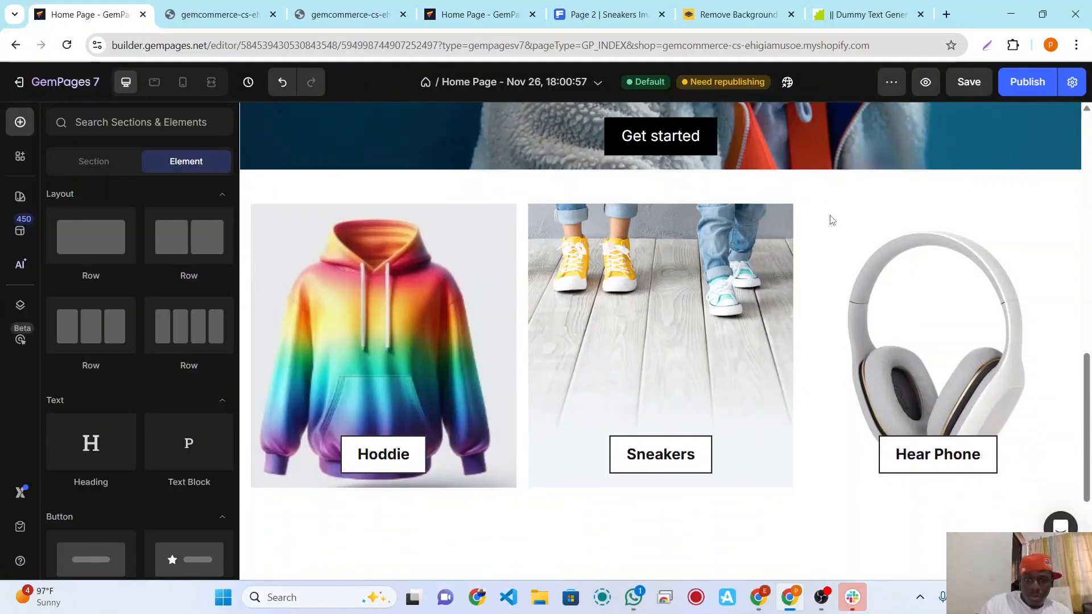
scroll(833, 220, "down", 4)
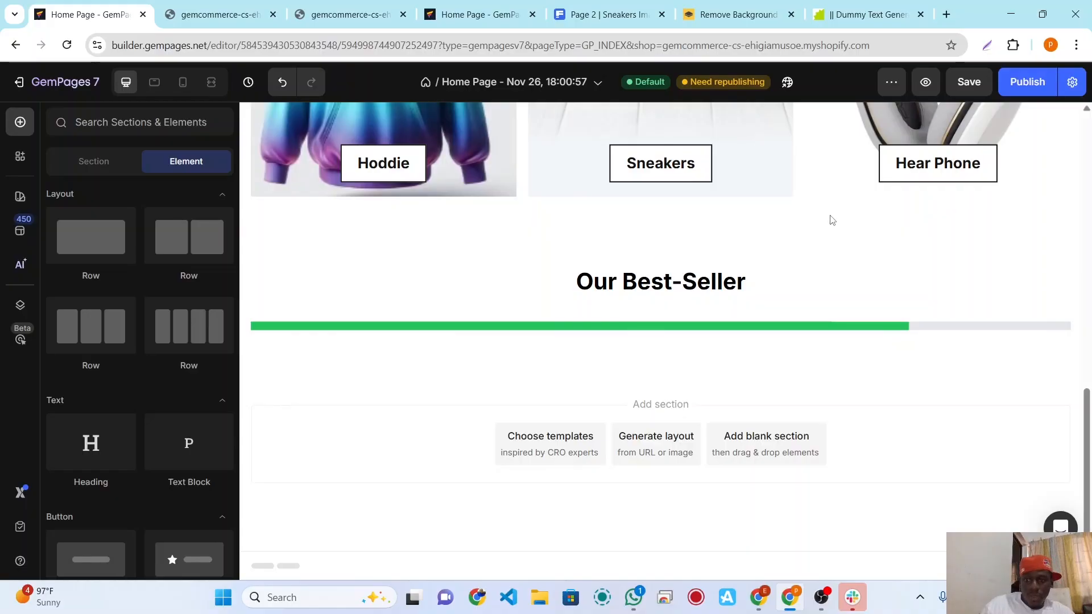
- Add a one-column row as a new section below the best-seller products
scroll(832, 220, "down", 3)
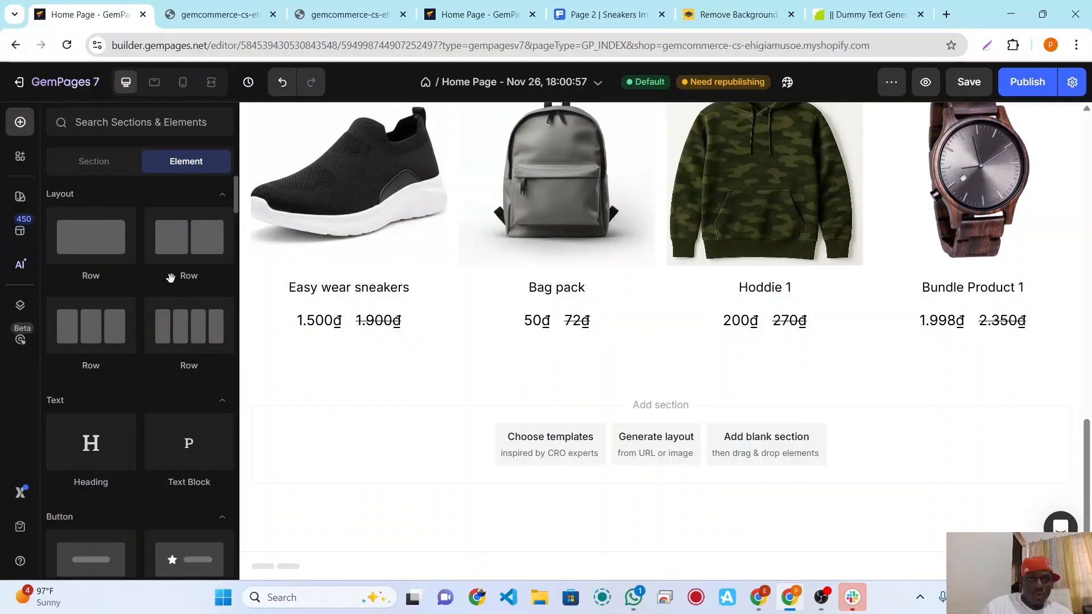
left_click_drag(103, 247, 430, 401)
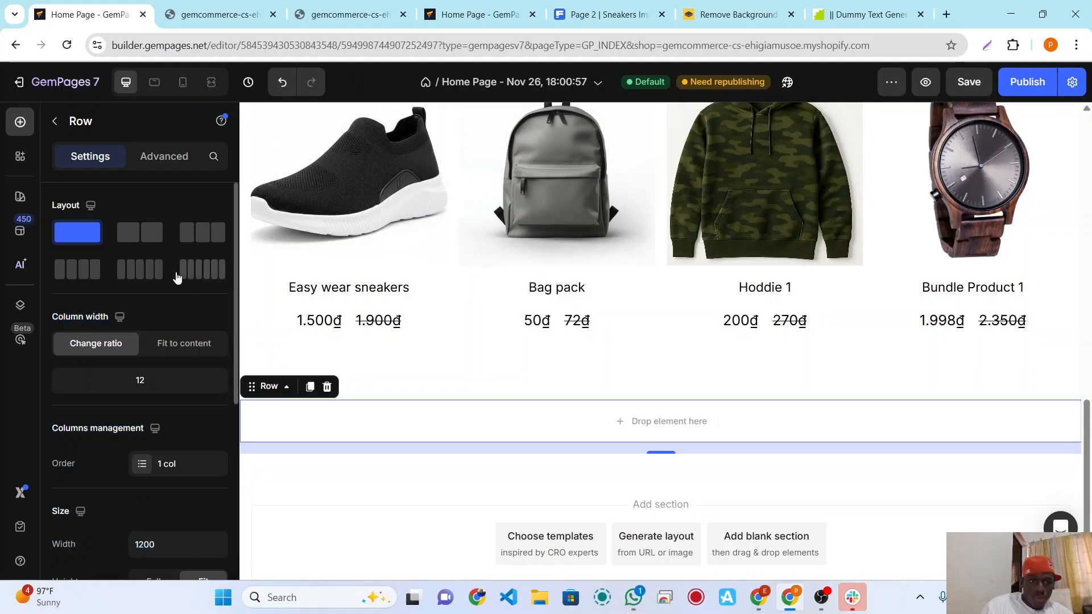
left_click(145, 246)
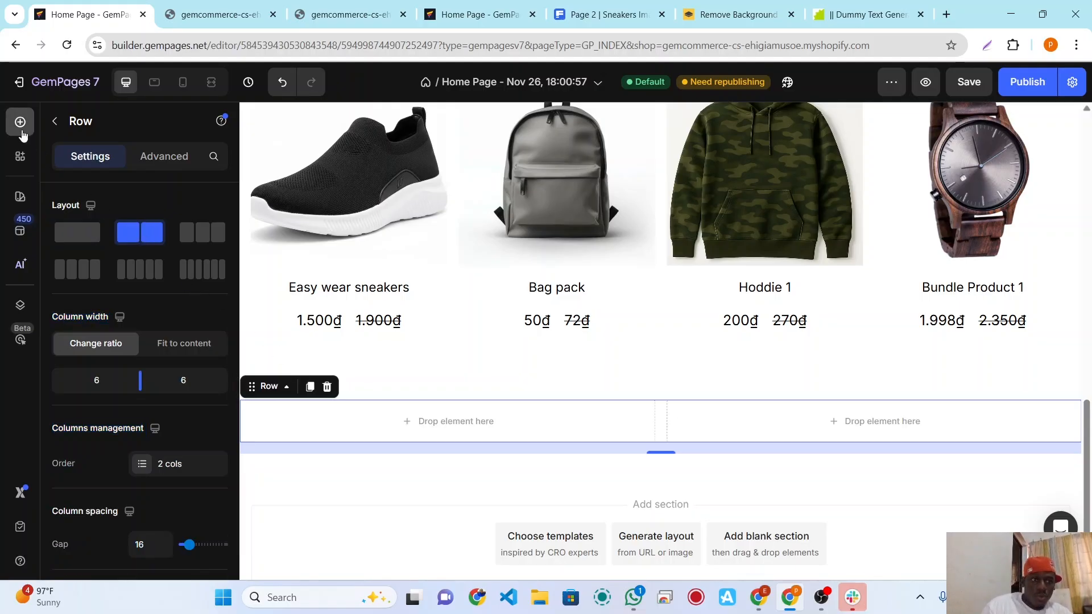
left_click(21, 129)
left_click_drag(190, 238, 383, 362)
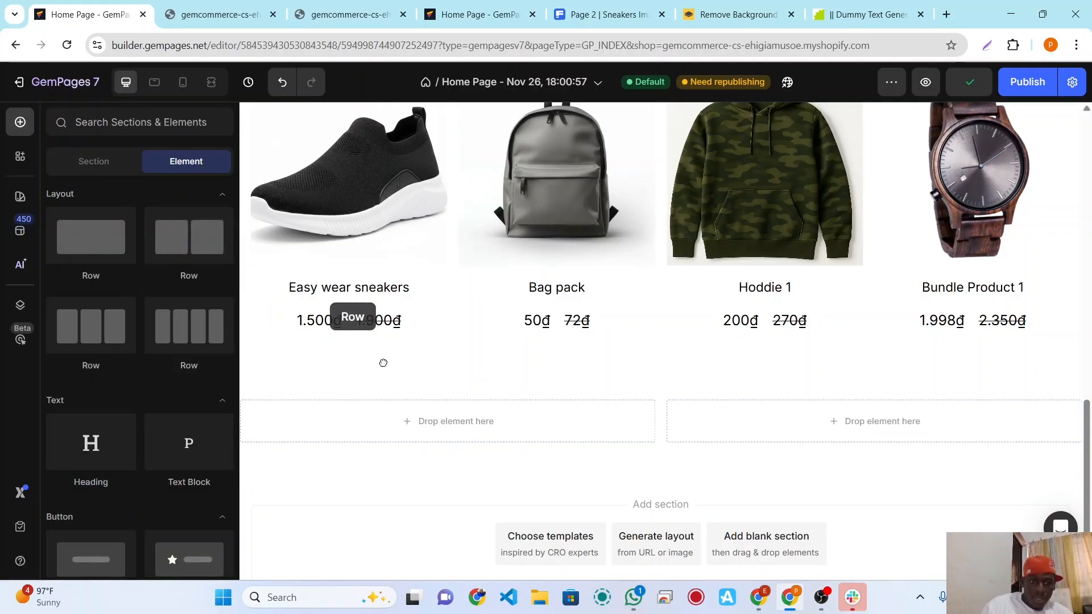
left_click_drag(426, 412, 434, 426)
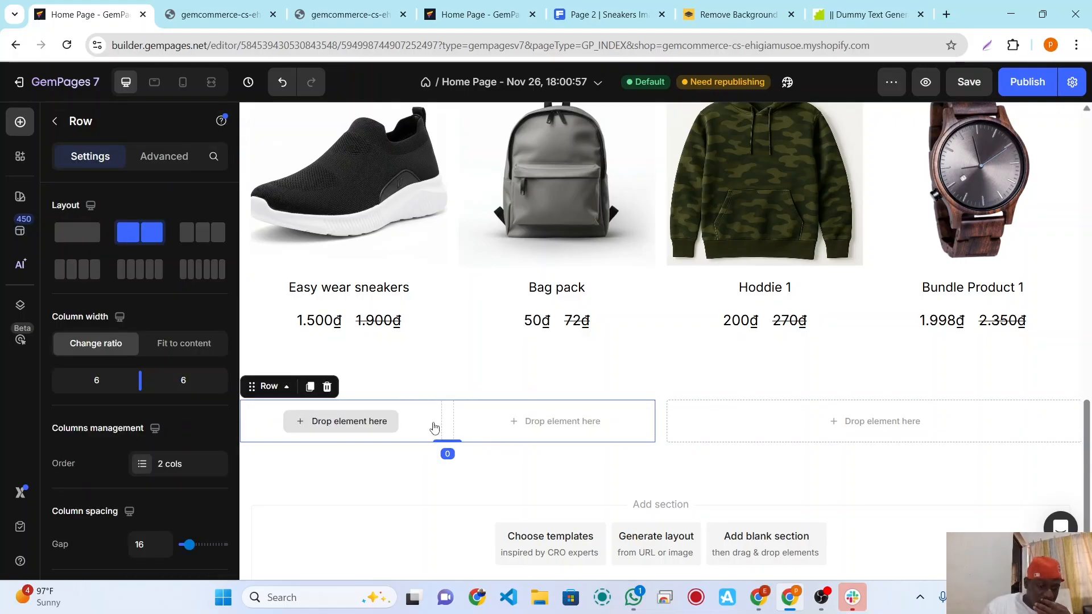
left_click(281, 82)
left_click(281, 83)
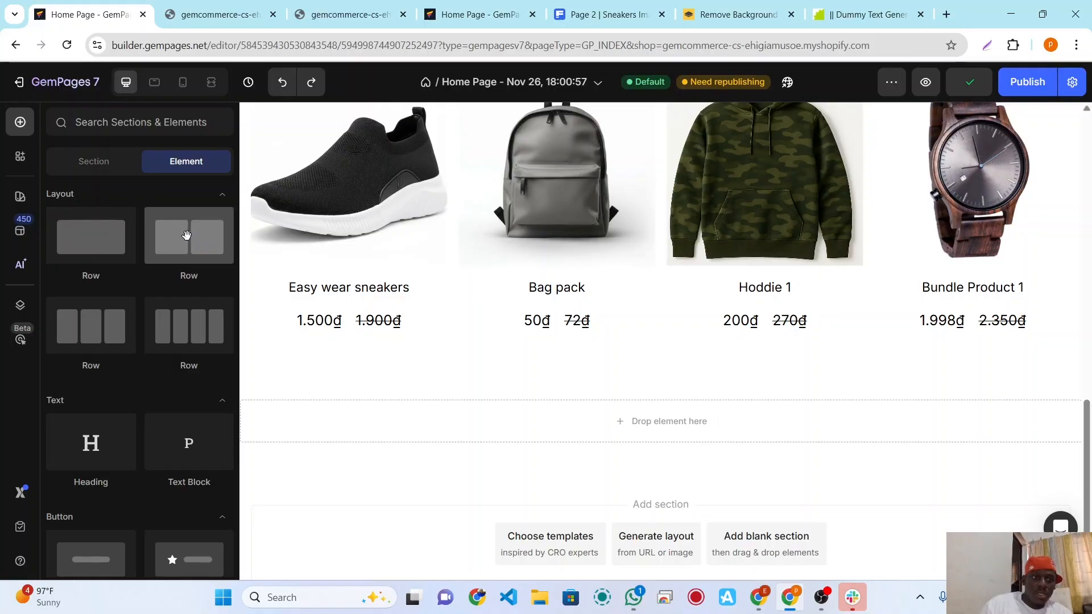
- Nest a two-column row inside the empty one-column row below the best-seller products
left_click_drag(187, 235, 522, 421)
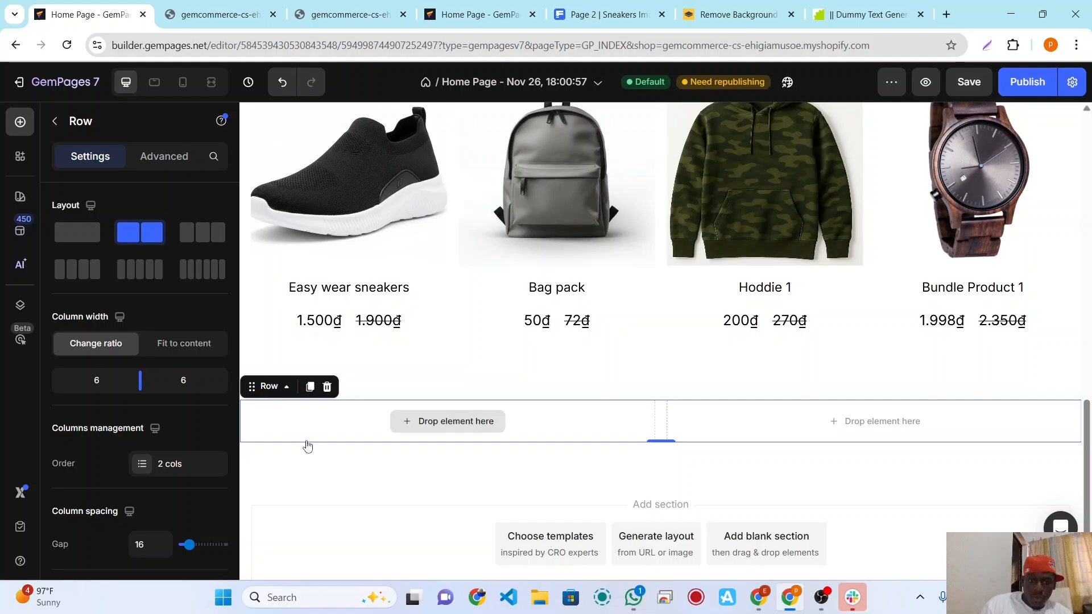
- Add padding to the outer one-column row in Section 5 with unlinked sides, 15 left and right and 16 top and bottom
right_click(269, 386)
left_click(320, 318)
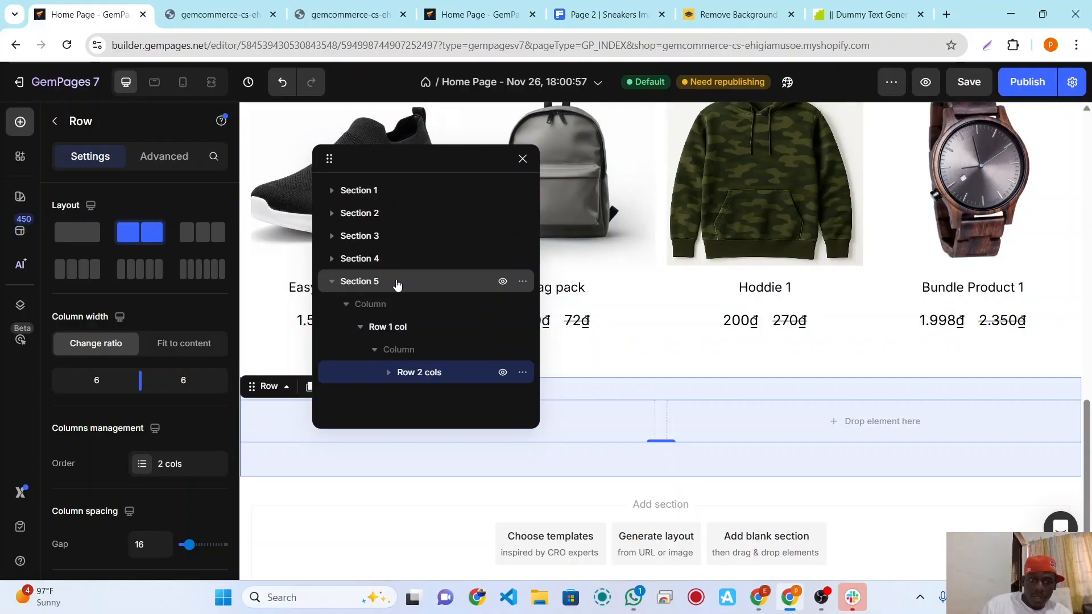
left_click(401, 326)
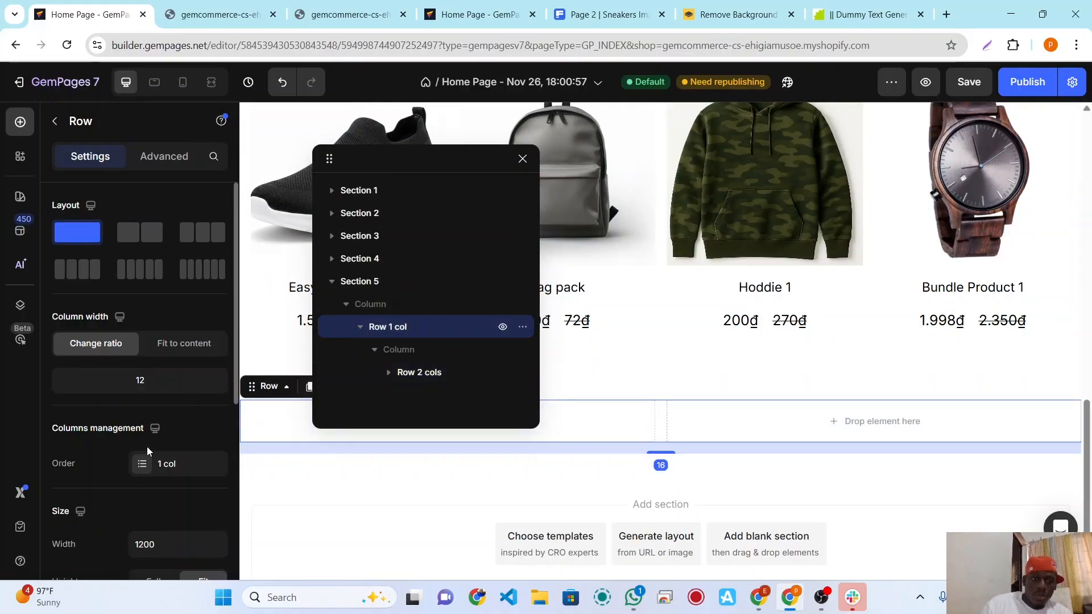
scroll(145, 466, "down", 2)
scroll(145, 468, "down", 5)
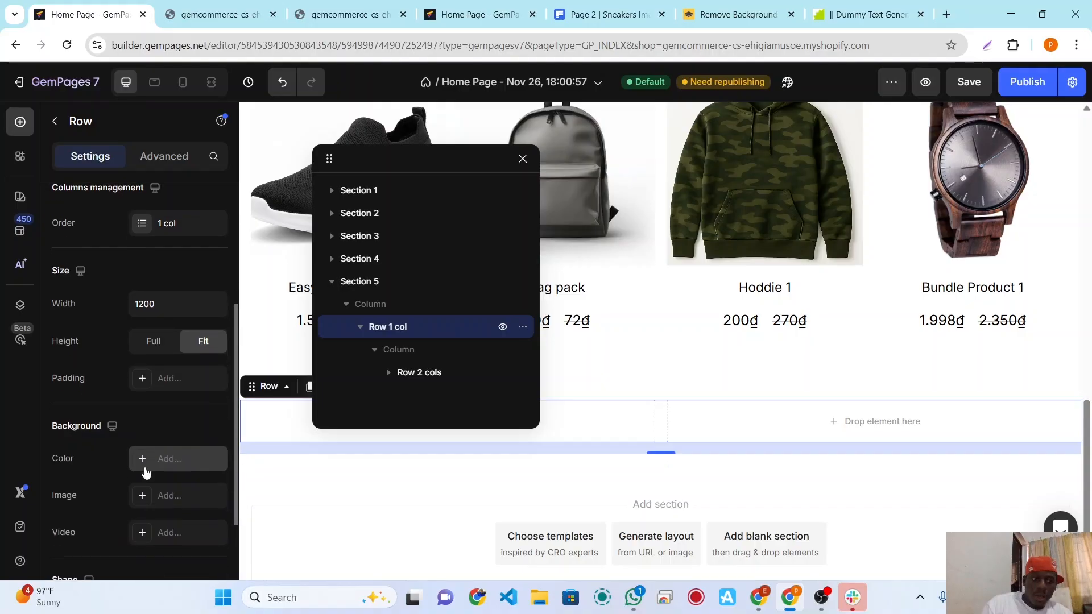
scroll(145, 473, "down", 1)
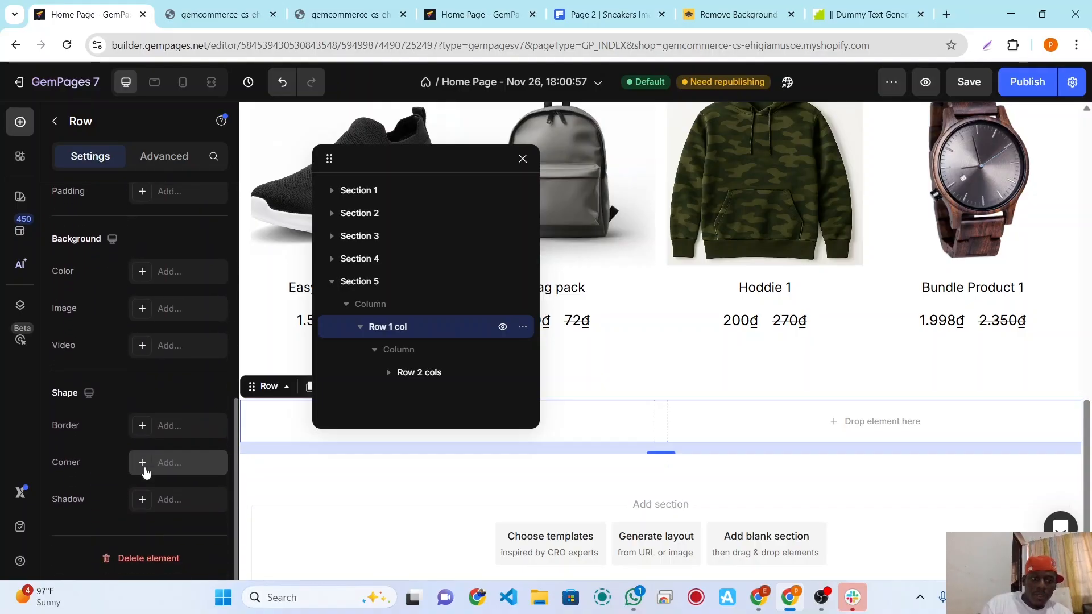
scroll(145, 471, "up", 3)
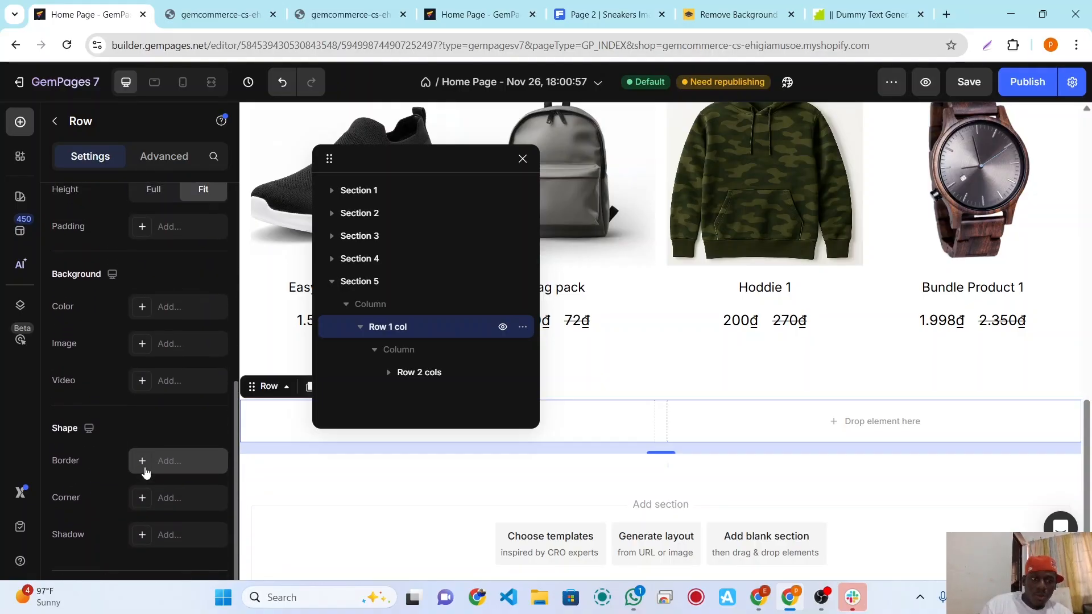
scroll(144, 466, "up", 2)
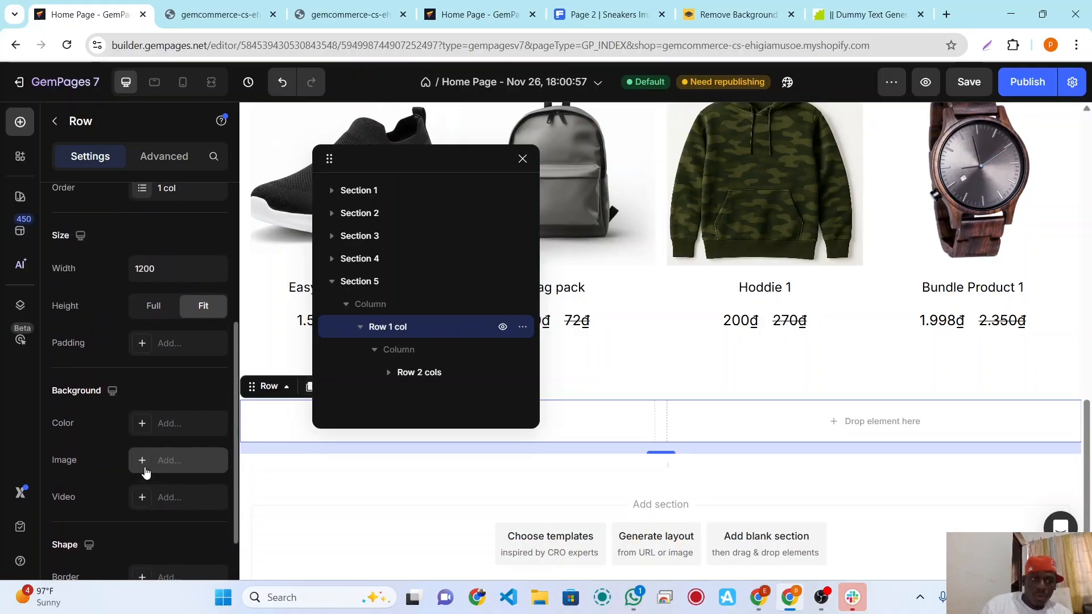
left_click(177, 345)
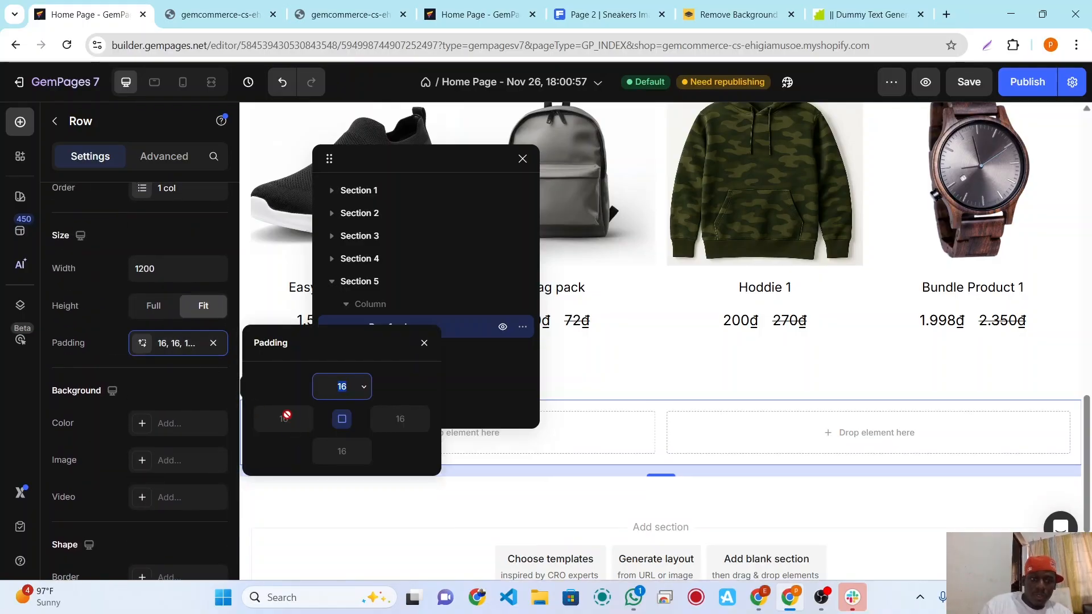
left_click(342, 421)
left_click(283, 420)
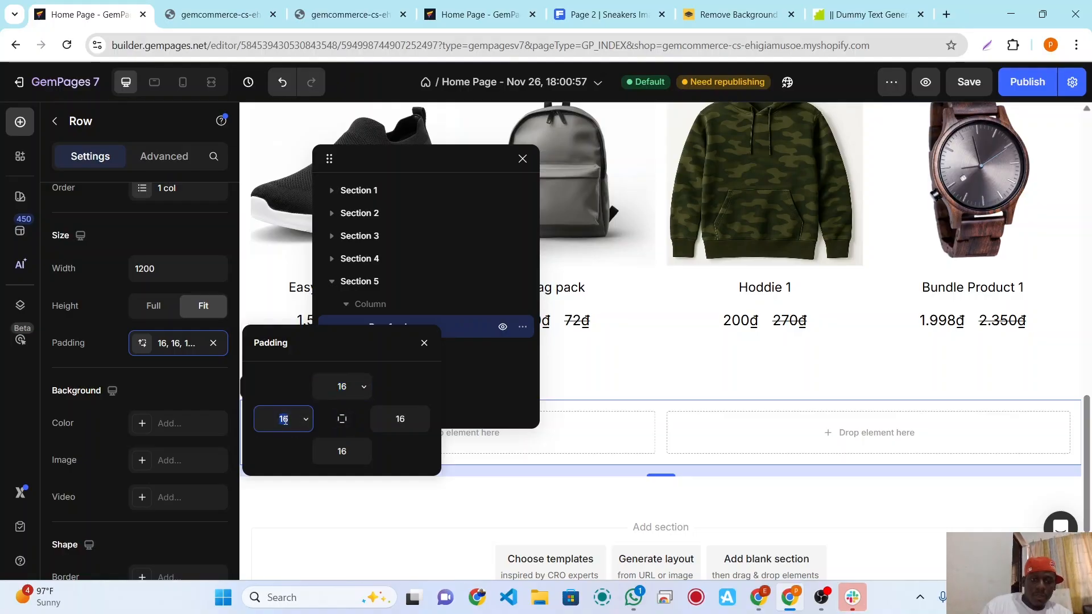
type("15")
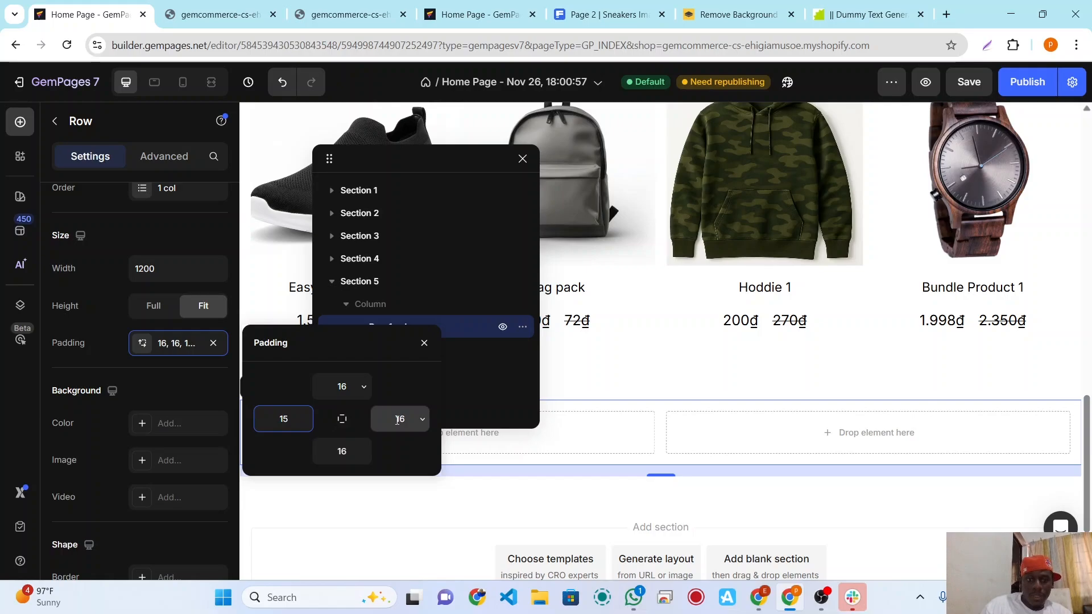
left_click(398, 419)
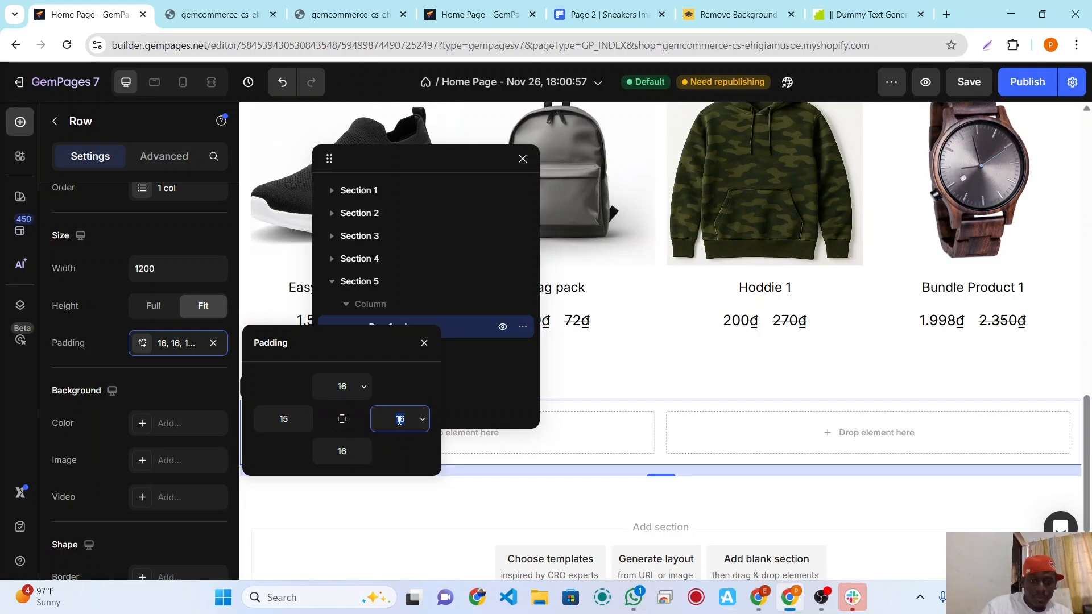
type("15")
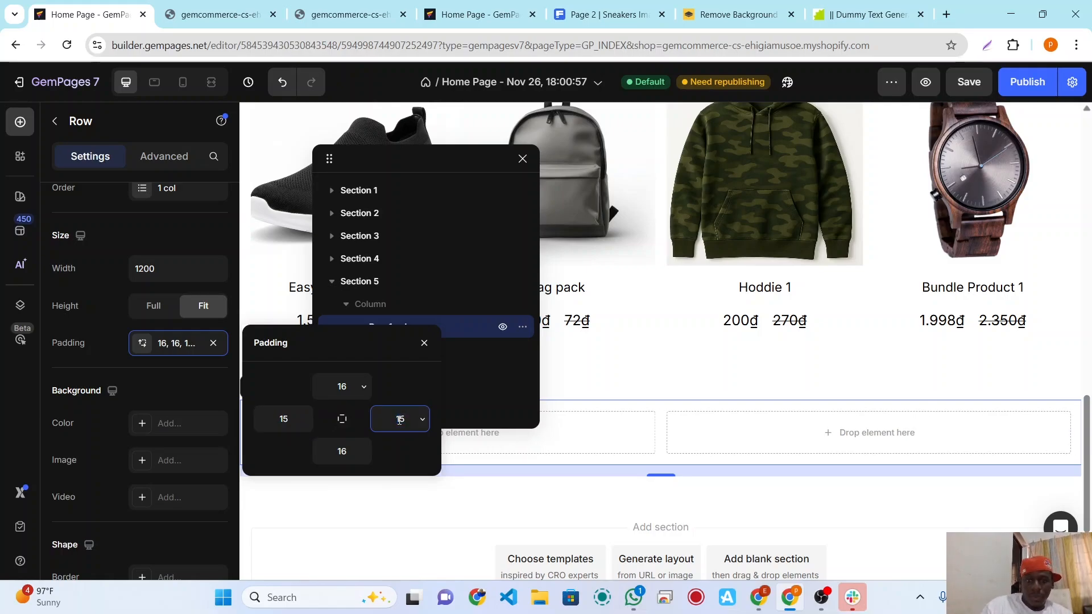
left_click(521, 162)
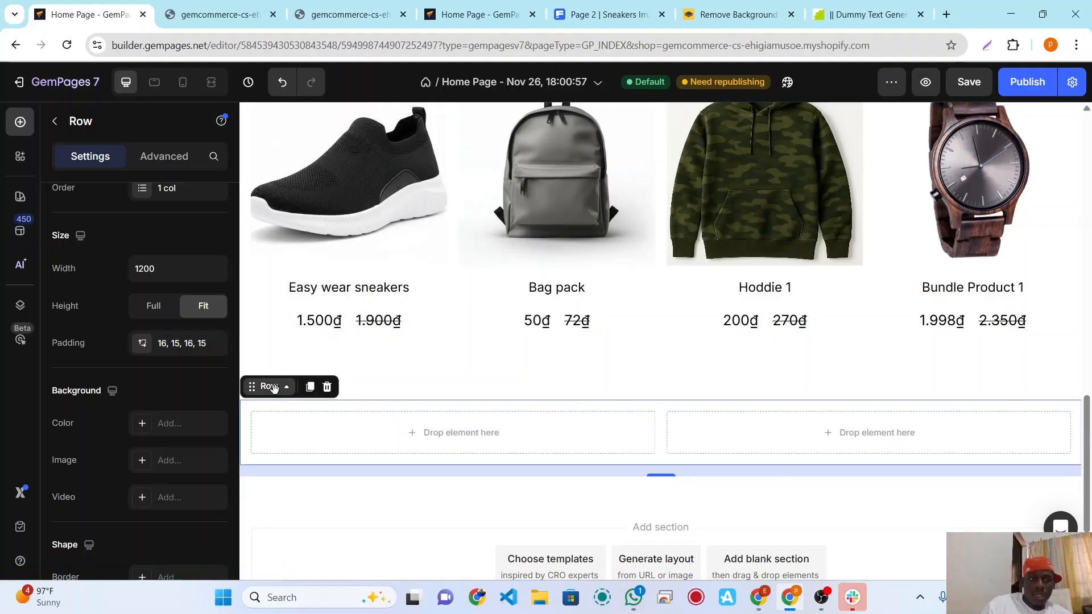
- Place a left-aligned hero banner in the left column of the new row and set its content layout to Bottom left
left_click(24, 131)
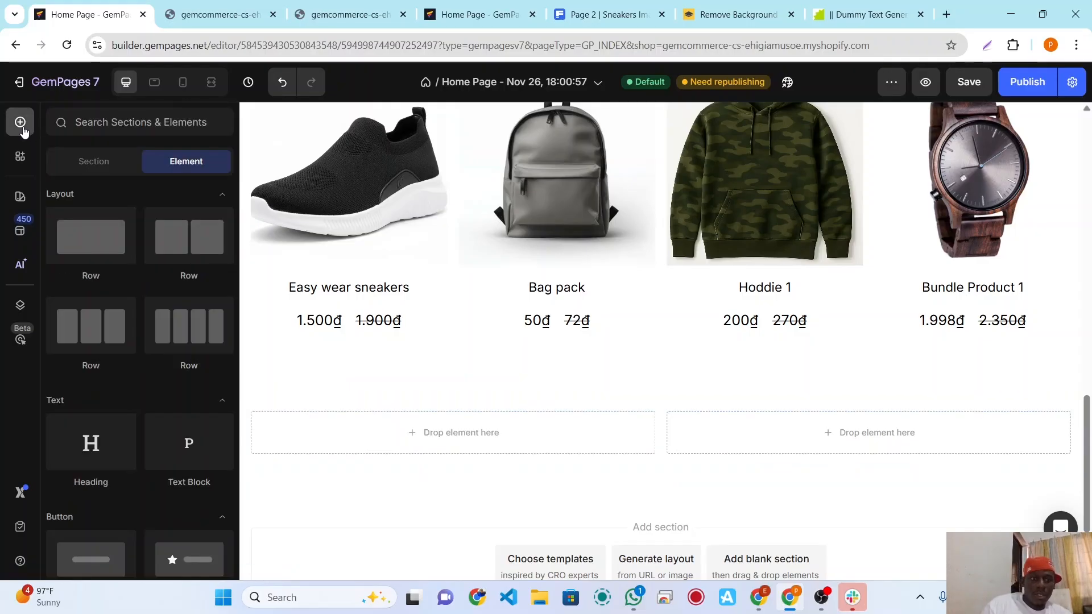
scroll(141, 414, "down", 7)
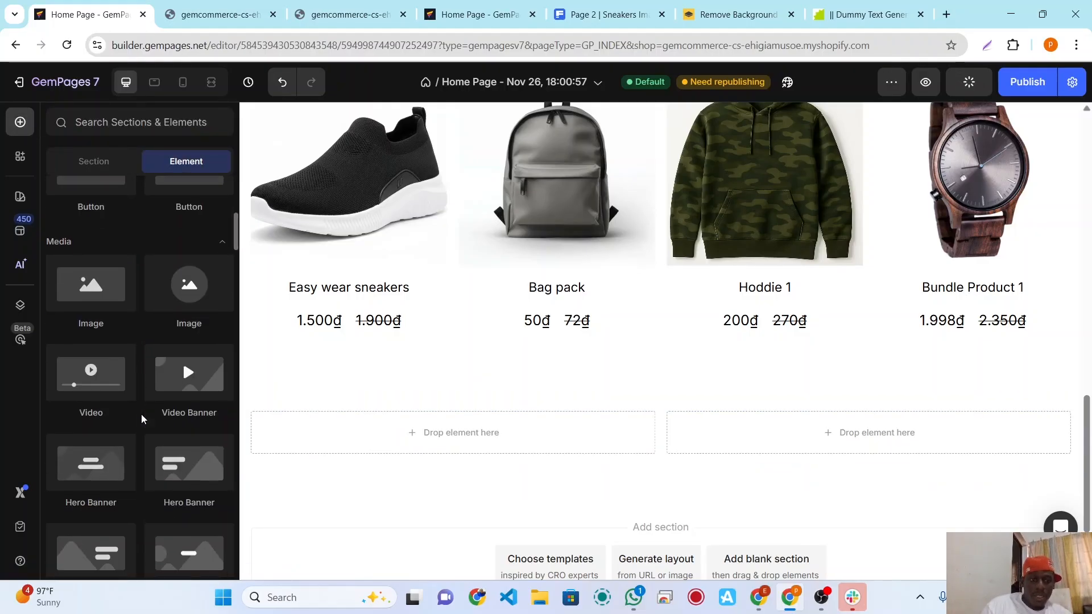
scroll(141, 414, "down", 3)
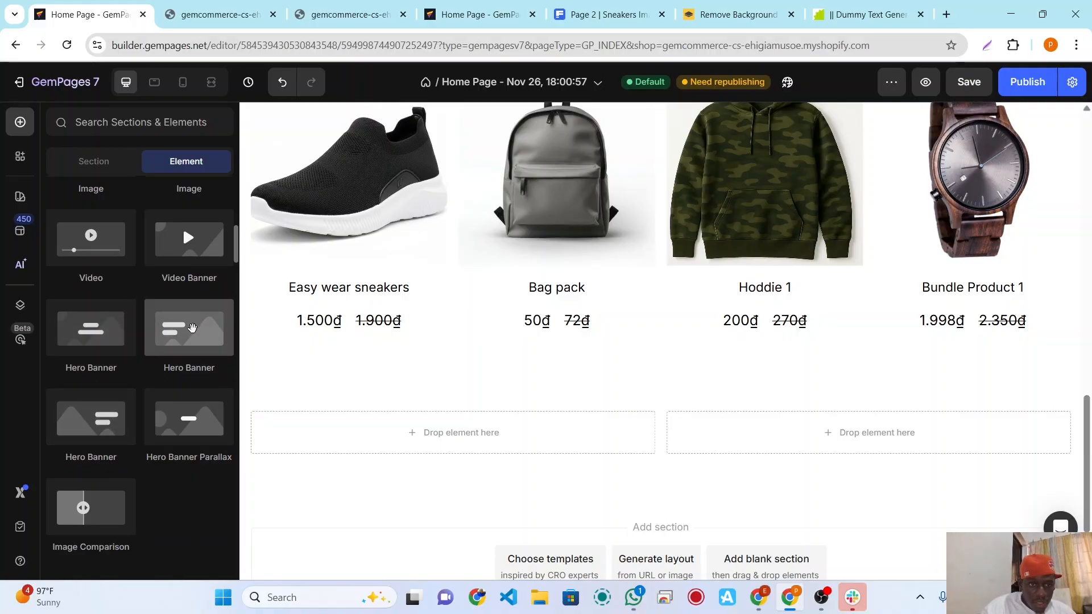
left_click_drag(192, 330, 351, 436)
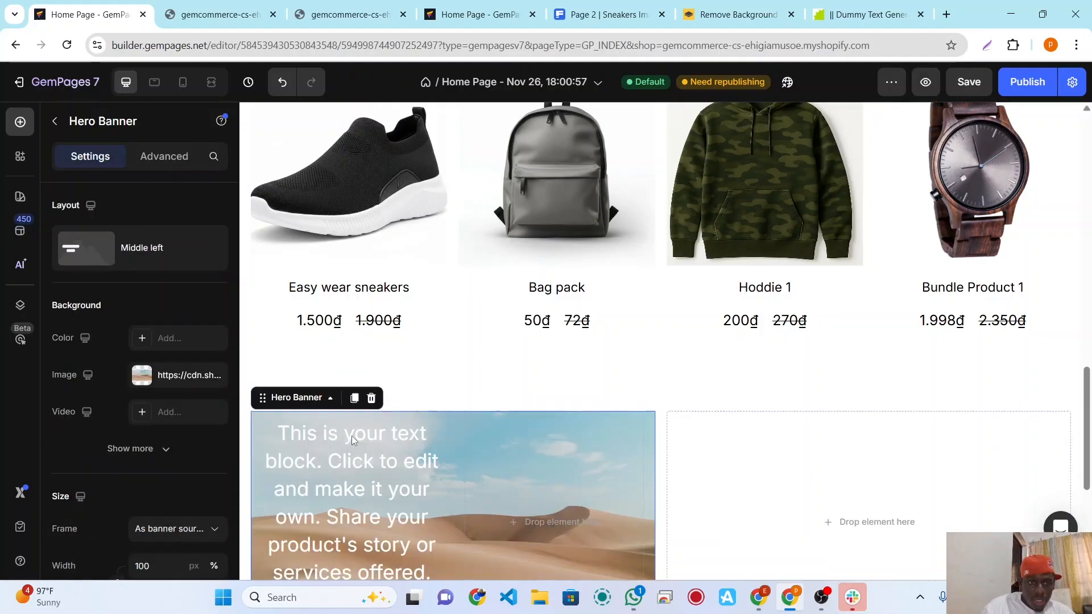
left_click(153, 261)
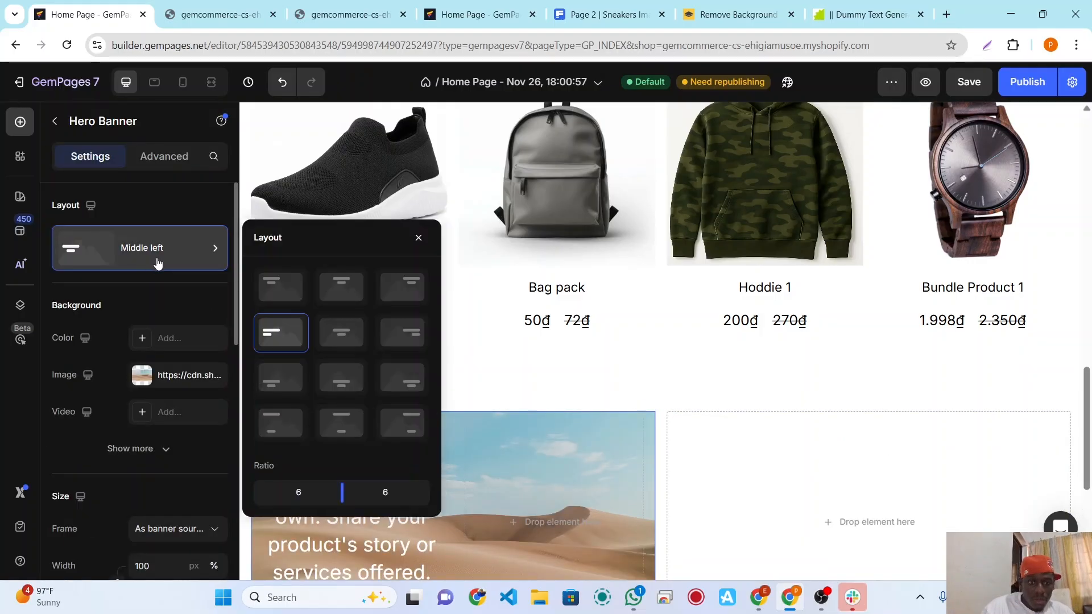
left_click(279, 391)
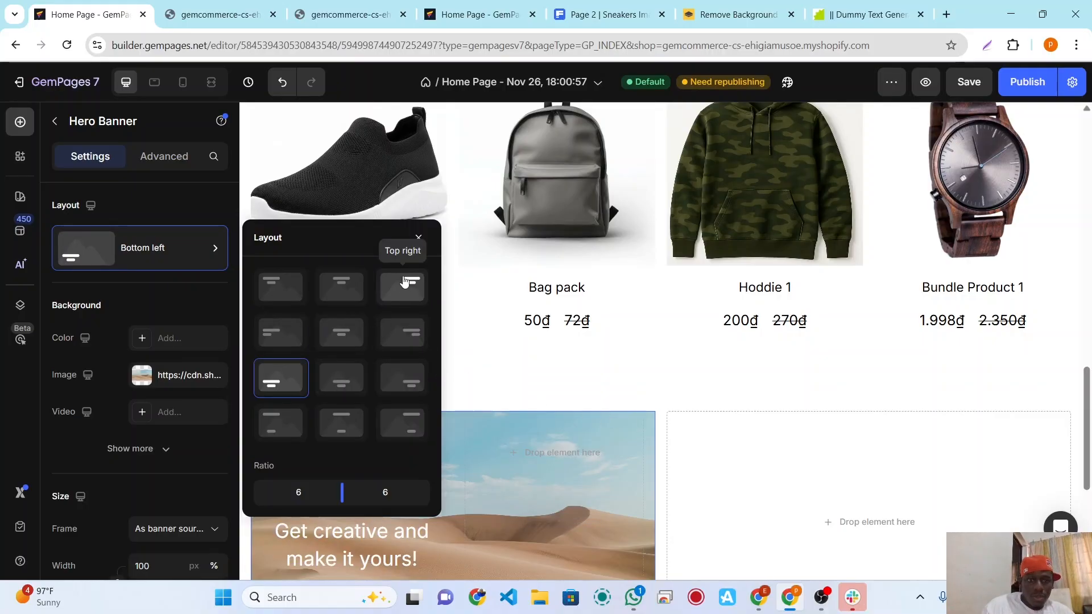
left_click(418, 238)
- Duplicate the hero banner and move the copy into the empty right column of the row
scroll(456, 418, "down", 3)
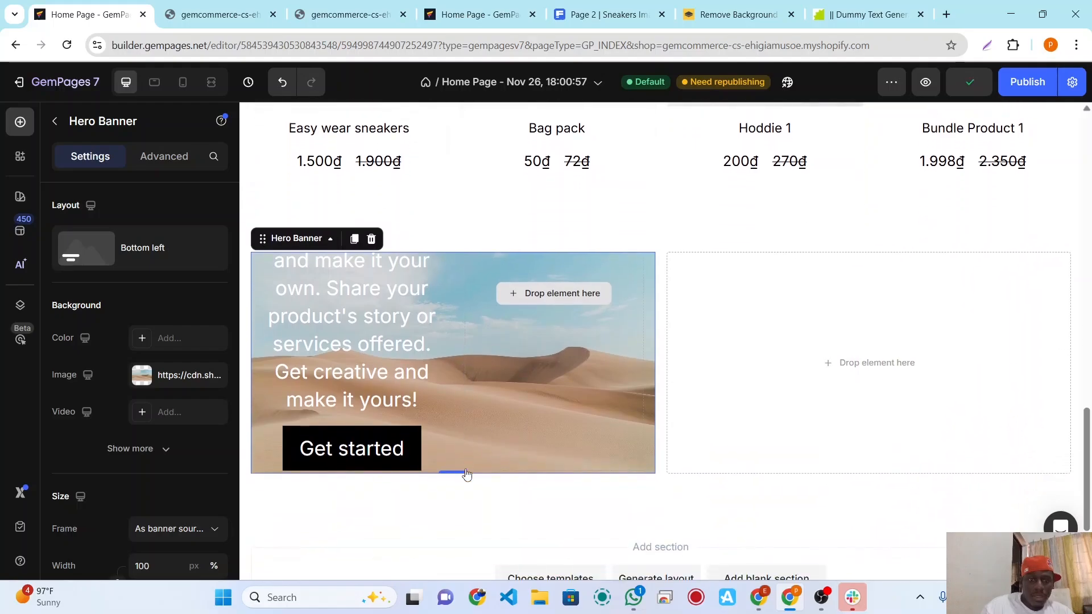
left_click(353, 239)
scroll(341, 284, "down", 6)
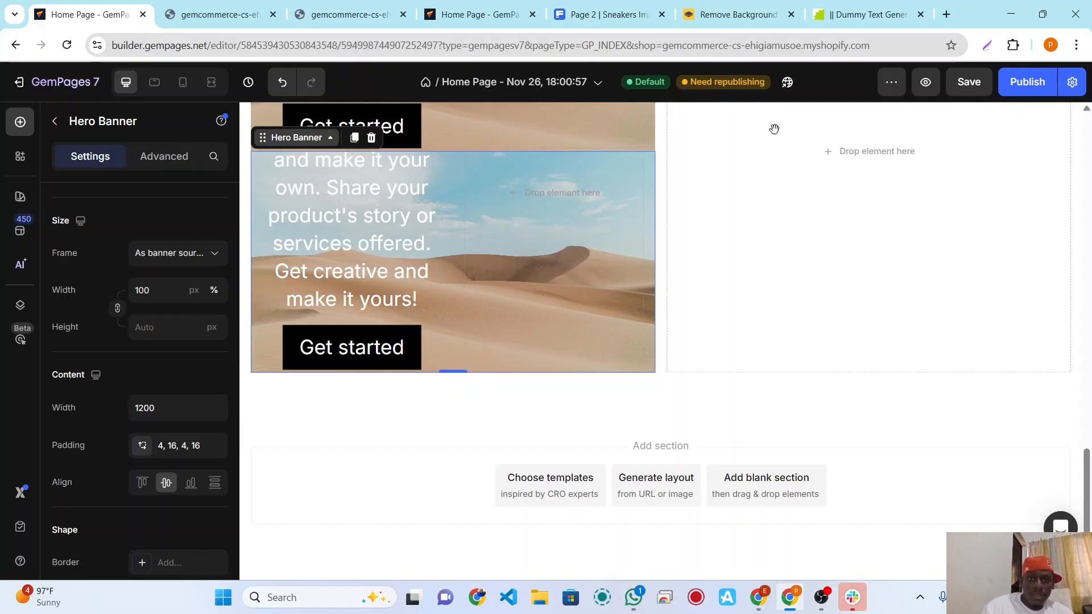
left_click_drag(774, 129, 825, 189)
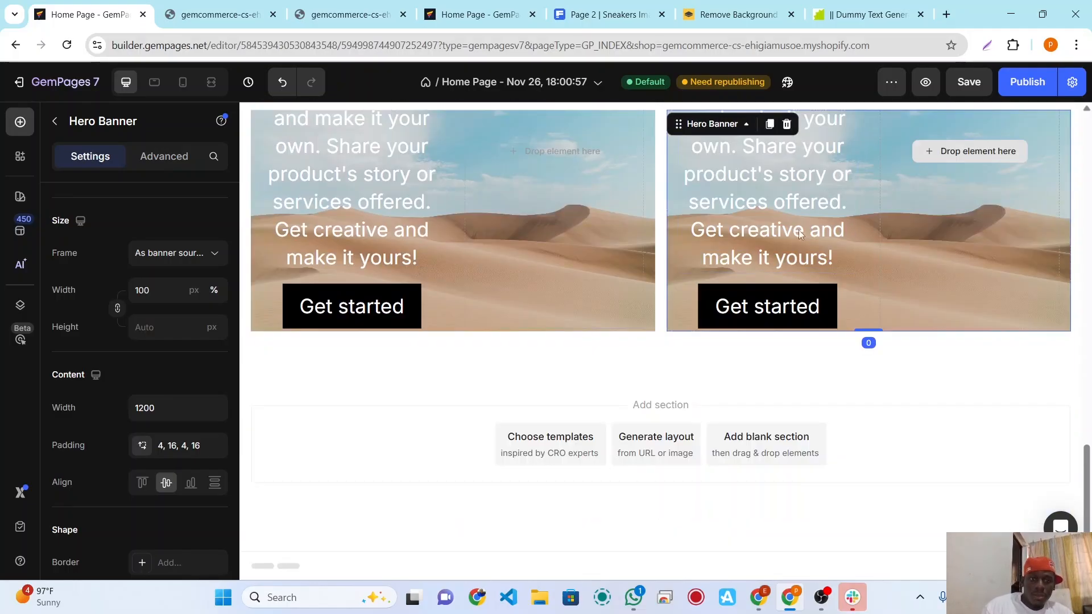
scroll(517, 234, "up", 1)
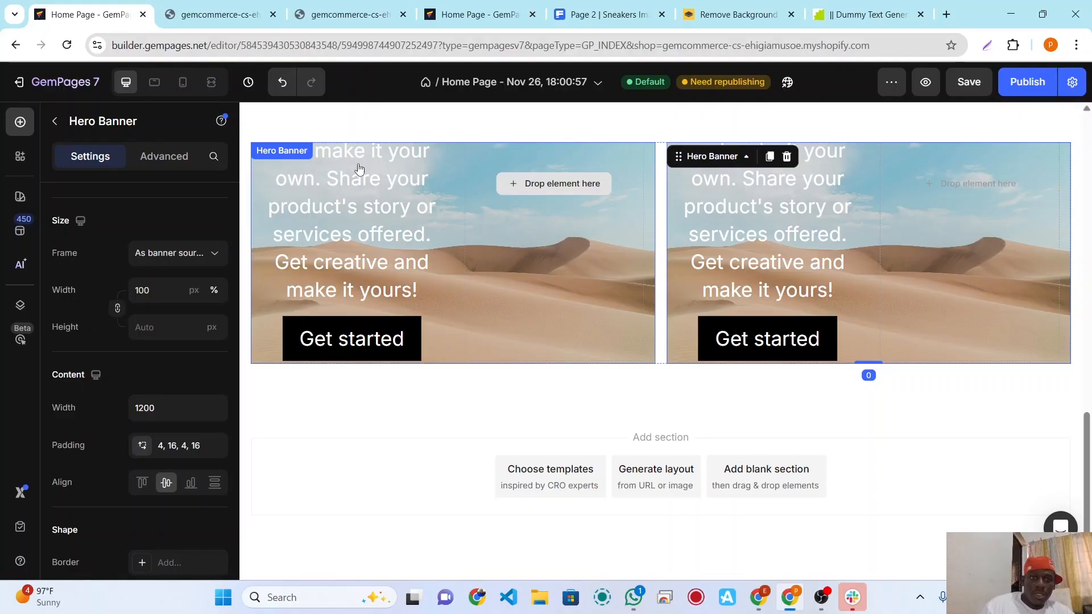
left_click(388, 190)
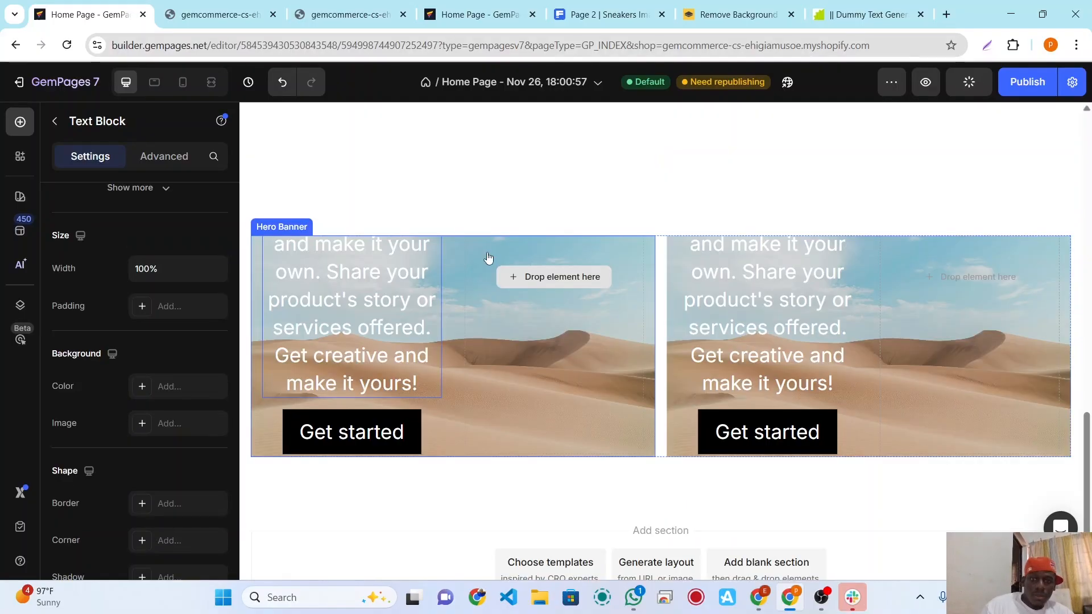
scroll(579, 319, "down", 1)
scroll(647, 352, "up", 1)
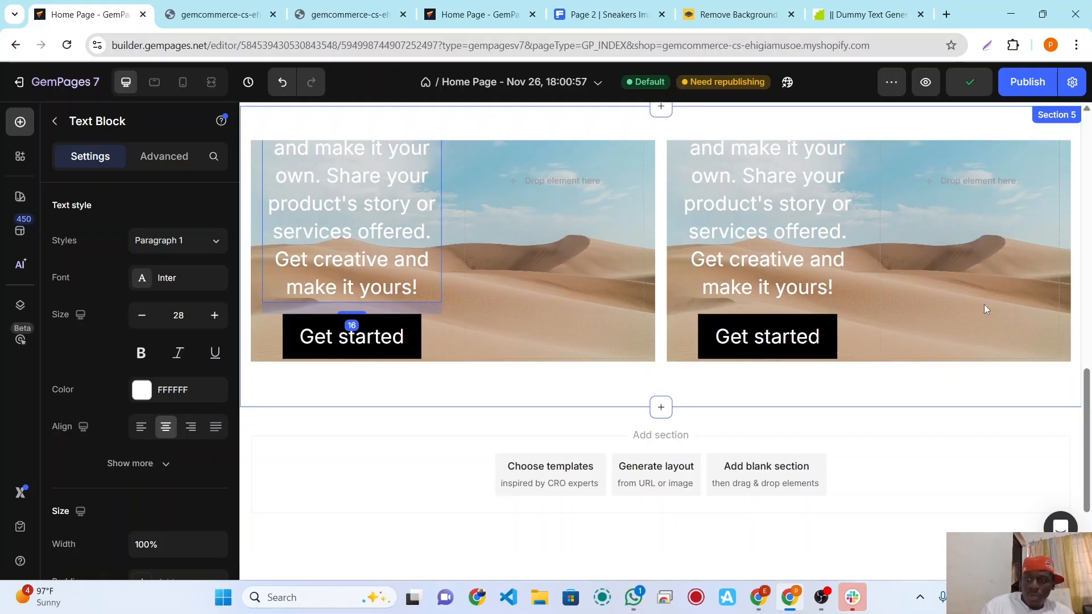
left_click_drag(1089, 391, 1089, 385)
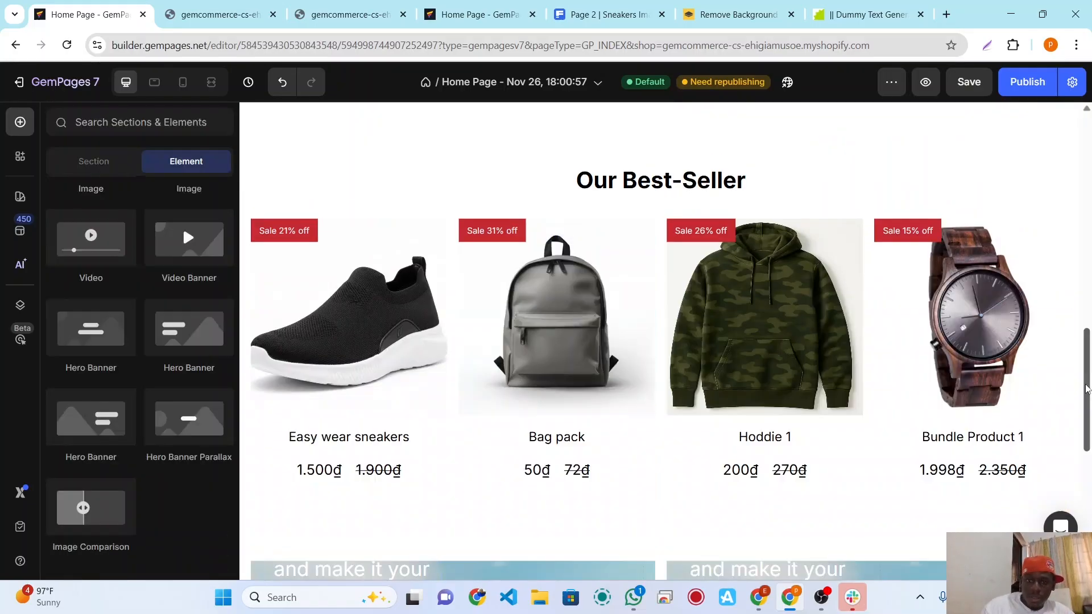
scroll(840, 387, "down", 5)
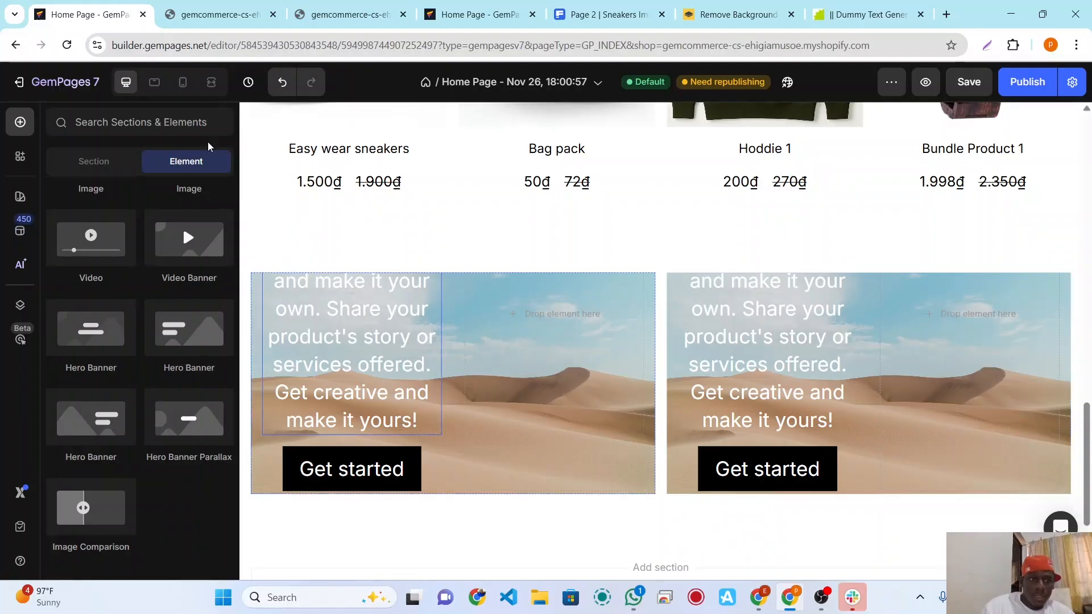
left_click(19, 124)
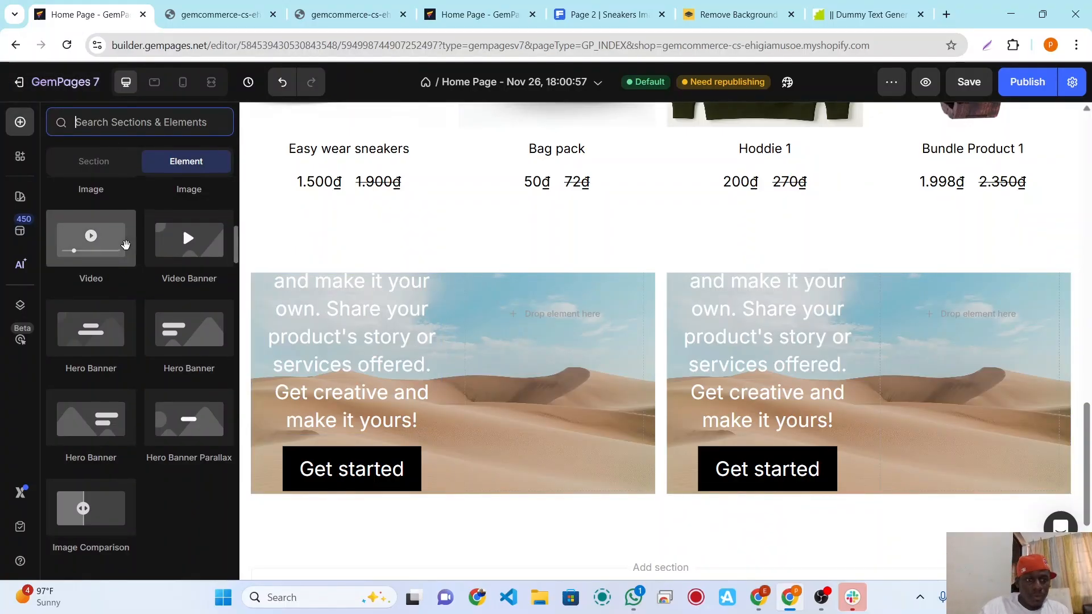
- Insert a one-column row above the two hero banners in Section 5
scroll(125, 245, "up", 3)
scroll(125, 244, "up", 2)
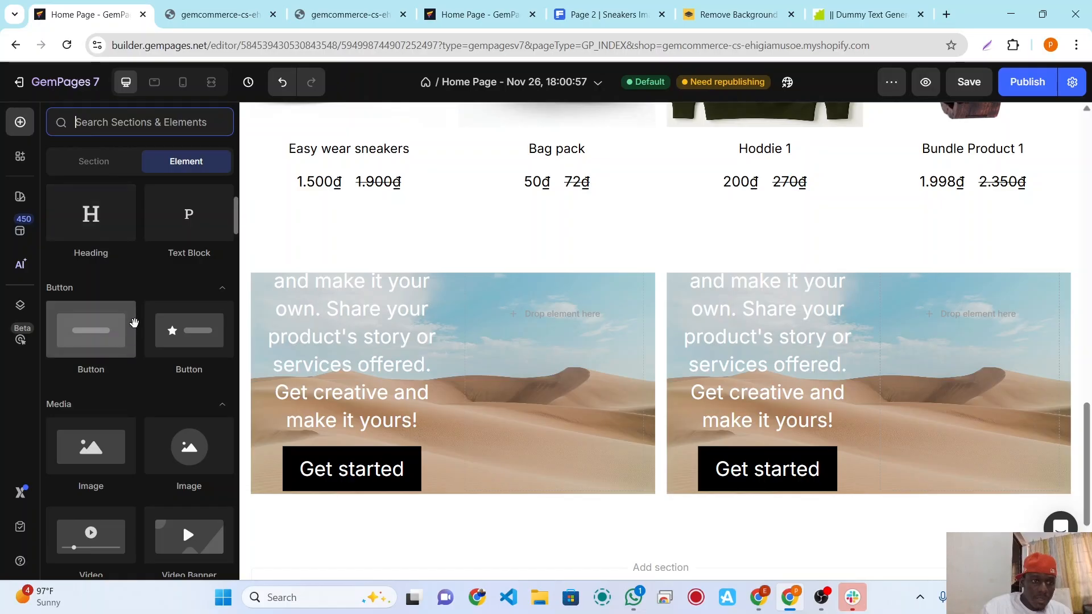
scroll(134, 323, "up", 4)
left_click_drag(86, 241, 669, 271)
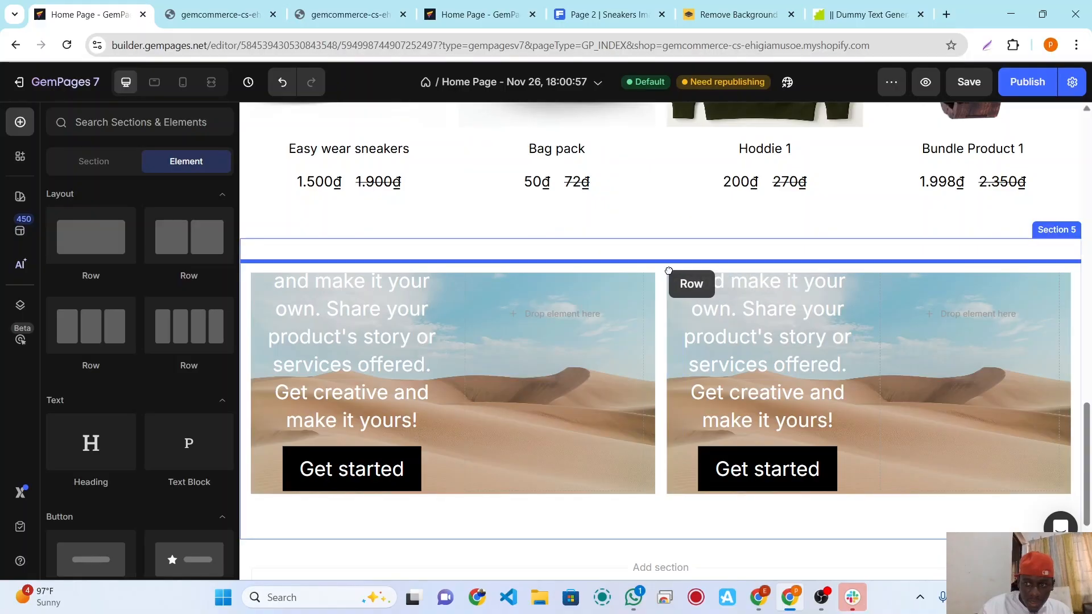
left_click_drag(669, 271, 666, 277)
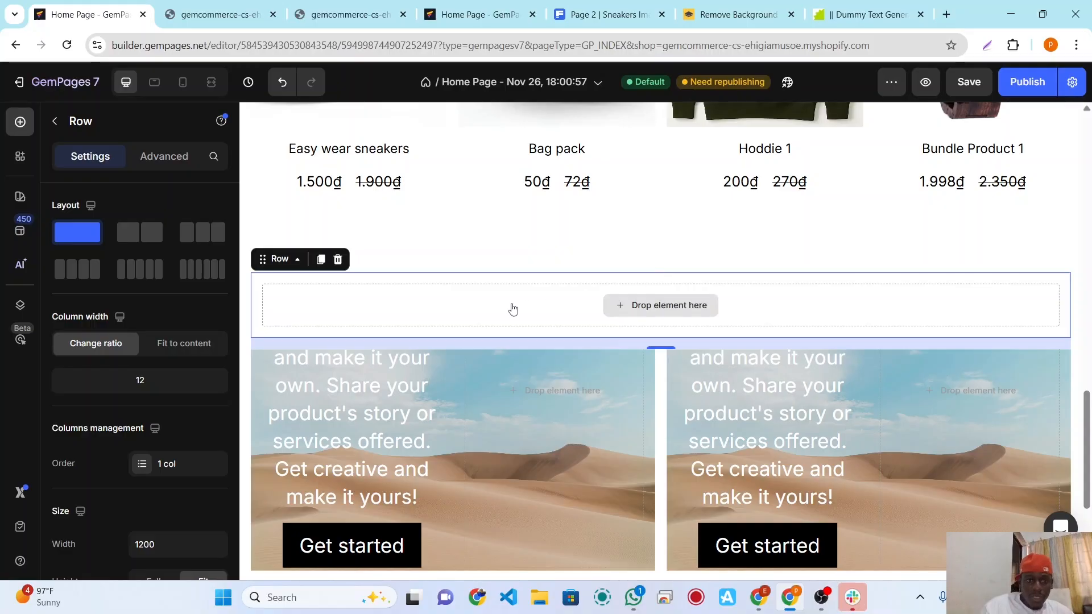
- Place a heading in the new row above the banners and style it centred and bold
left_click(20, 122)
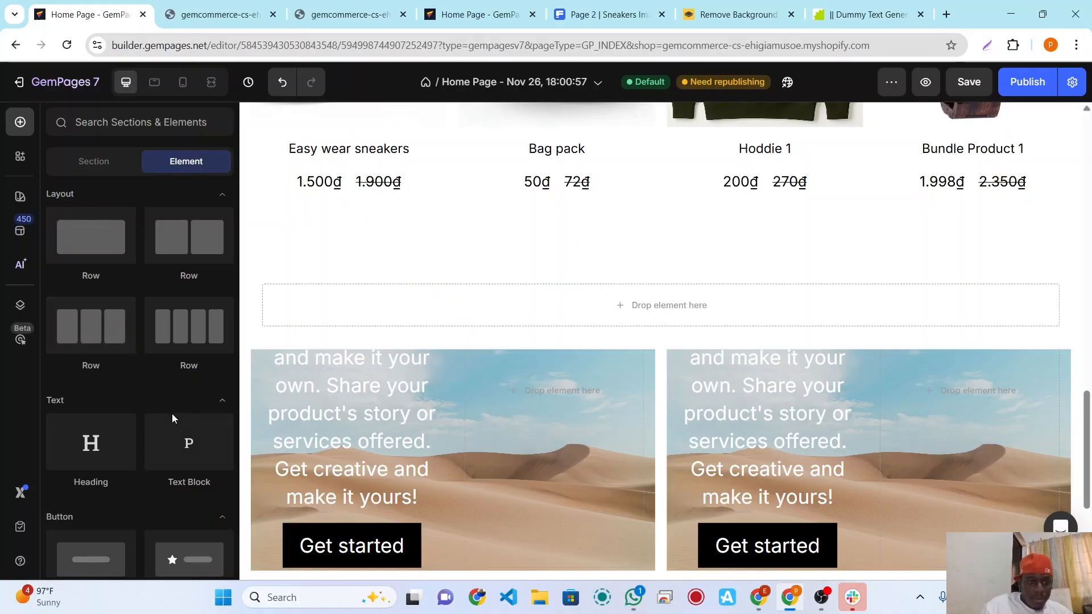
left_click_drag(115, 453, 667, 301)
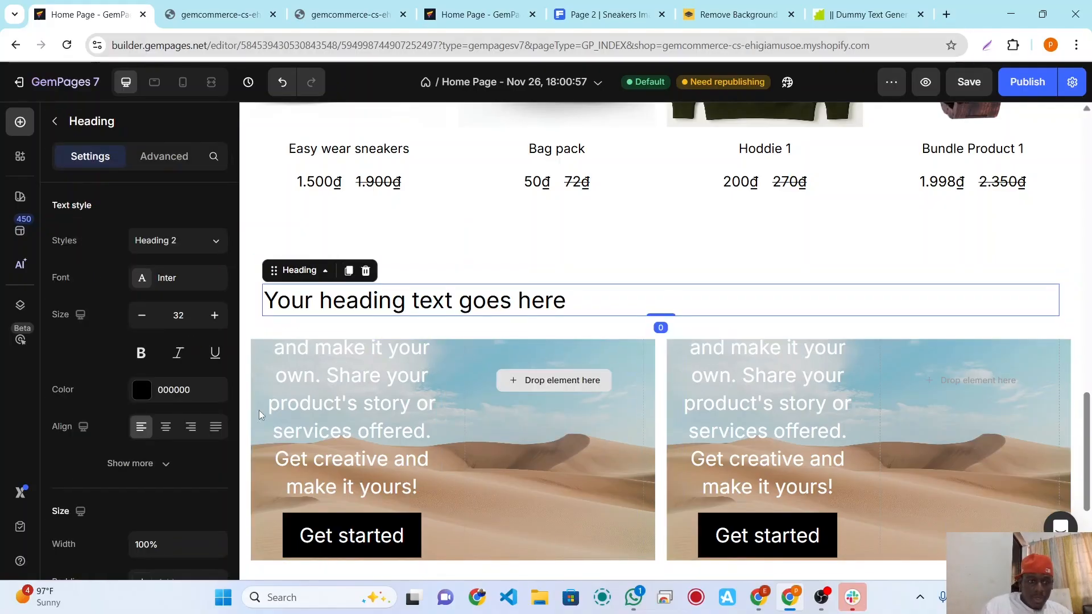
left_click(166, 427)
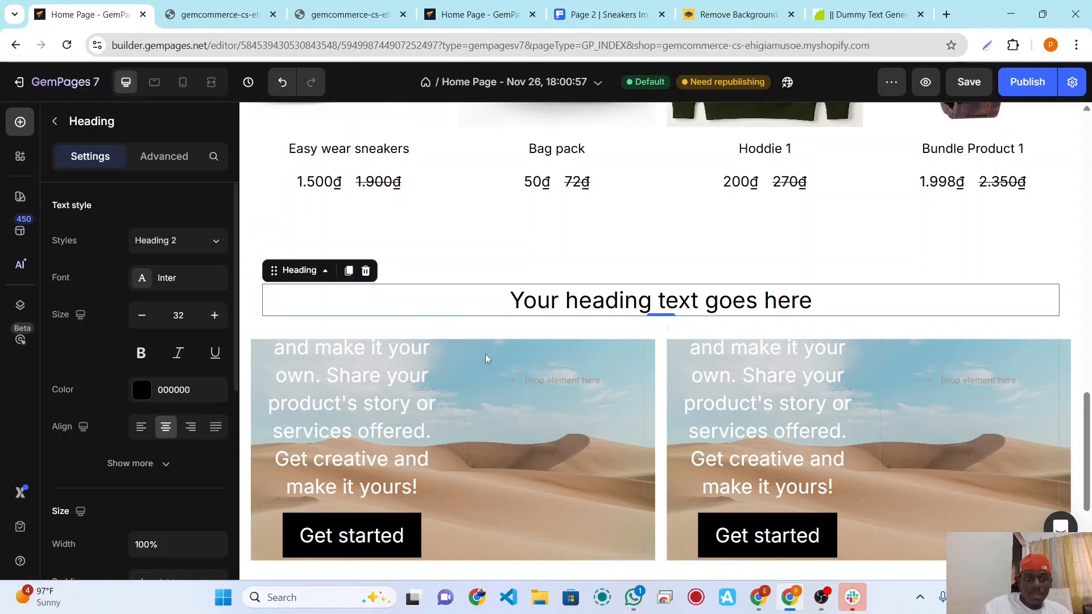
left_click(149, 356)
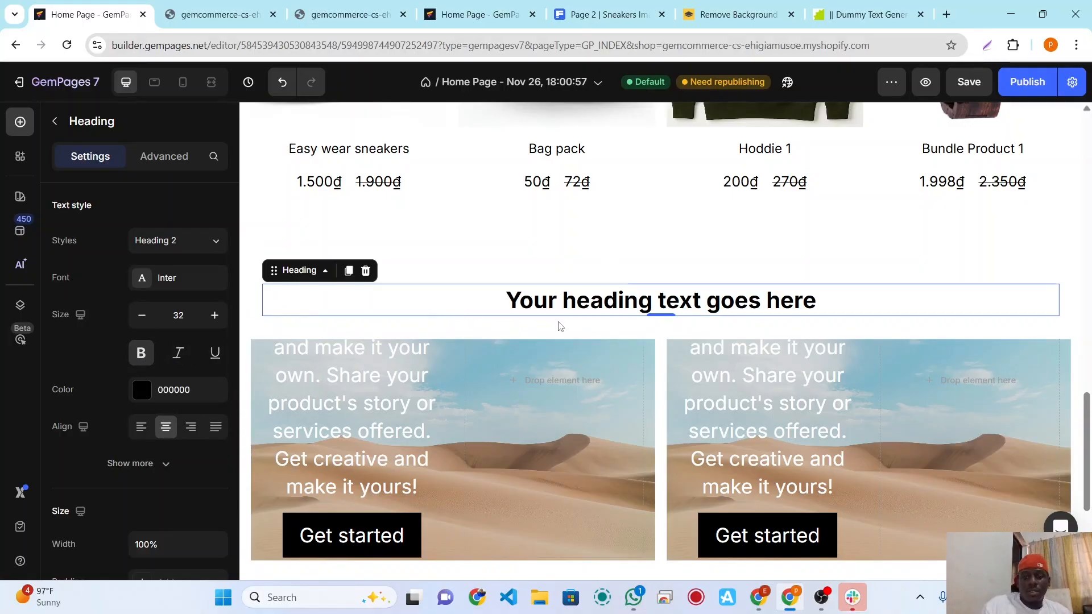
- Replace the heading's placeholder text with "Hot picks for you"
triple_click(605, 302)
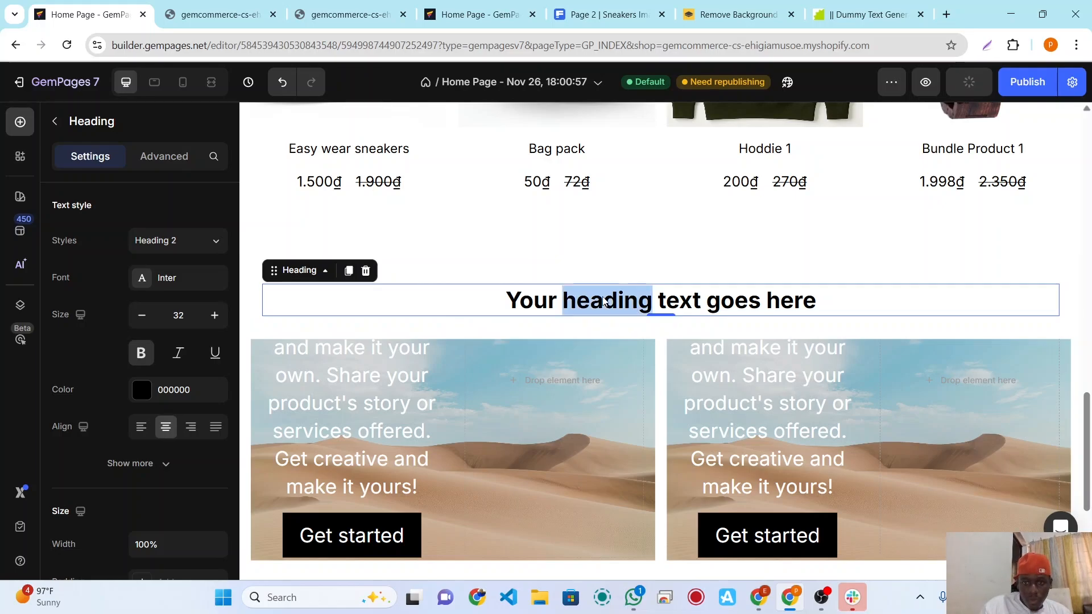
type("H")
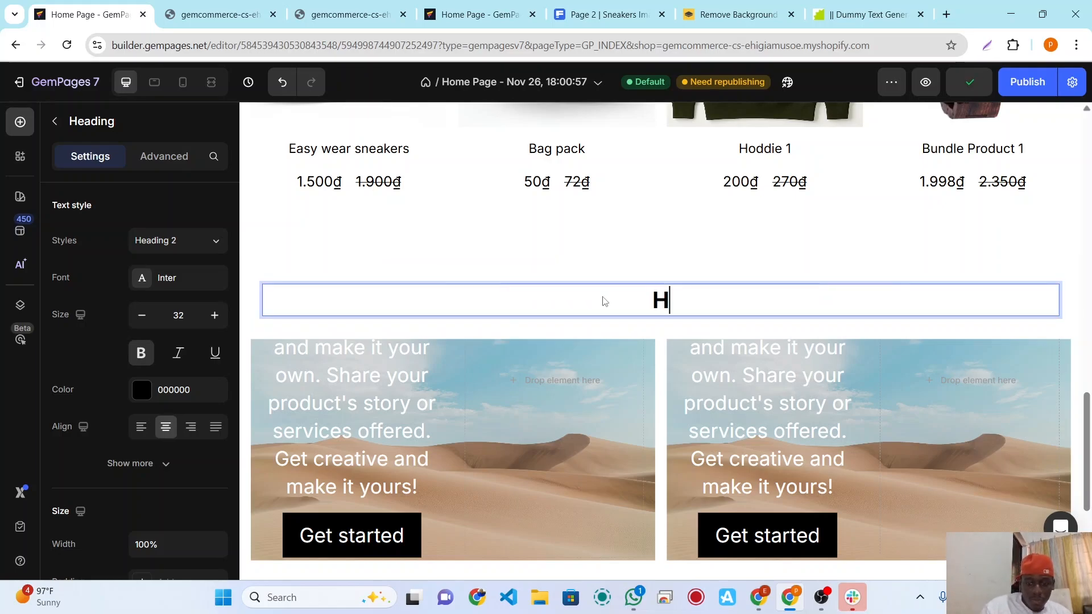
type("ot")
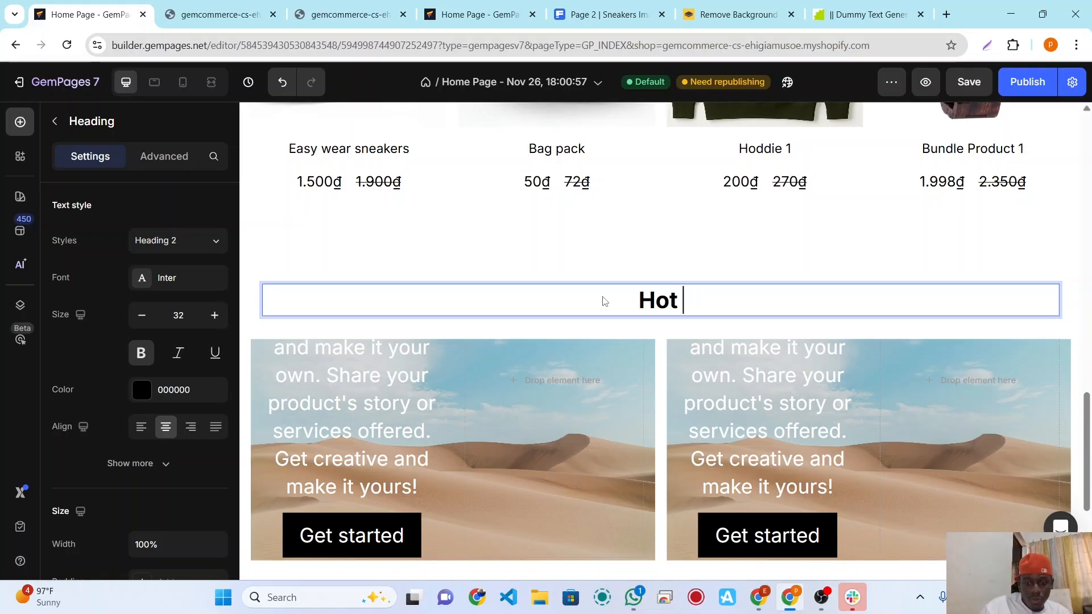
type(" pick ")
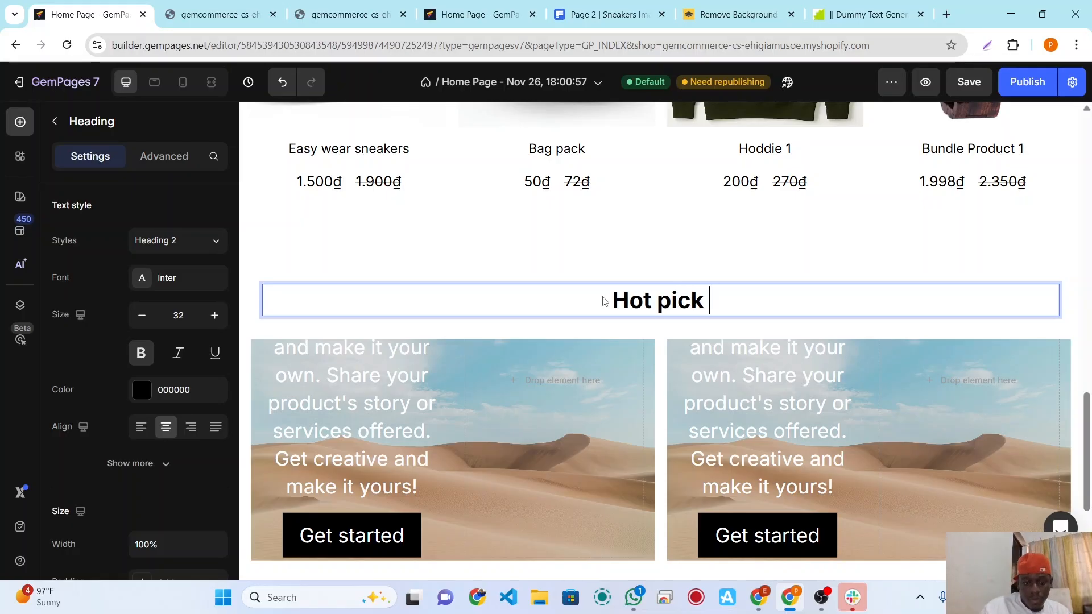
type("for ")
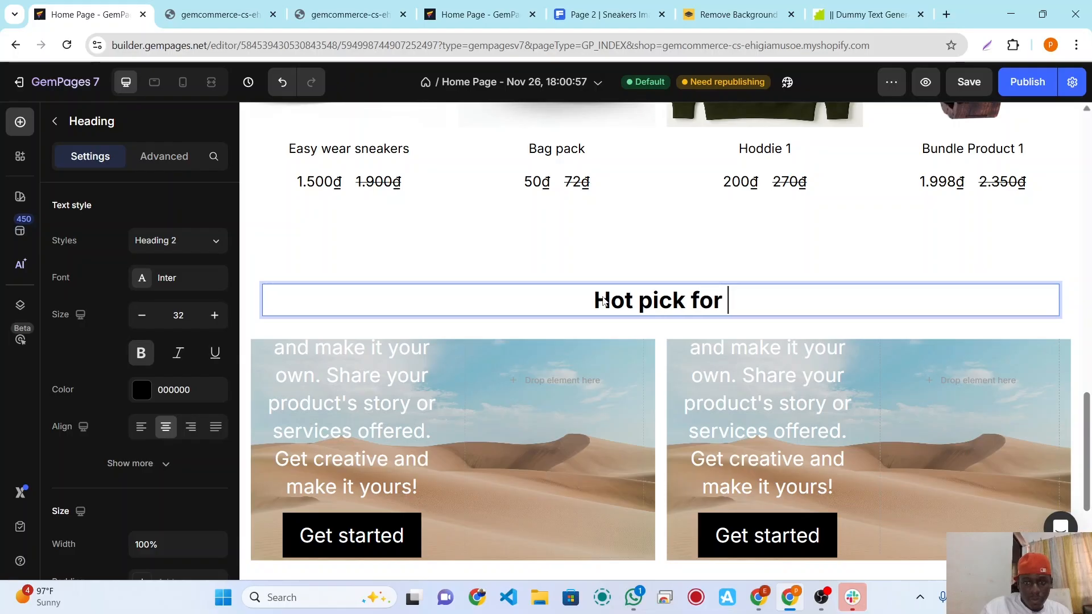
type("yoiu")
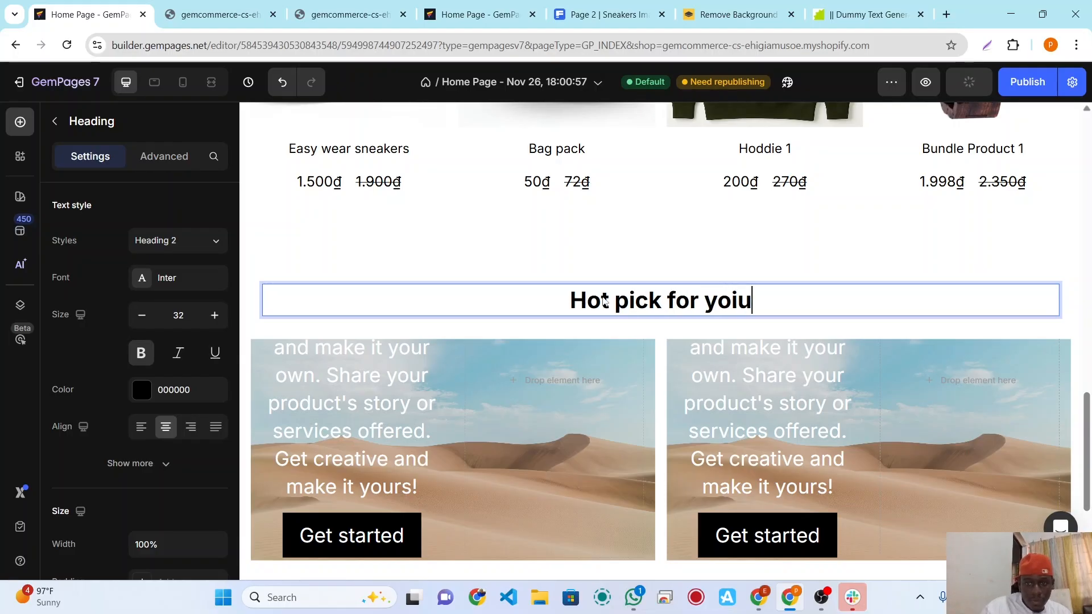
key("BackSpace")
key("BackSpace")
type("u")
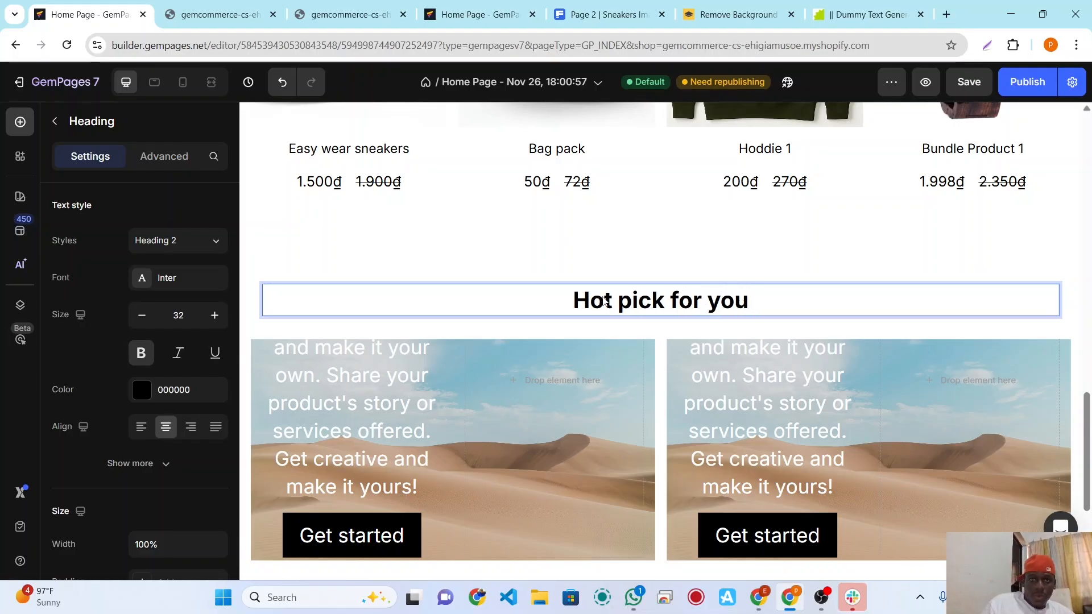
left_click(665, 307)
type("s")
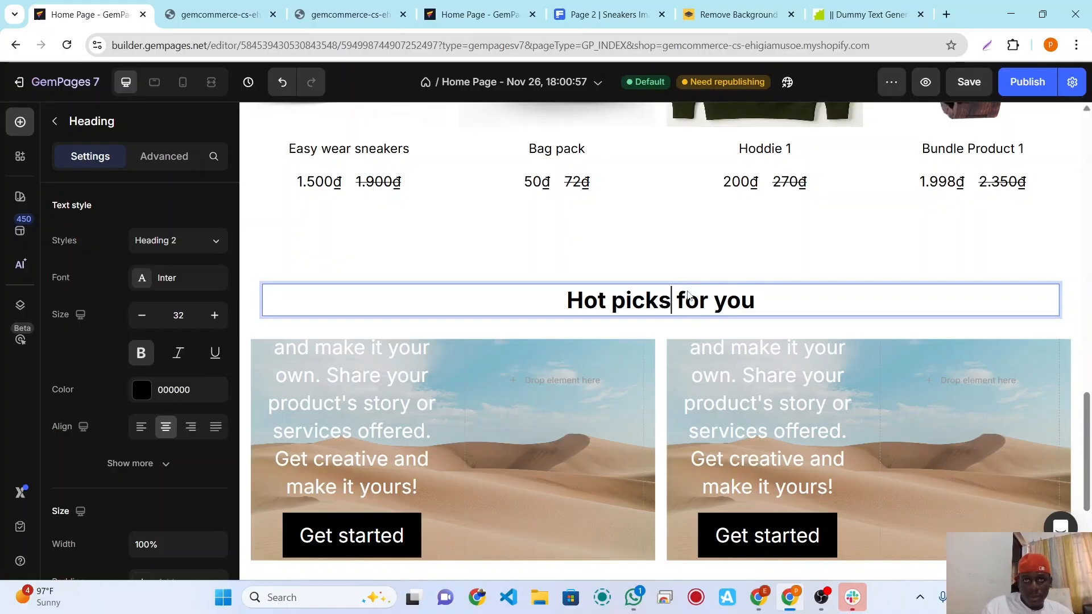
- Set the heading's text transform to capitalize the first letter of each word
left_click(168, 467)
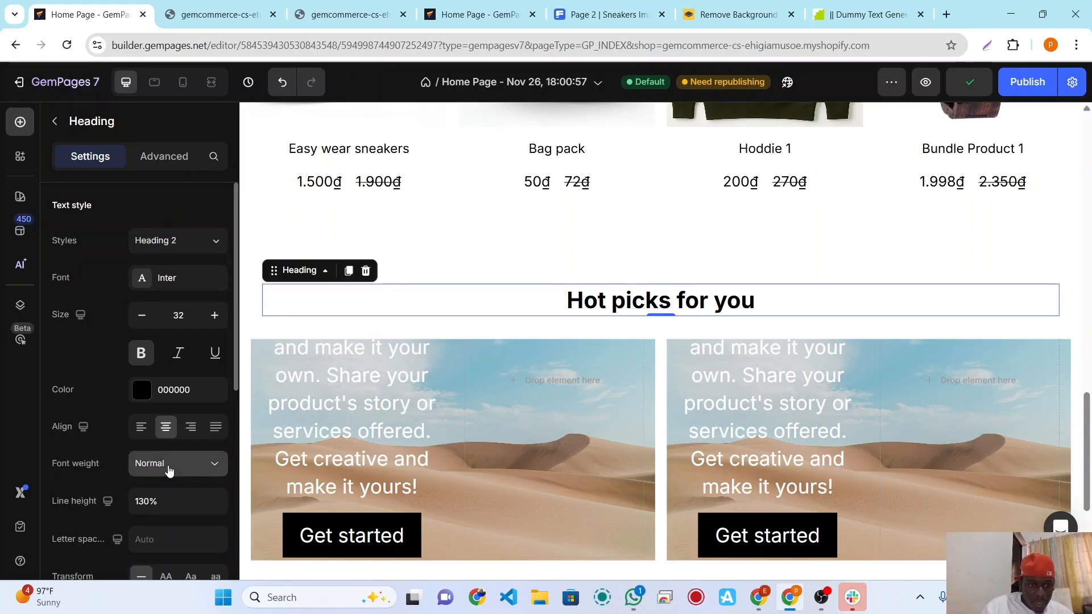
scroll(167, 493, "down", 1)
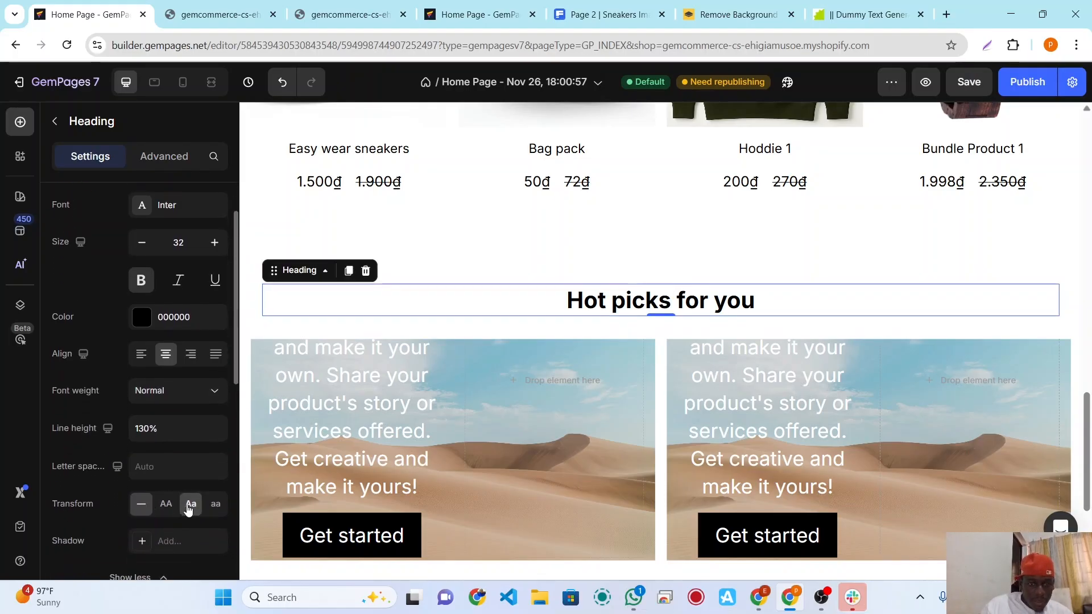
left_click(191, 505)
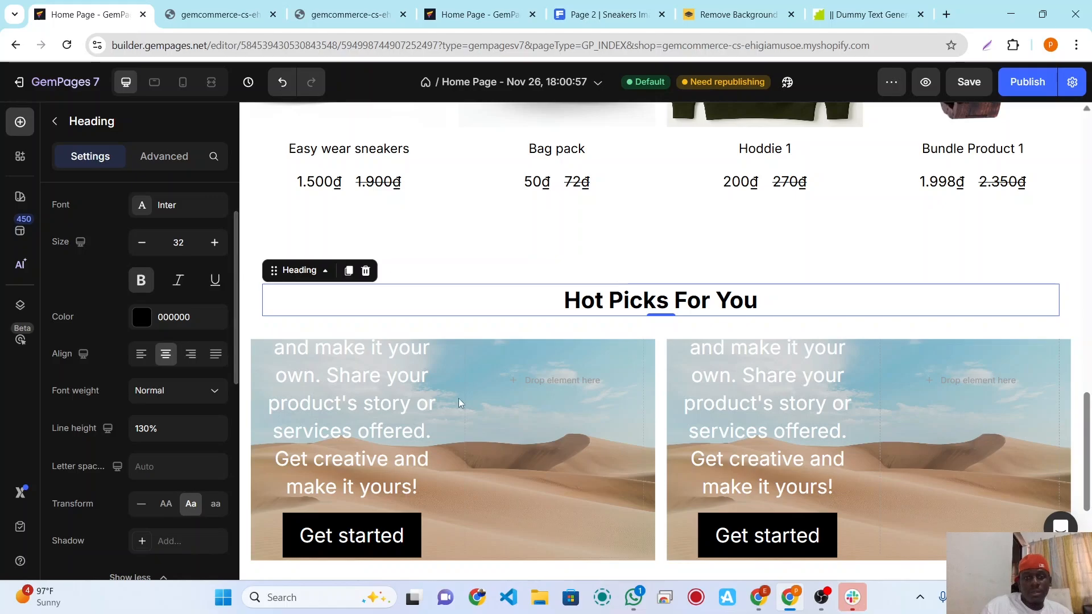
left_click(874, 310)
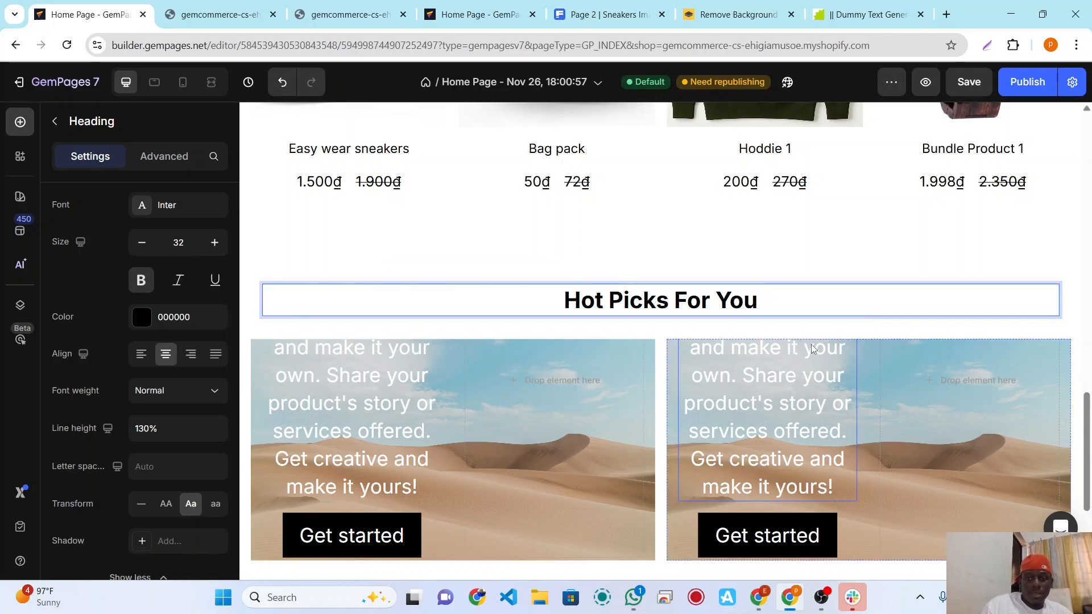
scroll(574, 430, "down", 3)
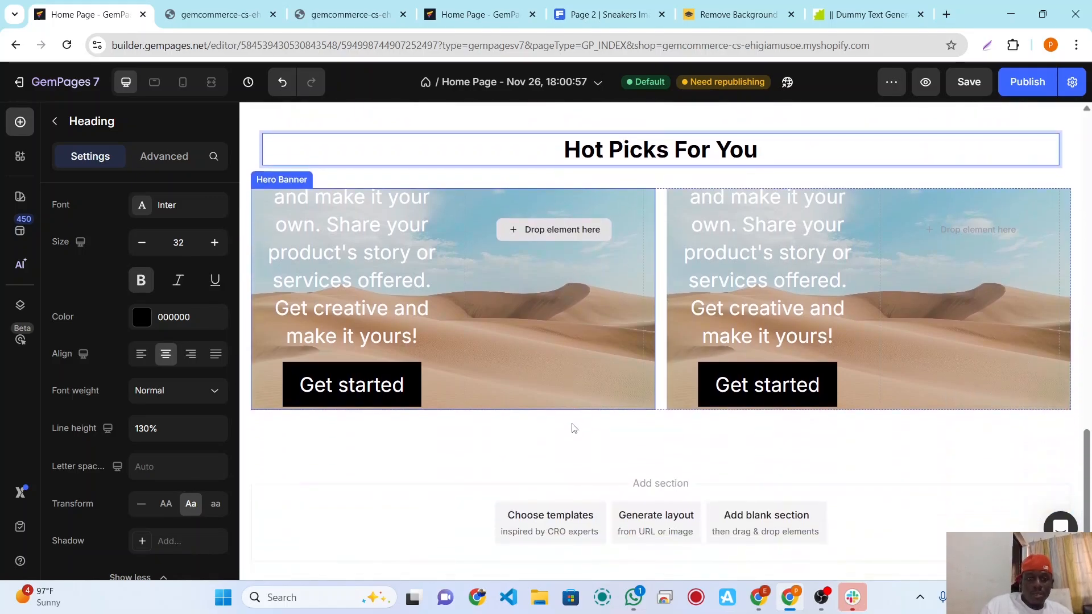
left_click(369, 224)
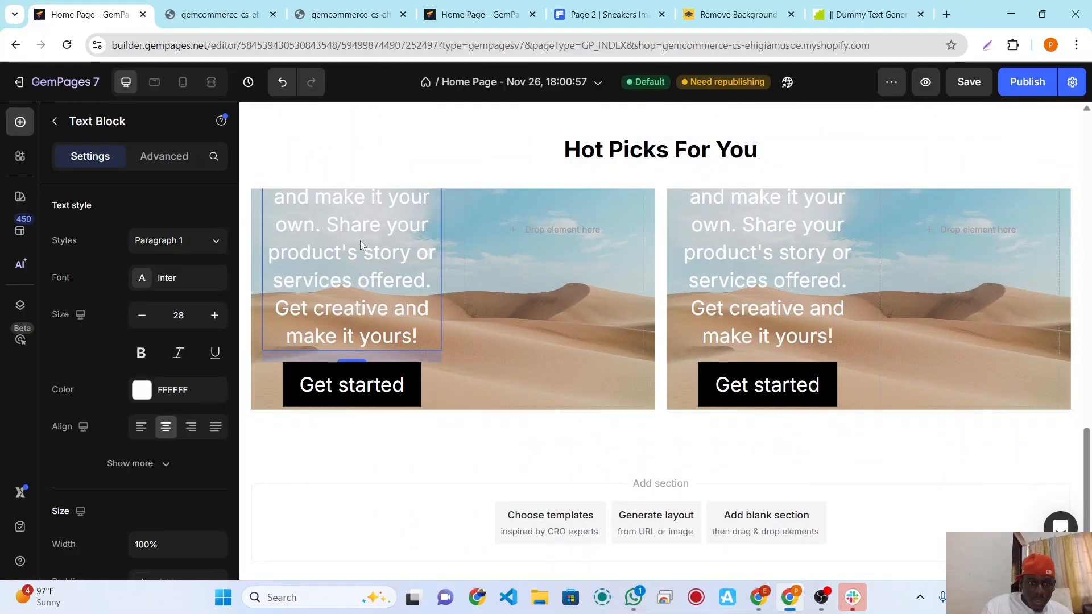
scroll(360, 241, "up", 1)
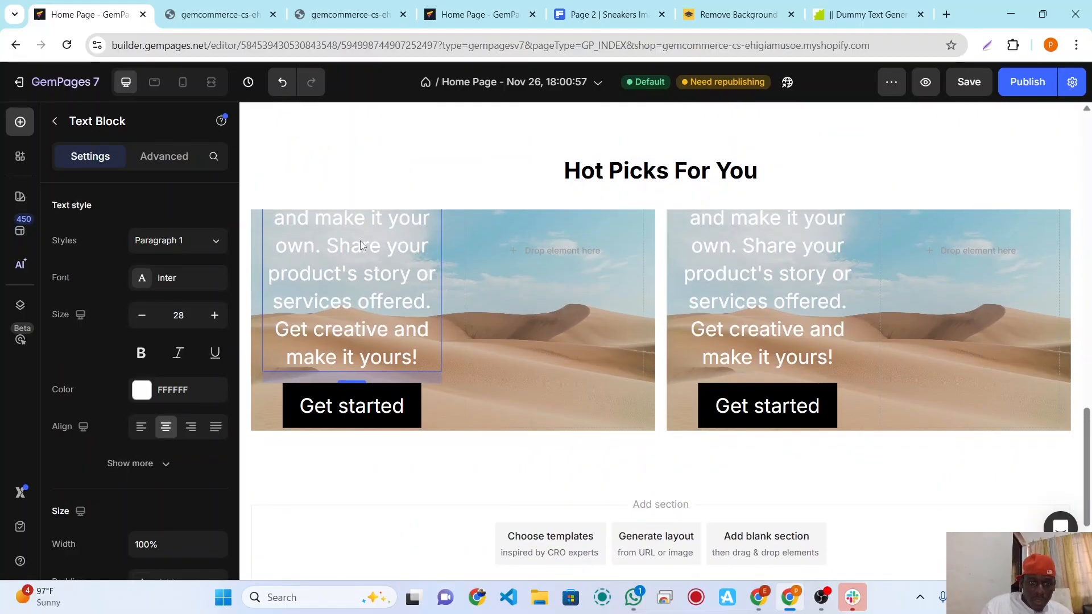
double_click(408, 264)
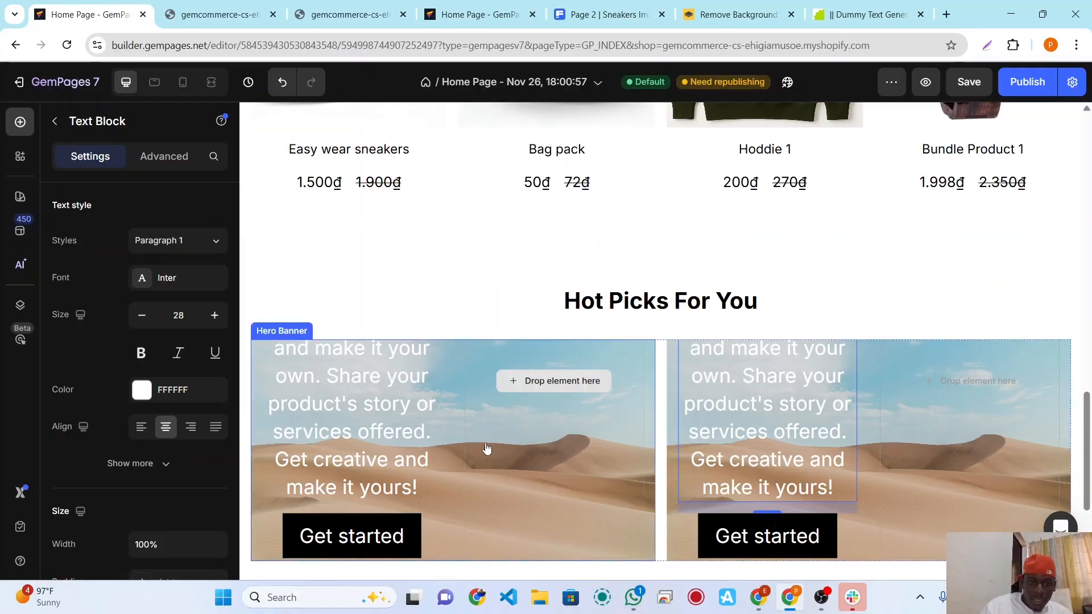
scroll(508, 464, "down", 1)
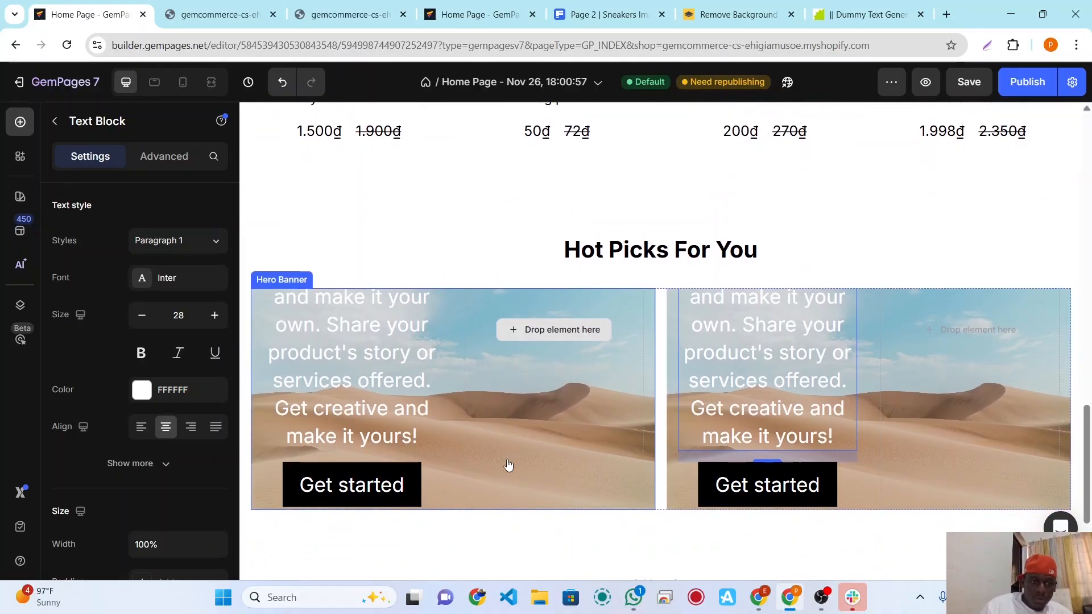
- Replace the left hero banner's background image with the gallery's fashion-shoes-sneaker PNG of the grey high-top pair
left_click(501, 451)
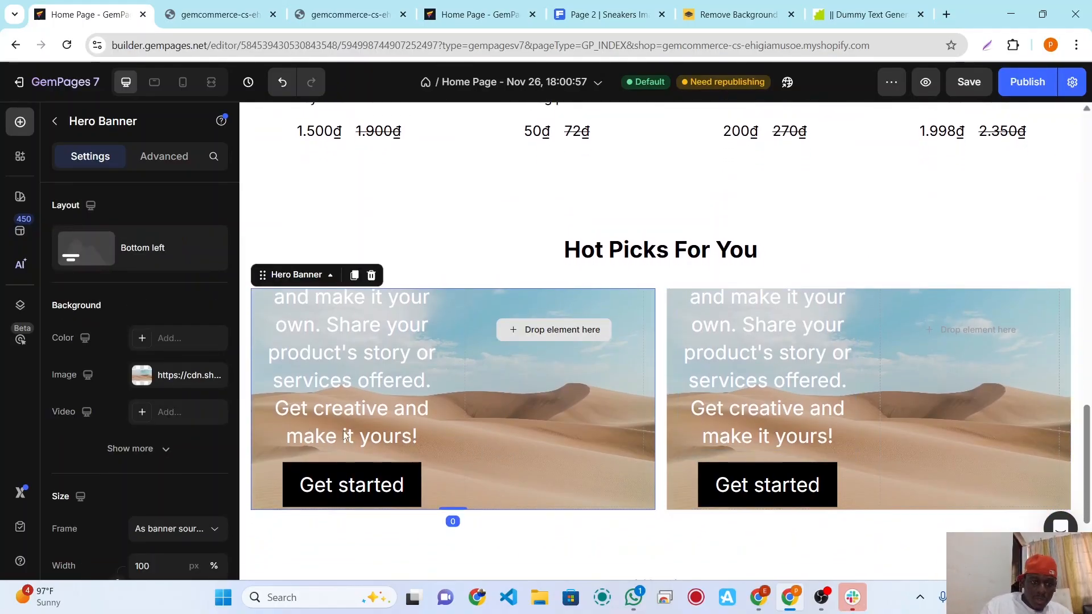
left_click(169, 389)
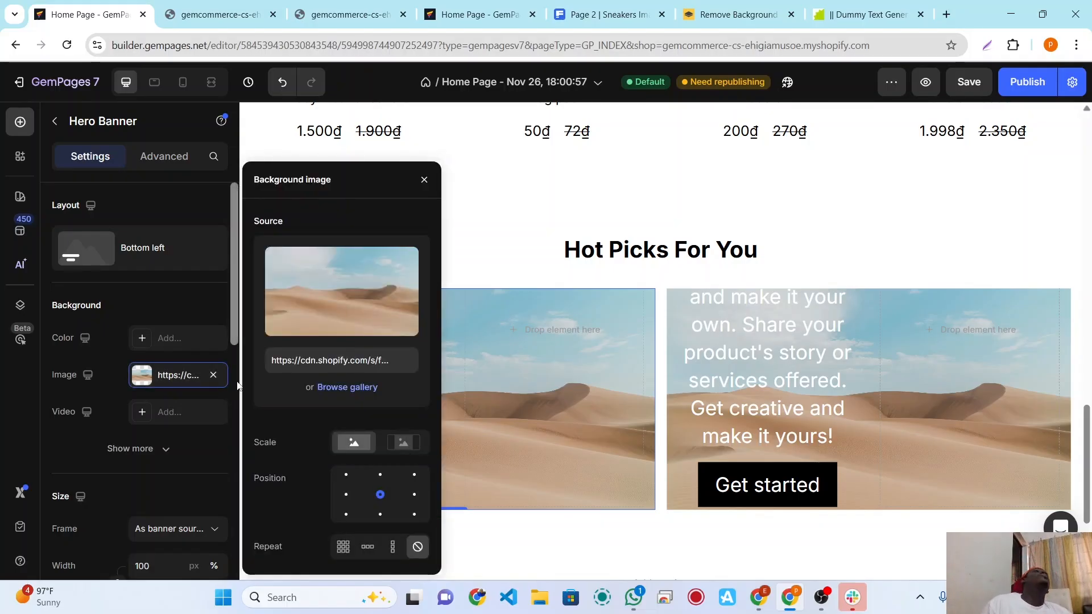
left_click(360, 392)
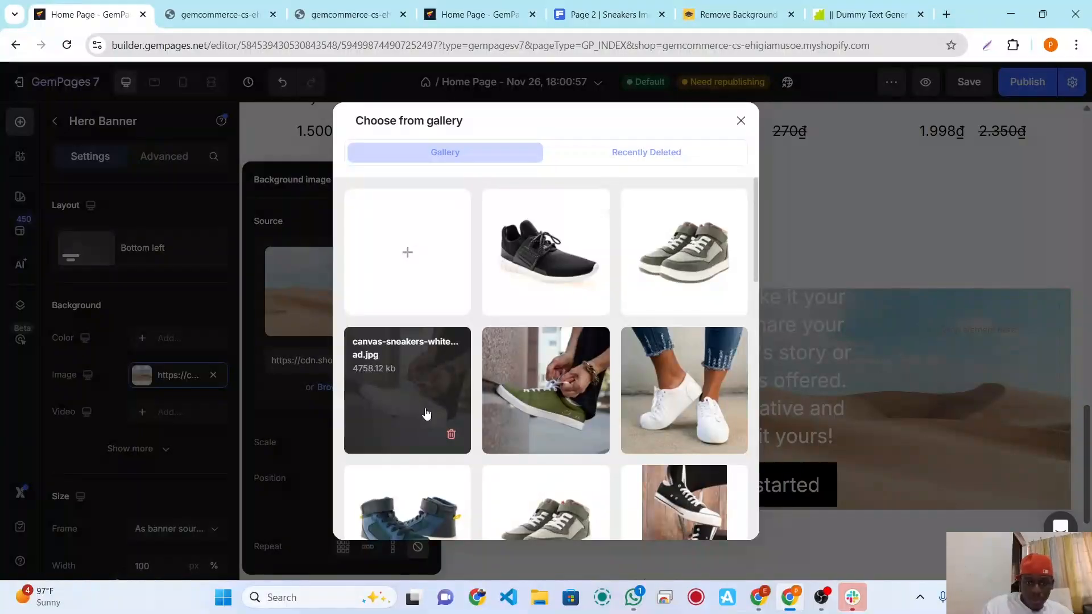
scroll(448, 449, "down", 2)
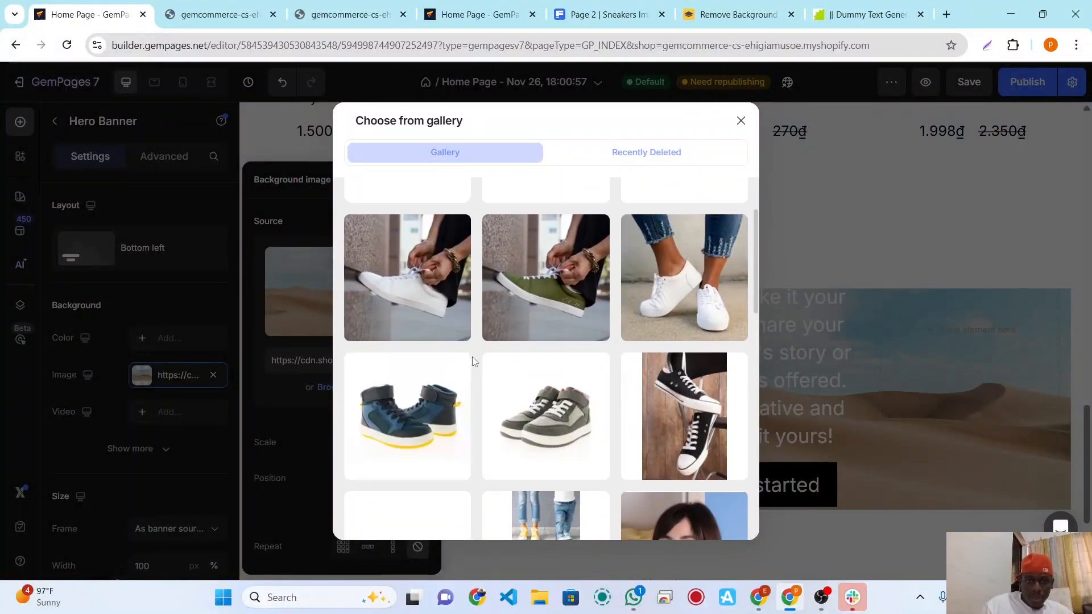
scroll(472, 357, "up", 2)
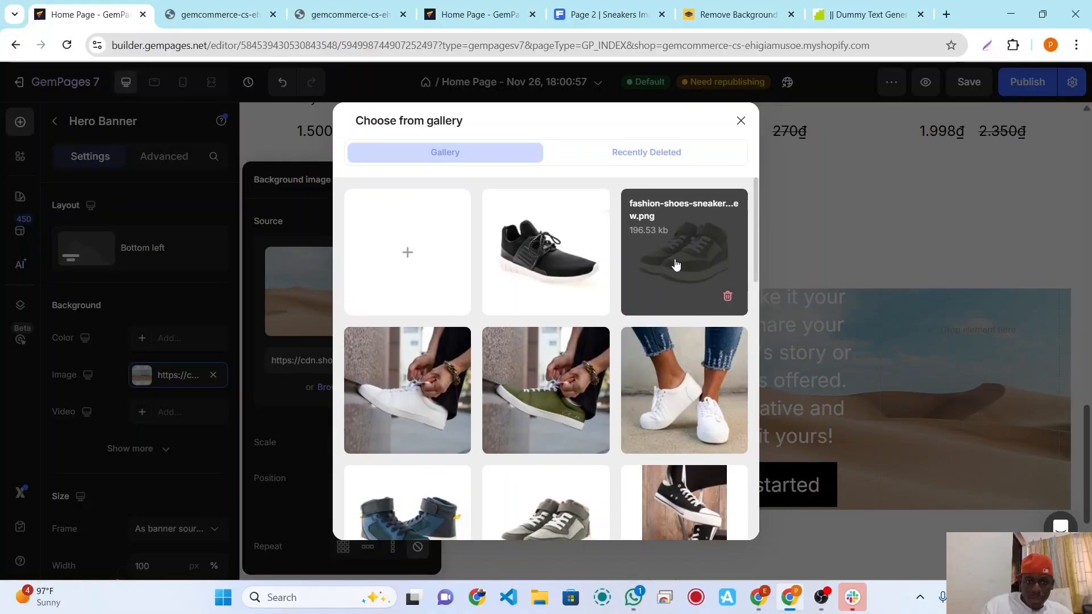
left_click(676, 264)
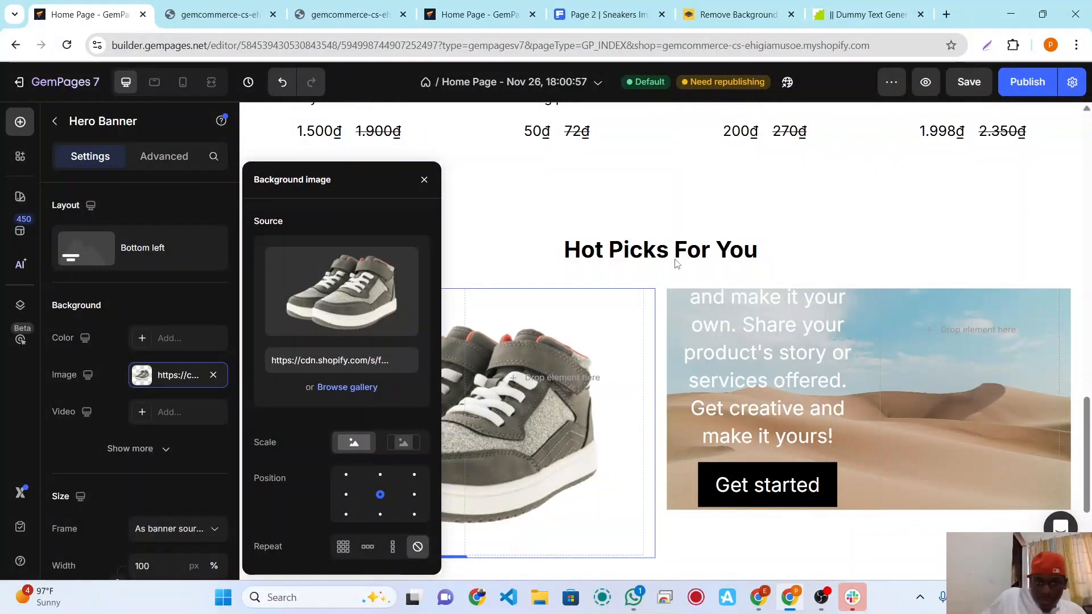
left_click(424, 181)
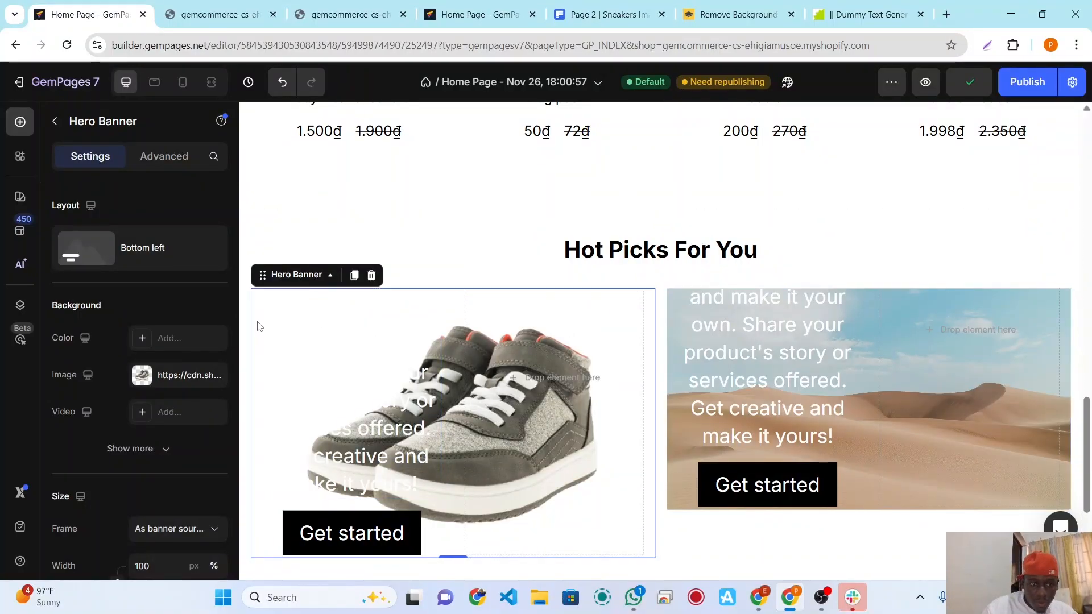
- Add a solid F3F3F3 background color to the left hero banner
scroll(169, 482, "down", 5)
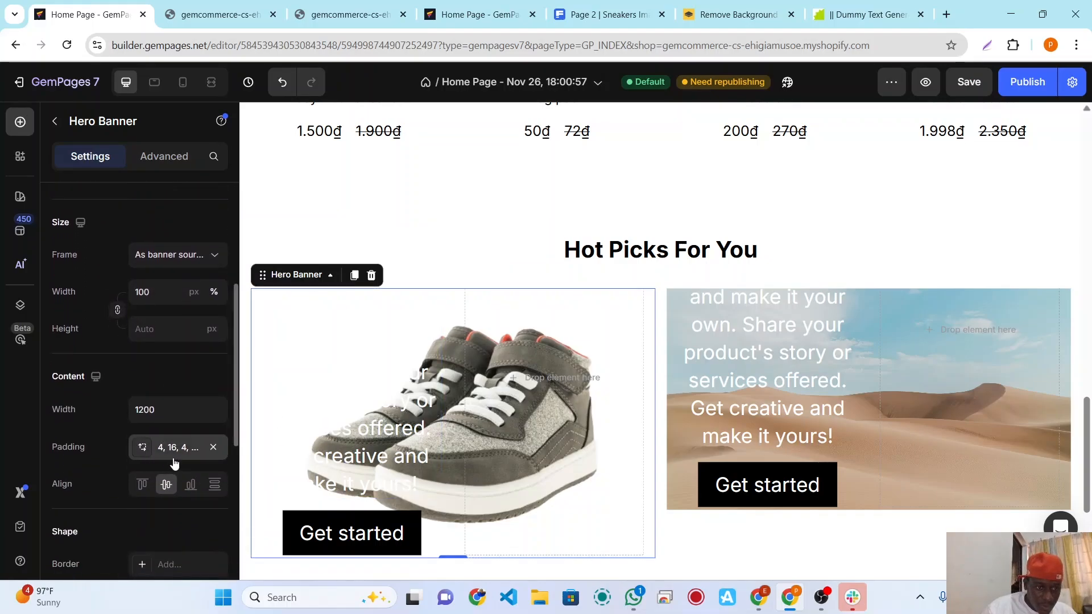
scroll(175, 461, "down", 3)
scroll(173, 461, "down", 2)
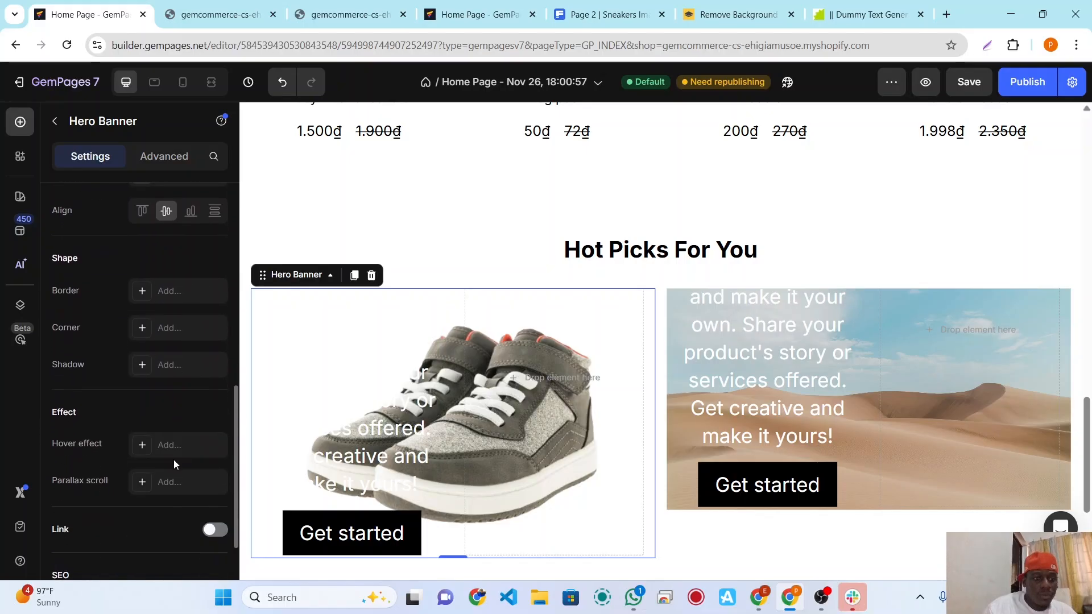
scroll(174, 463, "up", 4)
scroll(175, 466, "up", 5)
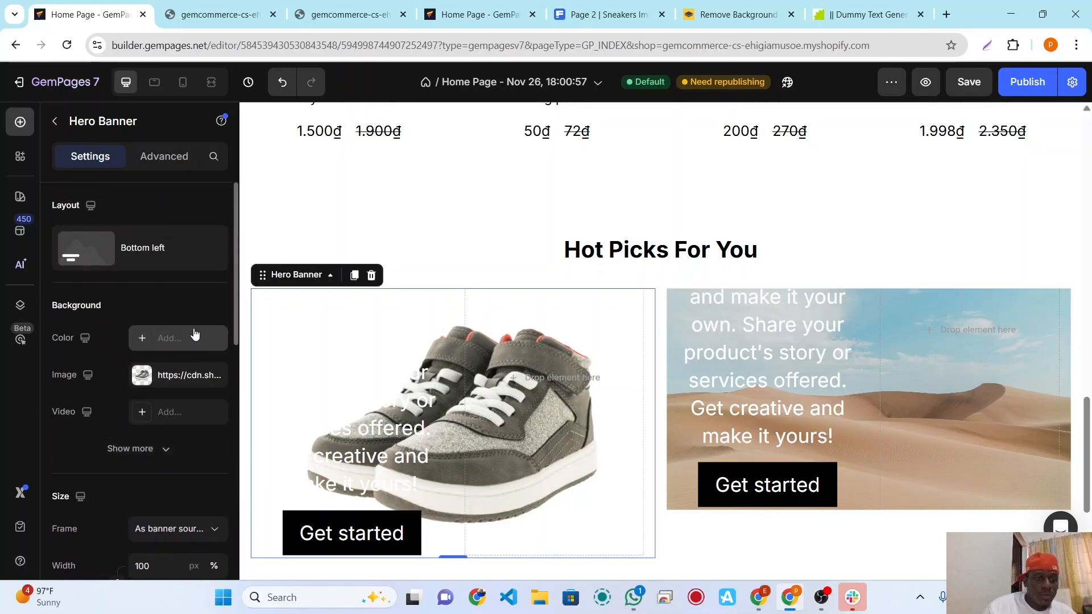
left_click(194, 338)
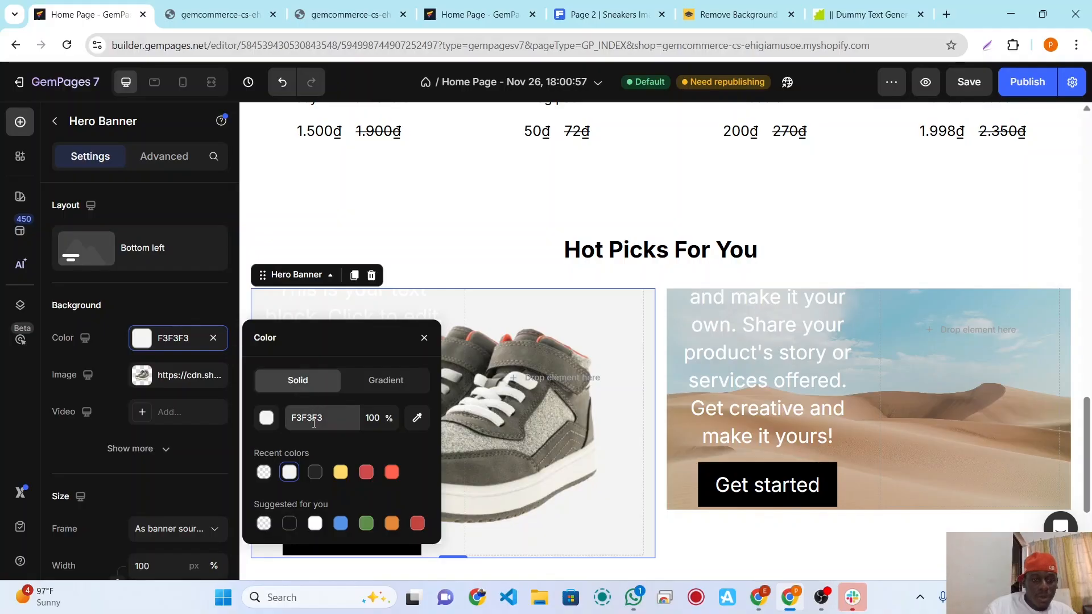
- Change the left hero banner's background color to the recent dark shade 242424 and save the page
left_click(312, 473)
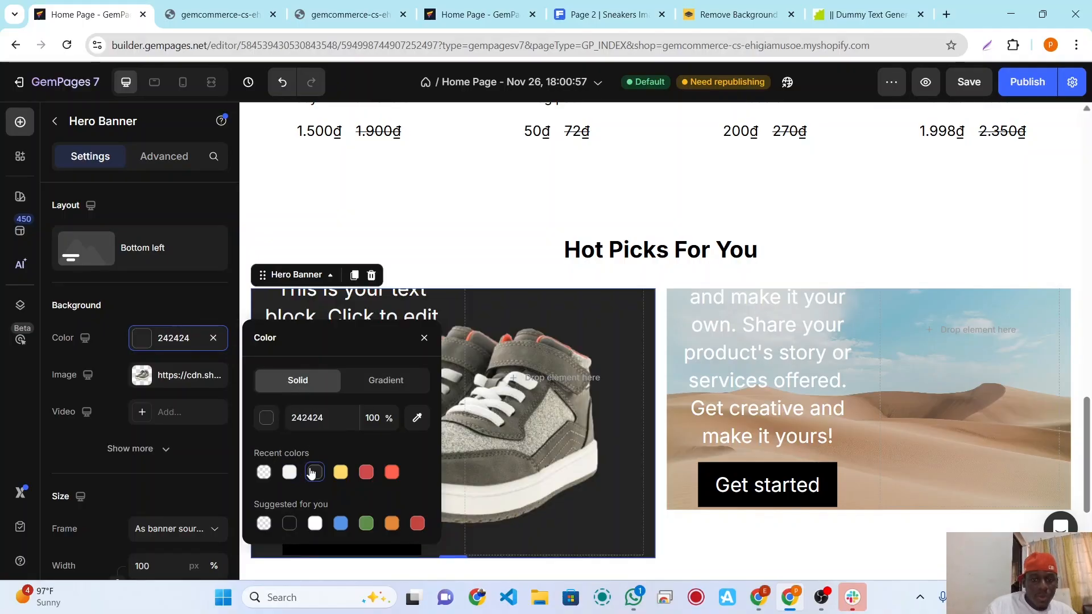
left_click(576, 329)
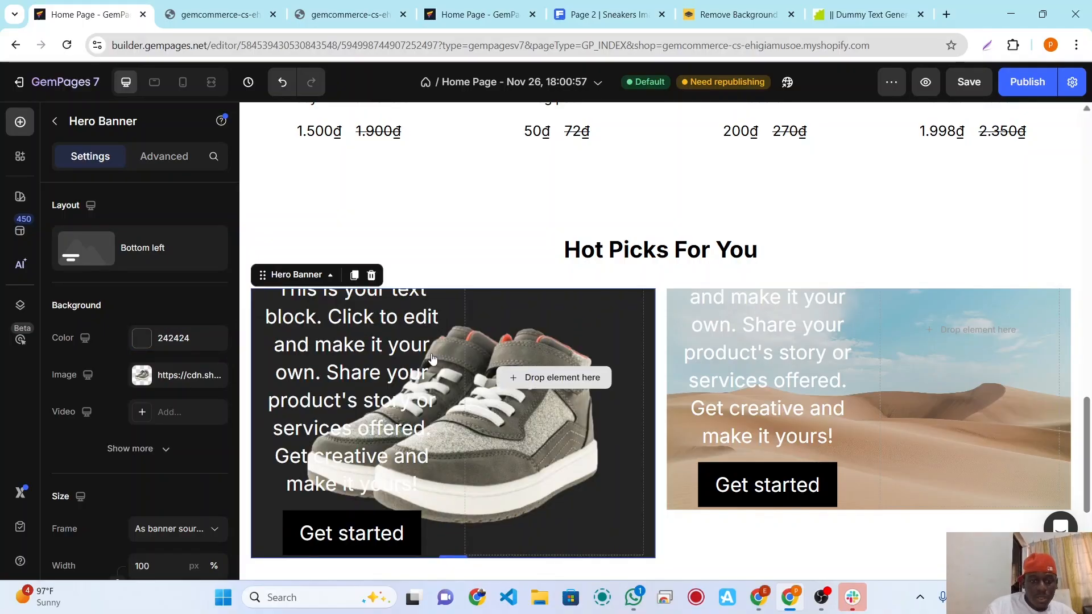
left_click(364, 371)
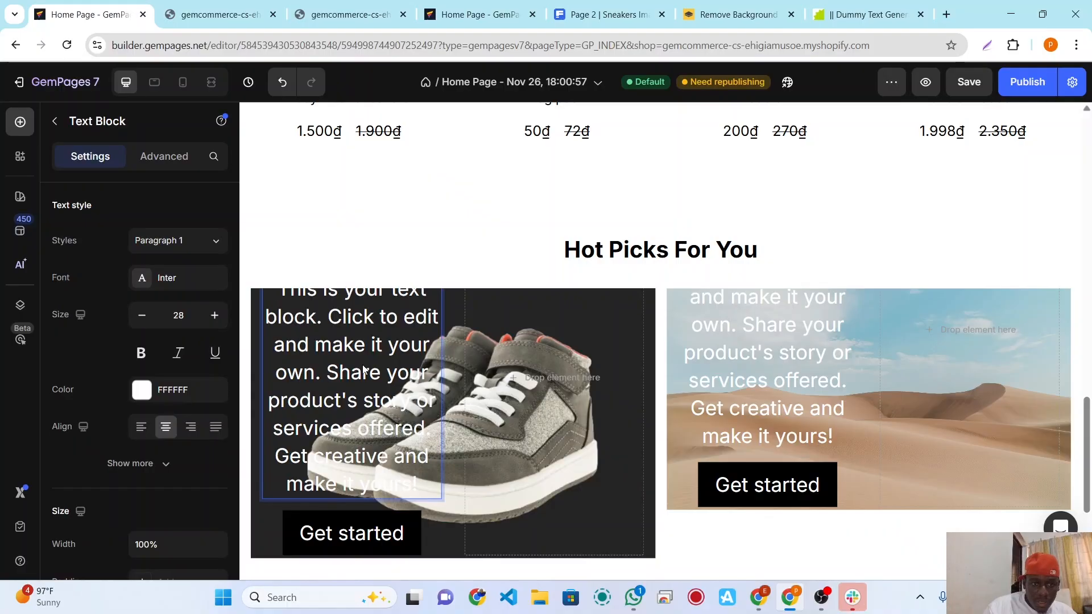
right_click(364, 371)
left_click(300, 365)
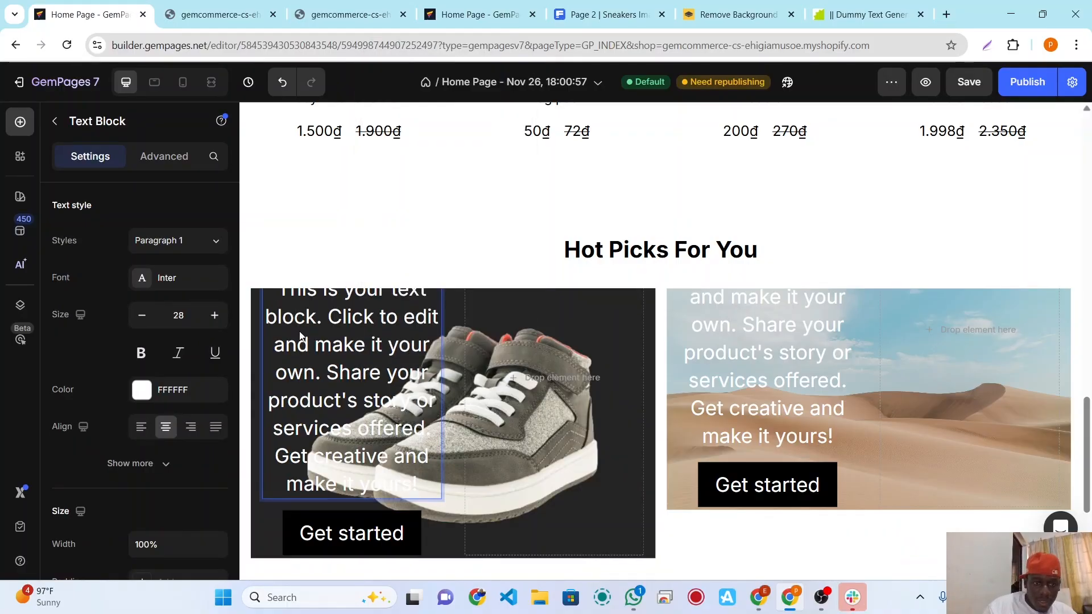
key("ctrl+s")
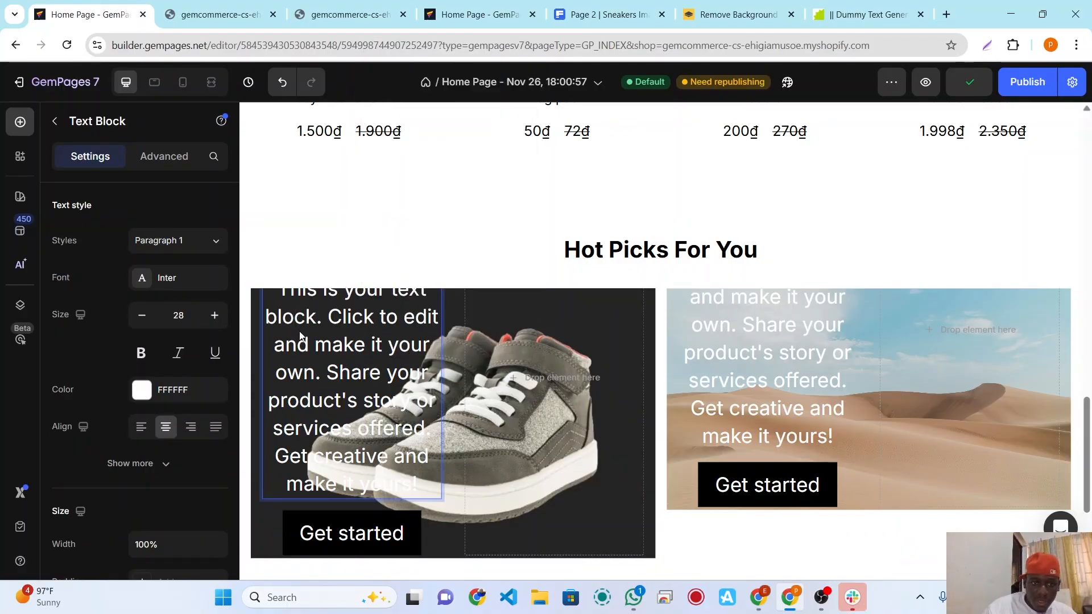
- Erase the placeholder wording from the end of the left hero banner's text block
double_click(402, 485)
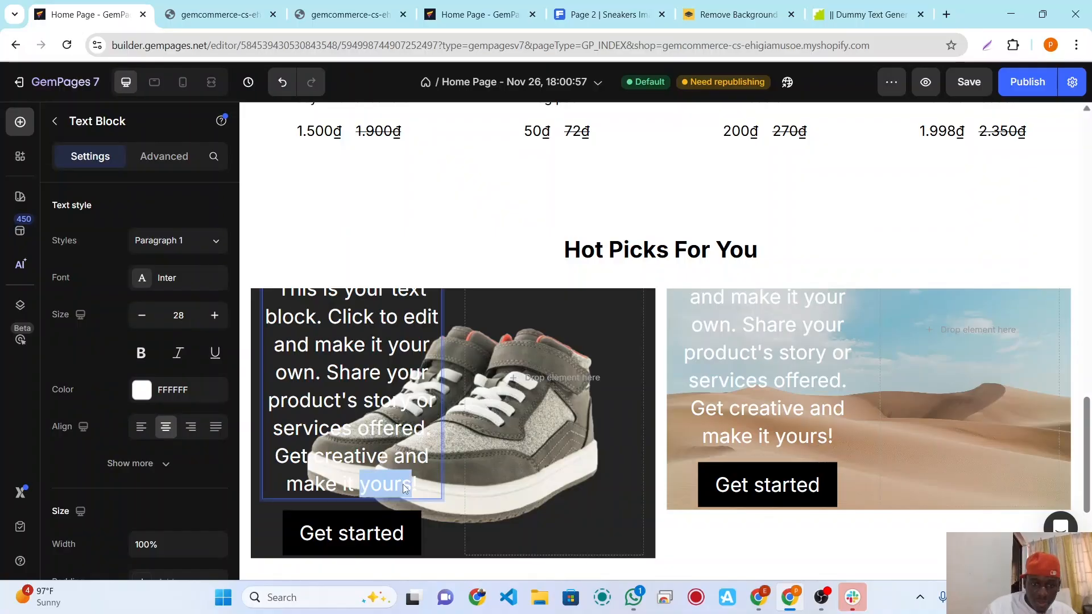
key("BackSpace")
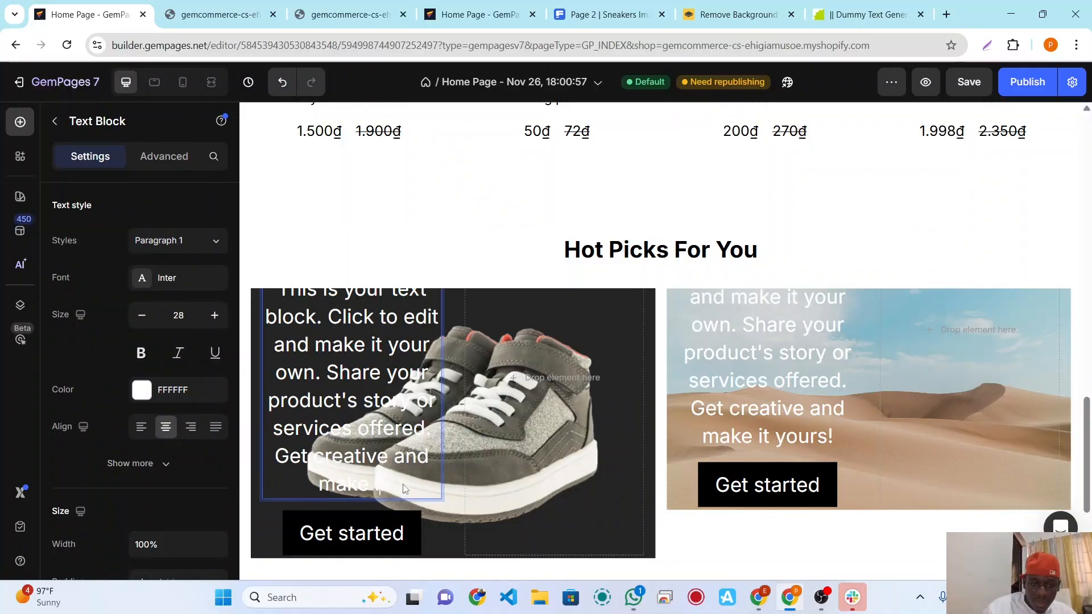
key("BackSpace")
key("BackSpace")
key("BackSpace")
key("BackSpace")
key("BackSpace")
key("BackSpace")
key("BackSpace")
key("BackSpace")
key("BackSpace")
key("BackSpace")
key("BackSpace")
key("BackSpace")
key("BackSpace")
key("BackSpace")
key("BackSpace")
key("BackSpace")
key("BackSpace")
key("BackSpace")
key("BackSpace")
key("BackSpace")
key("BackSpace")
key("BackSpace")
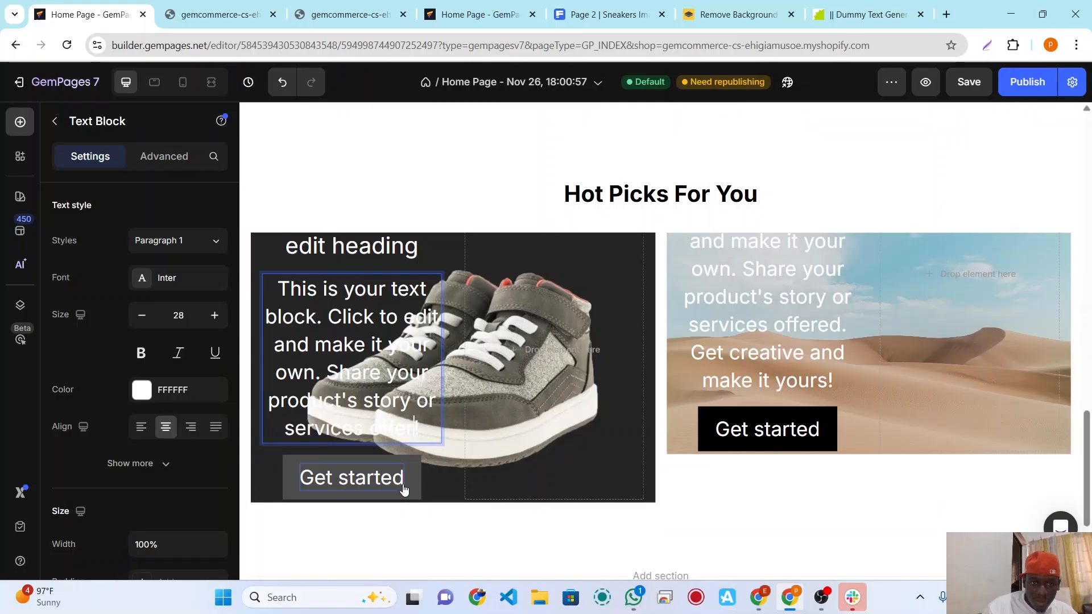
key("BackSpace")
key("BackSpace")
key("BackSpace")
key("BackSpace")
key("BackSpace")
key("BackSpace")
key("BackSpace")
key("BackSpace")
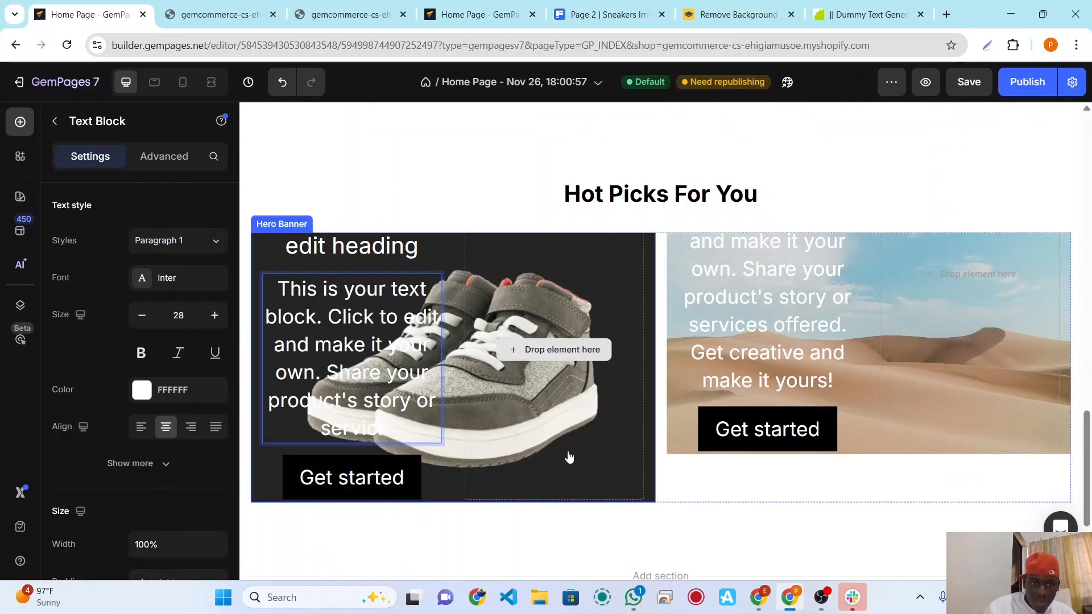
left_click(569, 455)
- Delete the text block and the heading from the left hero banner, keeping only its button
left_click(342, 368)
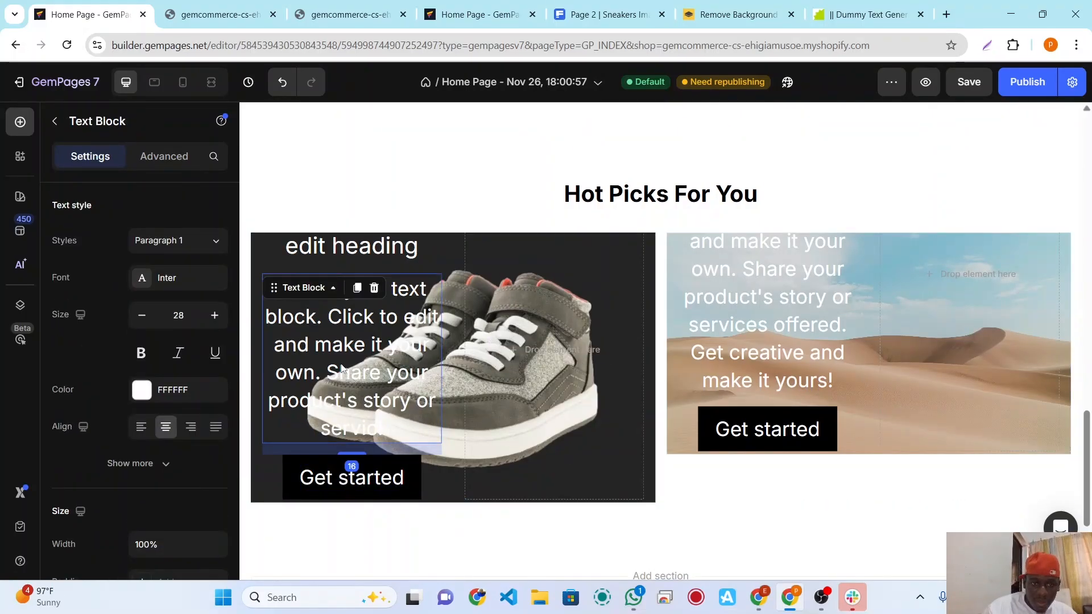
left_click(377, 288)
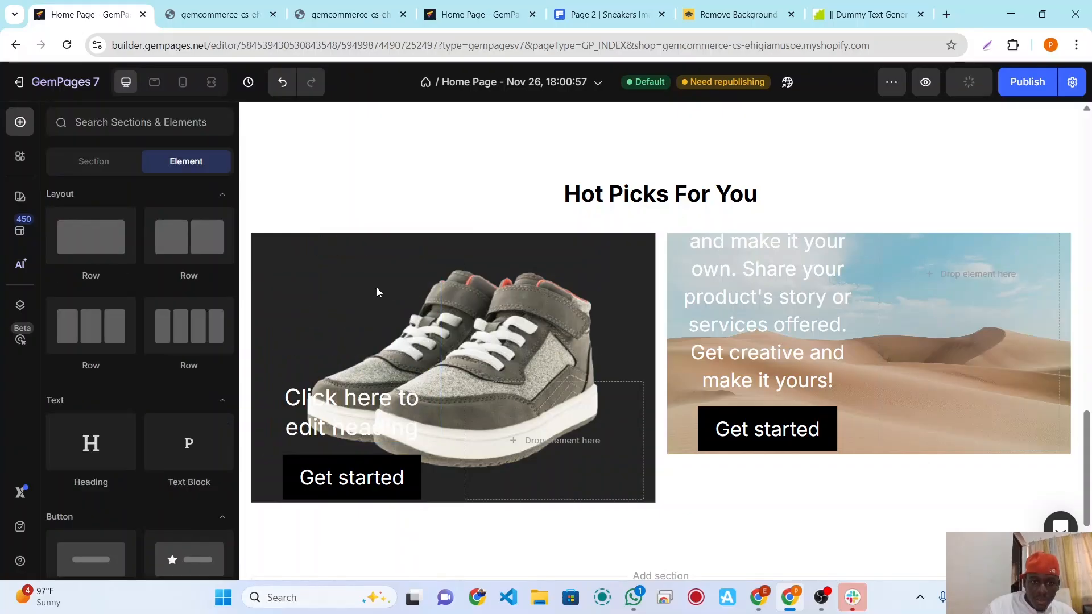
left_click(378, 397)
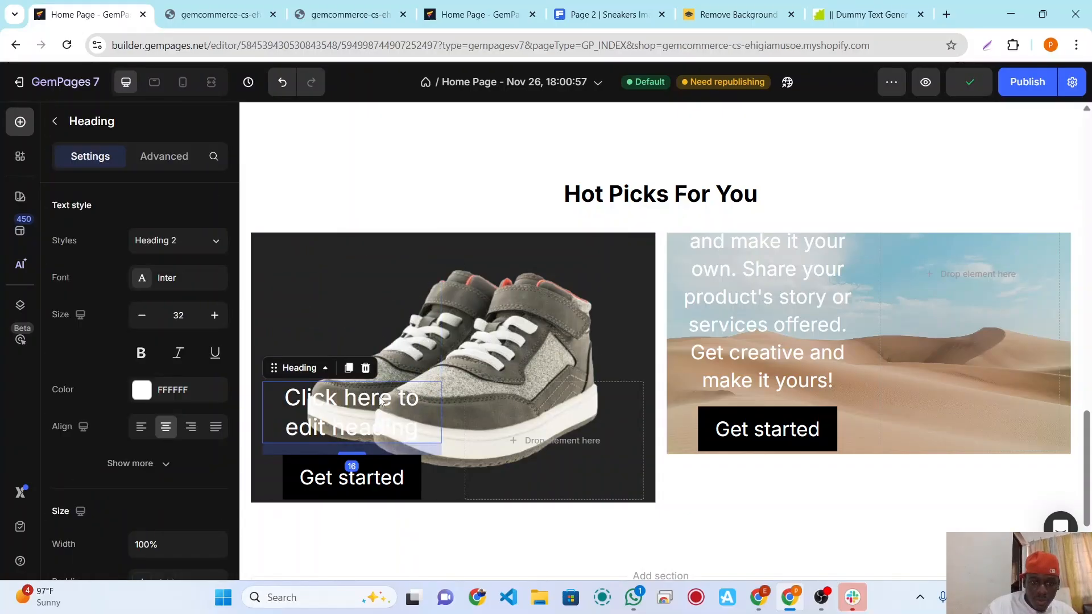
left_click(366, 368)
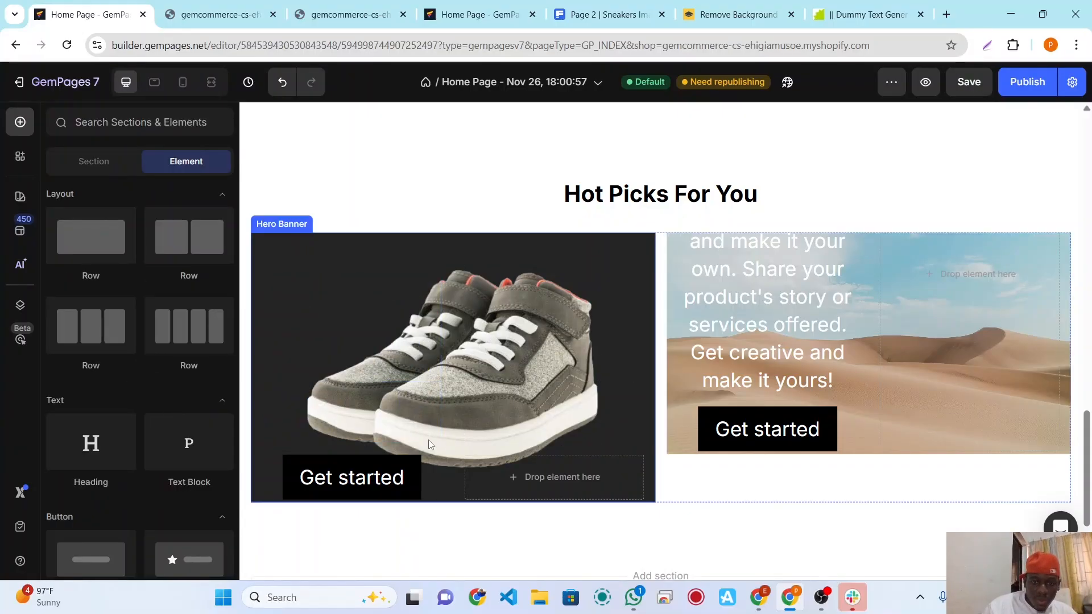
- Reduce the text size of the left banner's "Get started" button to 22
left_click(419, 485)
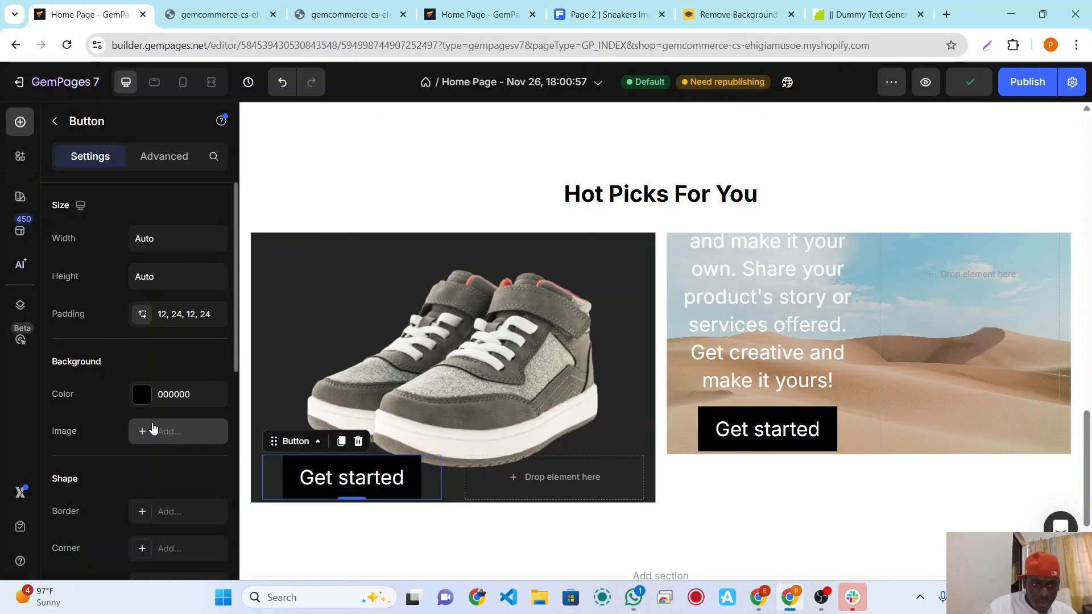
scroll(151, 426, "down", 5)
scroll(152, 425, "down", 2)
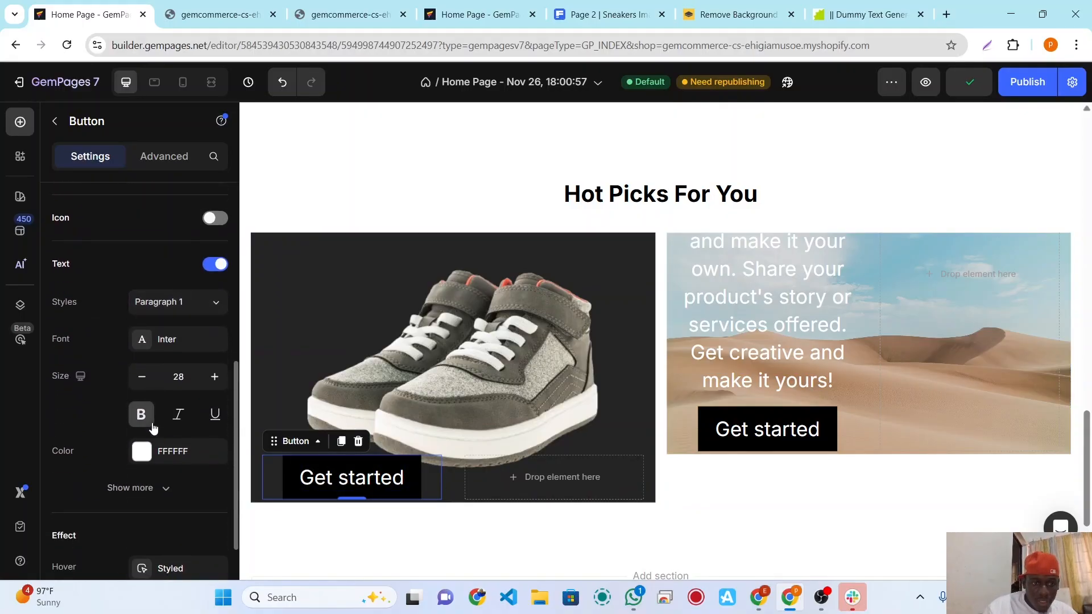
left_click(142, 382)
left_click(142, 382)
left_click(142, 382)
left_click(143, 382)
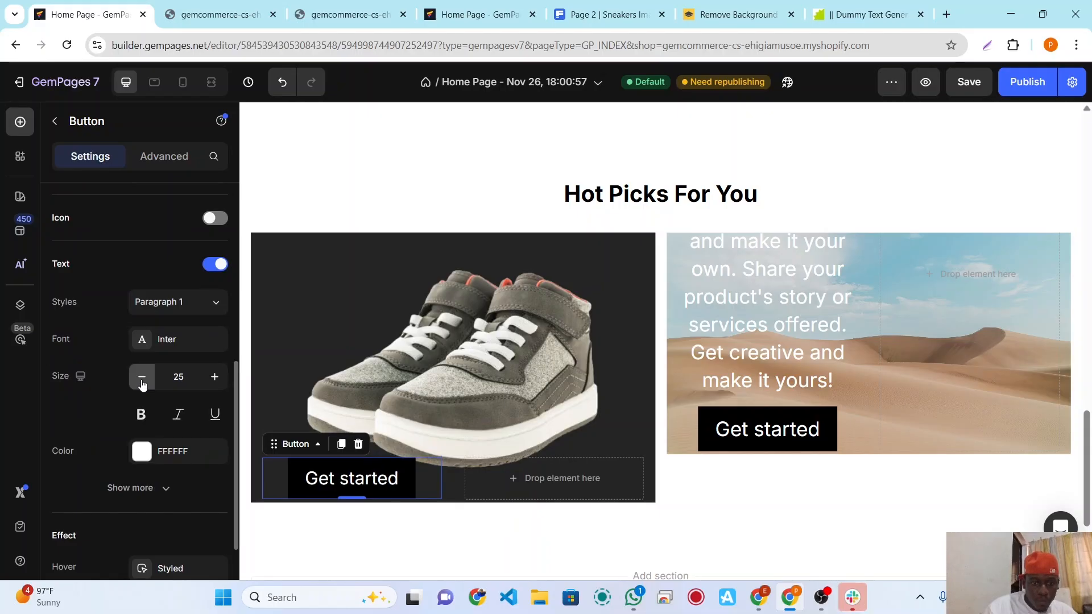
left_click(142, 382)
left_click(142, 382)
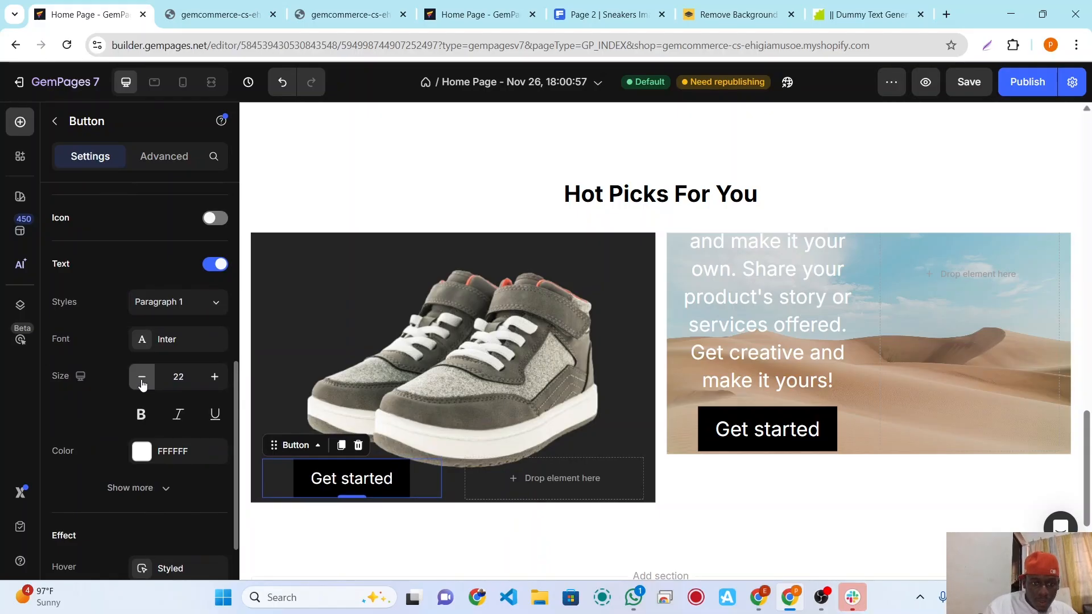
- Set the left hero banner's bottom content padding to 20
left_click(298, 266)
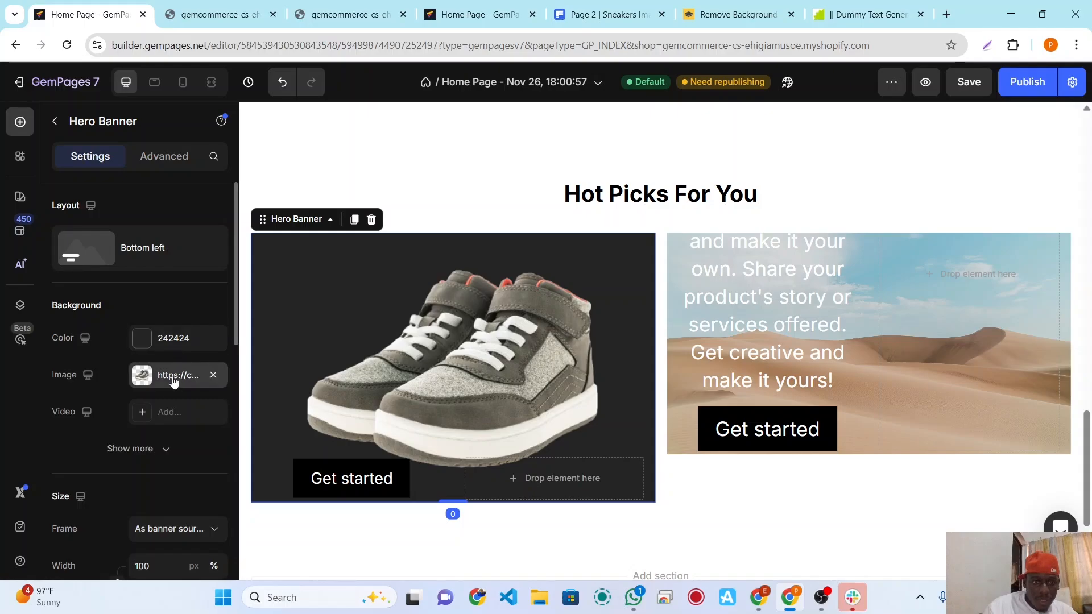
scroll(170, 446, "down", 5)
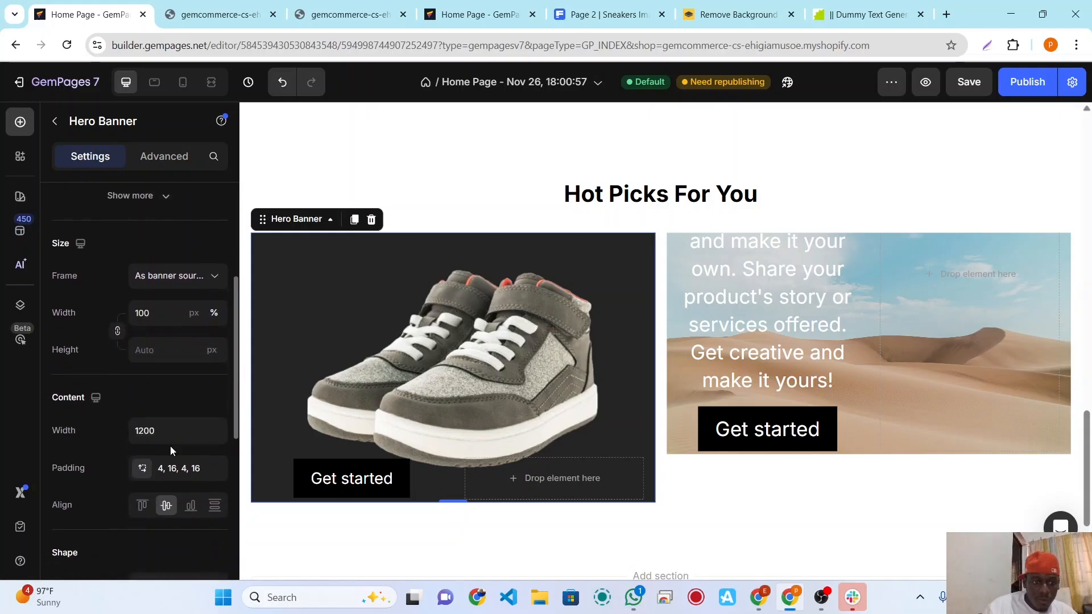
left_click(178, 476)
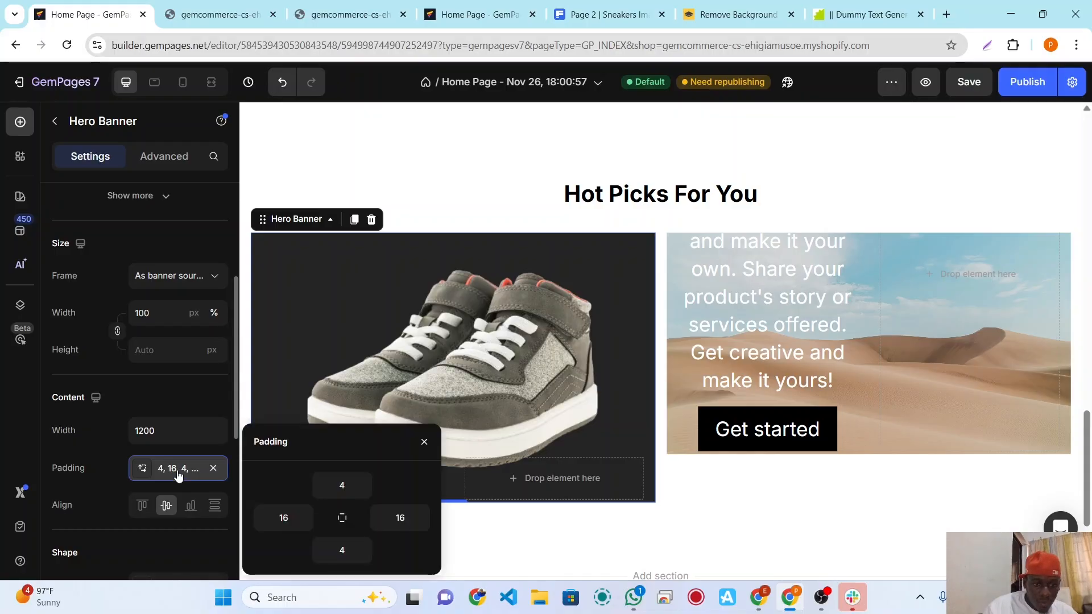
double_click(342, 551)
type("2")
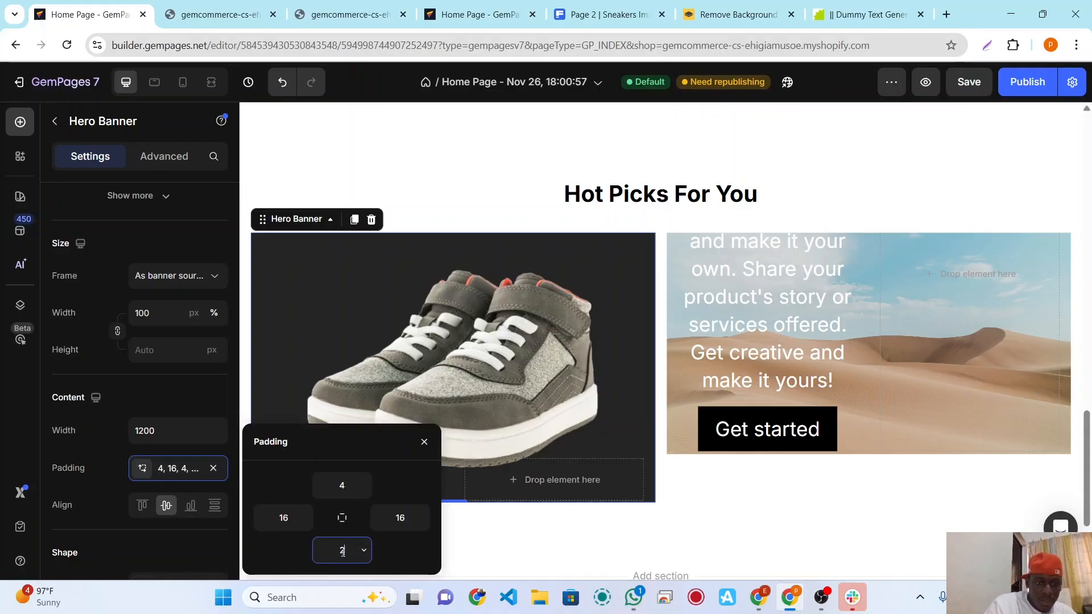
type("0")
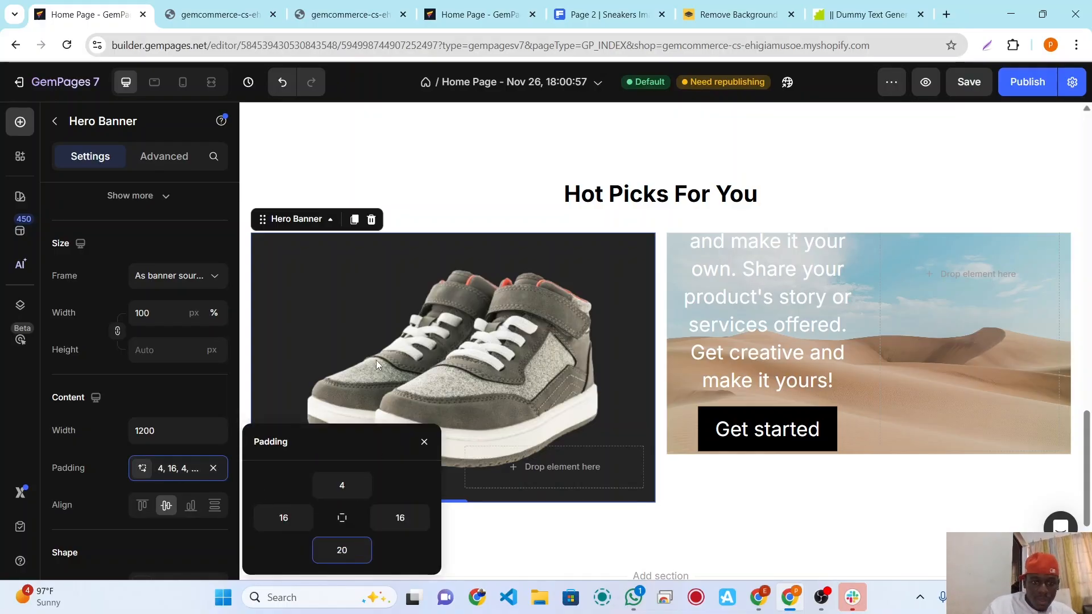
key("Return")
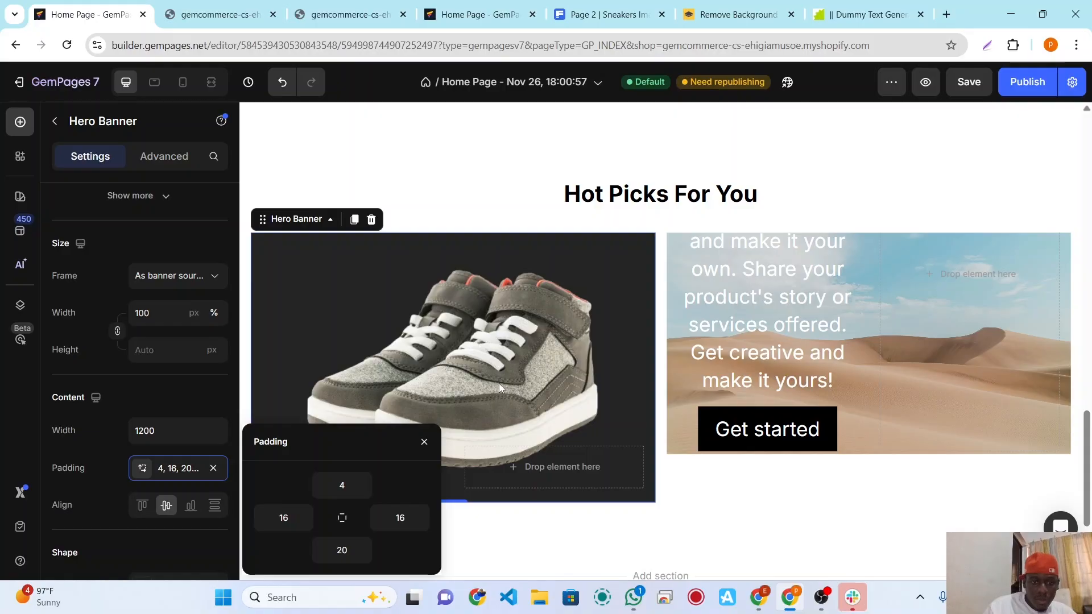
left_click(425, 443)
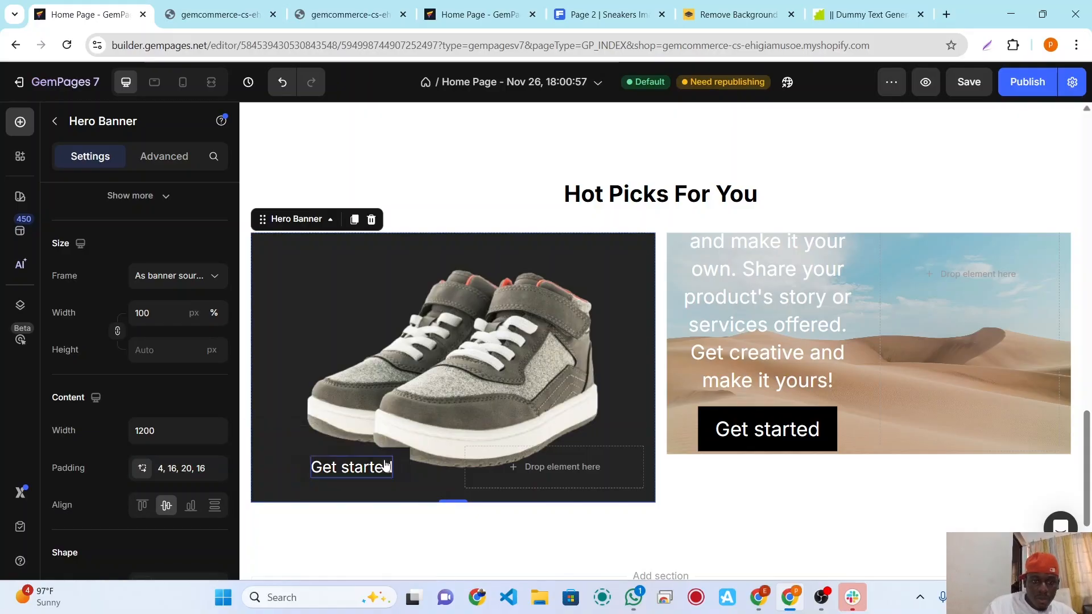
- Add a white solid line border to the left banner's "Get started" button
left_click(407, 465)
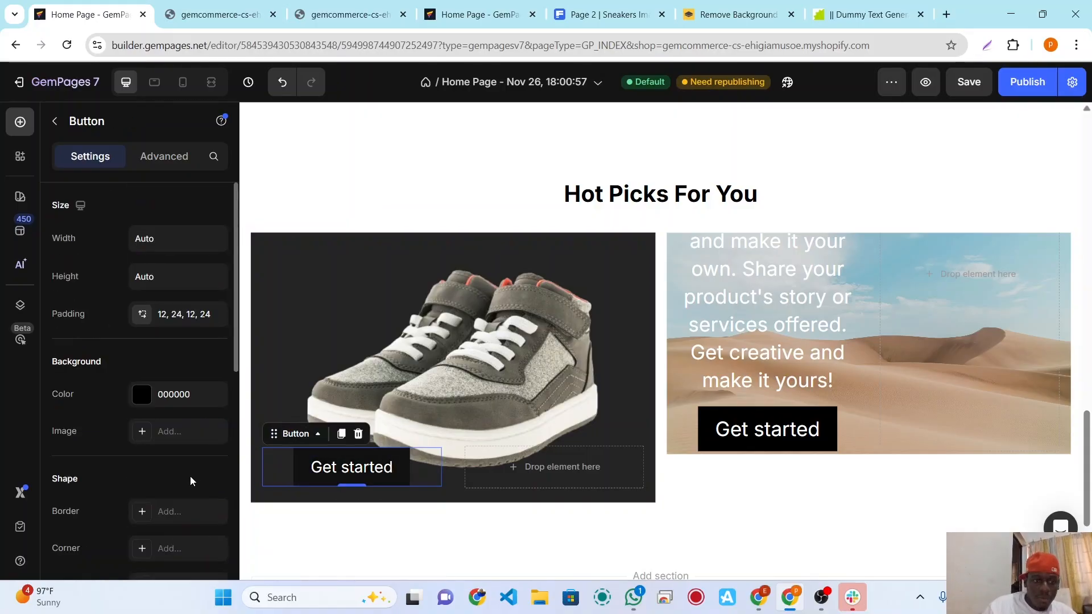
scroll(157, 475, "down", 2)
scroll(157, 472, "down", 5)
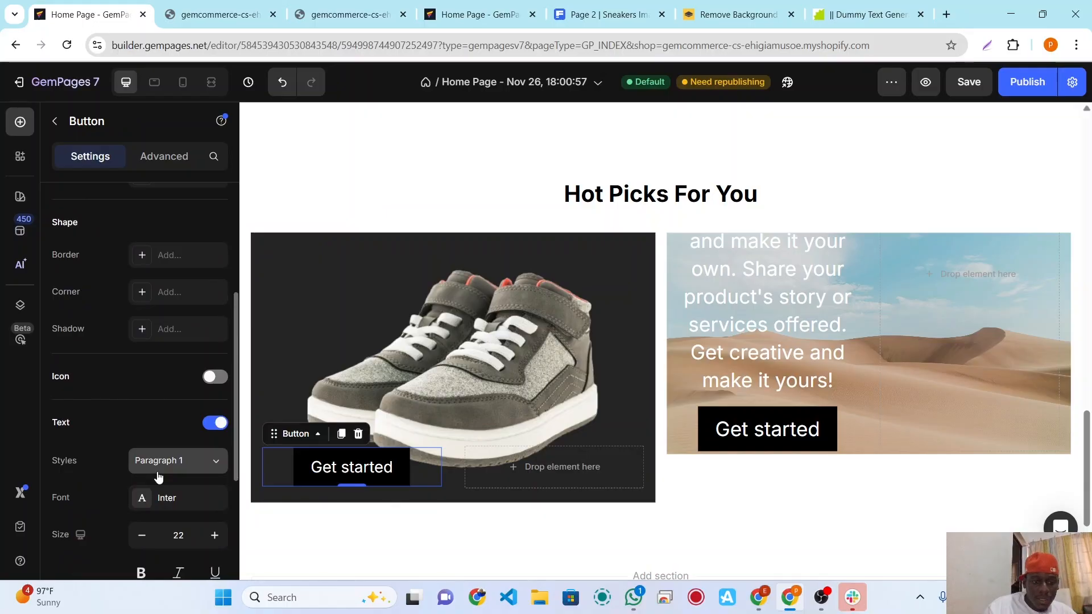
scroll(159, 477, "down", 5)
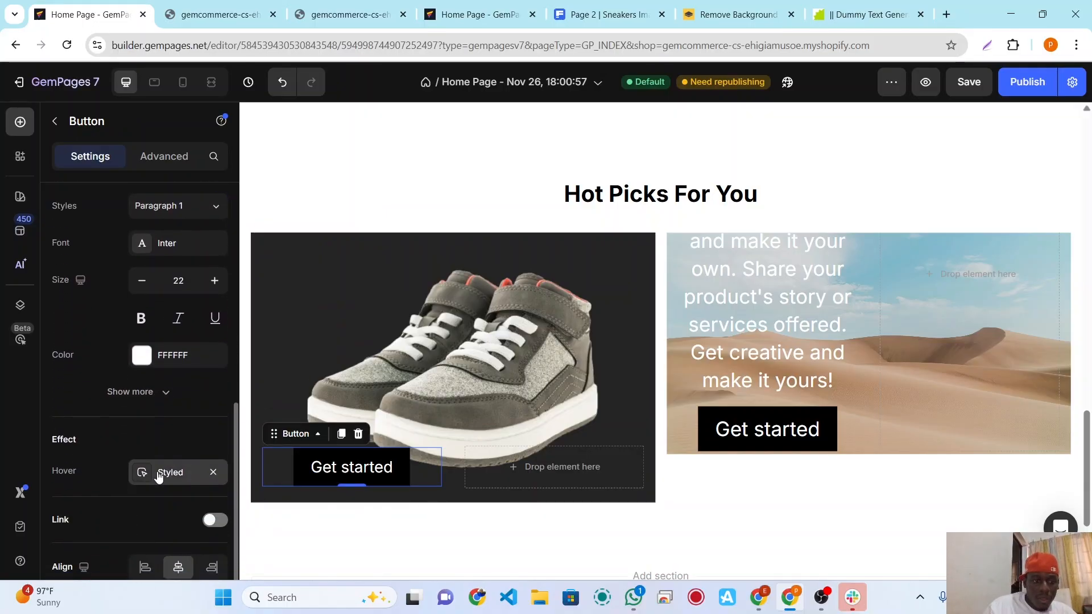
scroll(158, 477, "up", 3)
scroll(157, 472, "down", 2)
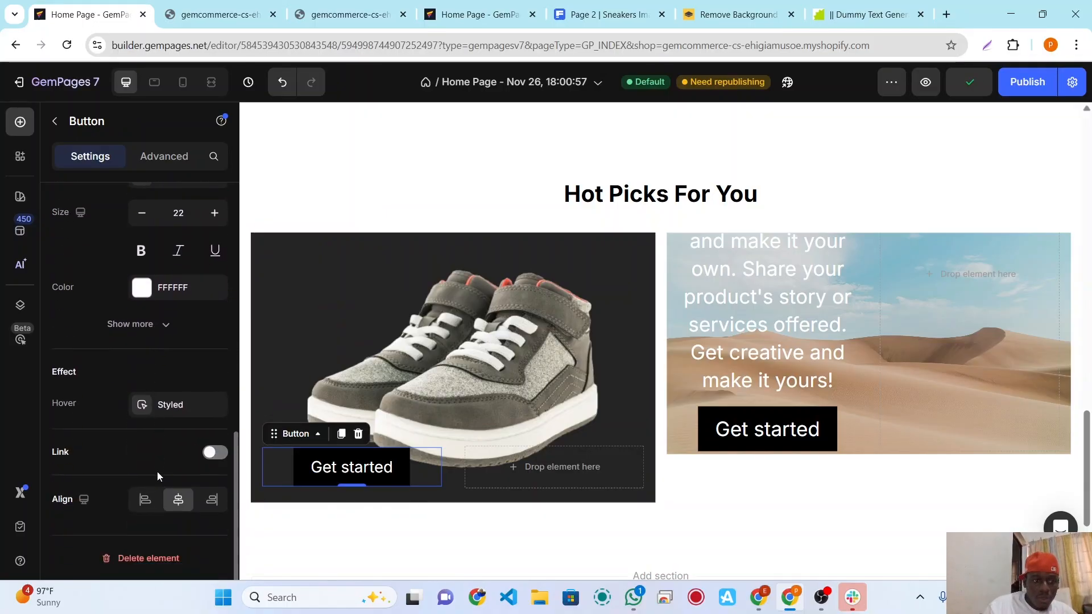
scroll(110, 387, "up", 8)
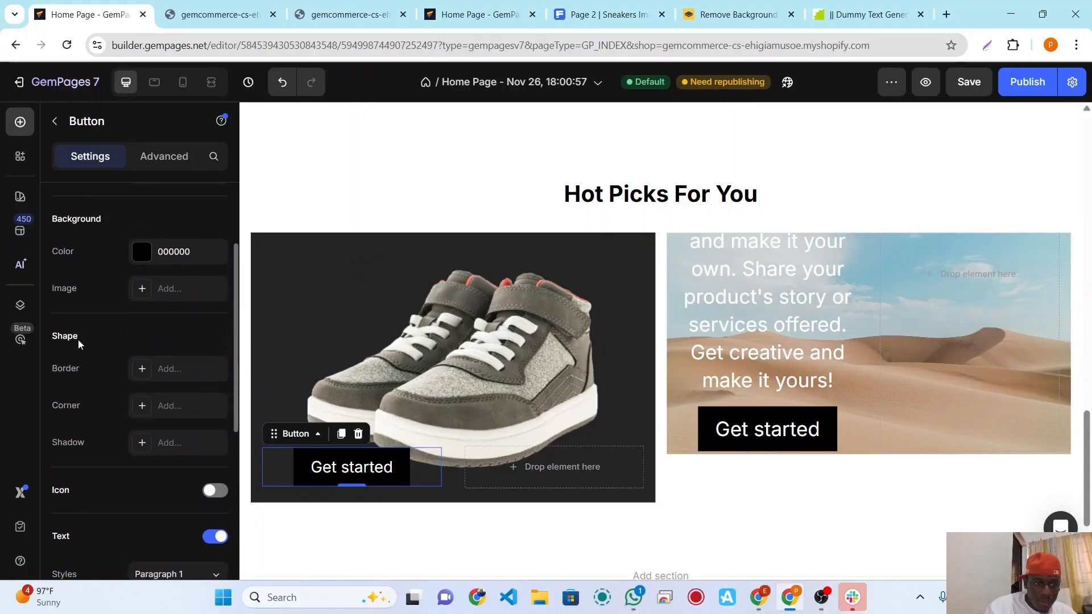
left_click(174, 372)
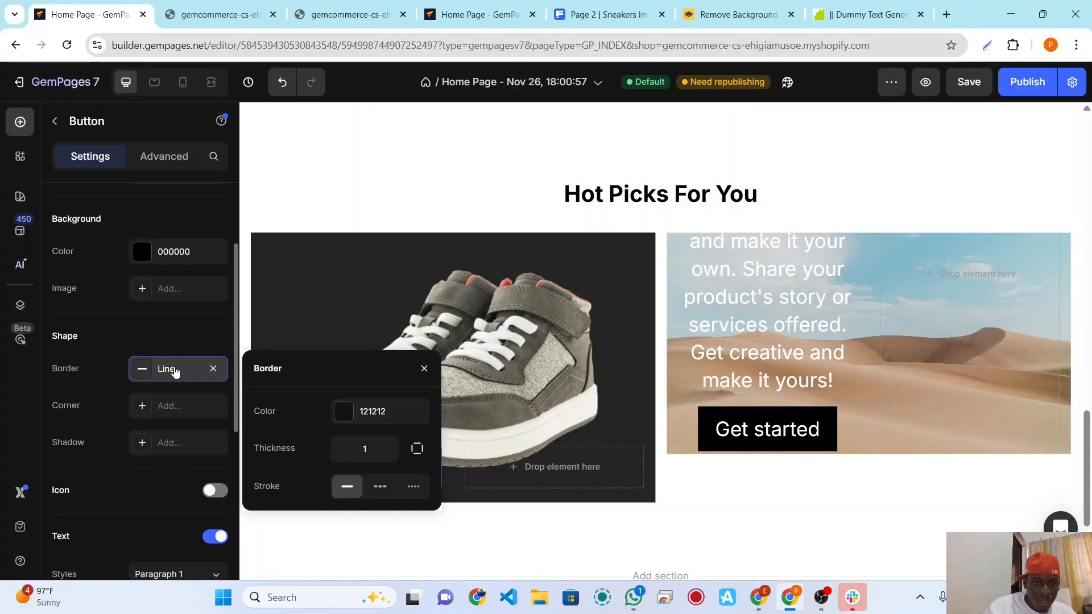
left_click(344, 412)
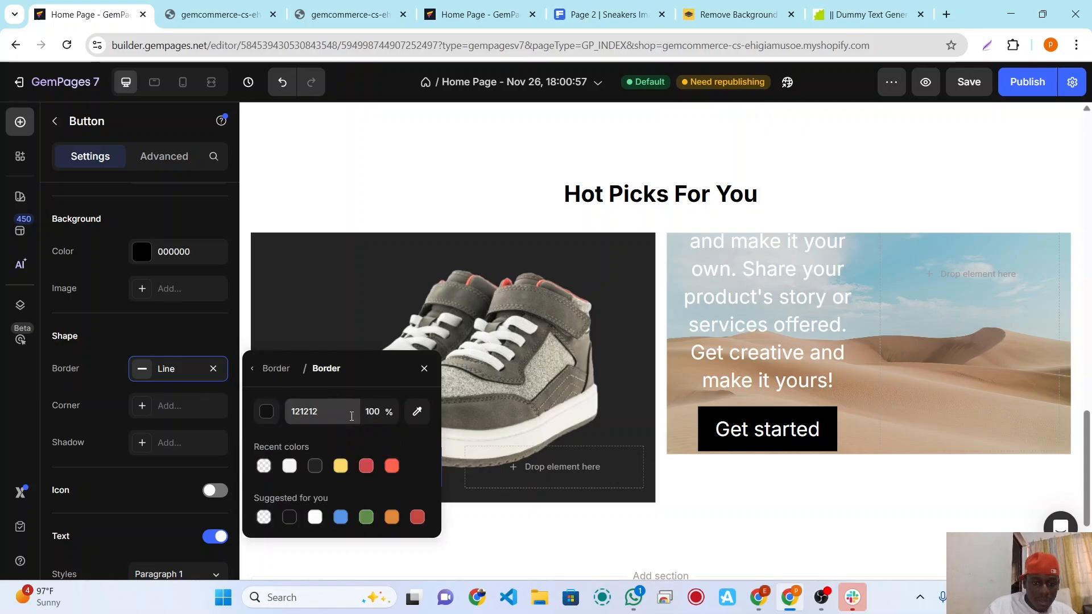
left_click(314, 517)
left_click(489, 321)
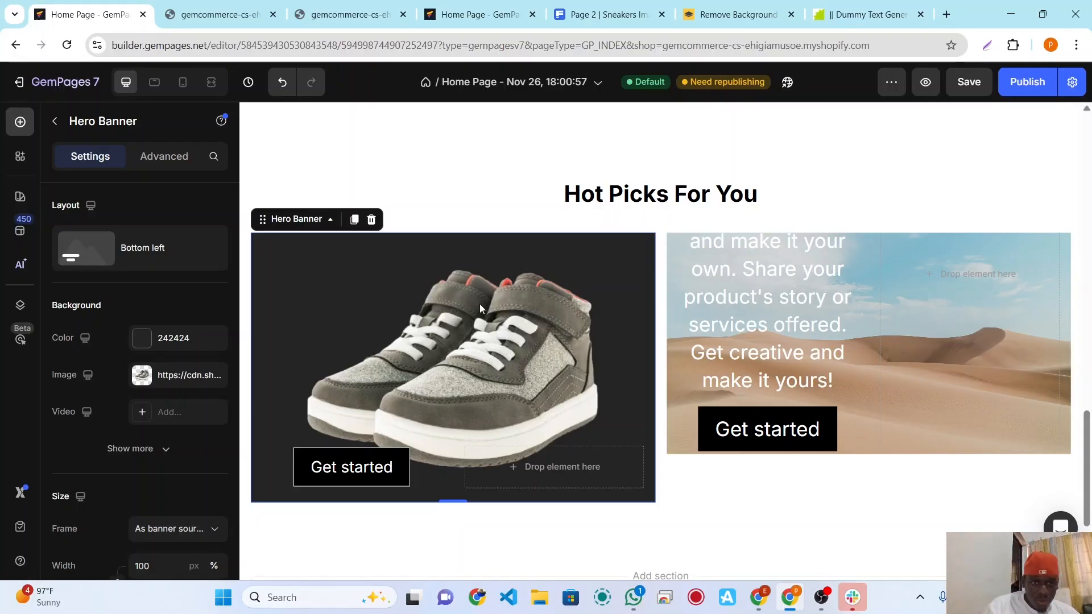
- Search the element library for "Product"
left_click(20, 124)
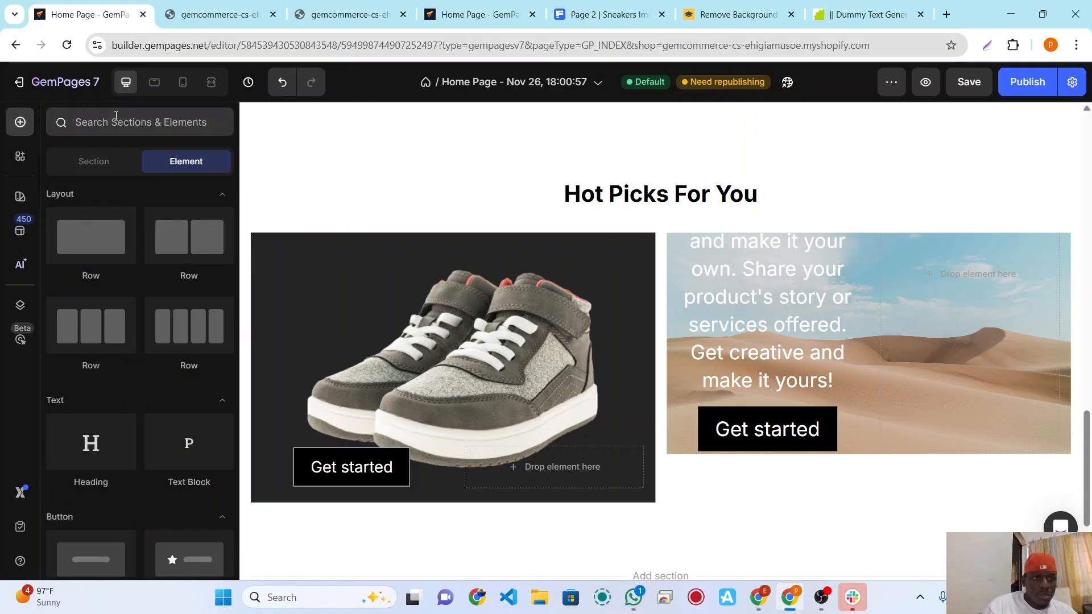
left_click(125, 124)
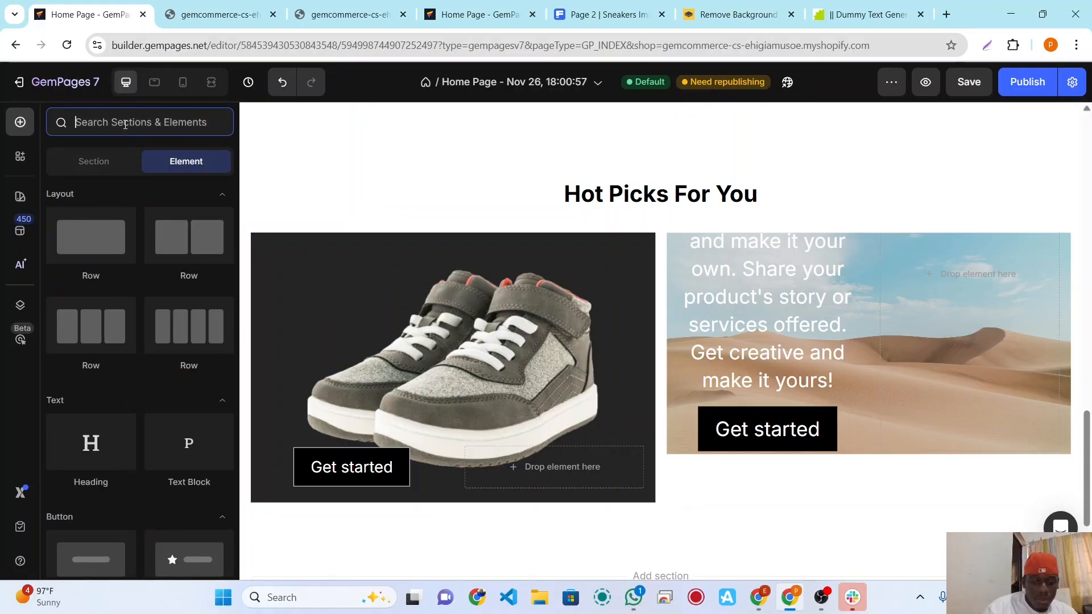
type("Pro")
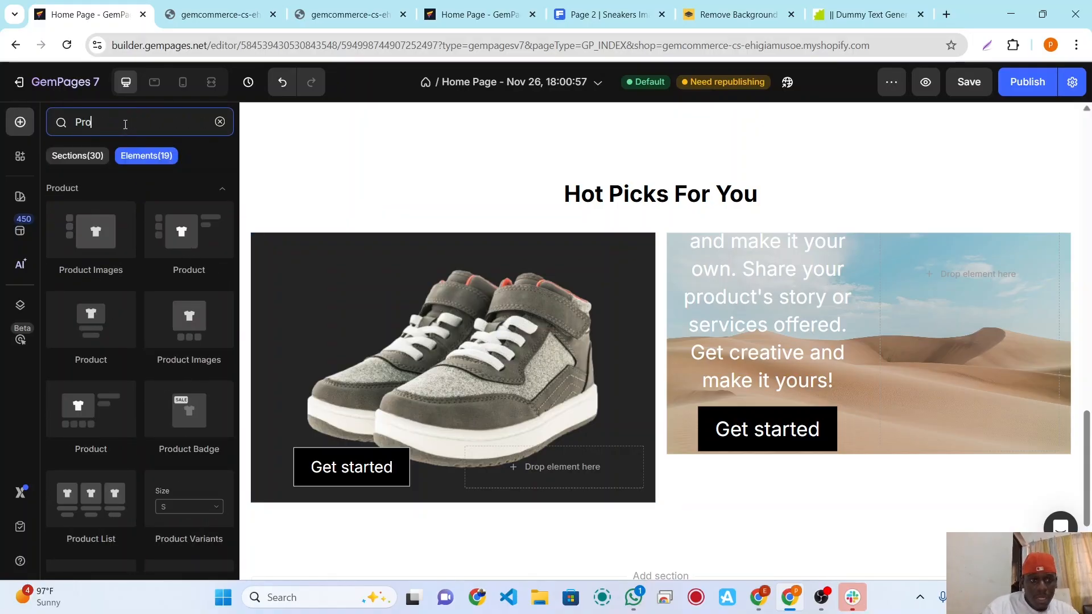
type("dc")
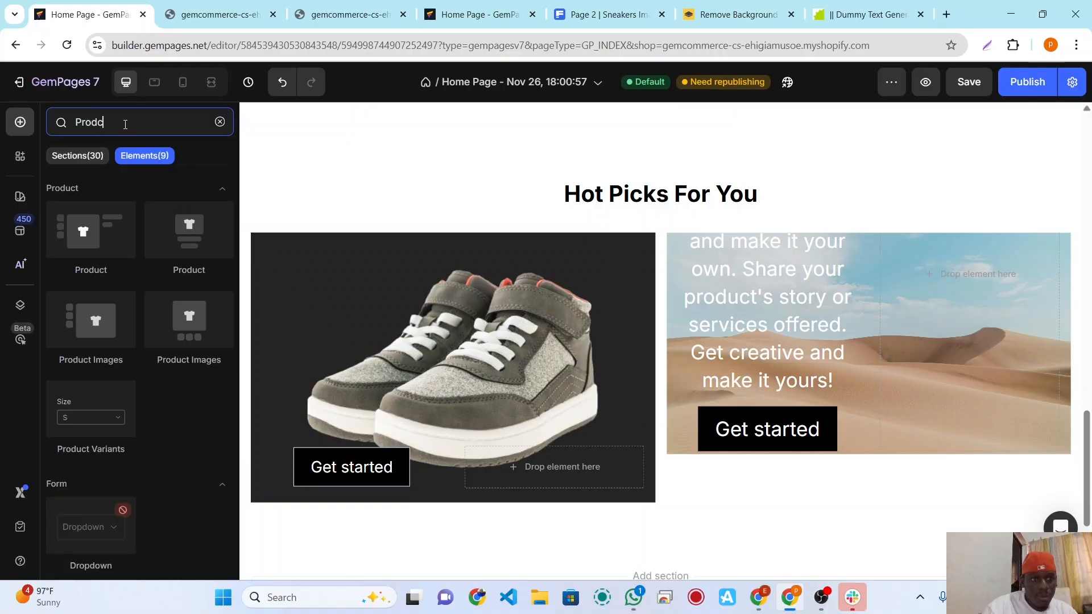
type("u")
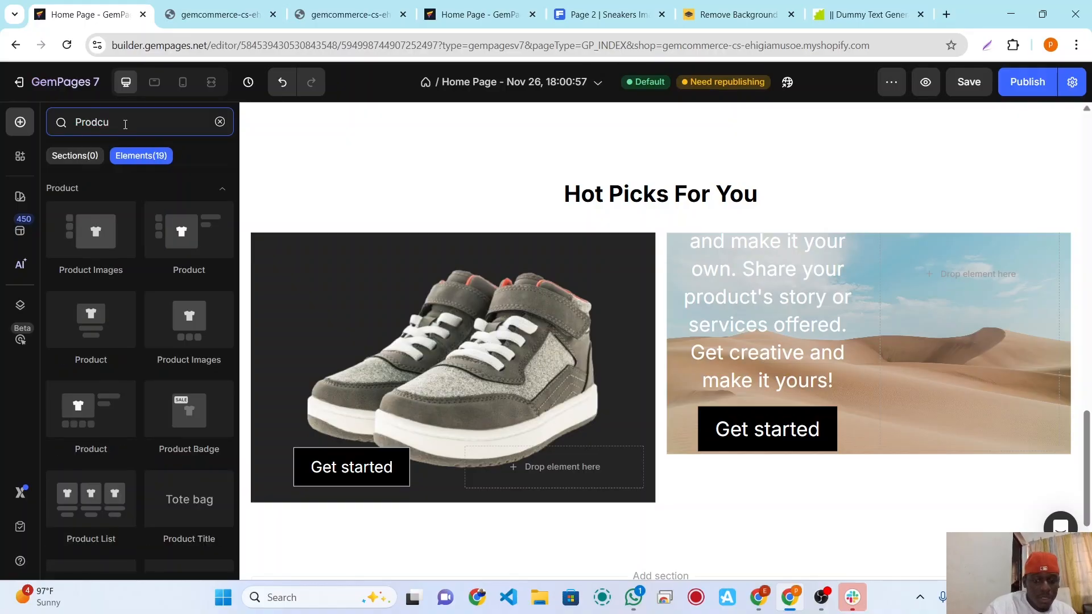
key("BackSpace")
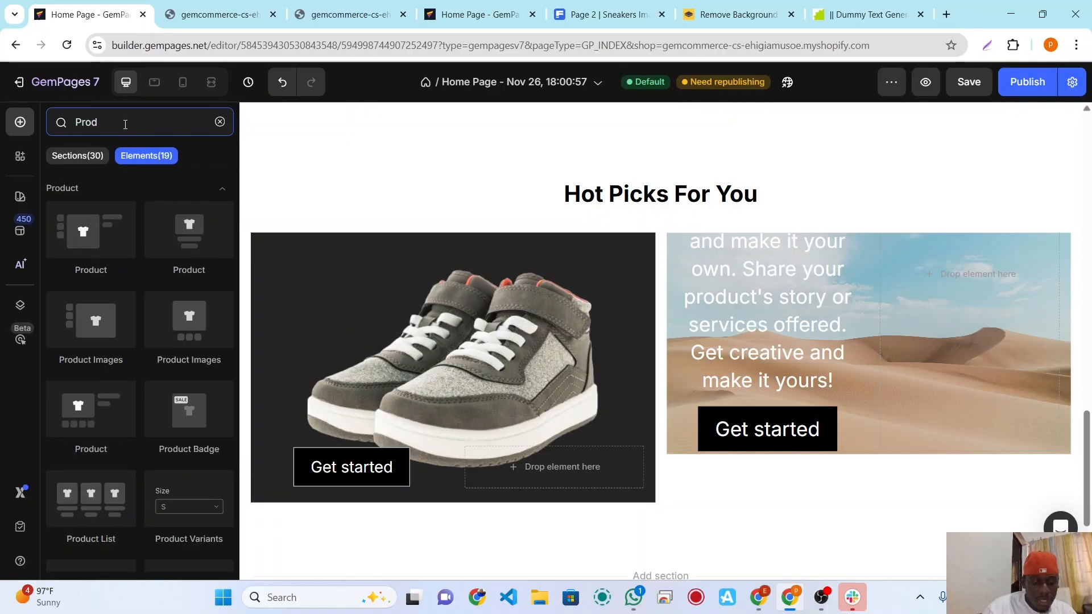
type("uct")
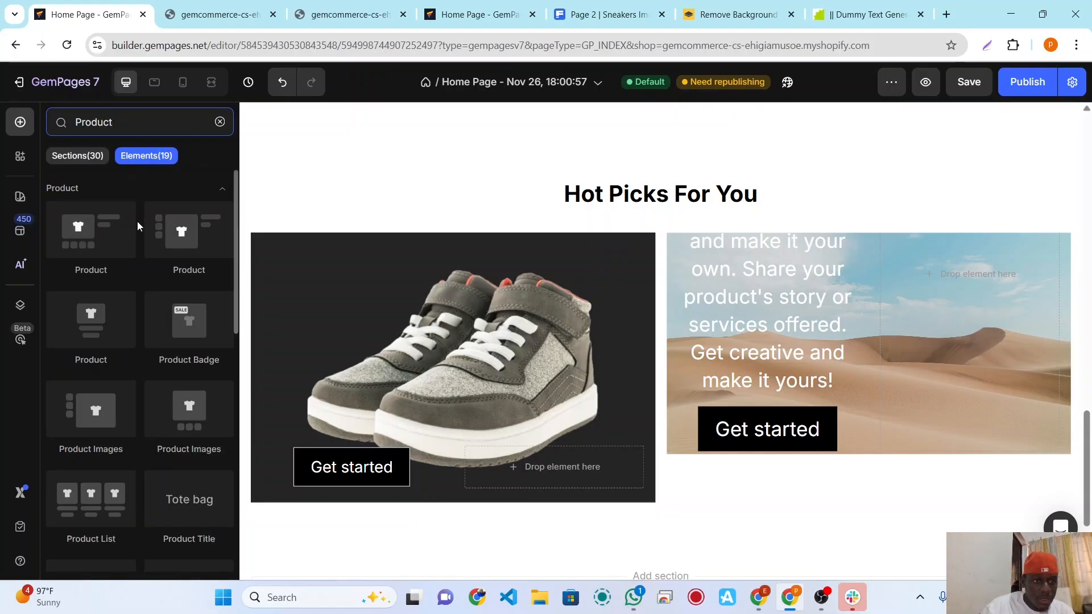
left_click_drag(100, 325, 315, 408)
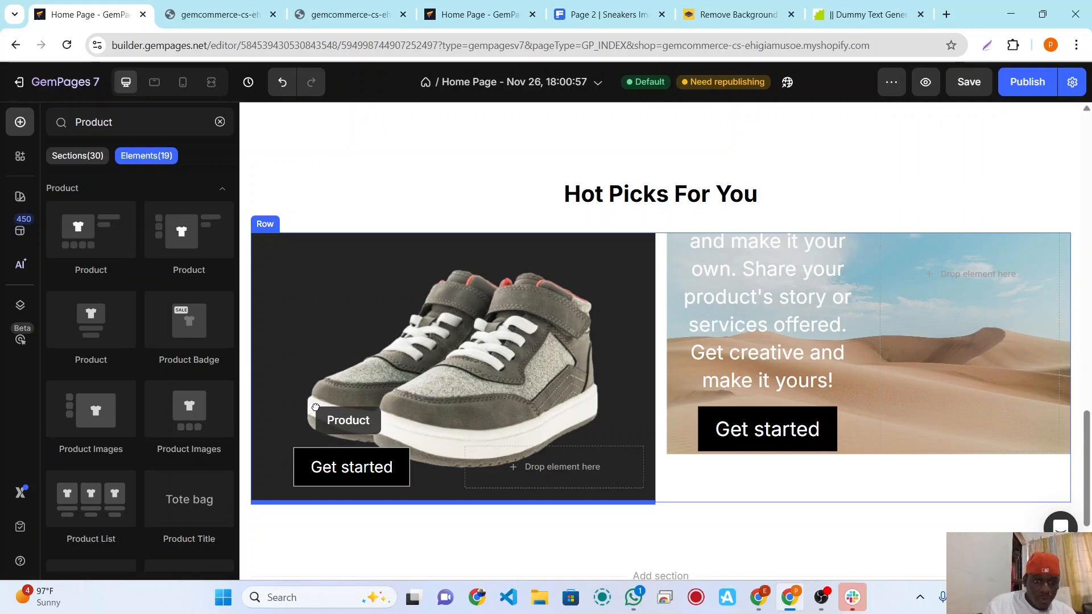
left_click_drag(316, 407, 316, 409)
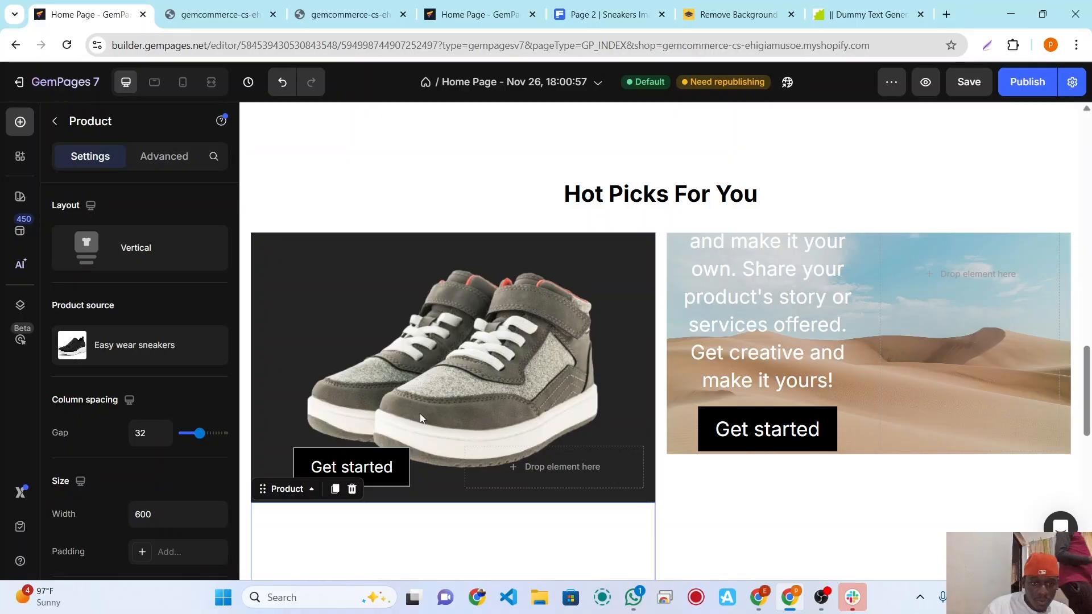
scroll(457, 455, "down", 3)
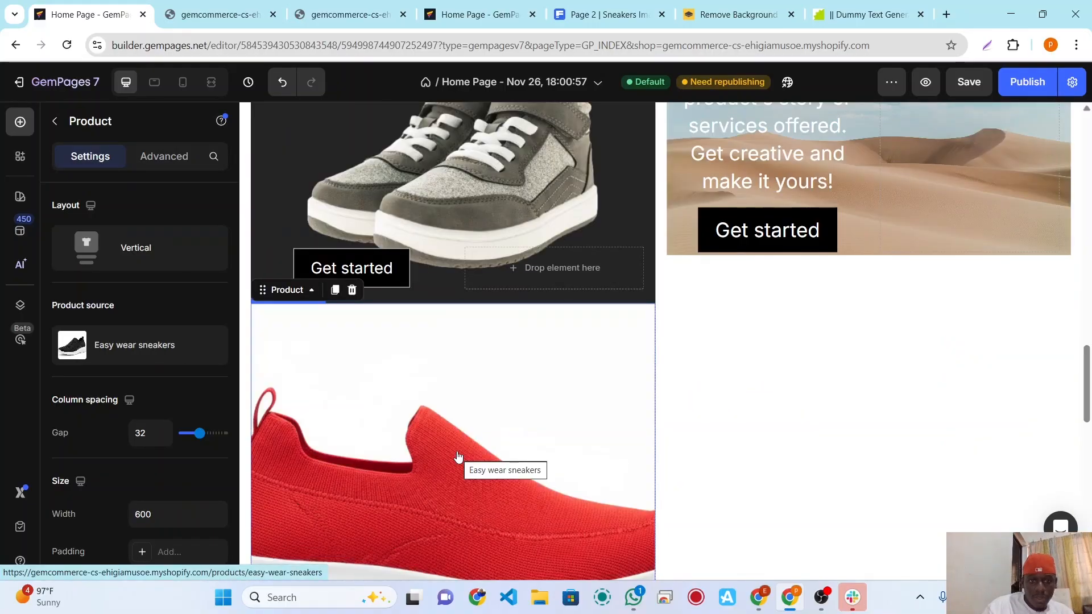
left_click(352, 291)
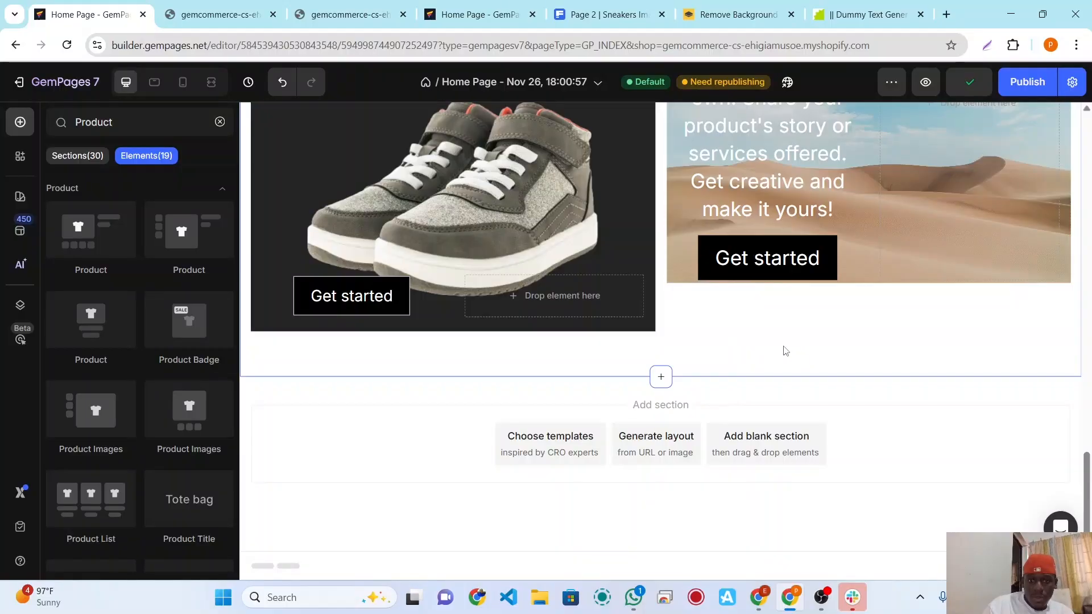
- Place a vertical Product element inside the left hero banner, directly above its "Get started" button
scroll(785, 350, "up", 3)
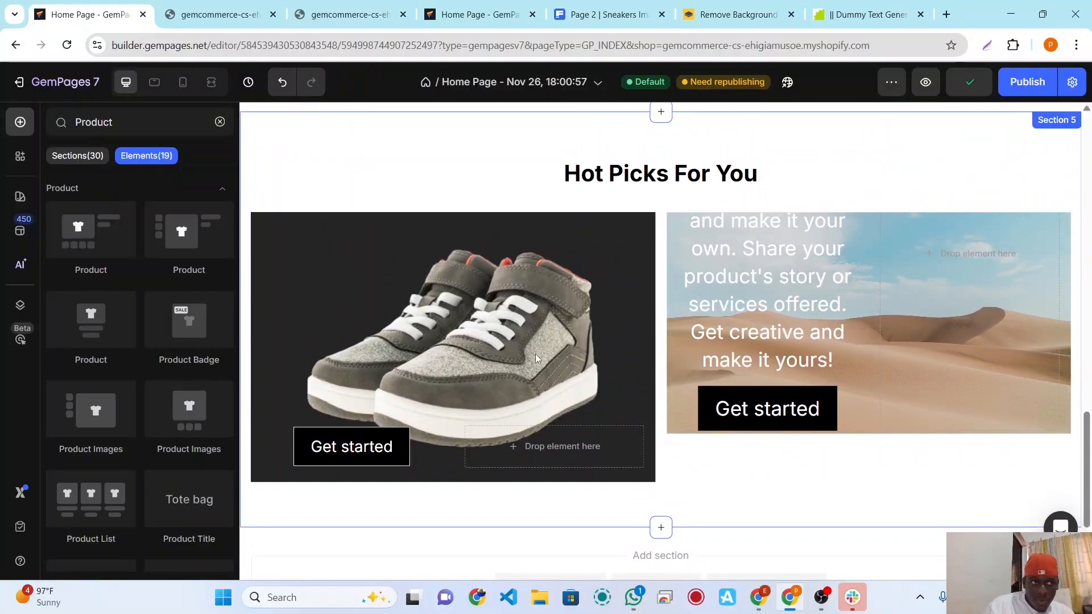
scroll(152, 281, "down", 3)
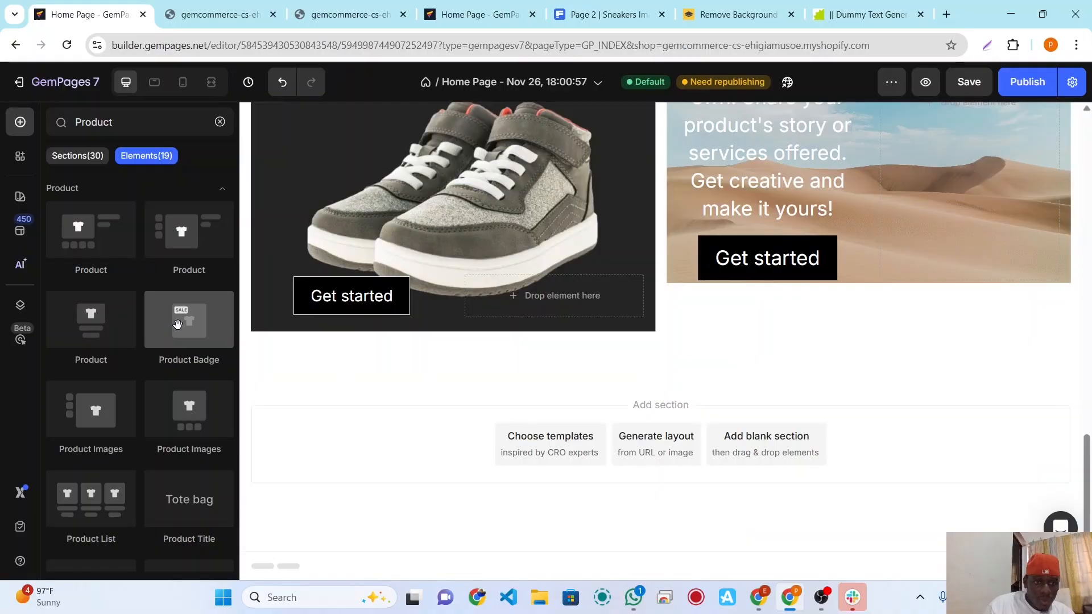
scroll(414, 251, "up", 2)
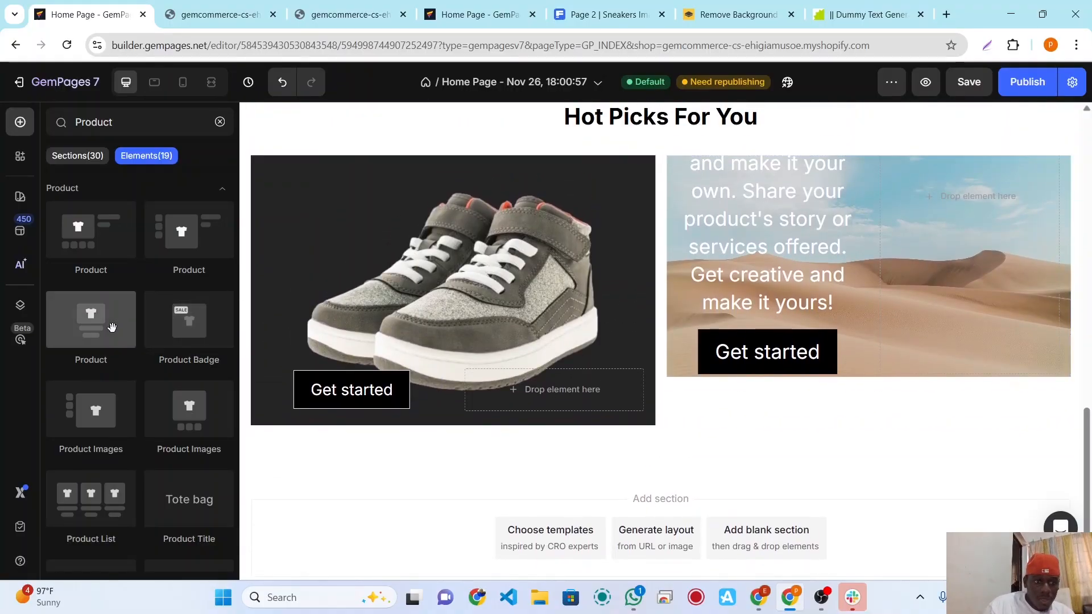
left_click_drag(105, 327, 372, 374)
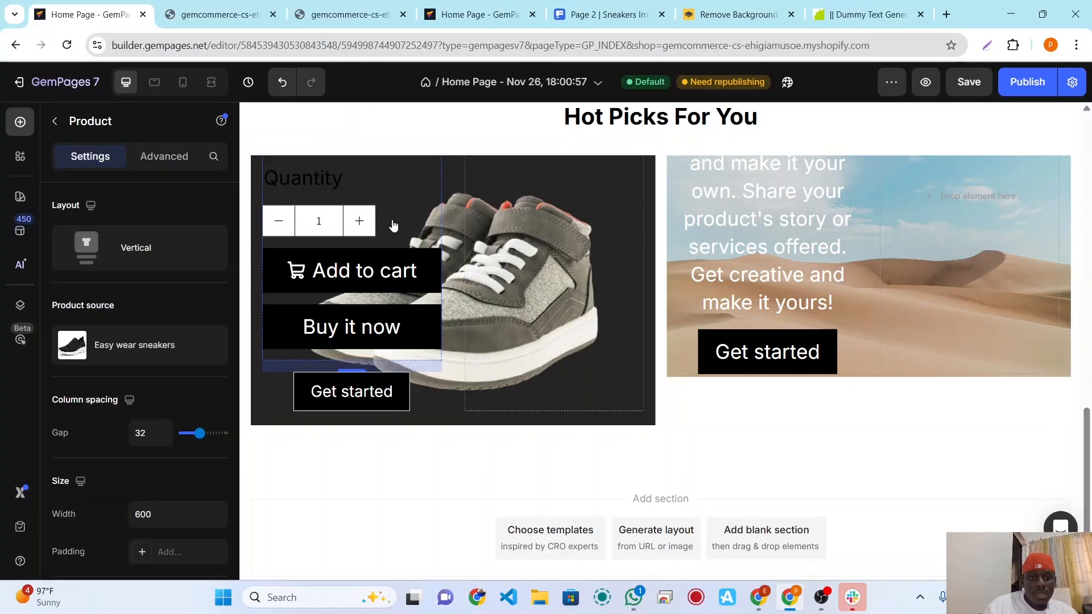
- Delete the quantity selector and the "Add to cart" button from the left banner's product element
left_click(351, 230)
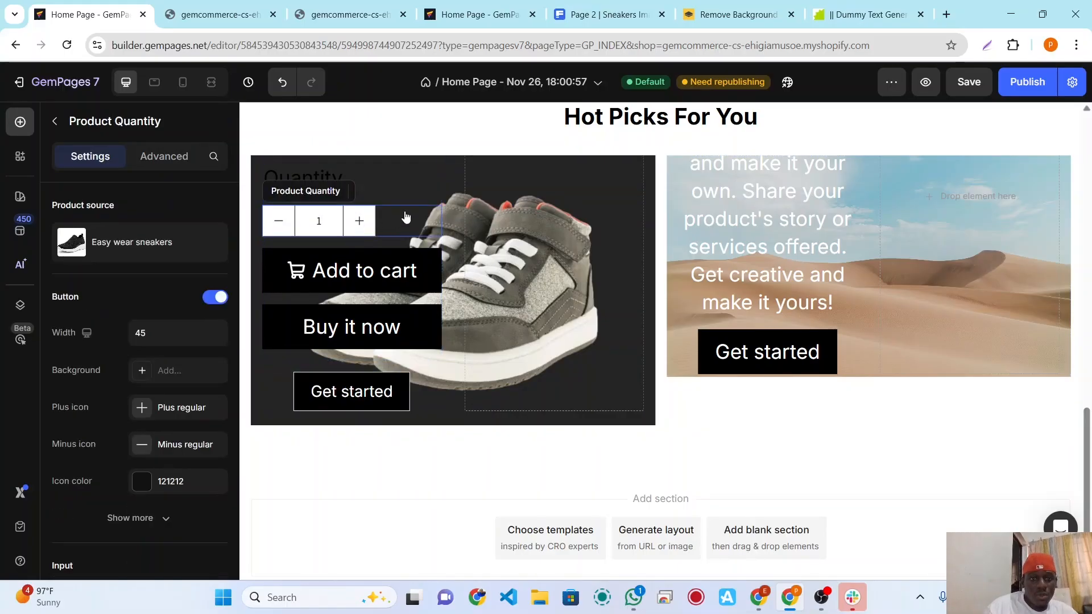
left_click(345, 193)
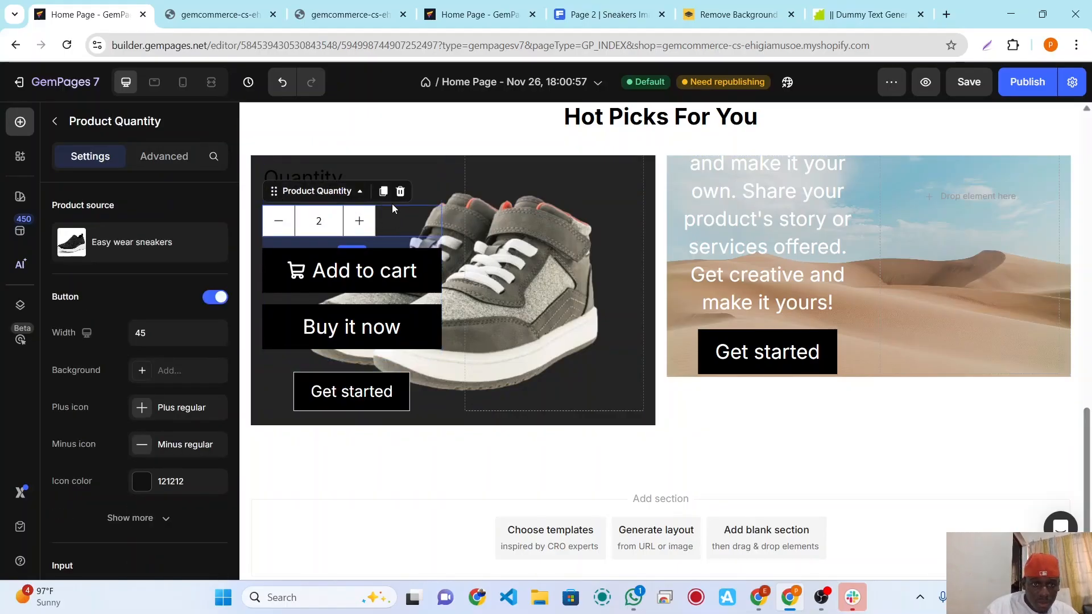
left_click(401, 191)
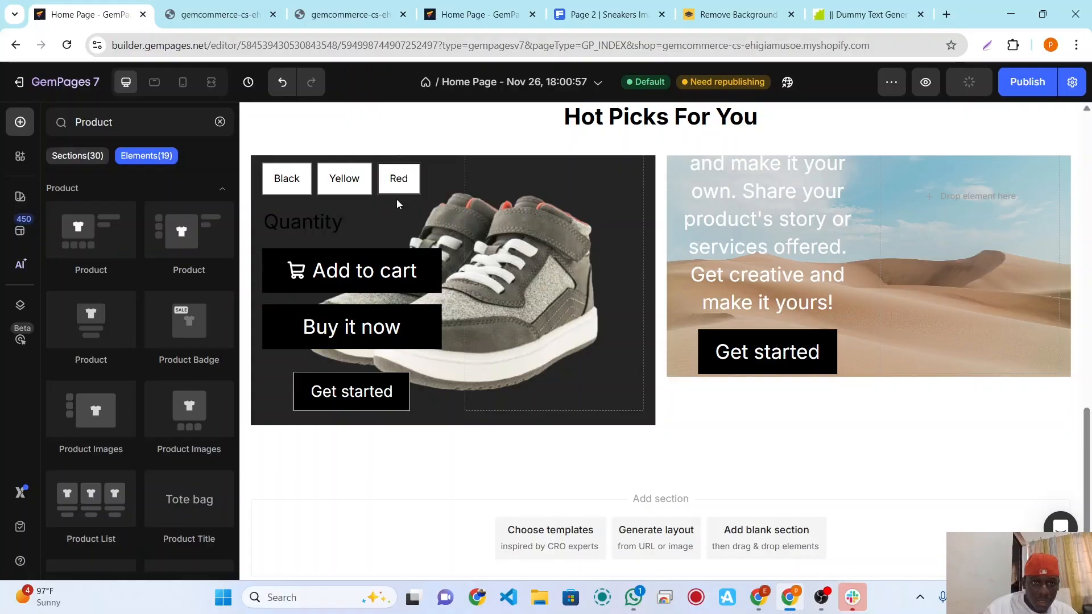
left_click(398, 270)
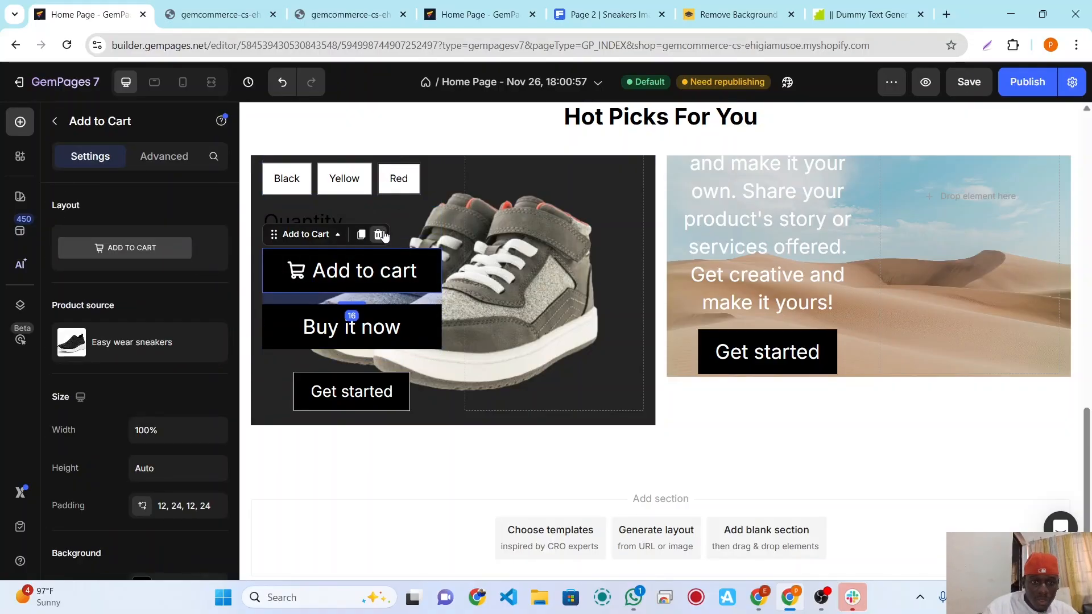
left_click(379, 234)
left_click(394, 306)
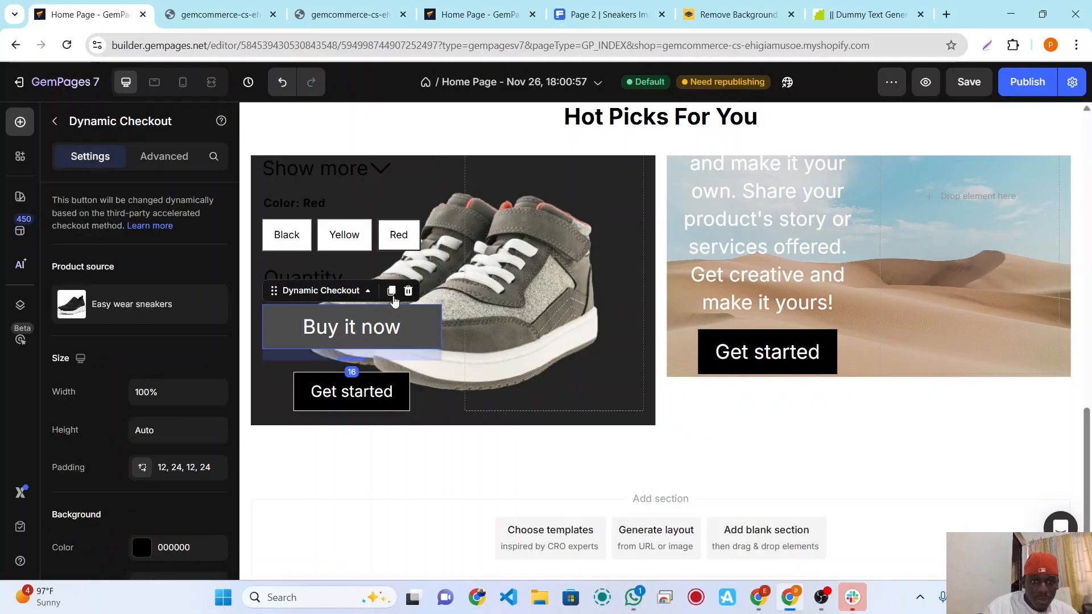
left_click(409, 291)
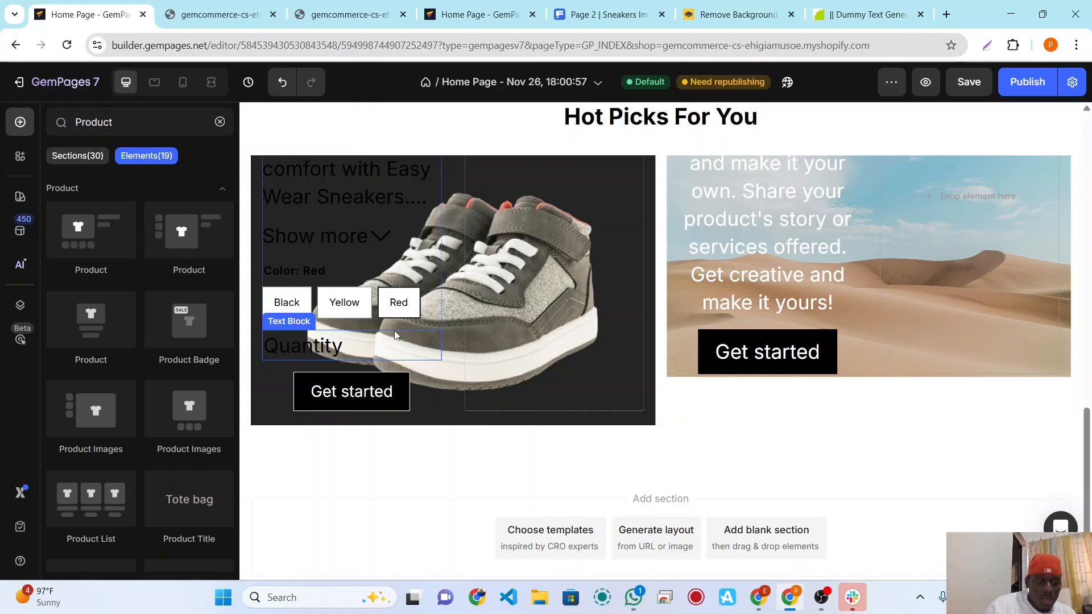
left_click(281, 85)
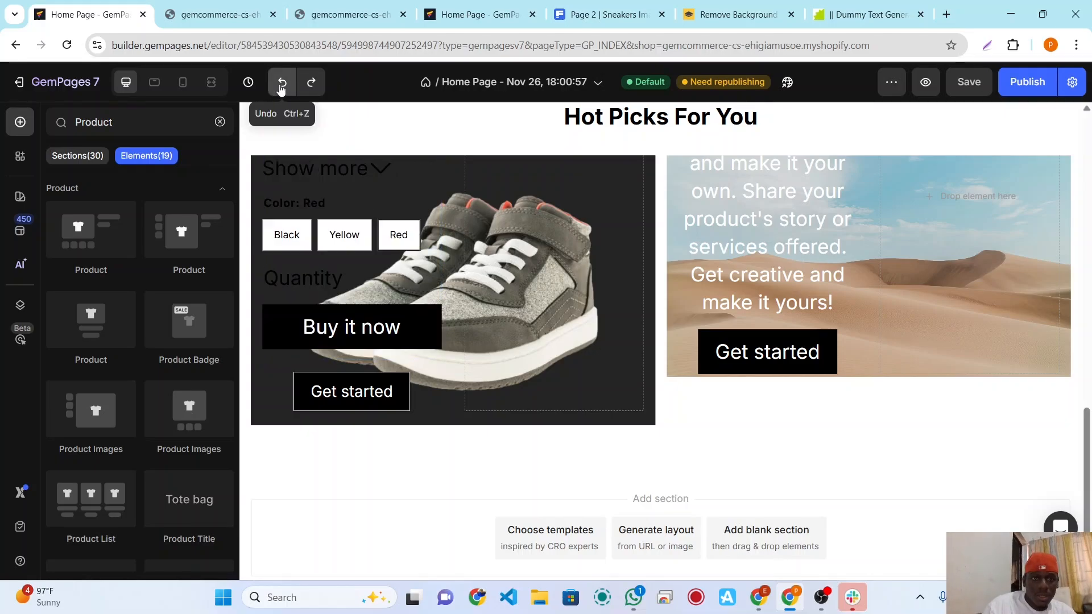
- Delete the "Get started" button and the "Quantity" text label from the left hero banner
left_click(383, 397)
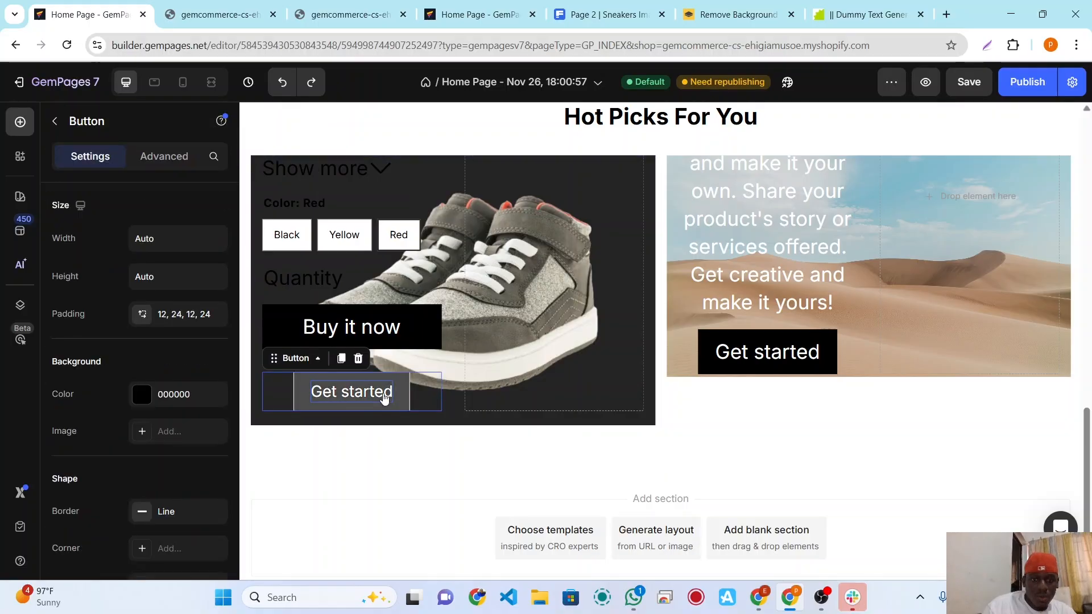
left_click(358, 358)
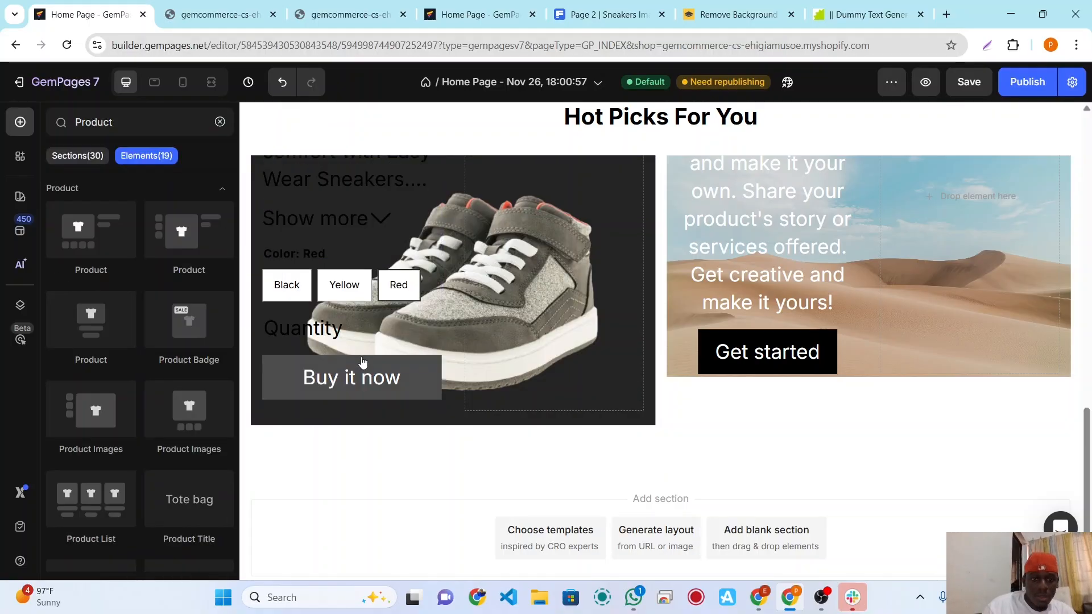
left_click(367, 325)
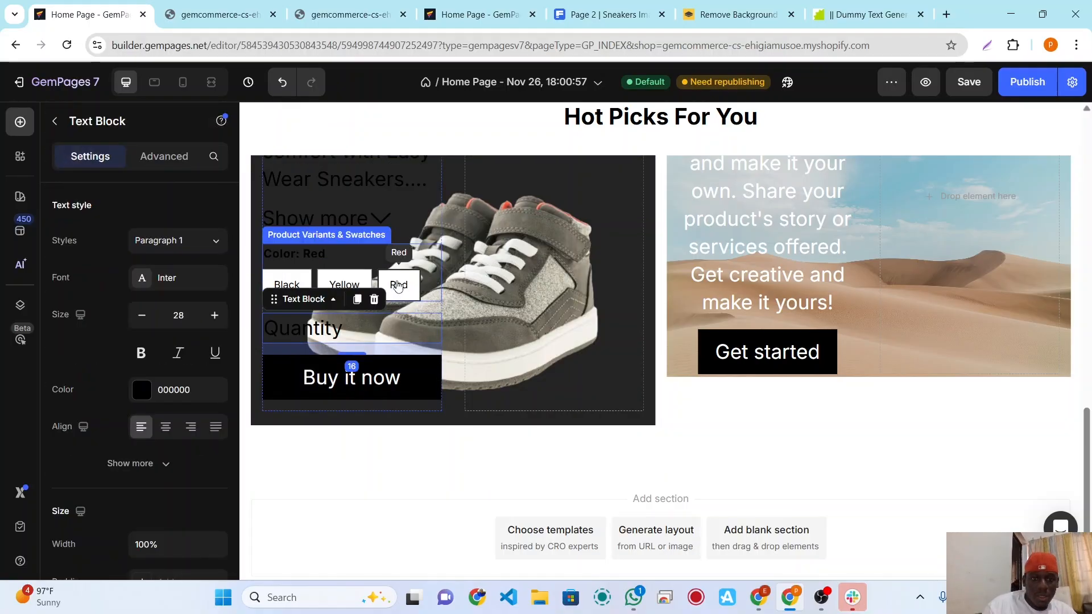
left_click(374, 299)
- Strip the color variants, product description and product title from the left banner's product element
left_click(401, 335)
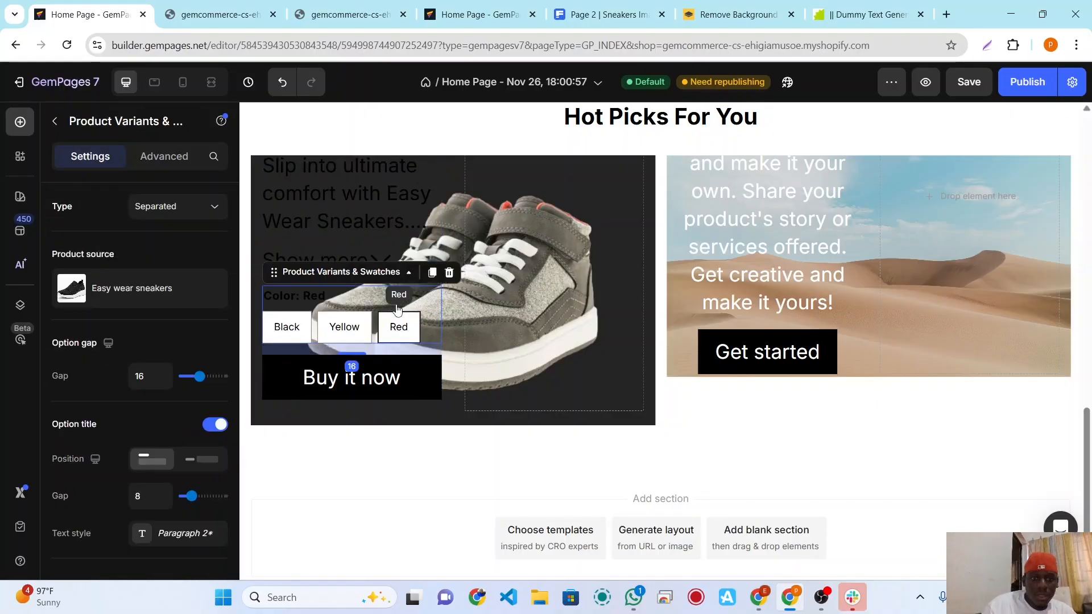
left_click(449, 275)
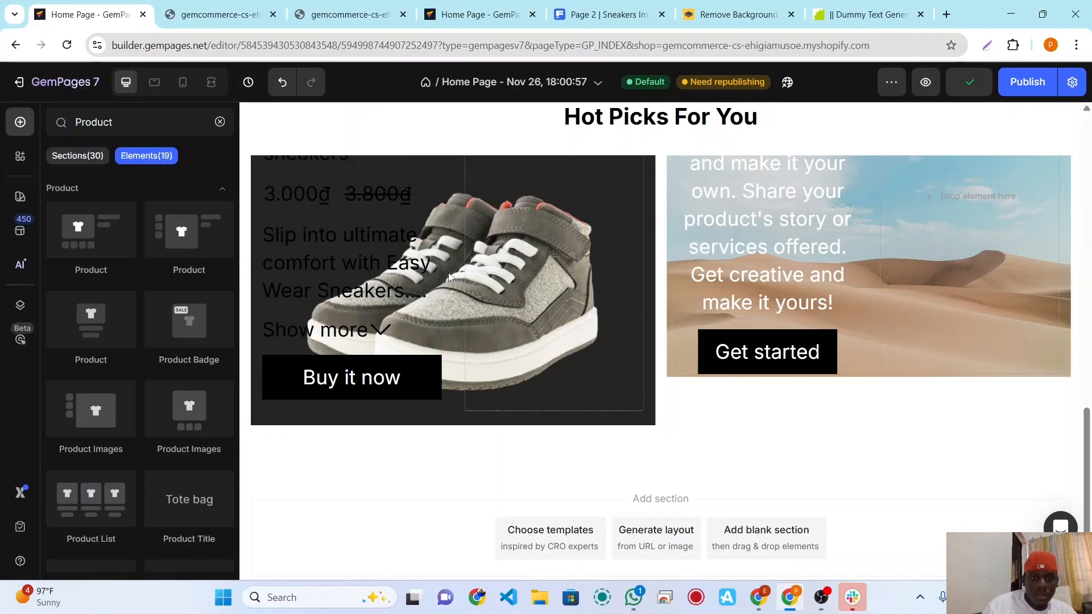
left_click(412, 264)
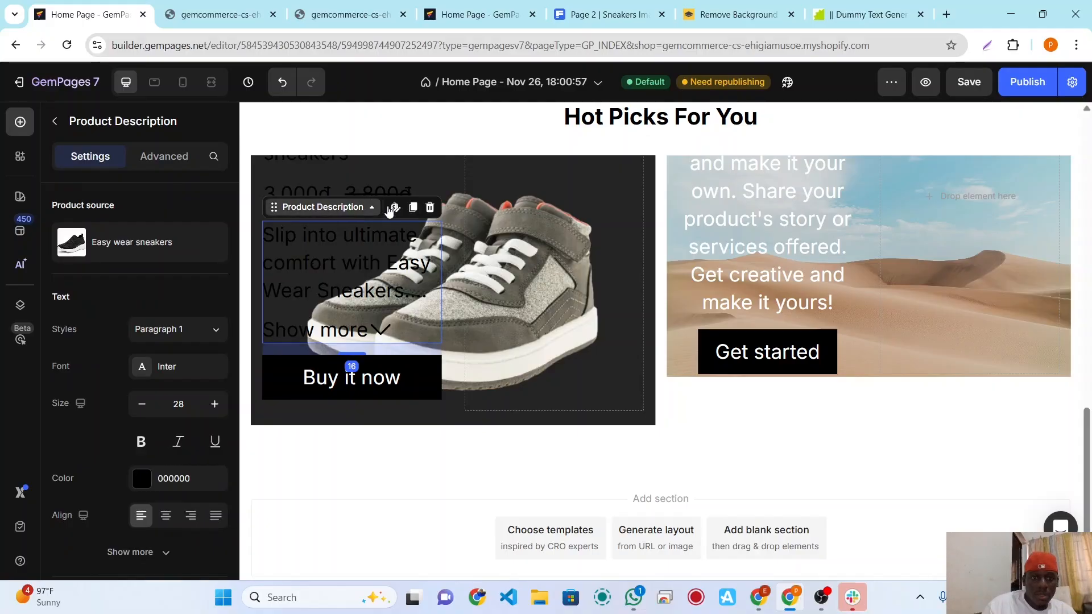
left_click(427, 210)
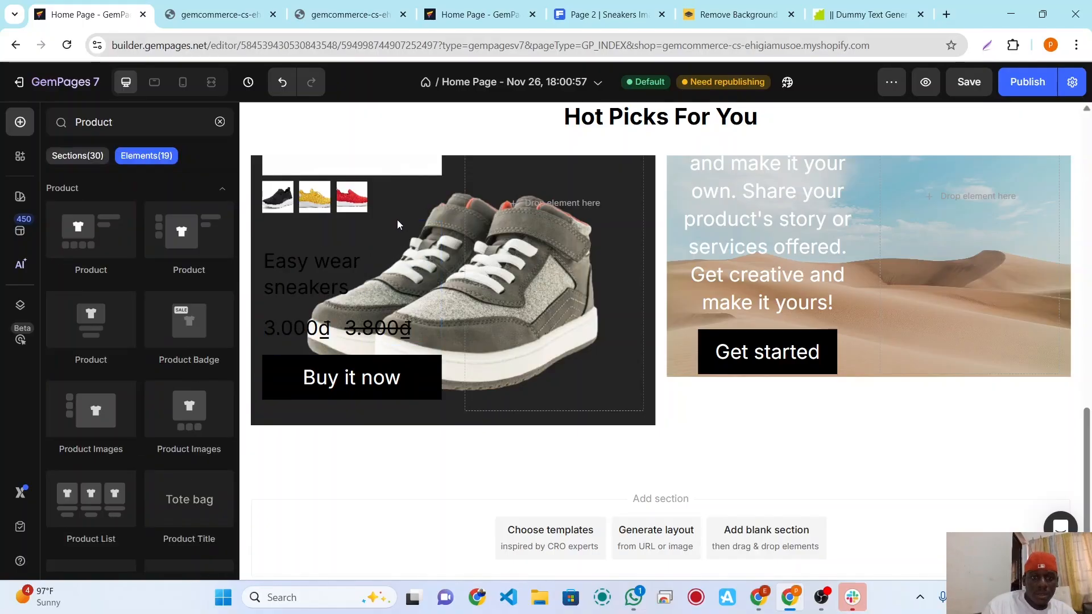
left_click(354, 285)
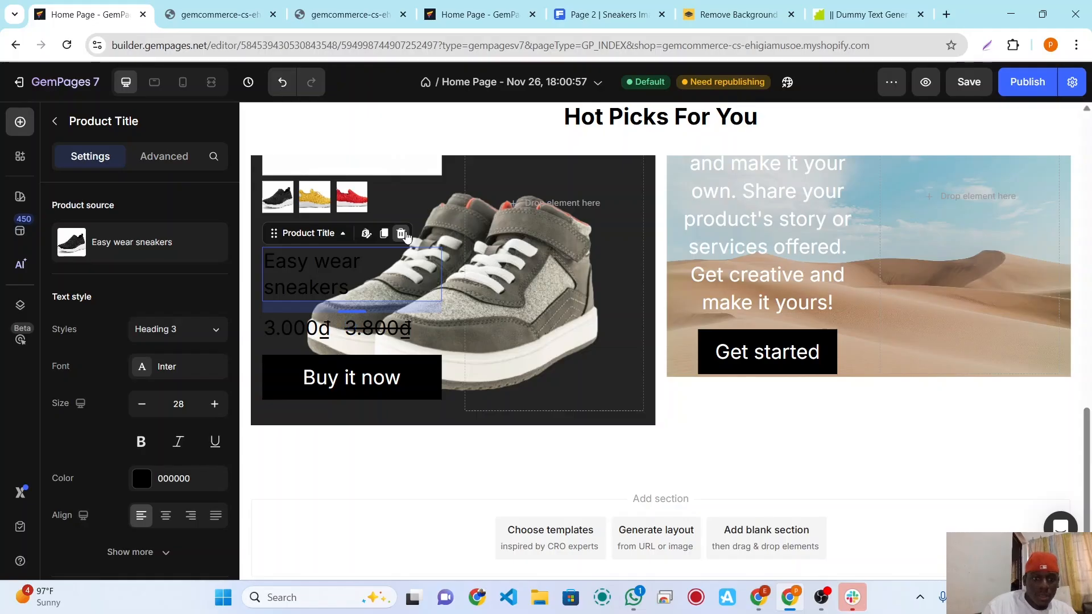
left_click(401, 233)
left_click(383, 333)
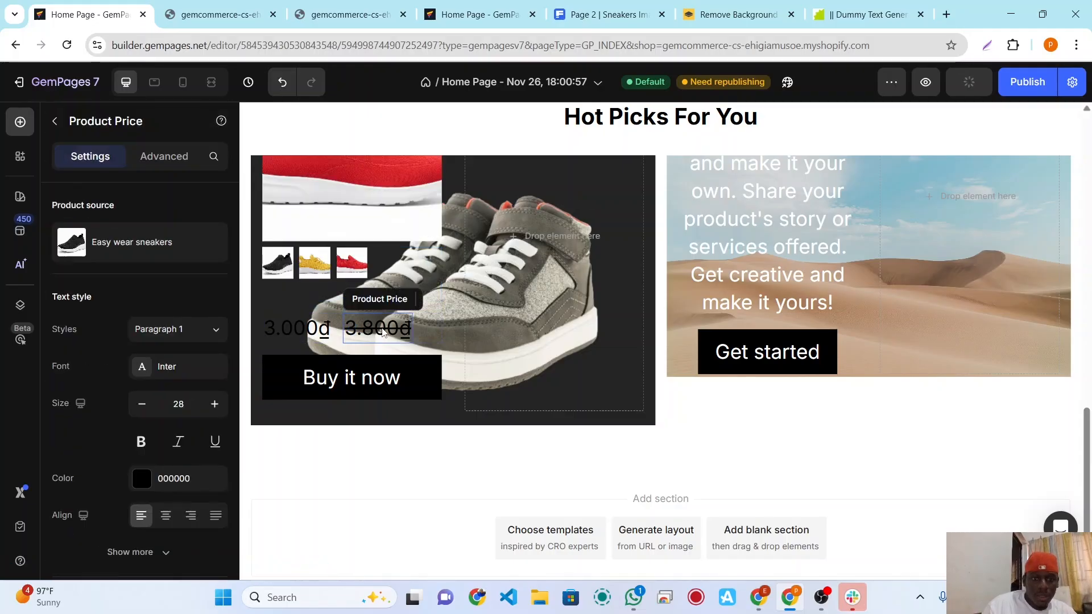
left_click(338, 271)
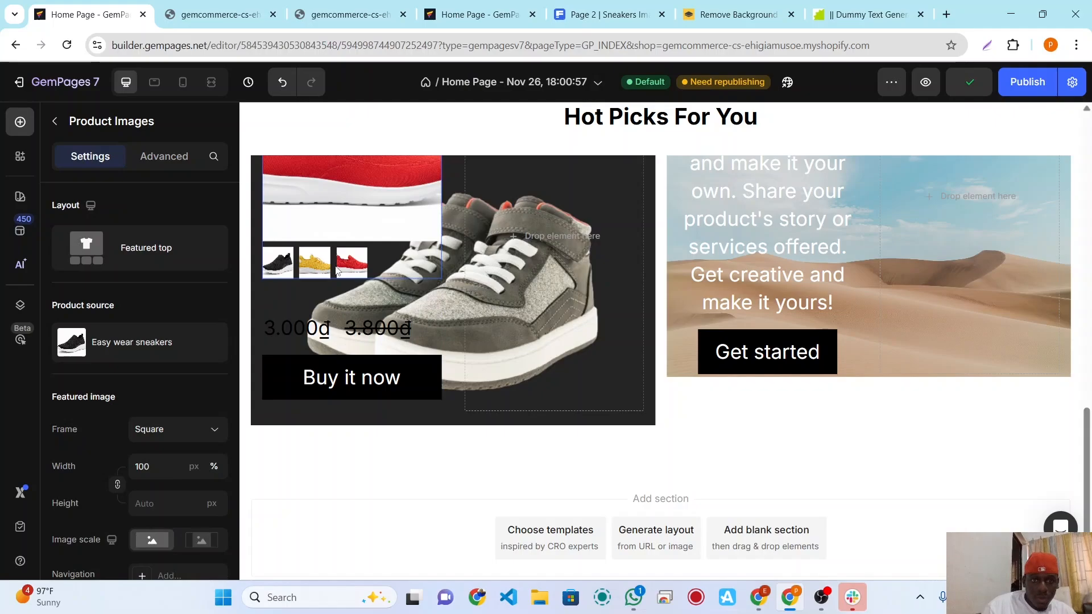
scroll(353, 262, "up", 1)
scroll(353, 261, "down", 1)
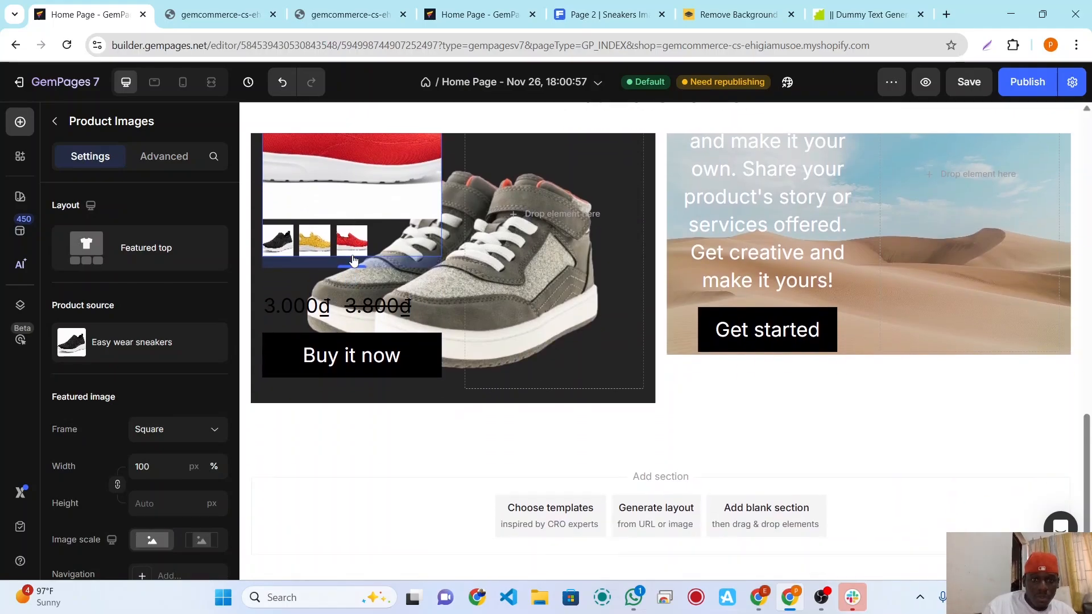
- Reduce the text size of the left banner's "Buy it now" button to 20
left_click(419, 349)
scroll(166, 444, "down", 2)
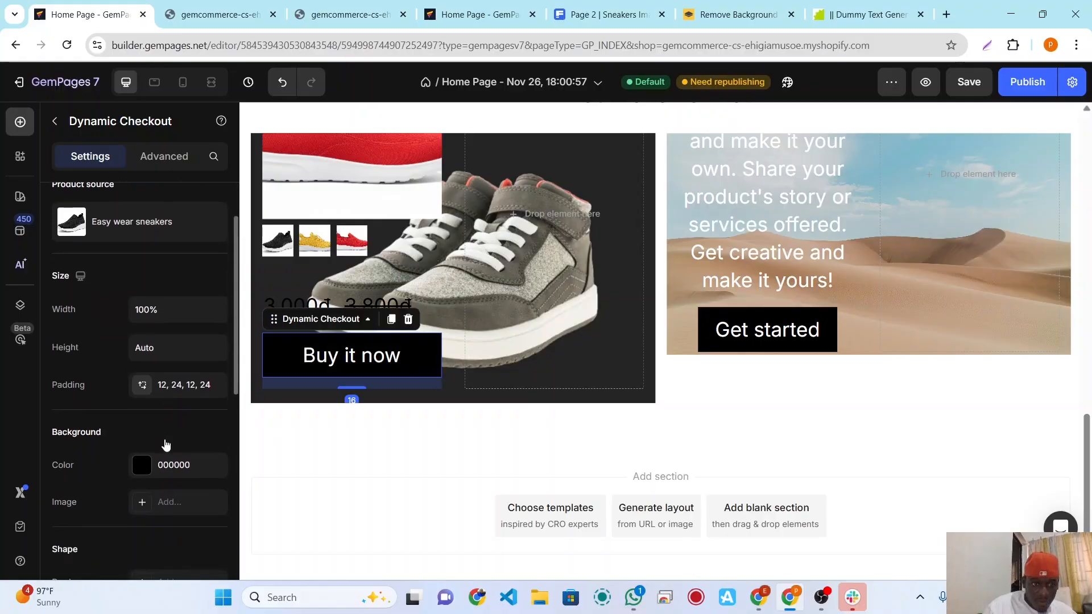
scroll(166, 444, "up", 1)
scroll(165, 439, "down", 1)
scroll(165, 437, "down", 3)
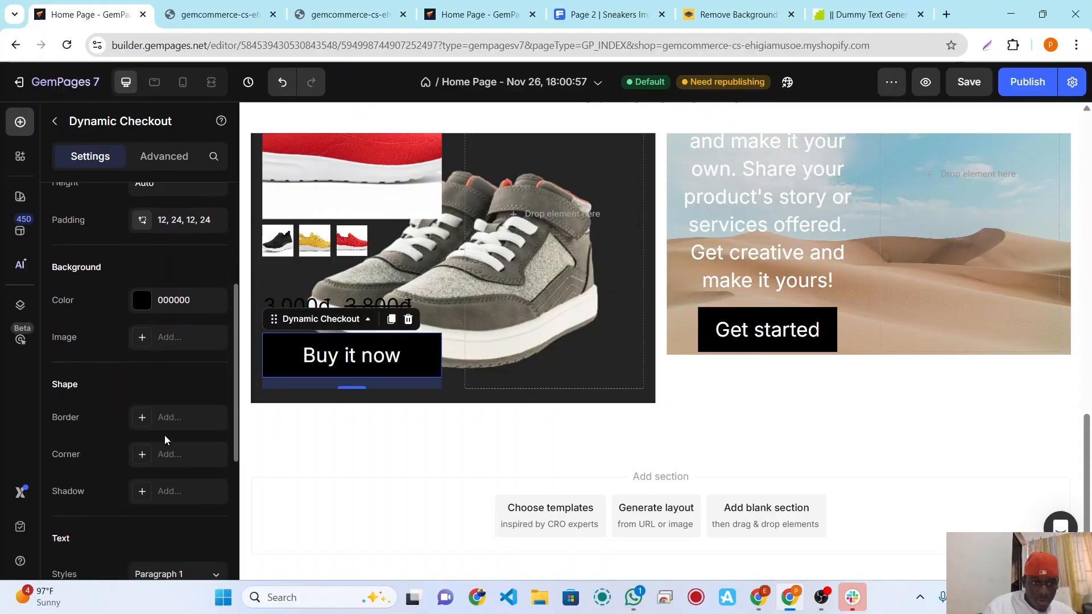
scroll(165, 435, "down", 2)
scroll(165, 435, "down", 2)
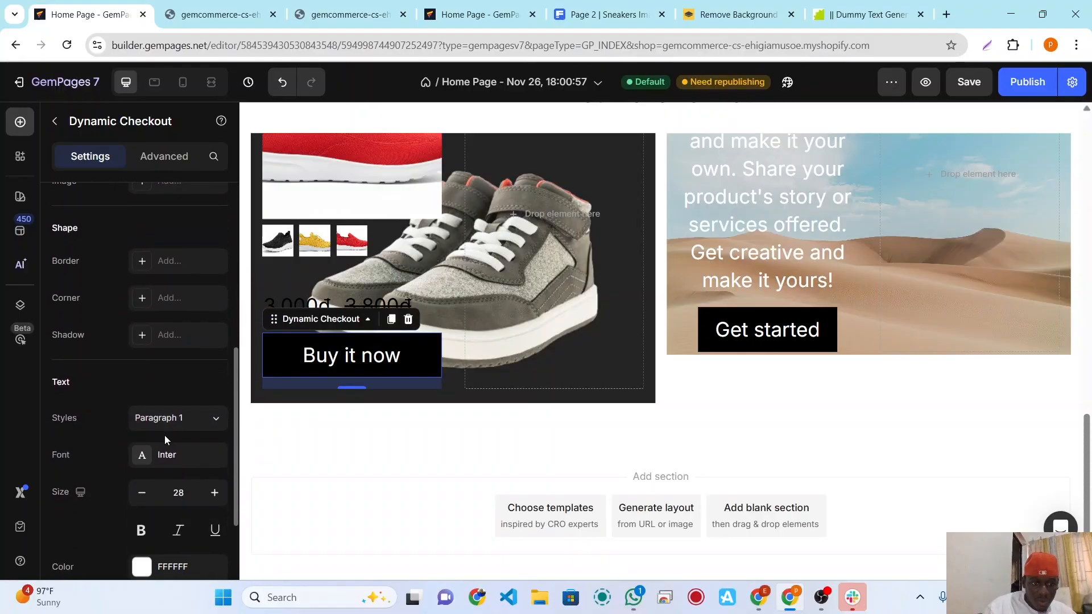
left_click(144, 495)
left_click(143, 495)
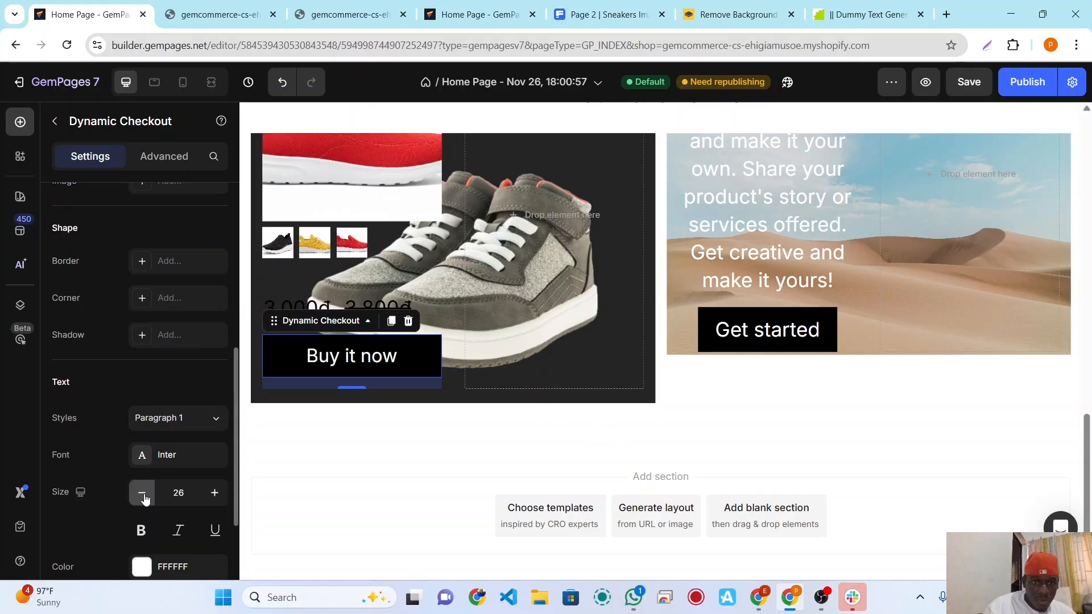
left_click(144, 495)
left_click(143, 495)
left_click(143, 495)
left_click(144, 495)
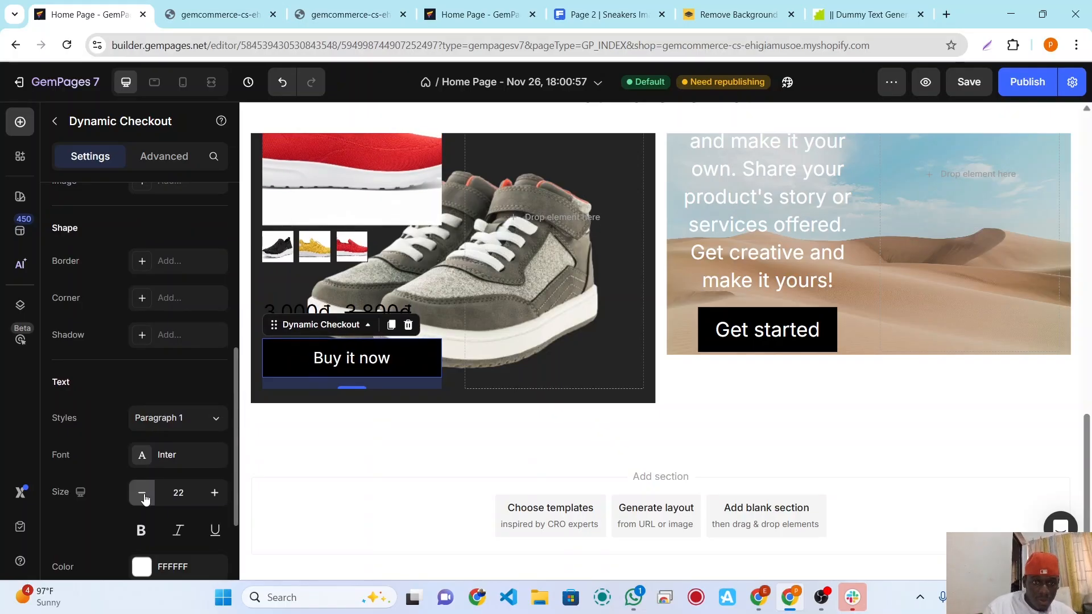
left_click(143, 495)
left_click(144, 494)
left_click(143, 495)
left_click(144, 494)
left_click(143, 495)
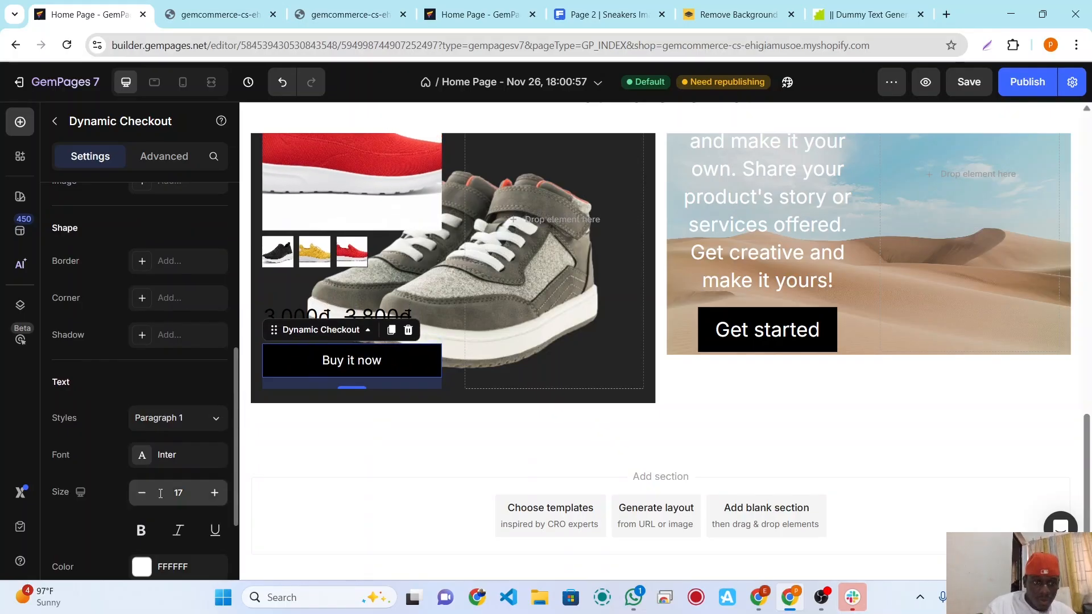
left_click(215, 493)
left_click(215, 493)
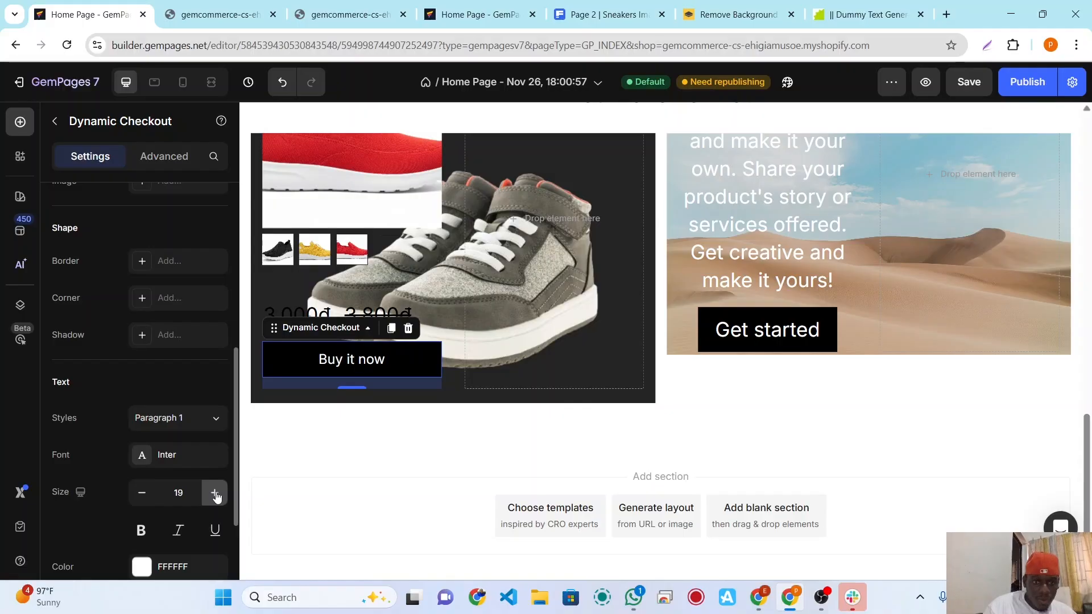
left_click(215, 493)
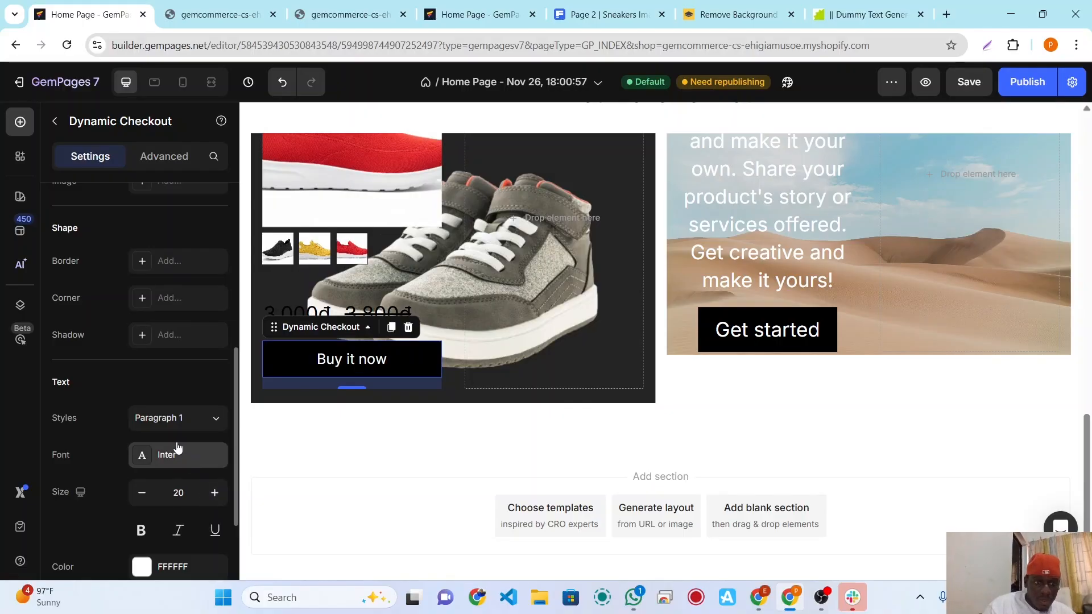
- Set the "Buy it now" button's padding to 10 on the left and right and 5 on the top and bottom
scroll(178, 447, "down", 4)
scroll(177, 447, "up", 8)
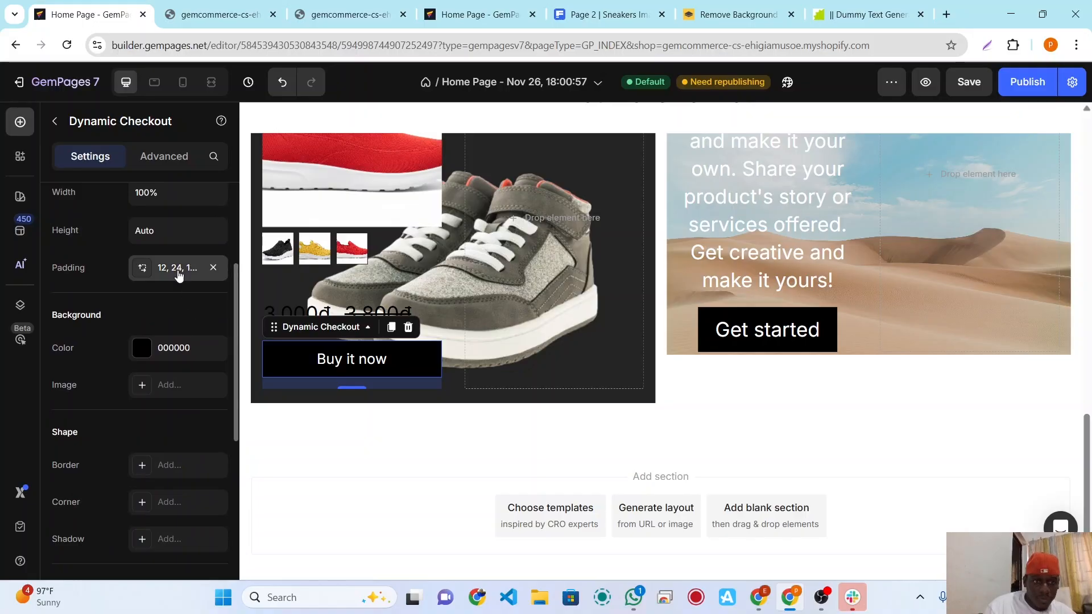
left_click(177, 273)
double_click(282, 346)
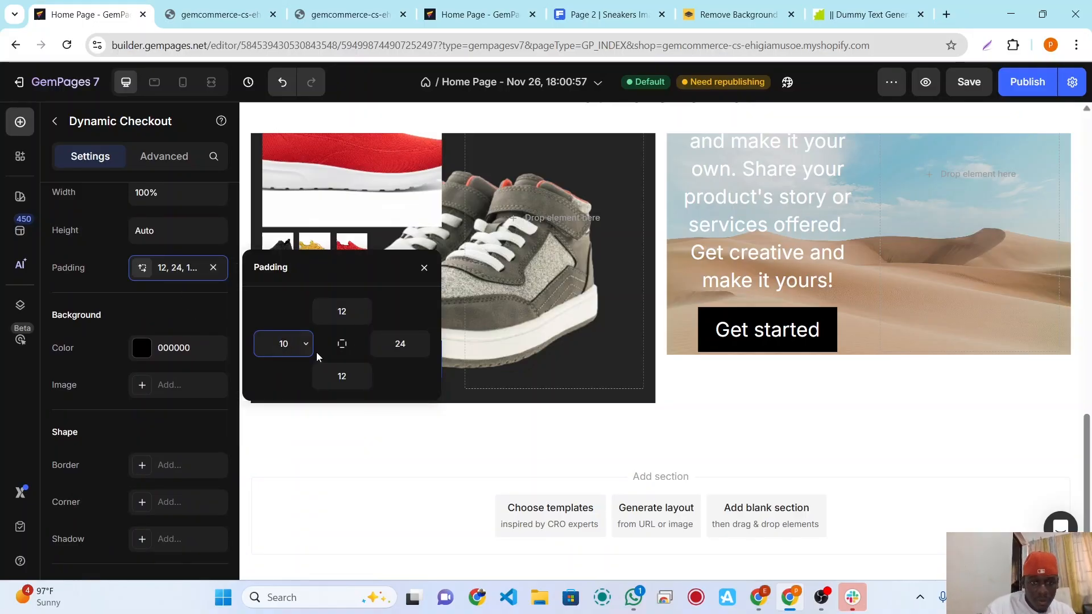
double_click(397, 342)
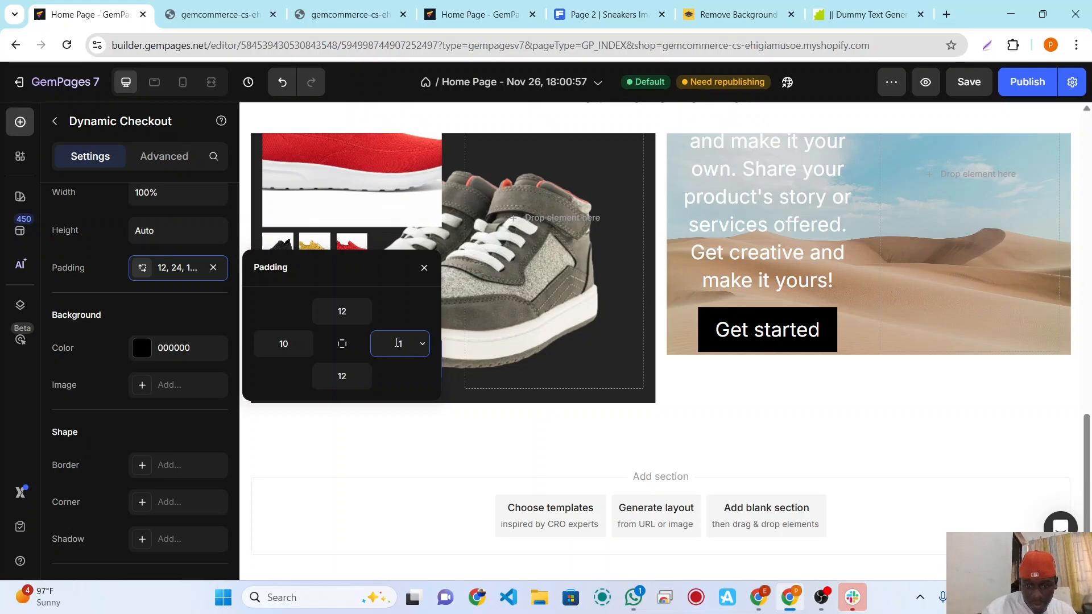
double_click(343, 315)
type("5")
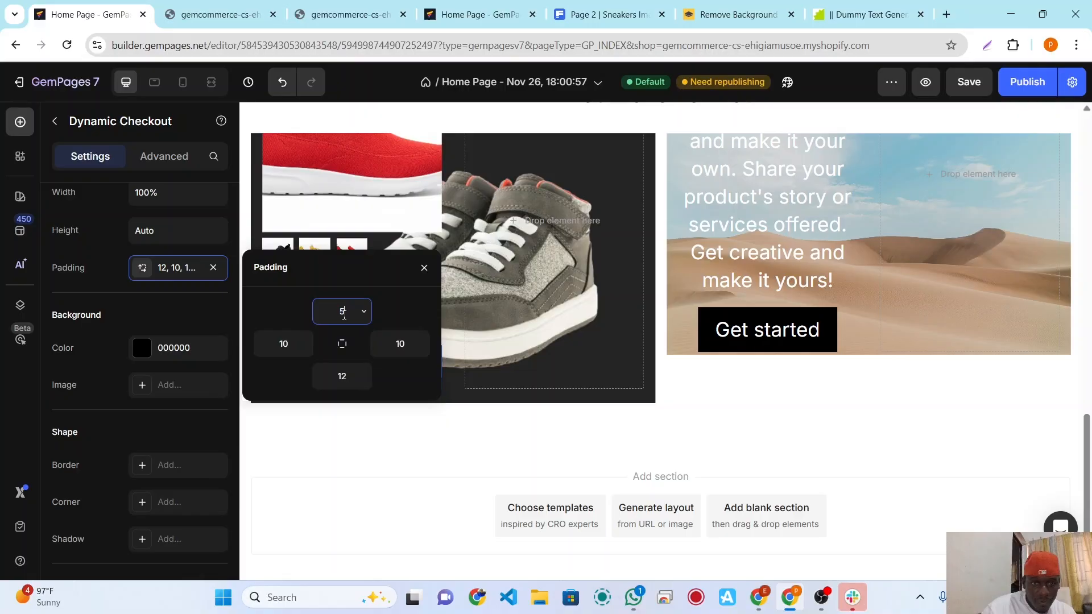
double_click(344, 376)
type("5")
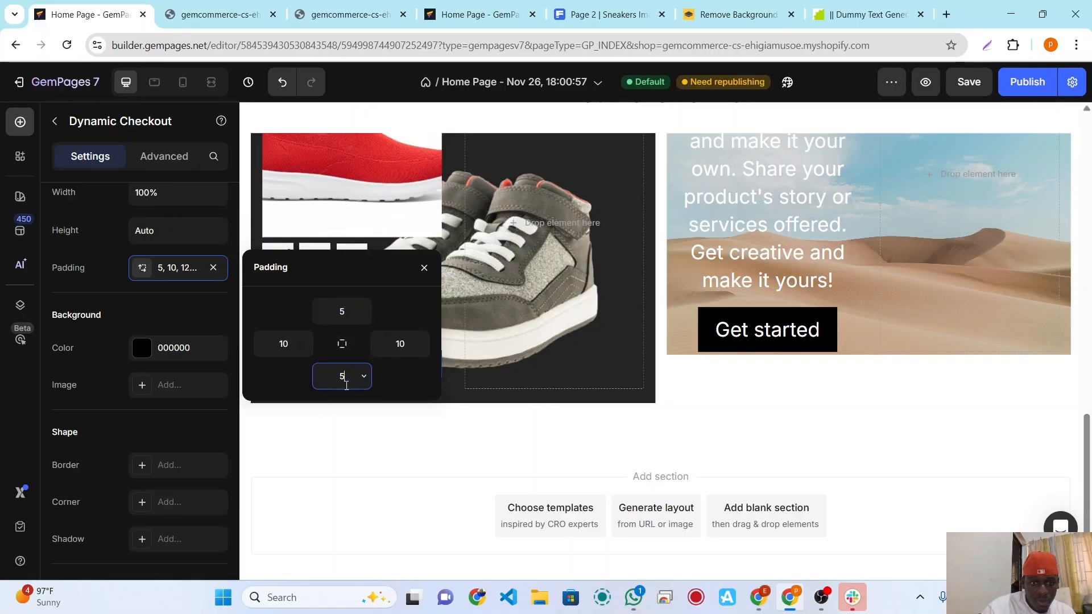
left_click(574, 334)
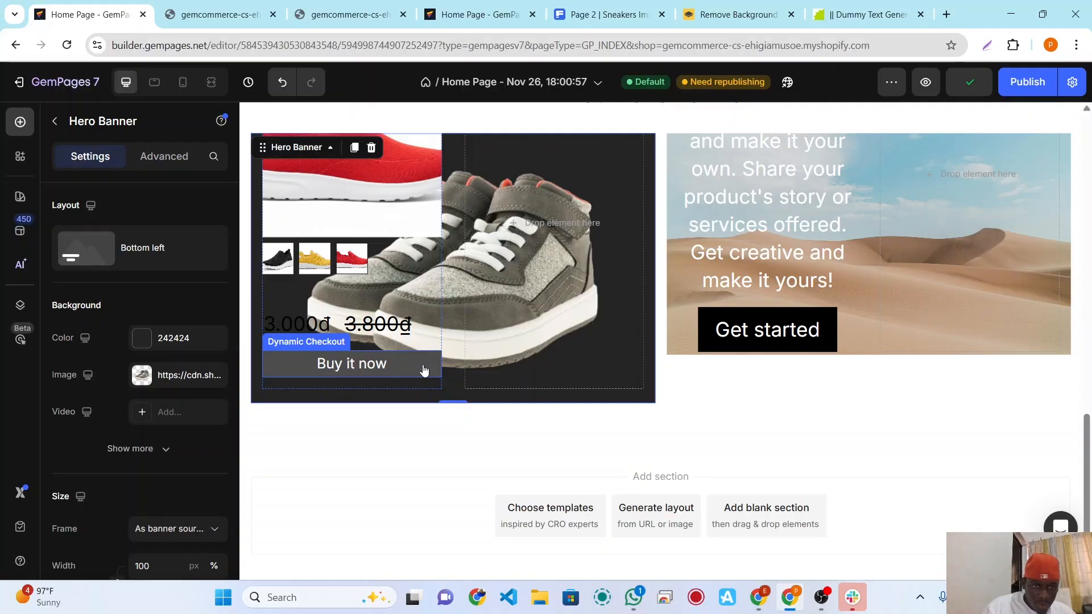
- Set the width of the left banner's "Buy it now" button to 69%
left_click(424, 370)
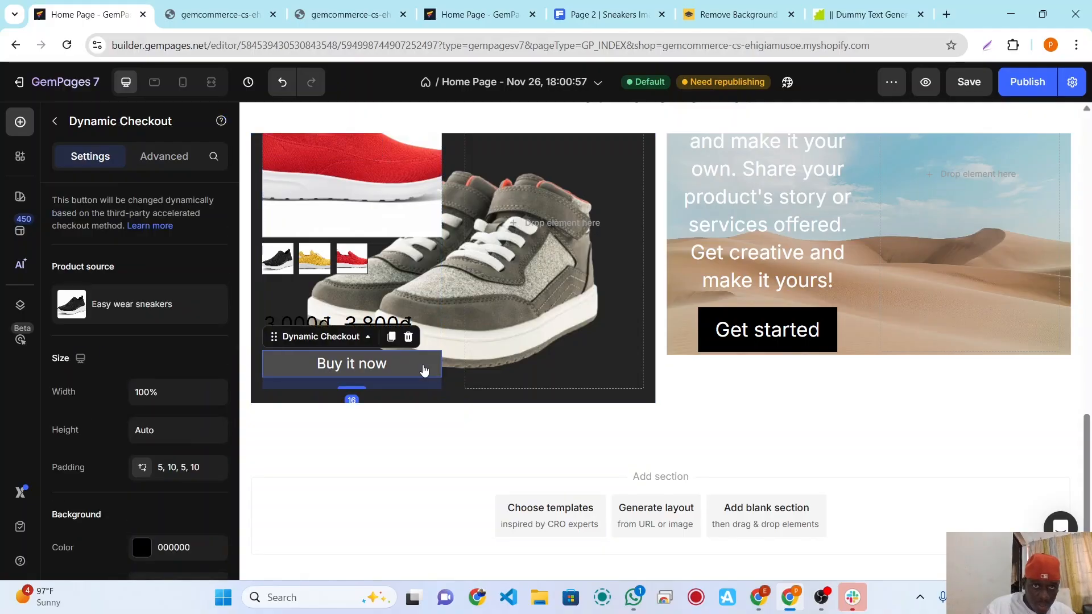
scroll(166, 472, "down", 1)
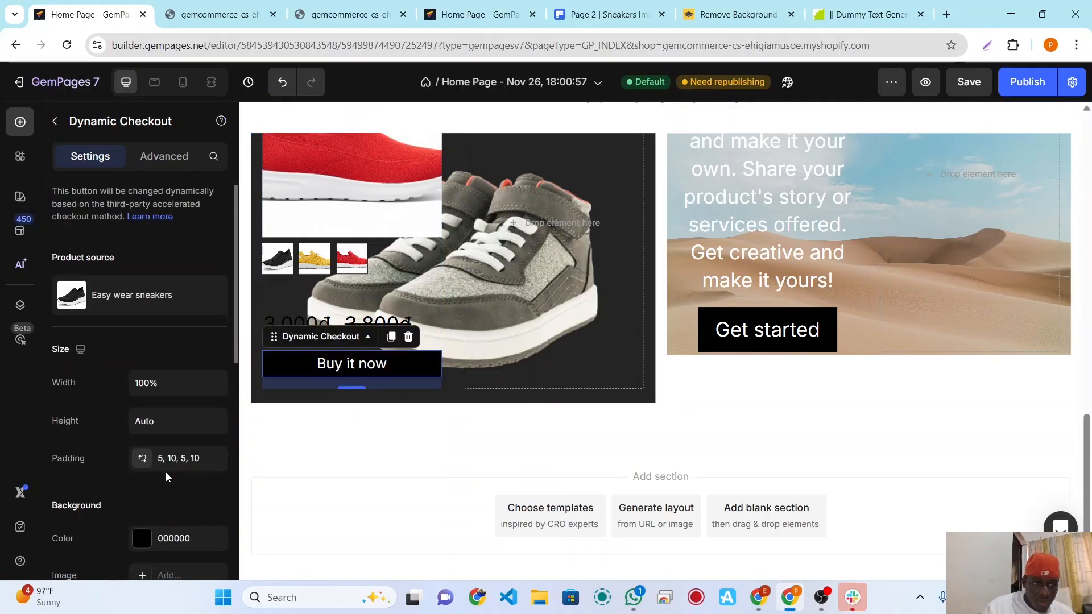
double_click(139, 377)
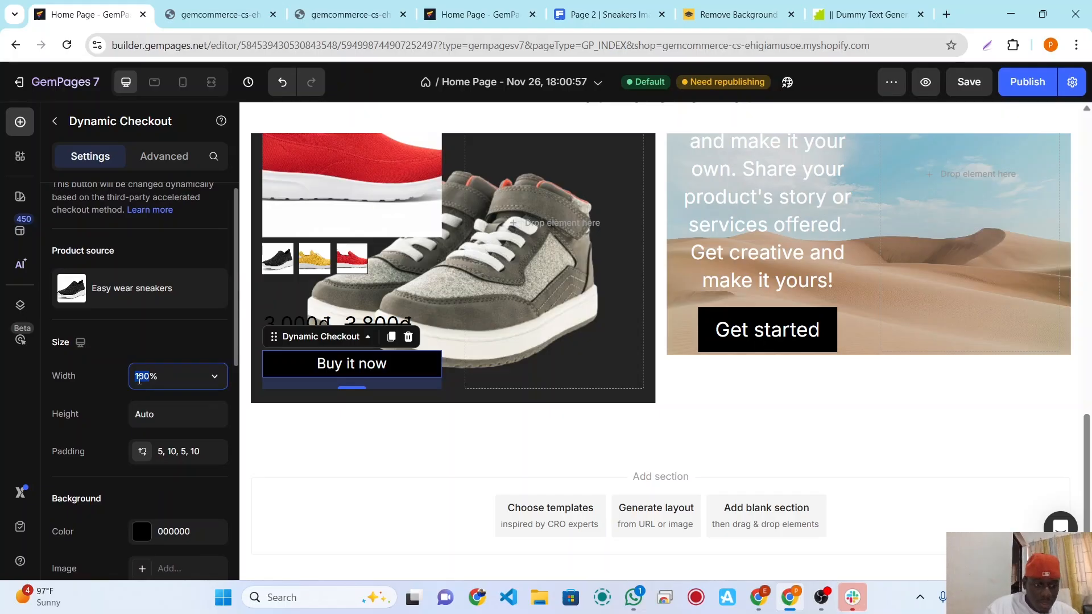
type("69")
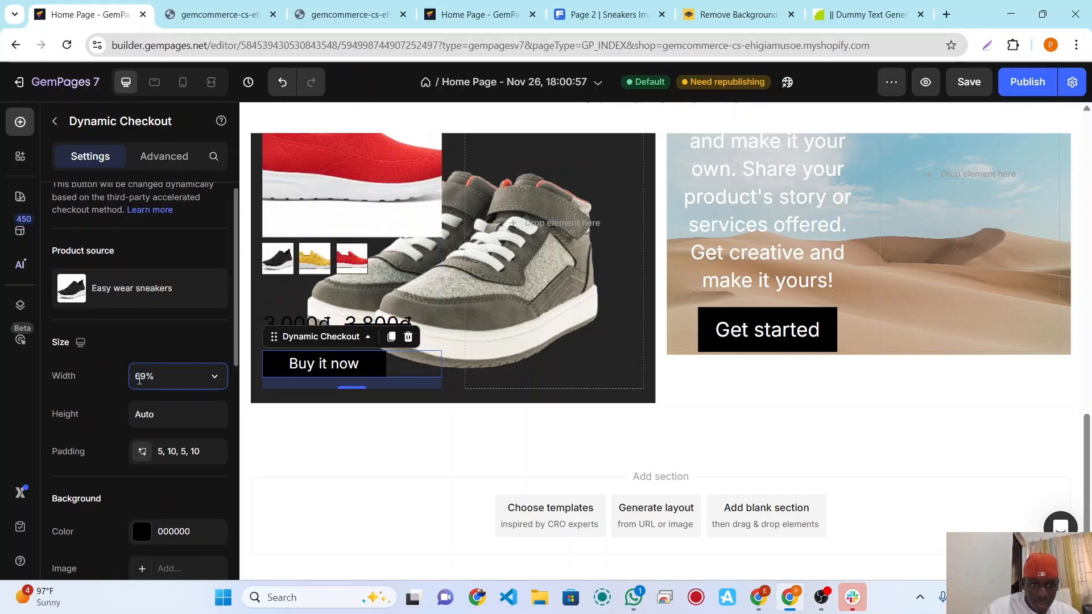
left_click(380, 370)
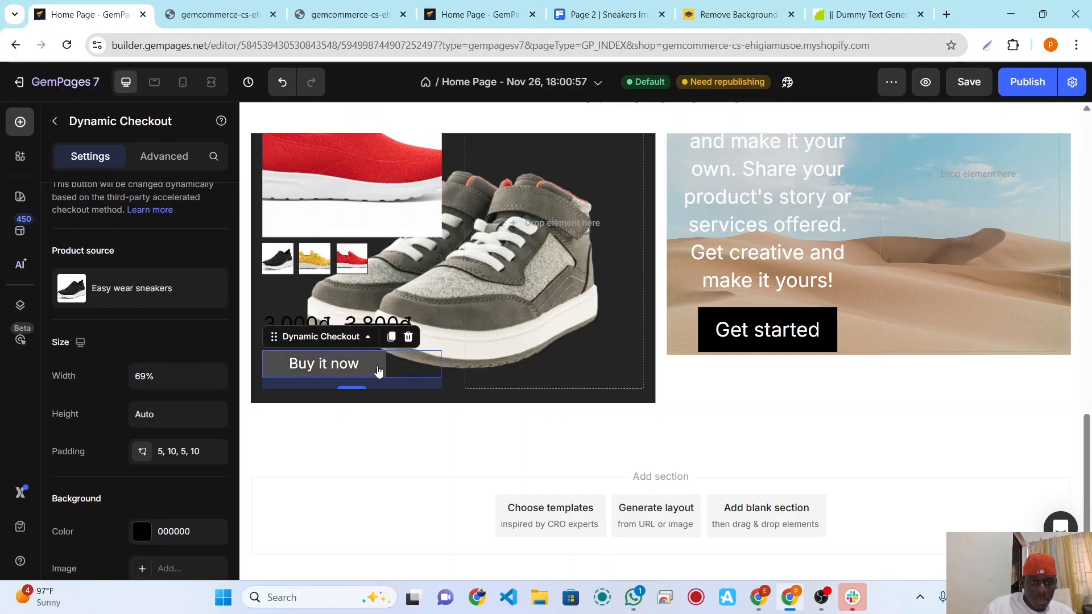
- Add a solid white (FFFFFF) border with thickness 1 to the left banner's "Buy it now" button
scroll(145, 514, "down", 2)
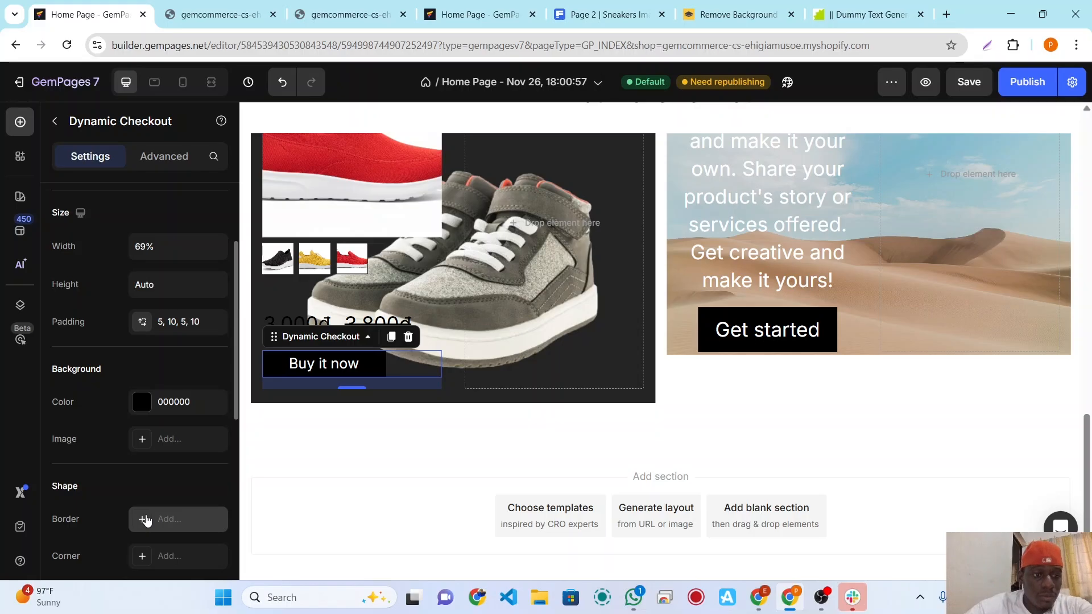
scroll(135, 455, "down", 2)
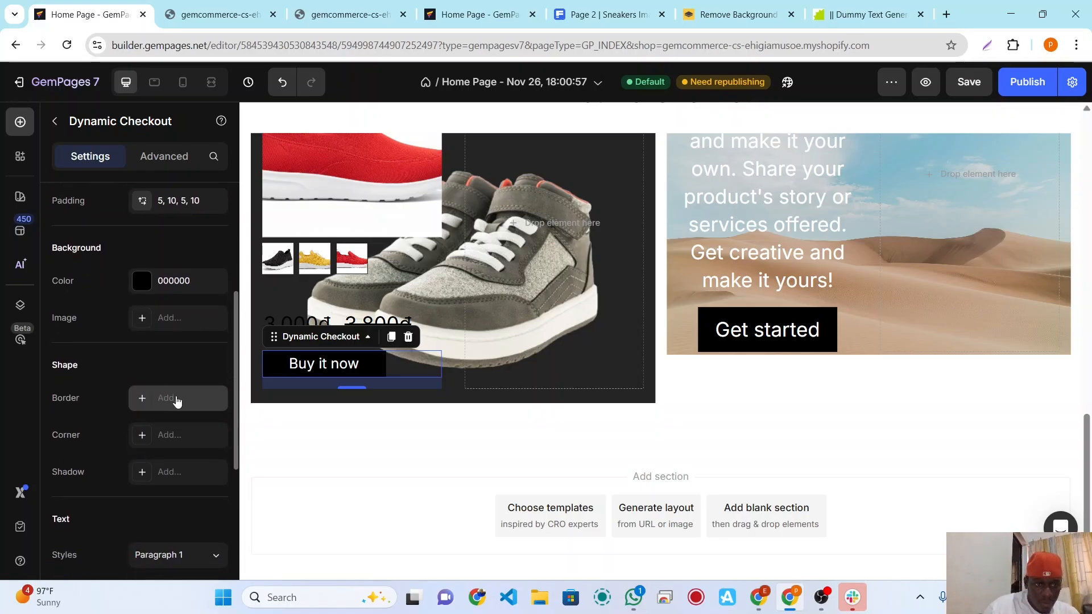
left_click(177, 403)
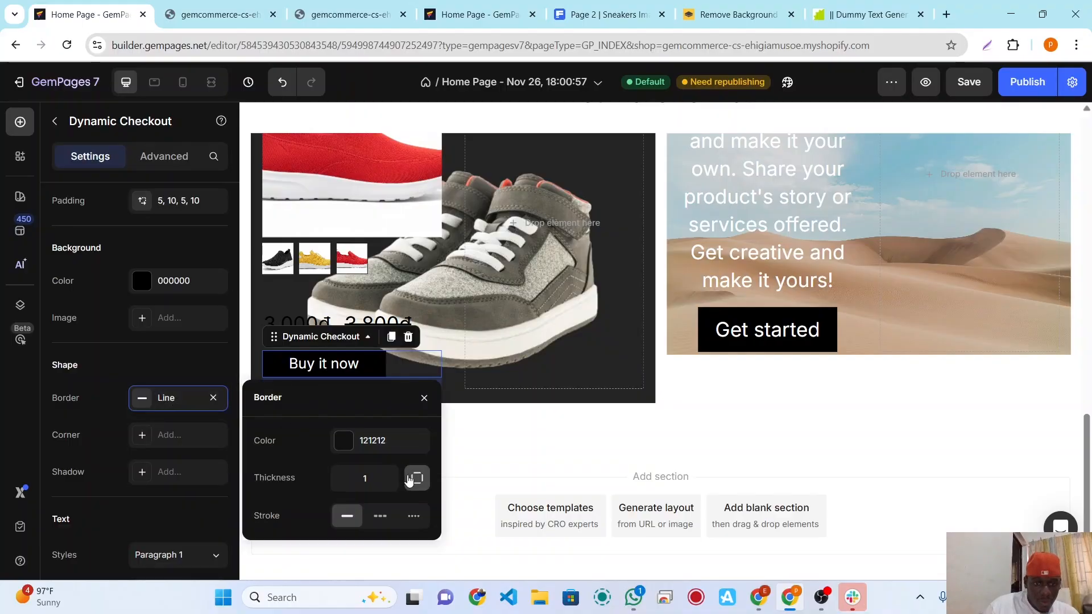
left_click(344, 440)
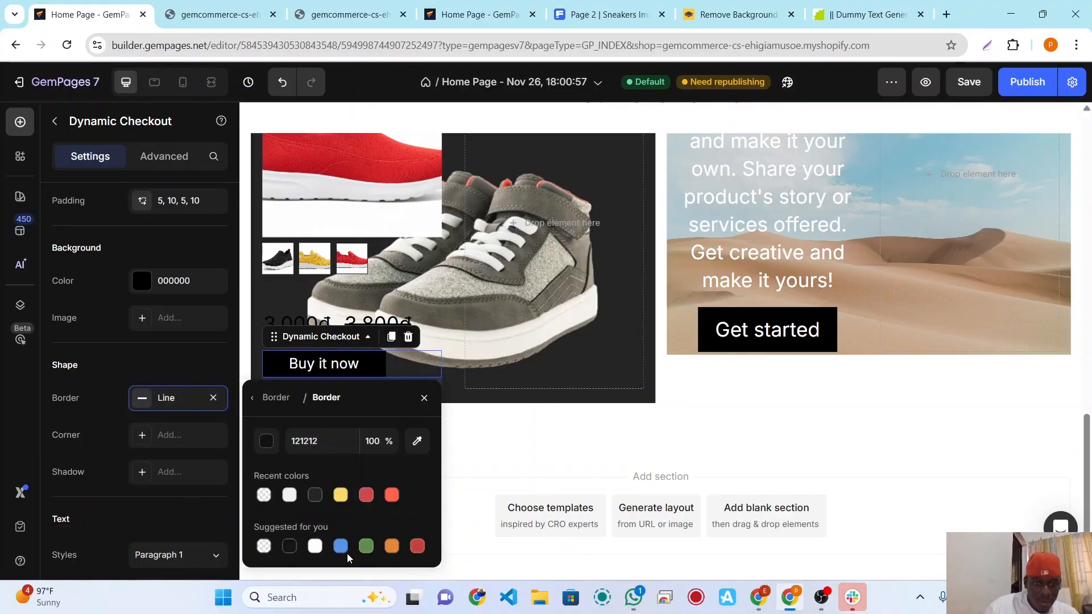
left_click(315, 549)
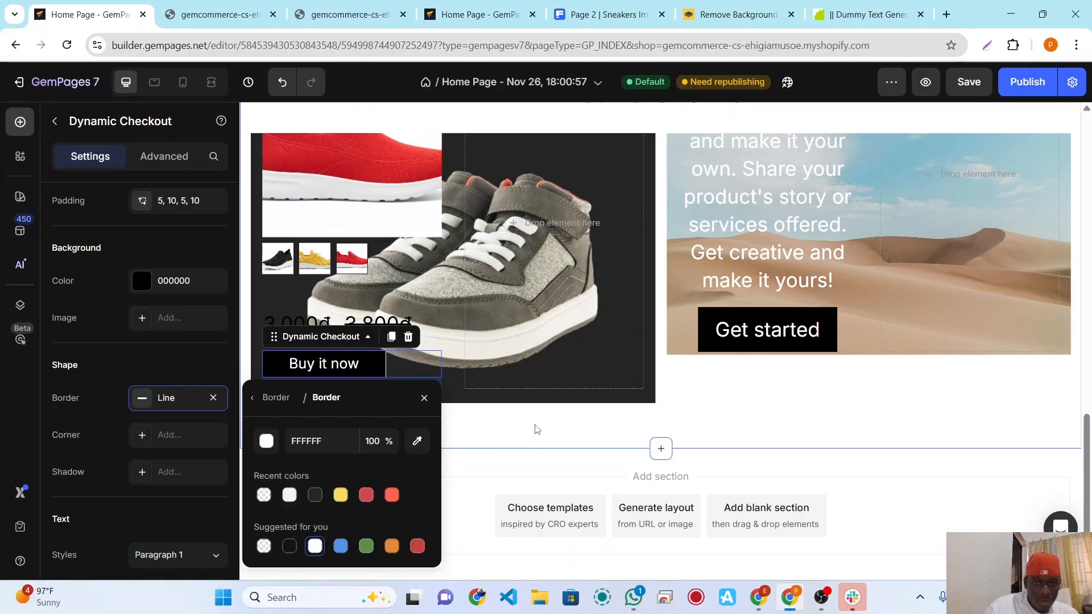
left_click(526, 398)
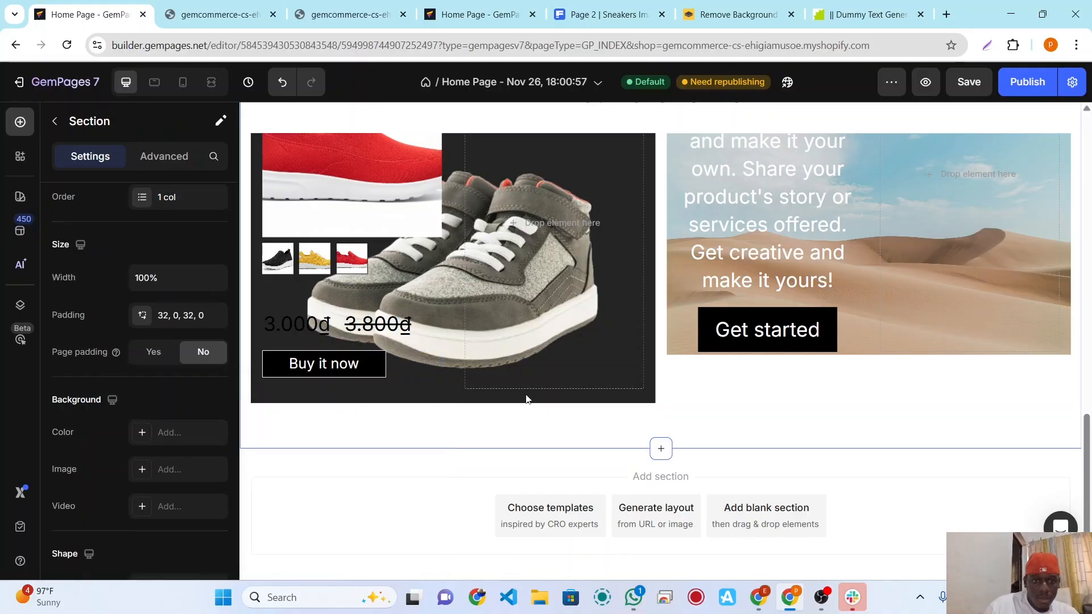
left_click(464, 374)
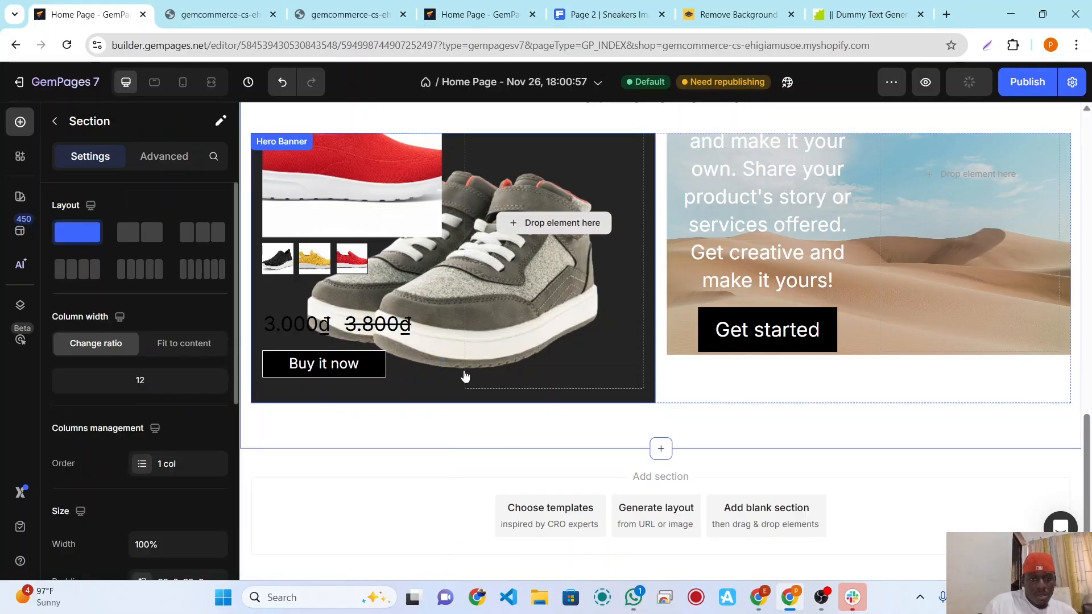
- Change the text color of both the current price and the struck-through price in the left banner to white (FFFFFF)
left_click(322, 328)
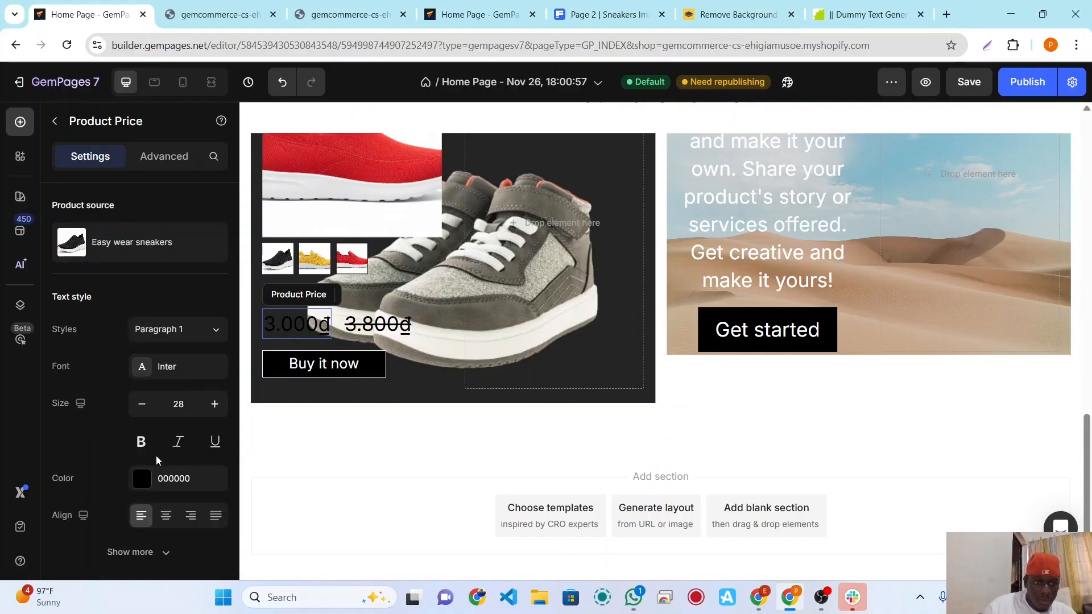
left_click(165, 478)
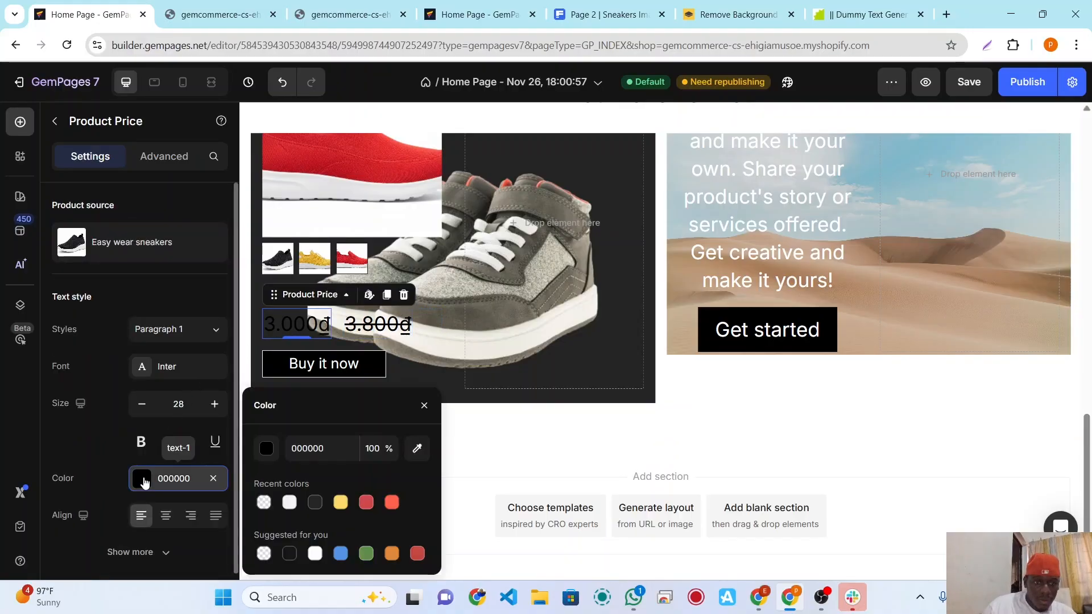
left_click(322, 559)
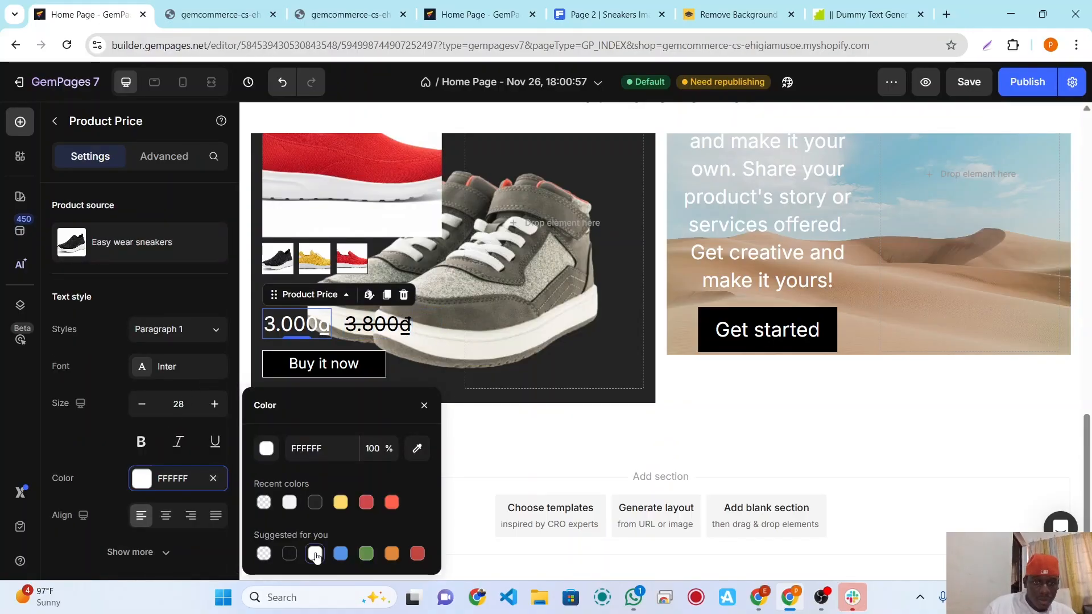
left_click(370, 331)
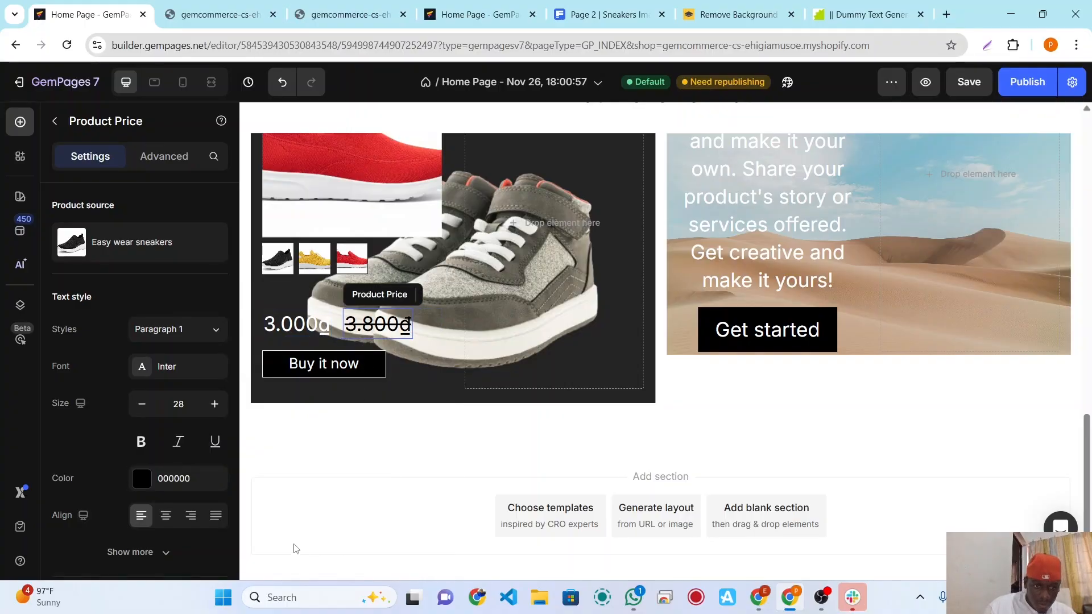
left_click(138, 484)
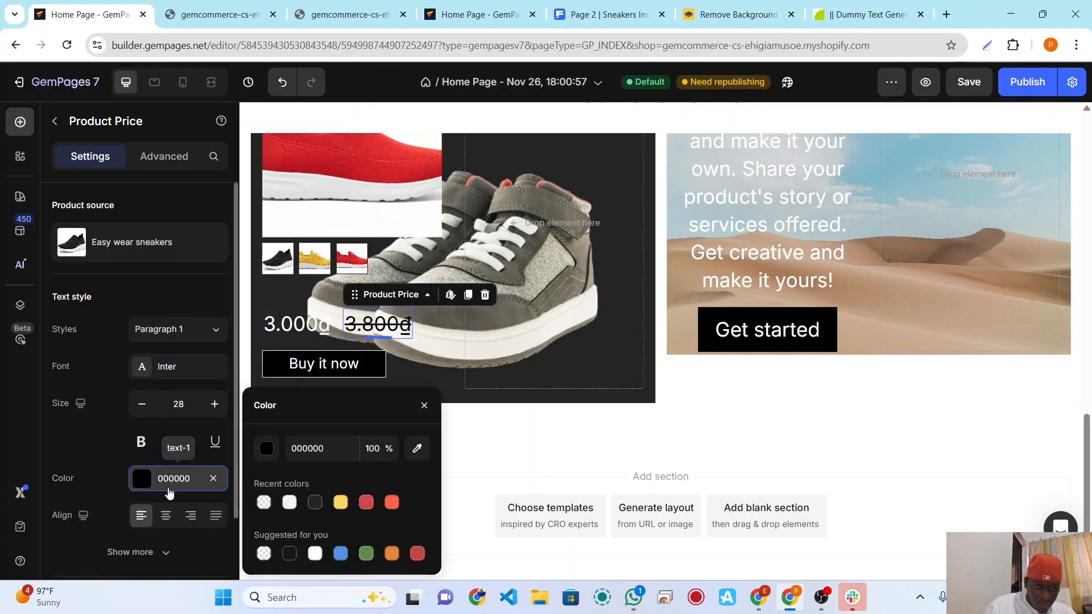
left_click(315, 554)
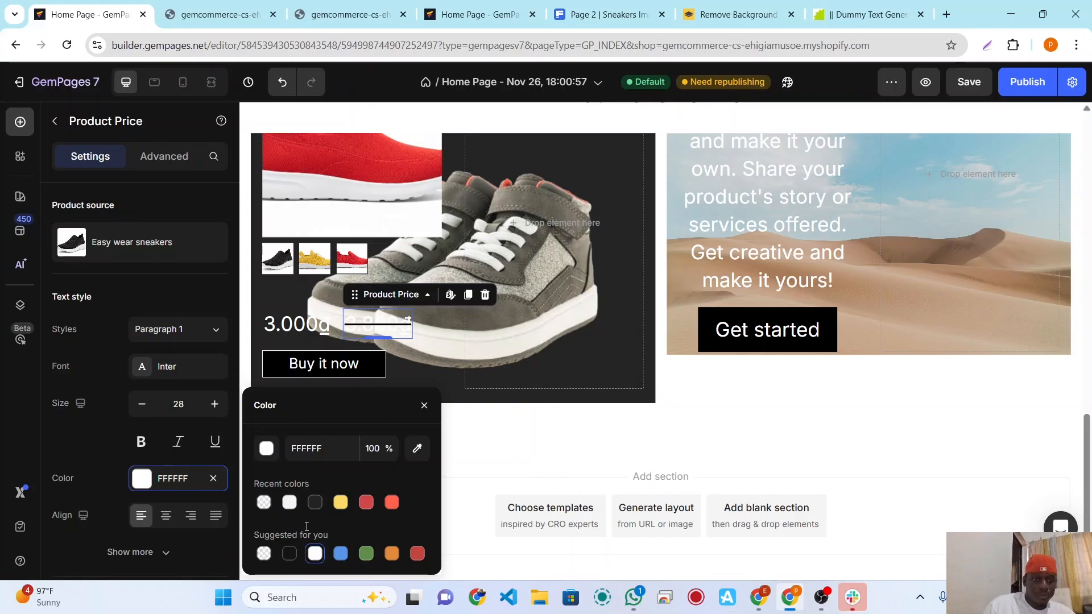
- Reduce the font size of the left banner's current price to 22
left_click(302, 329)
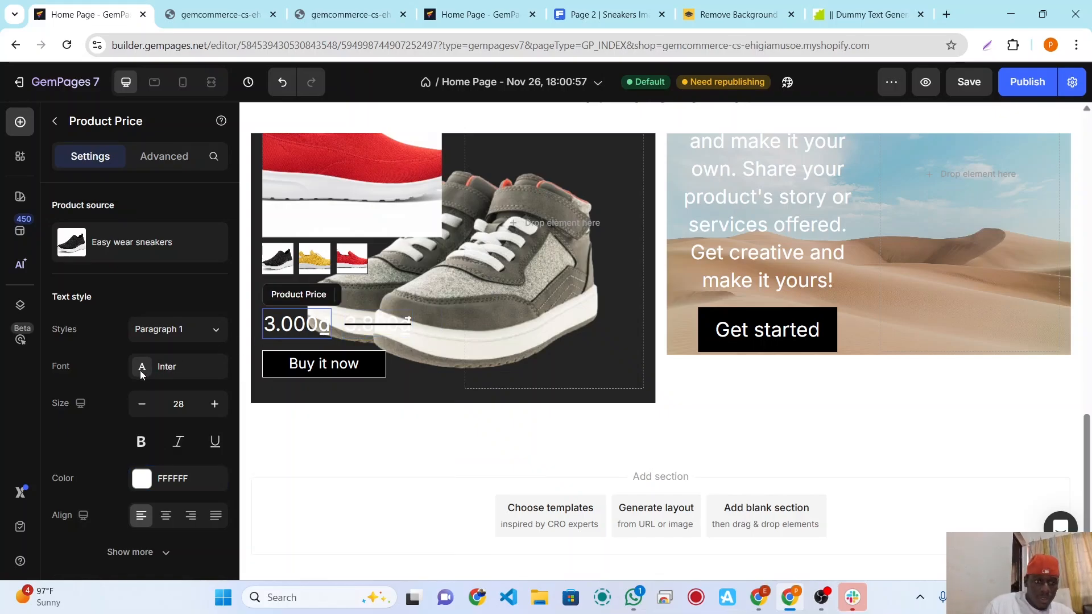
left_click(142, 405)
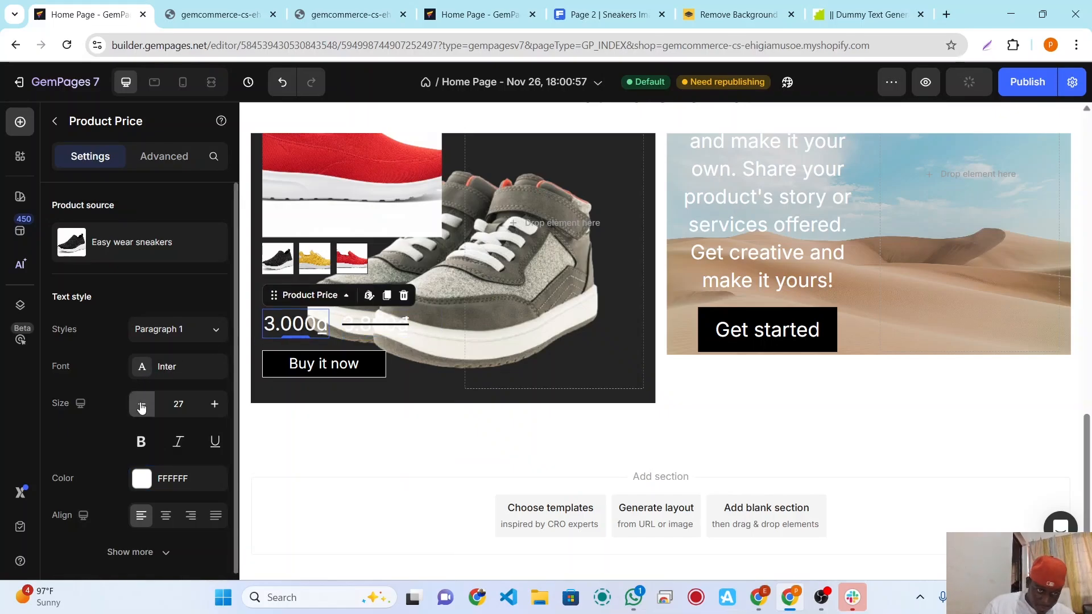
left_click(142, 405)
left_click(142, 405)
left_click(142, 405)
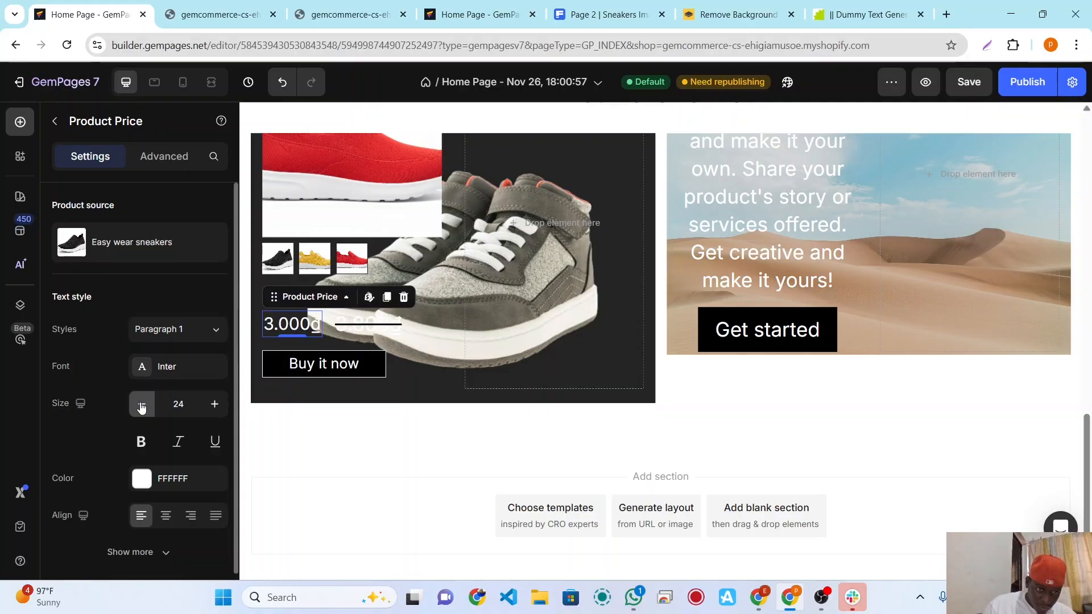
left_click(142, 405)
left_click(141, 405)
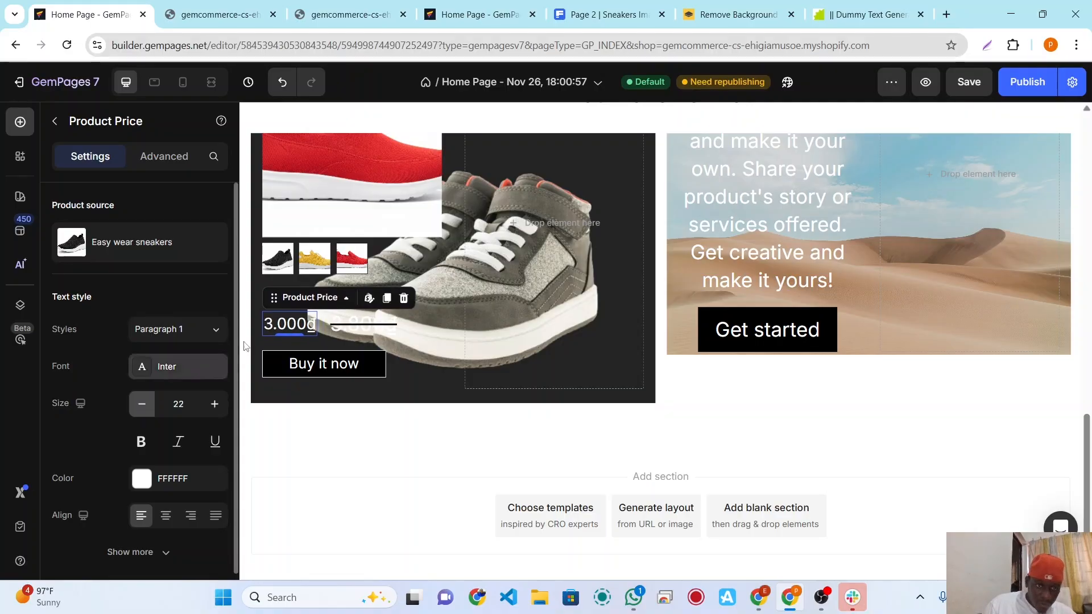
- Reduce the font size of the left banner's struck-through price to 22 as well
left_click(361, 329)
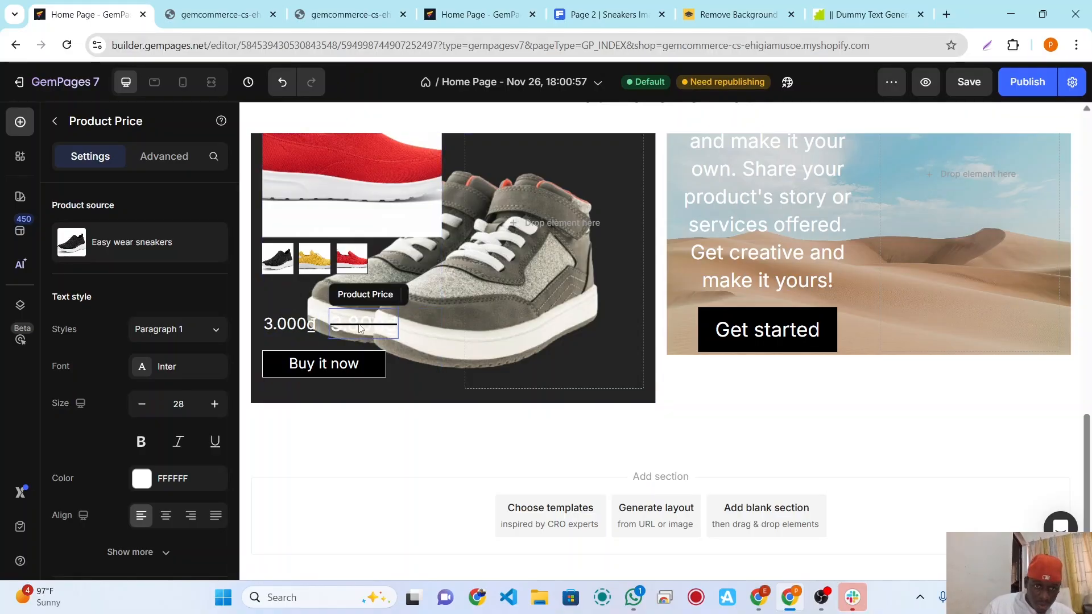
left_click(145, 408)
left_click(145, 408)
left_click(145, 408)
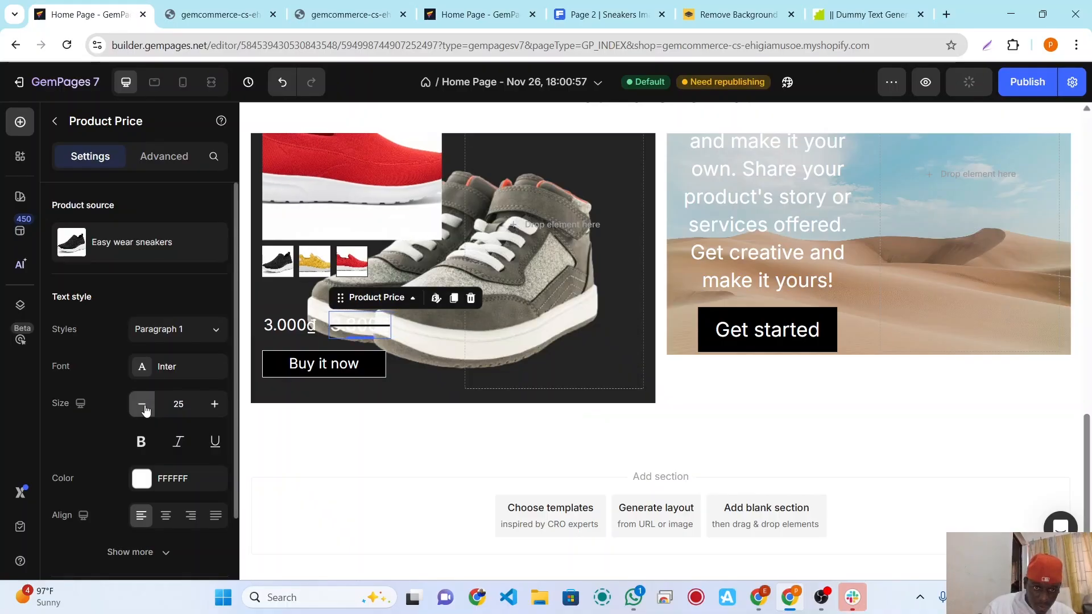
left_click(145, 408)
left_click(145, 408)
left_click(145, 408)
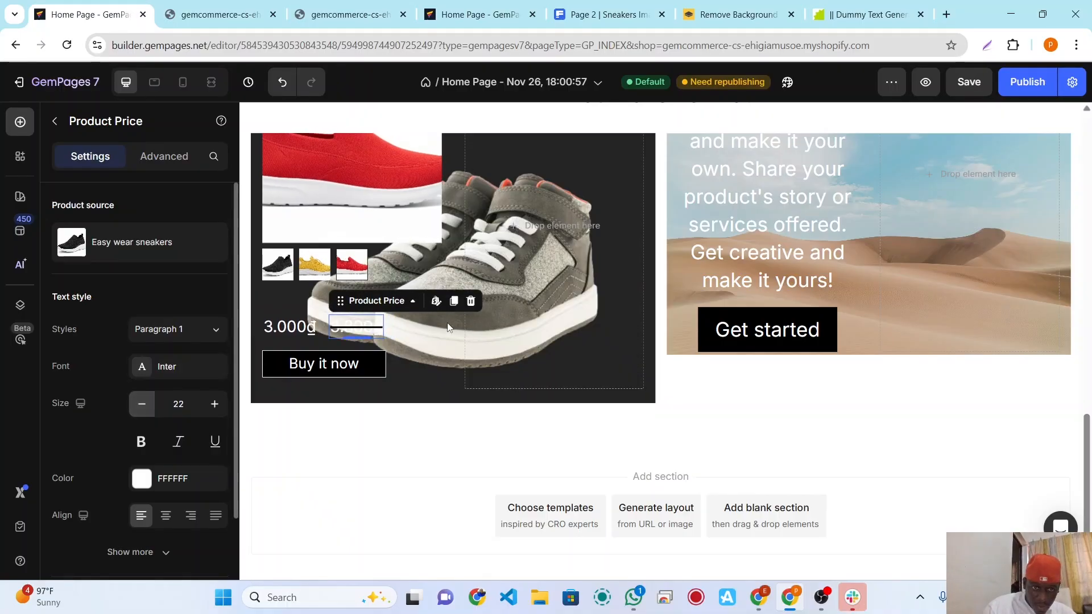
- Delete the product images element from the left banner's product block
left_click(434, 384)
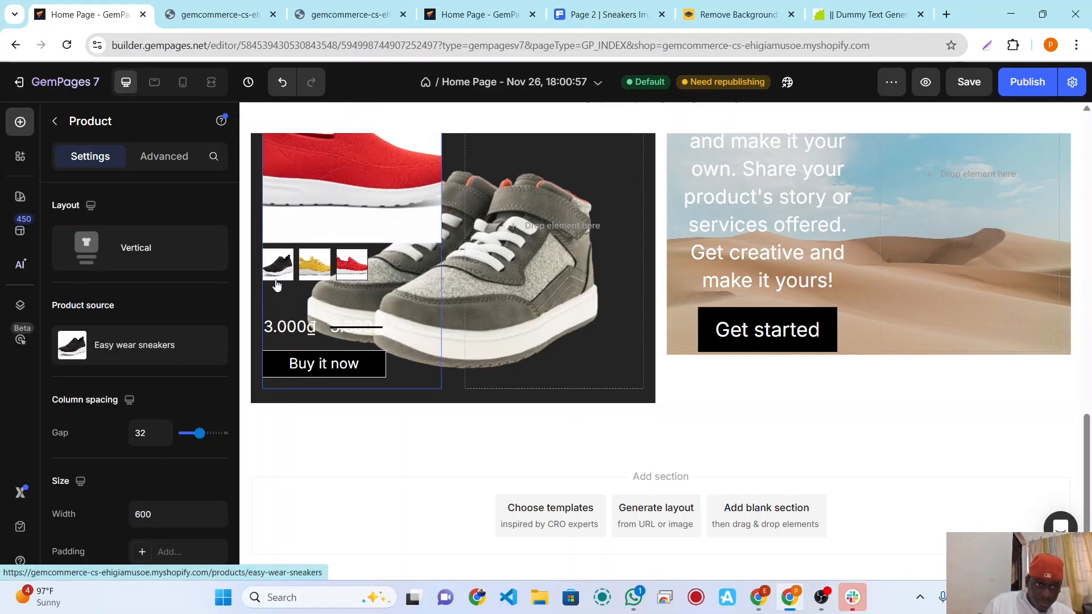
left_click(176, 255)
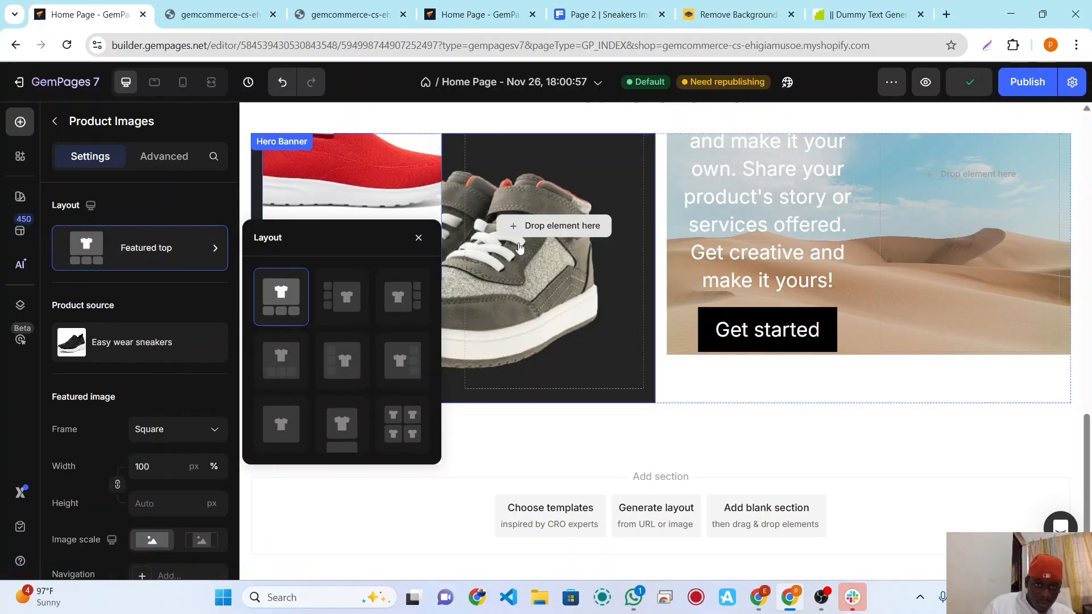
left_click(400, 181)
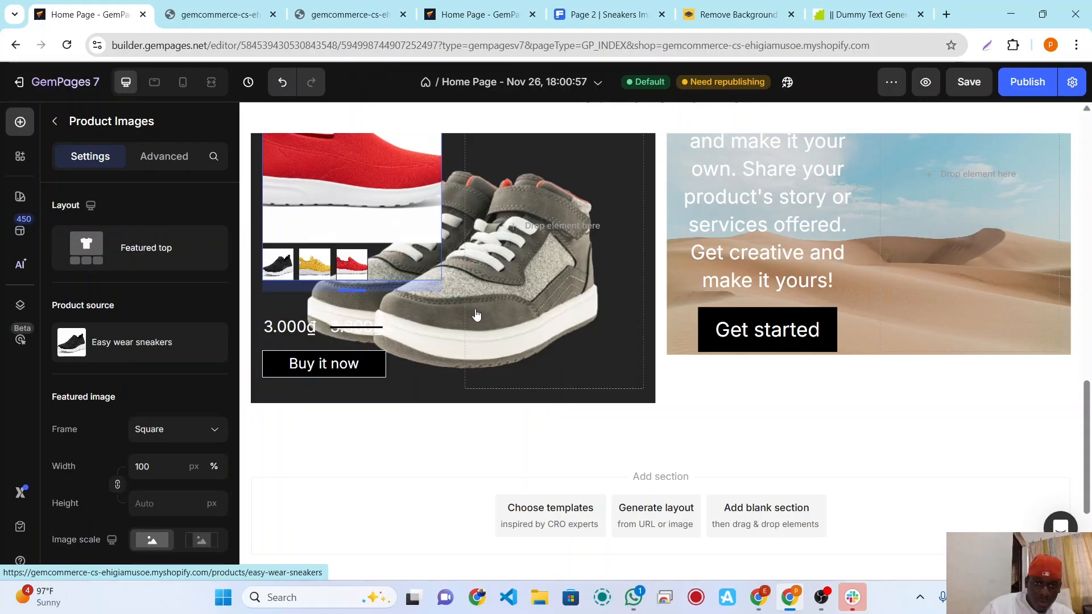
key("Delete")
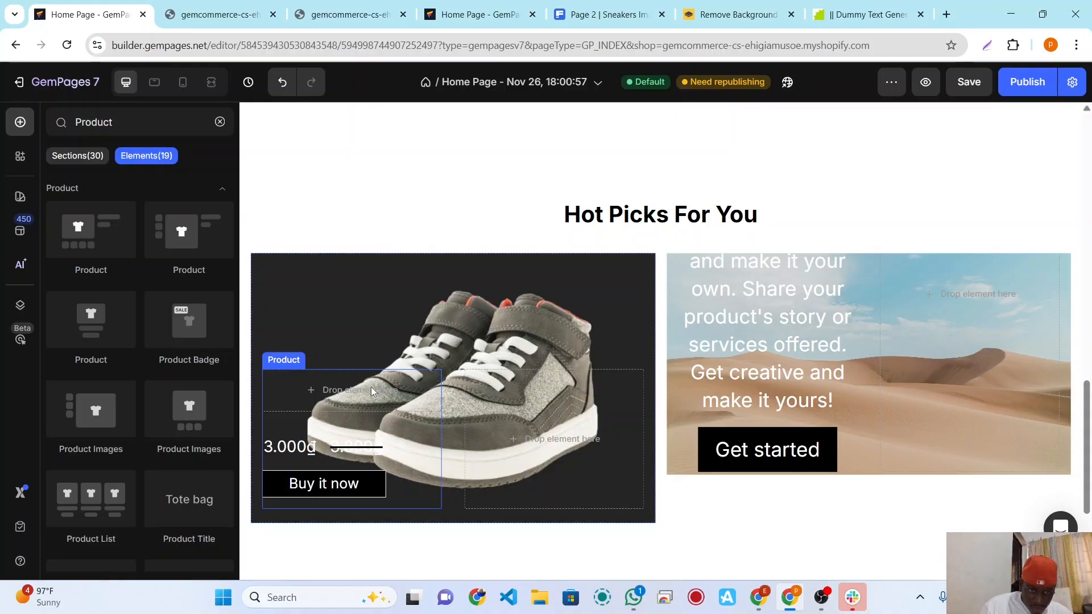
- Center the columns of the left banner's price row horizontally
left_click(320, 452)
left_click(284, 453)
left_click(285, 453)
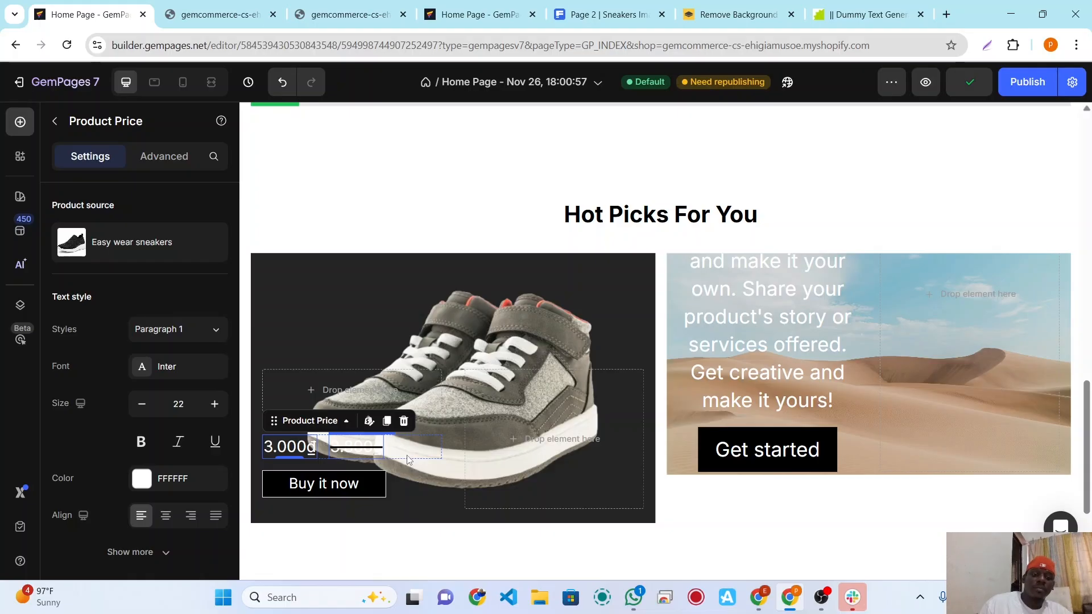
left_click(407, 460)
scroll(407, 459, "up", 4)
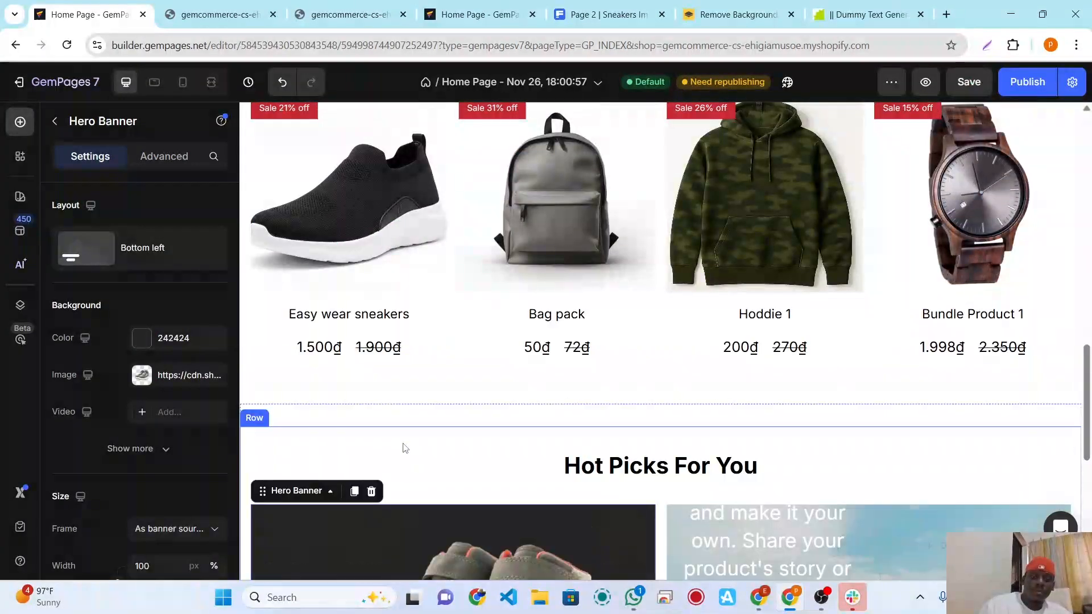
scroll(405, 448, "down", 5)
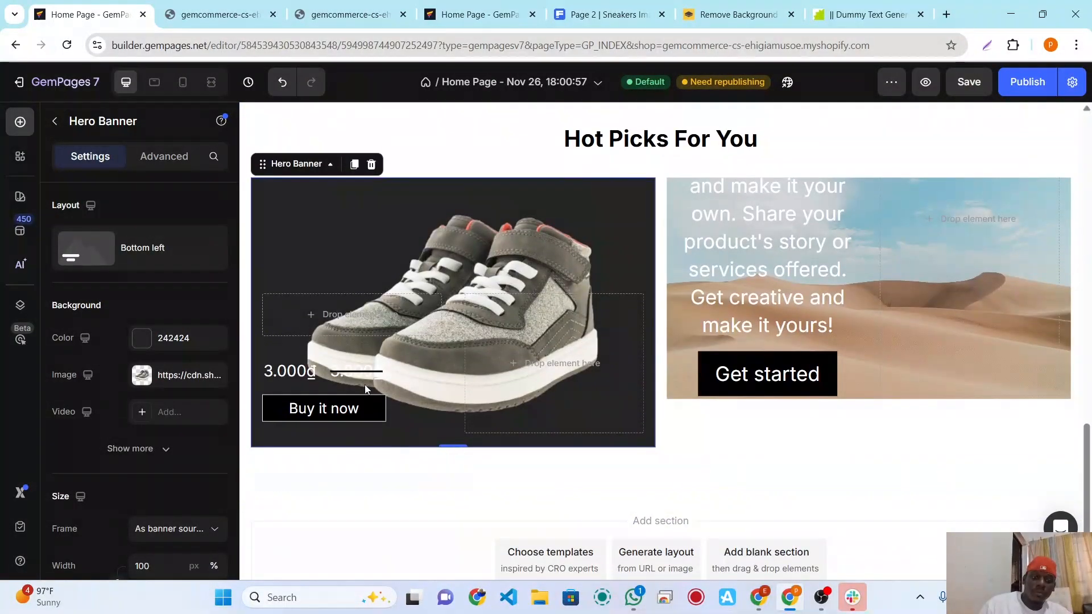
left_click(324, 381)
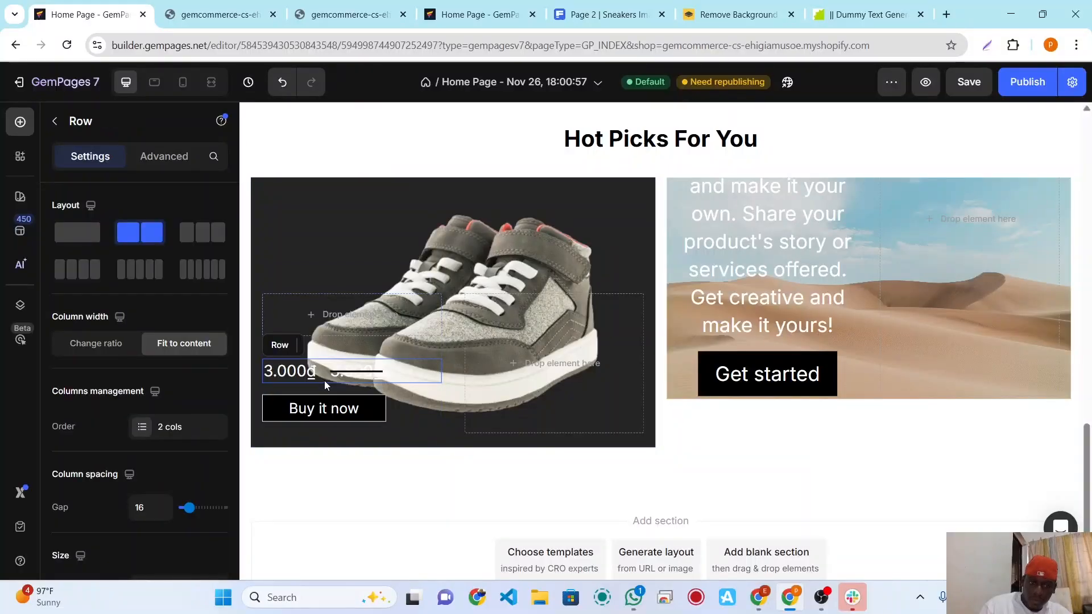
scroll(159, 449, "down", 5)
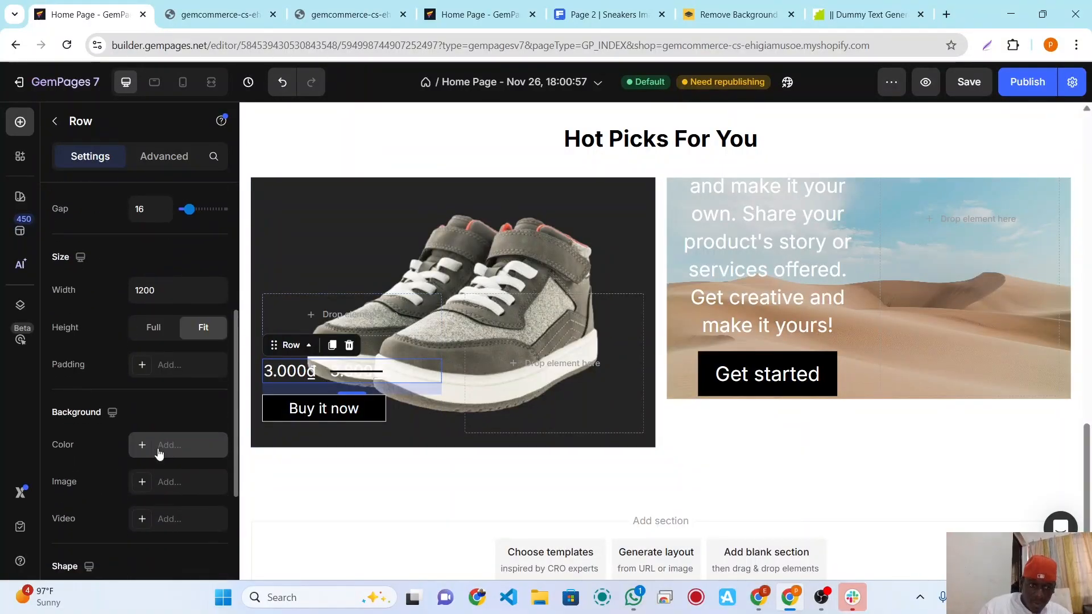
scroll(158, 450, "down", 5)
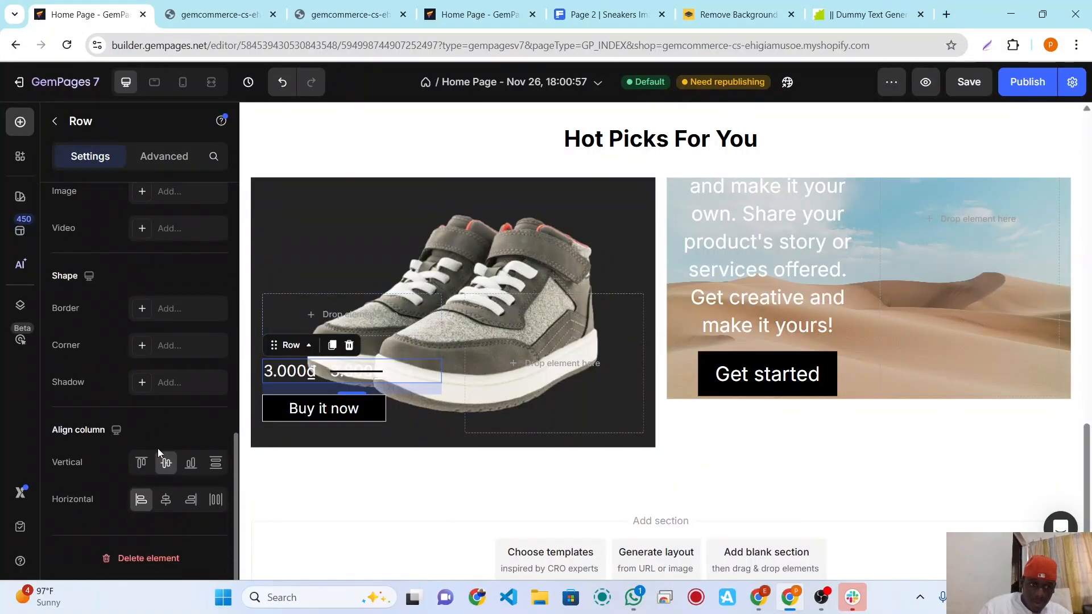
left_click(165, 500)
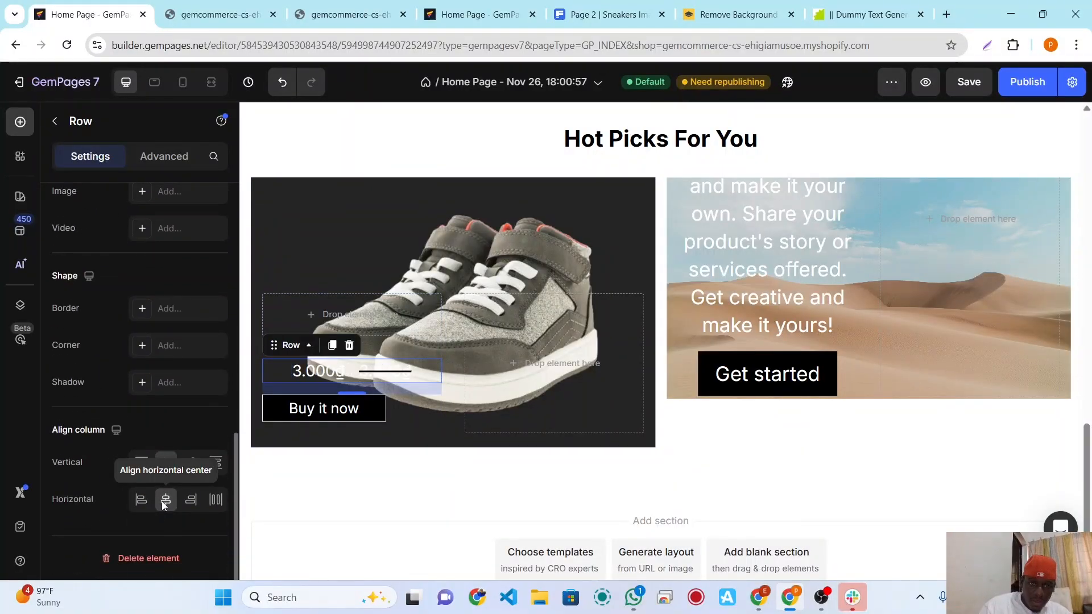
- Align the left banner's "Buy it now" button to the center
left_click(387, 418)
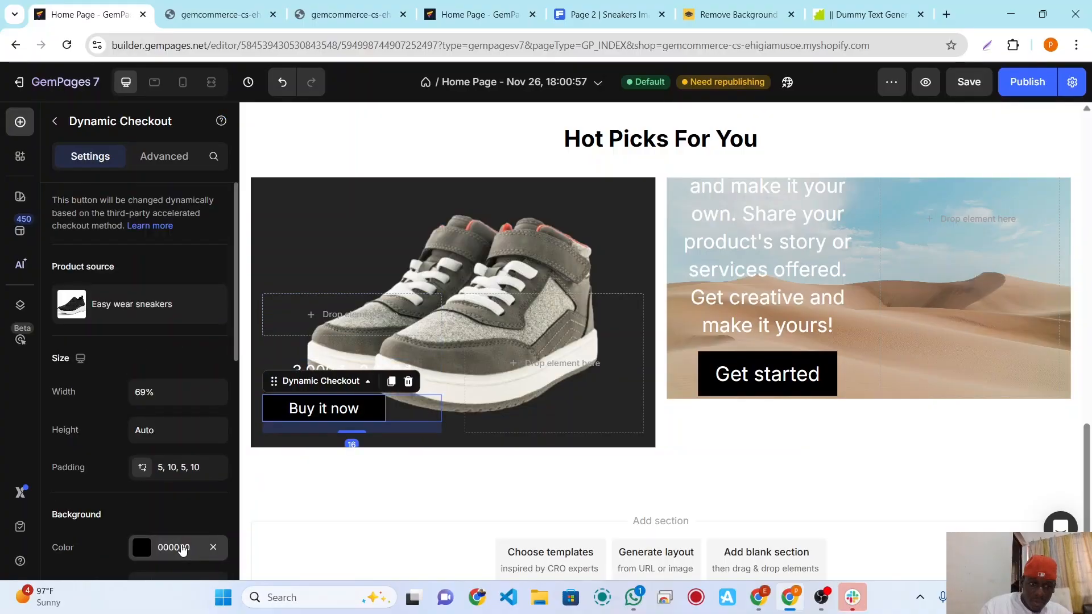
left_click(177, 547)
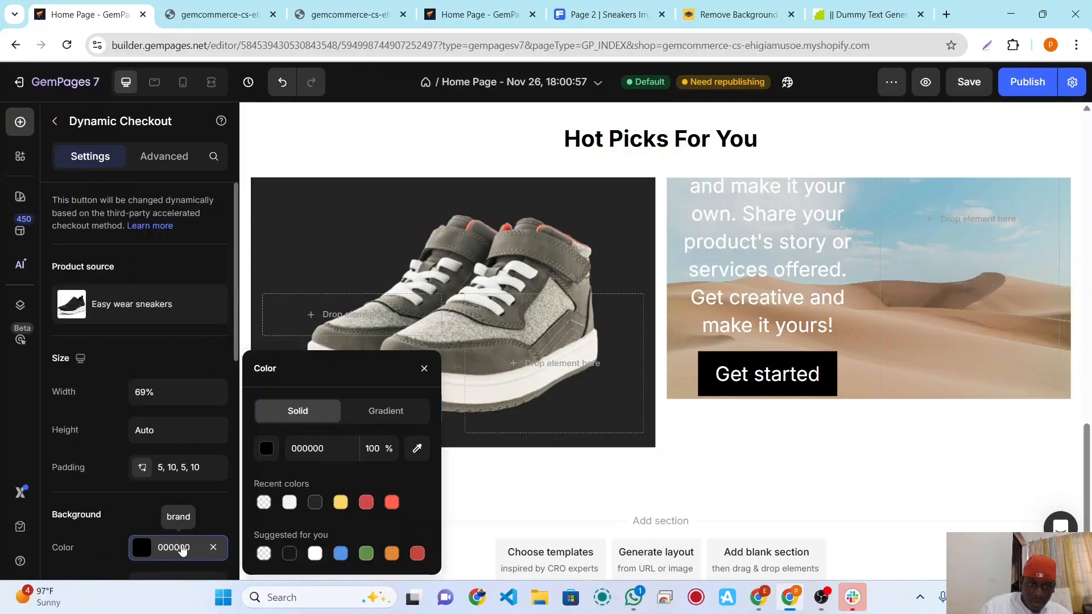
left_click(424, 368)
scroll(165, 521, "down", 8)
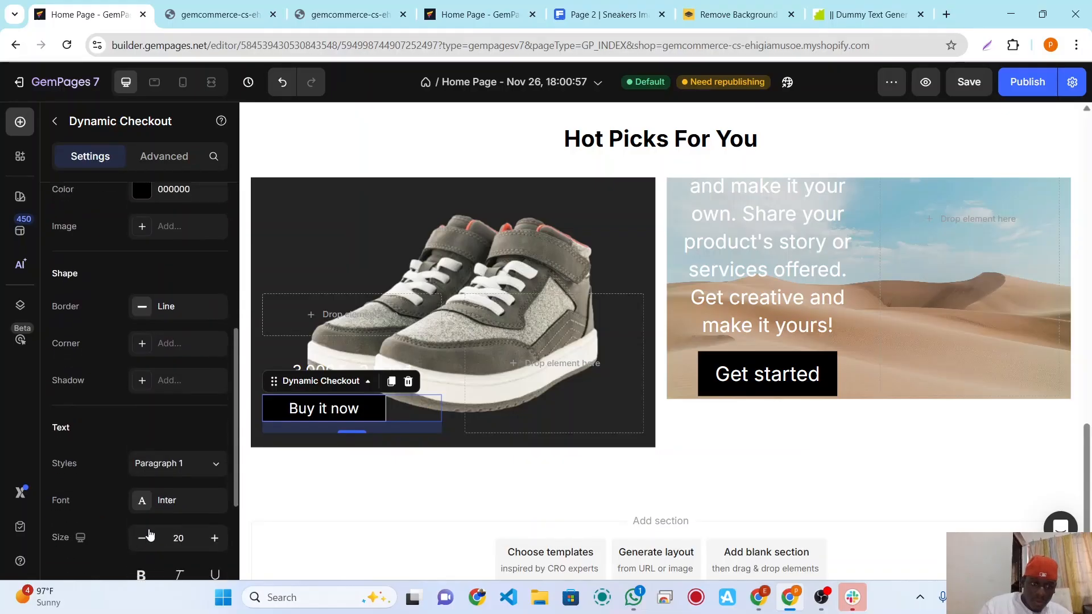
scroll(181, 512, "down", 3)
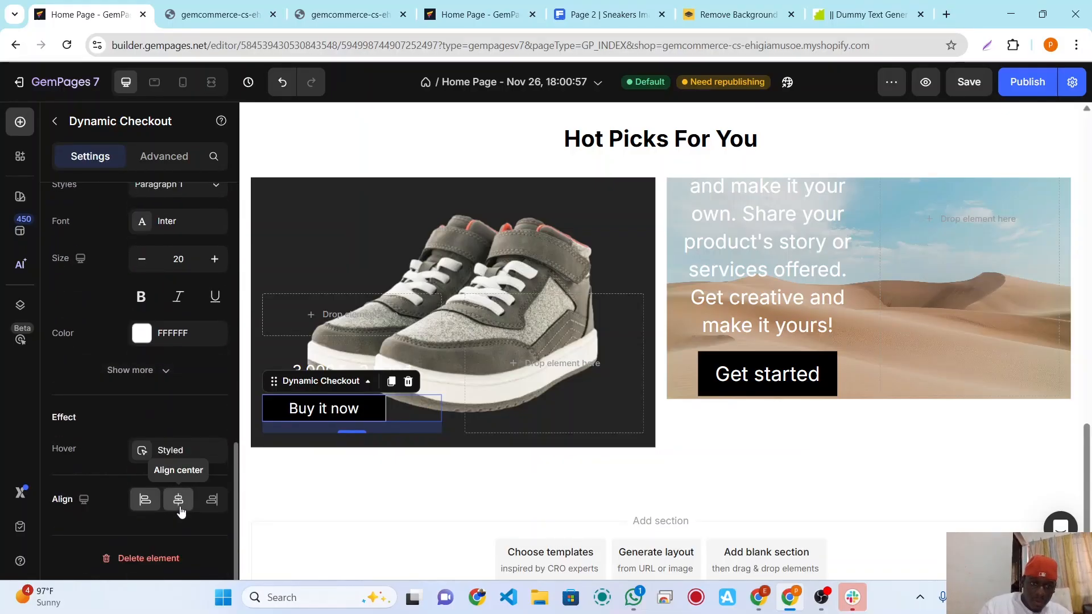
left_click(180, 508)
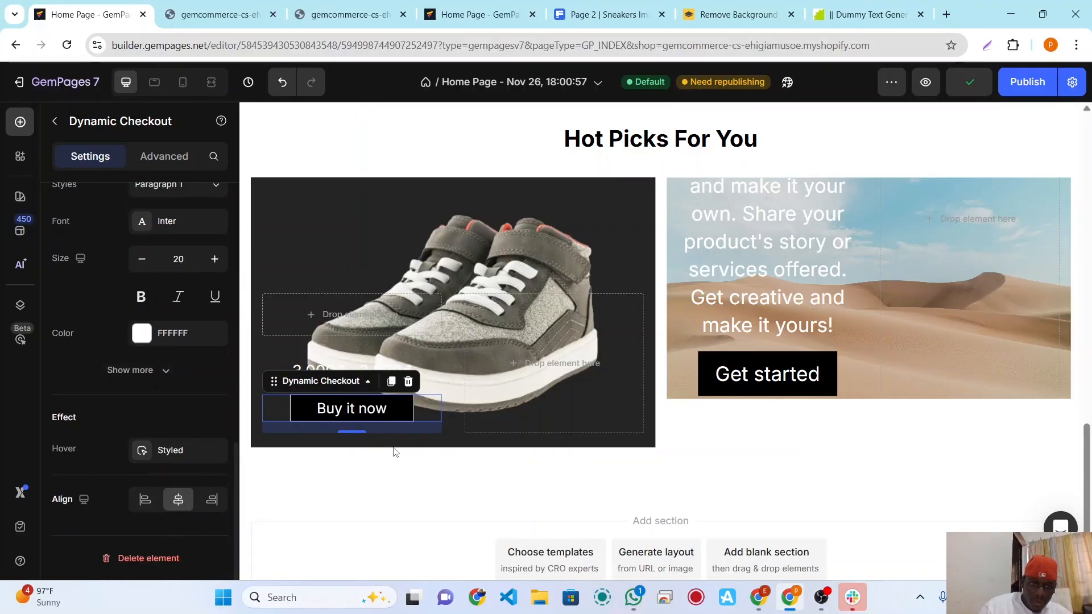
left_click(444, 447)
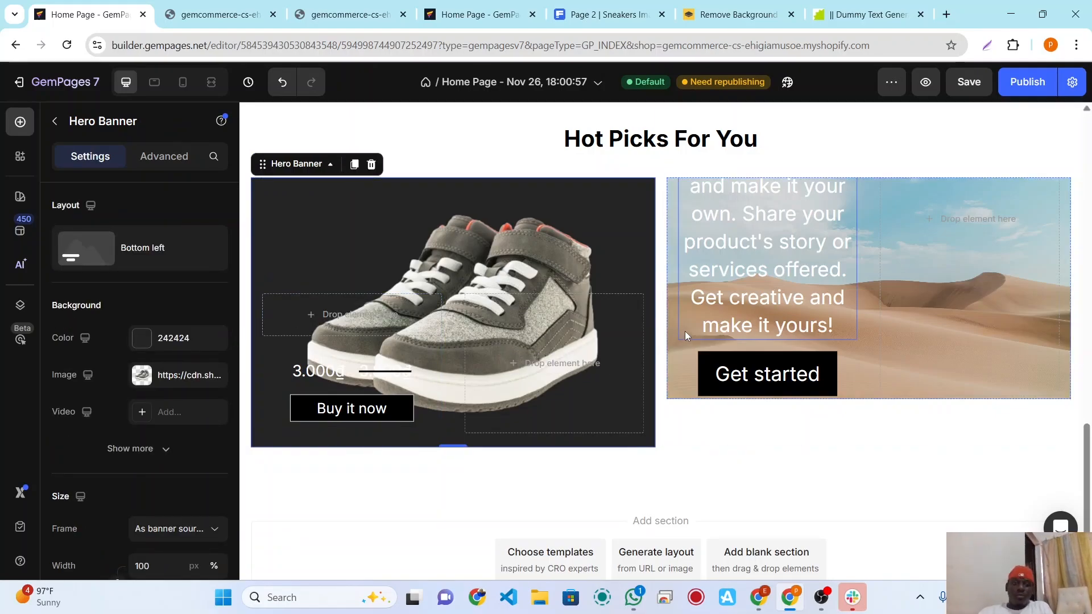
- Delete the desert hero banner beside the sneaker banner
left_click(1006, 224)
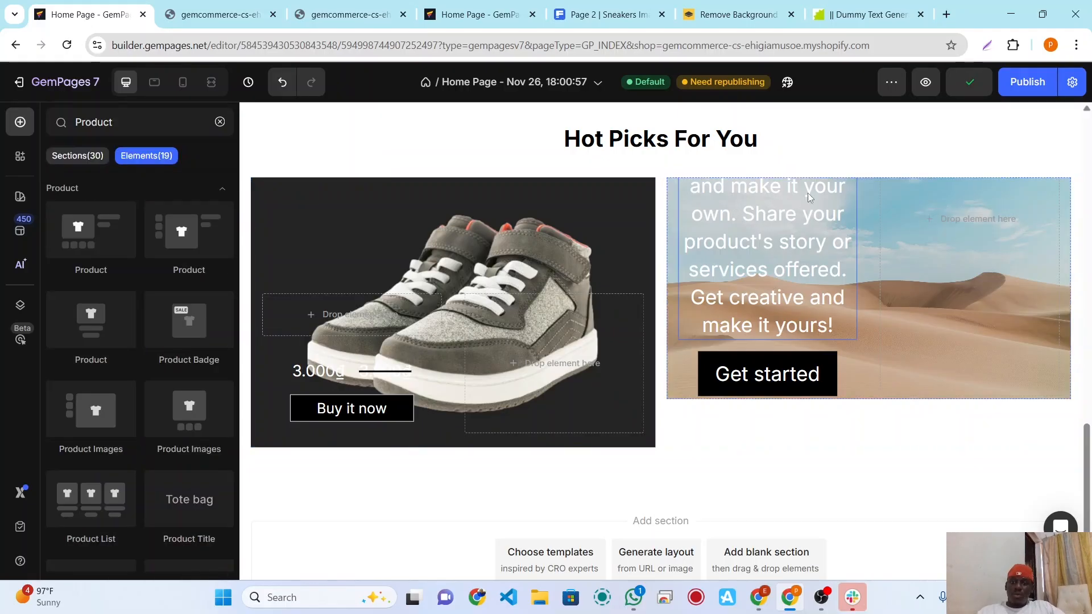
left_click(950, 198)
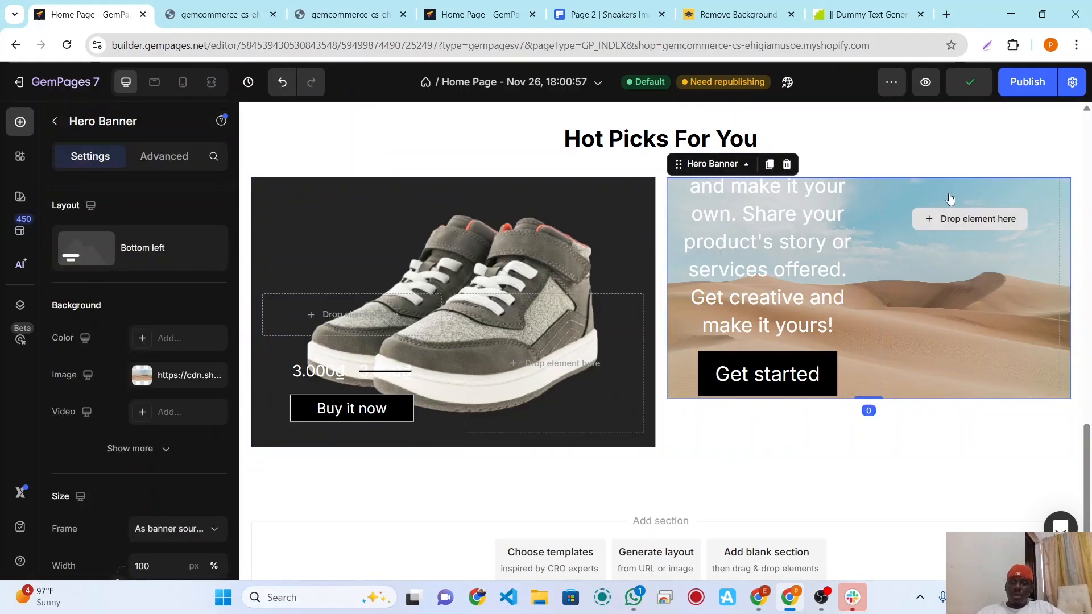
left_click(788, 165)
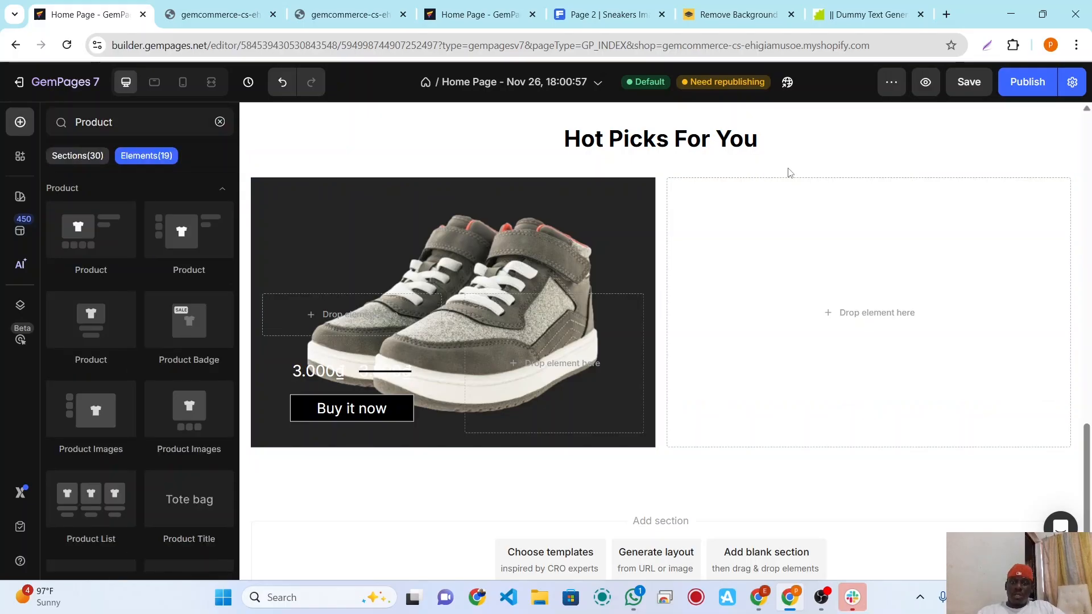
- Duplicate the sneaker hero banner into the empty second column and save the page
left_click(600, 214)
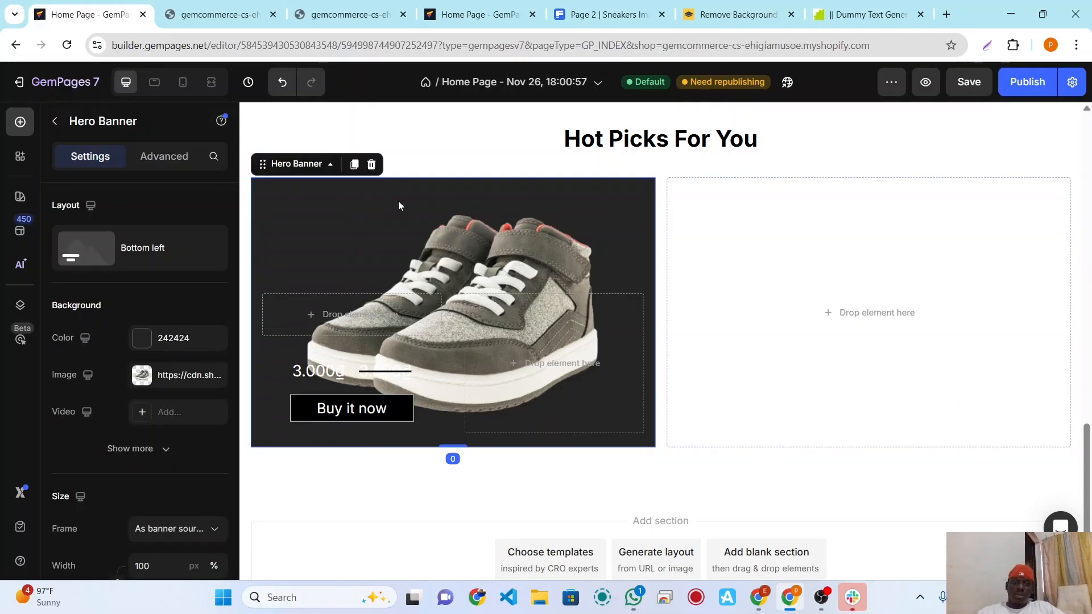
left_click(354, 165)
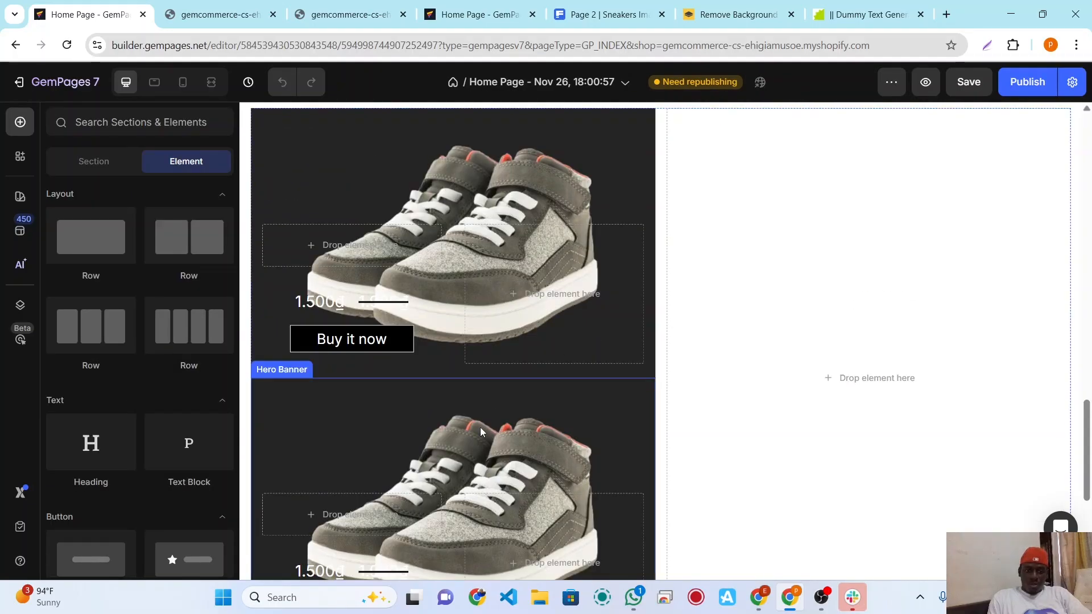
left_click(323, 427)
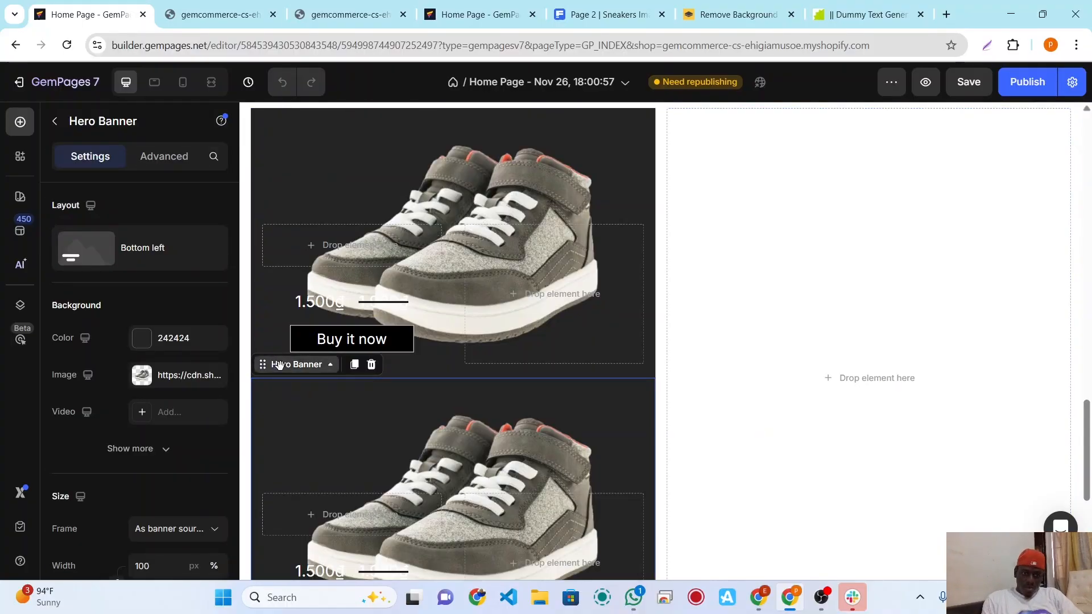
left_click_drag(277, 365, 781, 232)
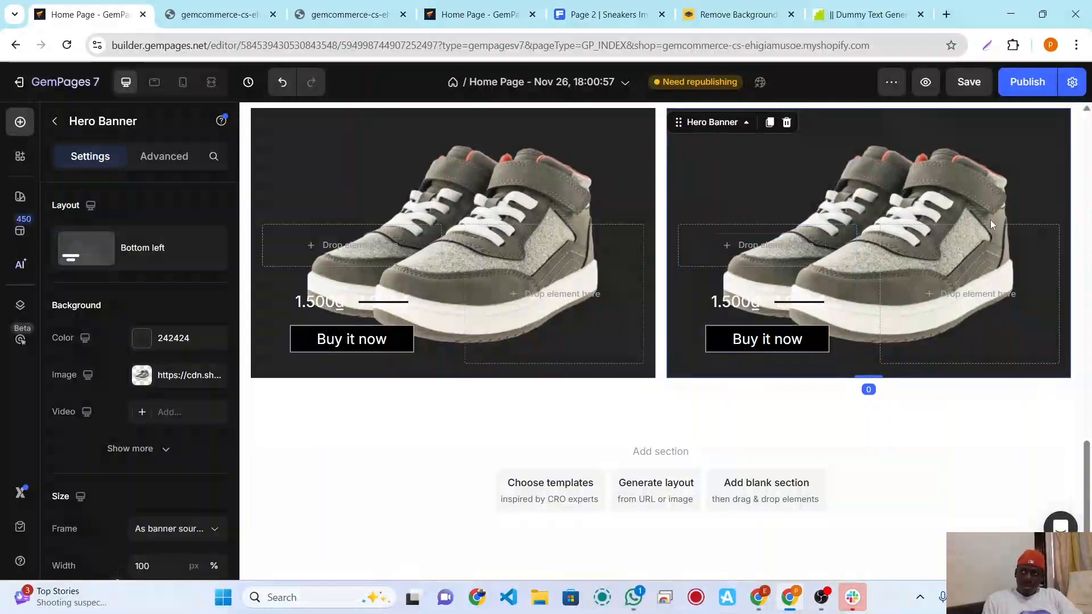
scroll(927, 436, "up", 1)
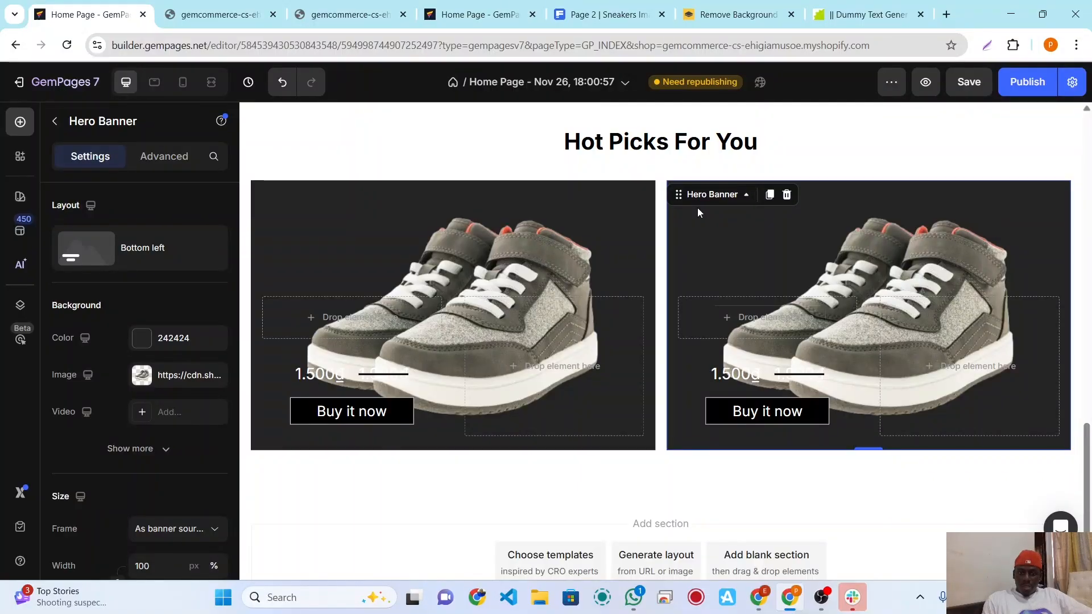
key("ctrl+s")
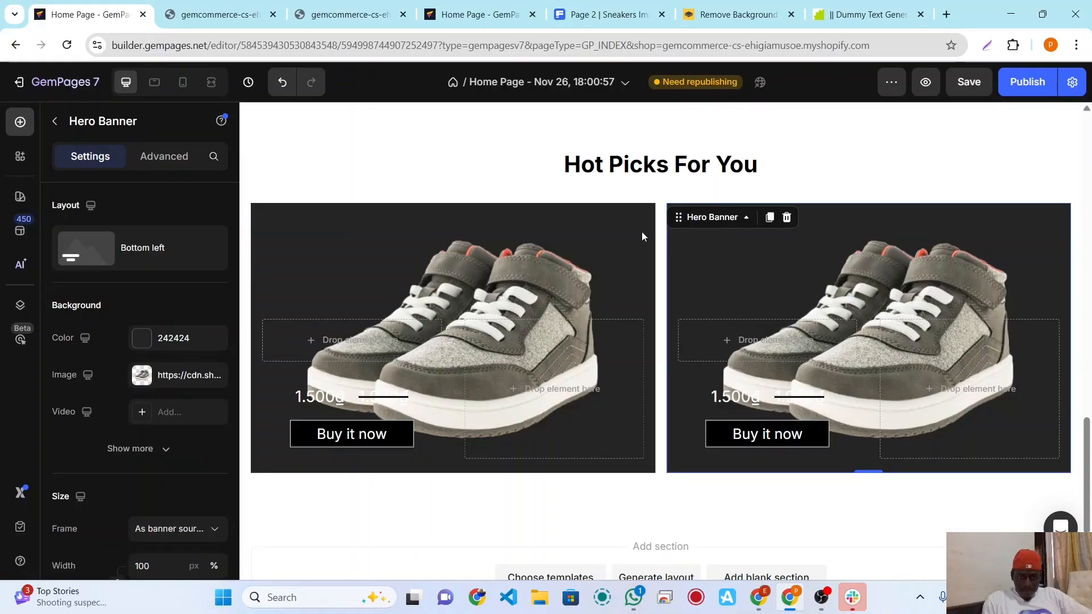
- Replace the left hero banner's background image with the green canvas sneaker photo from the gallery
left_click(479, 298)
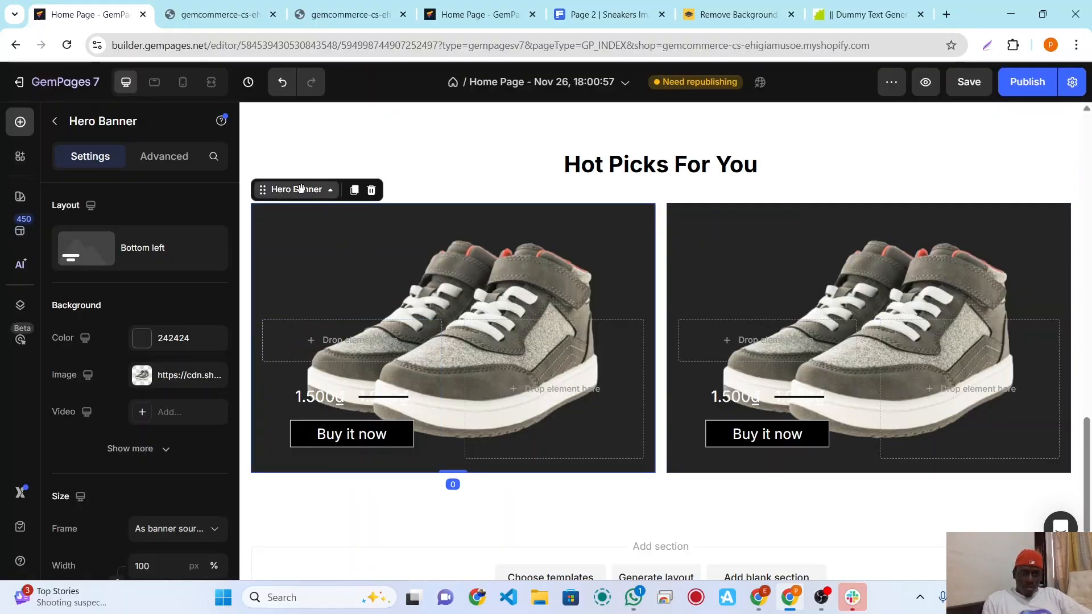
left_click(172, 384)
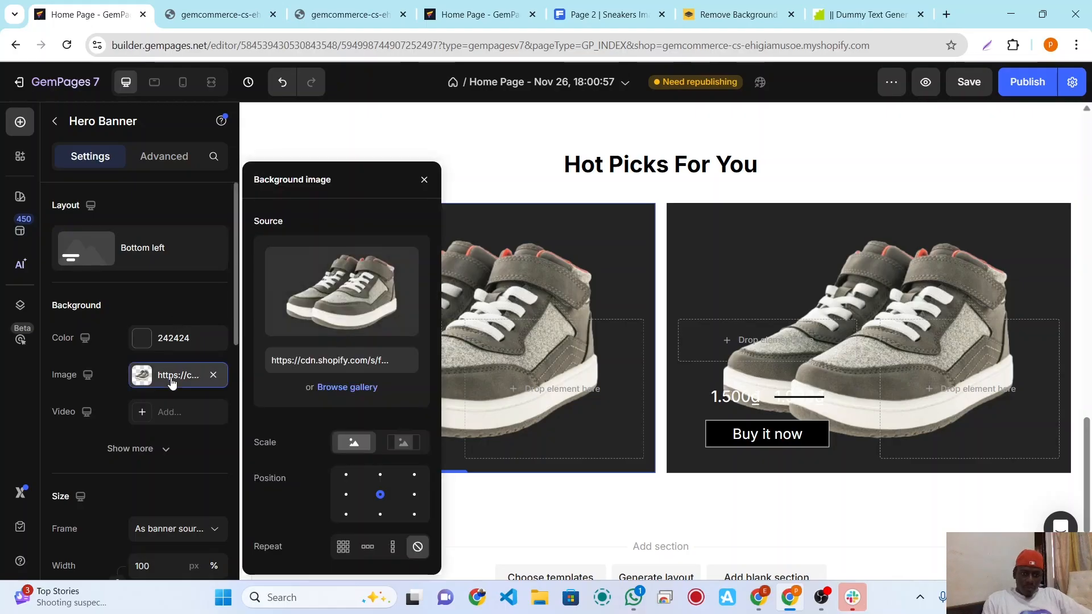
left_click(336, 389)
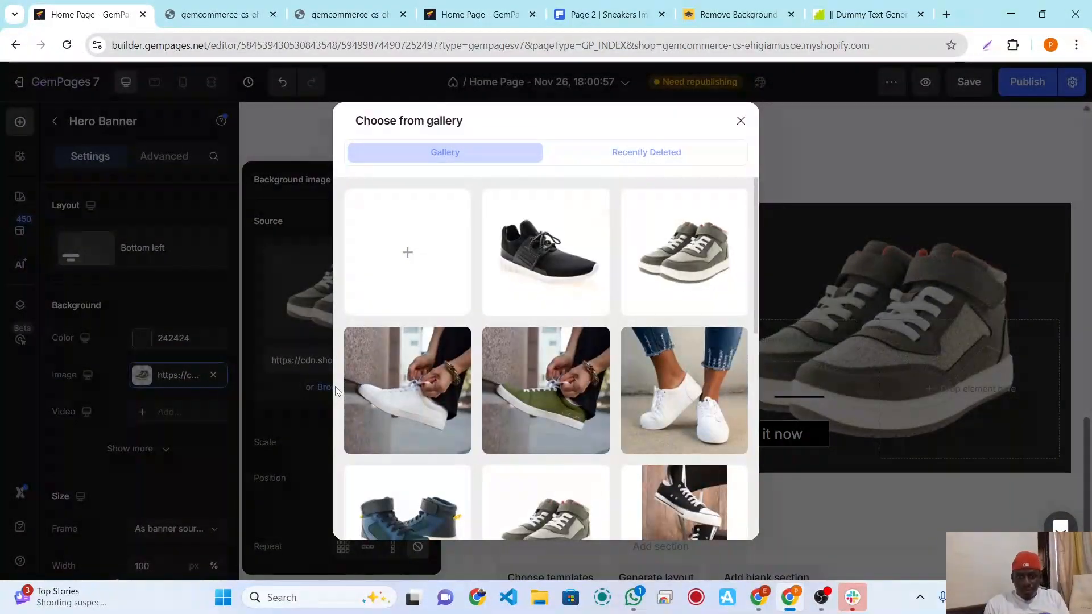
left_click(393, 388)
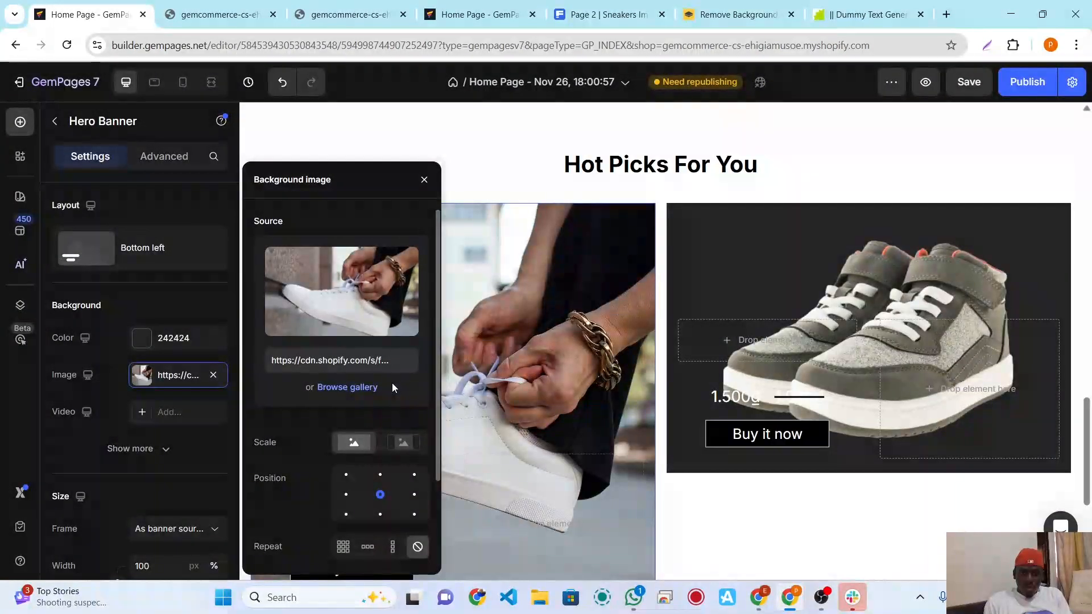
left_click(352, 387)
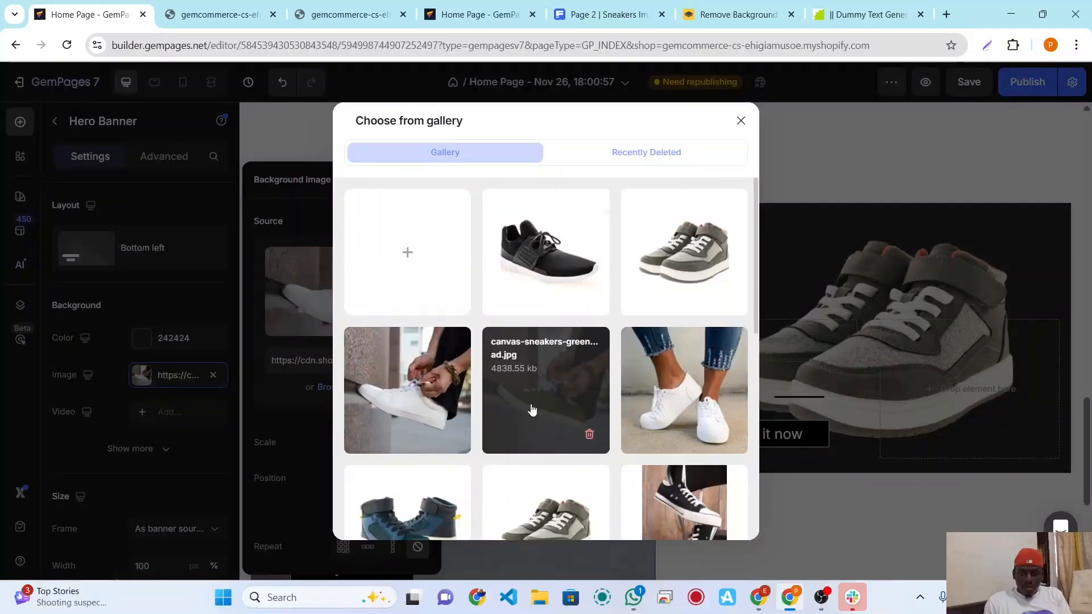
left_click(542, 408)
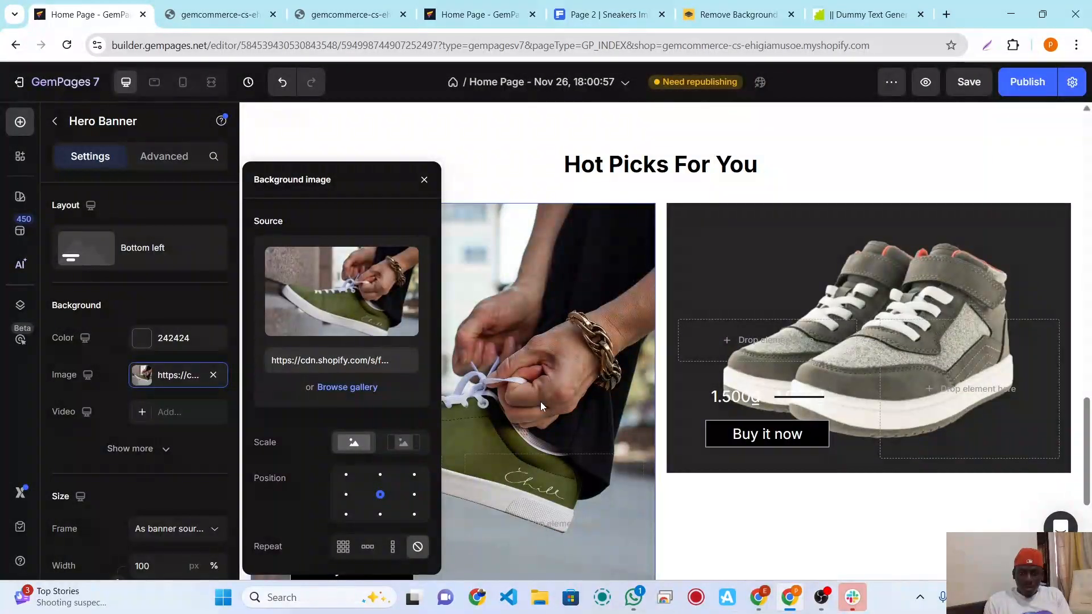
left_click(424, 180)
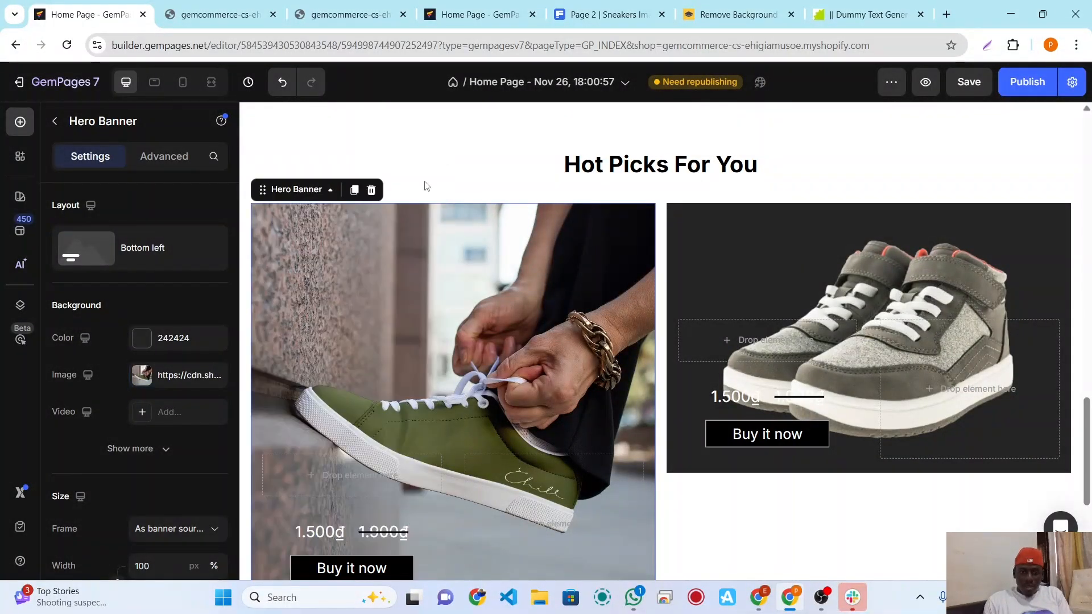
- Try a height of 400 px for the left hero banner
scroll(470, 406, "down", 1)
scroll(470, 406, "down", 1)
scroll(469, 406, "up", 1)
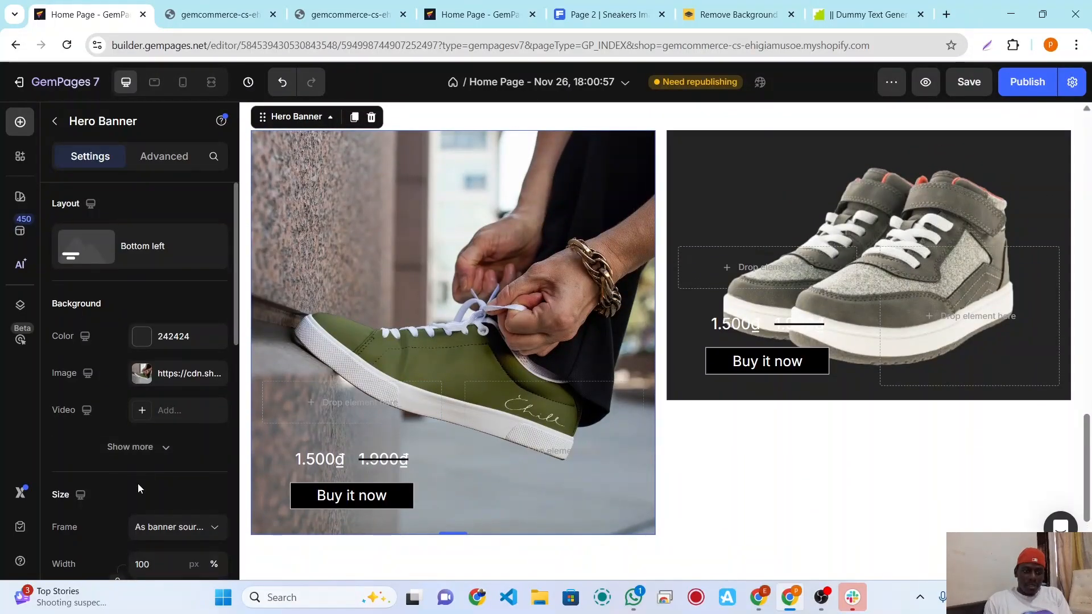
scroll(142, 489, "down", 2)
left_click(165, 501)
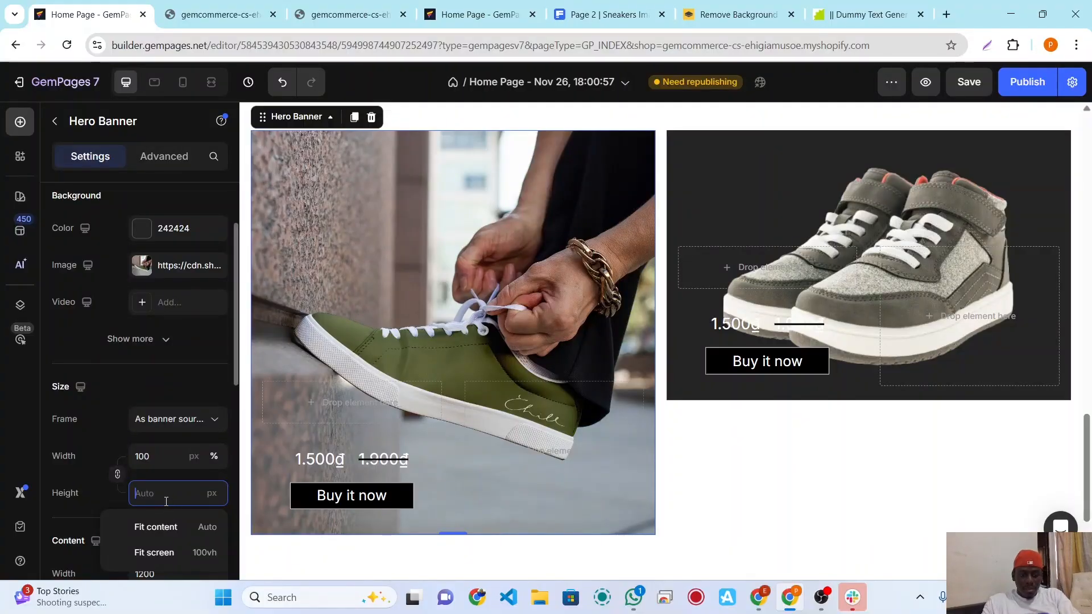
type("400")
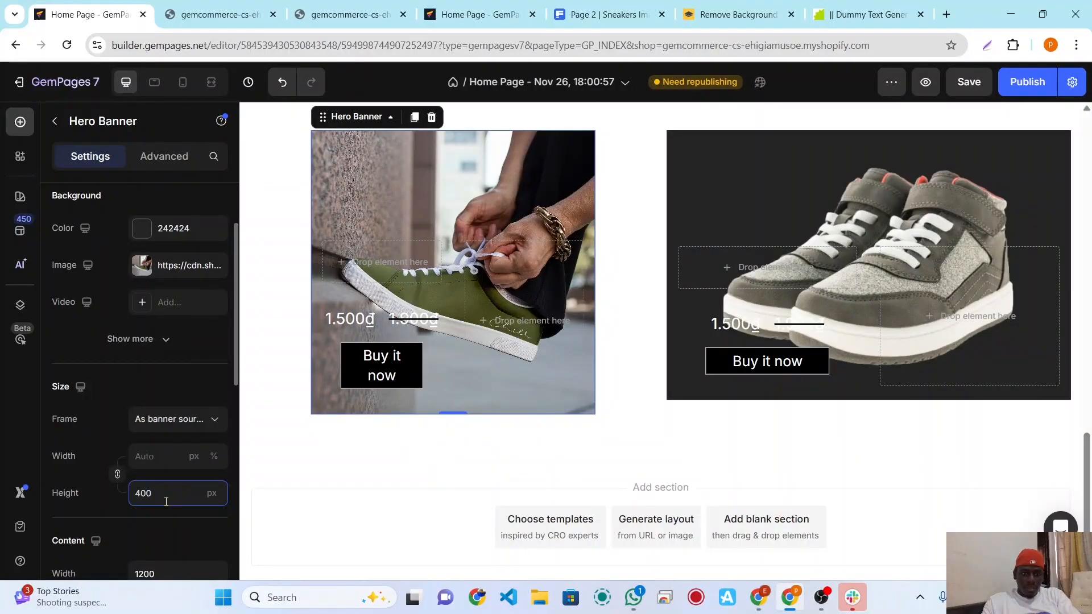
key("BackSpace")
key("BackSpace")
key("BackSpace")
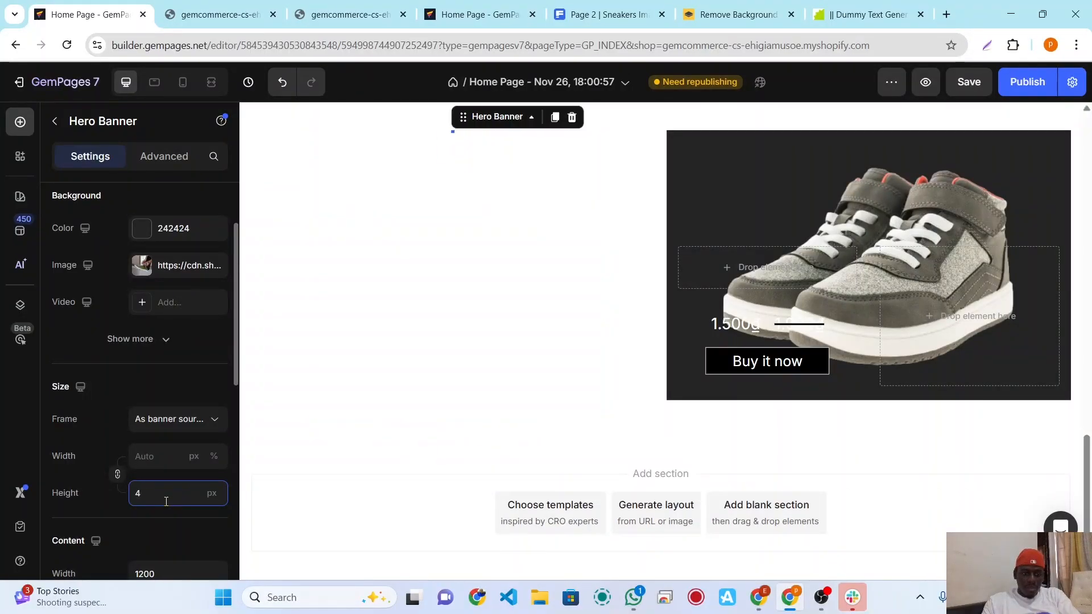
type("46")
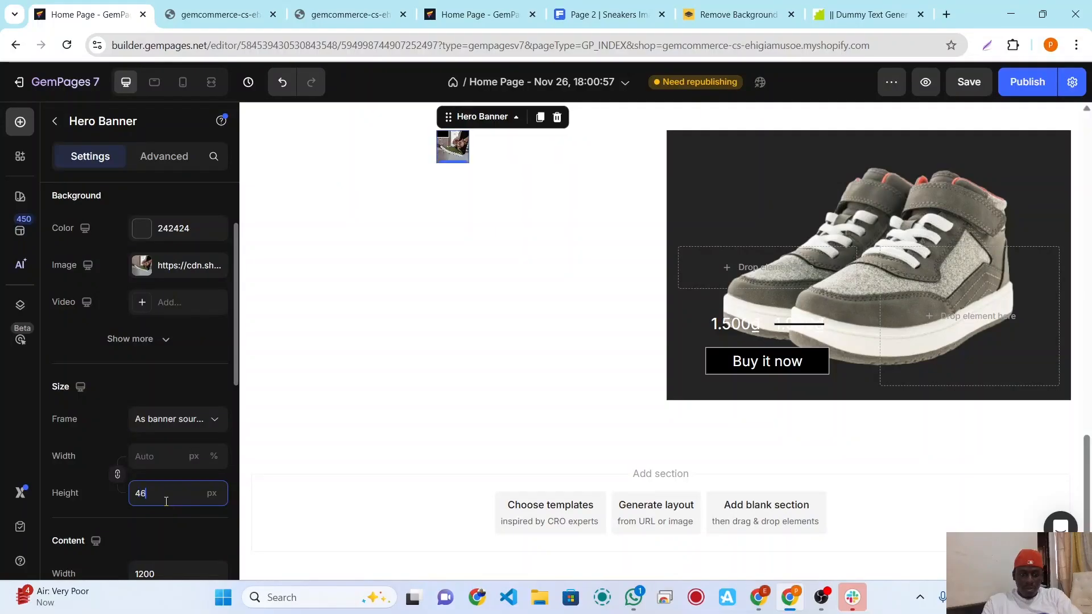
key("BackSpace")
key("BackSpace")
type("4")
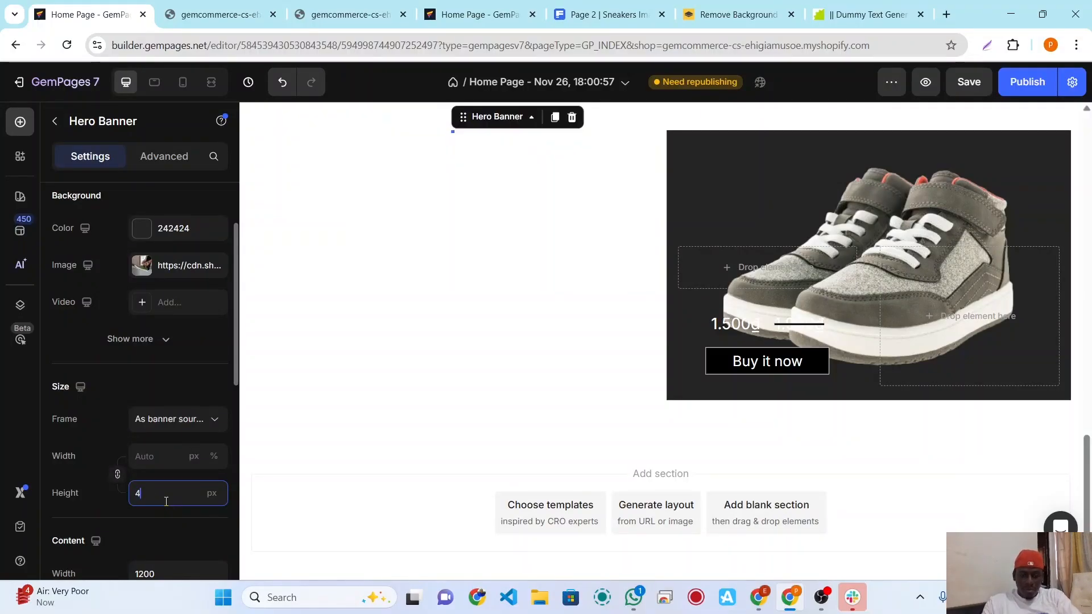
type("600")
key("BackSpace")
key("BackSpace")
key("BackSpace")
key("BackSpace")
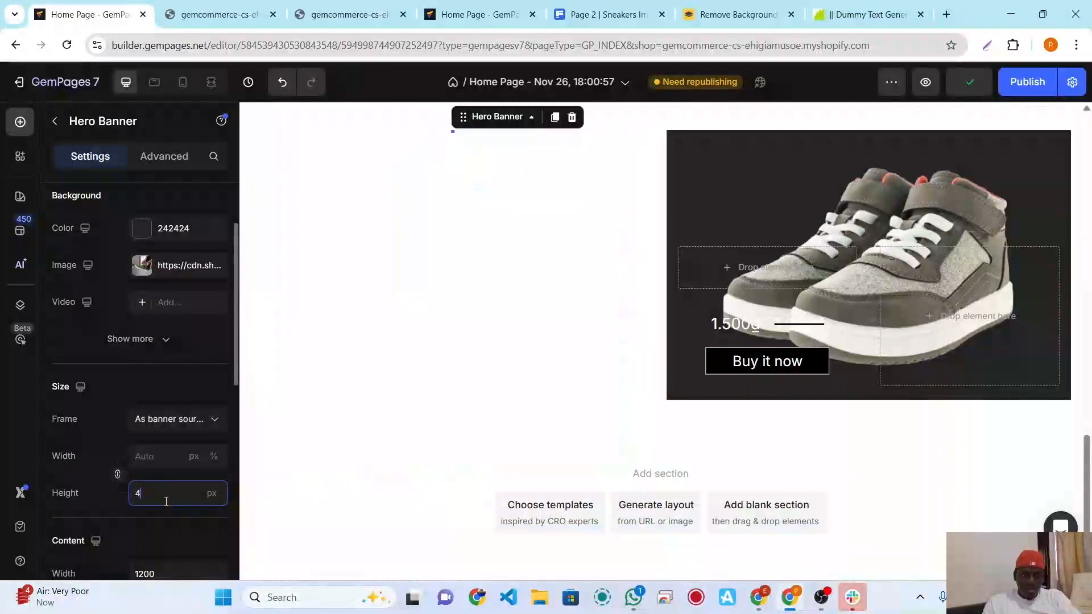
type("46")
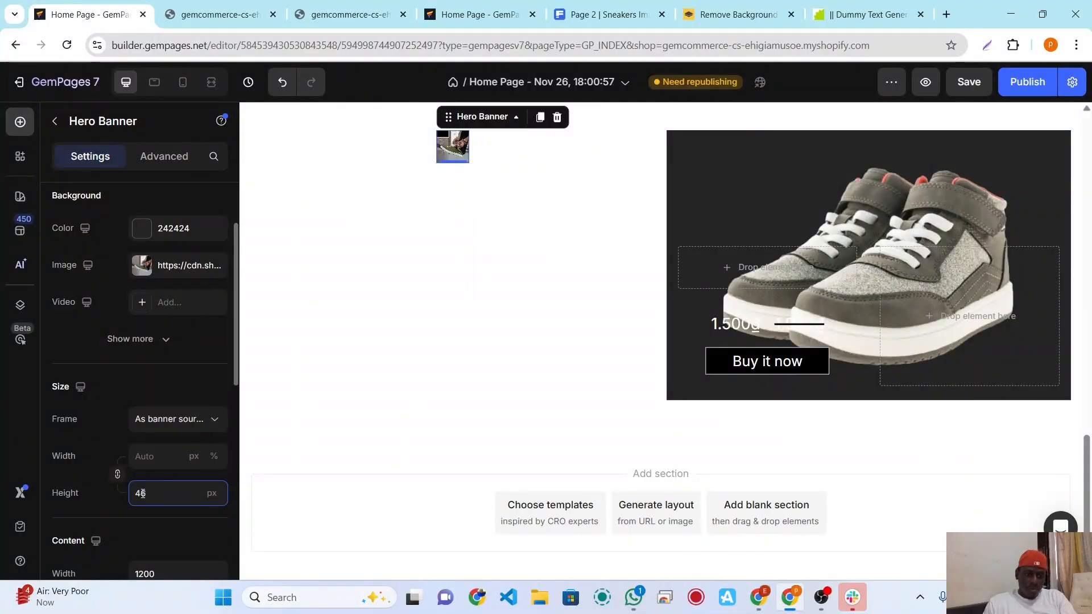
- Try a height of 600 px for the left hero banner and check how it looks beside the other banner
left_click(142, 493)
key("BackSpace")
key("BackSpace")
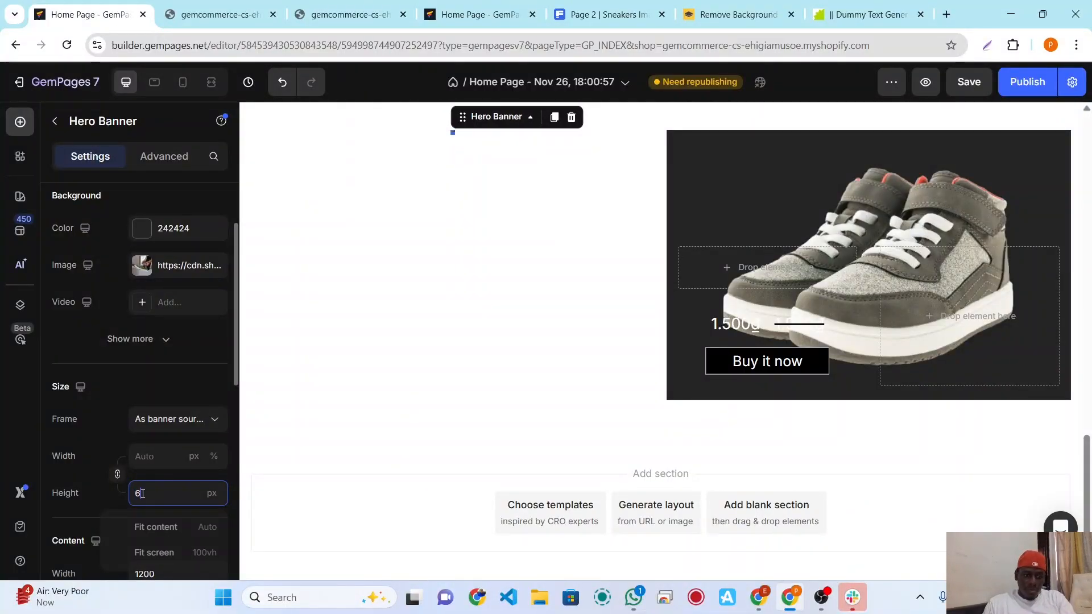
type("600")
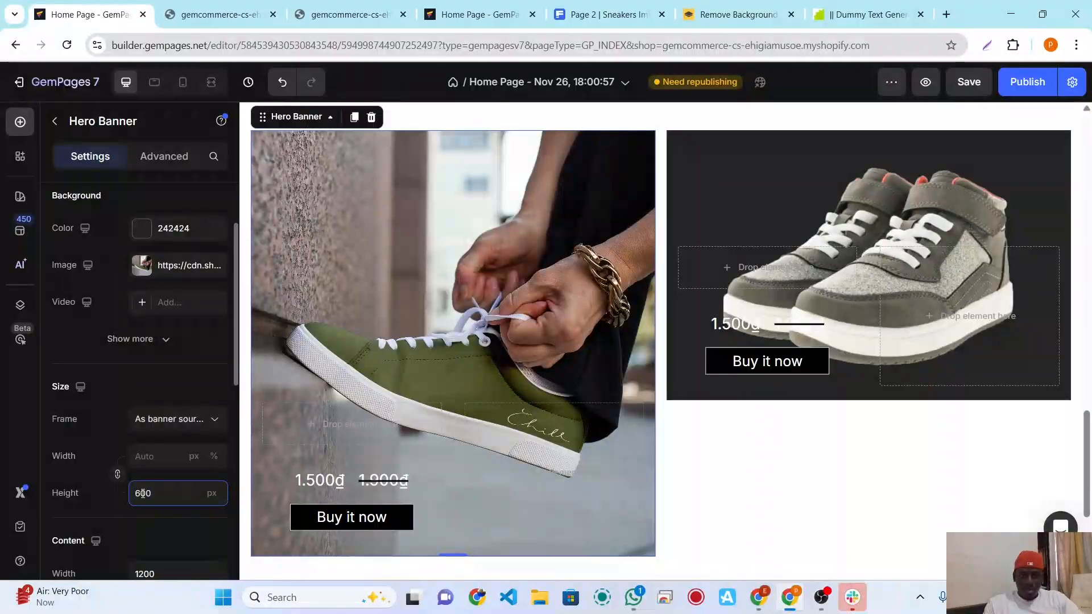
scroll(332, 423, "up", 1)
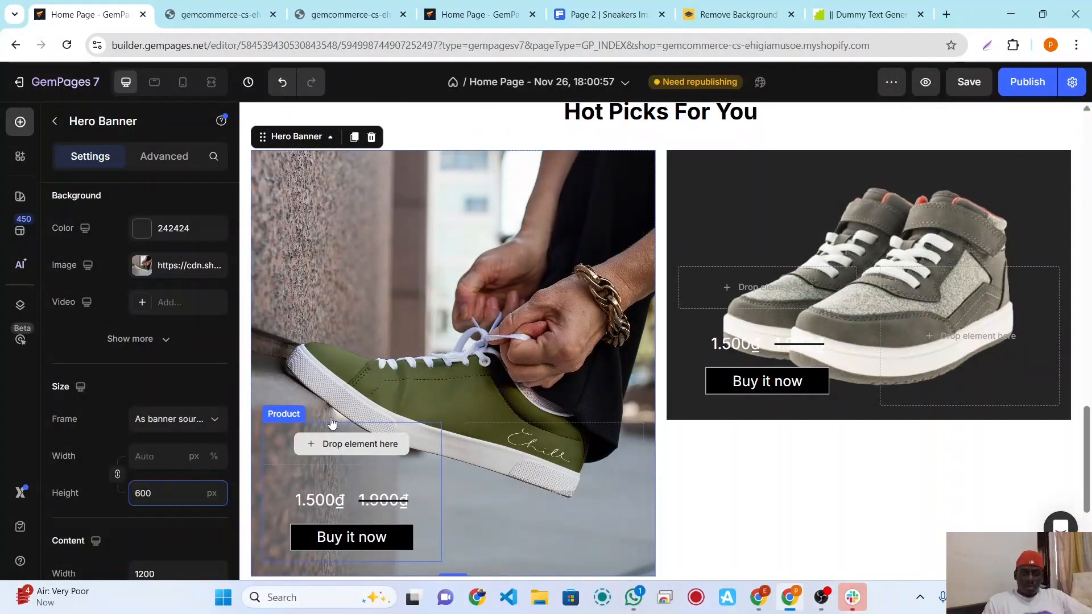
scroll(332, 423, "down", 1)
scroll(453, 356, "up", 1)
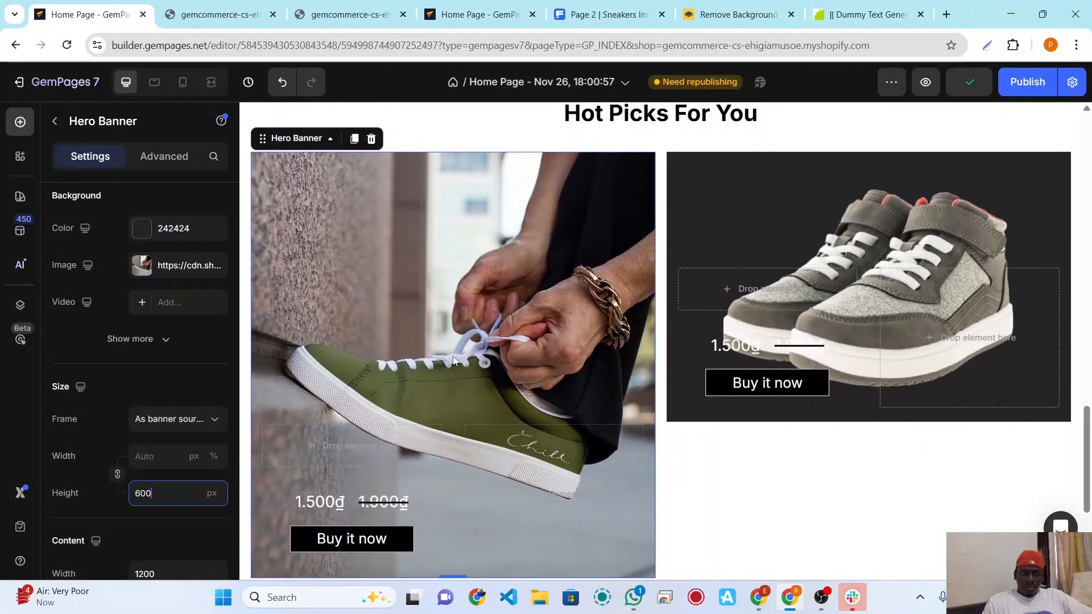
- Set the left hero banner's height to 550 px
key("BackSpace")
key("BackSpace")
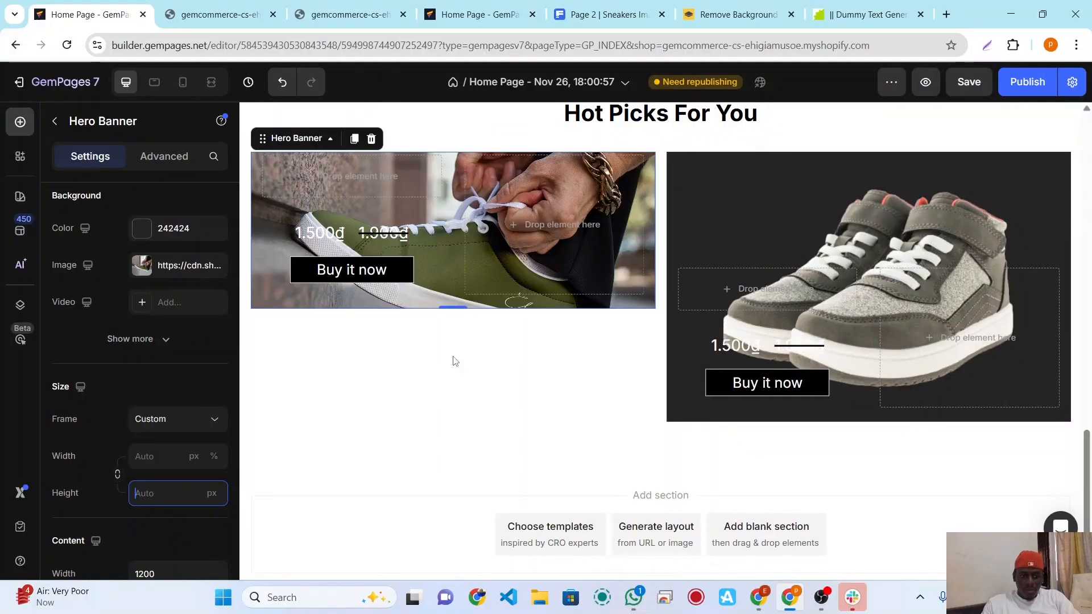
type("5")
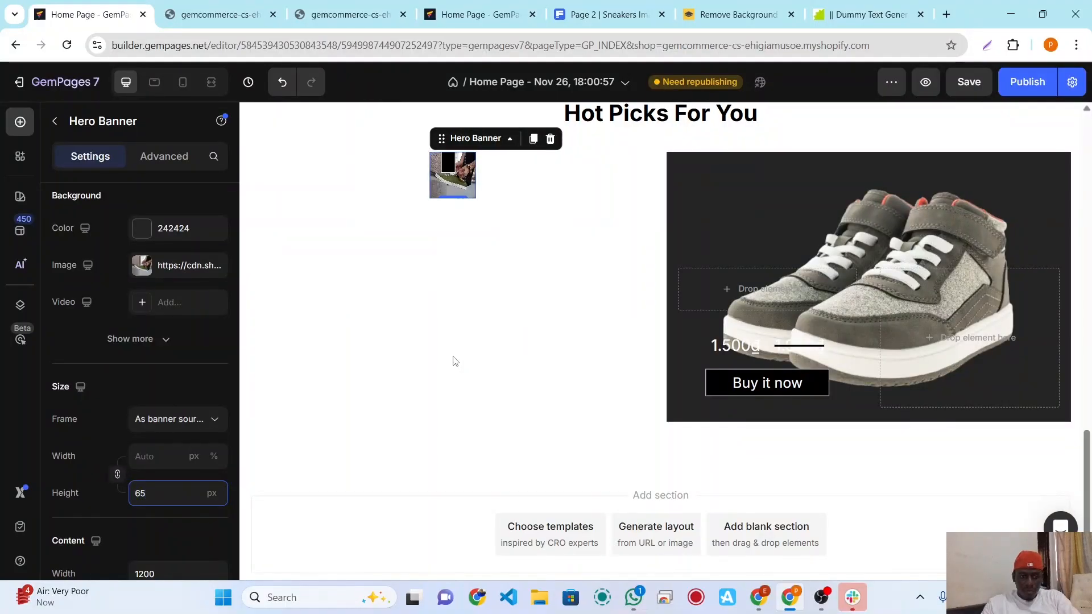
left_click(141, 494)
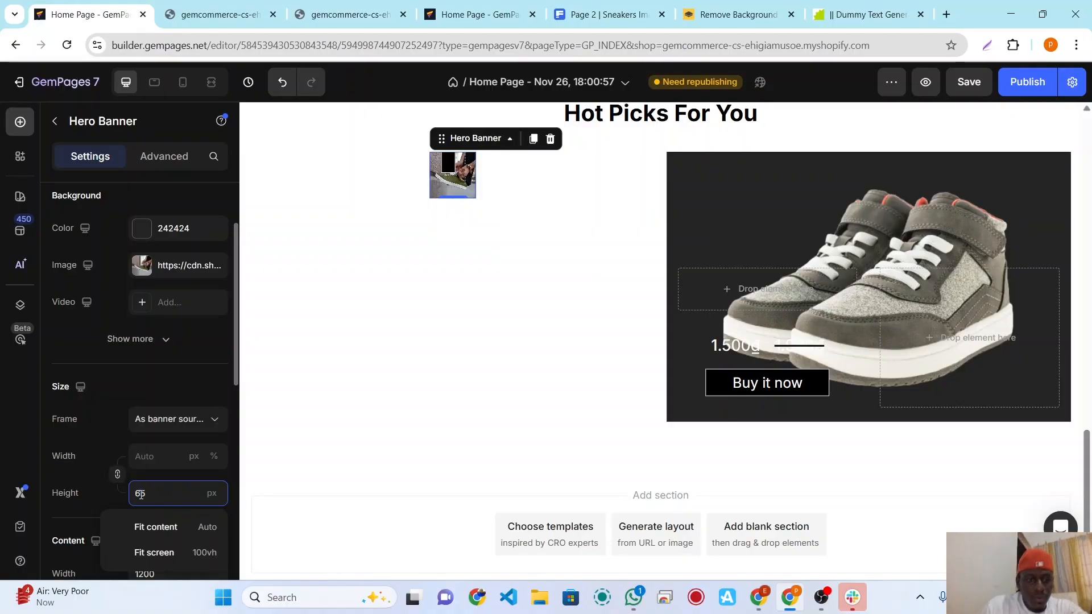
key("BackSpace")
key("BackSpace")
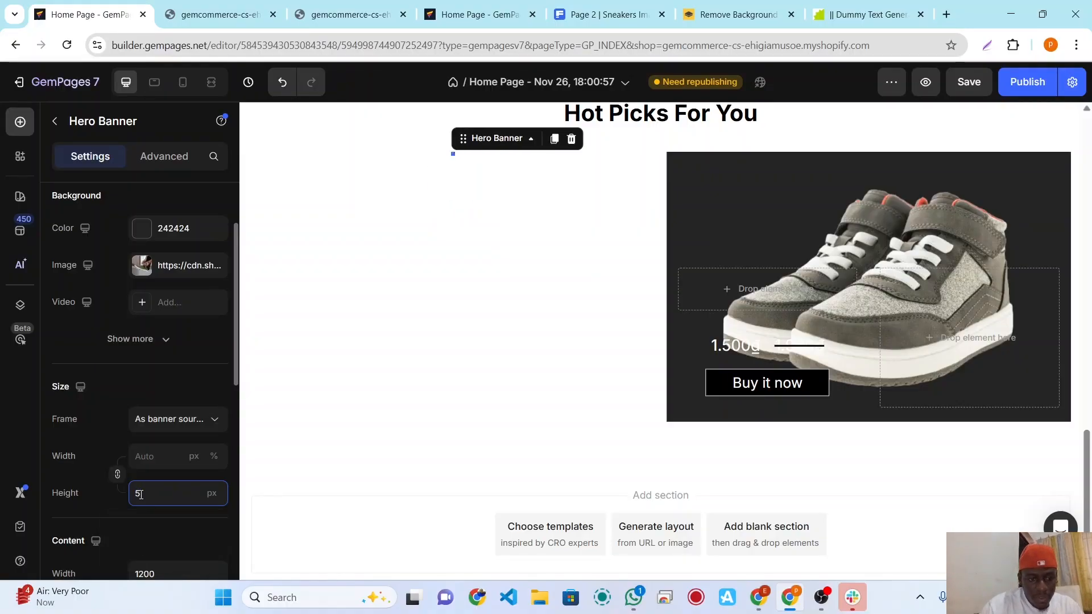
type("550")
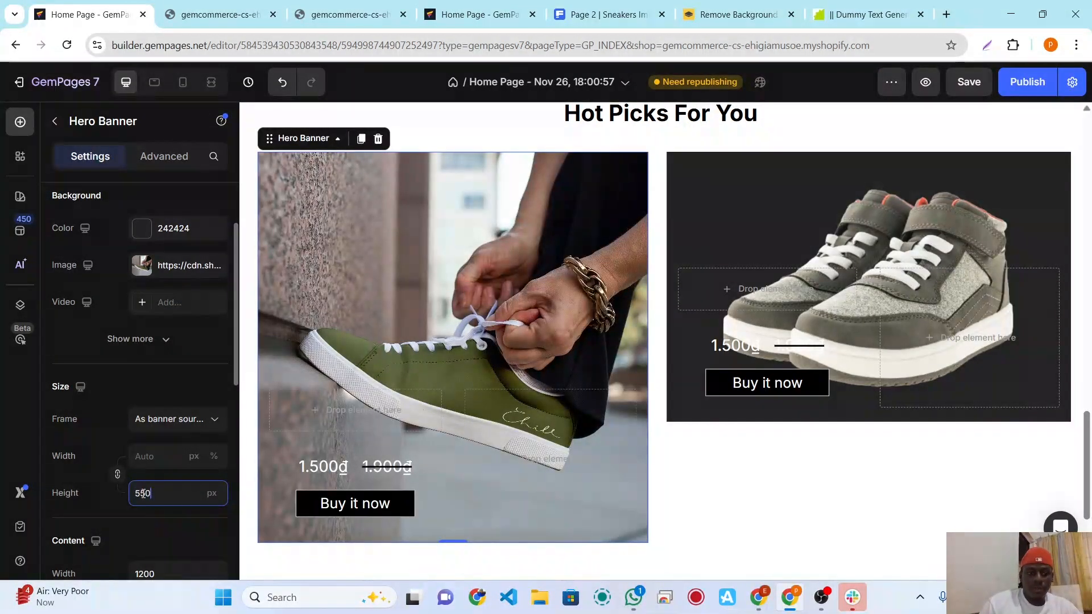
- Replace the right hero banner's background image with the gallery photo of white sneakers worn with ripped jeans
left_click(844, 411)
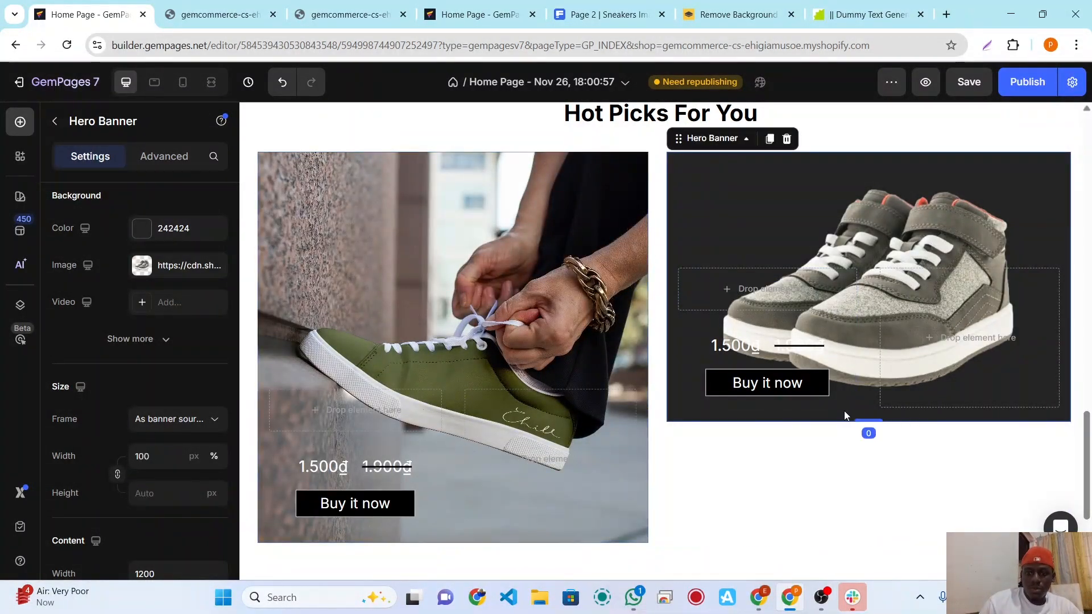
left_click(169, 276)
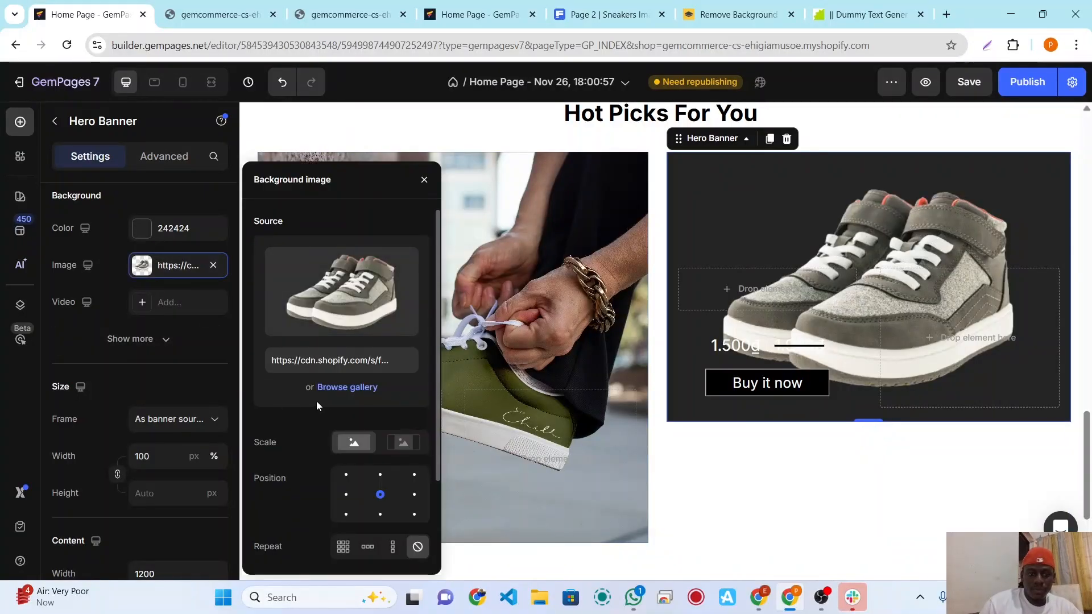
left_click(345, 389)
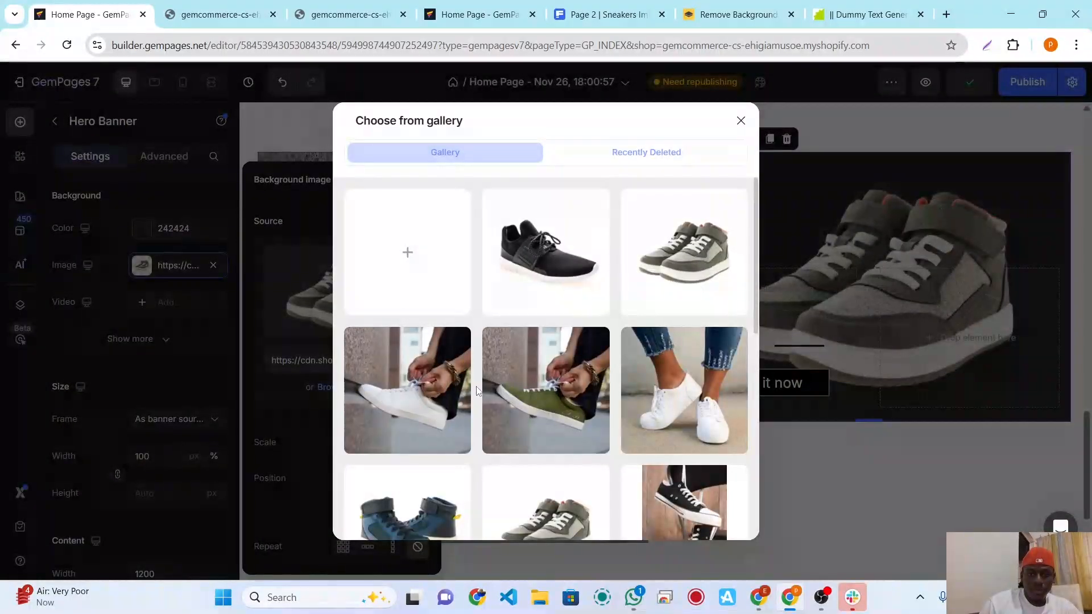
left_click(659, 395)
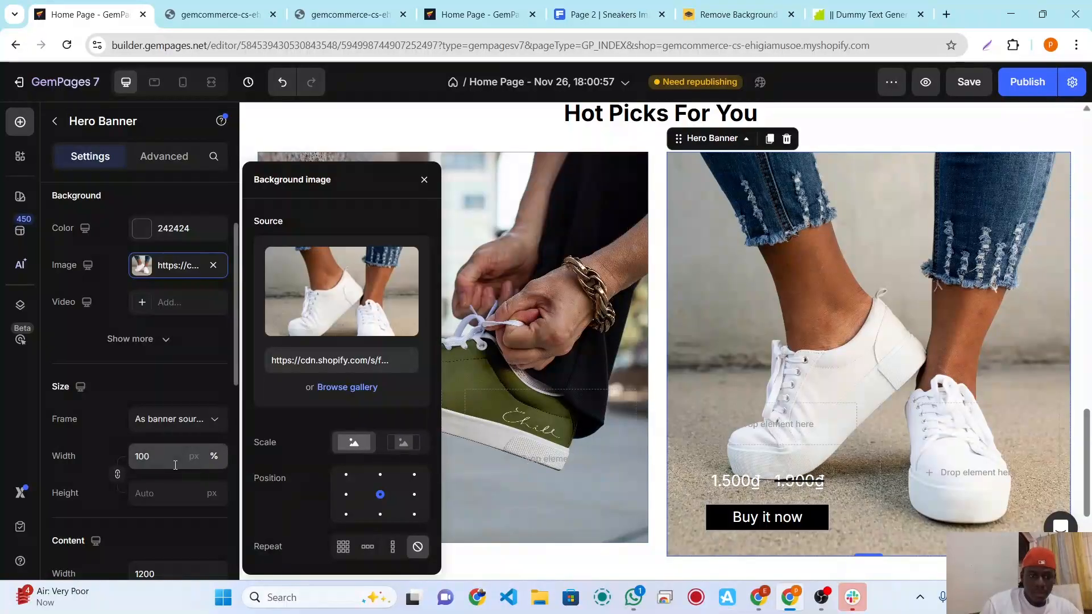
- Set the right hero banner's height to 550 px
left_click(165, 488)
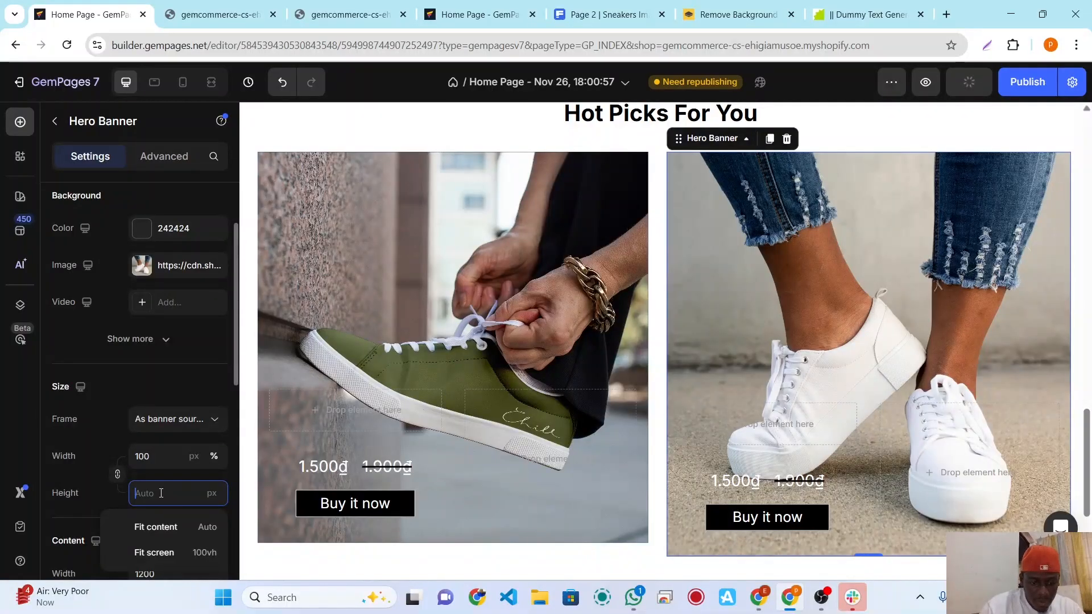
type("55")
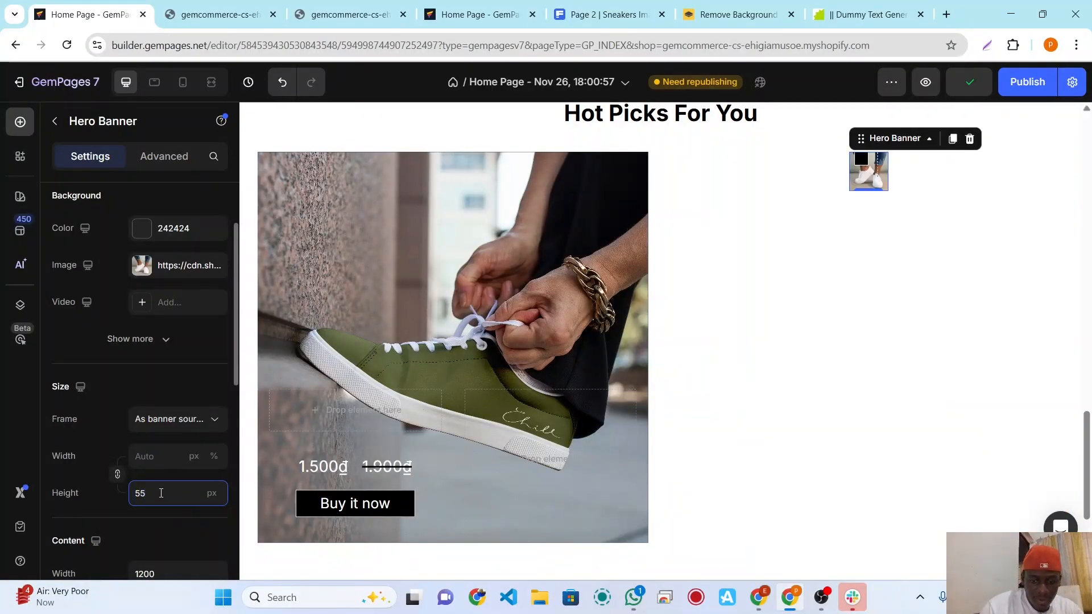
type("0")
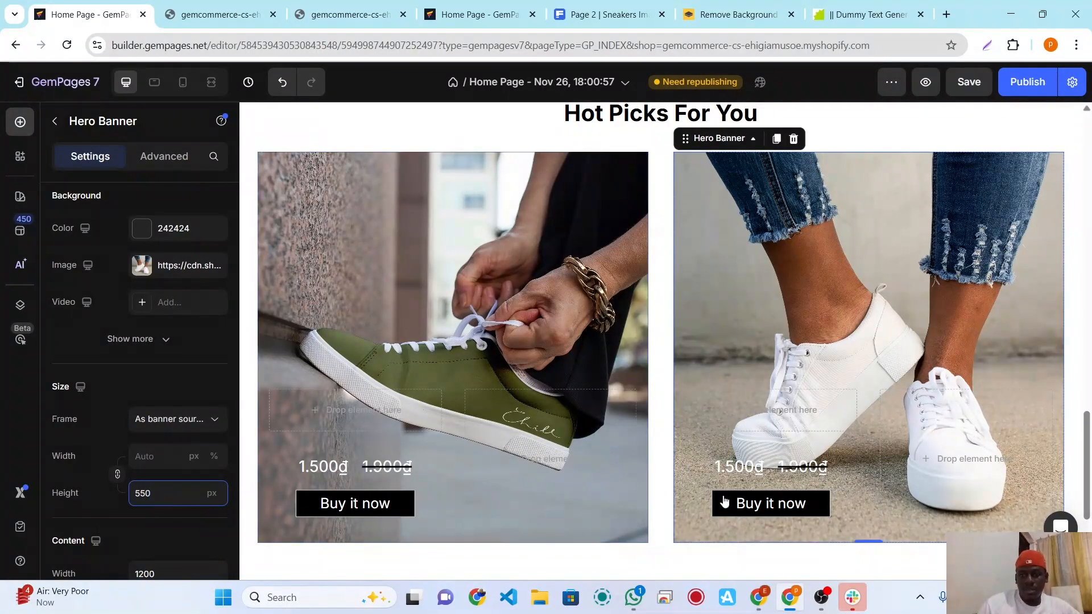
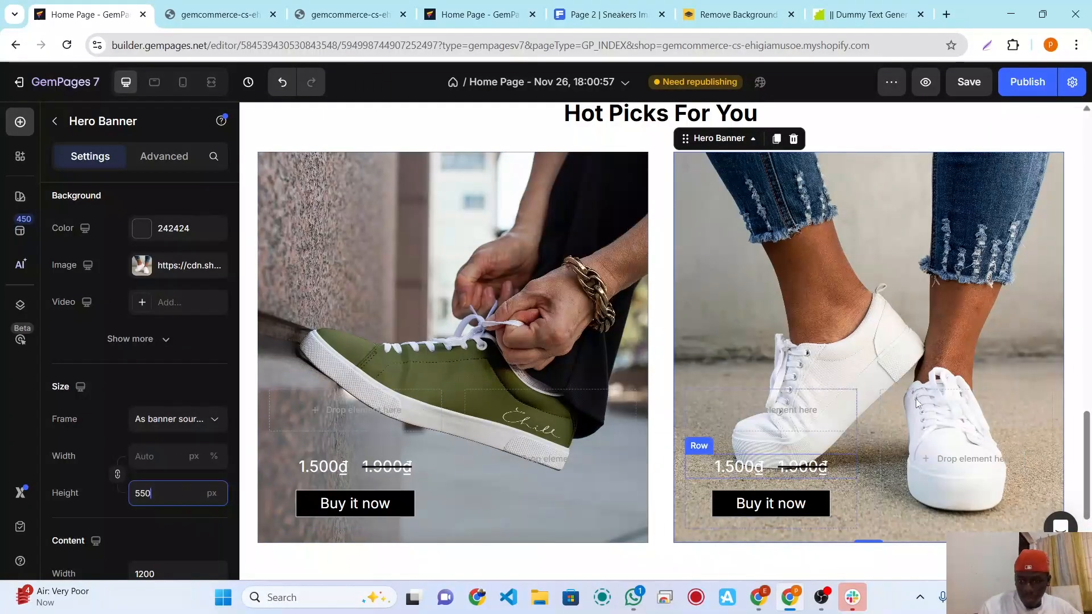
- Save the page with the finished "Hot Picks For You" section
scroll(980, 351, "up", 1)
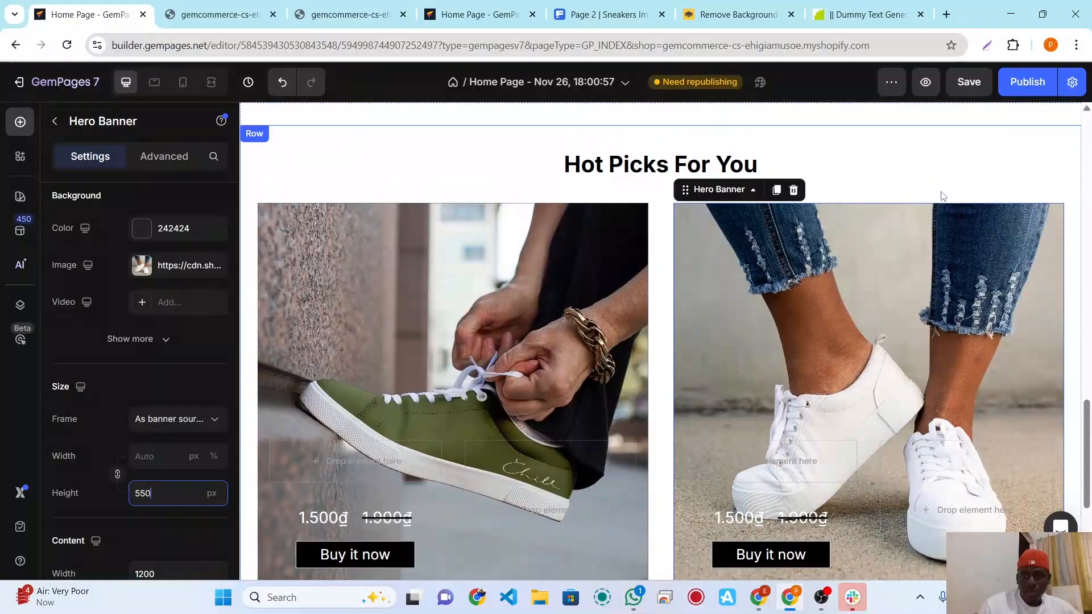
key("ctrl+s")
left_click(933, 187)
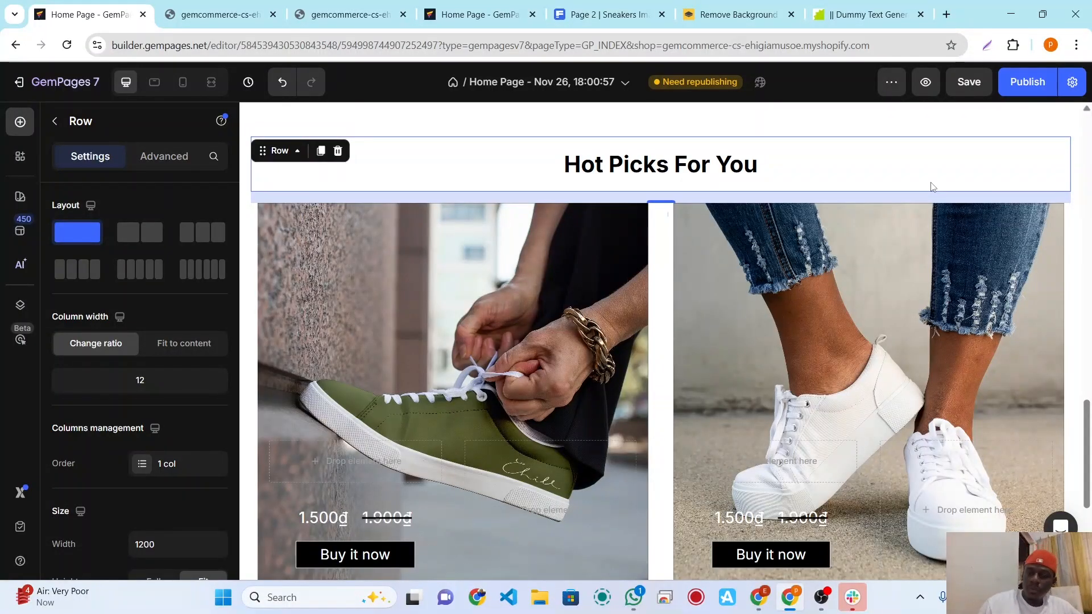
scroll(1024, 261, "down", 3)
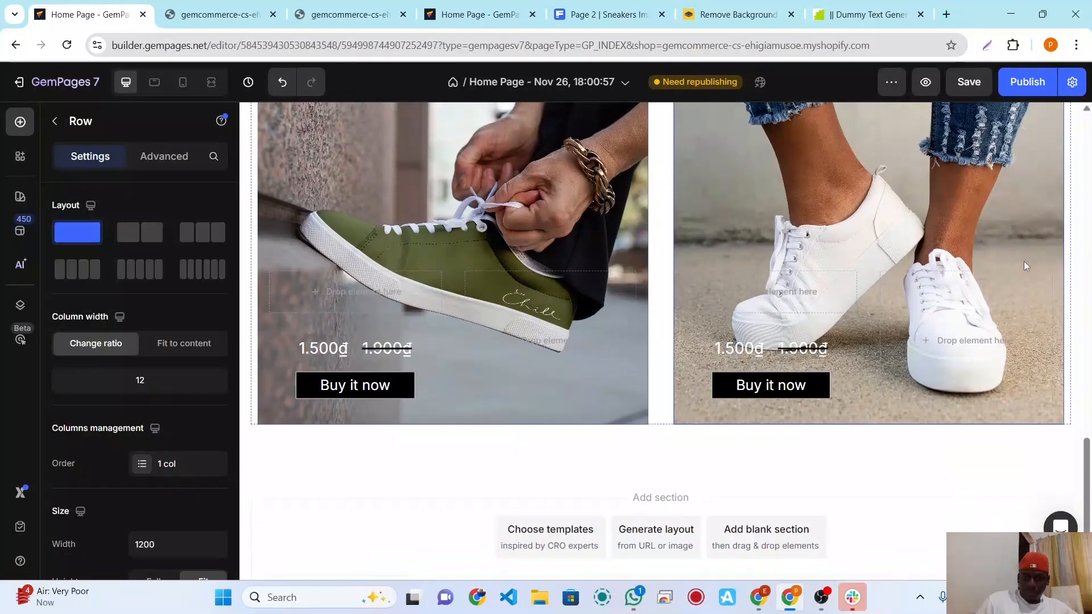
key("ctrl+s")
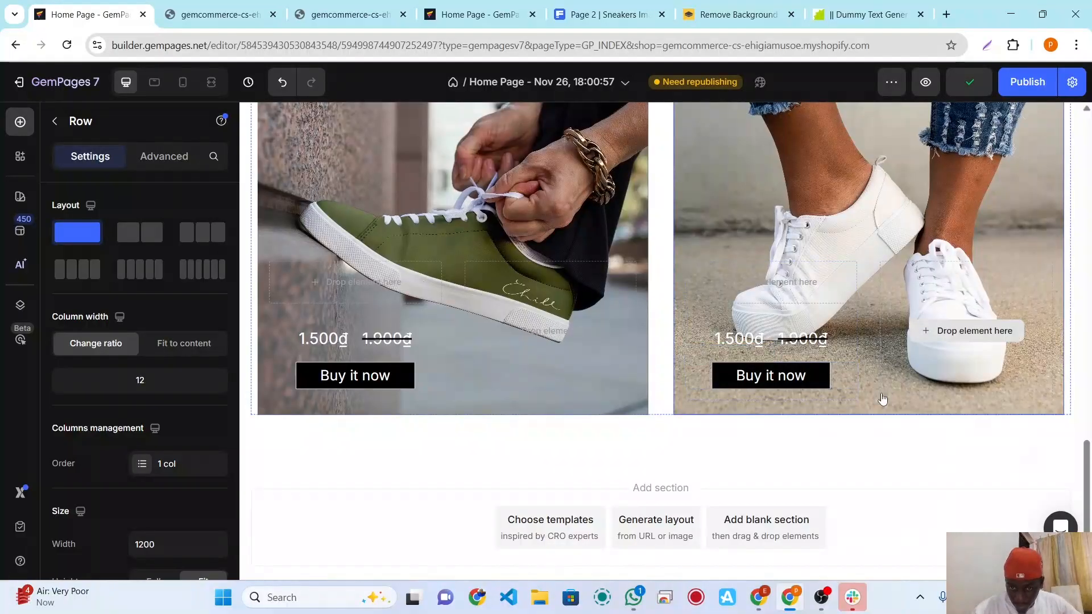
- Add a one-column row below the hero banners and nest a two-column row inside it
scroll(883, 398, "down", 2)
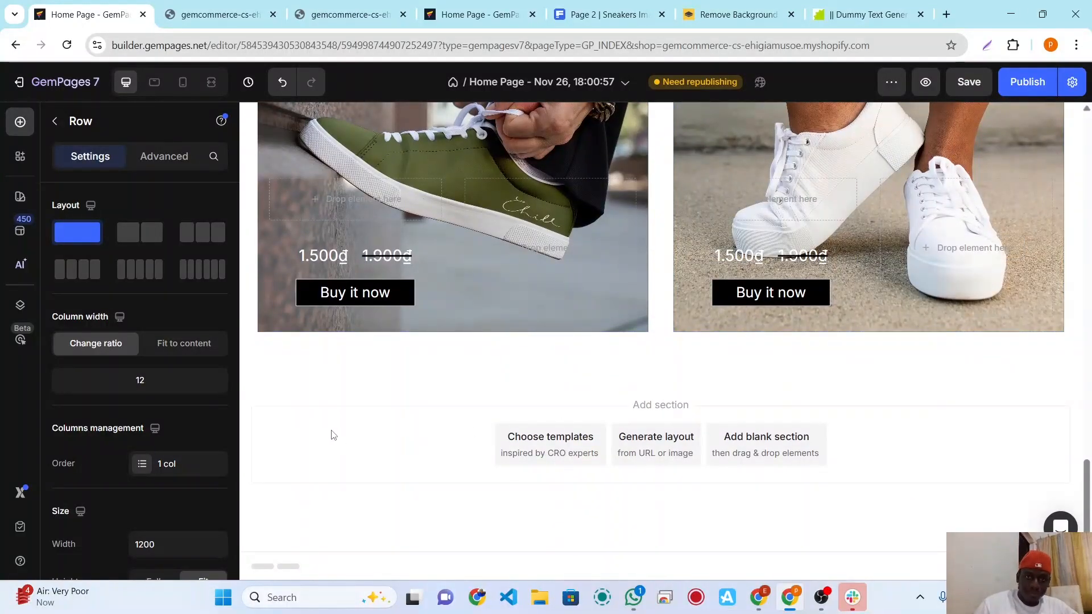
left_click(19, 126)
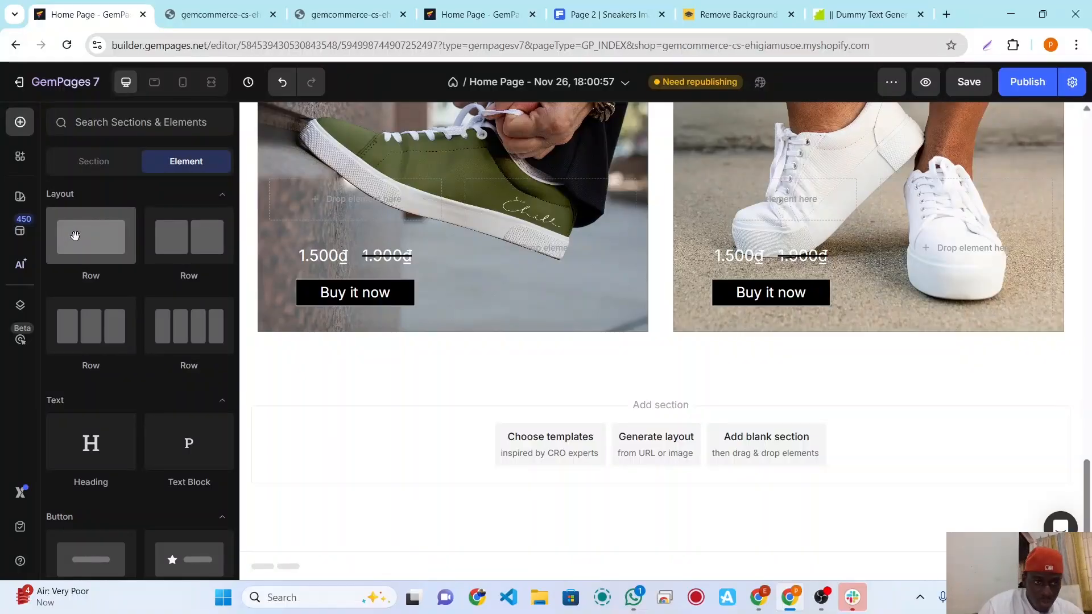
left_click_drag(76, 237, 490, 401)
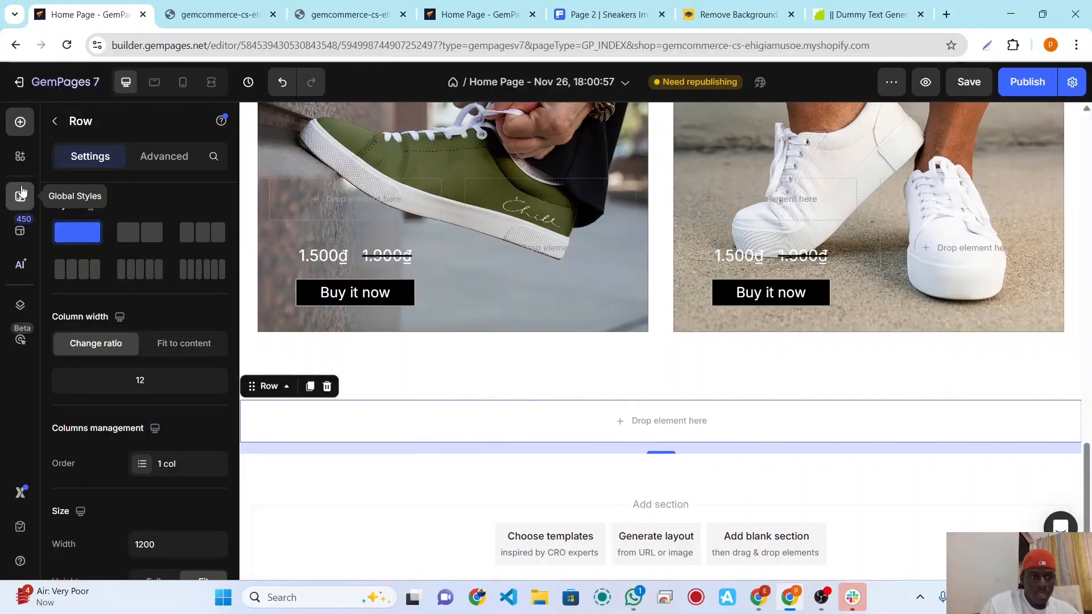
left_click(19, 124)
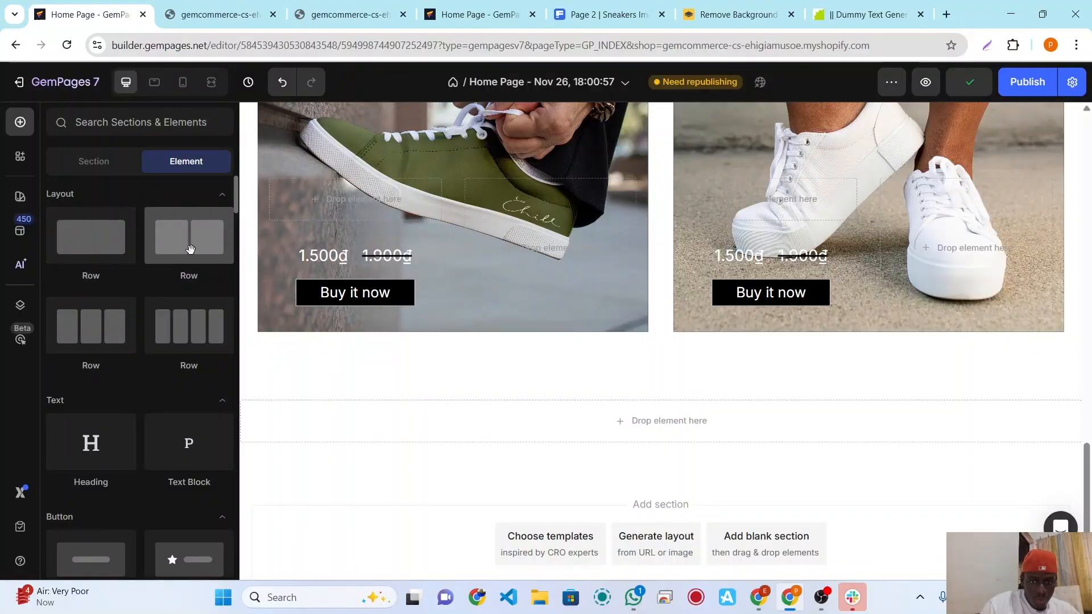
left_click_drag(190, 249, 426, 425)
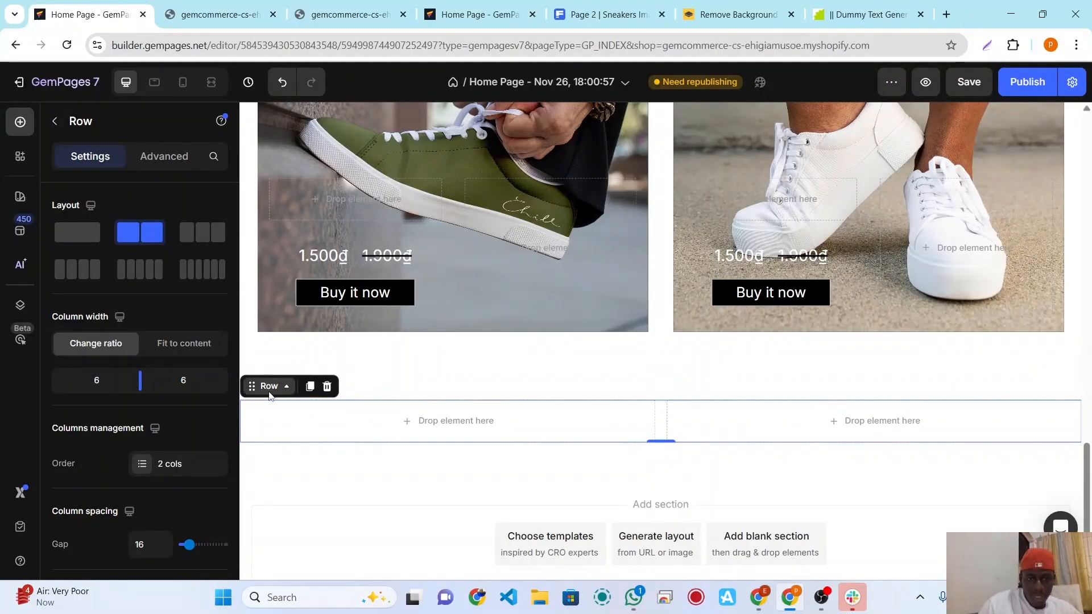
- Select the new outer one-column row through the layer tree and add padding of 16 on all sides
right_click(270, 395)
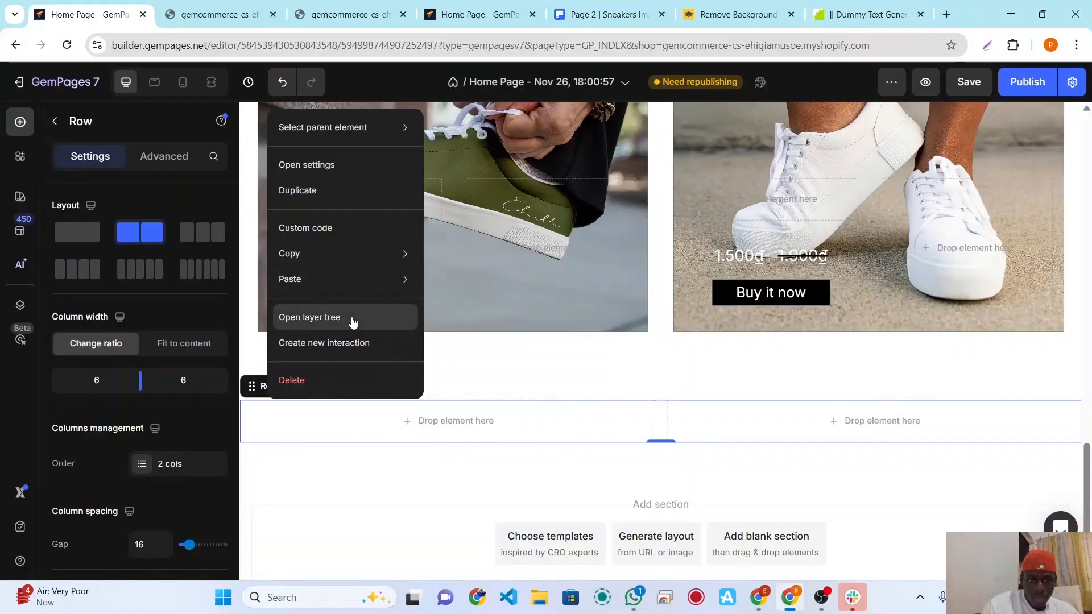
left_click(378, 319)
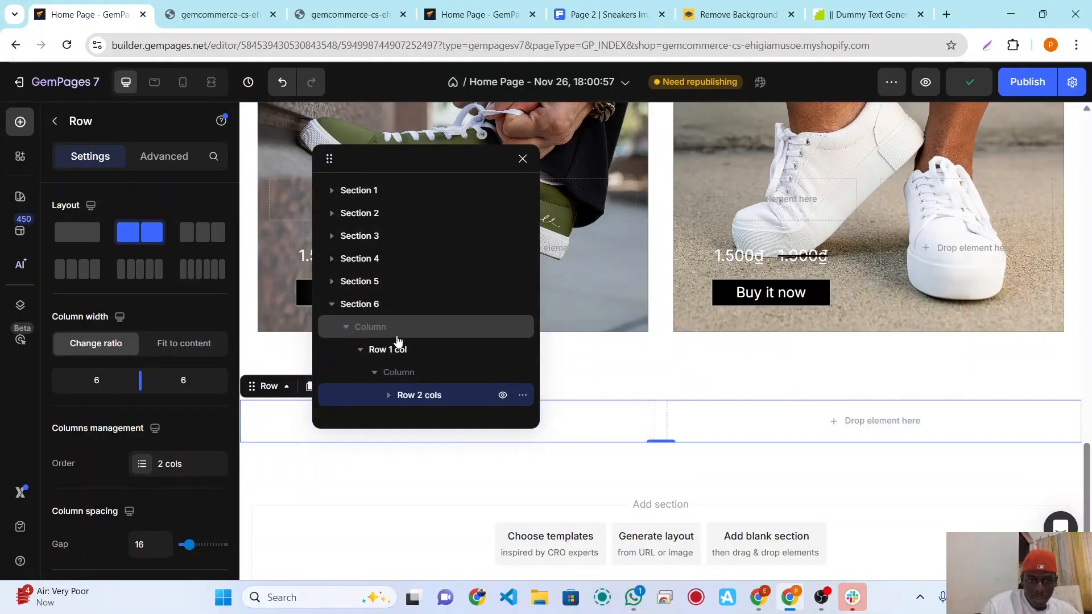
left_click(403, 349)
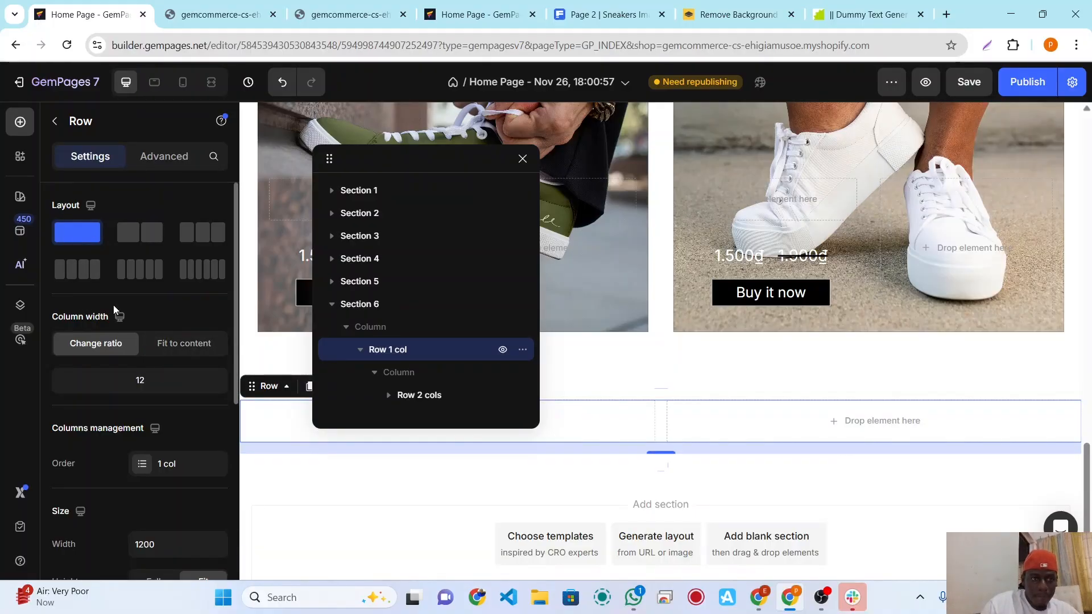
scroll(116, 370, "down", 4)
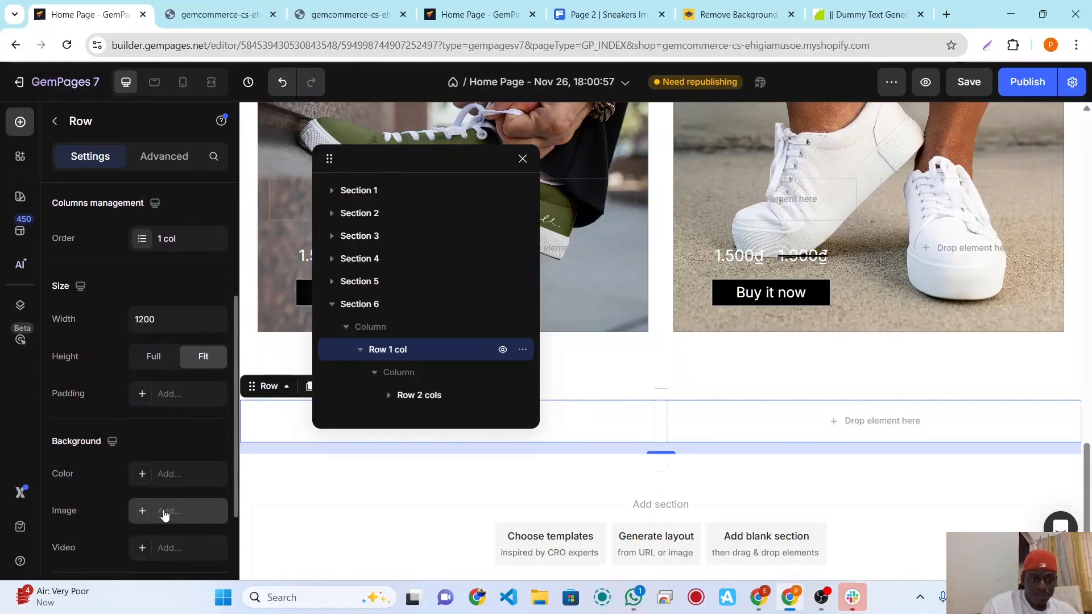
scroll(165, 515, "down", 2)
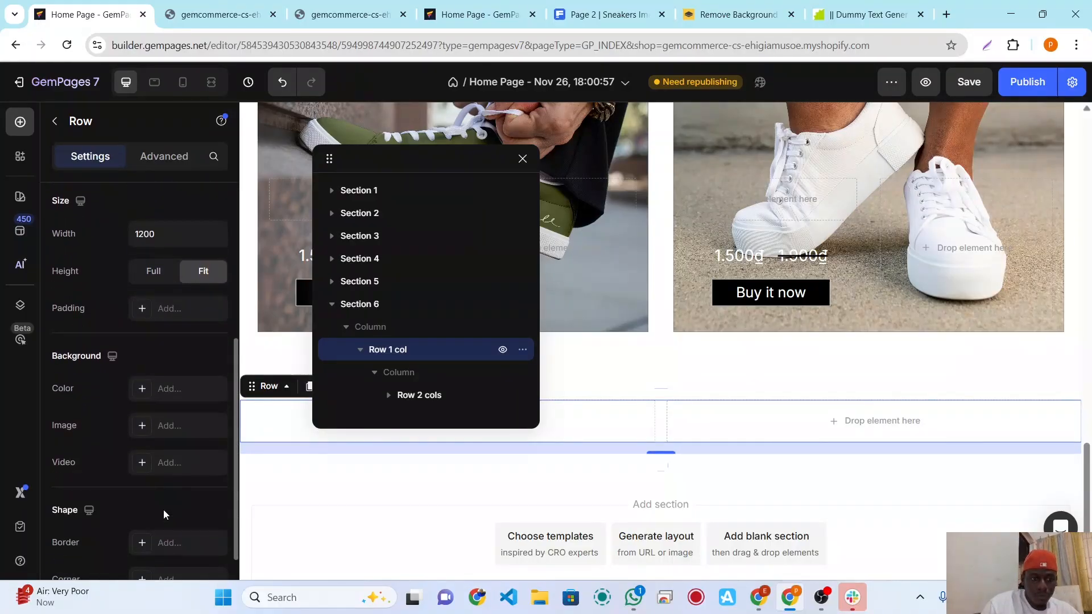
left_click(178, 314)
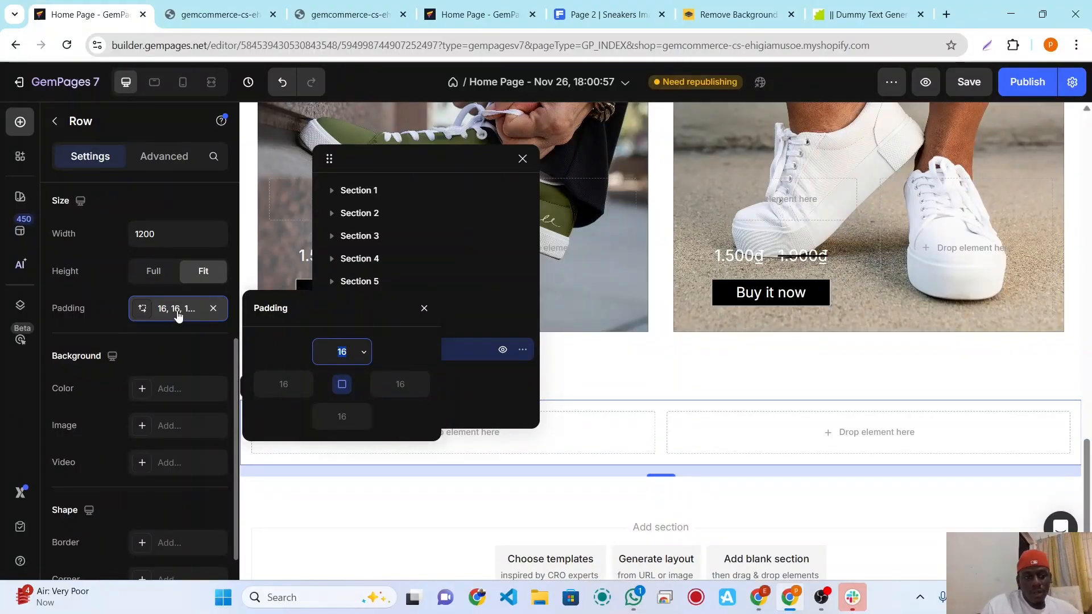
left_click(178, 314)
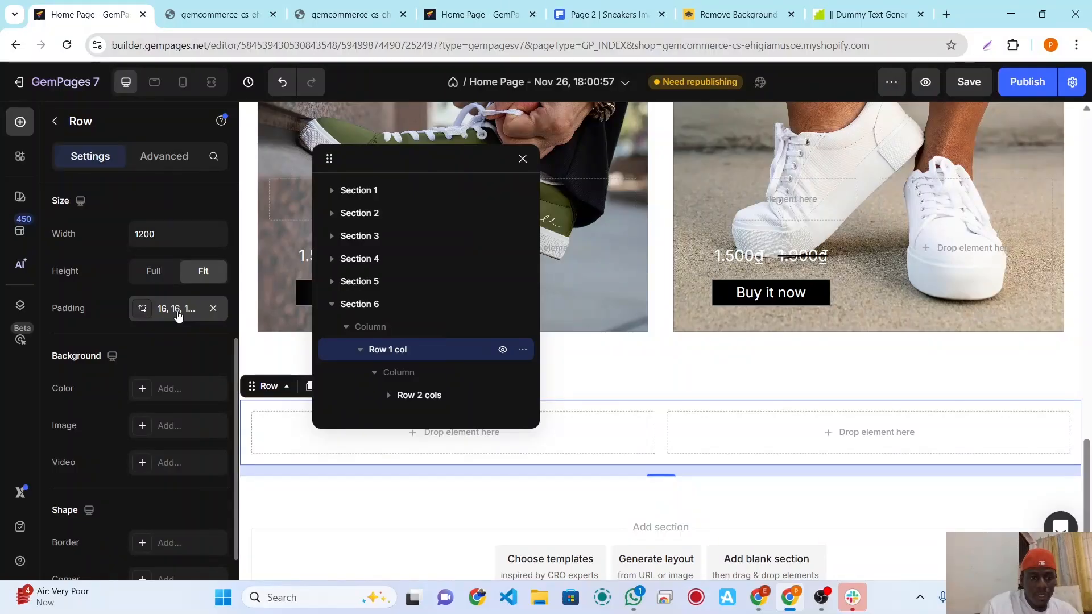
- Unlink the outer row's padding sides, set the left and right padding to 15, and close the layer tree
left_click(178, 314)
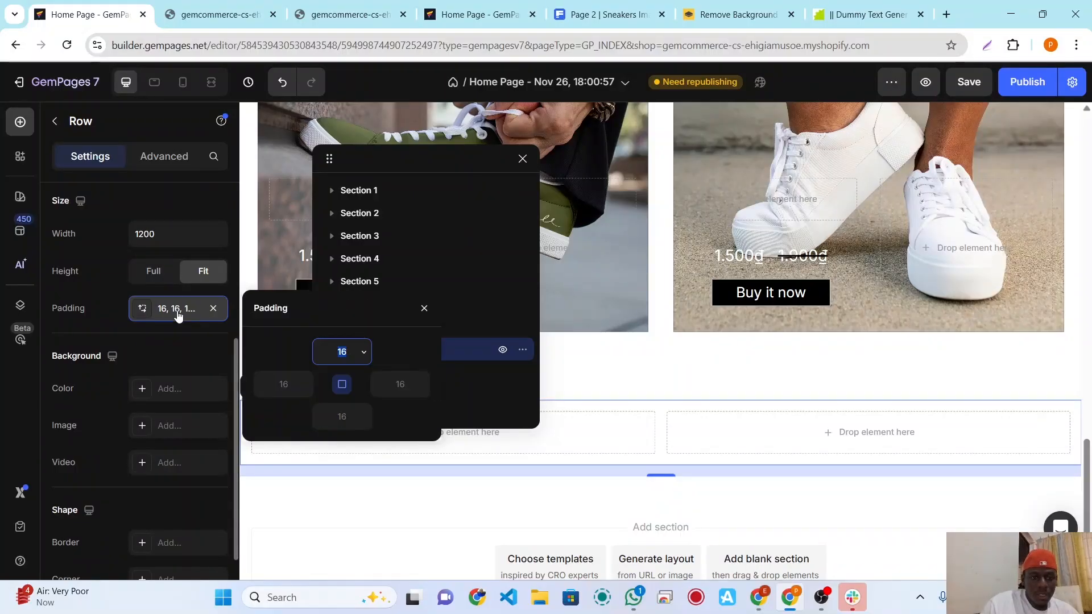
left_click(343, 387)
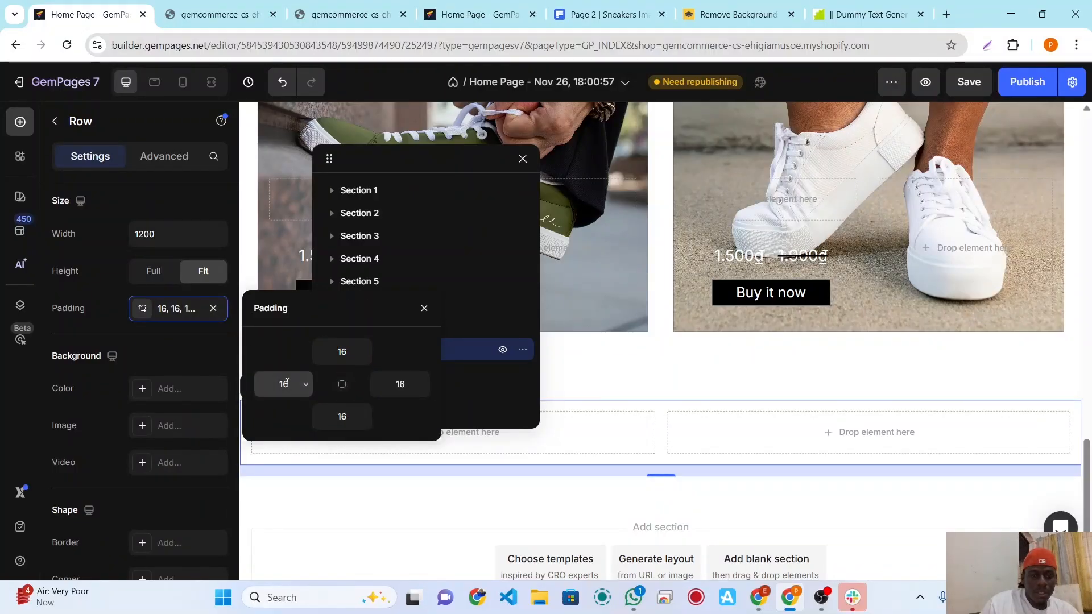
left_click(287, 383)
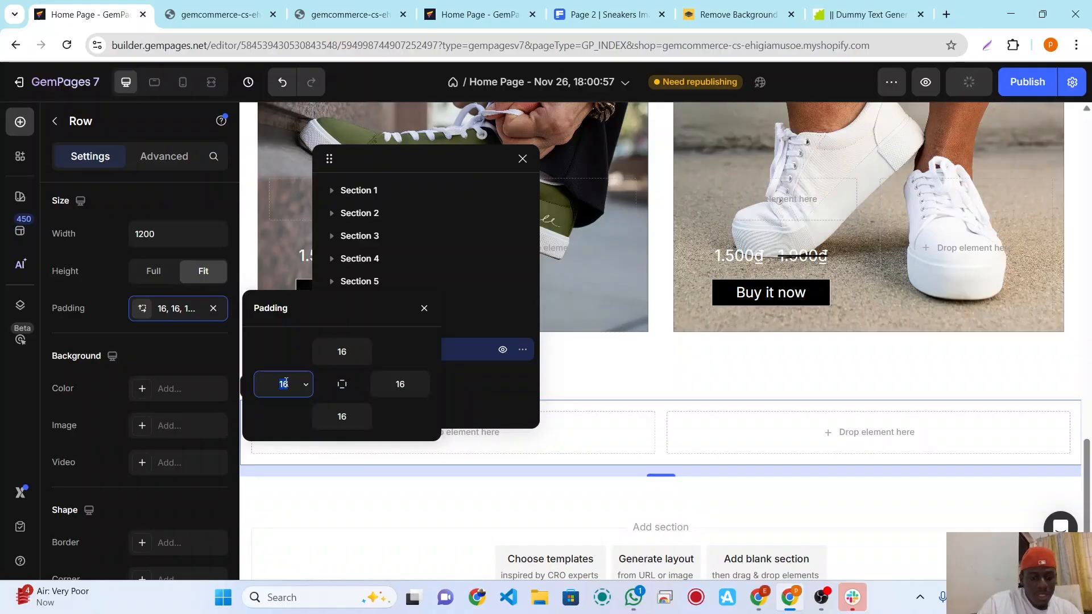
type("15")
left_click(400, 385)
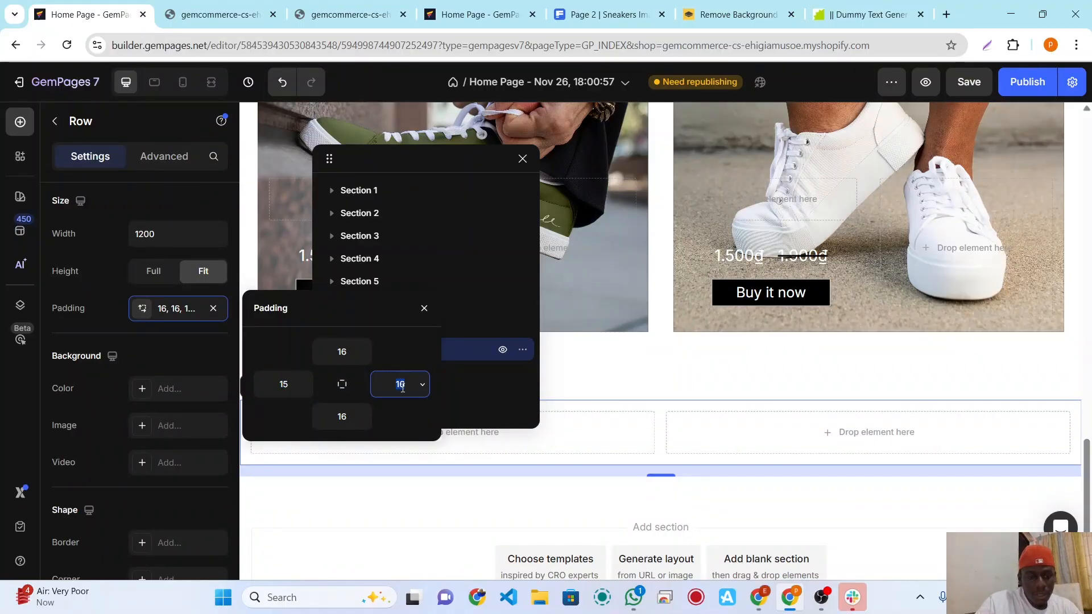
type("15")
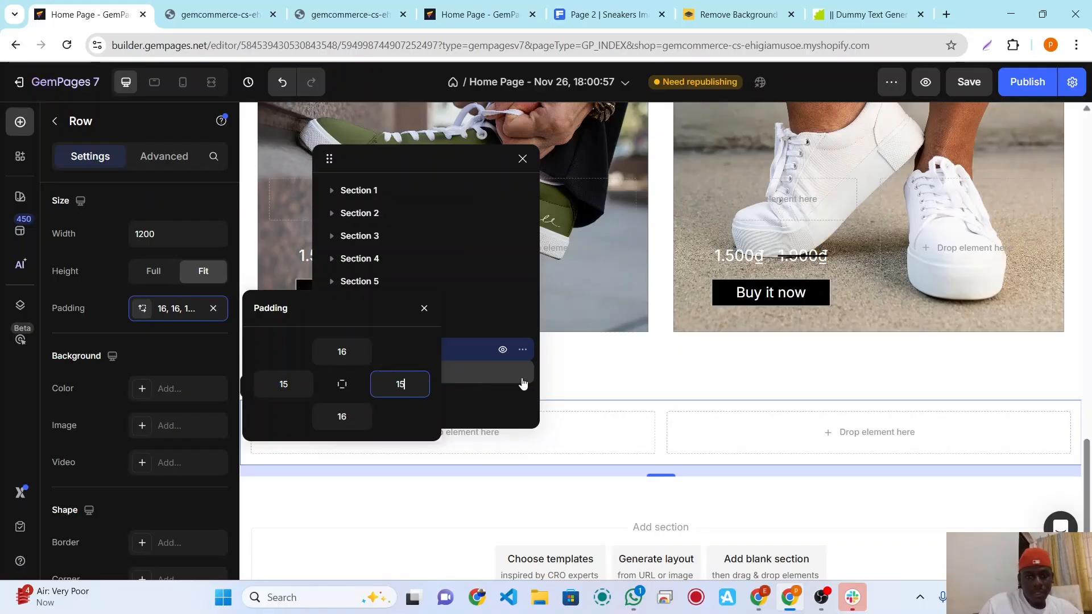
left_click(589, 376)
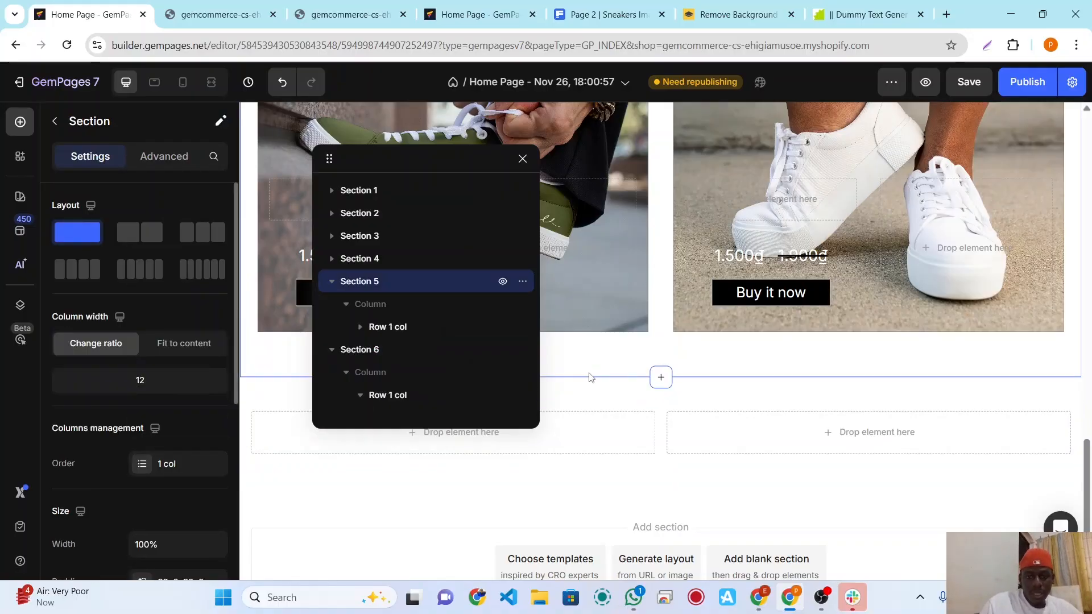
left_click(522, 160)
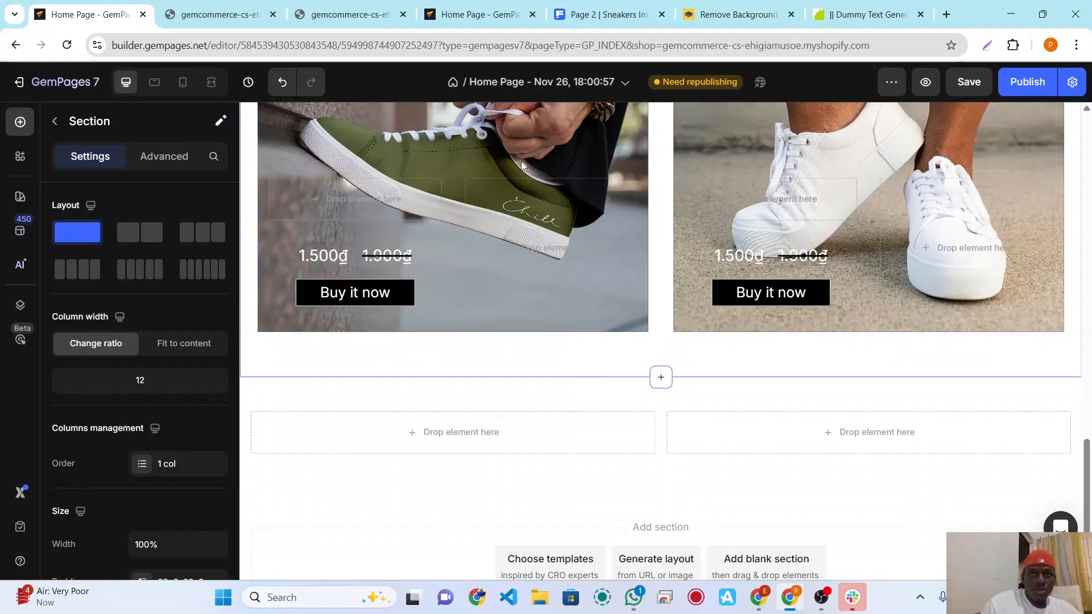
- Place an image element in the two-column row's left column and use the gallery photo of the grey high-top sneakers
left_click(532, 438)
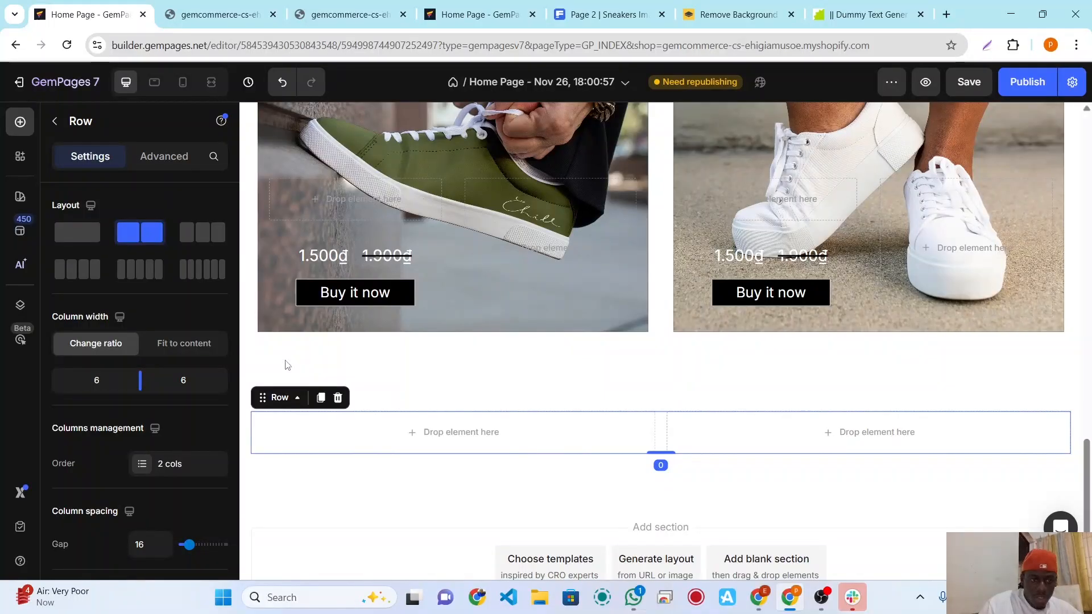
left_click(20, 122)
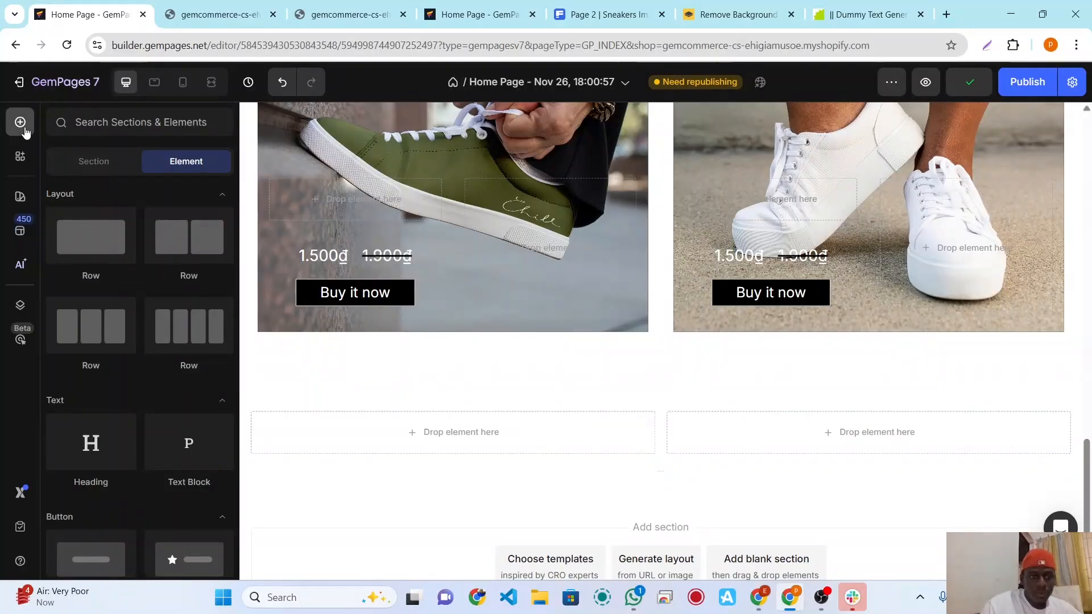
scroll(142, 387, "down", 5)
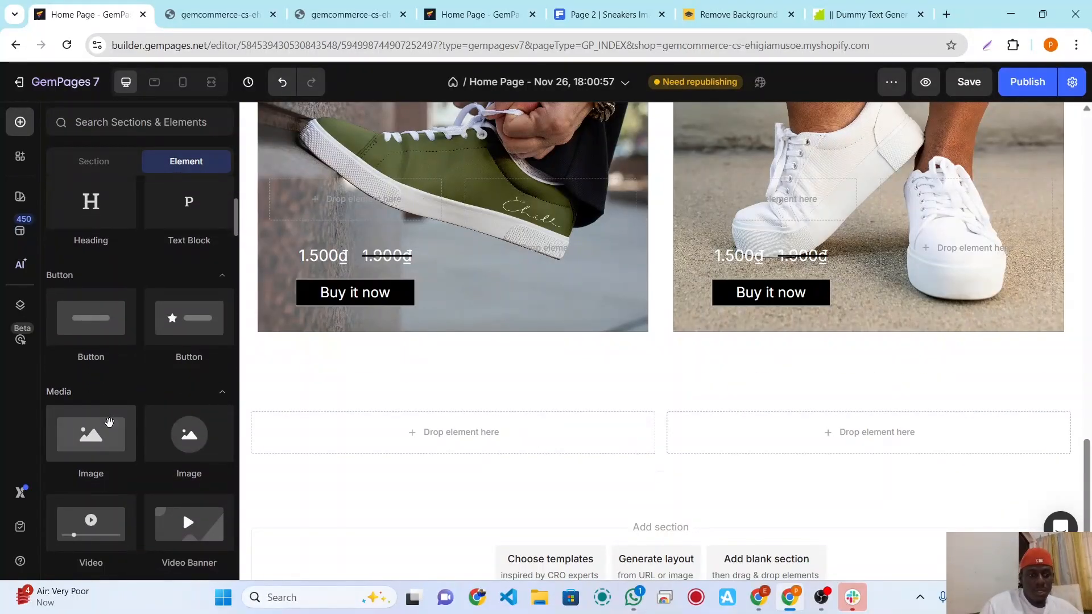
left_click_drag(106, 430, 317, 427)
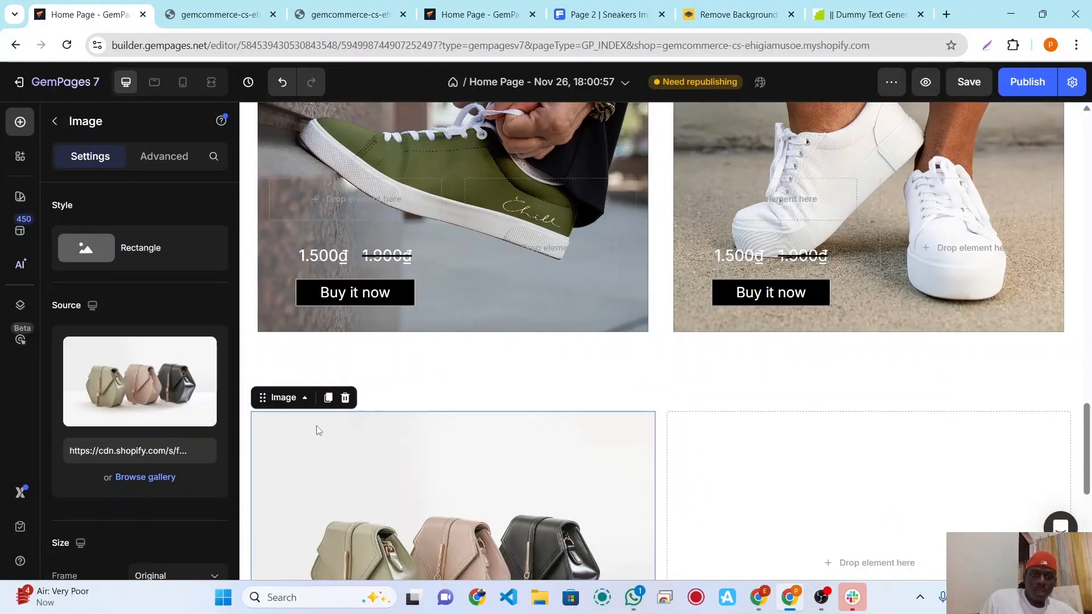
scroll(316, 428, "down", 4)
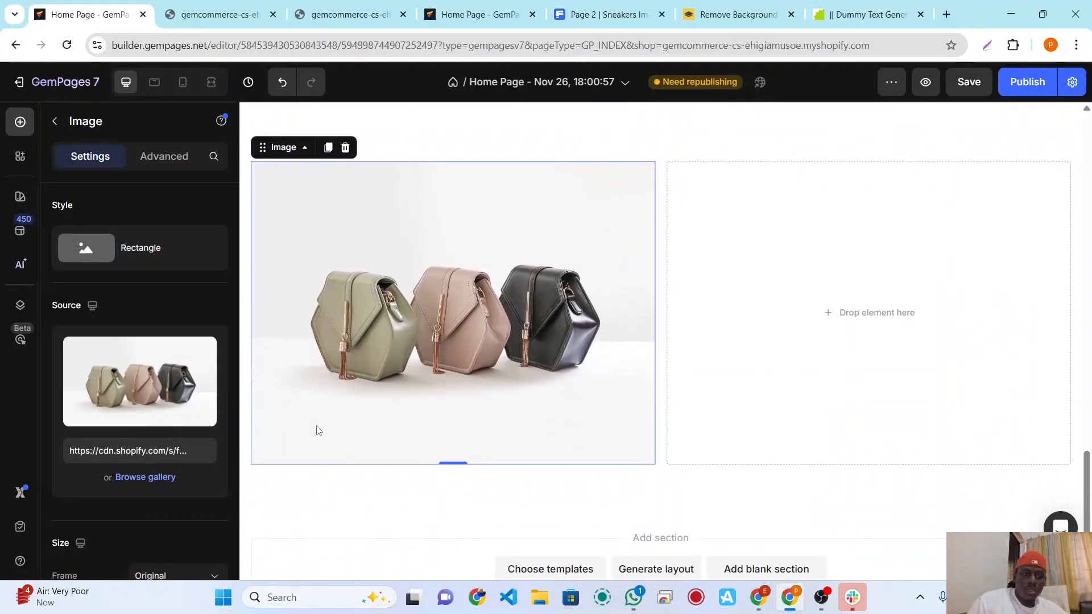
left_click(144, 478)
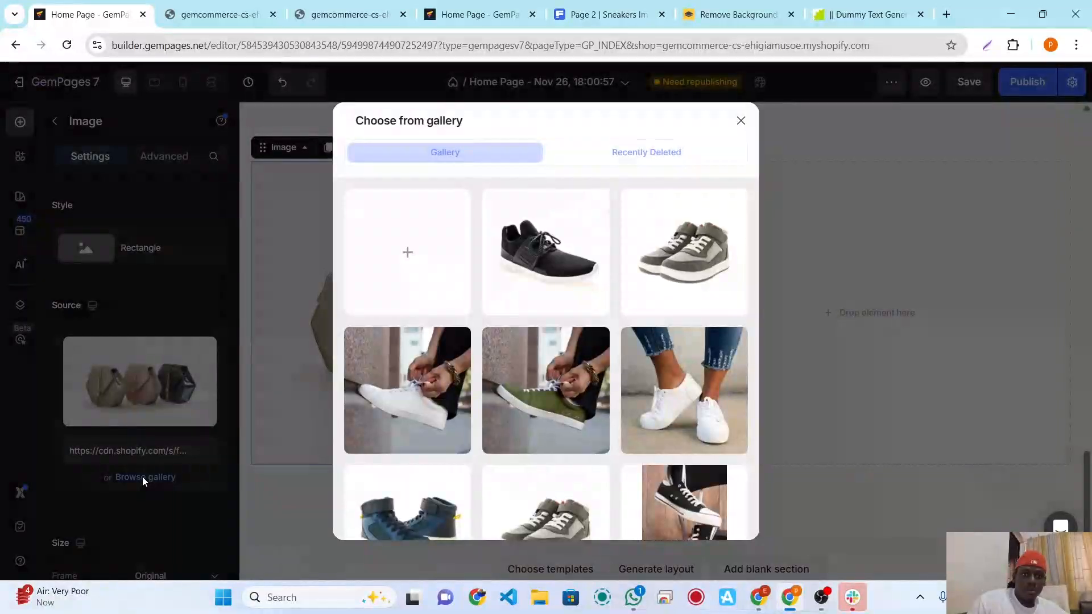
left_click(675, 268)
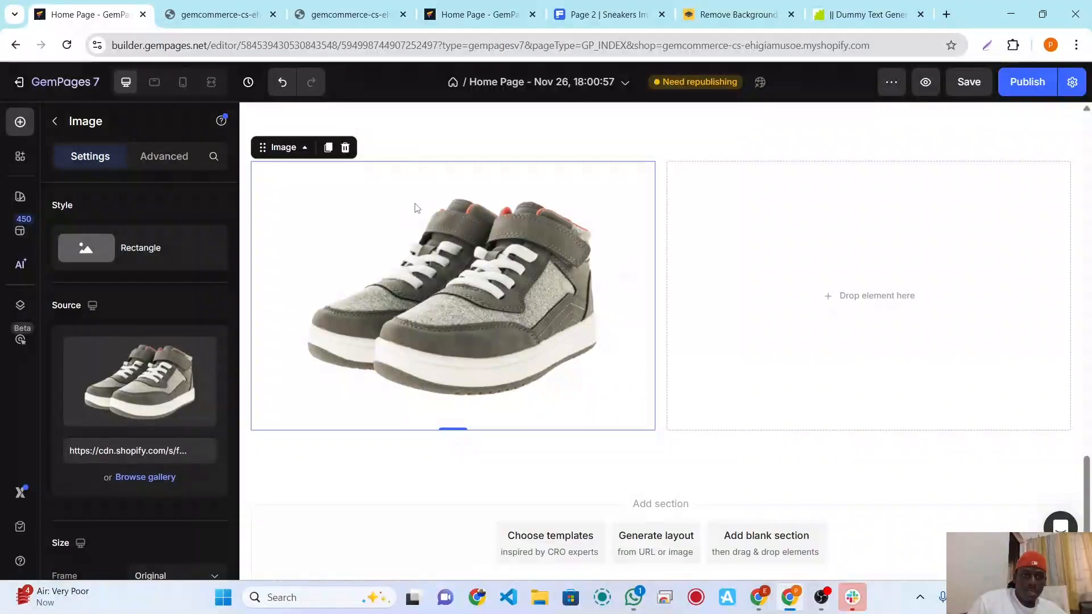
- Select the whole section holding the grey sneaker image, set its background color to 242424, and save the page
scroll(418, 209, "up", 1)
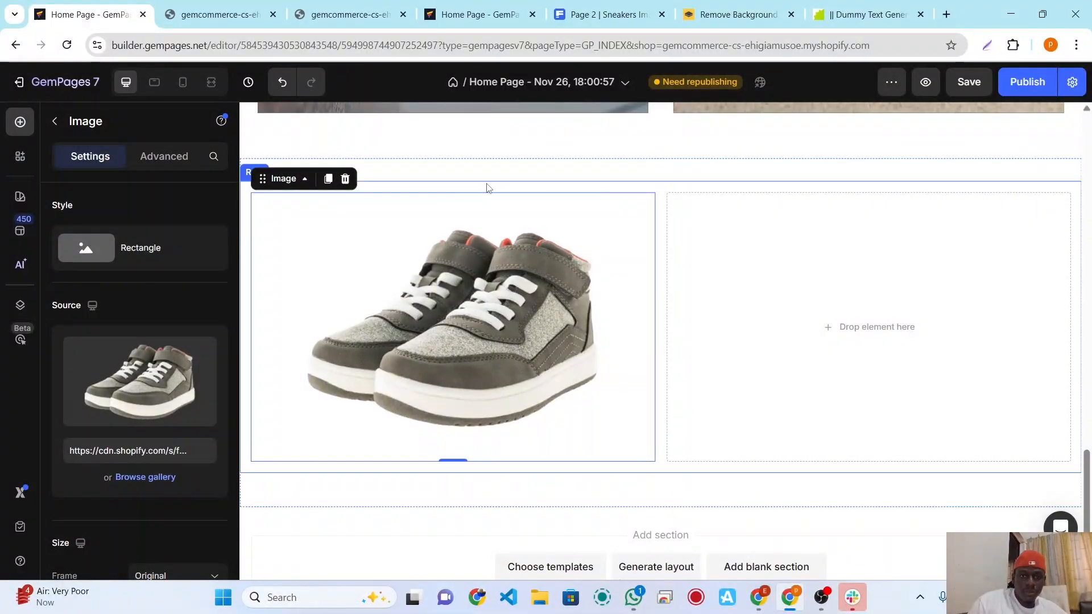
left_click(488, 188)
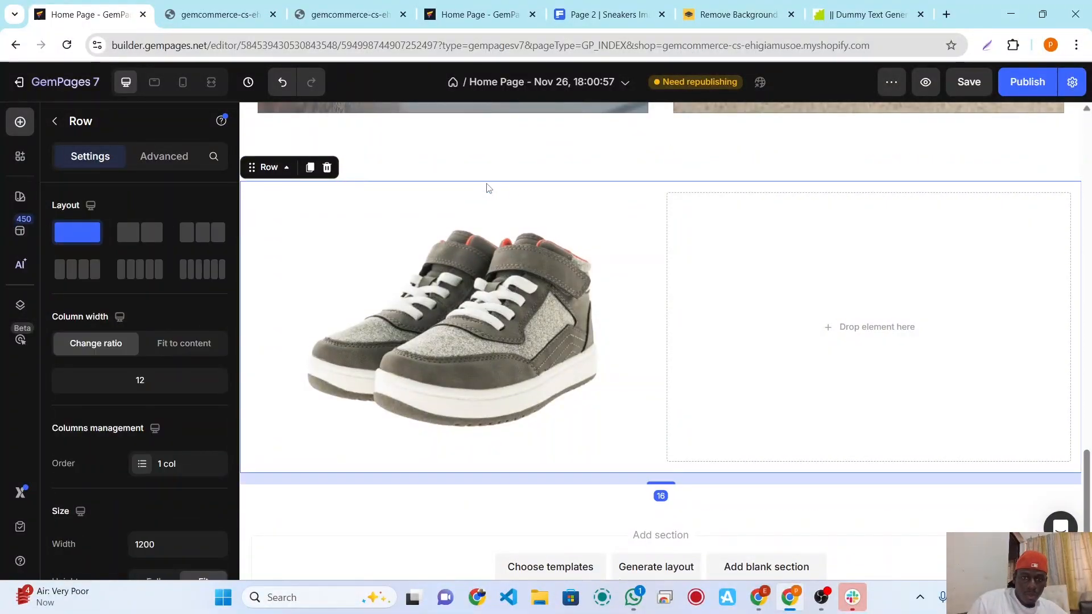
left_click(599, 178)
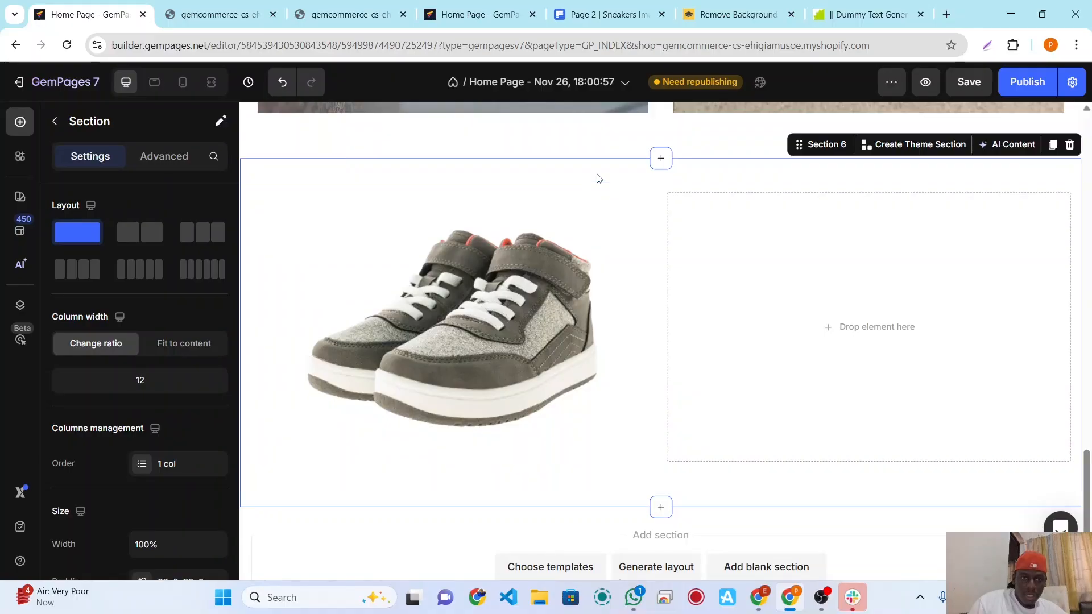
scroll(91, 428, "down", 2)
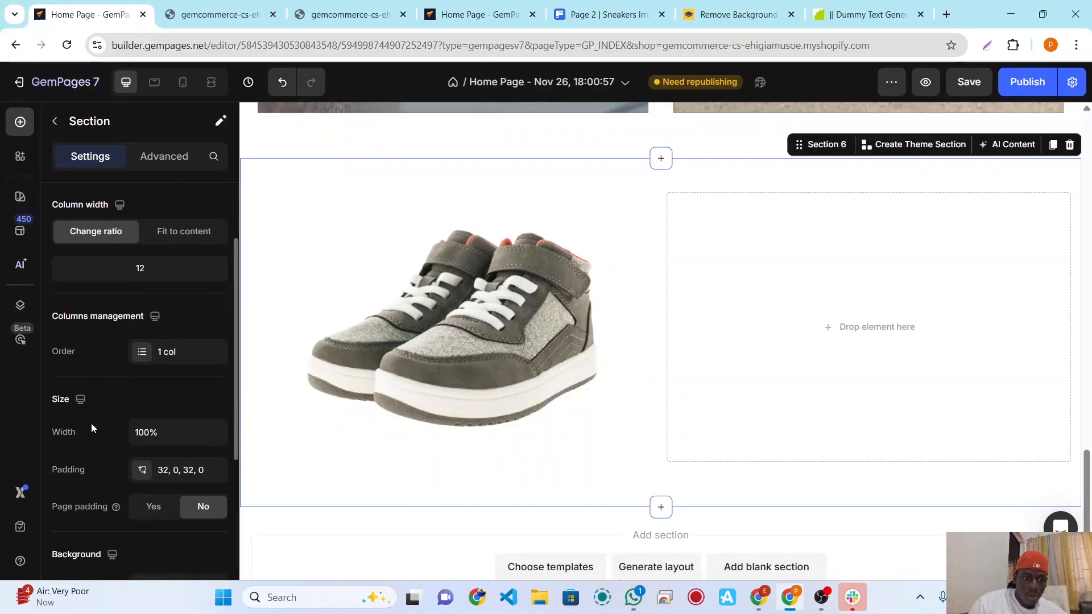
scroll(174, 439, "down", 2)
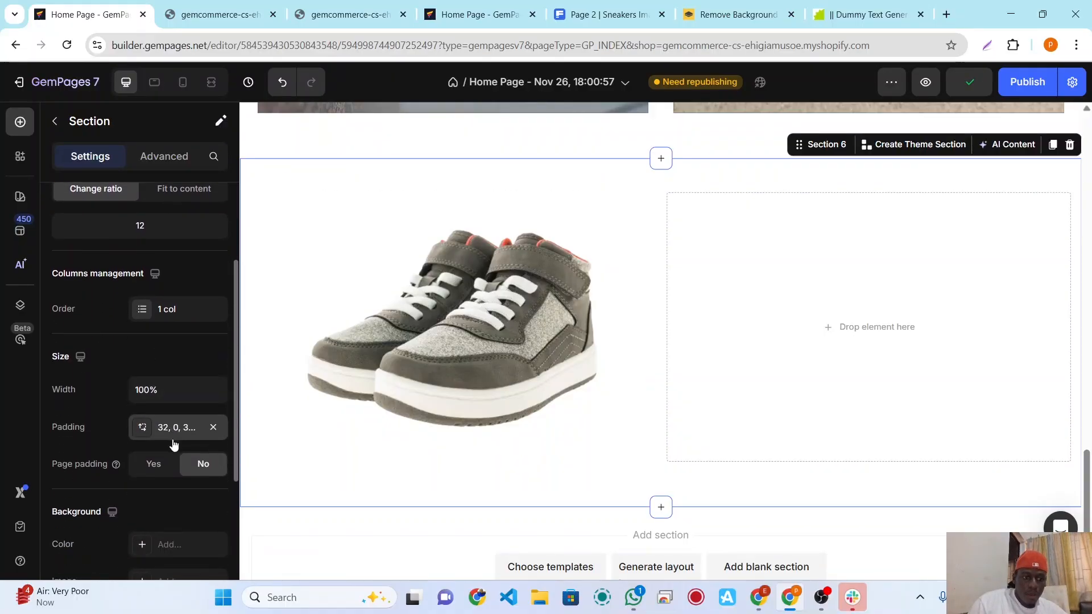
scroll(173, 439, "up", 2)
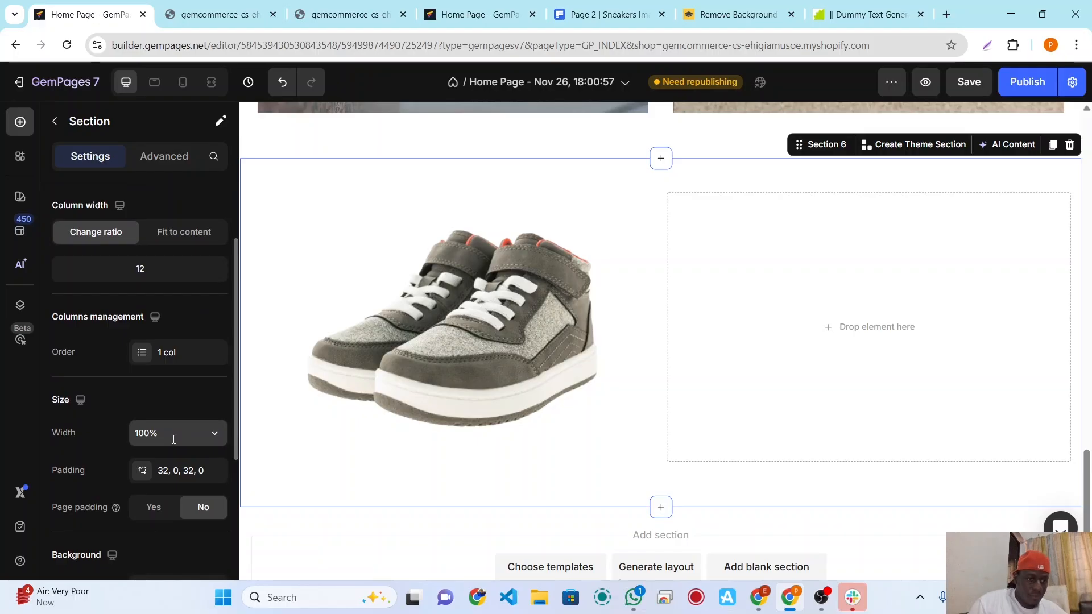
scroll(174, 440, "up", 3)
scroll(173, 440, "down", 4)
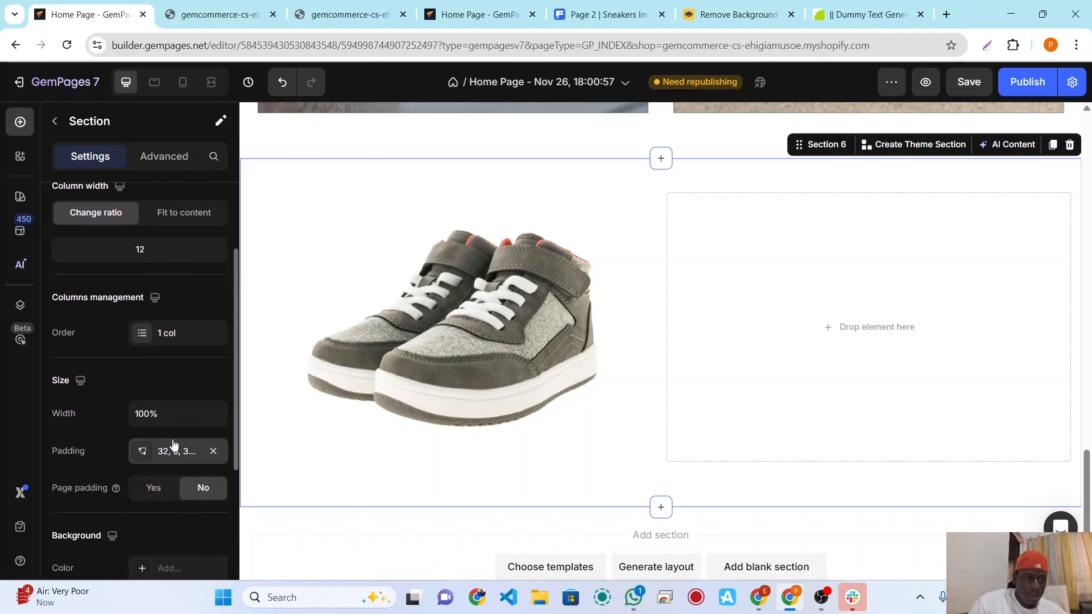
scroll(173, 443, "down", 8)
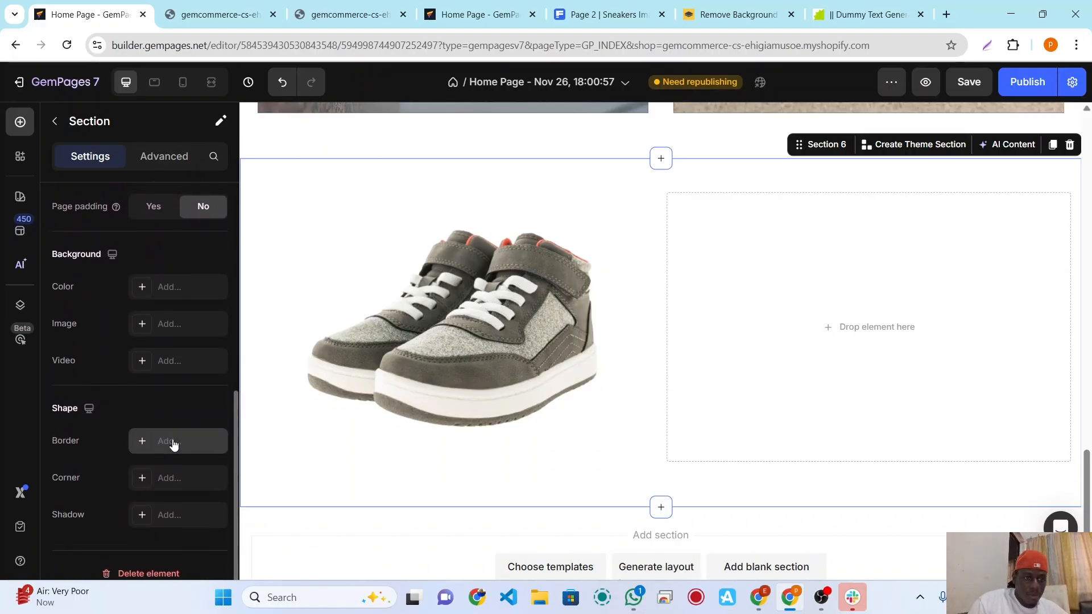
left_click(178, 304)
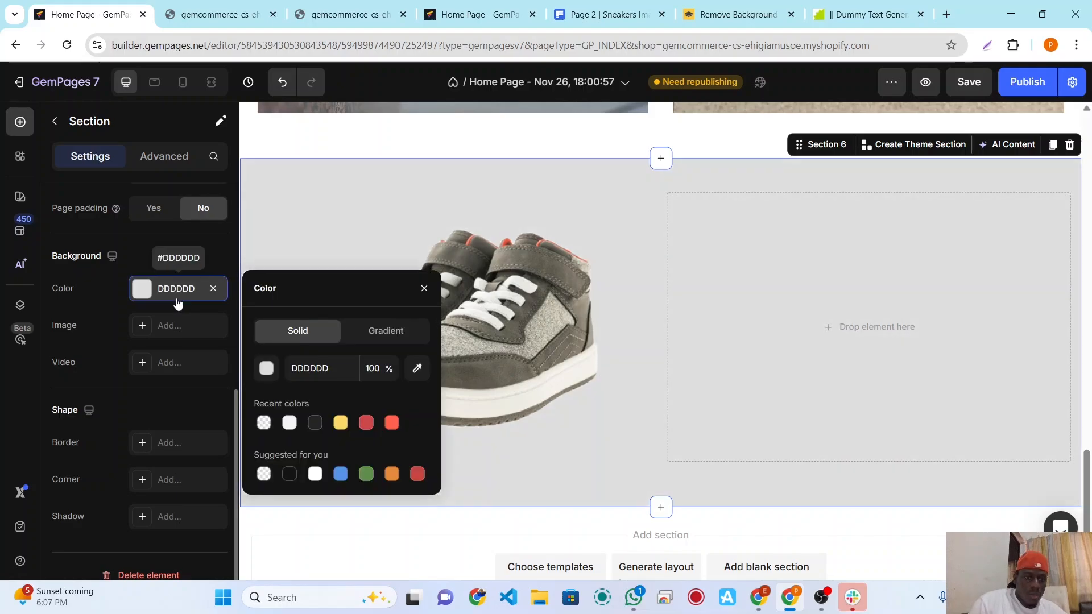
left_click(315, 423)
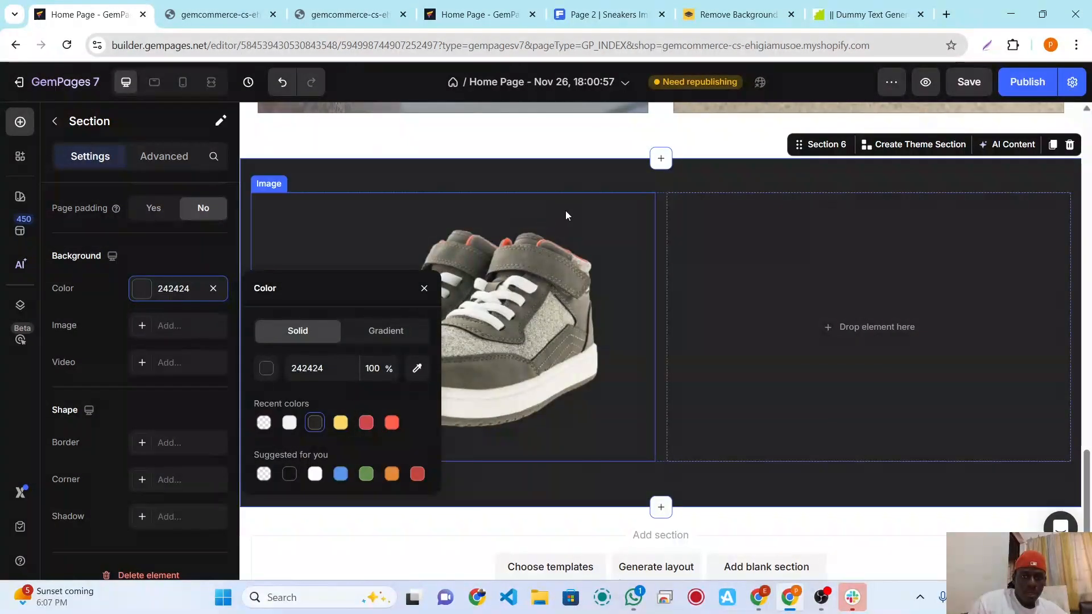
left_click(604, 203)
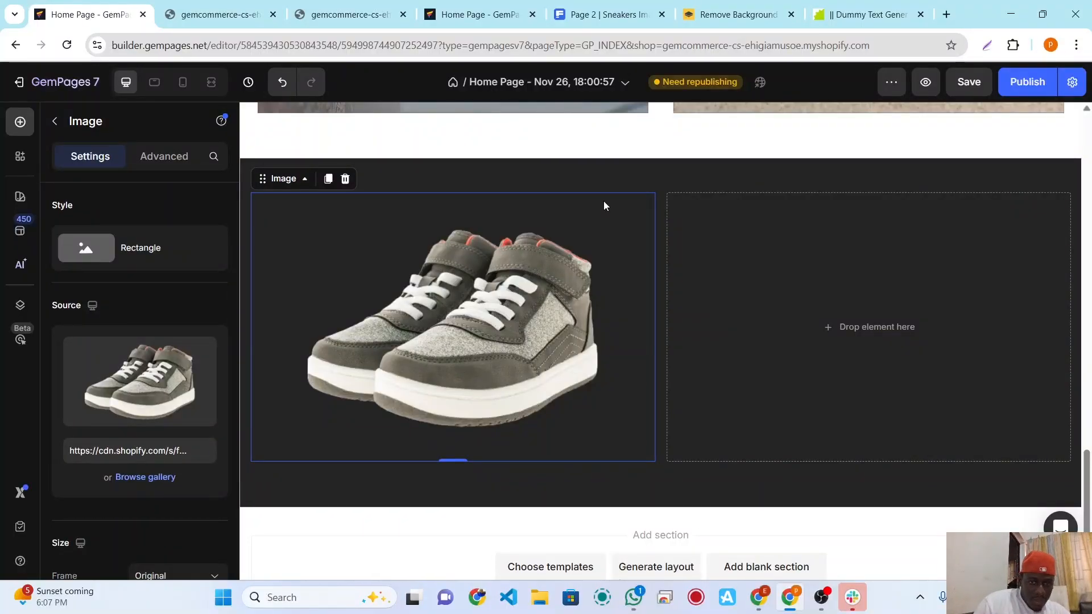
key("ctrl+s")
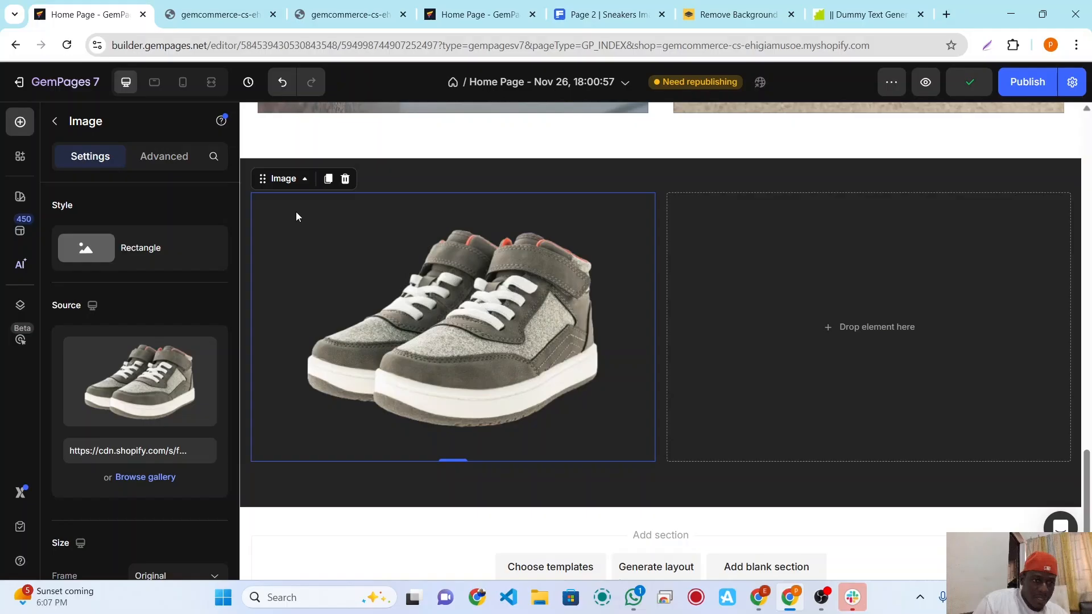
- Add a heading element below the sneaker image in the left column
left_click(20, 121)
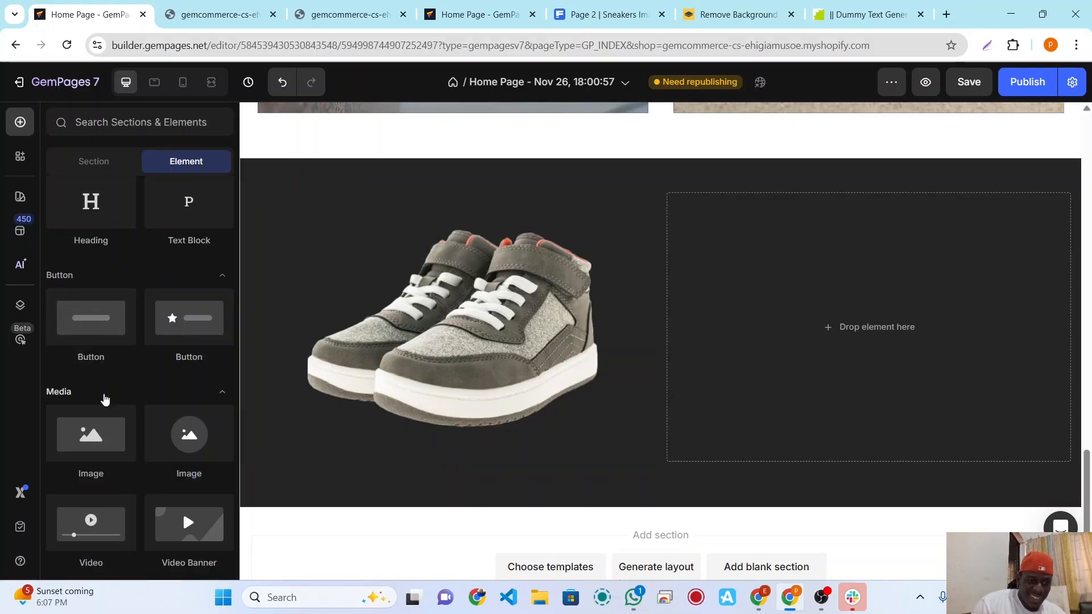
scroll(102, 398, "down", 5)
scroll(104, 394, "up", 9)
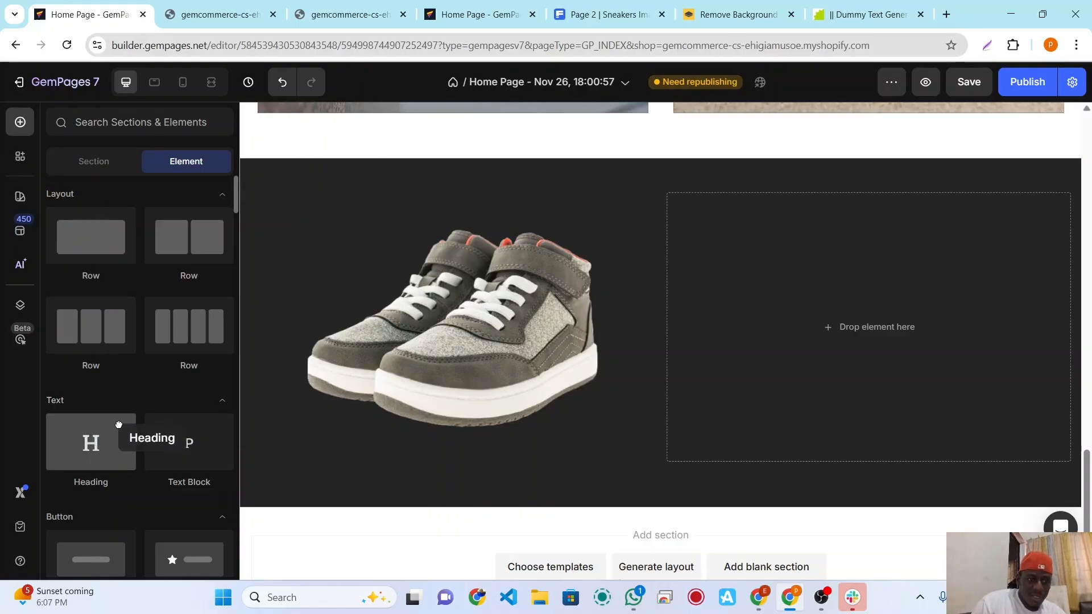
left_click_drag(119, 425, 389, 385)
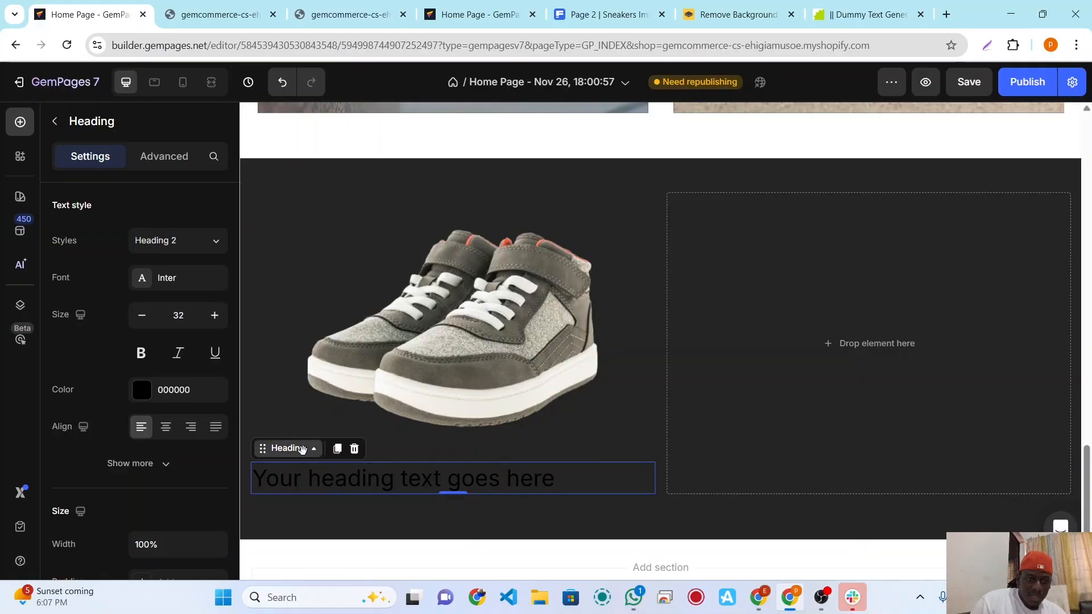
- Try moving the heading above the sneaker image and back below it to layer the two elements
left_click_drag(295, 450, 367, 457)
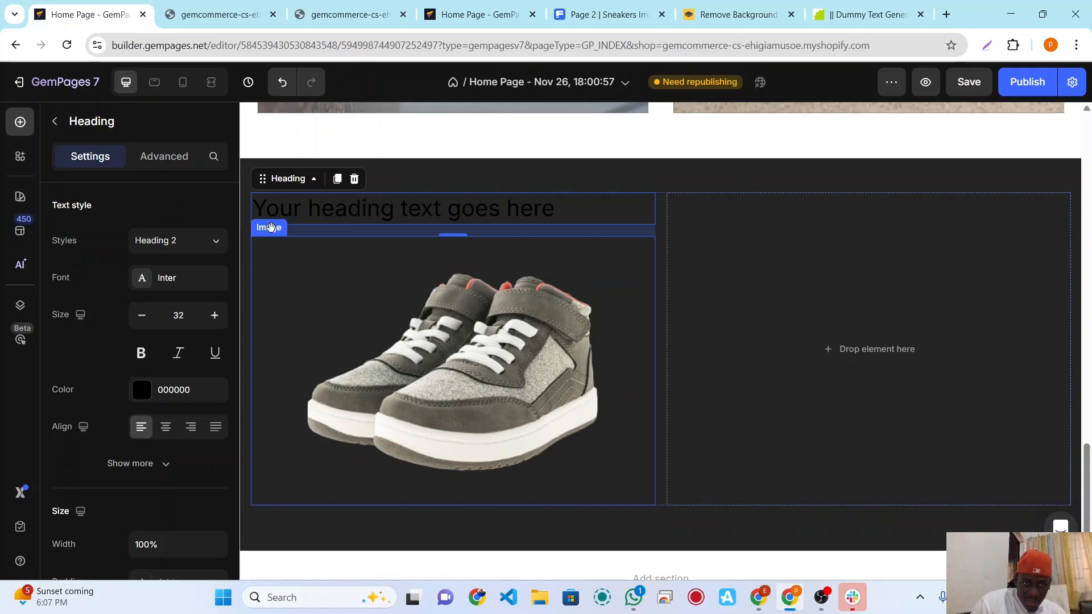
left_click_drag(271, 228, 337, 474)
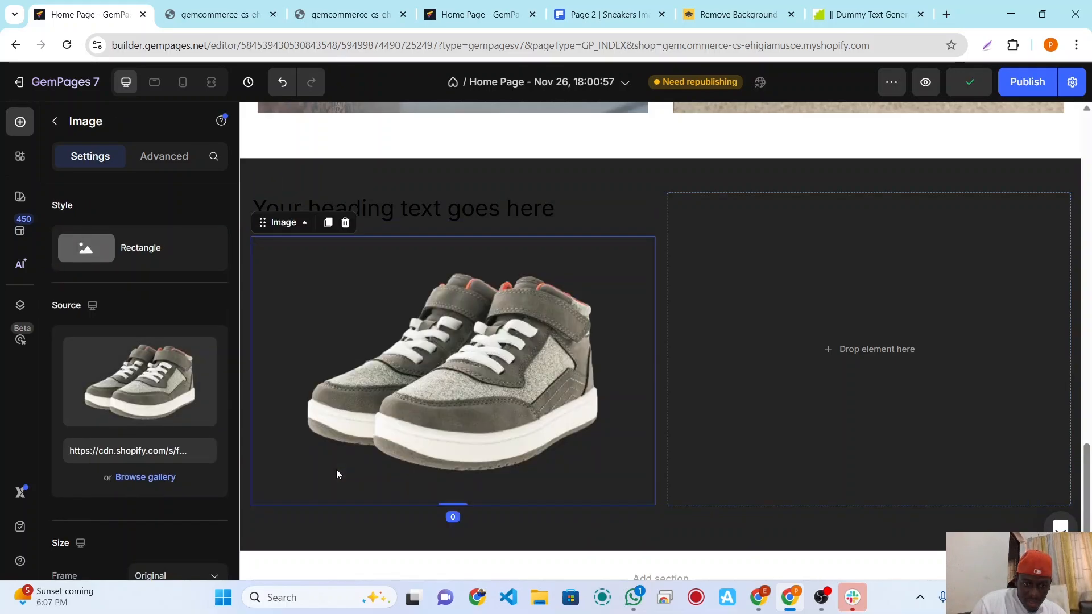
left_click(366, 211)
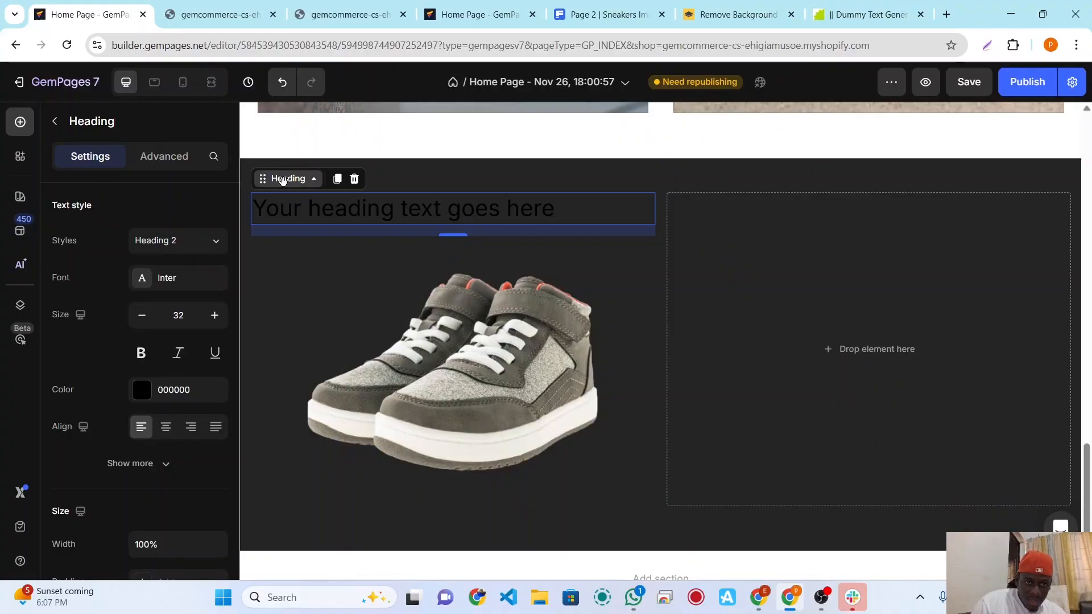
left_click_drag(306, 212, 351, 309)
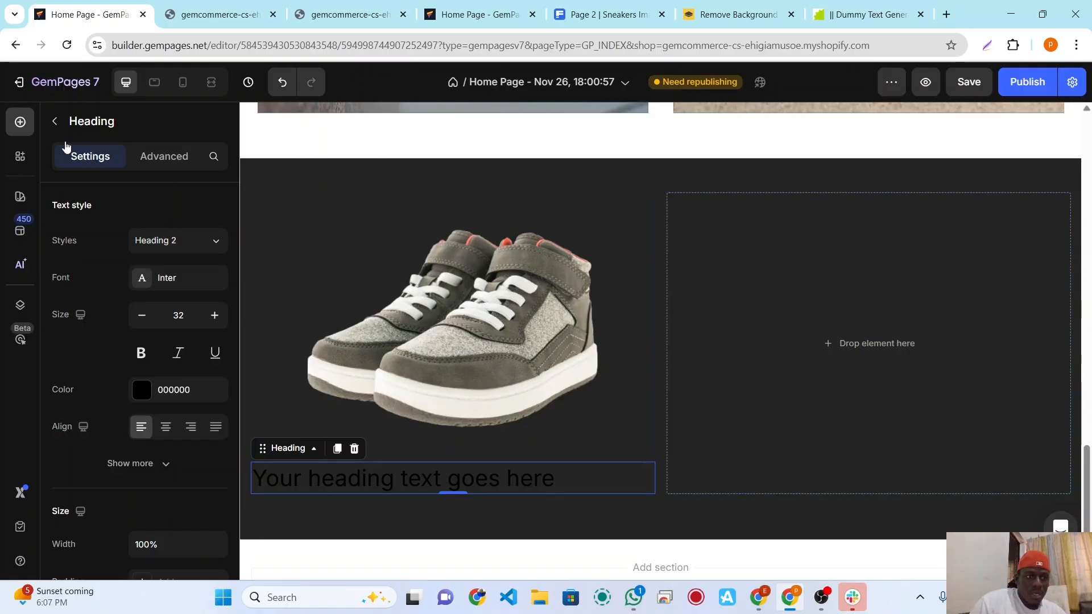
- Delete the sneaker image and the inner two-column row with its heading from the dark section
left_click(20, 123)
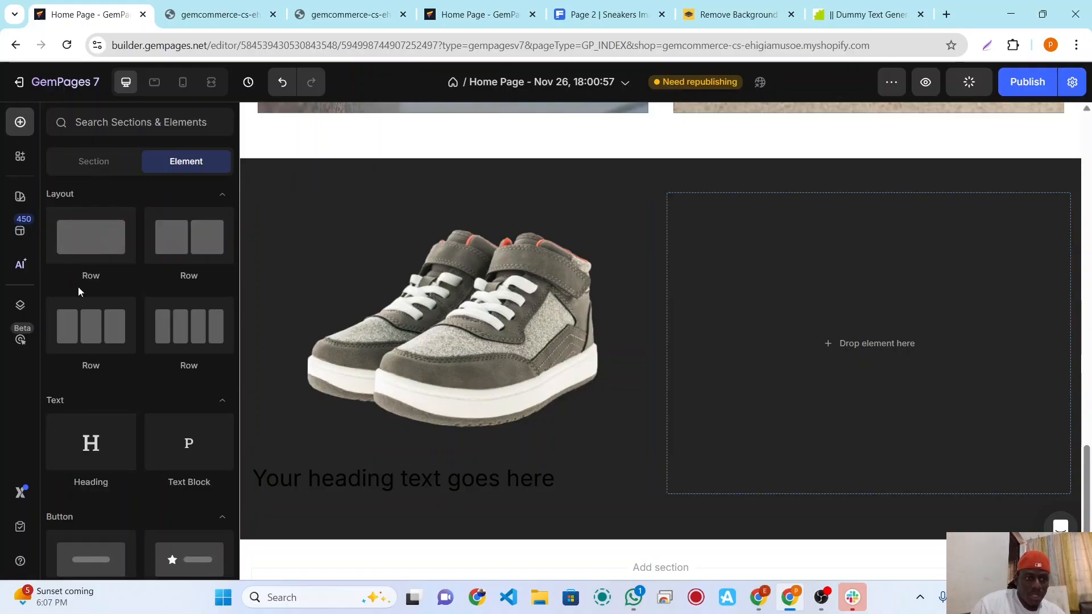
scroll(101, 358, "down", 6)
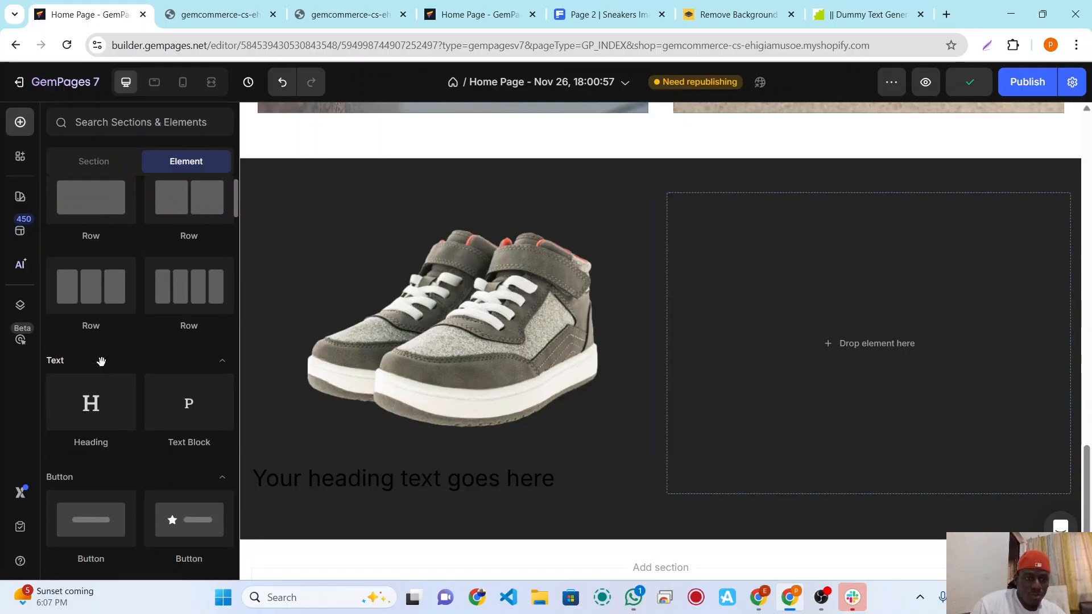
left_click(463, 366)
left_click(345, 179)
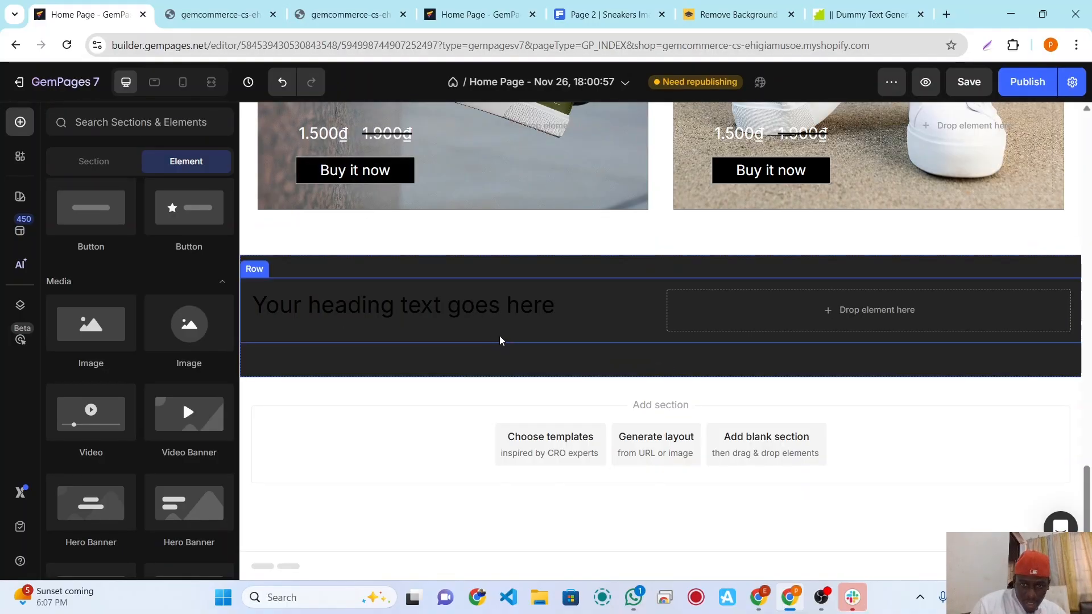
left_click(486, 327)
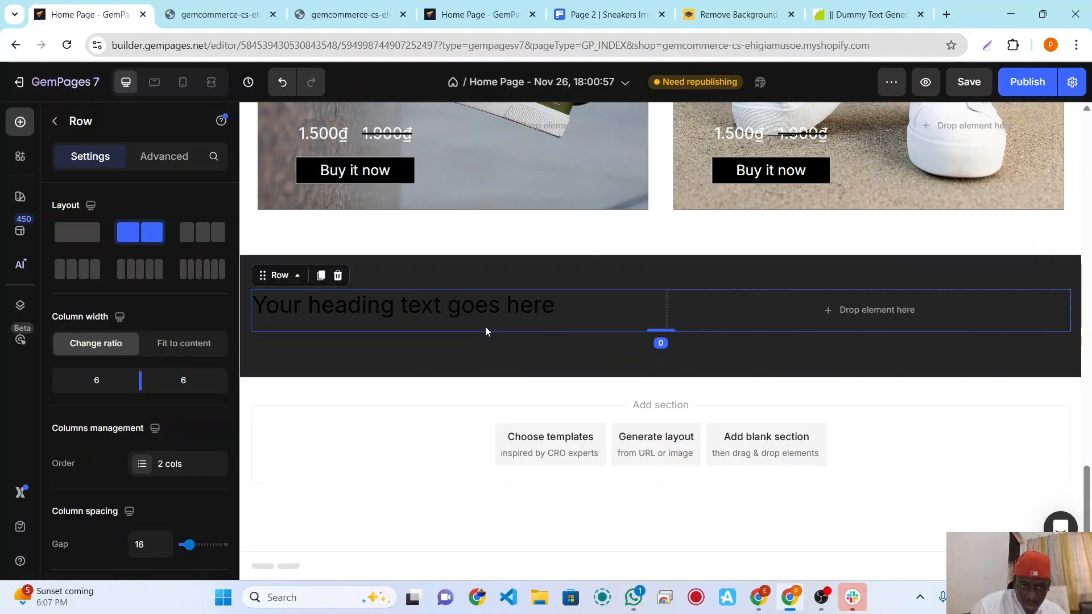
left_click(339, 276)
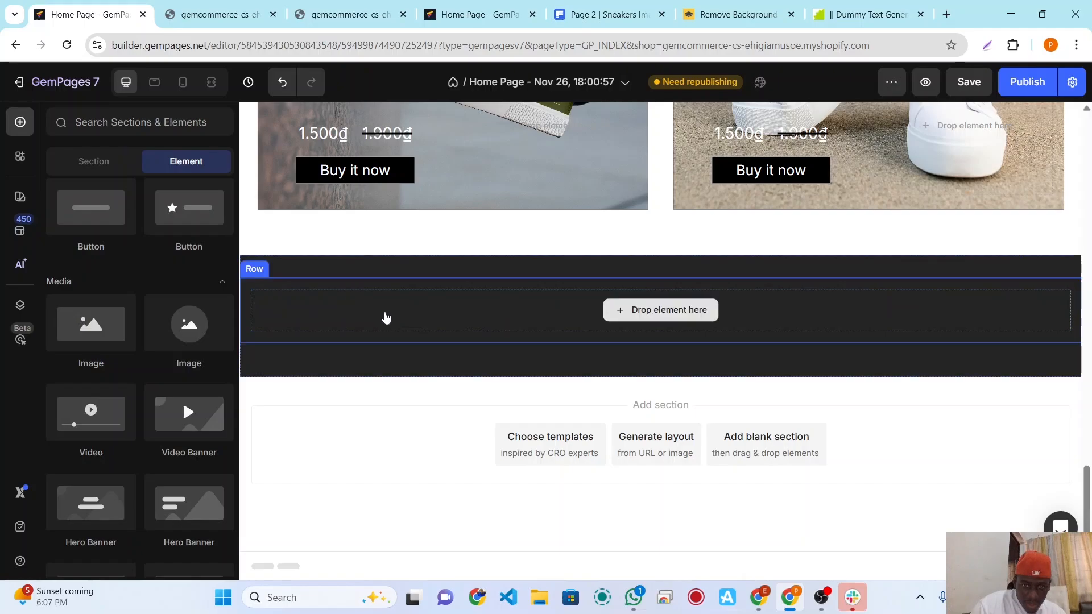
- Try a two-column layout on the remaining outer row and undo the layout change
left_click(391, 320)
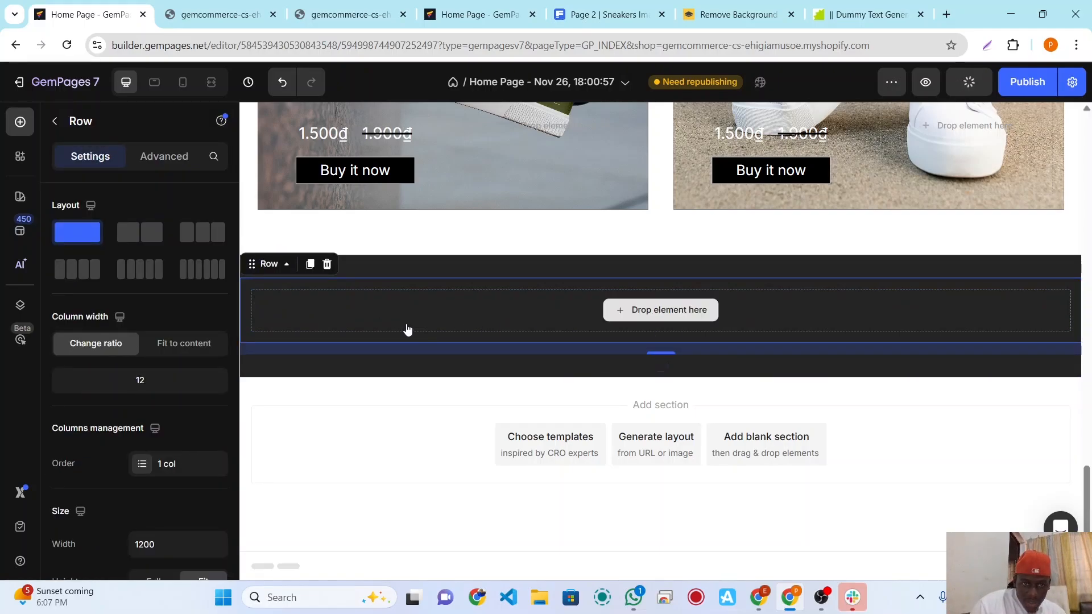
left_click(151, 240)
key("Escape")
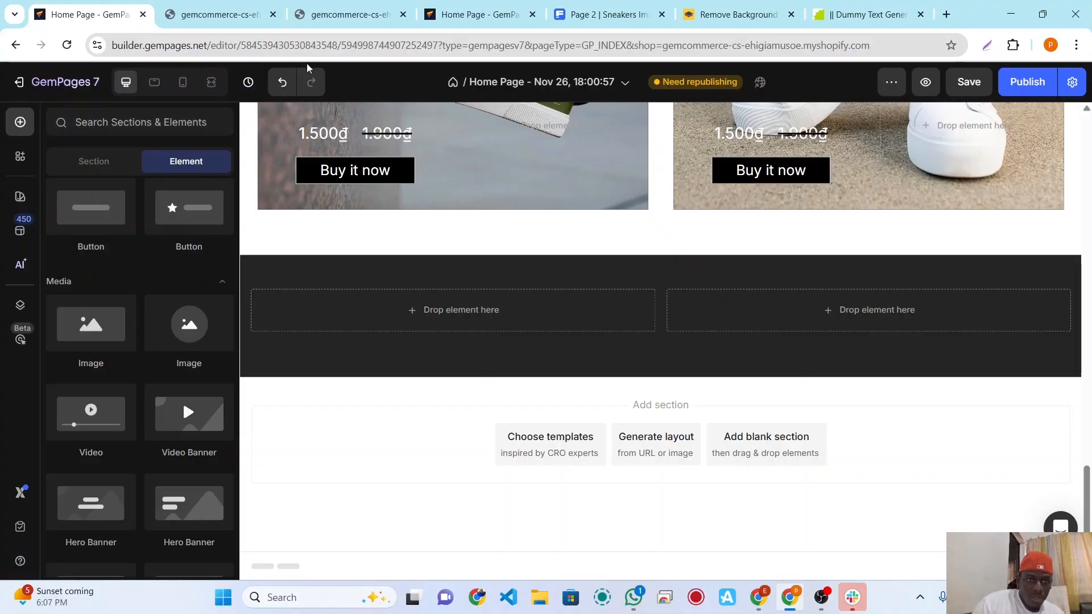
left_click(281, 84)
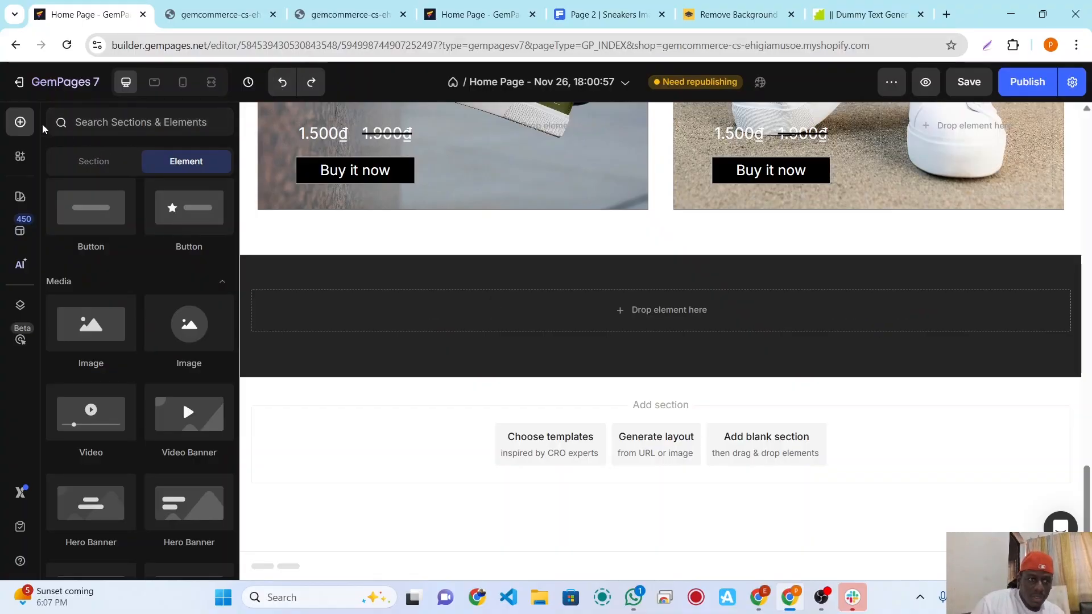
- Nest a two-column row inside the dark section's one-column row and save the page
left_click(17, 122)
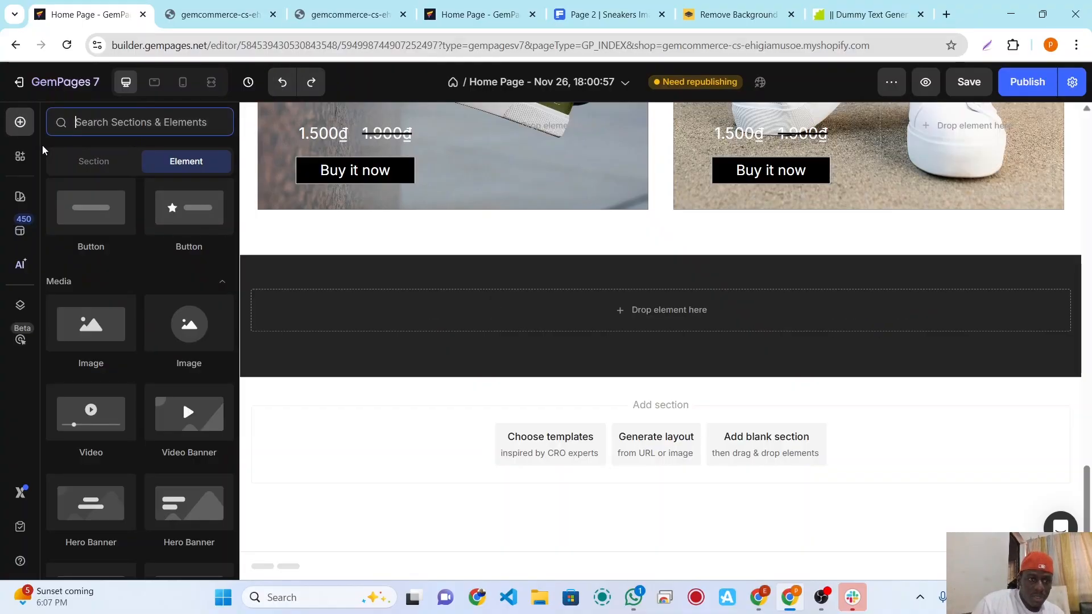
scroll(95, 216, "up", 5)
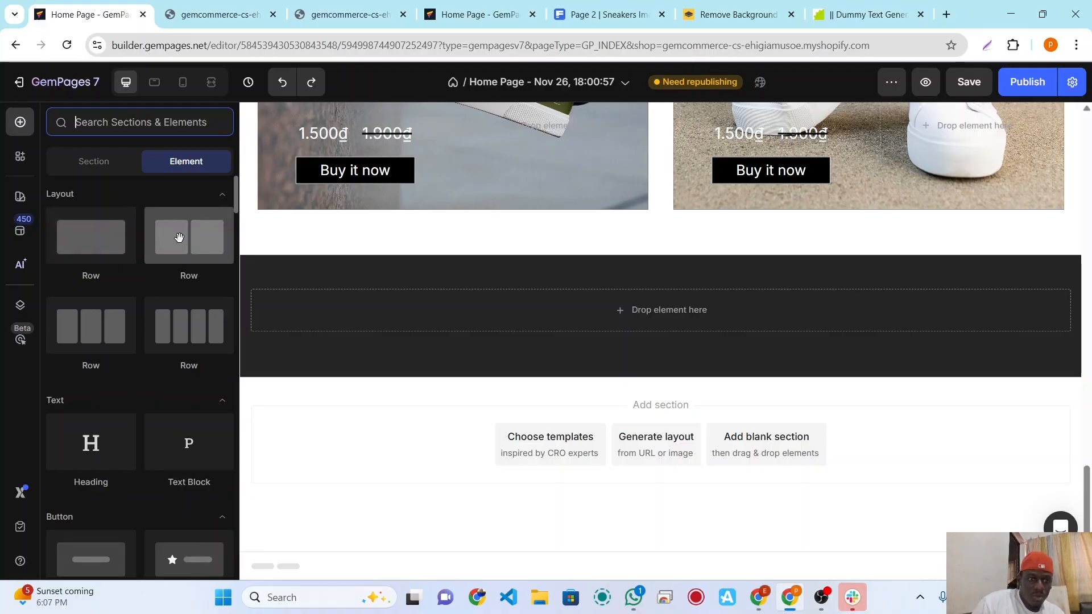
left_click_drag(183, 238, 437, 299)
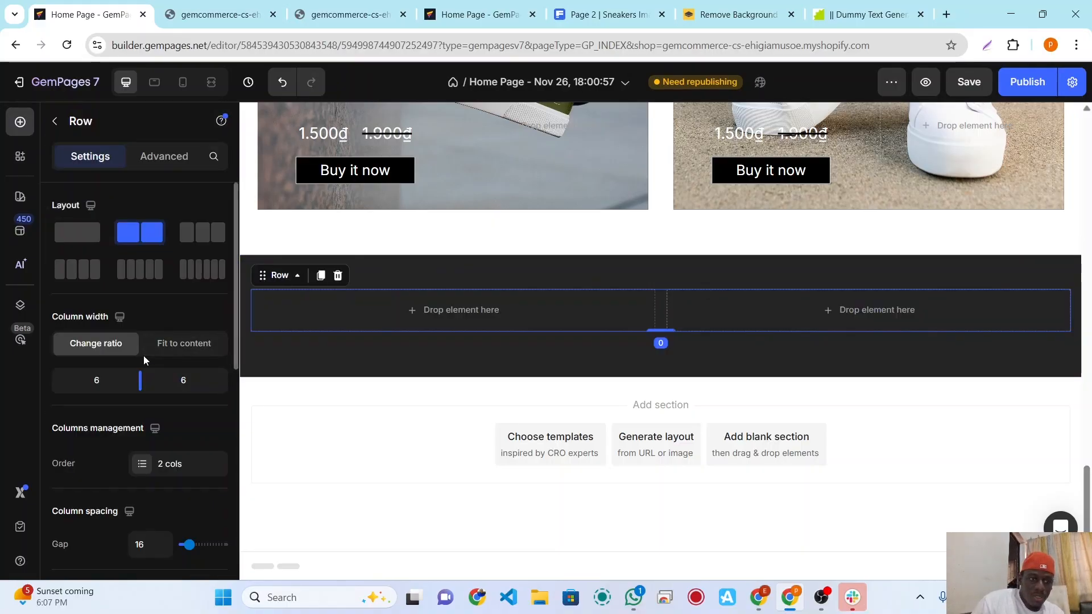
scroll(144, 356, "down", 5)
scroll(143, 356, "down", 4)
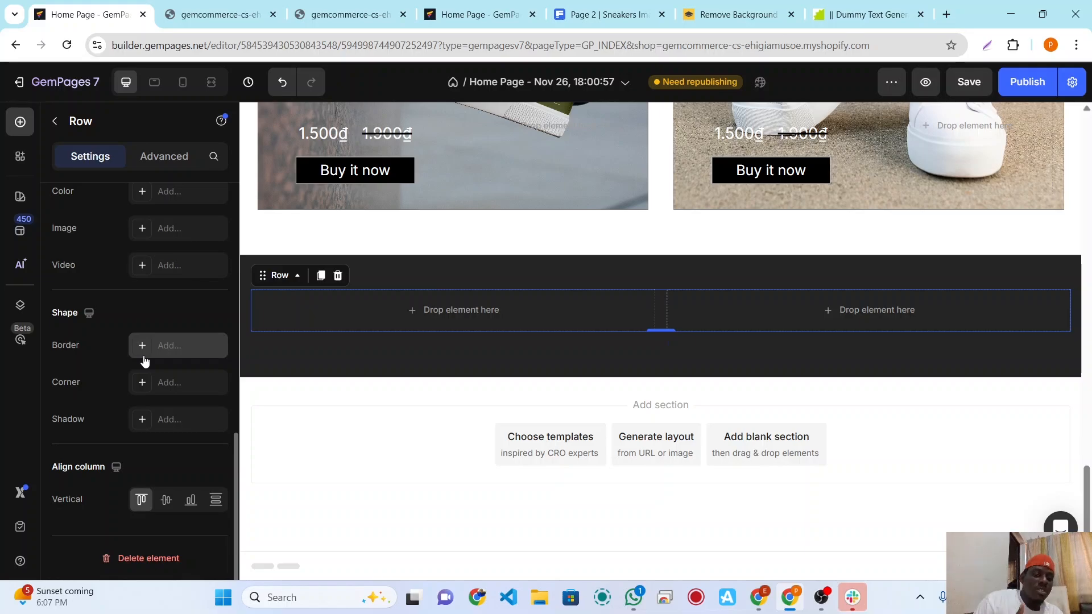
key("ctrl+s")
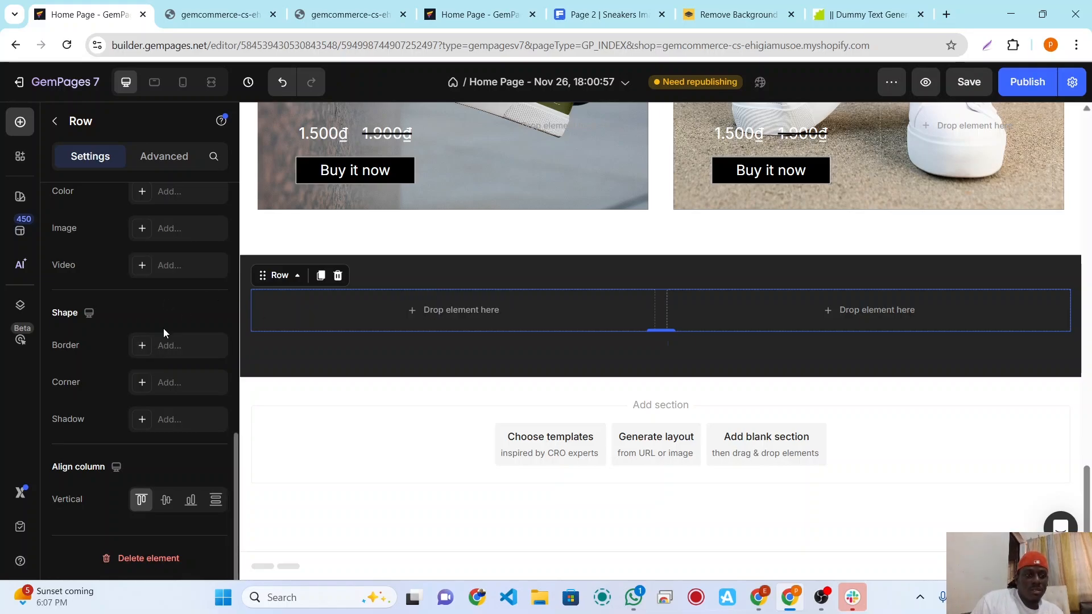
- Add a hero banner with middle-left content to the first column of the dark section's two-column row
left_click(20, 122)
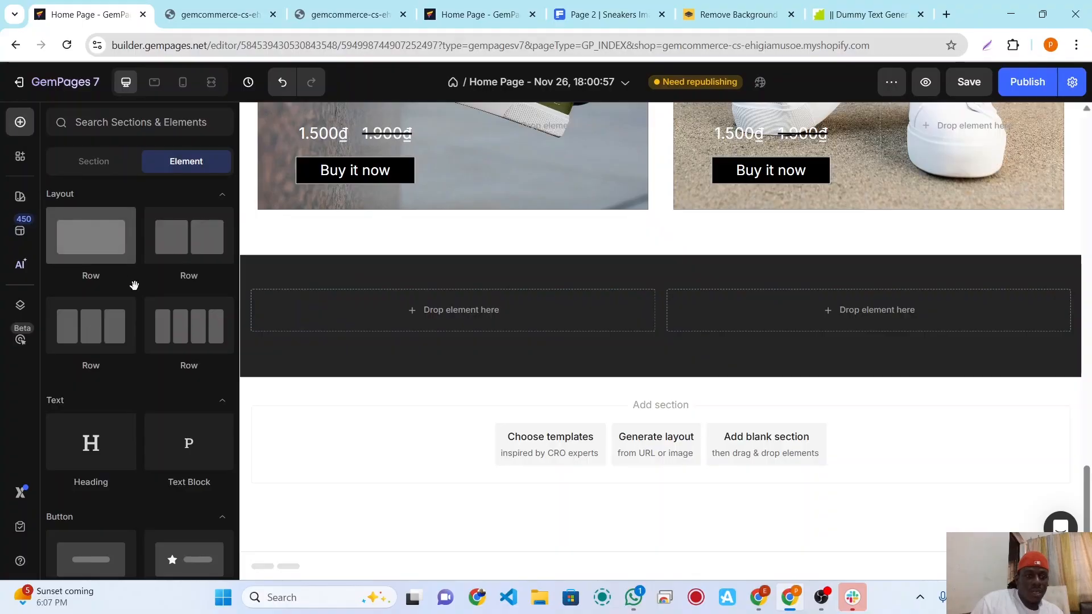
scroll(141, 371, "down", 2)
scroll(141, 371, "down", 5)
scroll(141, 371, "up", 3)
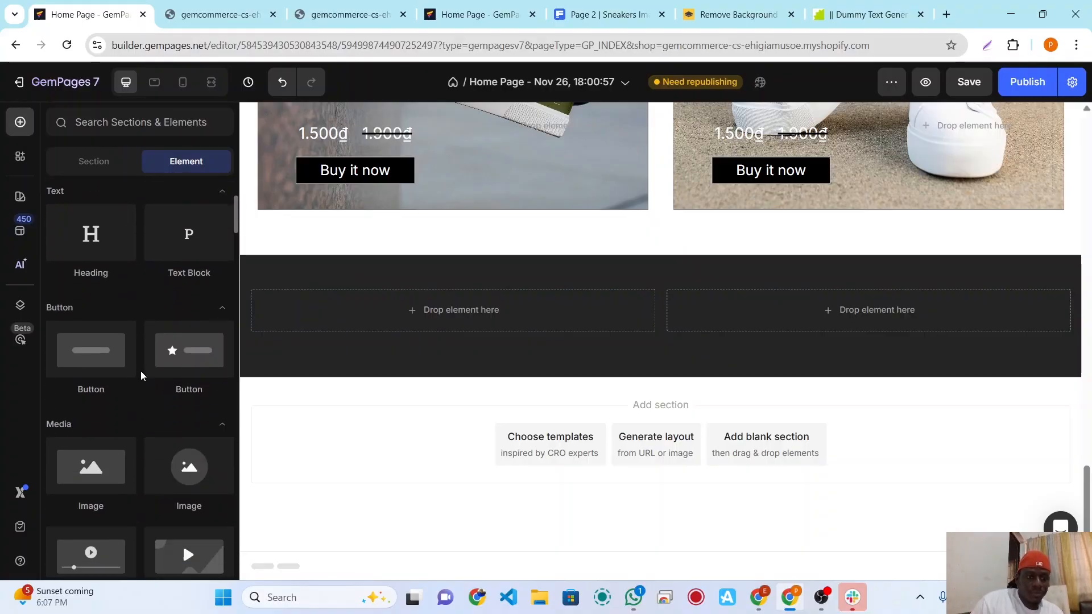
scroll(141, 371, "down", 1)
scroll(141, 377, "down", 1)
scroll(143, 379, "down", 2)
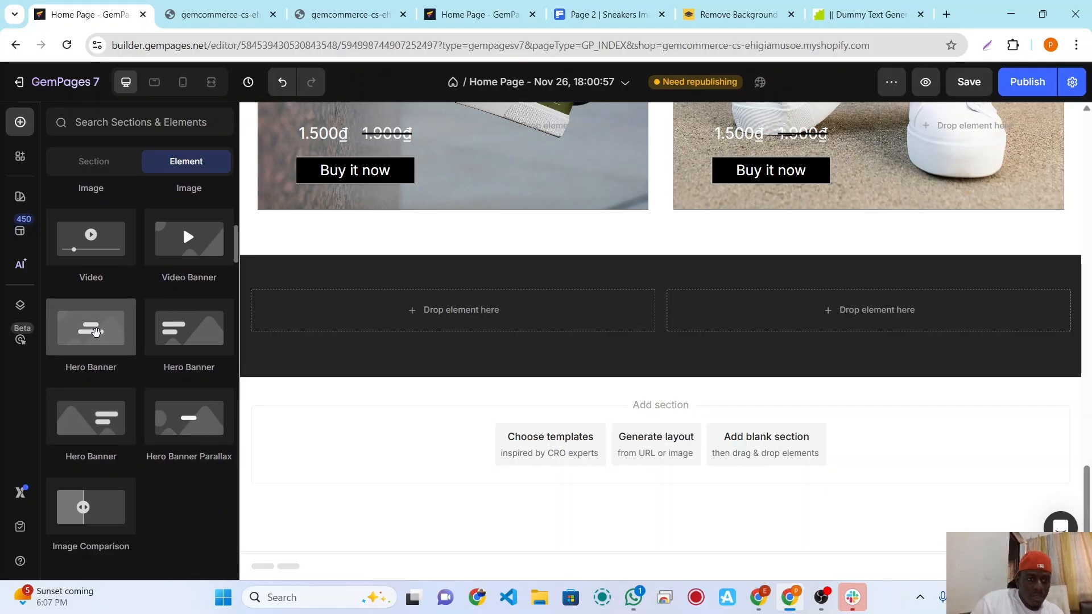
left_click_drag(170, 337, 330, 310)
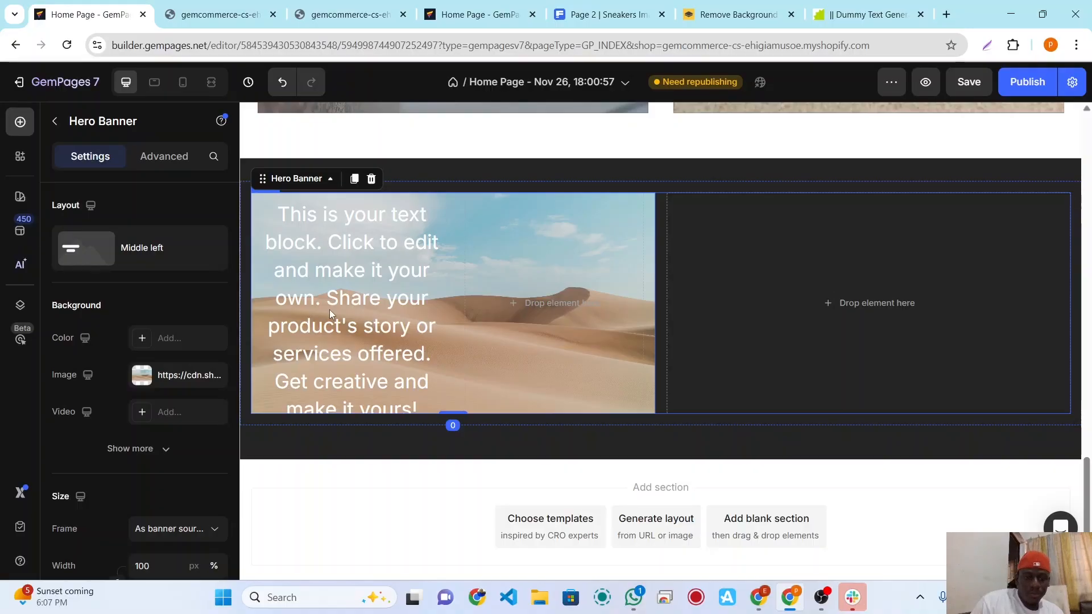
- Replace the hero banner's background image with the grey high-top sneakers picture from the gallery
left_click(174, 377)
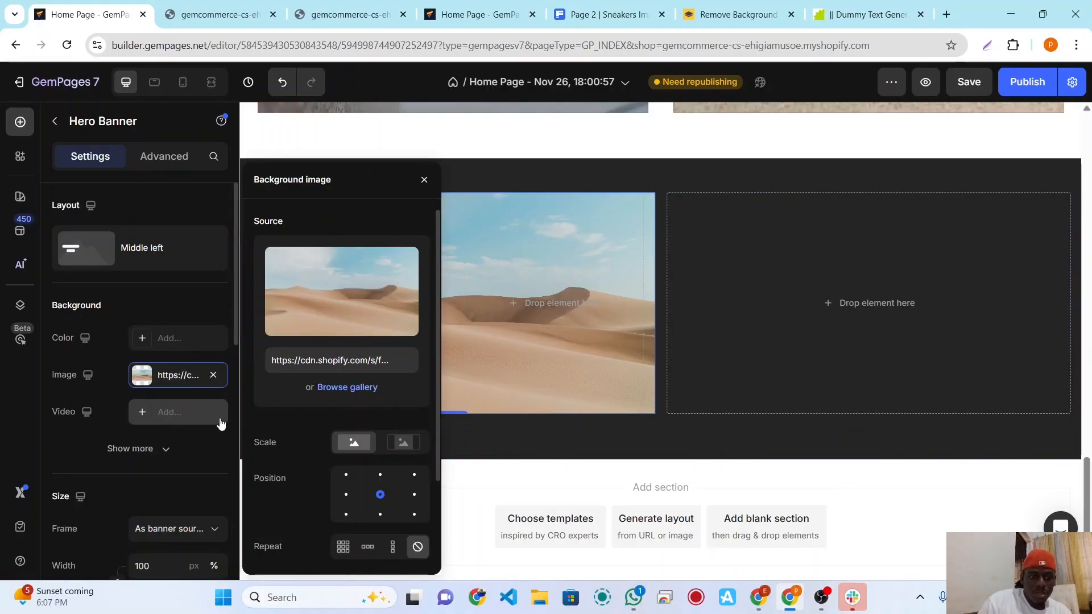
left_click(347, 388)
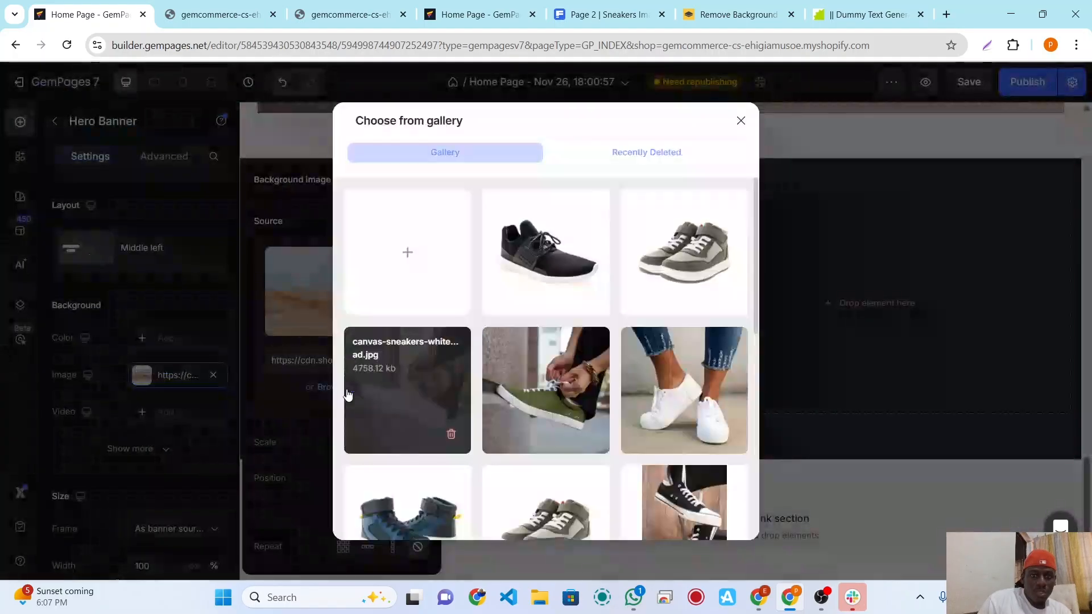
left_click(694, 297)
left_click(604, 264)
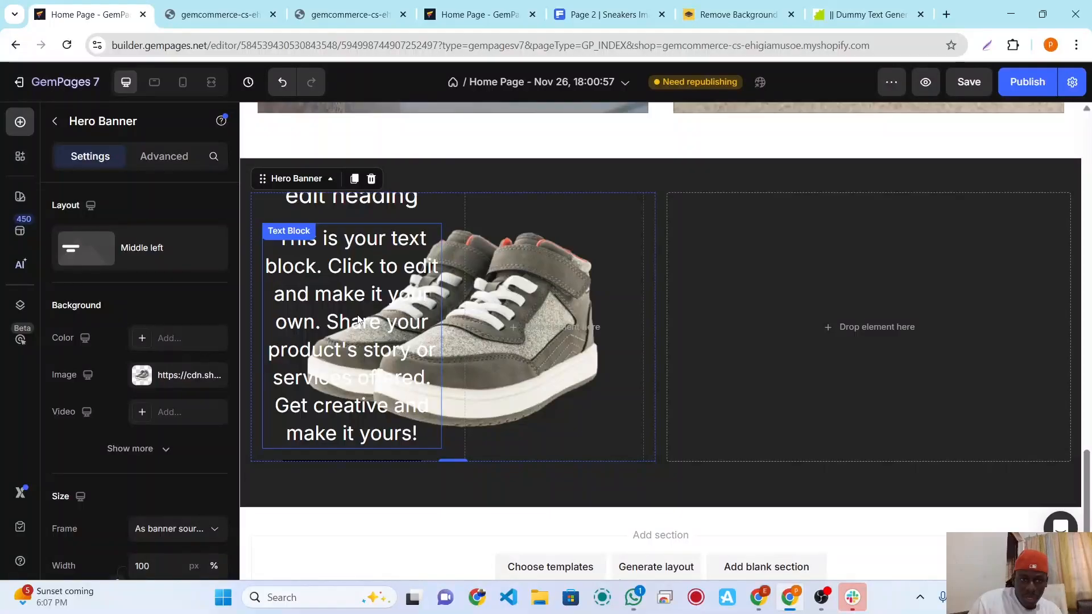
- Delete the text block and the "Get started" button from the sneaker hero banner
left_click(364, 275)
left_click(374, 238)
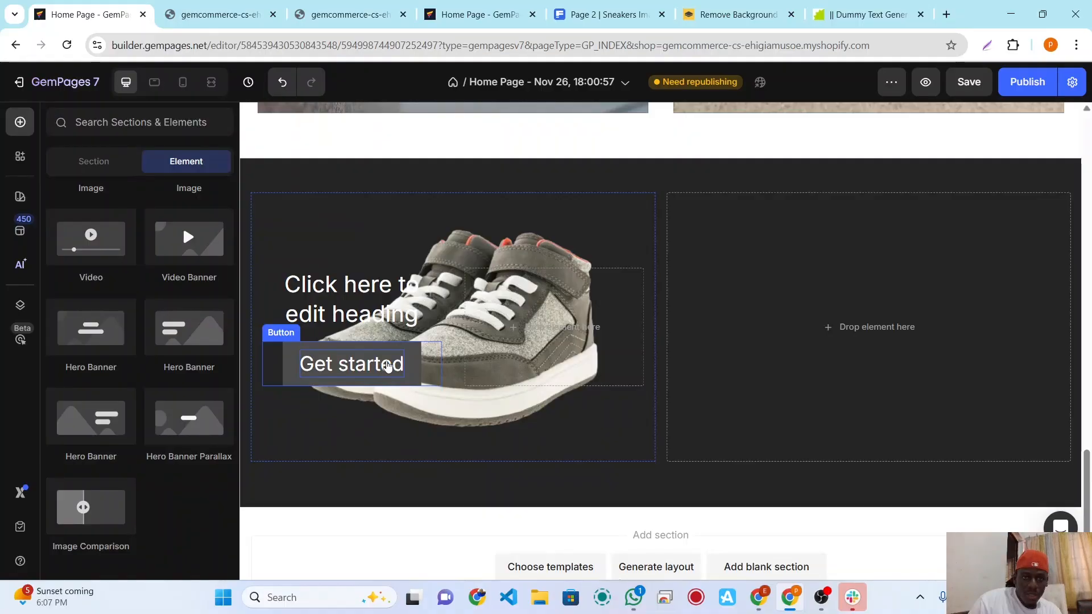
left_click(414, 372)
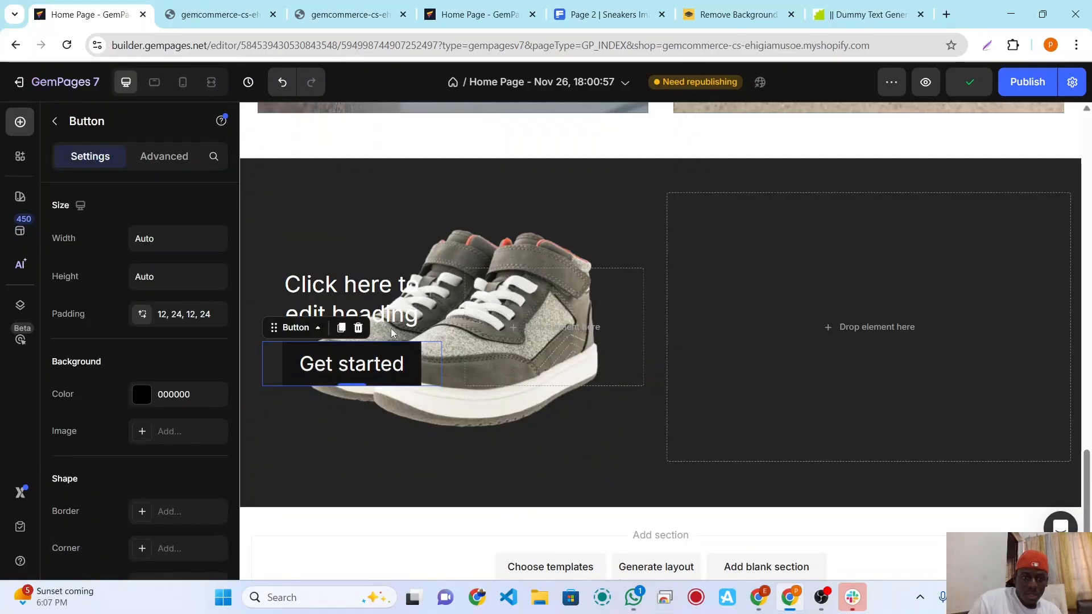
left_click(359, 329)
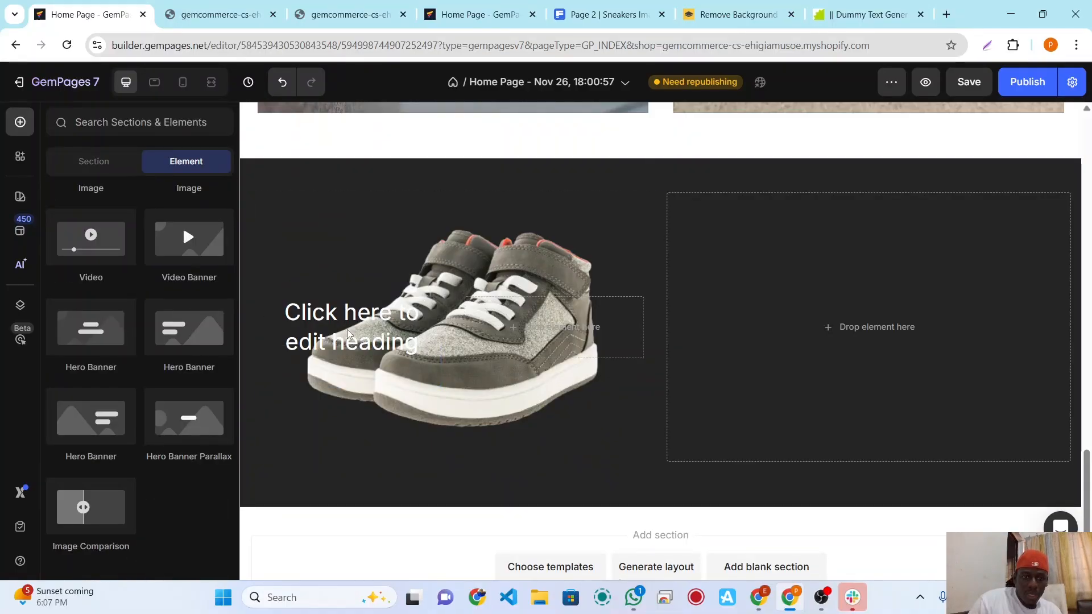
- Replace the hero banner's placeholder heading text with "Cool Sneakers"
left_click(347, 334)
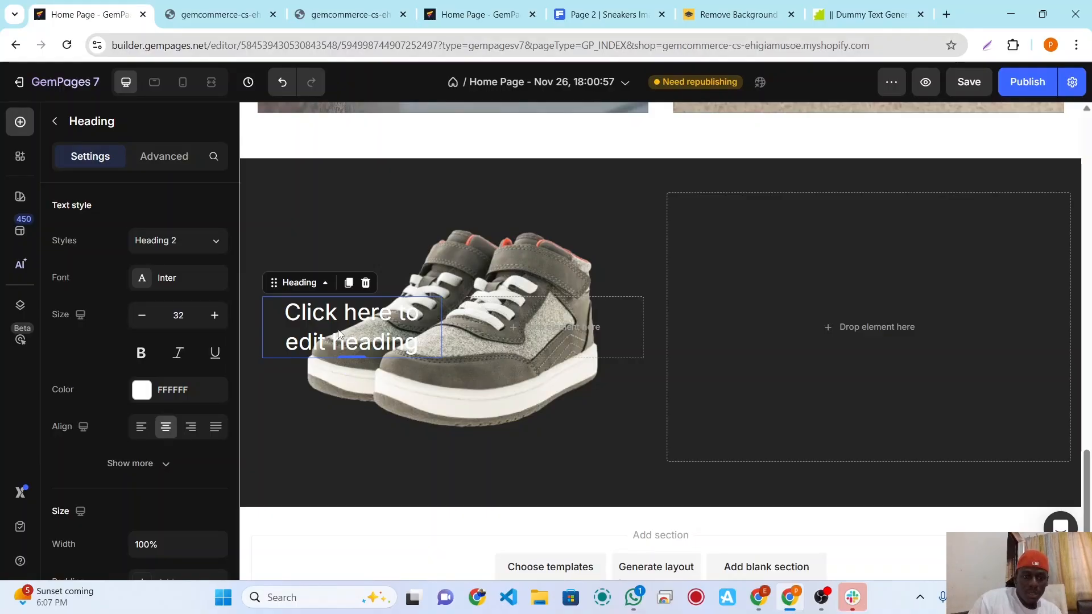
double_click(336, 333)
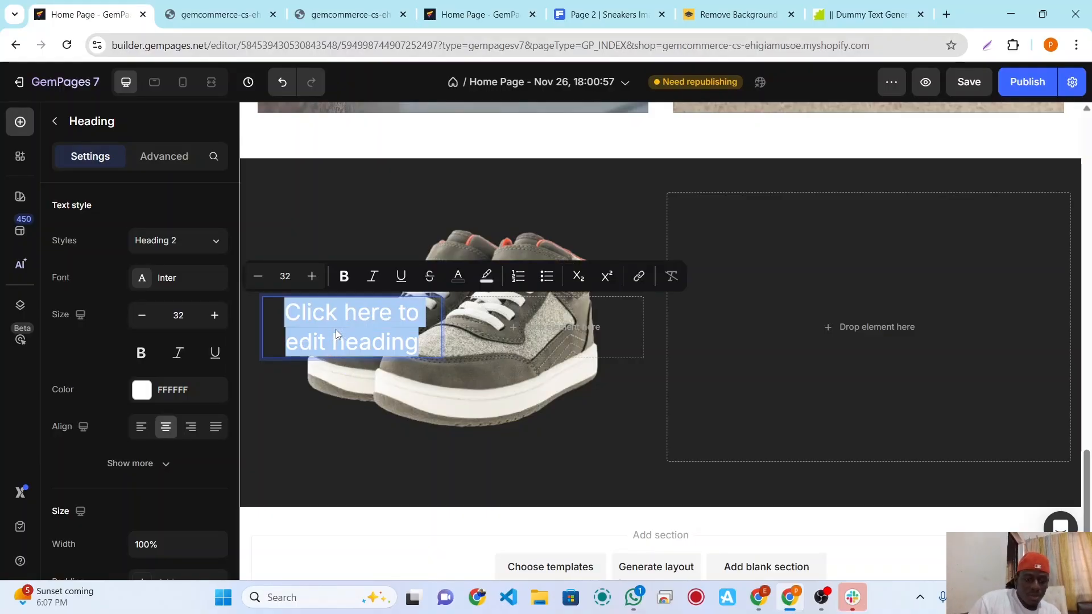
type("C")
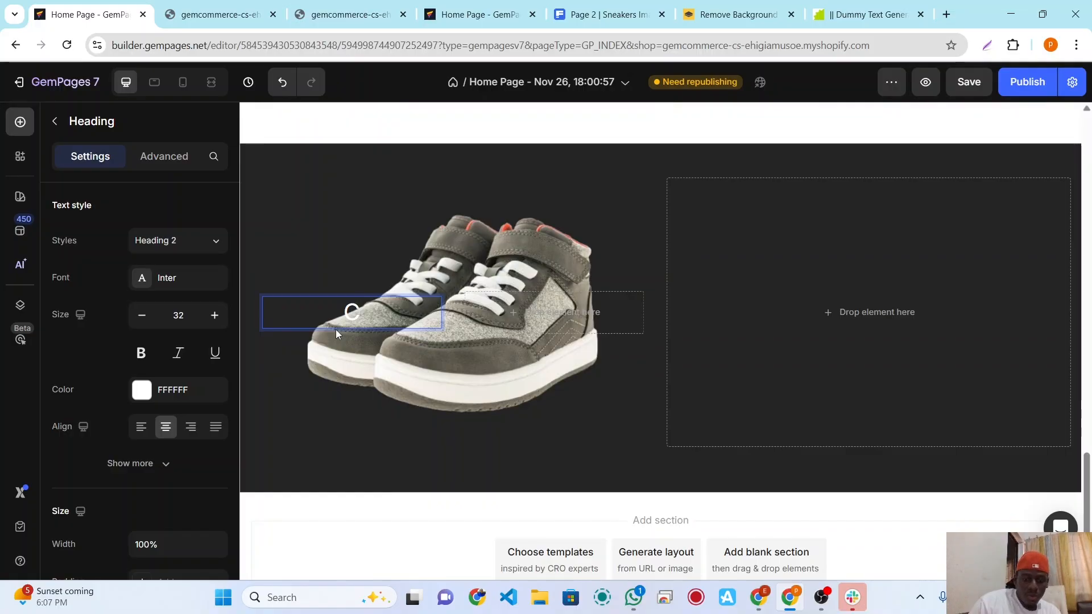
type("ool")
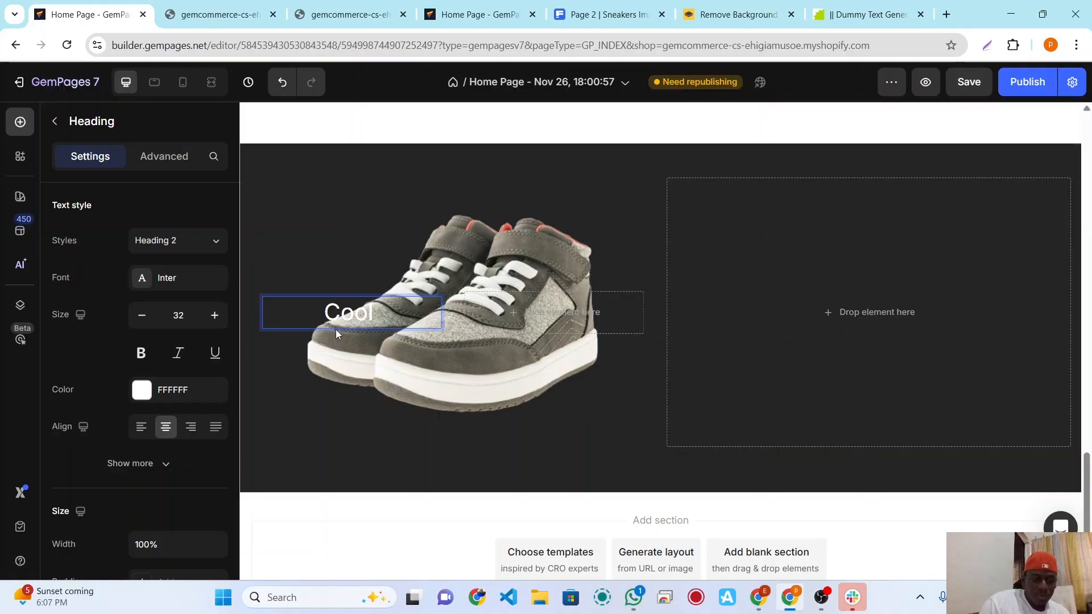
type("S")
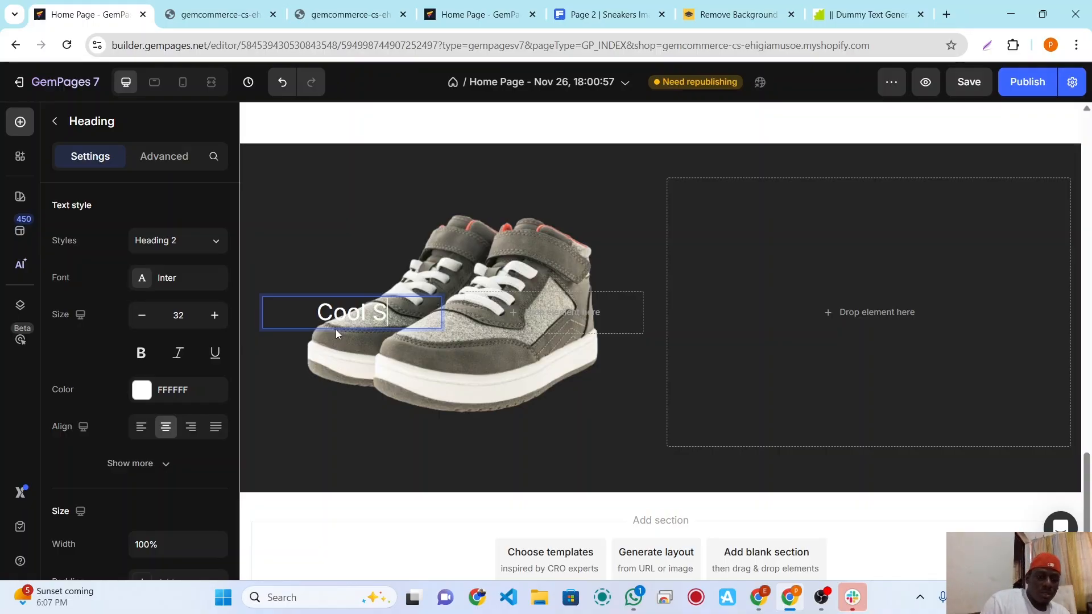
type("n")
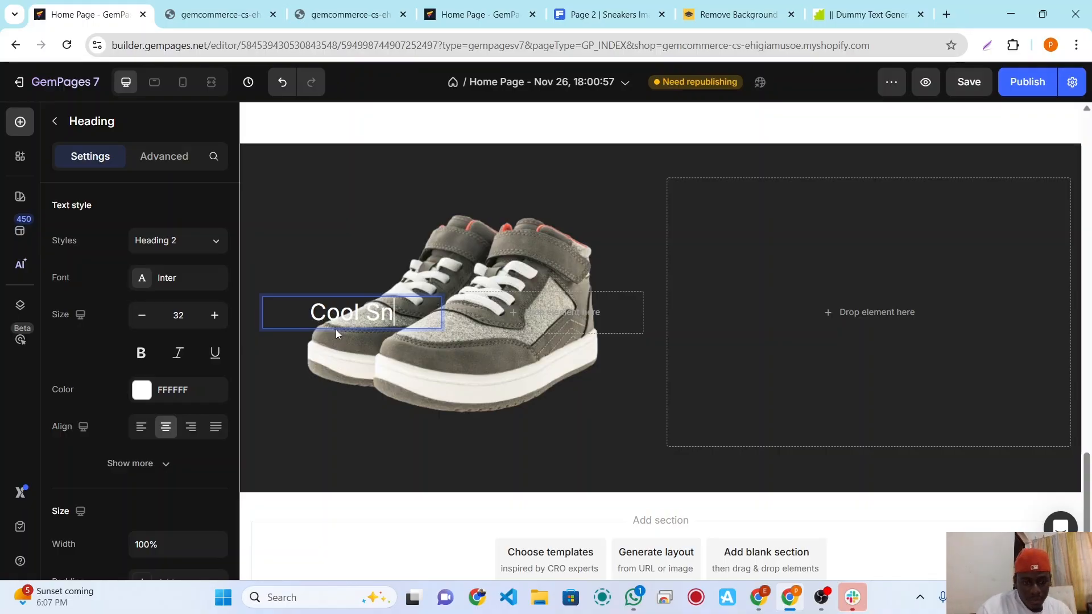
type("eakers")
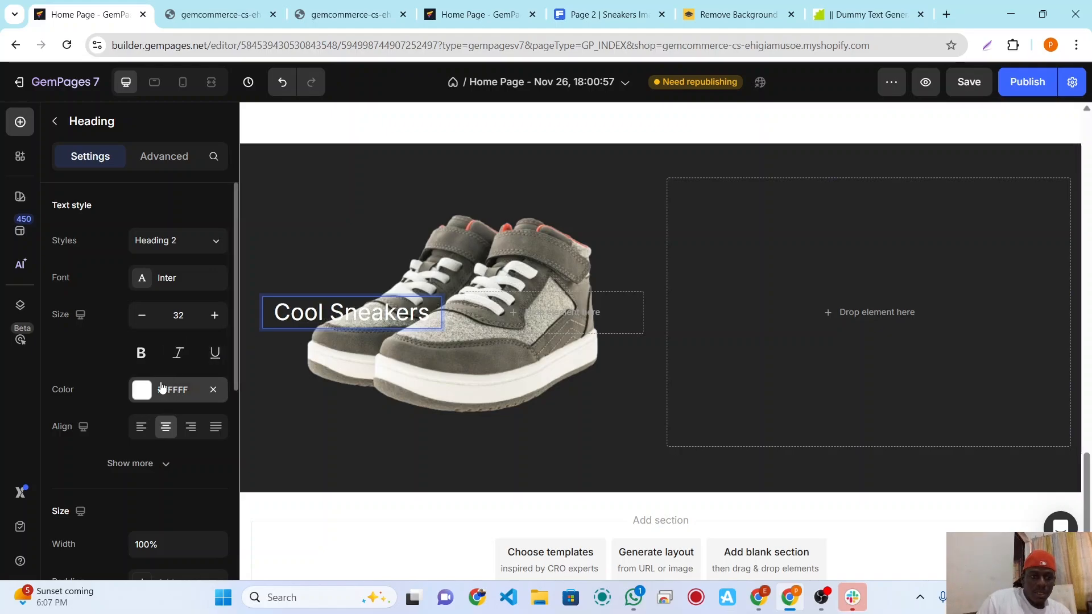
- Set the sneaker banner heading's text transform to all uppercase
left_click(178, 464)
scroll(165, 495, "down", 2)
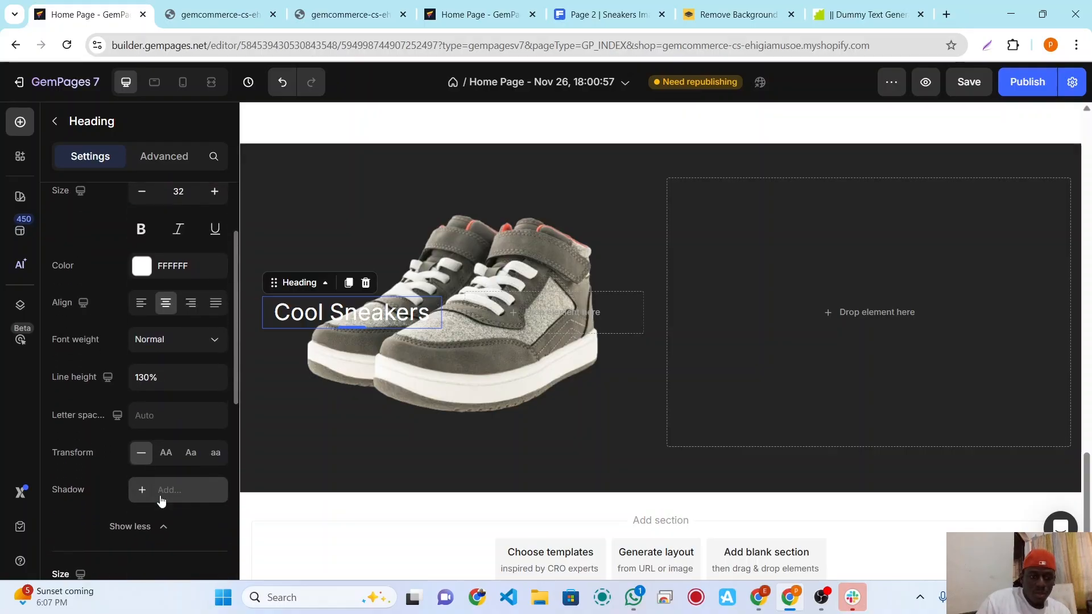
left_click(165, 465)
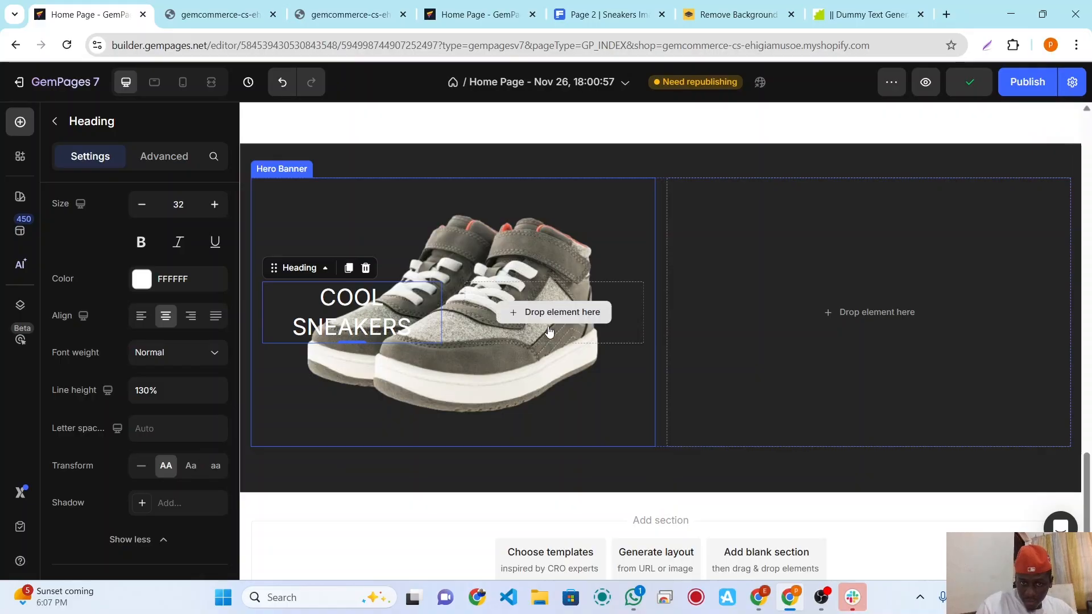
- Examine how the heading is nested within the hero banner in the layer tree, and close the tree
left_click(451, 357)
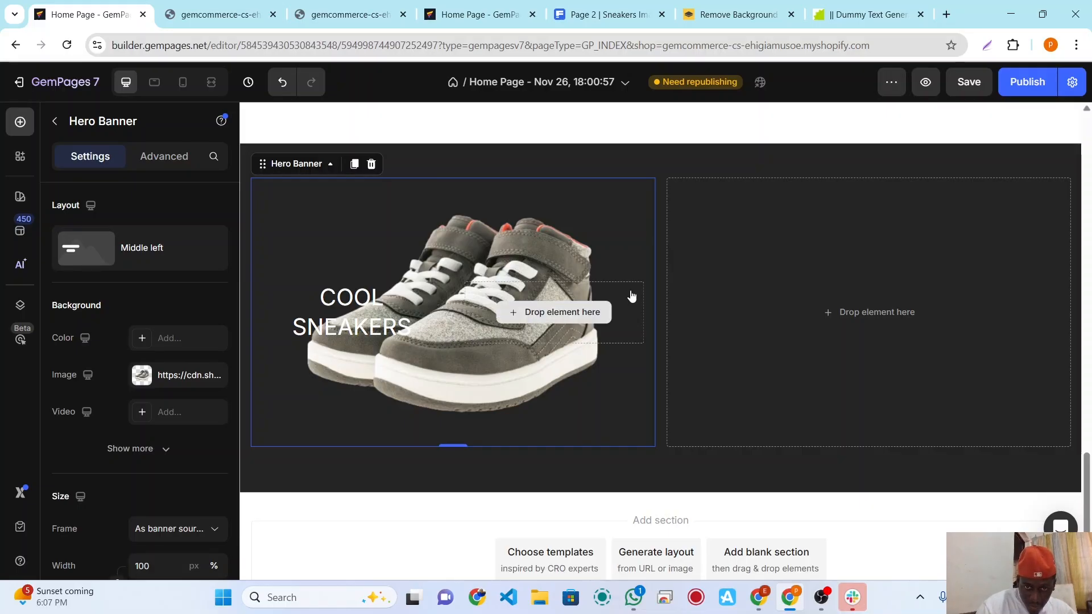
left_click(333, 310)
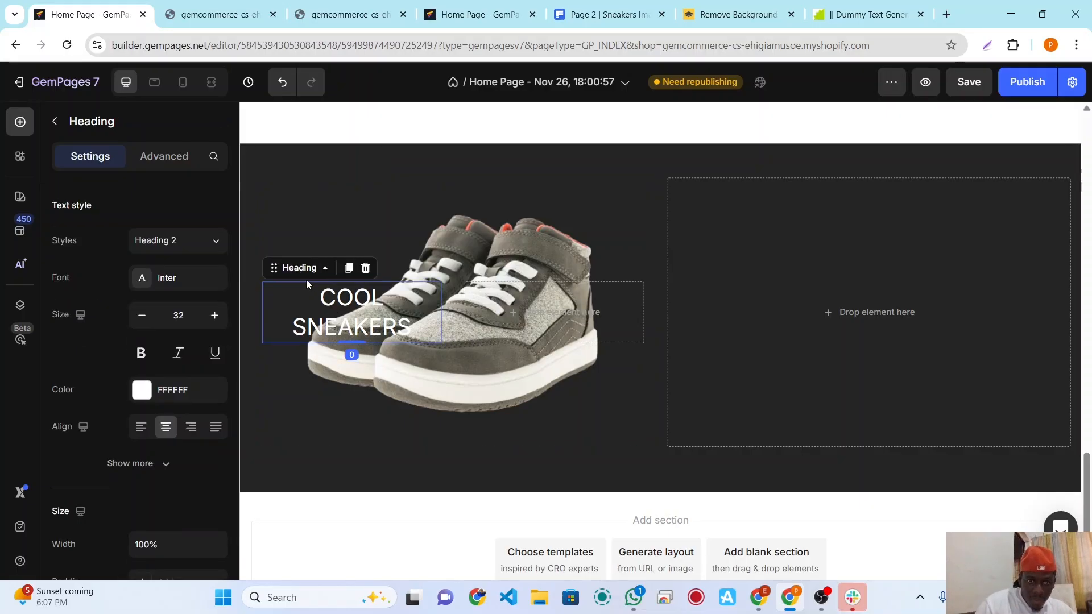
right_click(287, 268)
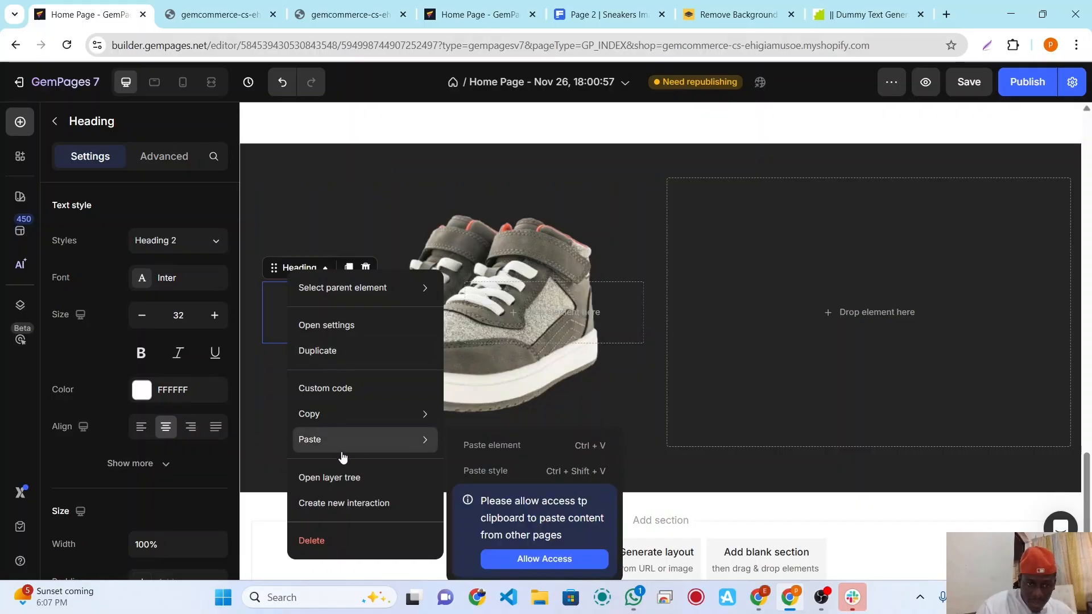
left_click(349, 479)
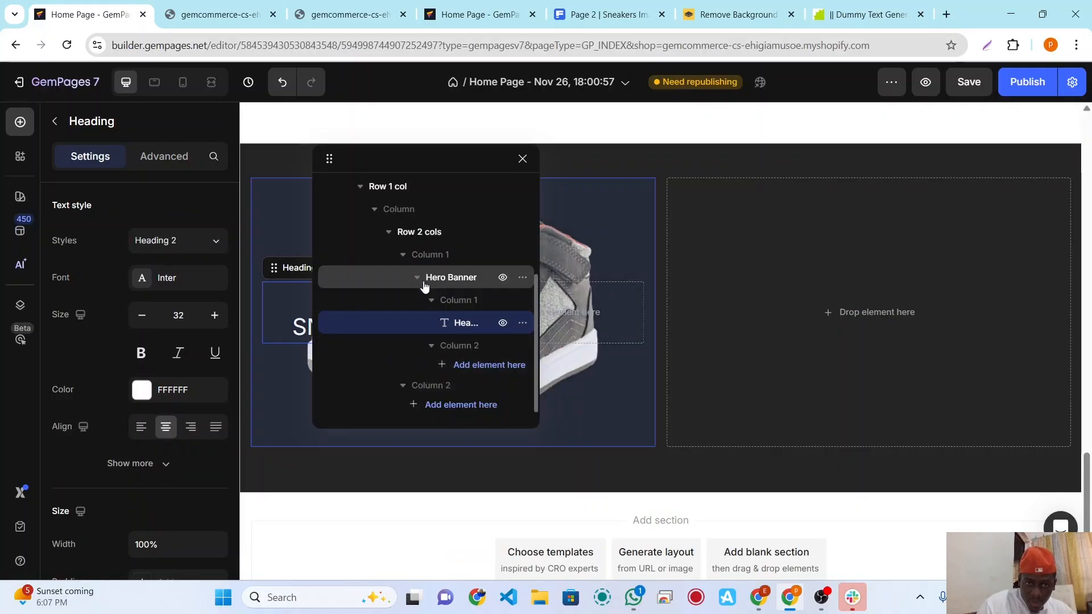
left_click(449, 313)
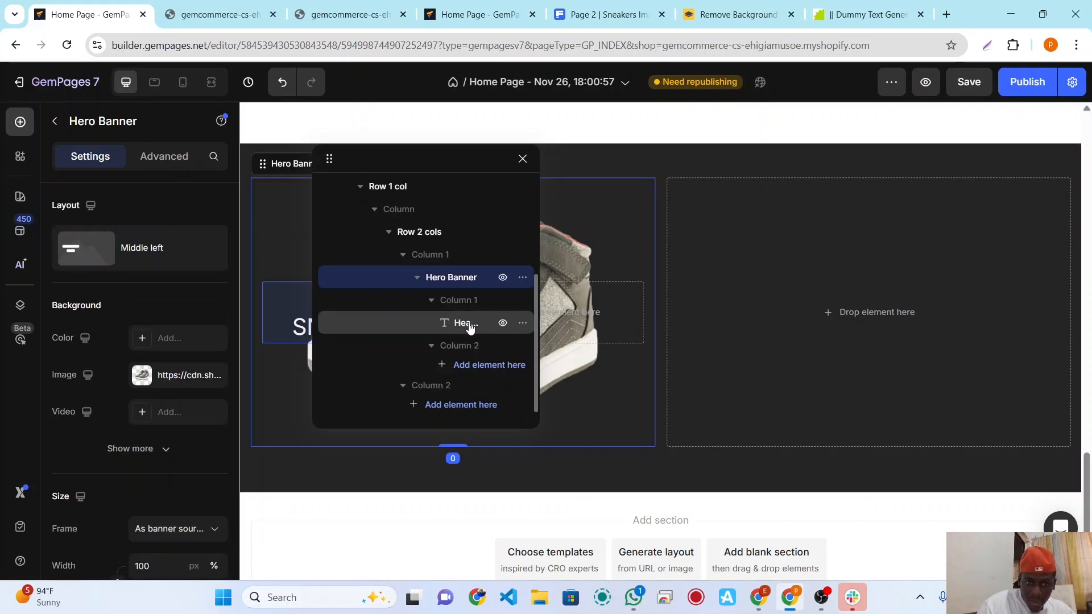
left_click(464, 325)
left_click(577, 371)
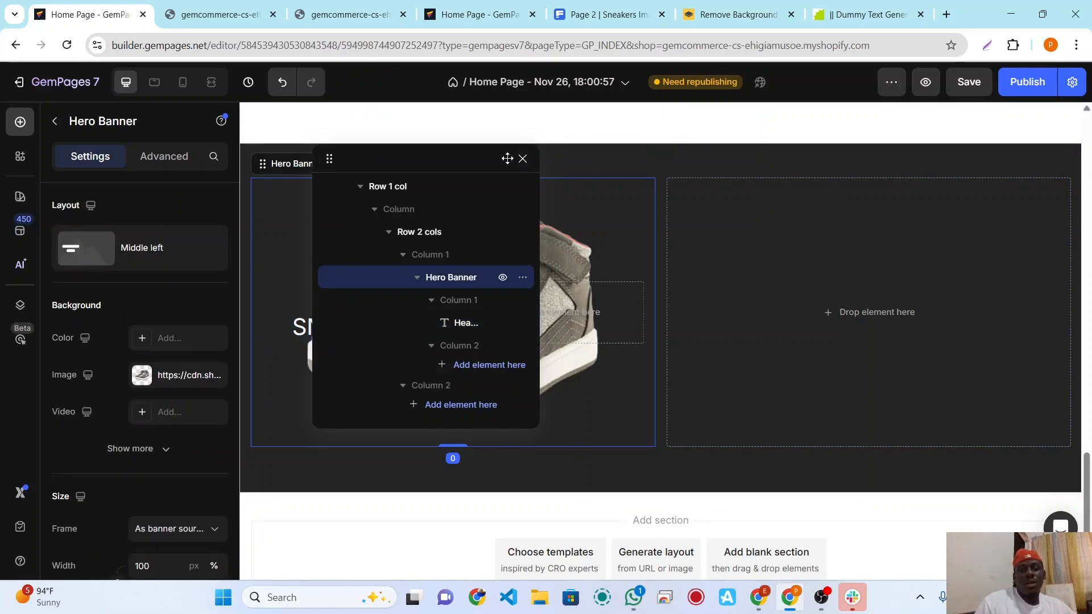
left_click(522, 158)
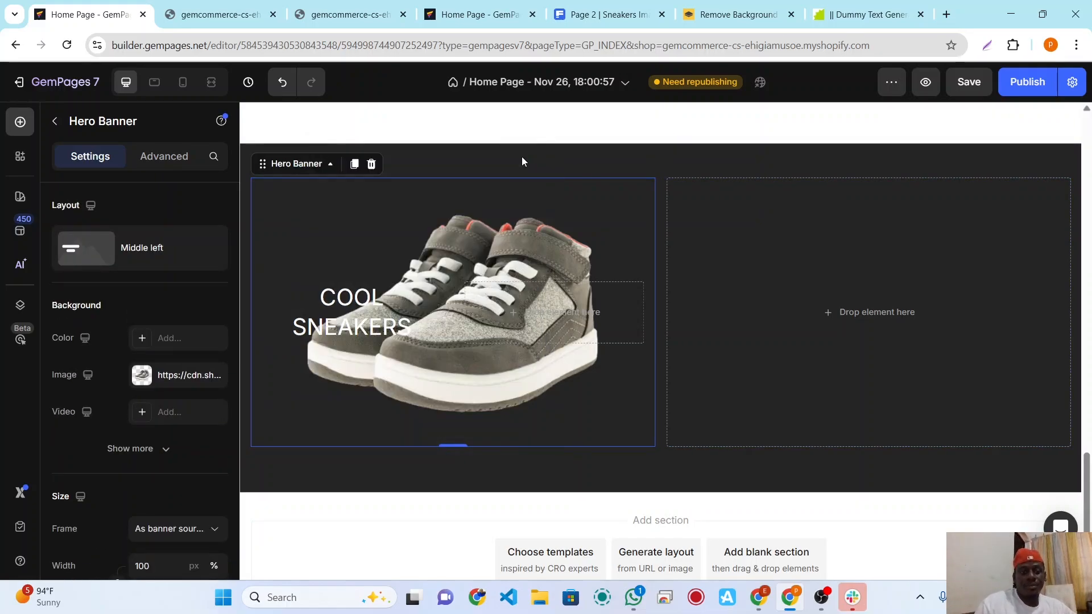
- Reduce the "COOL SNEAKERS" heading's font size to 28
left_click(368, 313)
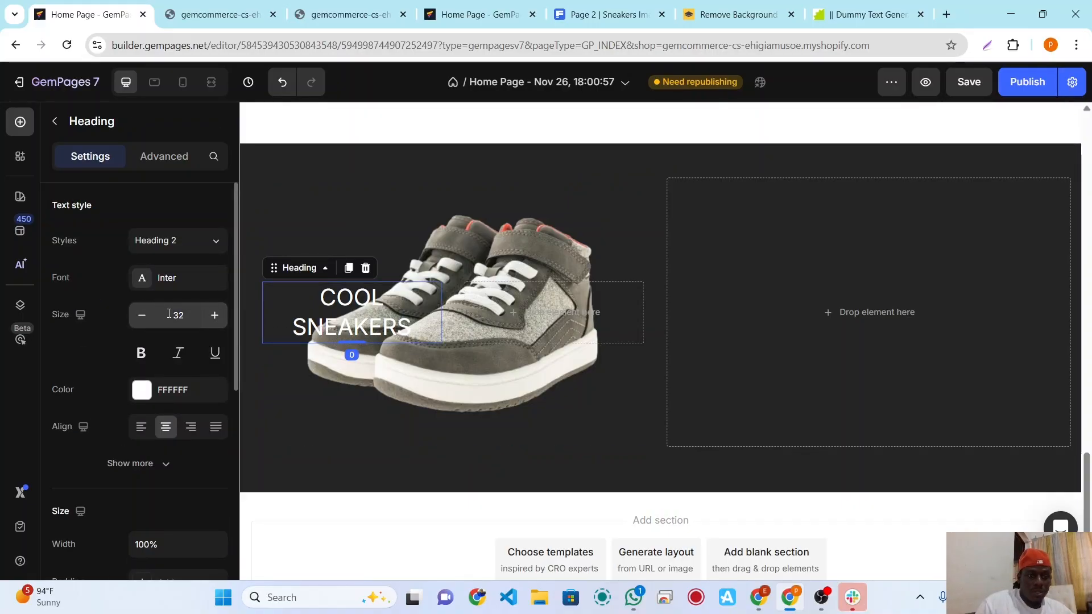
left_click(141, 316)
left_click(141, 315)
left_click(142, 315)
left_click(141, 316)
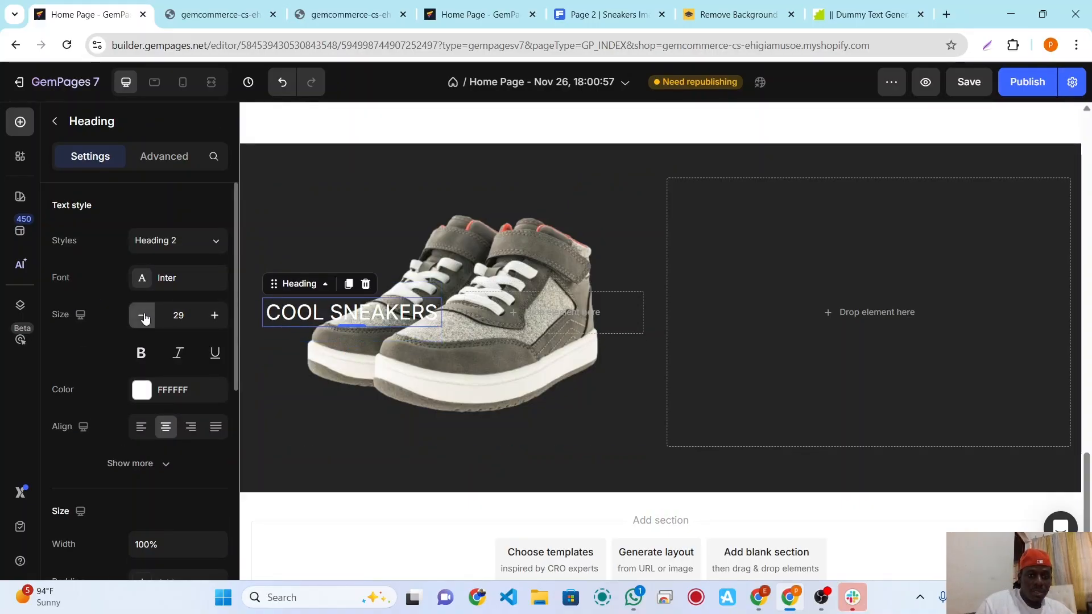
left_click(141, 316)
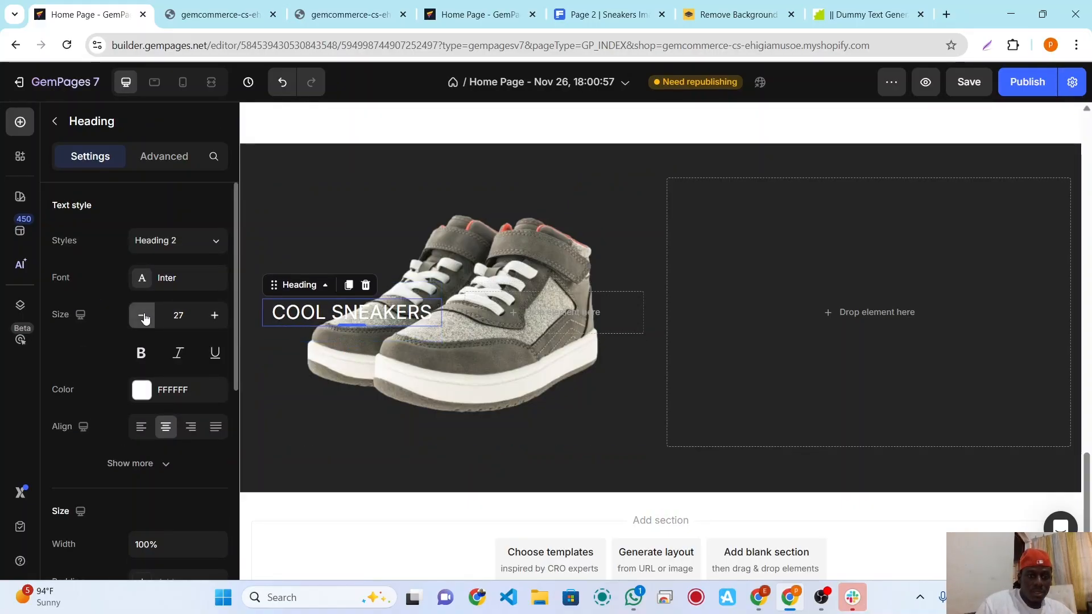
left_click(213, 316)
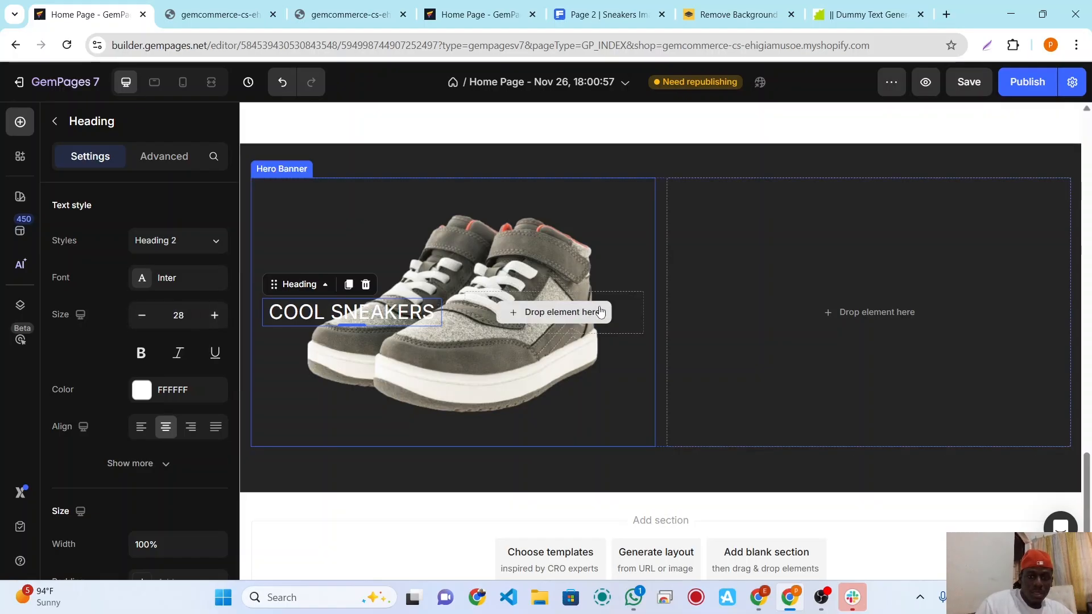
left_click(633, 306)
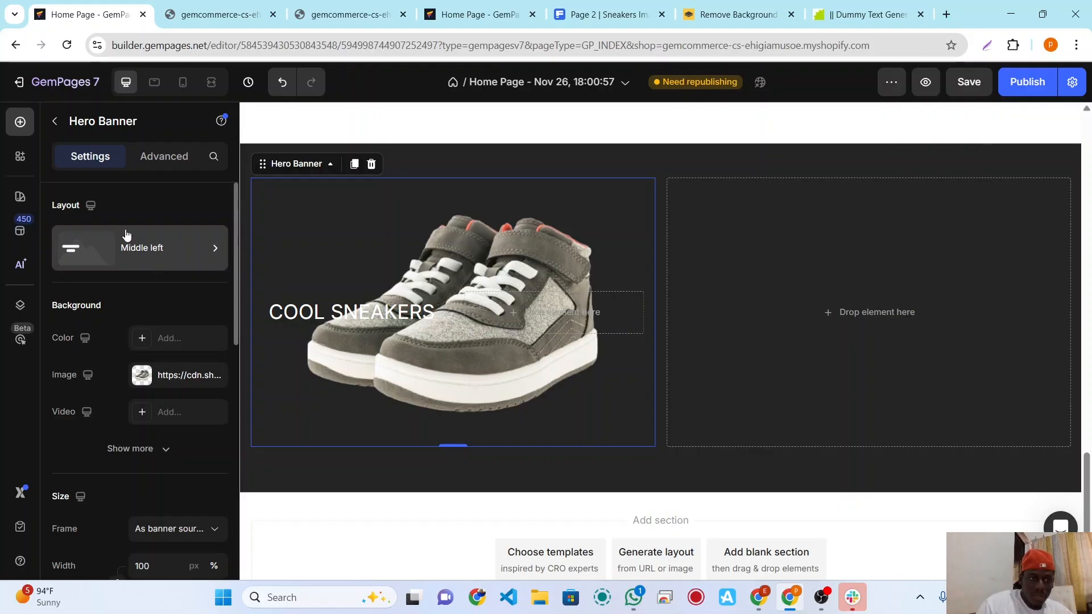
left_click(434, 316)
left_click(526, 331)
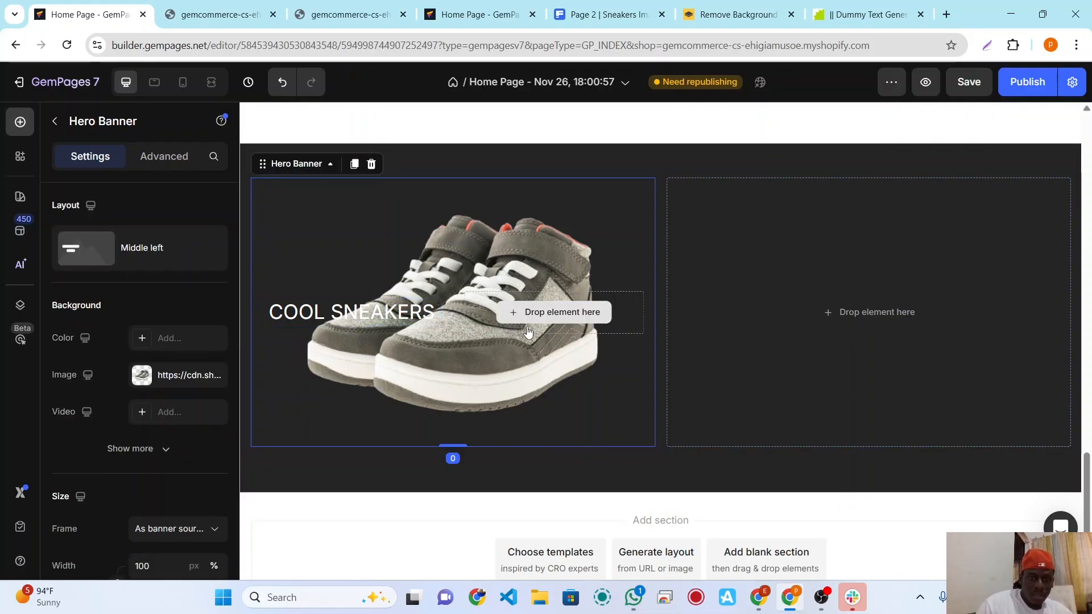
left_click(550, 322)
left_click(551, 323)
left_click(437, 308)
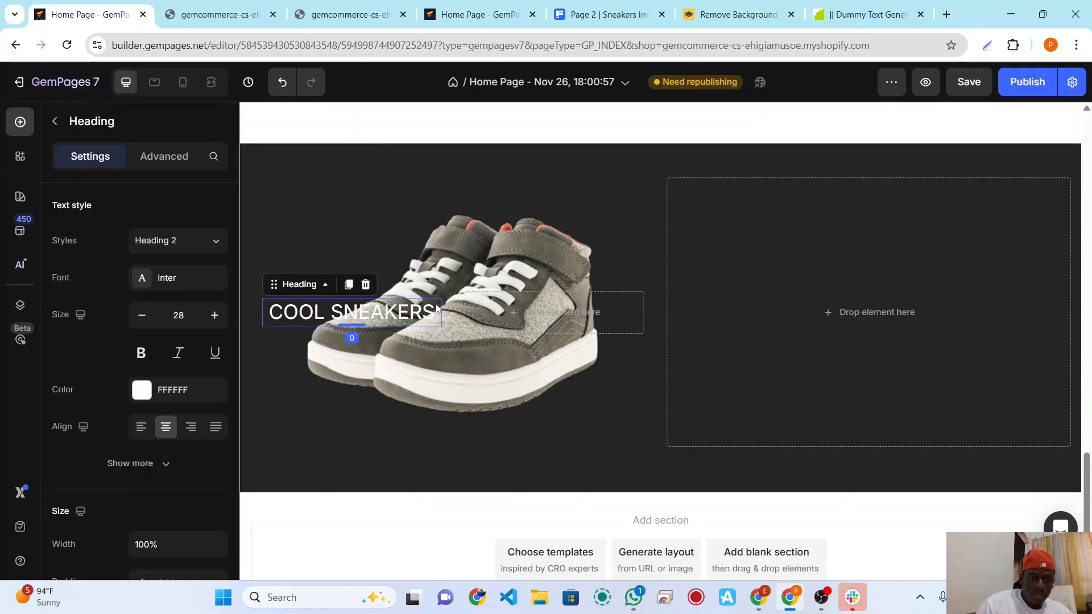
left_click(500, 229)
left_click(371, 317)
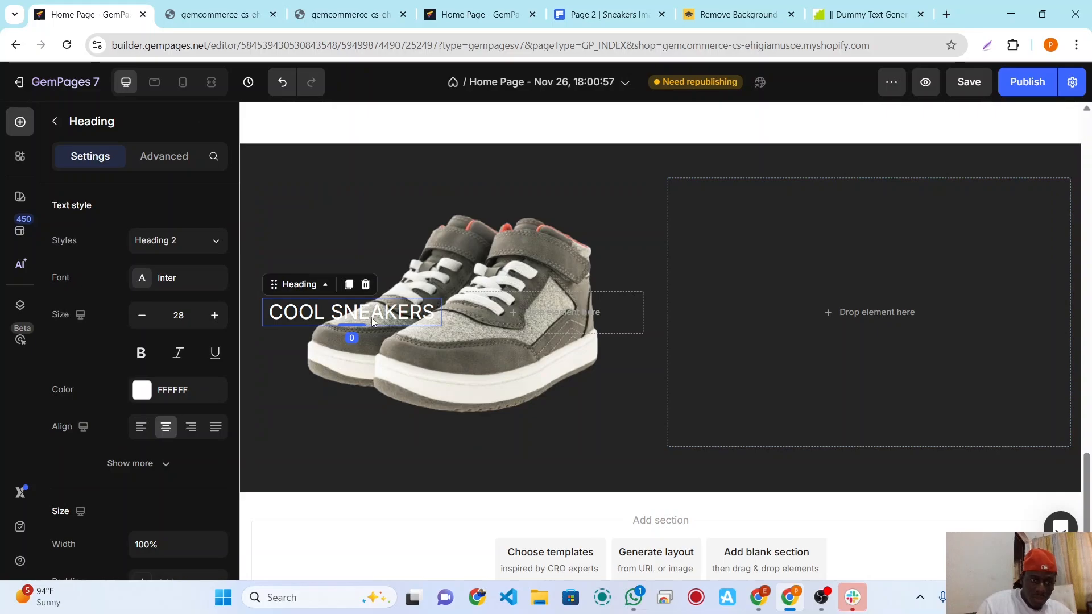
left_click(467, 265)
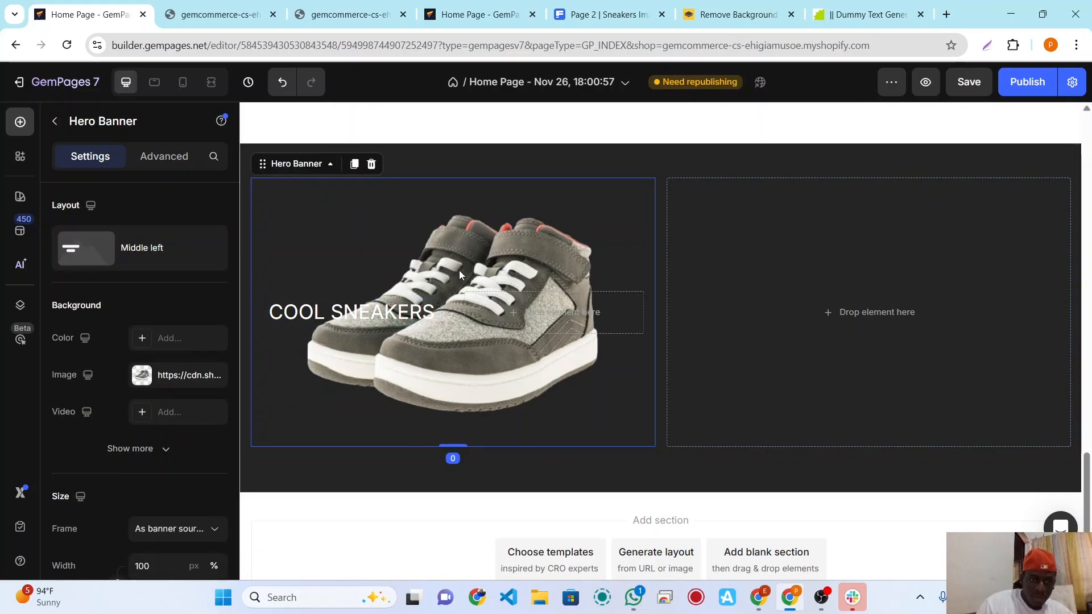
- Try bottom, right and distributed layouts for the sneaker hero banner's content, and settle on the Center layout
left_click(168, 263)
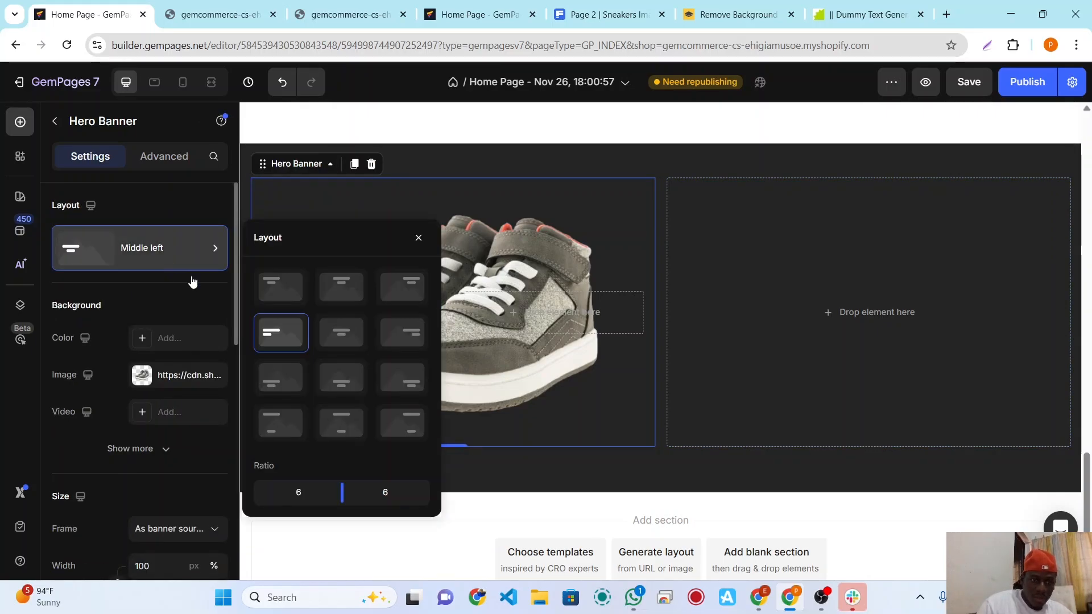
left_click(333, 373)
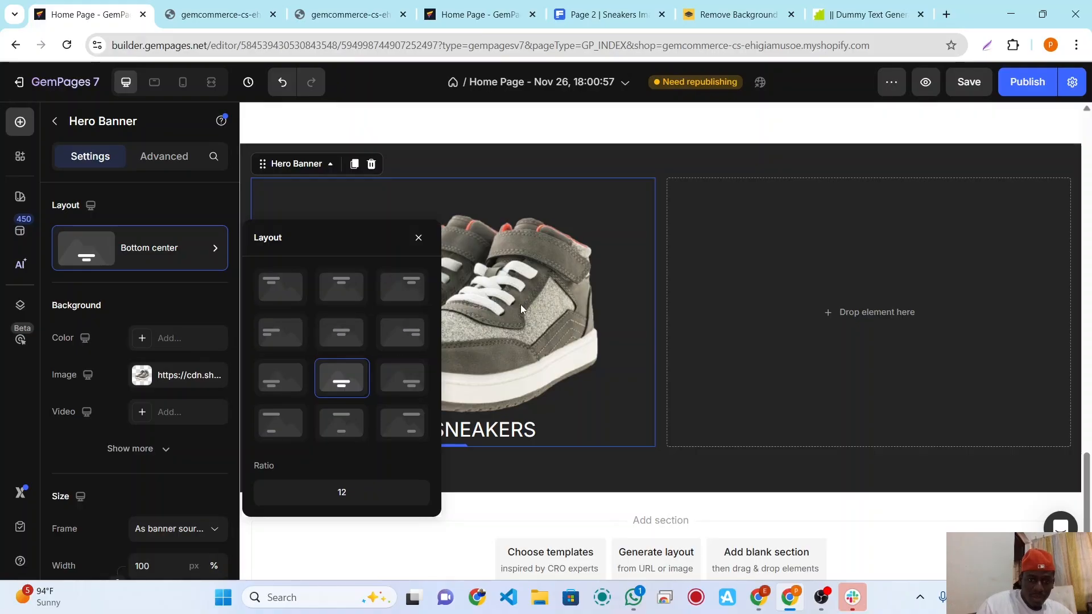
left_click(358, 331)
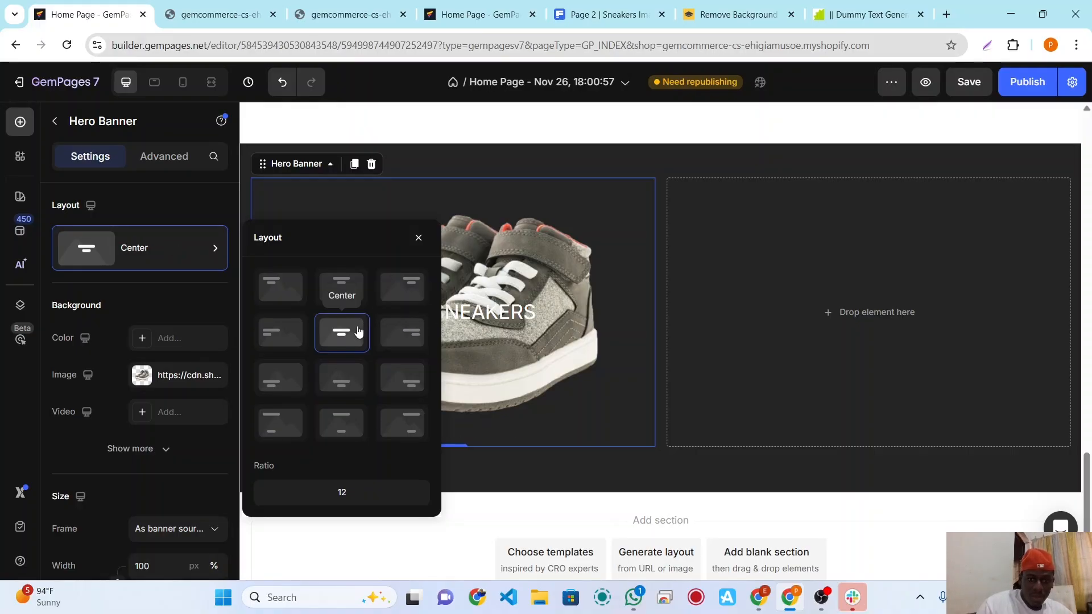
left_click(353, 385)
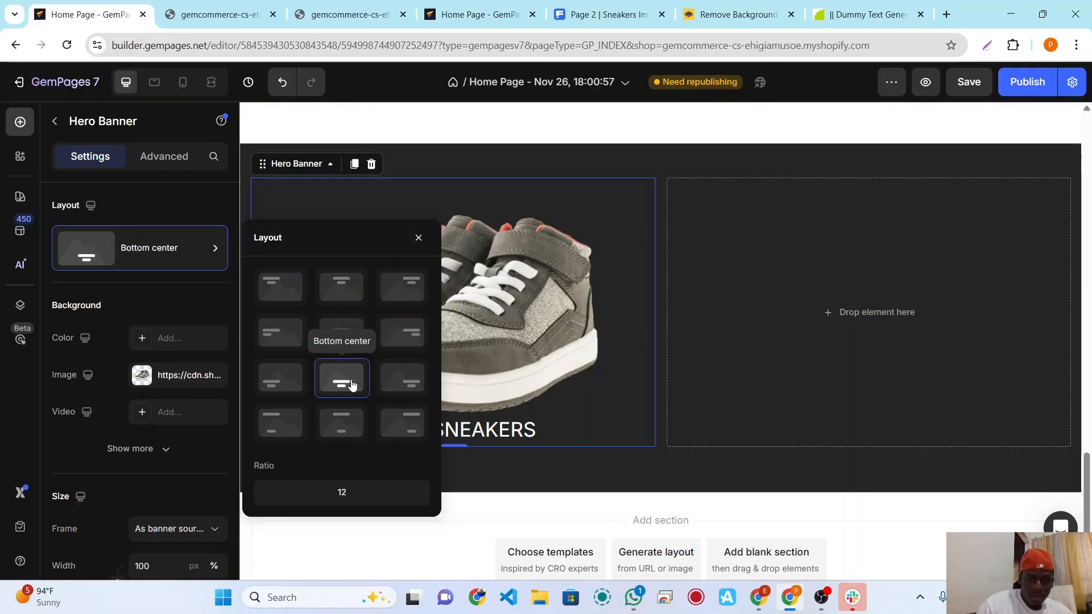
left_click(405, 383)
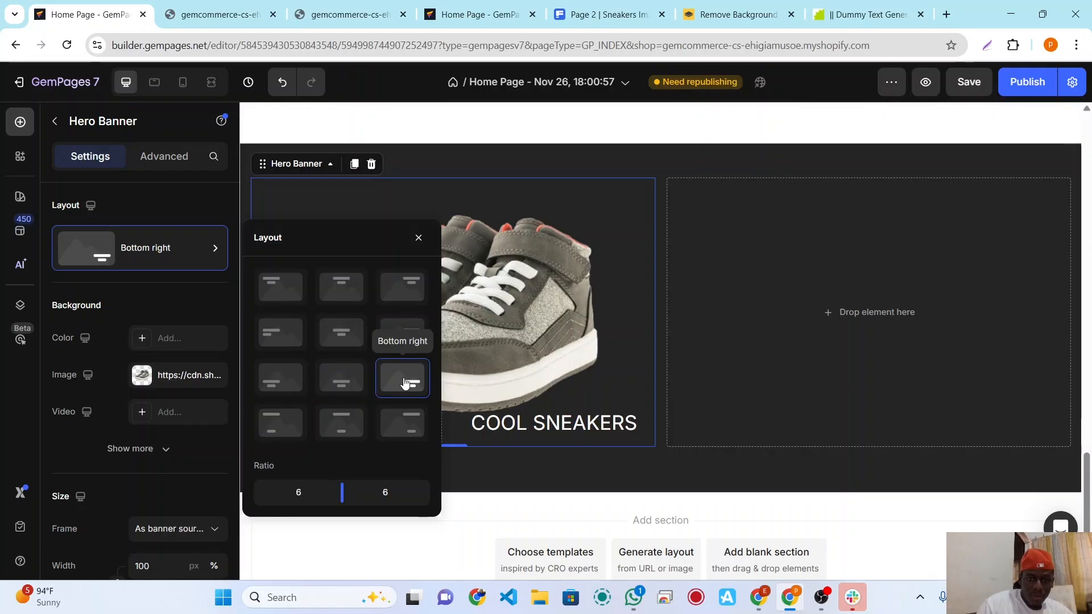
left_click(342, 345)
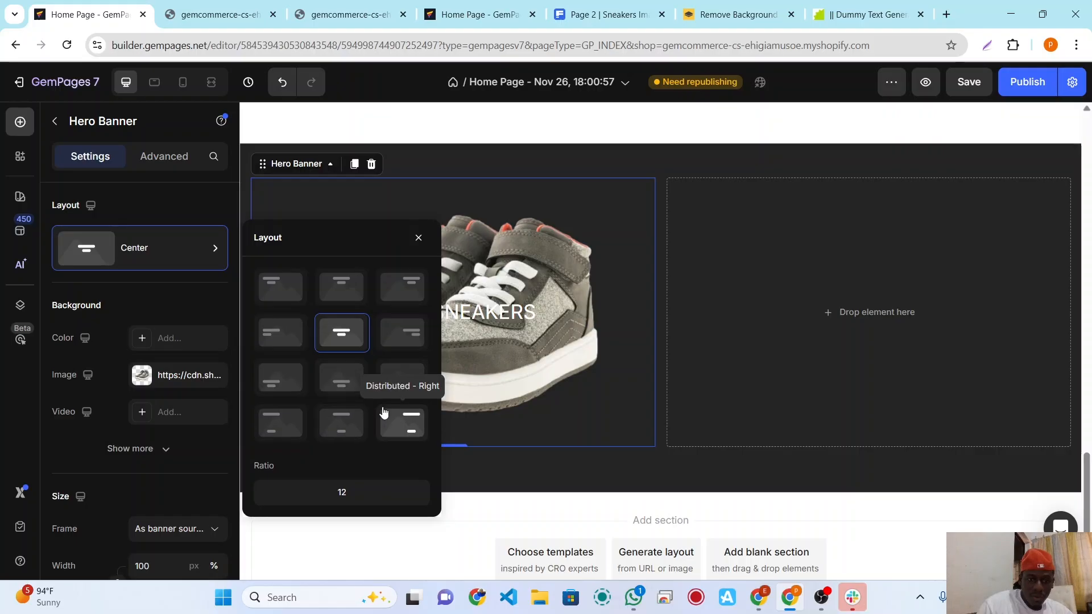
left_click(349, 429)
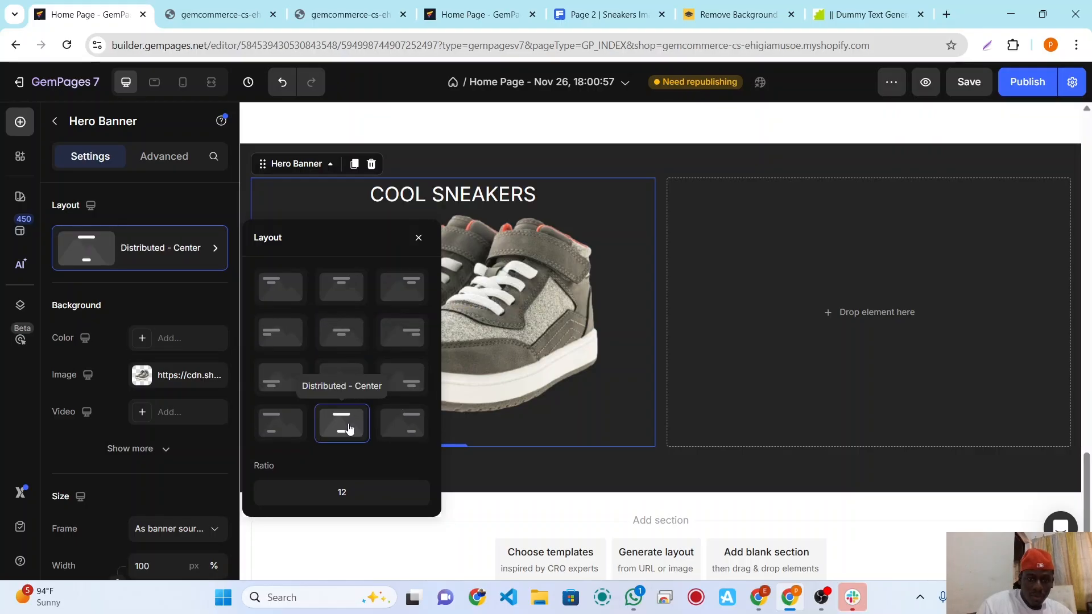
left_click(349, 370)
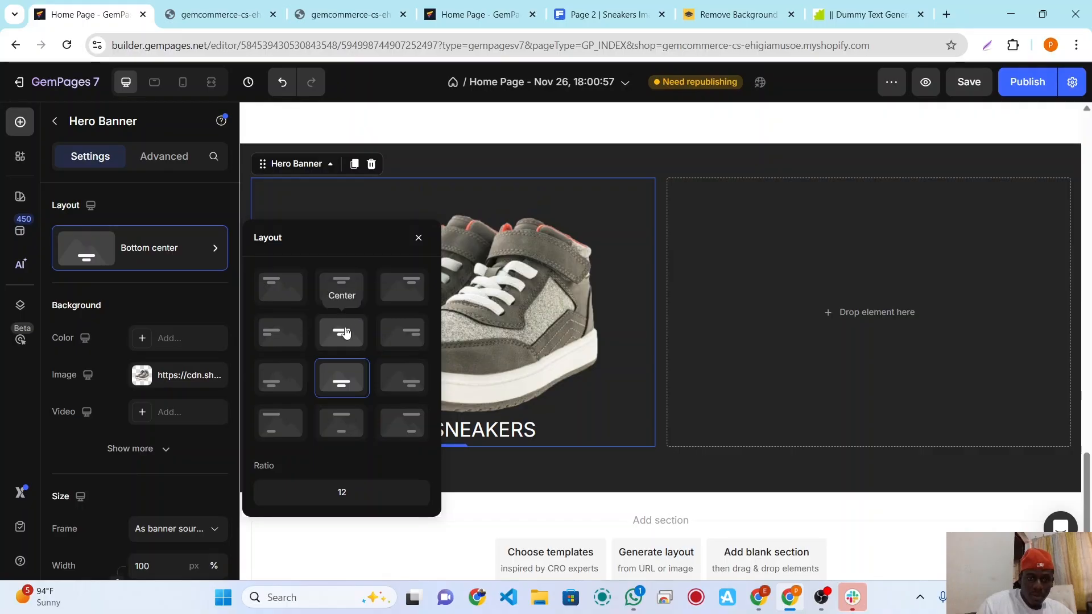
left_click(346, 332)
left_click(419, 237)
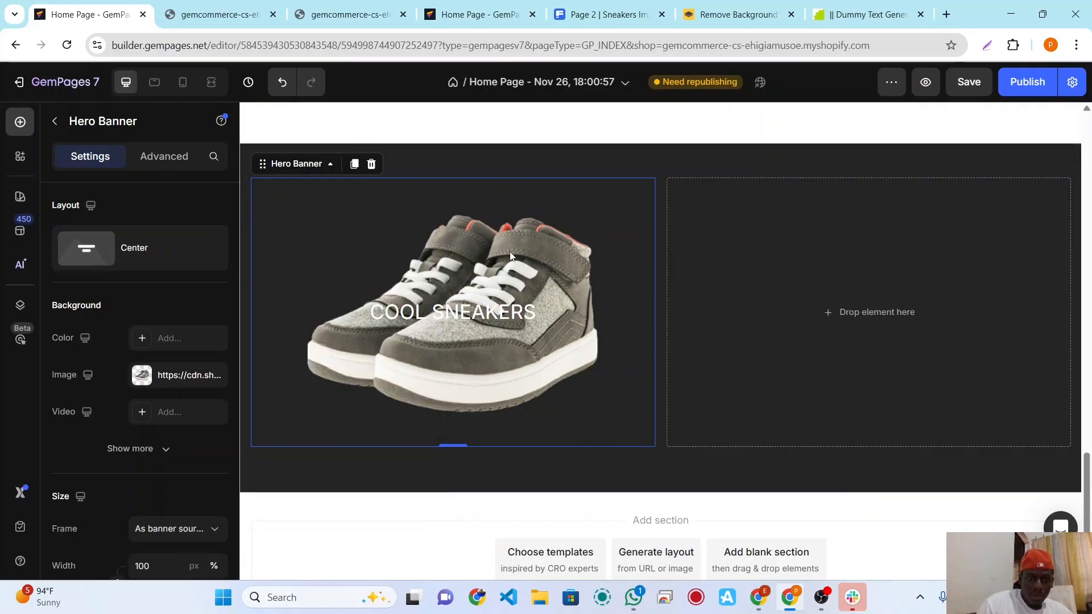
- Make the "COOL SNEAKERS" heading on the hero banner bold
left_click(484, 315)
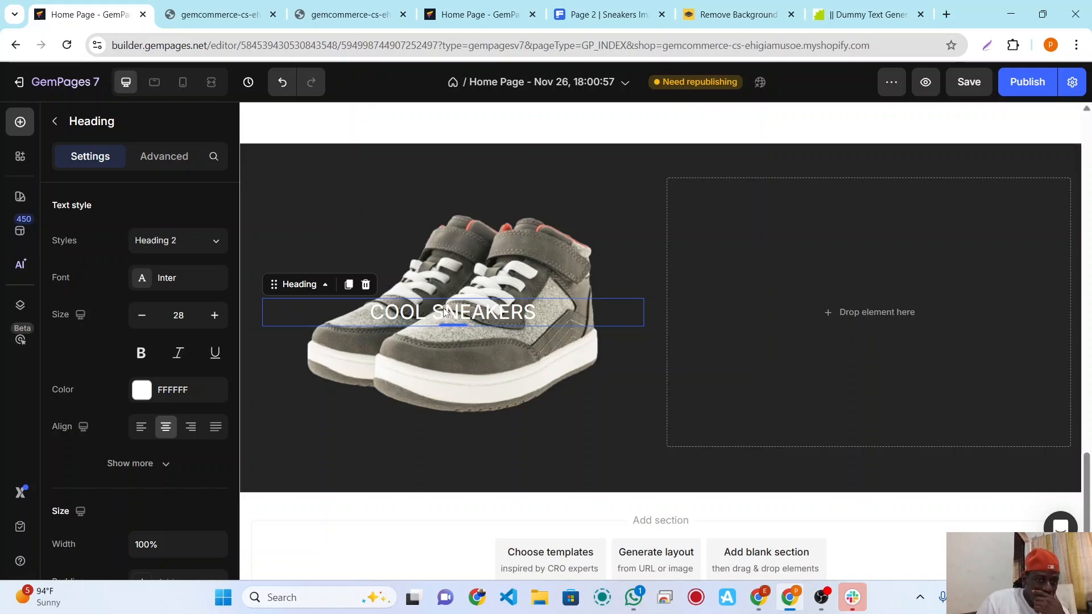
key("ctrl+s")
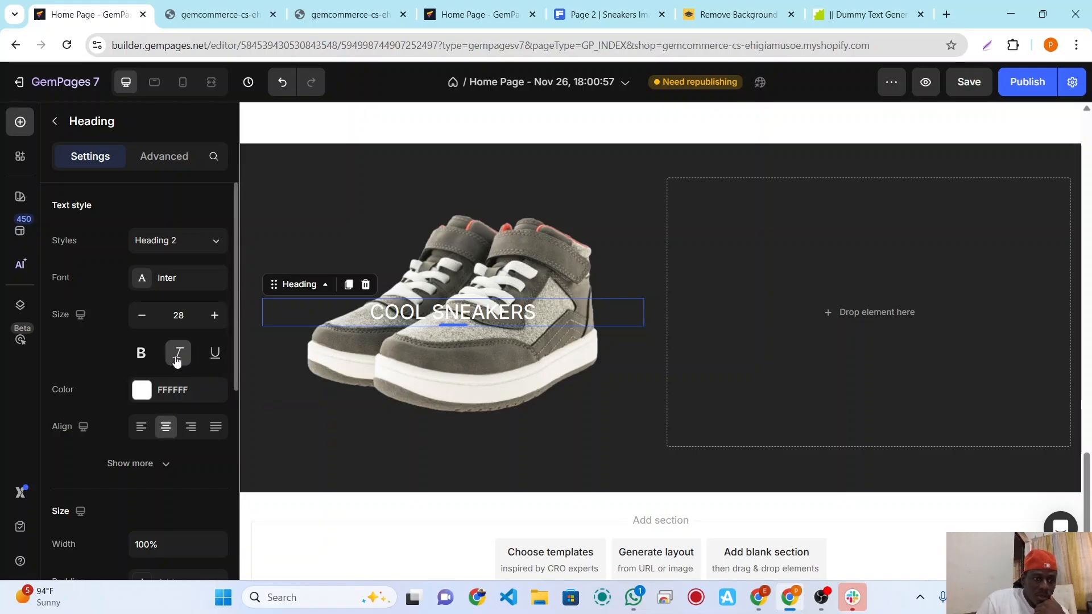
scroll(178, 455, "down", 2)
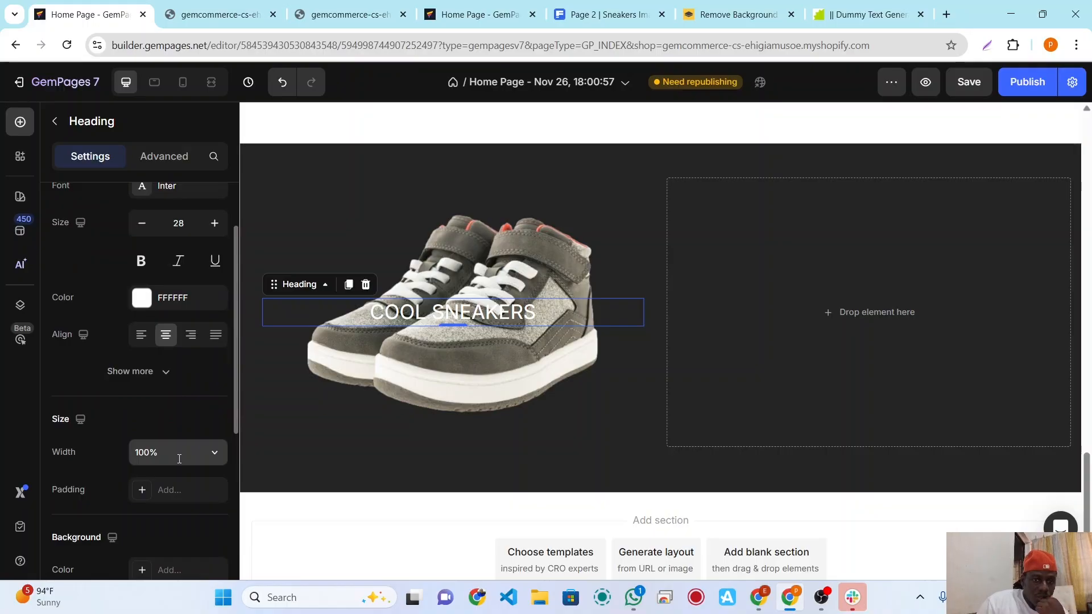
left_click(142, 263)
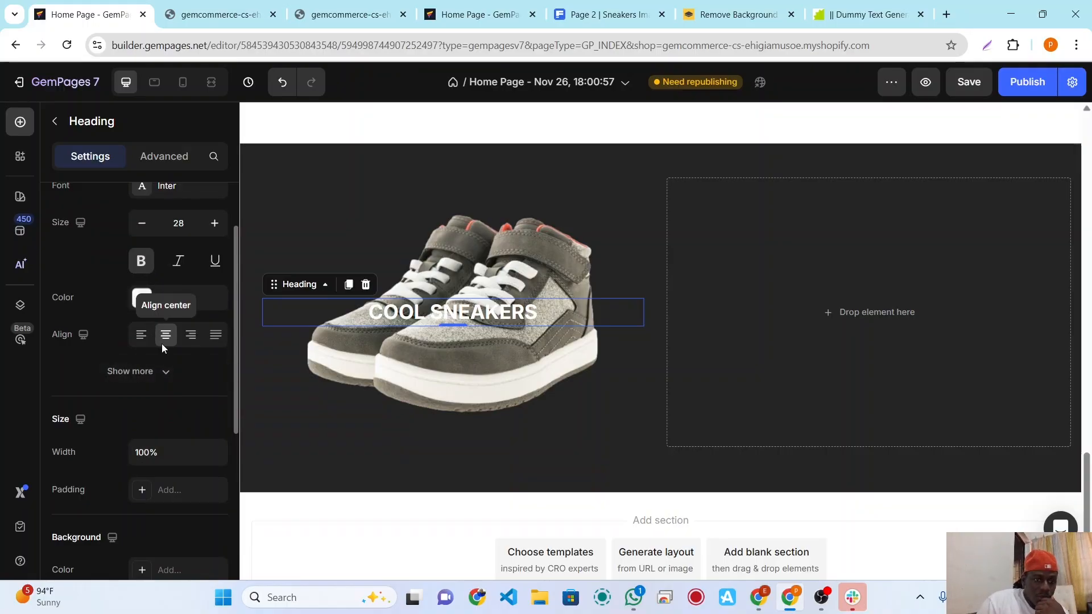
- Adjust the "COOL SNEAKERS" heading's outer top spacing, trying 40, 150, 112 and 120 px, and settle on 100 px
scroll(188, 477, "down", 2)
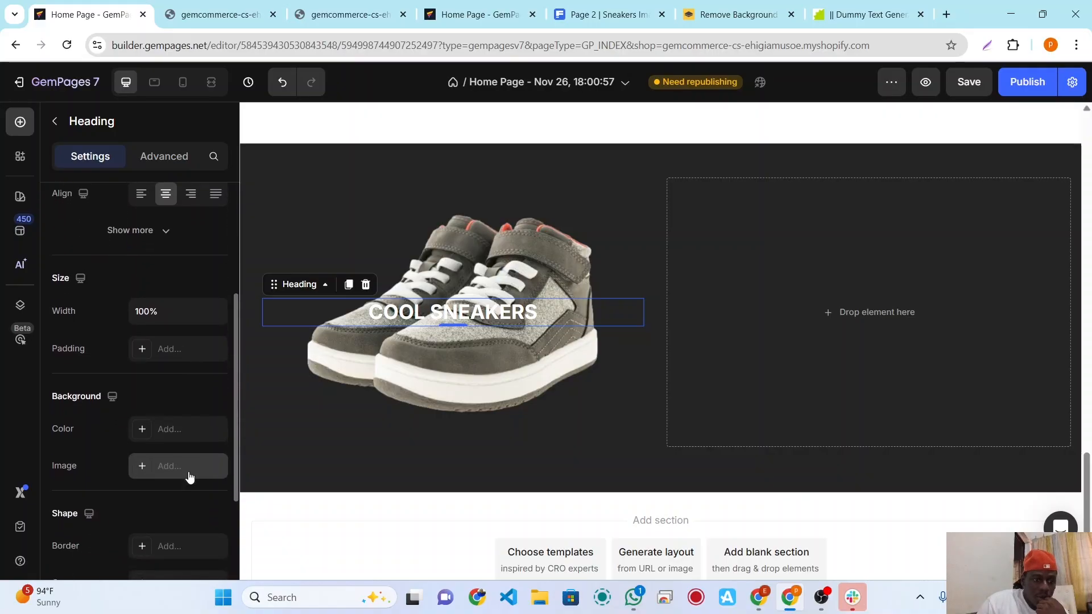
left_click(166, 167)
scroll(170, 219, "up", 2)
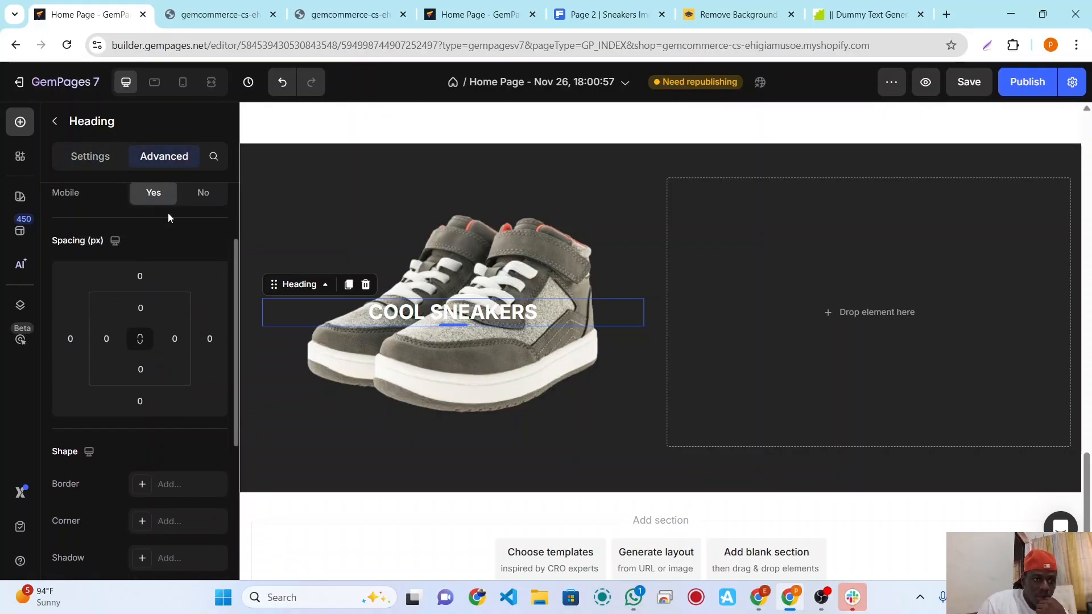
left_click(146, 278)
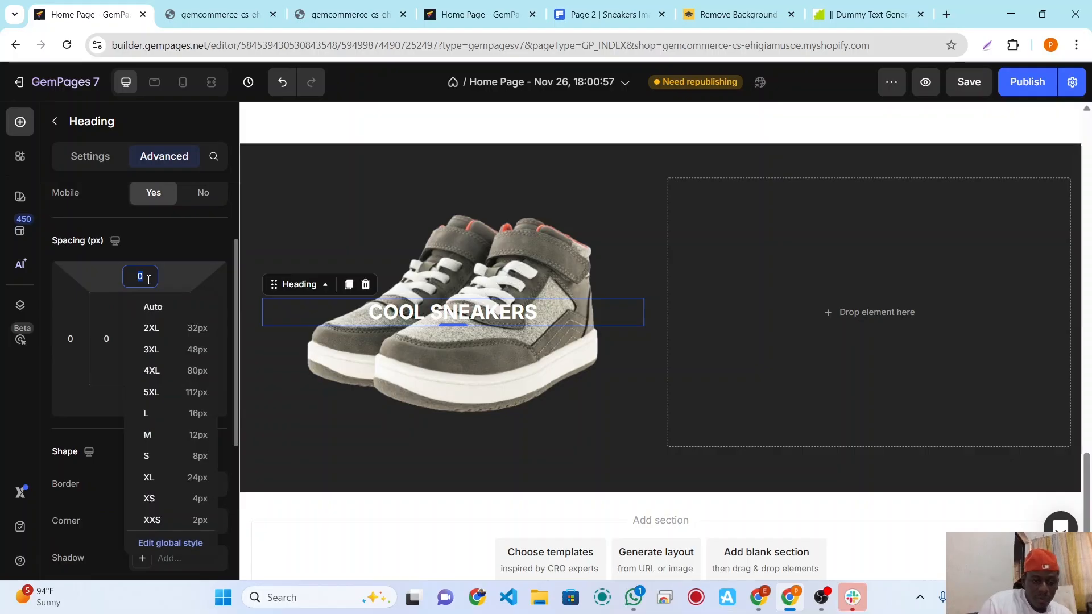
type("40")
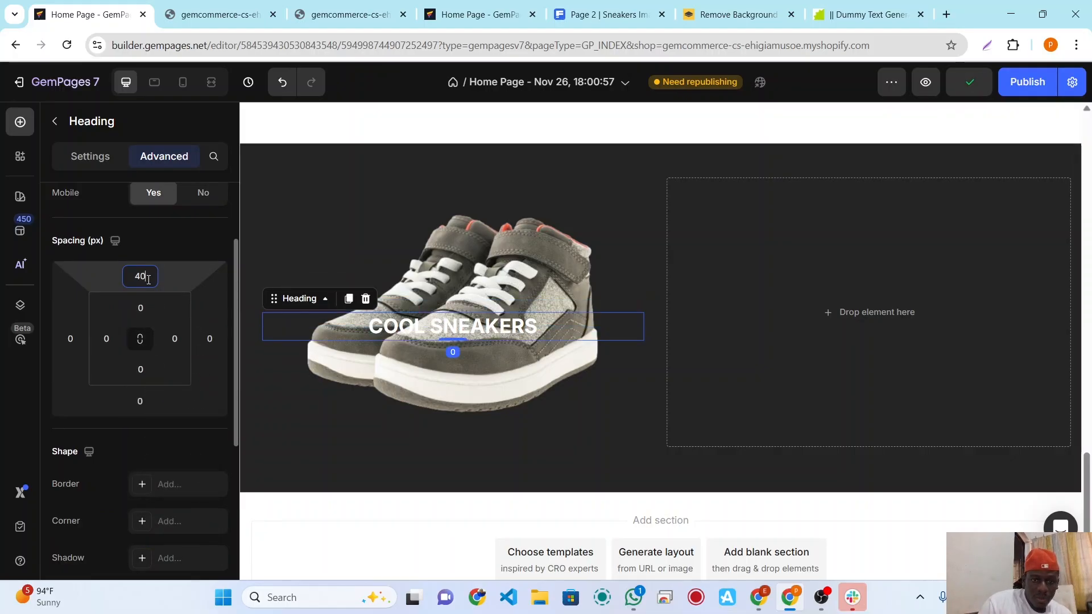
key("BackSpace")
key("BackSpace")
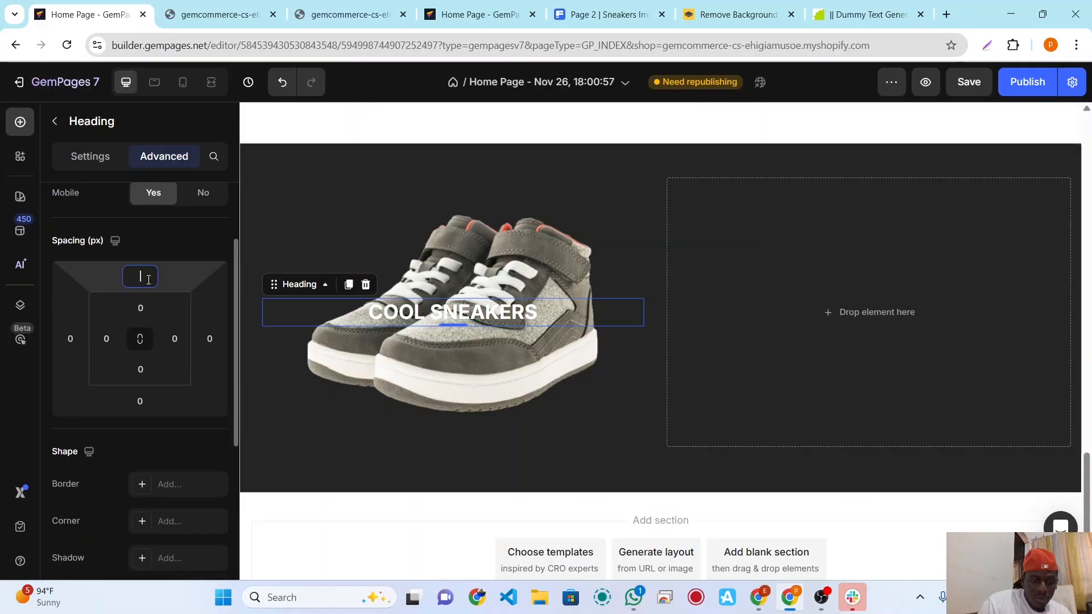
type("15")
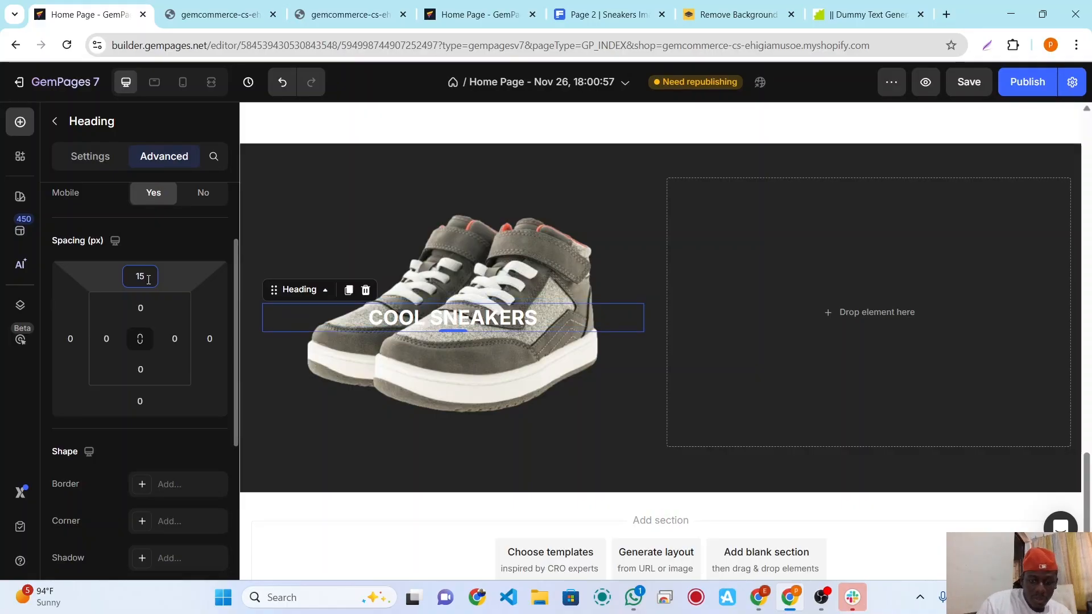
type("0")
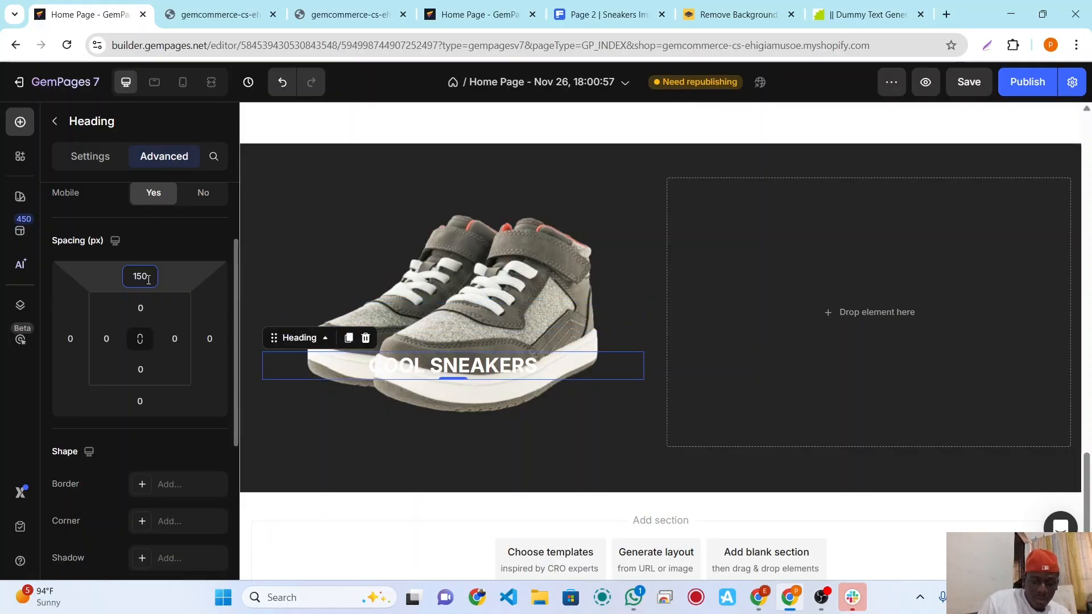
key("BackSpace")
key("BackSpace")
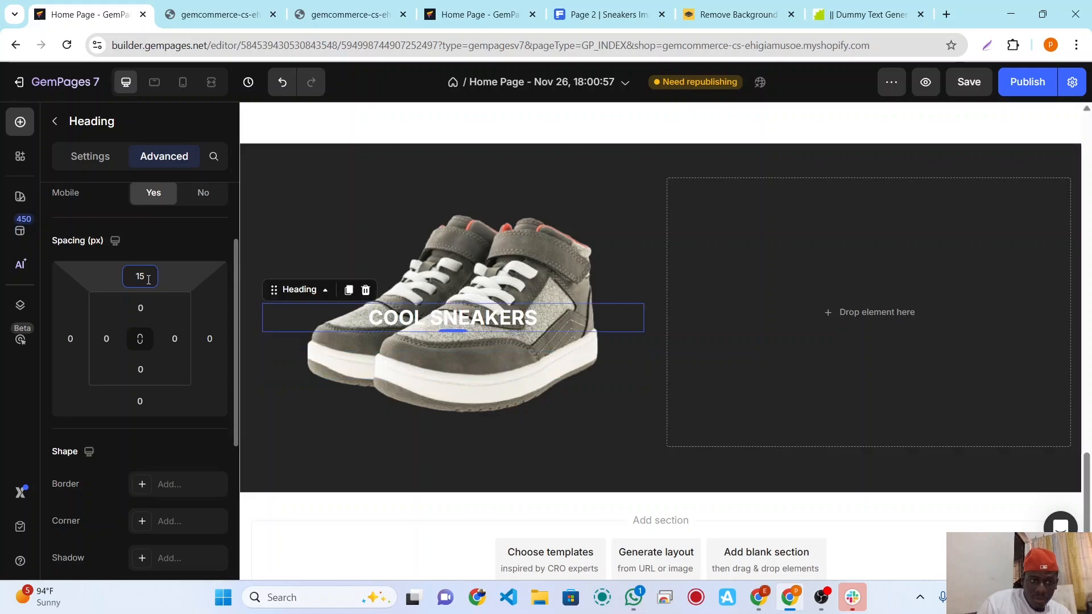
type("12")
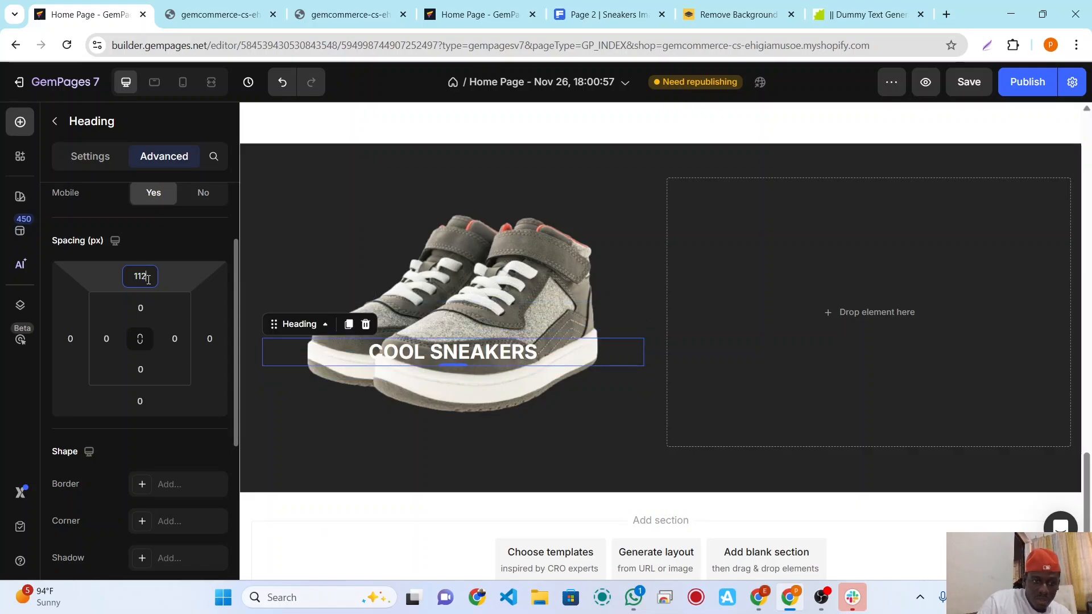
key("BackSpace")
key("BackSpace")
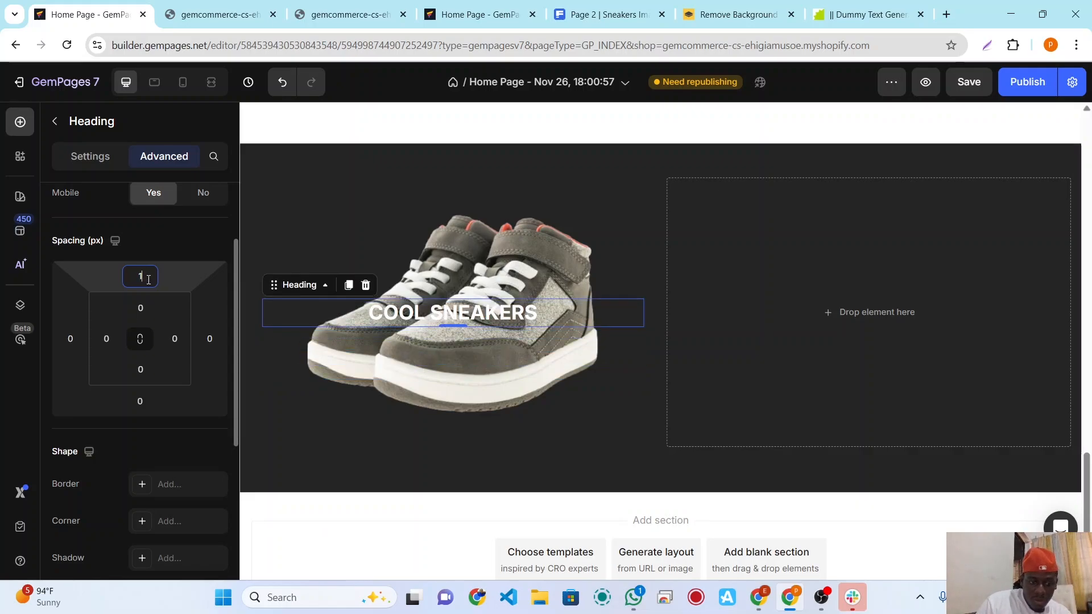
type("20")
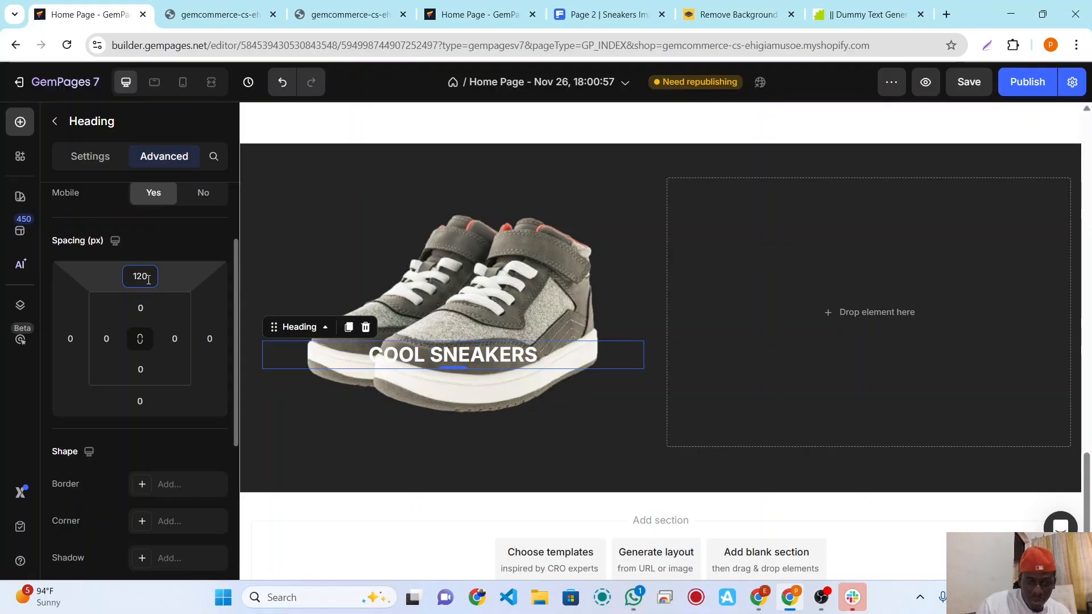
key("BackSpace")
key("BackSpace")
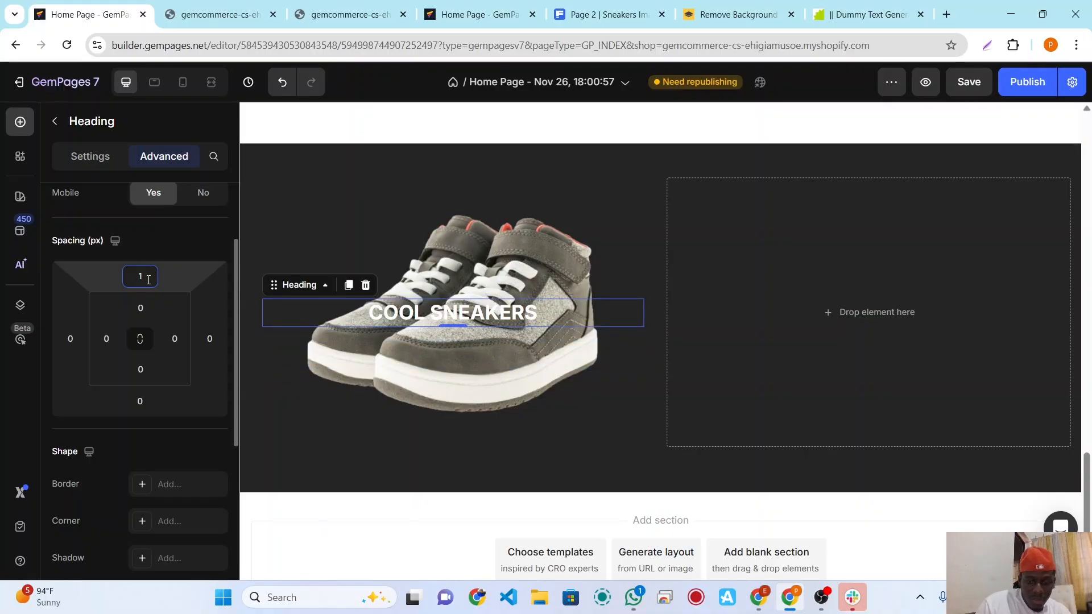
type("00")
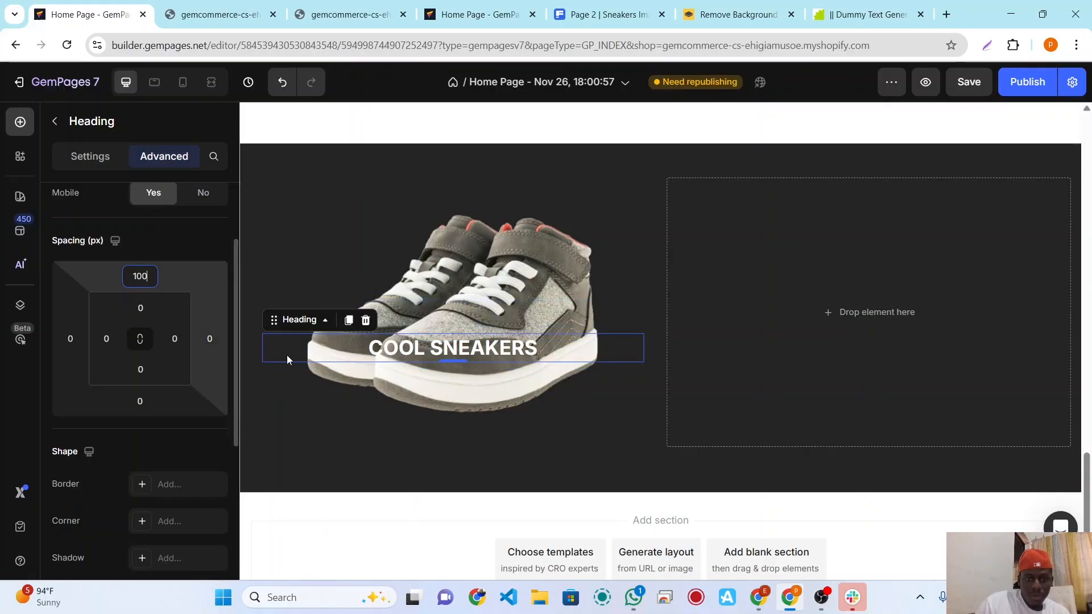
left_click(463, 409)
- Examine the "COOL SNEAKERS" heading's spacing, position, size, background and shape settings
left_click(519, 340)
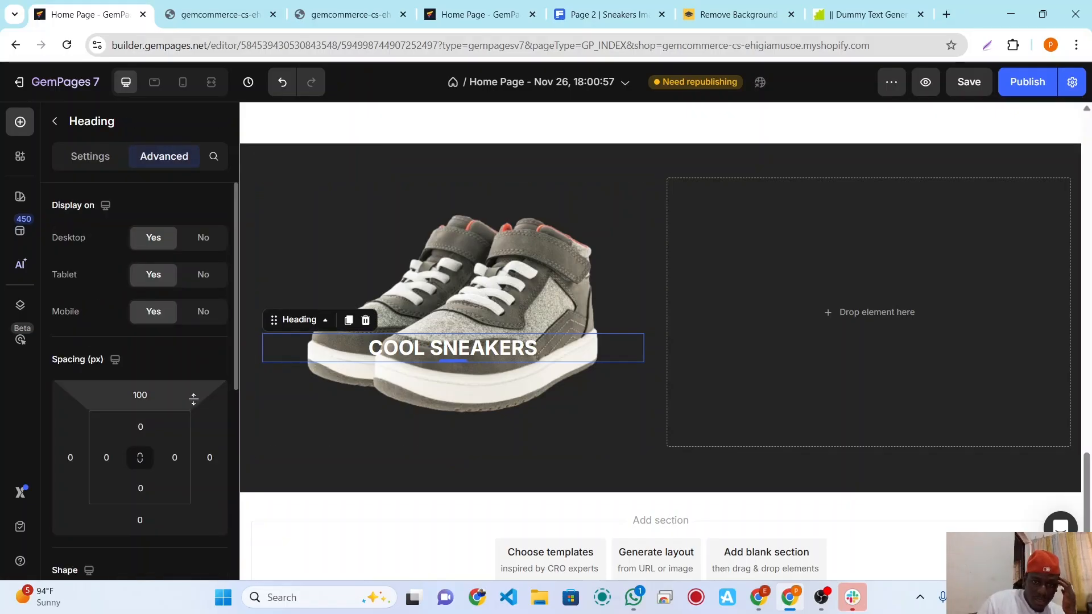
scroll(194, 443, "down", 3)
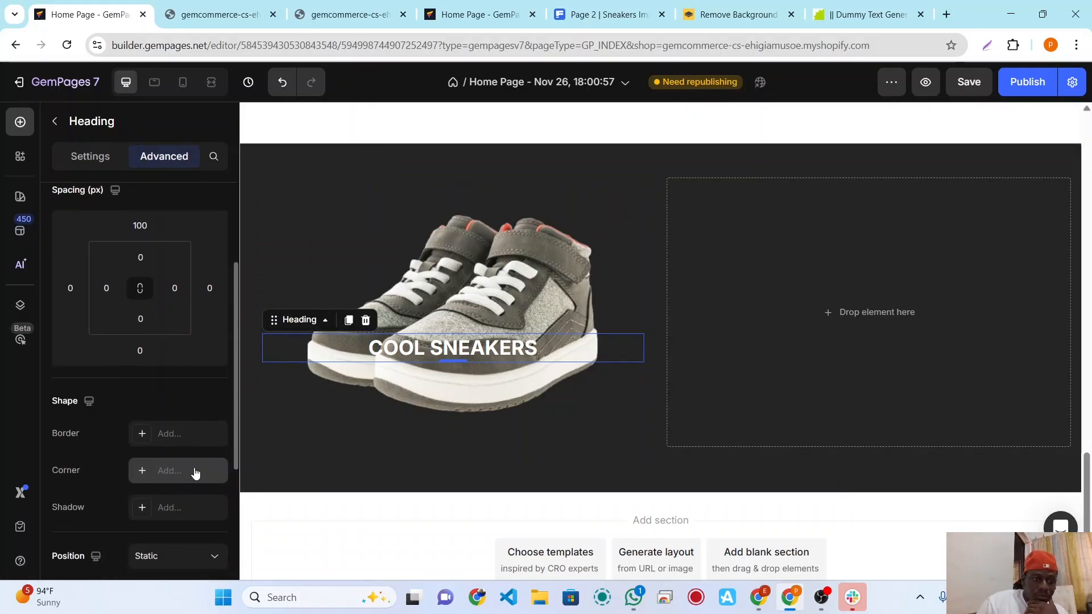
left_click(90, 159)
scroll(169, 466, "down", 1)
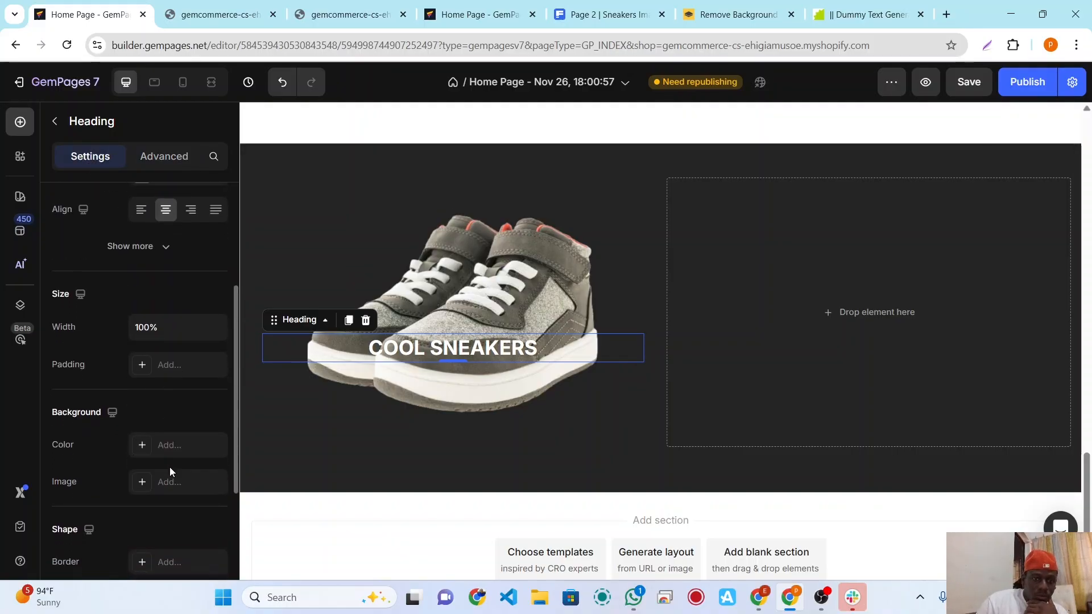
scroll(169, 467, "down", 1)
scroll(171, 446, "down", 2)
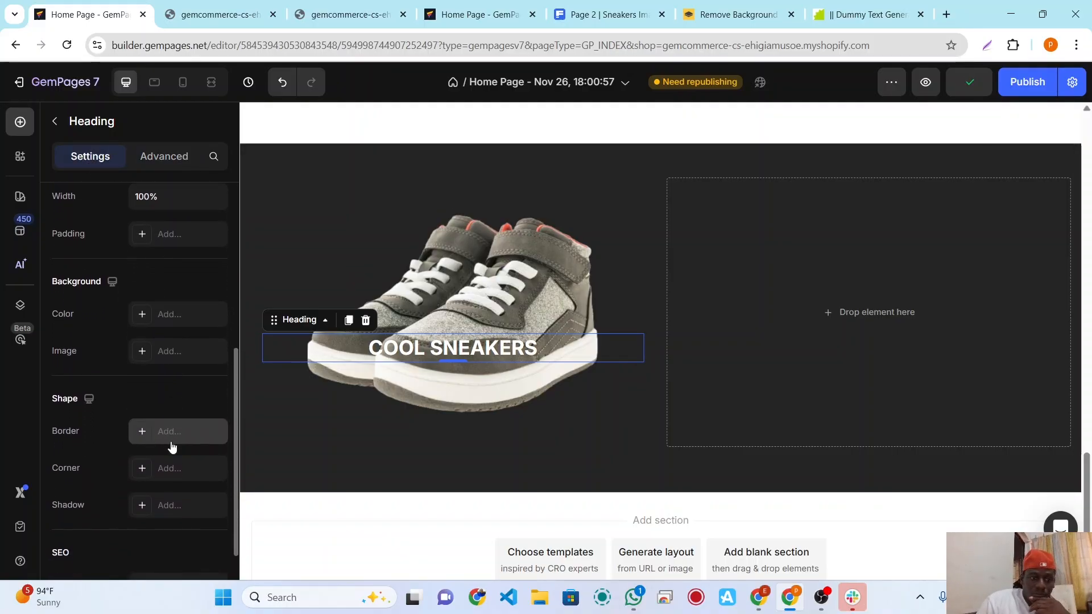
scroll(172, 447, "up", 3)
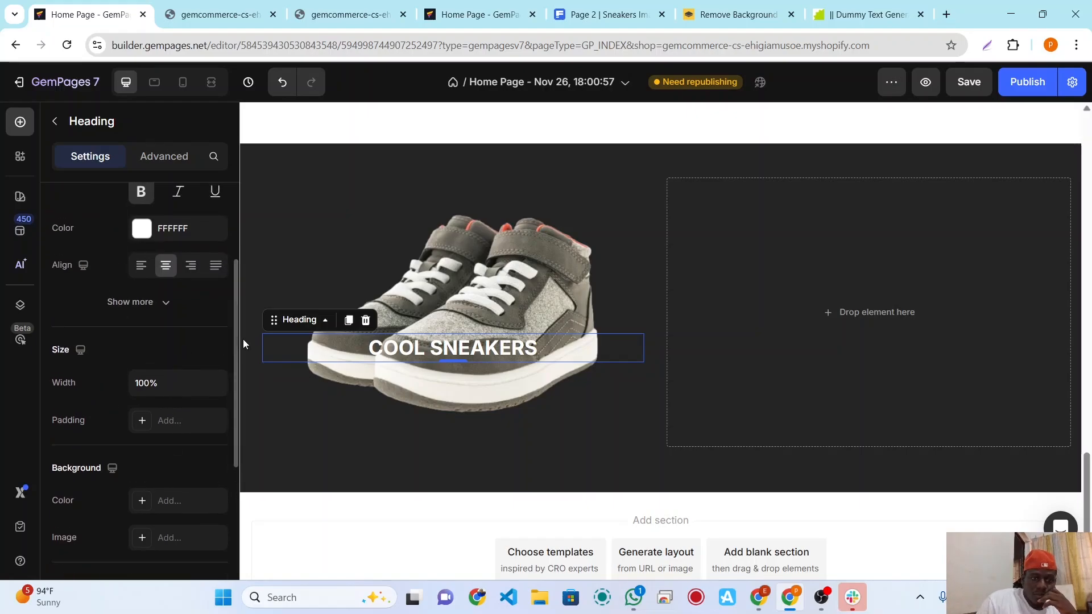
- Increase the "COOL SNEAKERS" heading's font size to 30
left_click(393, 351)
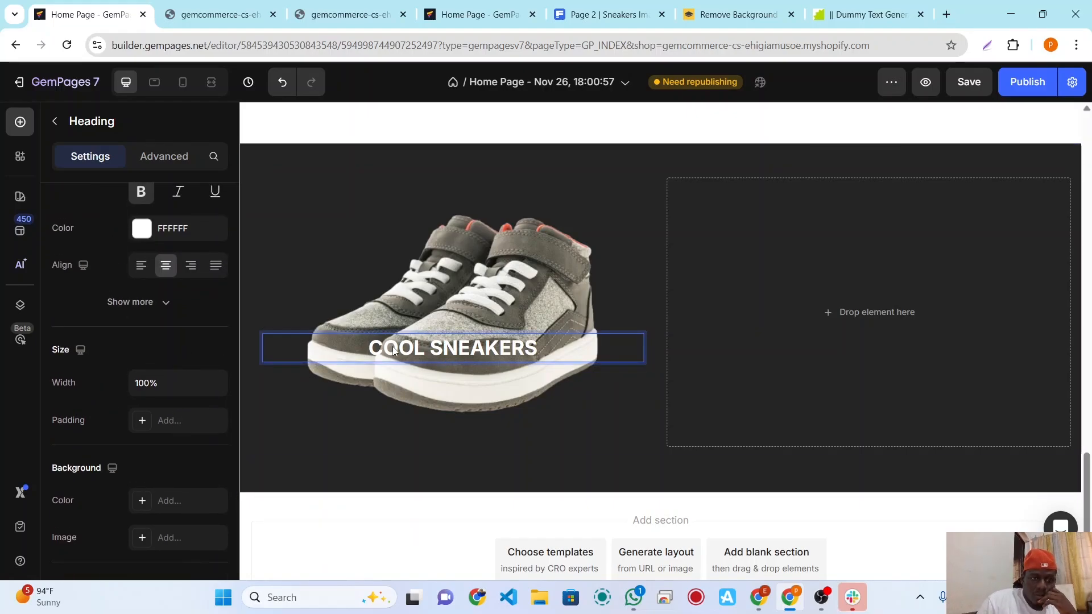
scroll(147, 401, "down", 5)
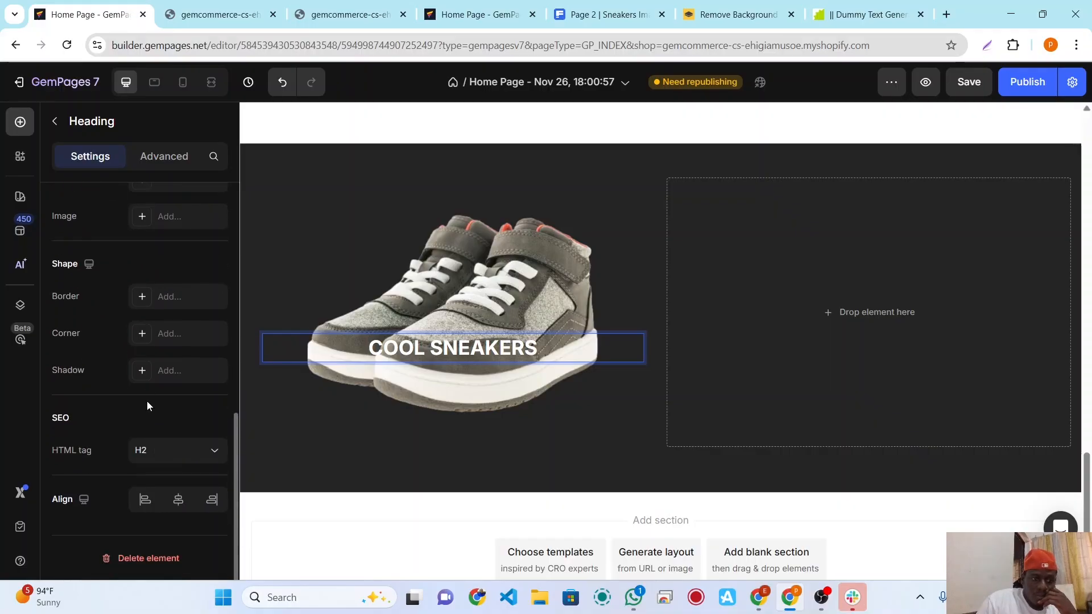
scroll(146, 405, "up", 6)
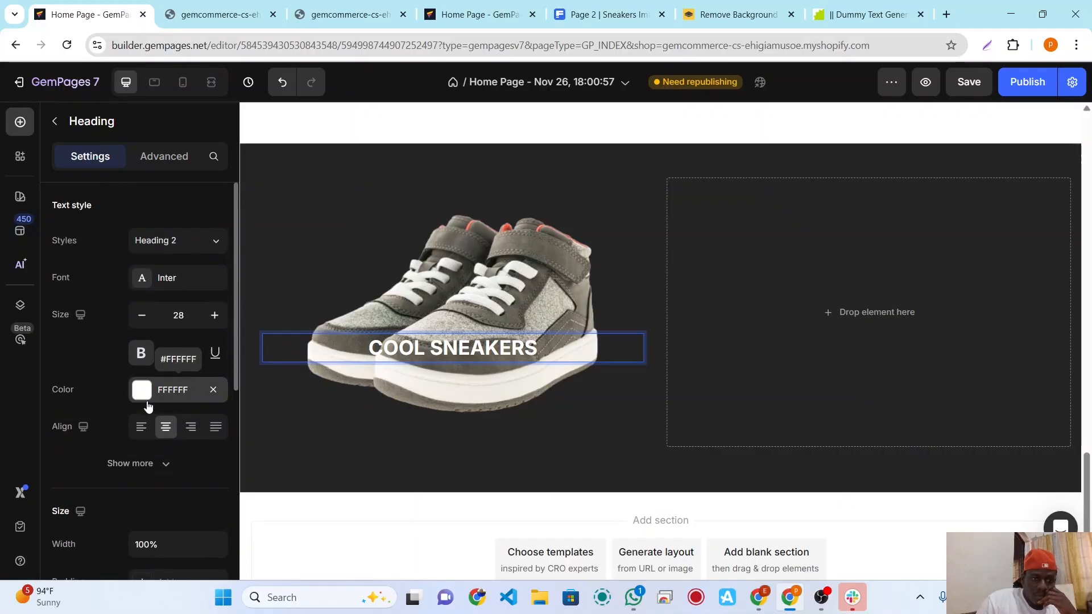
left_click(215, 322)
left_click(215, 322)
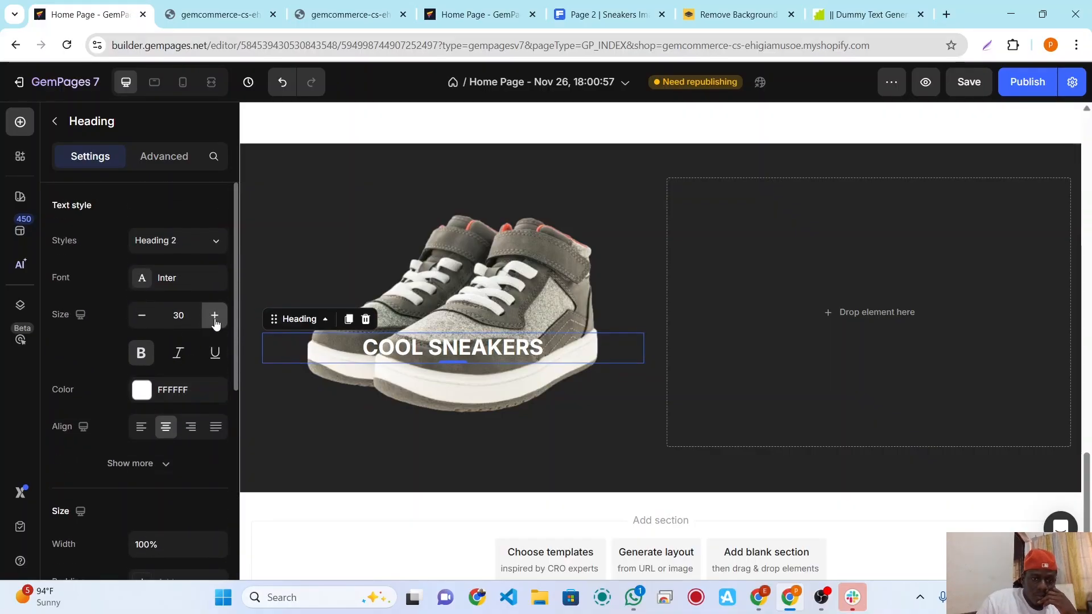
- Increase the "COOL SNEAKERS" heading's font size to 38
left_click(215, 317)
left_click(215, 316)
left_click(215, 317)
left_click(215, 316)
left_click(215, 316)
left_click(215, 316)
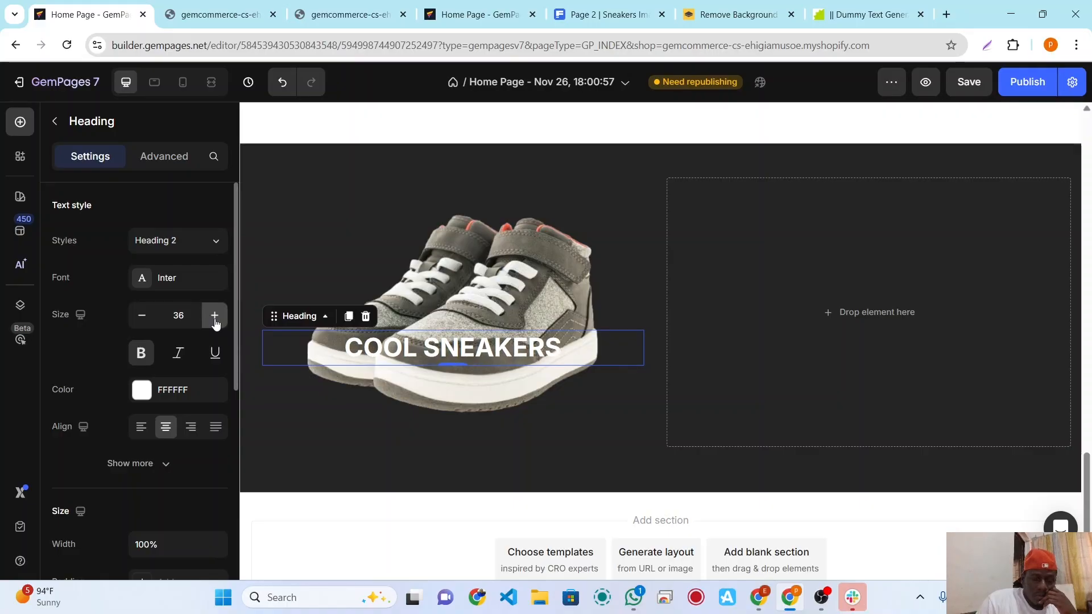
left_click(215, 317)
left_click(215, 316)
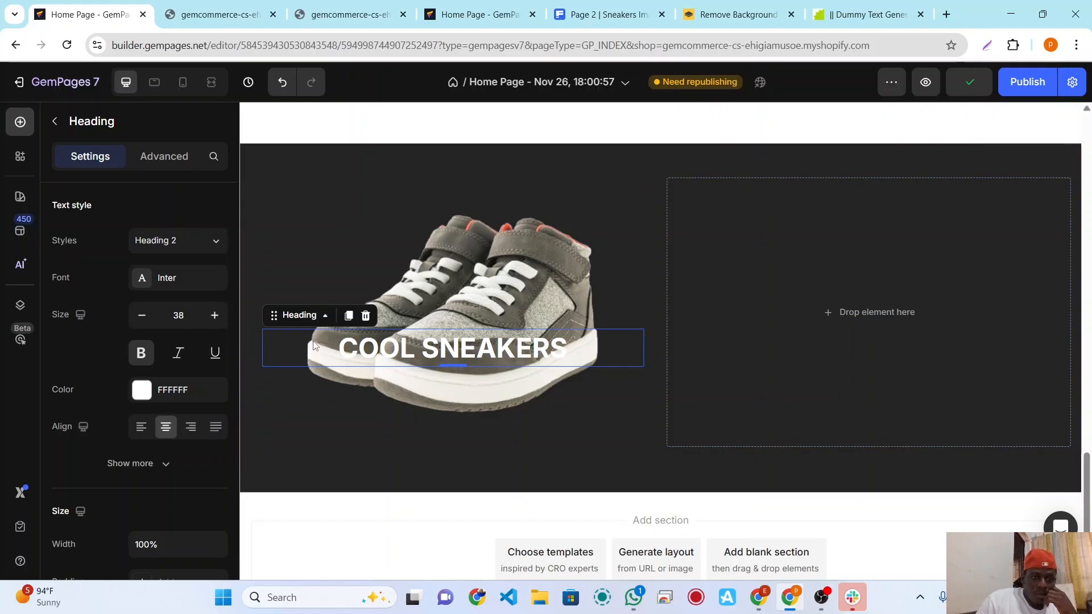
- Set the "COOL SNEAKERS" heading's outer top spacing to 80 px
scroll(191, 464, "down", 6)
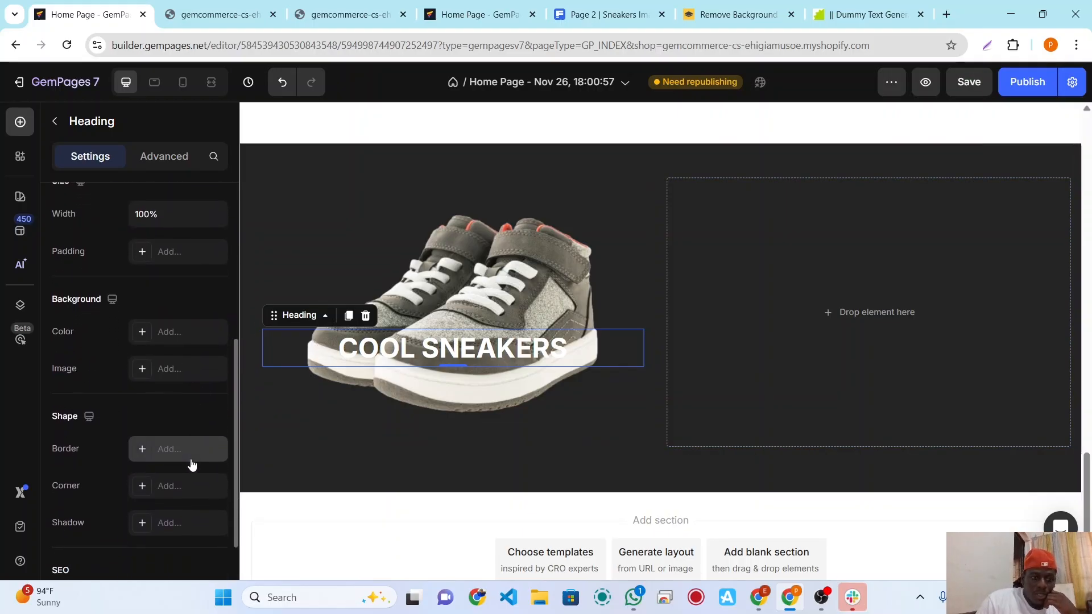
scroll(182, 398, "up", 6)
left_click(180, 156)
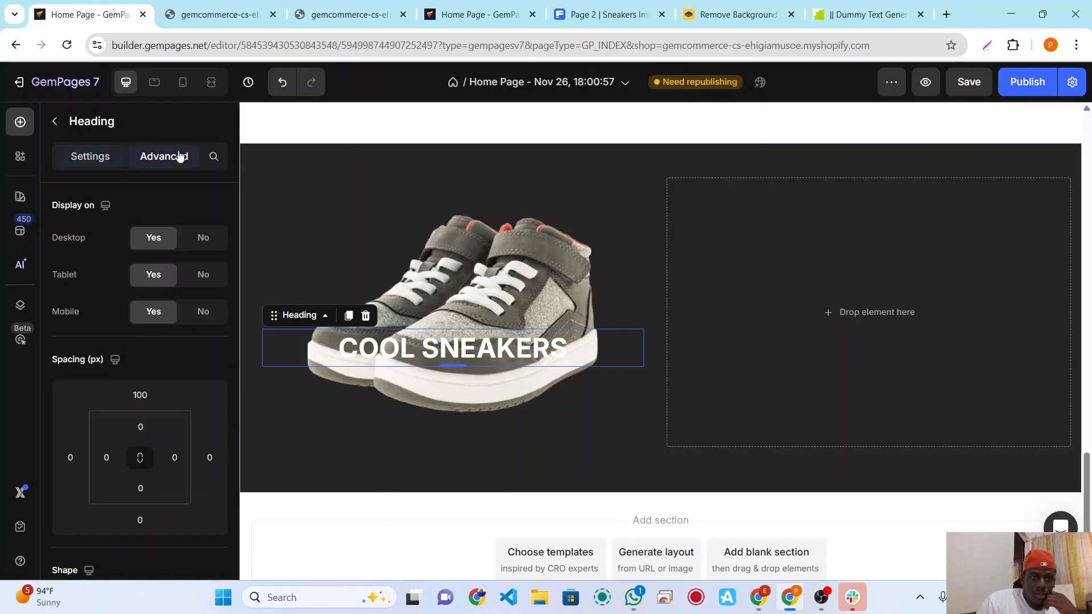
left_click(147, 395)
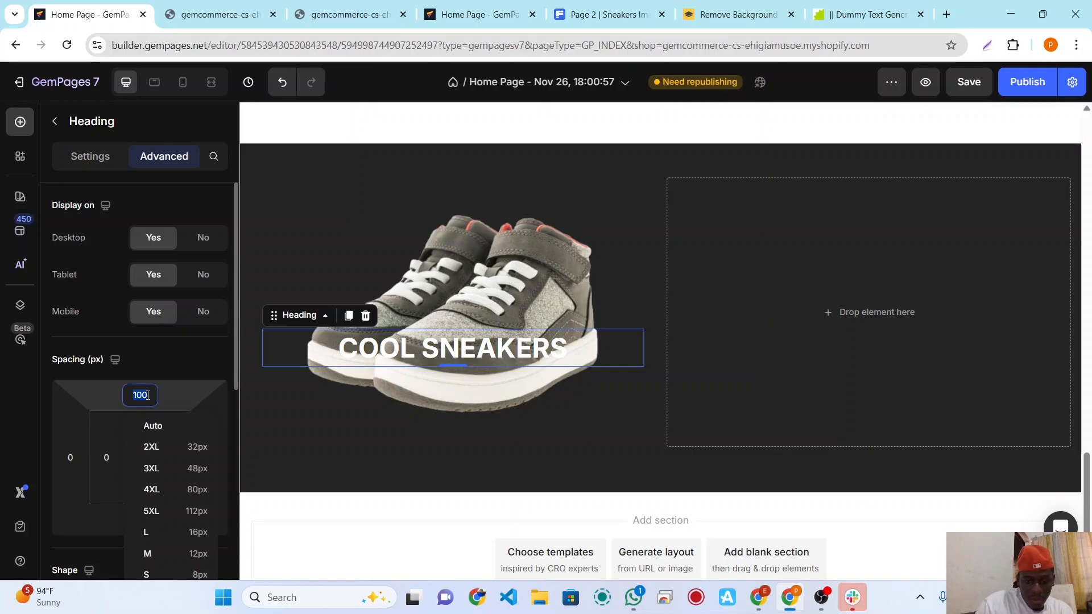
type("80")
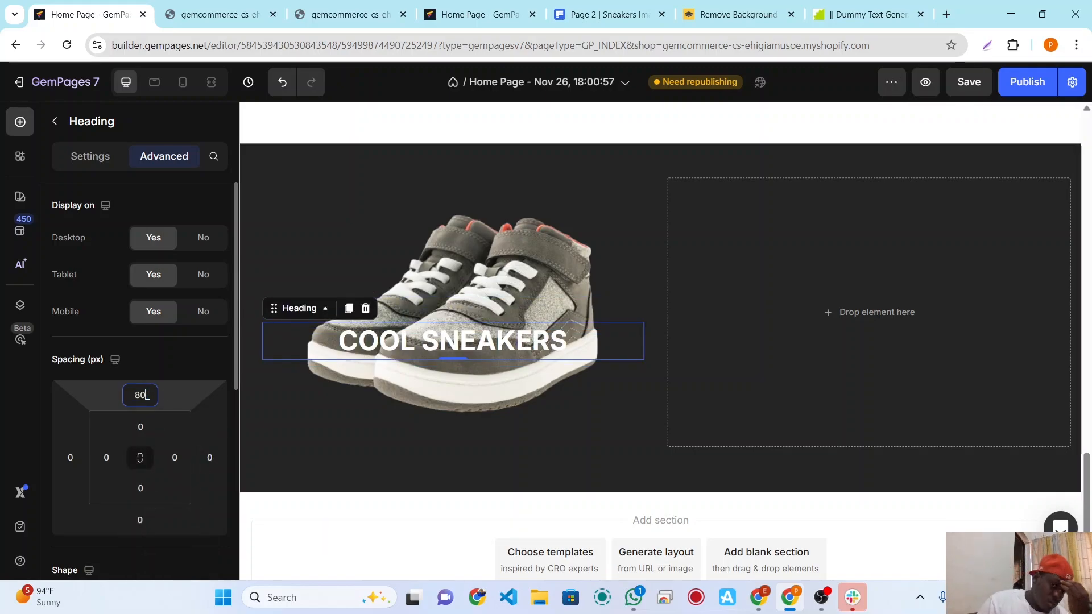
left_click(408, 442)
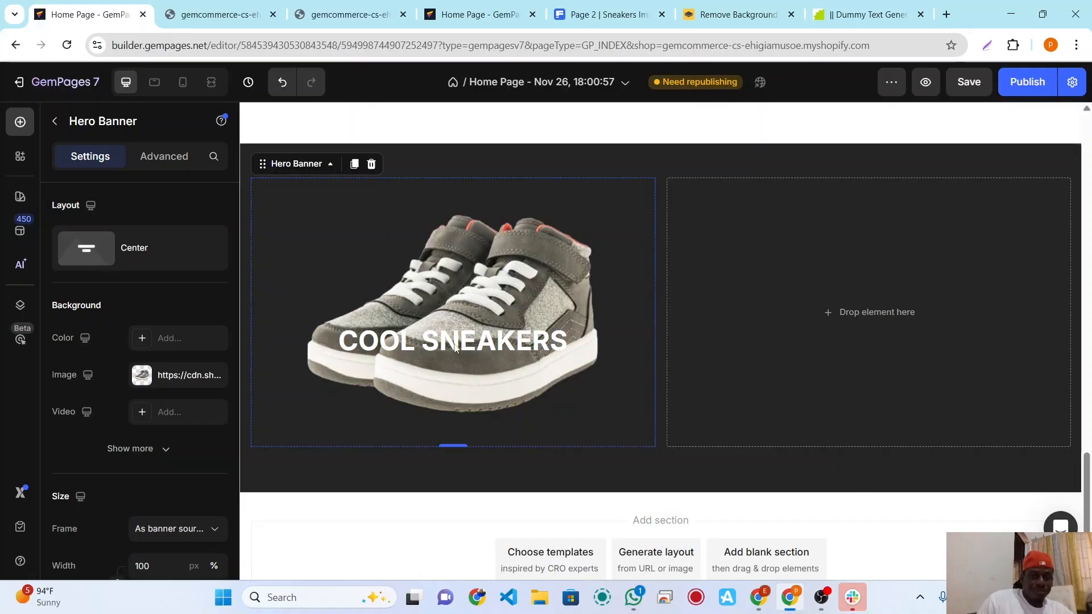
- Duplicate the "COOL SNEAKERS" heading within the hero banner
left_click(19, 122)
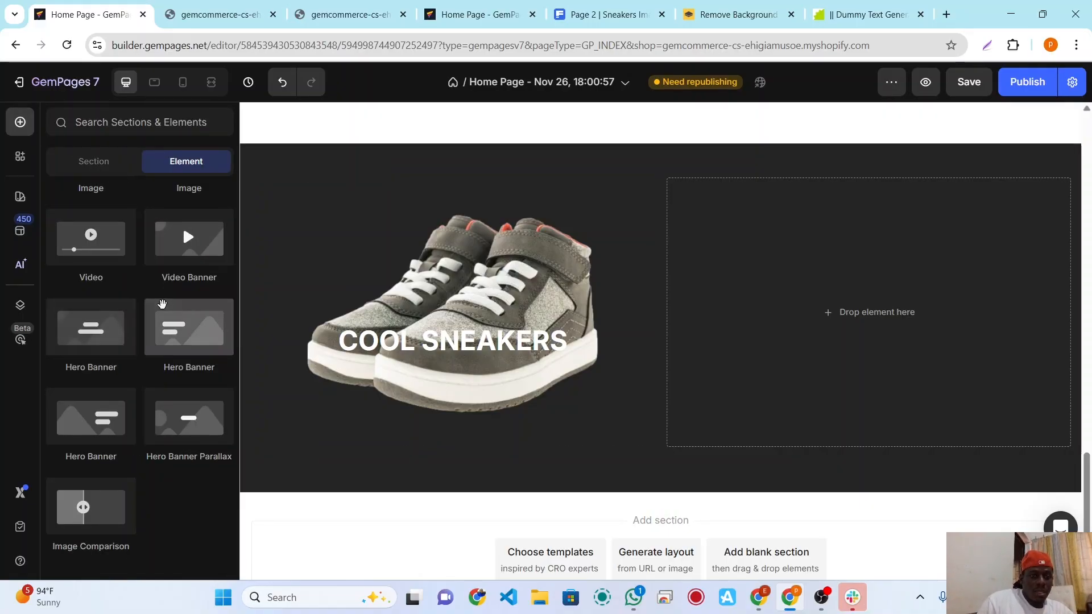
scroll(161, 303, "up", 3)
scroll(162, 308, "up", 6)
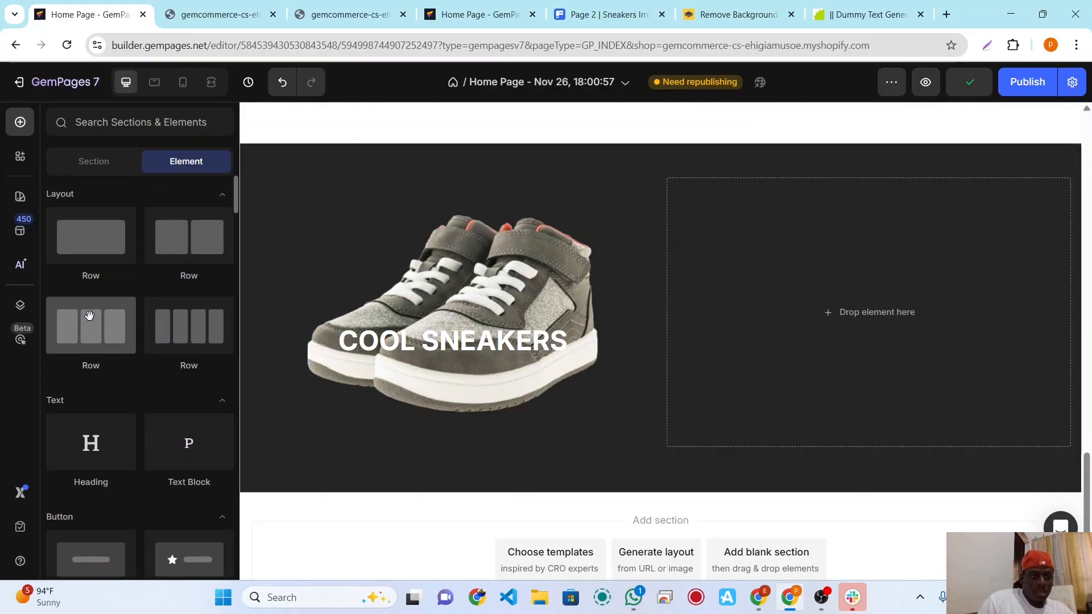
left_click(452, 348)
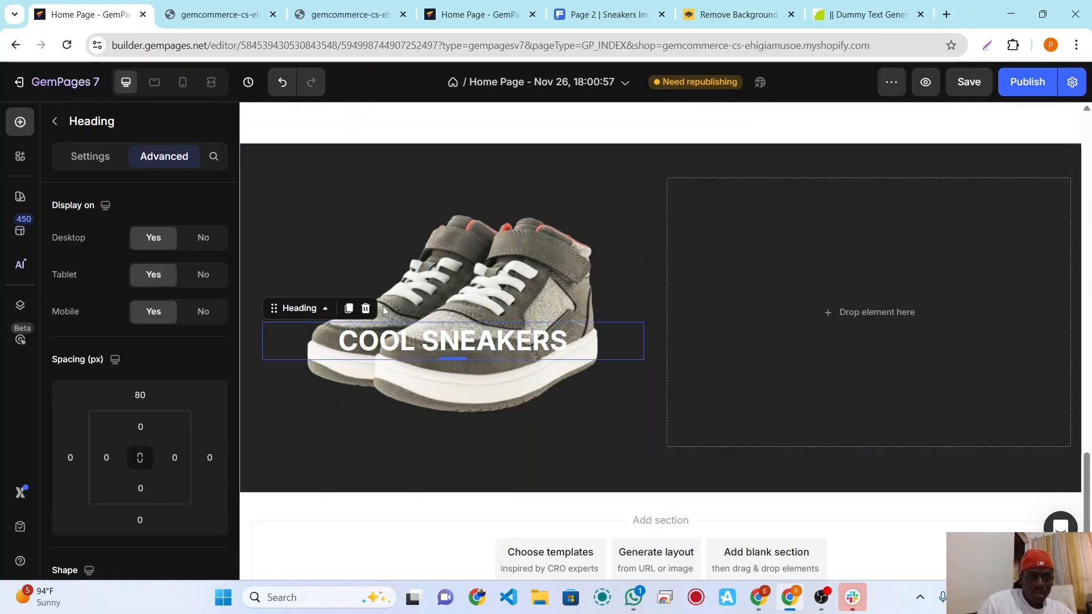
left_click(350, 309)
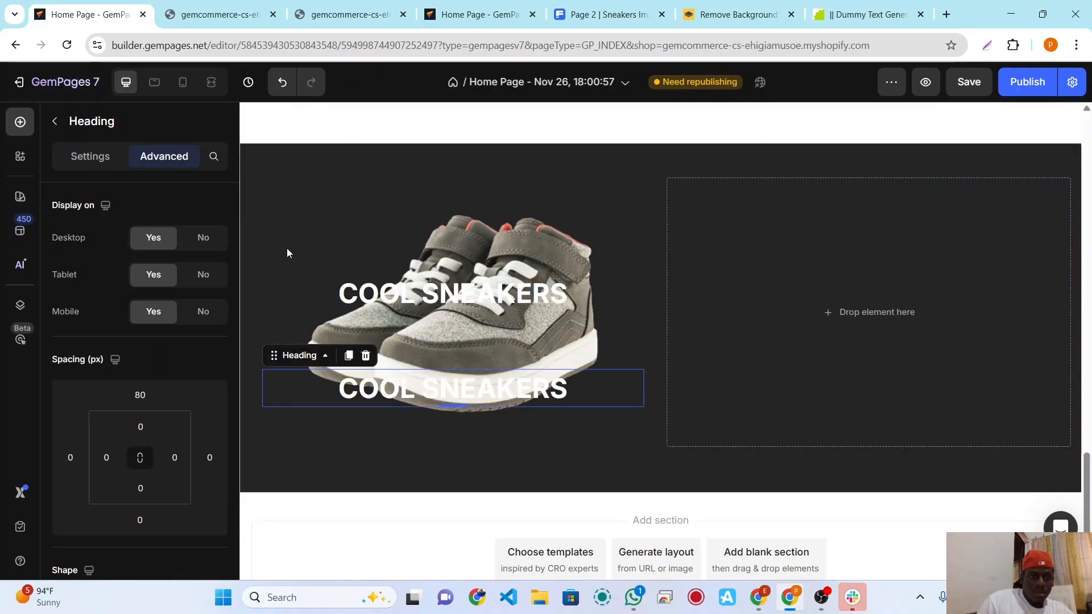
left_click(309, 243)
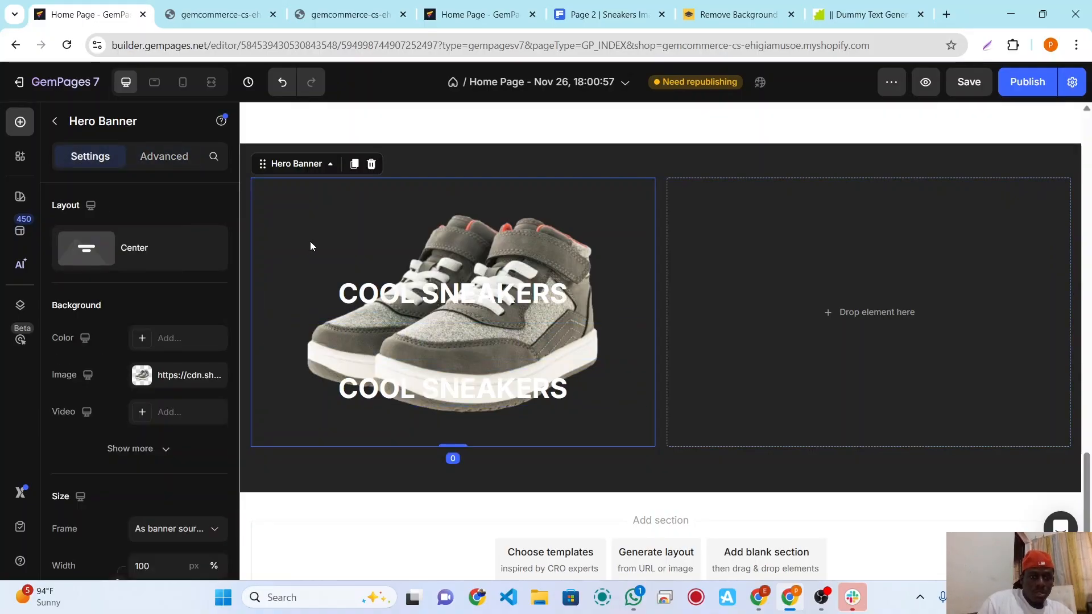
left_click(118, 268)
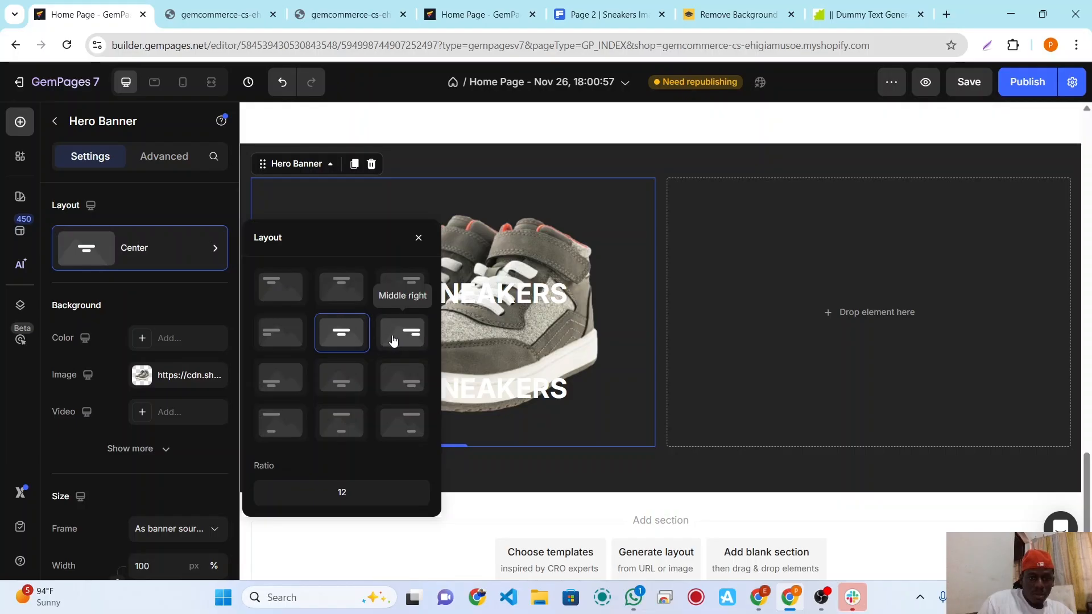
left_click(515, 300)
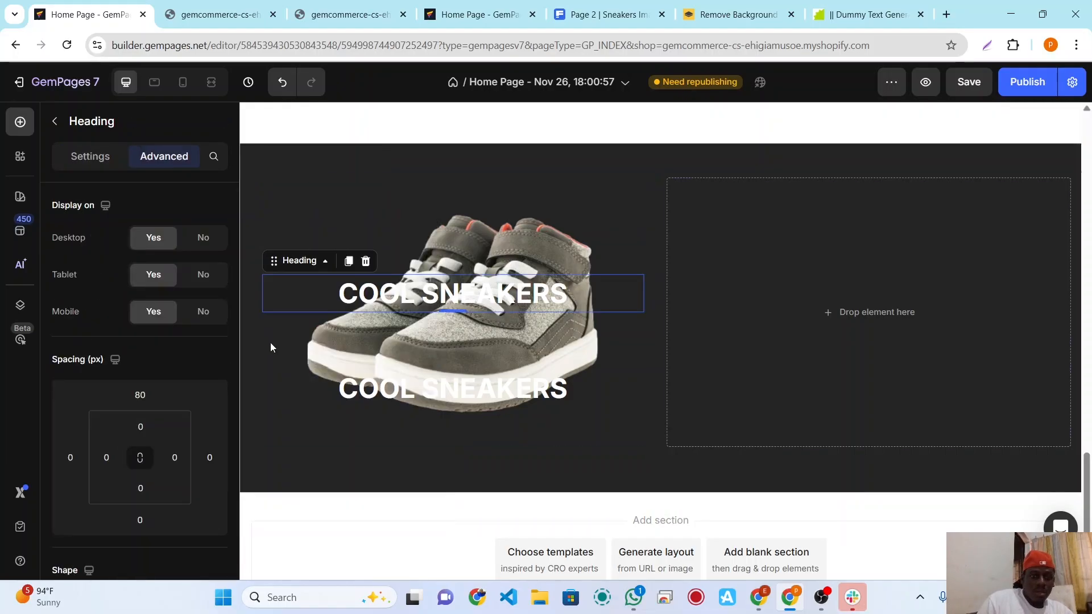
- Set the outer top spacing of the lower "COOL SNEAKERS" heading to 40 px
left_click(421, 388)
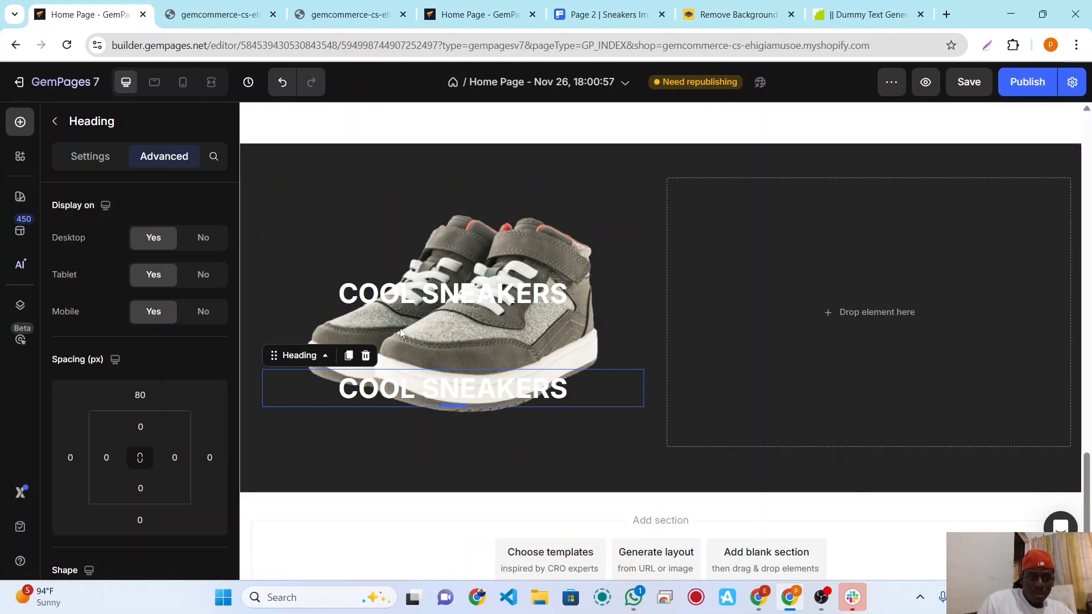
left_click(156, 405)
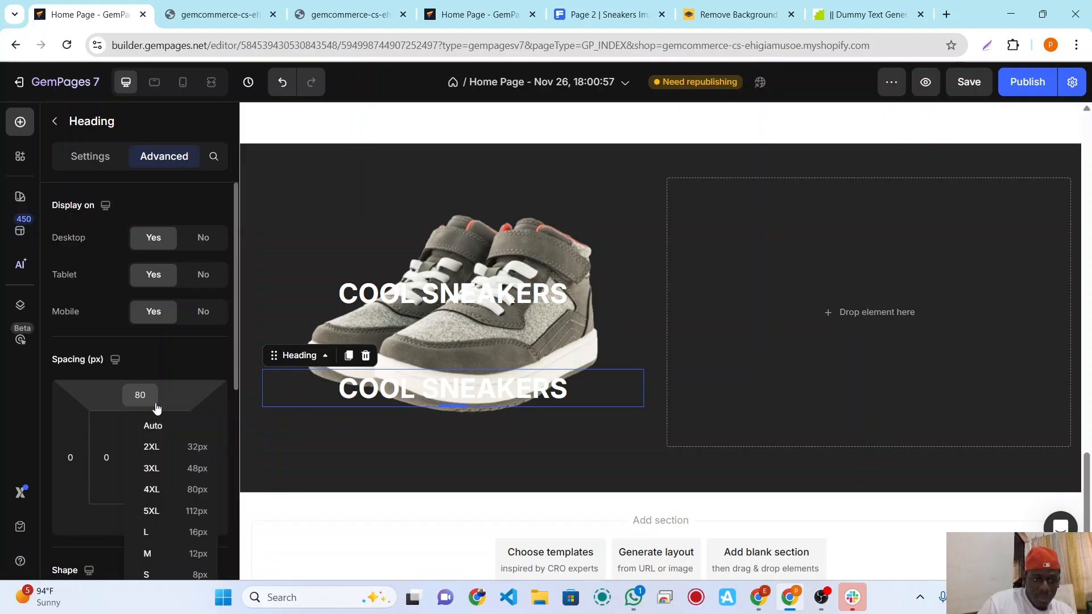
left_click(155, 404)
left_click(156, 404)
left_click(140, 398)
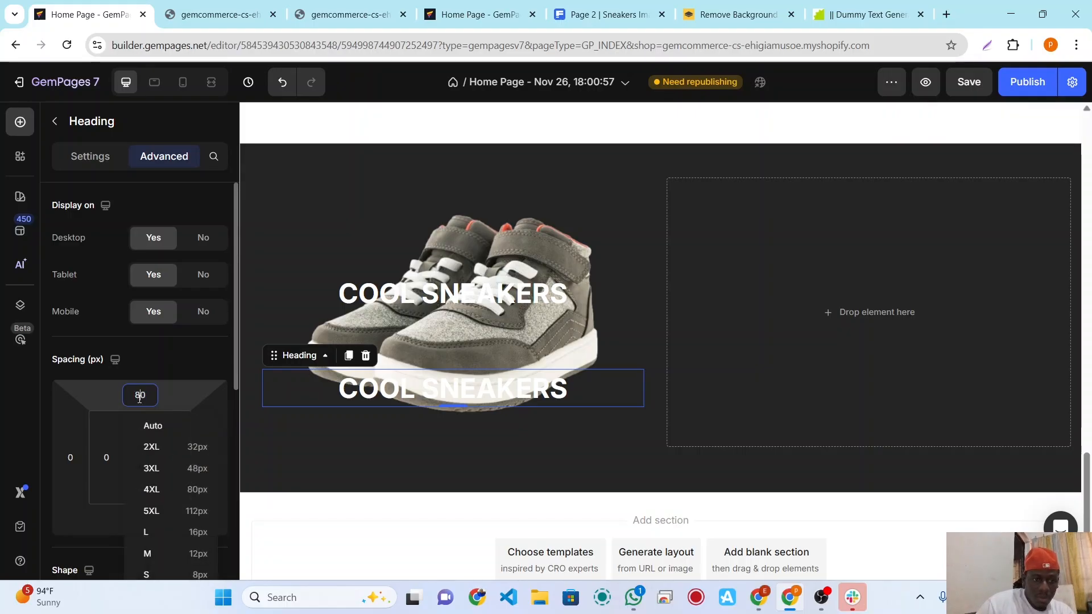
double_click(140, 399)
double_click(139, 399)
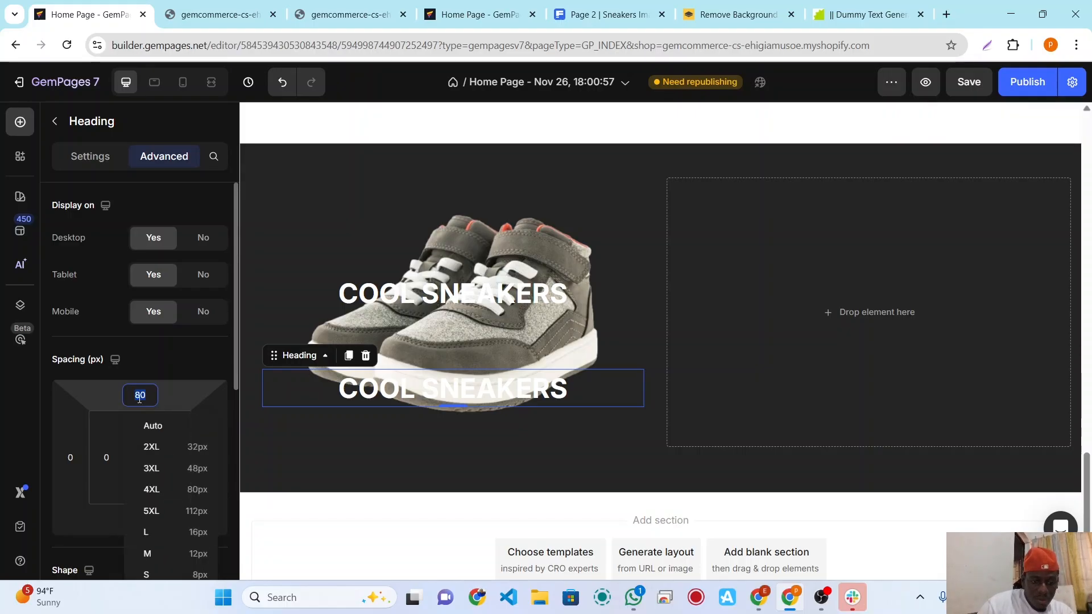
type("40")
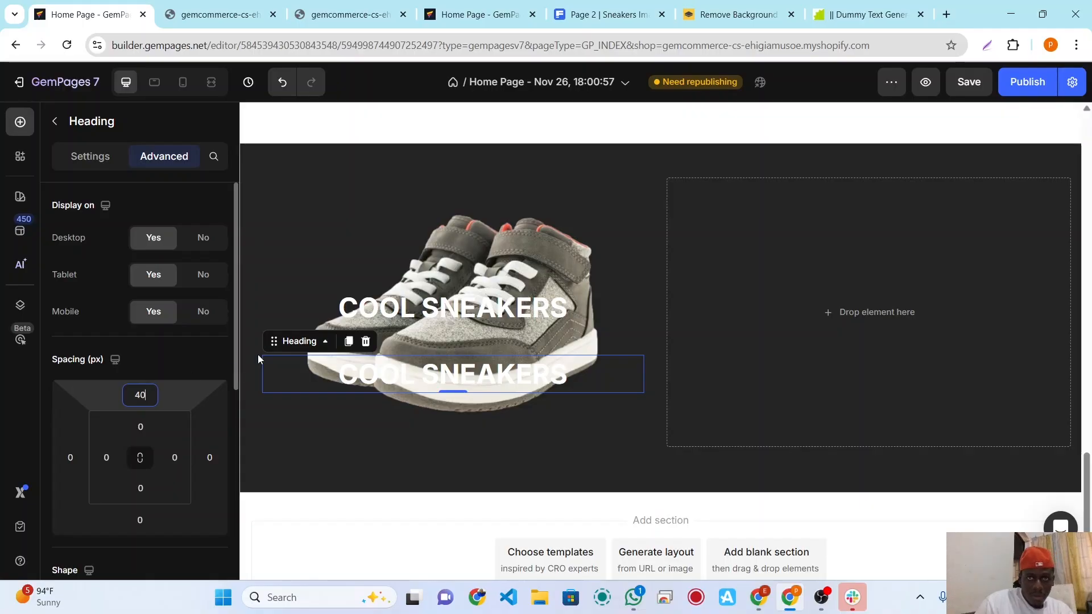
- Set the outer top spacing of the upper "COOL SNEAKERS" heading to 20 px
left_click(461, 315)
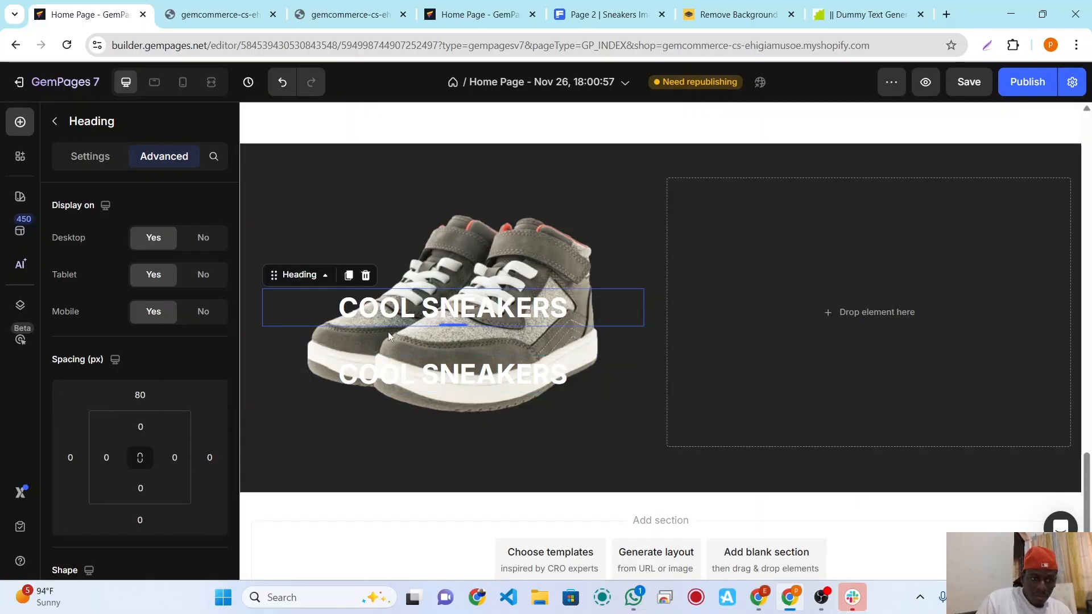
left_click(141, 395)
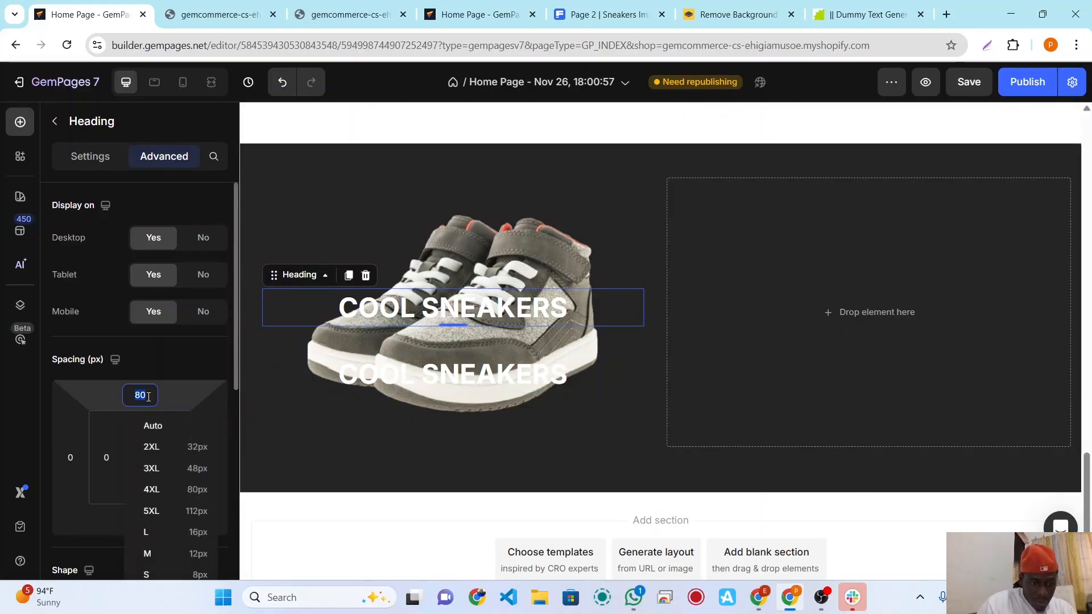
type("20")
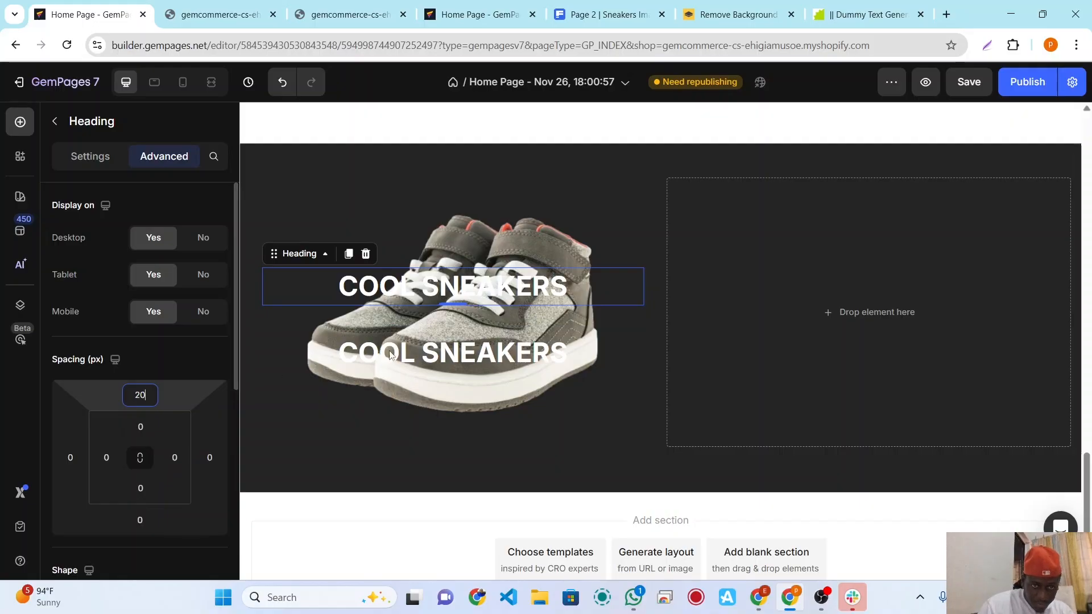
left_click(467, 348)
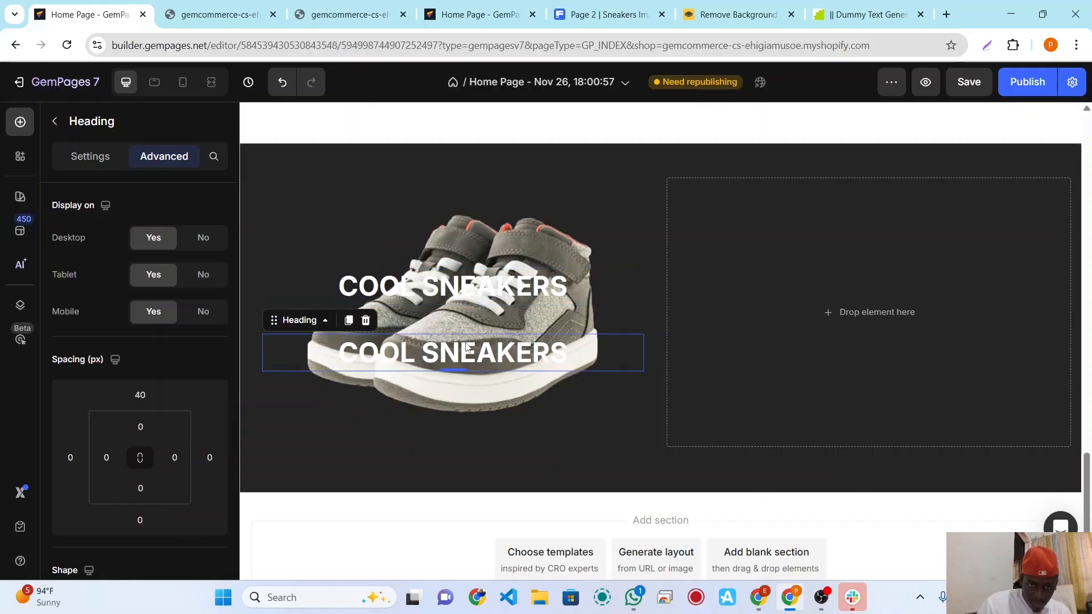
- Replace the text of the upper heading on the hero banner with "EXCLUSIVE"
left_click(488, 295)
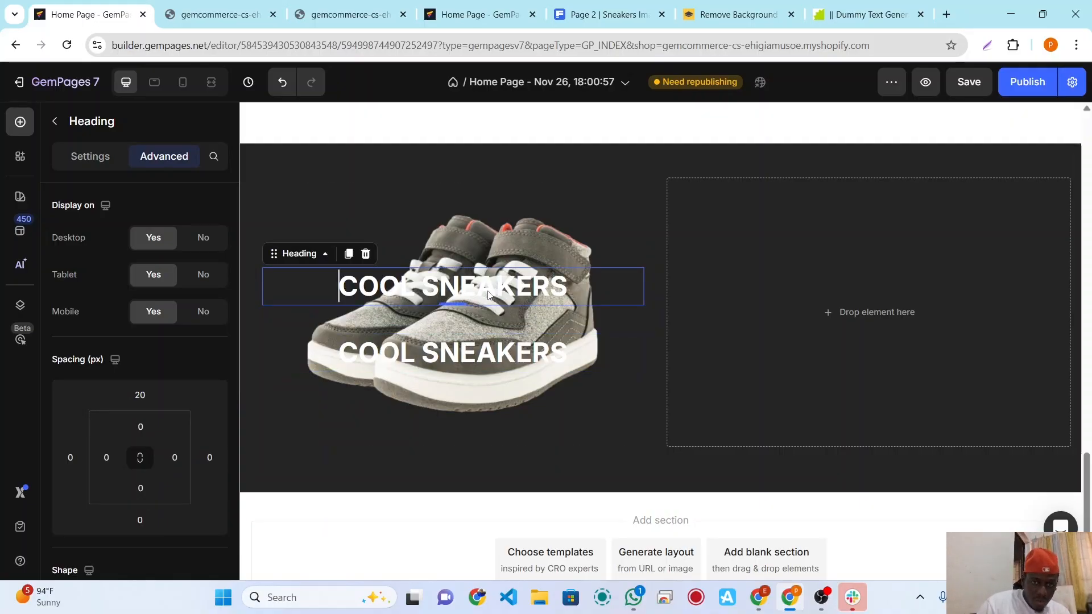
key("ctrl+a")
type("E")
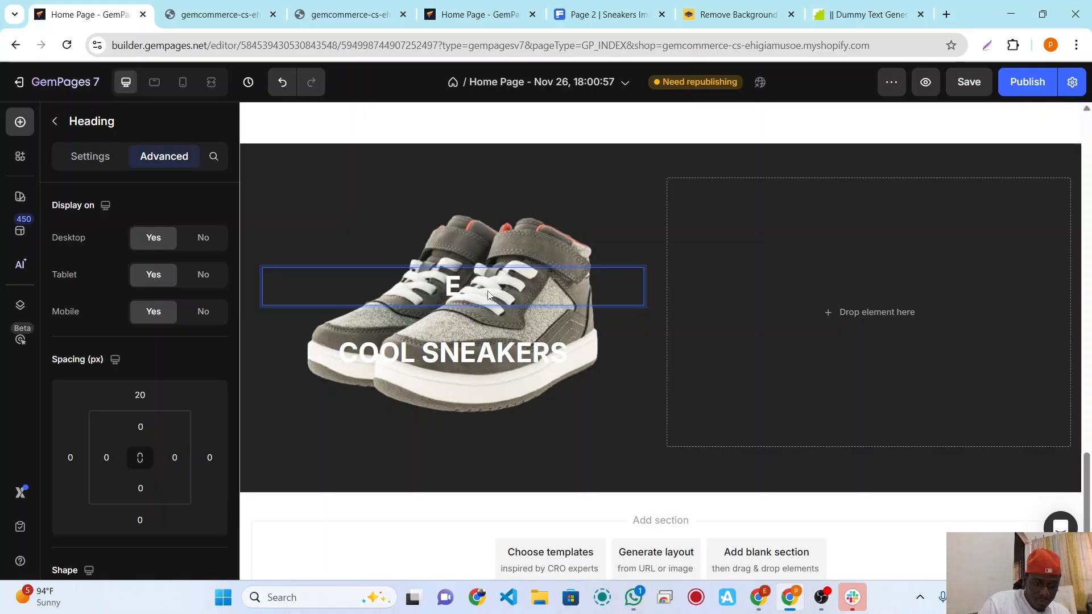
type("C")
key("BackSpace")
type("XC")
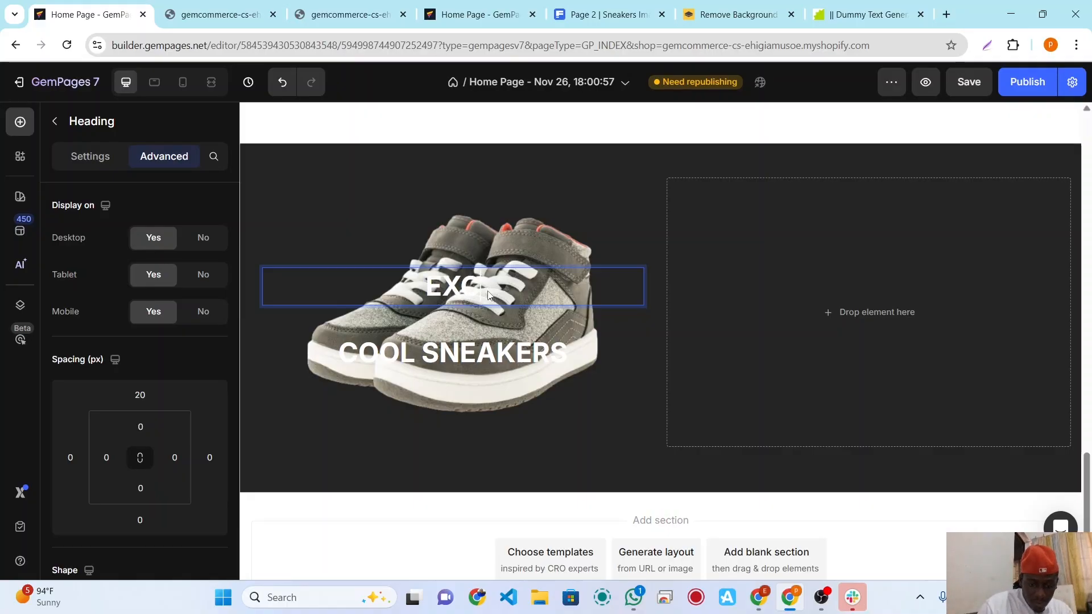
type("LUSIVE")
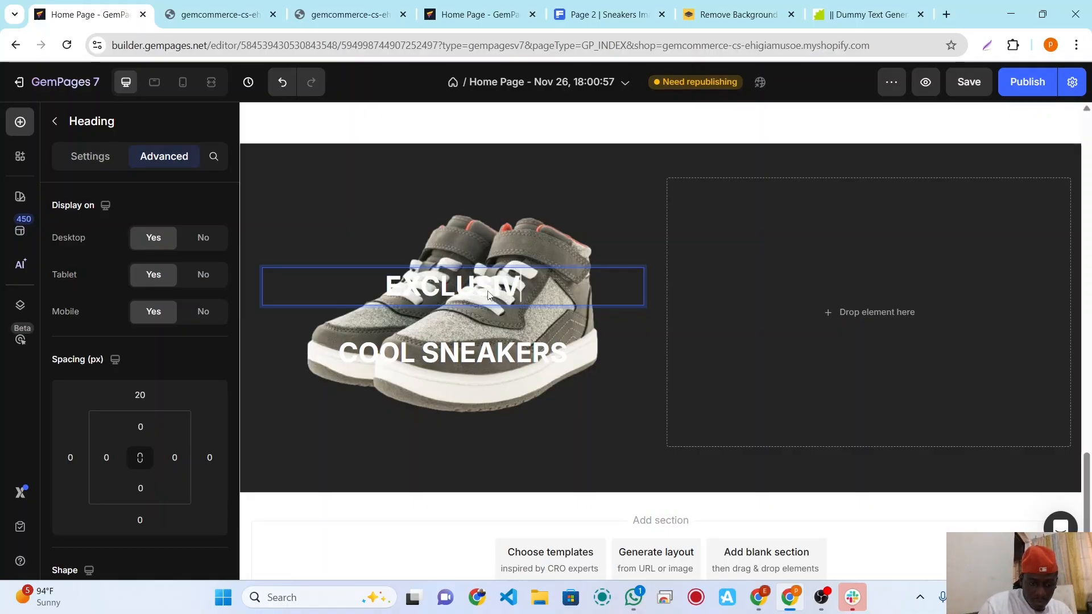
left_click(586, 329)
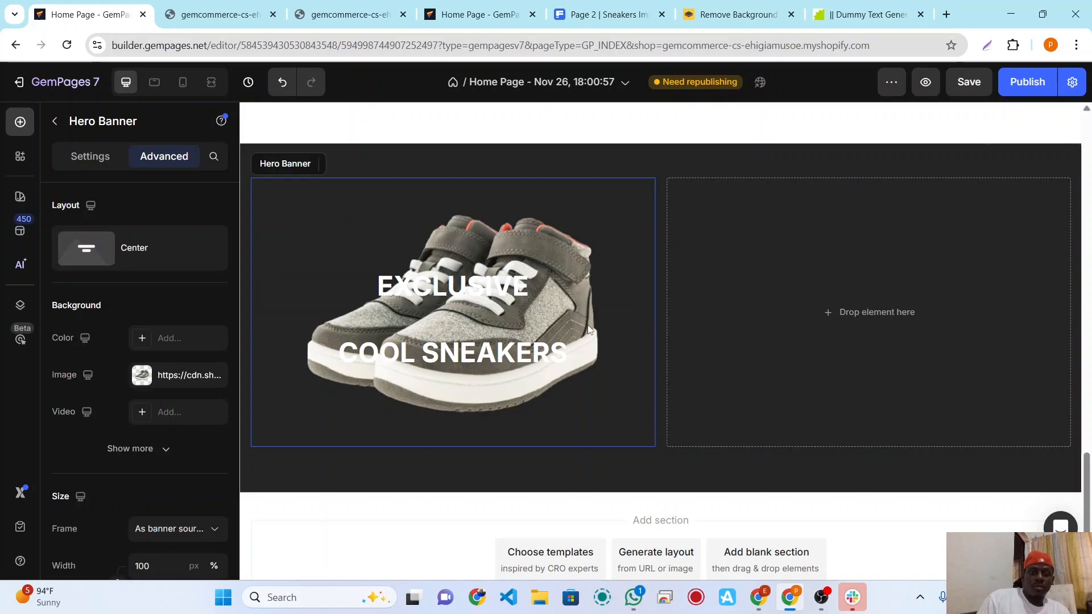
- Set the outer top spacing of both the "EXCLUSIVE" and "COOL SNEAKERS" headings to 0 px
left_click(518, 290)
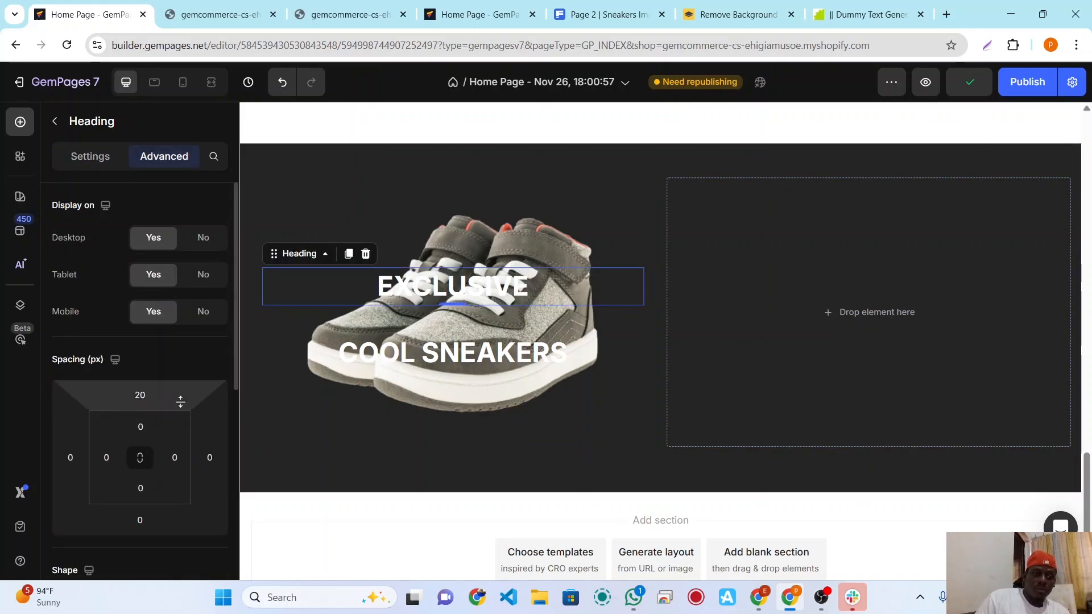
left_click(145, 397)
type("0")
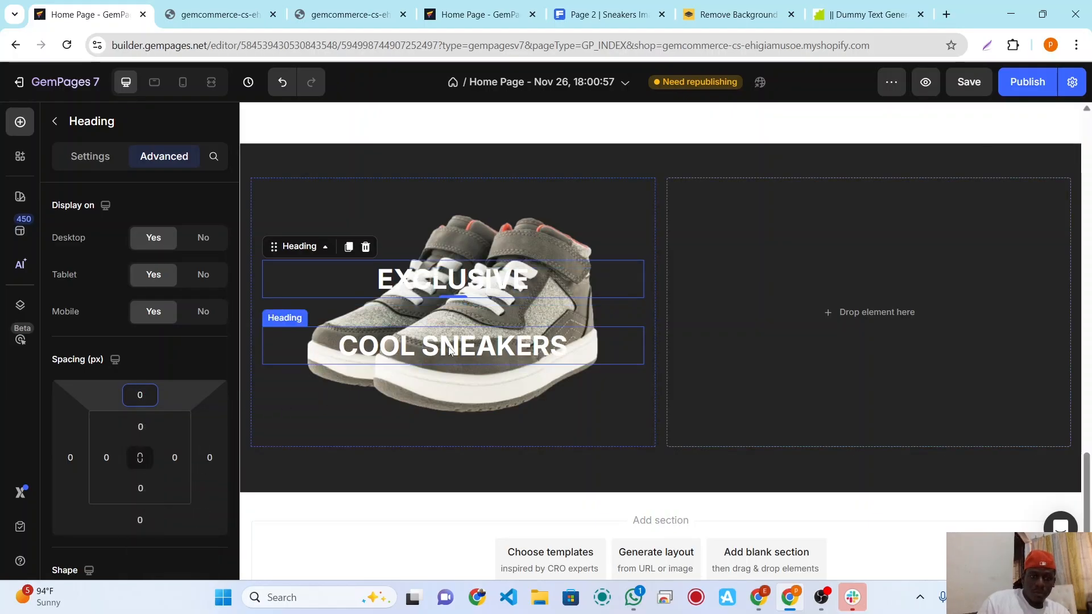
left_click(296, 347)
left_click(136, 403)
type("0")
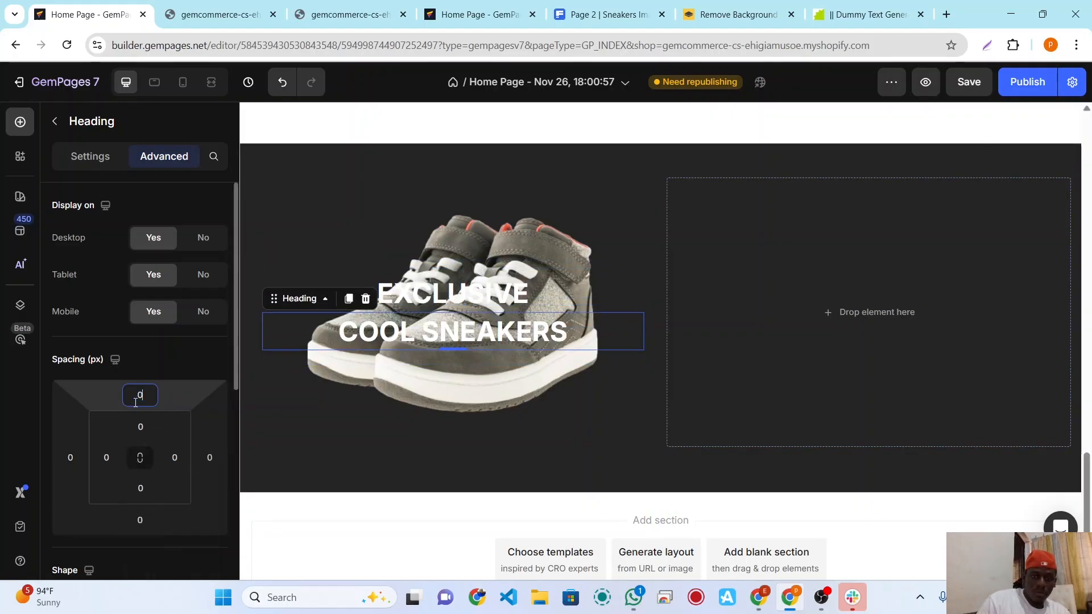
left_click(557, 271)
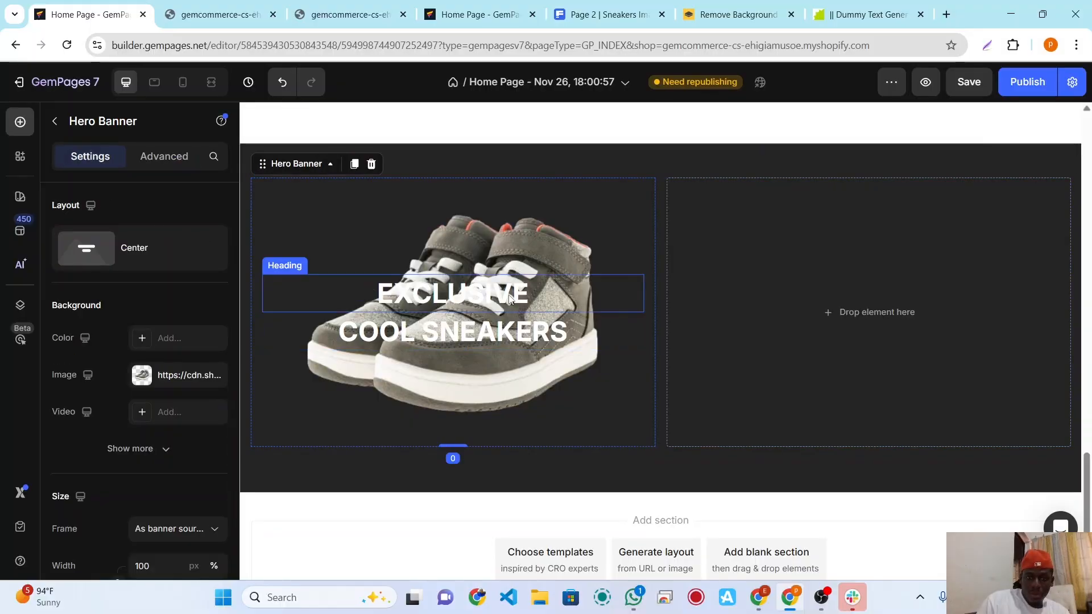
- Set the font size of the "EXCLUSIVE" heading on the hero banner to 29
left_click(492, 301)
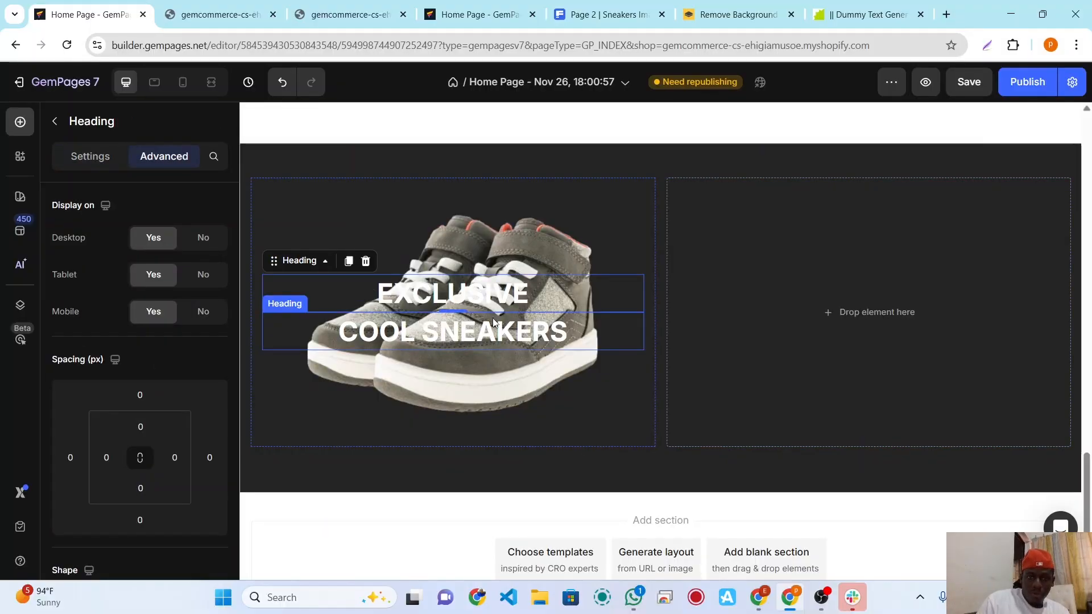
left_click(485, 303)
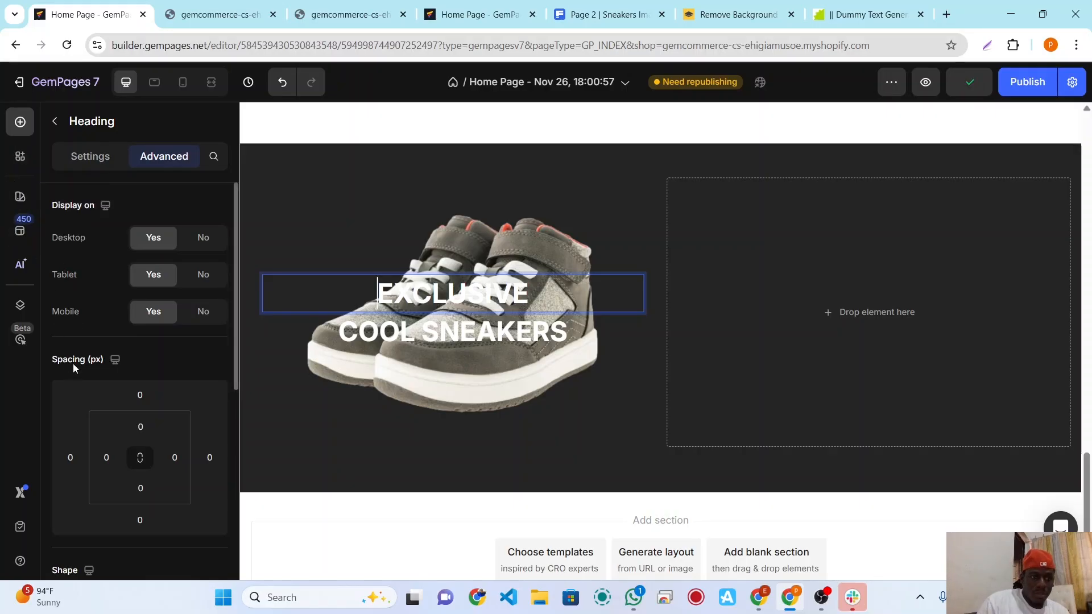
left_click(72, 156)
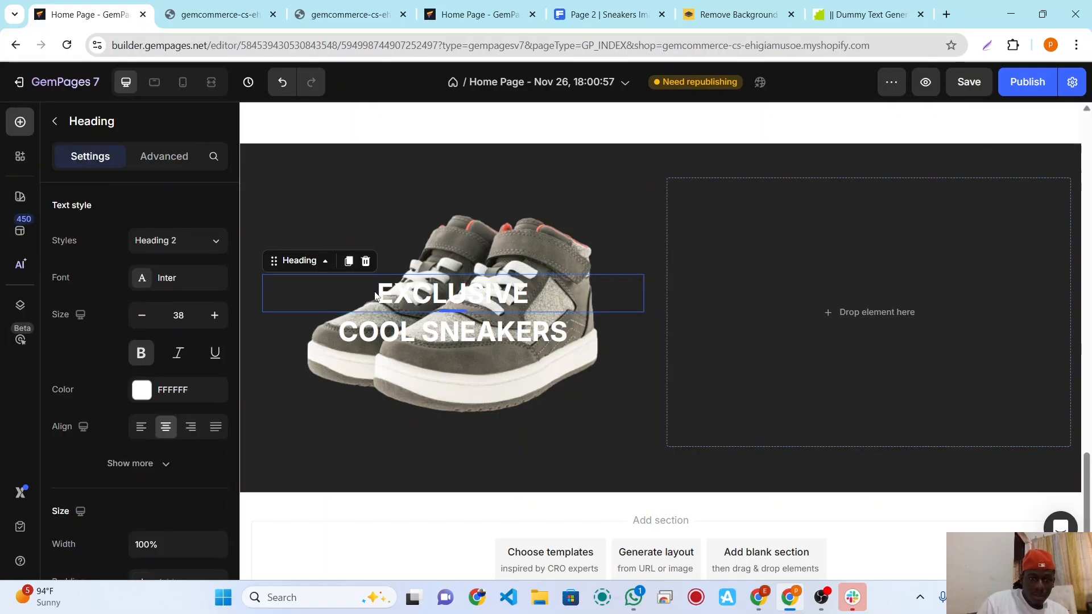
left_click(142, 317)
left_click(142, 316)
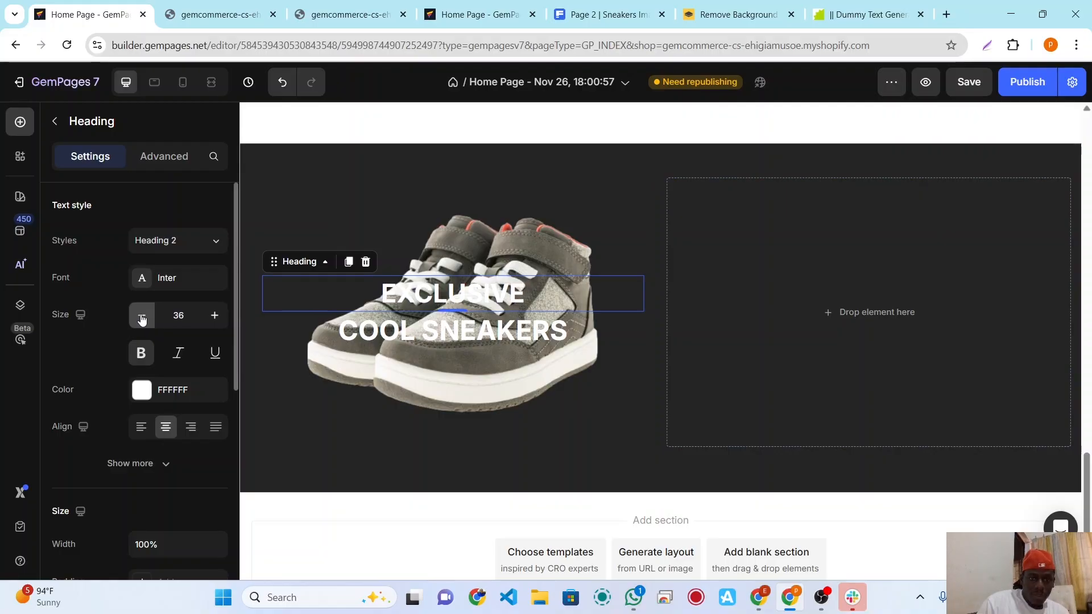
left_click(142, 317)
left_click(142, 317)
left_click(142, 316)
left_click(142, 316)
left_click(142, 316)
left_click(143, 317)
left_click(142, 316)
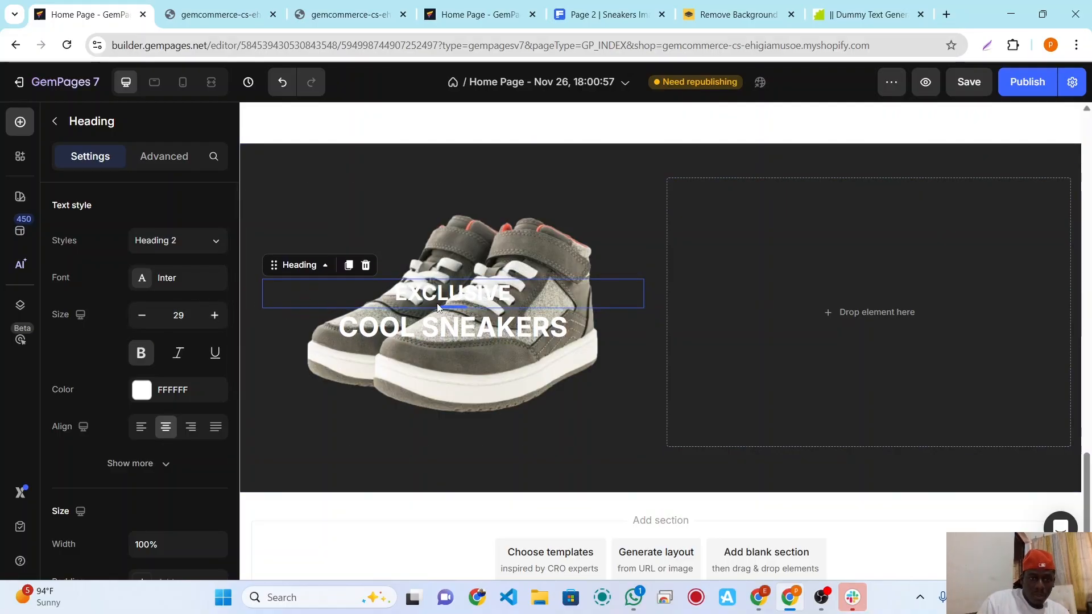
- Left-align the text of both the "EXCLUSIVE" and "COOL SNEAKERS" headings
left_click(439, 311)
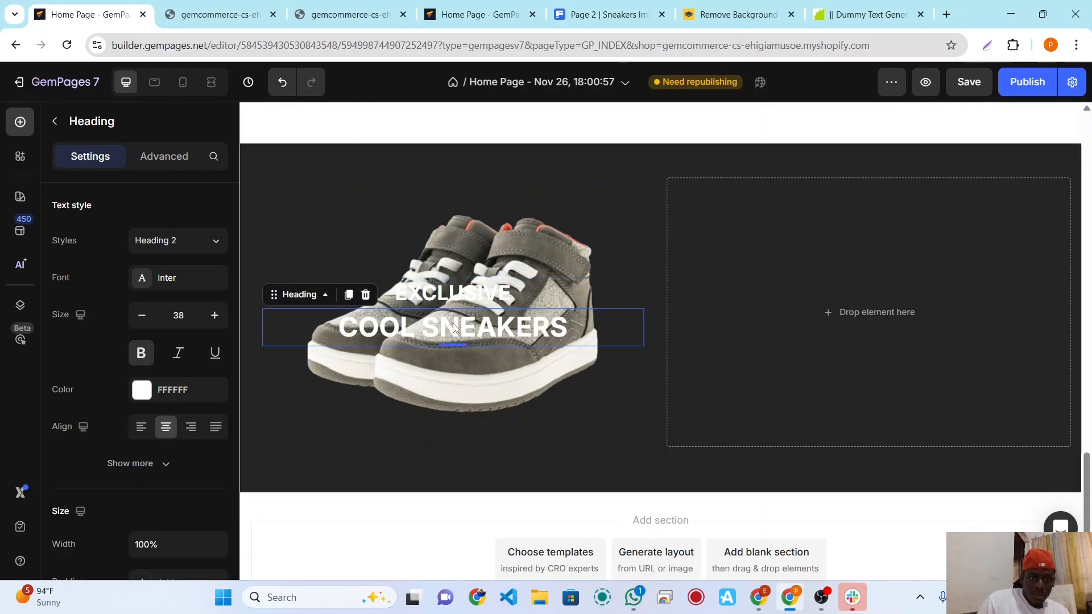
left_click(429, 295)
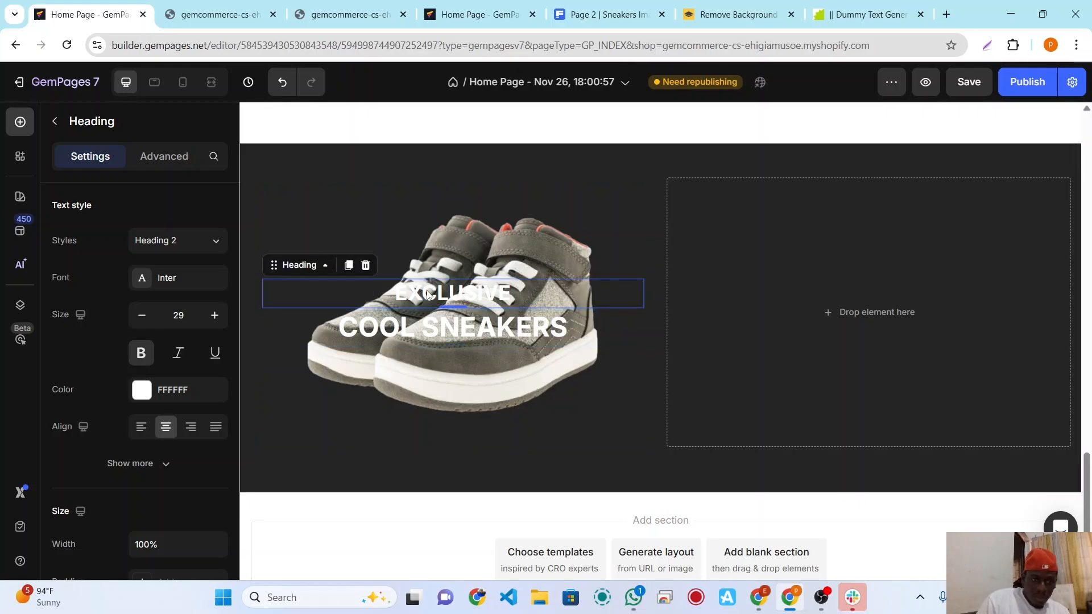
left_click(142, 427)
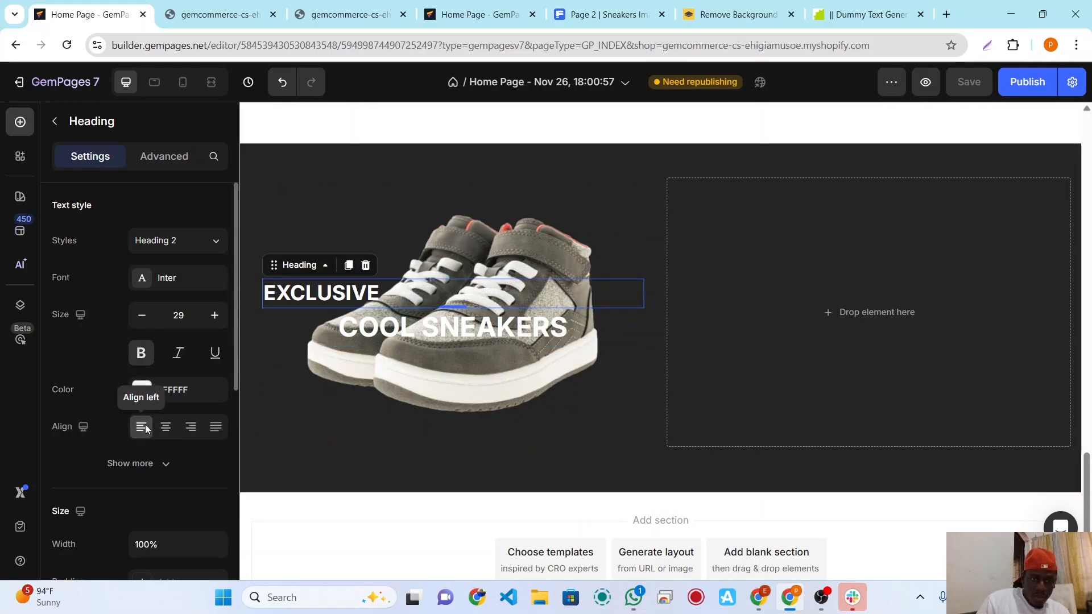
key("Delete")
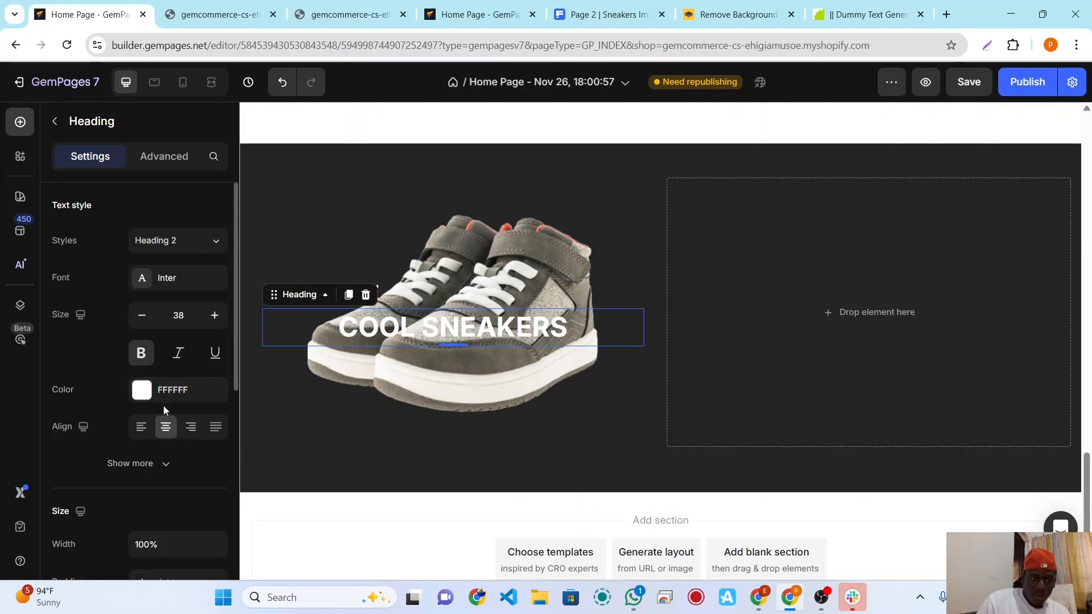
left_click(143, 428)
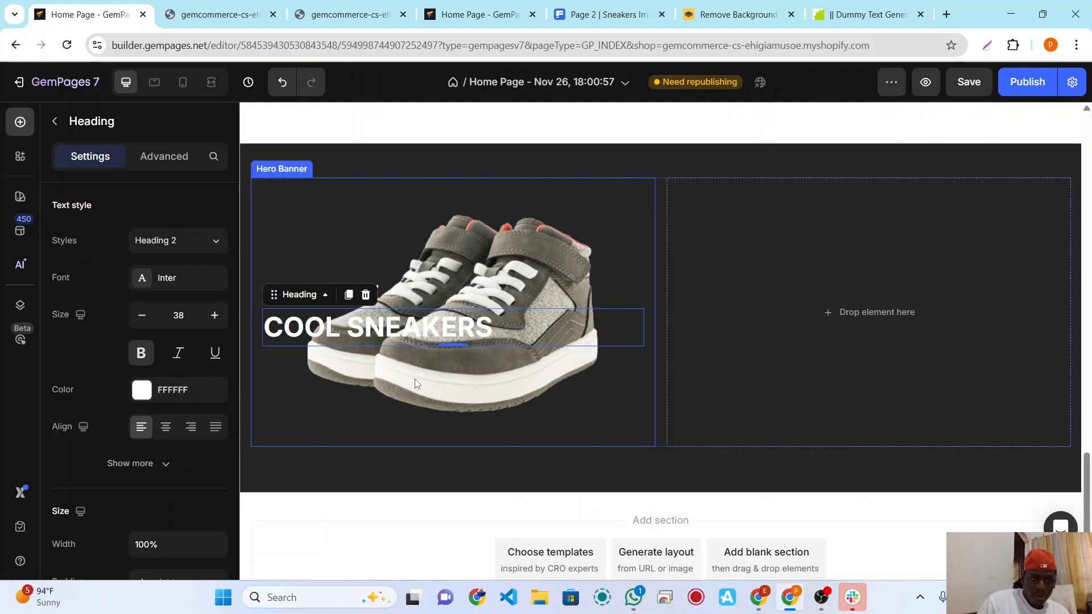
left_click(441, 408)
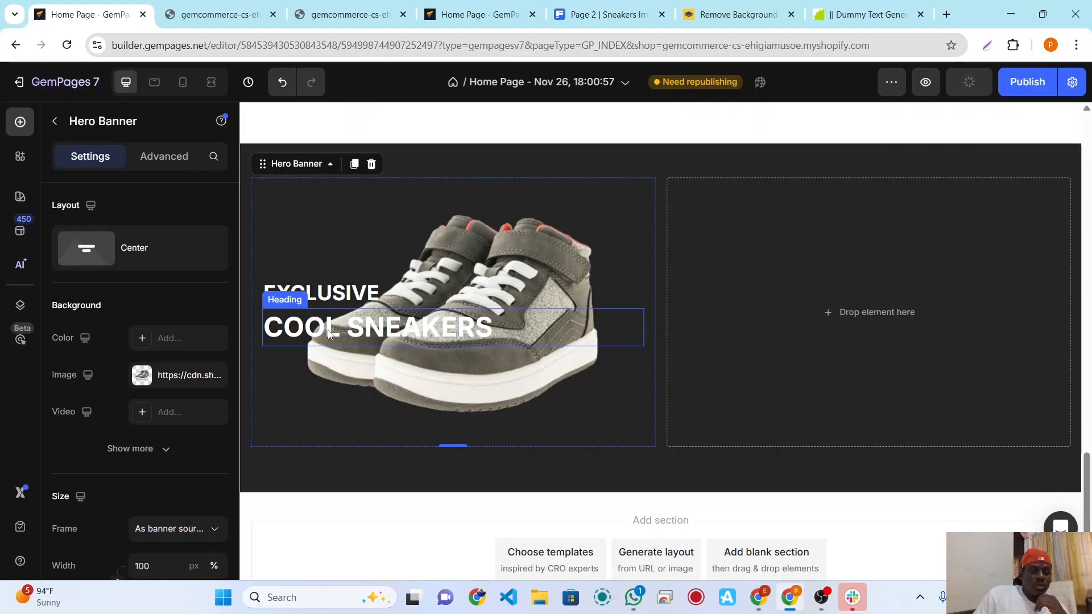
- Change the text colour of the "COOL SNEAKERS" heading to the suggested orange E4893A
left_click(329, 334)
scroll(150, 381, "down", 6)
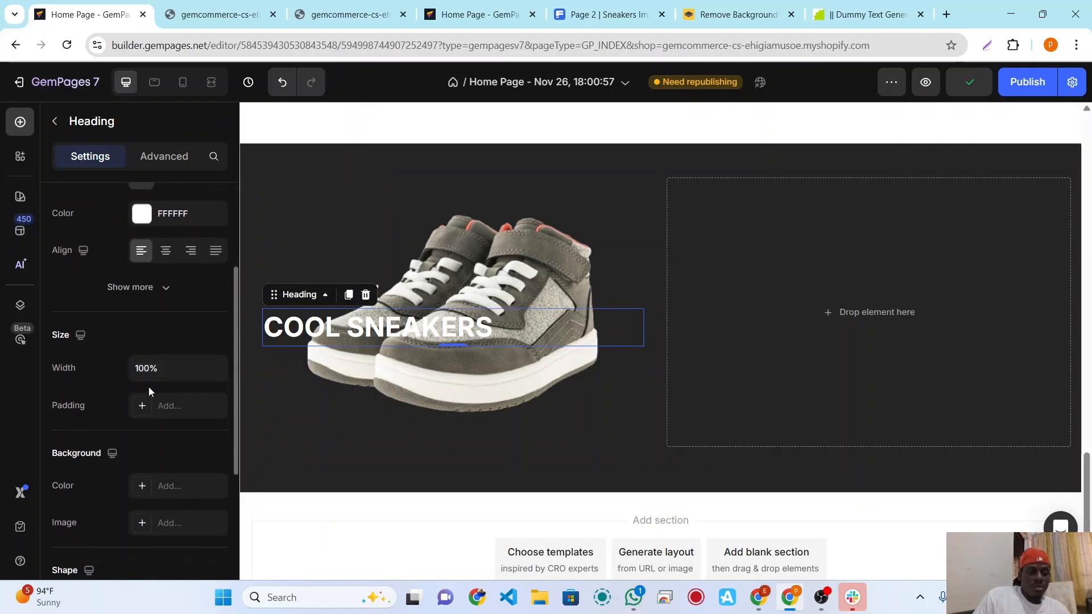
scroll(149, 387, "down", 1)
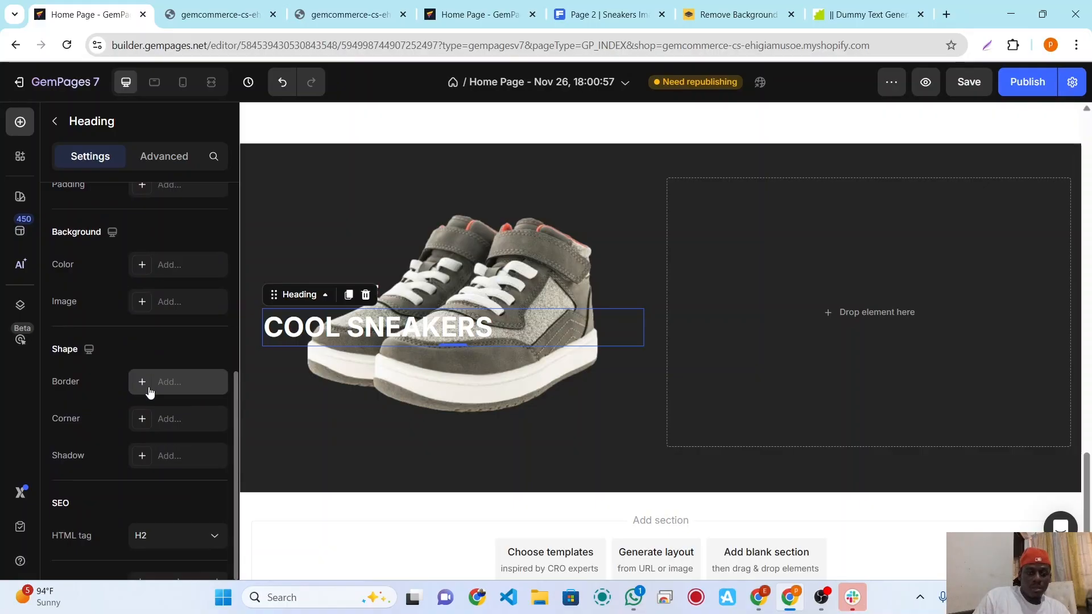
scroll(149, 389, "down", 2)
scroll(149, 392, "up", 7)
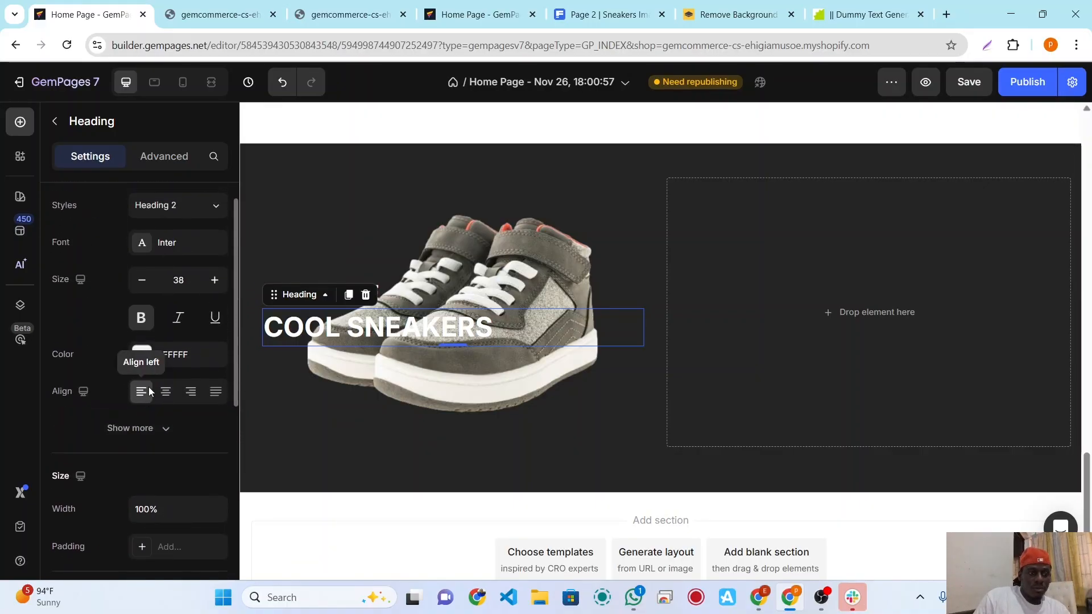
left_click(144, 377)
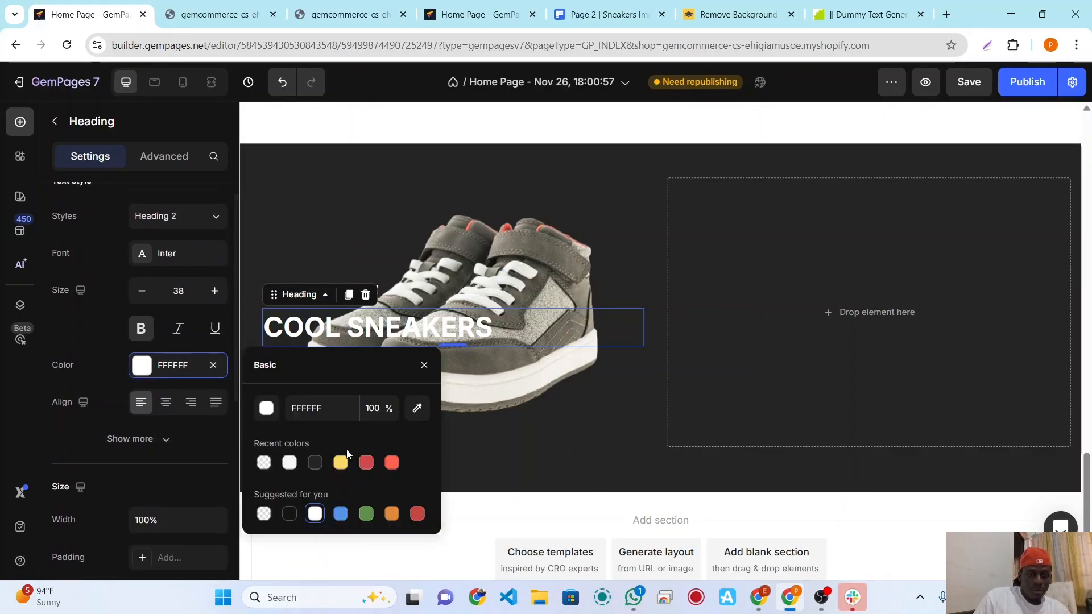
left_click(391, 514)
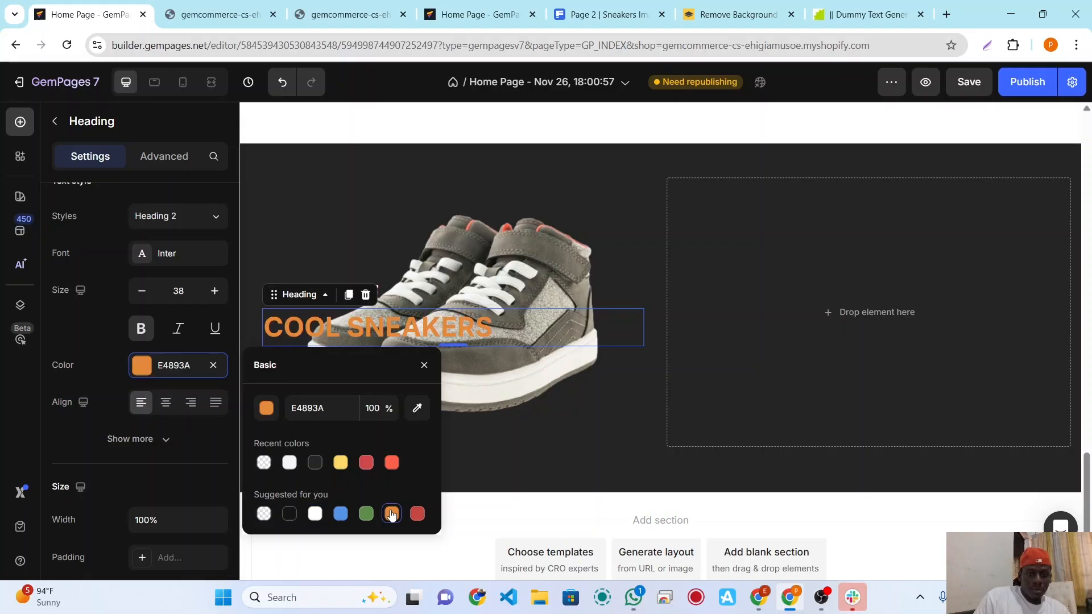
left_click(591, 391)
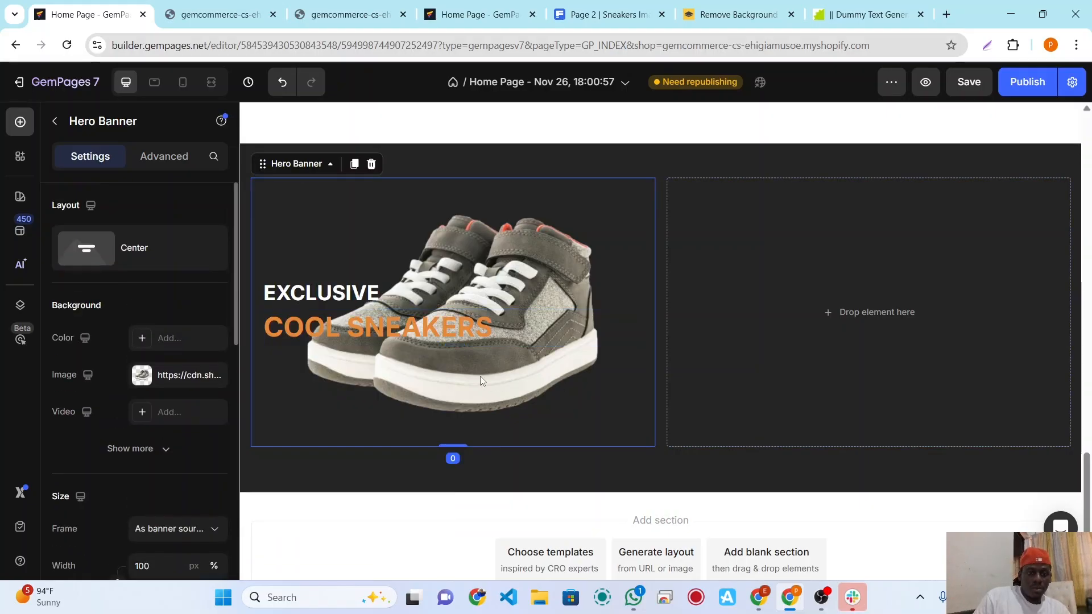
- Try the orange E4893A as the background colour of the "EXCLUSIVE" heading
left_click(342, 300)
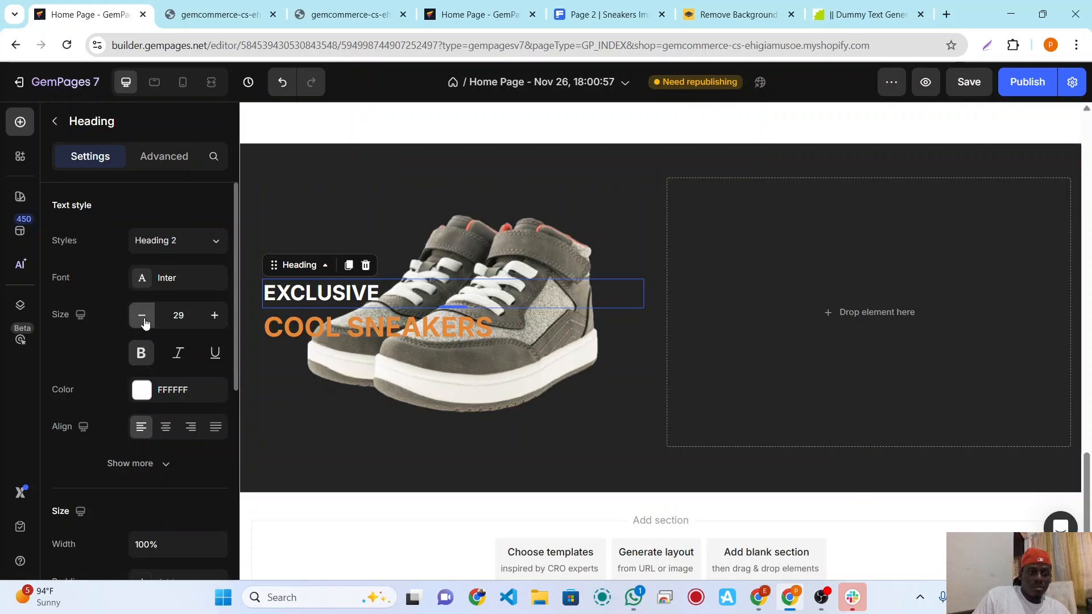
scroll(145, 322, "down", 3)
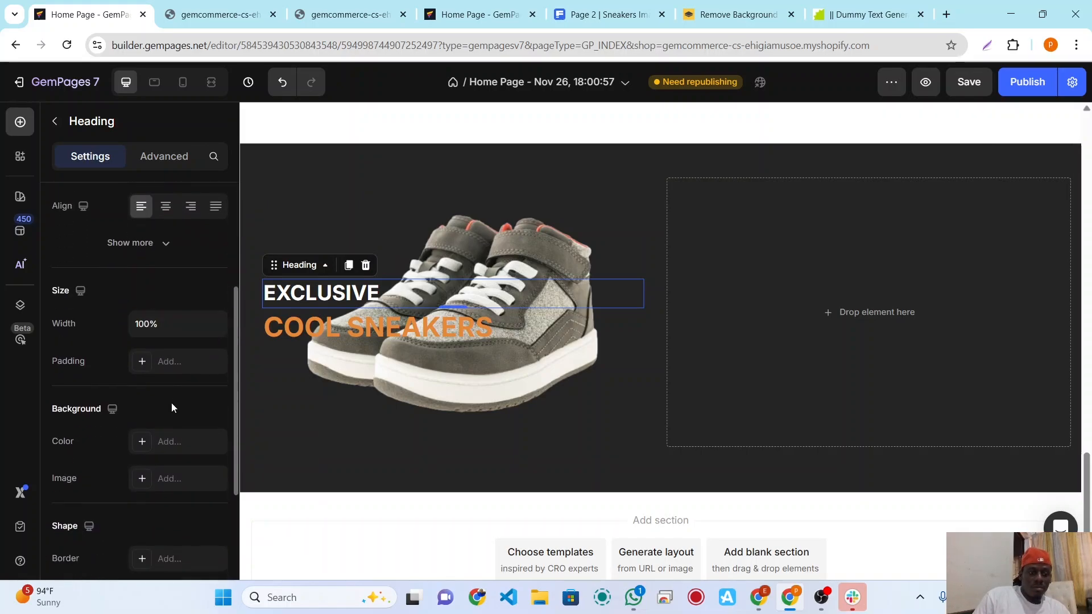
left_click(169, 442)
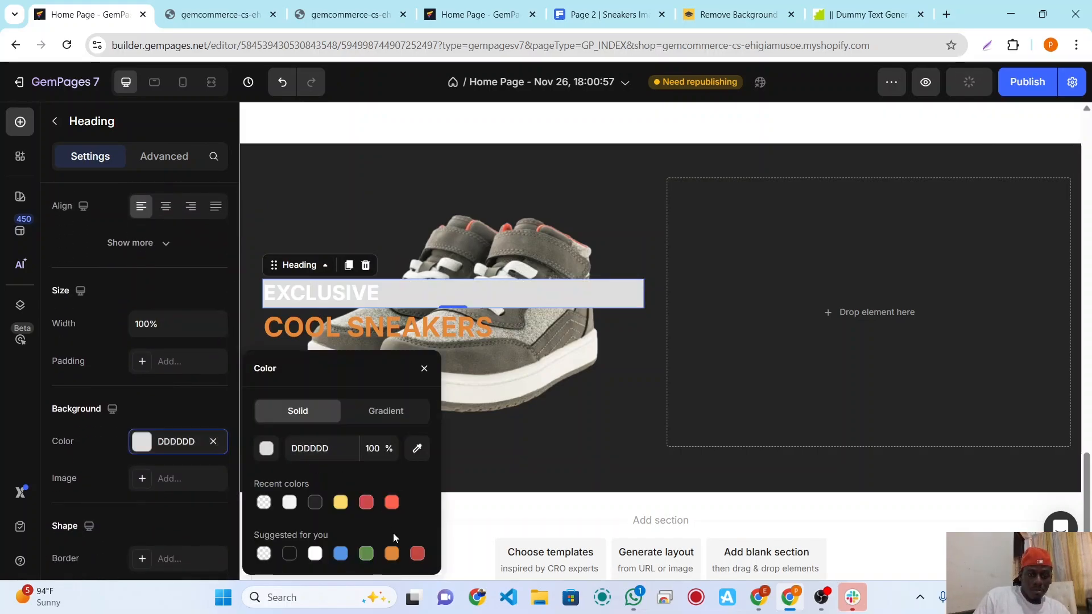
left_click(392, 554)
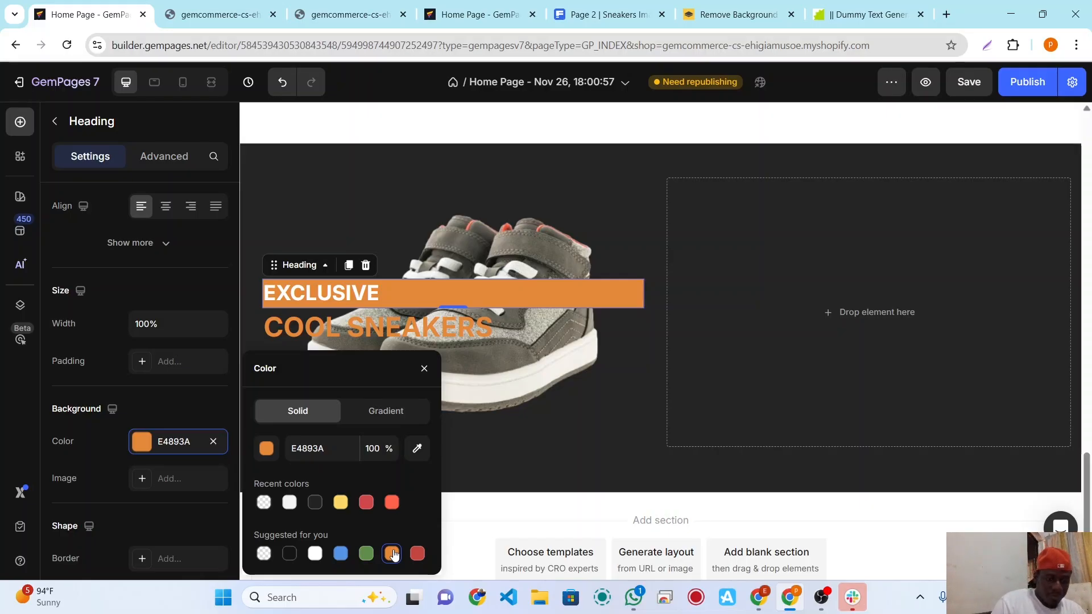
key("ctrl+z")
left_click(503, 247)
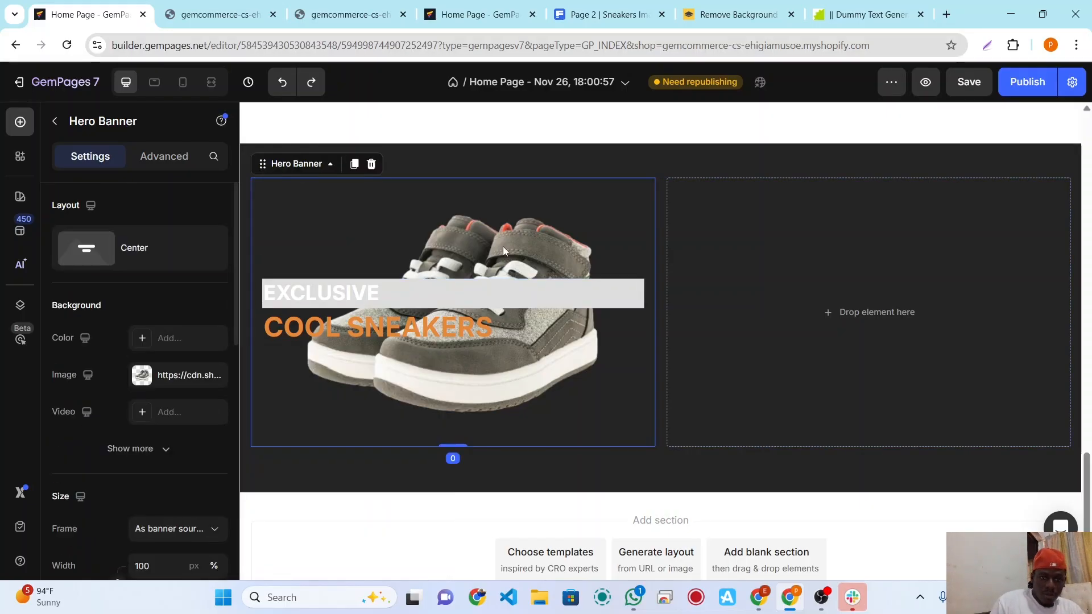
left_click(281, 82)
- Change the text colour of the "EXCLUSIVE" heading to the suggested orange E4893A
left_click(324, 289)
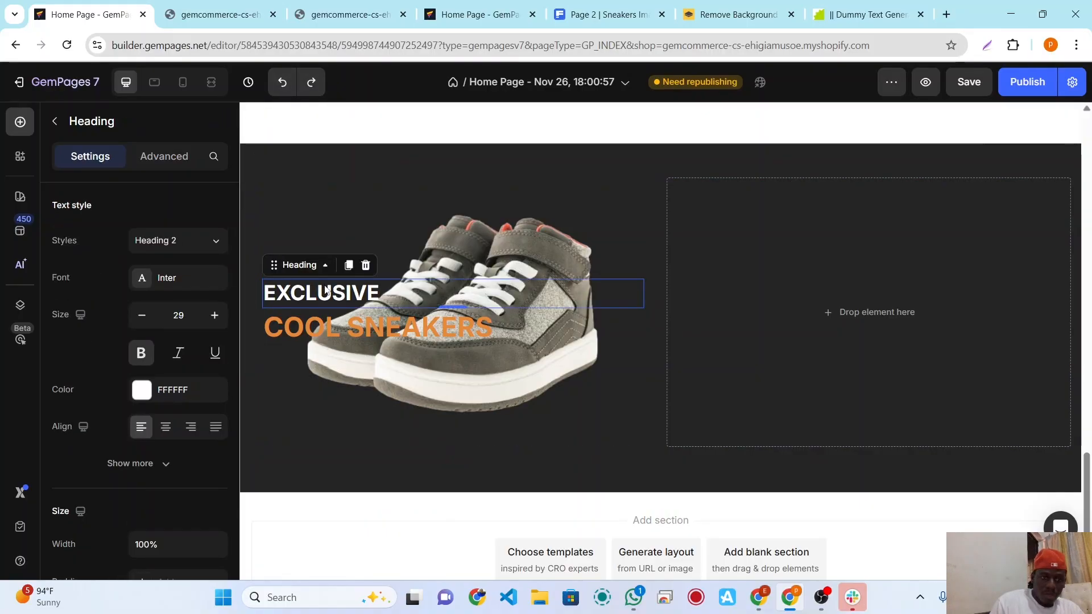
scroll(107, 269, "down", 2)
scroll(107, 268, "up", 2)
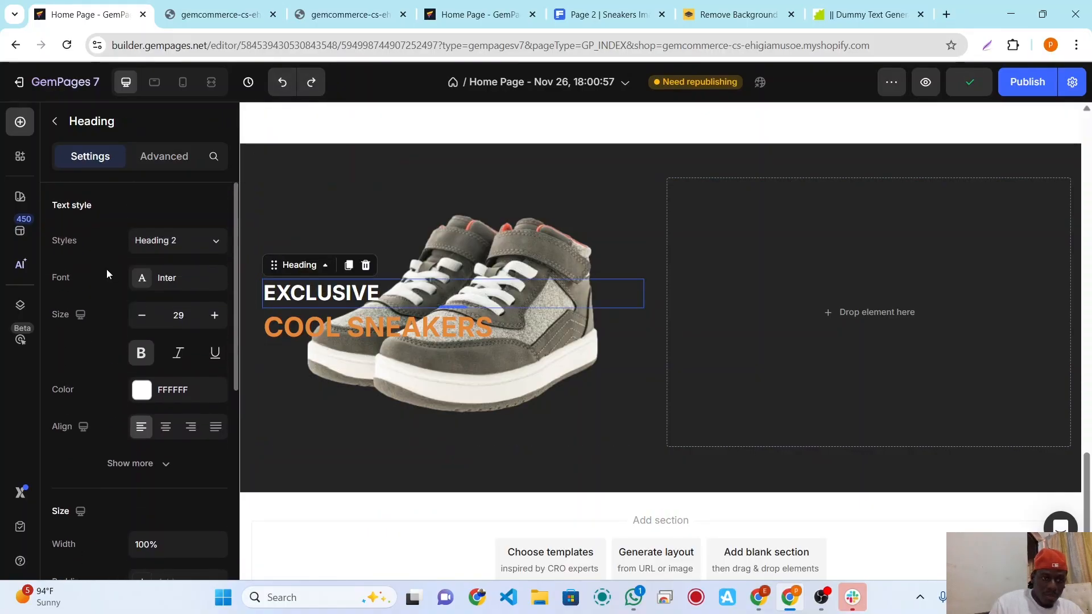
left_click(142, 390)
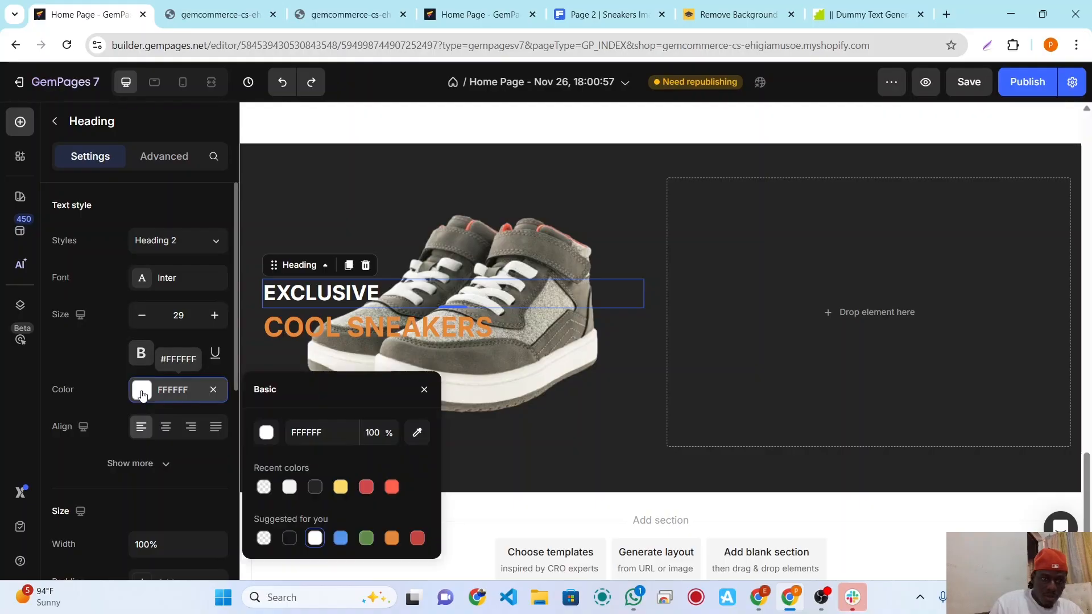
left_click(398, 541)
left_click(565, 425)
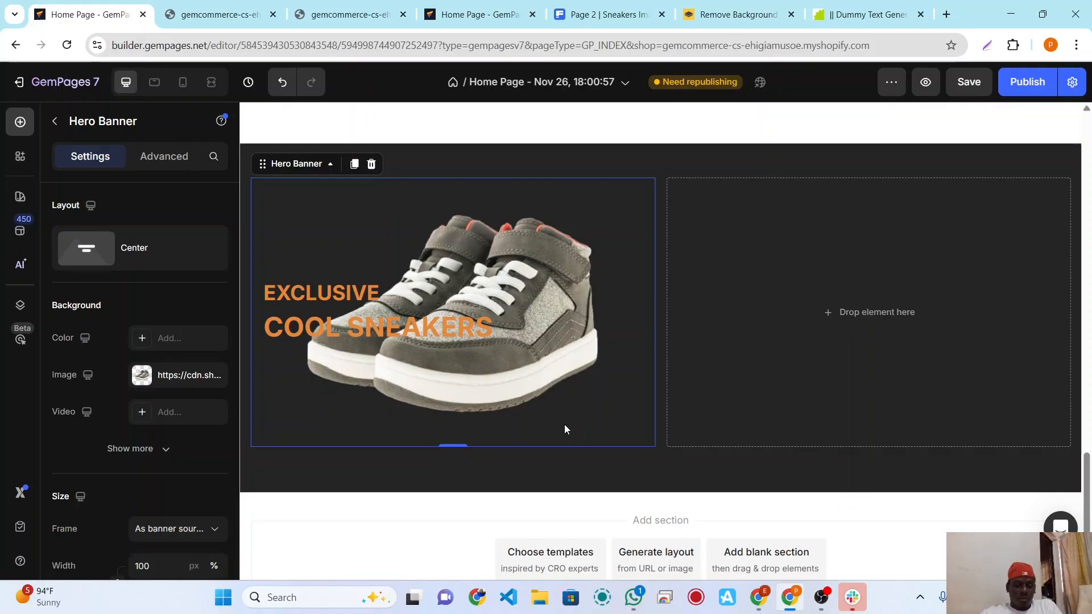
- Set the text colour of both the "EXCLUSIVE" and "COOL SNEAKERS" headings to white, FFFFFF
left_click(365, 298)
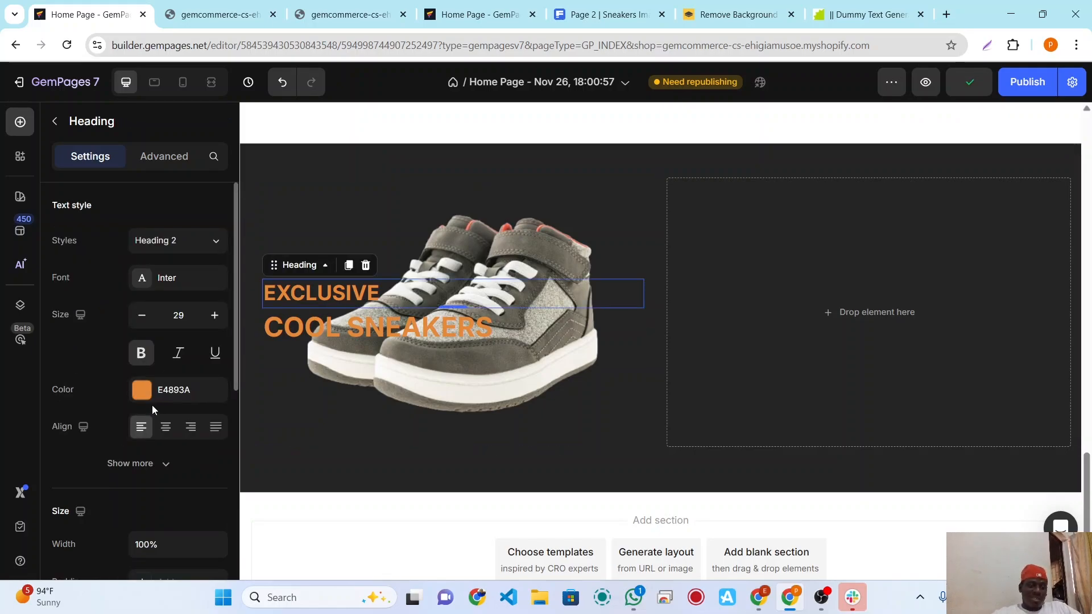
left_click(142, 391)
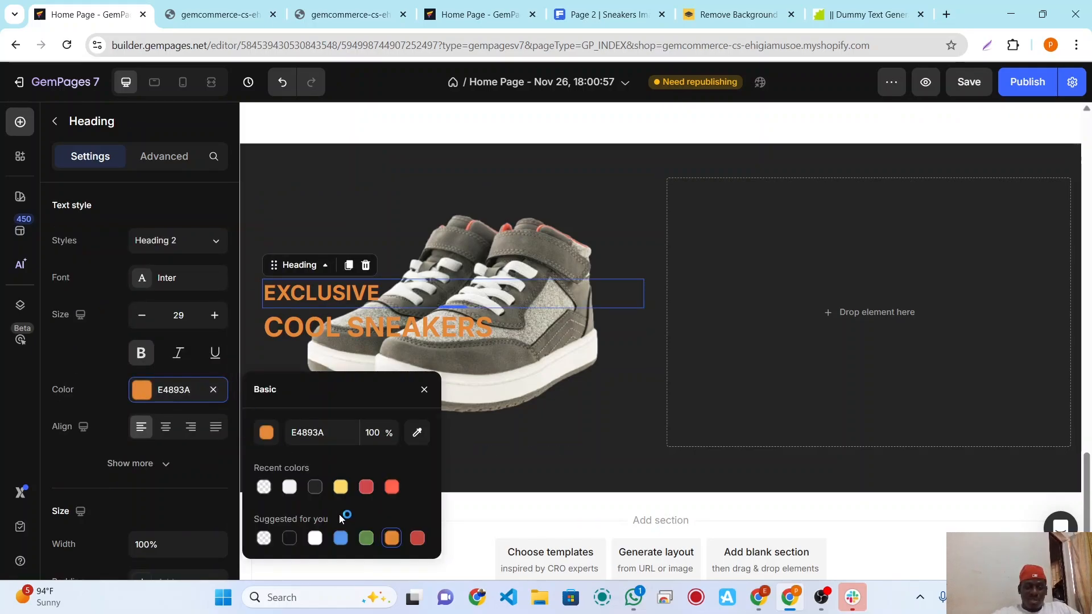
left_click(316, 538)
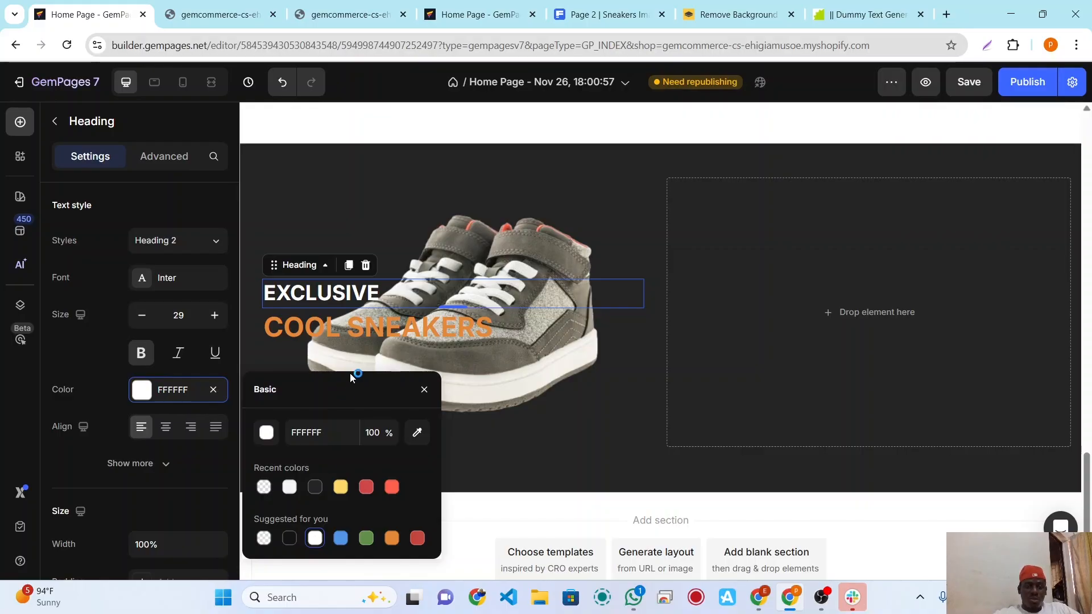
left_click(451, 326)
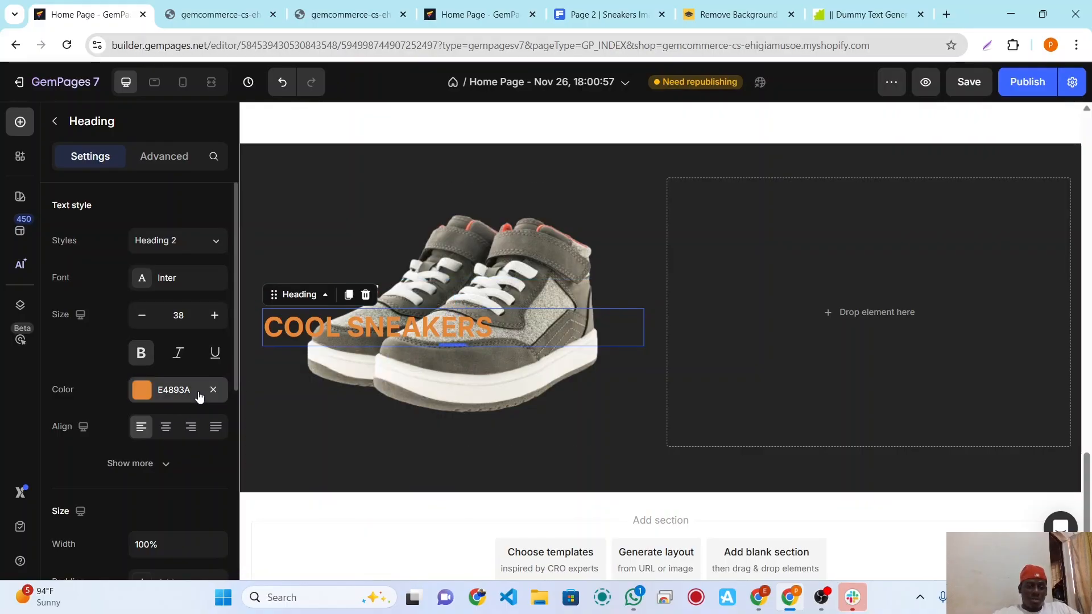
left_click(142, 392)
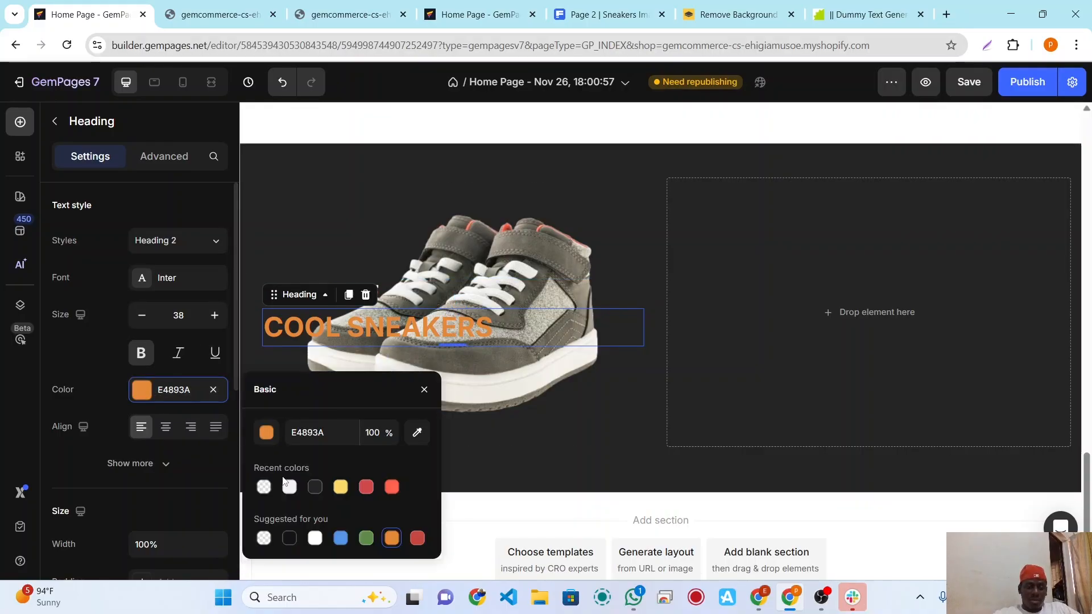
left_click(313, 544)
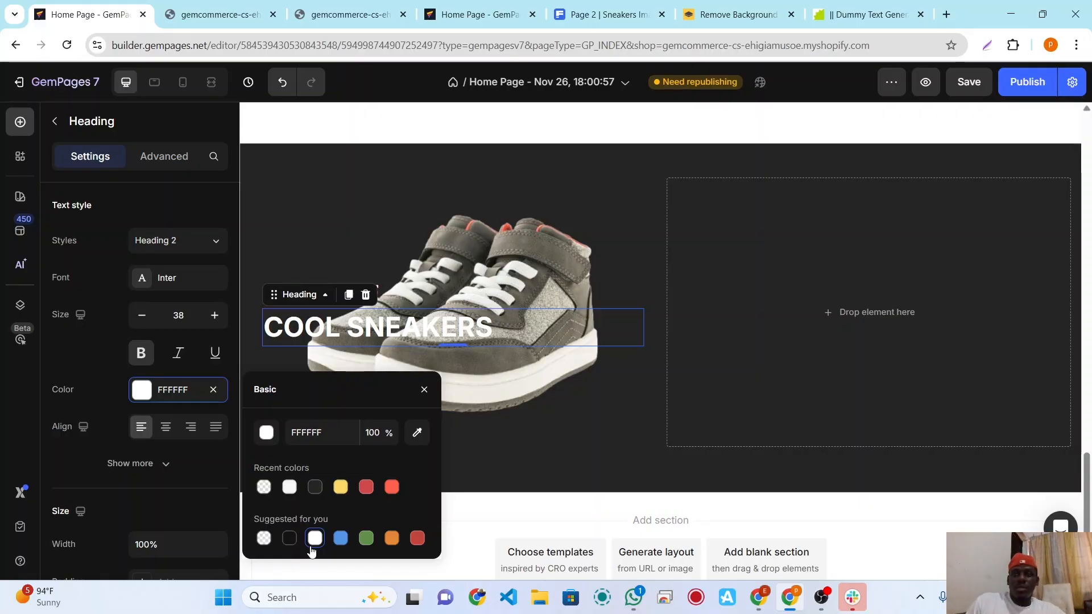
- Search the elements for "count" and place a Countdown timer in the dark section's empty column
left_click(754, 340)
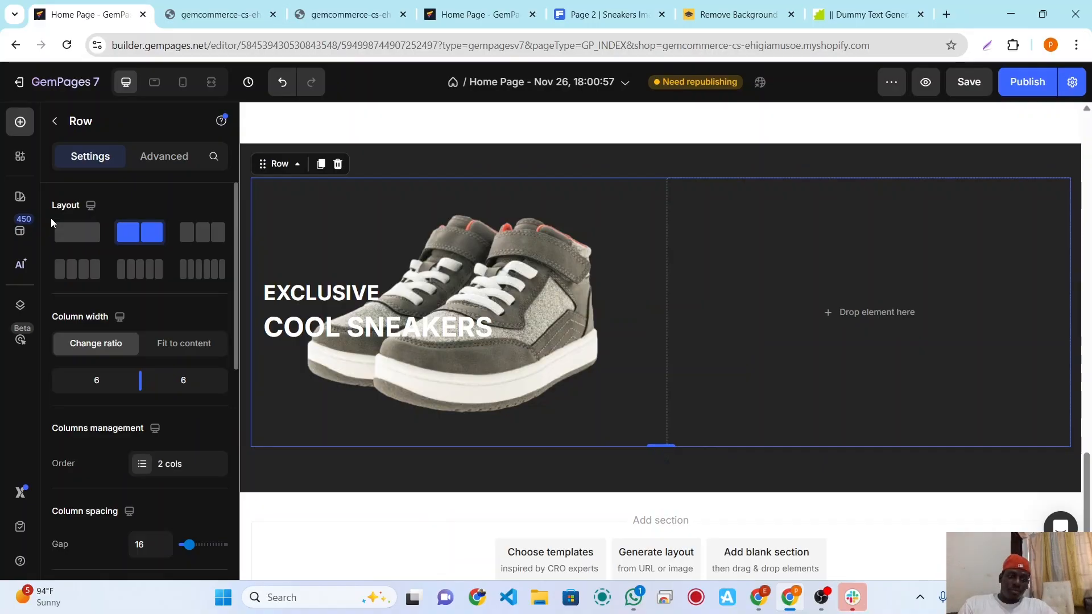
left_click(11, 130)
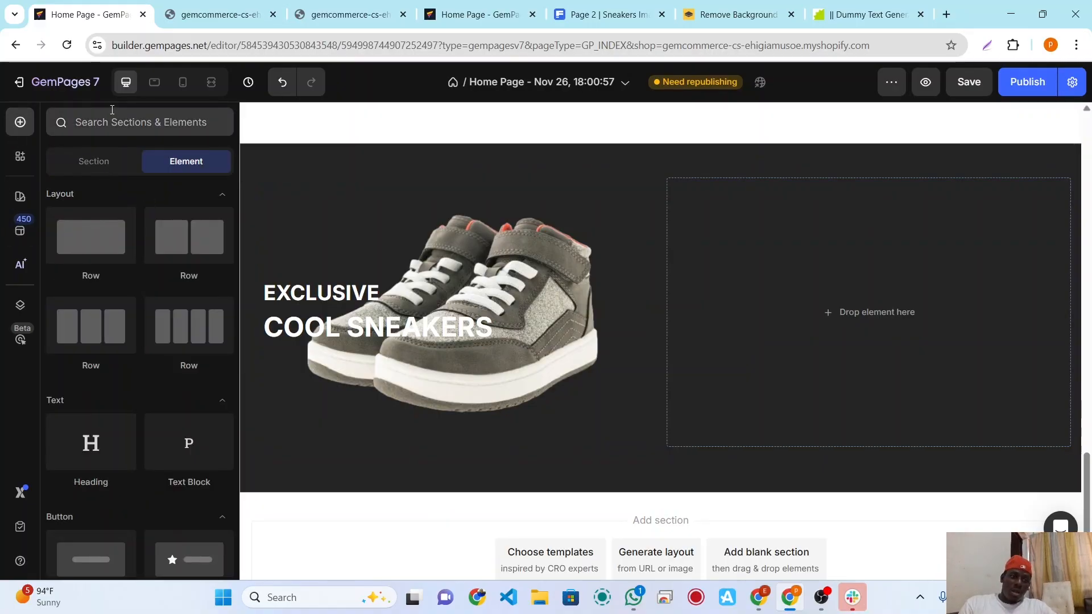
left_click(119, 126)
type("co")
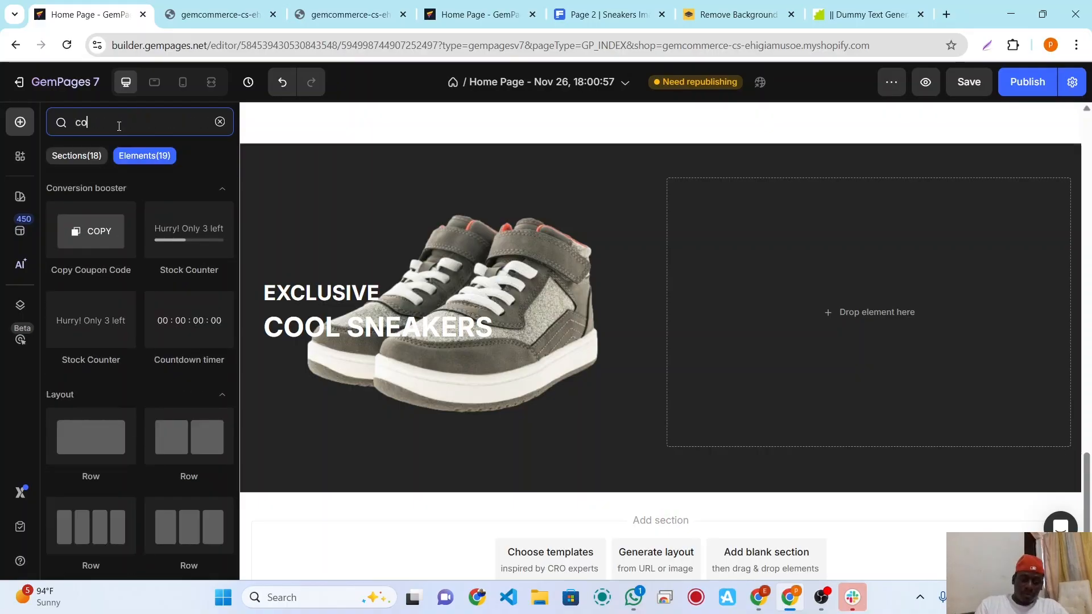
type("unt")
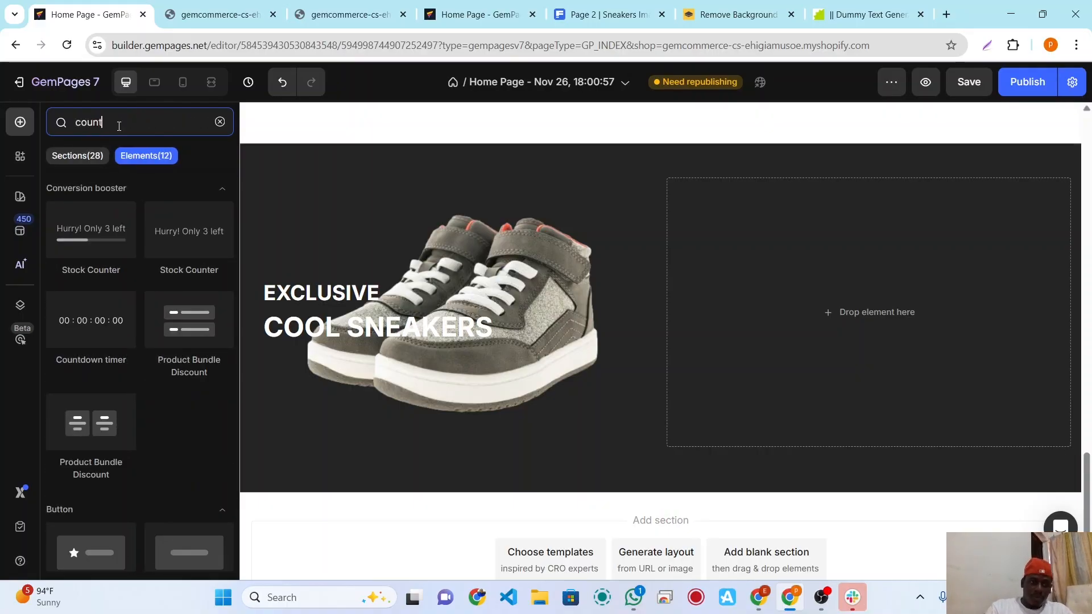
left_click_drag(91, 321, 694, 219)
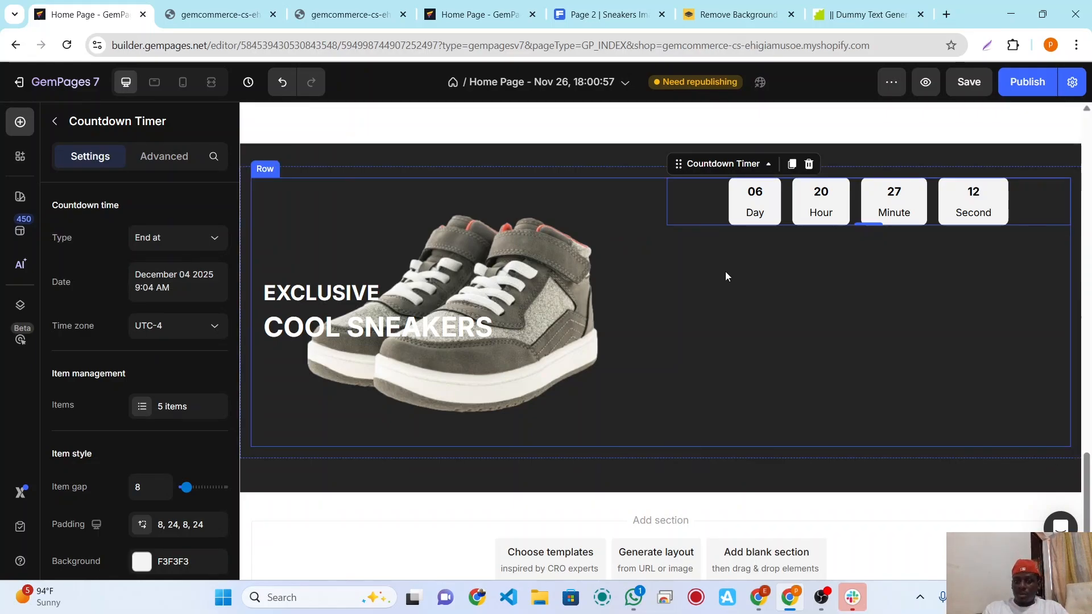
- Align the countdown timer to the left within its column
left_click(725, 271)
left_click(705, 221)
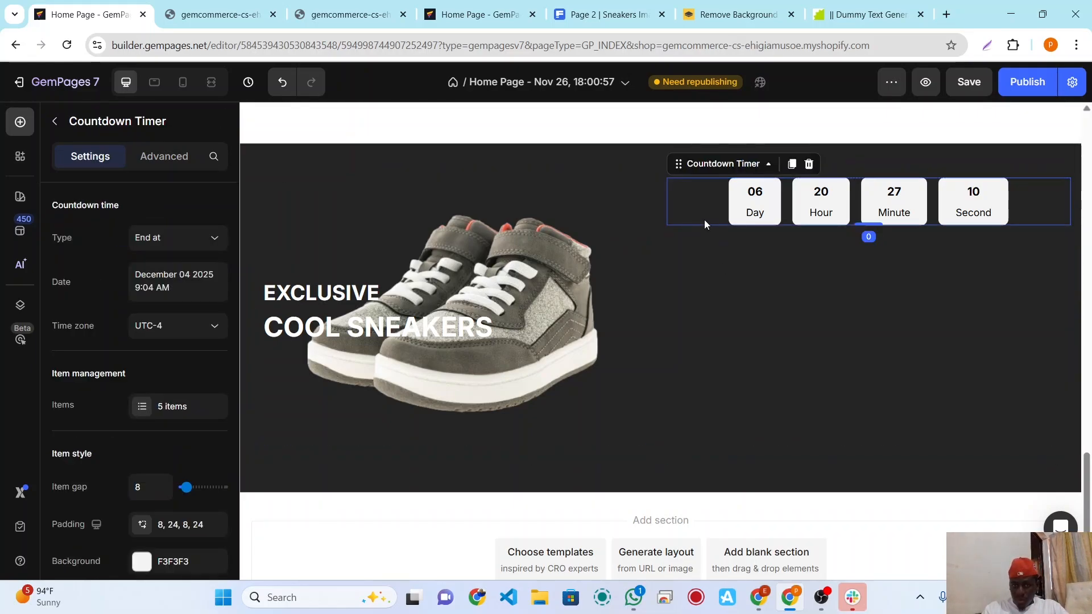
scroll(119, 484, "down", 10)
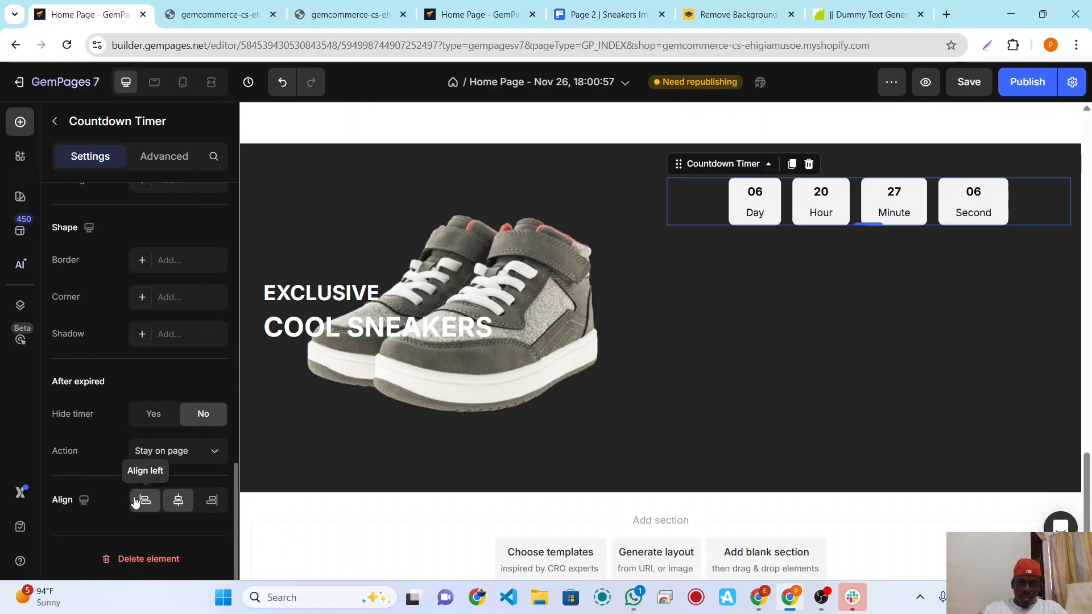
left_click(145, 500)
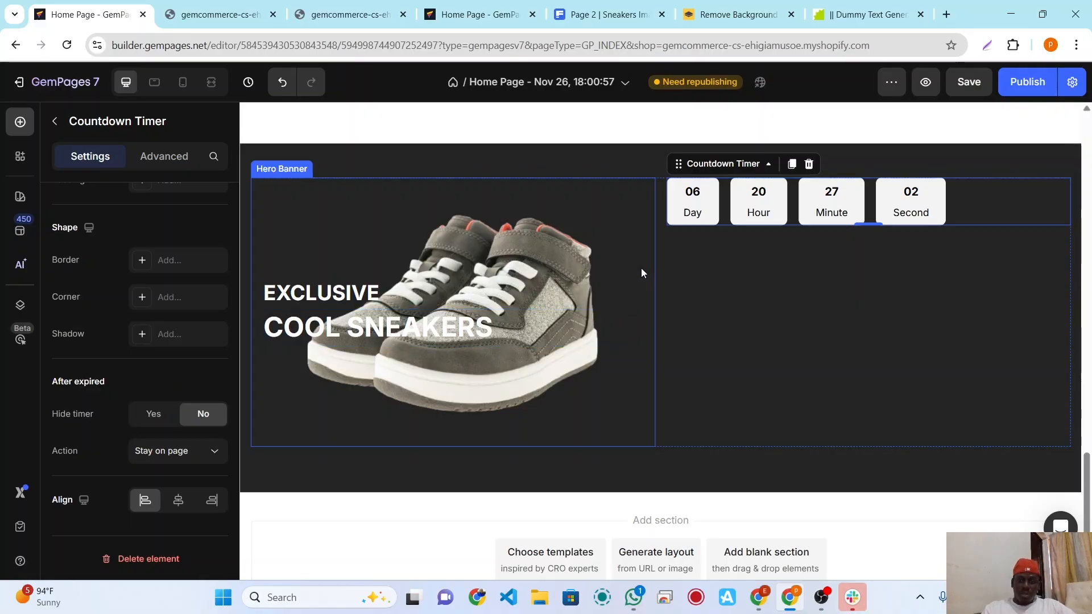
- Change the column width ratio of the dark section's row to 7:5
left_click(661, 443)
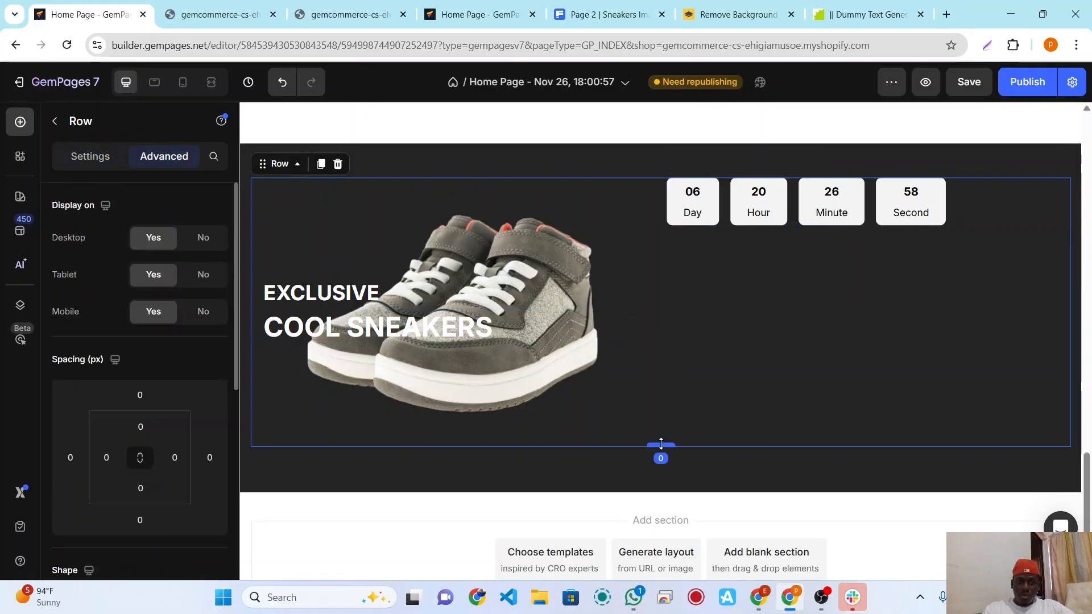
left_click(90, 156)
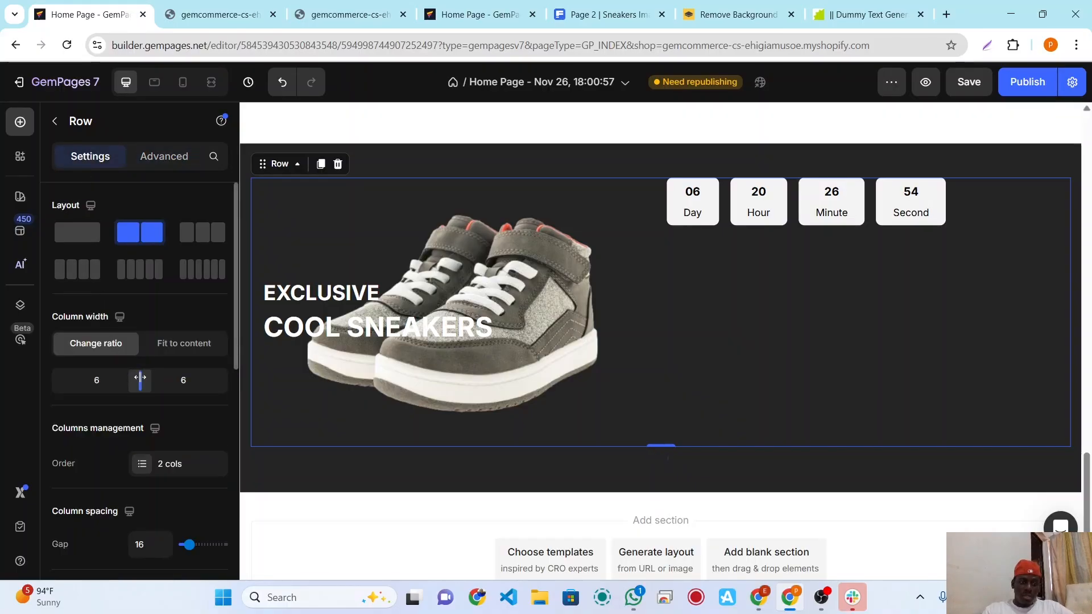
left_click_drag(140, 380, 163, 382)
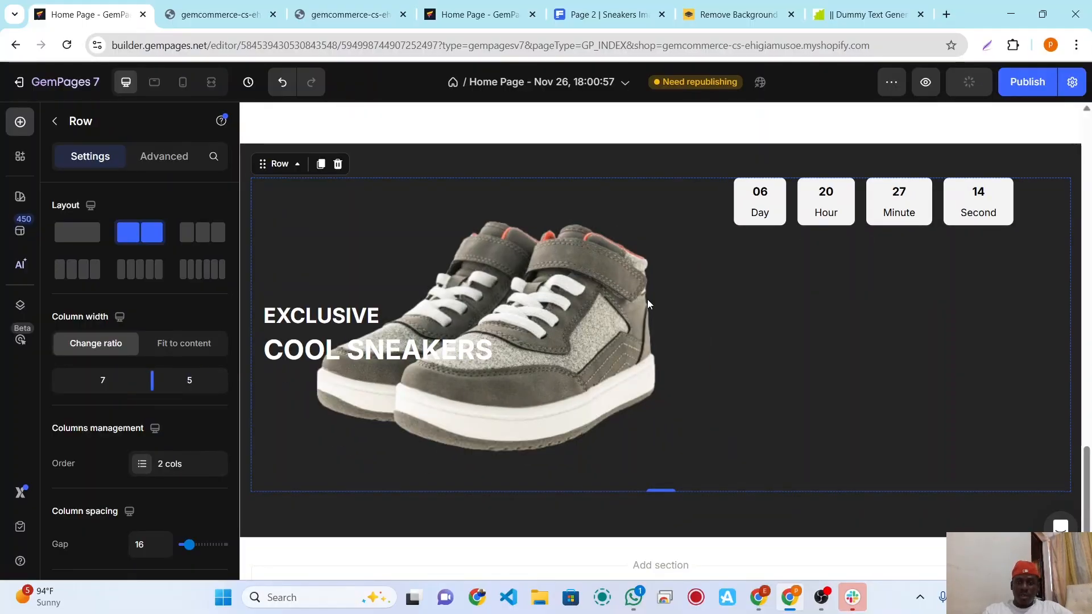
- Try adding a heading element directly below the countdown timer, and undo that addition
left_click(876, 226)
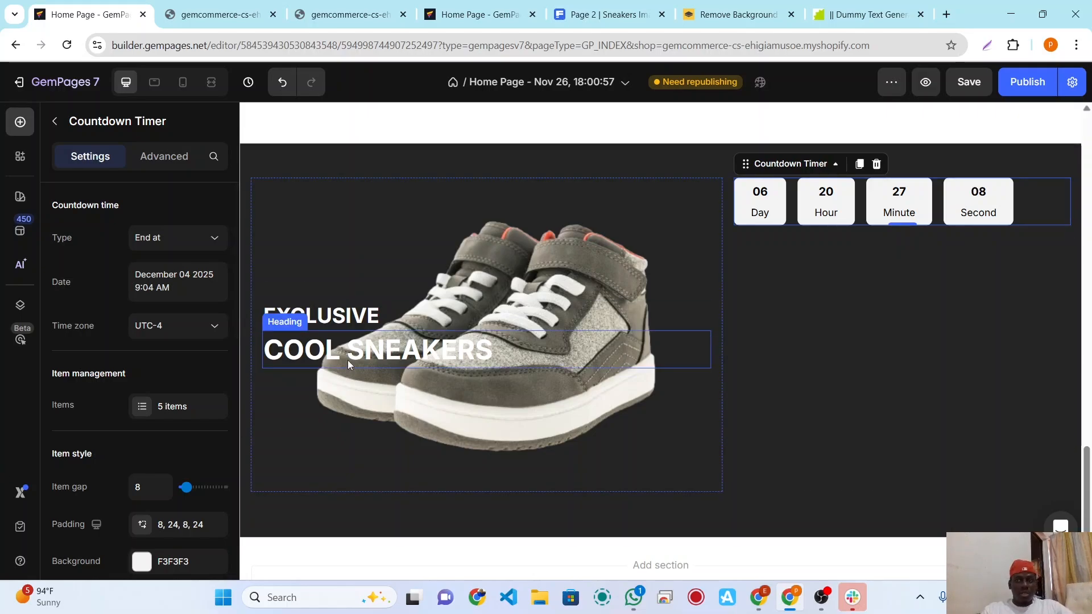
left_click(16, 129)
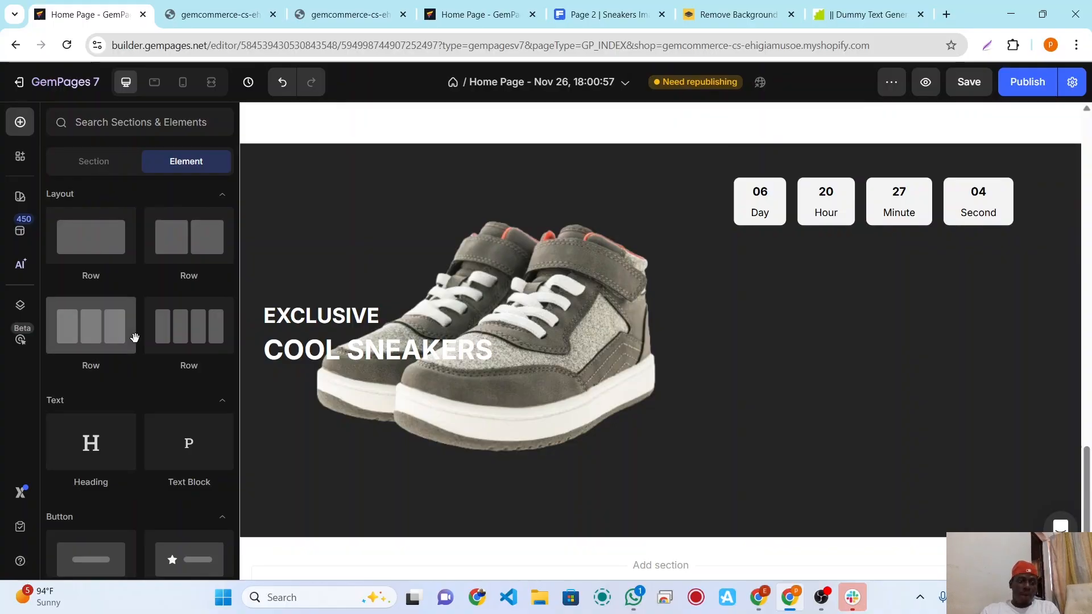
left_click_drag(105, 454, 882, 235)
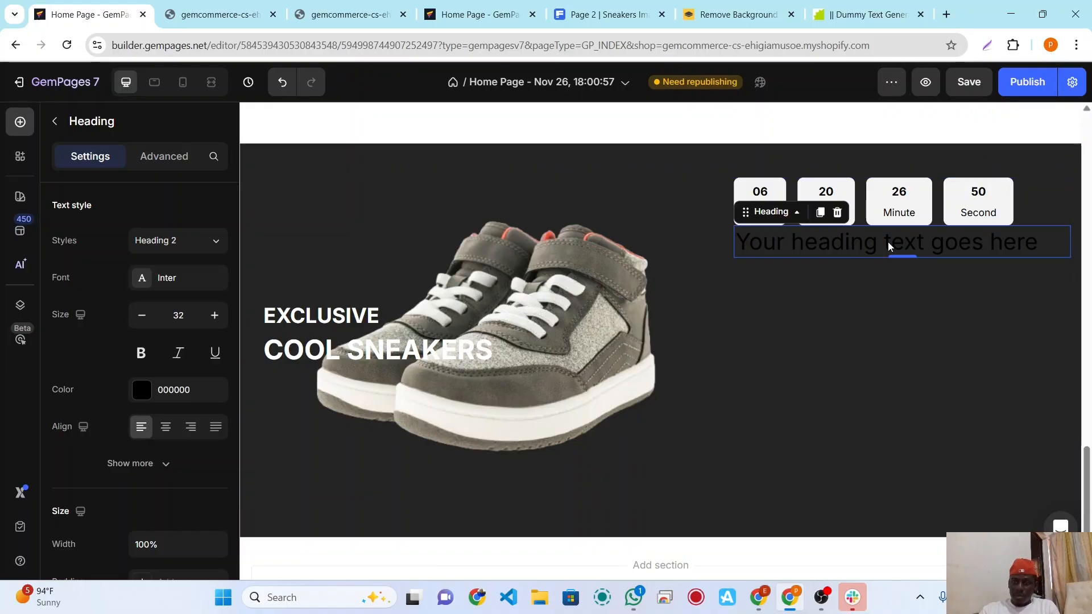
key("ctrl+s")
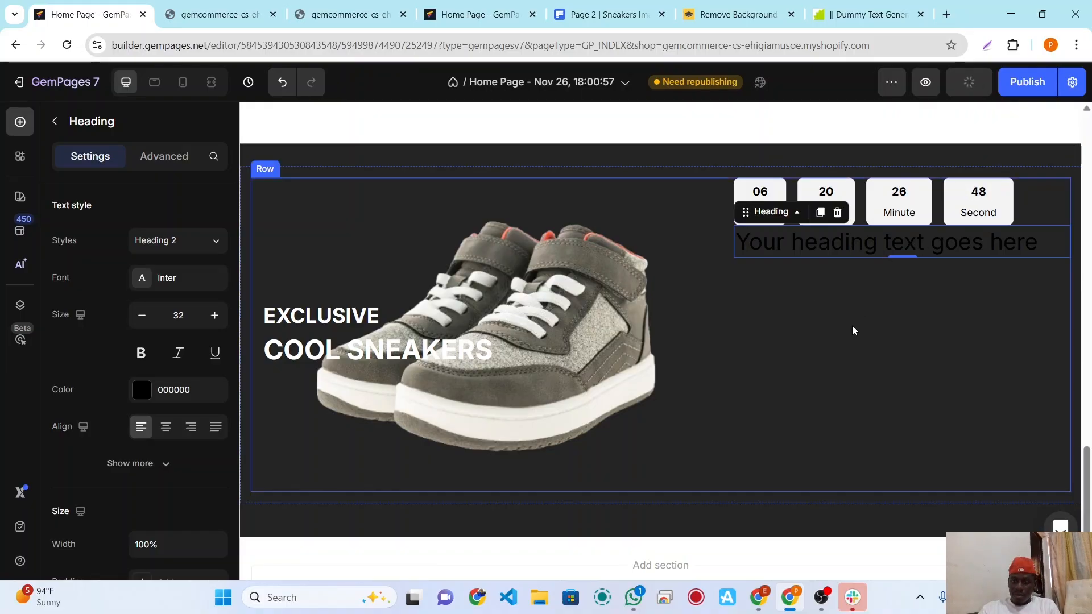
left_click(852, 325)
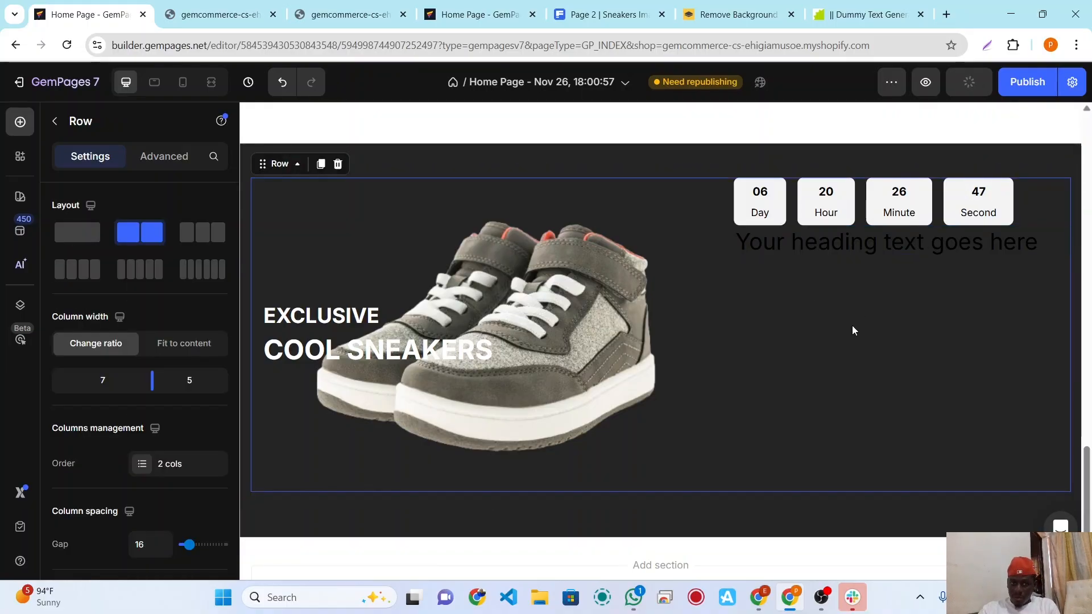
left_click(830, 248)
left_click(830, 249)
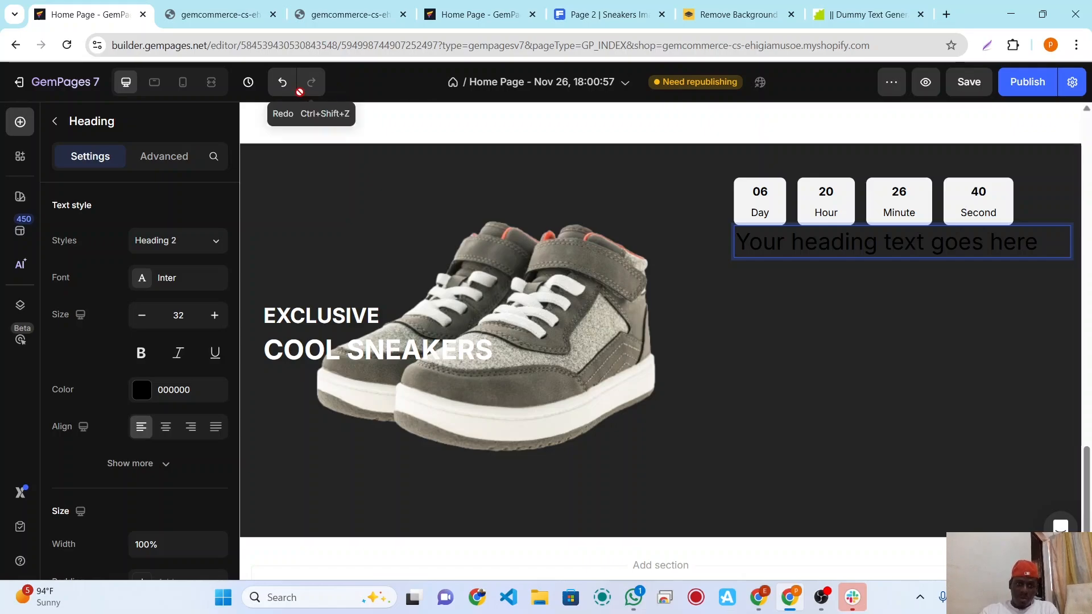
left_click(283, 82)
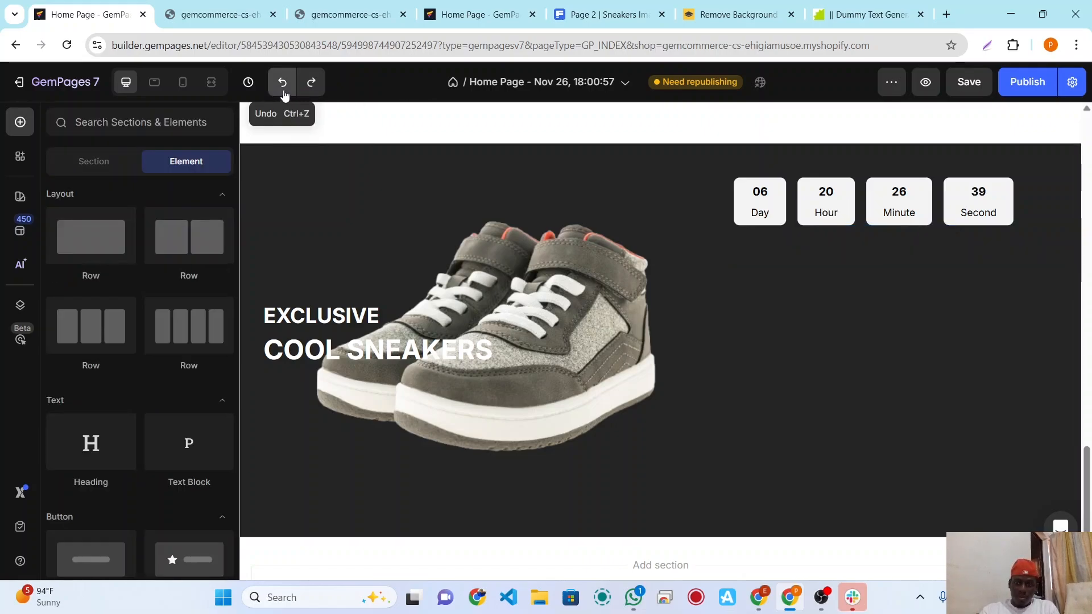
- Add a single-column row below the countdown timer and move the timer into that row
left_click(824, 217)
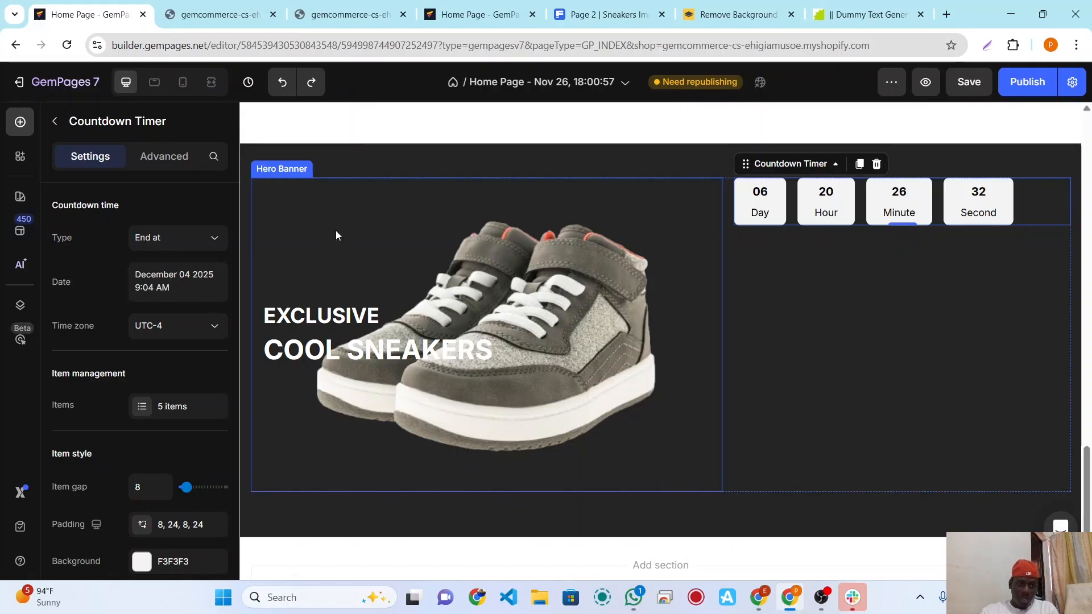
left_click(20, 121)
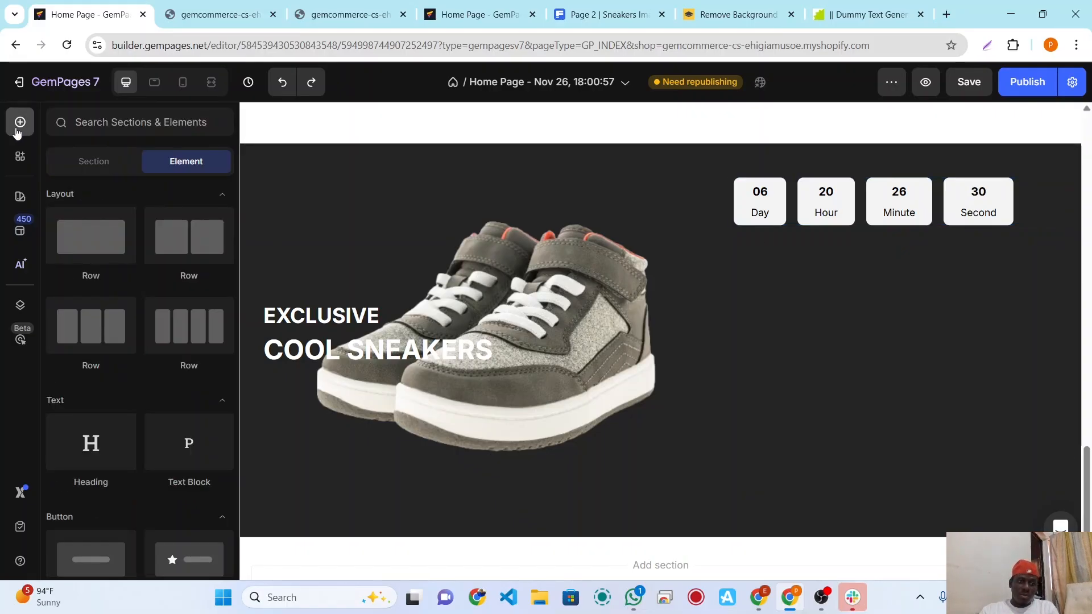
left_click_drag(86, 228, 783, 220)
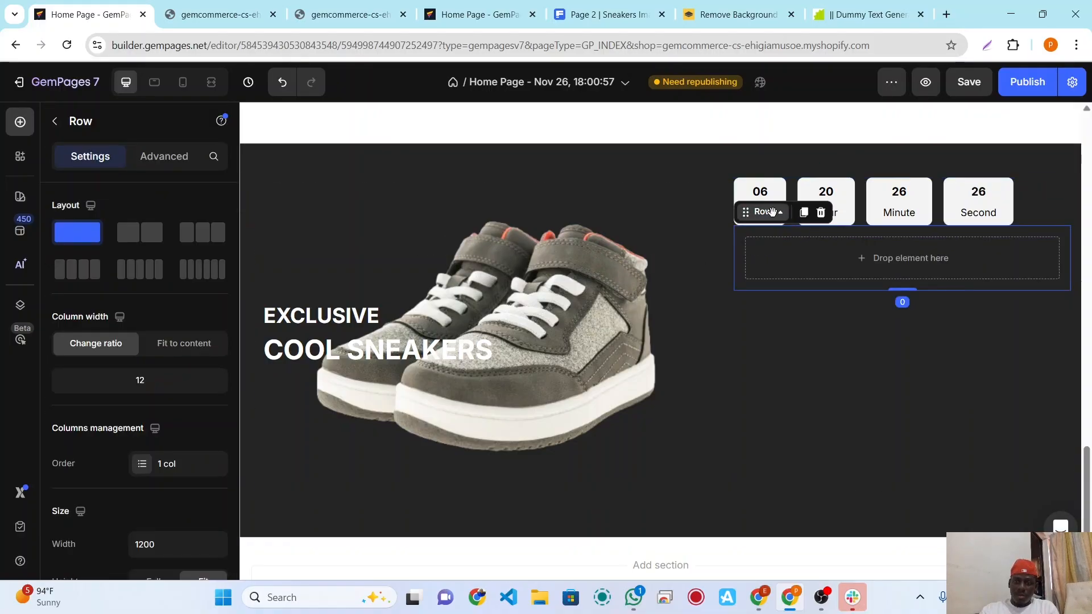
left_click(758, 199)
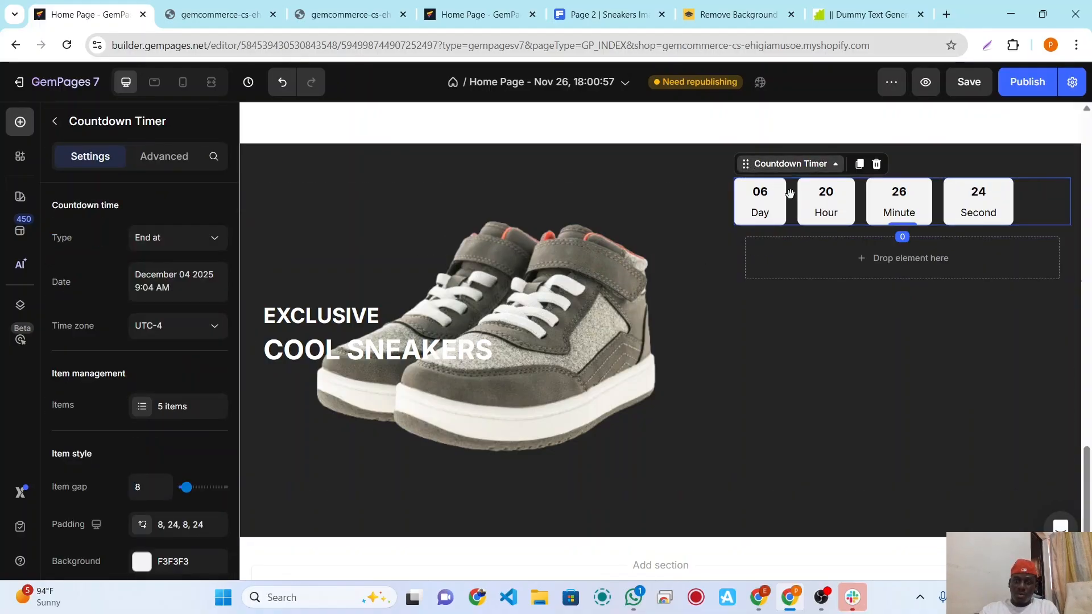
left_click_drag(789, 193, 810, 272)
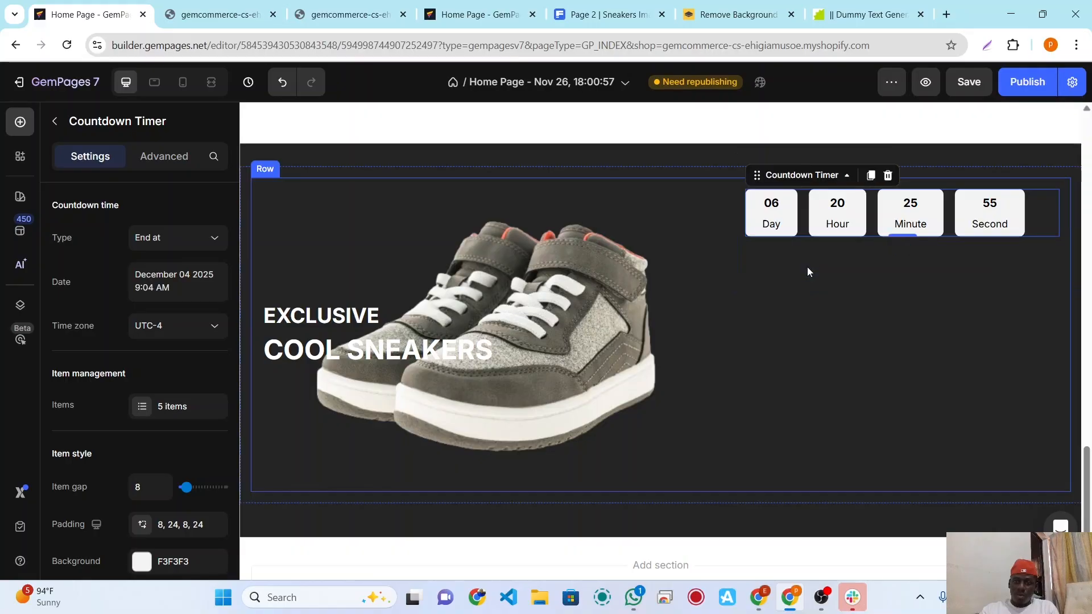
- Add a heading below the countdown timer's row and set its text colour to white, FFFFFF
left_click(734, 221)
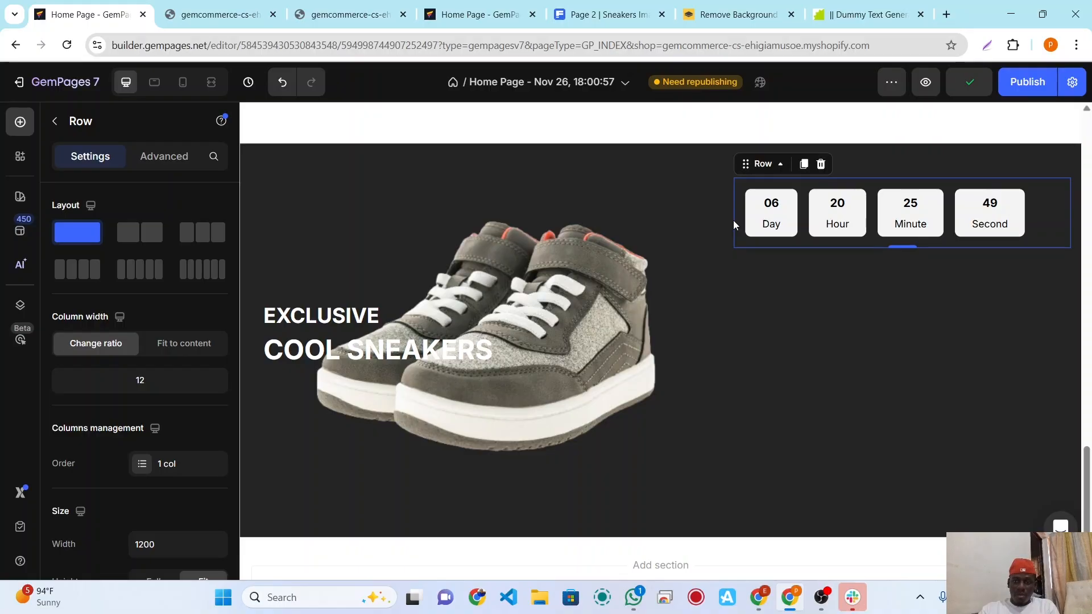
left_click(17, 127)
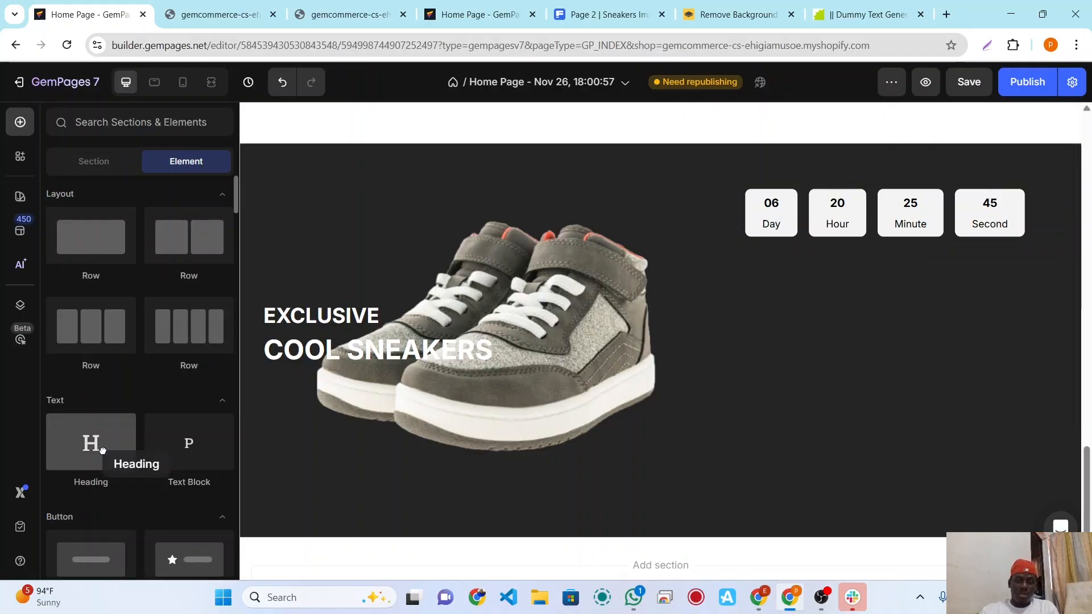
left_click_drag(103, 451, 826, 249)
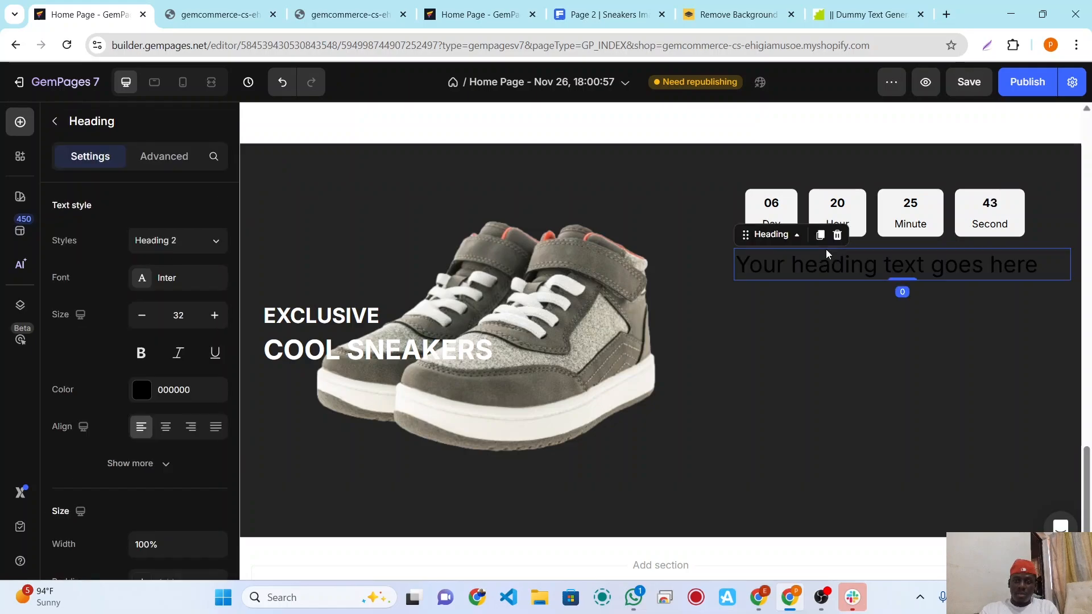
left_click(141, 390)
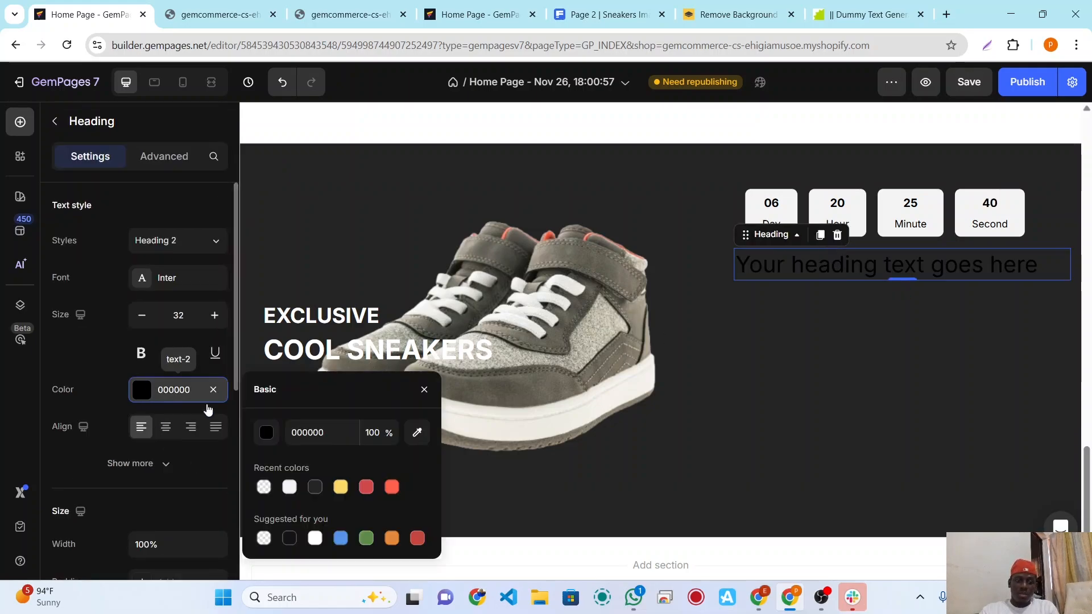
left_click(315, 538)
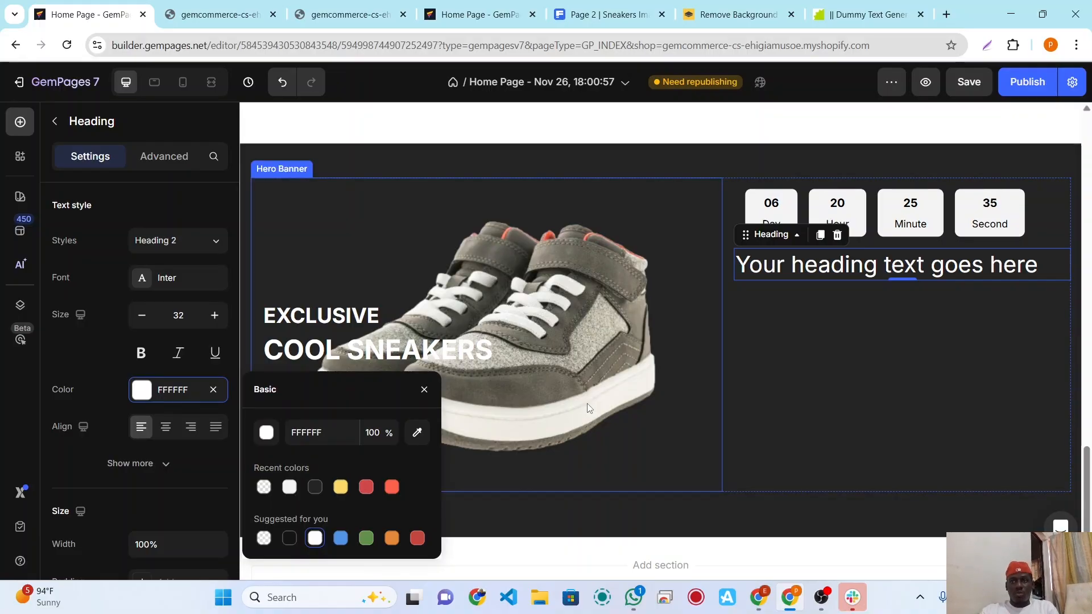
- Replace the placeholder text of the new heading with "Take advantage of our back to sport discount"
double_click(870, 265)
triple_click(870, 265)
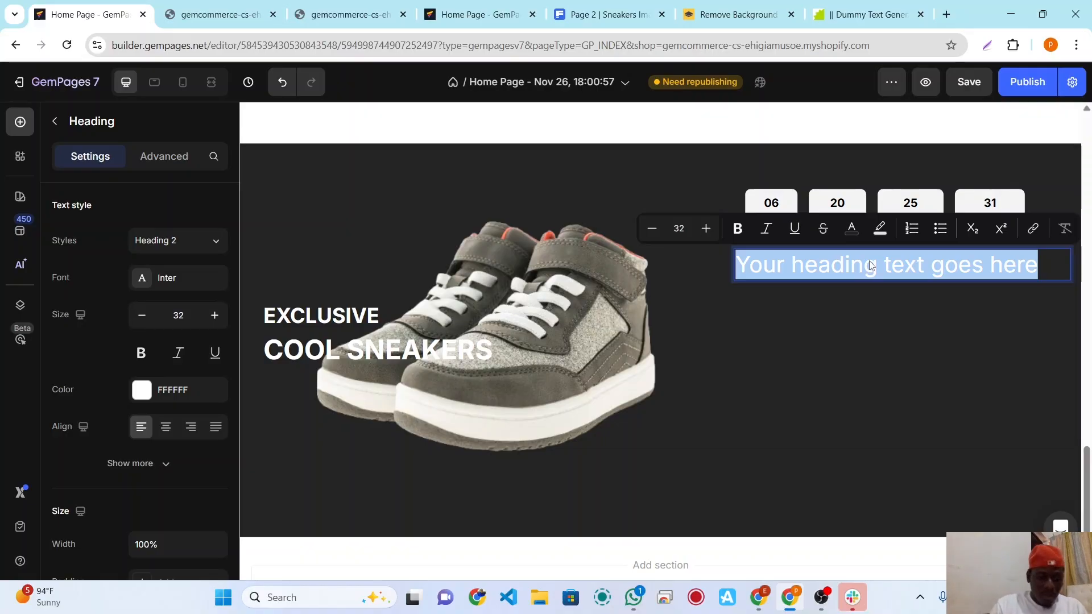
type("Take adv")
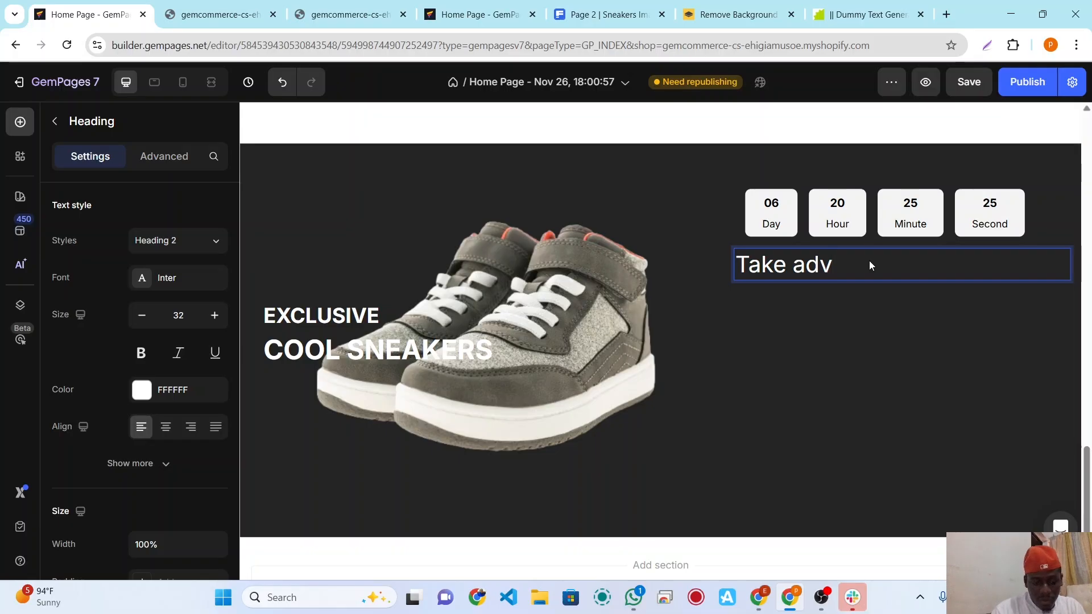
type("antage of")
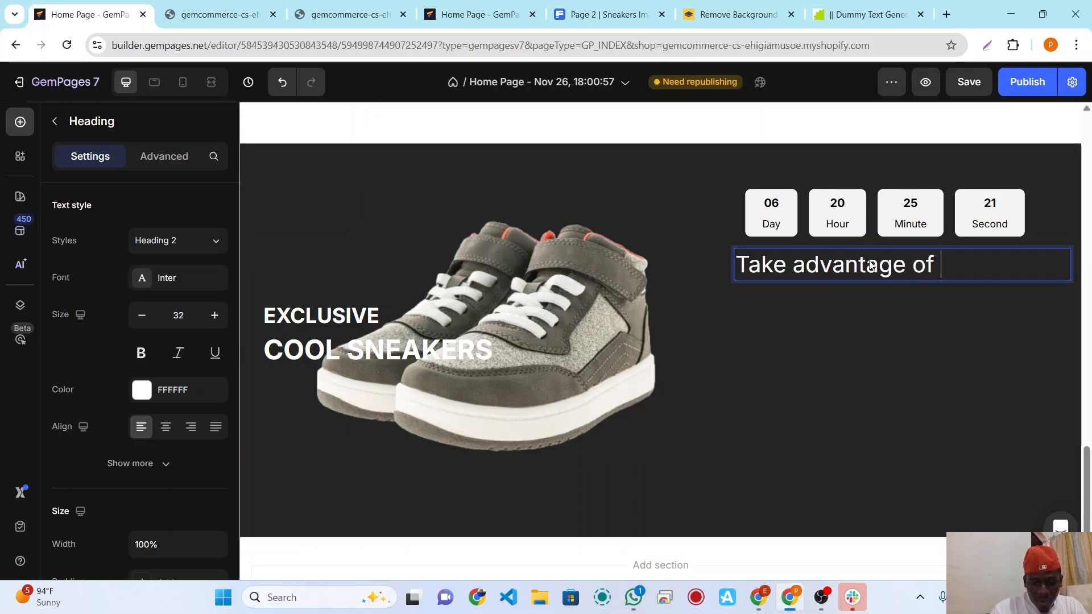
type(" our back to")
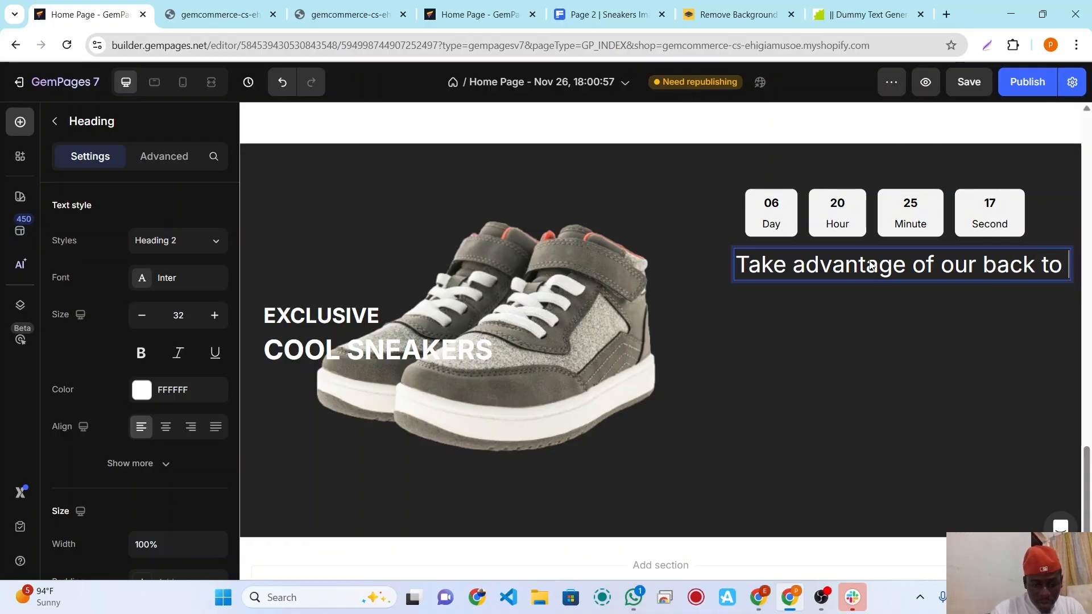
type(" sport")
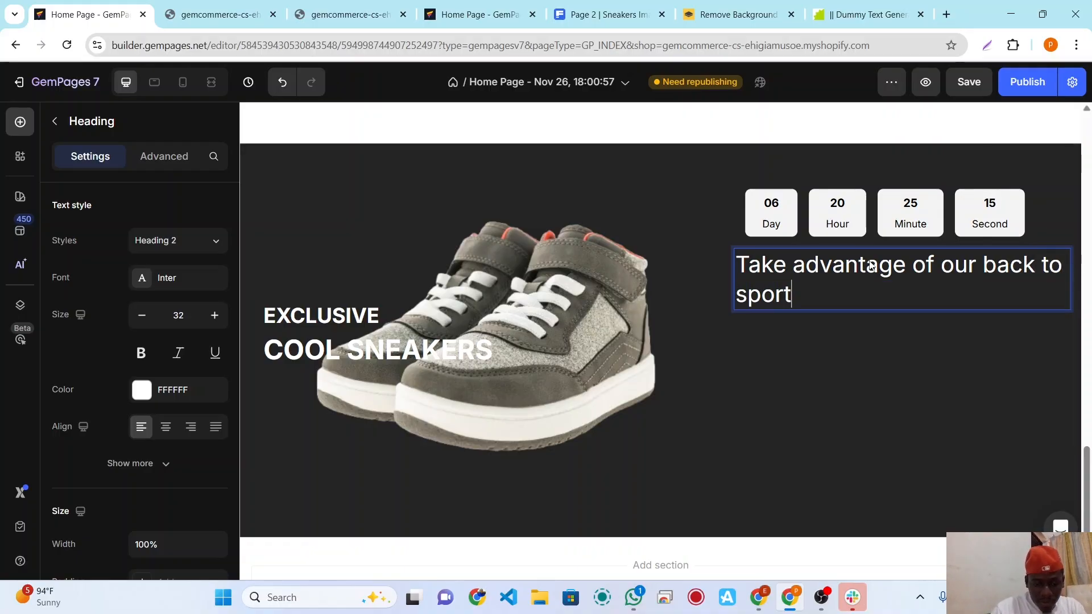
type(" discount")
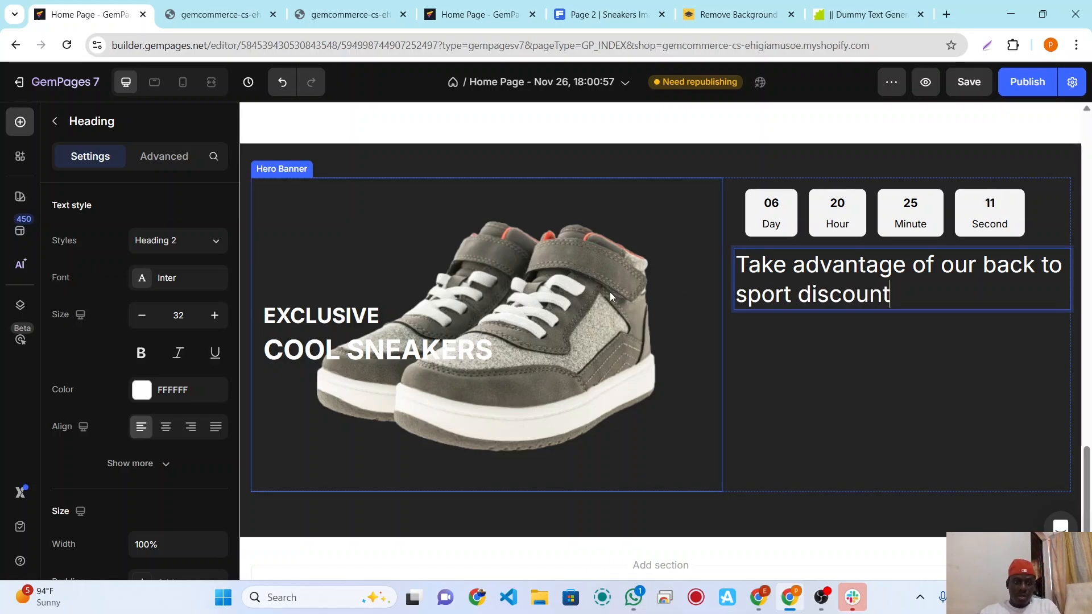
- Make the discount heading bold and set its font size to 22
left_click(143, 315)
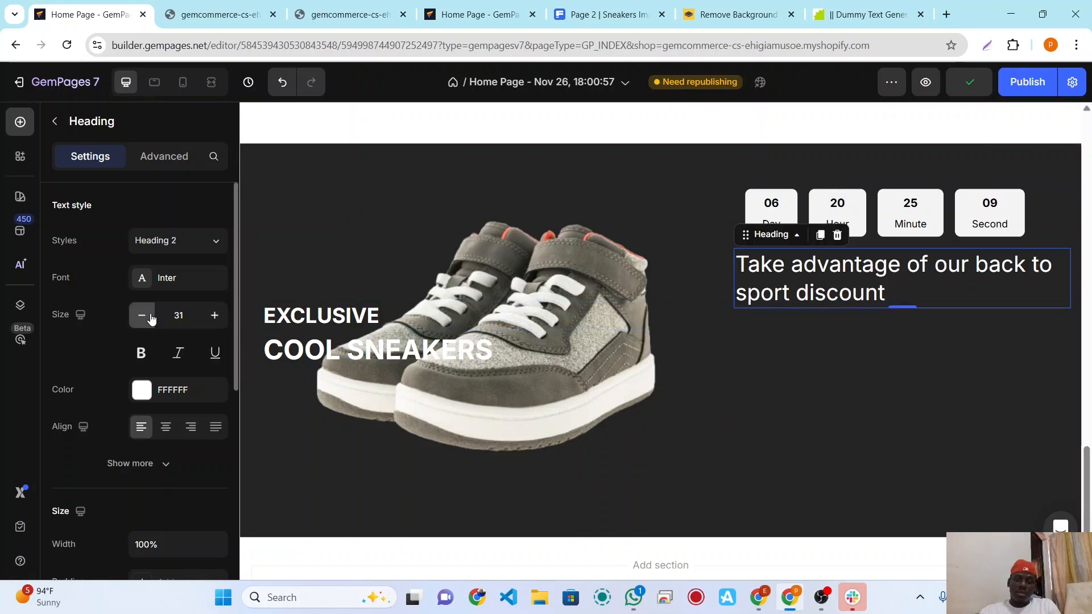
left_click(143, 316)
left_click(144, 316)
left_click(149, 318)
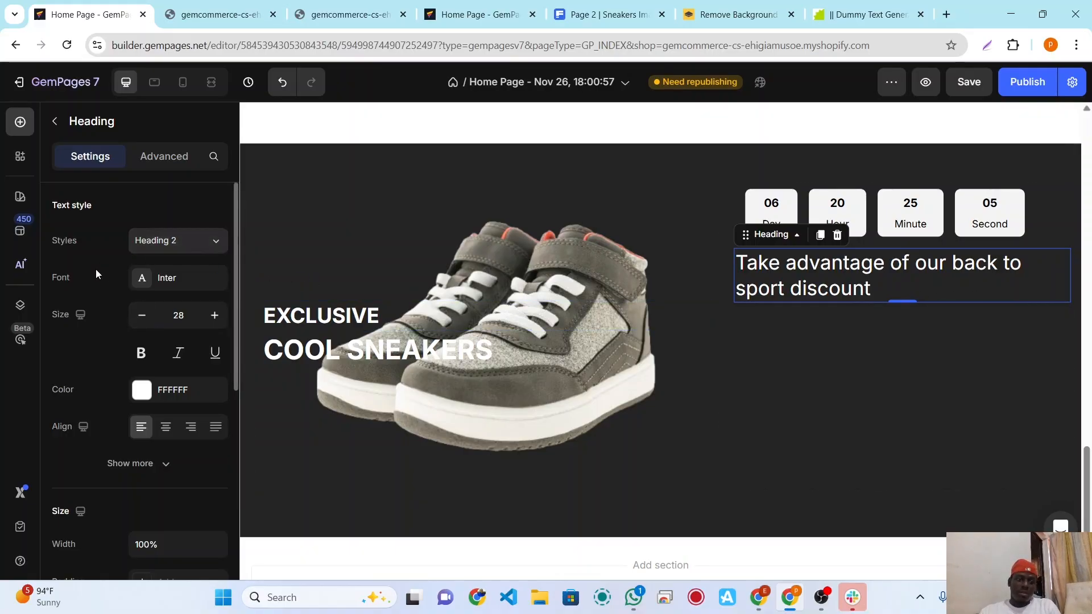
left_click(137, 322)
left_click(138, 322)
left_click(137, 322)
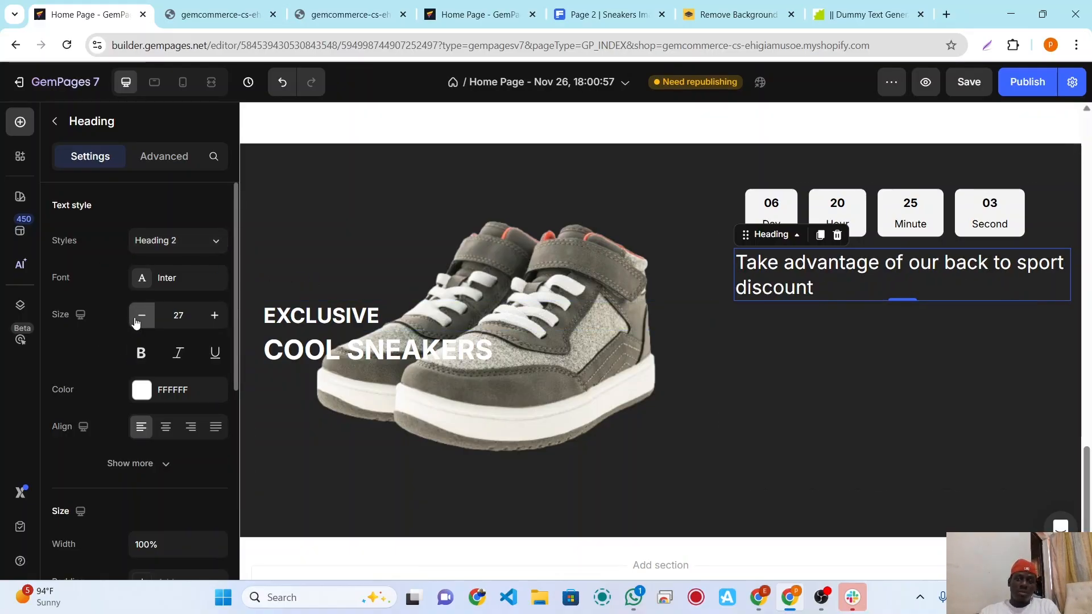
left_click(137, 323)
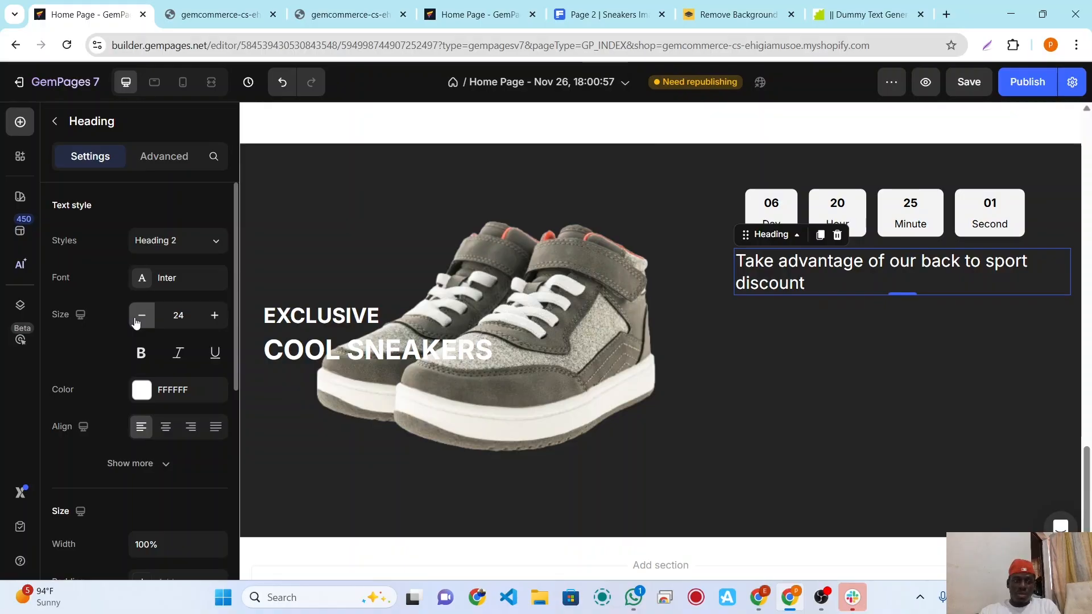
left_click(148, 351)
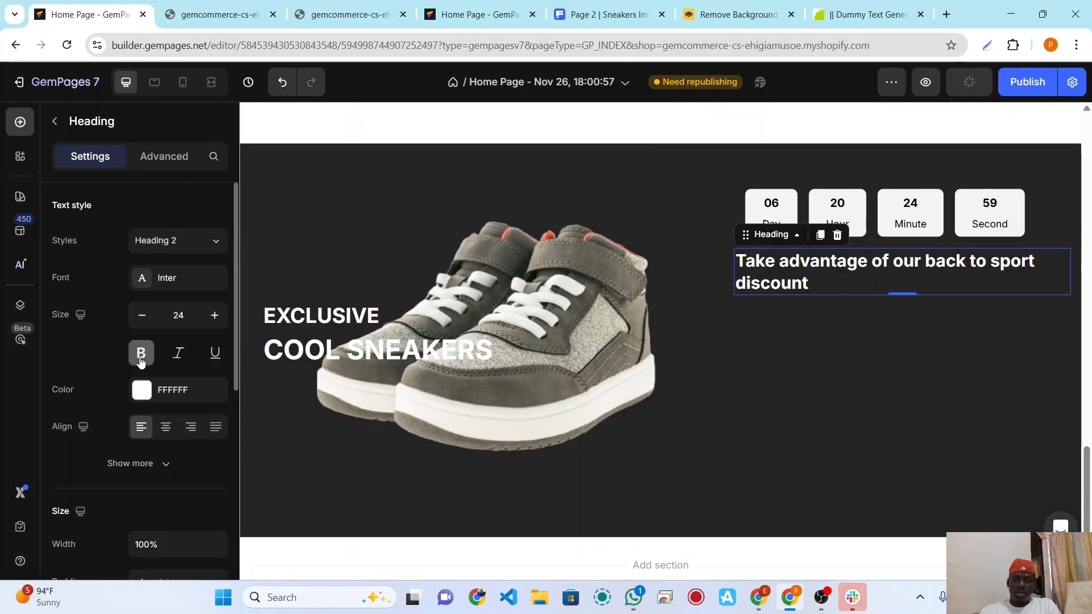
left_click(143, 317)
left_click(143, 316)
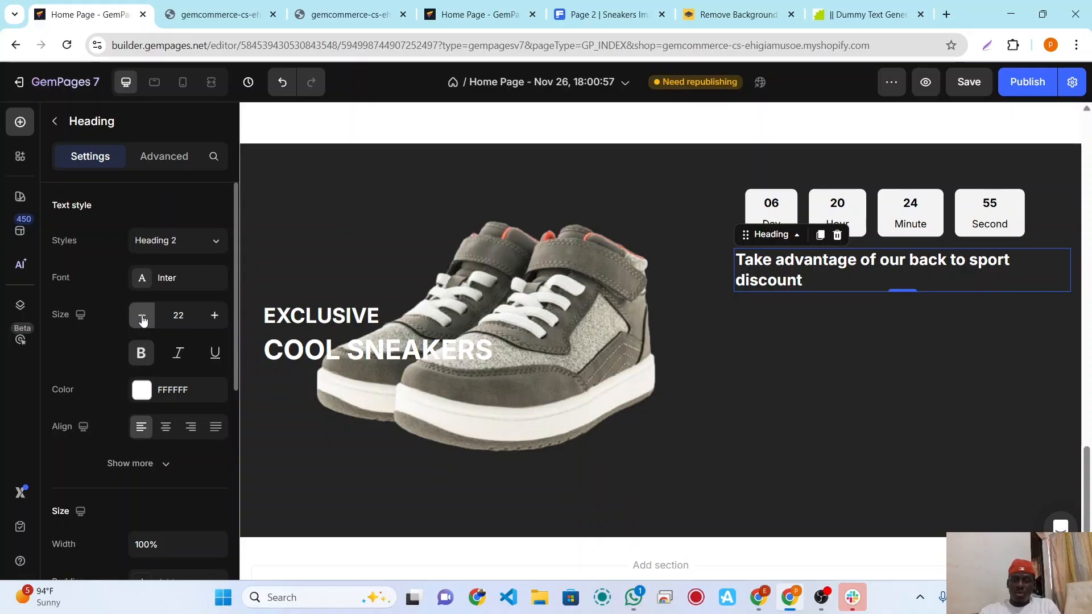
left_click(142, 316)
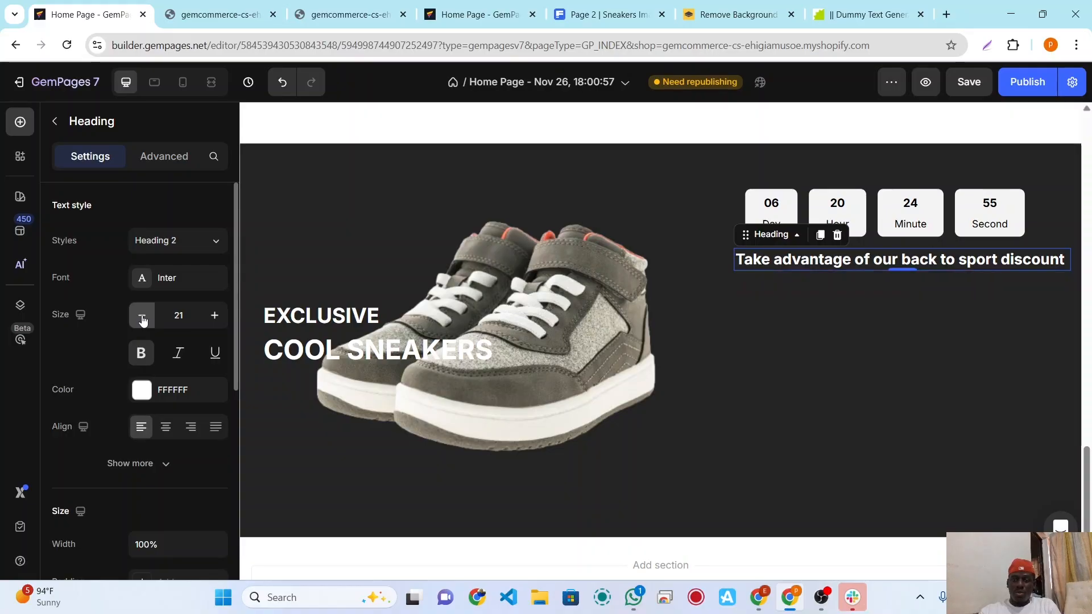
left_click(212, 320)
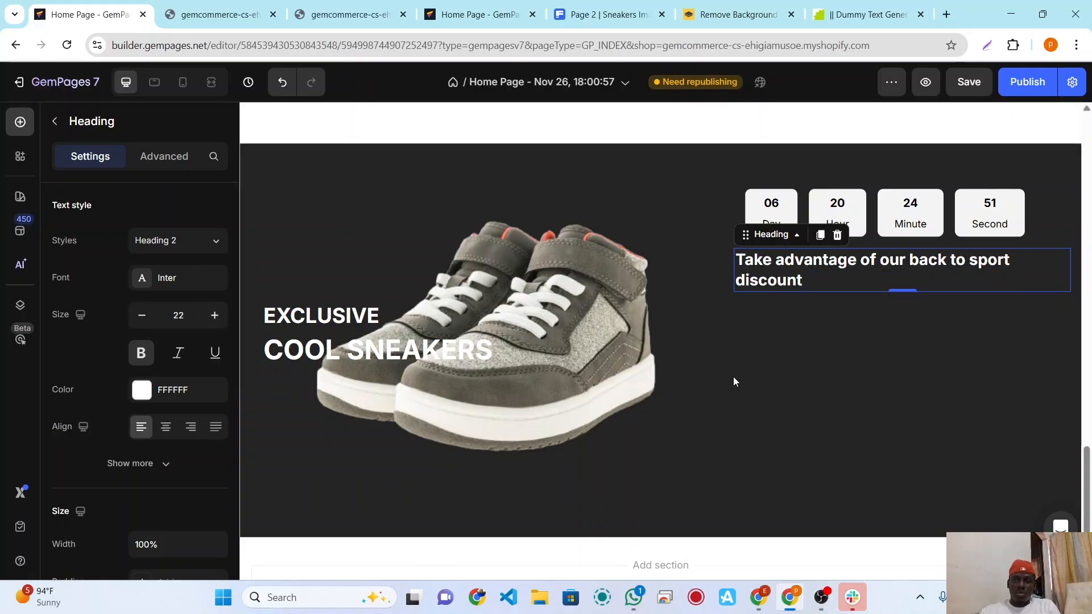
- Examine the countdown timer's style, shape and alignment settings and compare its position with the discount heading
left_click(807, 348)
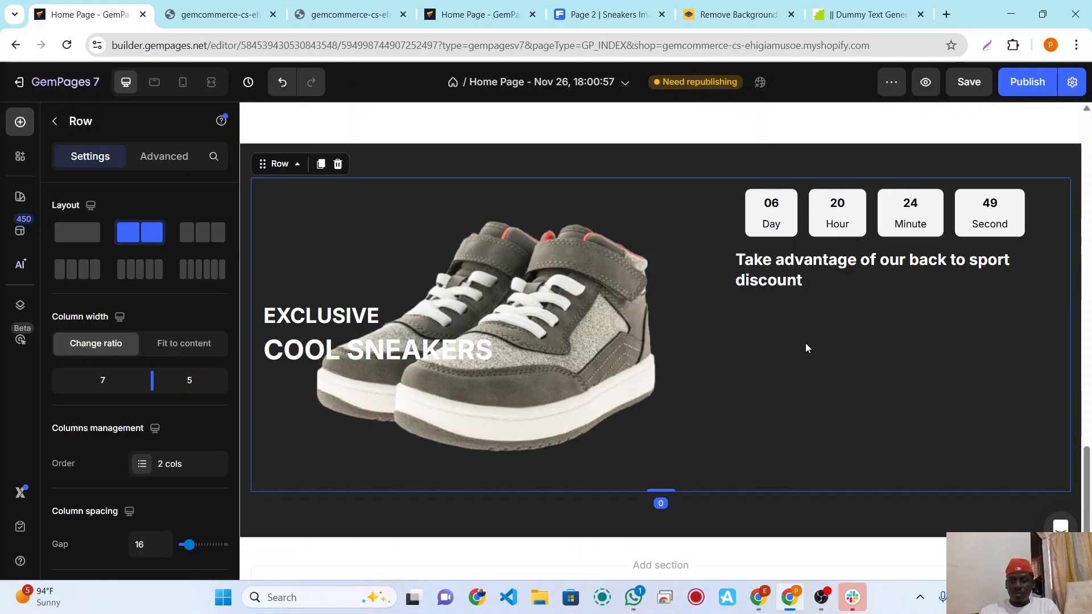
left_click(795, 229)
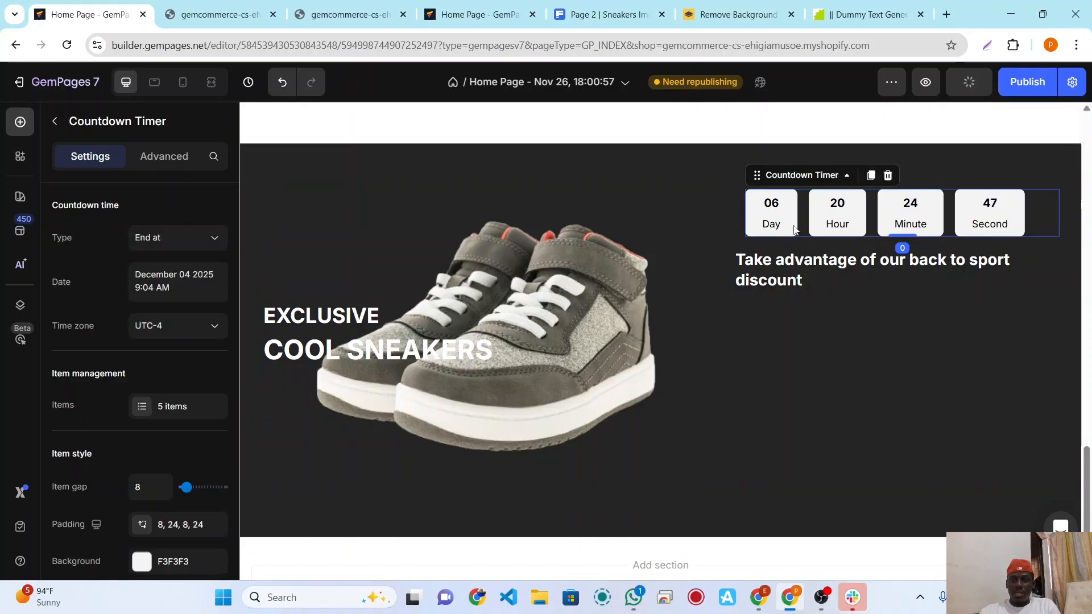
left_click(787, 257)
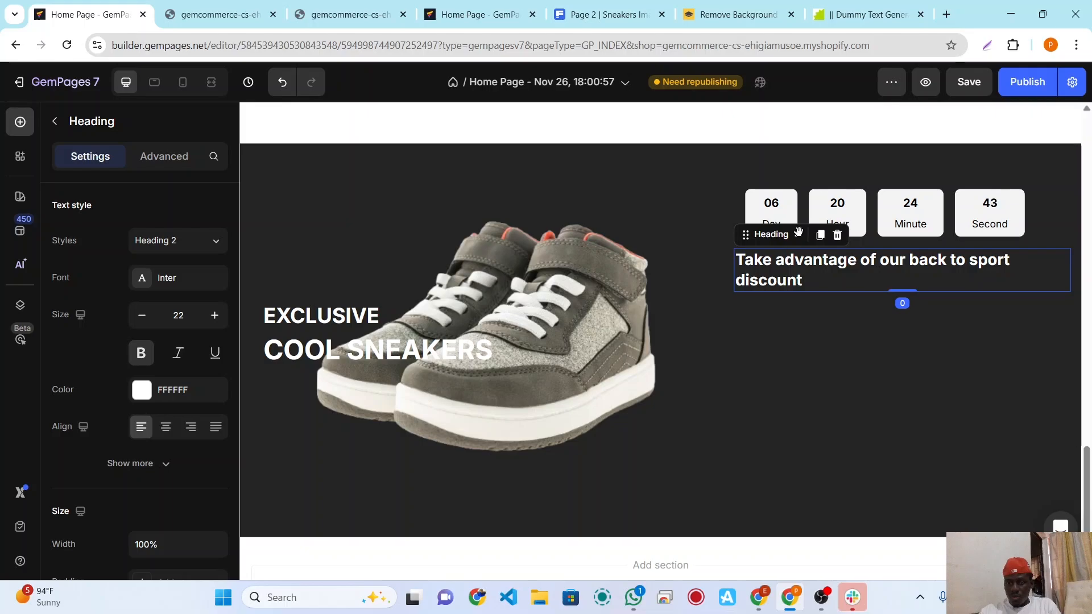
left_click(891, 236)
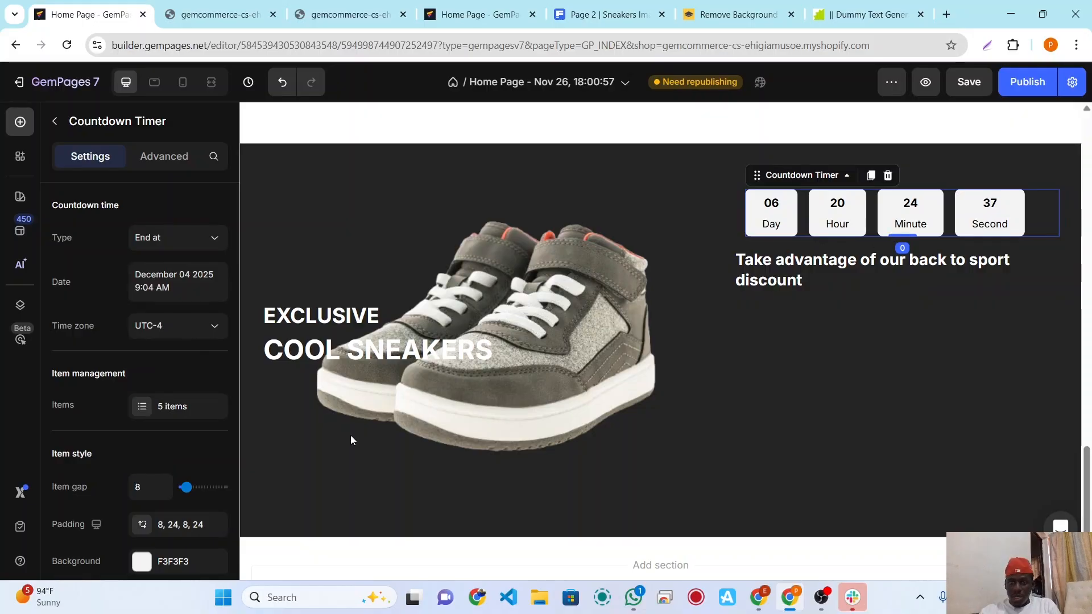
scroll(149, 560, "down", 6)
scroll(149, 560, "down", 4)
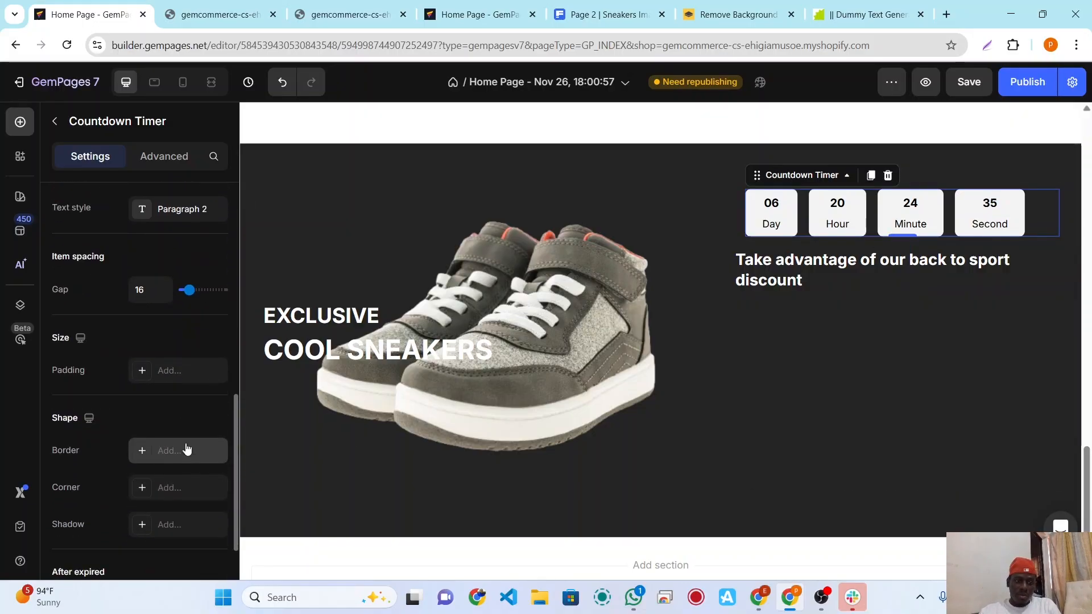
scroll(186, 449, "down", 3)
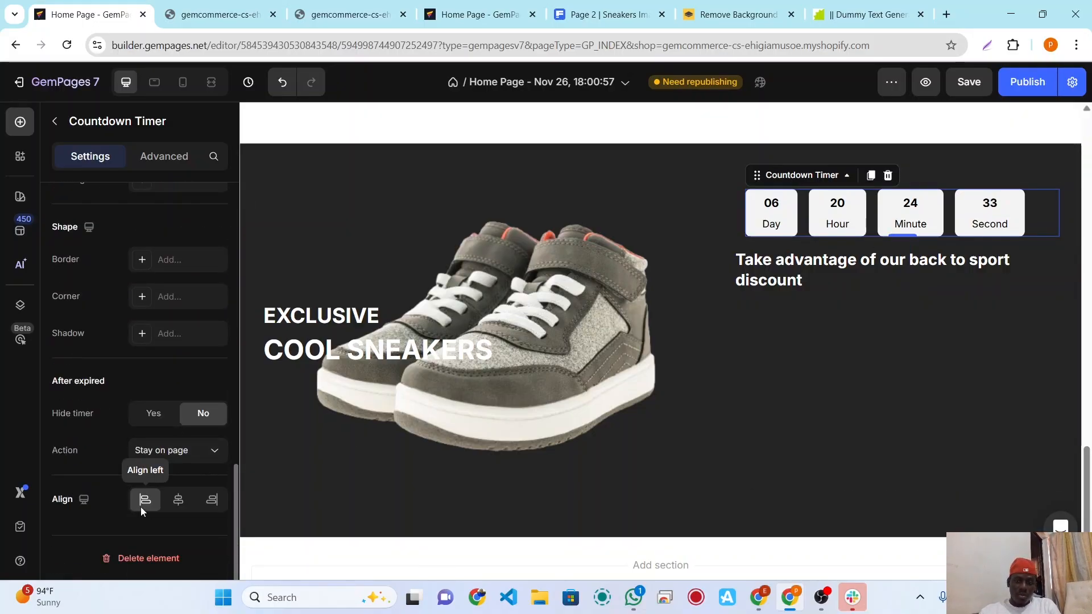
left_click(747, 259)
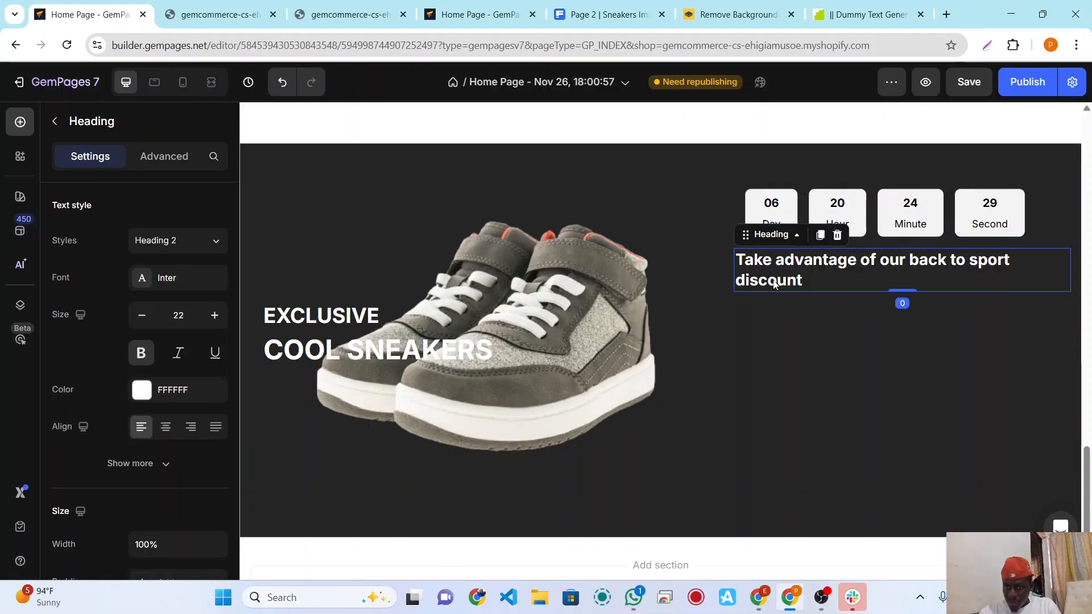
left_click(875, 232)
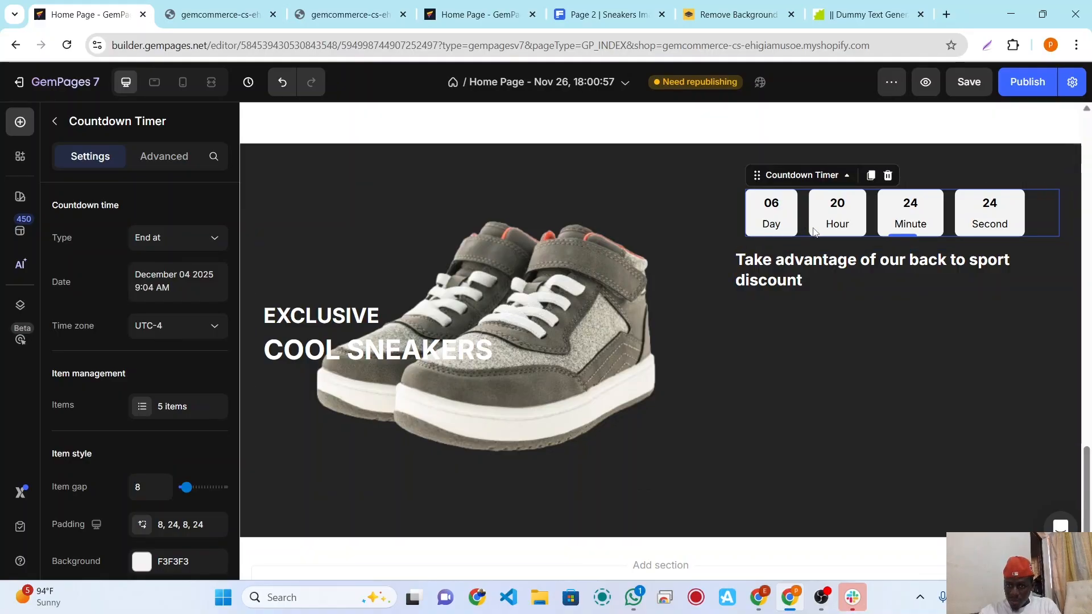
scroll(150, 437, "down", 5)
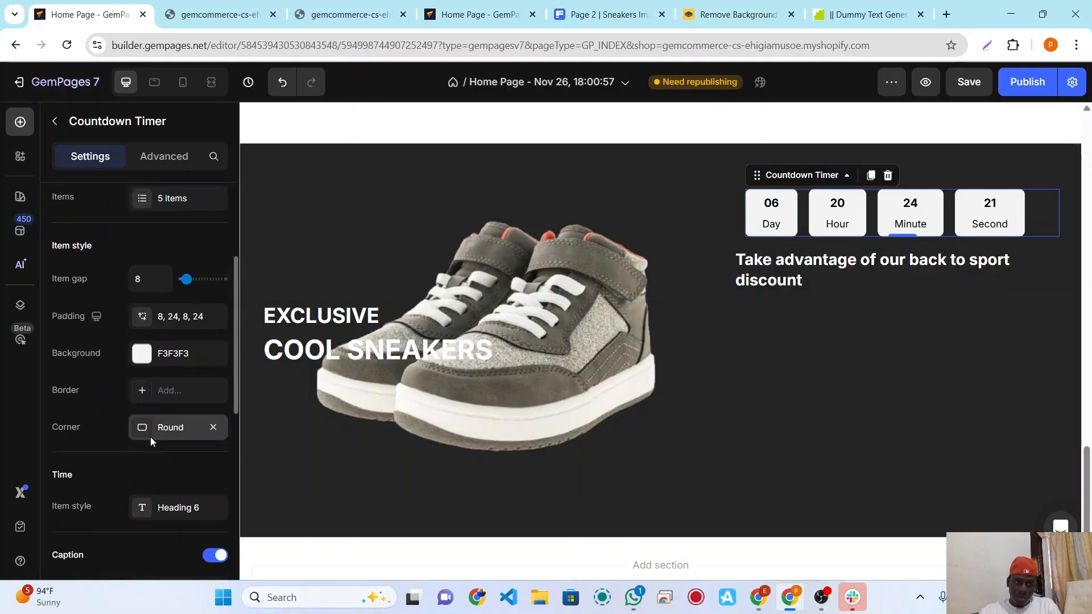
scroll(150, 437, "down", 8)
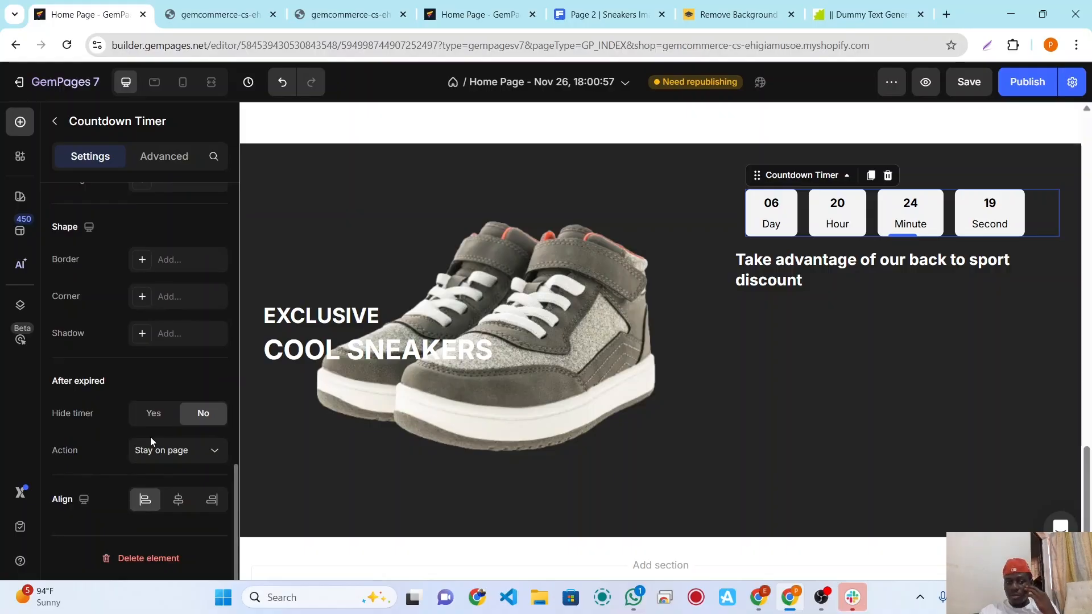
- Move the discount heading into the countdown timer's row, directly below the timer
left_click(741, 231)
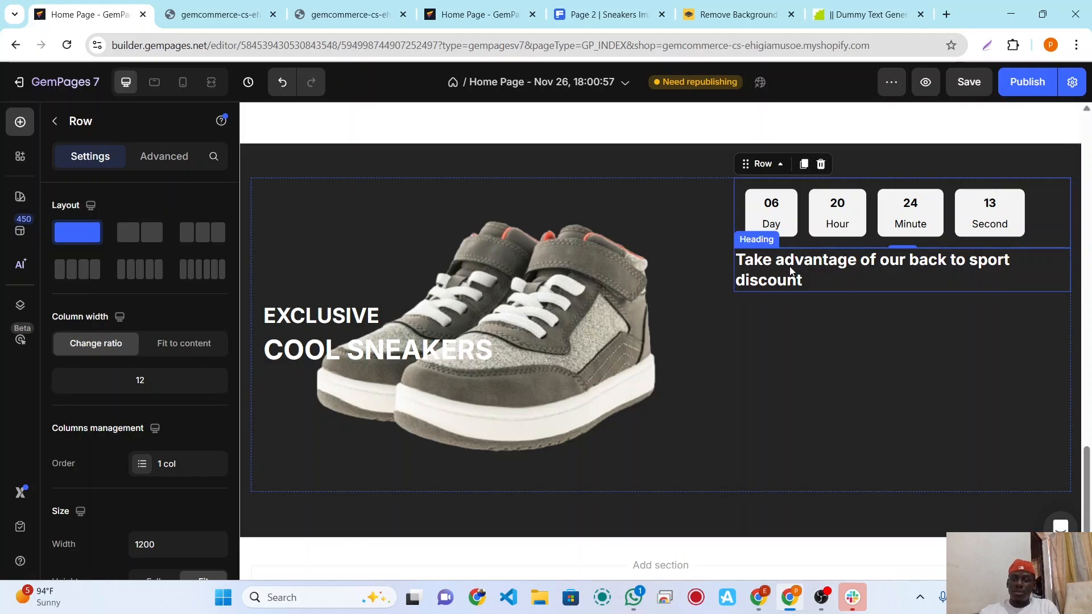
left_click_drag(791, 271, 801, 238)
left_click(793, 323)
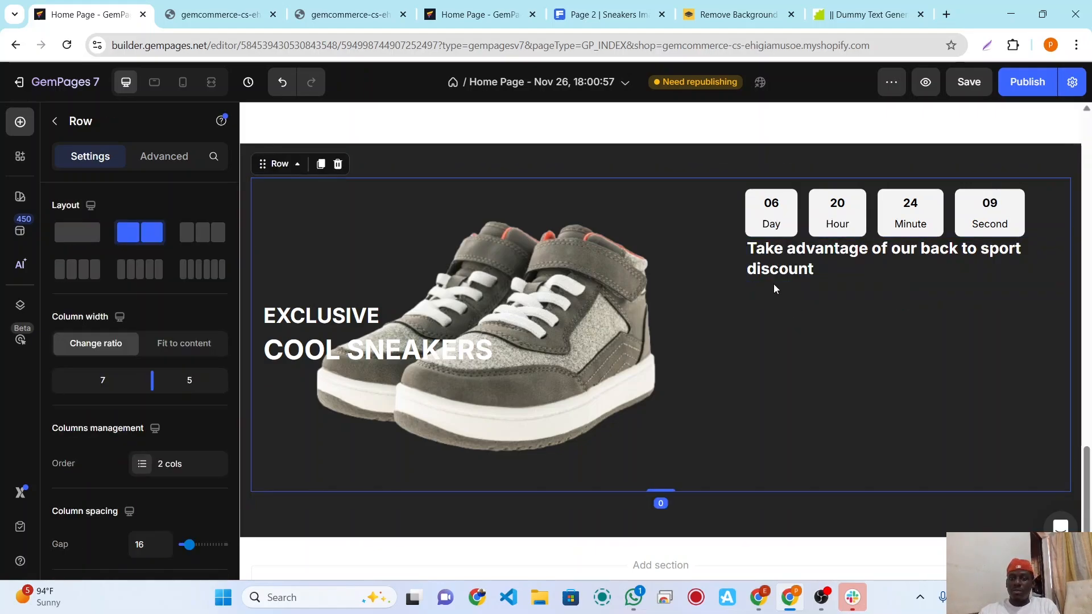
- Set the left padding of the row holding the timer and discount heading to 0
left_click(743, 227)
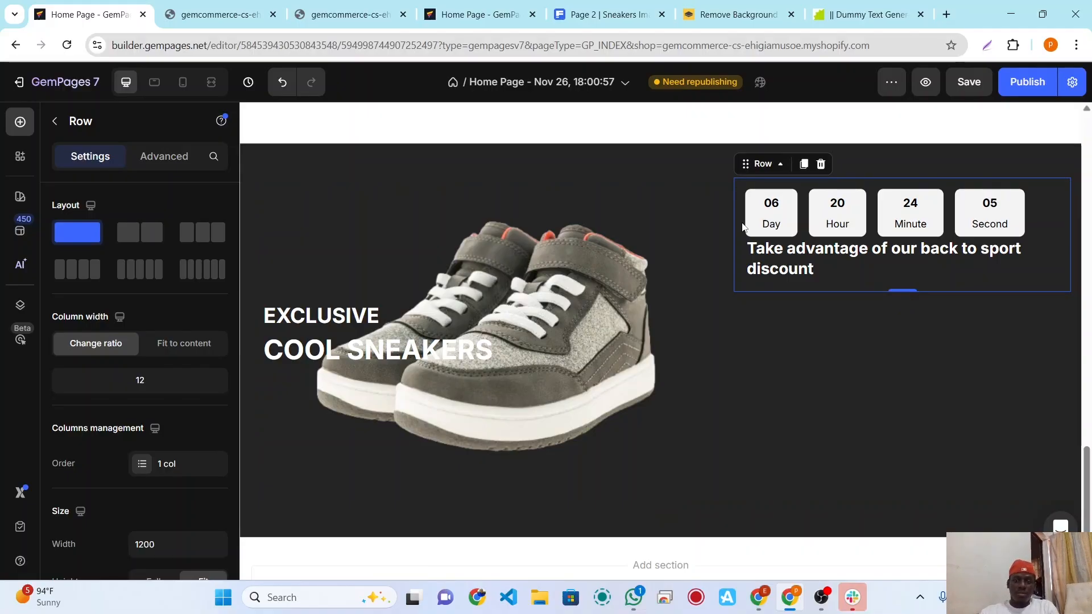
scroll(205, 419, "down", 4)
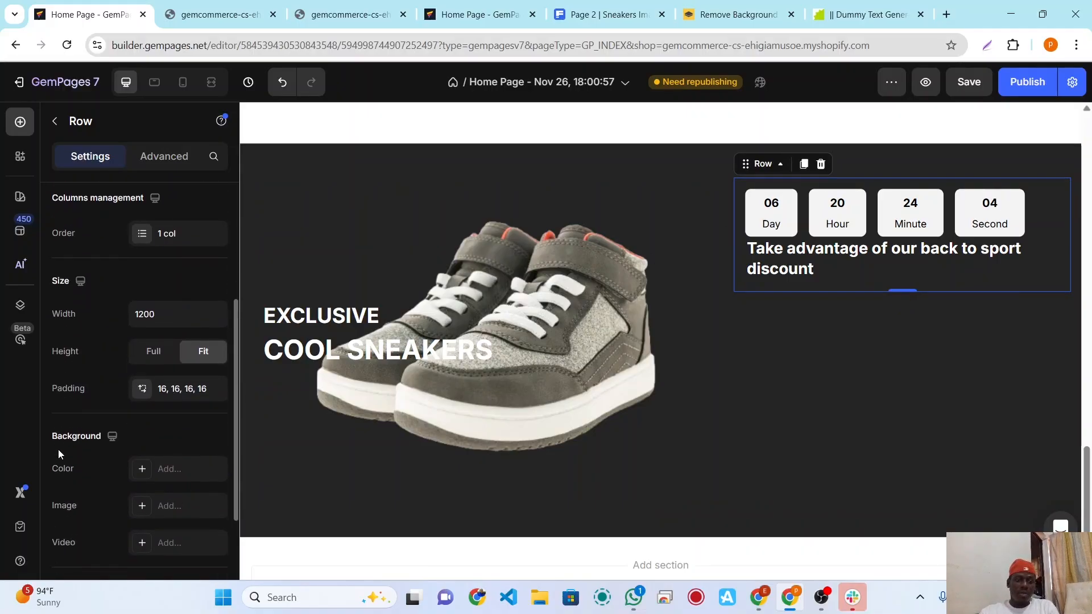
left_click(188, 392)
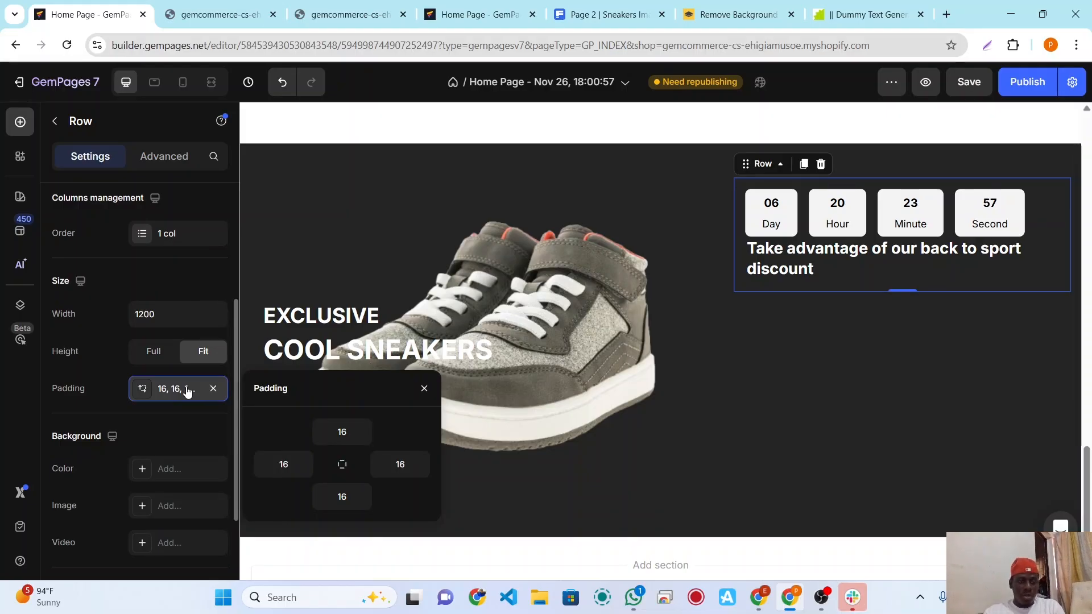
left_click(176, 390)
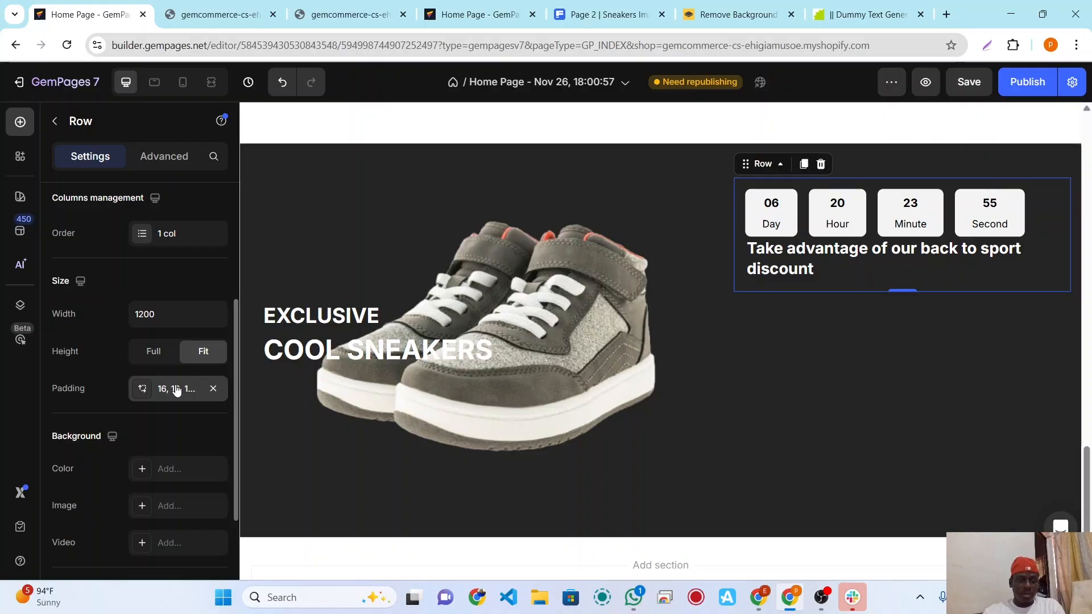
left_click(176, 389)
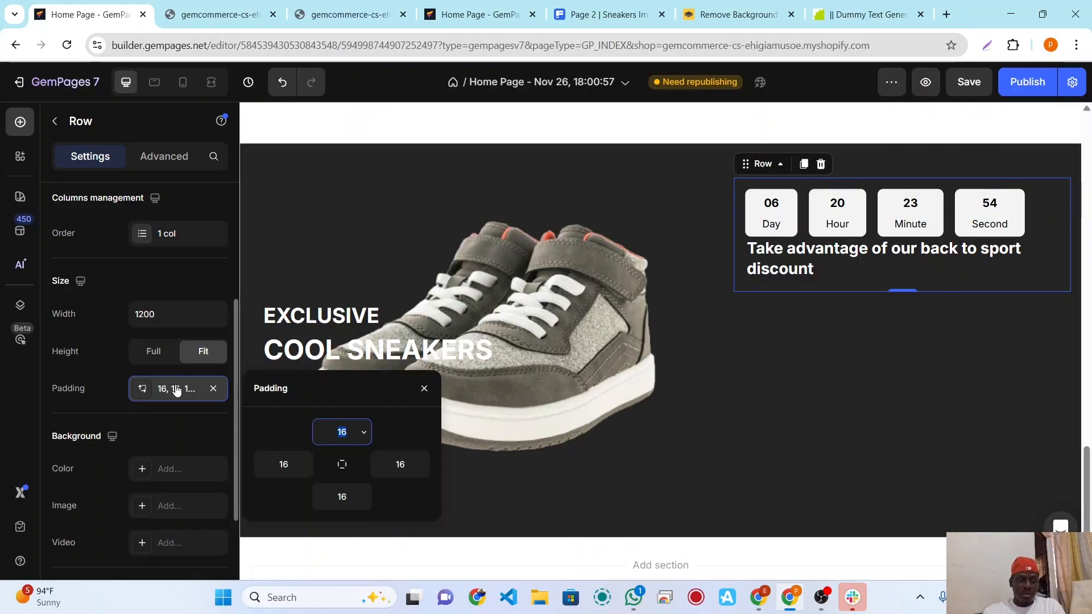
left_click(285, 462)
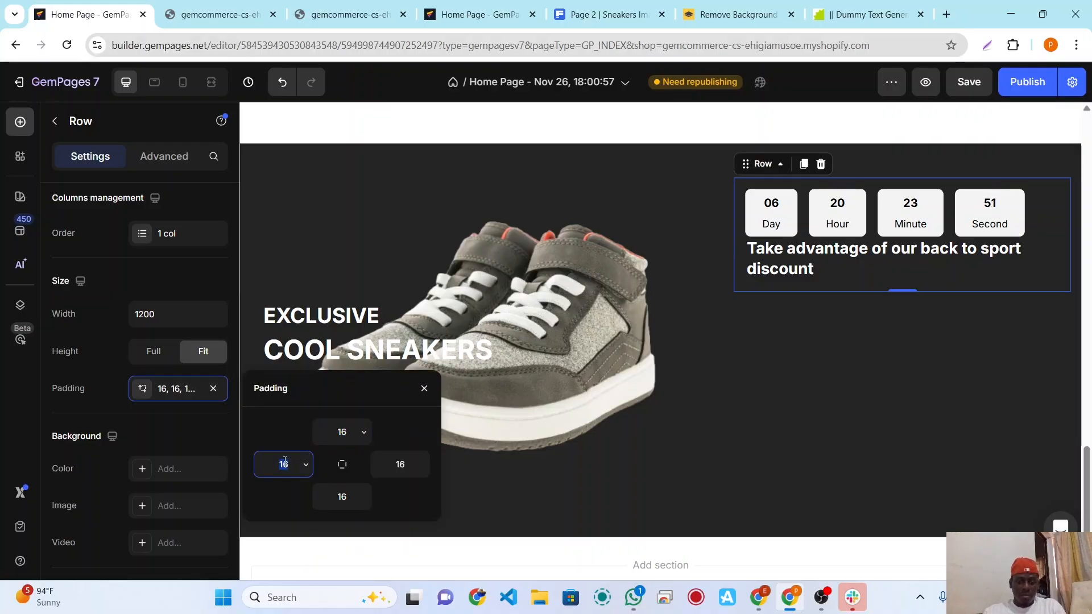
type("0")
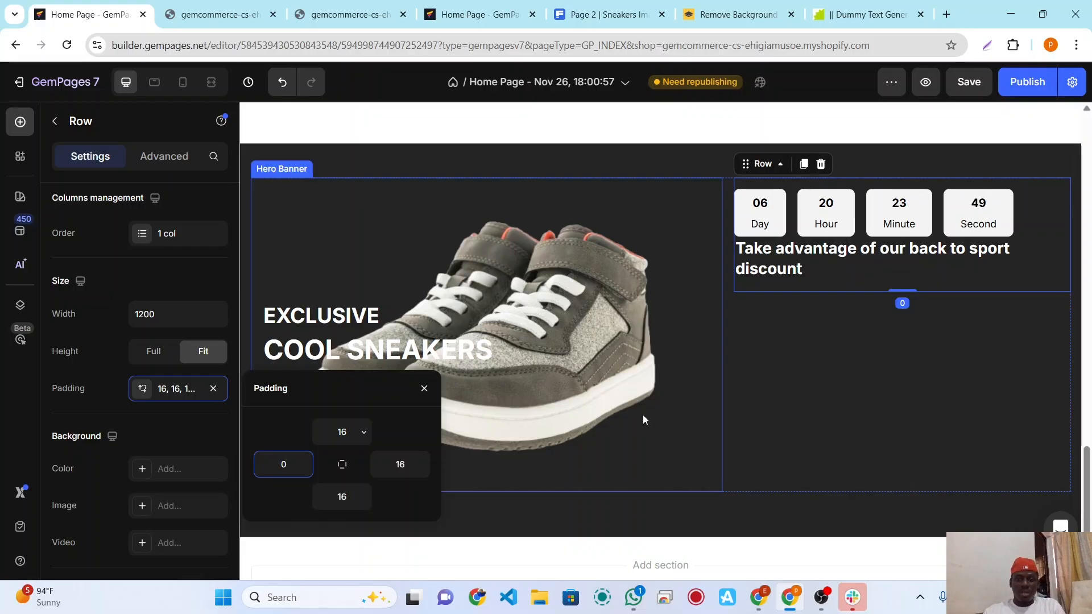
left_click(831, 375)
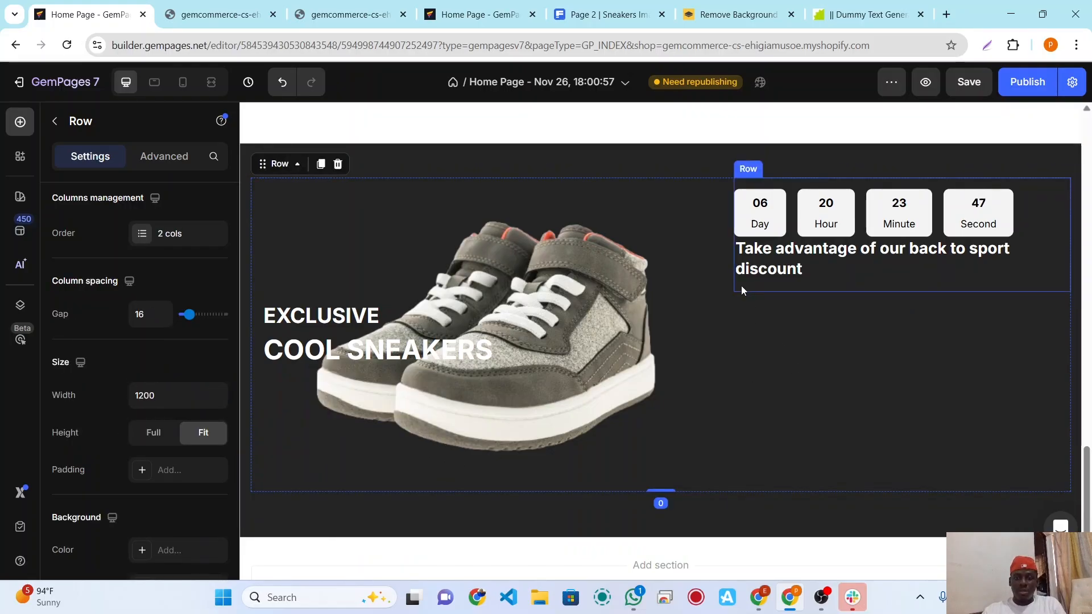
- Examine the settings of the hero banner, the discount heading and the rows around them for a way to space the heading from the timer
left_click(712, 281)
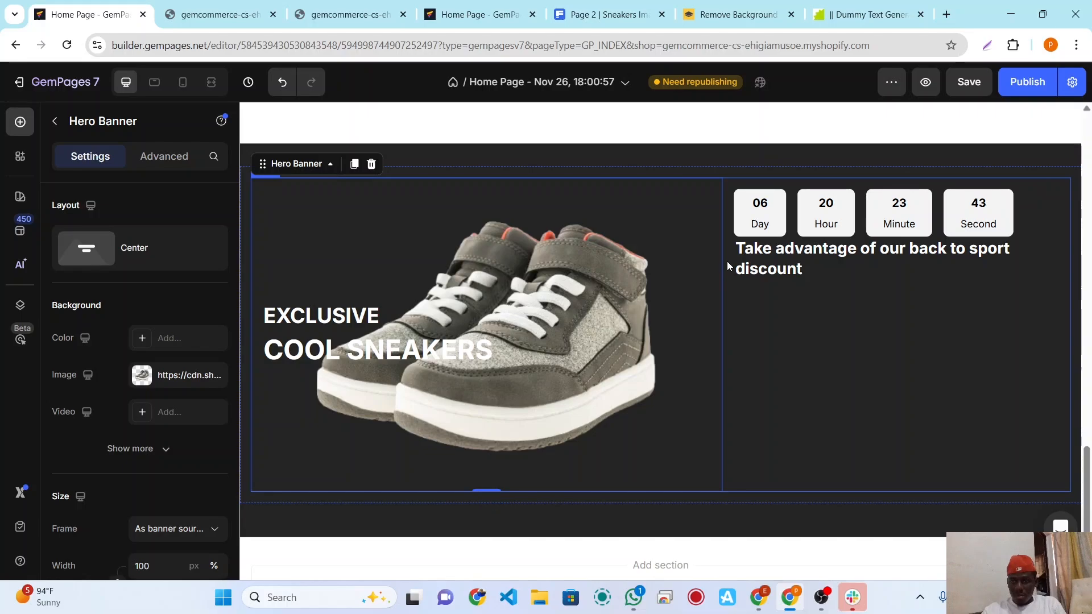
left_click(728, 263)
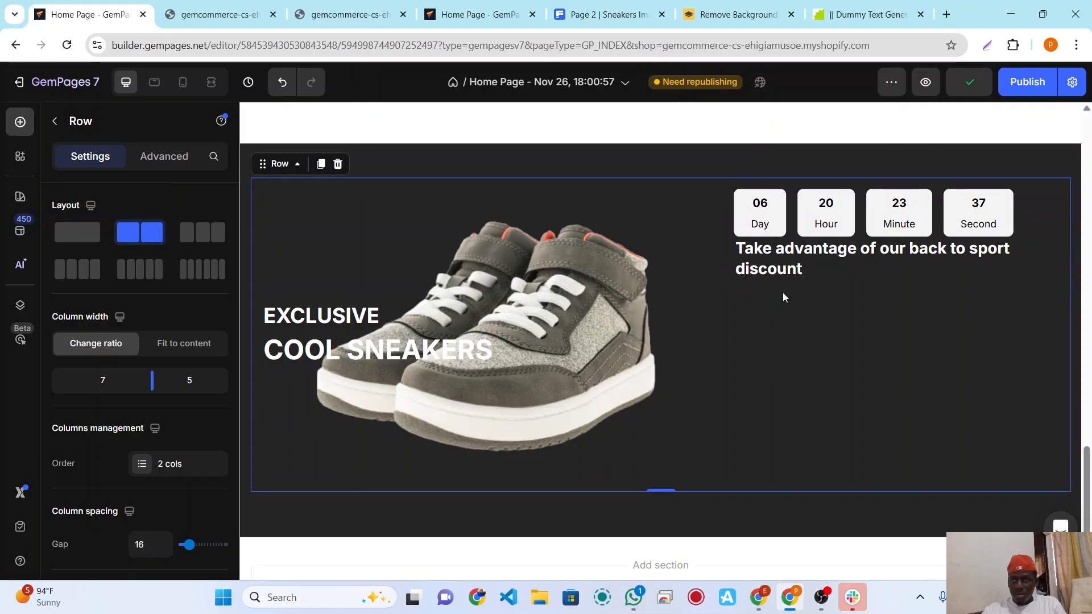
left_click(821, 257)
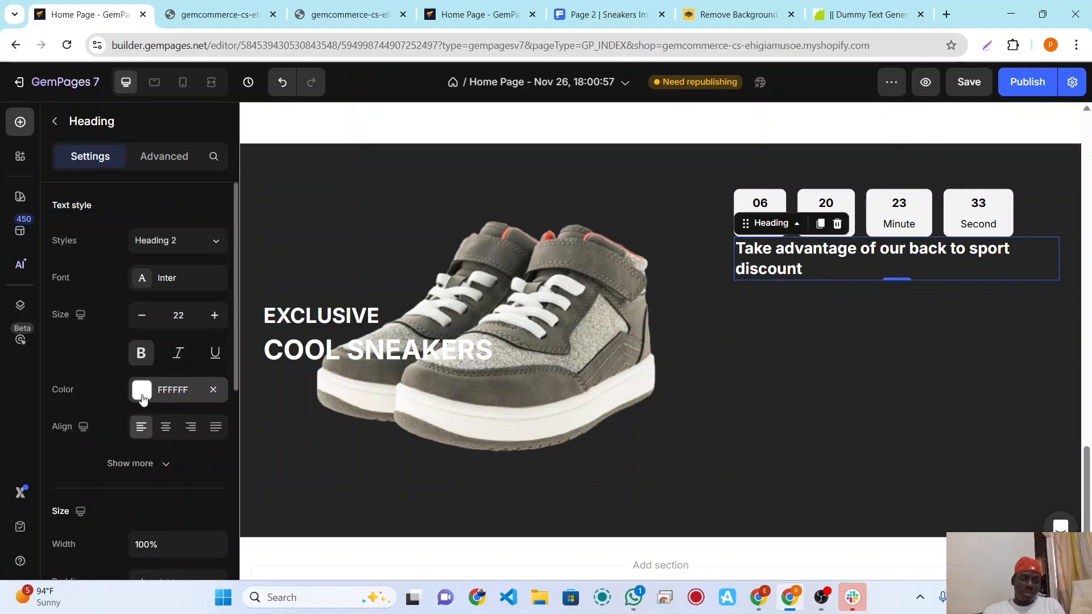
scroll(143, 395, "down", 8)
scroll(143, 394, "up", 6)
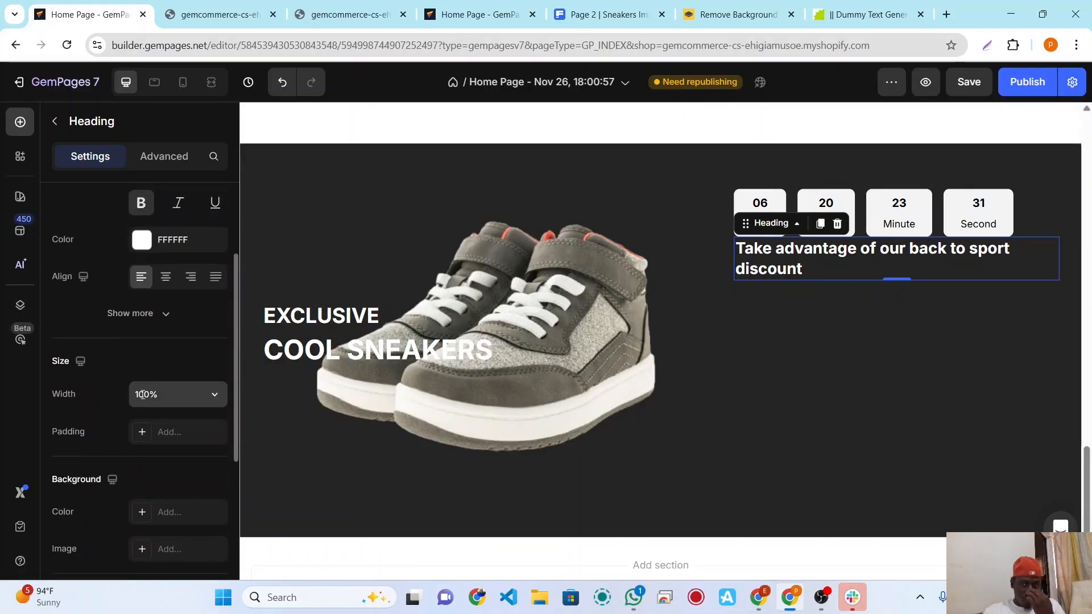
scroll(141, 395, "up", 3)
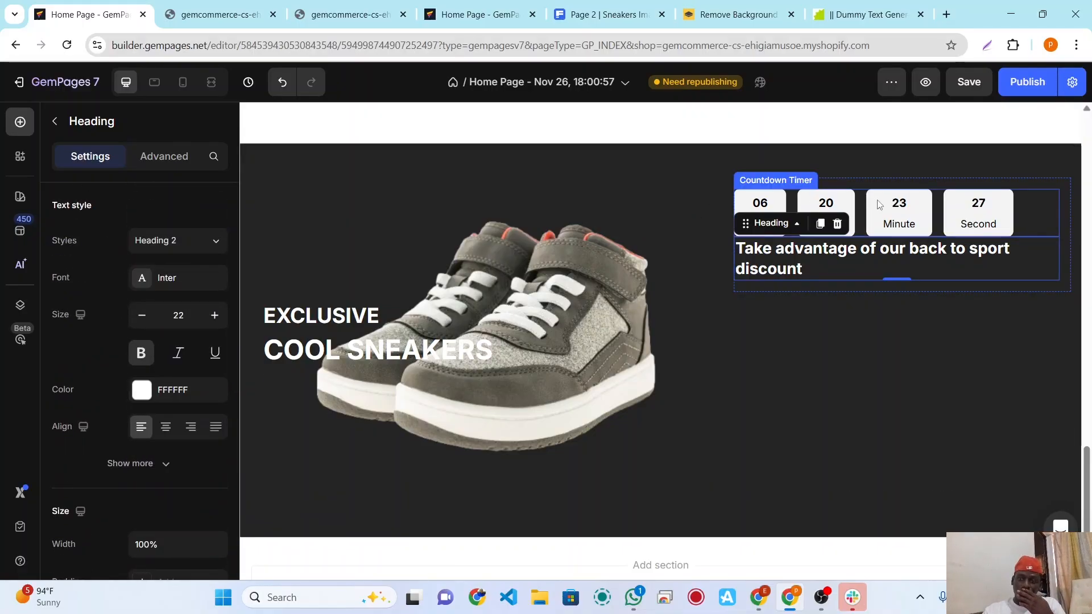
left_click(843, 192)
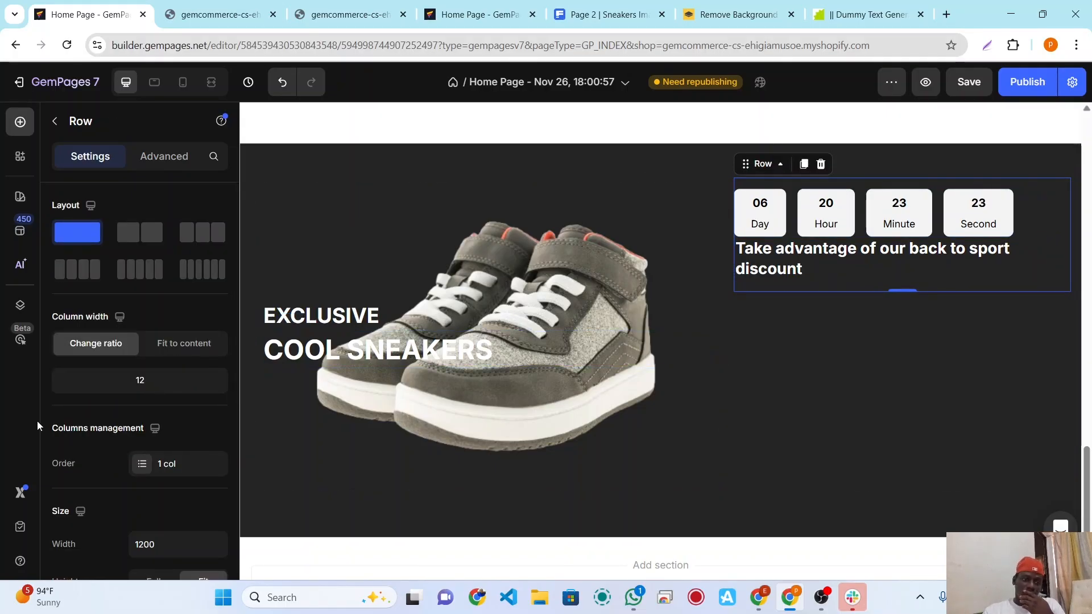
scroll(167, 380, "down", 3)
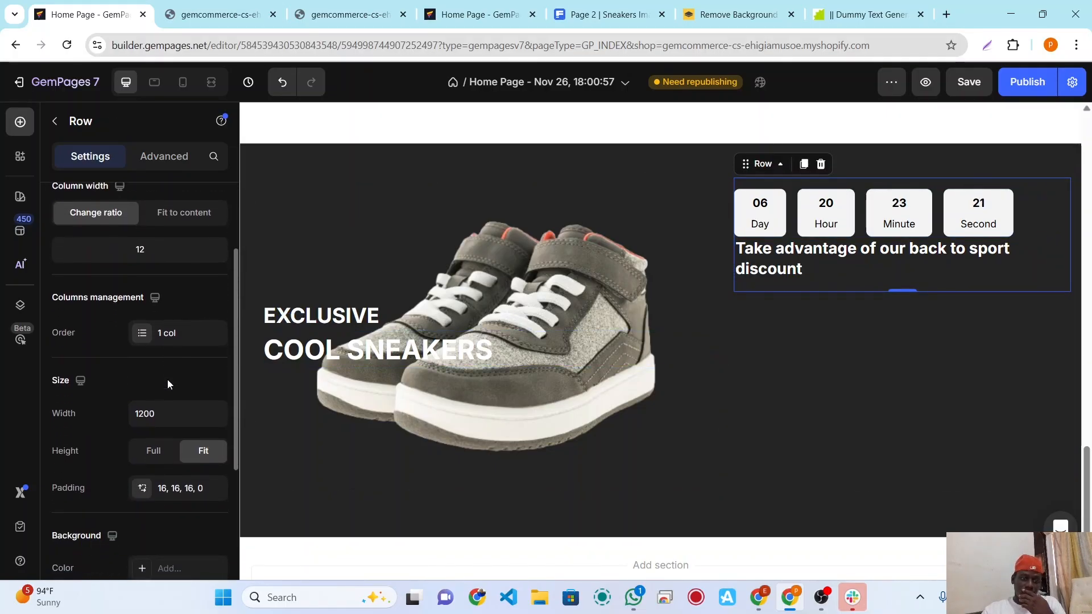
scroll(167, 380, "up", 2)
scroll(168, 380, "down", 2)
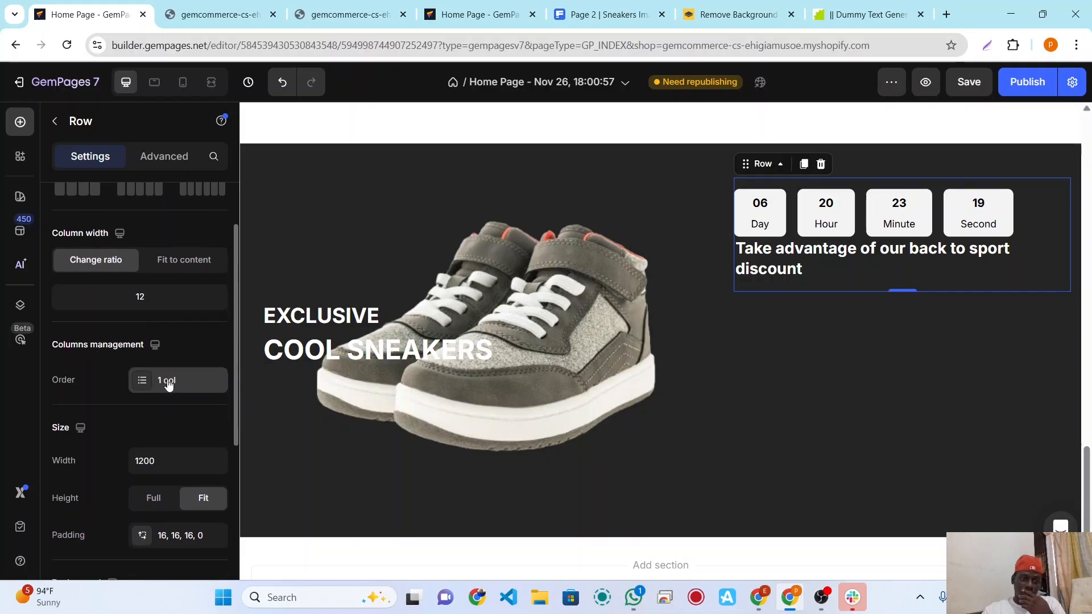
scroll(167, 380, "down", 3)
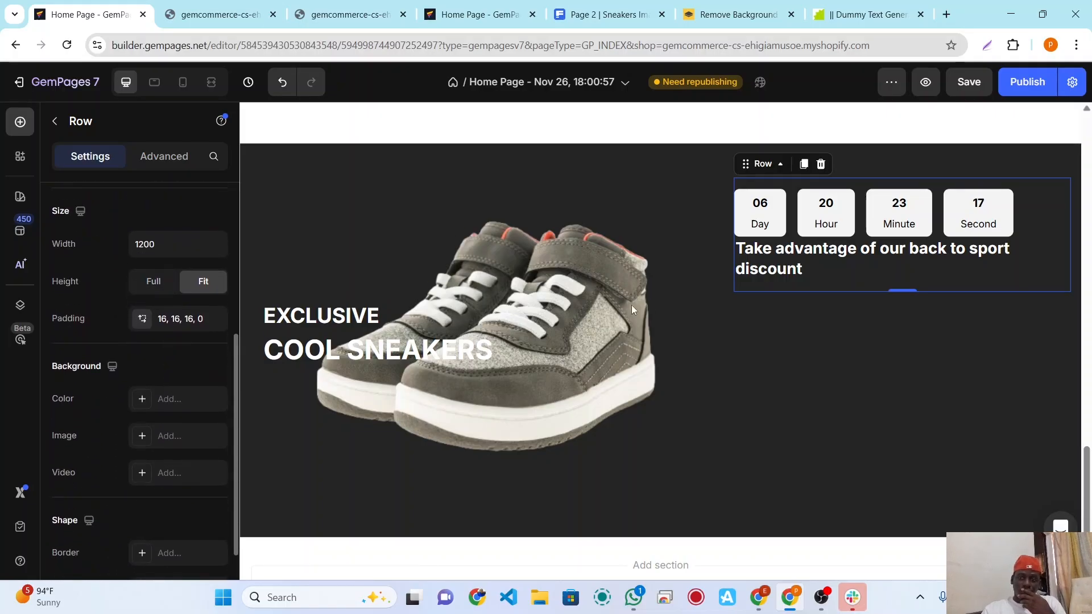
- Try bottom paddings of 20 and 40 on the countdown timer's items and undo the padding change
left_click(858, 230)
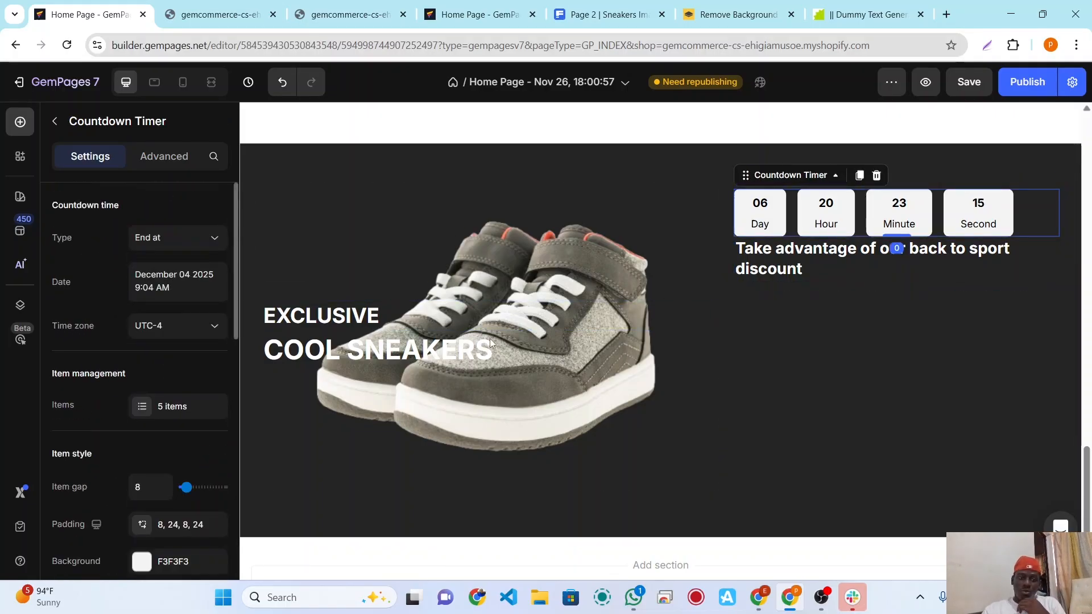
left_click(182, 524)
left_click(354, 553)
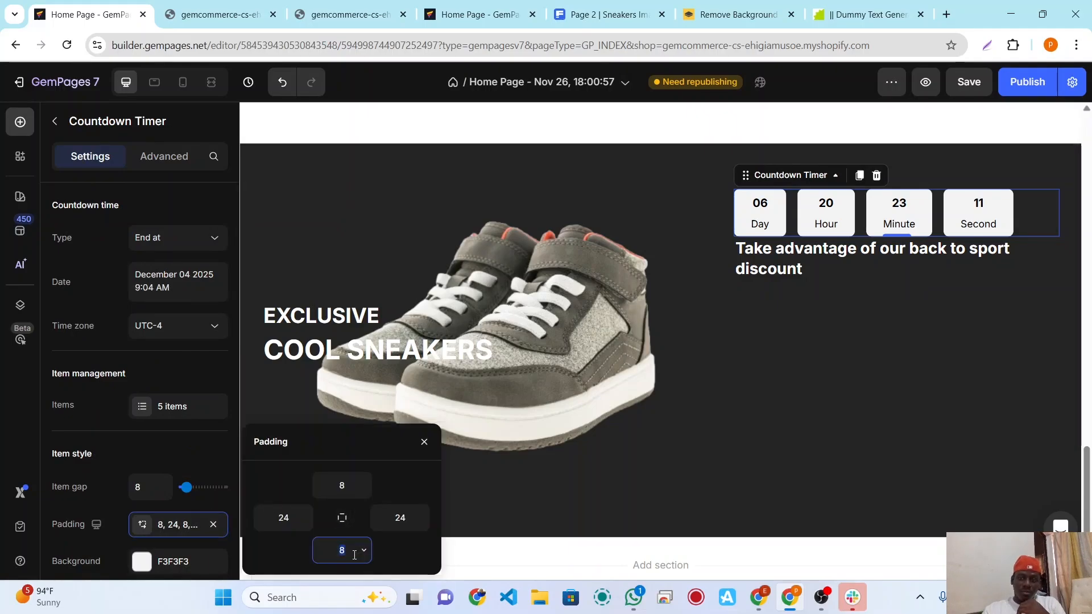
type("20")
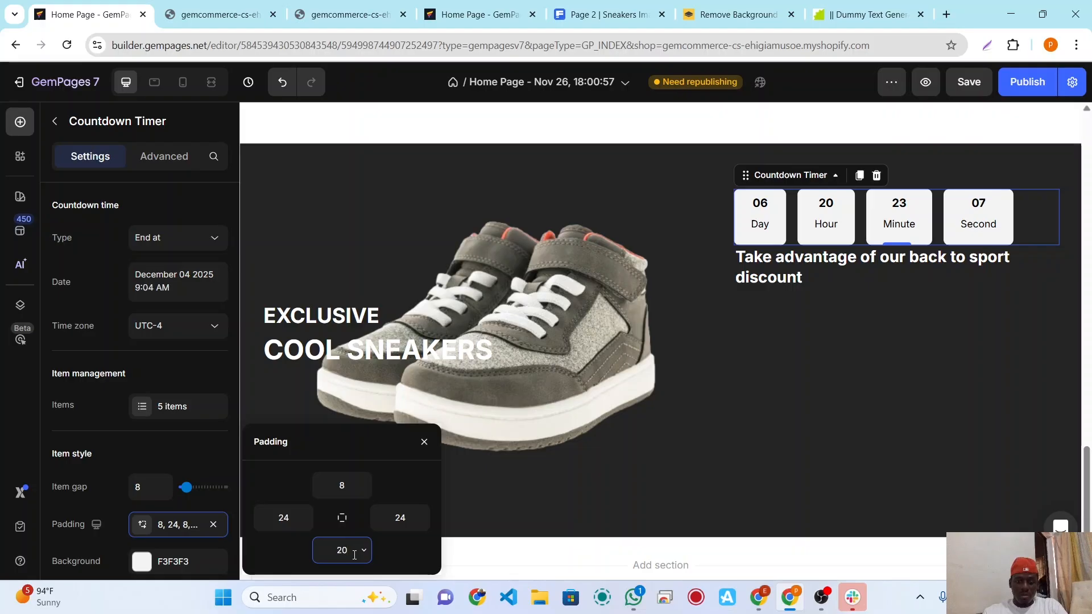
key("BackSpace")
key("BackSpace")
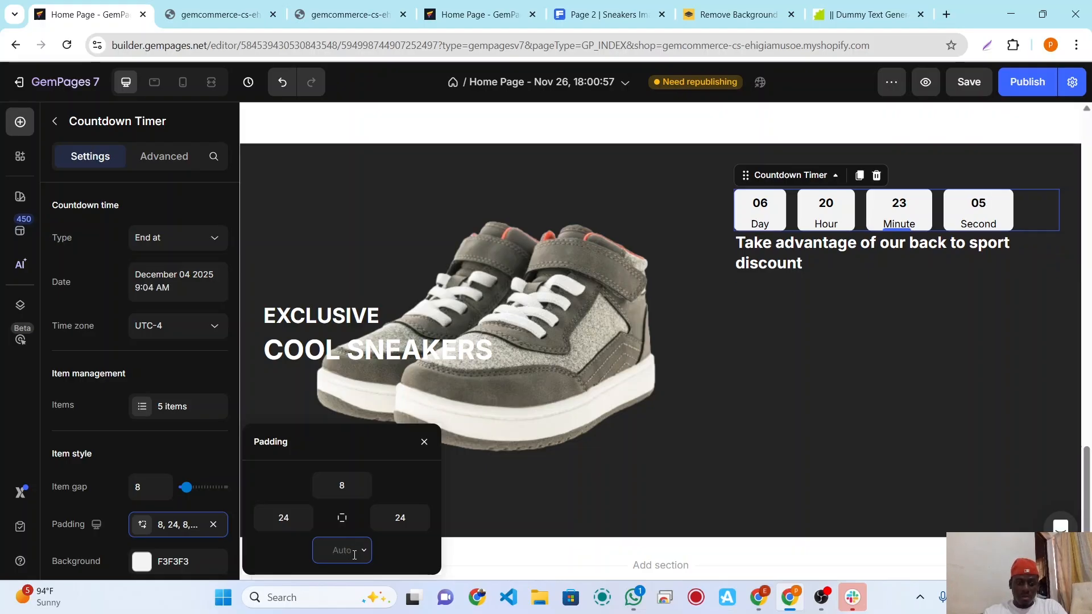
type("40")
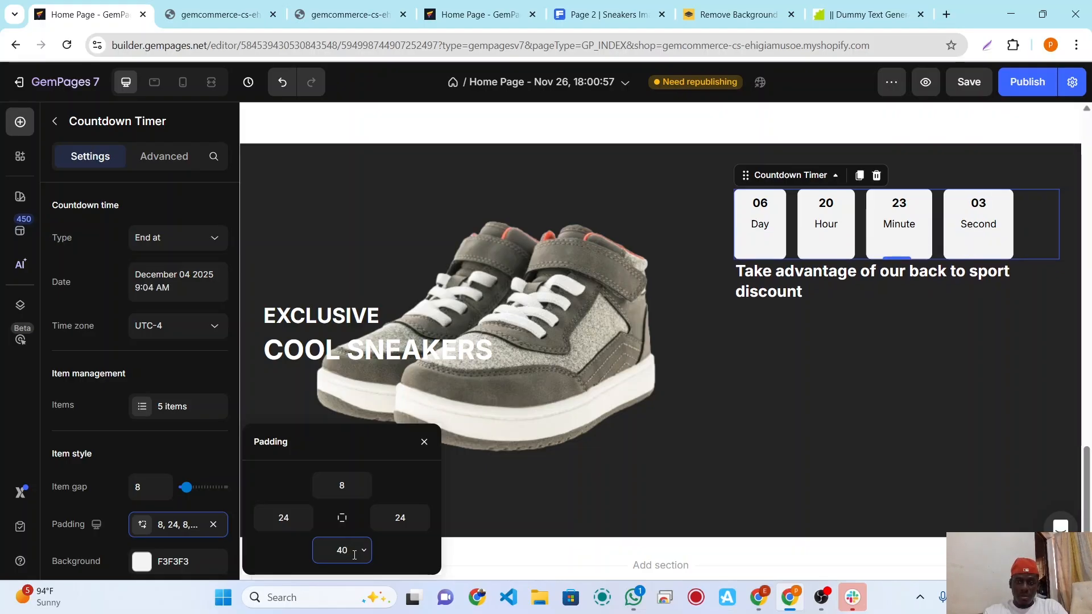
key("BackSpace")
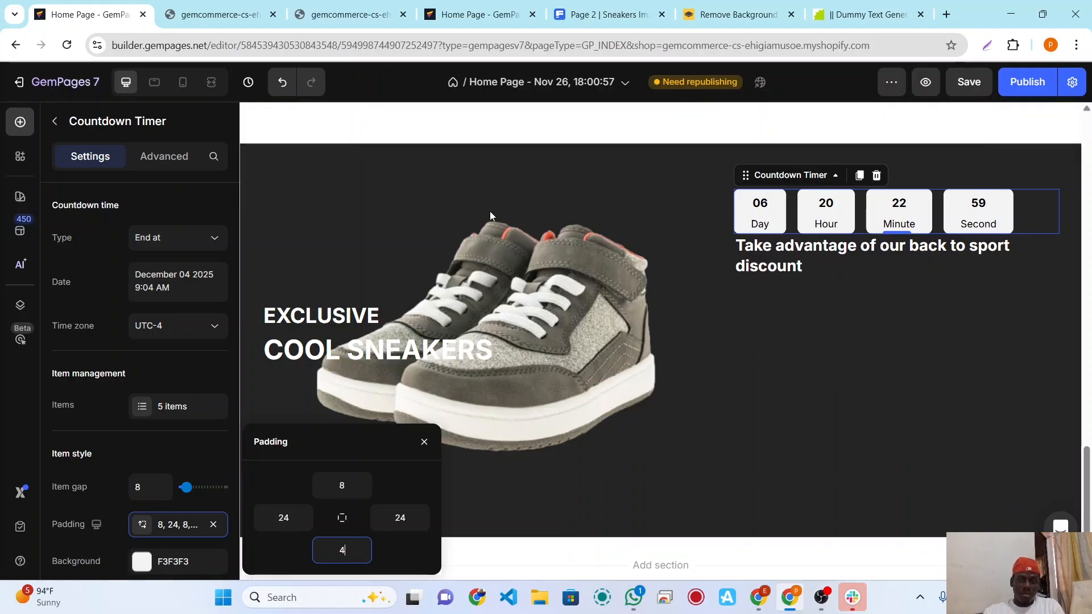
left_click(283, 91)
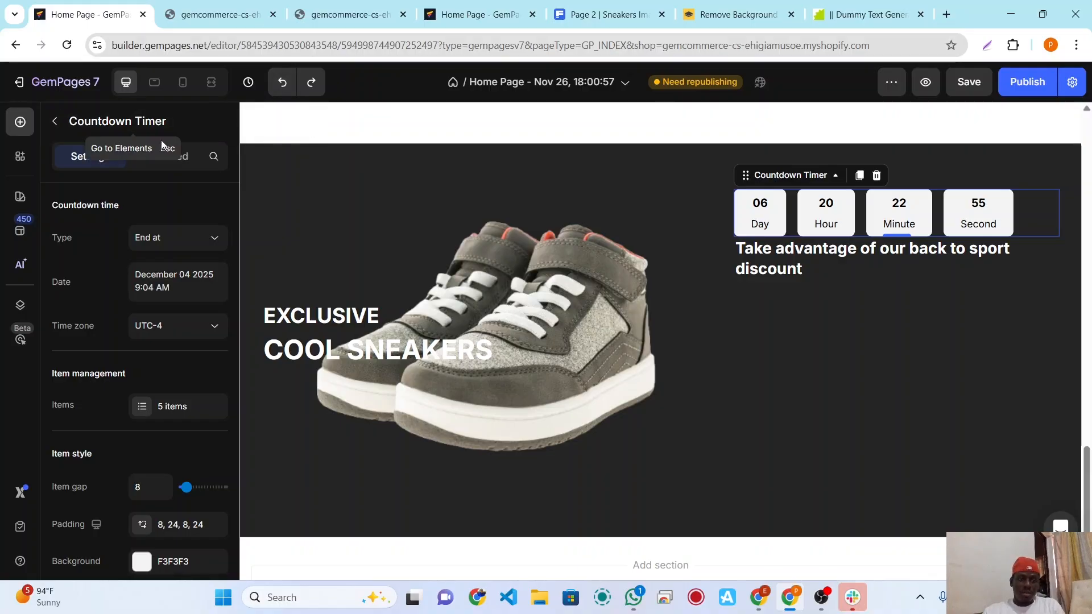
- Set the countdown timer's bottom margin to 20 px to separate it from the discount heading
left_click(163, 155)
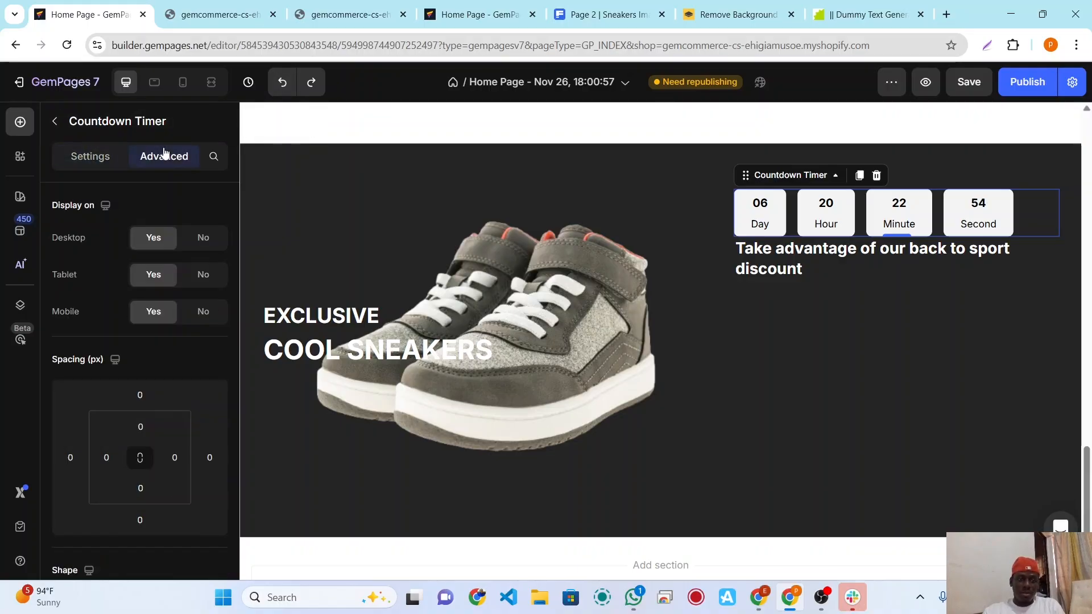
left_click(147, 519)
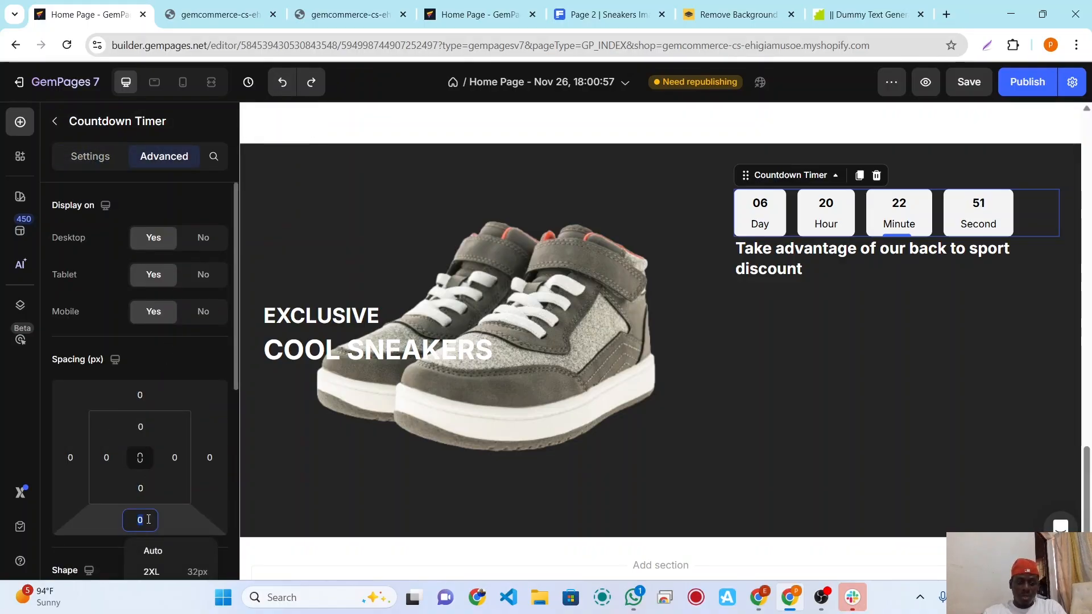
type("20")
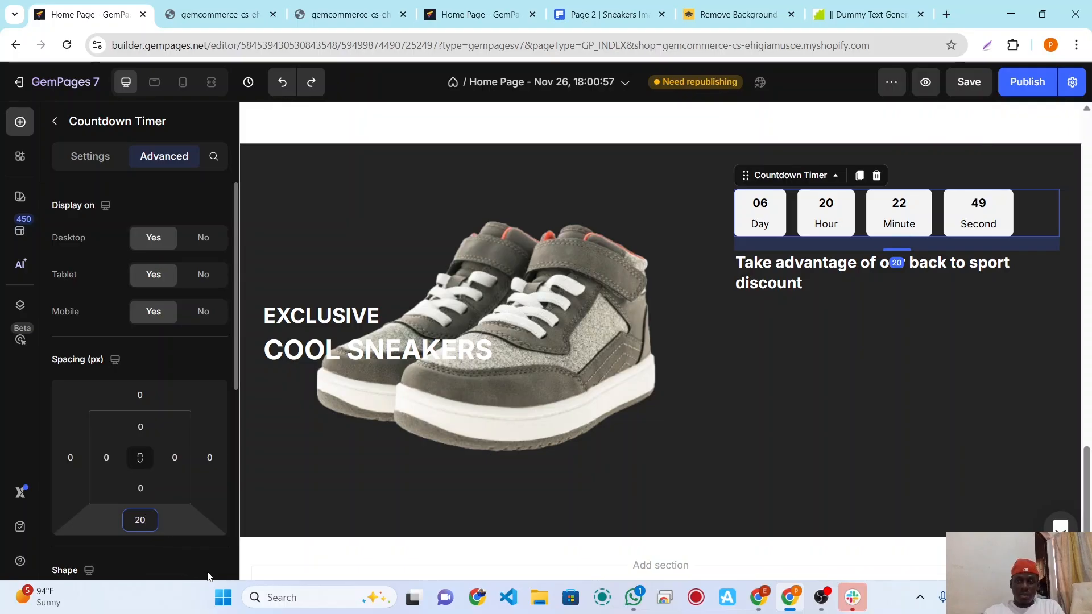
left_click(841, 320)
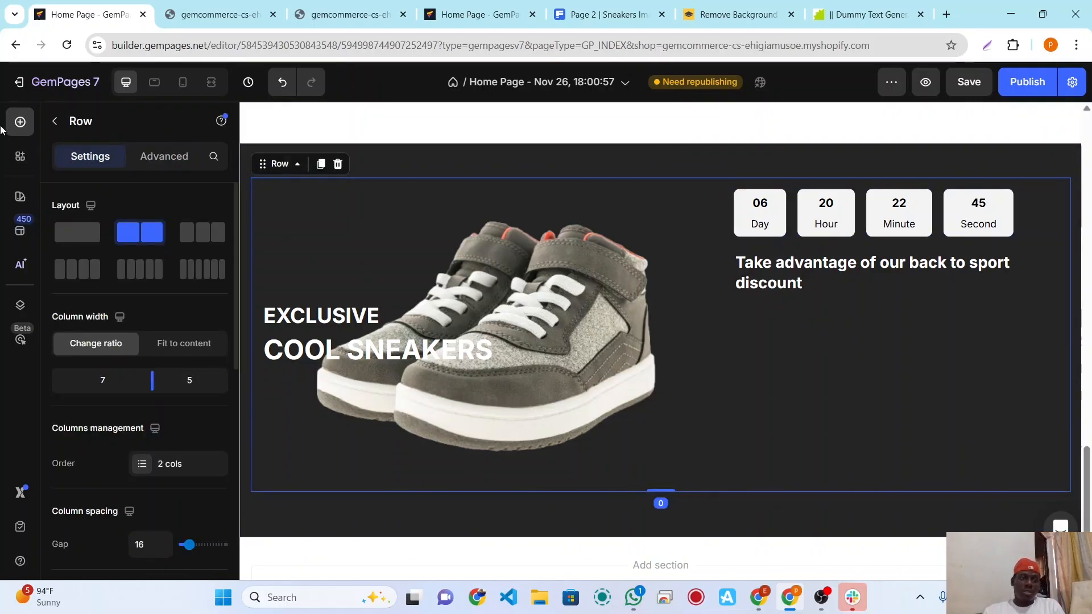
- Add a text block directly below the discount heading and set its text color to white (FFFFFF)
left_click(20, 121)
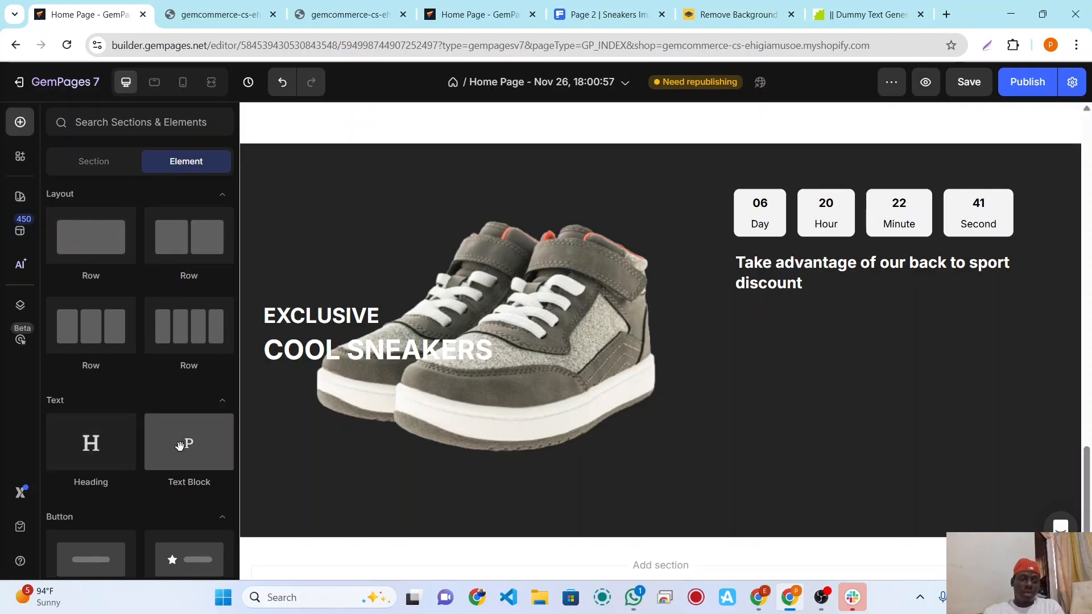
left_click_drag(183, 449, 777, 296)
triple_click(780, 320)
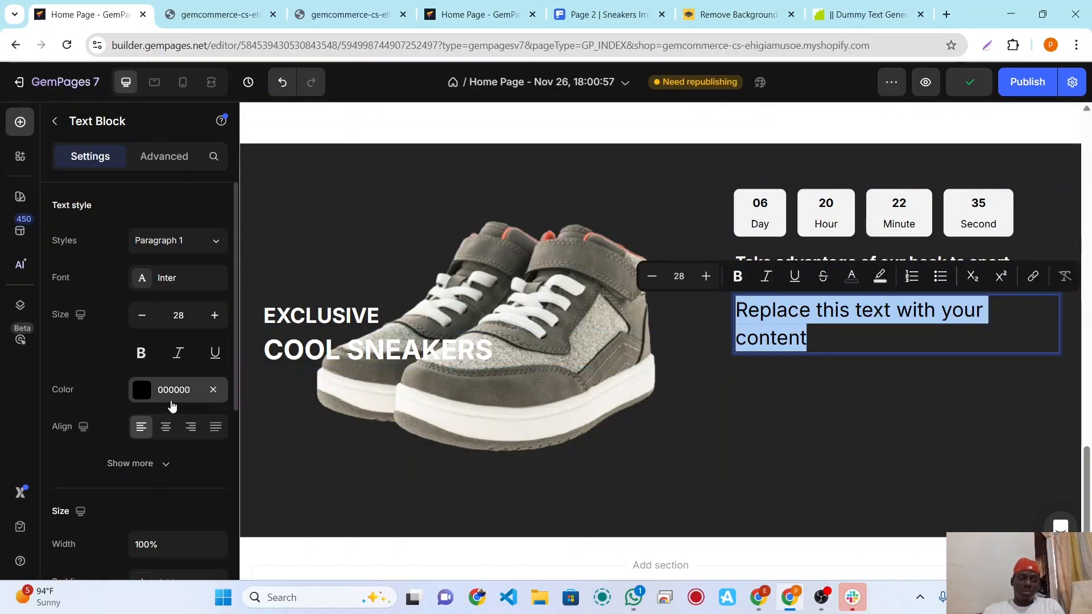
left_click(148, 394)
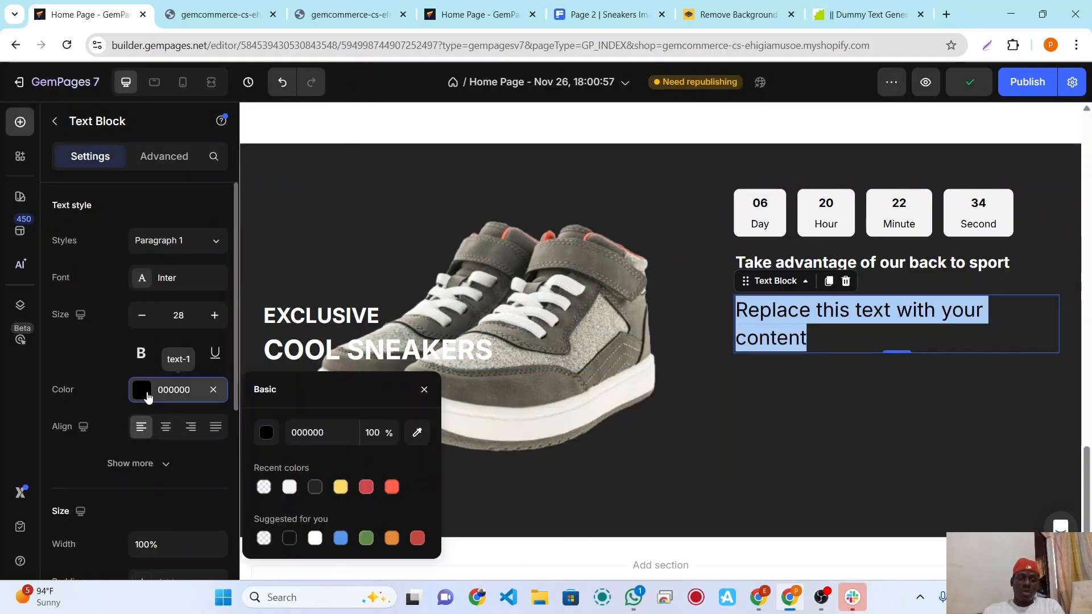
left_click(315, 538)
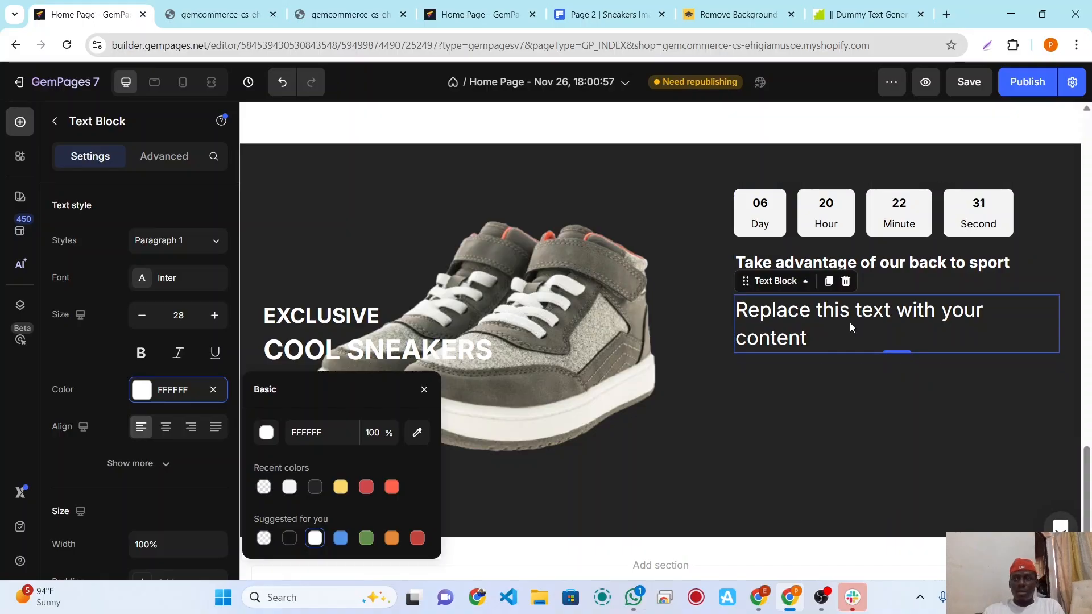
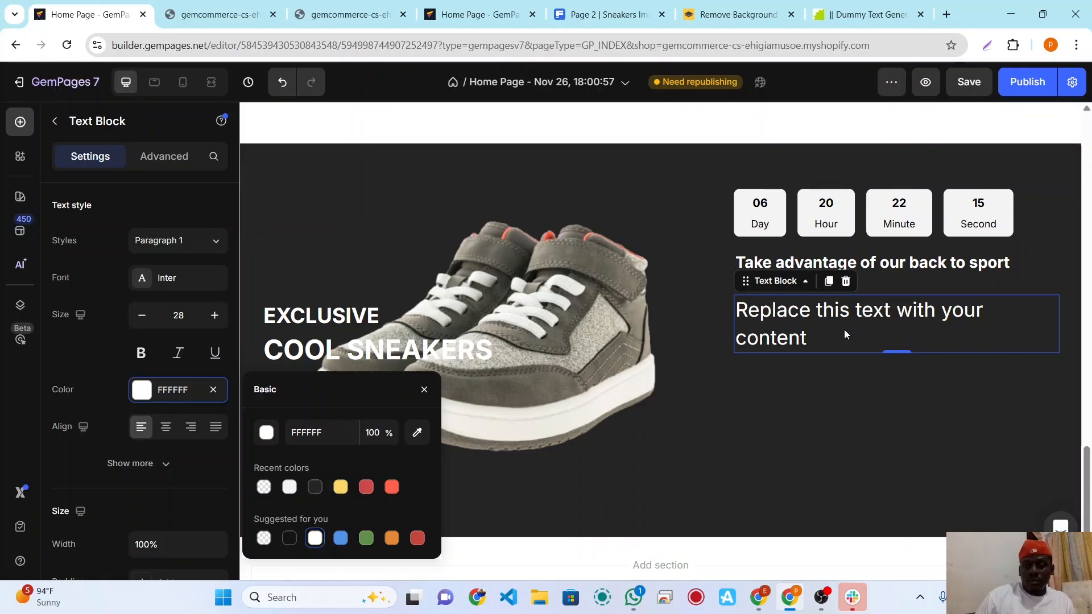
- Reduce the font size of the text block below the discount heading to 16
double_click(844, 329)
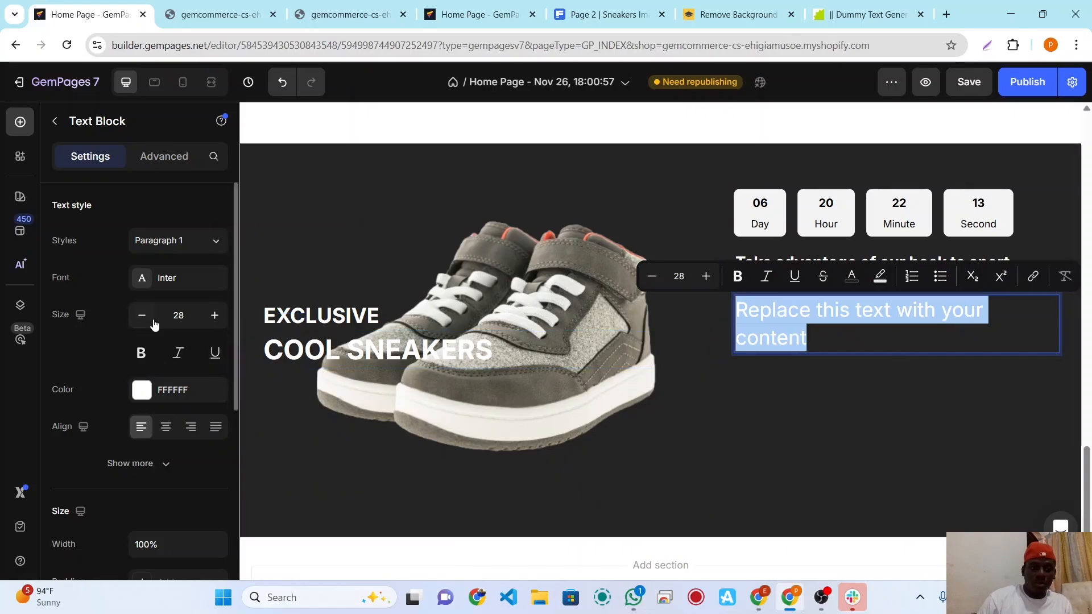
left_click(903, 401)
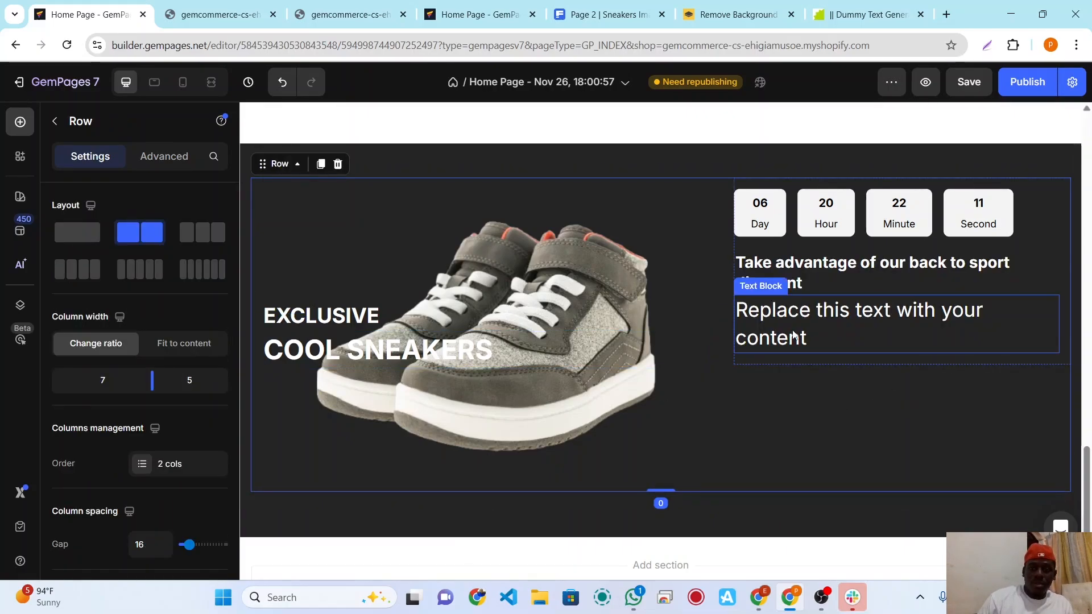
left_click(817, 339)
left_click(139, 316)
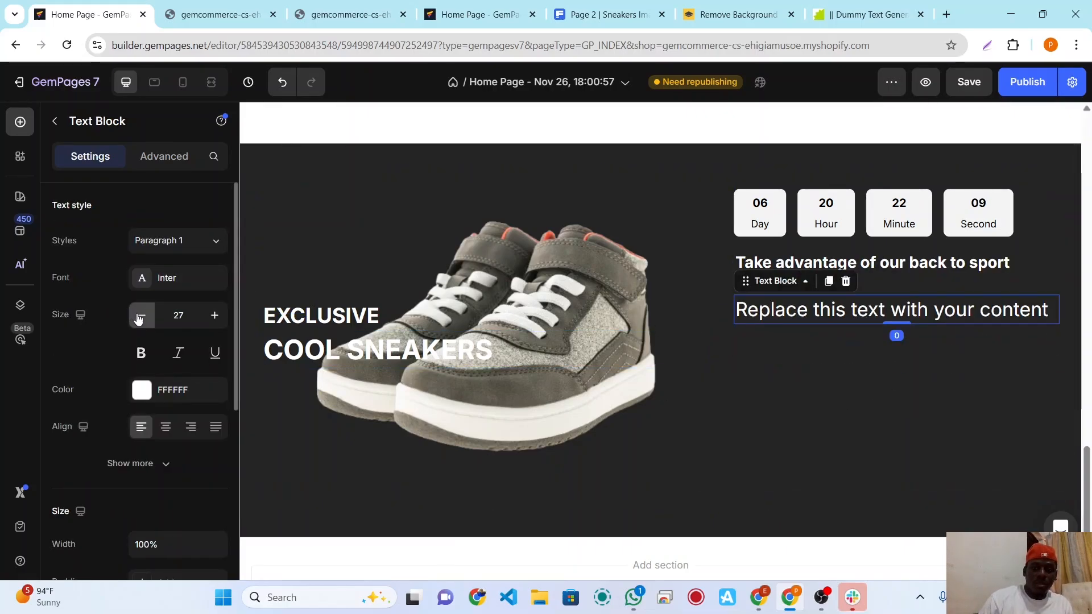
left_click(139, 317)
left_click(138, 316)
left_click(138, 316)
left_click(139, 317)
left_click(138, 316)
left_click(138, 316)
left_click(139, 316)
left_click(138, 316)
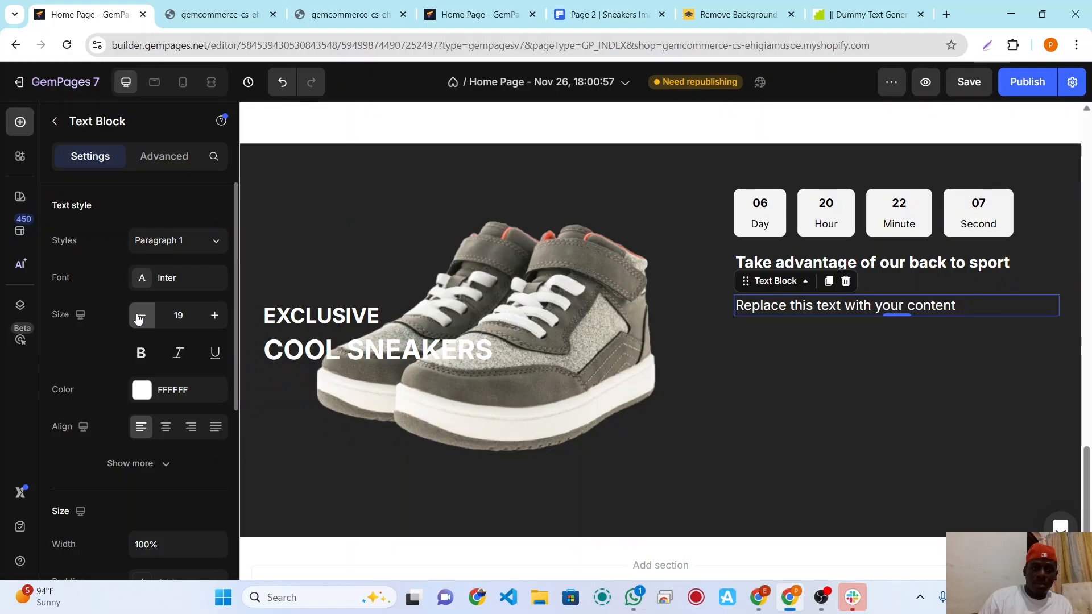
left_click(138, 316)
left_click(138, 316)
left_click(138, 316)
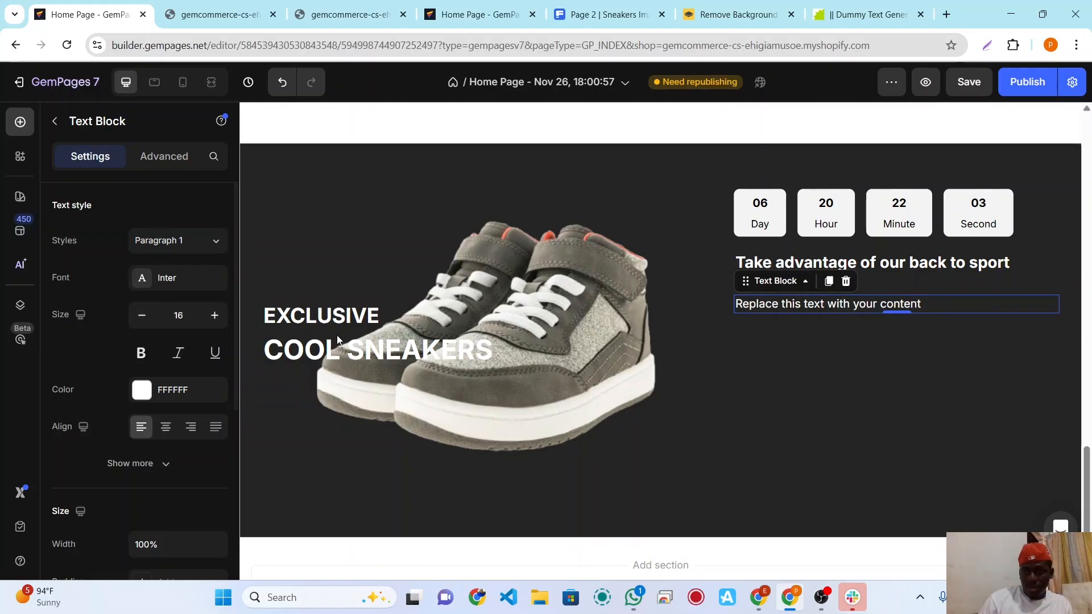
- Set the line height of the text block below the discount heading to 120%
left_click(165, 464)
scroll(165, 462, "down", 3)
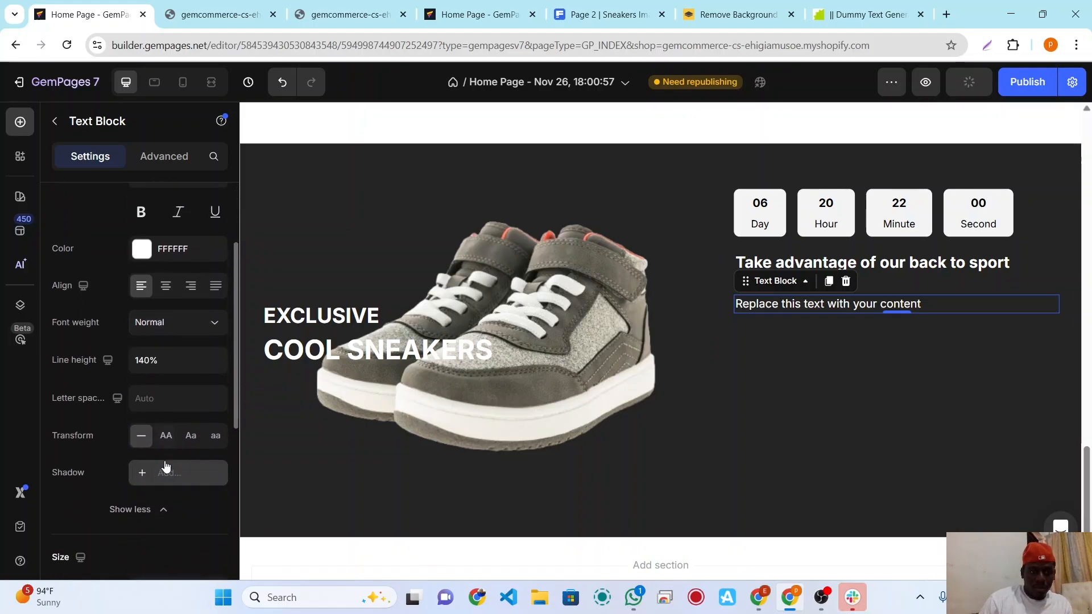
scroll(166, 466, "down", 1)
double_click(148, 338)
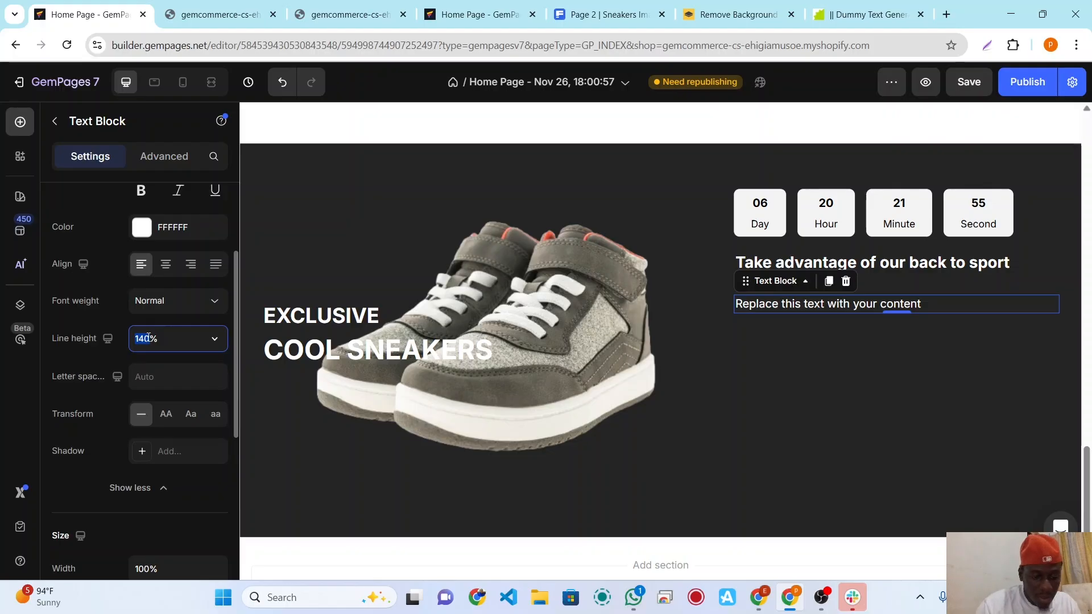
type("120")
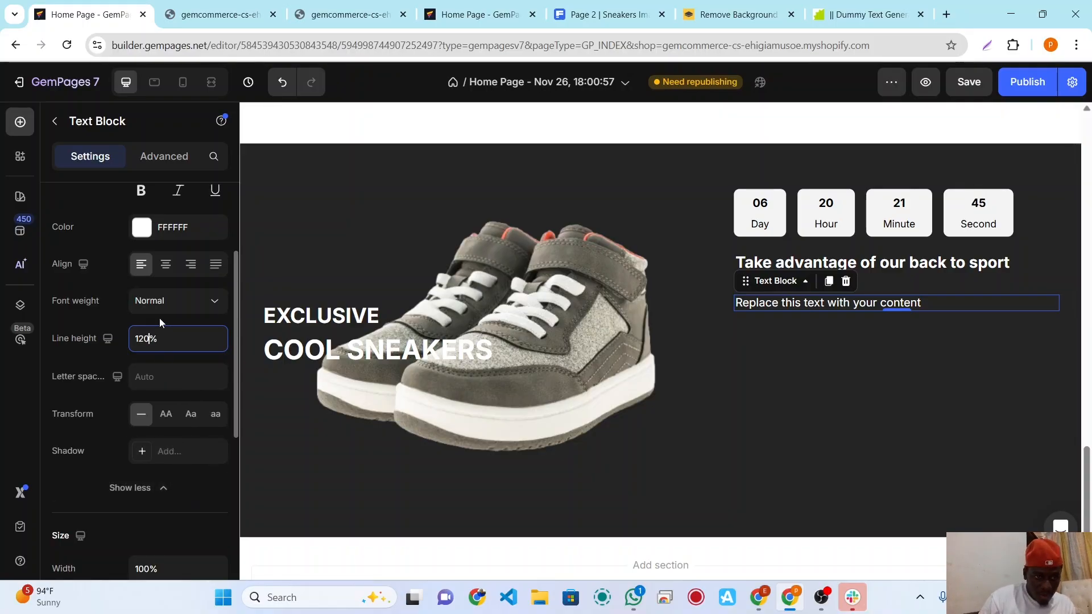
- Try the Light font weight on the text block, and settle on Extra Light
left_click(190, 306)
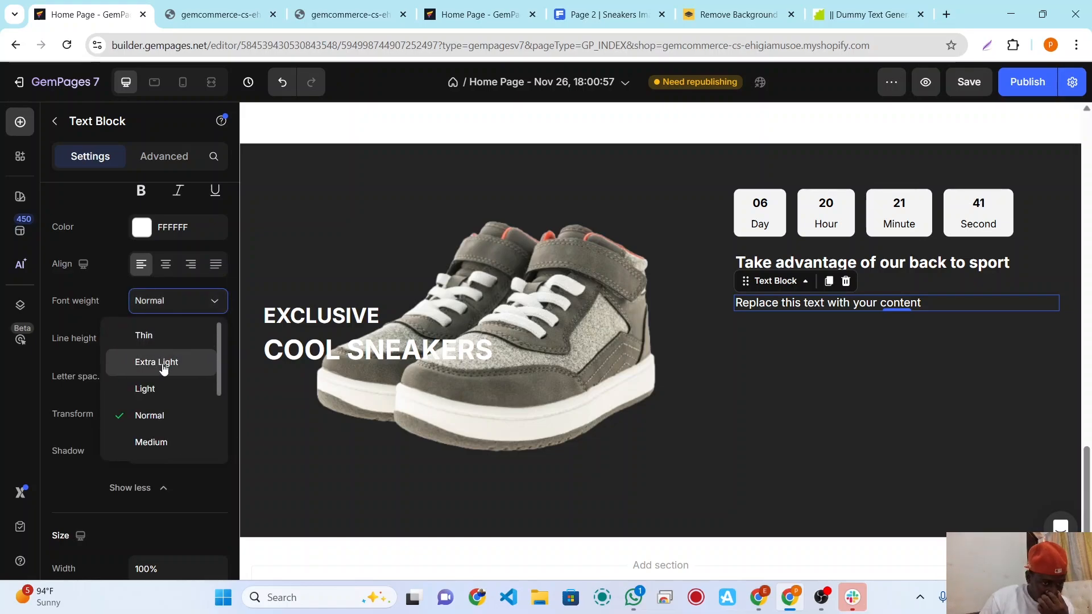
left_click(162, 389)
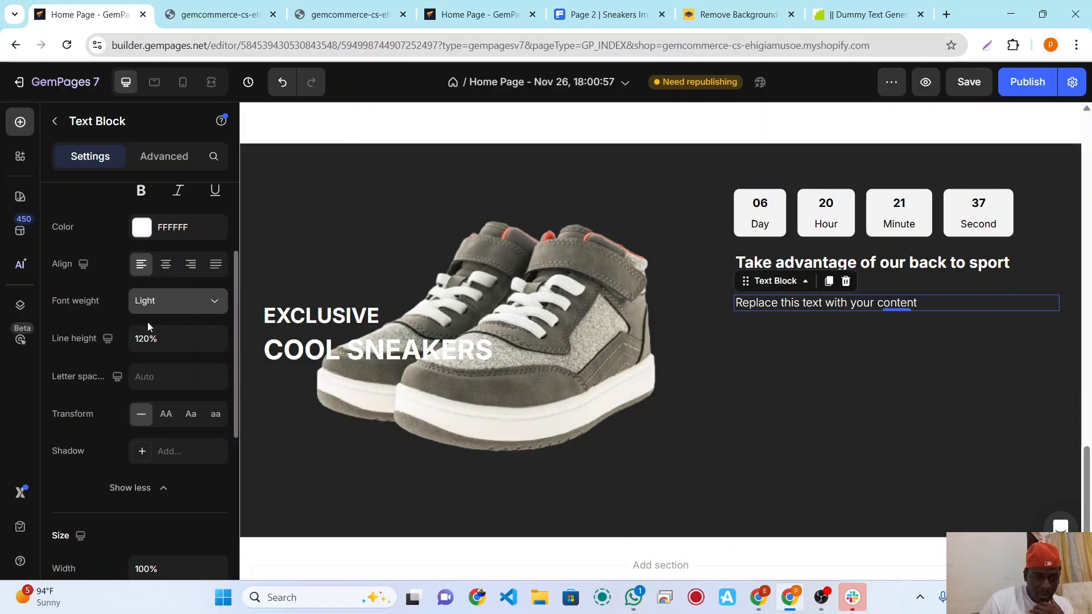
left_click(189, 312)
left_click(170, 367)
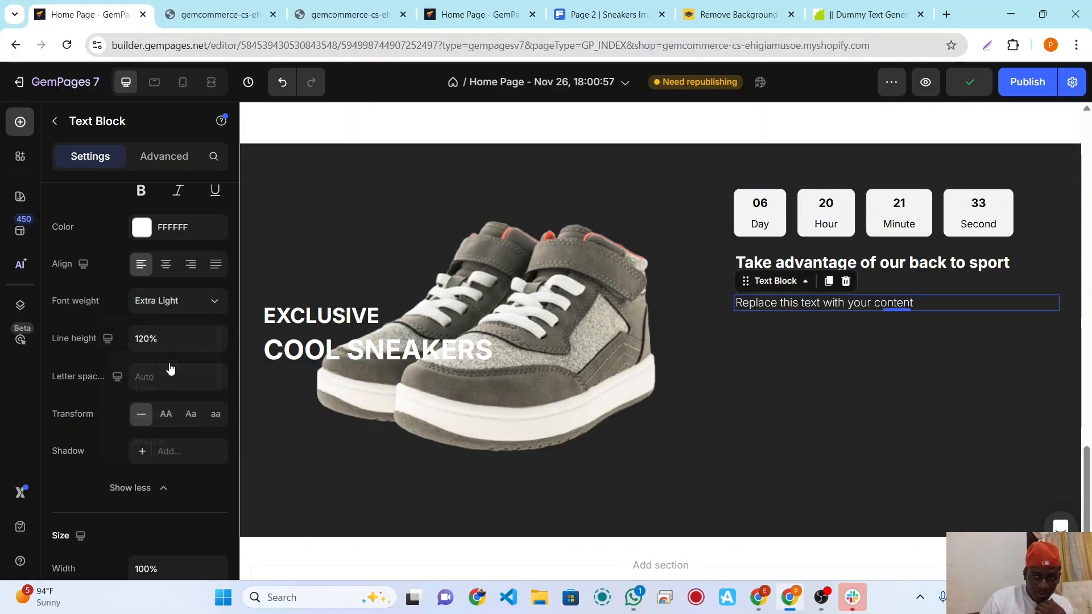
- Replace the placeholder text with 'Sport lovers take advantage of our promo code "SUMMER"' and save the page
double_click(898, 303)
triple_click(910, 304)
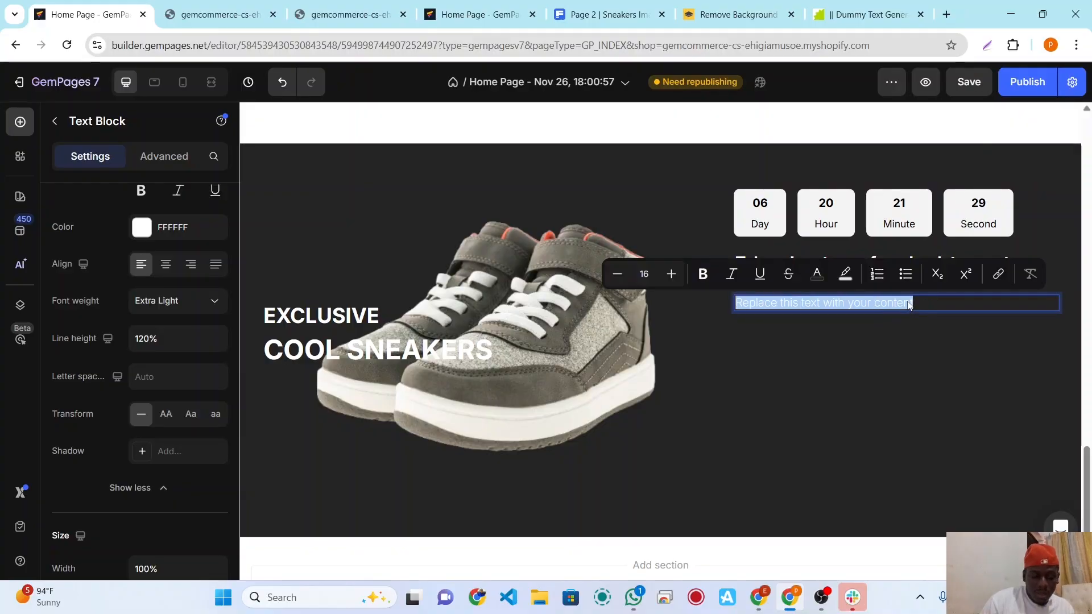
type("S")
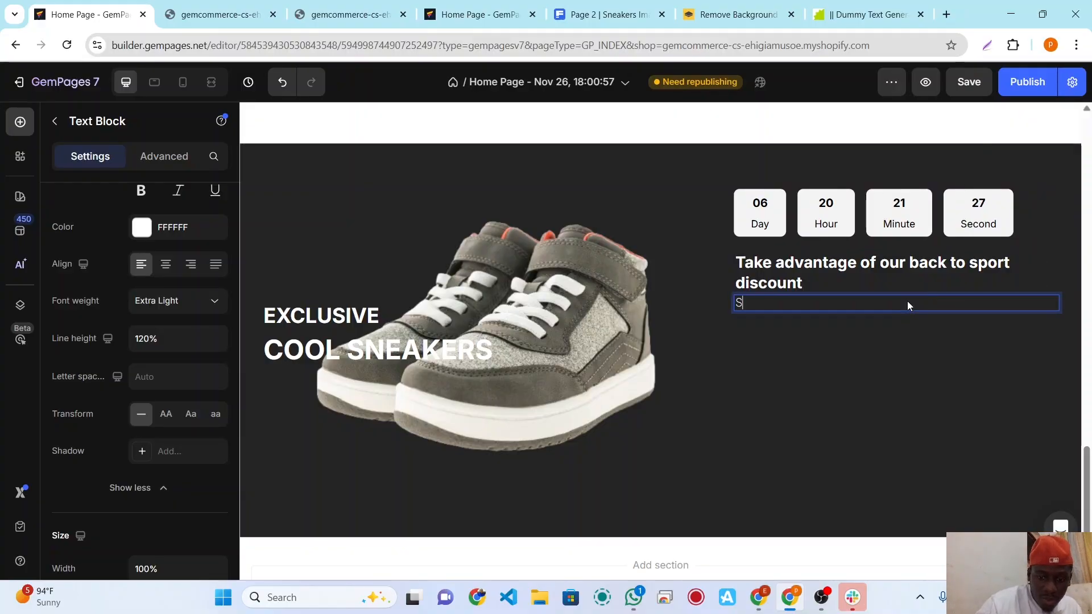
type("port ")
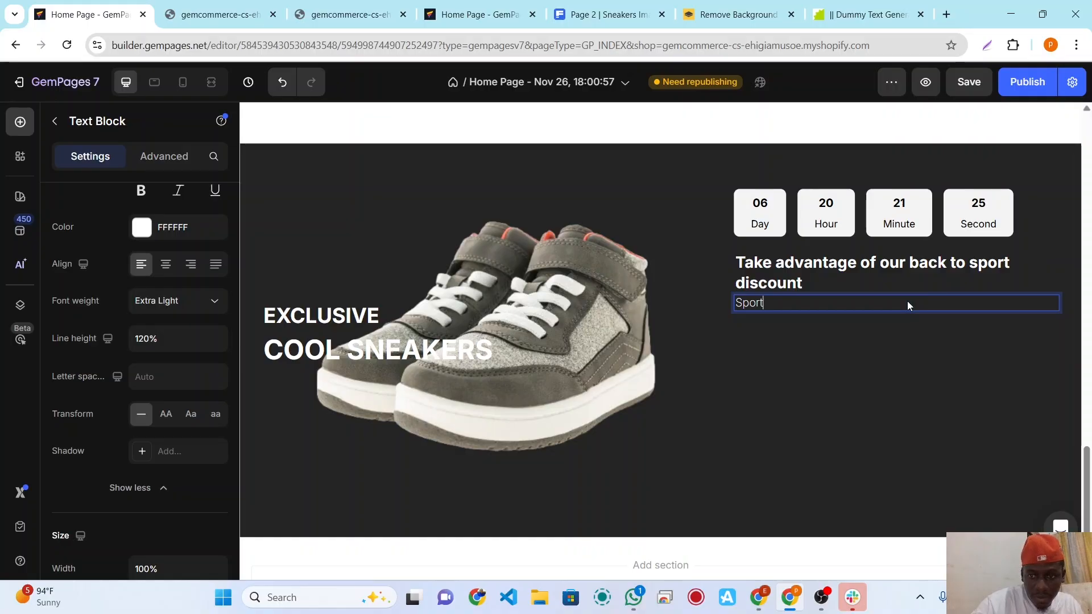
type("lovwer")
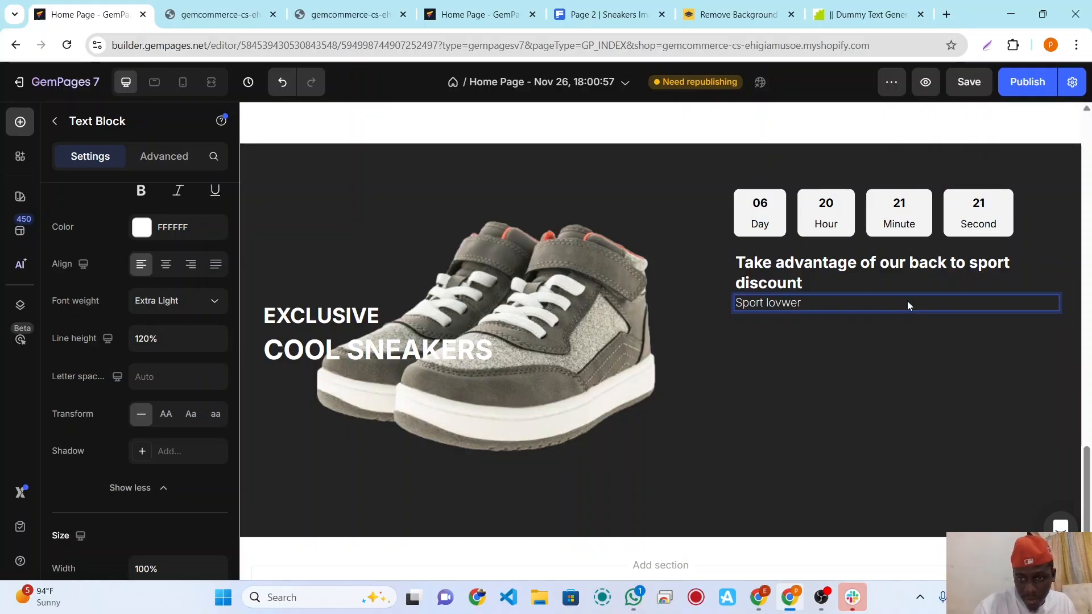
key("BackSpace")
key("BackSpace")
key("BackSpace")
type("er")
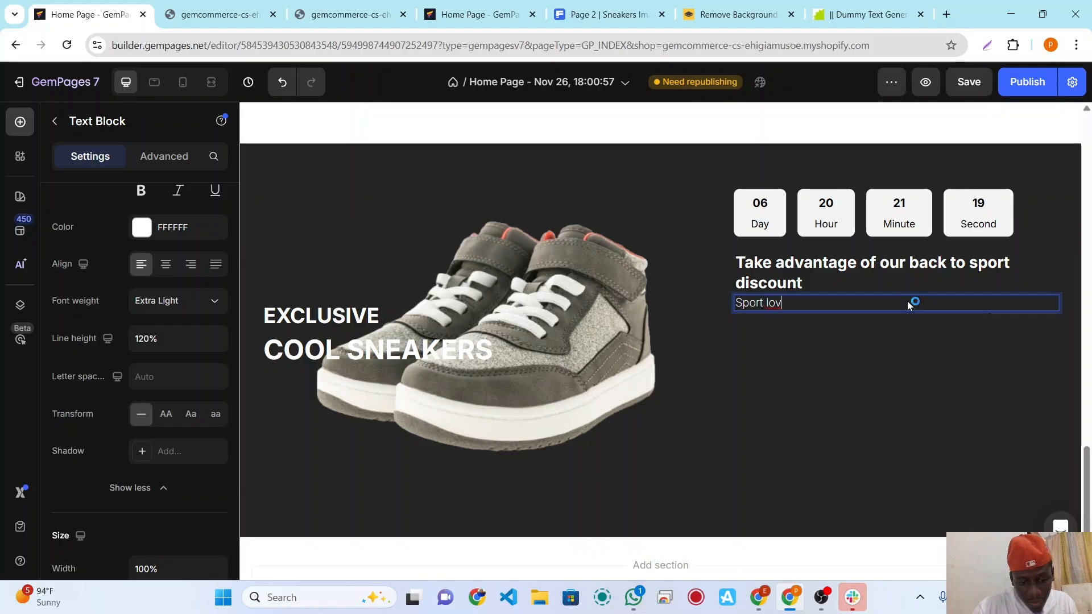
type("s ta")
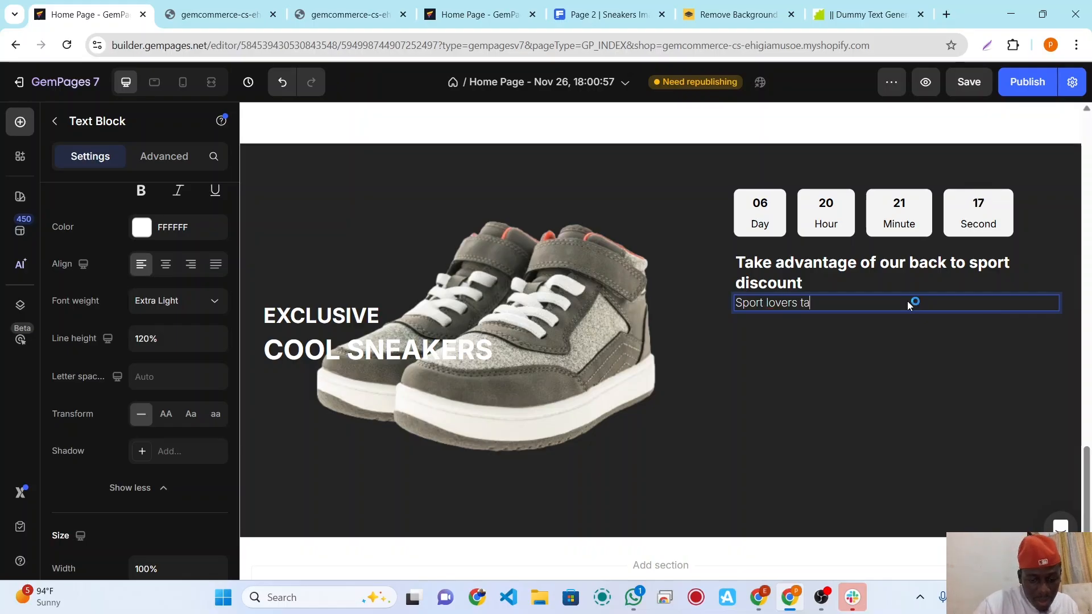
type("ke ad")
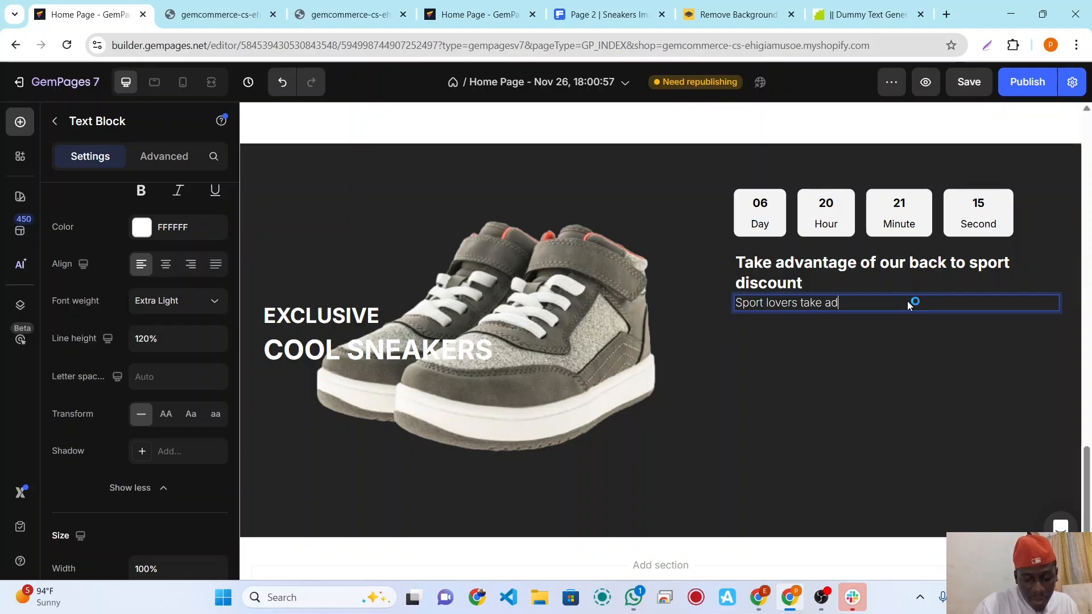
type("vant")
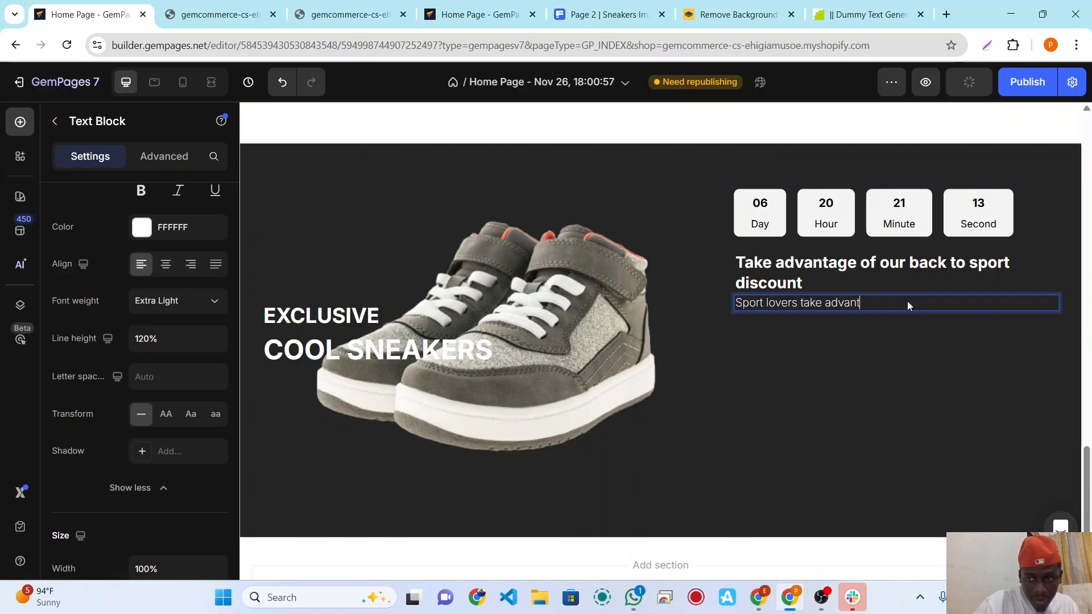
type("ag")
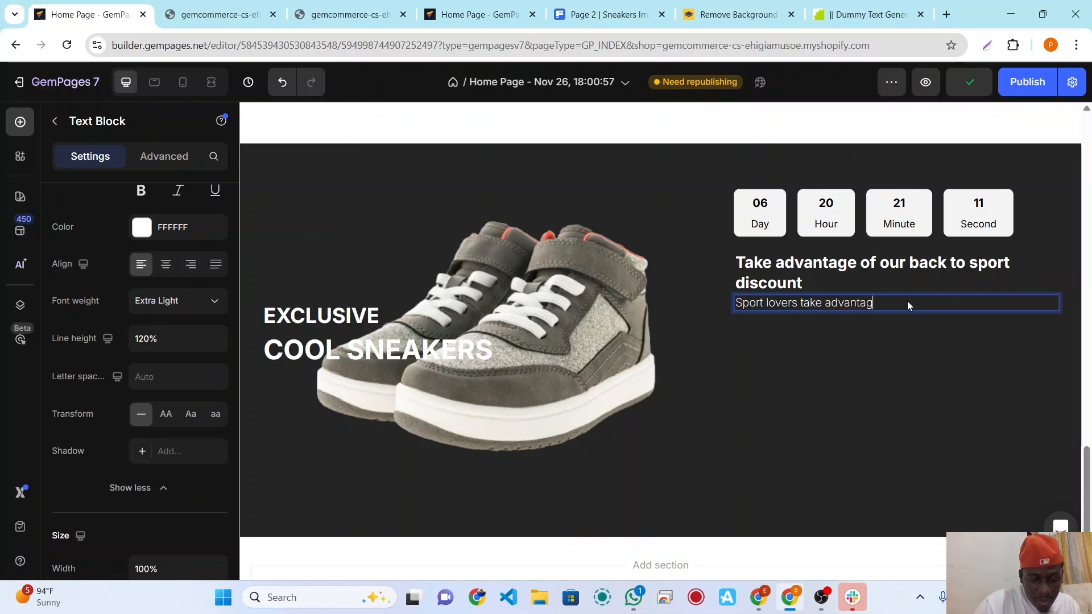
type("e of our ")
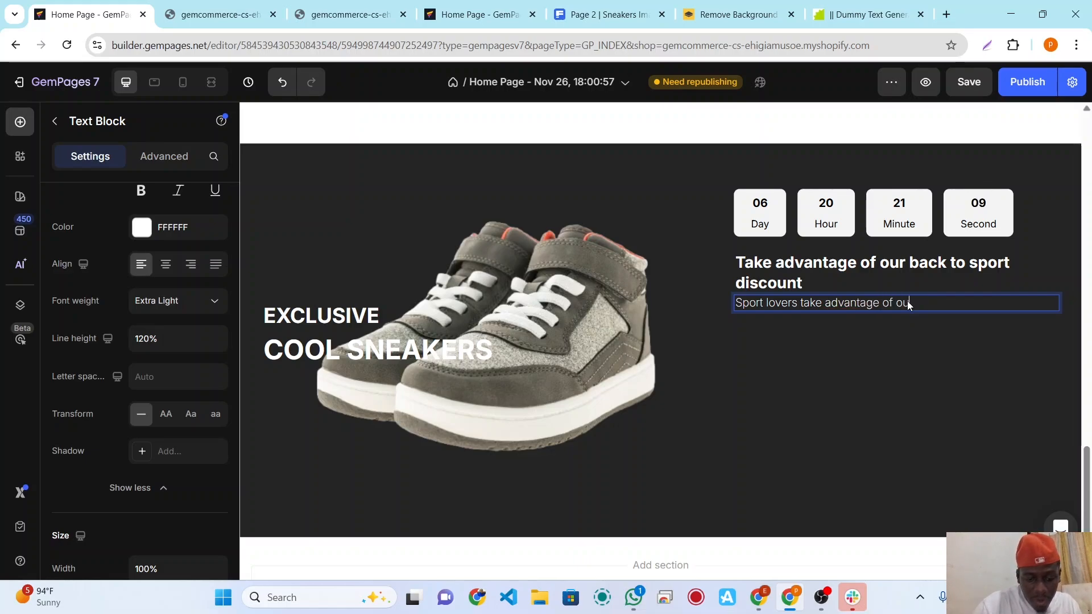
type("pr")
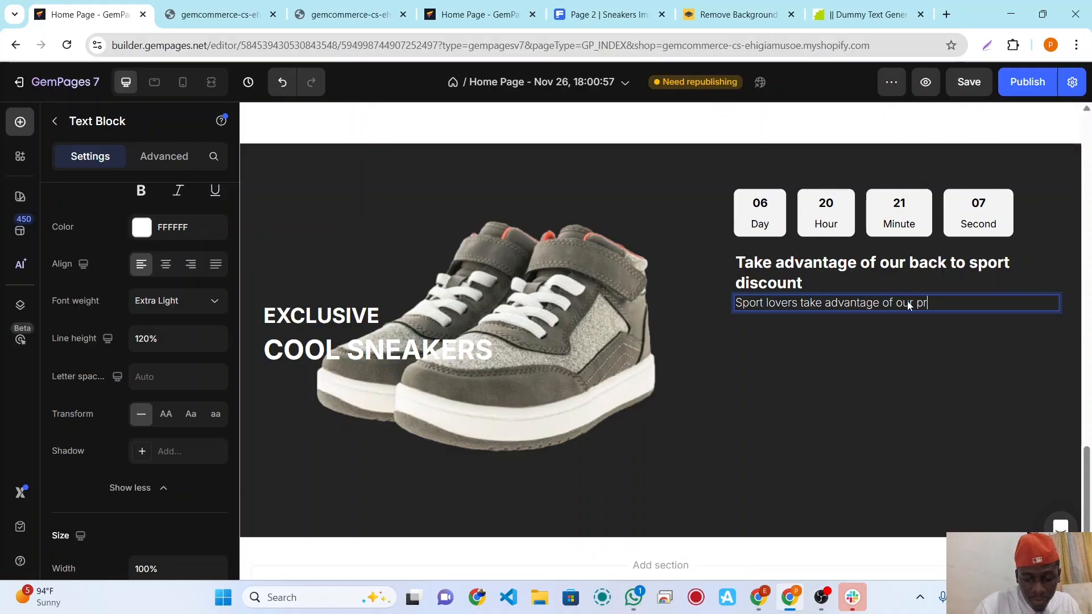
type("omo c")
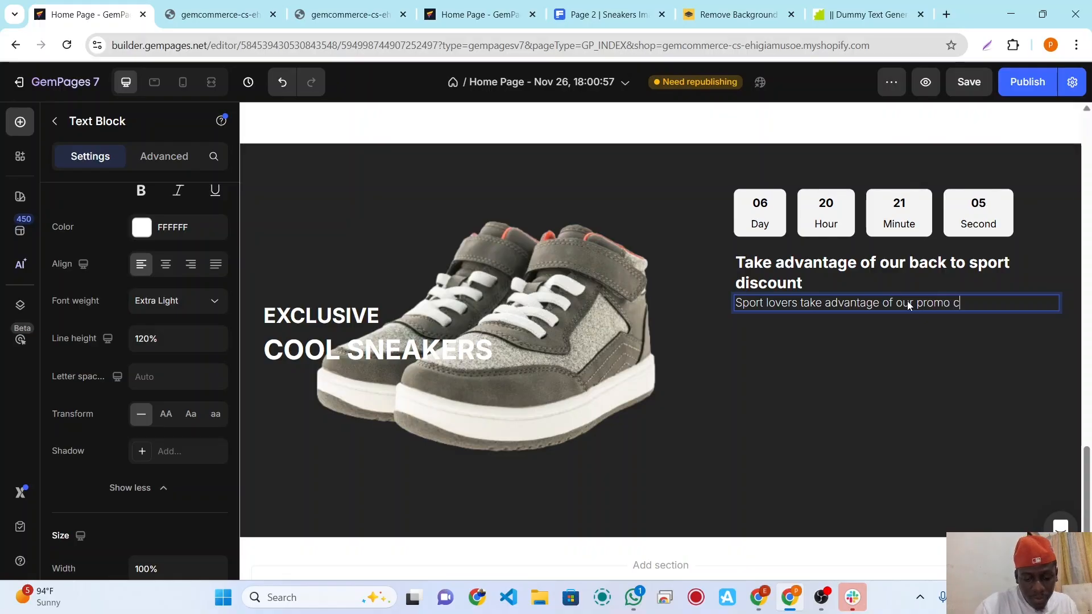
type("ode")
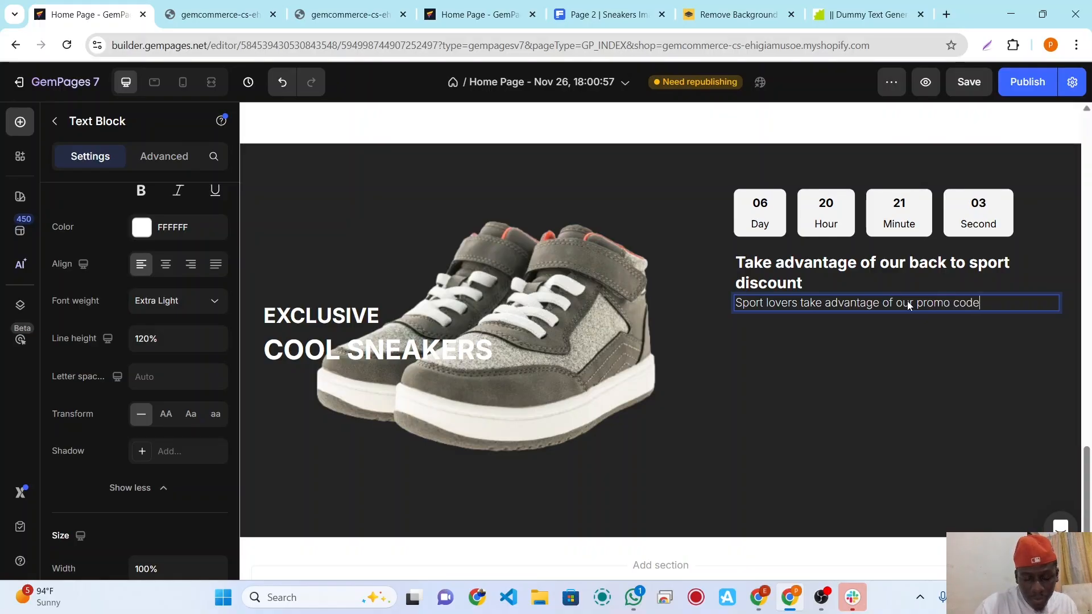
type(" \"\"")
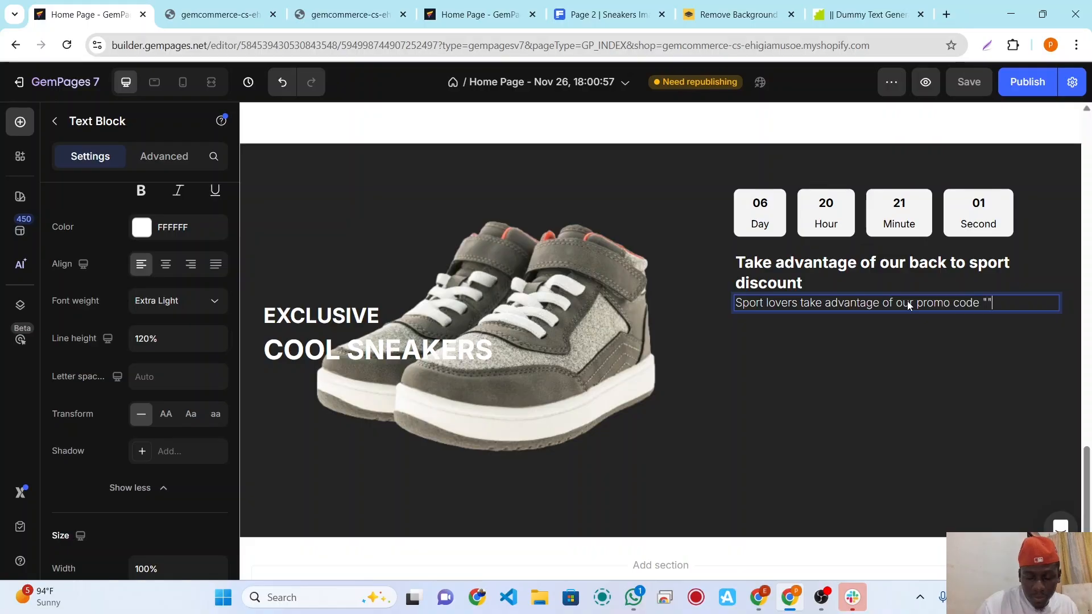
key("BackSpace")
type("S")
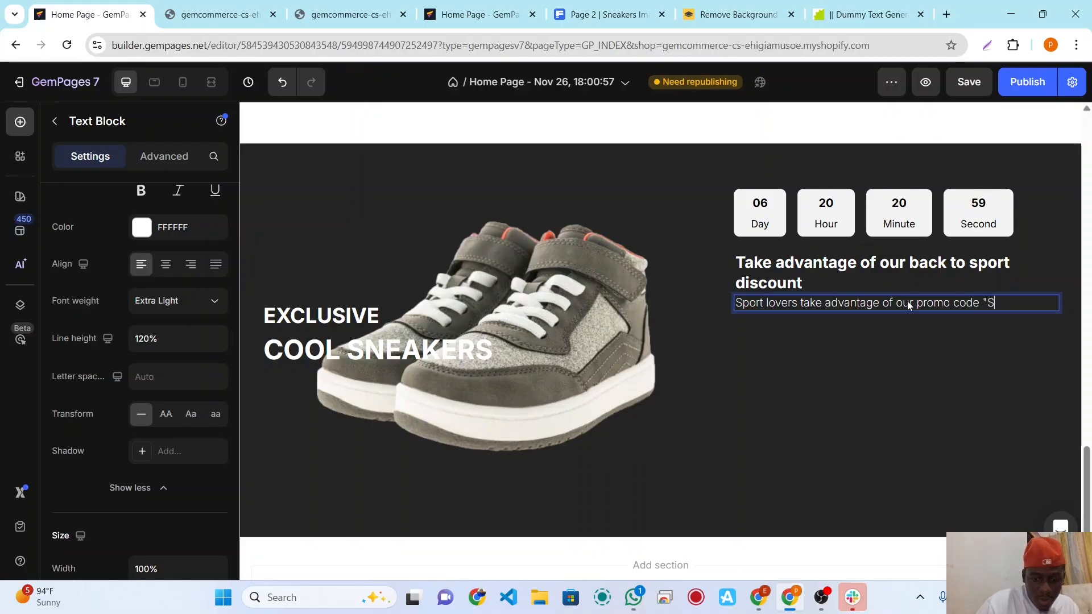
type("U")
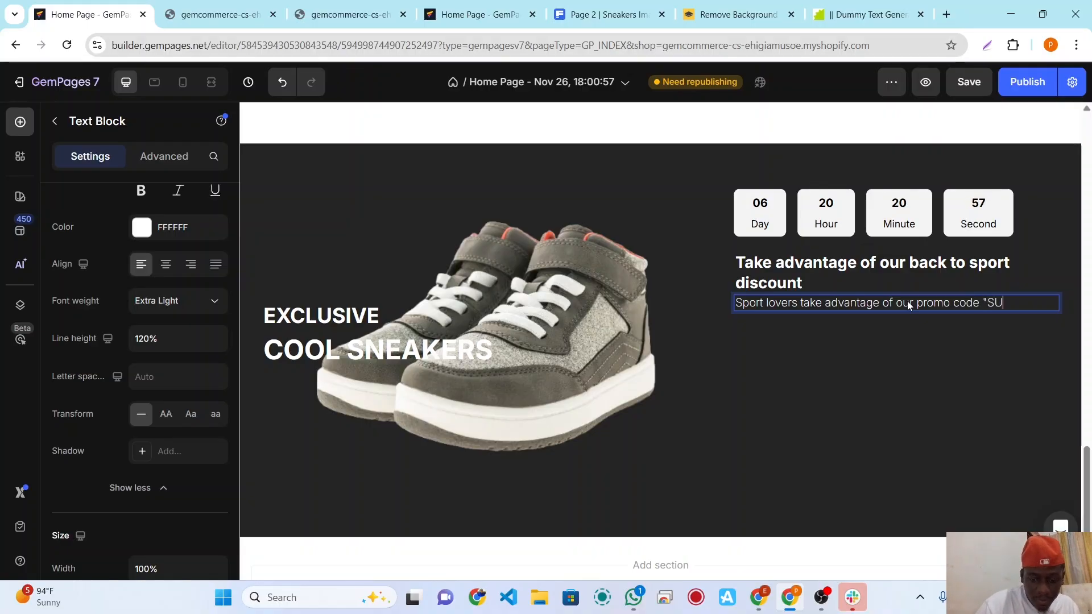
type("MMER")
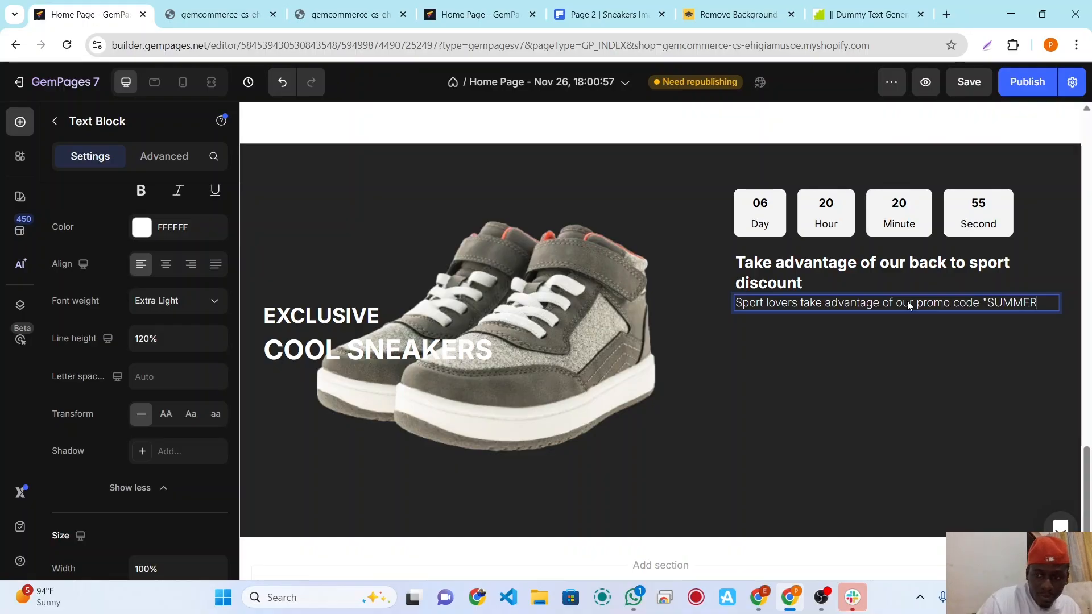
type("\"")
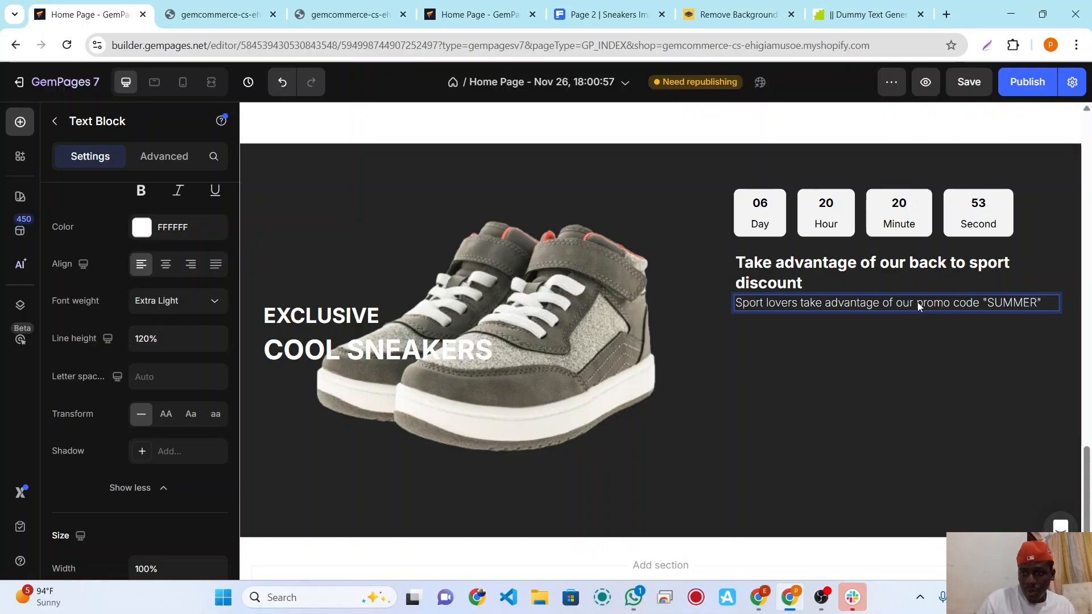
key("ctrl+s")
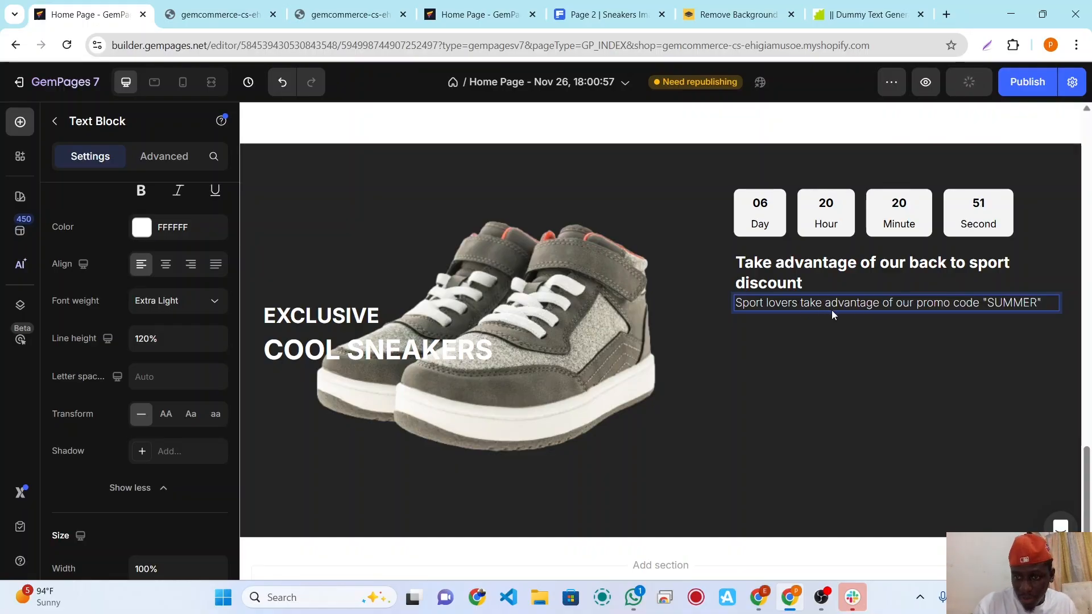
- Replace the word "take" with "make" in the promo code sentence below the discount heading
left_click(879, 304)
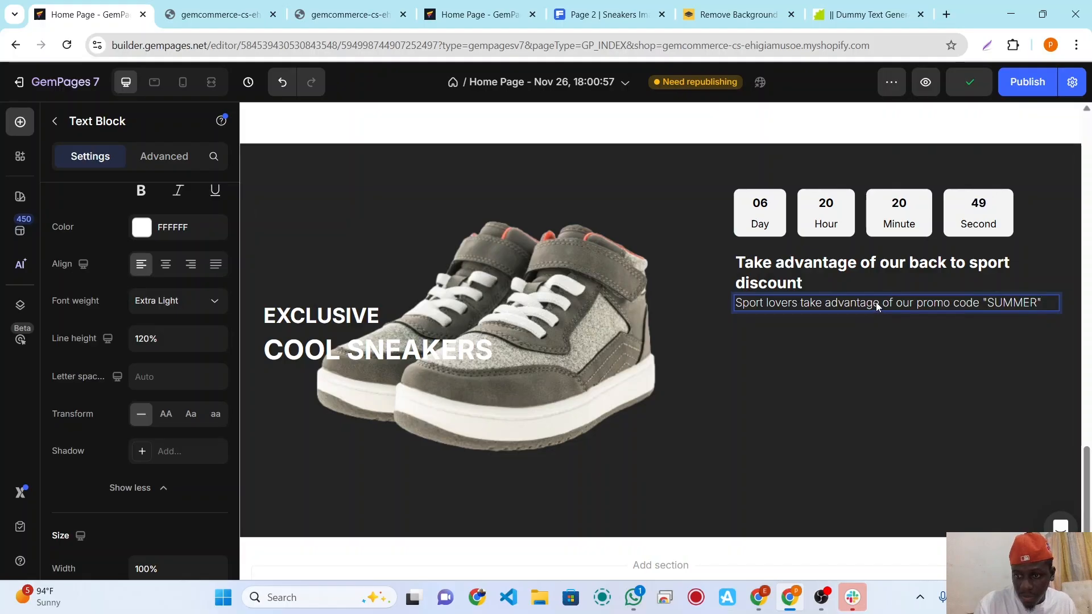
key("ctrl+a")
left_click(878, 305)
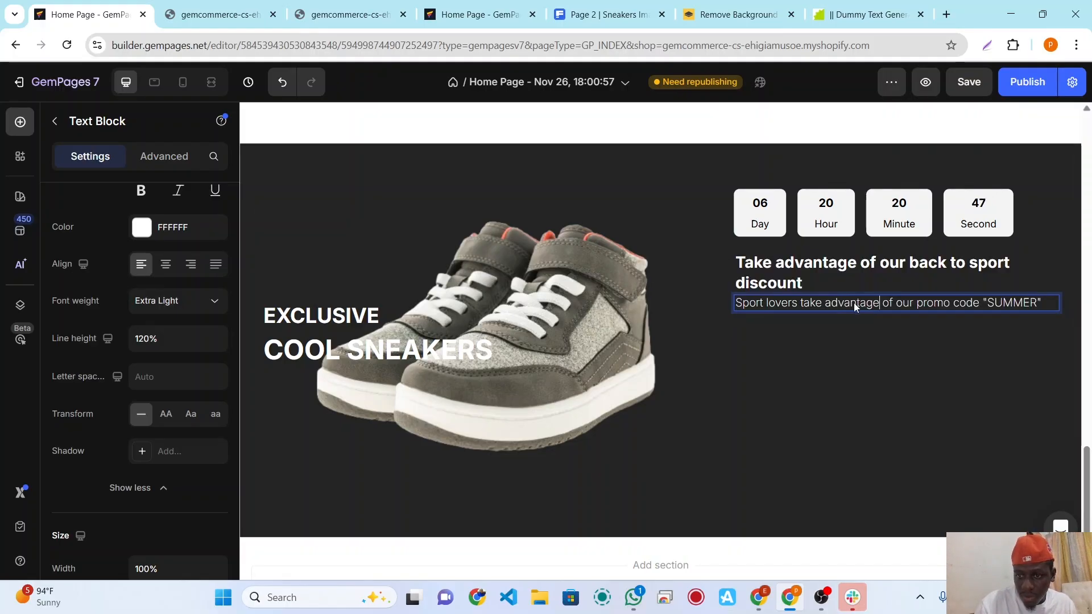
double_click(823, 307)
left_click(823, 307)
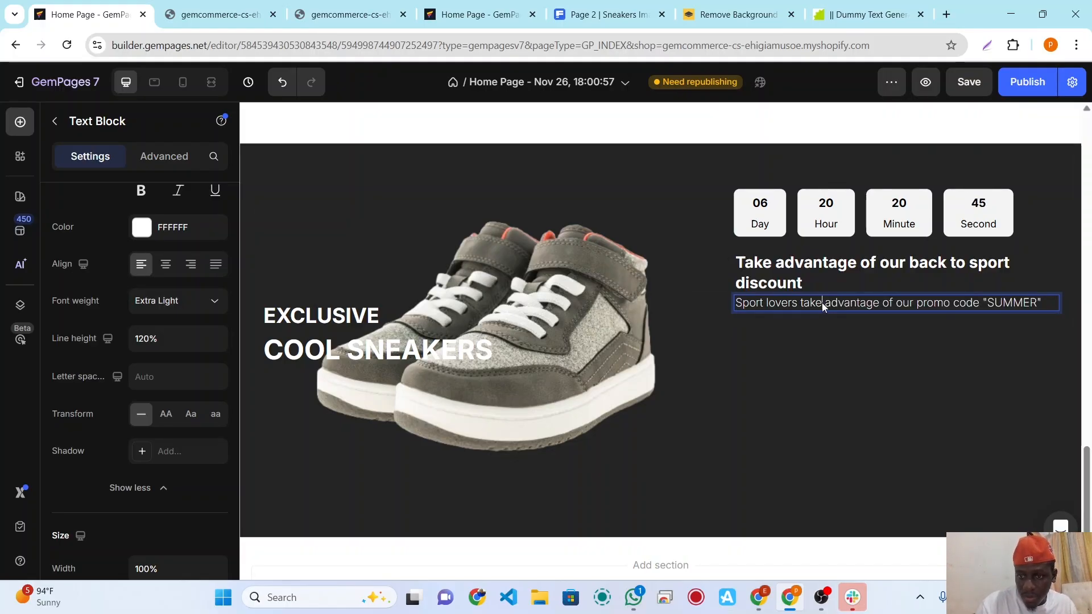
key("BackSpace")
key("BackSpace")
key("BackSpace")
key("BackSpace")
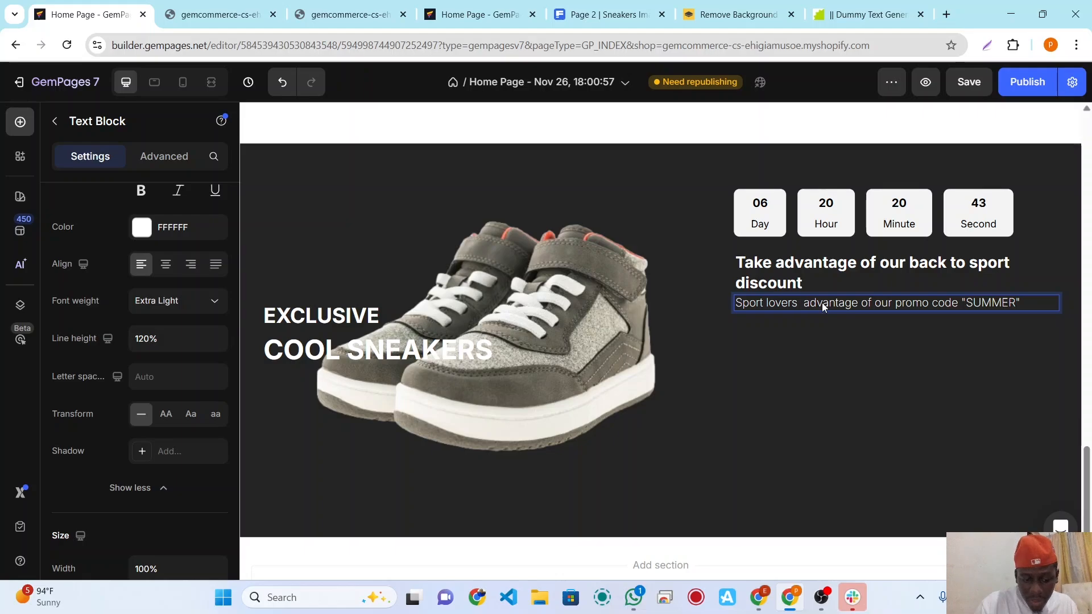
type("make")
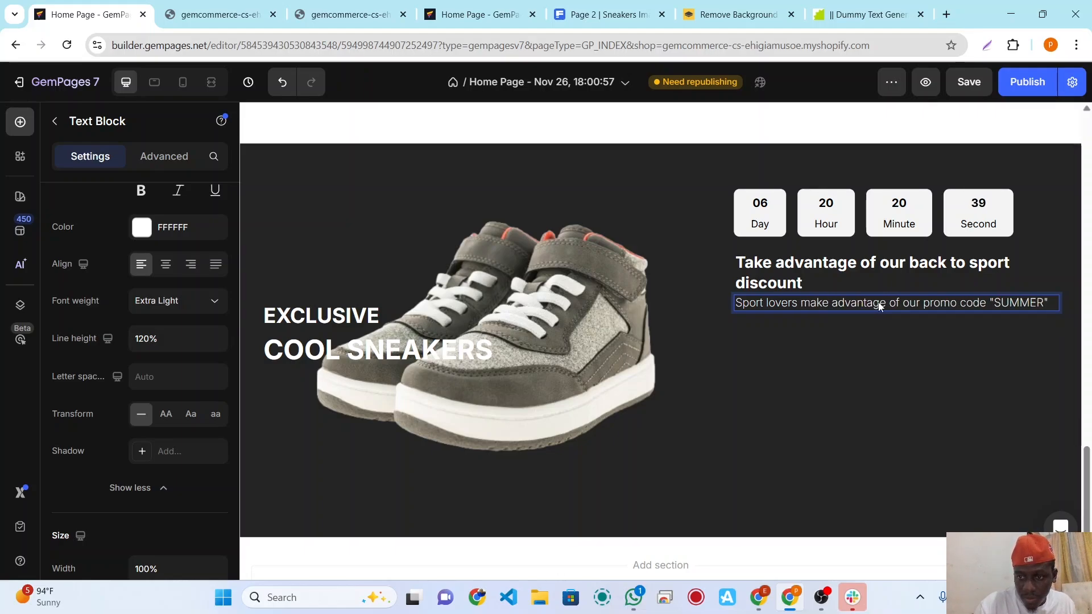
- Replace the word "advantage" with "use" in the promo code sentence below the discount heading
key("BackSpace")
key("BackSpace")
key("BackSpace")
key("BackSpace")
key("BackSpace")
key("BackSpace")
key("BackSpace")
key("Delete")
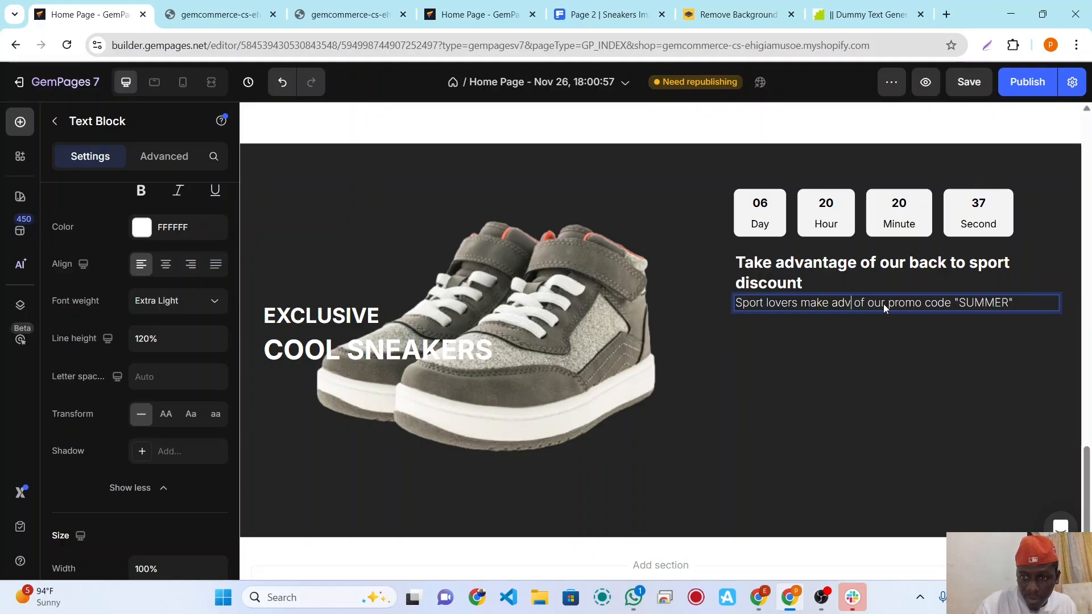
key("BackSpace")
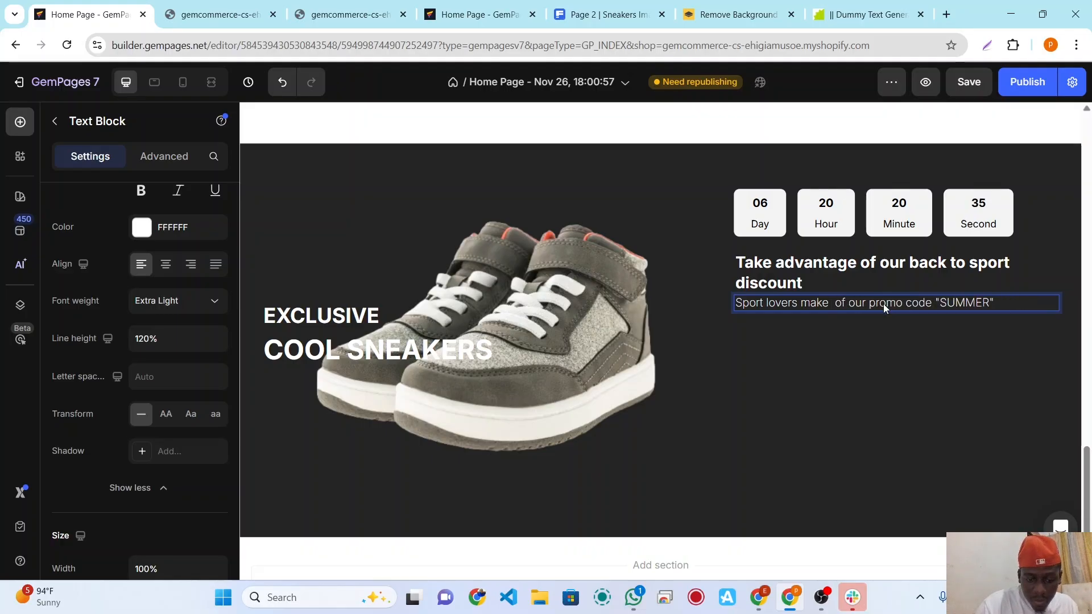
type("use")
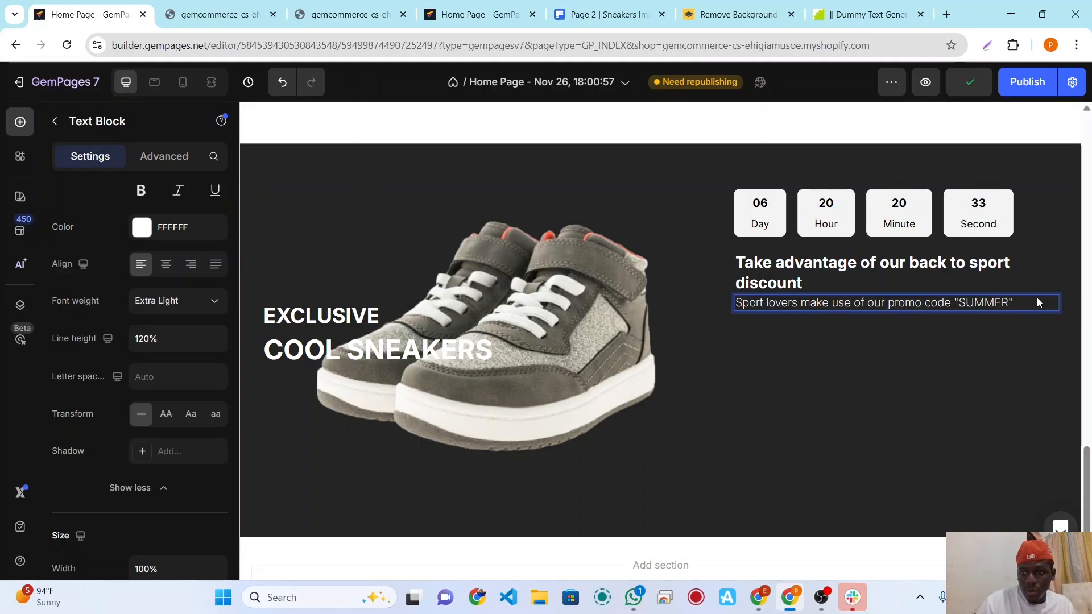
- Extend the promo sentence after "SUMMER" with ", Ends 12:00 mid-night"
left_click(1027, 302)
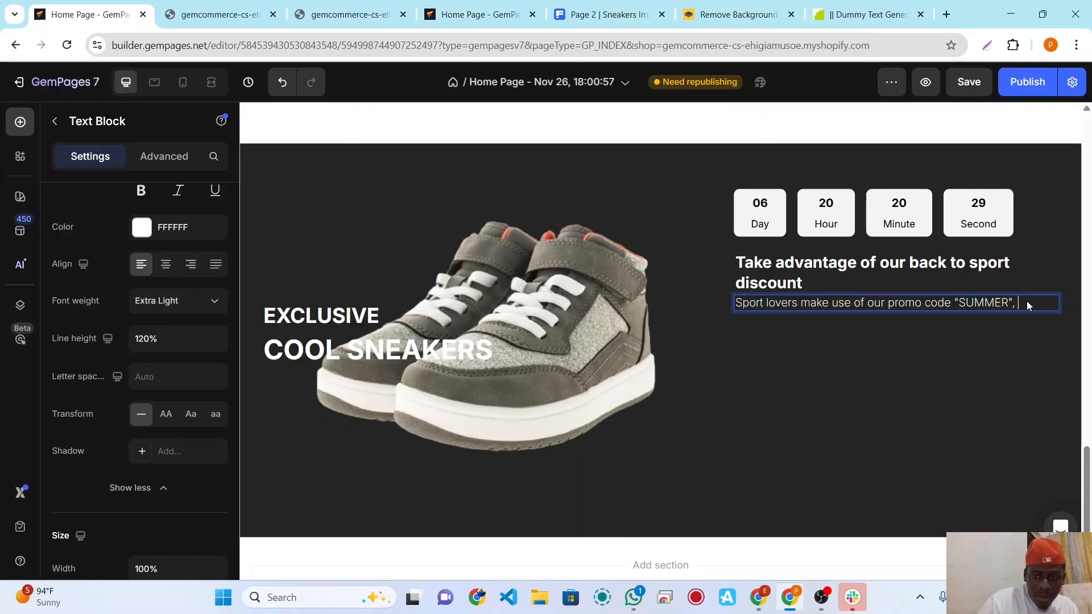
type("End")
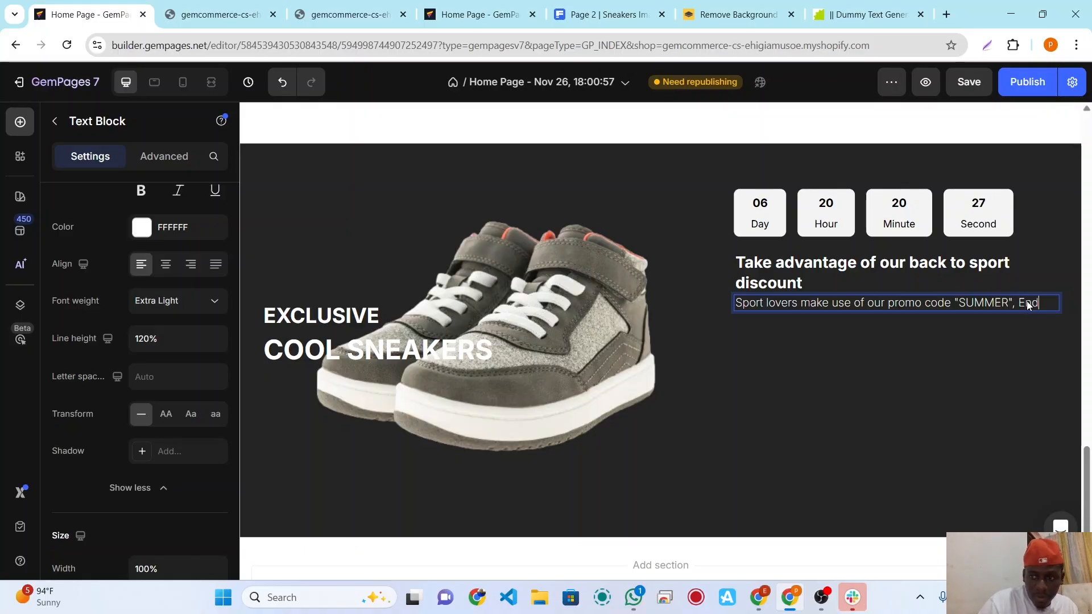
type("s")
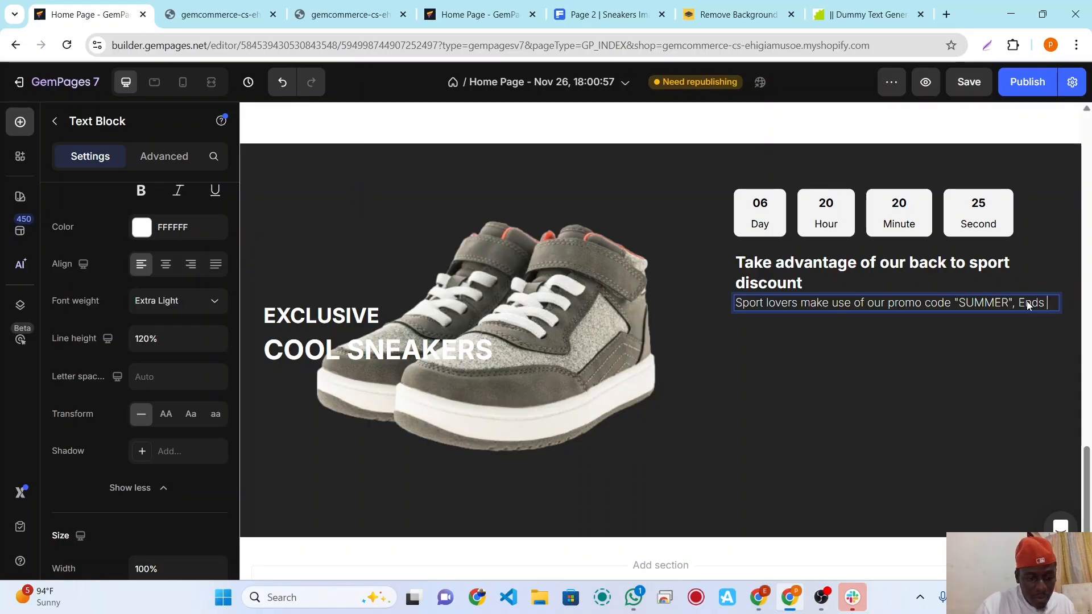
type(" 12")
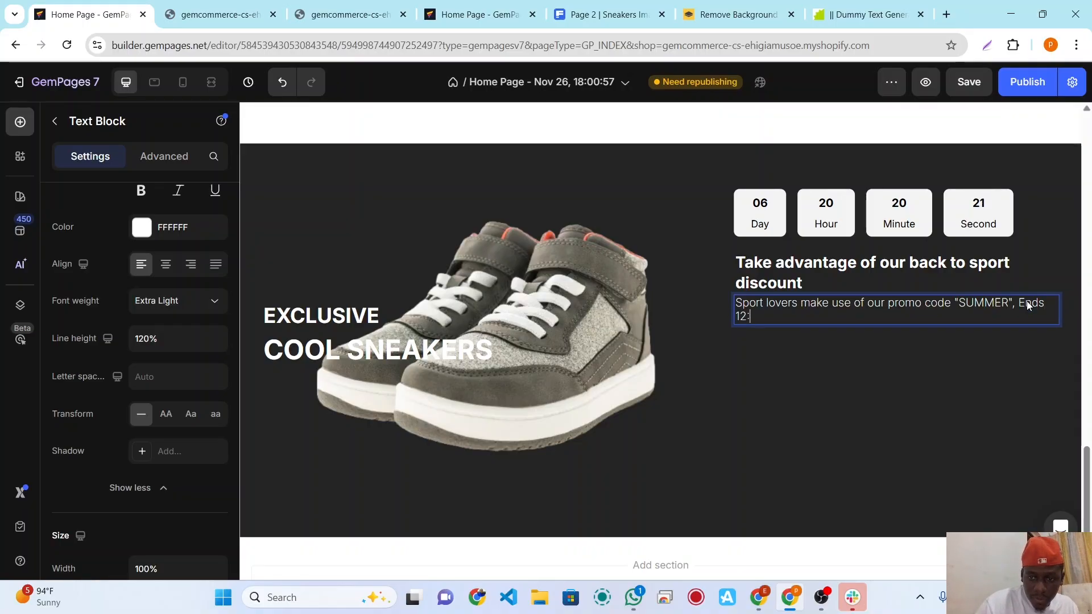
type(":00 m")
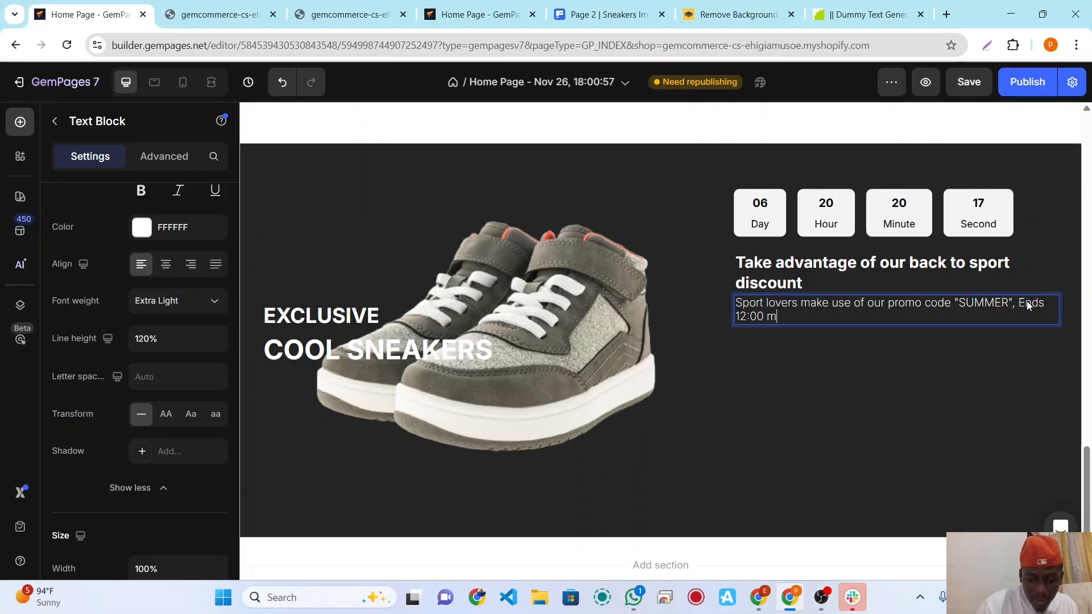
type("id")
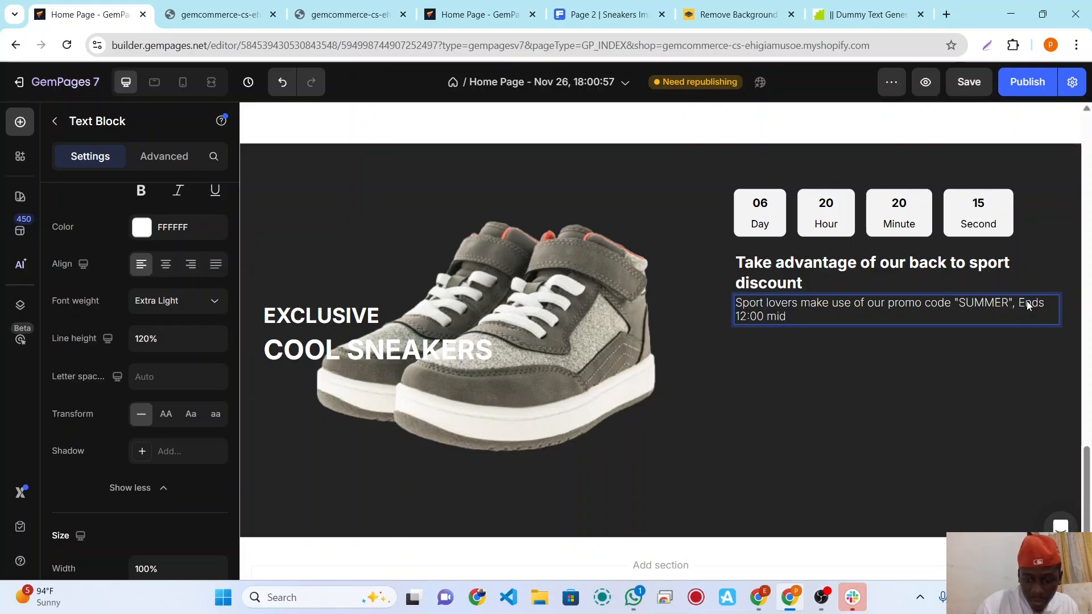
type("-night")
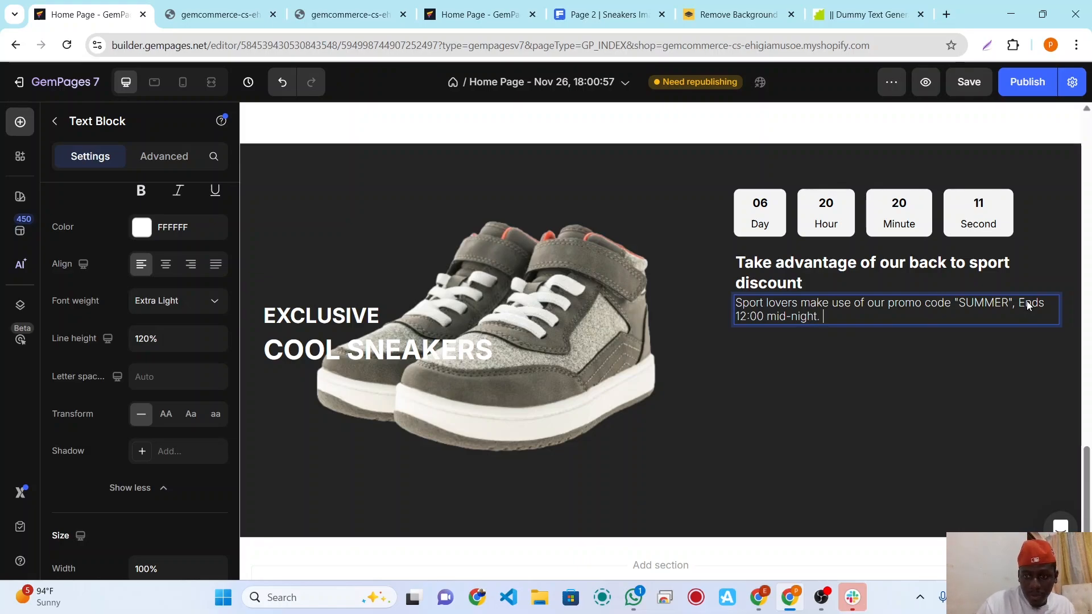
type(". Ex")
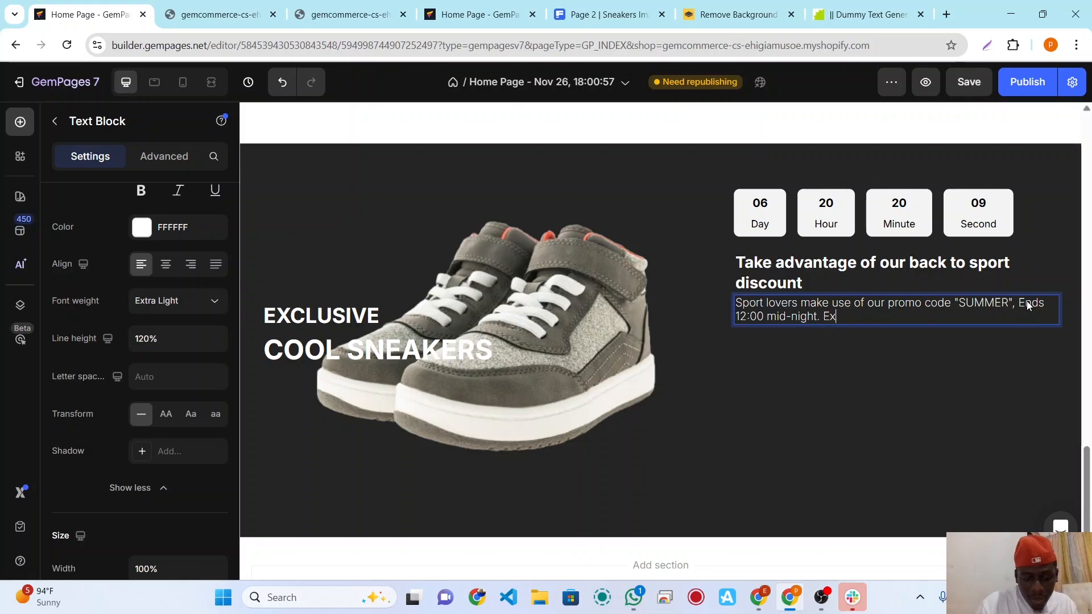
type("clu")
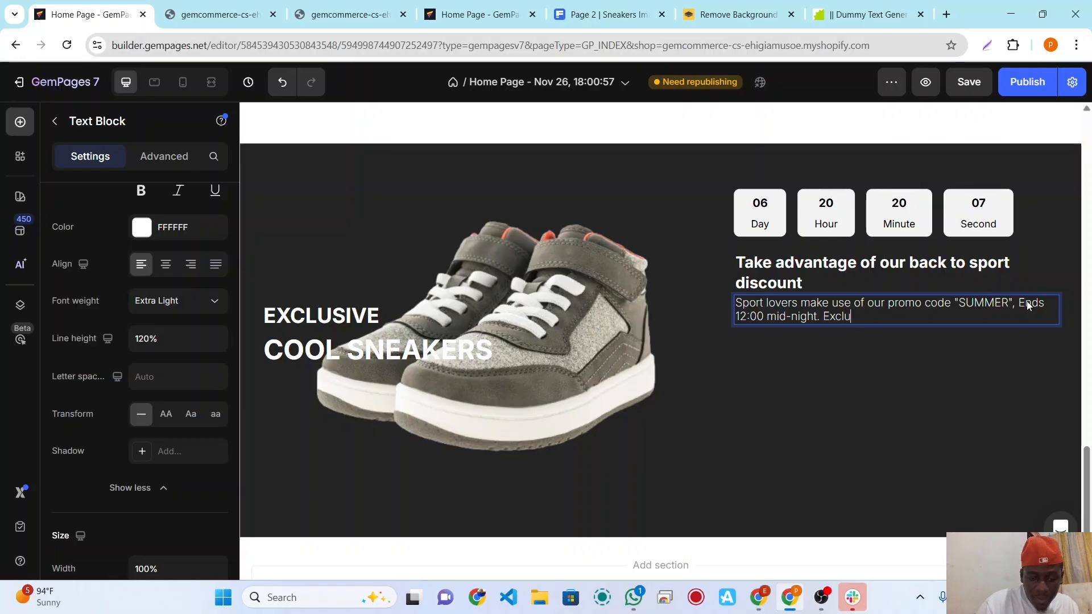
type("sion a")
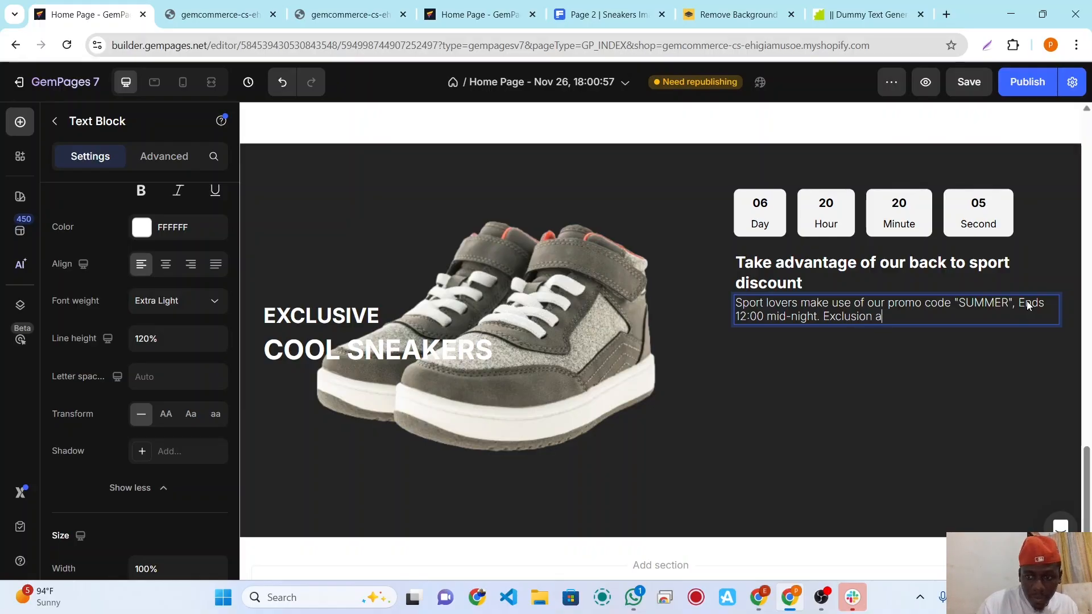
type("pply.")
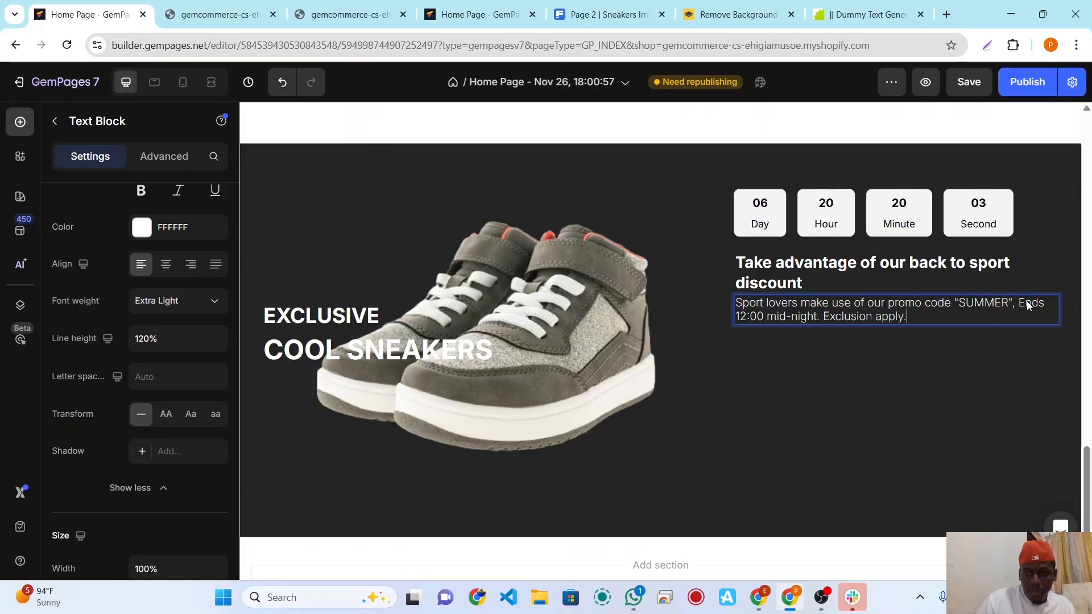
- Finish the promo description with ". Exclusion apply." and save the page
left_click(989, 391)
key("ctrl+s")
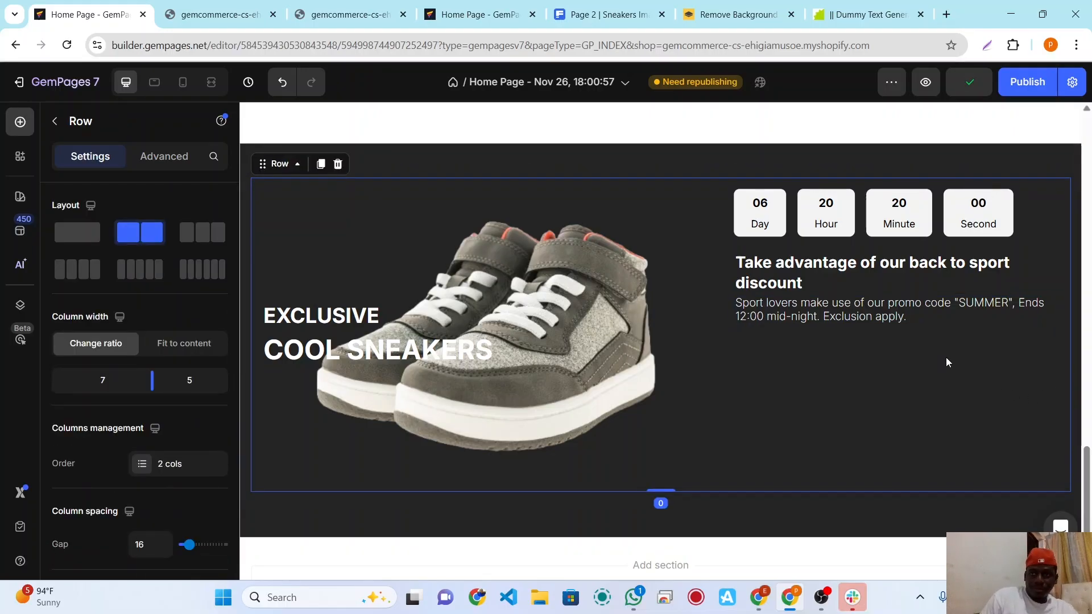
- Remove the bold formatting from the "Take advantage of our back to sport discount" heading
left_click(831, 279)
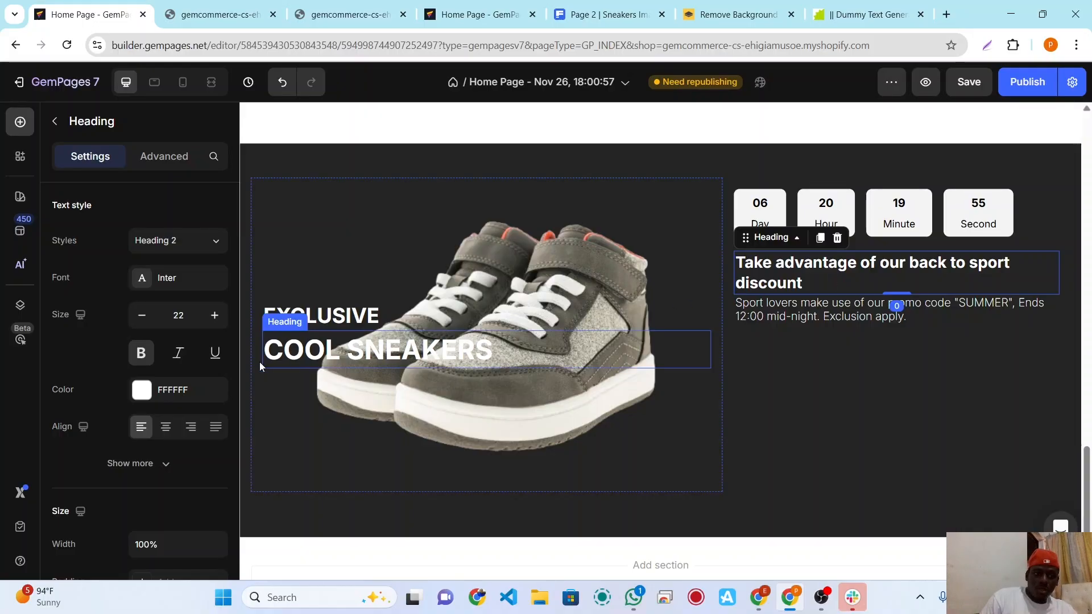
left_click(146, 361)
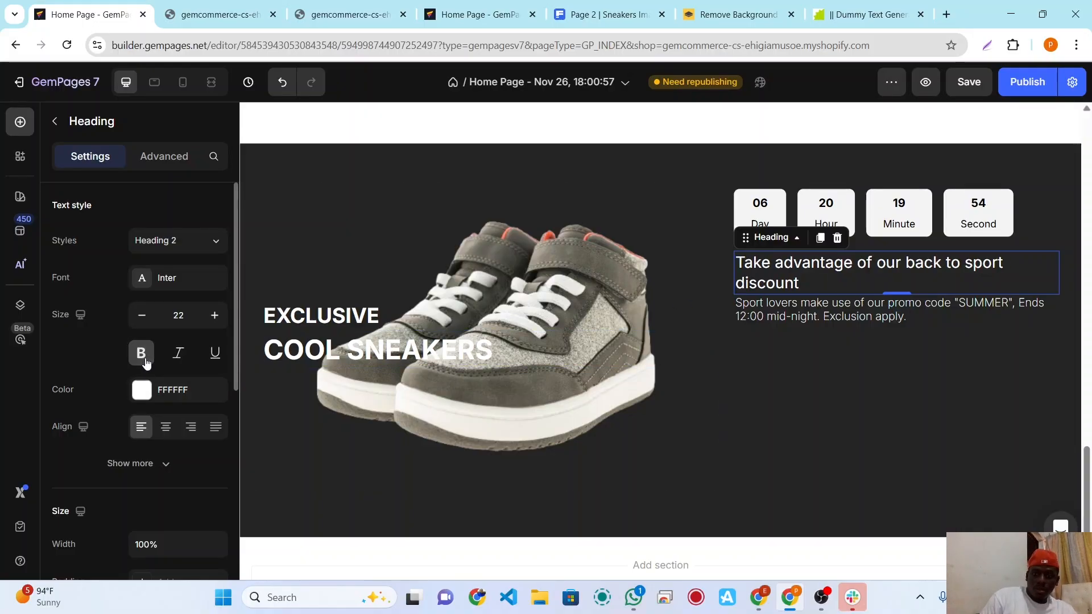
left_click(912, 373)
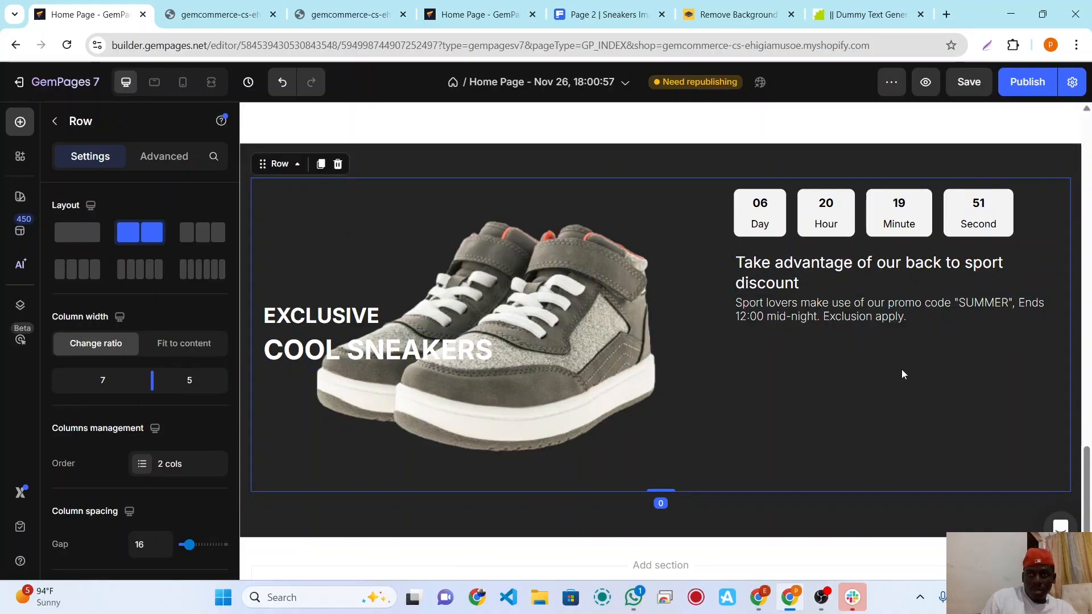
- Set the spacing below the discount heading to 10 px, separating it from the promo description
left_click(796, 286)
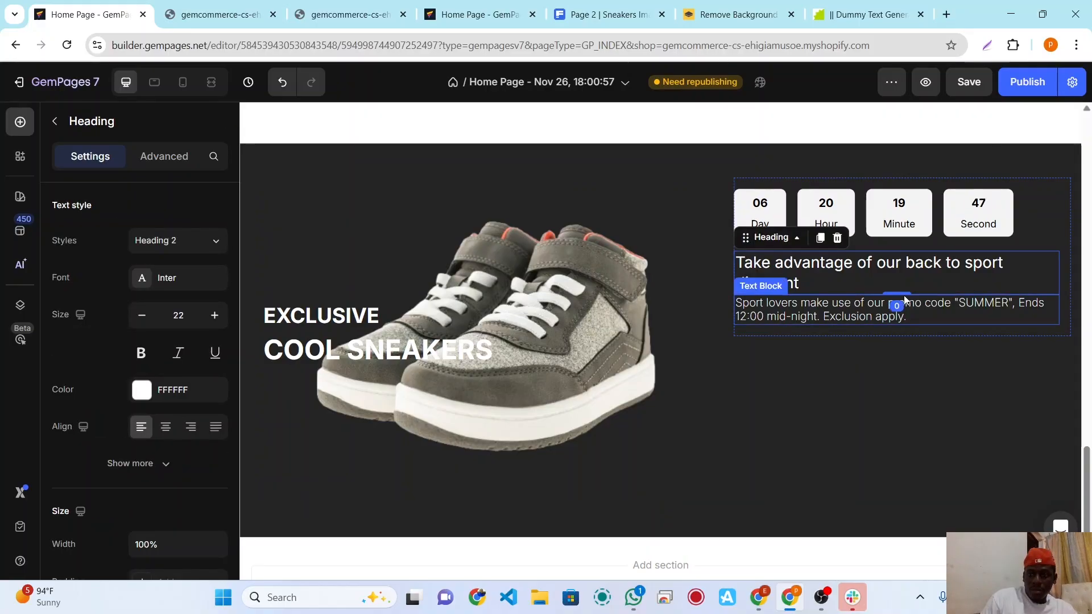
left_click_drag(899, 294, 901, 300)
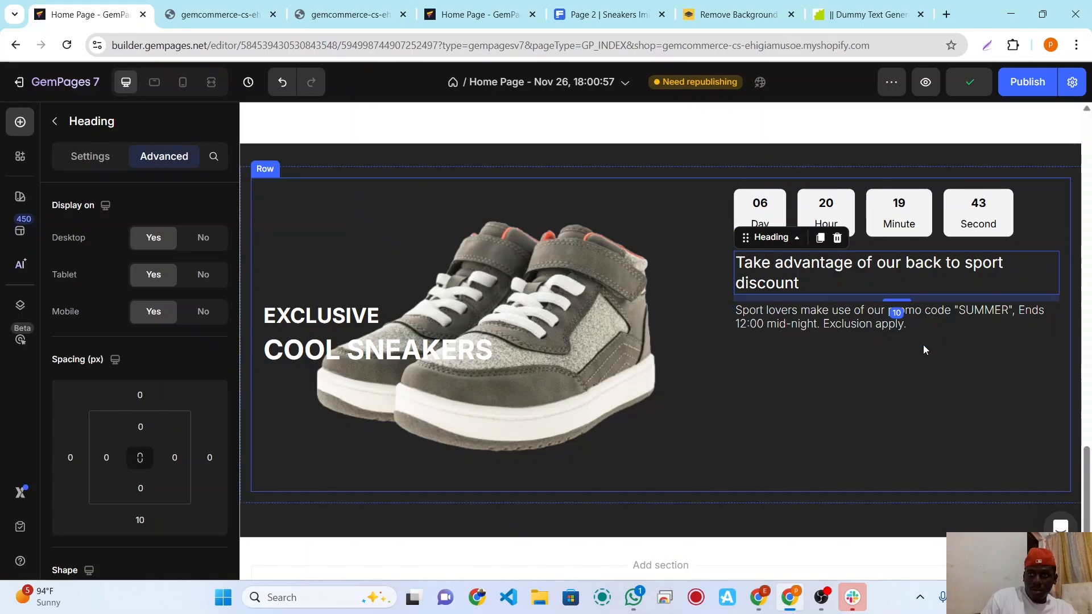
left_click(879, 358)
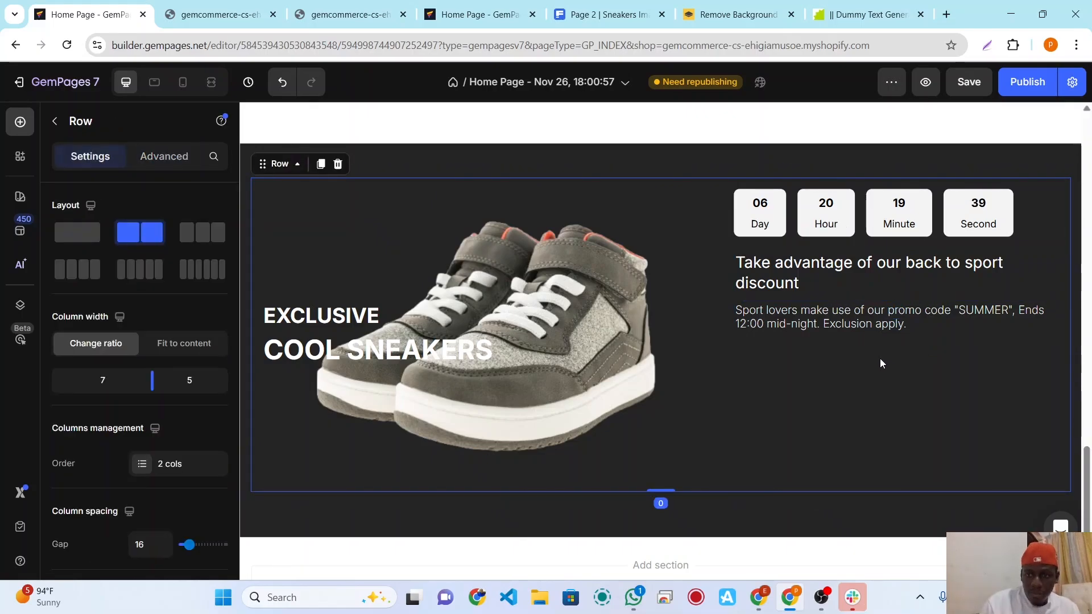
- Add a plain Button element without an icon directly below the promo description
left_click(25, 126)
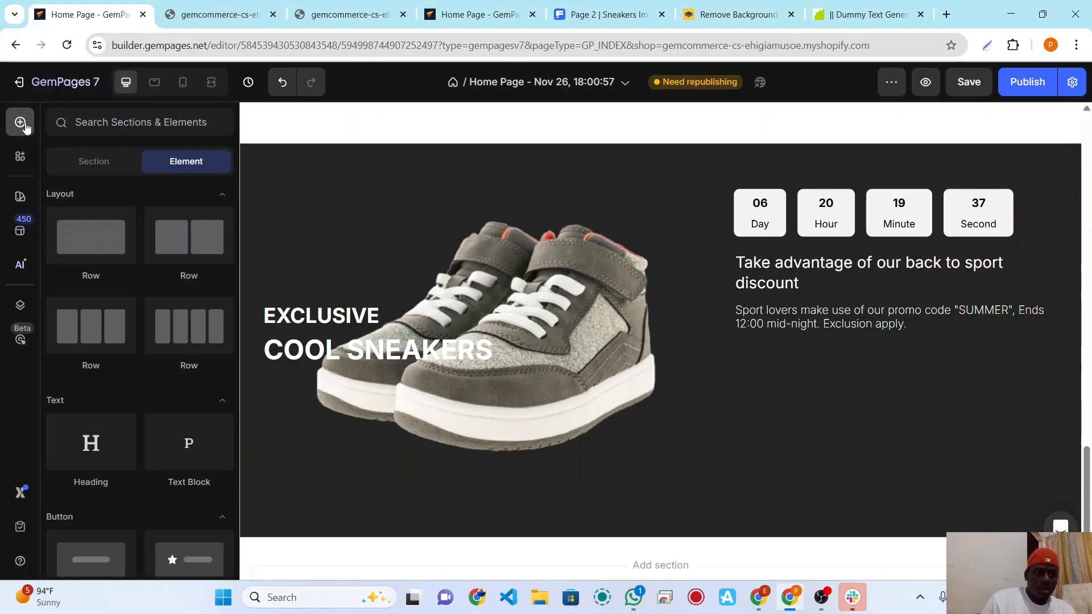
scroll(137, 443, "down", 4)
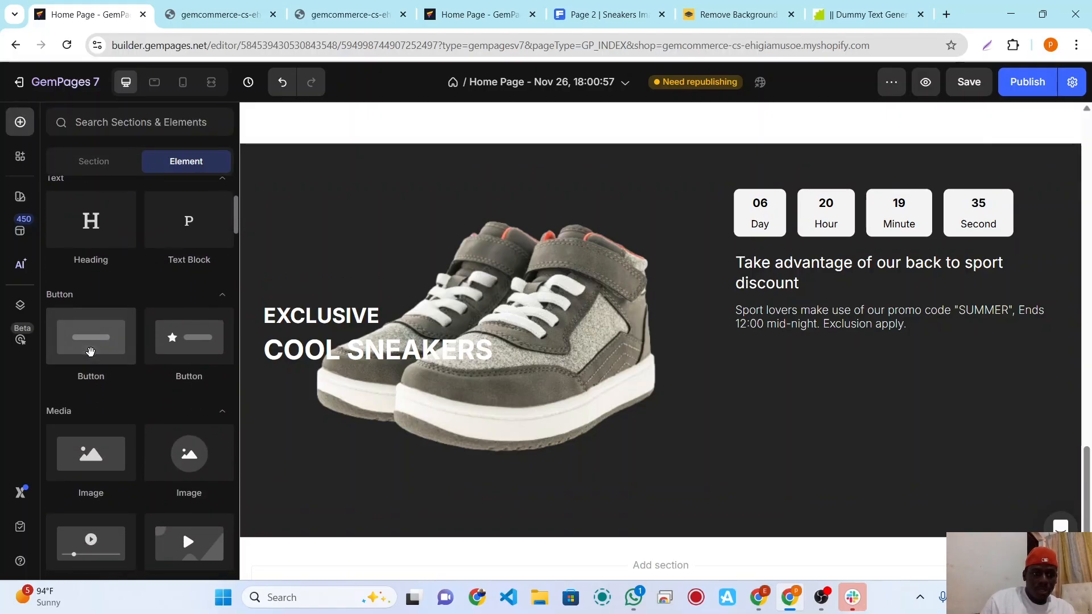
left_click_drag(91, 339, 841, 348)
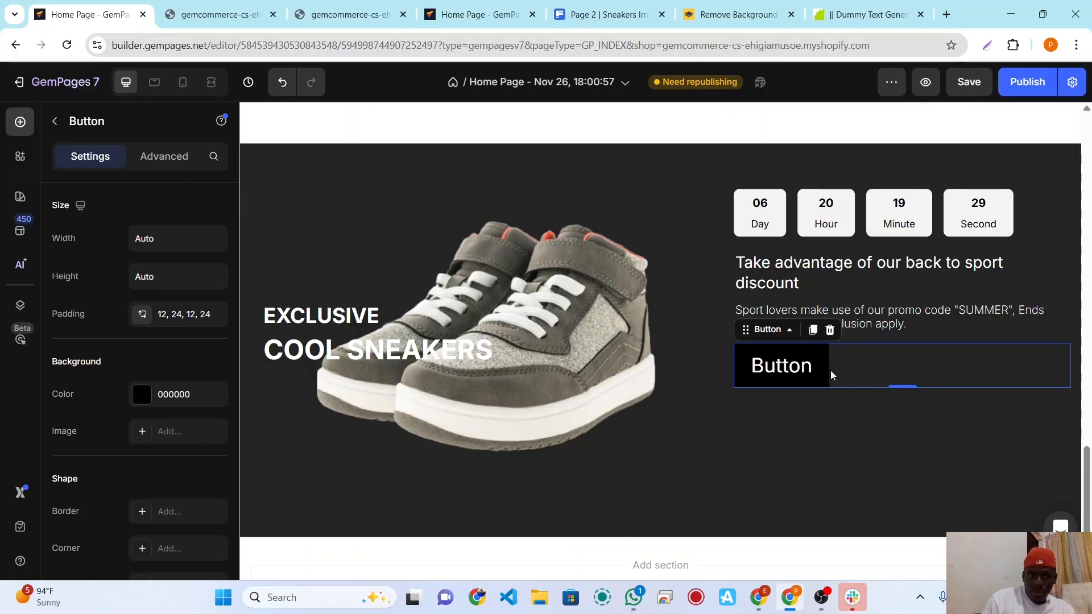
- Reduce the text size of the new button below the promo description to 20
scroll(145, 371, "down", 3)
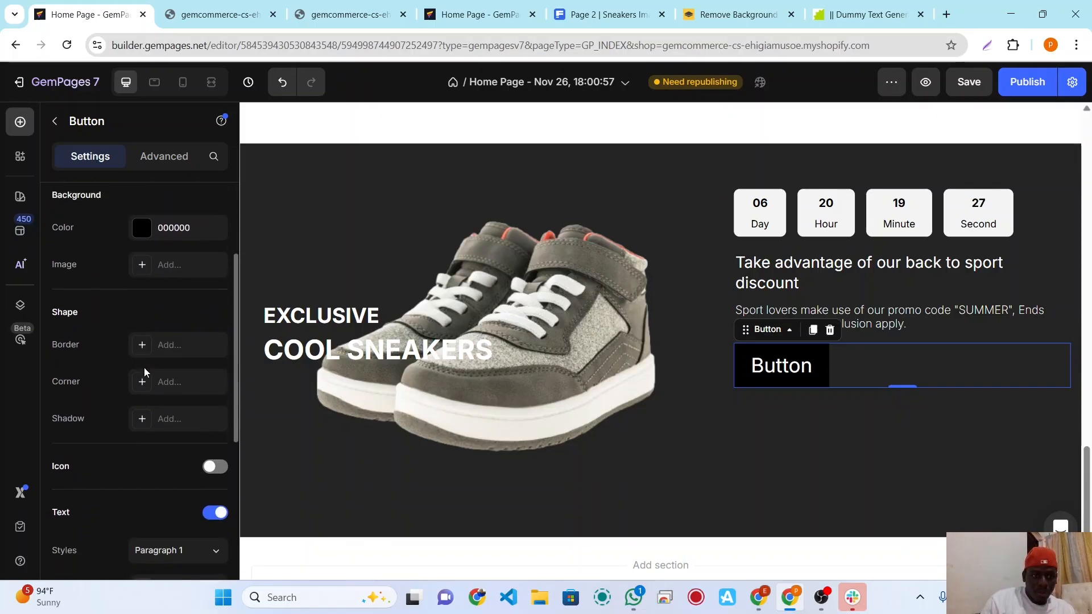
scroll(145, 370, "up", 3)
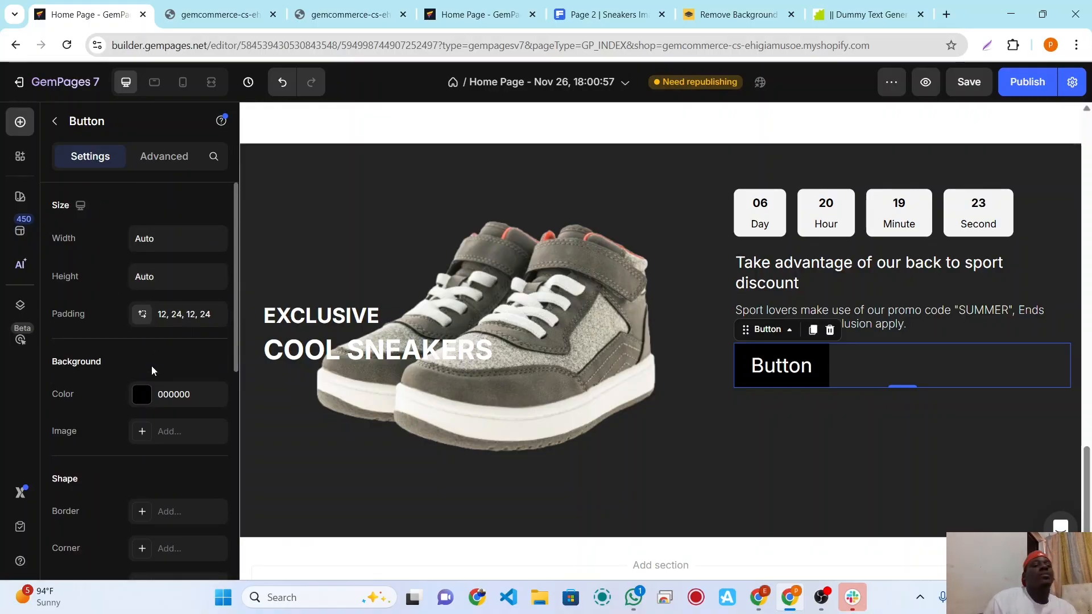
scroll(117, 442, "down", 3)
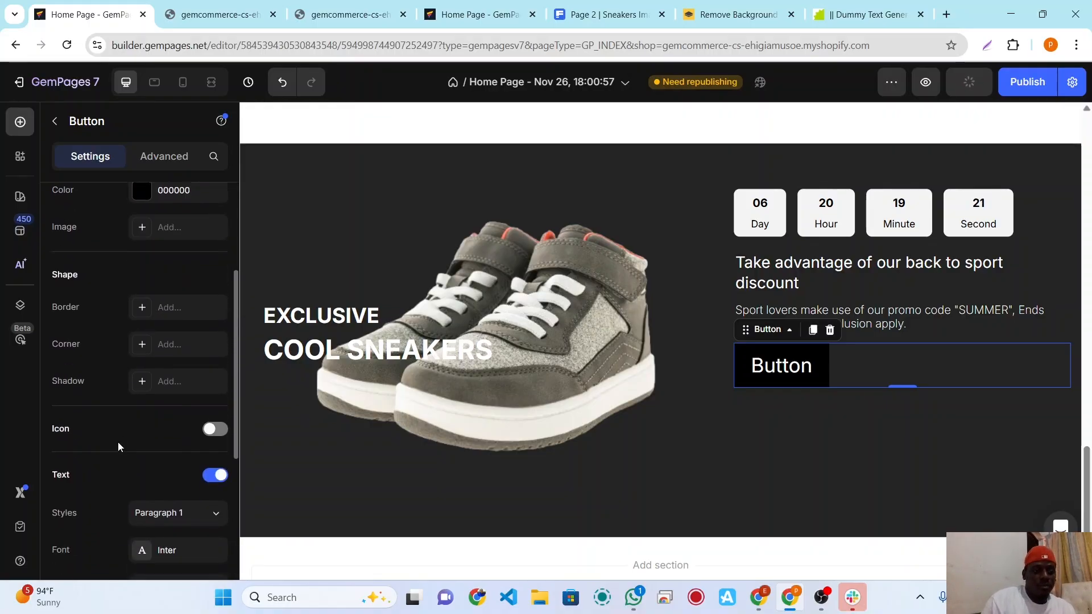
scroll(118, 442, "down", 8)
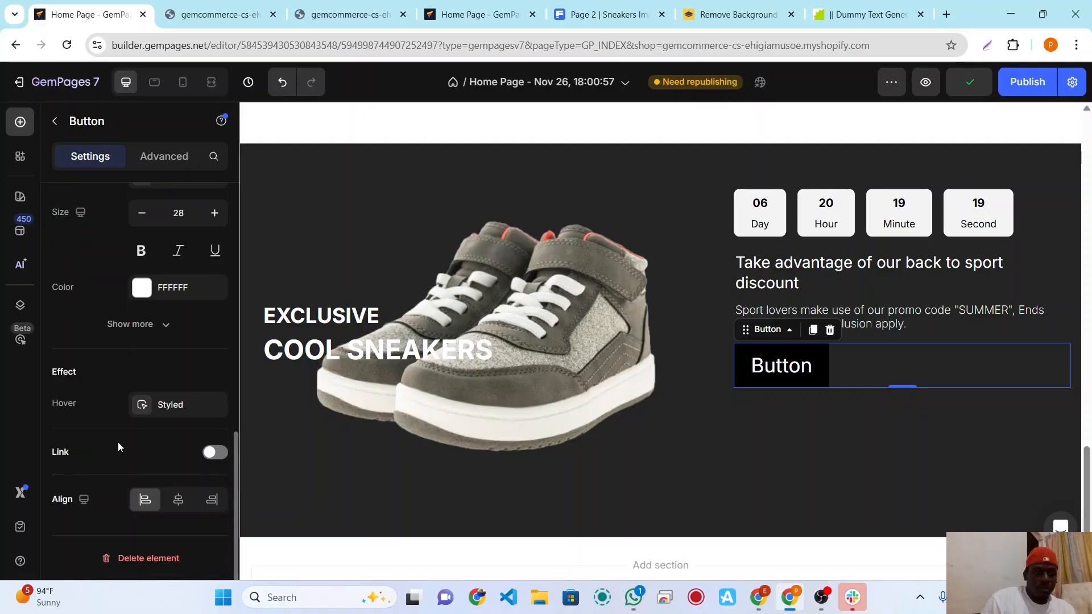
scroll(118, 442, "up", 10)
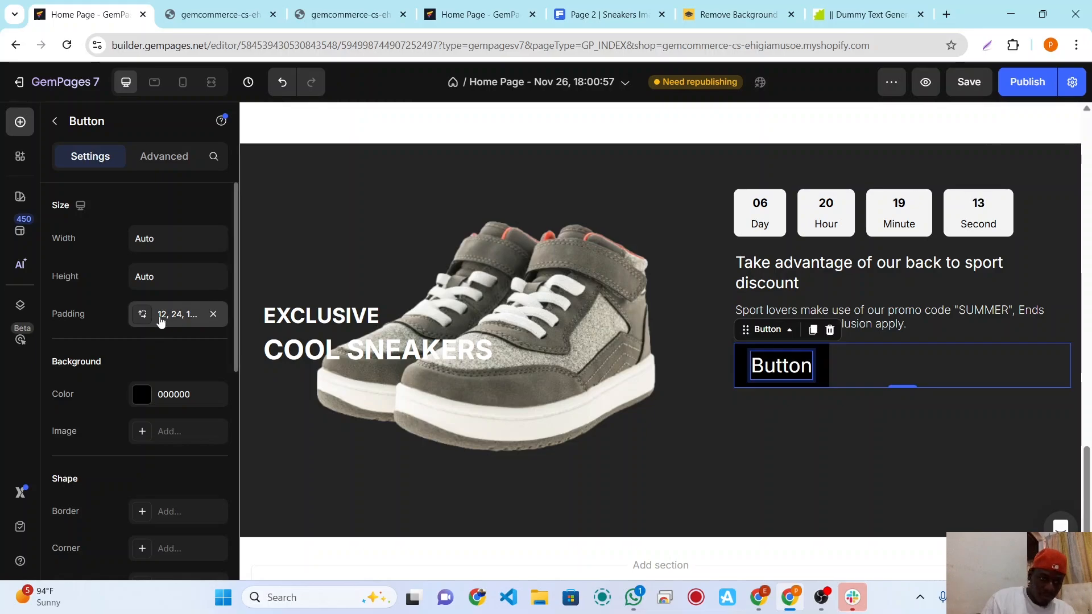
scroll(160, 322, "down", 2)
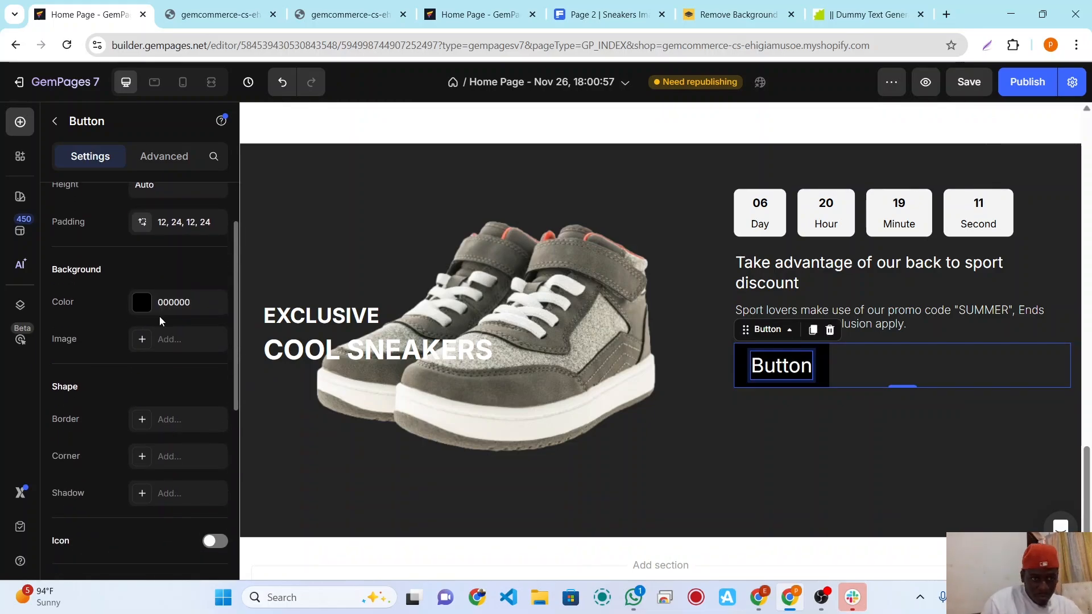
scroll(161, 322, "down", 5)
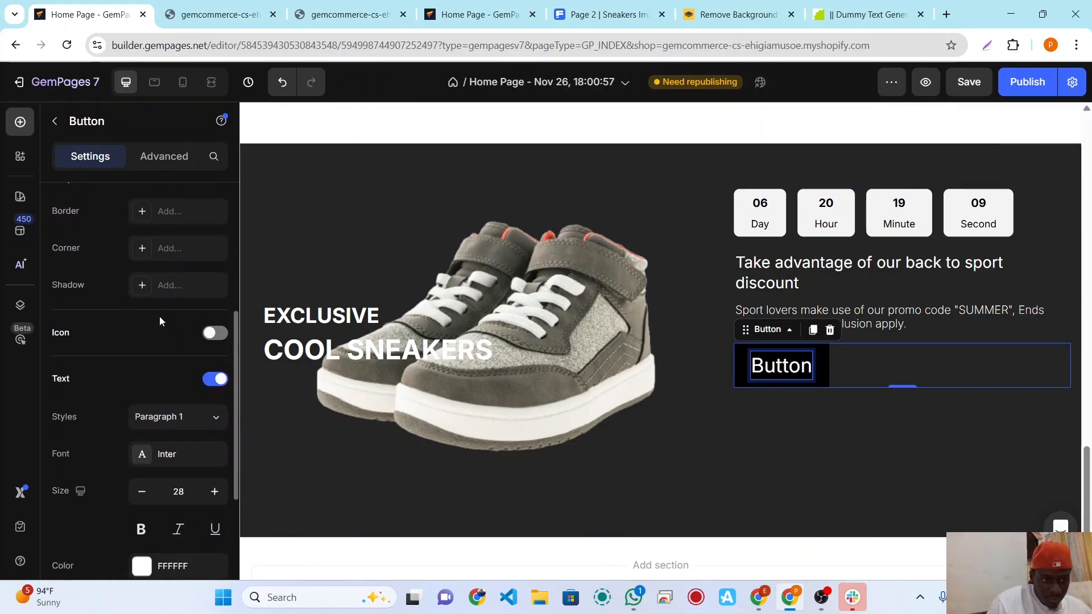
scroll(159, 321, "down", 1)
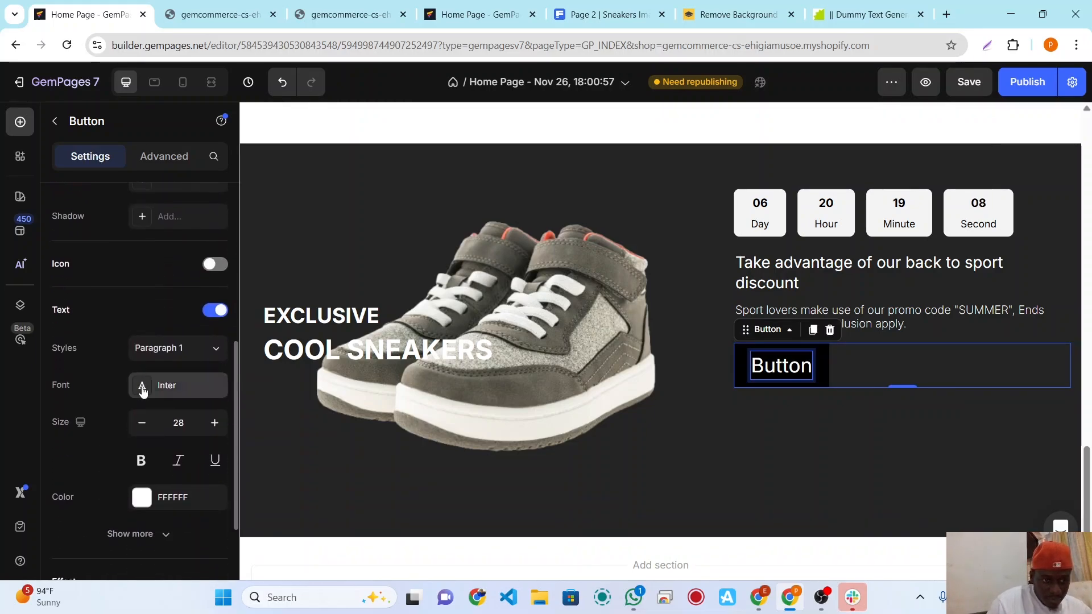
left_click(143, 429)
left_click(143, 429)
left_click(143, 429)
left_click(143, 429)
left_click(143, 429)
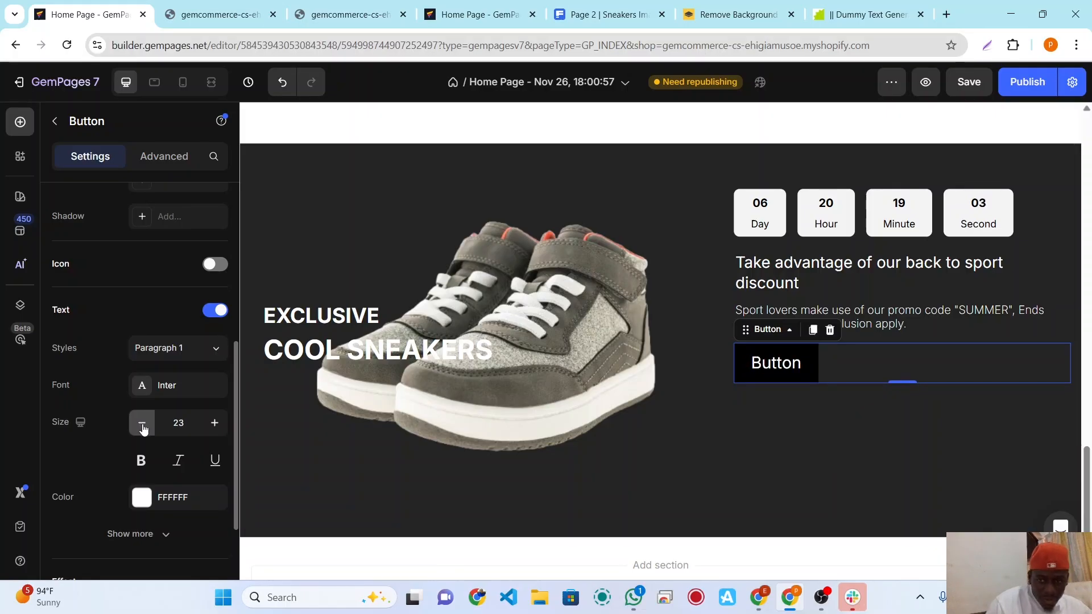
left_click(143, 429)
left_click(143, 429)
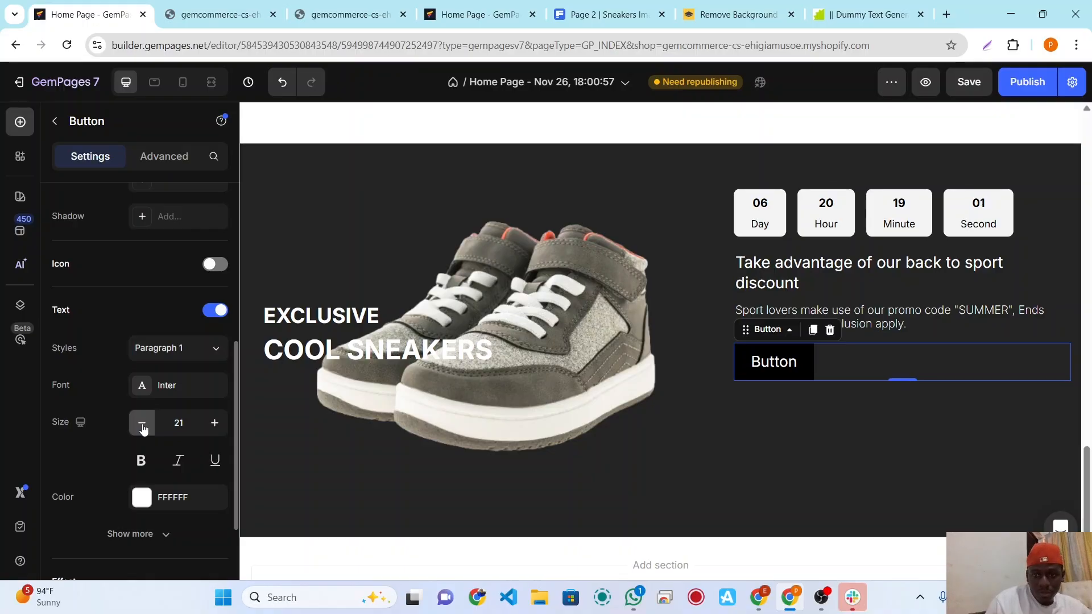
left_click(143, 429)
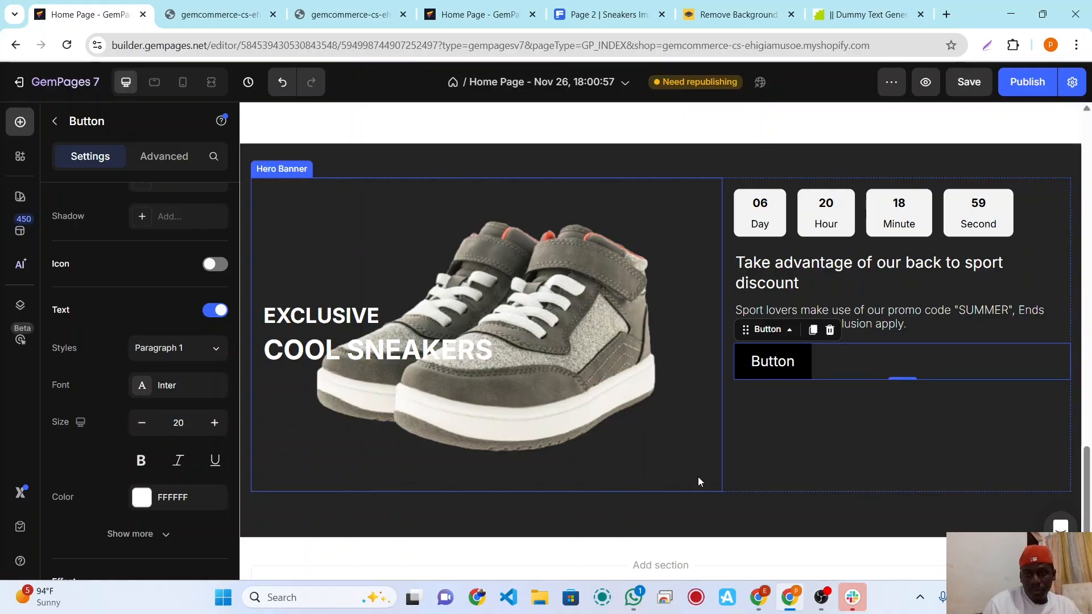
- Replace the label of the button below the promo description with "Get Deal Now"
double_click(780, 358)
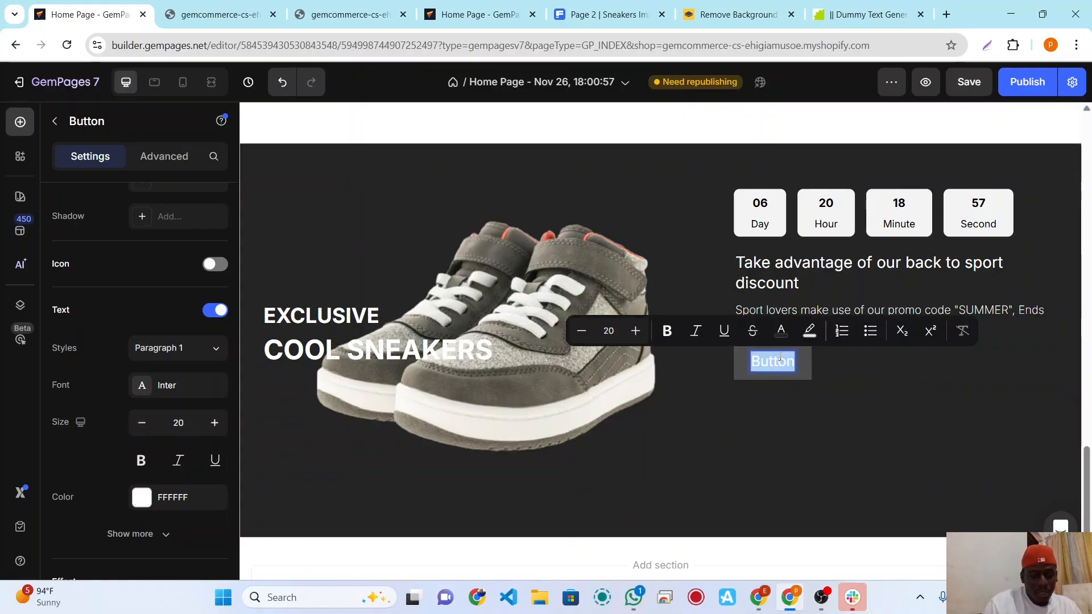
type("D")
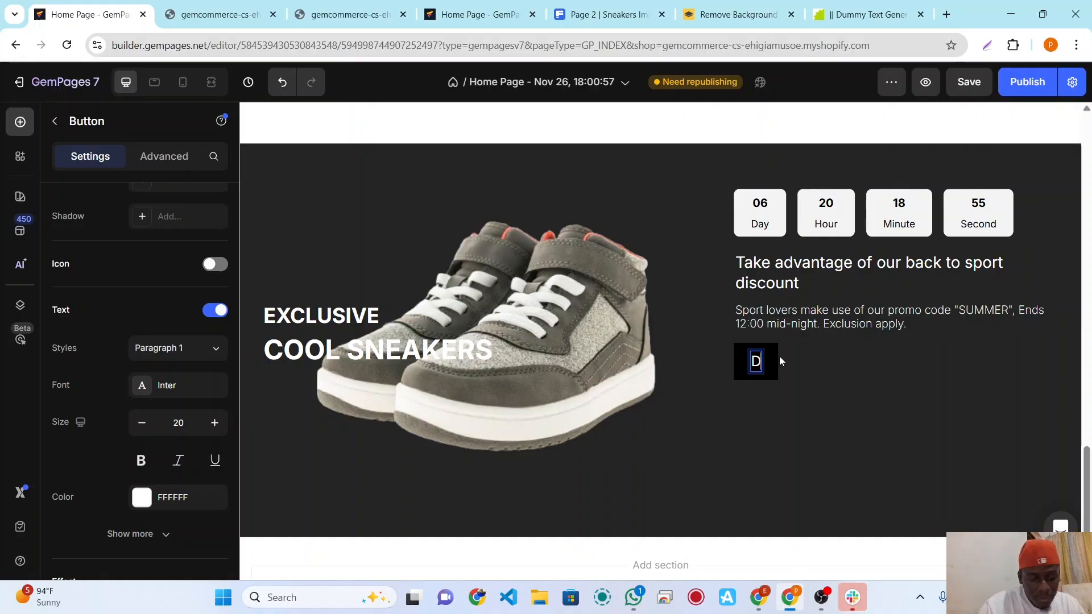
key("BackSpace")
type("Ge")
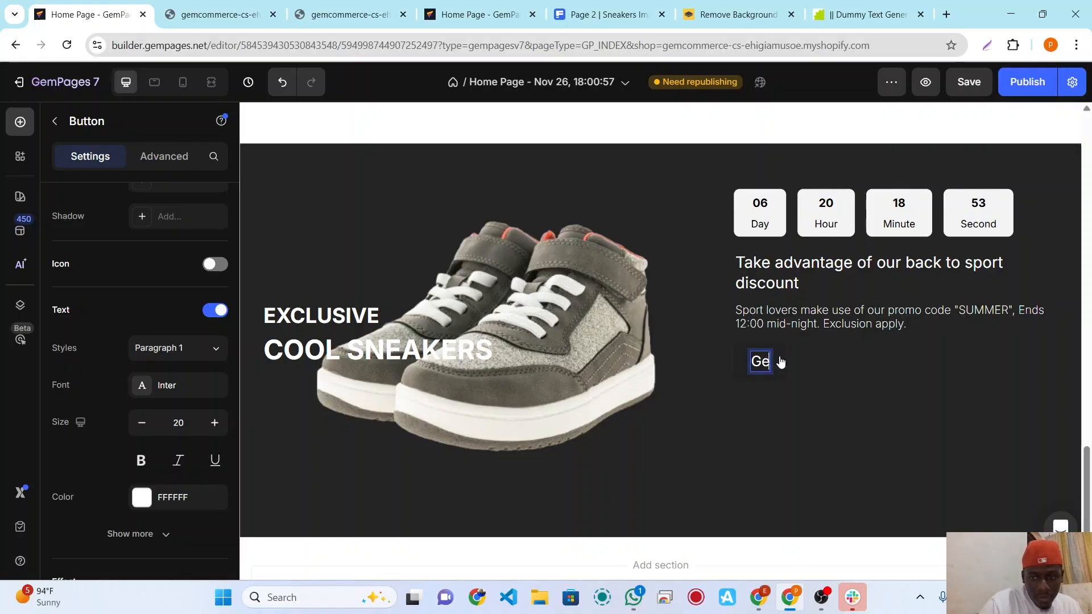
type("t")
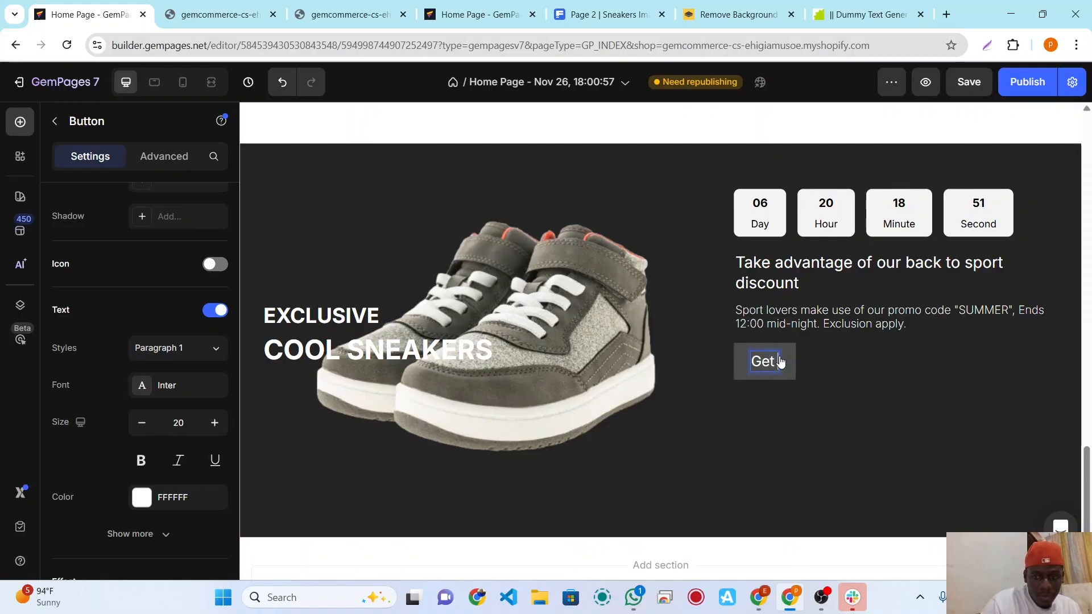
type(" Deal")
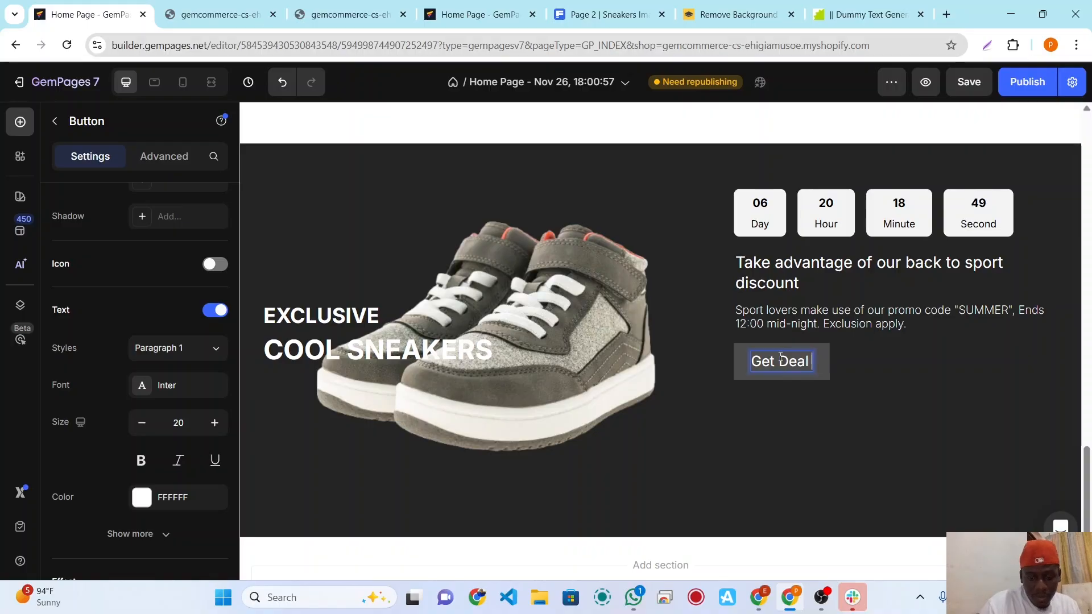
type(" Now")
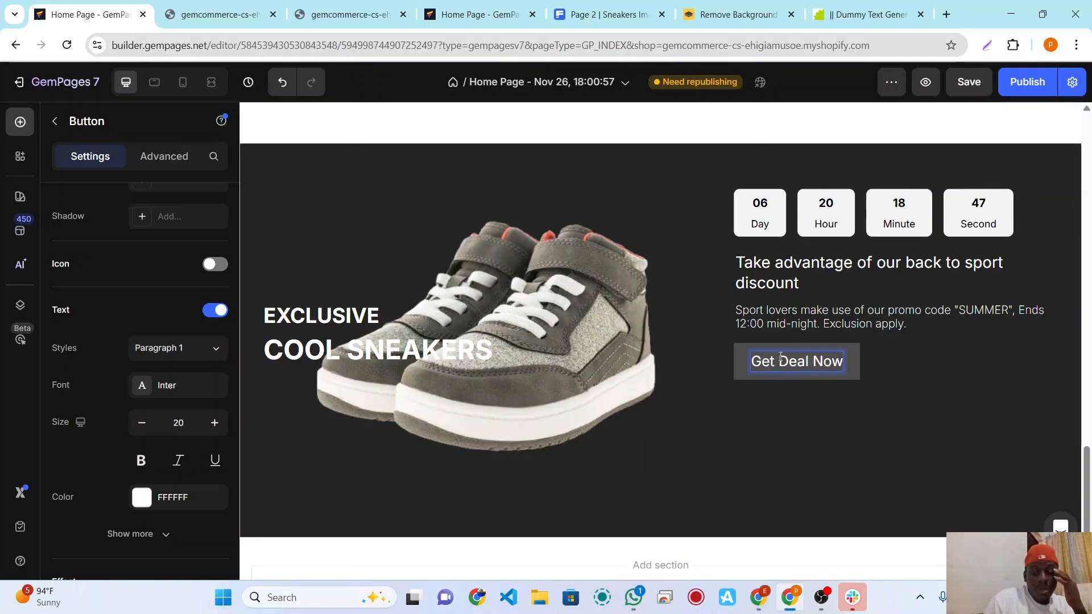
- Set the text transform of the promo button's label to all uppercase
left_click(178, 533)
scroll(178, 512, "down", 3)
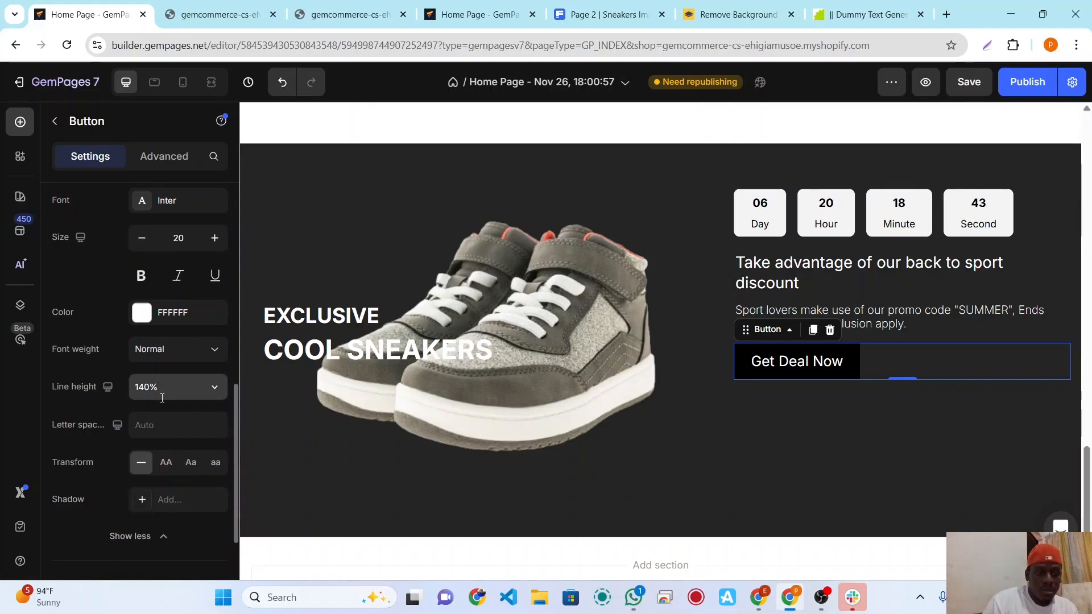
left_click(166, 463)
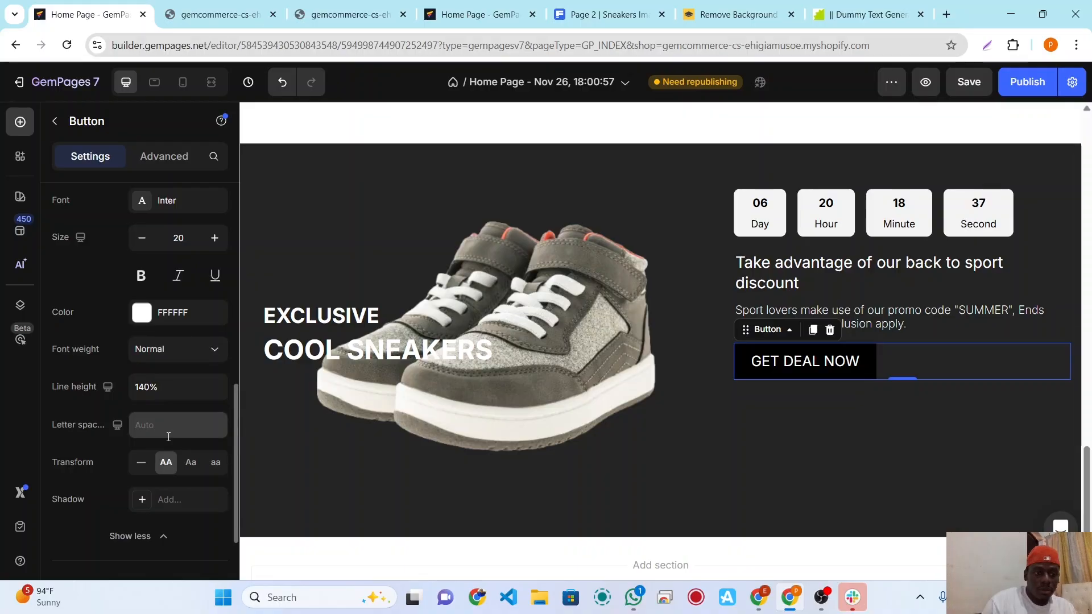
- Add a solid line border in white (FFFFFF) around the "GET DEAL NOW" button
scroll(167, 441, "down", 3)
scroll(167, 442, "up", 5)
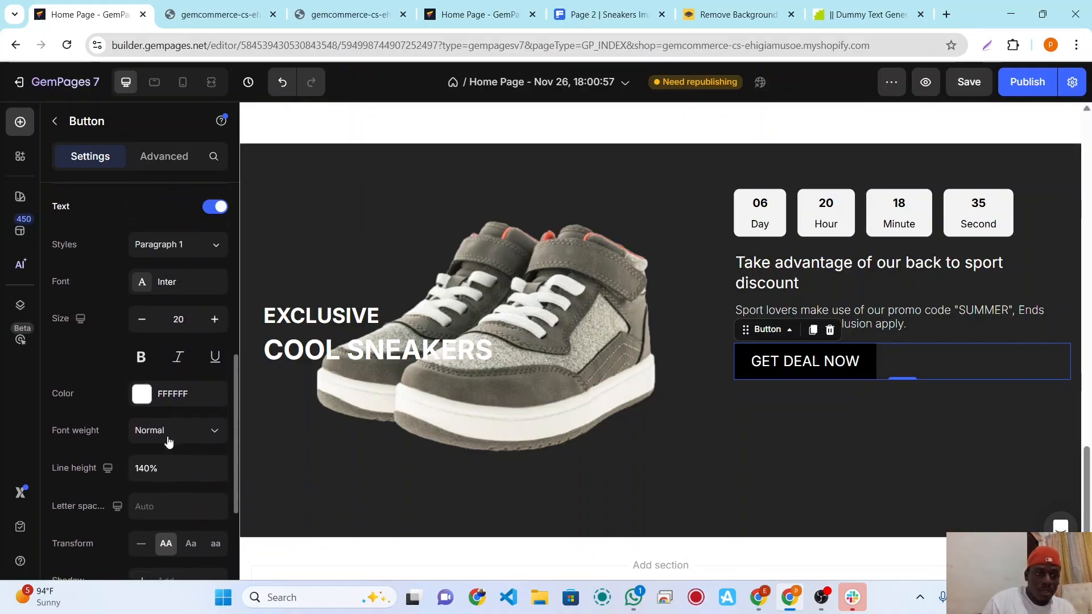
scroll(165, 415, "up", 4)
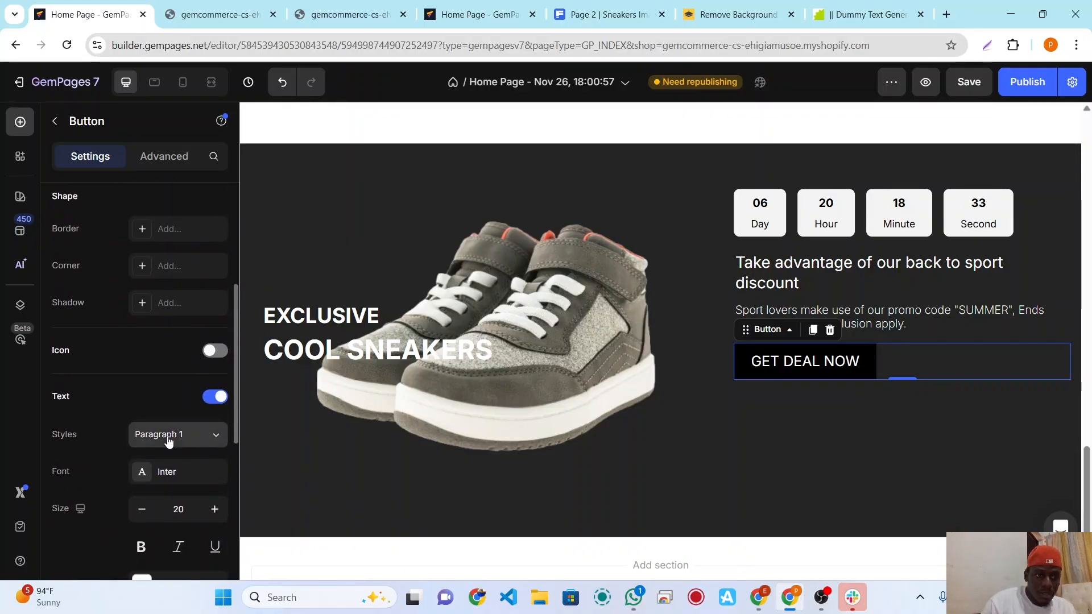
left_click(171, 307)
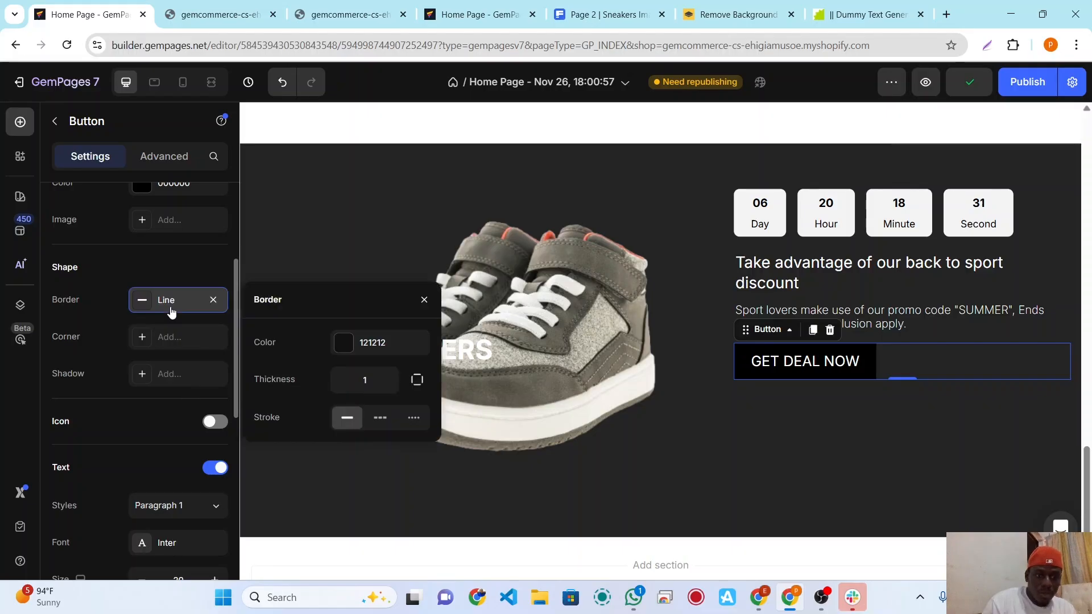
left_click(343, 344)
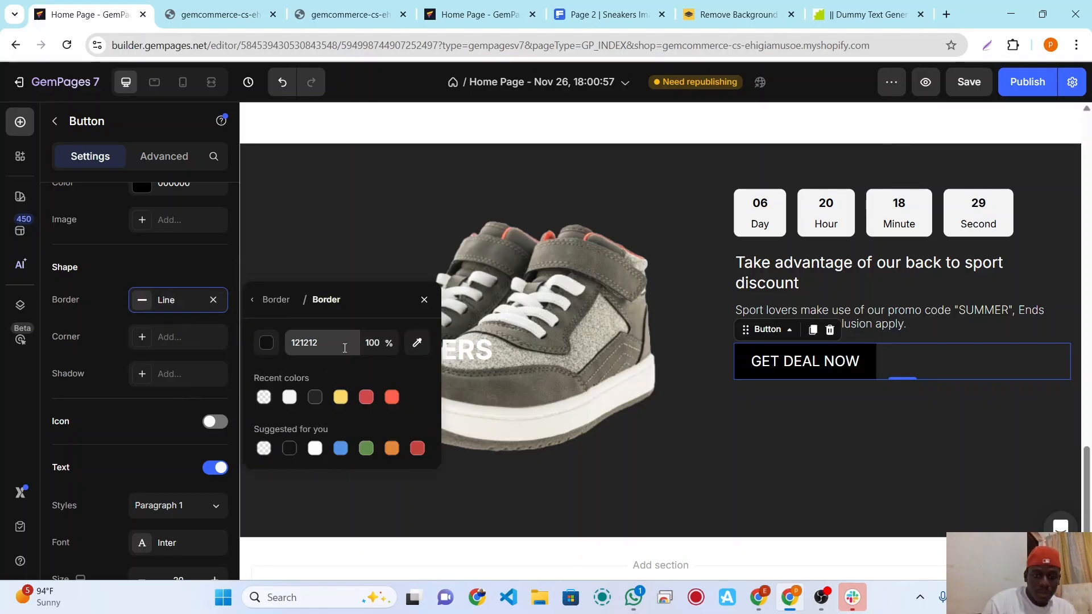
left_click(315, 448)
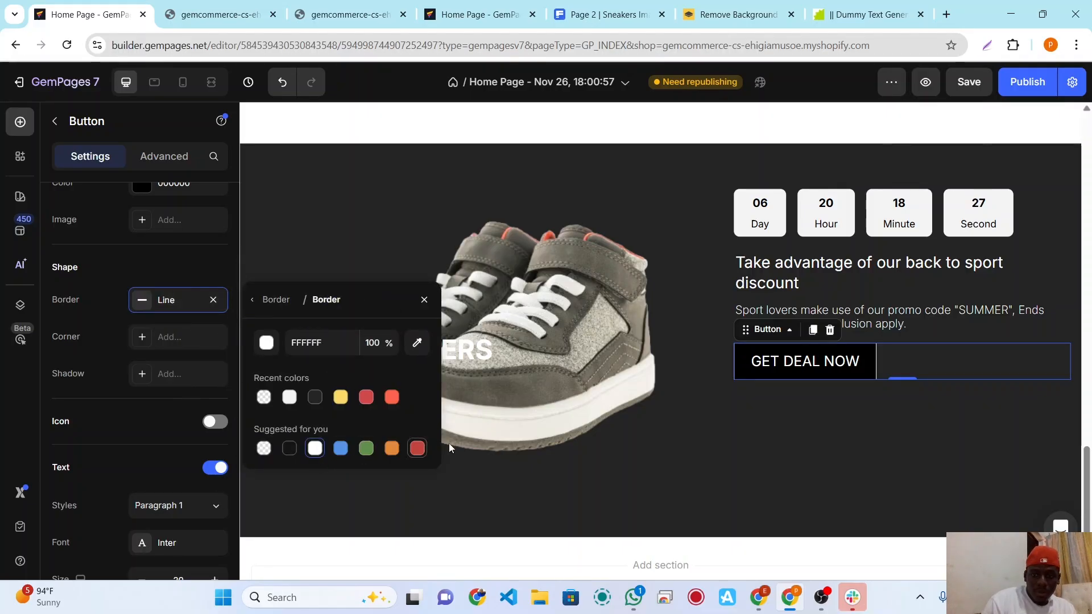
left_click(717, 448)
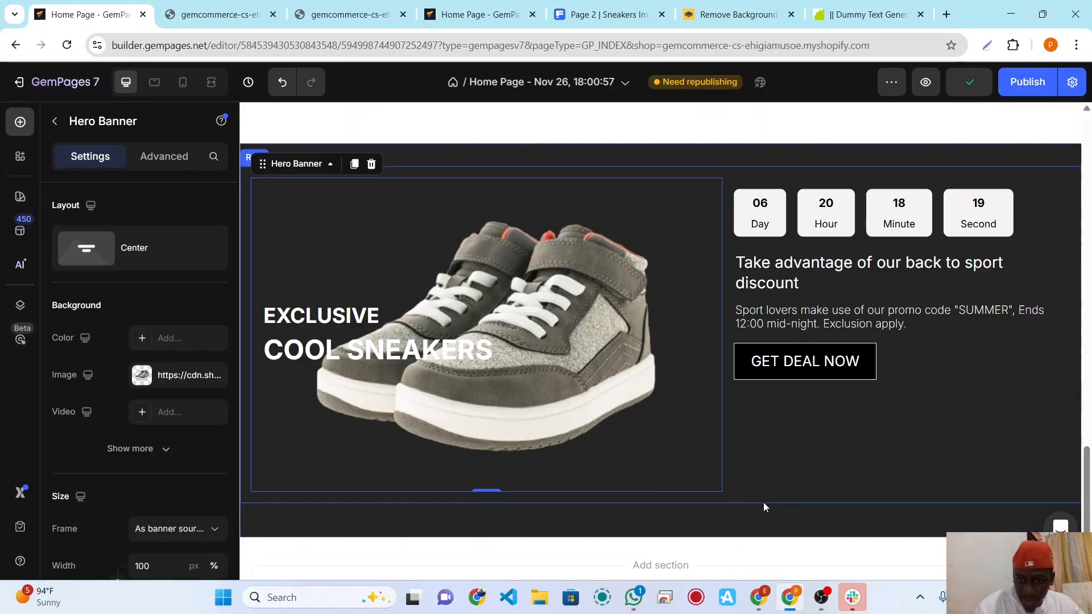
- Vertically center the columns of the two-column row holding the hero banner and the countdown content
left_click(762, 501)
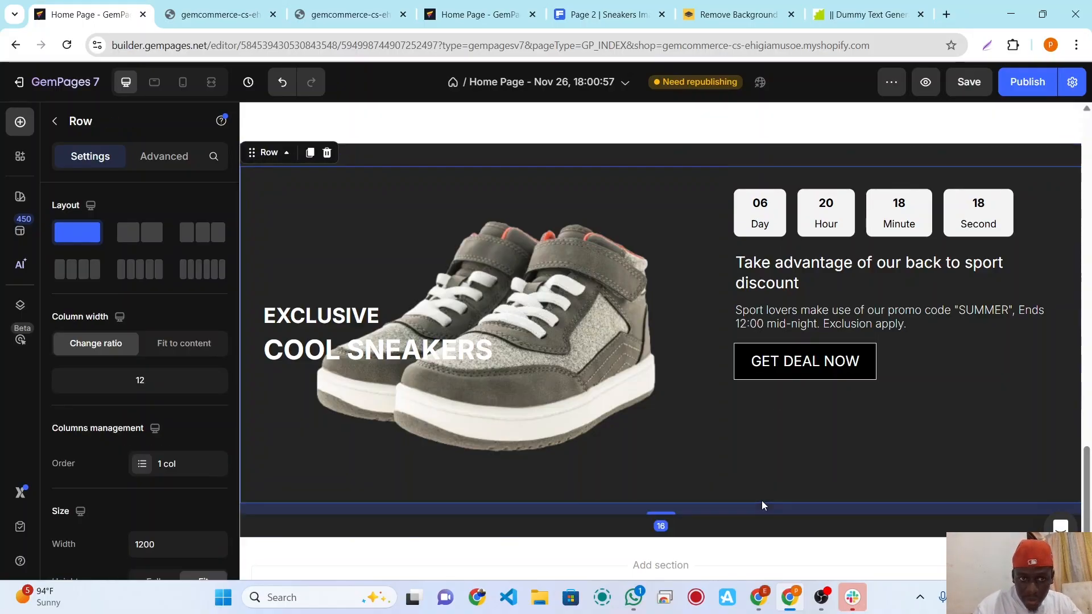
scroll(160, 484, "down", 7)
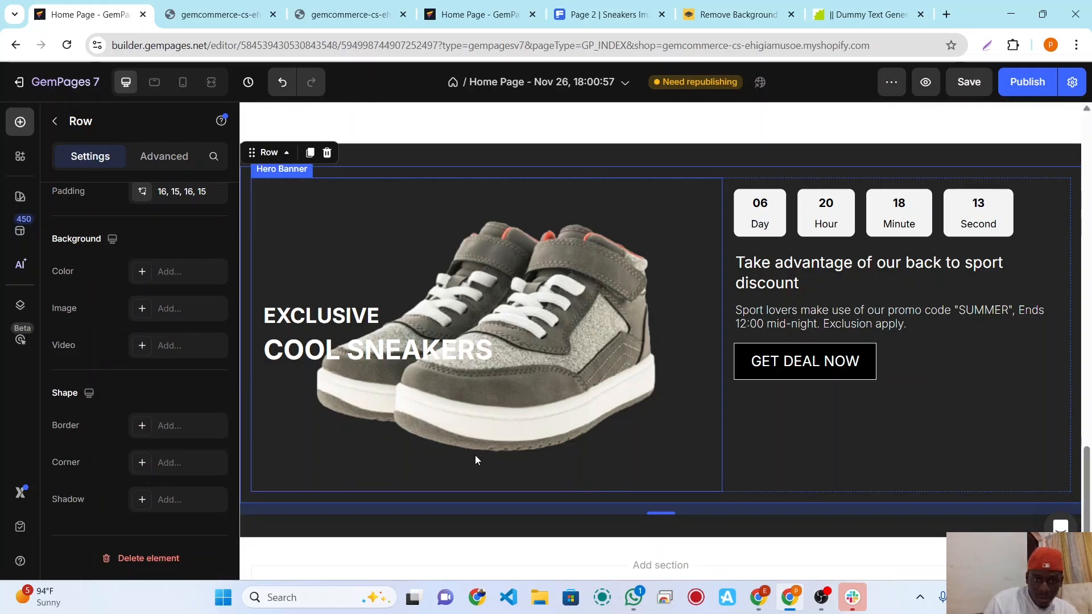
left_click(726, 494)
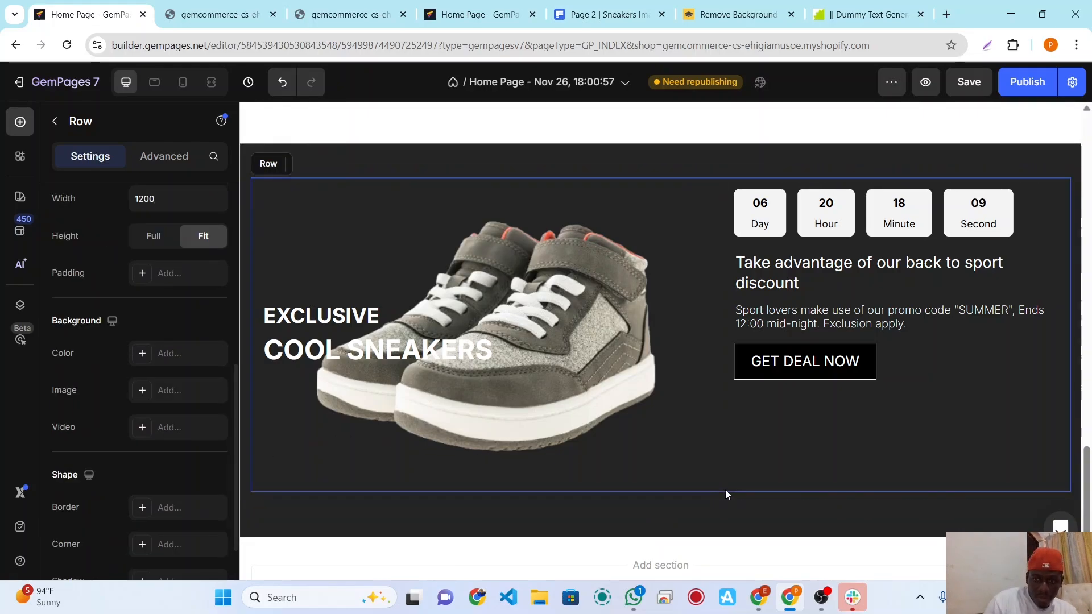
scroll(128, 475, "down", 3)
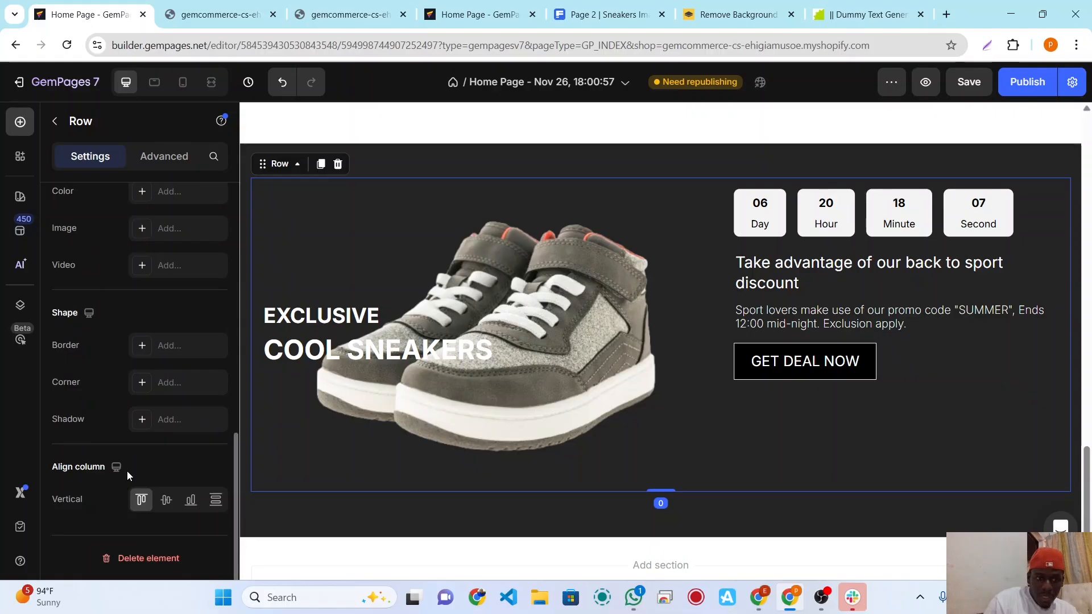
left_click(166, 500)
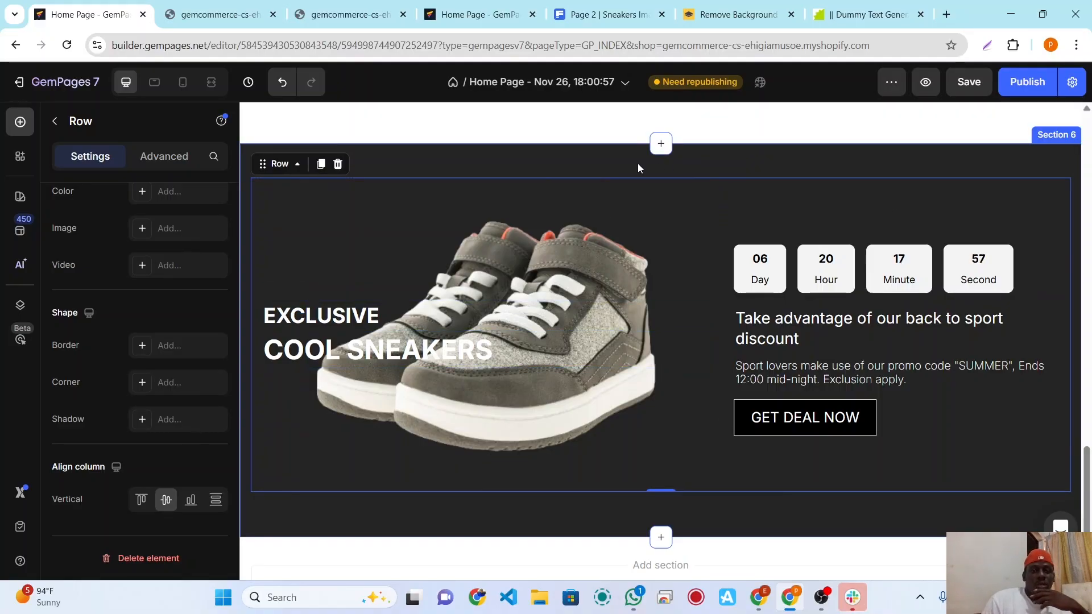
left_click(605, 245)
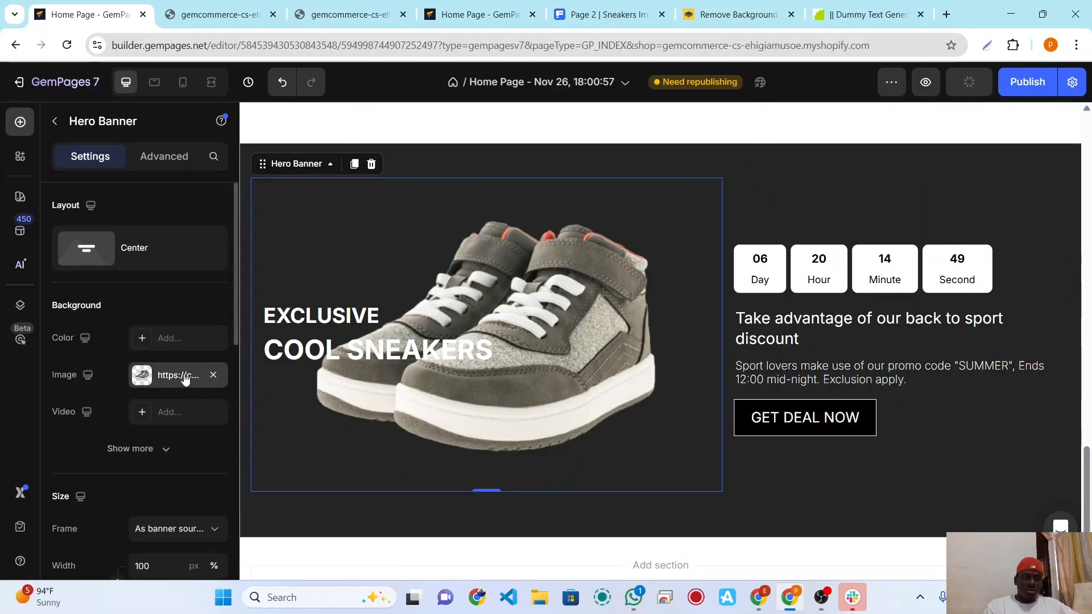
scroll(82, 337, "down", 2)
scroll(82, 337, "down", 2)
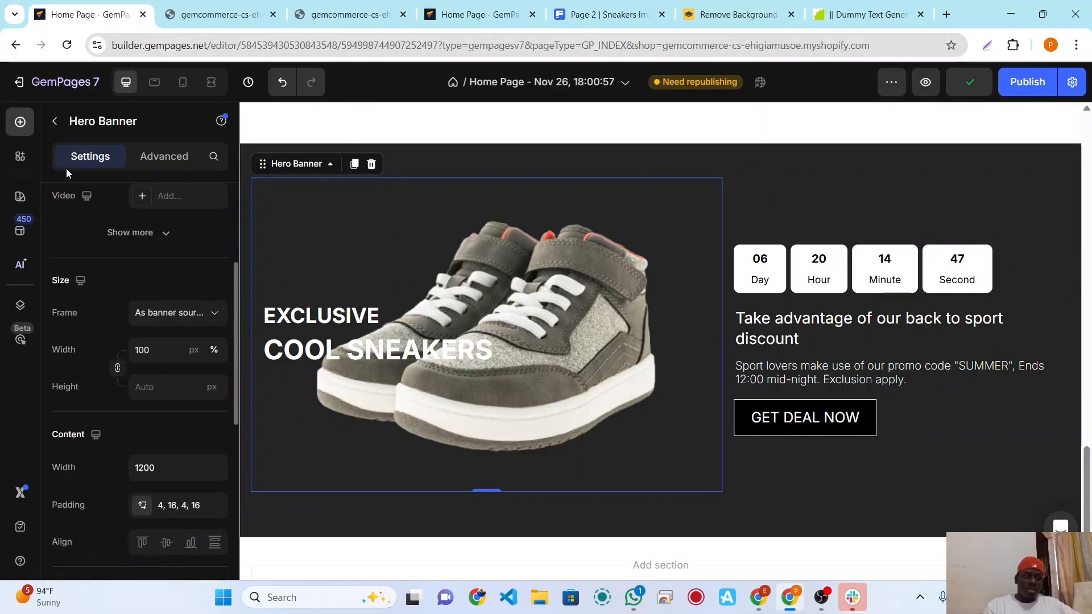
scroll(100, 288, "down", 2)
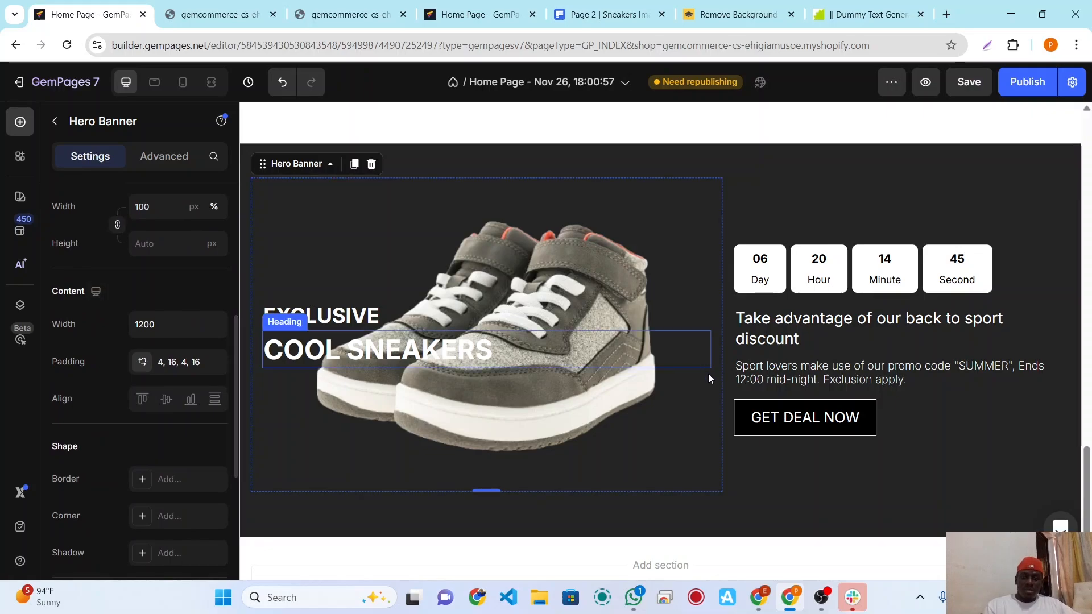
- Reduce the text size of the "GET DEAL NOW" button to 14
left_click(749, 419)
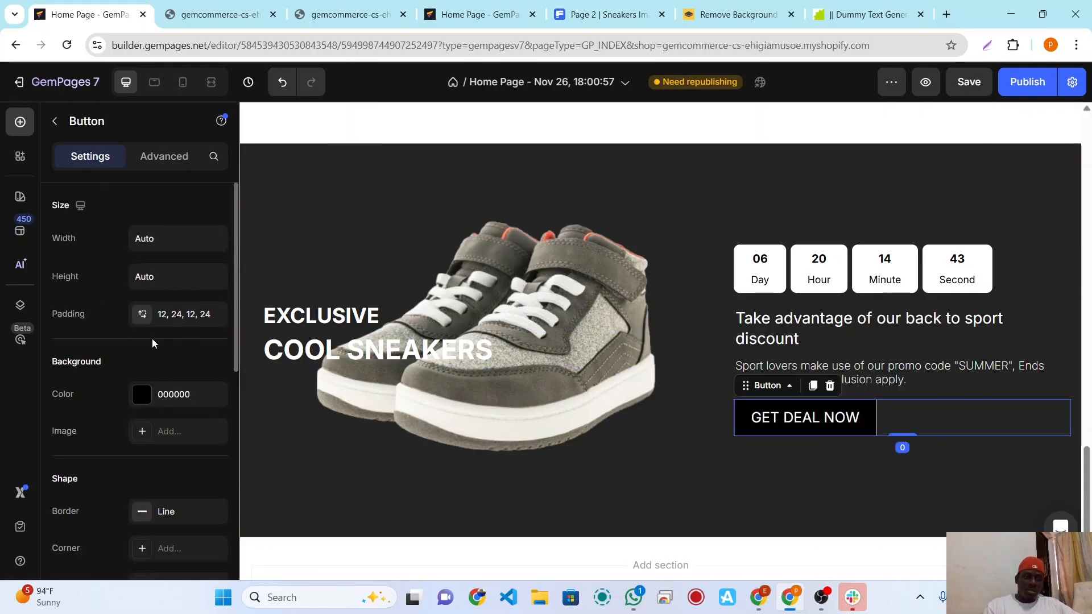
scroll(152, 339, "down", 6)
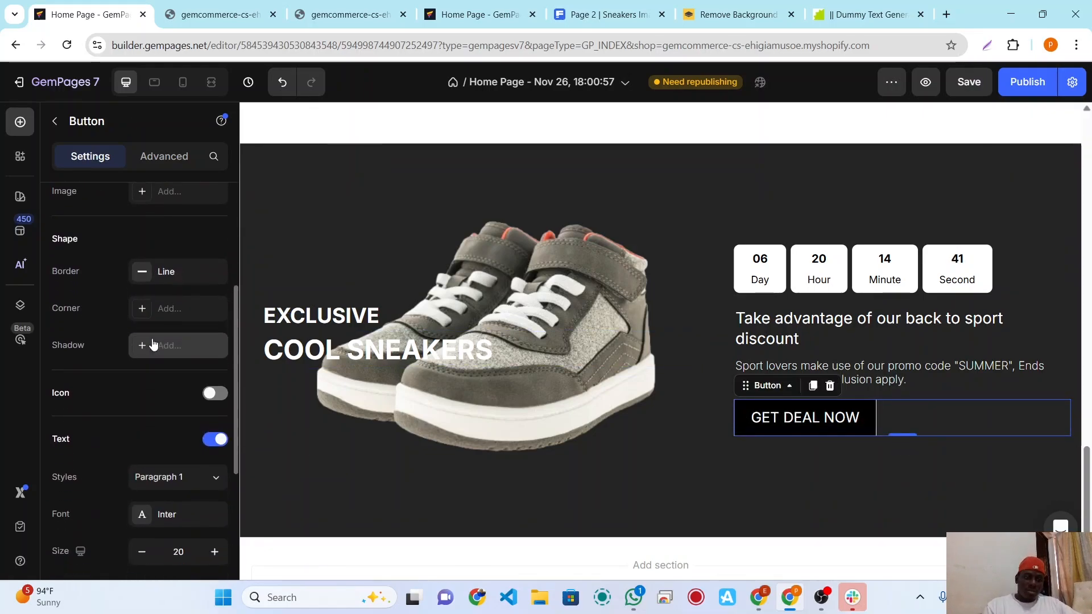
scroll(152, 344, "down", 1)
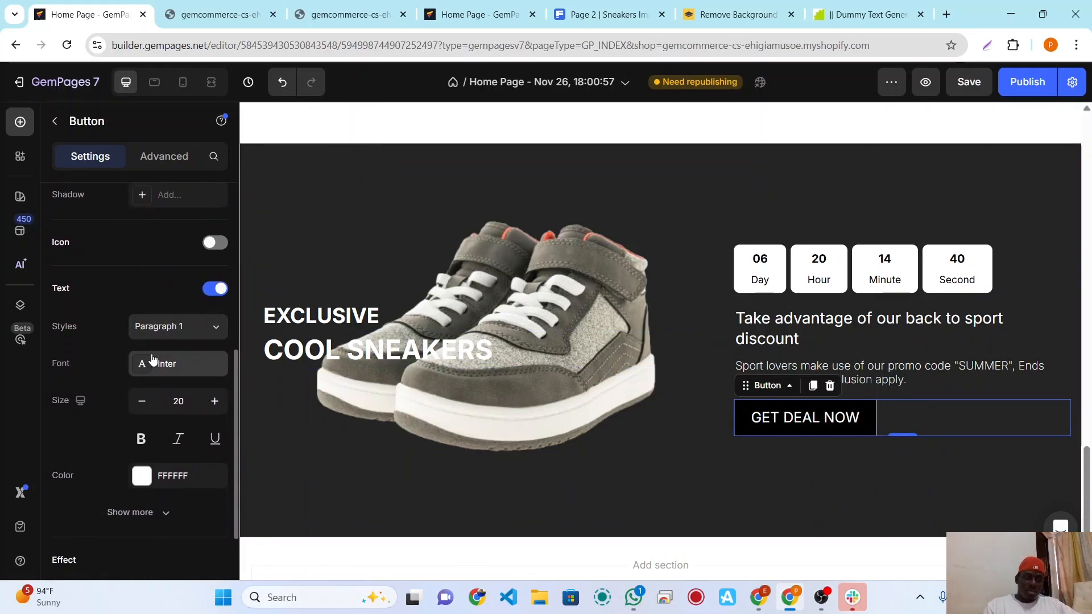
left_click(142, 401)
left_click(141, 402)
left_click(141, 402)
left_click(142, 401)
left_click(142, 401)
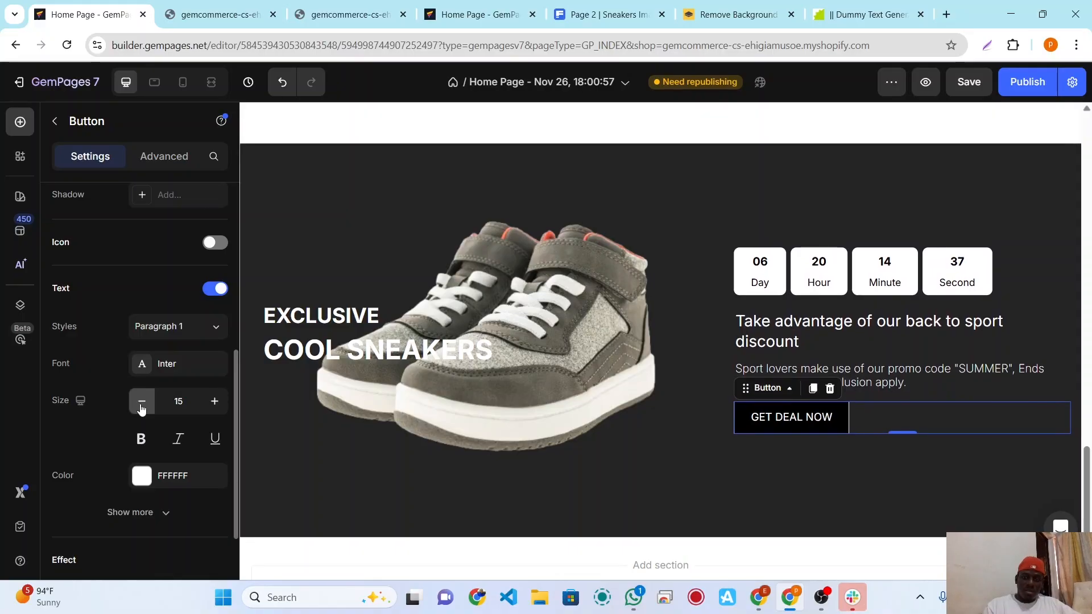
left_click(141, 402)
left_click(142, 402)
left_click(141, 401)
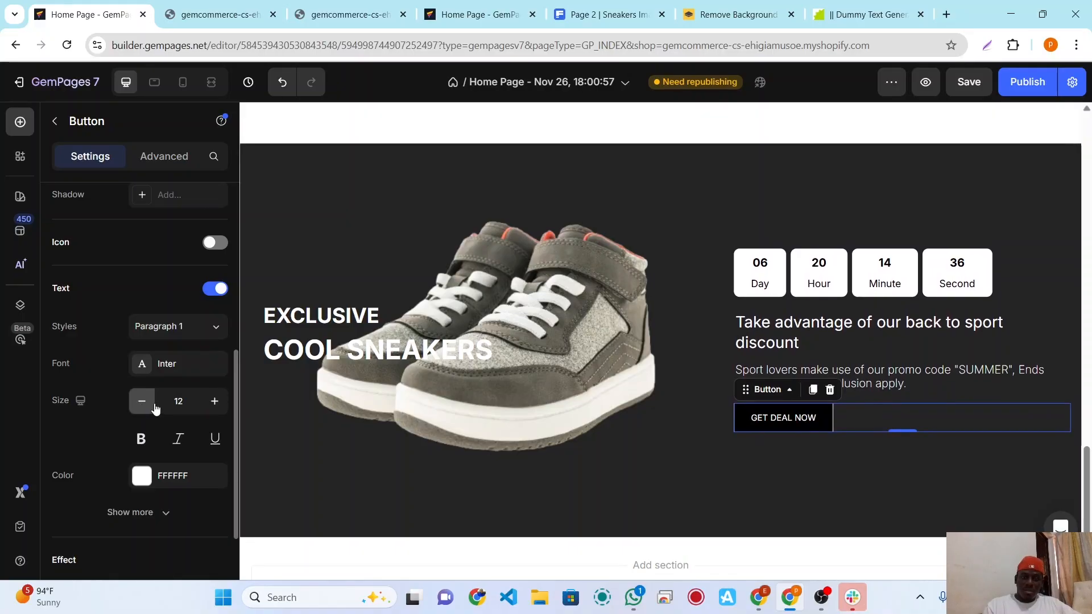
left_click(215, 402)
left_click(215, 402)
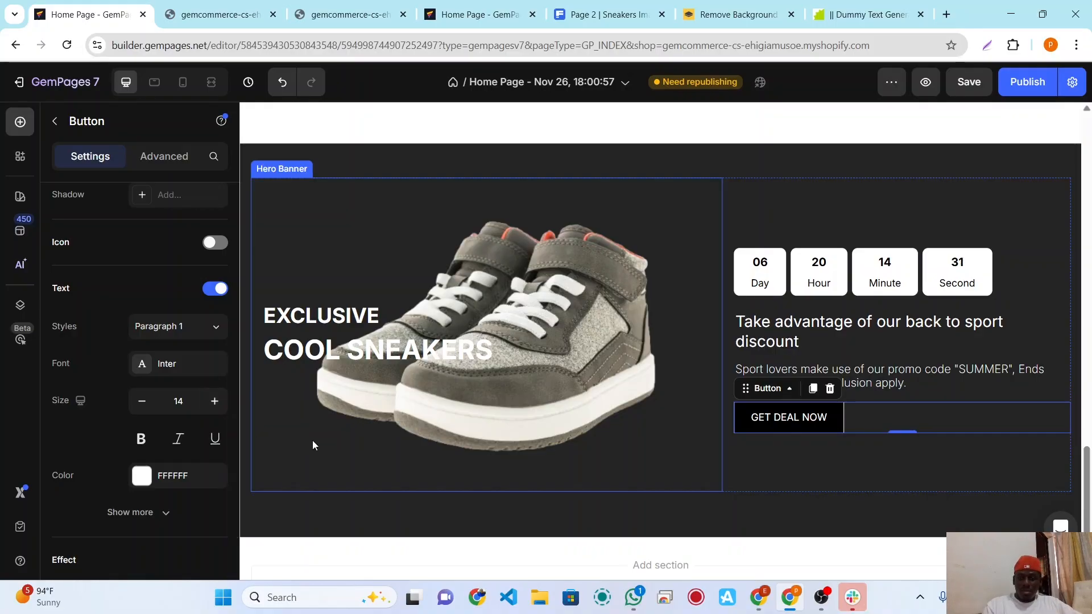
left_click(810, 463)
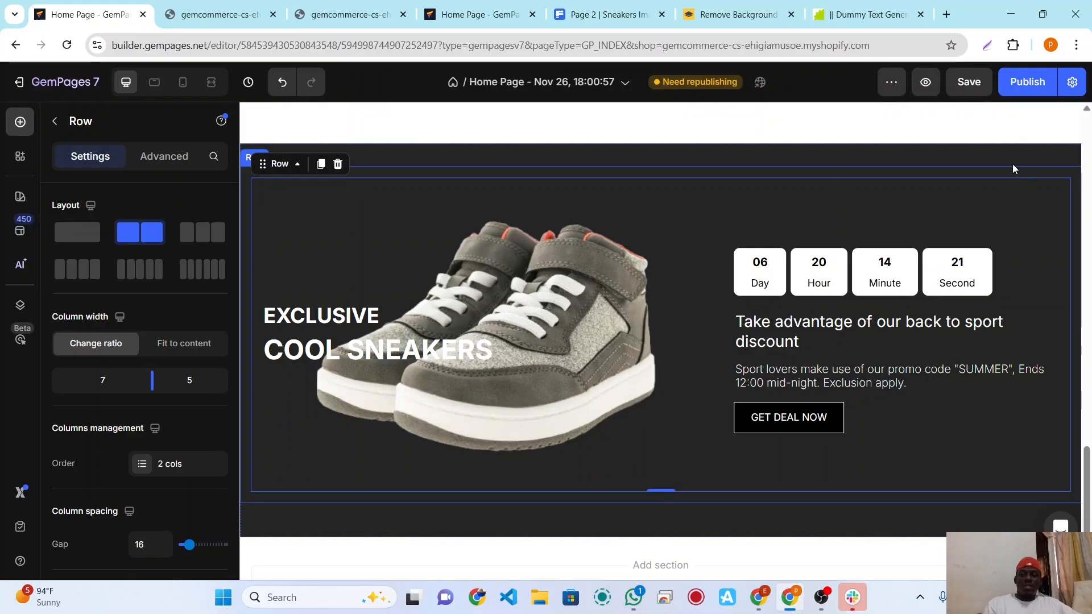
- Add an empty single-column row as a new section directly below the dark promo section
left_click(988, 157)
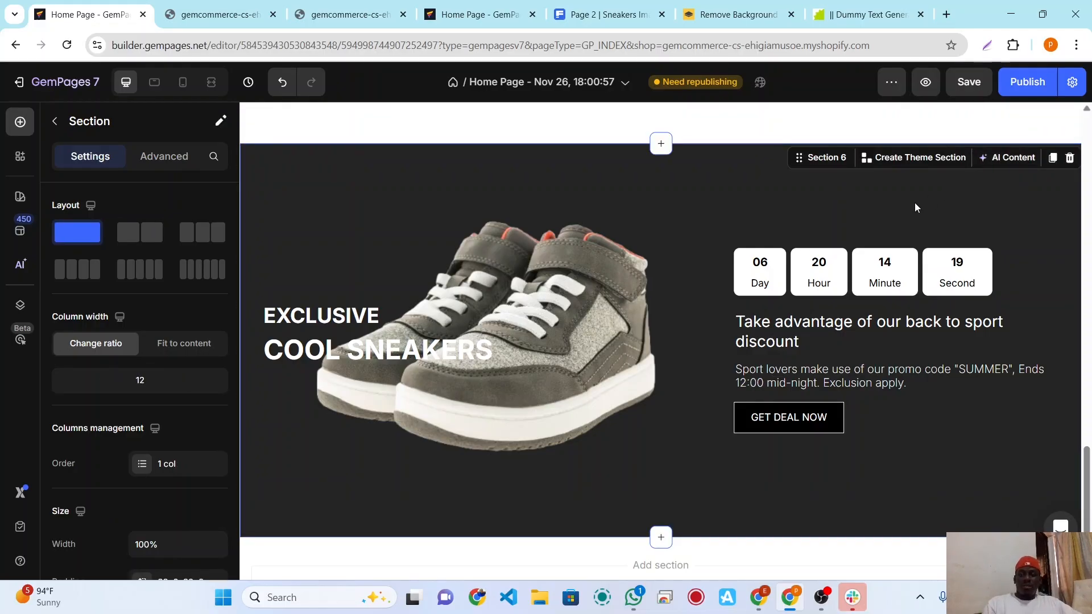
scroll(909, 405, "down", 1)
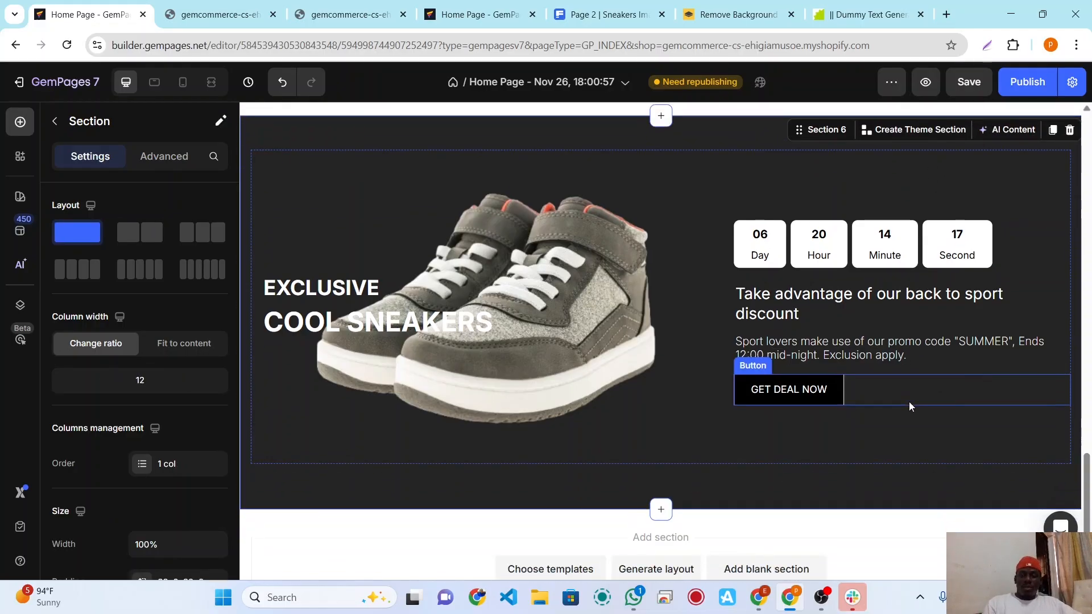
scroll(909, 405, "down", 3)
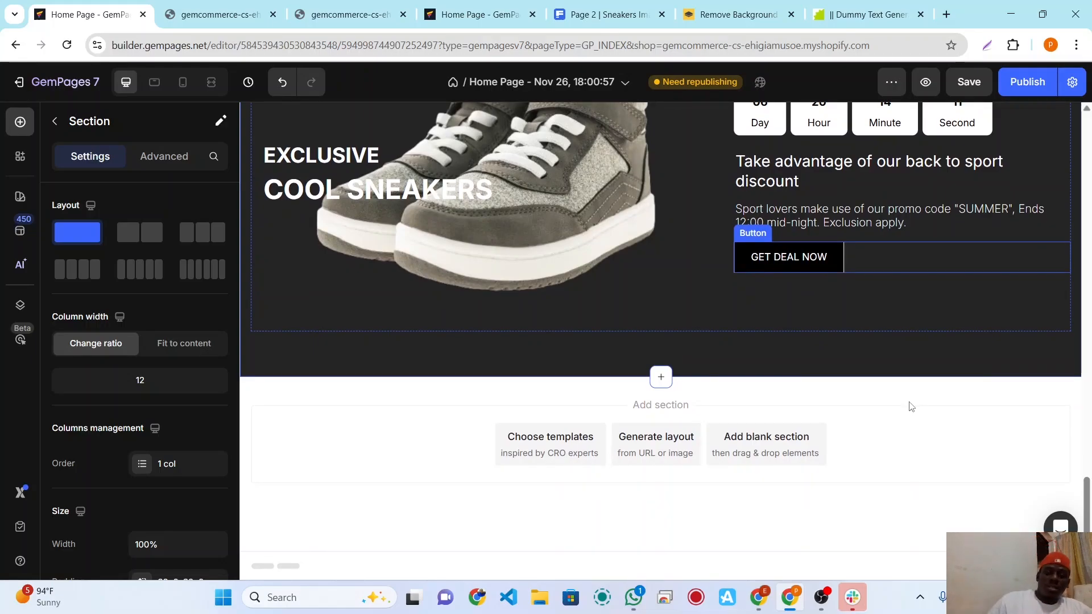
left_click(7, 121)
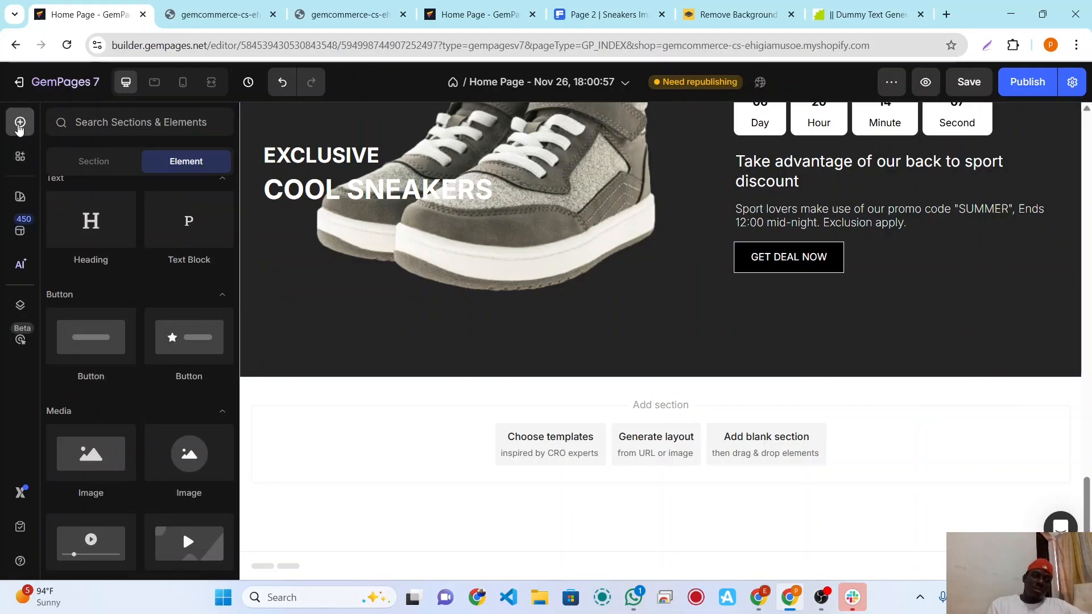
left_click(18, 126)
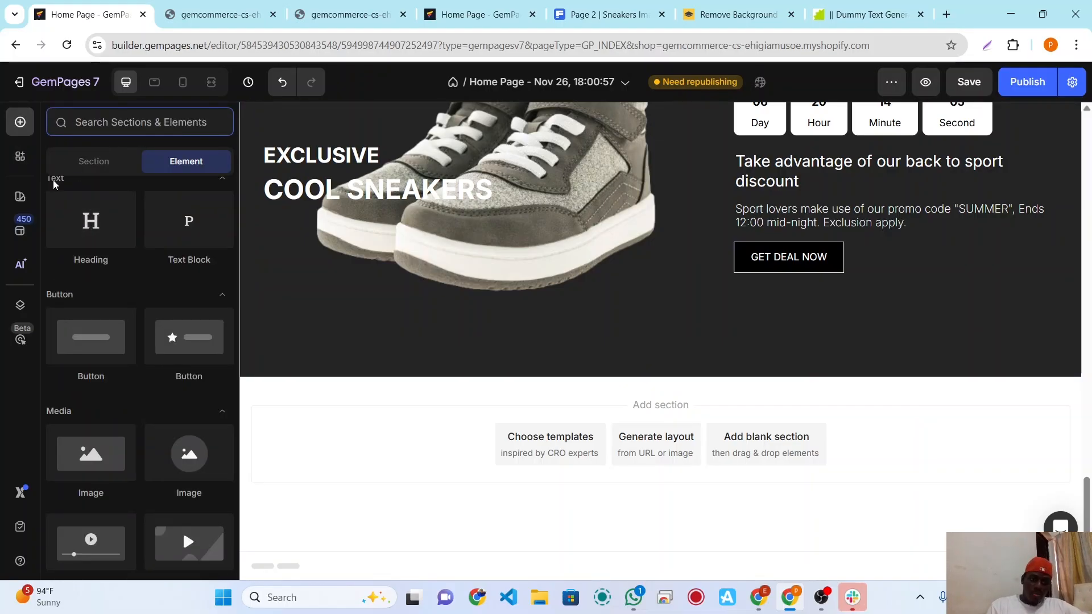
scroll(99, 306, "up", 4)
left_click_drag(93, 258, 460, 442)
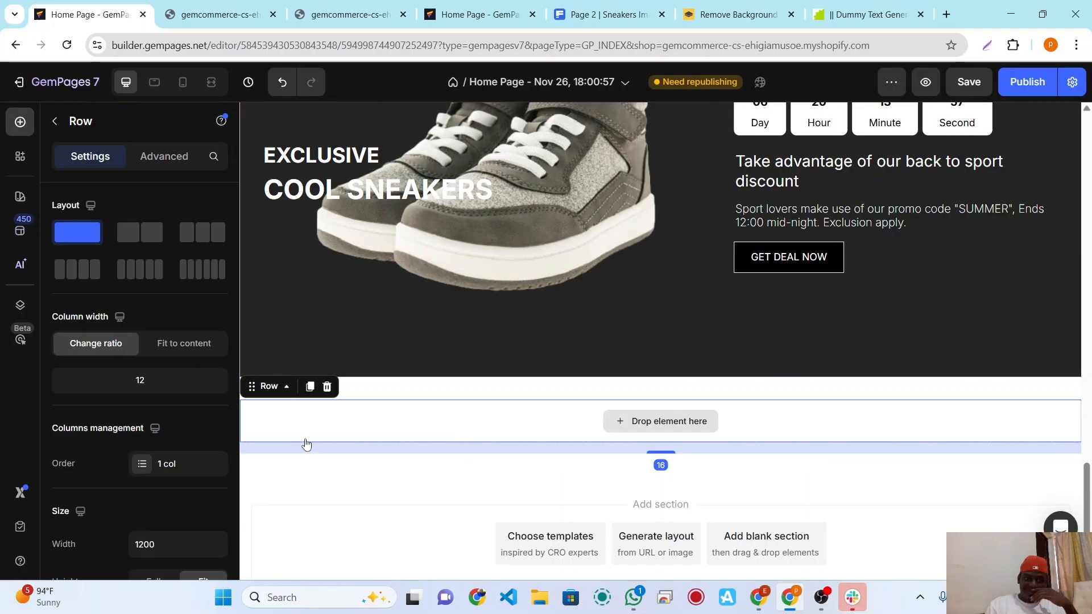
- Nest a single-column row inside the new section's empty row and place a four-column carousel in it
left_click(17, 133)
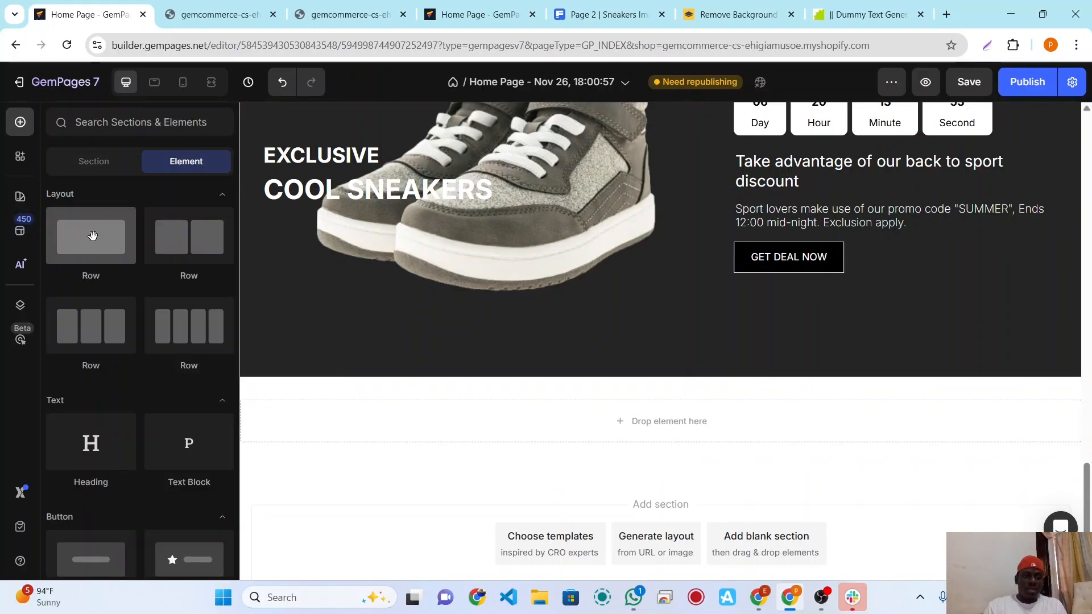
left_click_drag(91, 236, 386, 410)
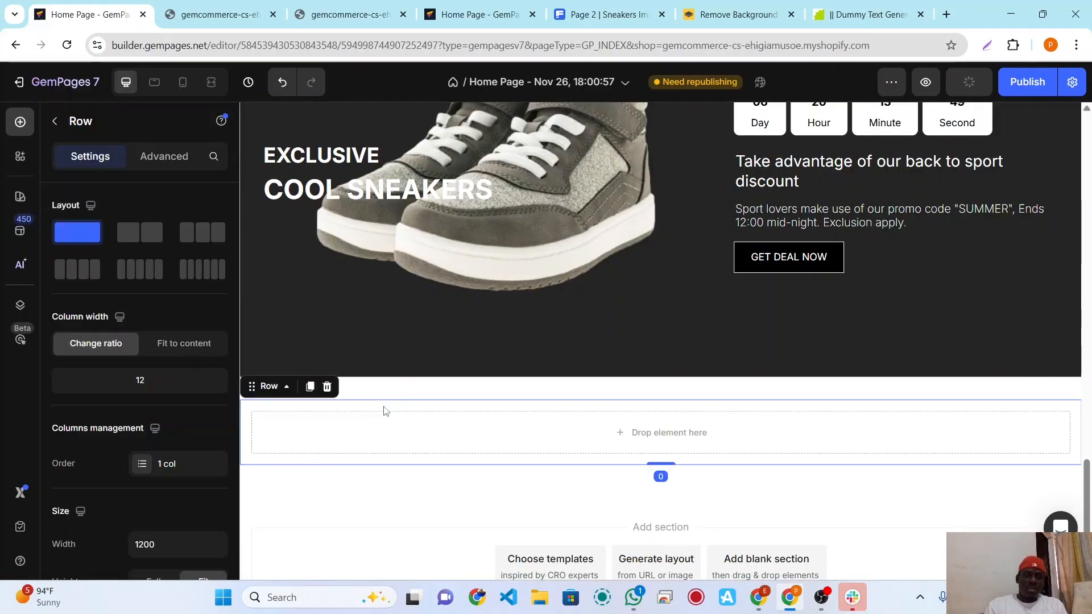
left_click(19, 123)
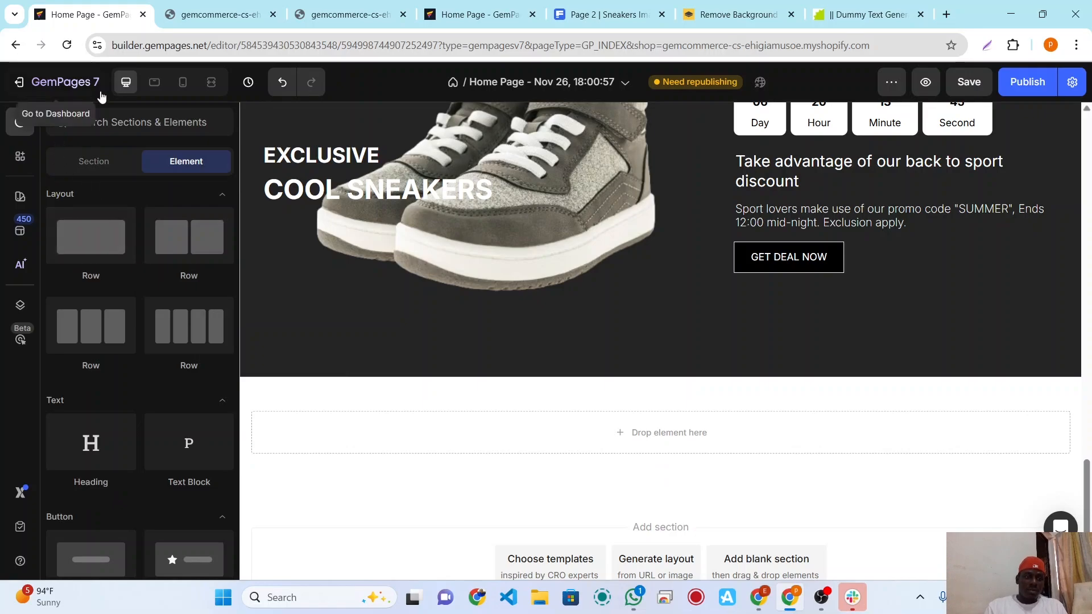
left_click(130, 125)
type("C")
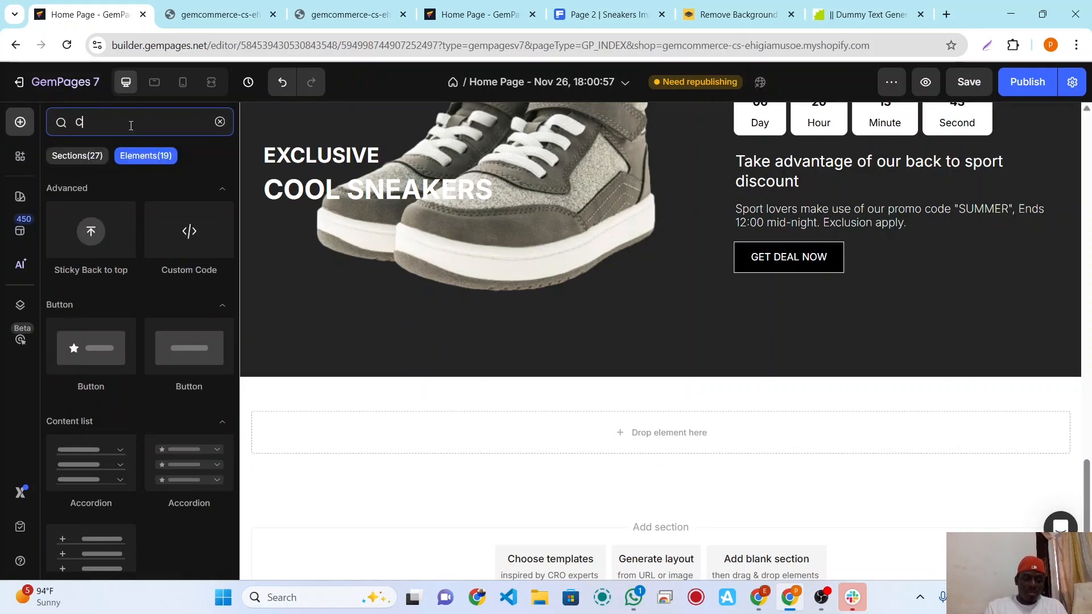
type("arous")
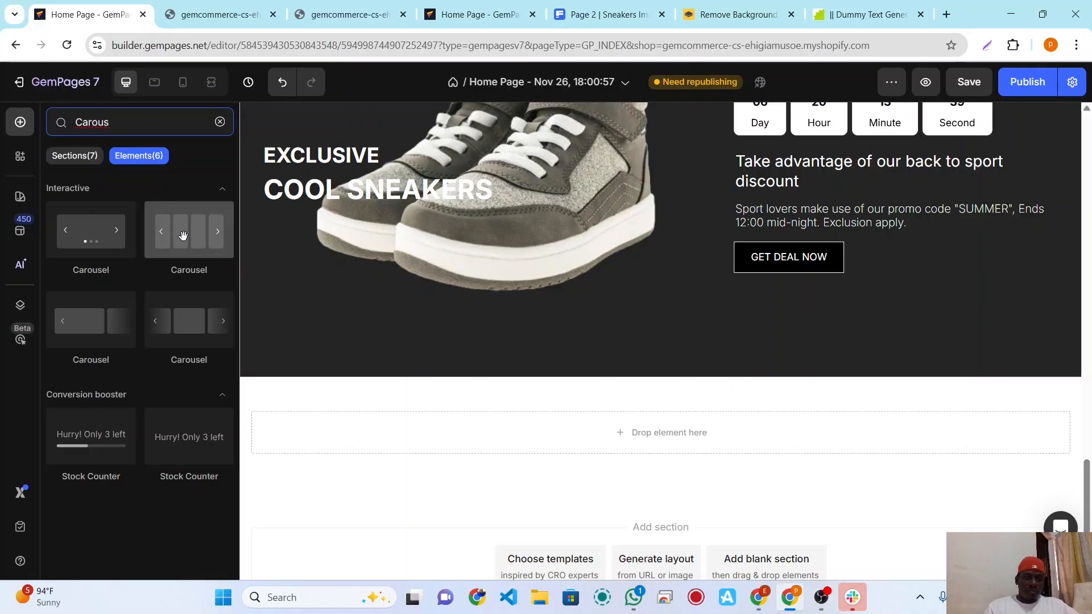
left_click_drag(183, 237, 409, 421)
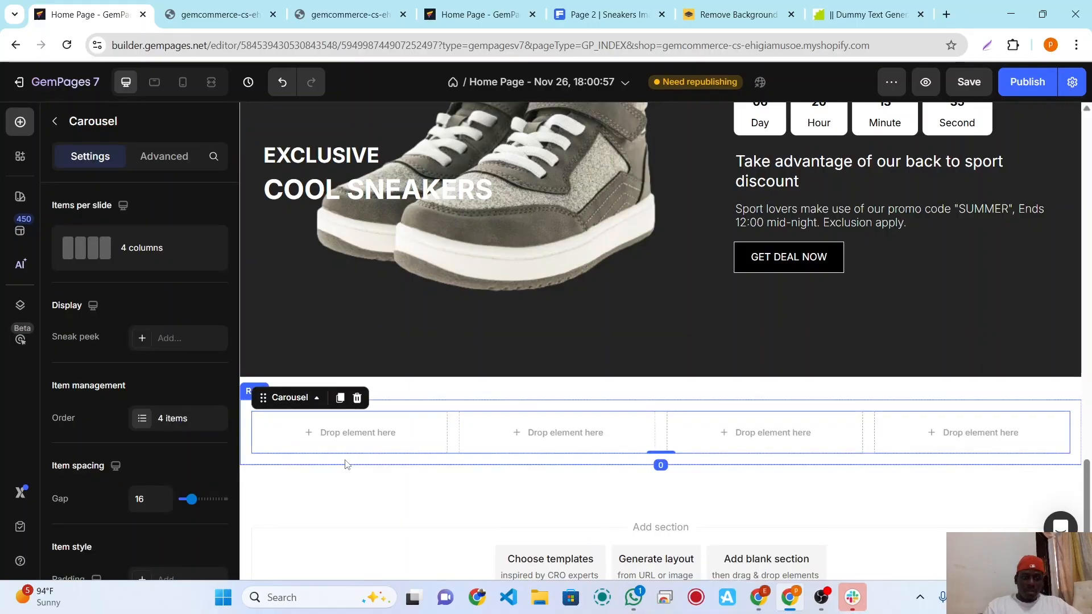
- Add a text block to the first item of the carousel
left_click(17, 122)
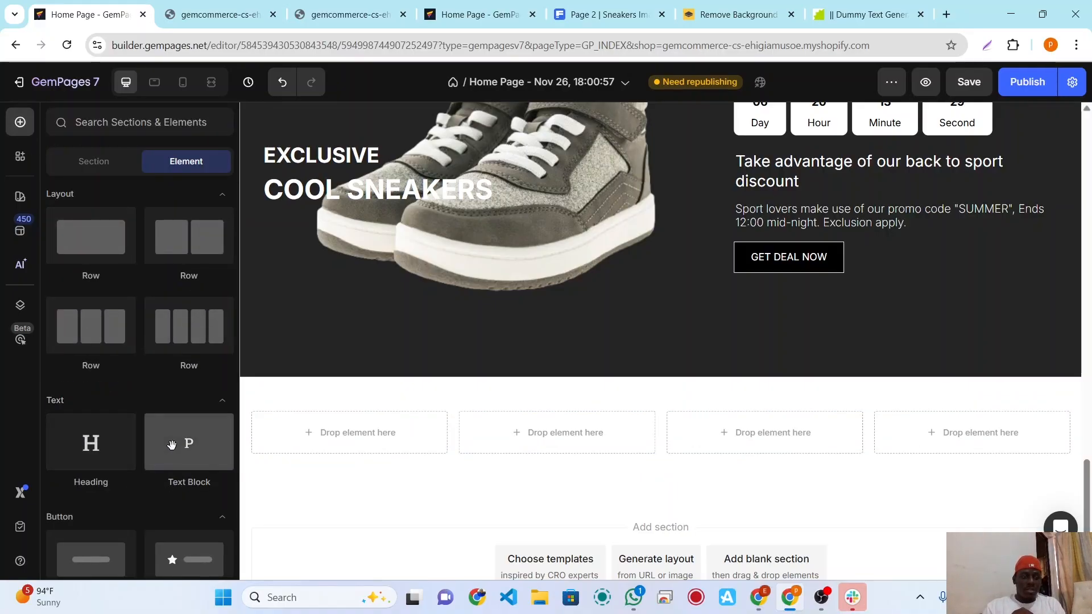
left_click_drag(187, 447, 349, 435)
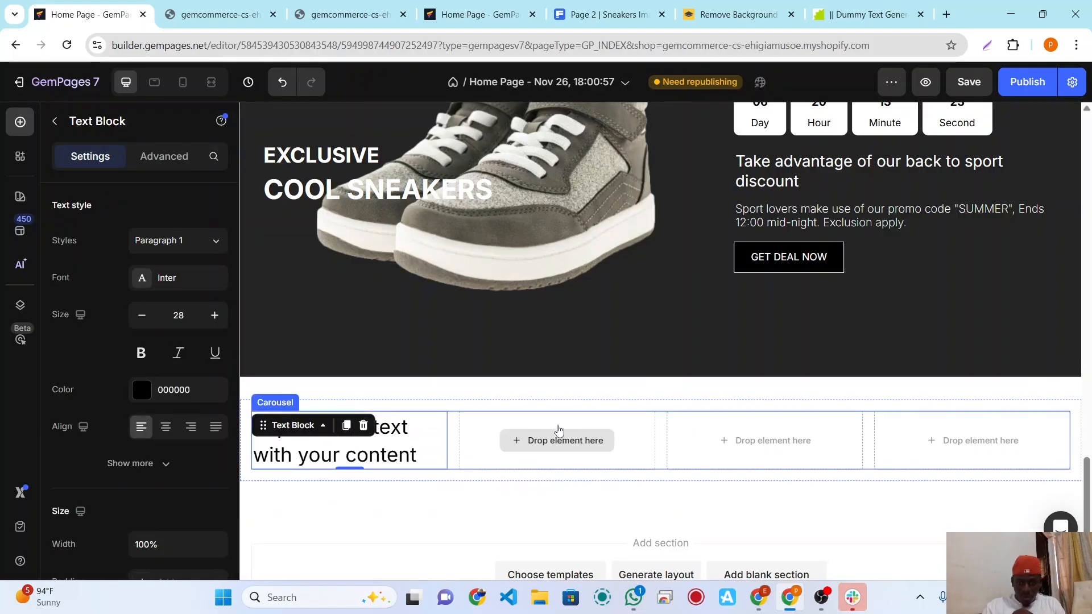
- Set the background color of the section holding the carousel to orange (E4893A)
left_click(588, 414)
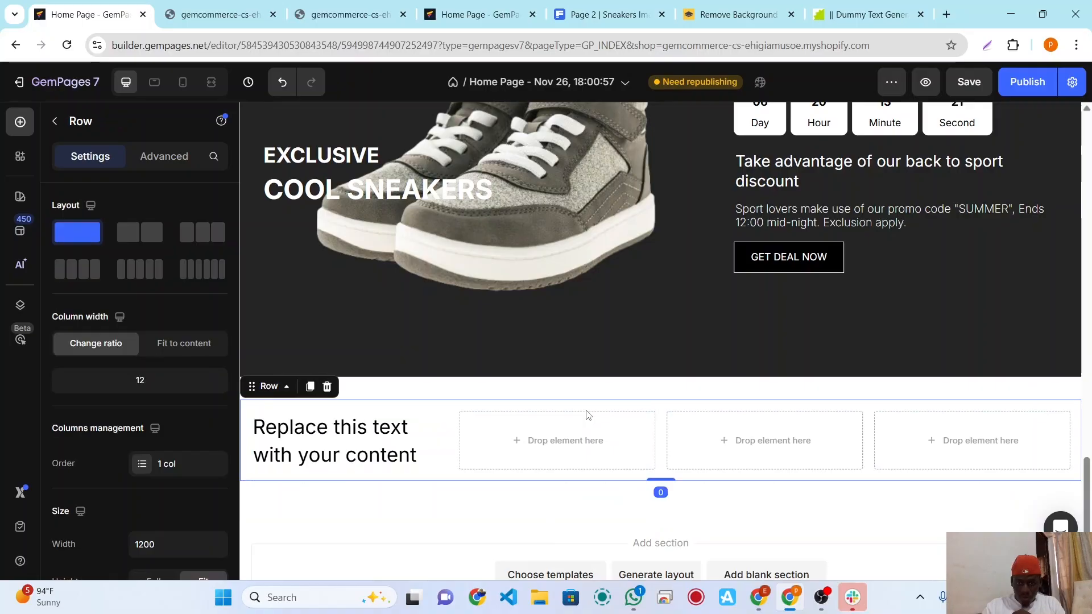
left_click(592, 393)
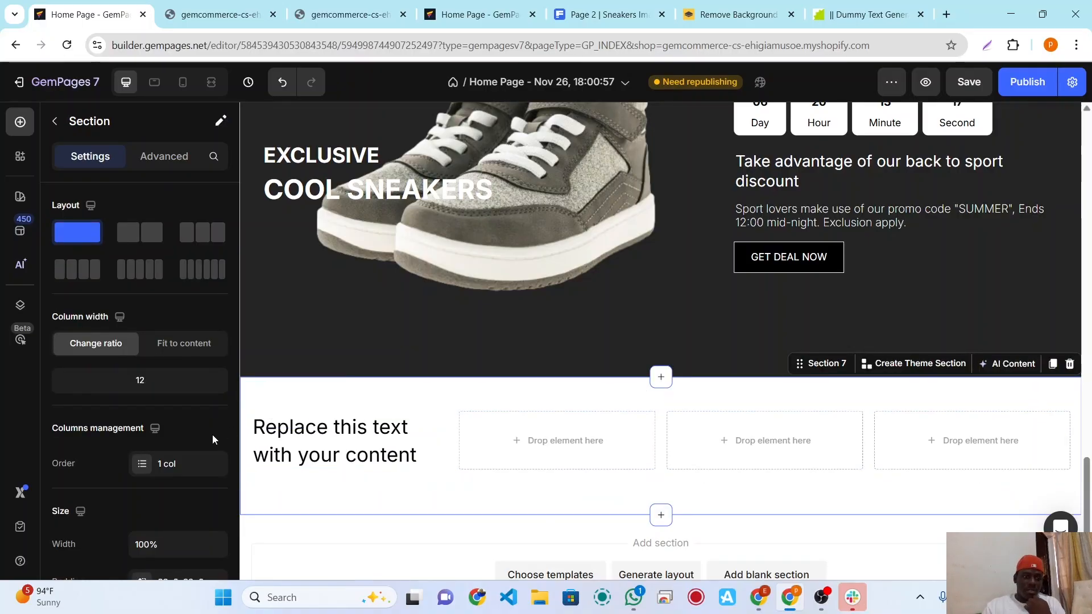
scroll(172, 464, "down", 3)
scroll(174, 464, "down", 2)
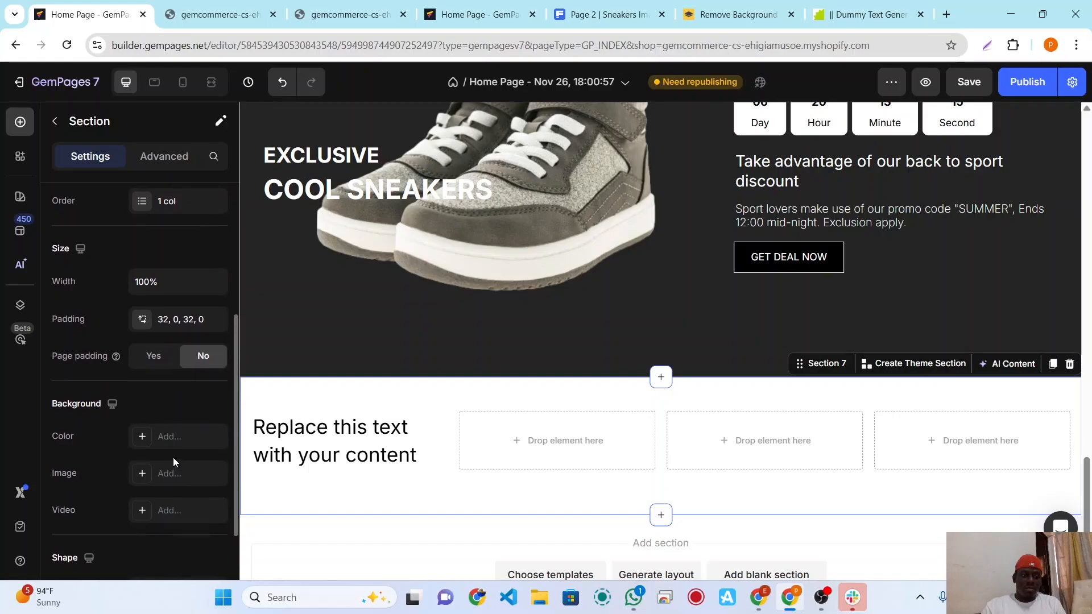
left_click(163, 449)
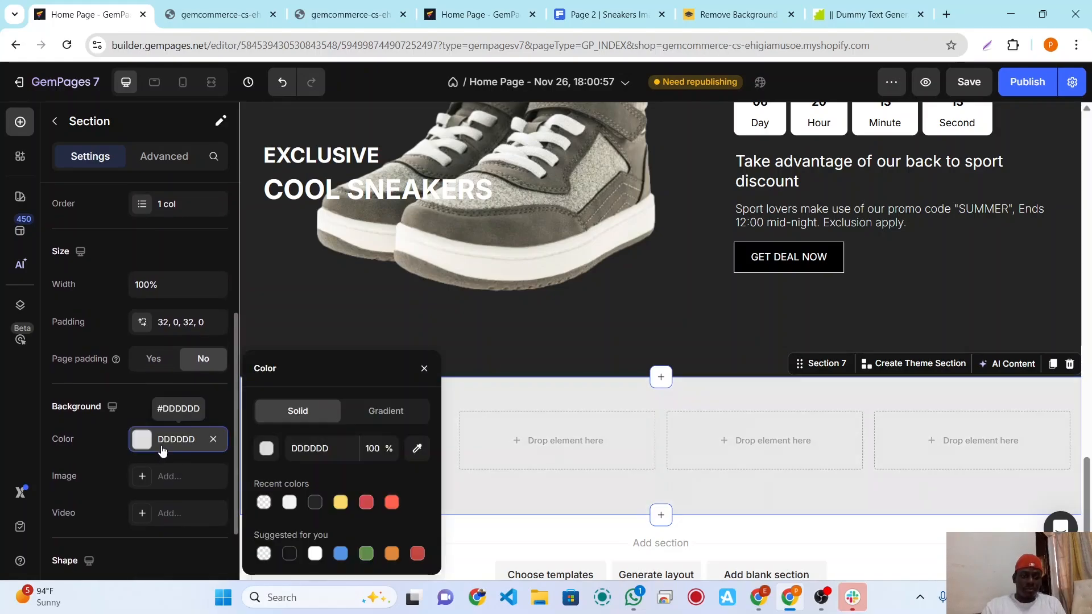
left_click(391, 554)
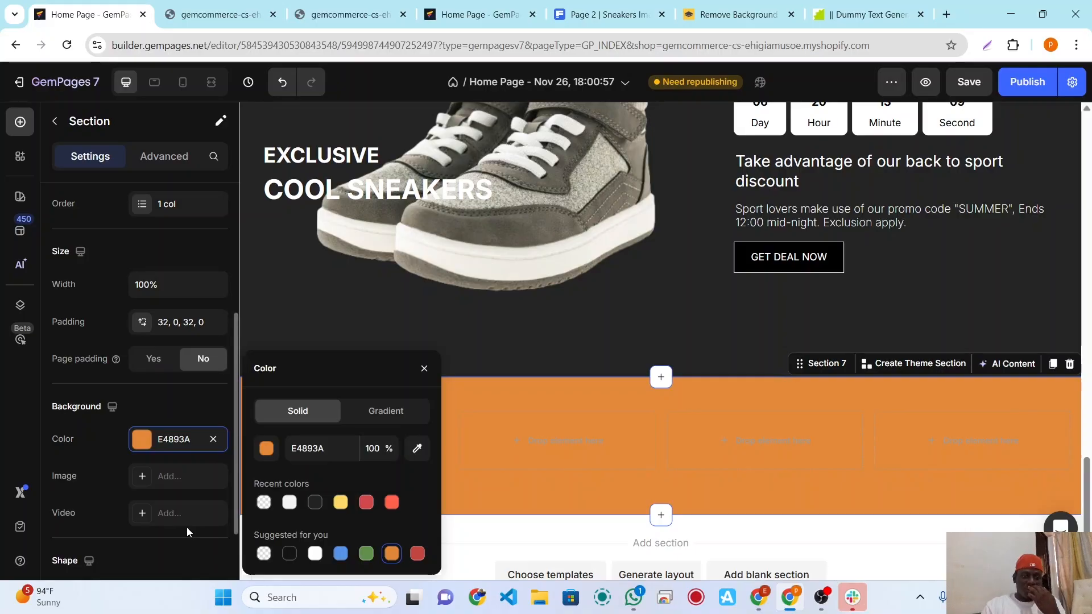
- Set the orange section's top and bottom padding to 0
scroll(170, 513, "down", 3)
scroll(170, 513, "up", 4)
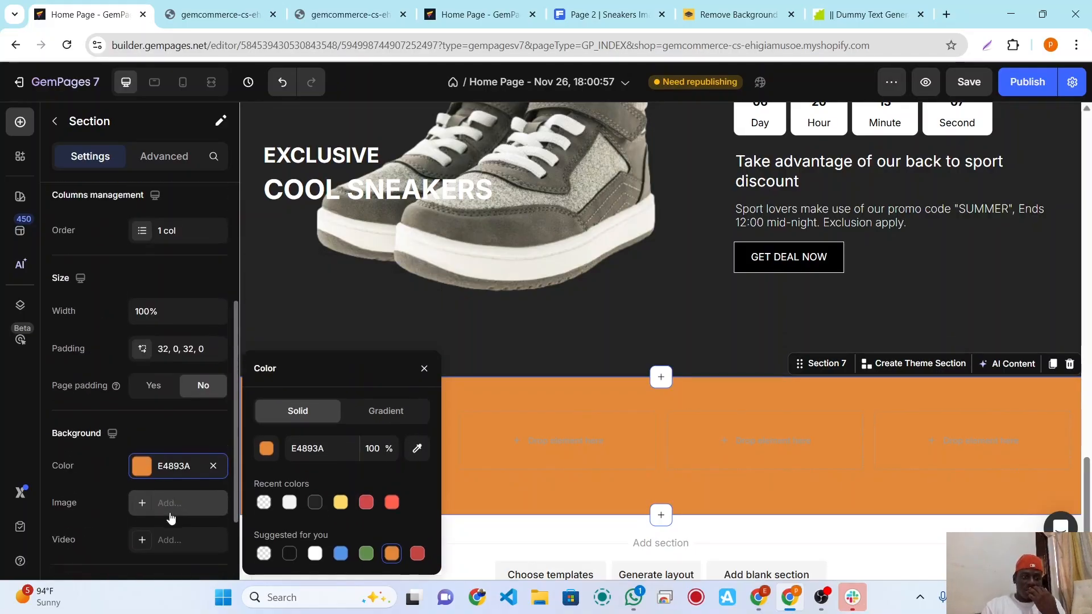
left_click(178, 377)
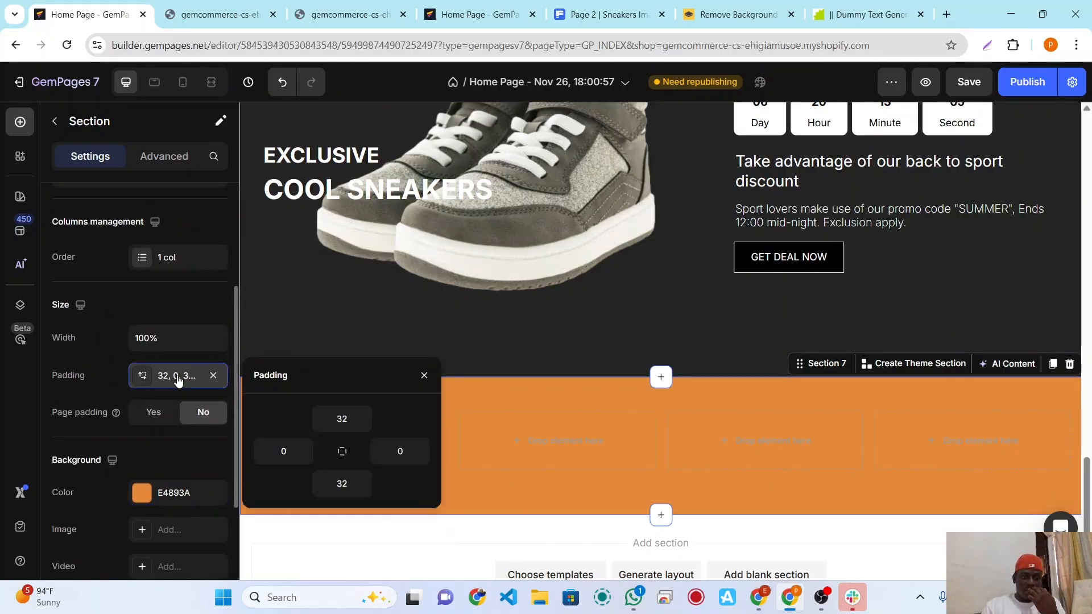
double_click(342, 419)
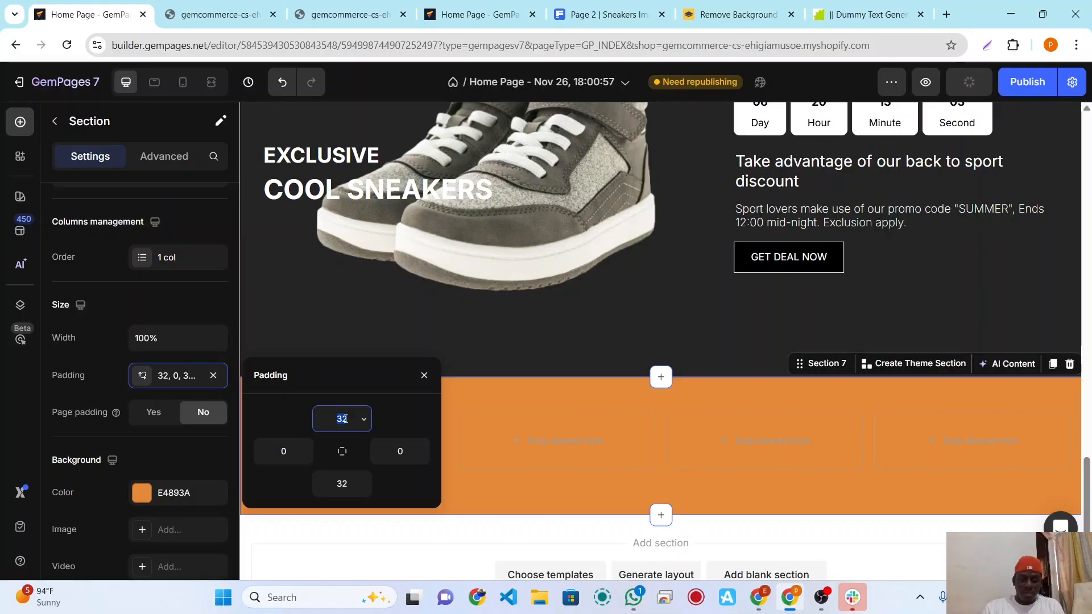
type("0")
double_click(353, 481)
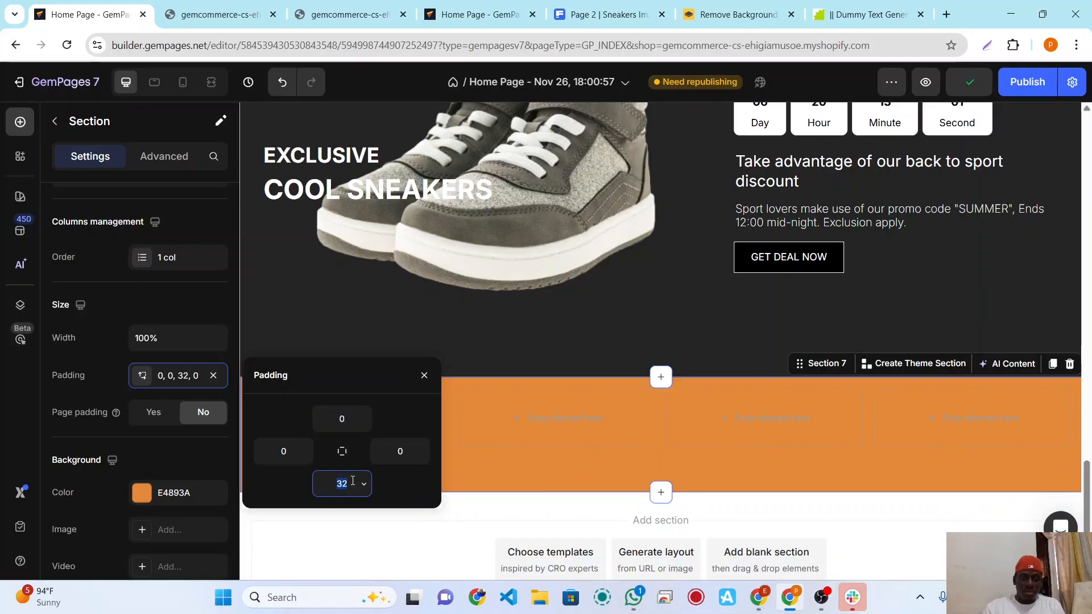
type("0")
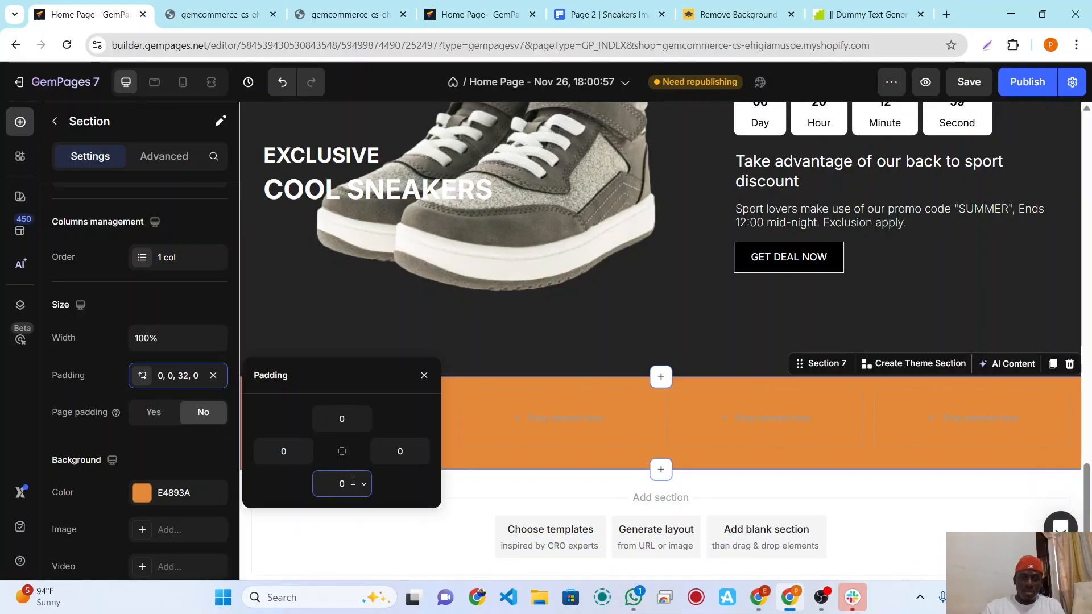
- Reduce the text size of the text block in the first carousel item to 16
left_click(586, 456)
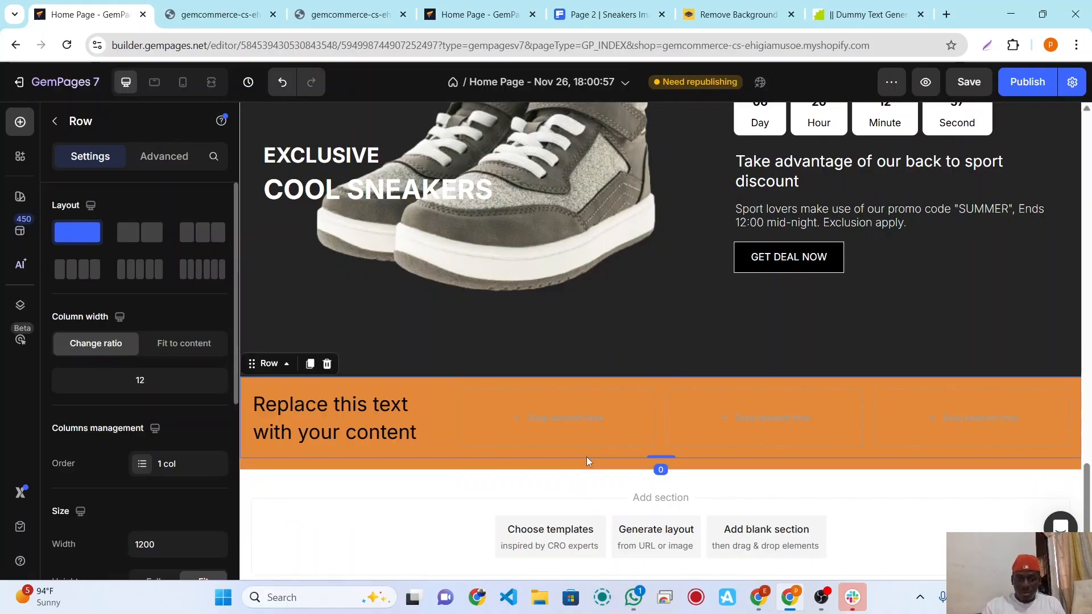
left_click(427, 429)
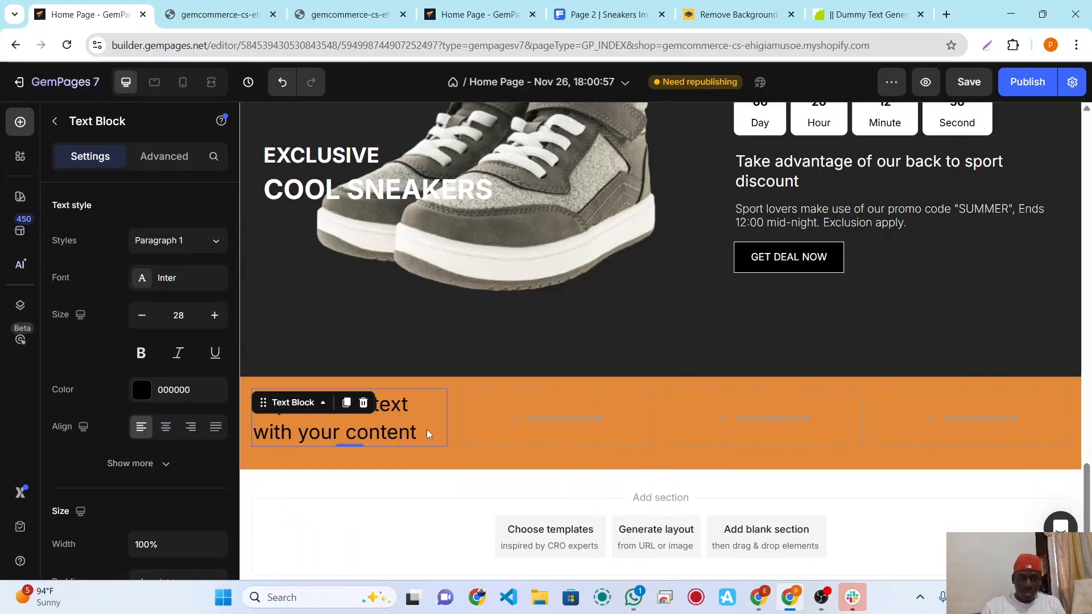
triple_click(397, 428)
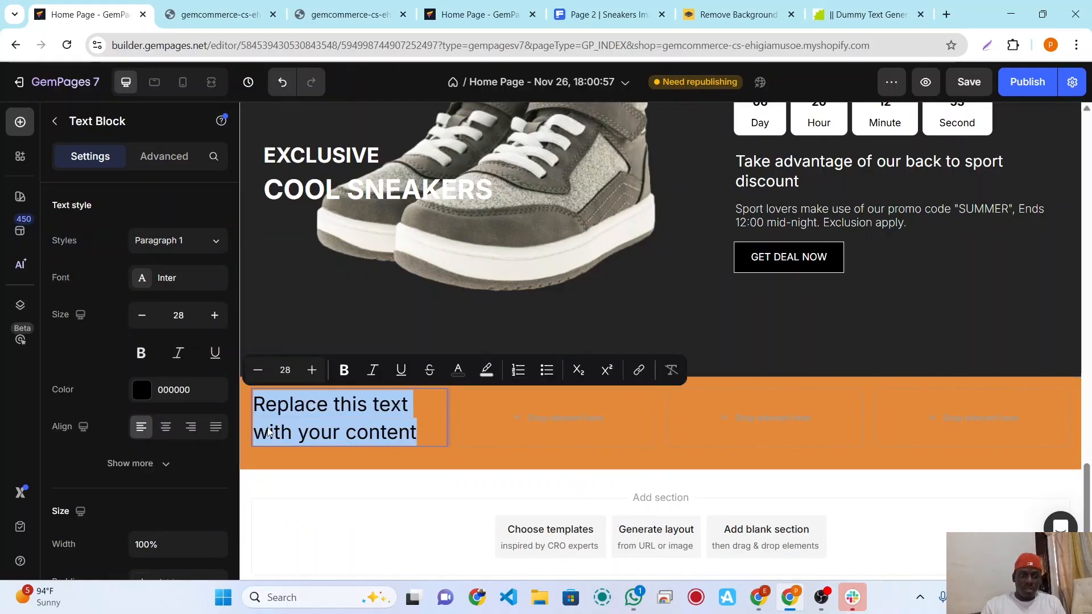
left_click(142, 316)
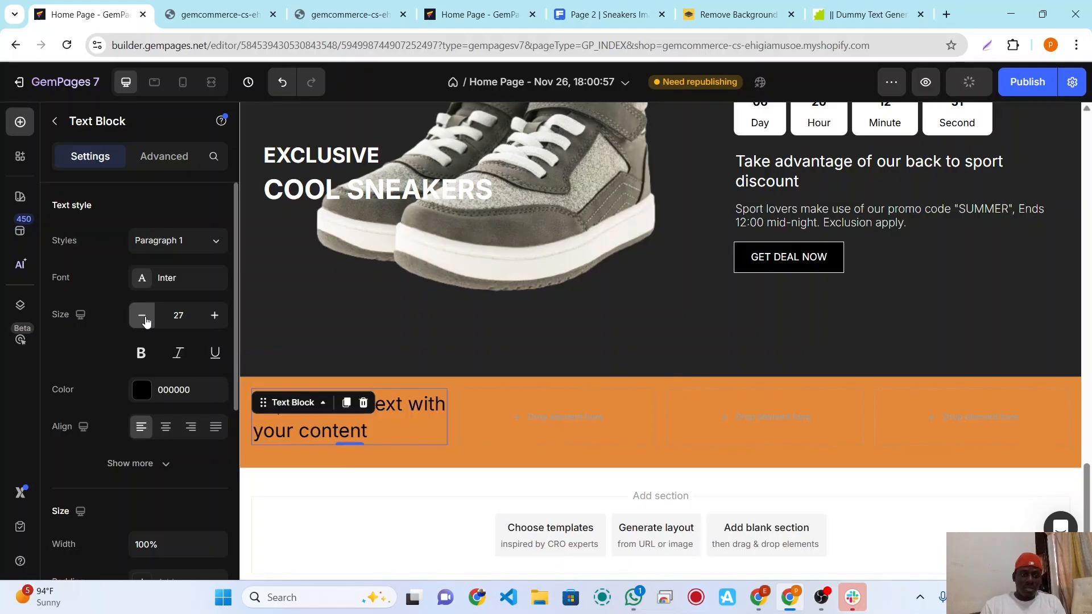
left_click(142, 316)
left_click(143, 315)
left_click(143, 315)
left_click(143, 316)
left_click(142, 315)
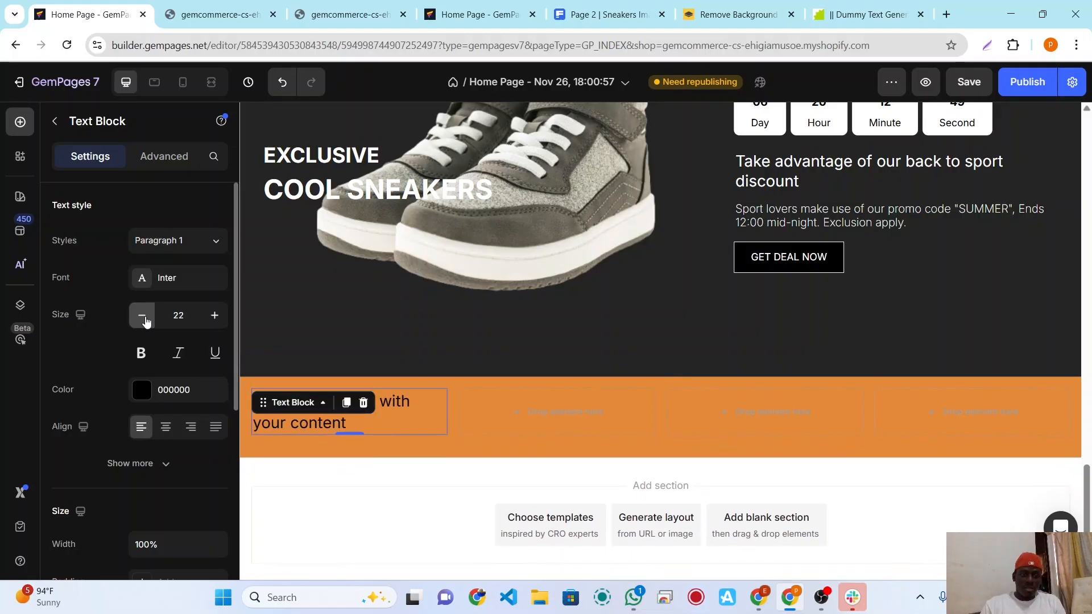
left_click(142, 315)
left_click(142, 315)
left_click(142, 316)
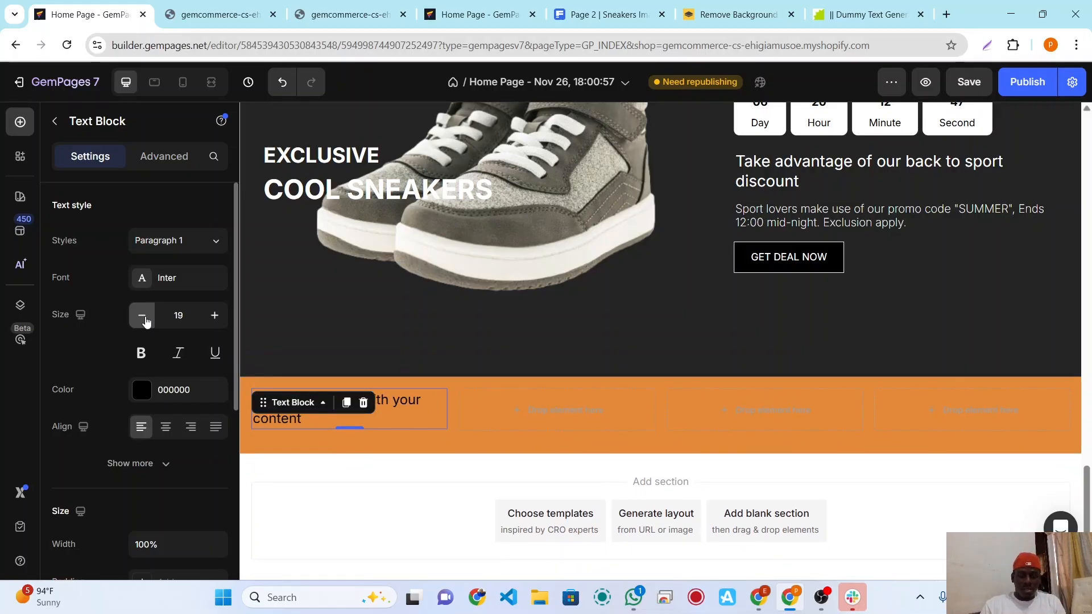
left_click(143, 316)
left_click(142, 316)
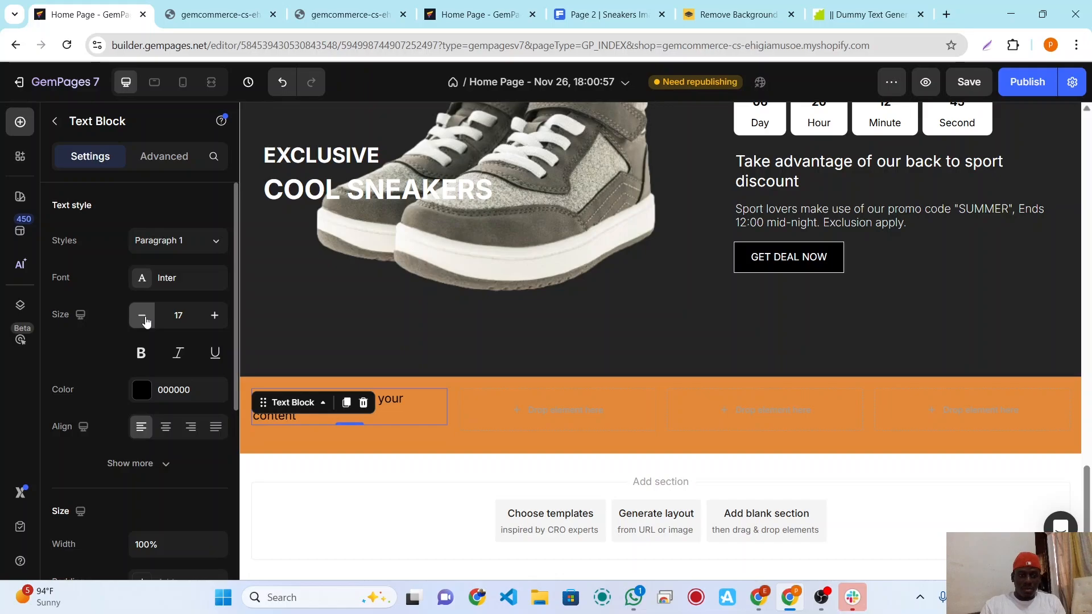
left_click(142, 315)
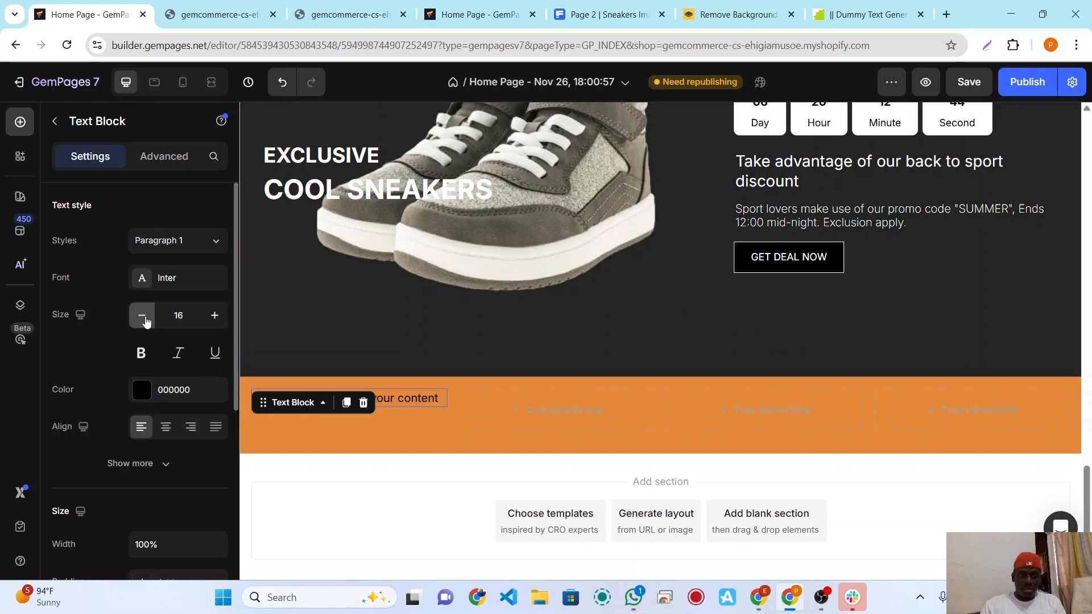
- Replace the placeholder text in the first carousel item with "60-Day Free Return"
left_click(410, 397)
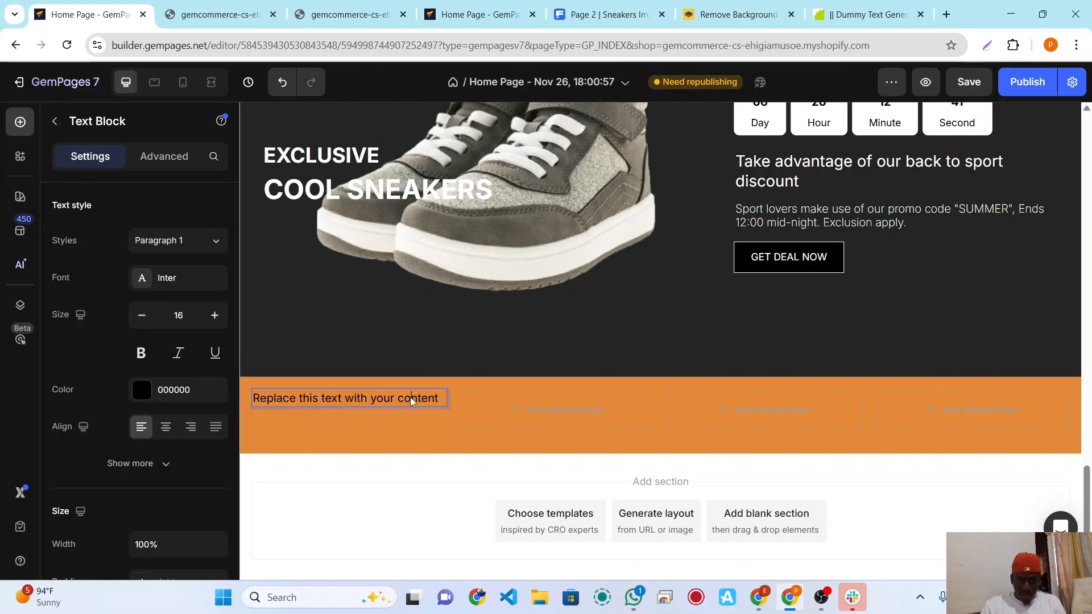
key("ctrl+a")
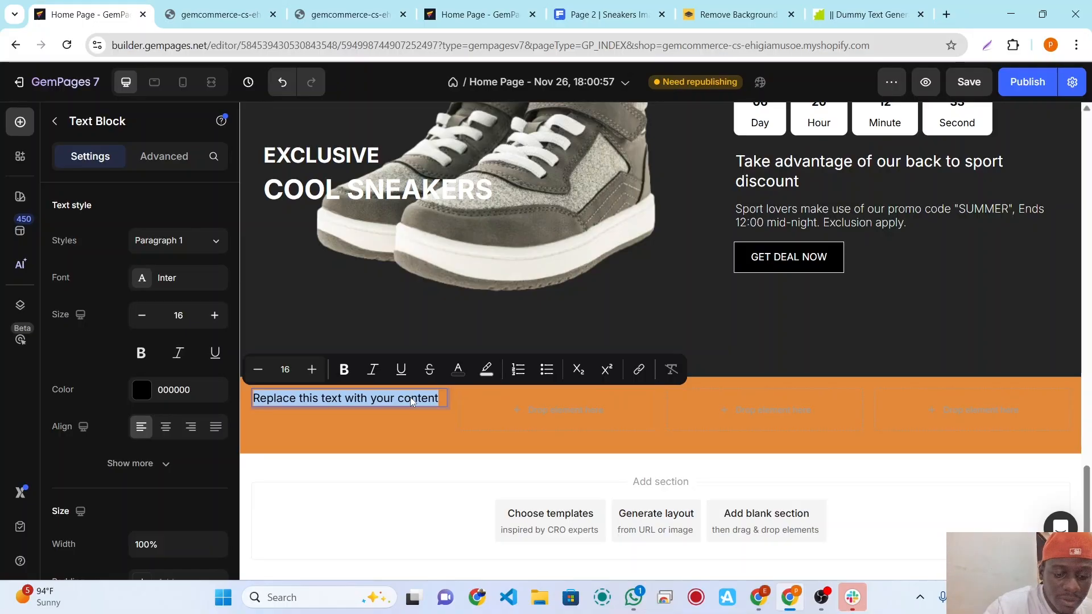
key("BackSpace")
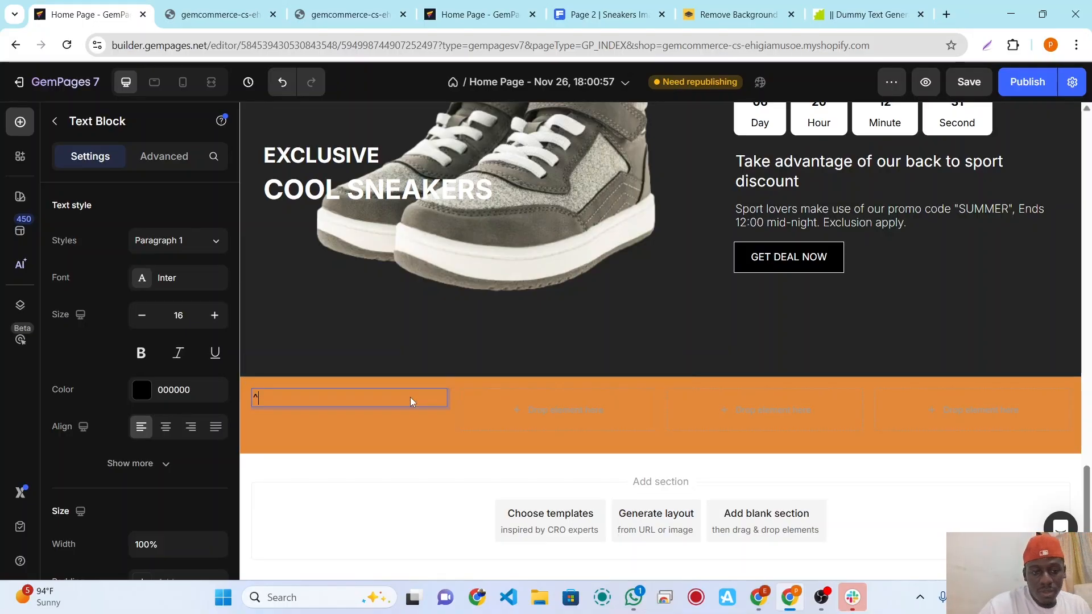
type("6")
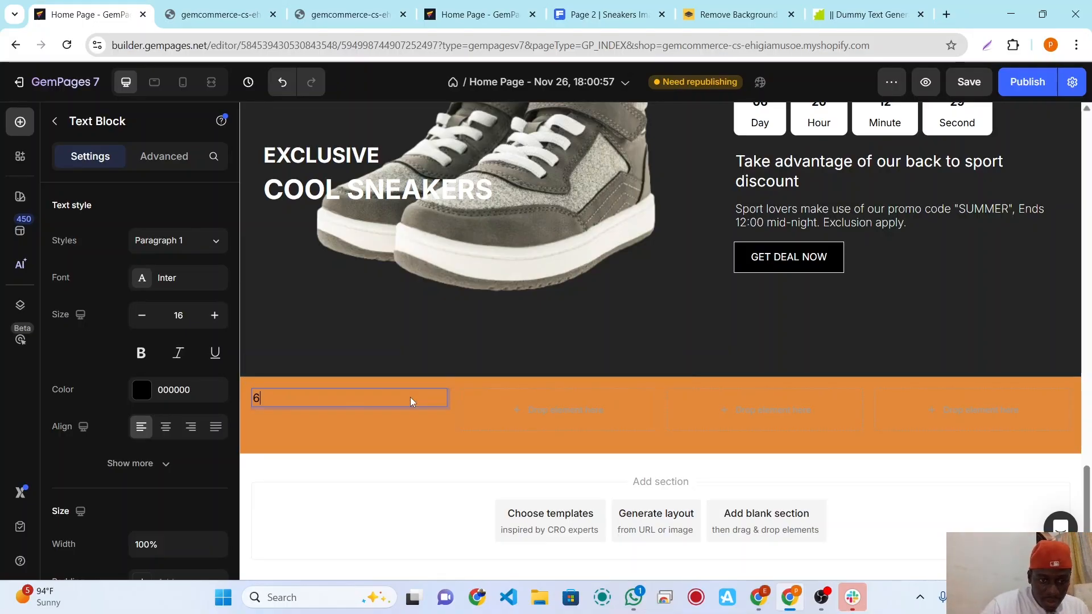
type("0")
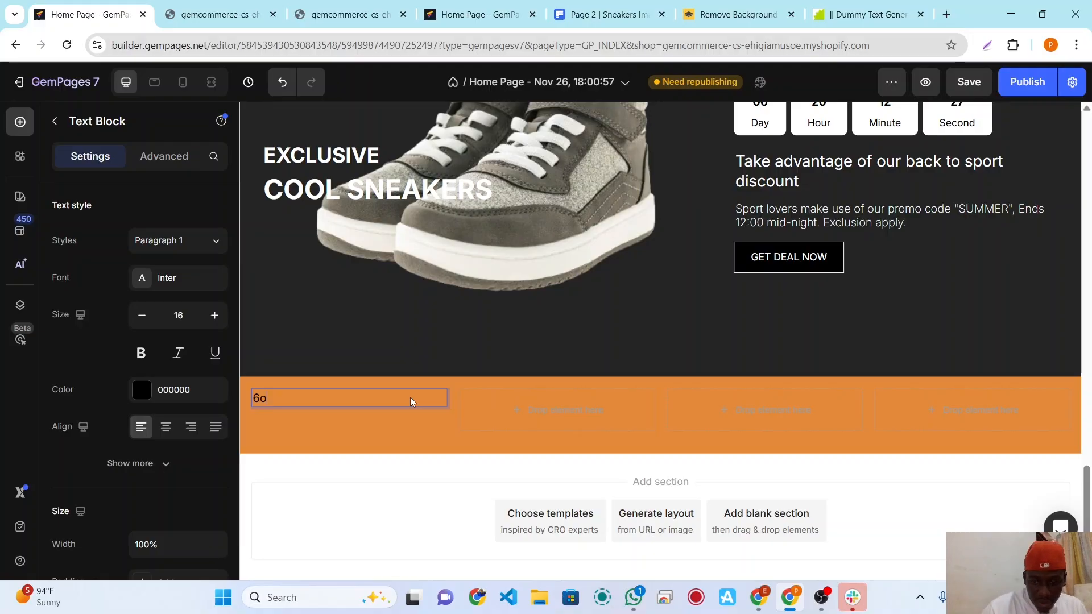
key("BackSpace")
type("0-")
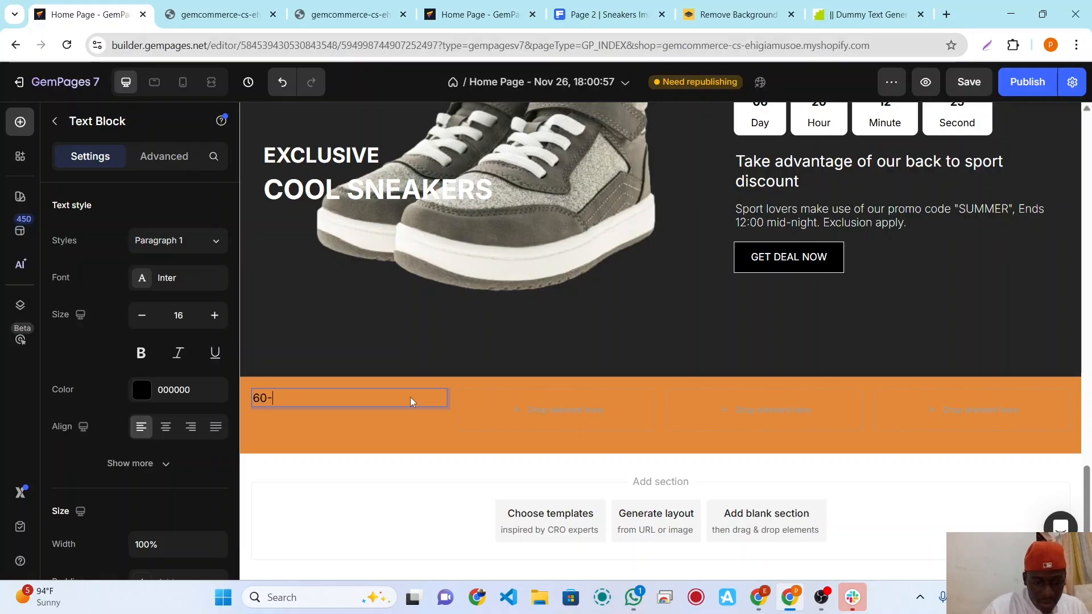
type("Day Free R")
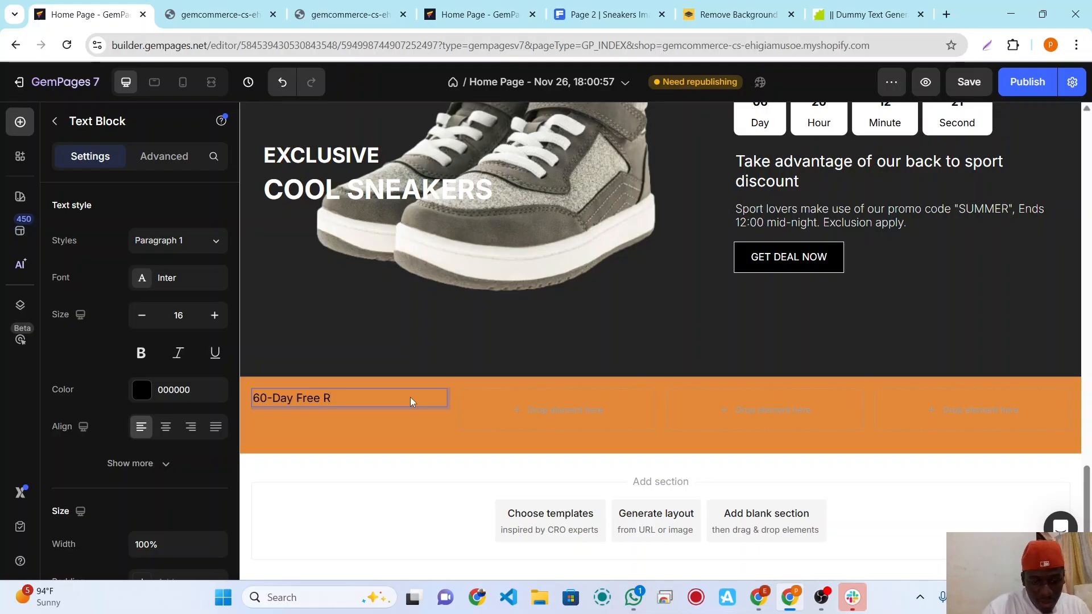
type("eturn")
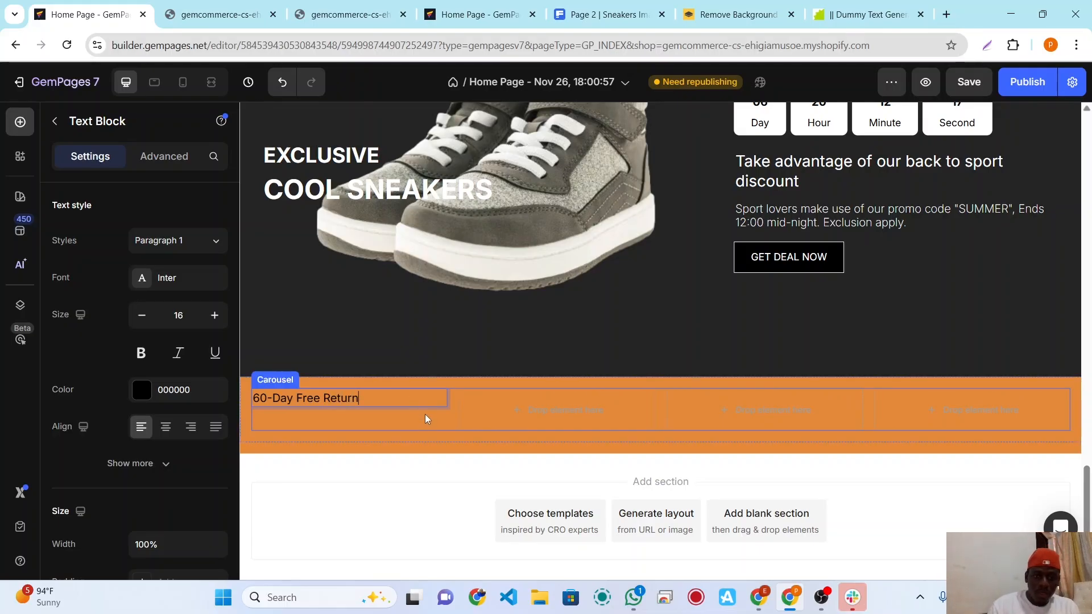
left_click(425, 416)
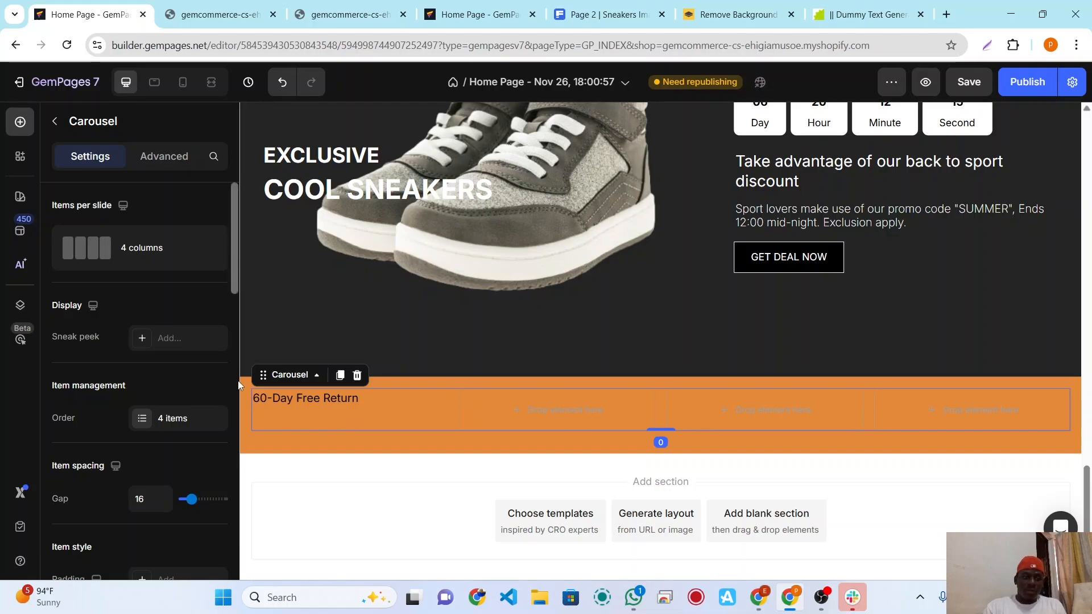
scroll(133, 435, "down", 4)
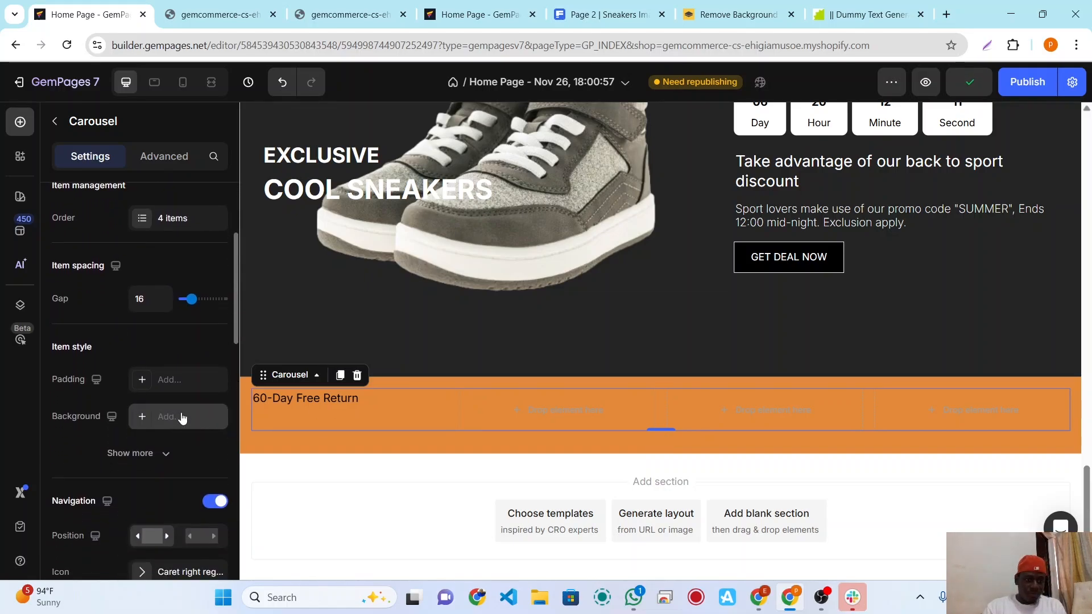
scroll(180, 441, "down", 2)
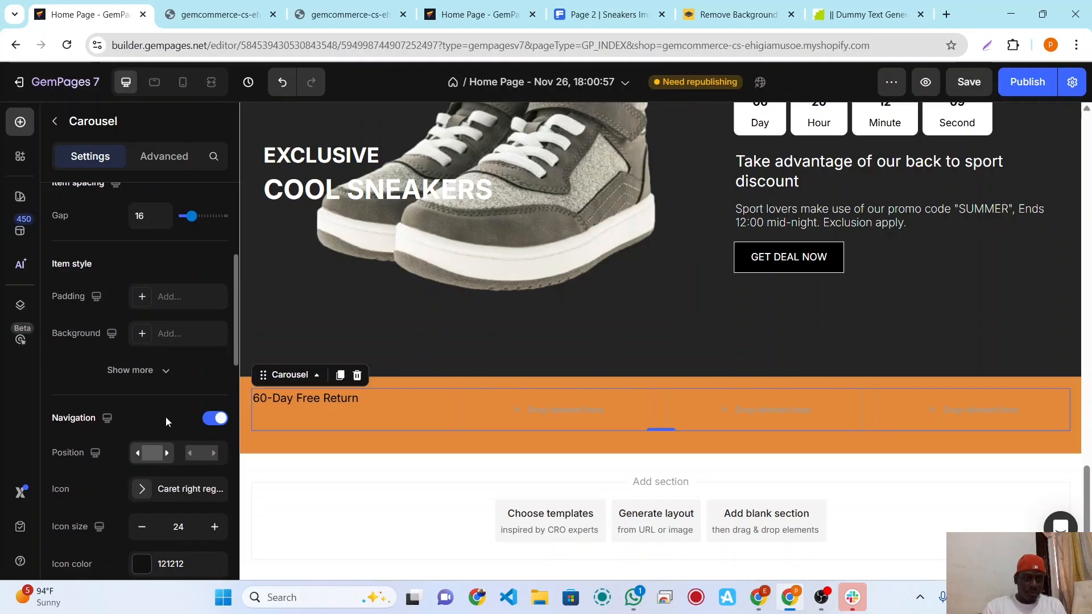
scroll(165, 425, "down", 5)
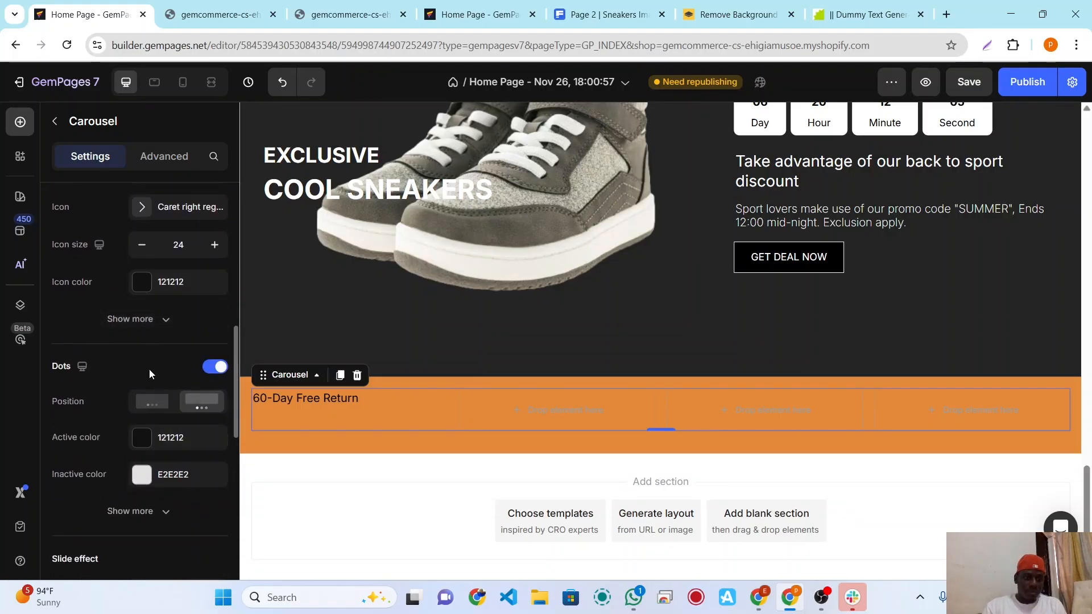
- Set the text color of the "60-Day Free Return" text block in the first carousel item to white (FFFFFF)
left_click(308, 401)
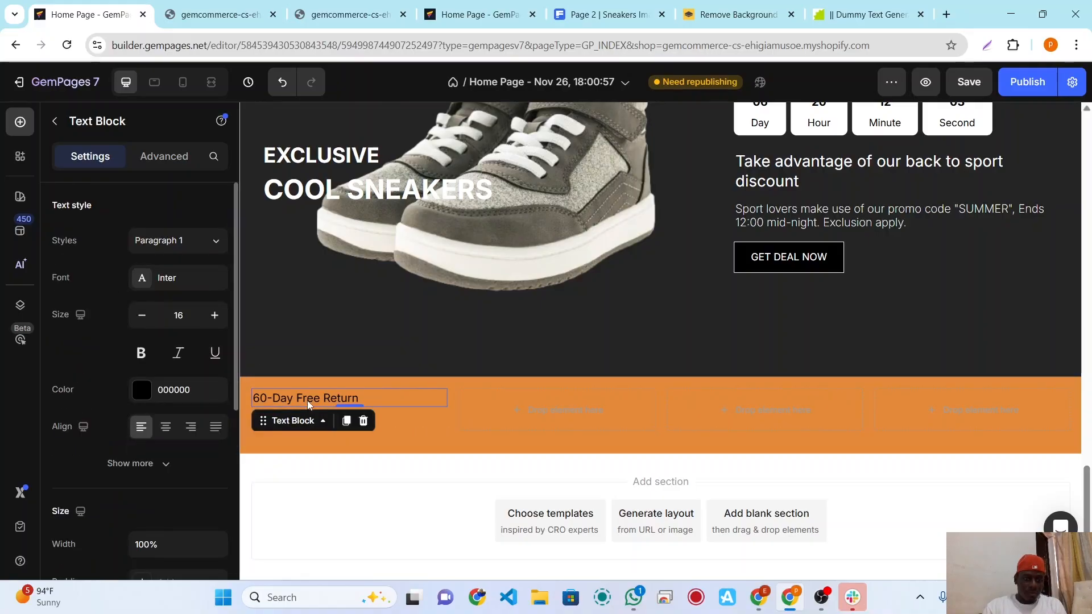
left_click(145, 398)
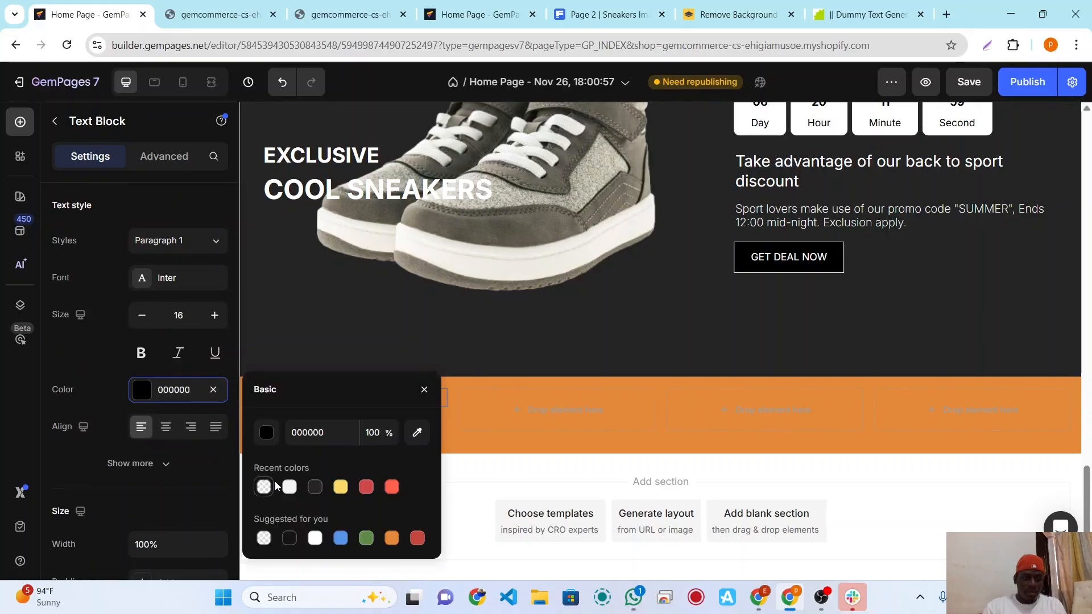
left_click(317, 542)
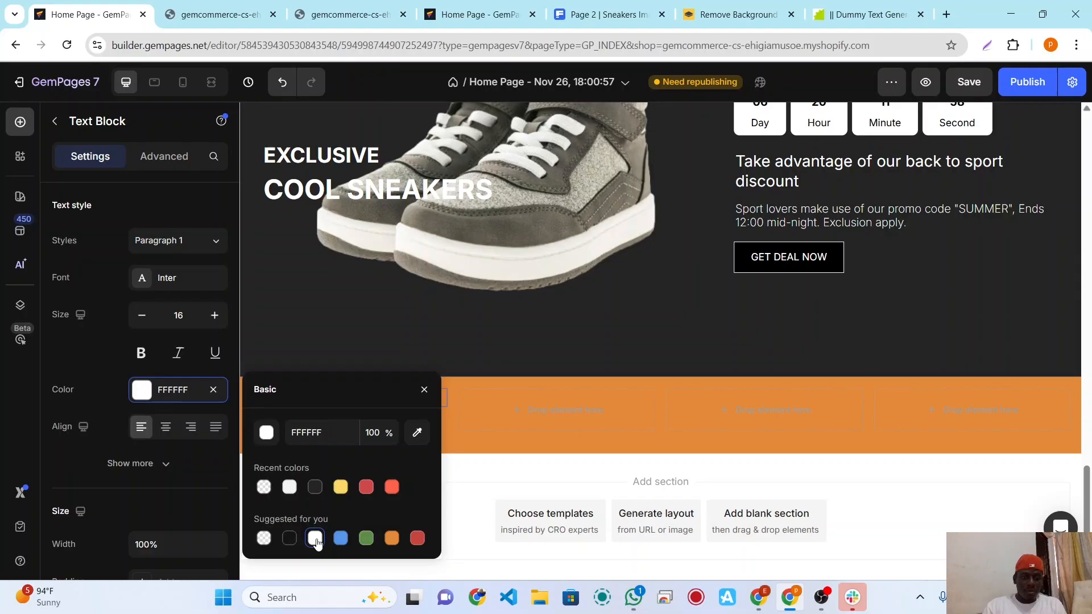
left_click(535, 453)
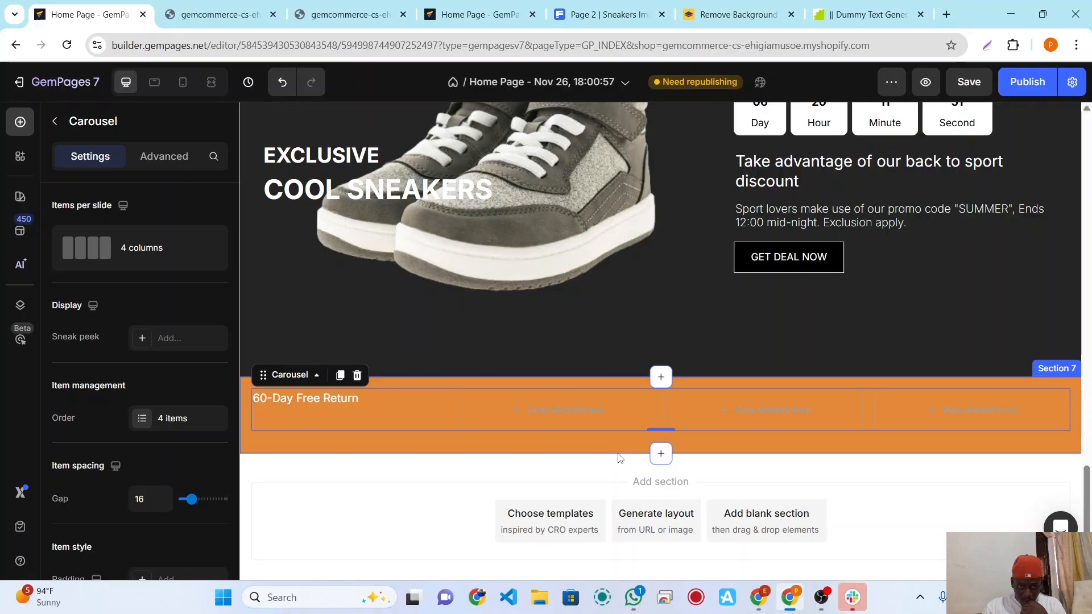
- Set the top and bottom padding of the row containing the carousel to 0
left_click(375, 445)
key("ctrl+s")
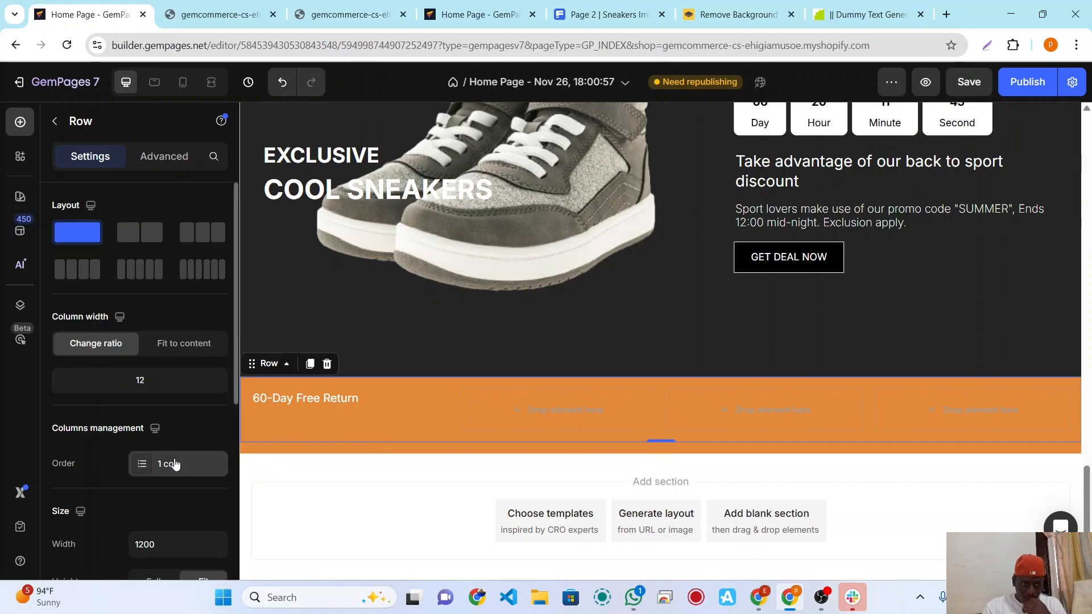
scroll(166, 429, "down", 3)
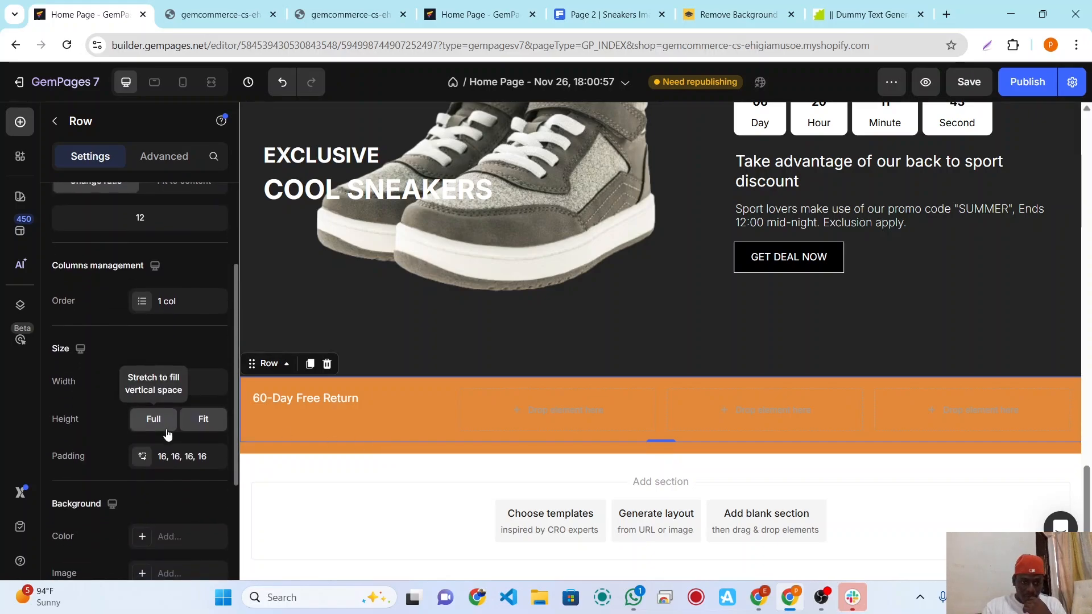
left_click(180, 456)
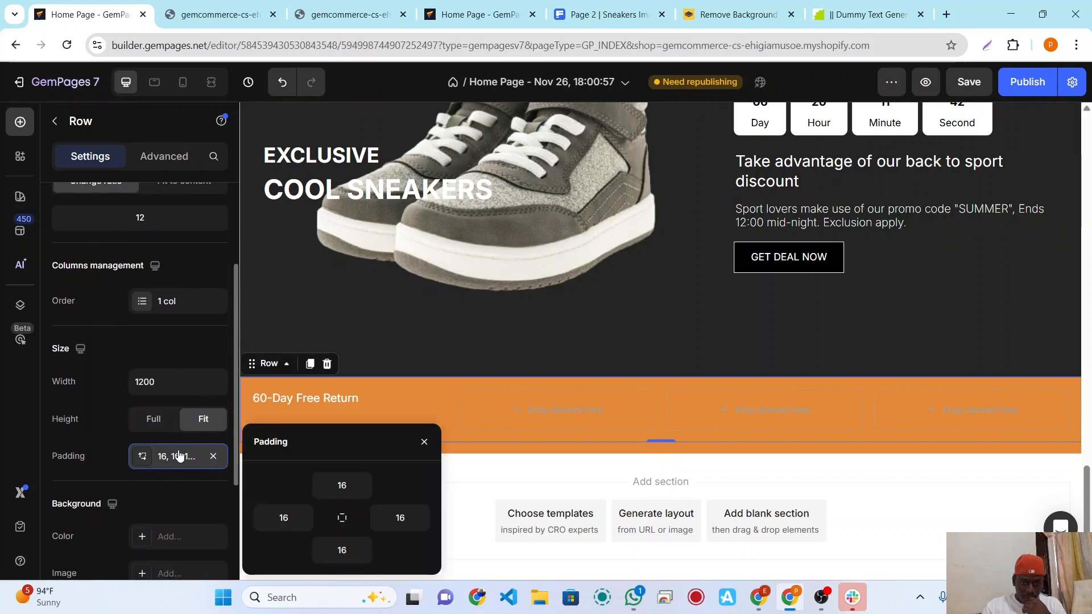
double_click(342, 551)
type("0")
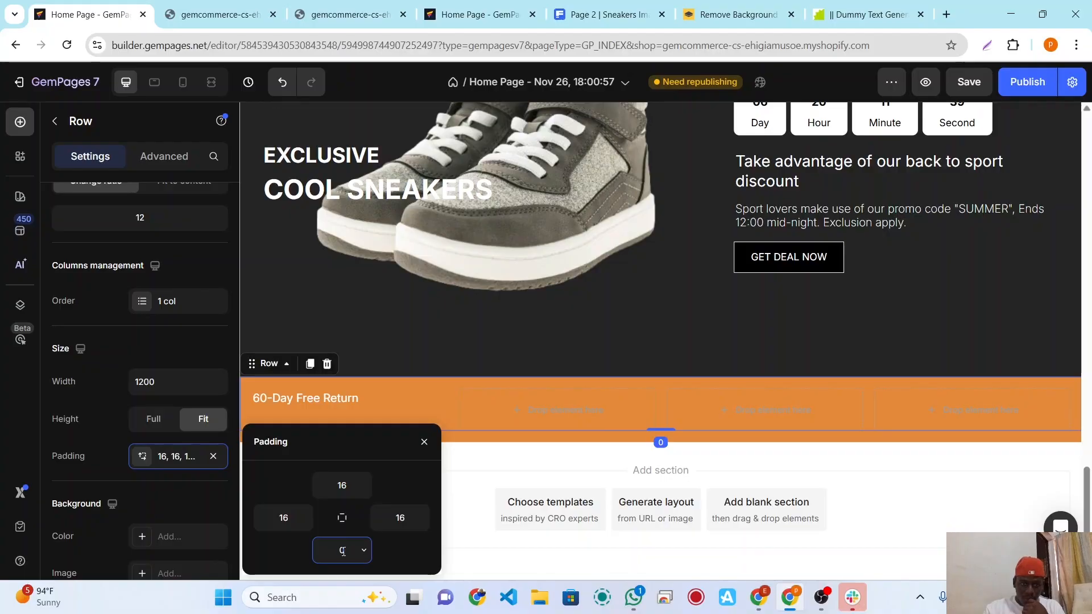
double_click(342, 484)
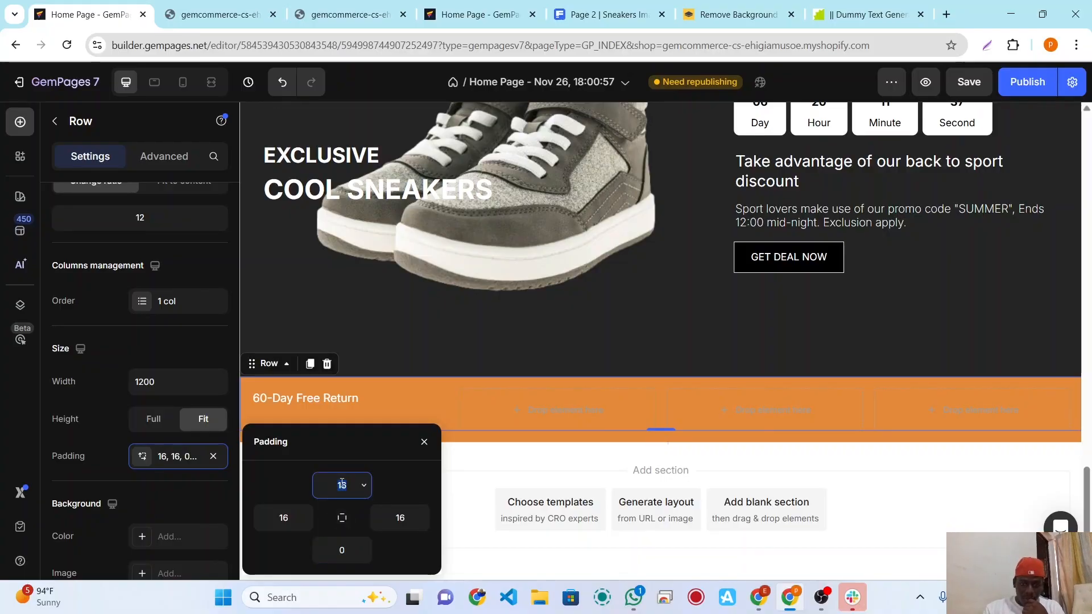
type("0")
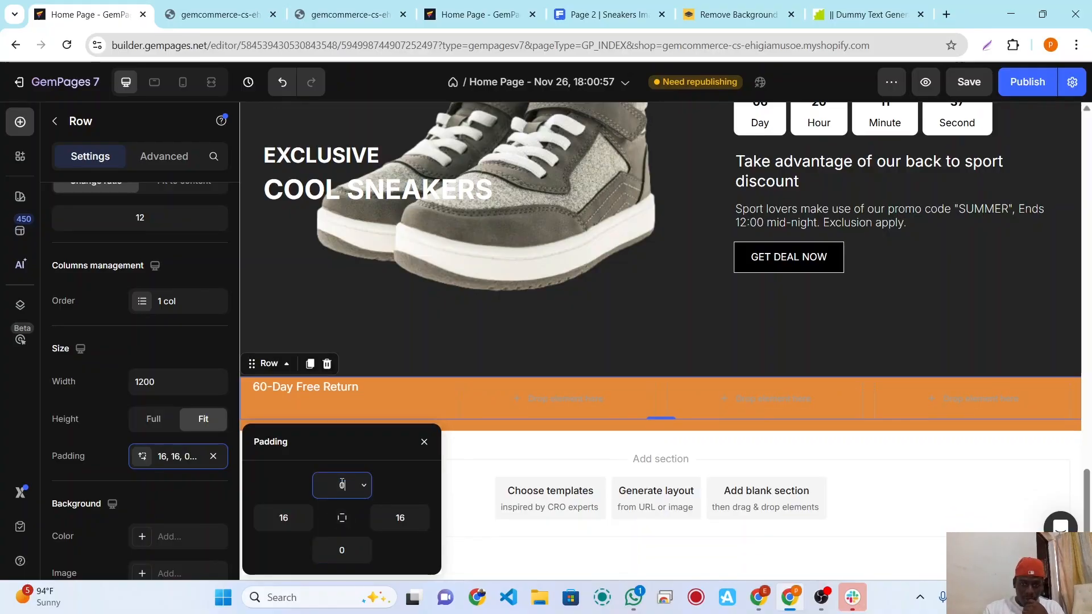
left_click(438, 405)
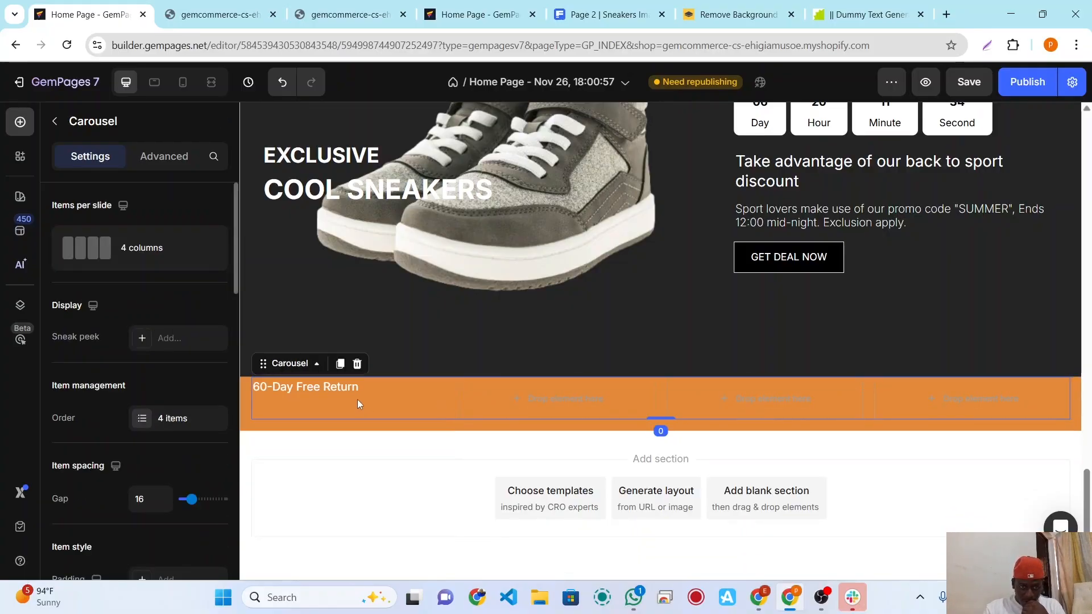
- Inspect the padding and spacing settings of the carousel's row and of the orange section around it
left_click(349, 428)
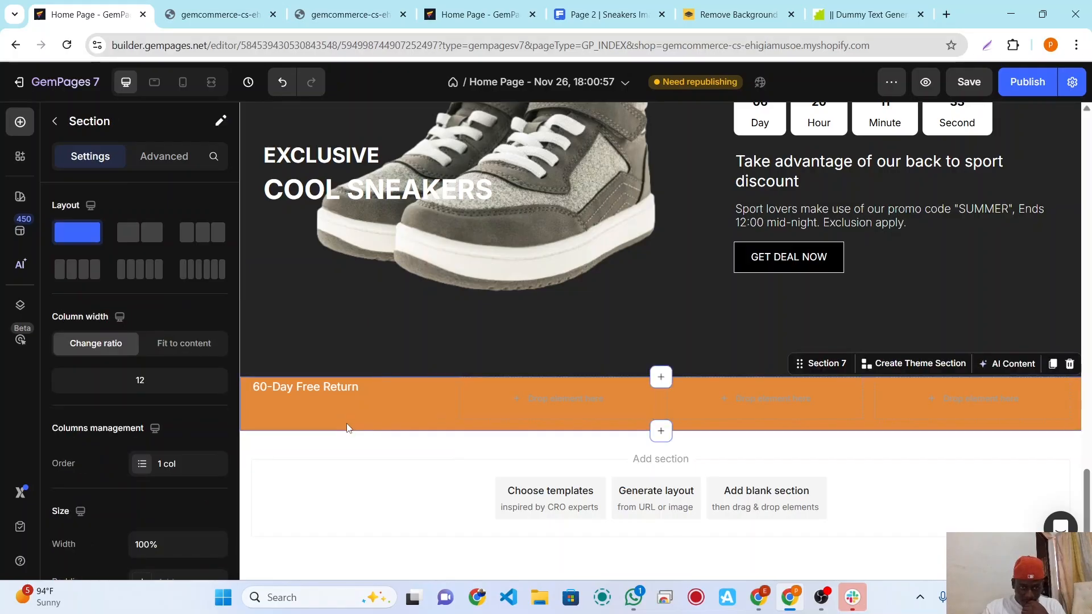
left_click(281, 418)
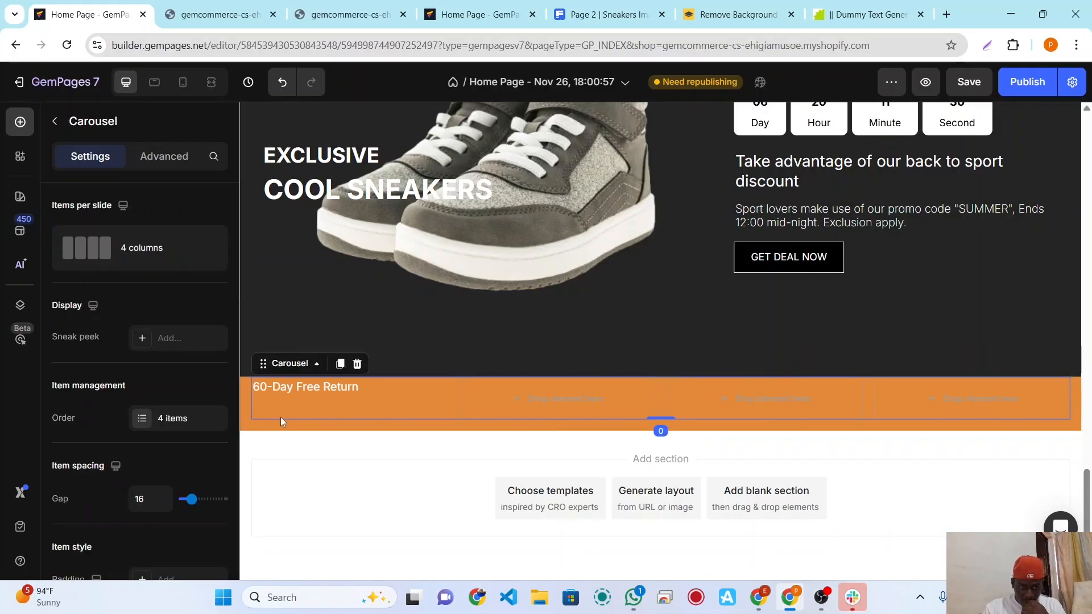
left_click(248, 414)
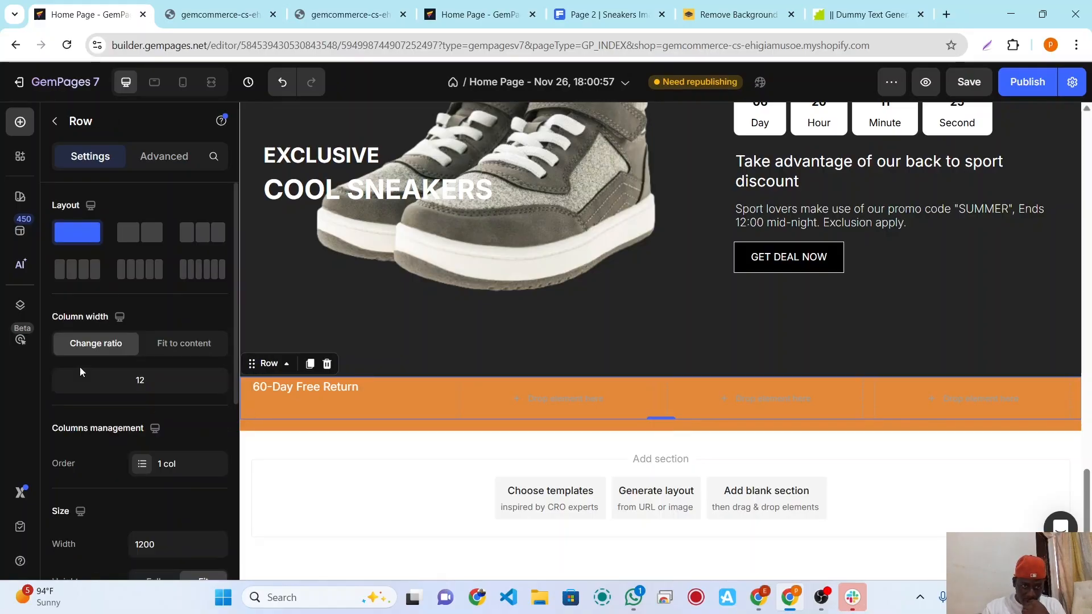
scroll(157, 441, "down", 2)
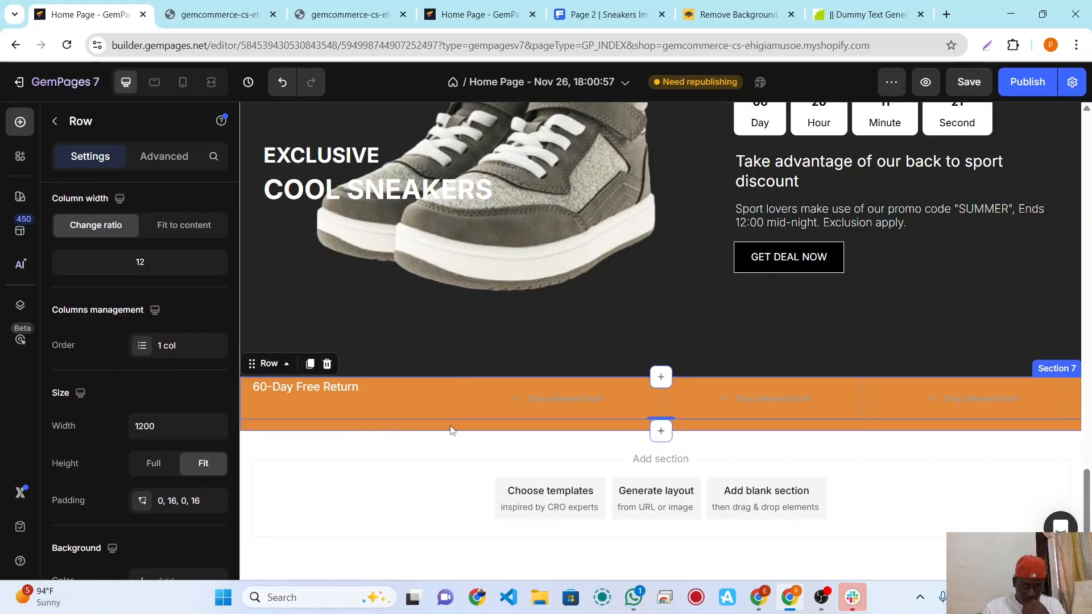
mouse_move(663, 419)
left_mouse_down()
mouse_move(662, 431)
mouse_move(662, 407)
left_mouse_up()
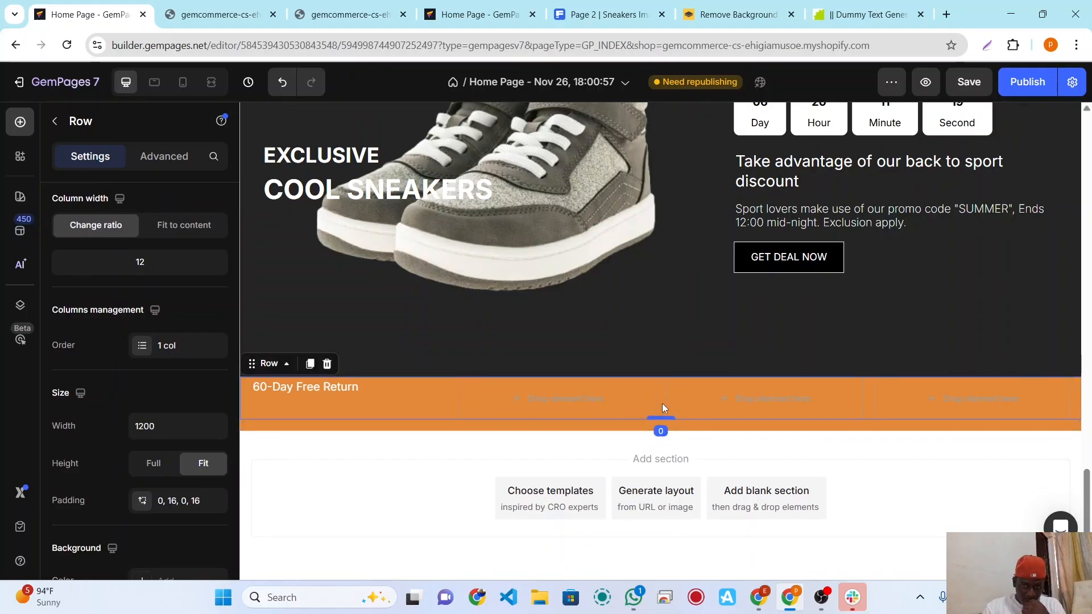
left_click(675, 430)
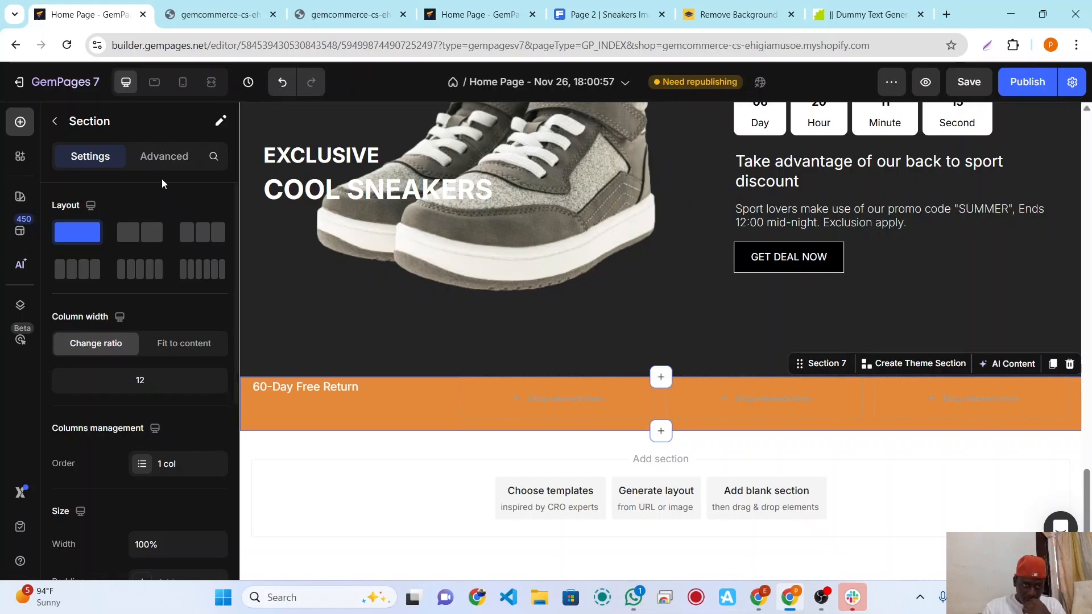
left_click(160, 163)
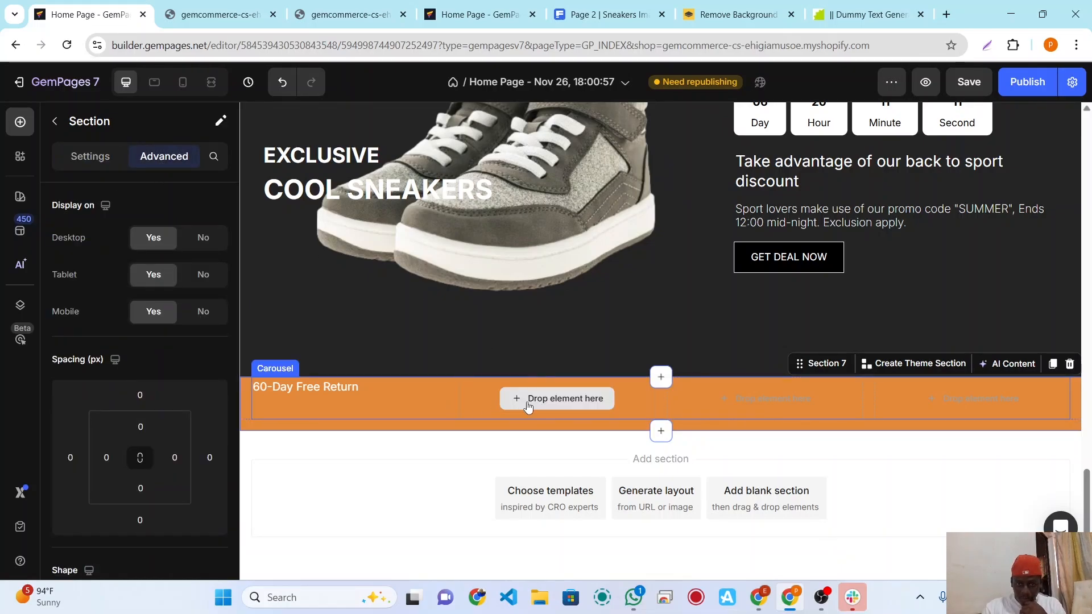
- Duplicate the "60-Day Free Return" text block and move one copy into the second carousel item
left_click(323, 386)
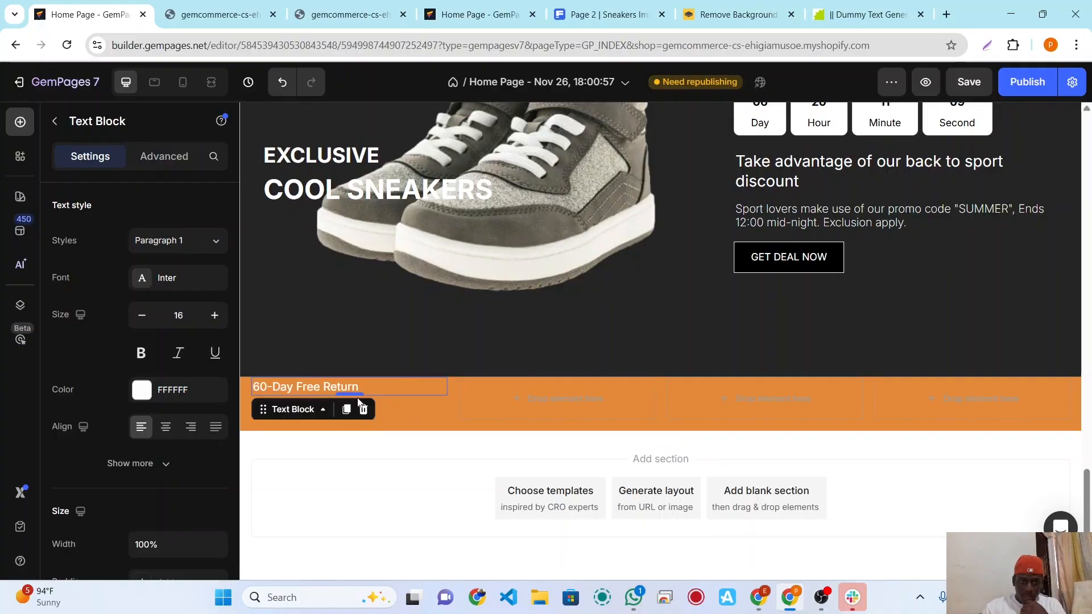
left_click(346, 410)
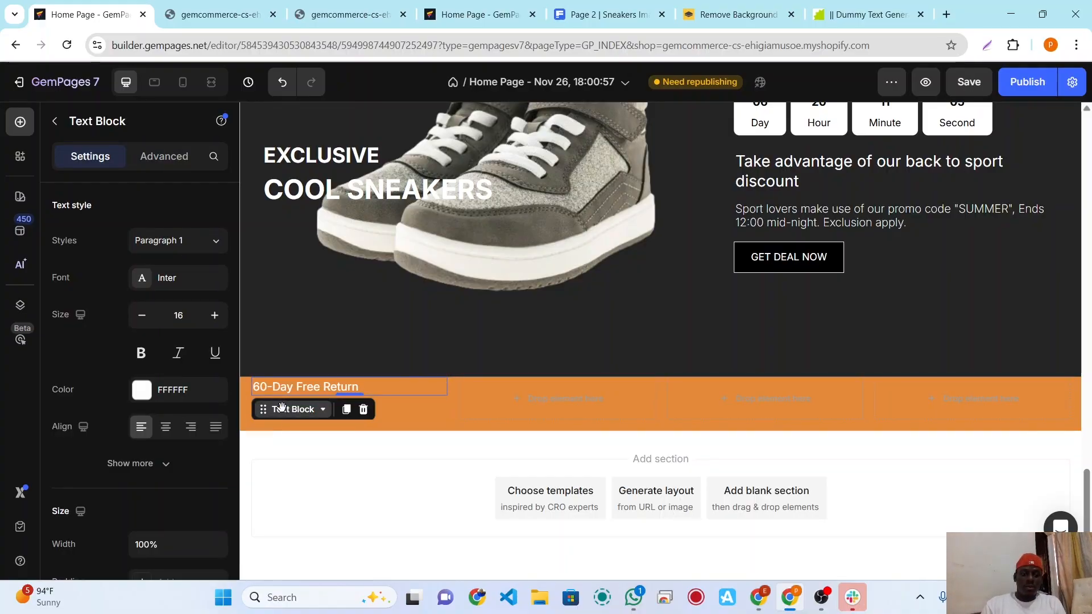
left_click_drag(281, 404, 538, 398)
- Duplicate the text block in the second carousel item and move one copy into the third item
left_click(515, 387)
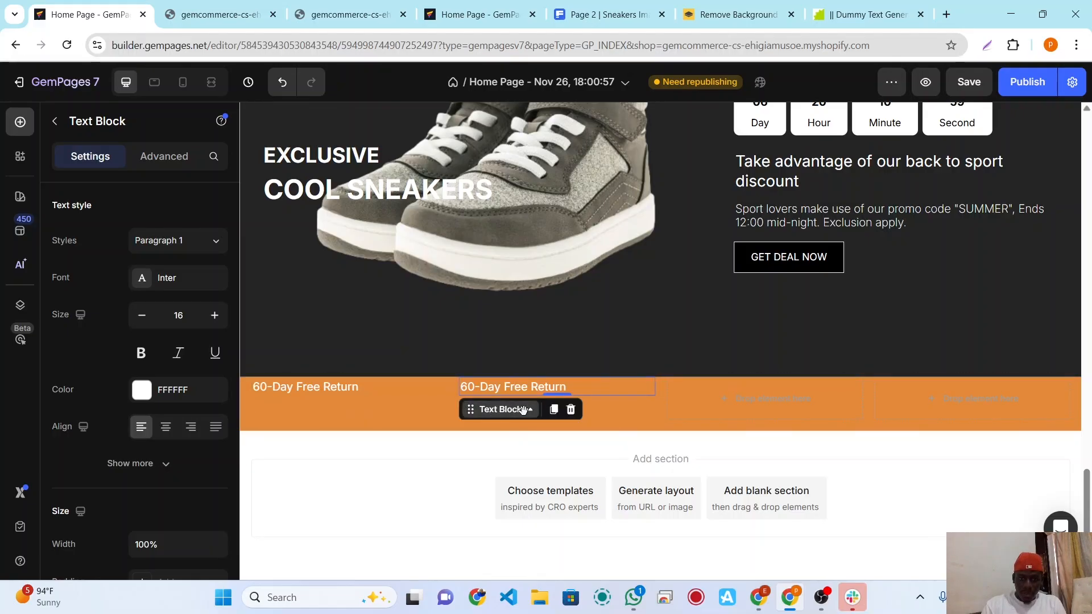
left_click(553, 409)
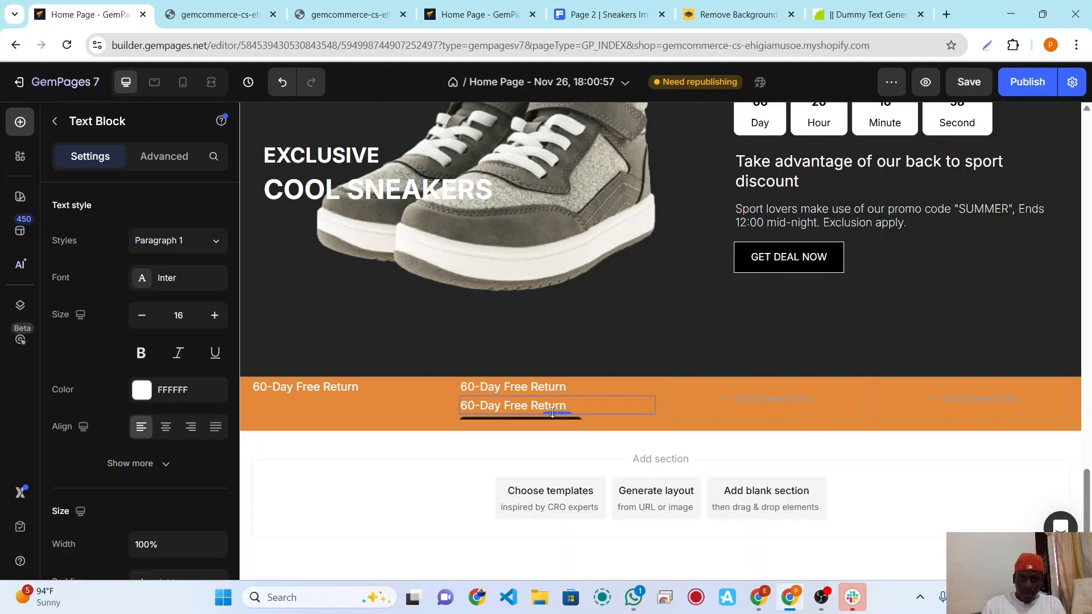
left_click(514, 386)
left_click_drag(487, 411, 735, 401)
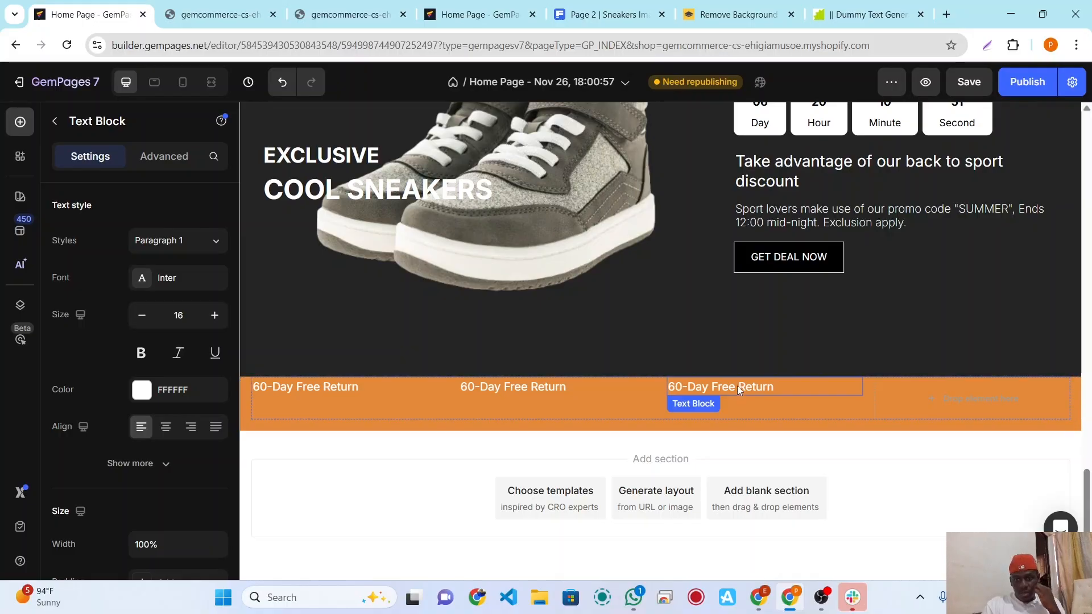
- Duplicate the text block in the third carousel item and move one copy into the empty fourth item
left_click(736, 386)
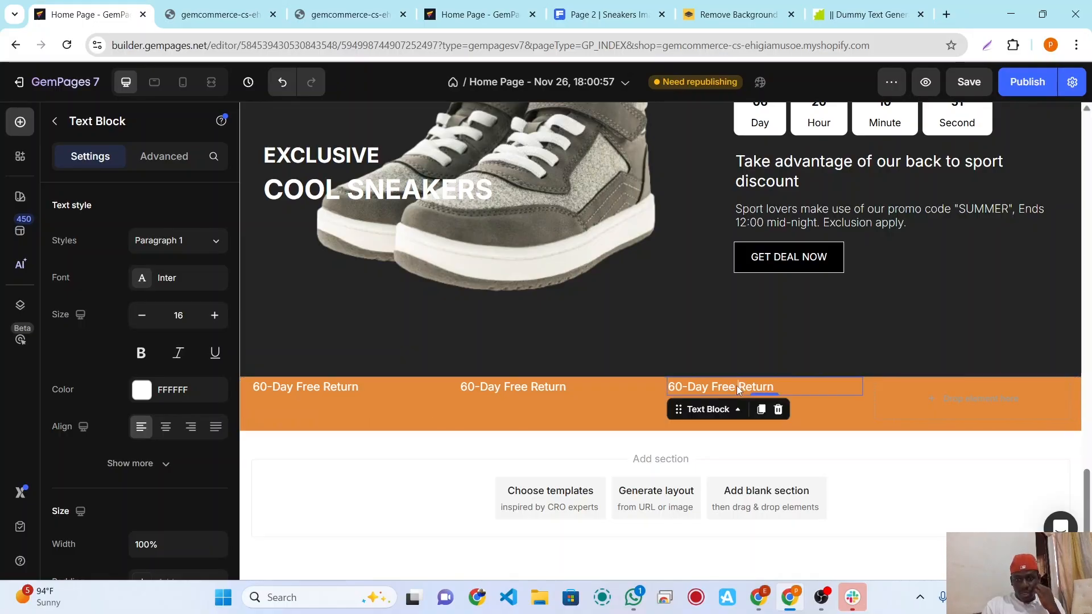
left_click(762, 410)
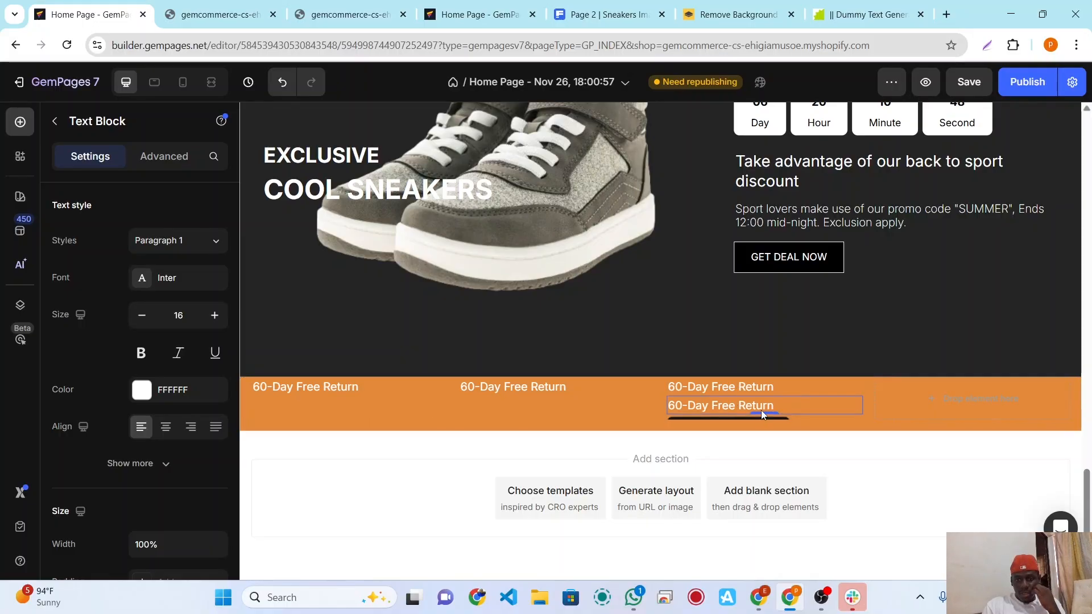
left_click(697, 381)
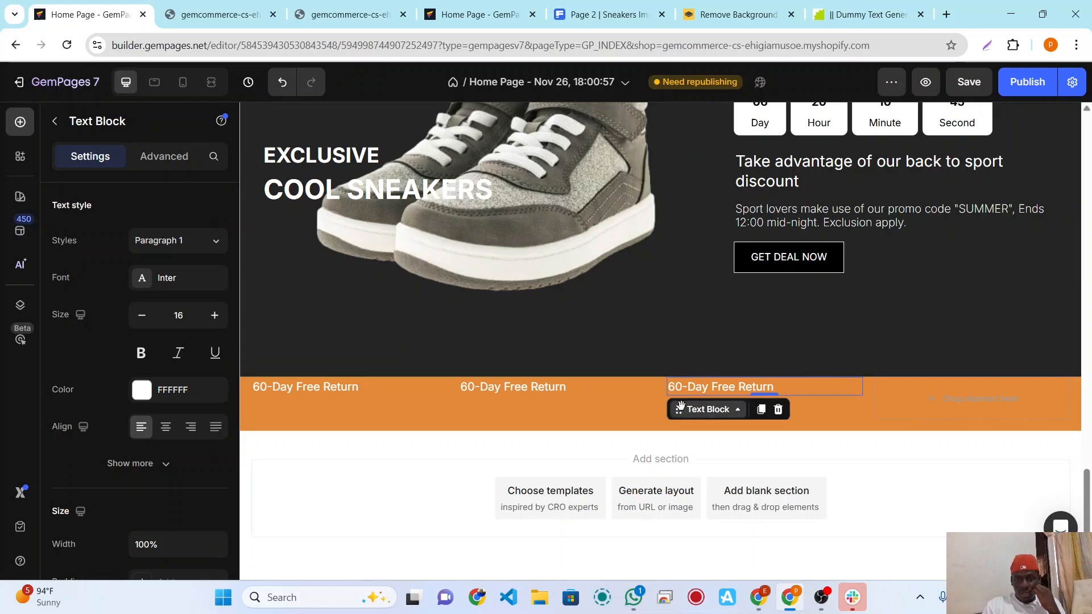
left_click_drag(695, 404, 910, 387)
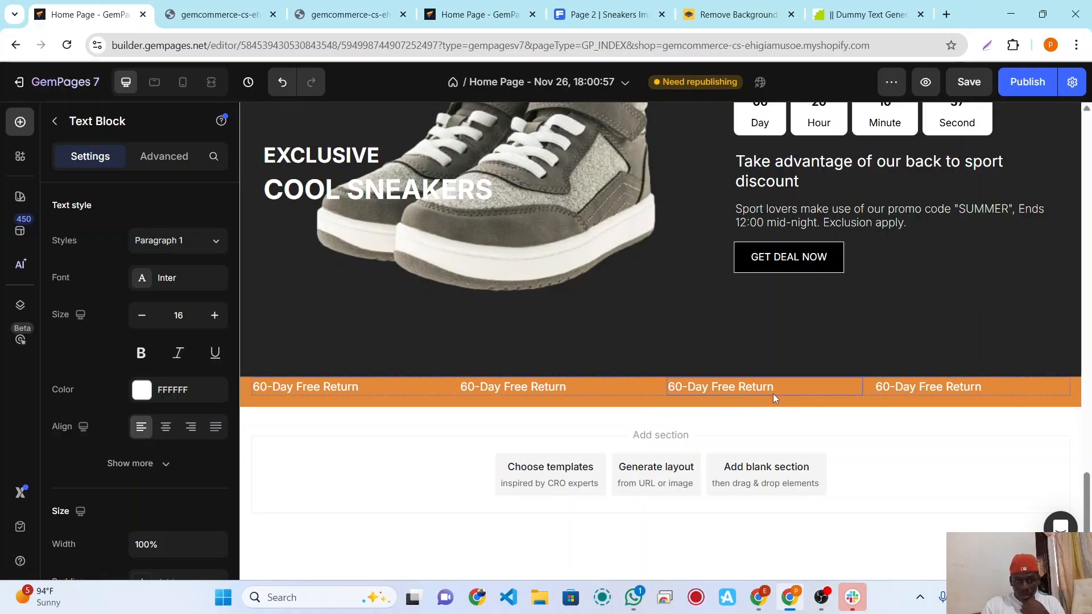
- Review the orange section's spacing, column, size and background options for a way to adjust its vertical spacing
left_click(243, 401)
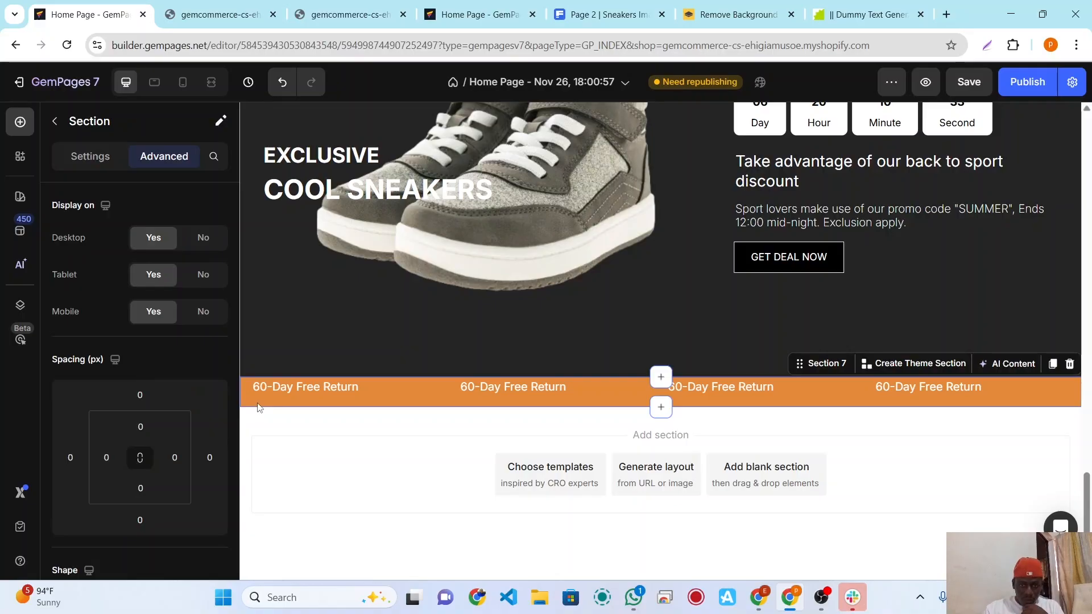
scroll(117, 446, "down", 5)
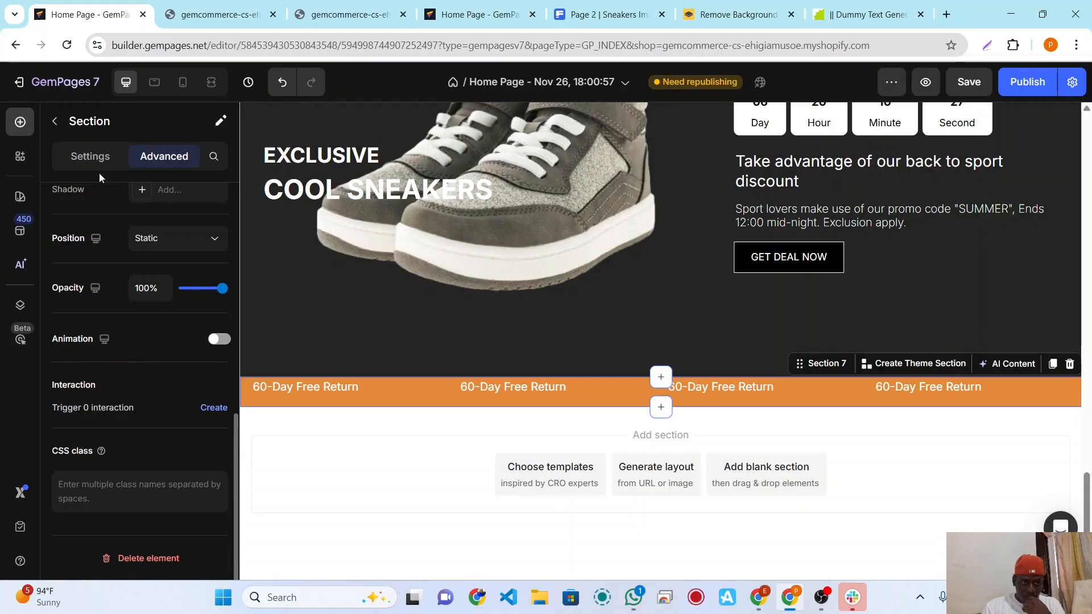
left_click(89, 158)
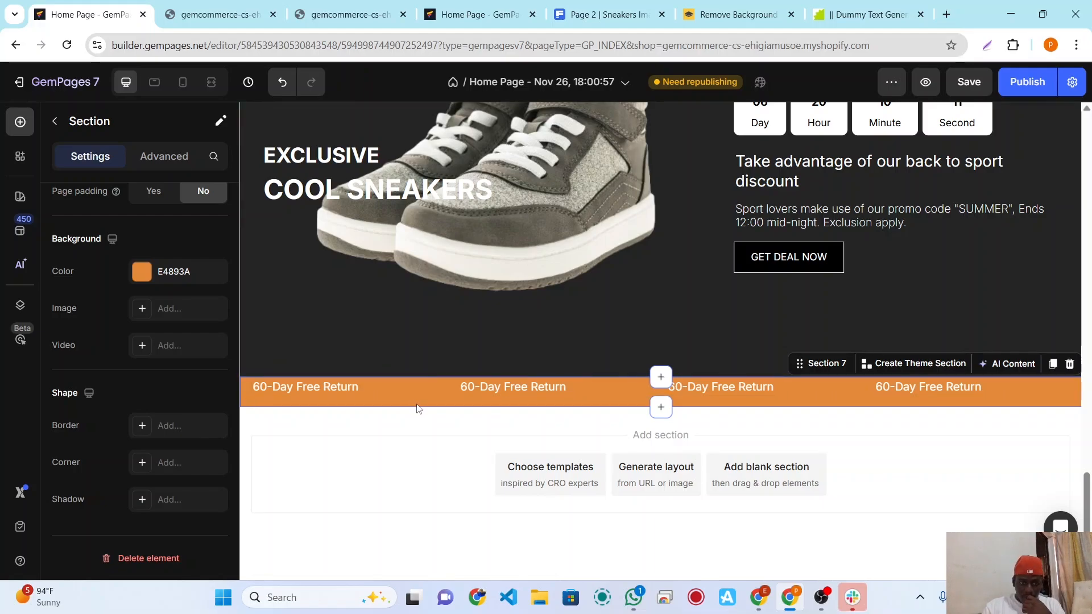
scroll(165, 438, "up", 2)
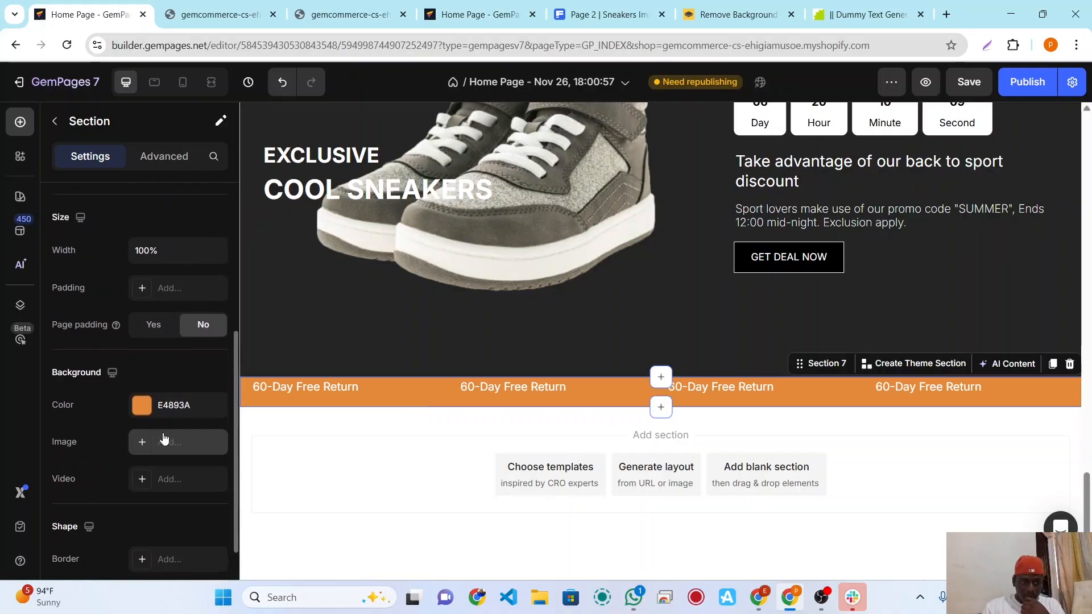
scroll(164, 438, "up", 4)
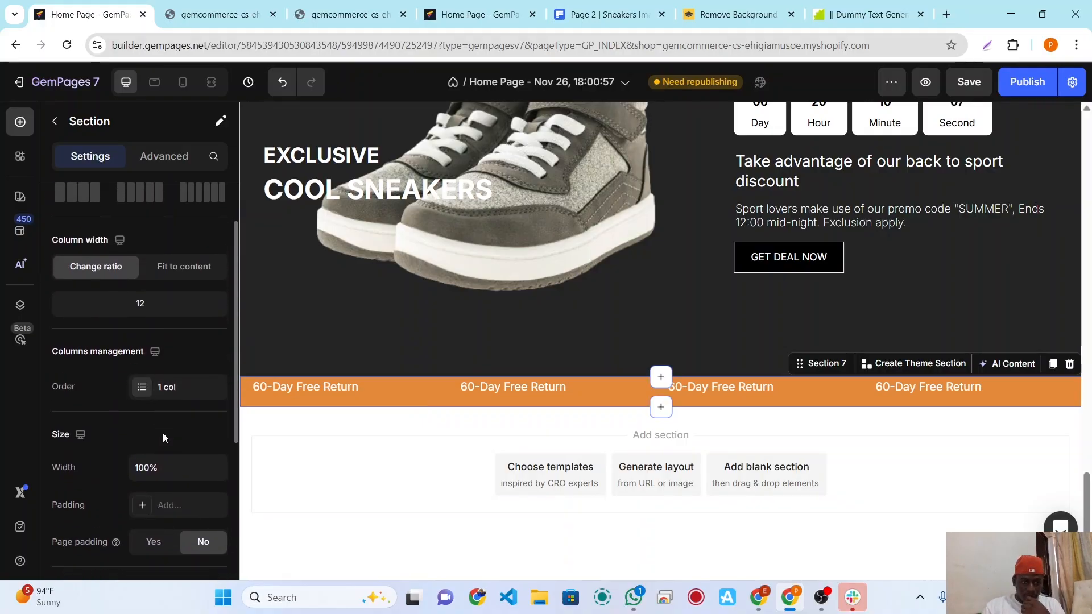
scroll(163, 436, "down", 1)
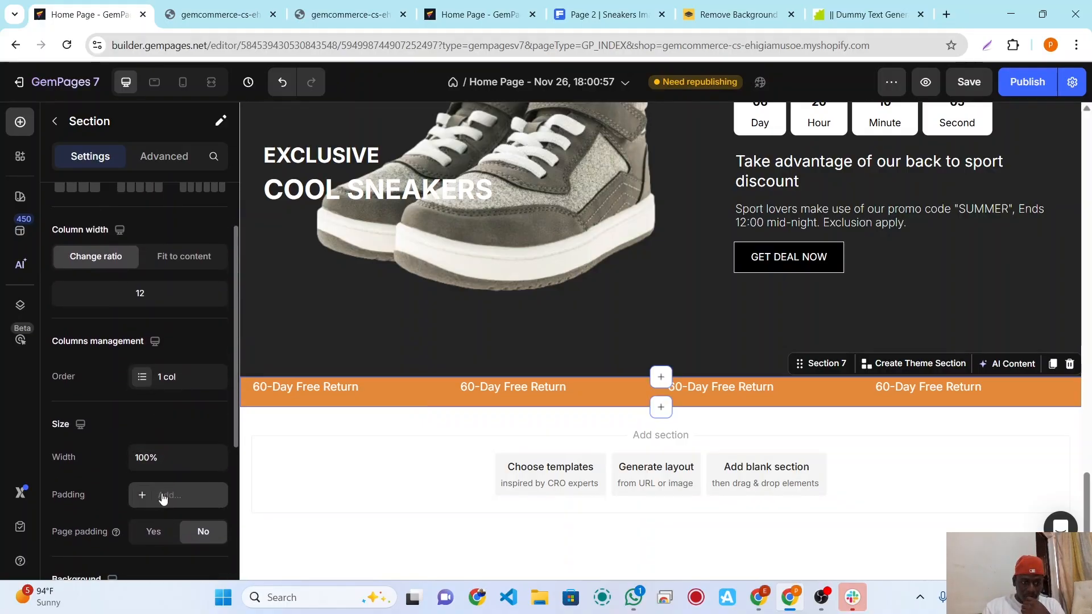
scroll(163, 498, "down", 3)
scroll(163, 498, "down", 2)
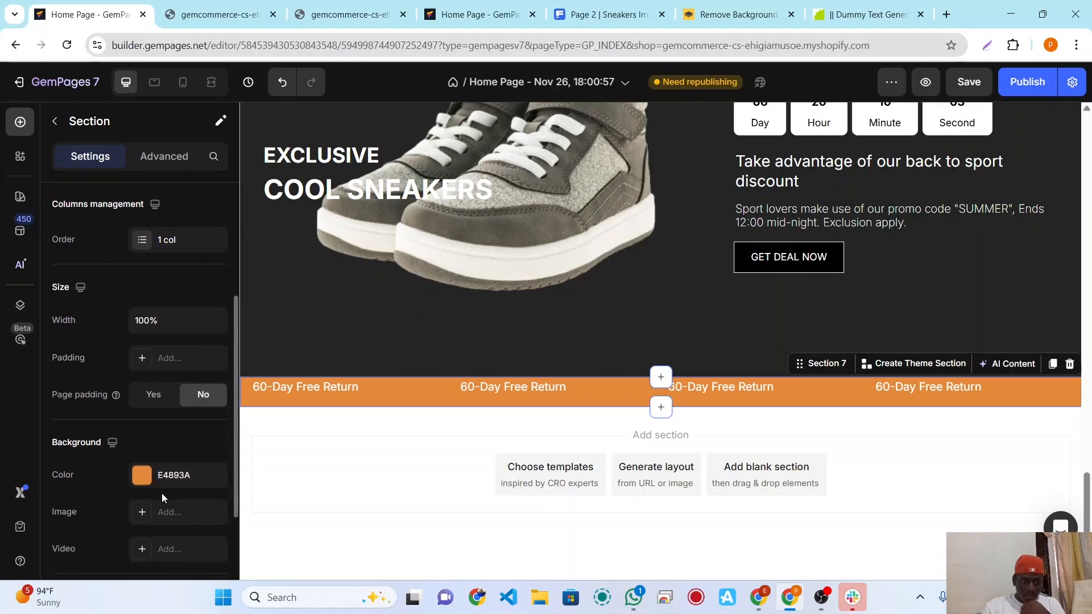
scroll(162, 495, "up", 4)
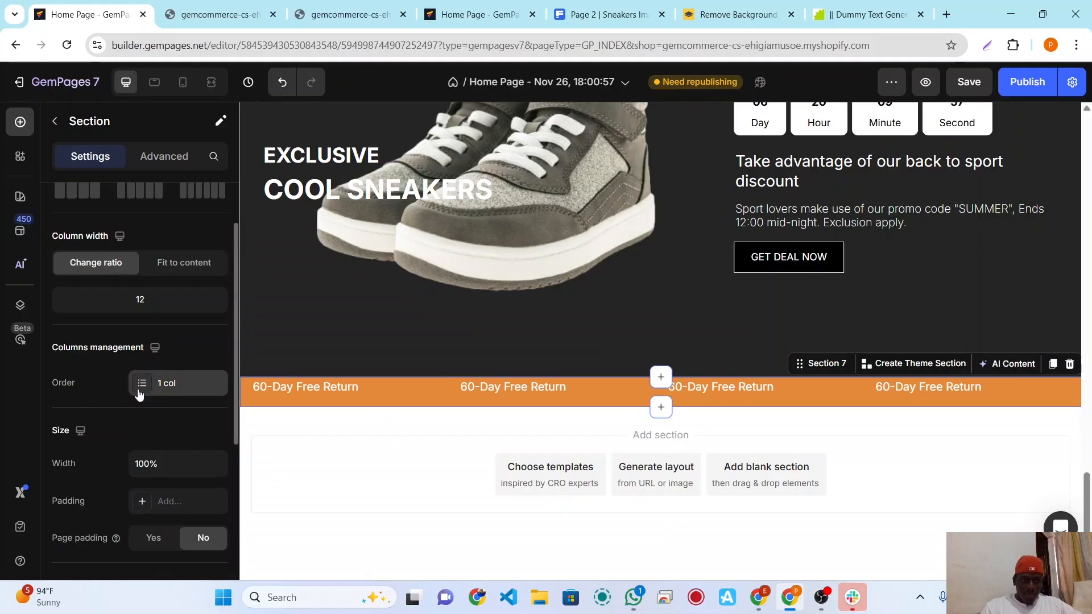
scroll(138, 394, "up", 2)
scroll(154, 464, "down", 1)
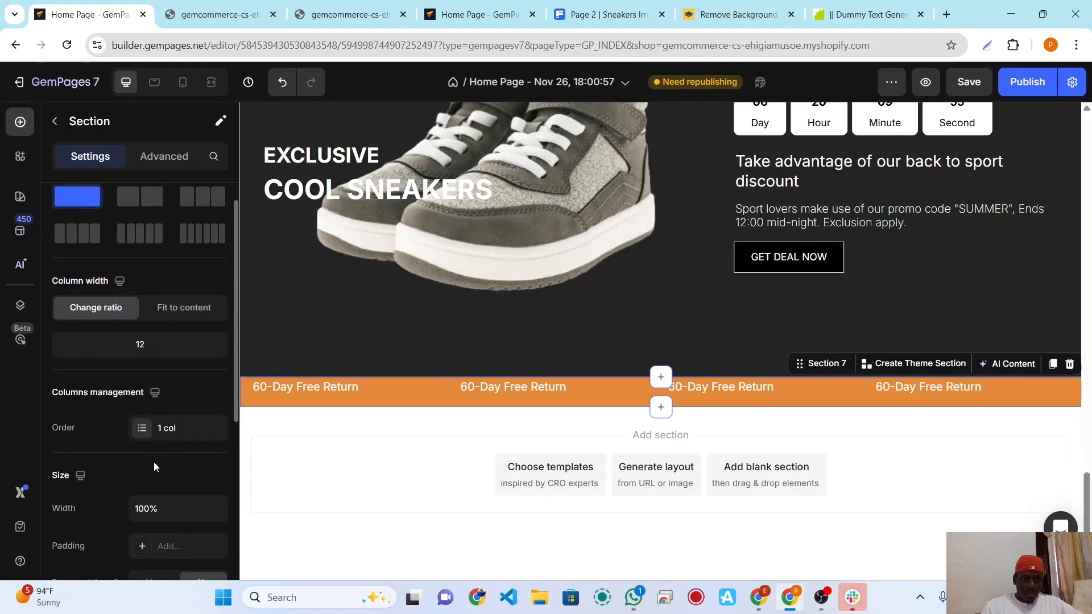
scroll(154, 462, "up", 1)
- Set the orange section's top padding to 15 px
left_click(165, 163)
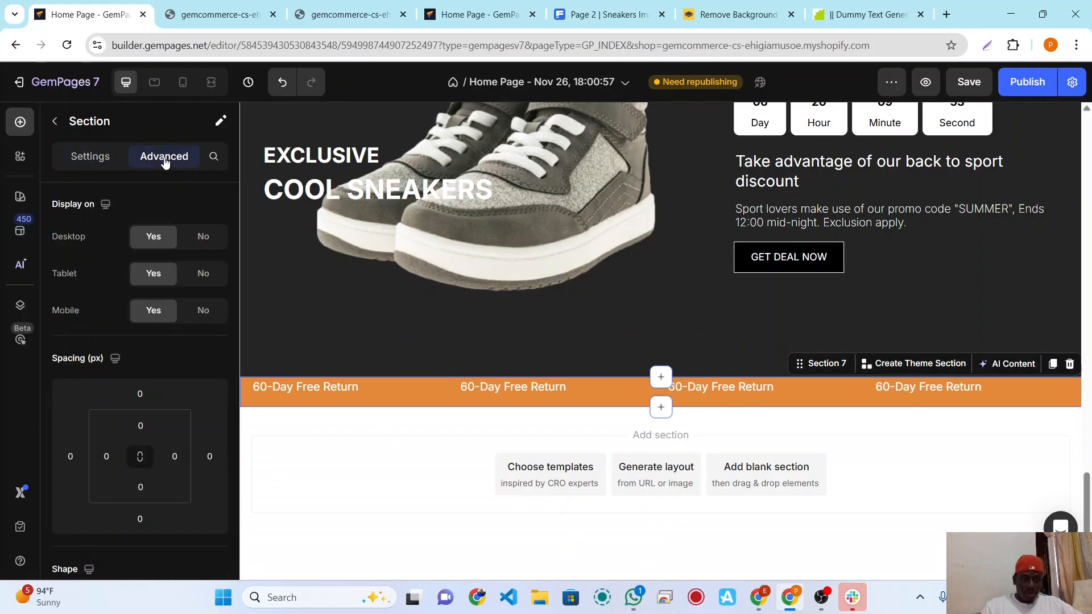
left_click(139, 424)
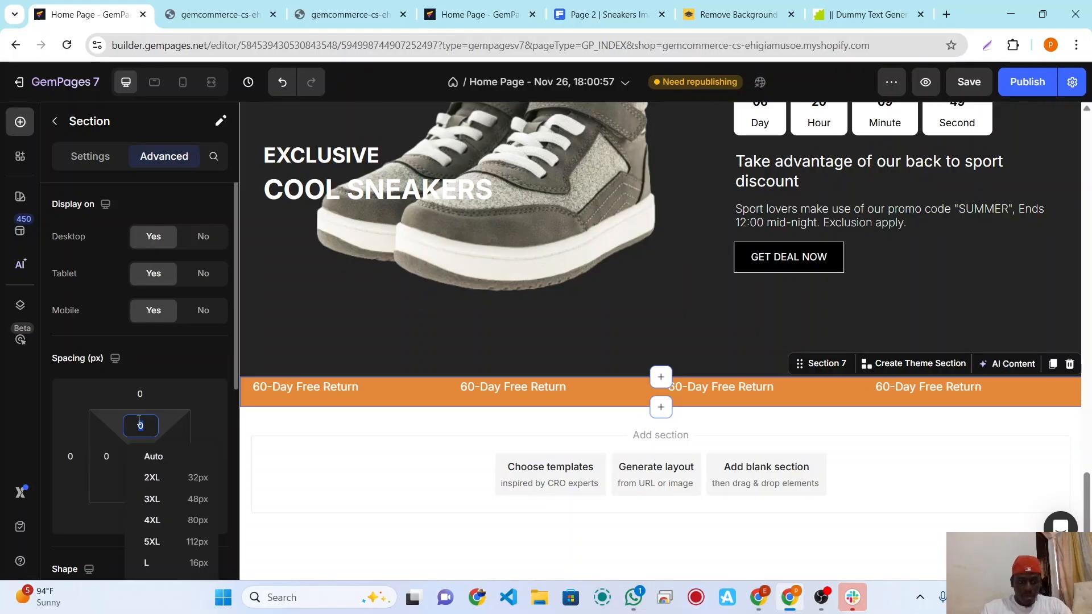
type("10")
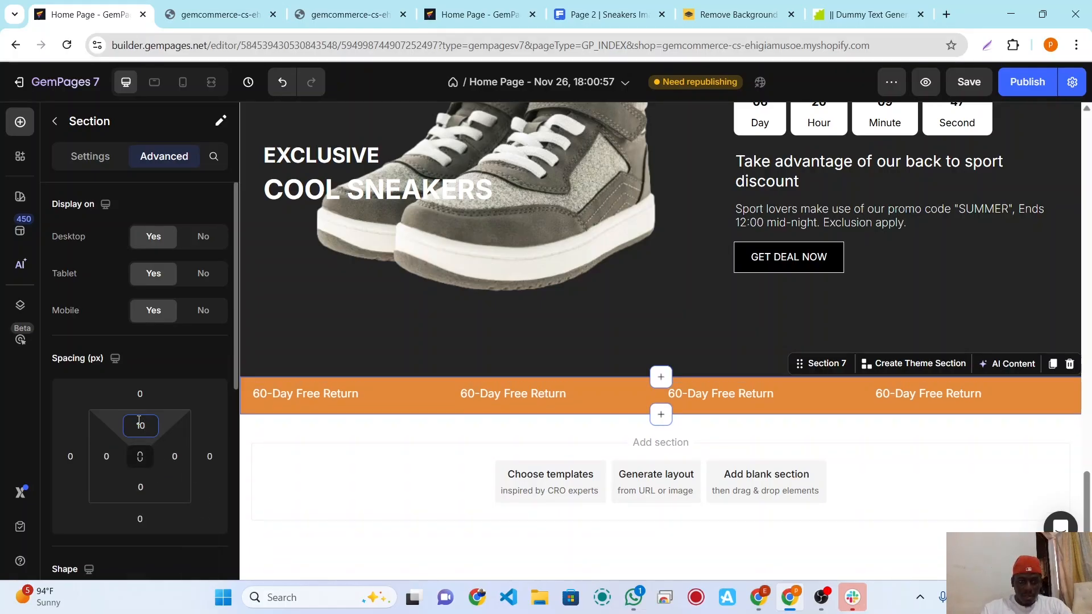
key("BackSpace")
type("5")
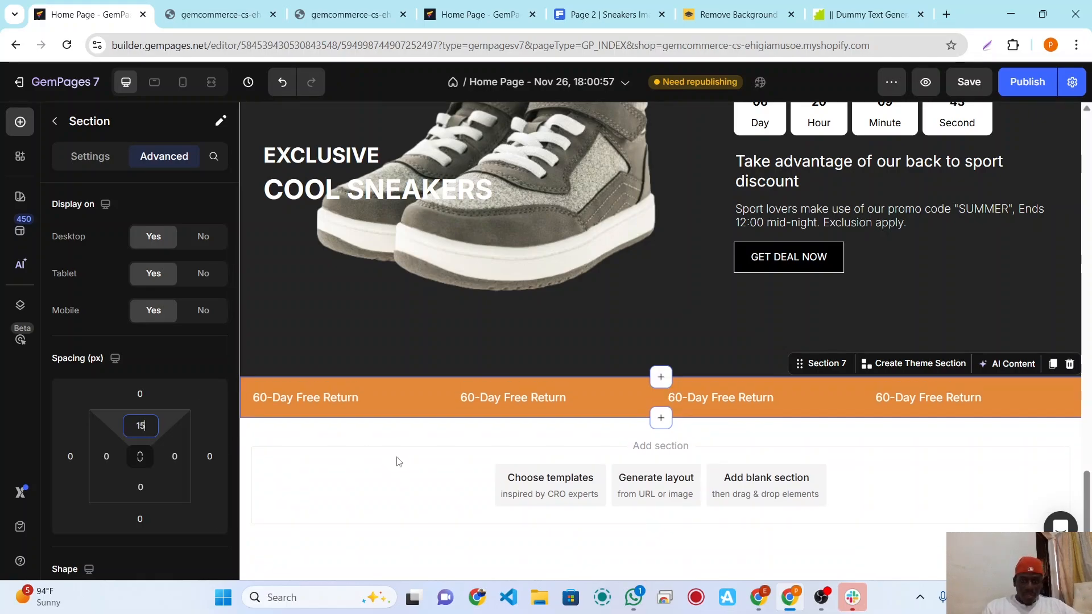
left_click(502, 446)
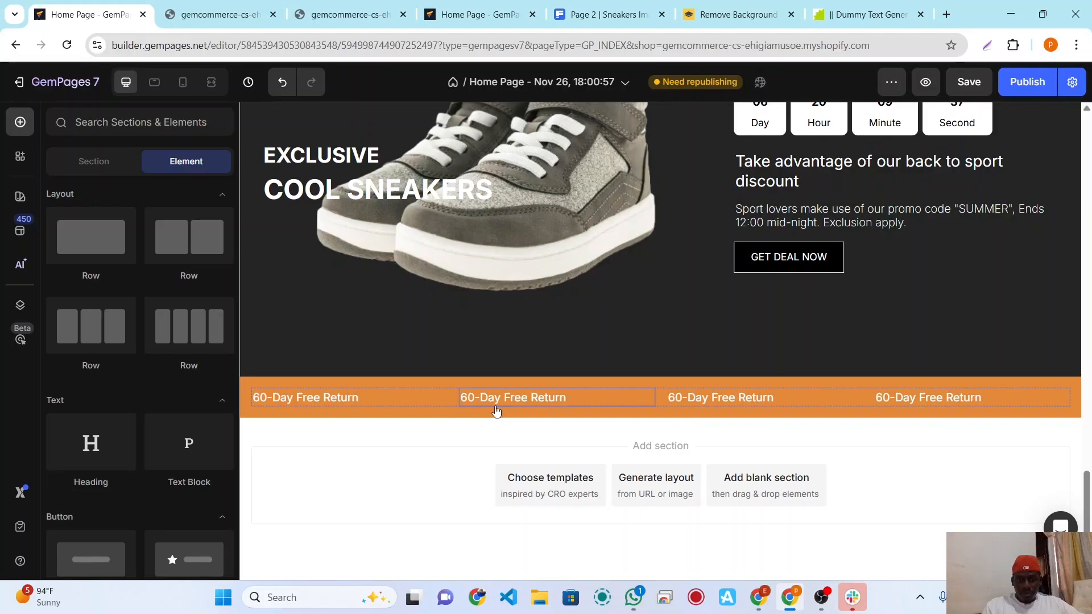
- Replace the text in the second carousel item with "Non-stop Customer service"
left_click(496, 409)
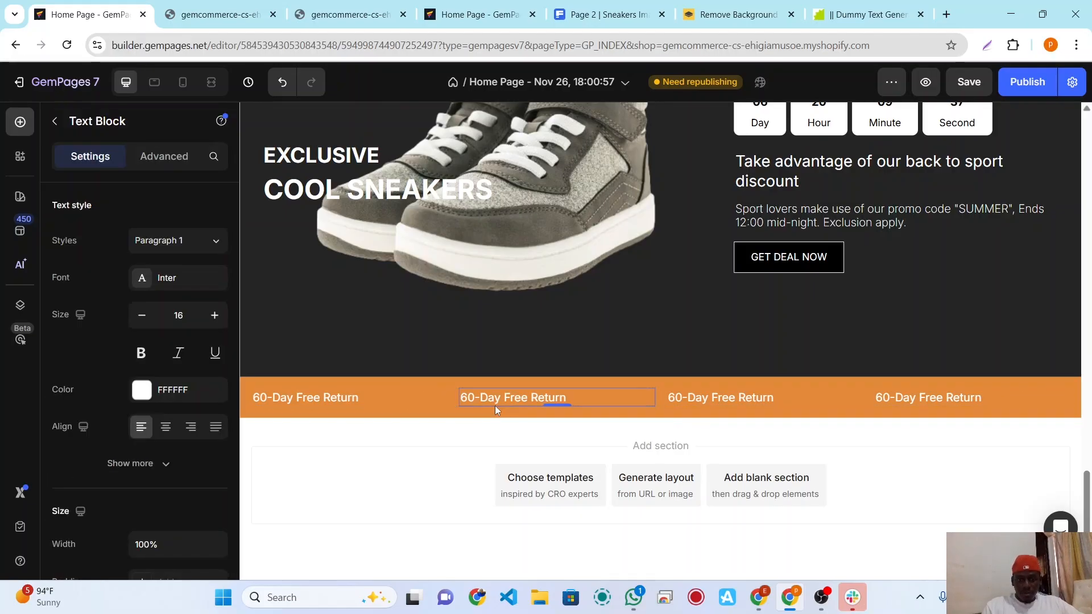
double_click(523, 399)
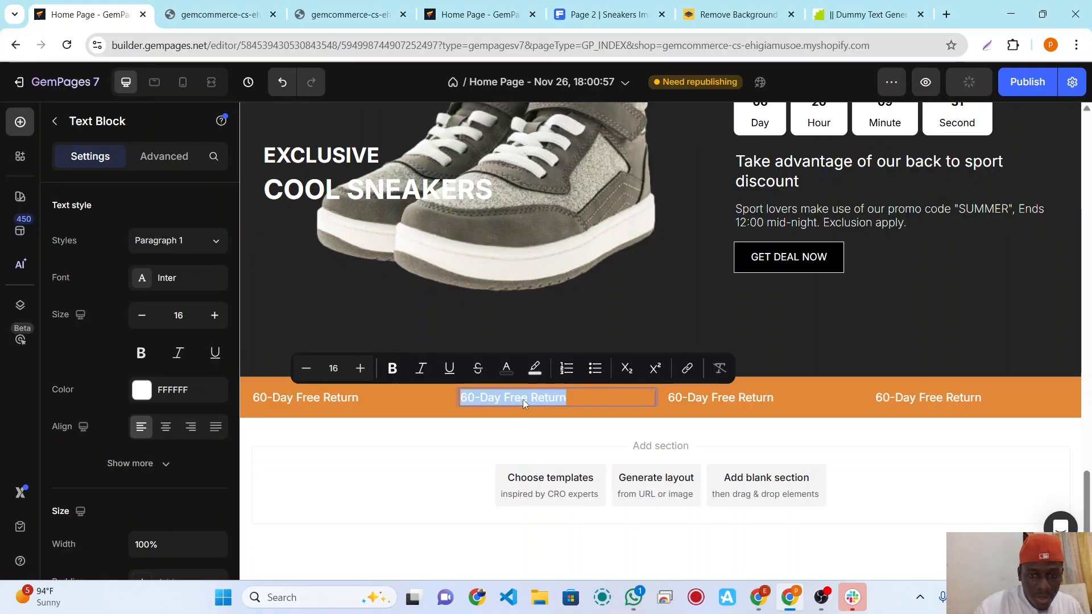
type("Non")
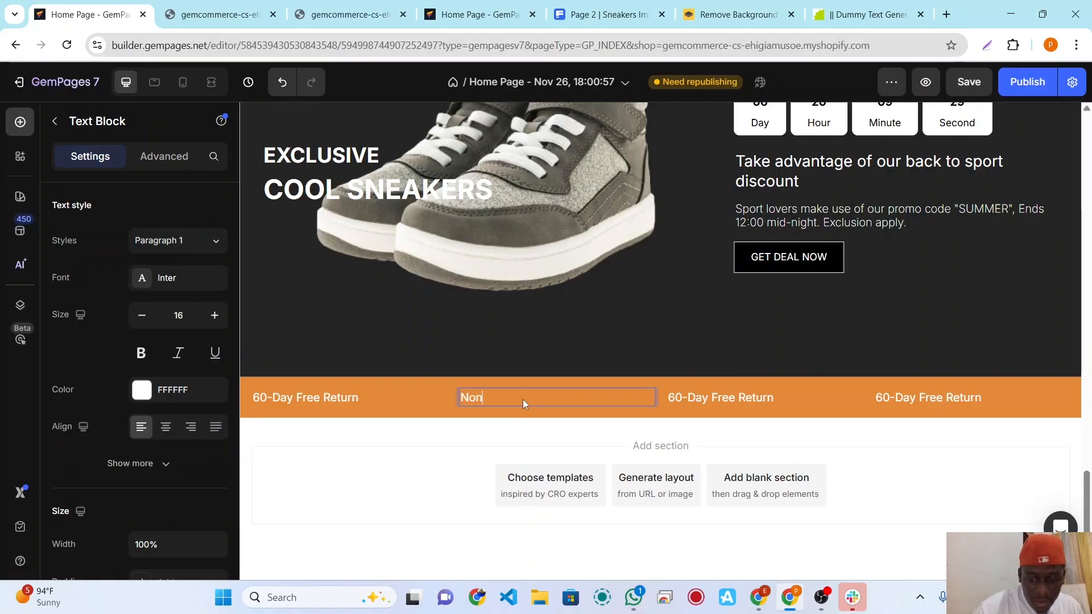
type("-stop Cu")
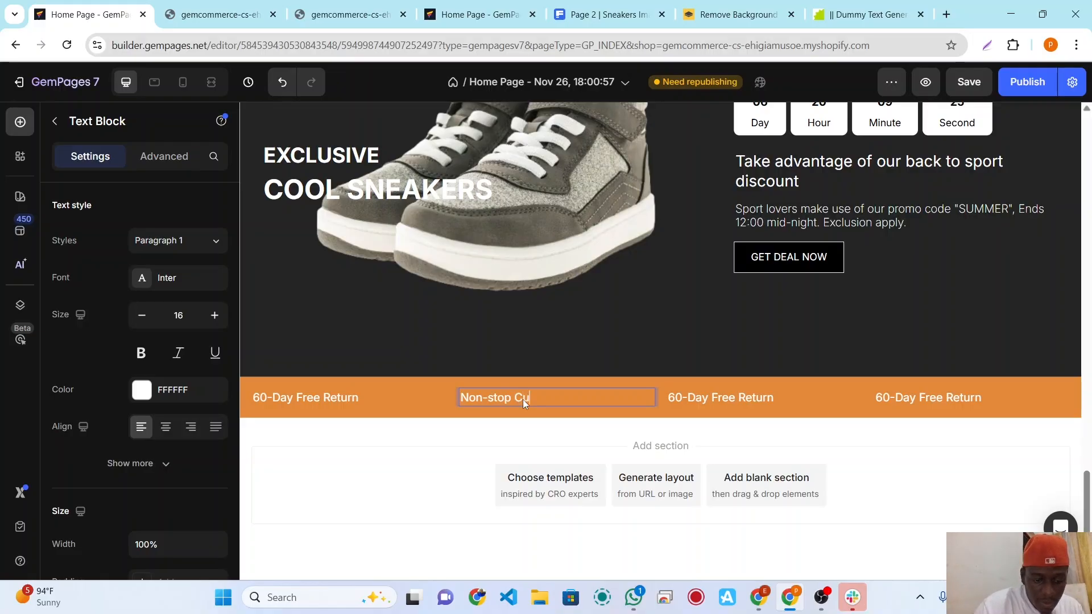
type("stomer ")
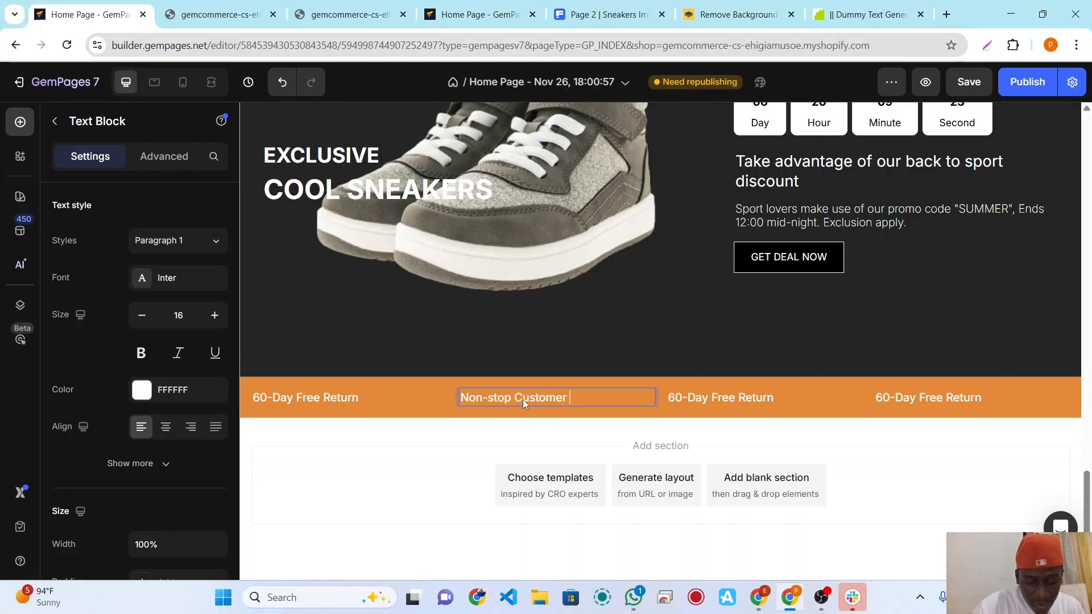
type("servi")
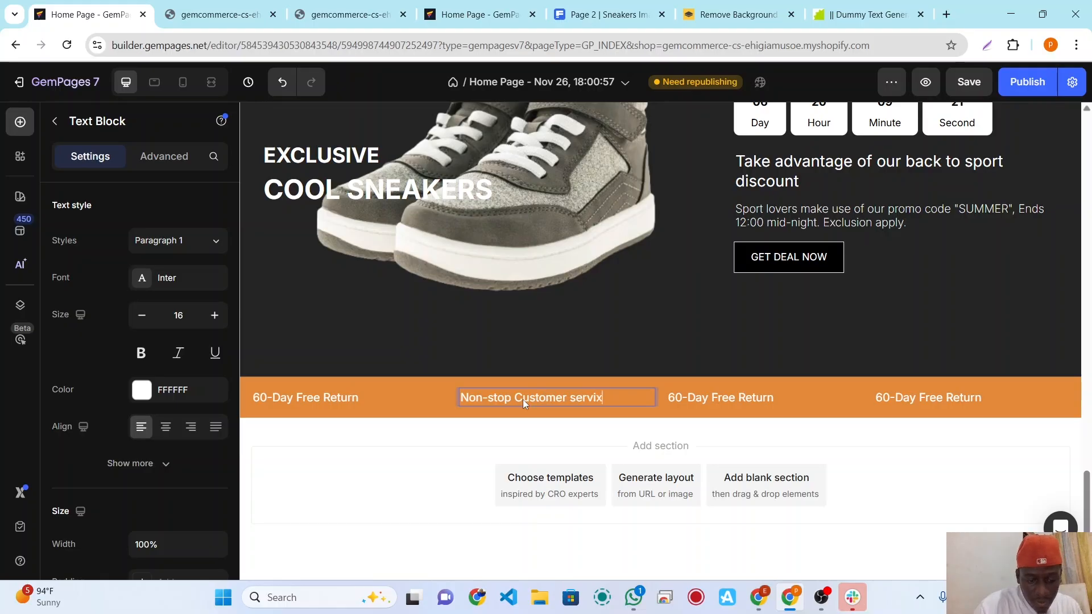
type("ce")
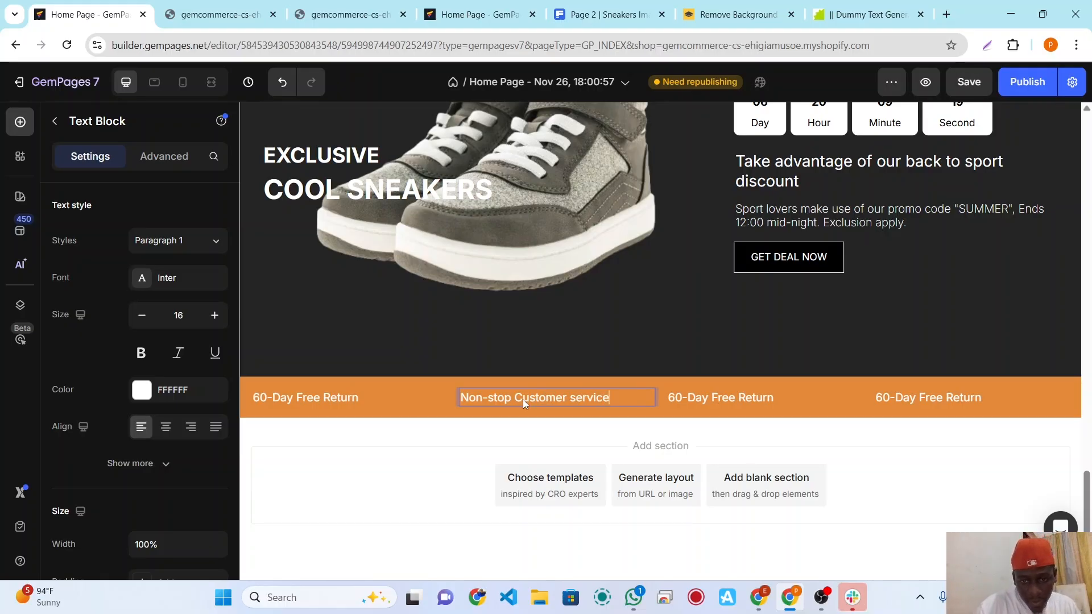
- Replace the text in the third carousel item with "Free Shipping Orders Over $100"
double_click(710, 400)
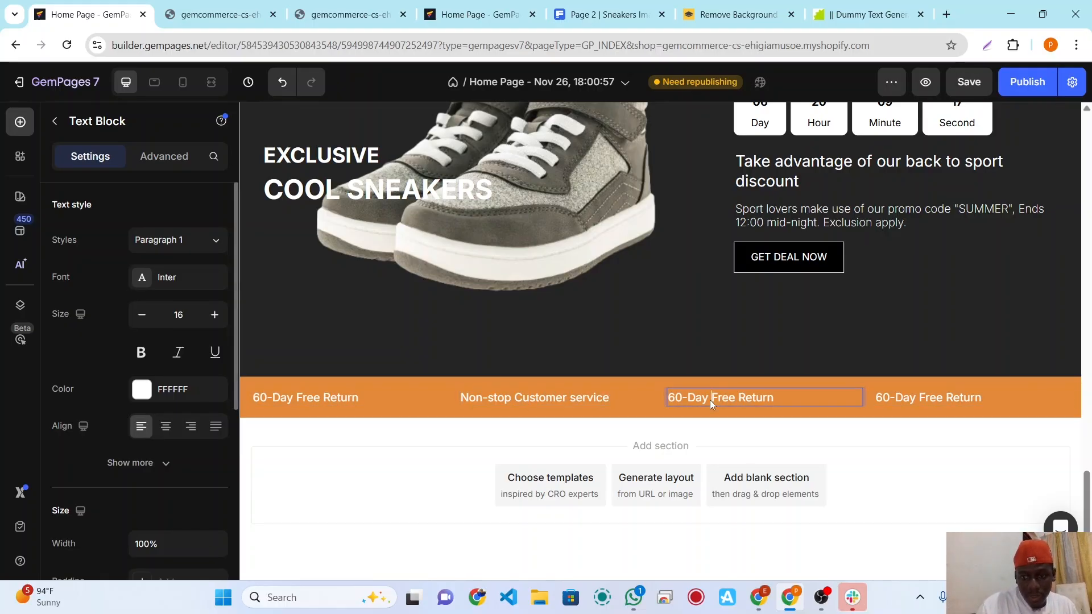
key("ctrl+a")
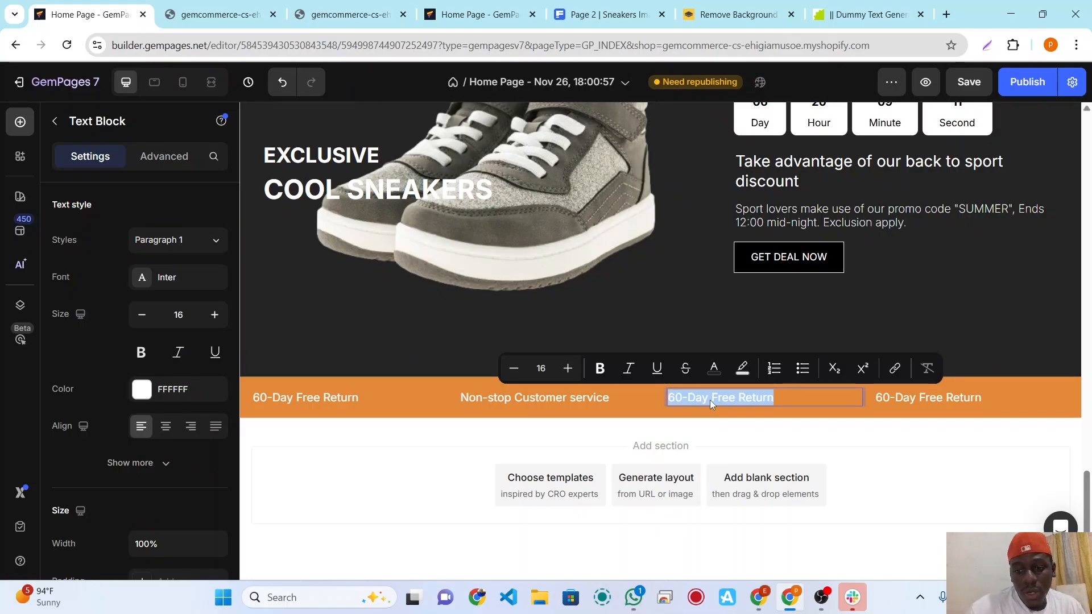
type("F")
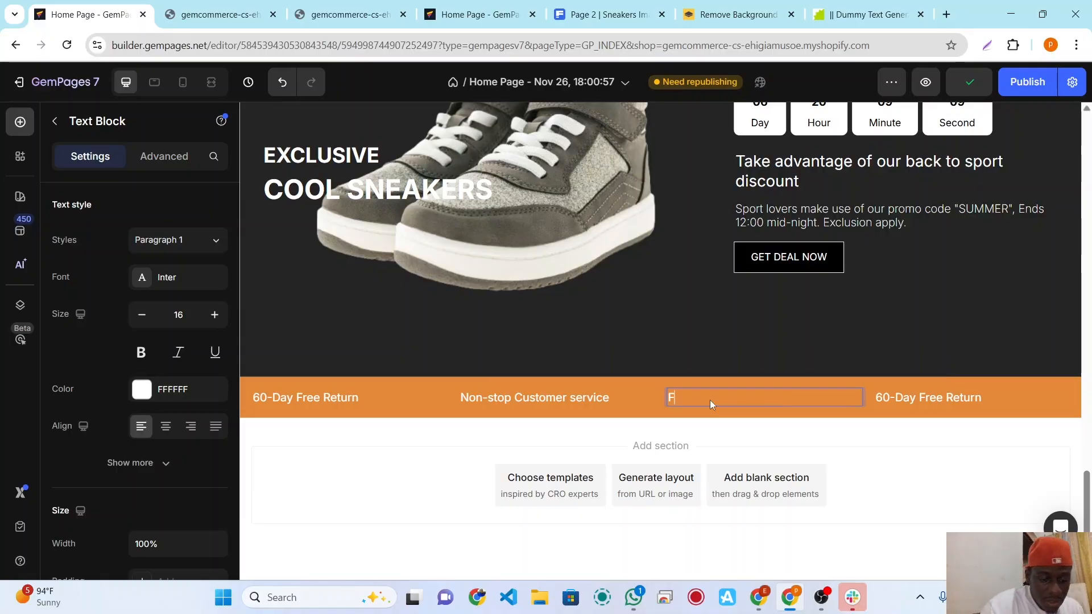
type("ree")
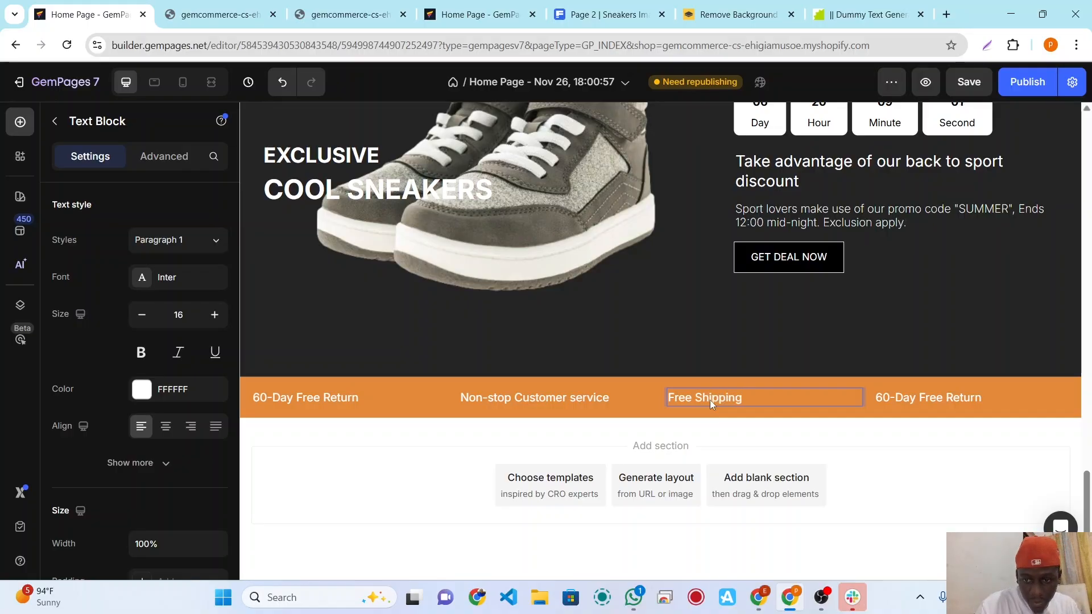
type("Shipping Ord")
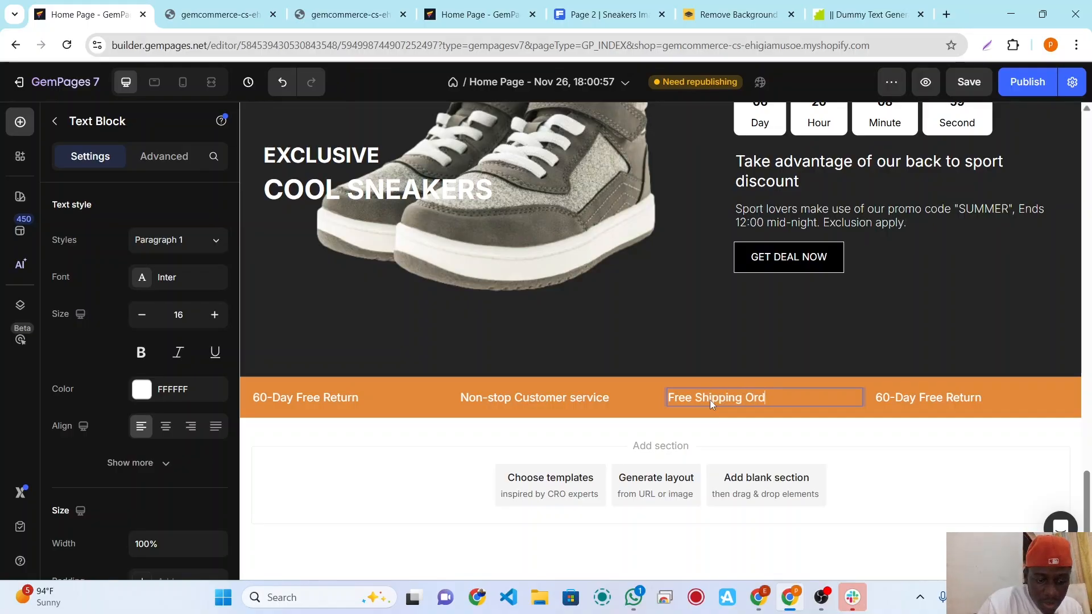
type("ers O")
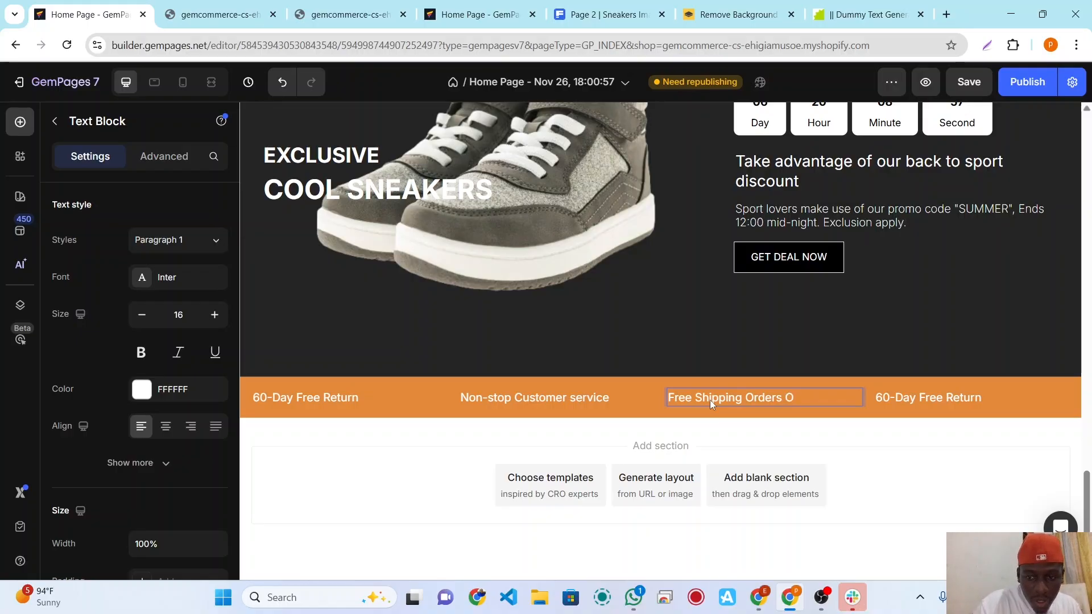
type("ver ")
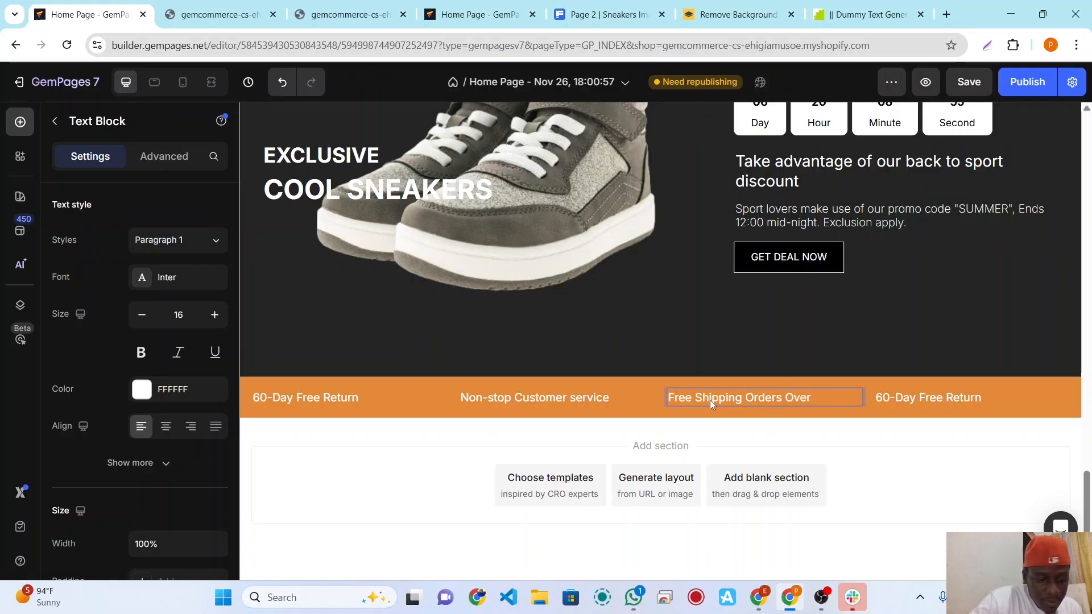
type("$100")
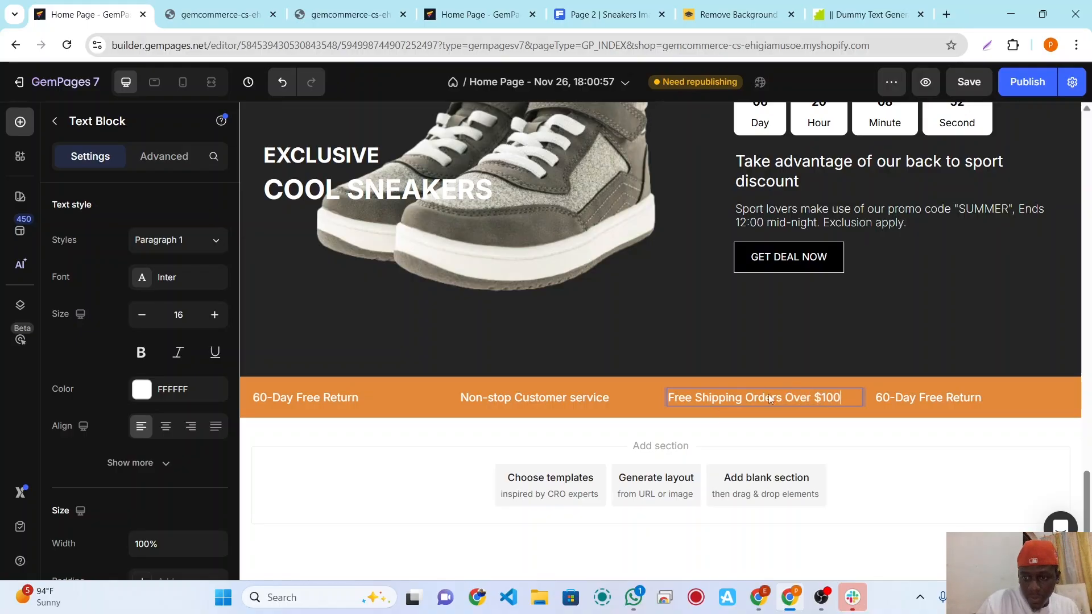
- Replace the text in the fourth carousel item with "100% Secured Checkout" and save the page
left_click(938, 393)
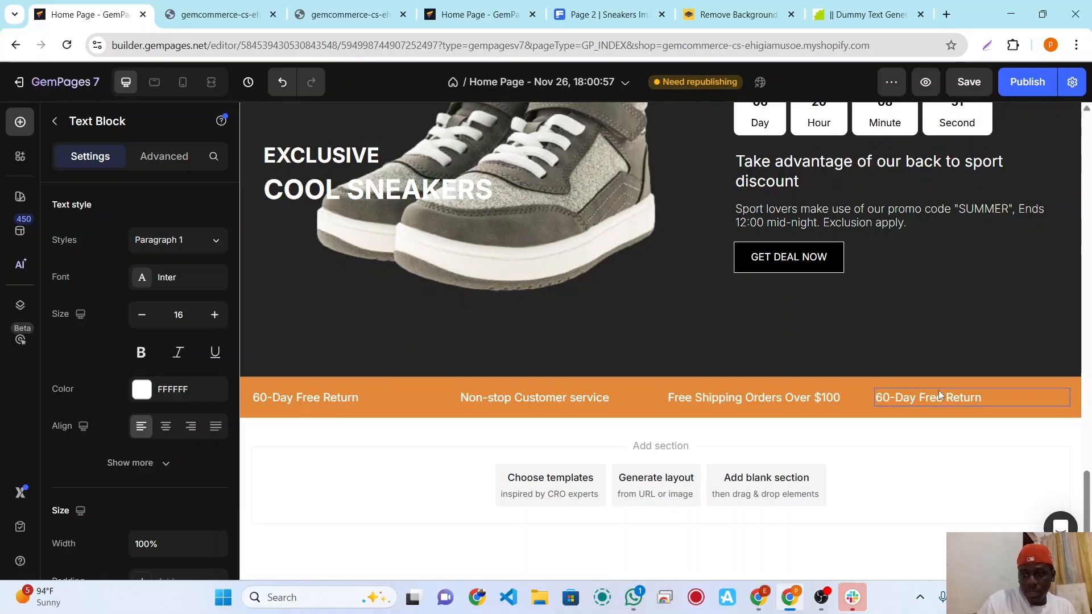
triple_click(938, 397)
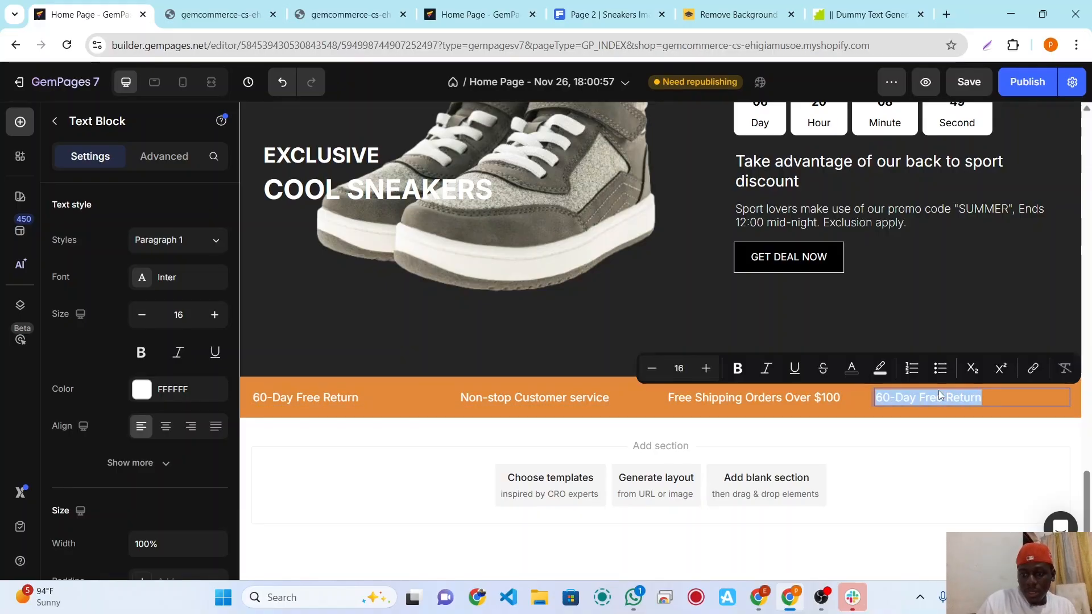
key("ctrl+s")
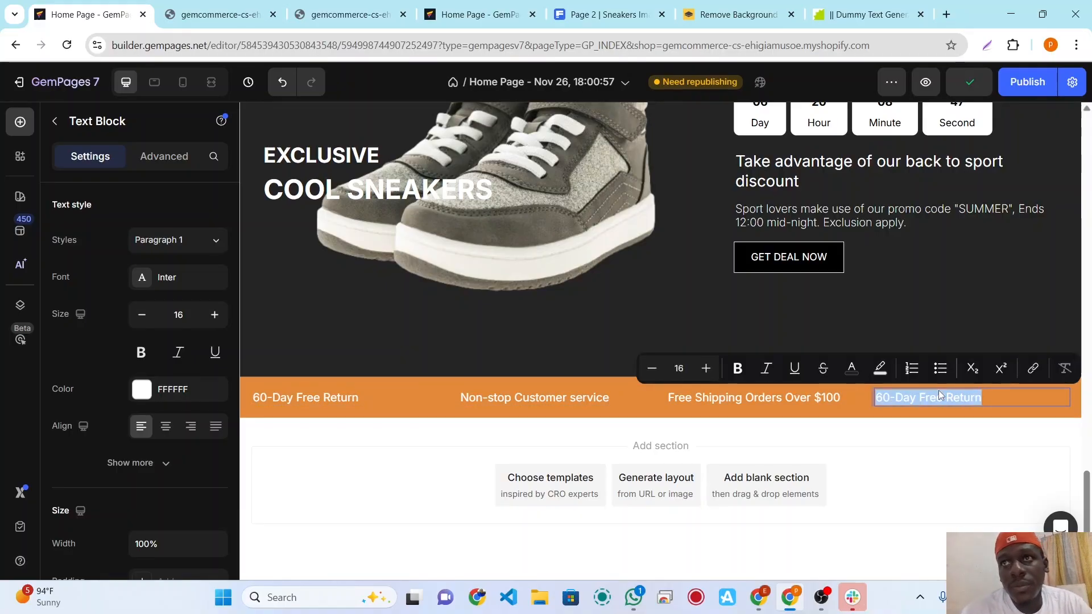
key("BackSpace")
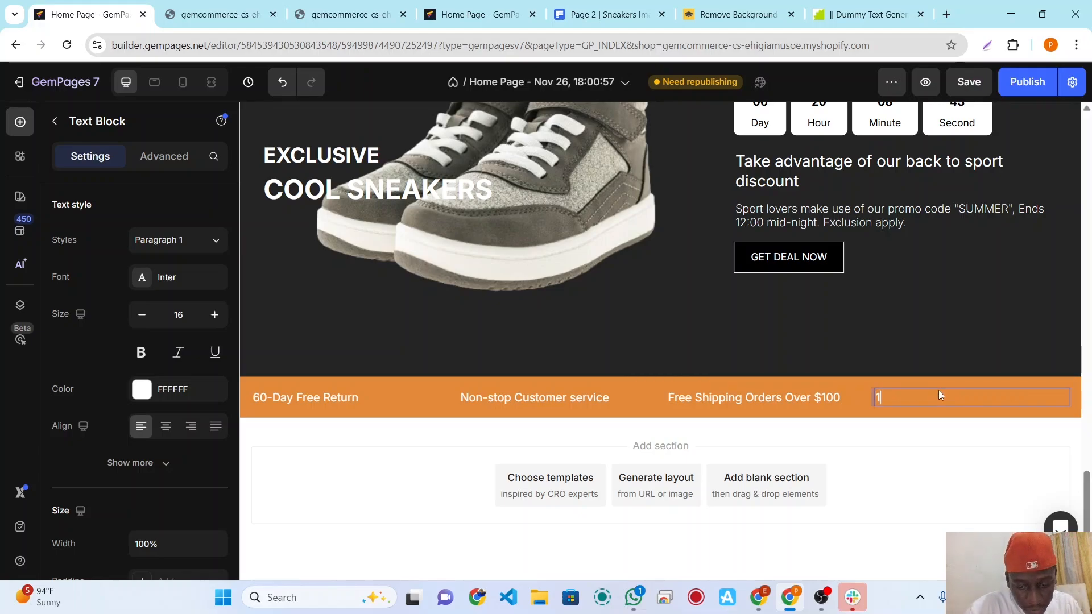
type("100")
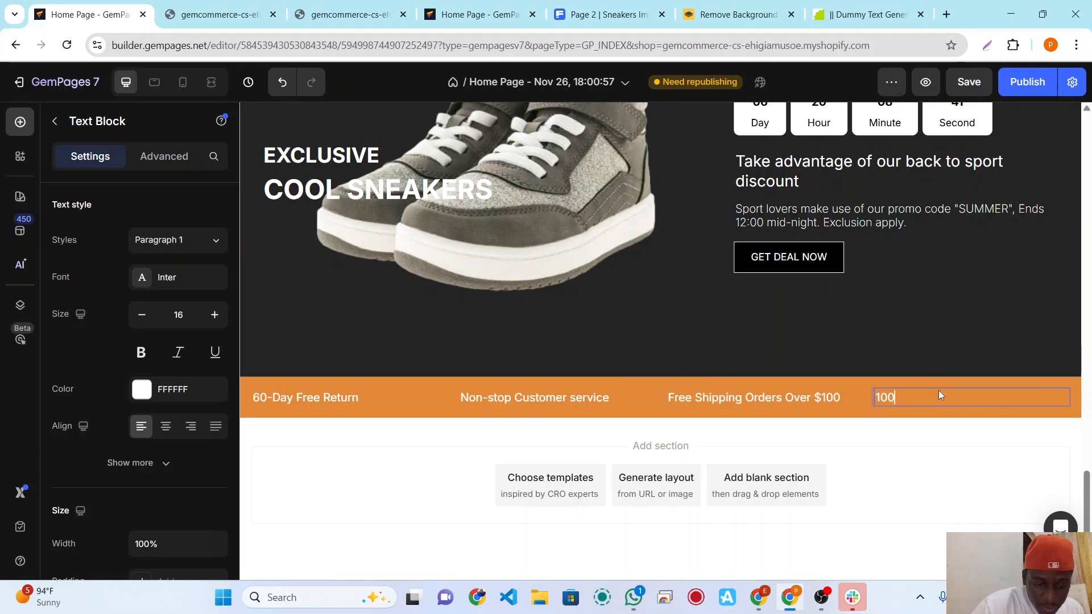
type("% Secured")
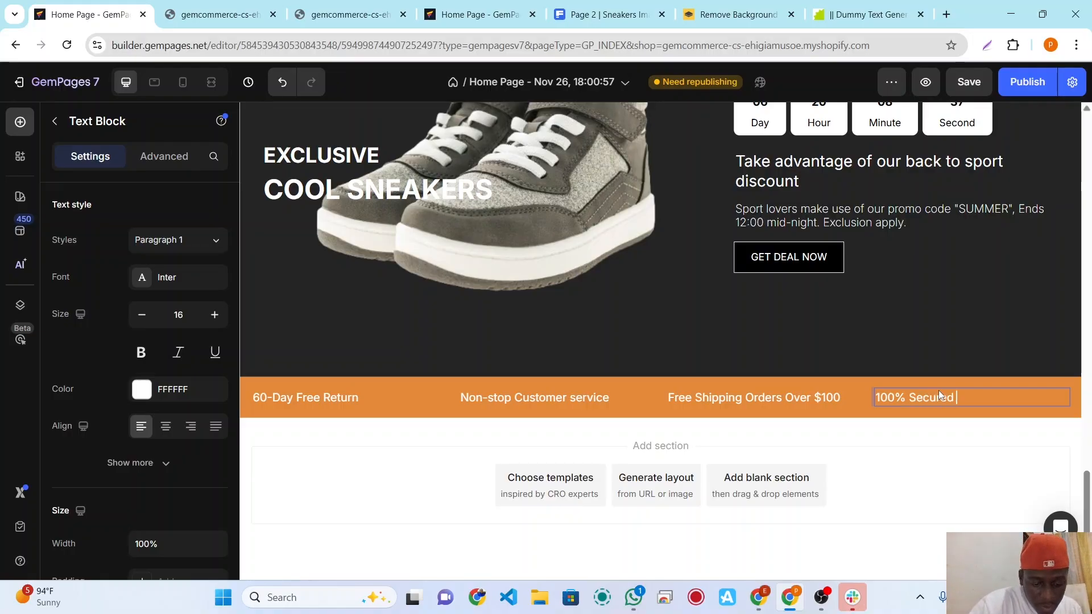
type(" Check")
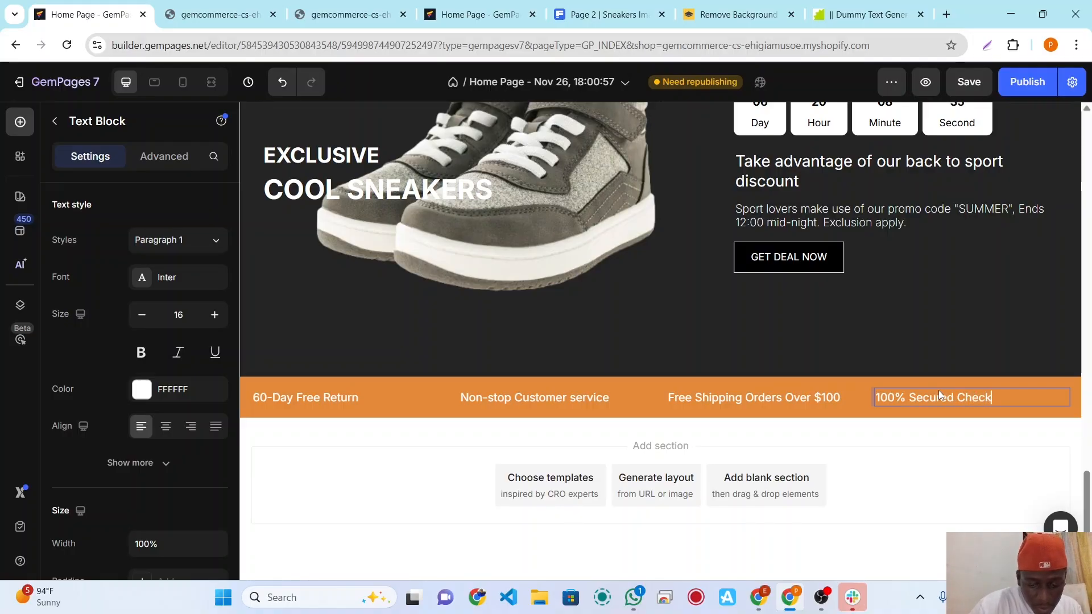
type("out")
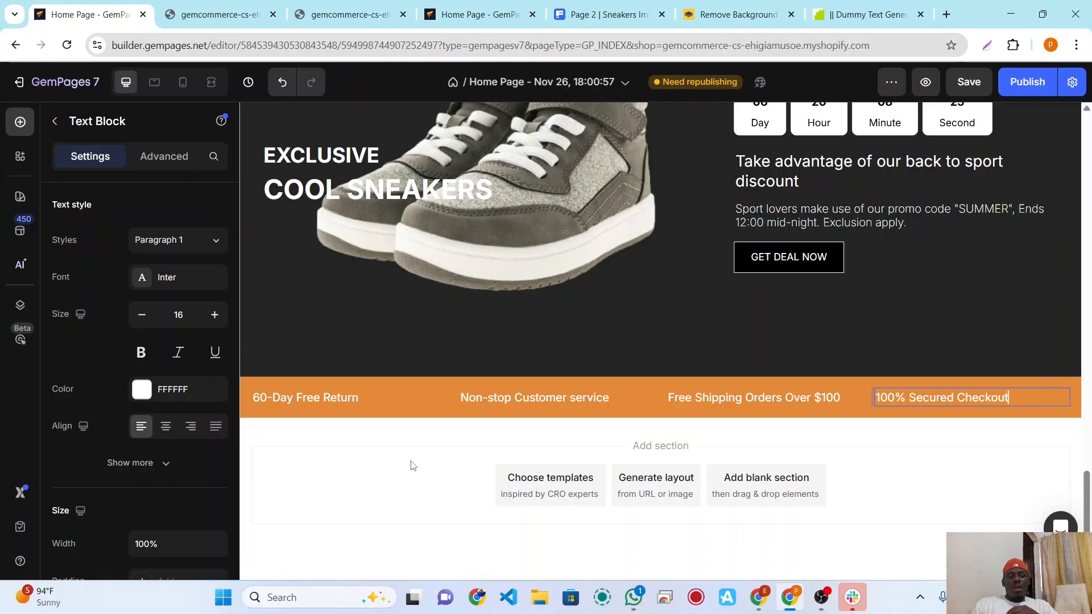
key("ctrl+s")
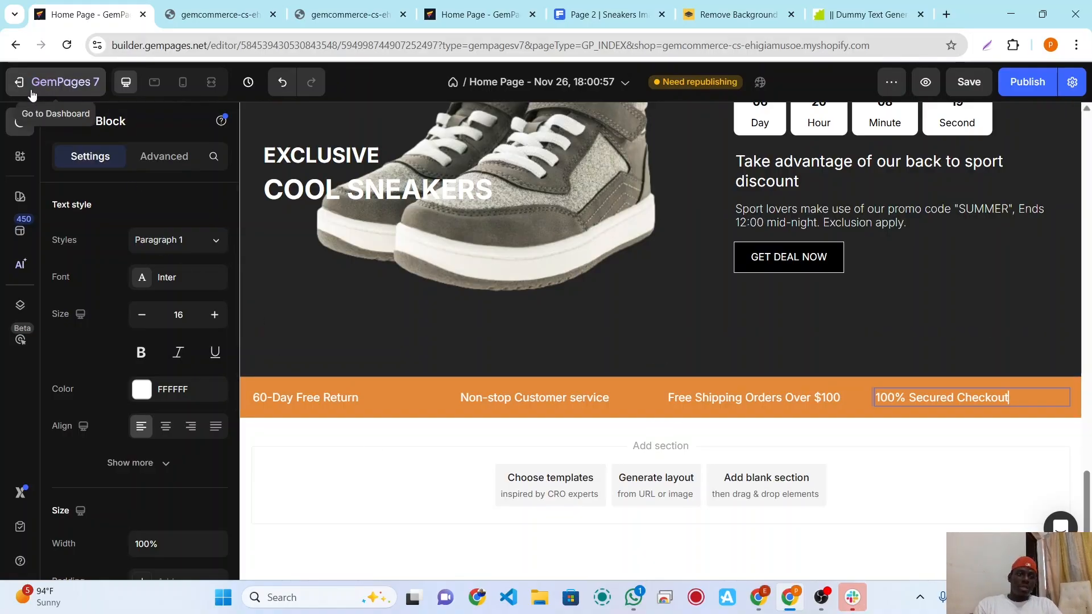
- Add a one-column row below the orange strip and nest a three-column row inside it
left_click(30, 123)
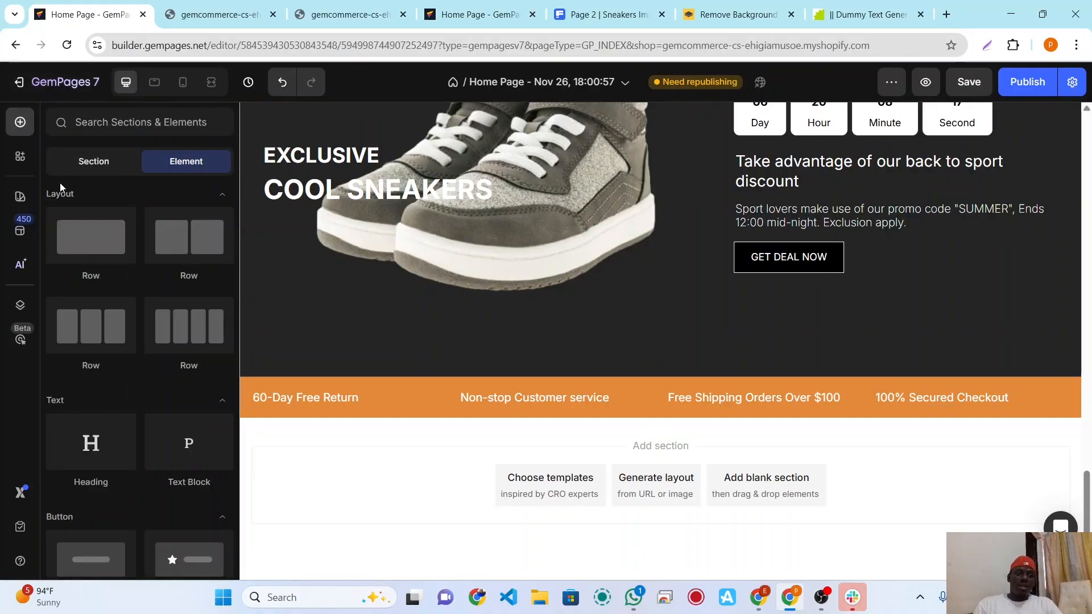
left_click_drag(86, 240, 381, 435)
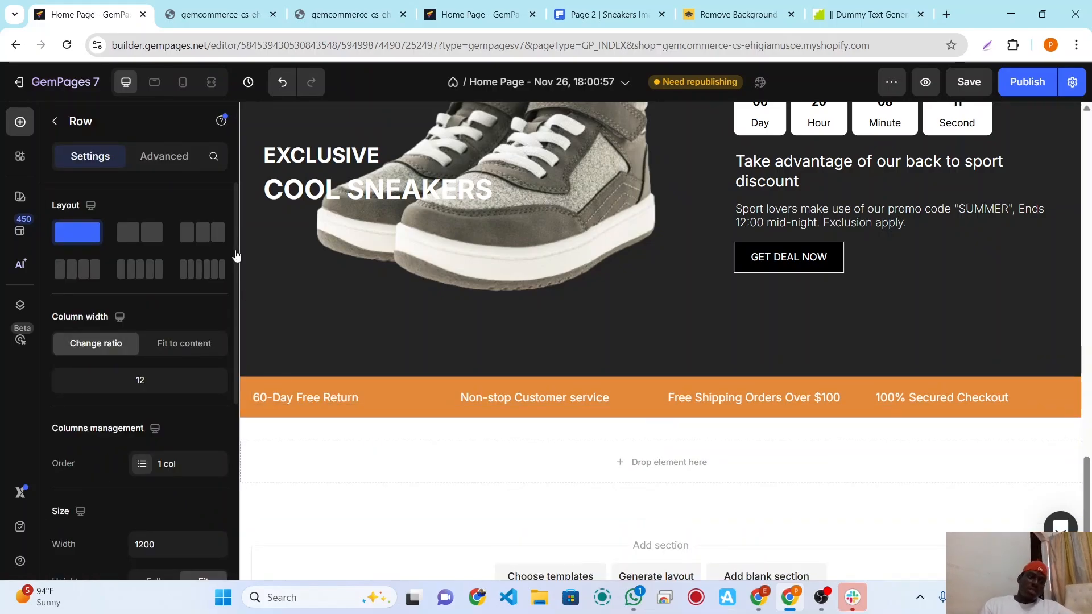
left_click(21, 132)
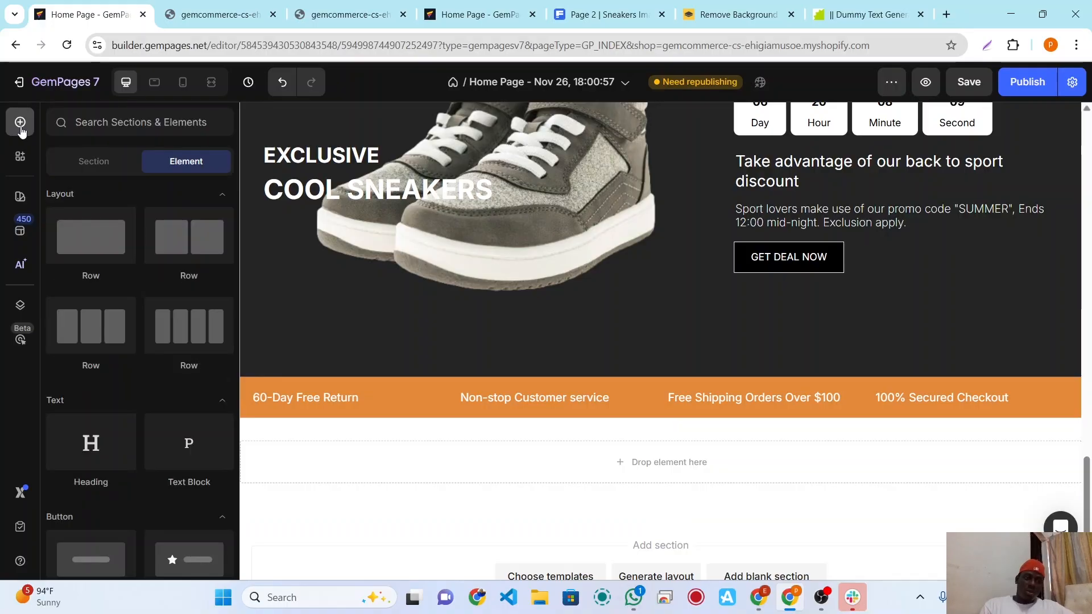
left_click_drag(106, 332, 403, 452)
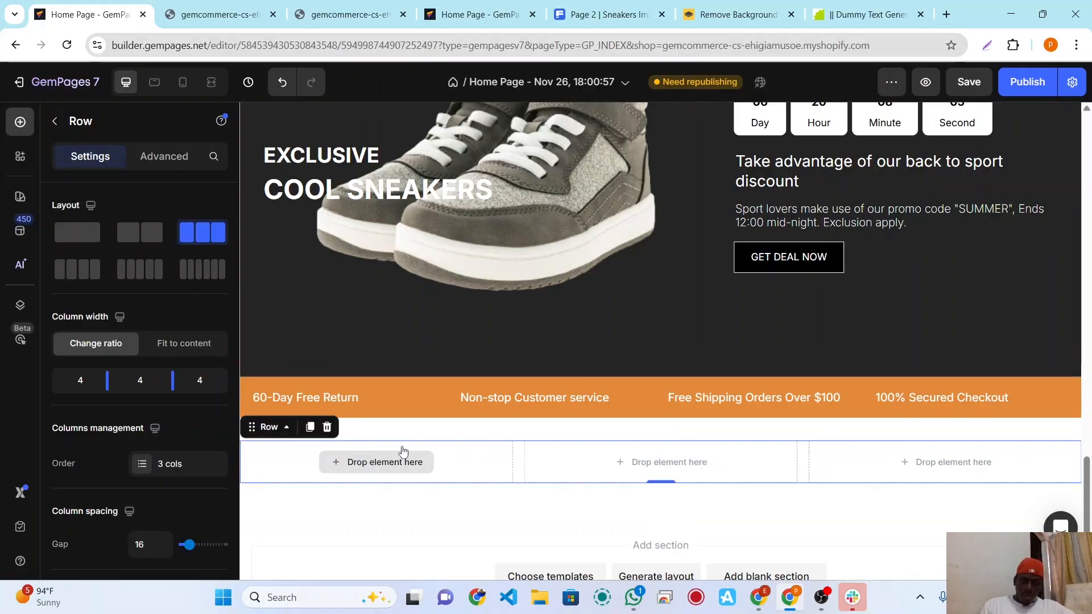
- Set the left and right padding of the outer one-column row to 70, leaving 16 above and below
right_click(251, 427)
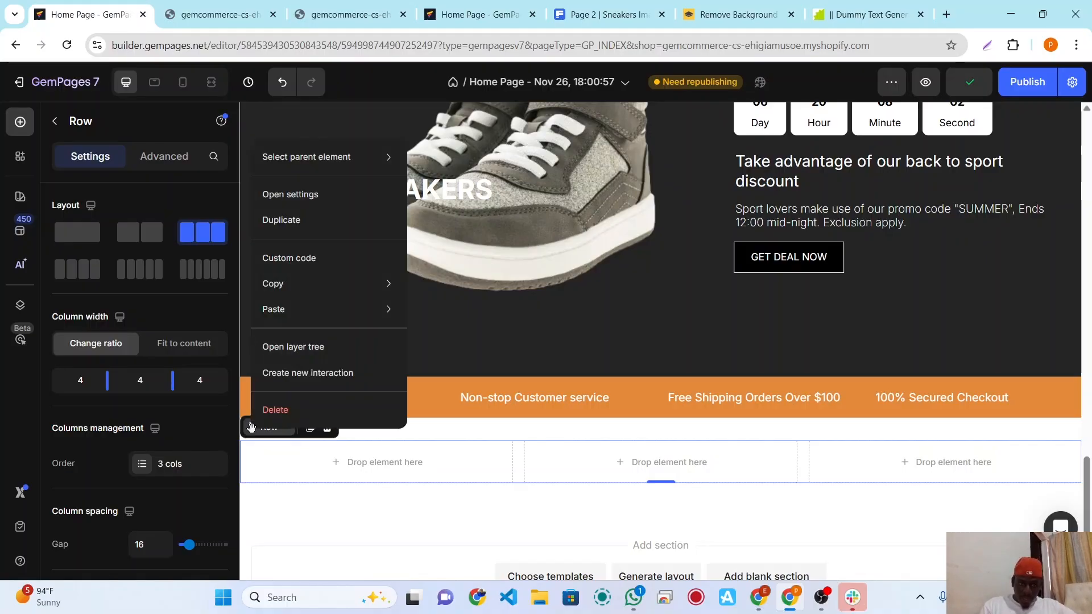
left_click(281, 348)
left_click(395, 361)
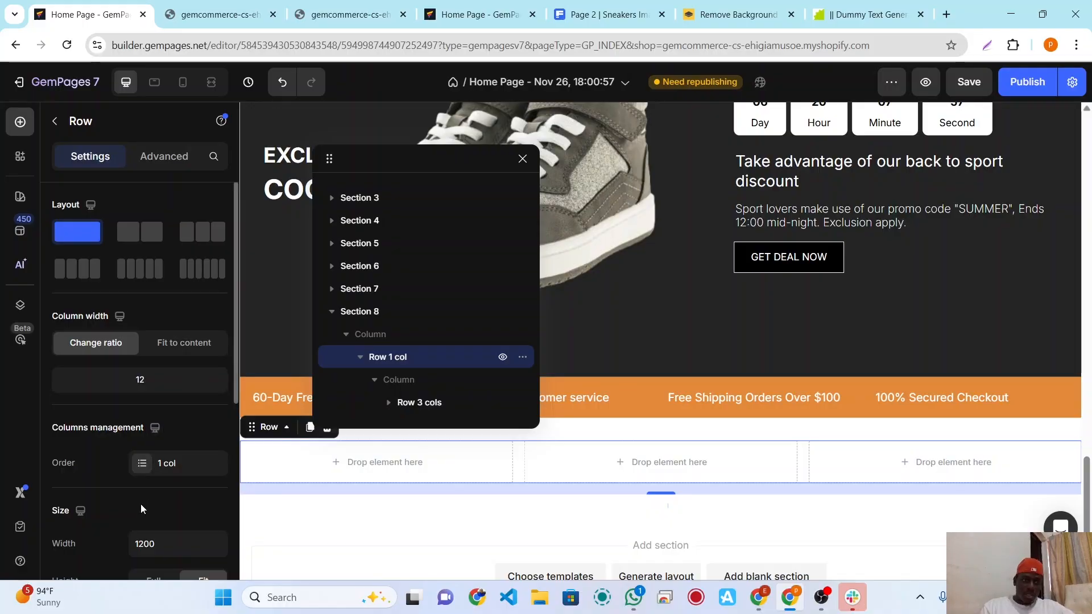
scroll(141, 505, "down", 2)
scroll(141, 506, "down", 1)
scroll(165, 530, "down", 1)
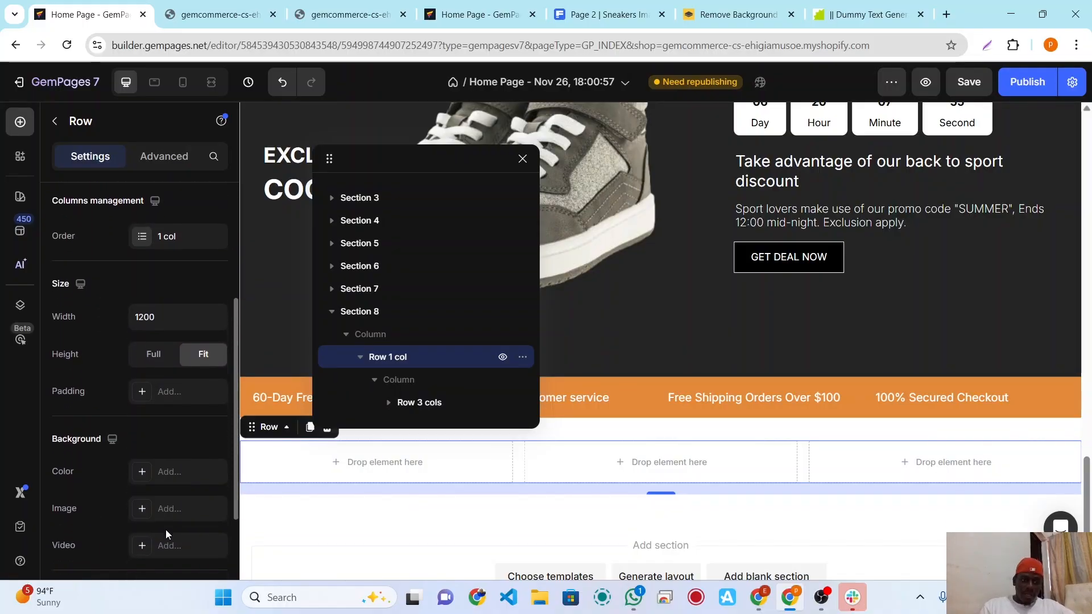
scroll(166, 532, "down", 1)
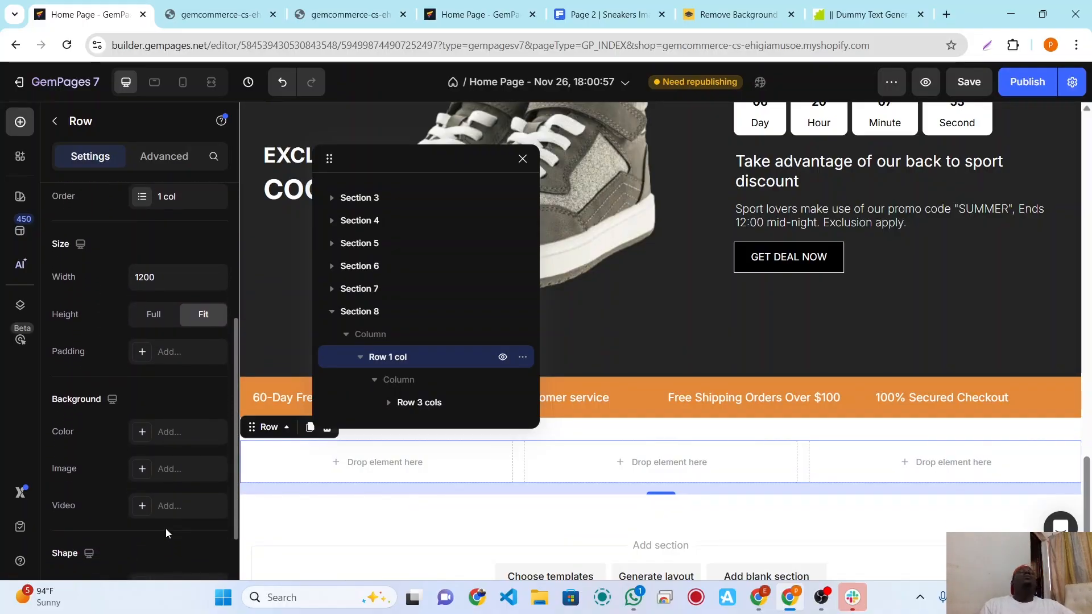
scroll(167, 532, "down", 2)
scroll(165, 529, "down", 1)
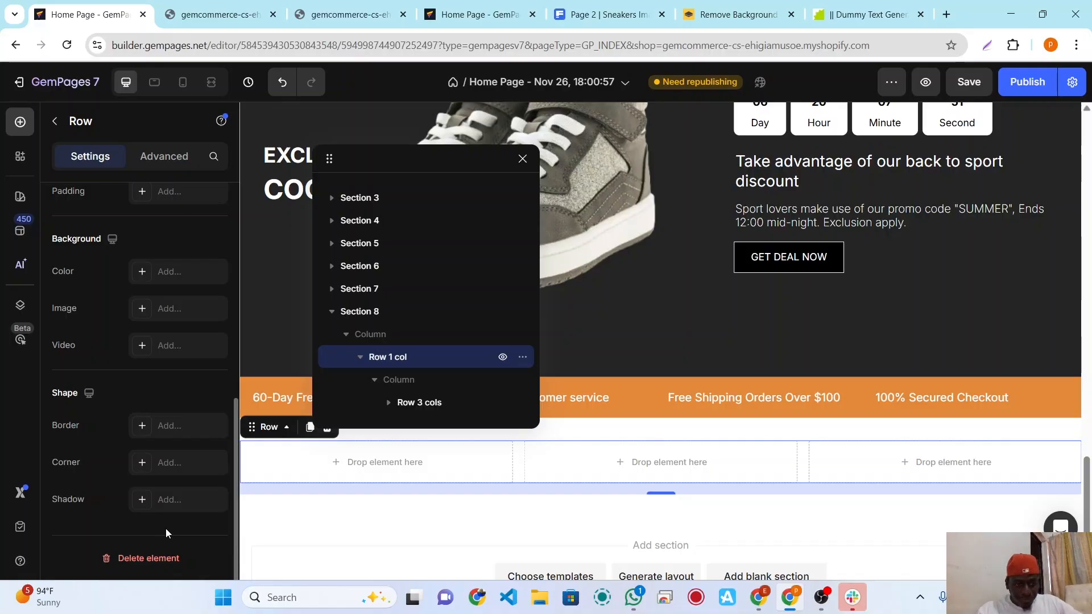
scroll(176, 427, "up", 4)
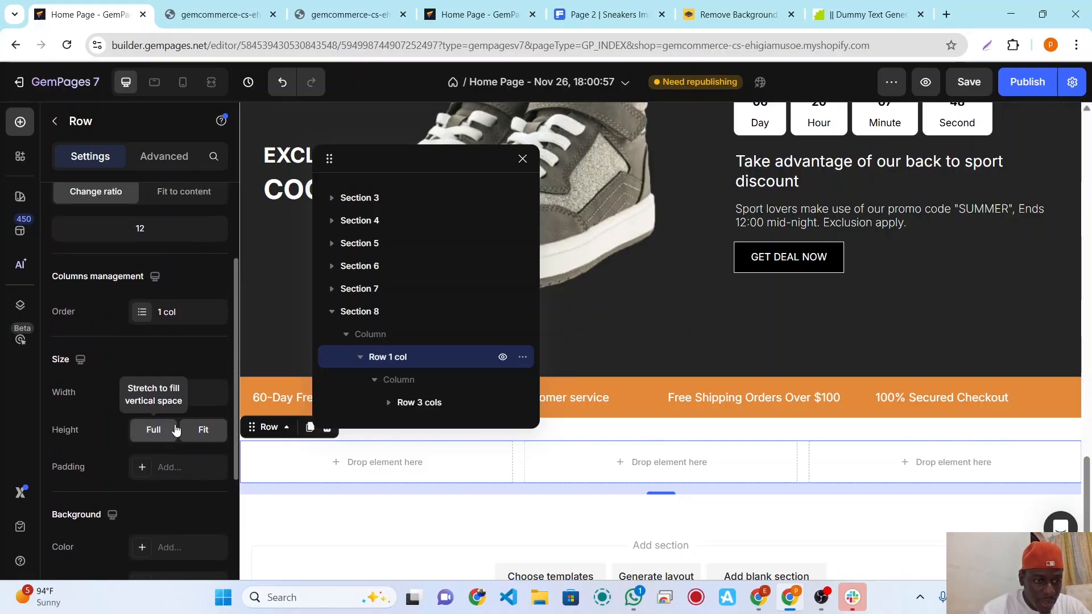
left_click(176, 467)
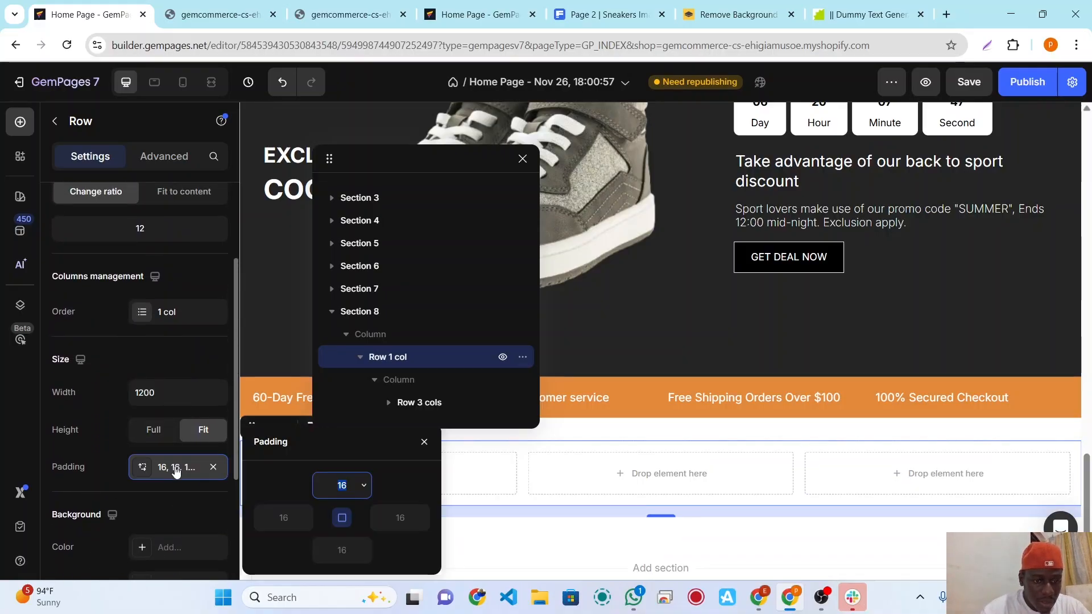
left_click(344, 519)
left_click(343, 519)
left_click(284, 517)
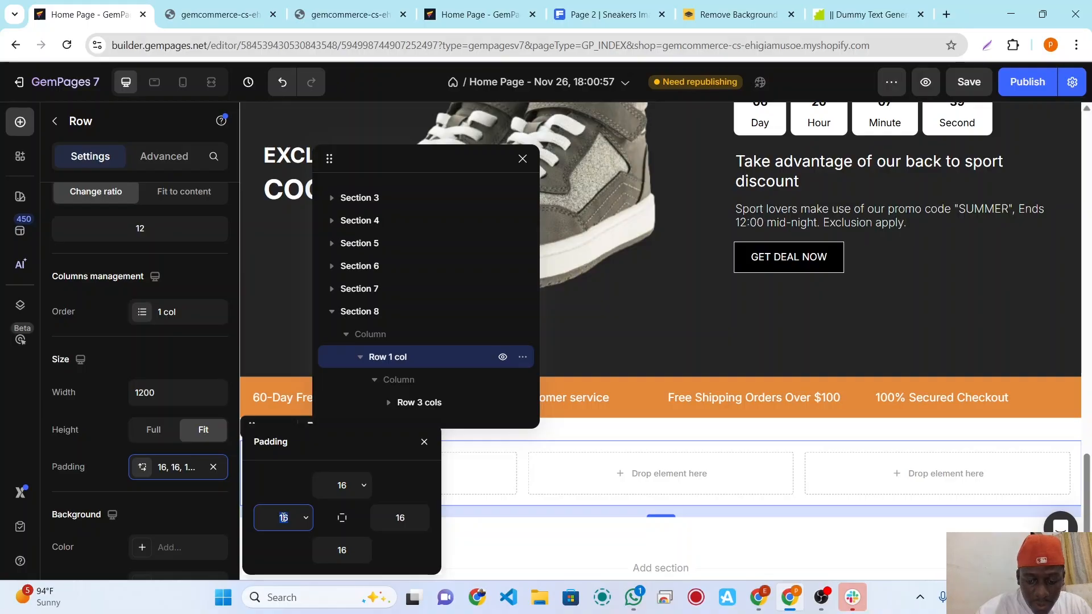
type("70")
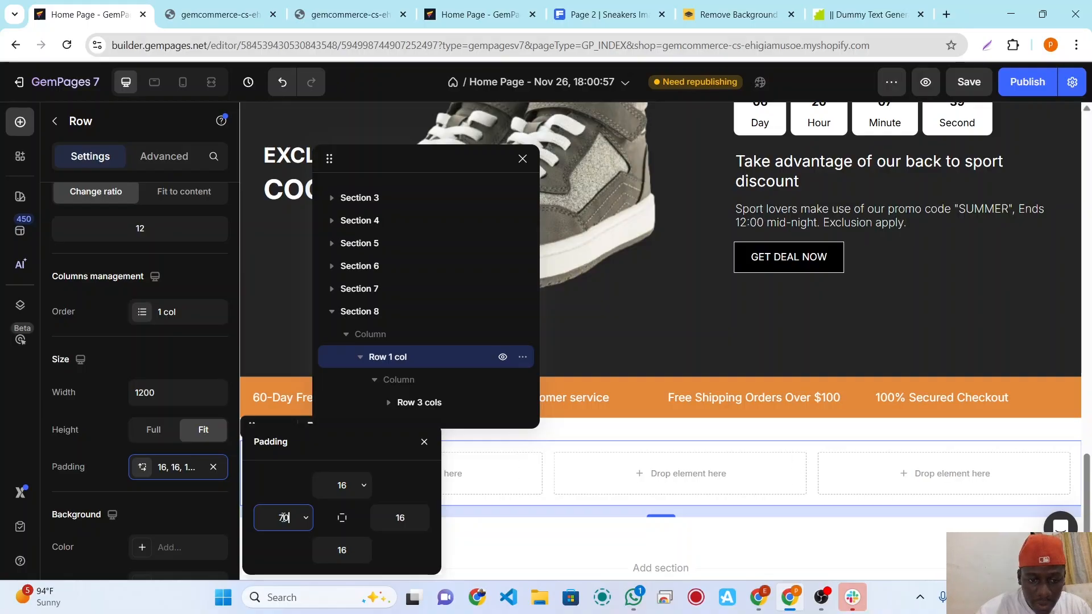
left_click(401, 517)
type("70")
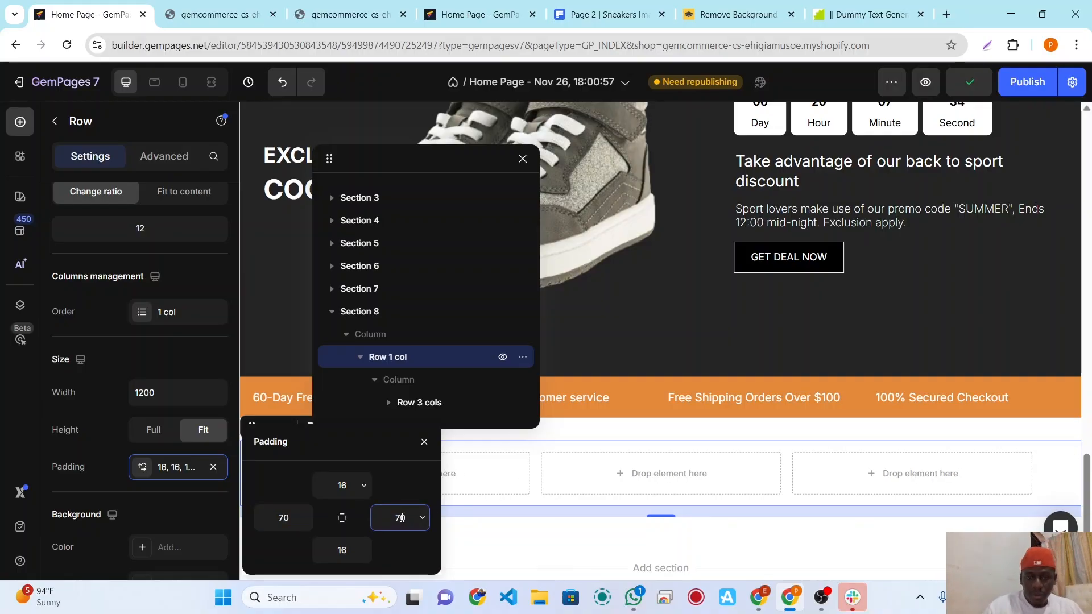
left_click(545, 537)
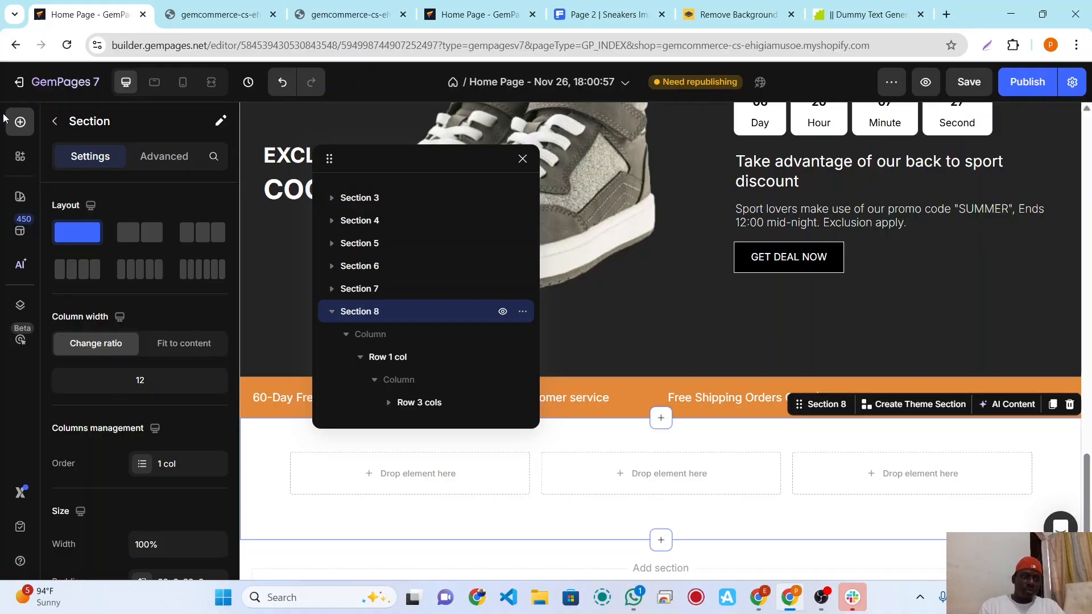
- Insert a rectangular image element into the first column of the three-column row
left_click(20, 124)
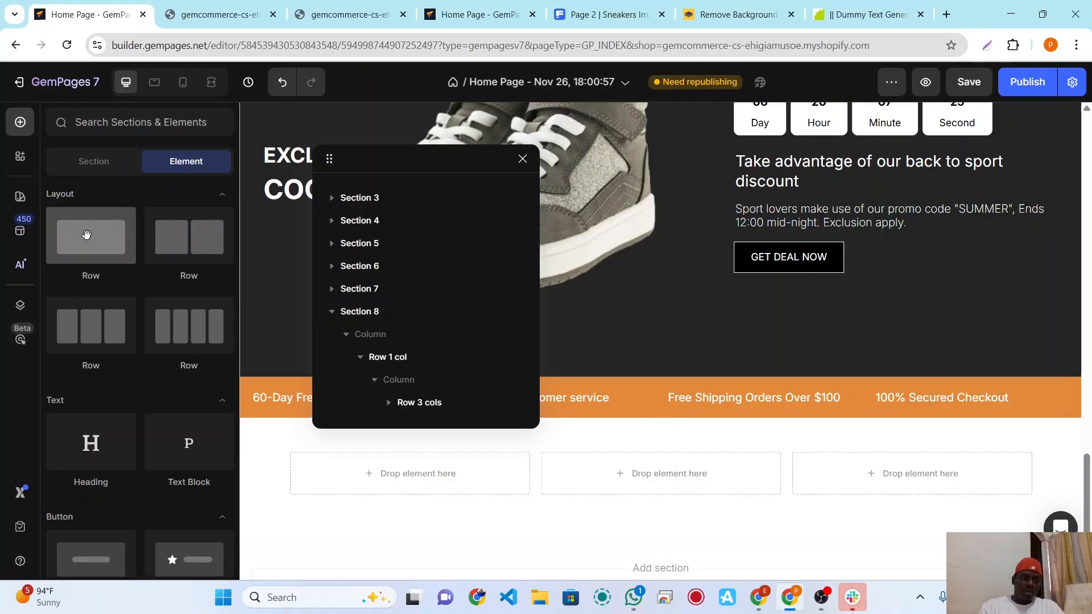
scroll(109, 412, "down", 3)
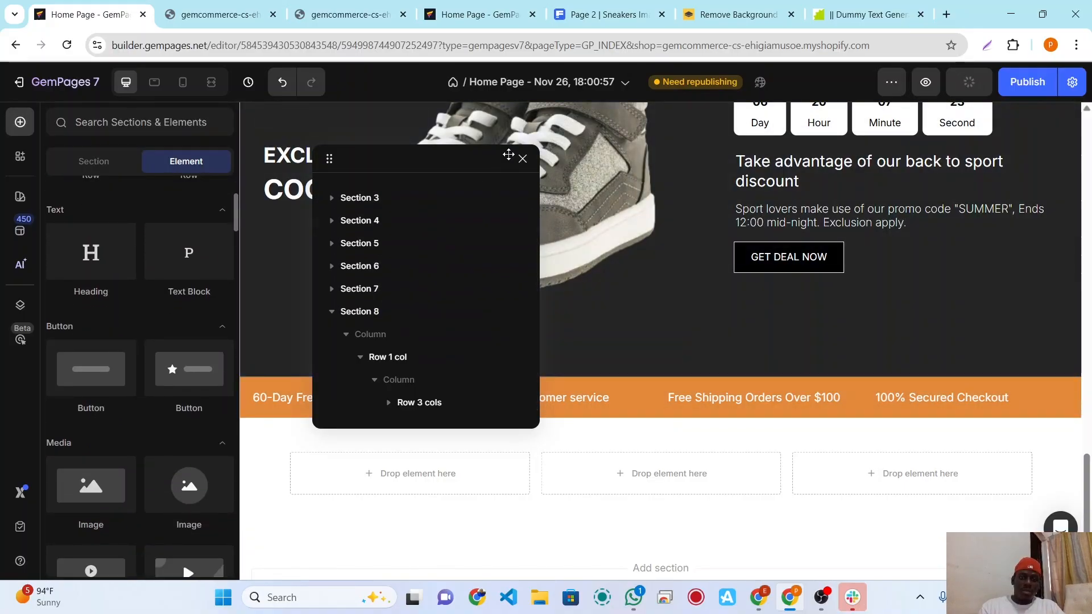
left_click(523, 158)
scroll(97, 434, "down", 1)
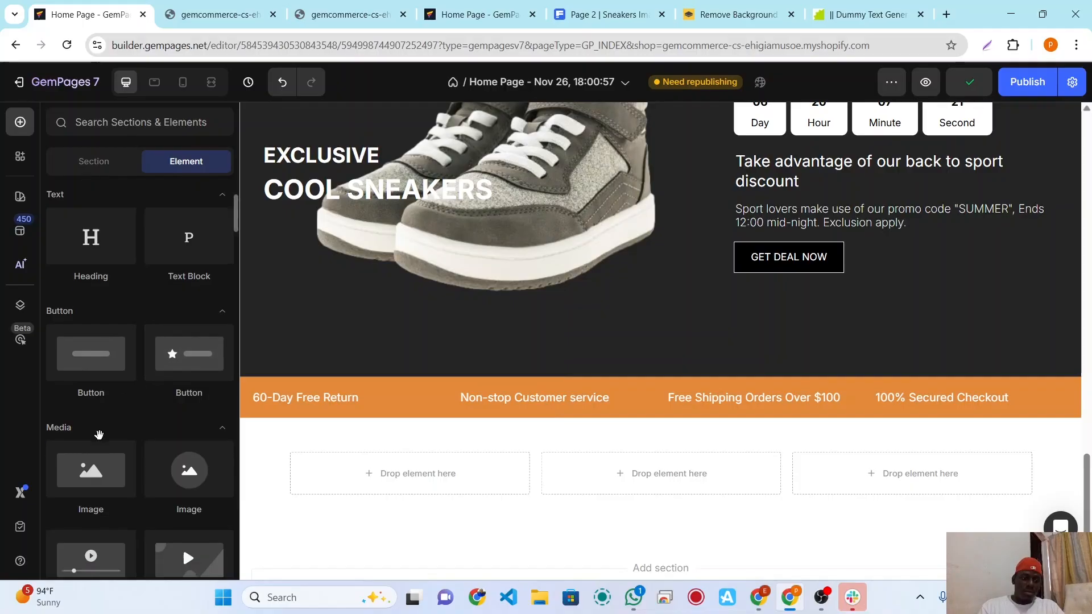
left_click_drag(98, 437, 346, 461)
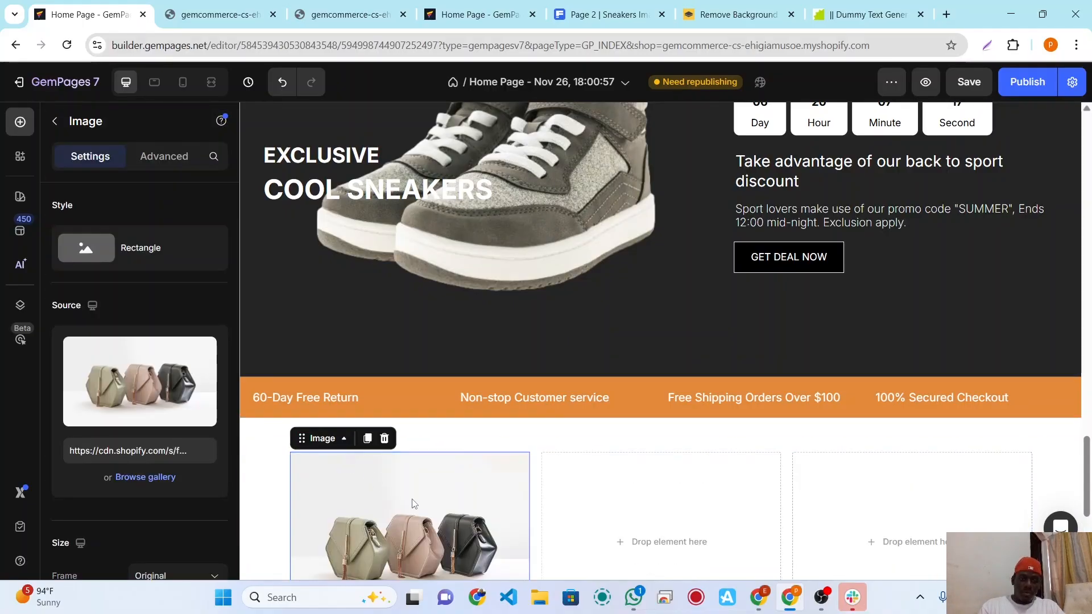
scroll(414, 504, "down", 3)
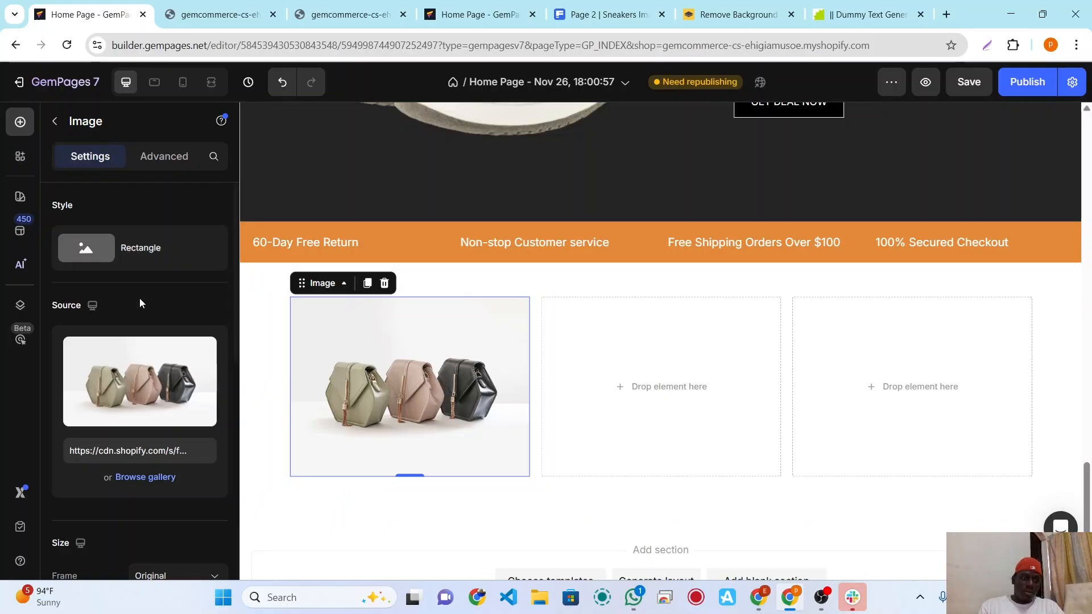
- Replace the placeholder image with the blue high-top sneakers with yellow soles from the gallery
left_click(155, 478)
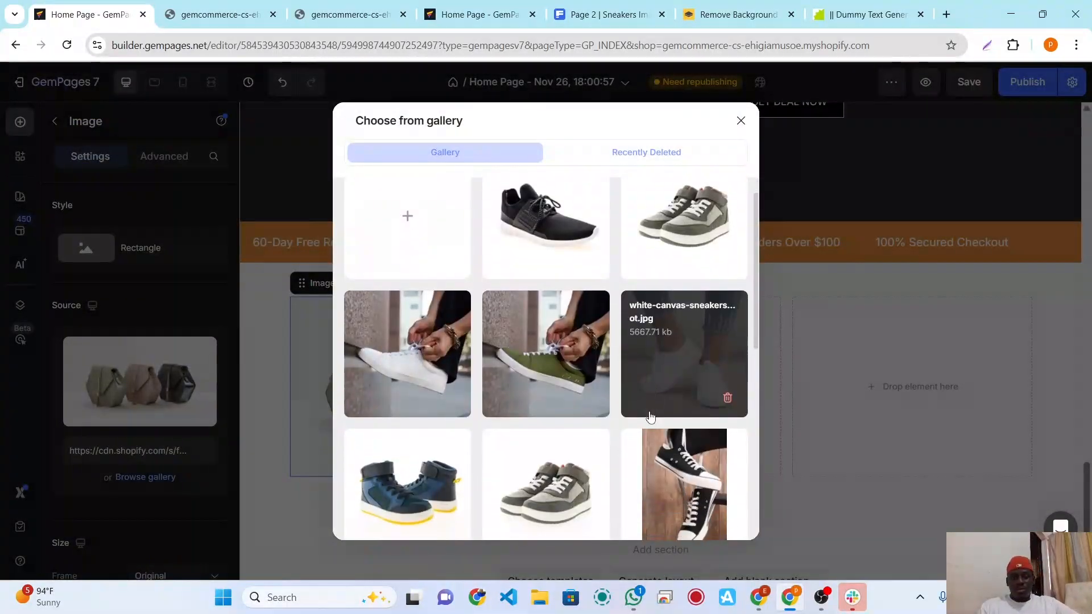
scroll(646, 407, "down", 2)
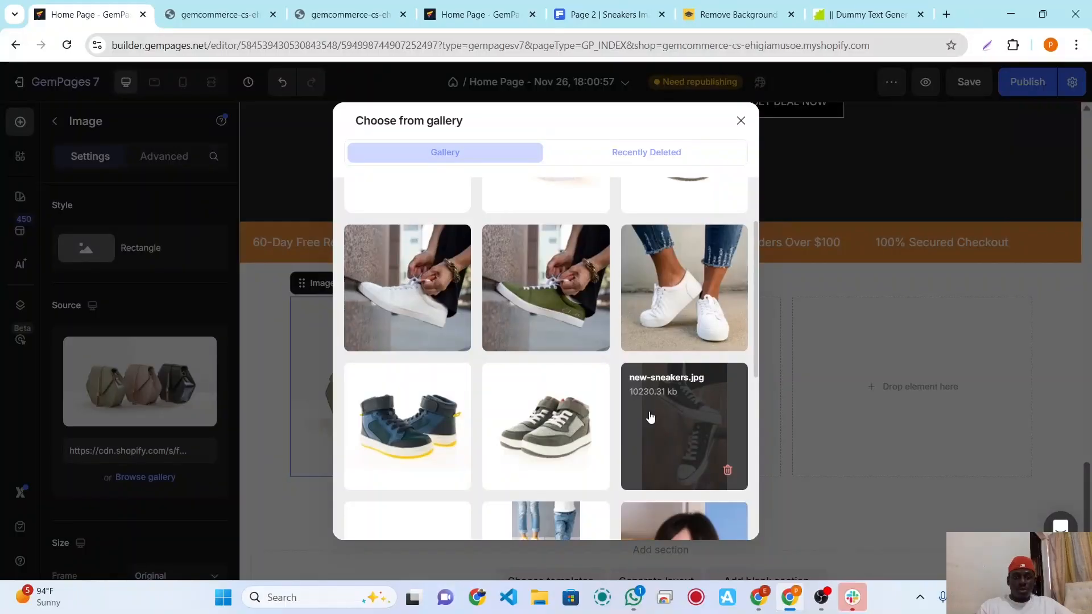
scroll(529, 444, "down", 1)
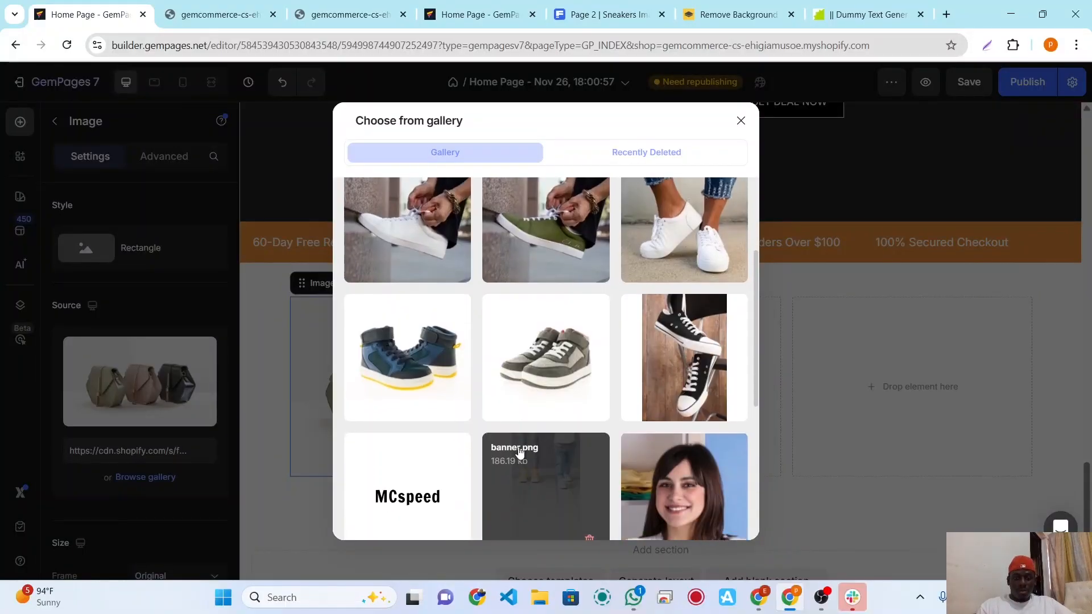
left_click(430, 389)
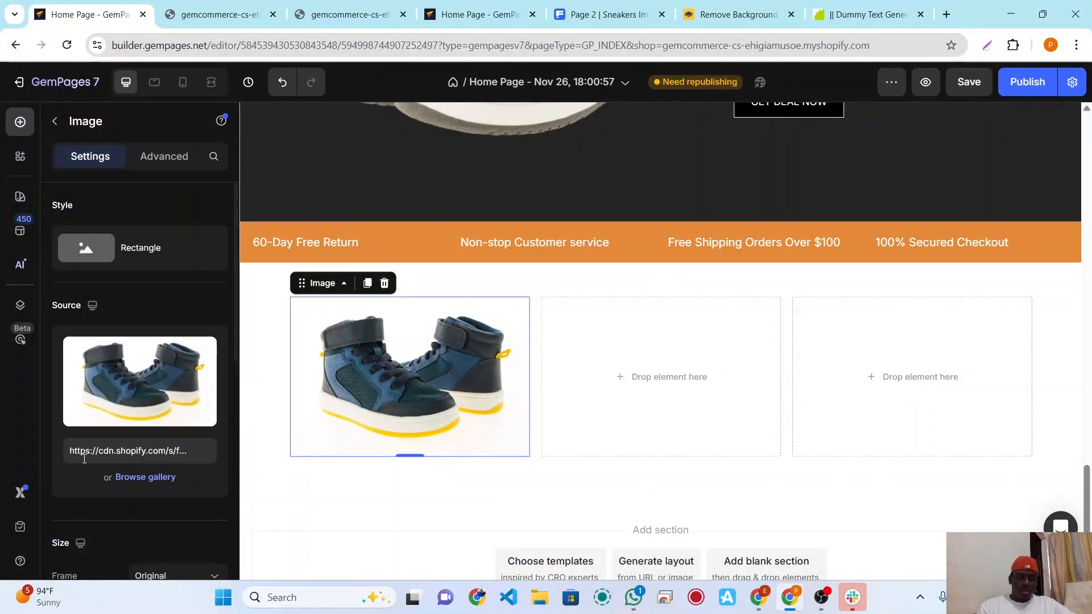
- Duplicate the blue sneakers image and move the copy into the second column
left_click(367, 286)
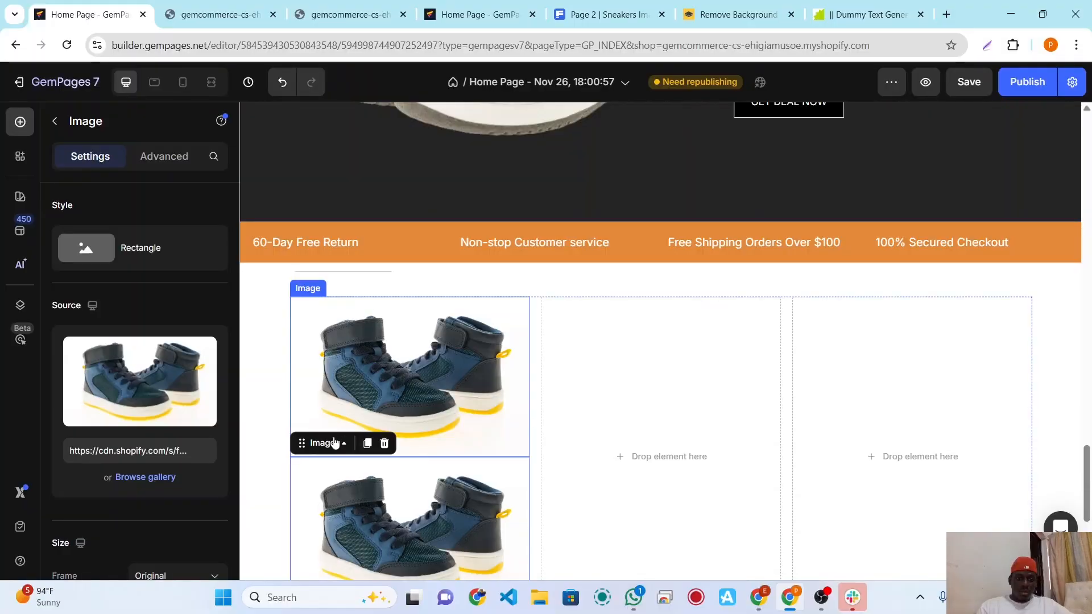
left_click_drag(560, 371, 629, 346)
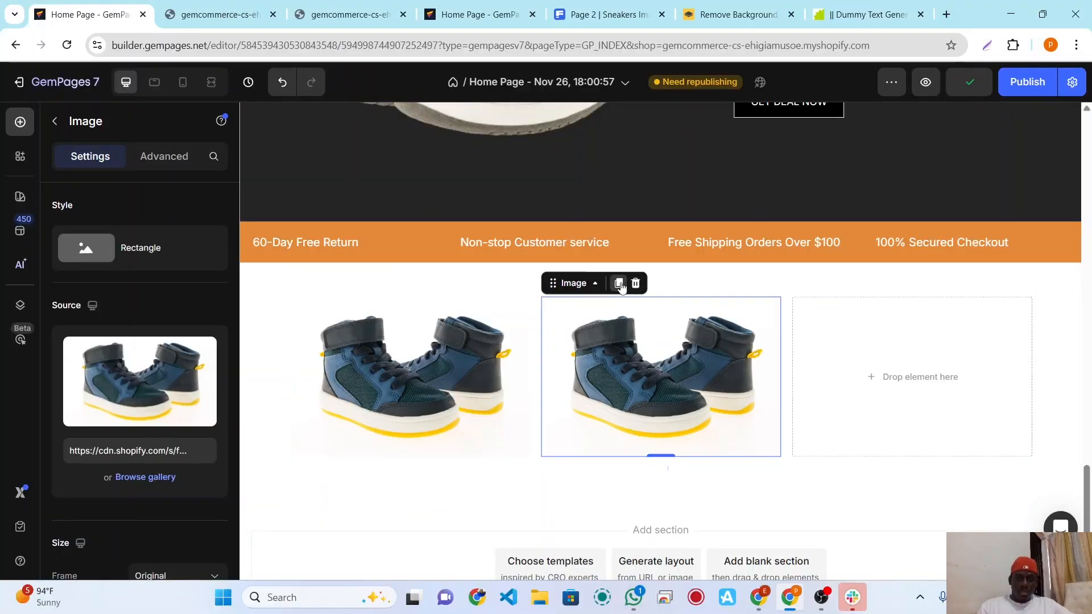
- Duplicate the blue sneakers image in the second column and move the copy into the third column
left_click(620, 284)
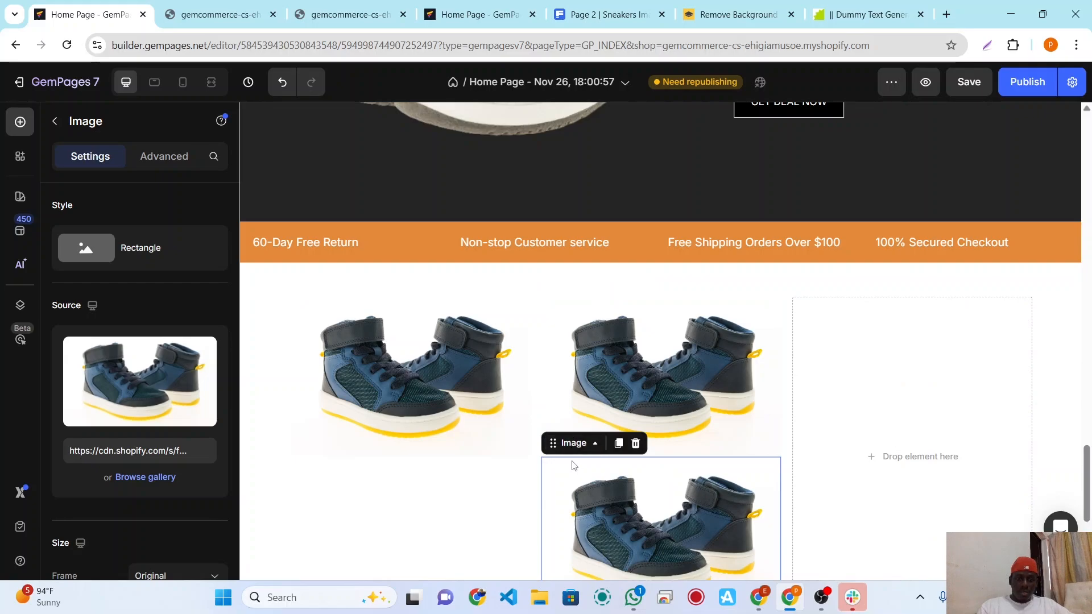
left_click_drag(556, 443, 866, 347)
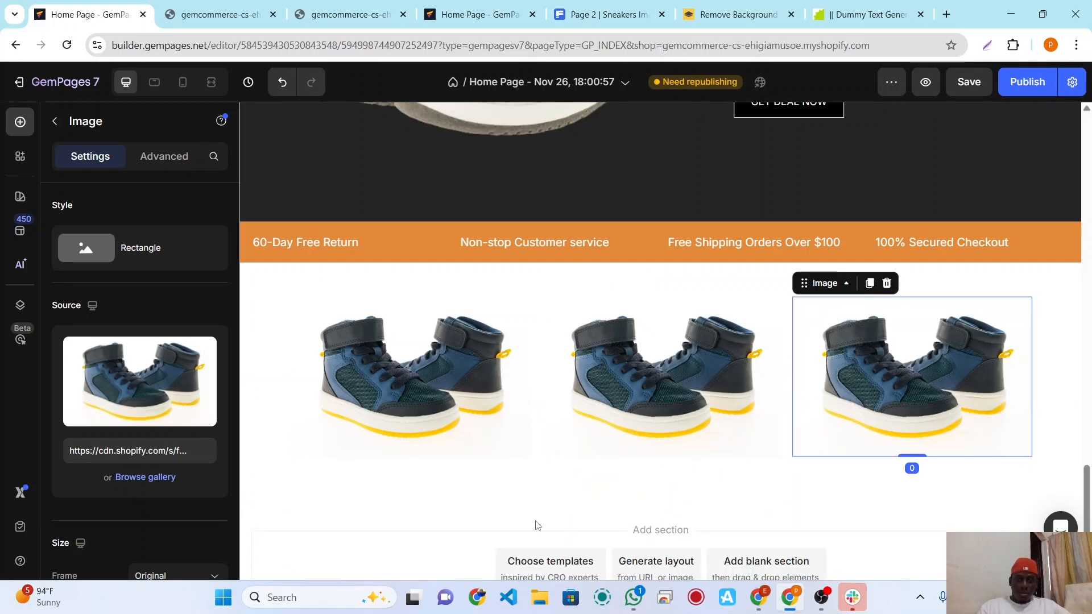
- Insert a one-column row directly below the sneakers image in the first column
left_click(19, 123)
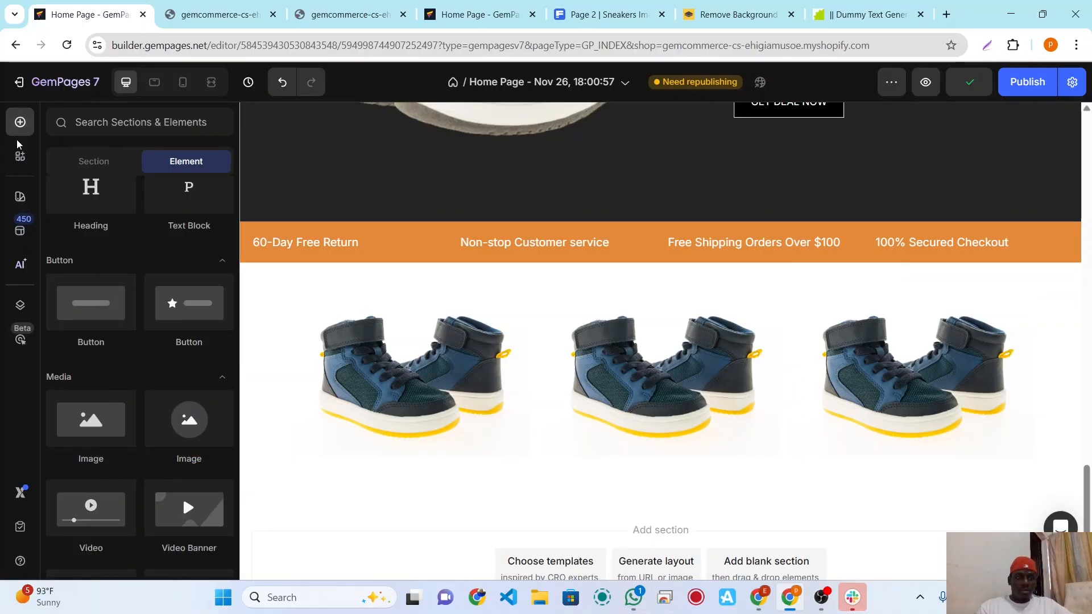
left_click(20, 124)
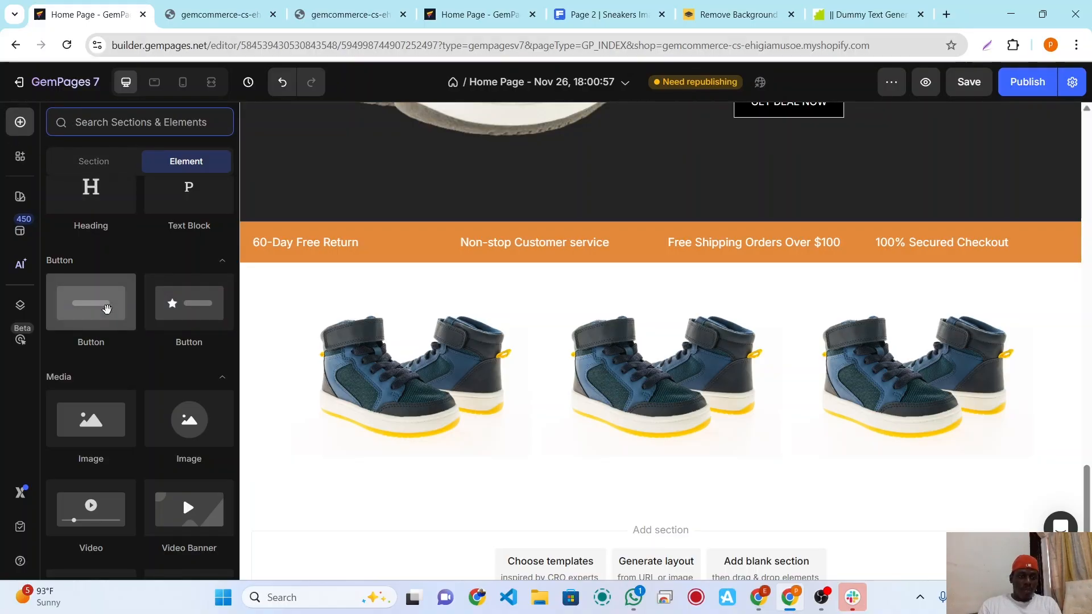
scroll(135, 302, "up", 4)
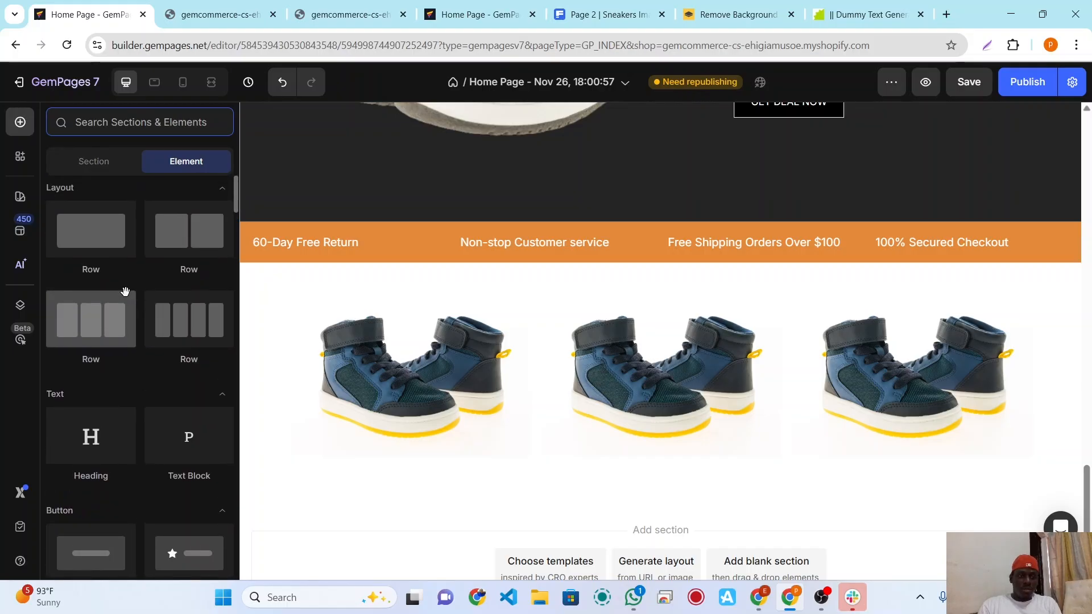
left_click_drag(95, 243, 422, 440)
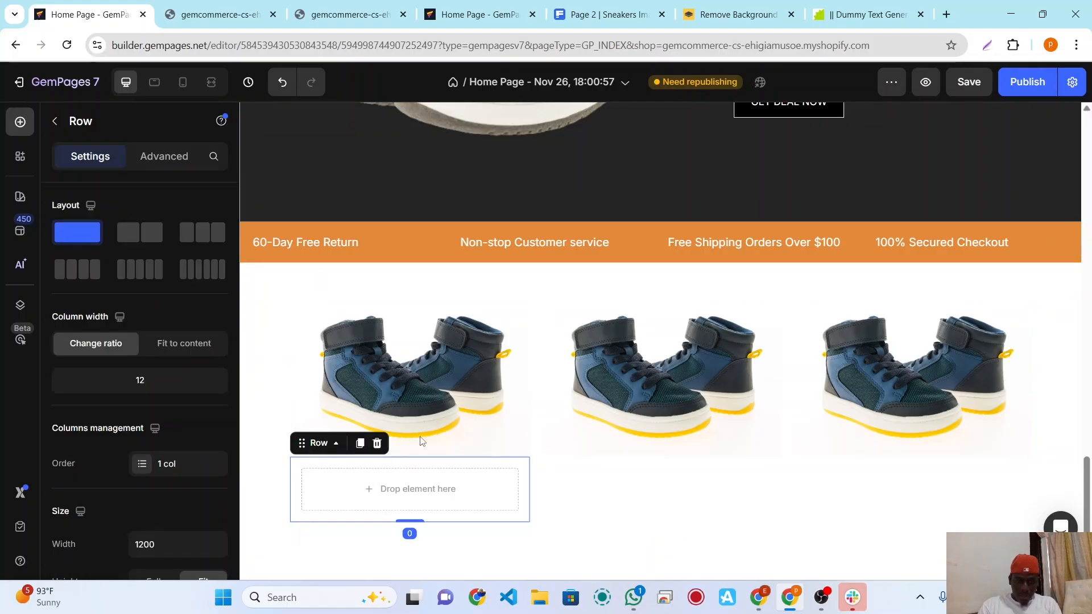
- Search the elements for "icon" and insert a star Icon List into the new row under the first sneakers image
left_click(21, 124)
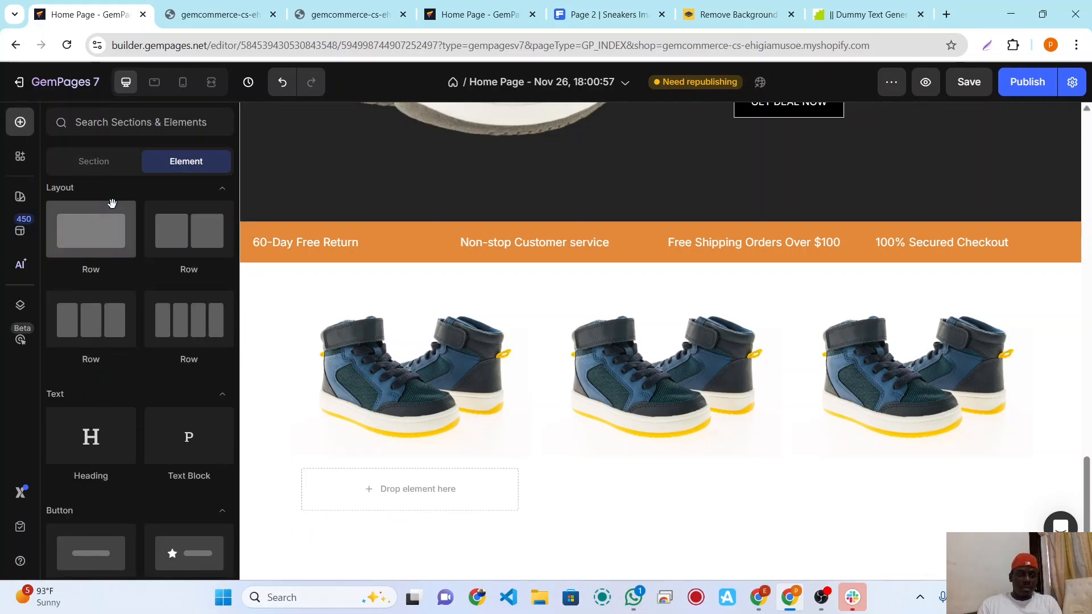
left_click(111, 119)
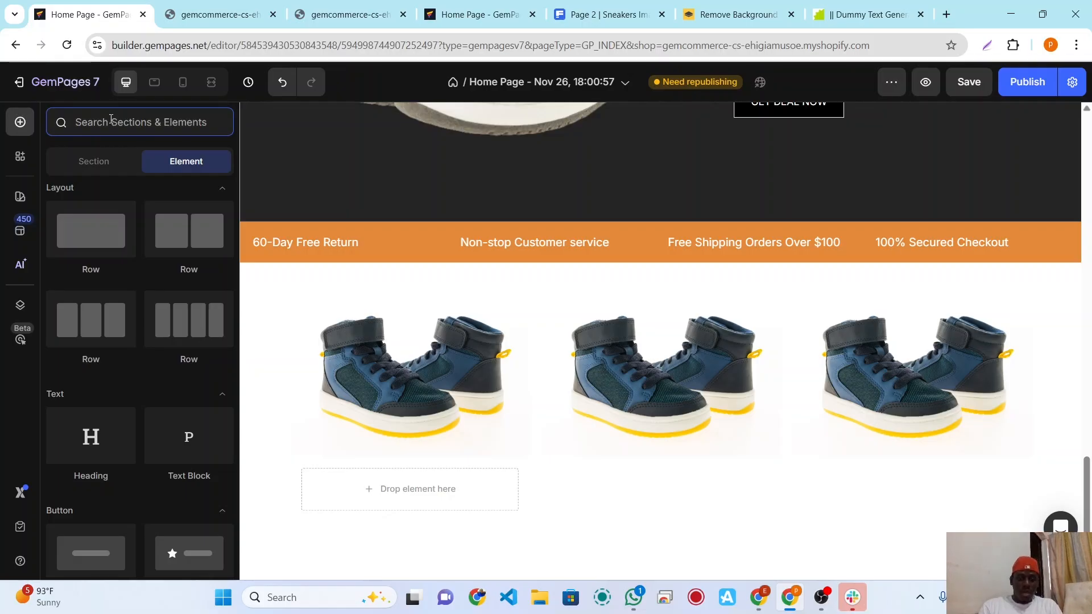
type("icon")
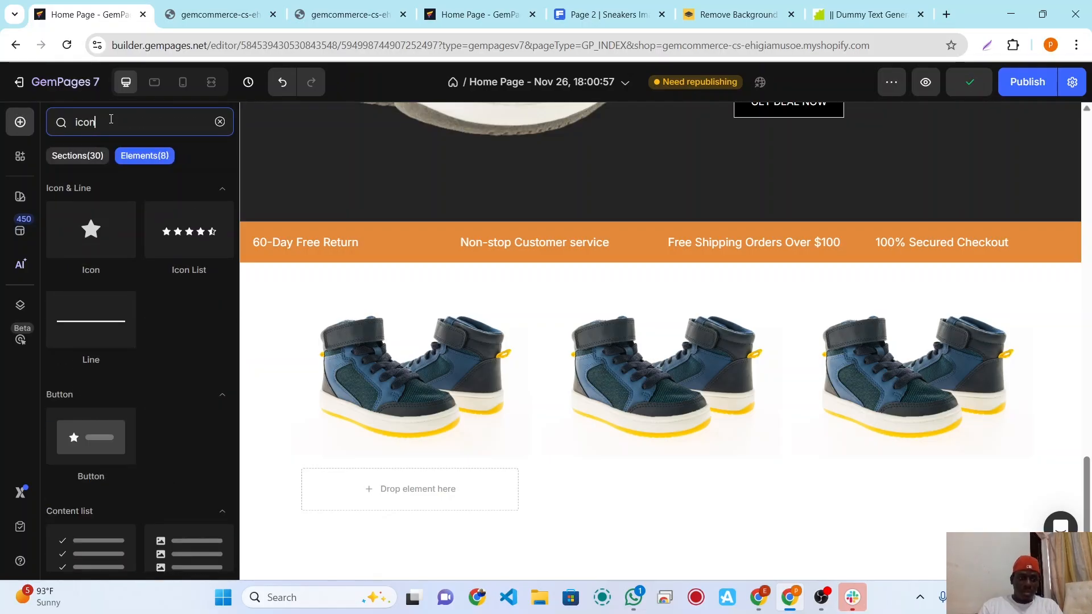
left_click_drag(190, 231, 342, 481)
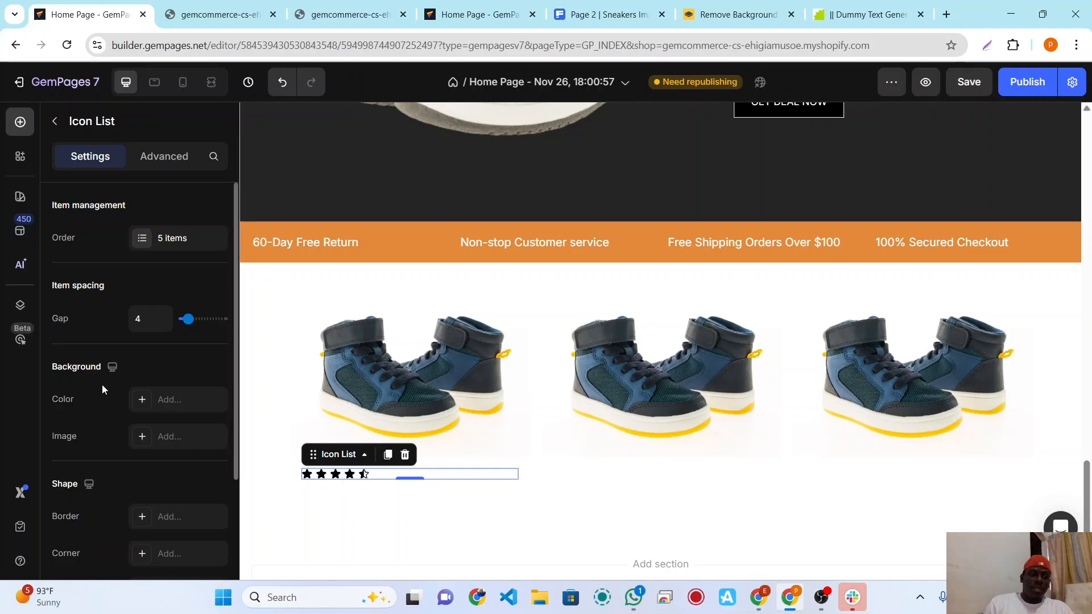
- Insert a Heading element directly below the star icons in the first column
left_click(20, 120)
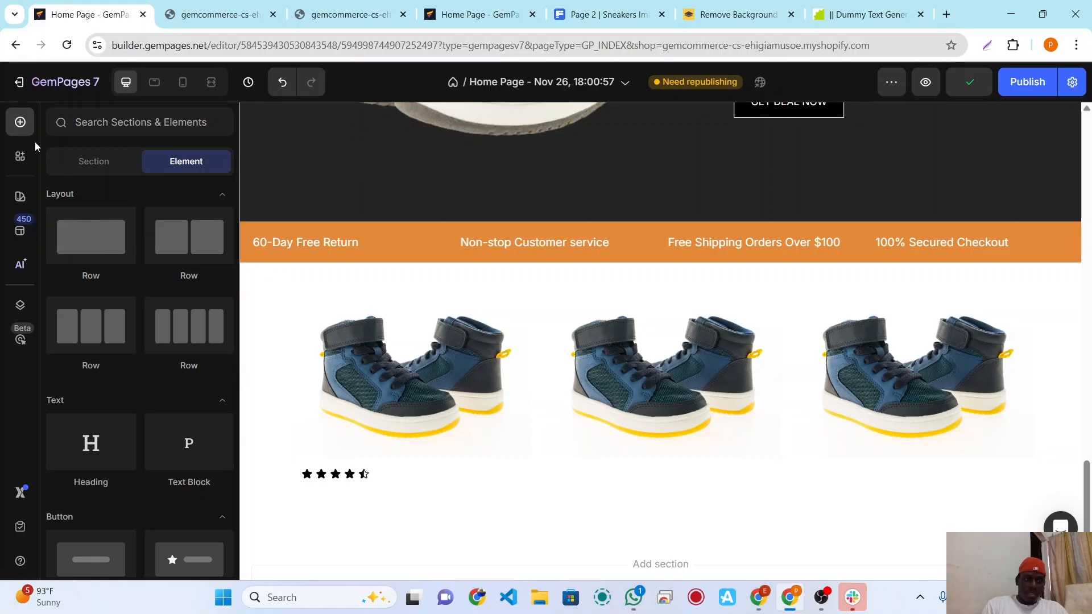
left_click_drag(102, 457, 384, 482)
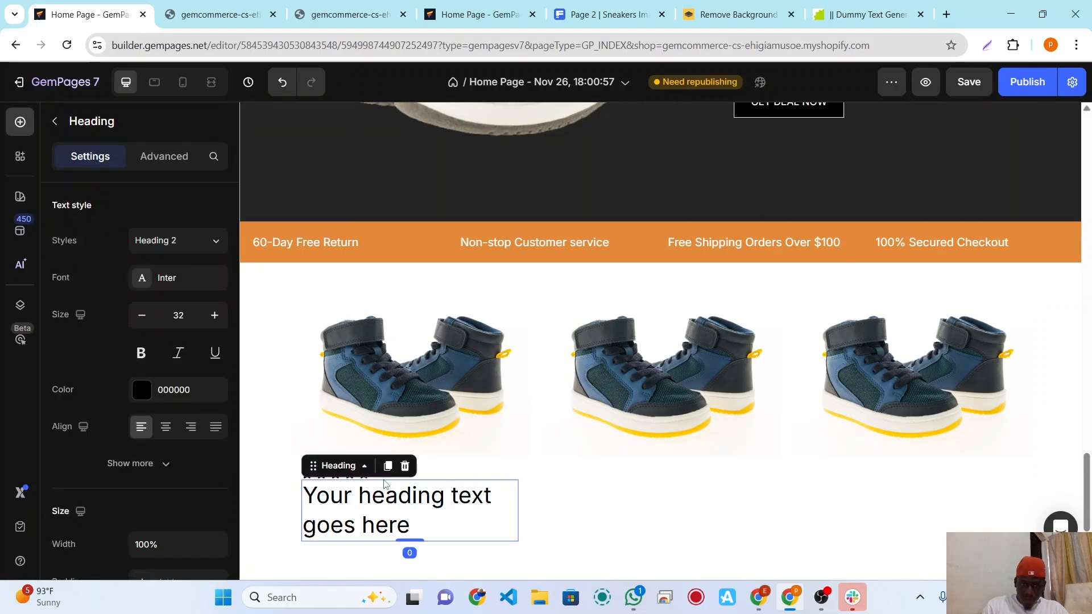
double_click(384, 523)
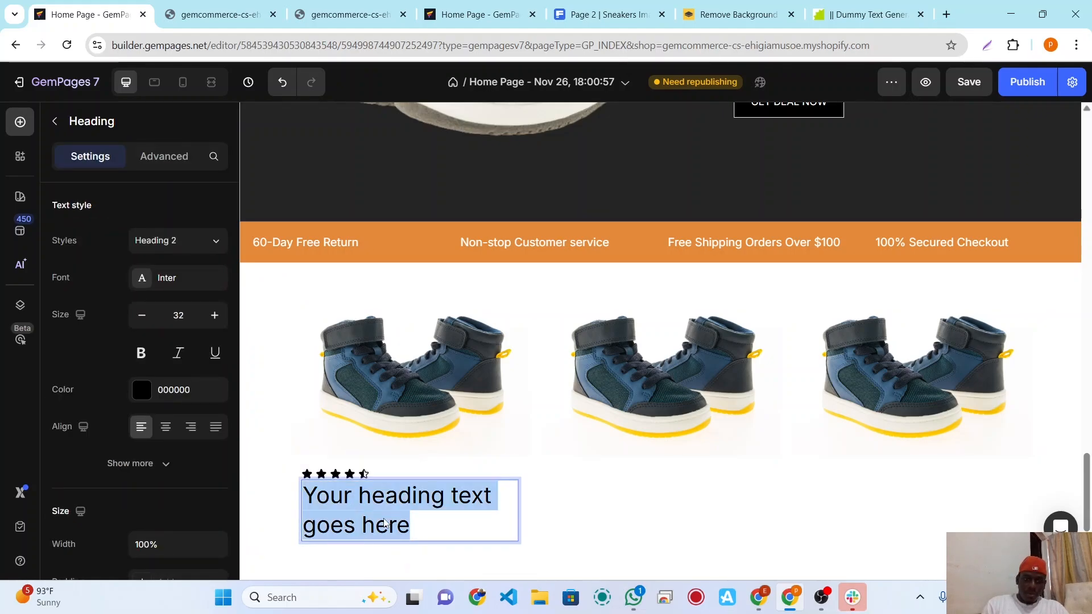
left_click(385, 524)
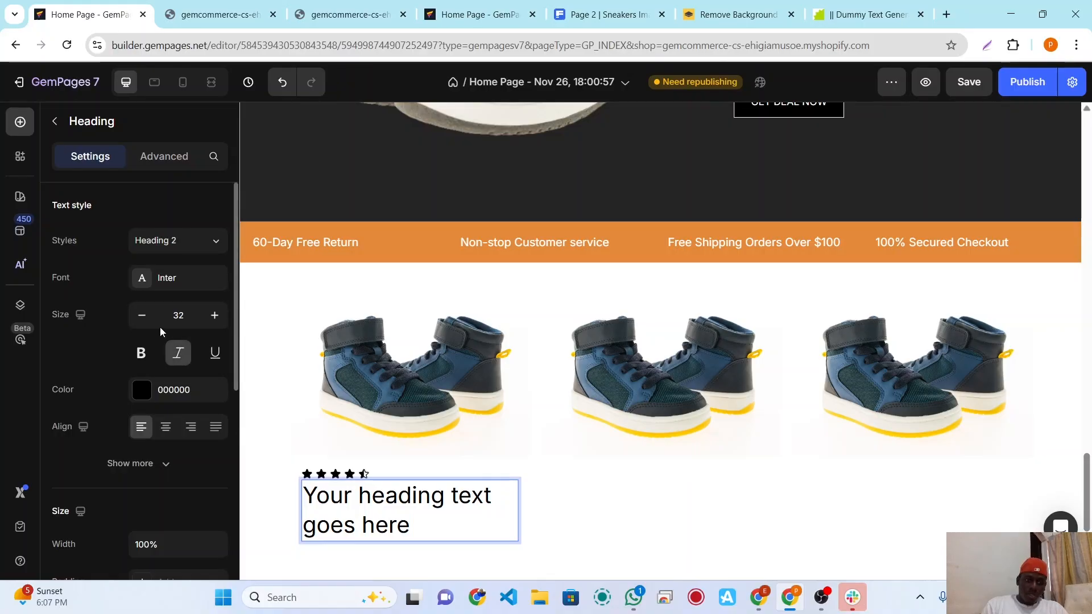
- Set the new heading's font size to 18 and make it bold
left_click(180, 315)
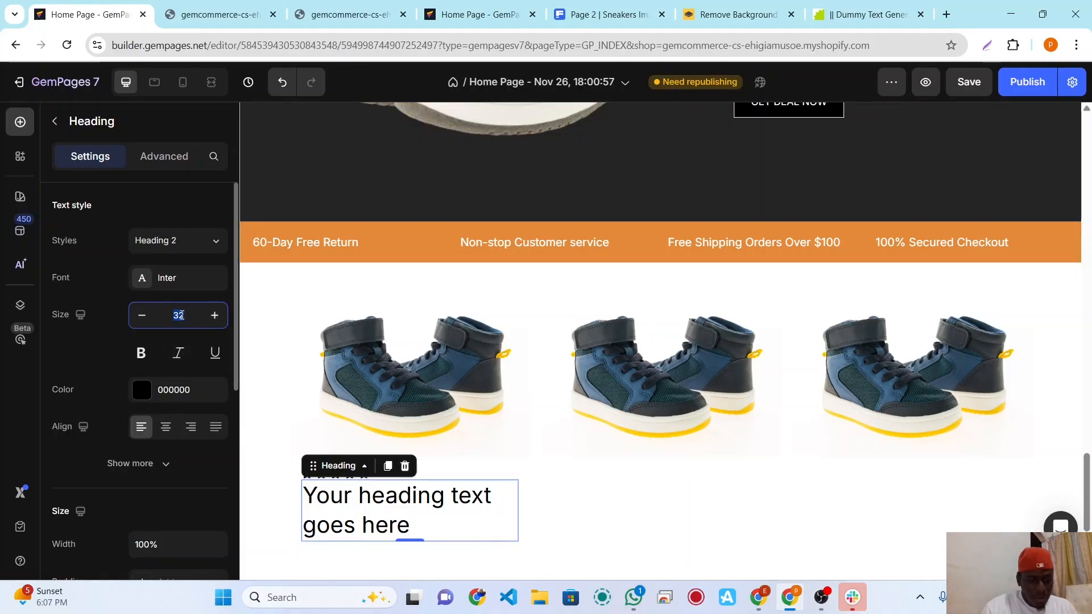
type("16")
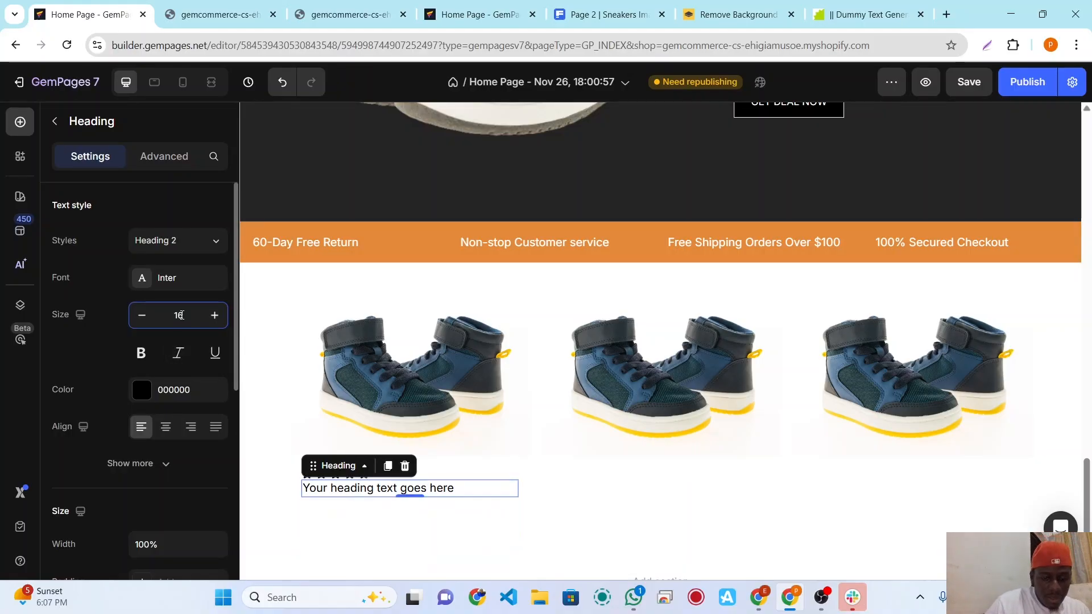
key("ctrl+s")
key("BackSpace")
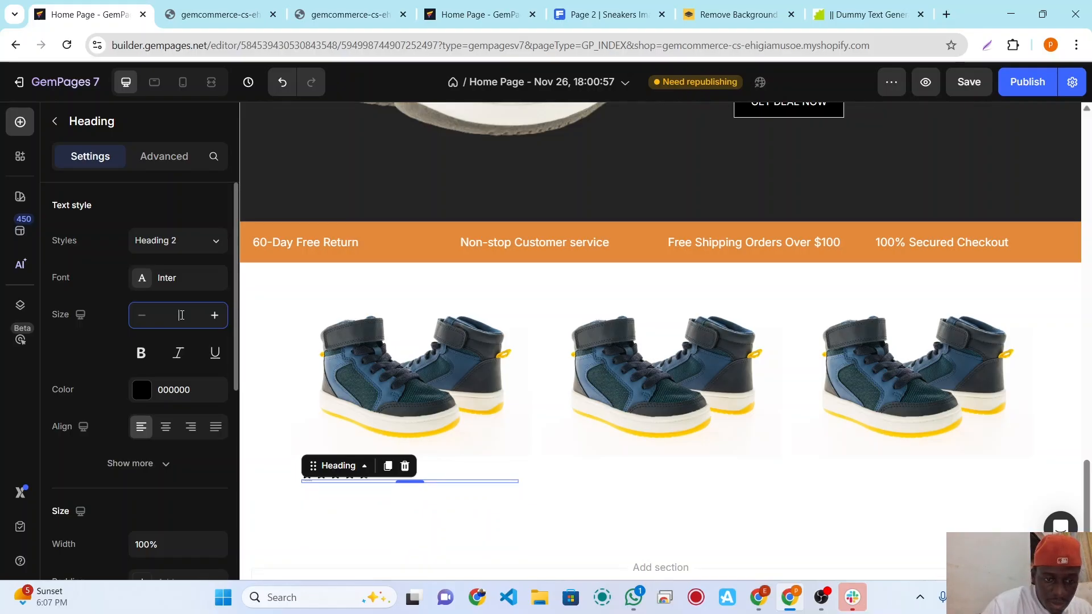
type("18")
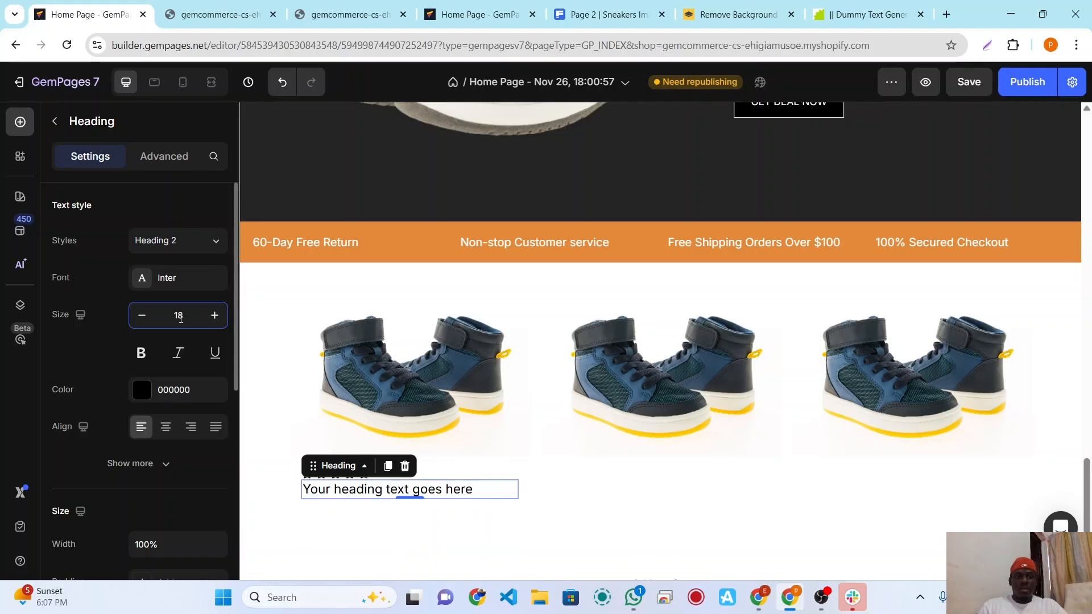
left_click(140, 350)
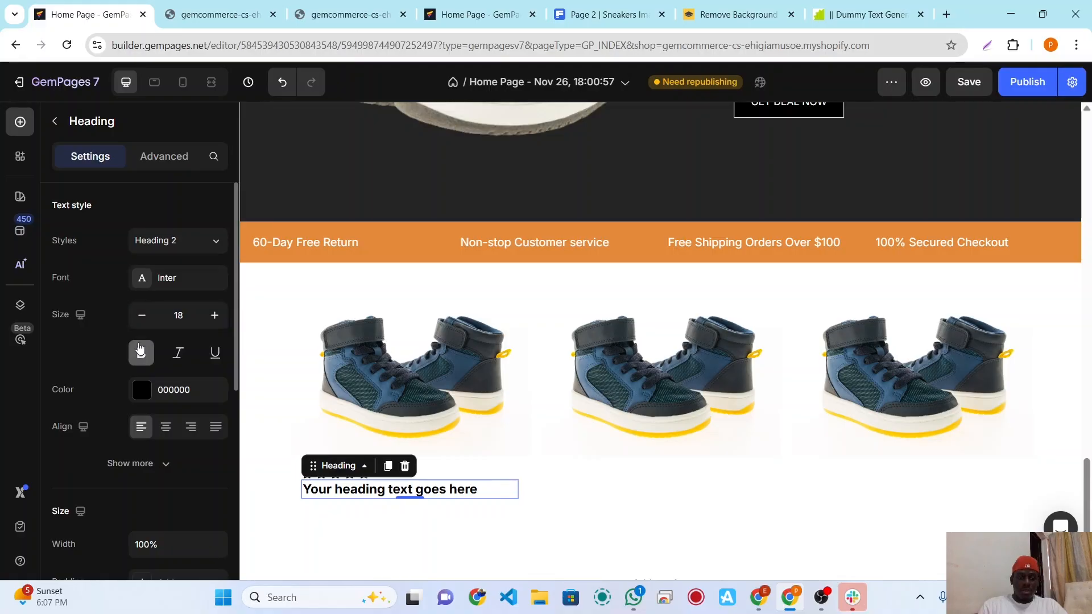
- Replace the placeholder heading text under the stars with the reviewer's full name
double_click(453, 493)
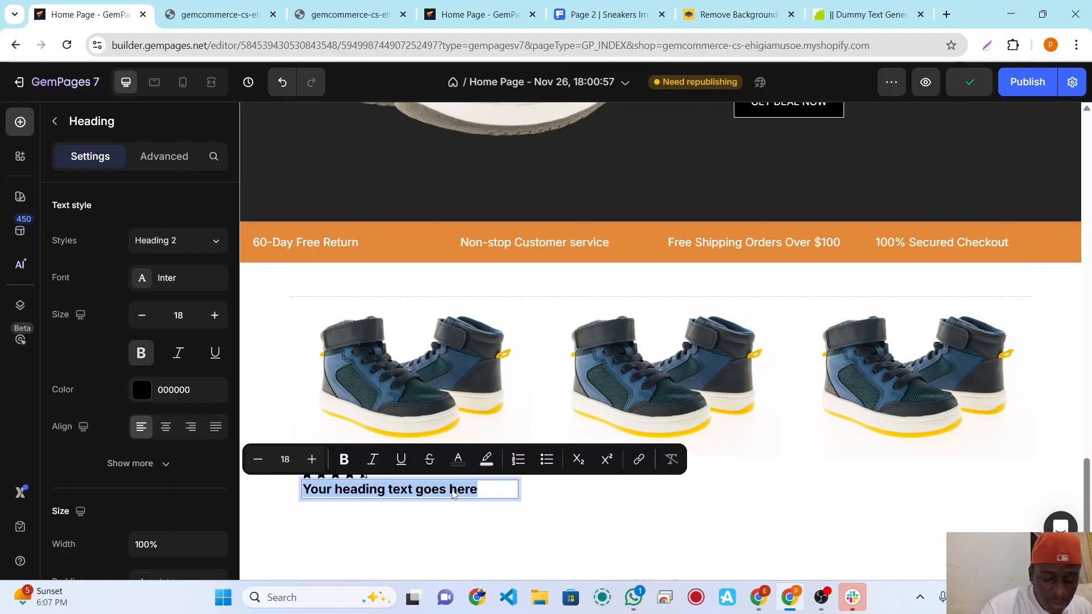
type("Femi")
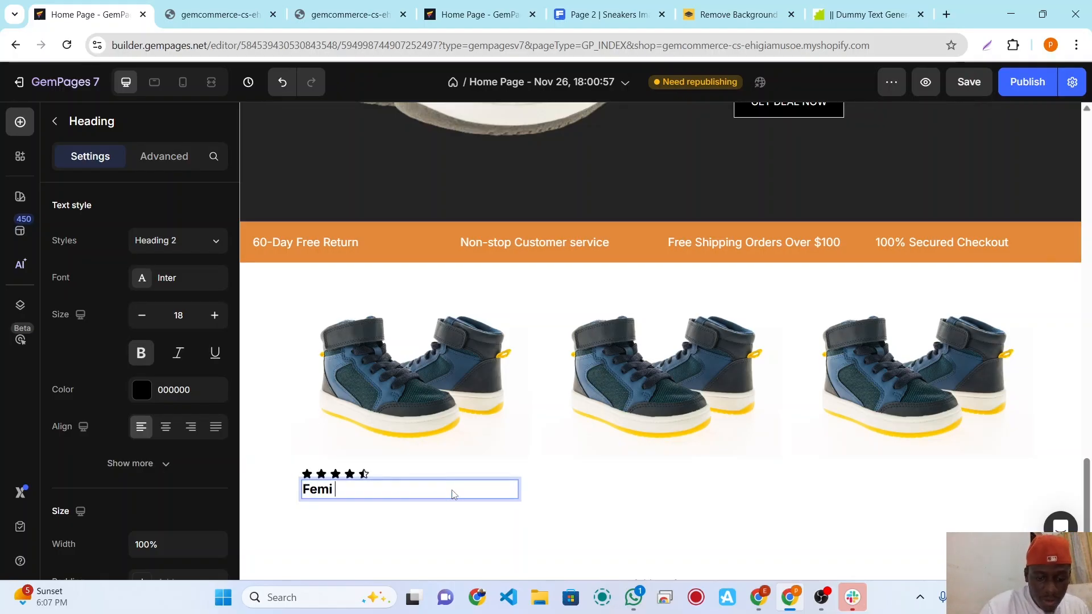
type(" Thomas")
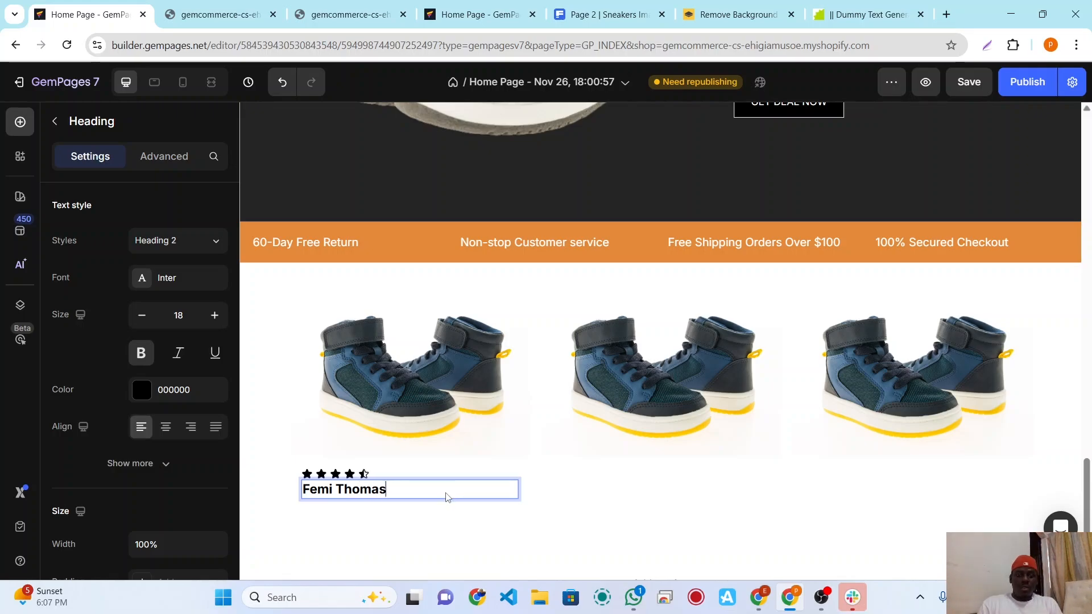
- Color the first star of the rating orange (E4893A)
left_click(308, 475)
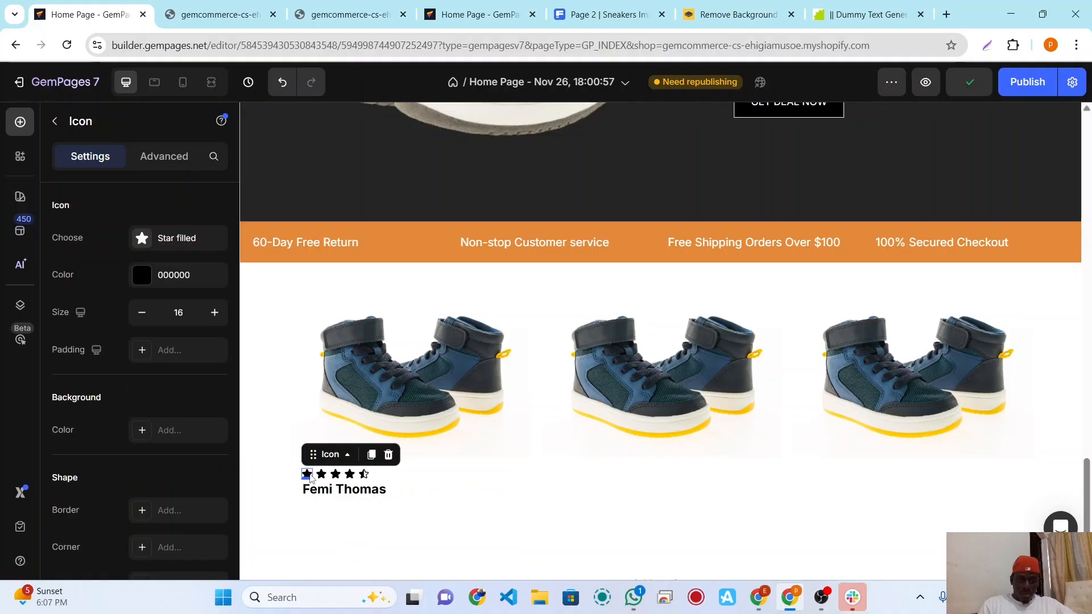
left_click(142, 276)
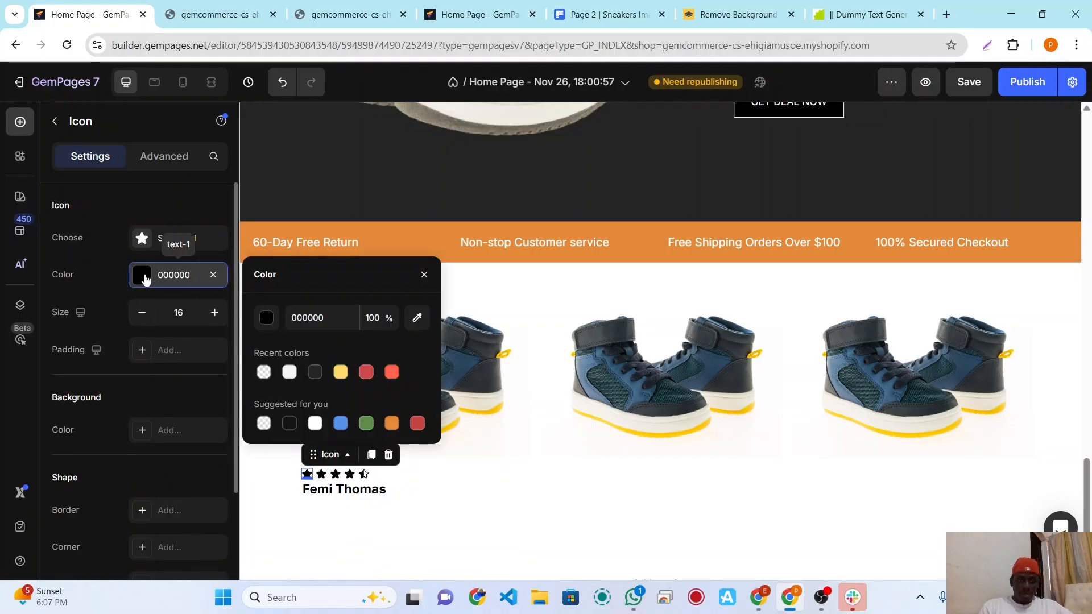
left_click(392, 424)
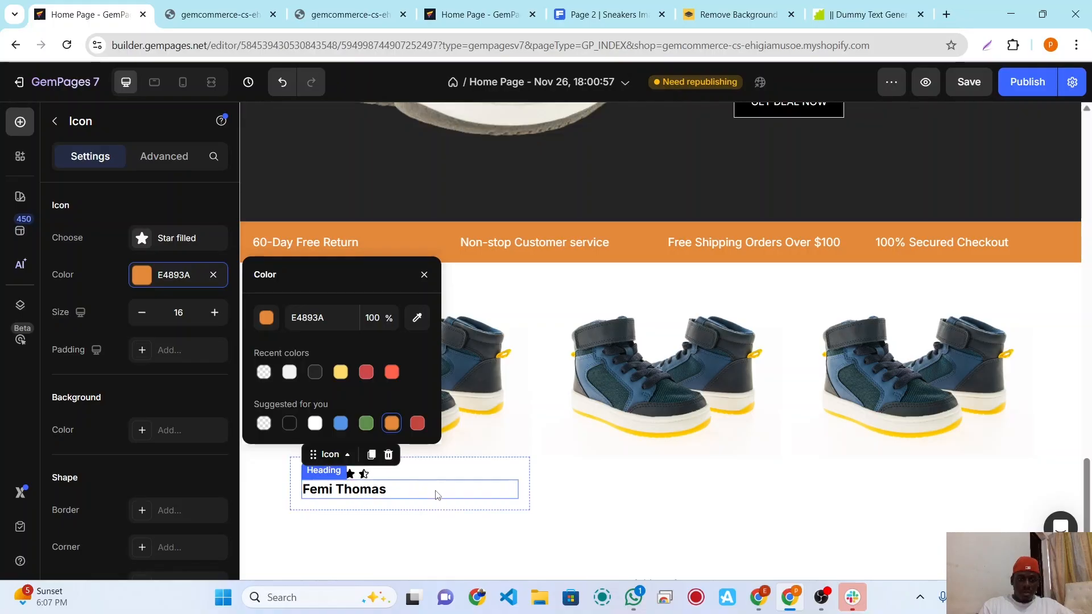
left_click(341, 380)
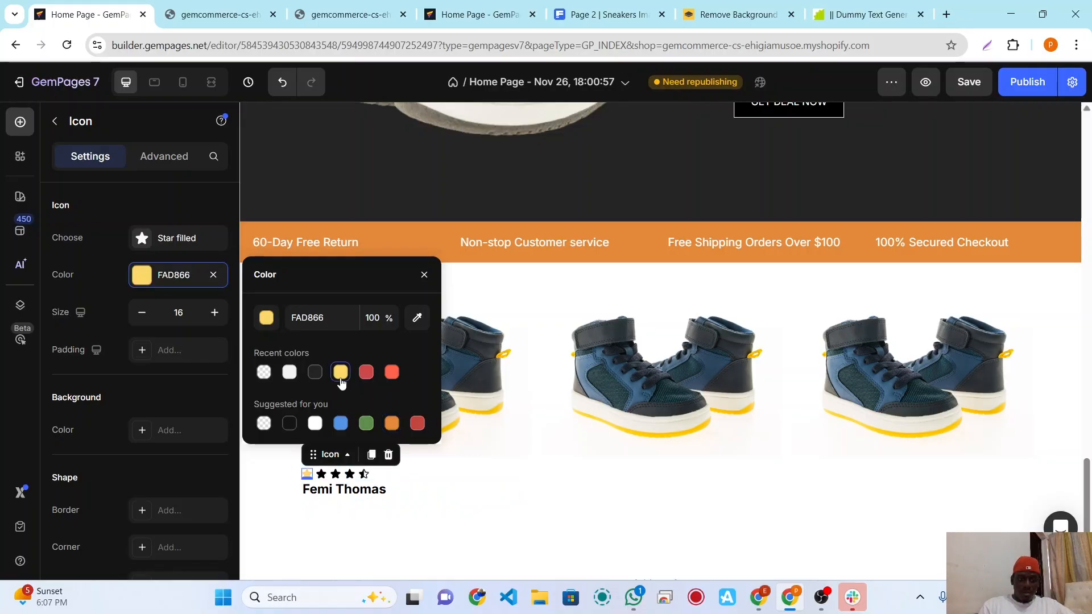
left_click(391, 426)
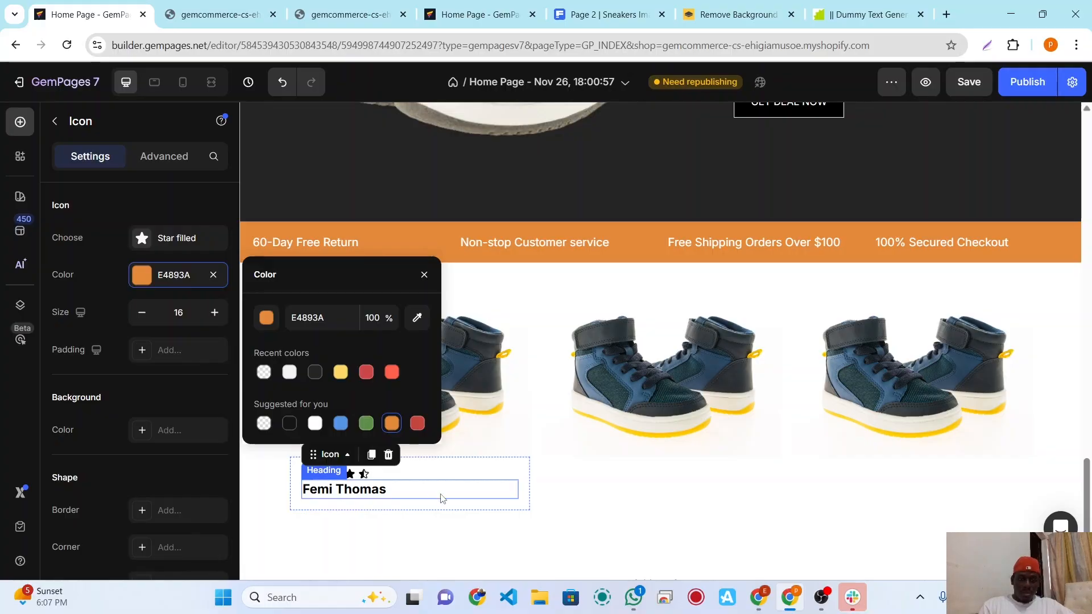
left_click(442, 498)
left_click(477, 487)
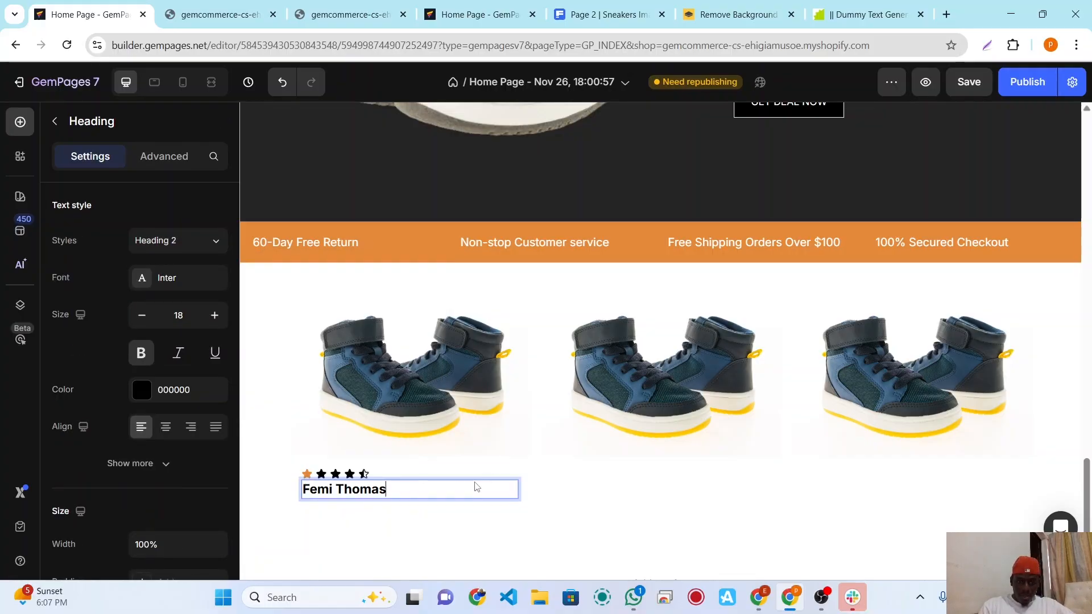
- Color the second and third stars of the first column's rating orange (E4893A)
left_click(321, 474)
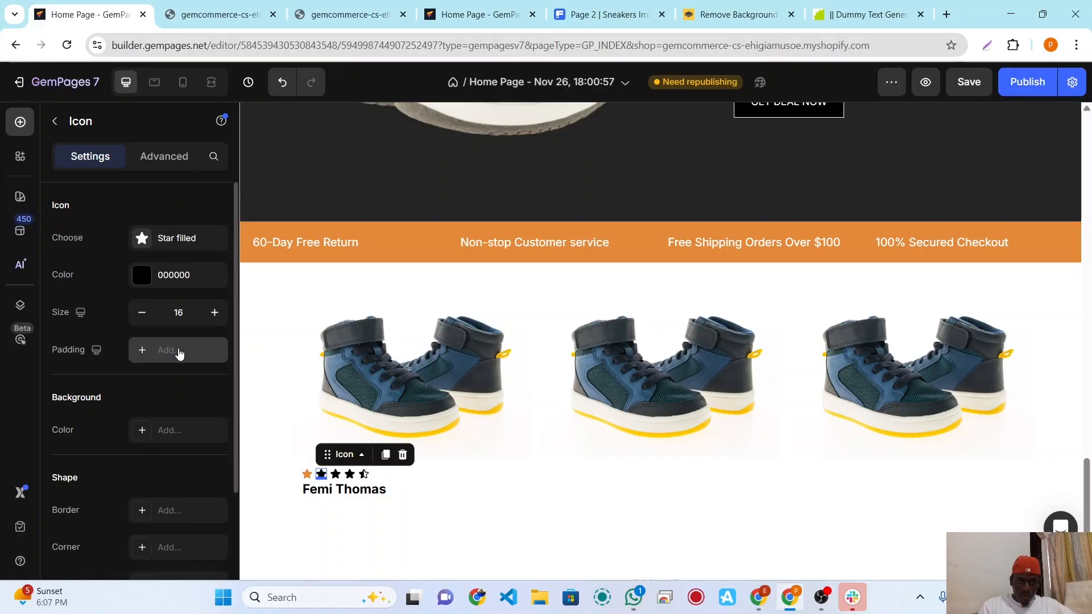
left_click(142, 276)
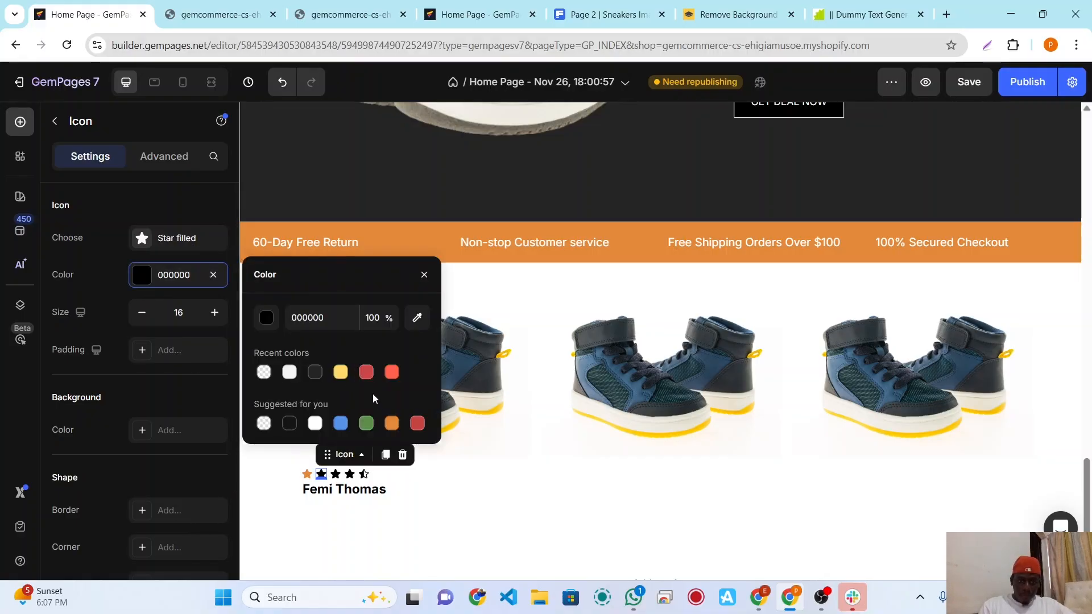
left_click(391, 422)
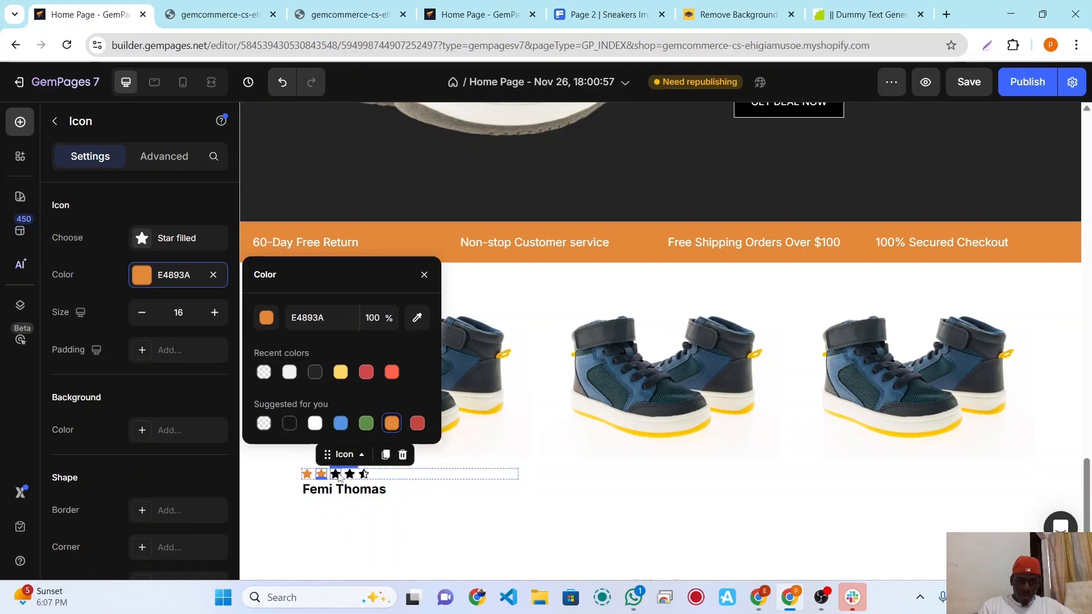
left_click(336, 475)
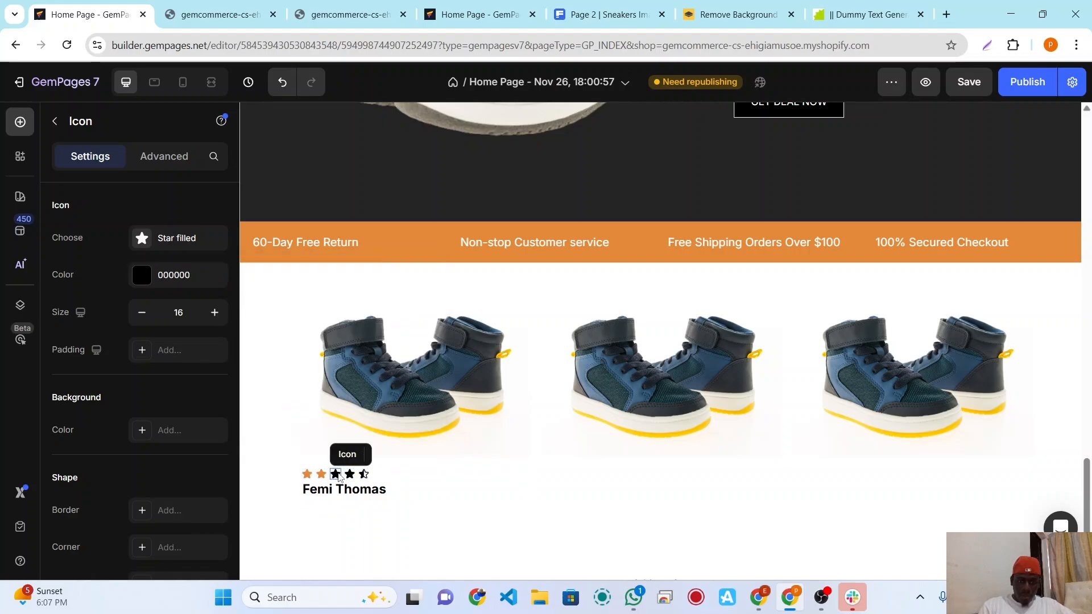
left_click(145, 287)
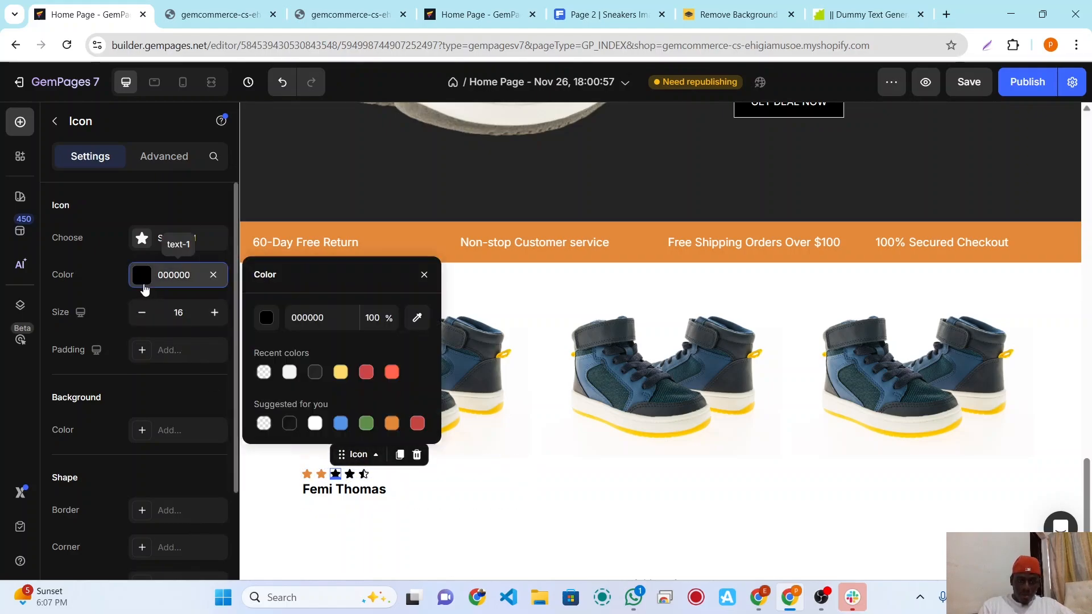
left_click(392, 423)
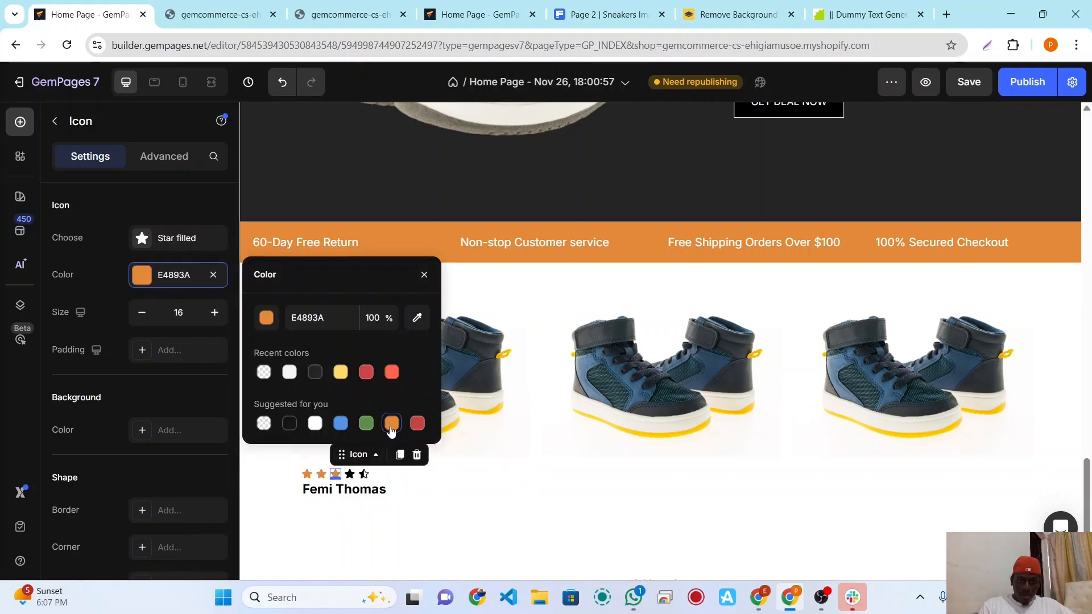
- Color the fourth star and the half-filled star of the rating the same orange (E4893A)
left_click(349, 474)
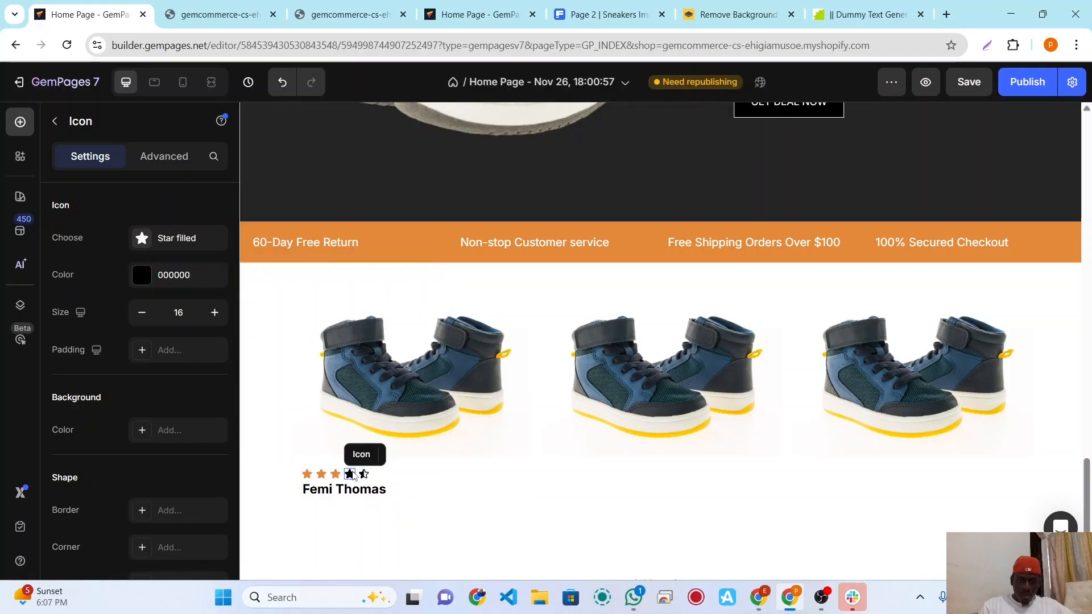
left_click(142, 278)
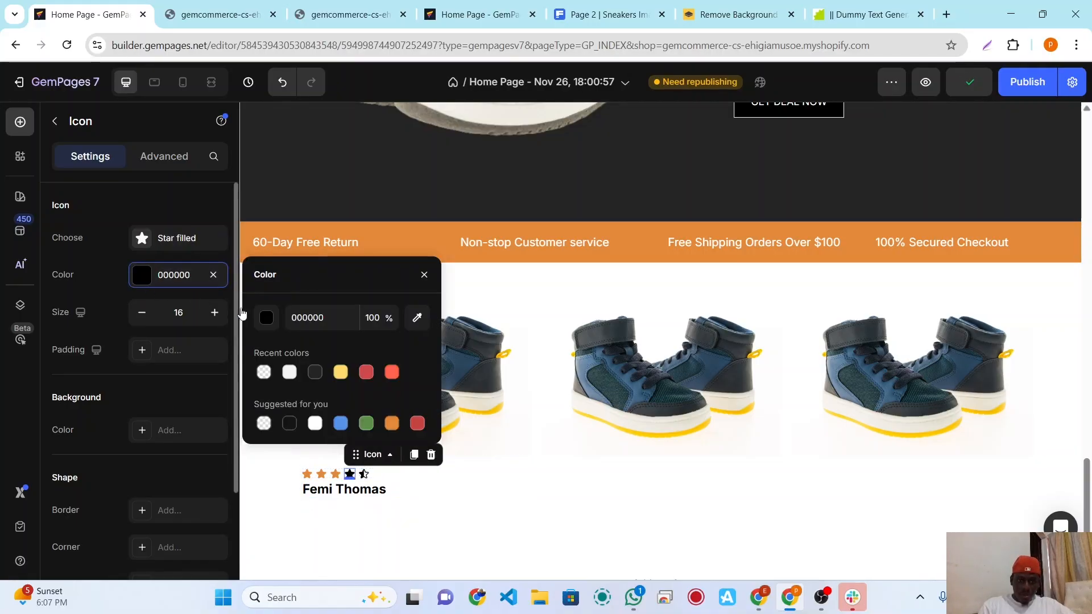
left_click(391, 423)
left_click(364, 476)
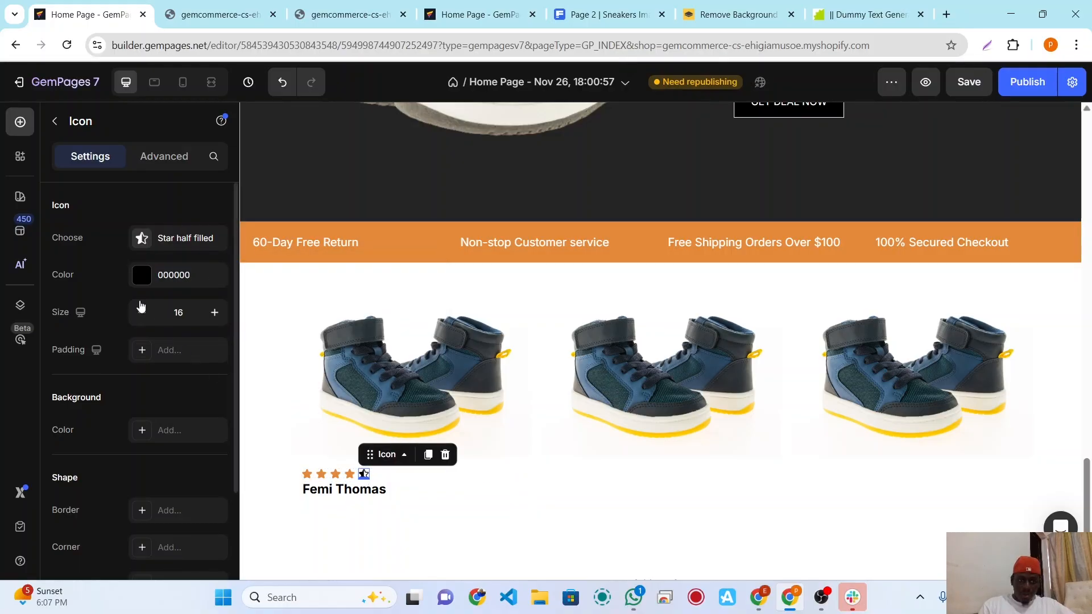
left_click(142, 283)
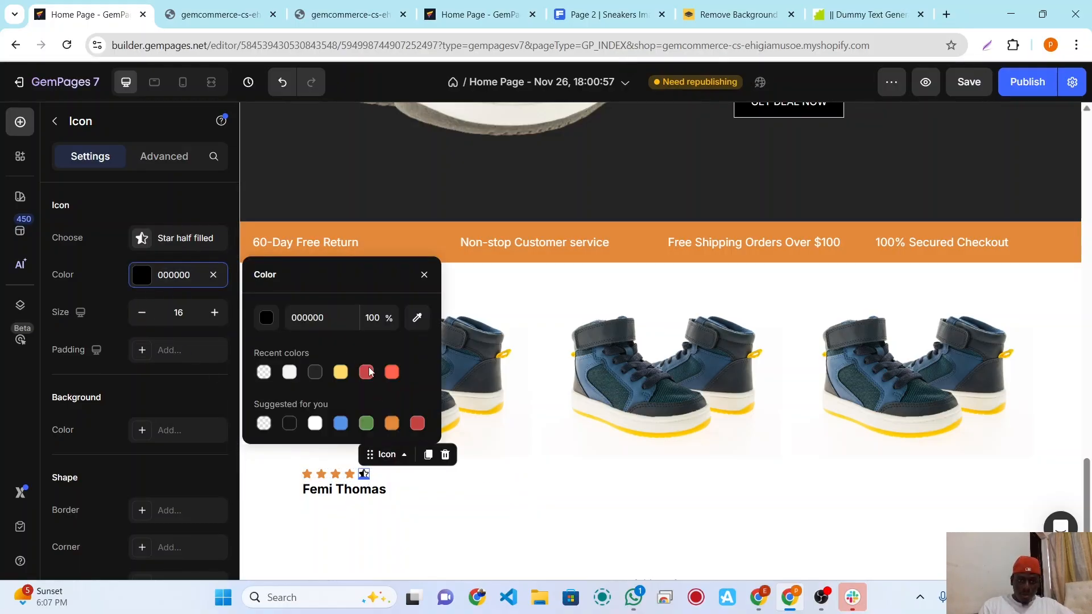
left_click(391, 424)
left_click(451, 506)
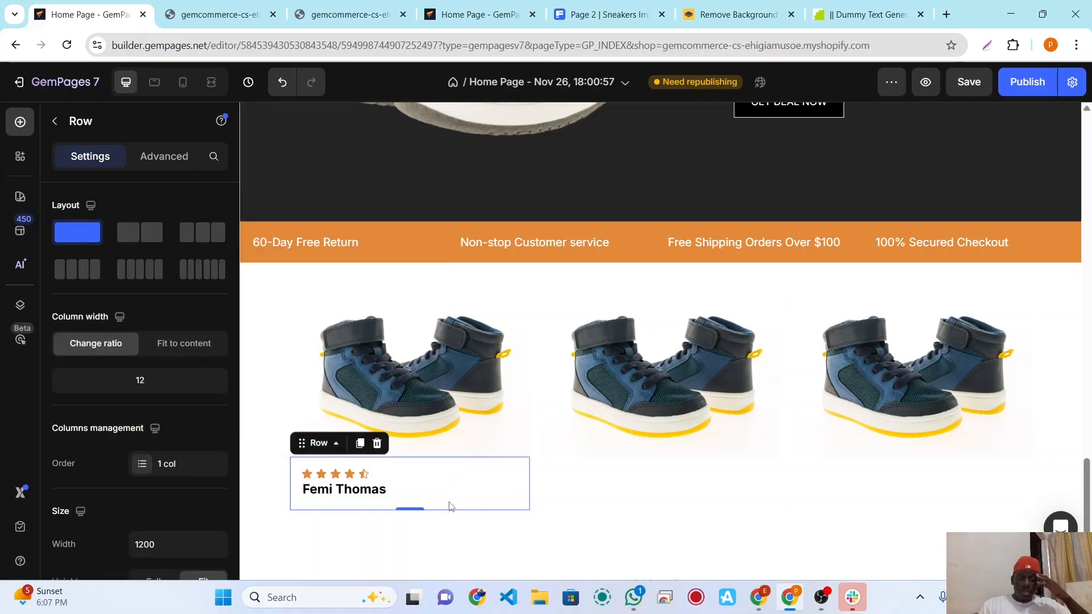
- Insert a Text Block element directly below the reviewer's name in the first column
left_click(14, 130)
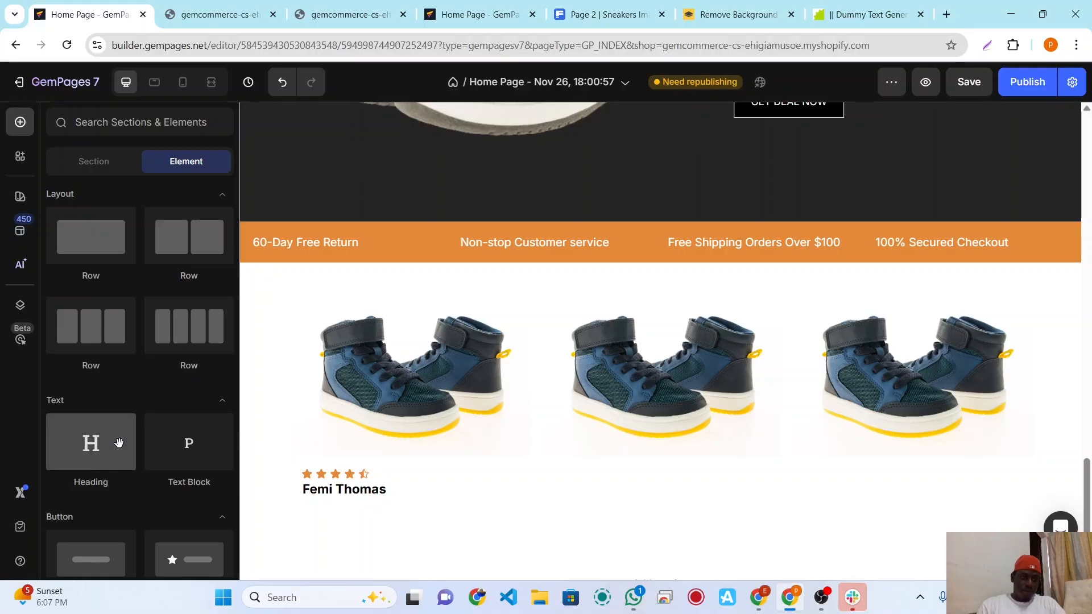
left_click_drag(185, 446, 367, 494)
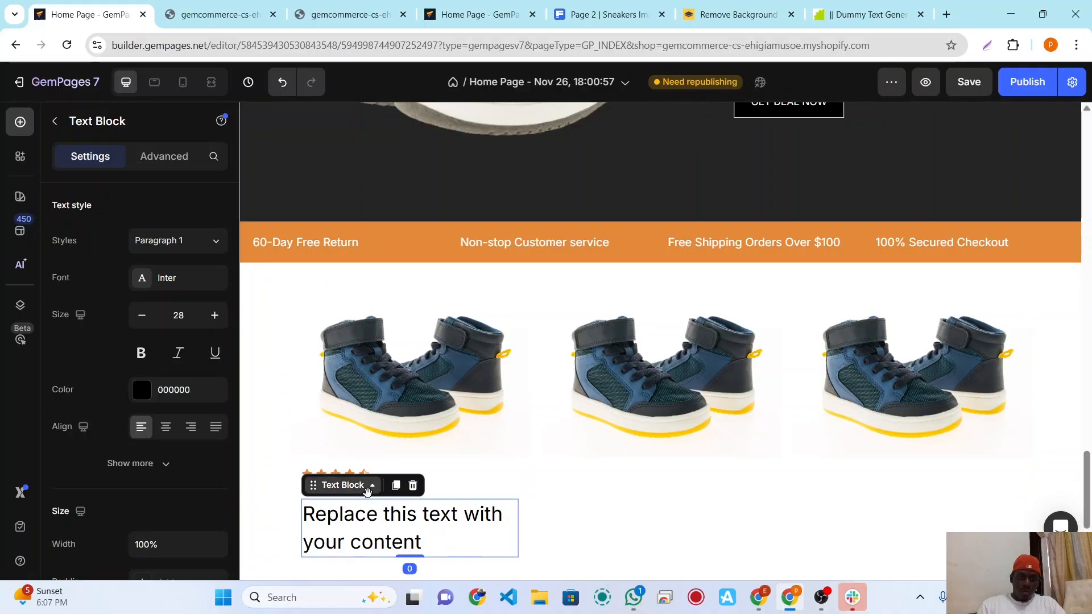
double_click(379, 526)
left_click(378, 527)
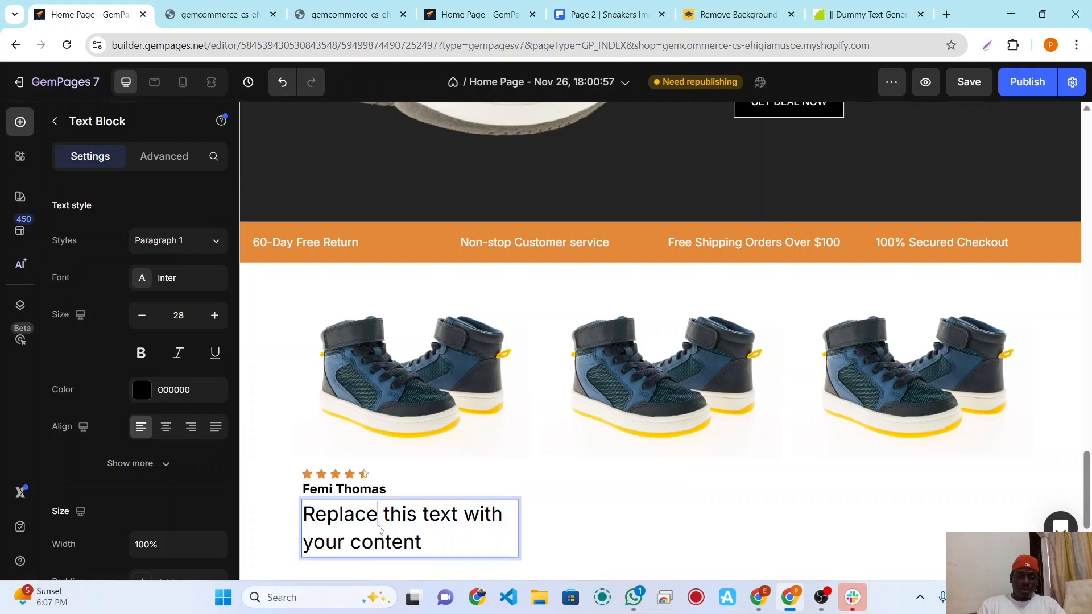
- Copy the highlighted Lorem ipsum passage from the Blind Text Generator page and replace the text block's placeholder text with it
left_click(857, 20)
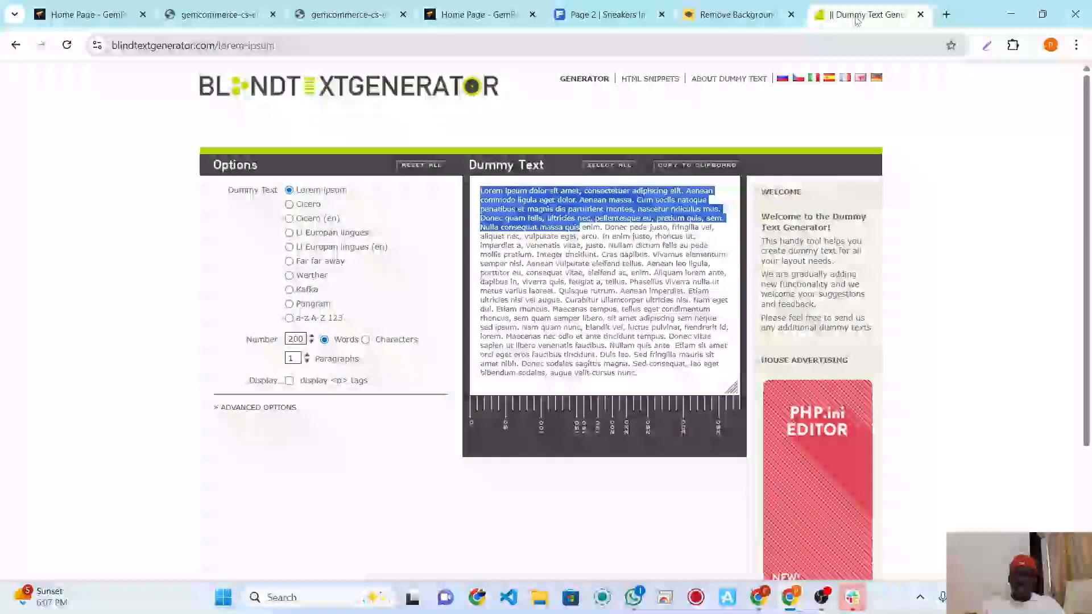
right_click(576, 206)
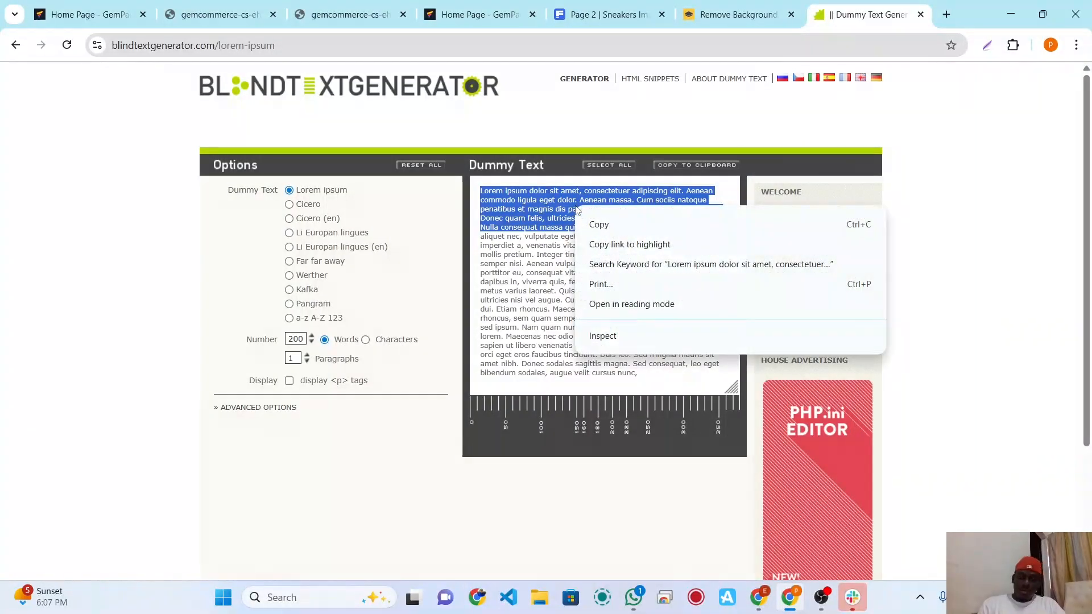
left_click(599, 225)
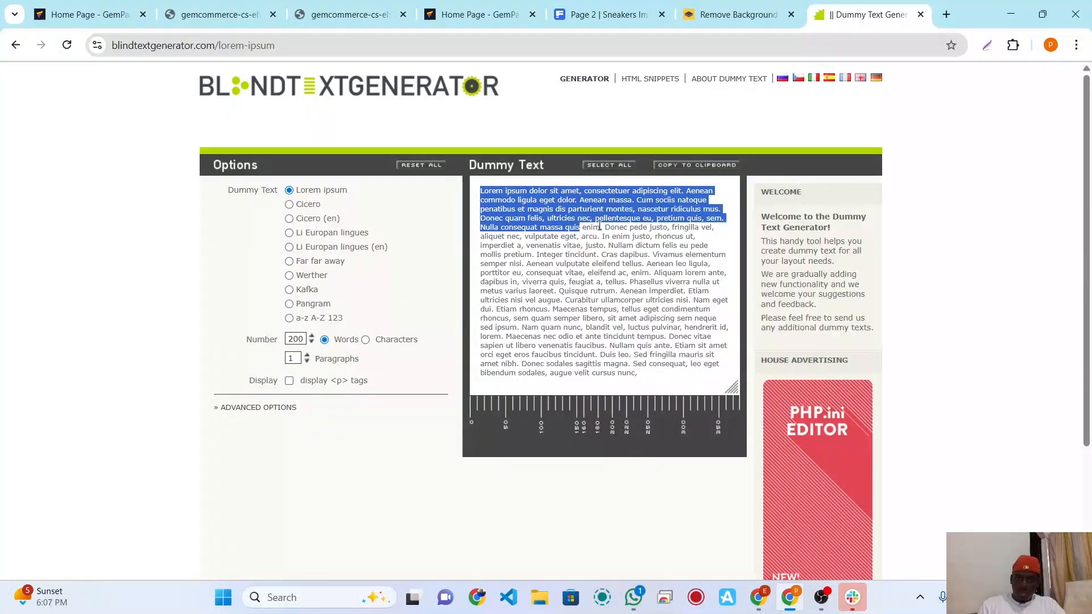
left_click(134, 23)
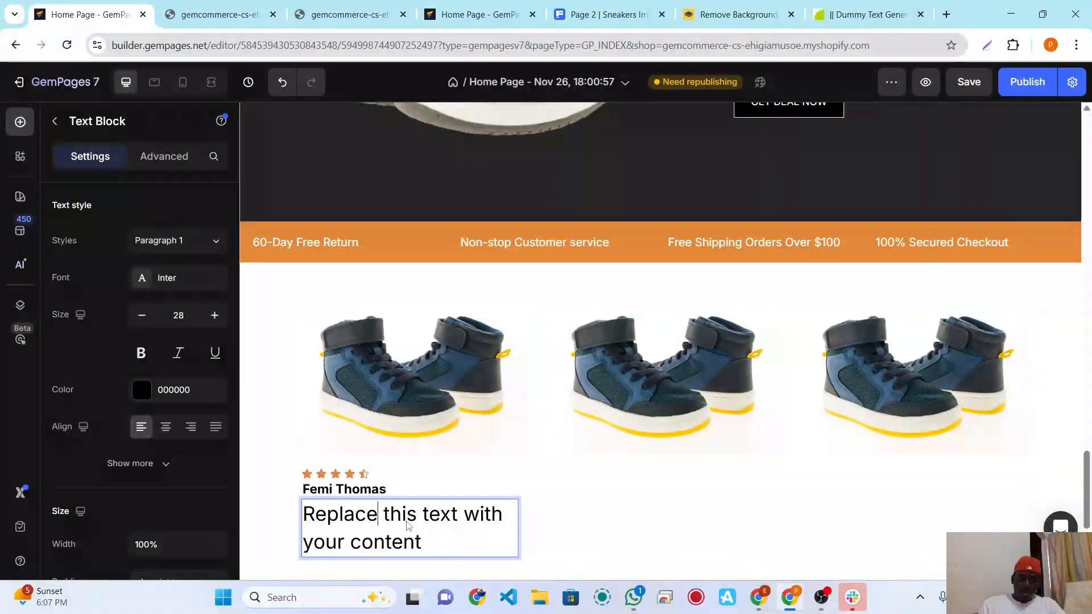
triple_click(406, 523)
key("ctrl+v")
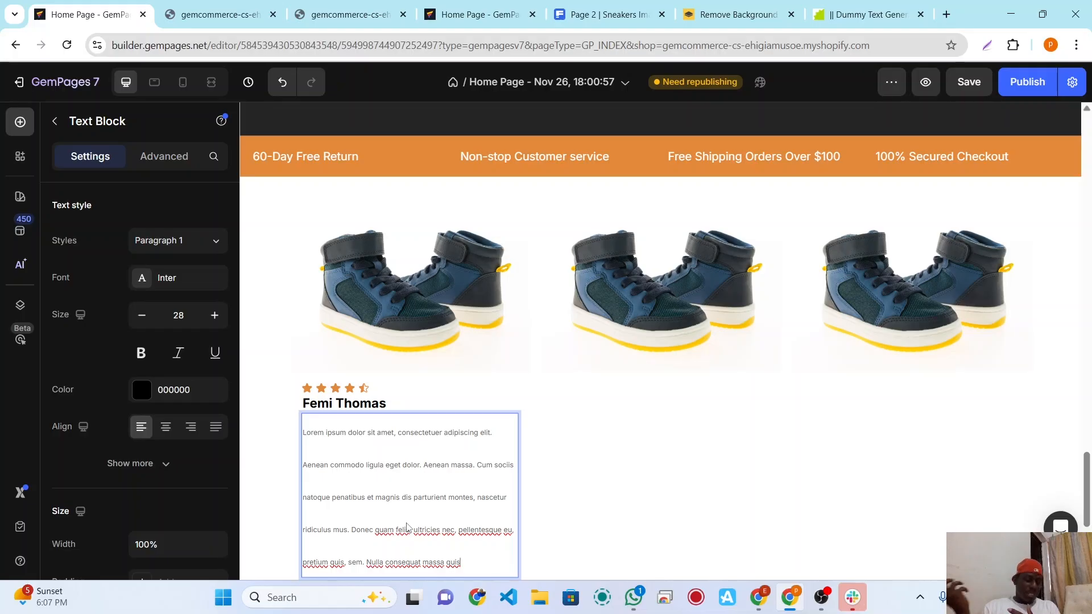
key("ctrl+s")
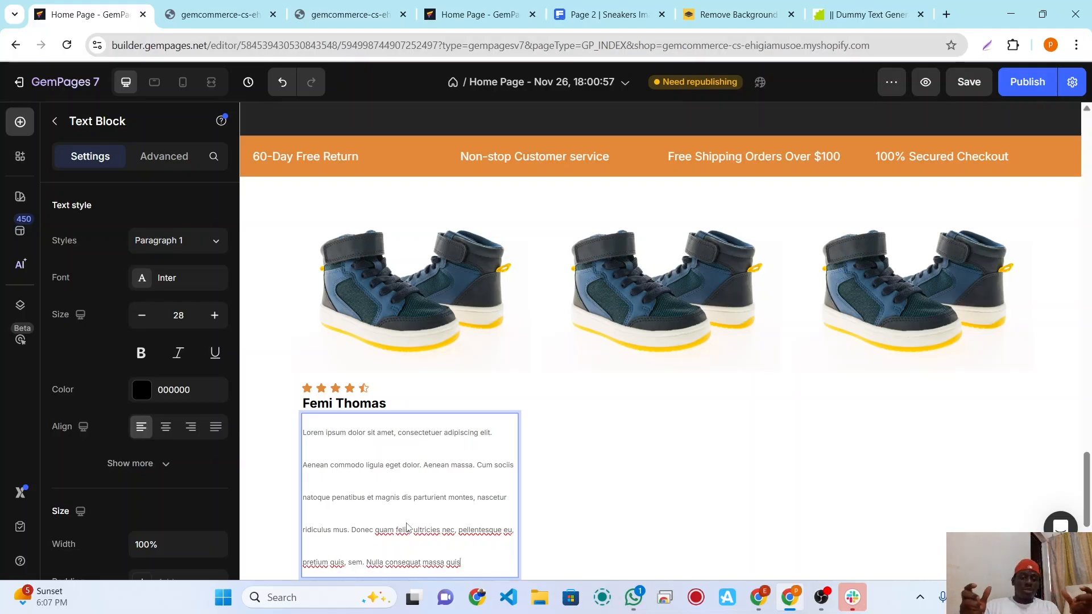
- Select all of the pasted Lorem ipsum text in the text block
key("ctrl+a")
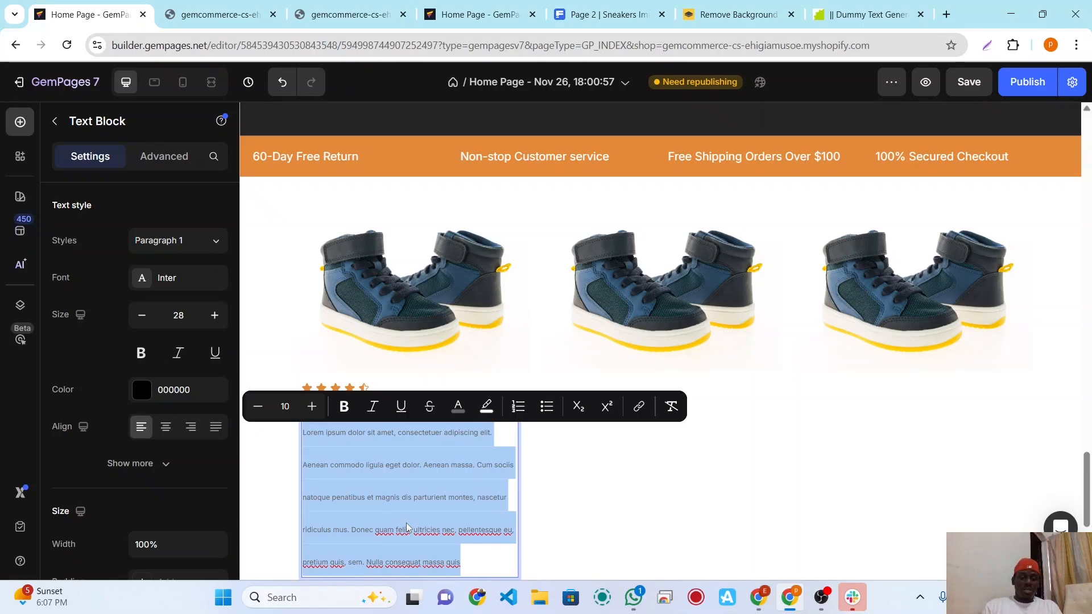
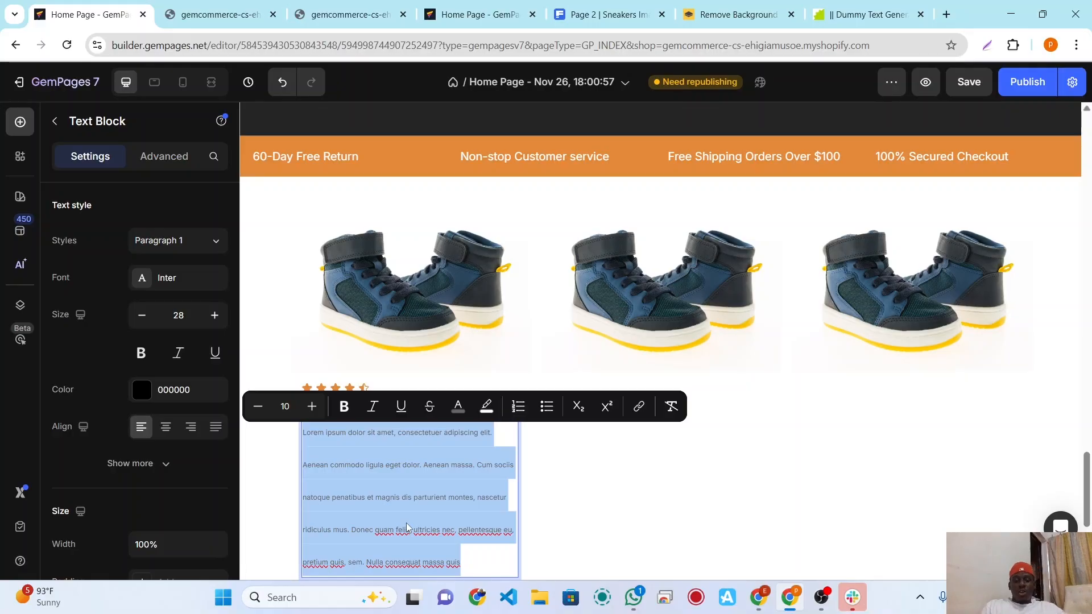
- Clear the pasted formatting from the Lorem ipsum text block in the first column and set its font size to 16
left_click(673, 407)
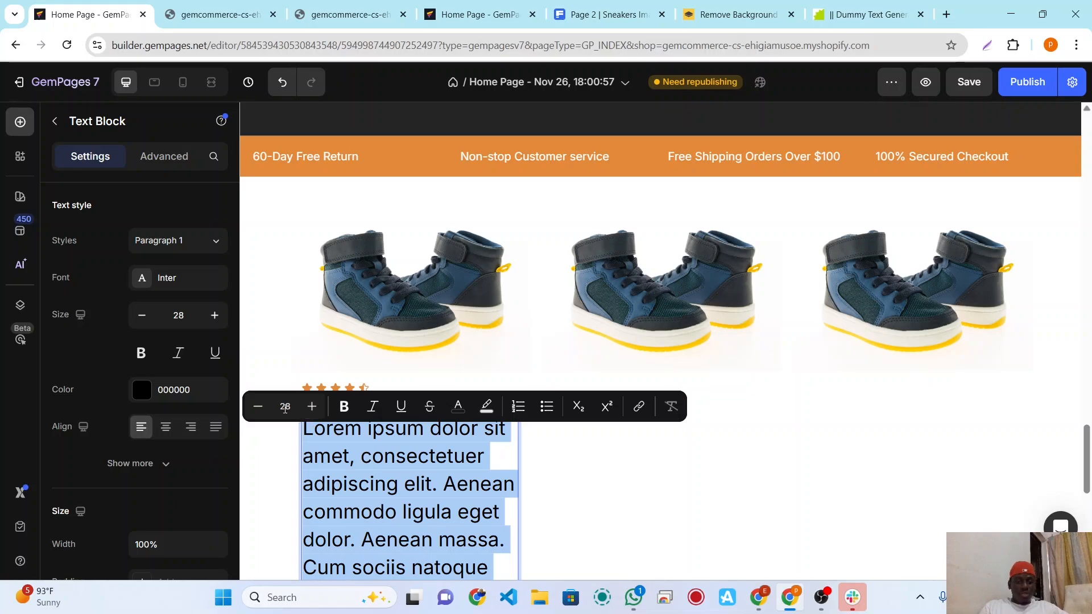
left_click(177, 315)
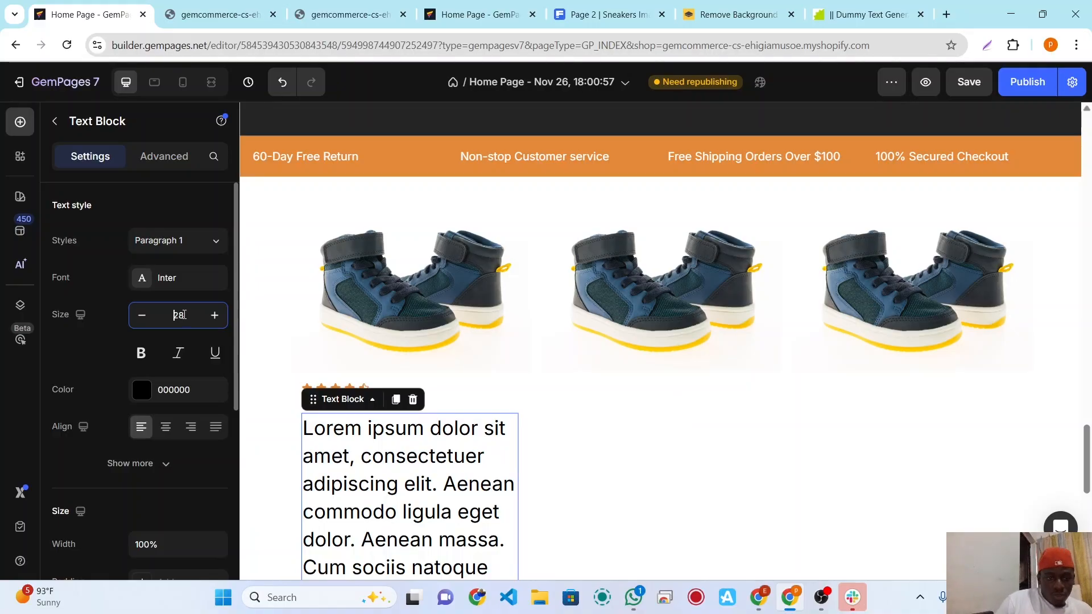
double_click(182, 313)
key("ctrl+s")
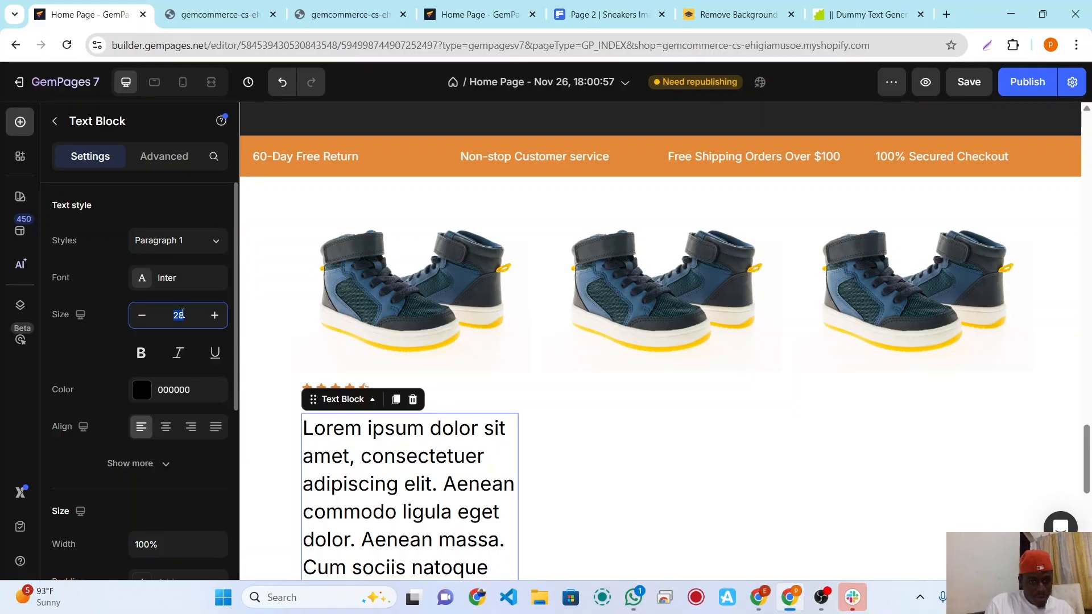
type("16")
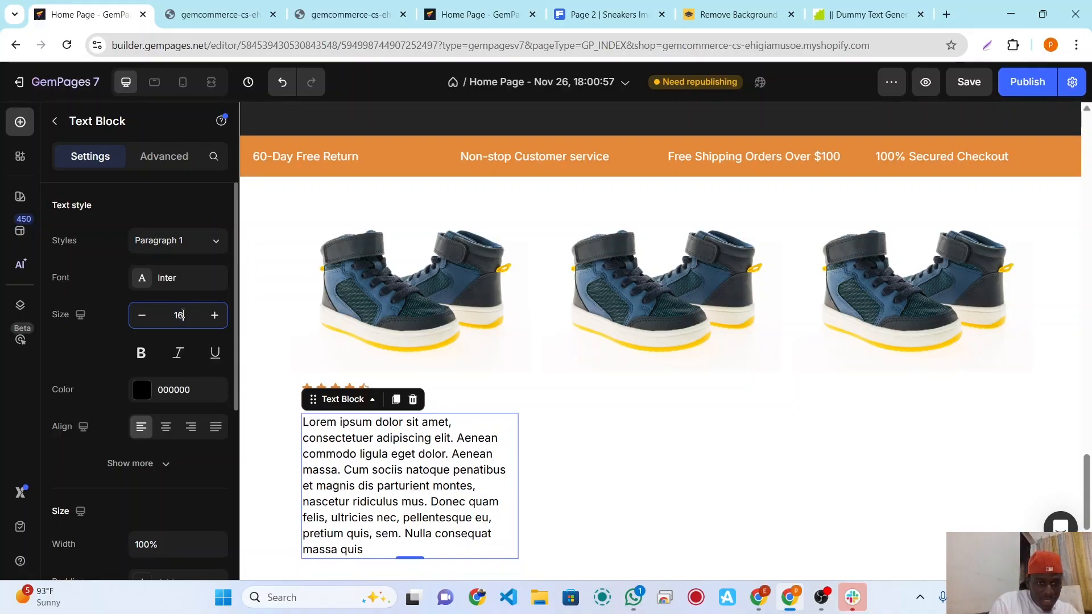
left_click(480, 476)
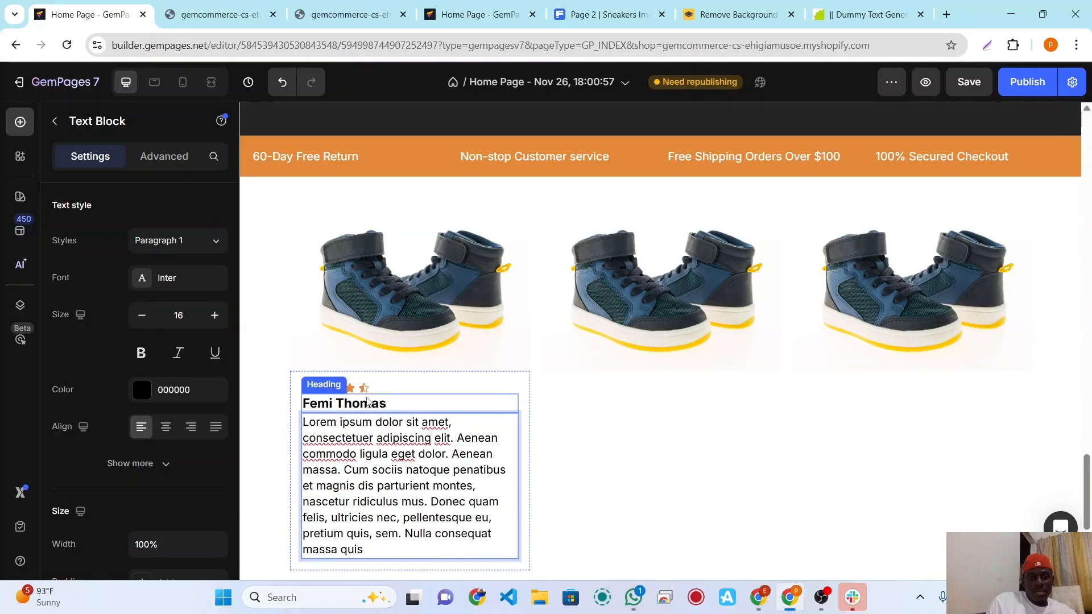
- Set the bottom margin of the reviewer name heading in the first column to 20 px
left_click(392, 408)
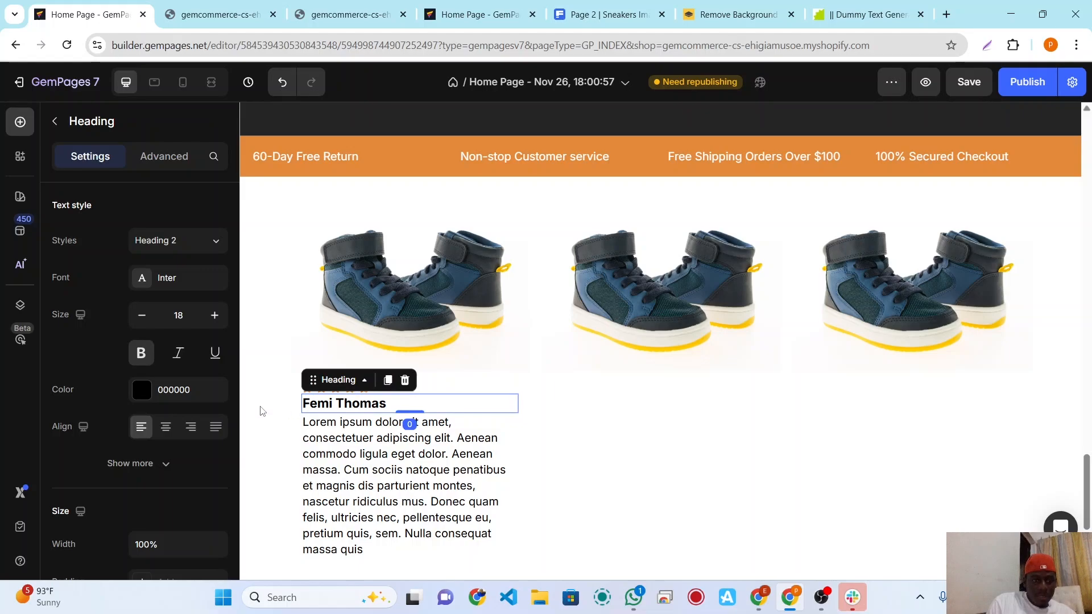
scroll(184, 407, "down", 7)
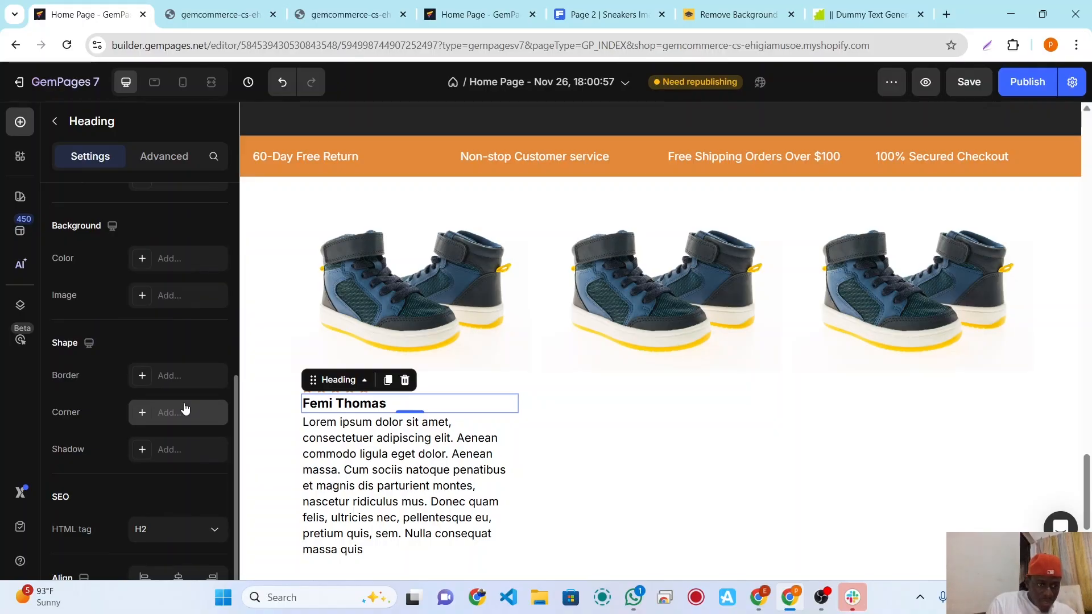
scroll(184, 407, "up", 2)
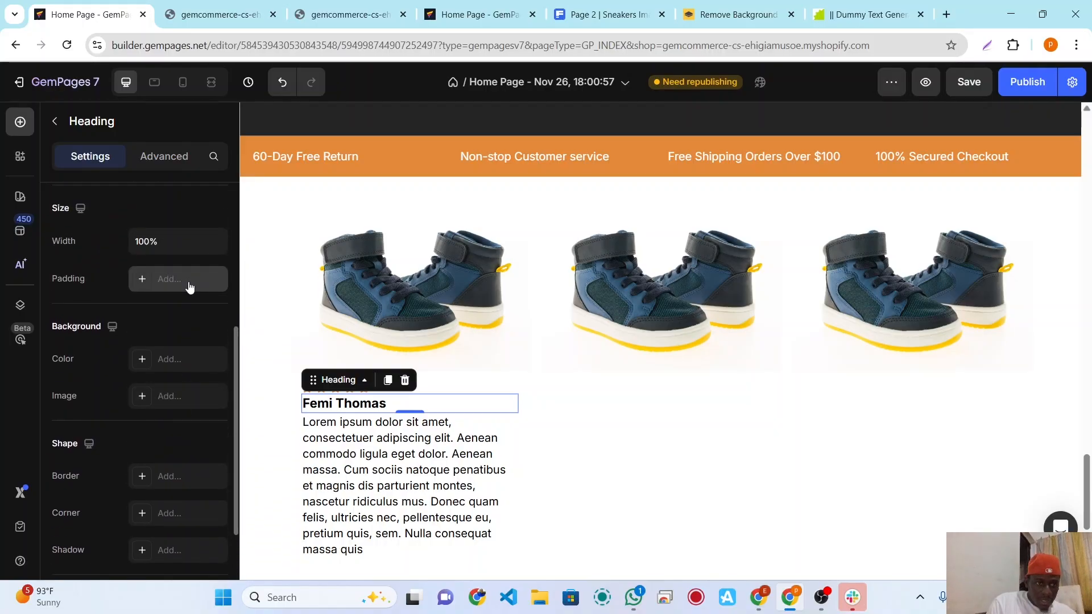
scroll(190, 287, "up", 1)
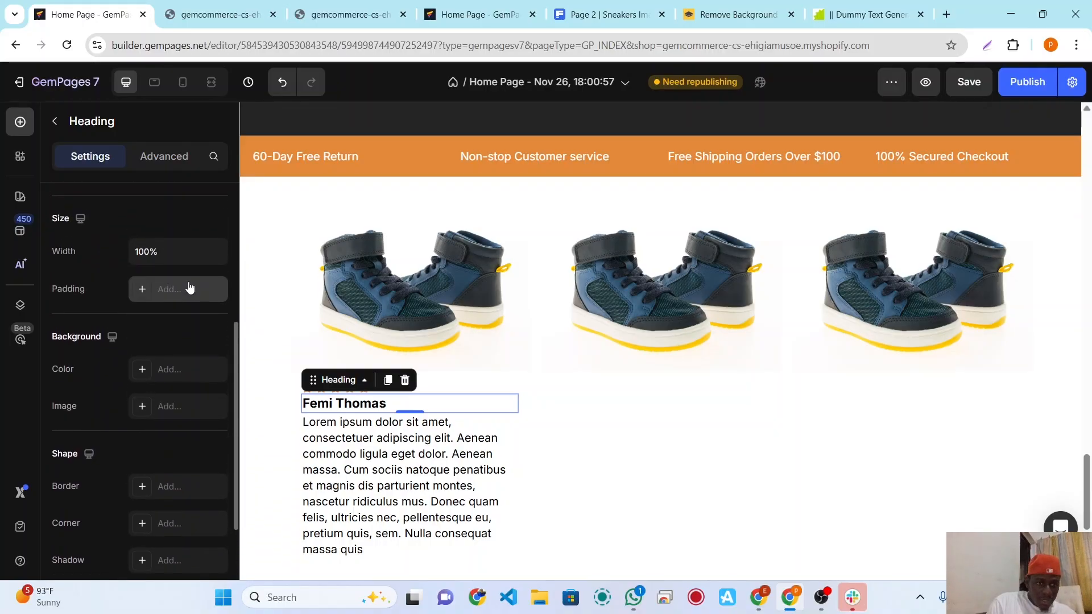
left_click(167, 159)
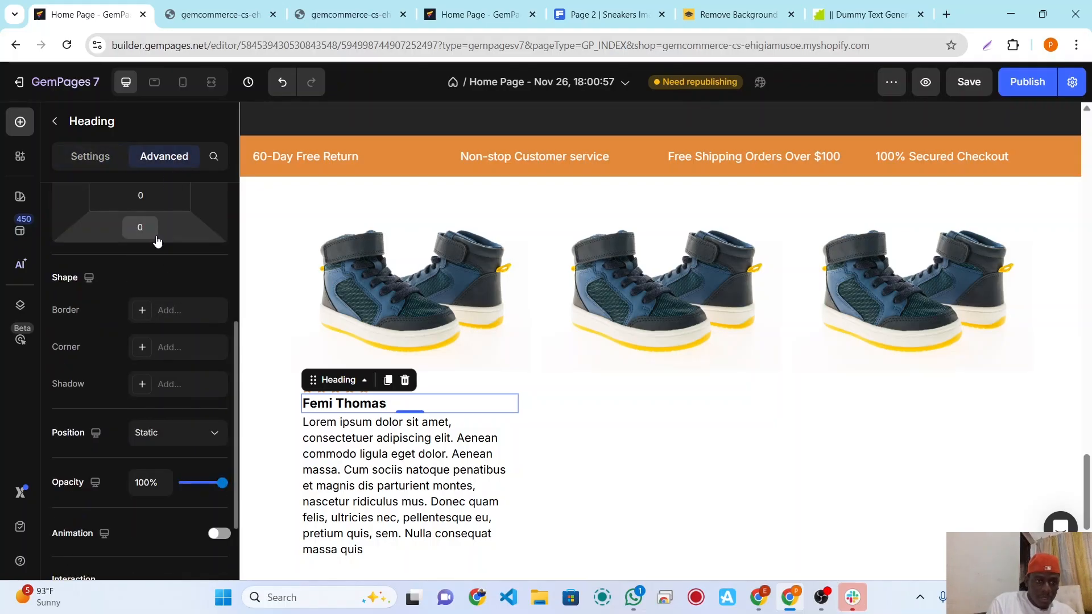
left_click(140, 227)
type("20")
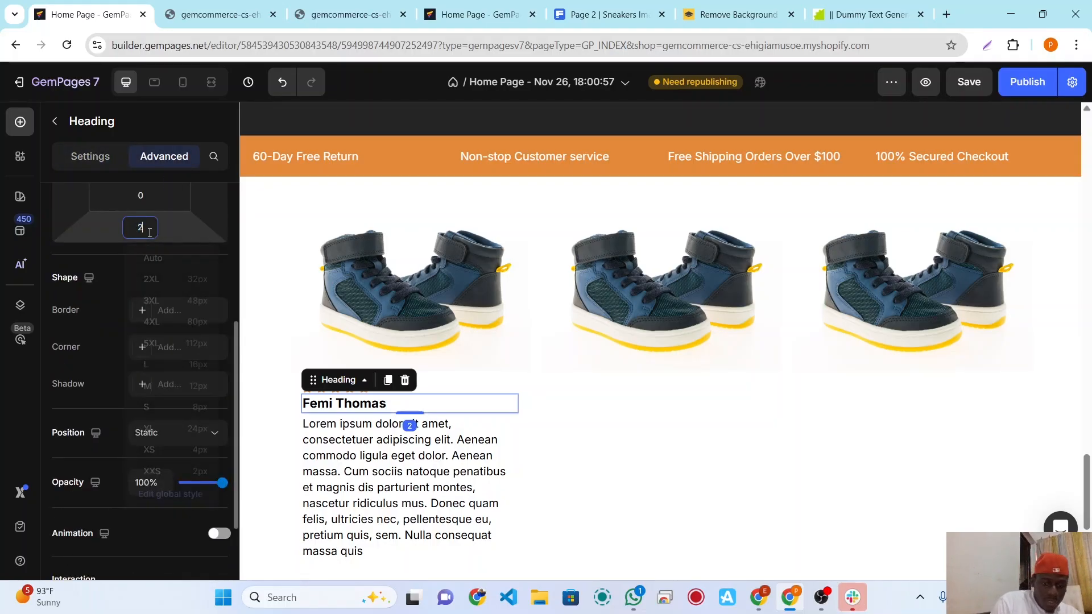
left_click(494, 458)
left_click(573, 442)
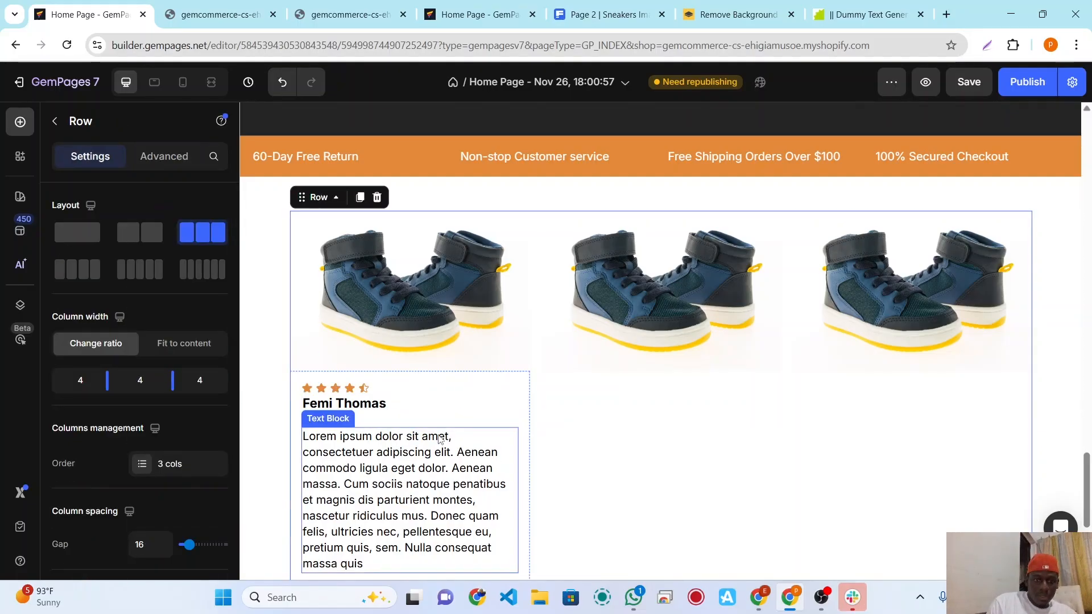
- Set the bottom margin of the first column's reviewer name heading to 15 px
left_click(364, 404)
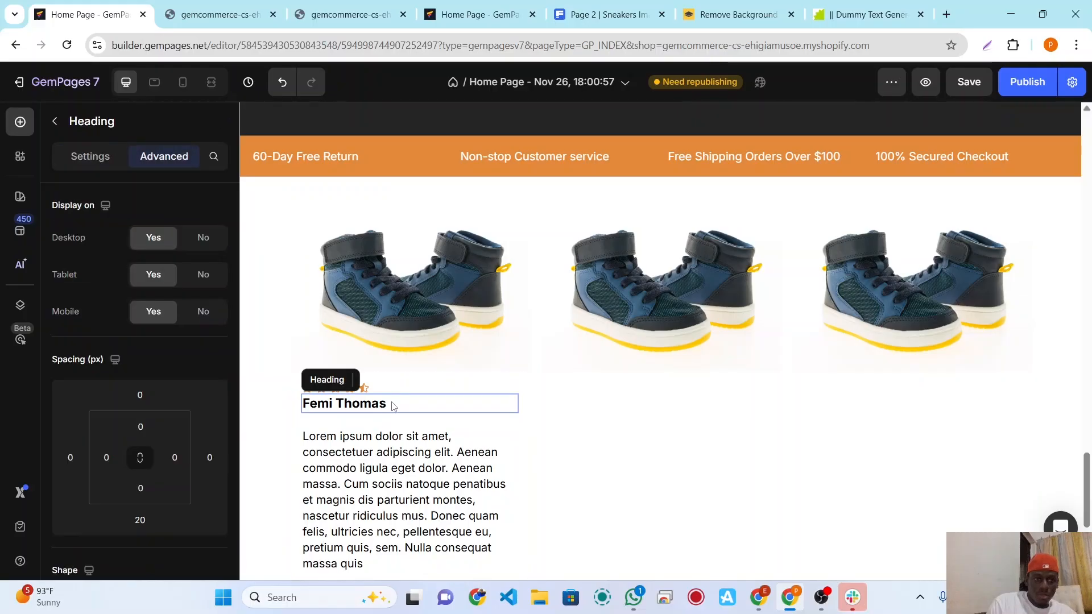
left_click(150, 521)
type("15")
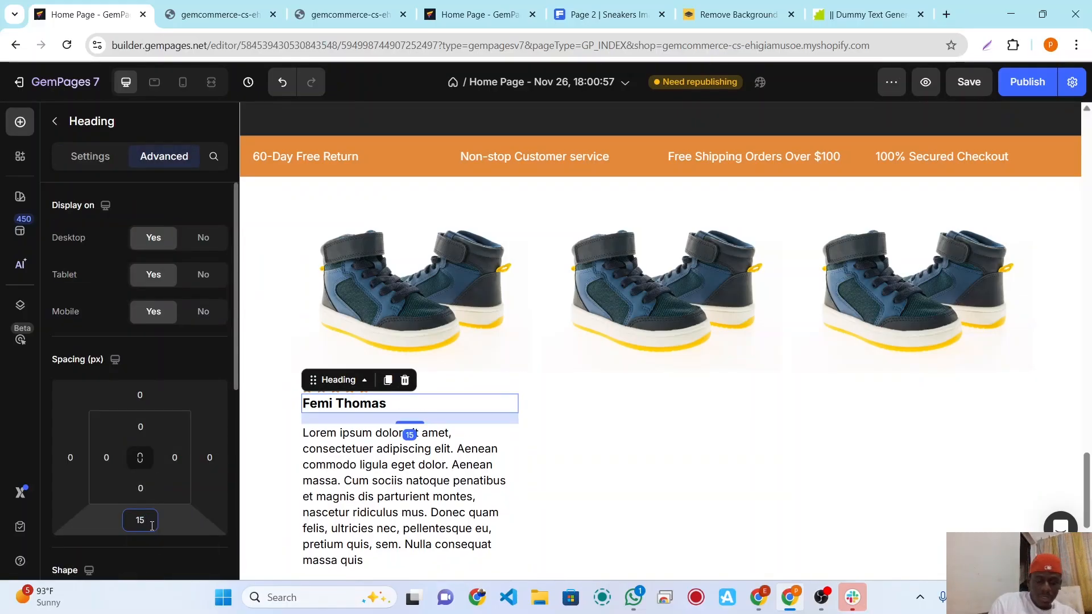
left_click(592, 514)
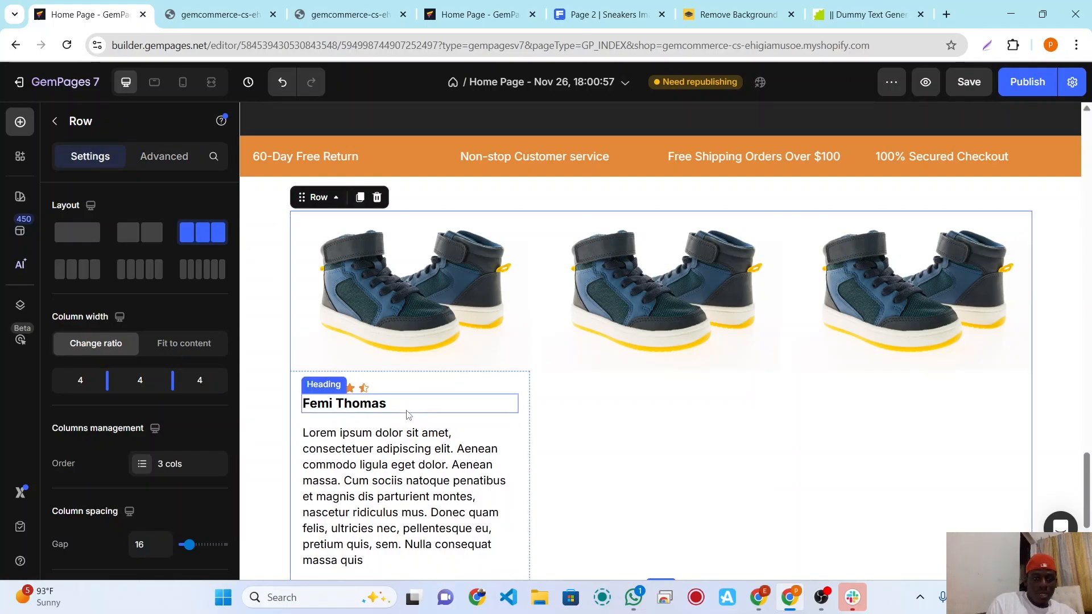
- Set the bottom margin of the star rating icon list above the reviewer's name to 5 px
left_click(373, 392)
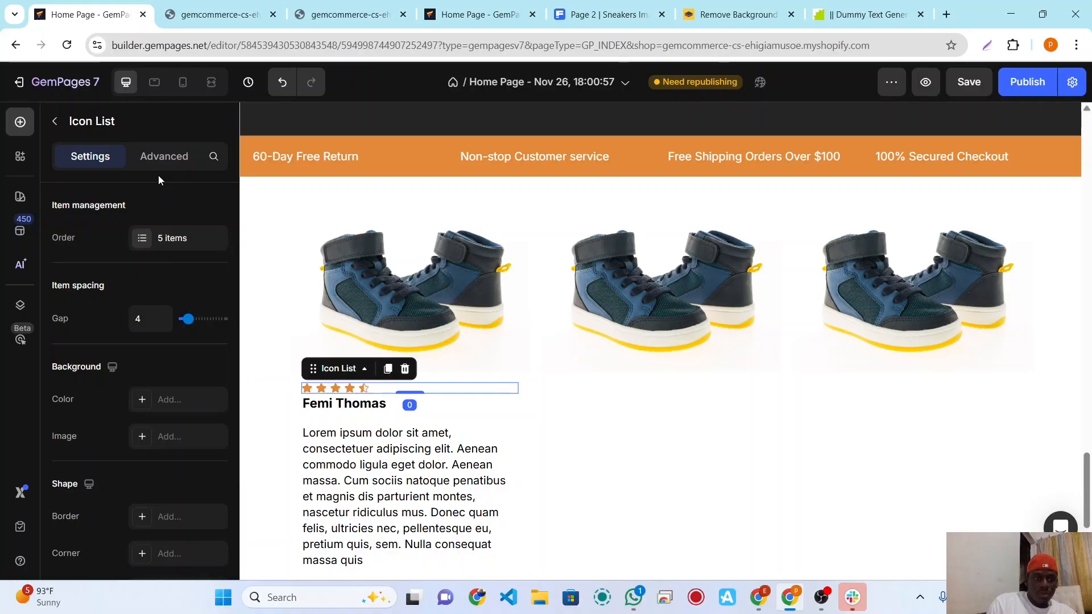
left_click(165, 157)
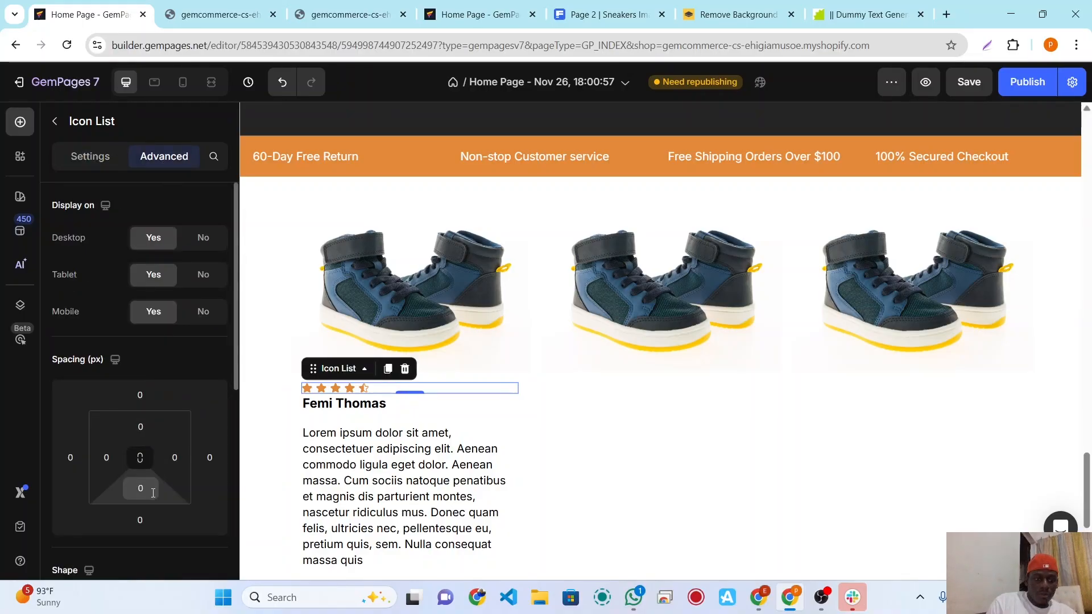
left_click(143, 521)
type("5")
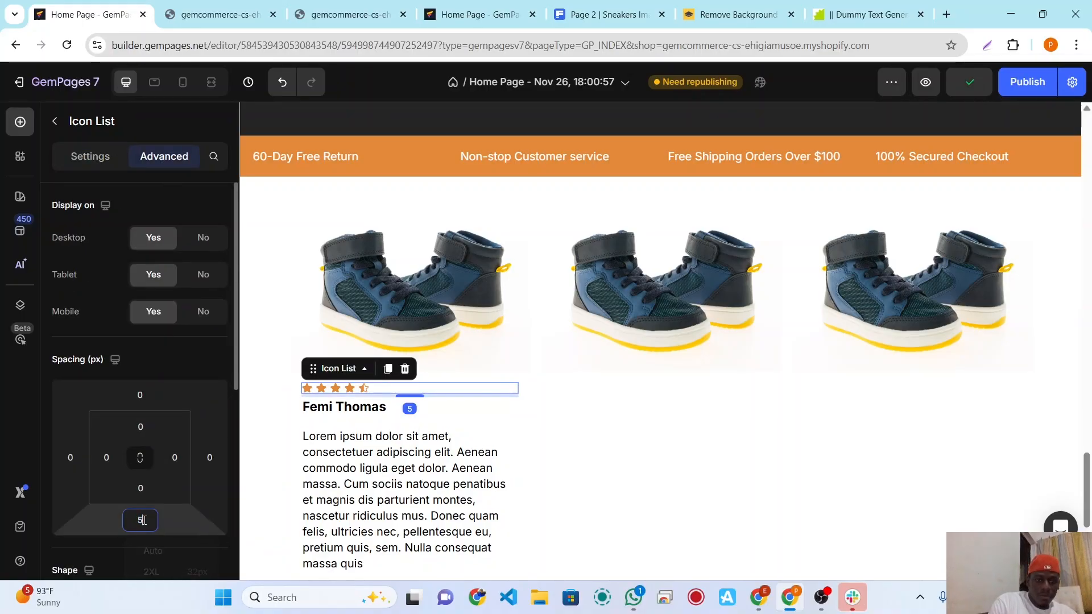
left_click(597, 491)
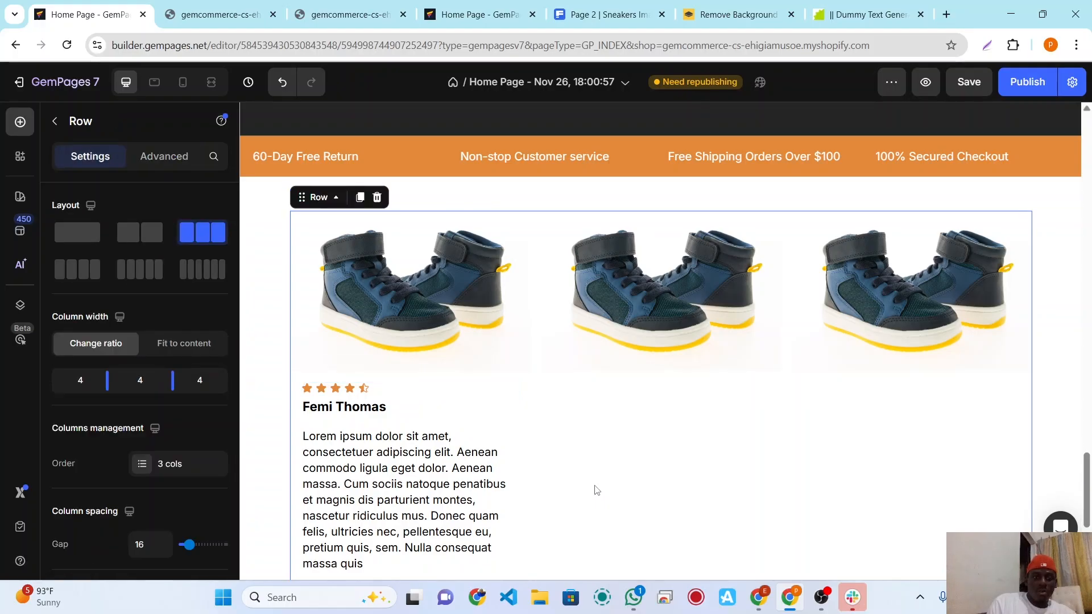
- Duplicate the row holding the stars, name and review text, and move the copy beneath the second column's sneaker image
left_click(502, 400)
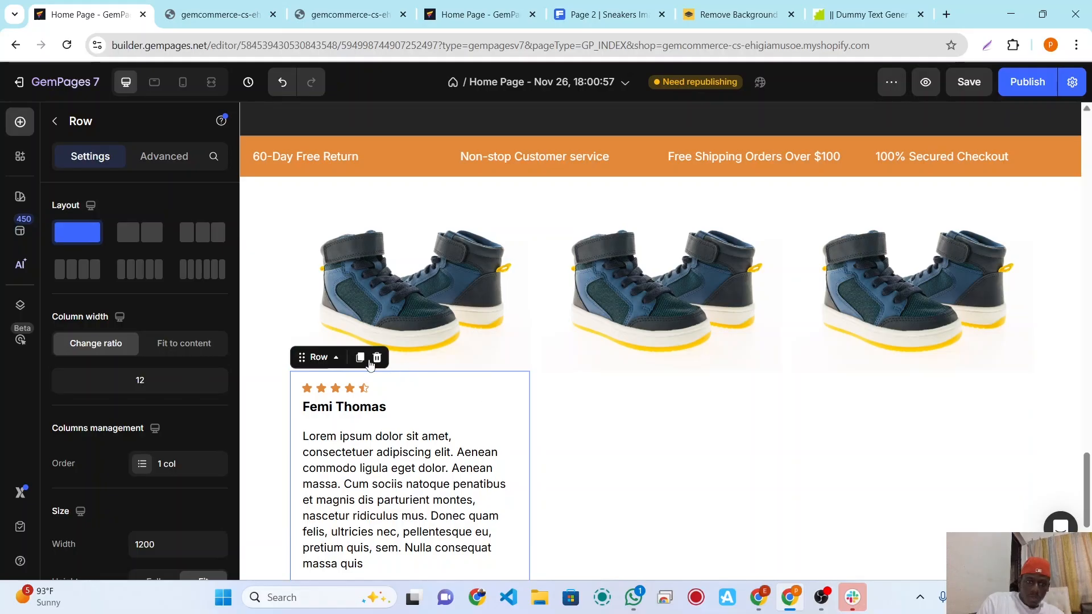
left_click(361, 357)
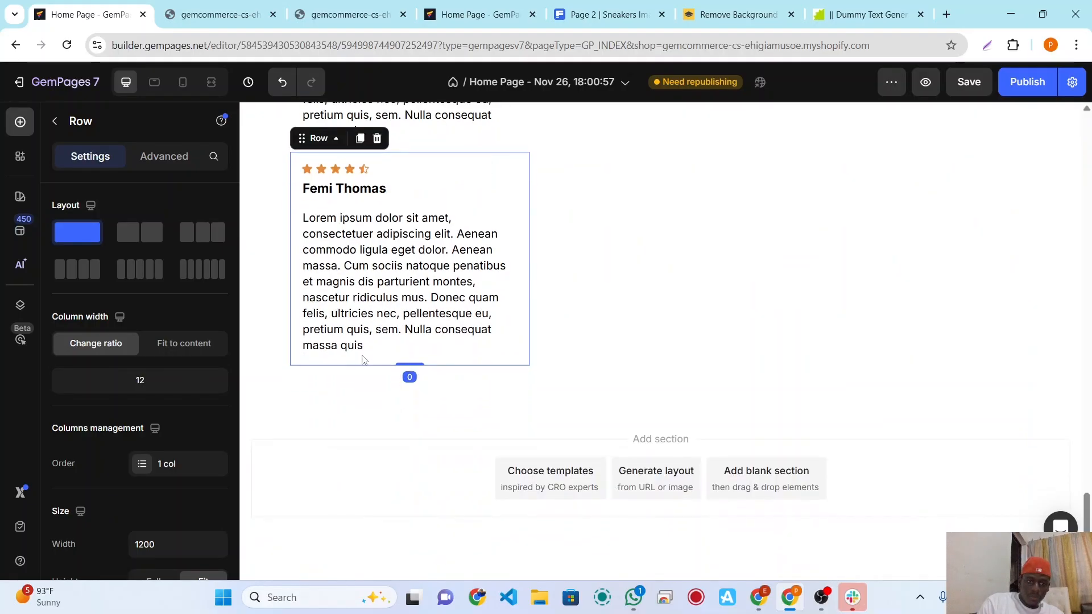
scroll(547, 178, "up", 3)
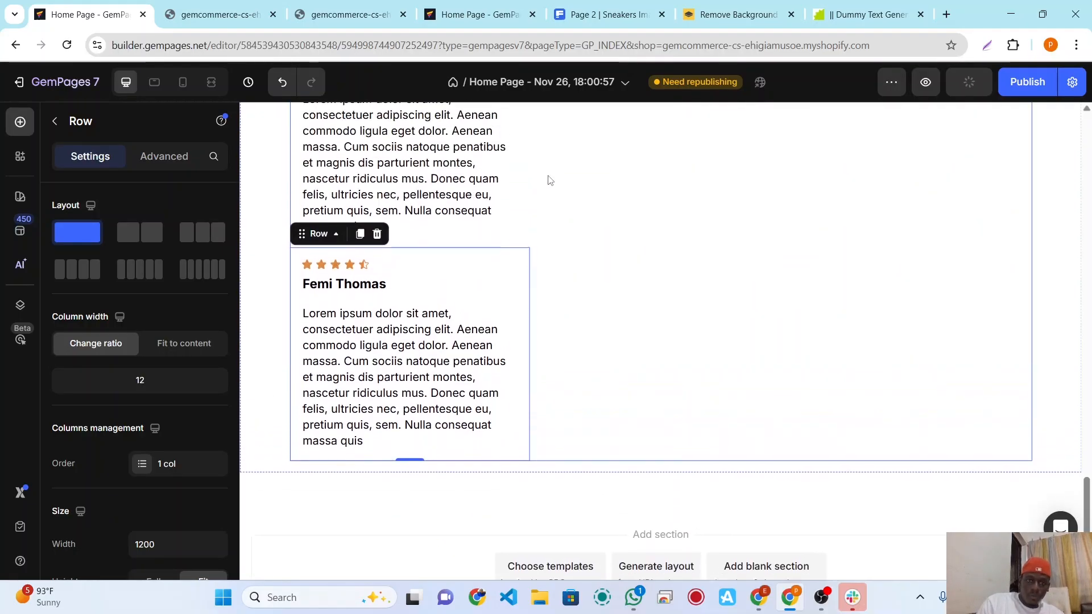
scroll(550, 180, "up", 1)
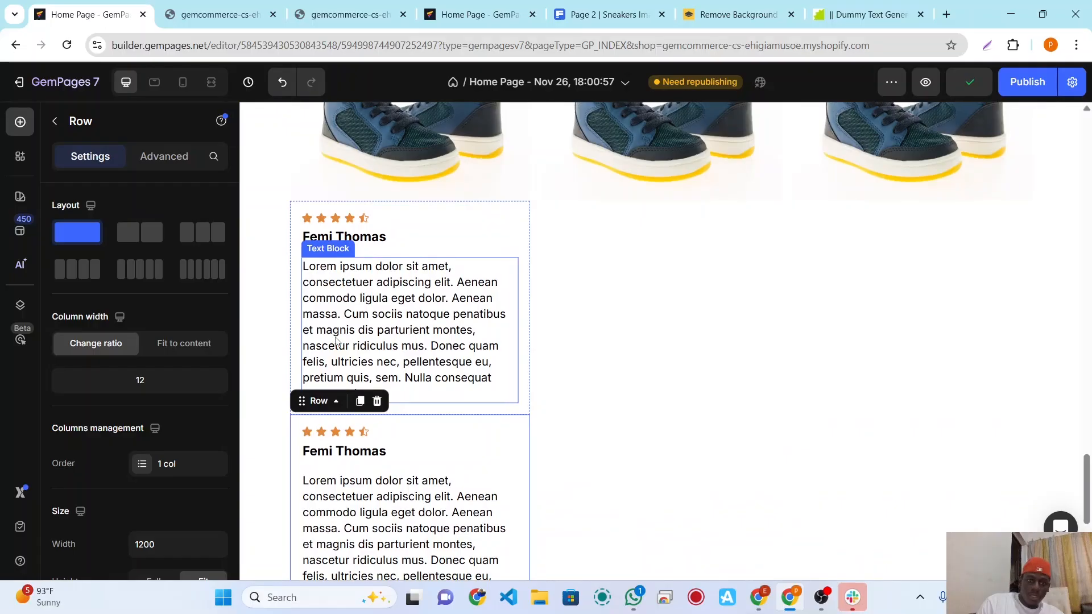
left_click_drag(314, 402, 657, 234)
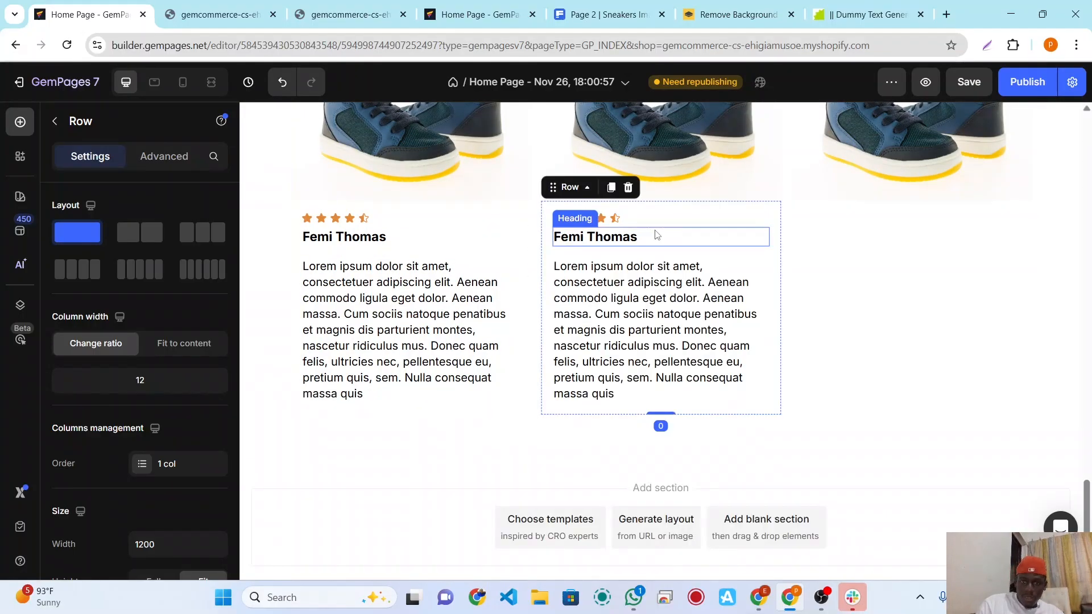
- Duplicate the second column's review row and move the copy beneath the third column's sneaker image
left_click(612, 189)
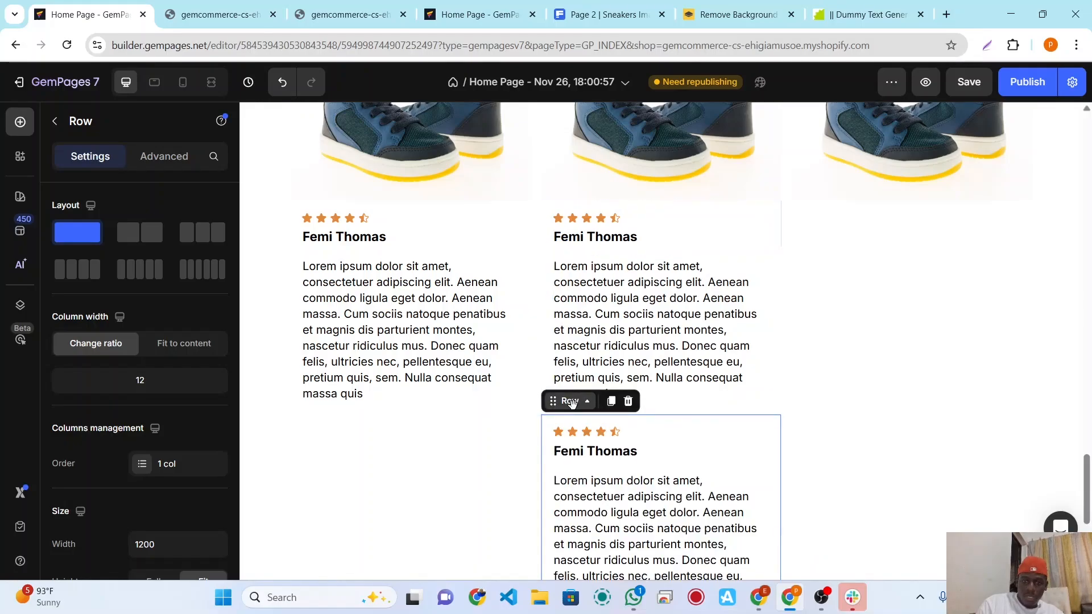
left_click_drag(825, 249, 897, 226)
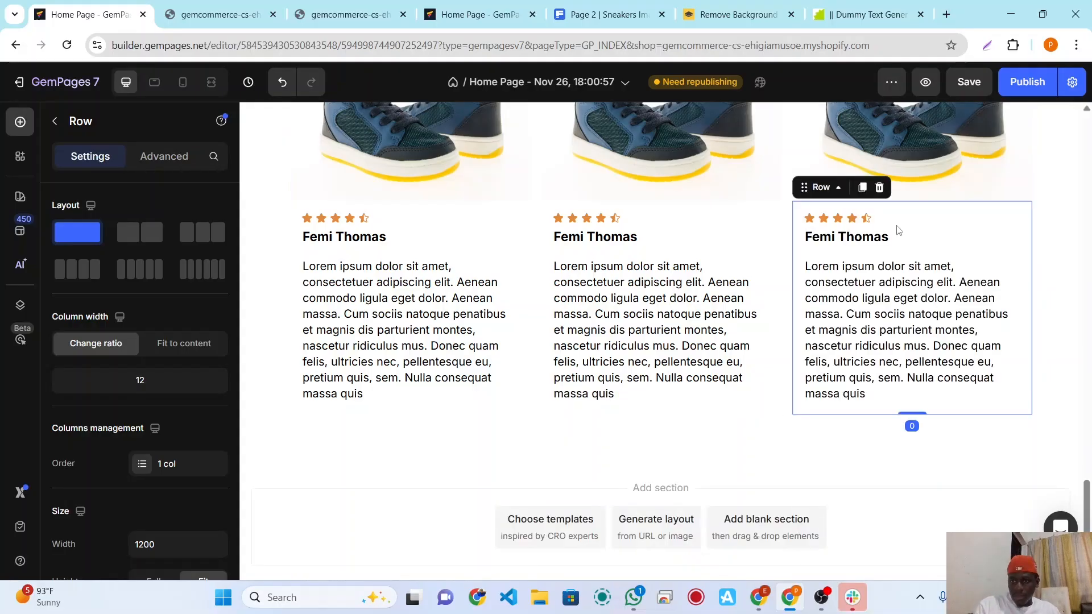
left_click(781, 448)
- Replace the second column's sneaker image with sport-shoes-running.jpg from the gallery
scroll(736, 319, "up", 2)
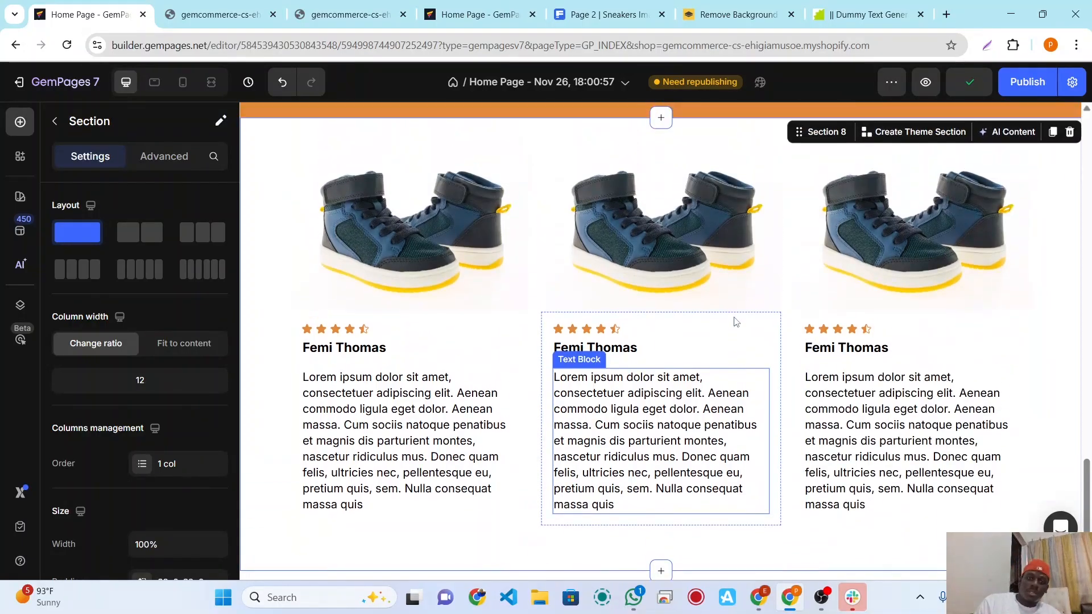
scroll(736, 321, "up", 1)
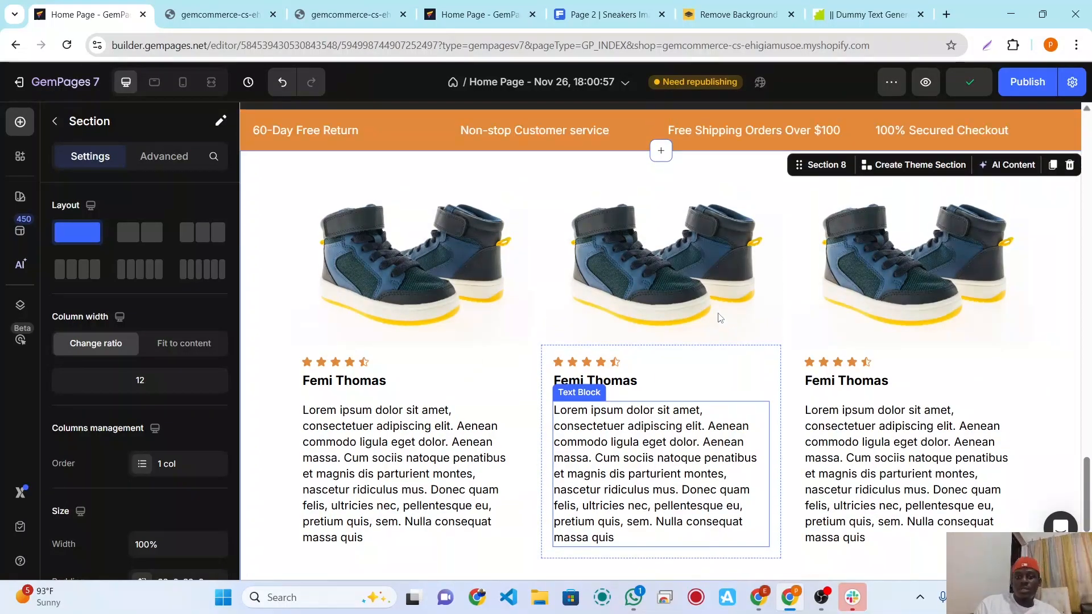
left_click(653, 281)
mouse_move(149, 428)
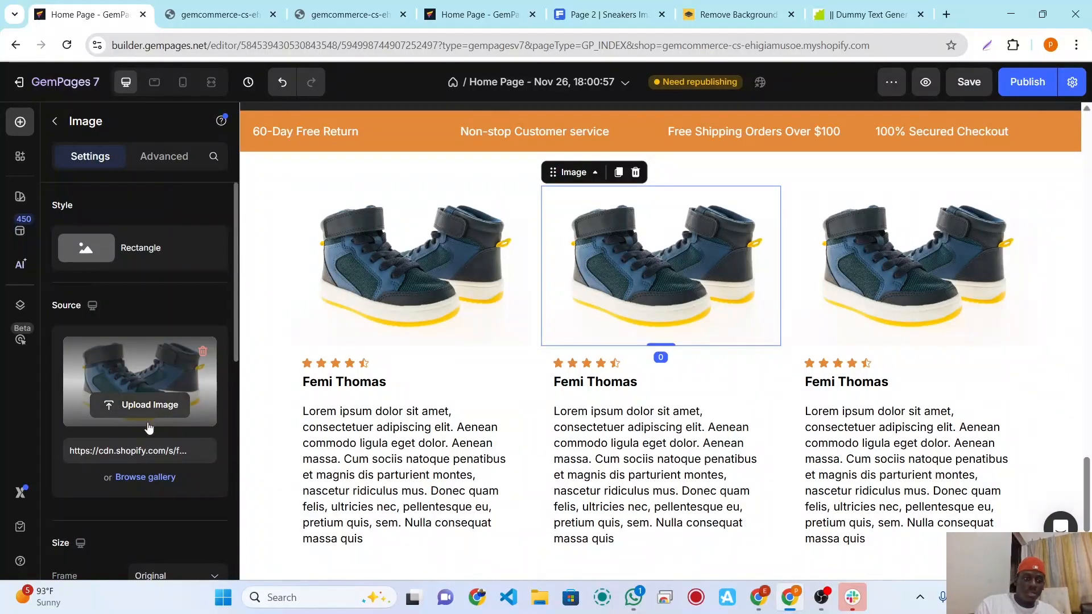
left_click(147, 476)
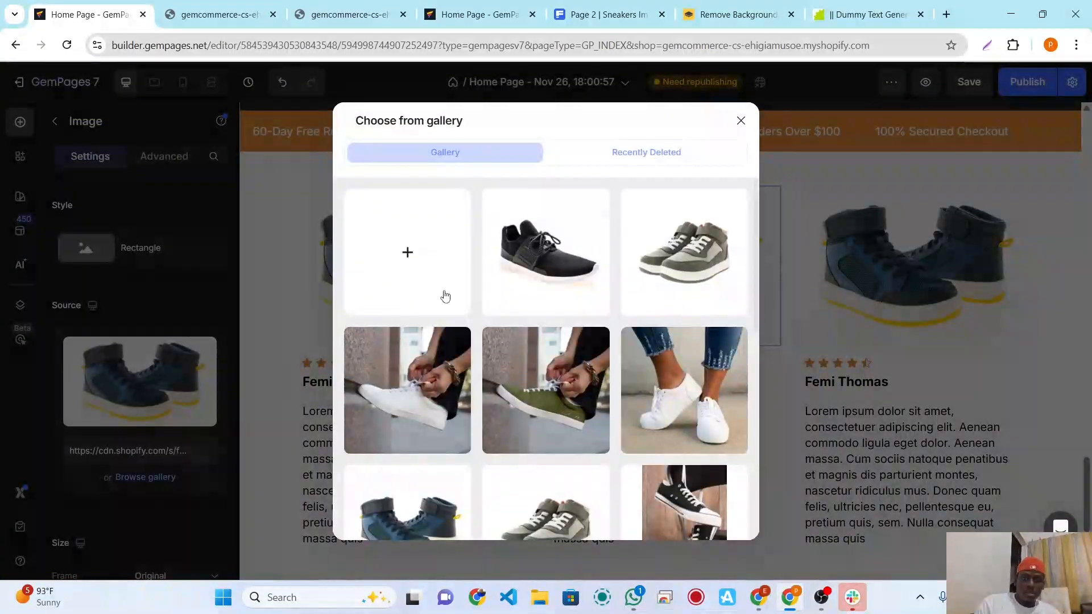
mouse_move(554, 273)
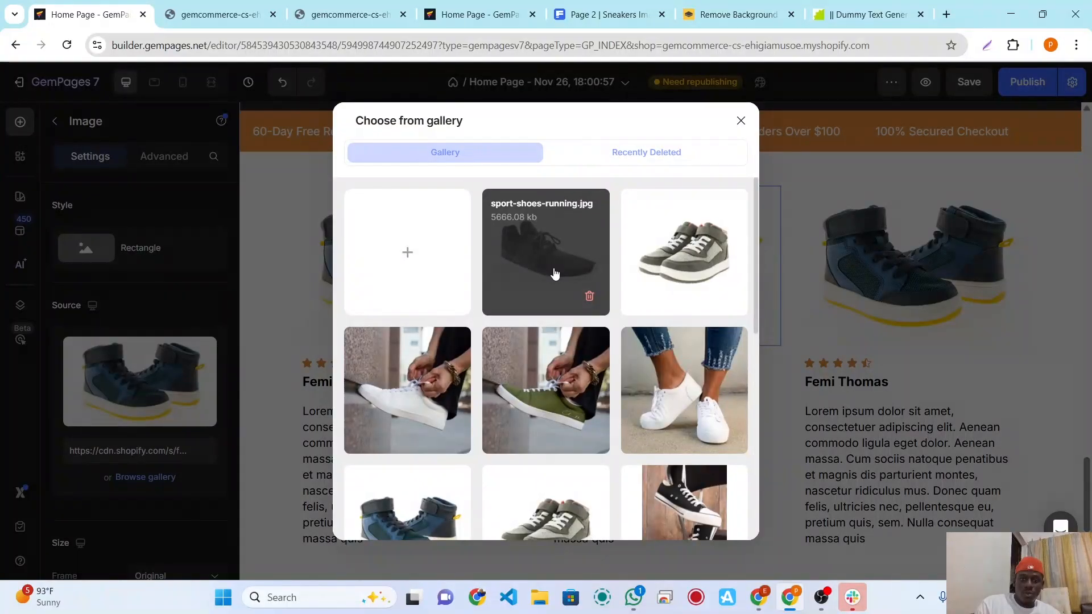
left_click(555, 274)
- Replace the third column's sneaker image with the gallery picture of the grey sneaker pair on a white background
left_click(904, 252)
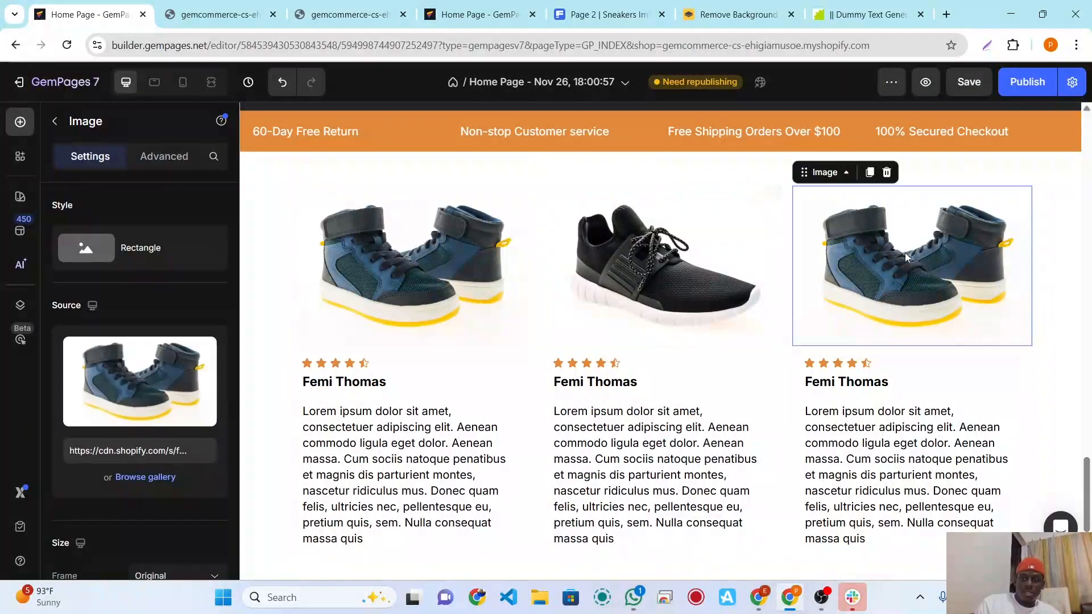
left_click(162, 479)
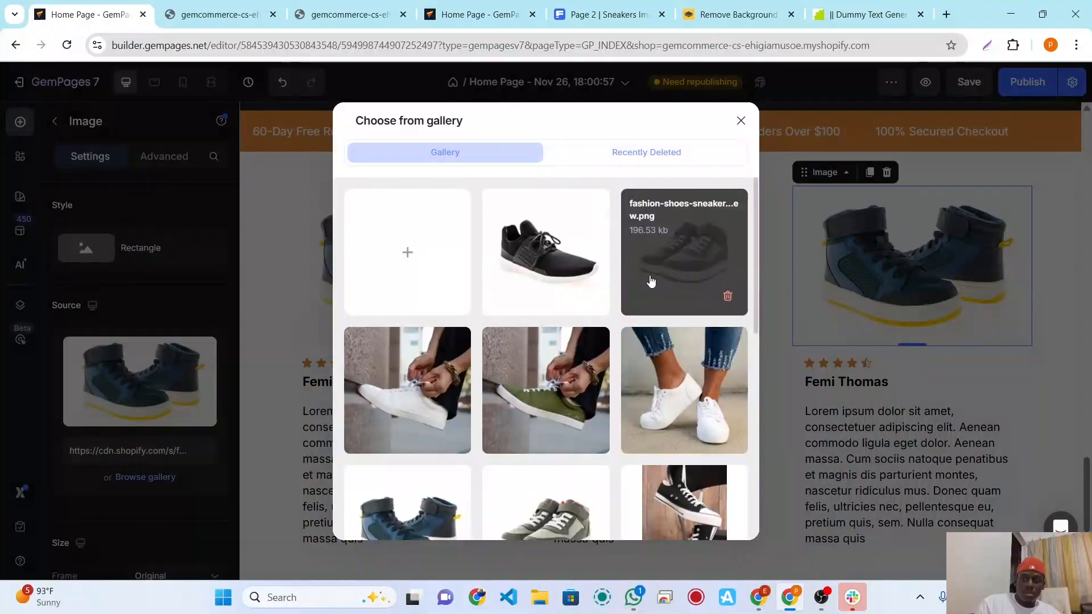
left_click(657, 279)
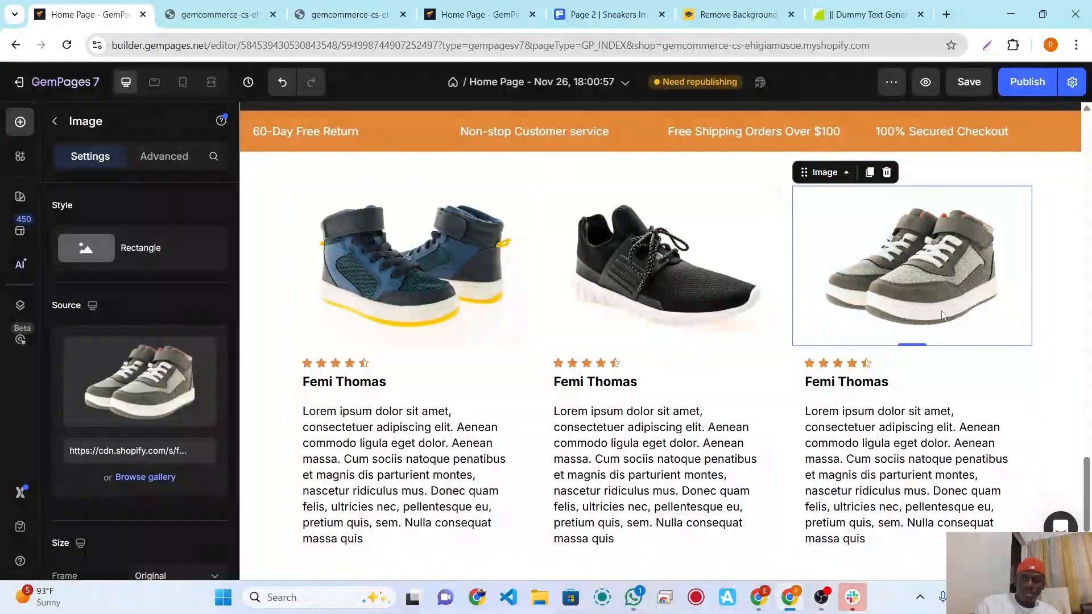
left_click(1060, 316)
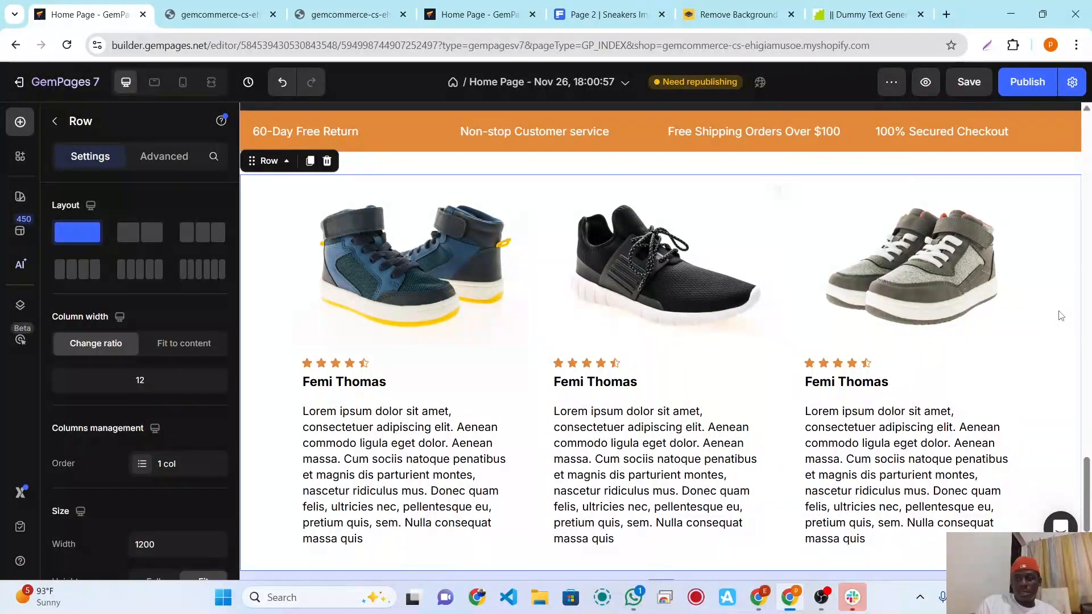
- Save the page and replace the reviewer name beneath the second column's sneaker image with a different full name
key("ctrl+s")
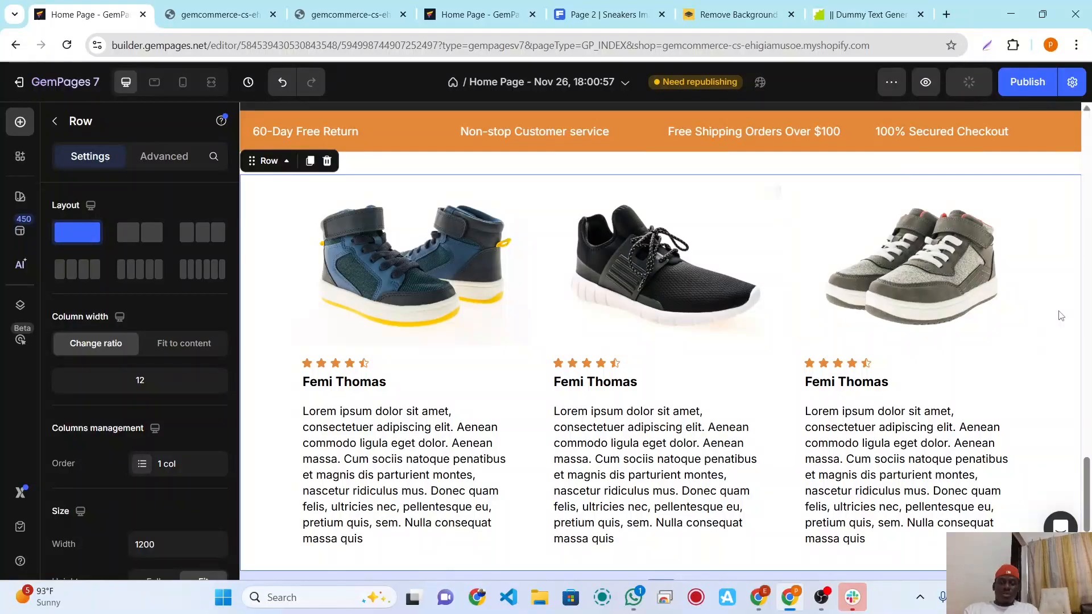
left_click(710, 381)
double_click(630, 384)
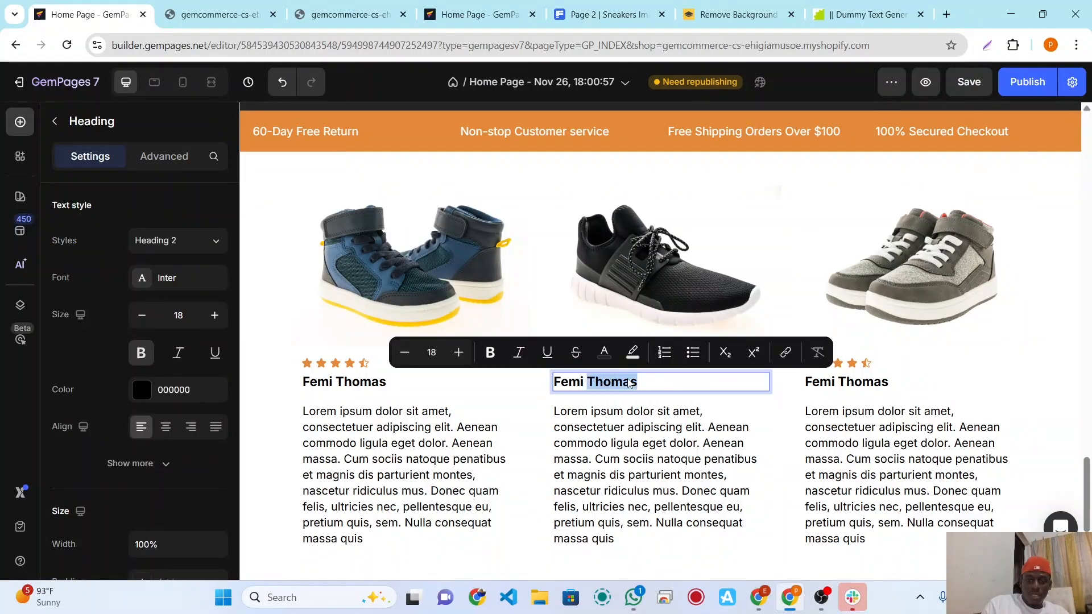
left_click(629, 384)
triple_click(630, 384)
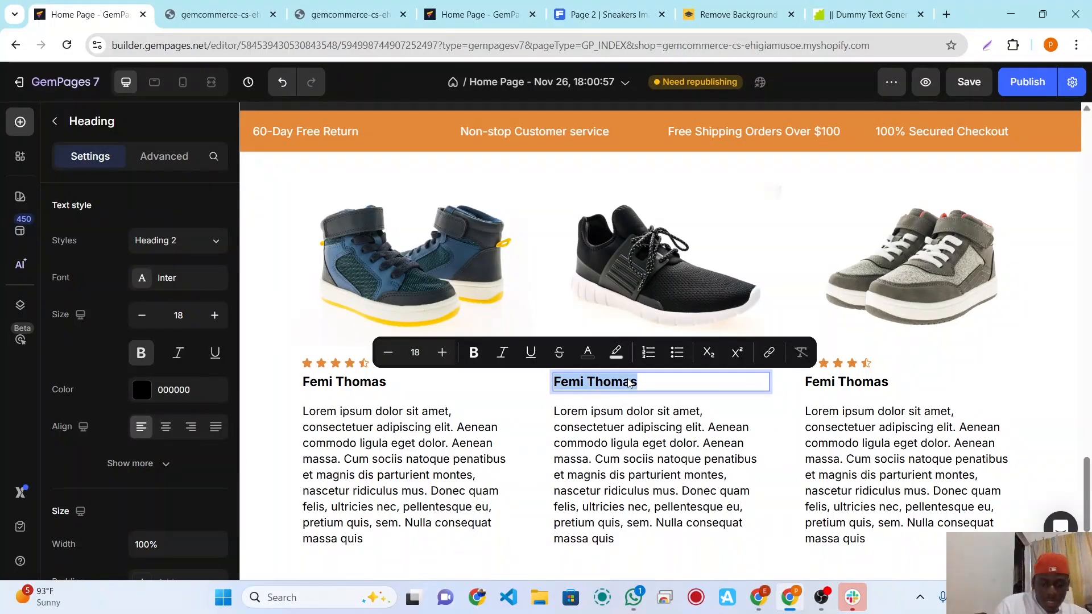
type("Seun Emm")
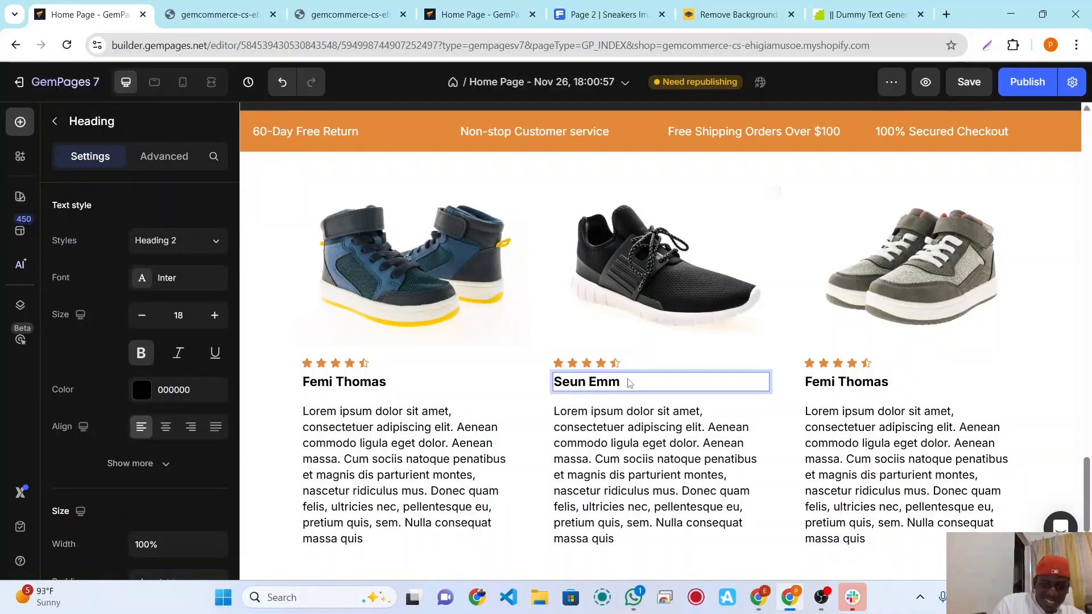
key("ctrl+s")
type("a")
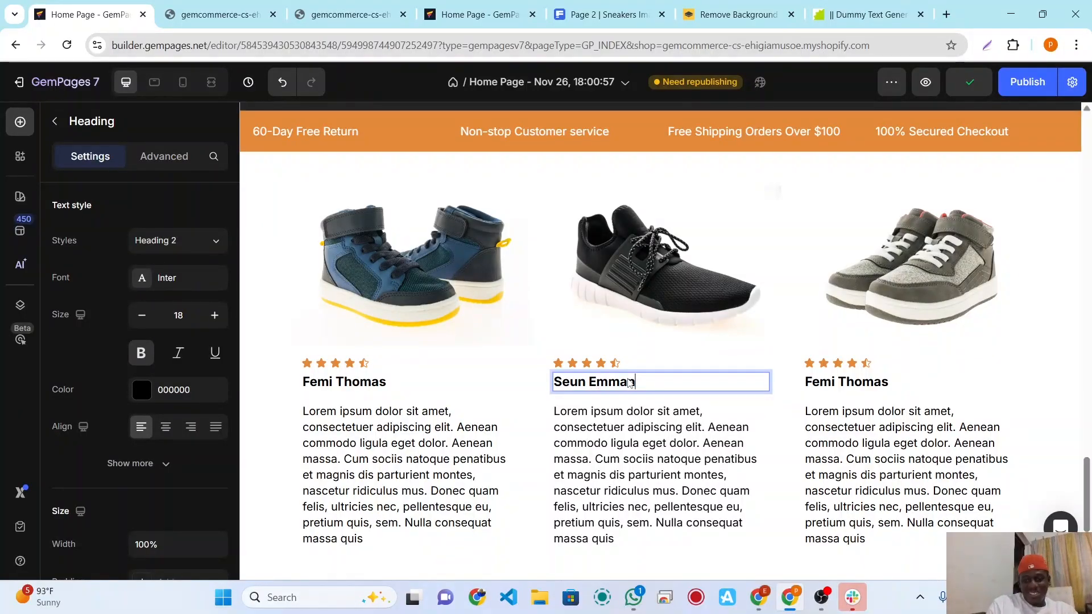
type("nu")
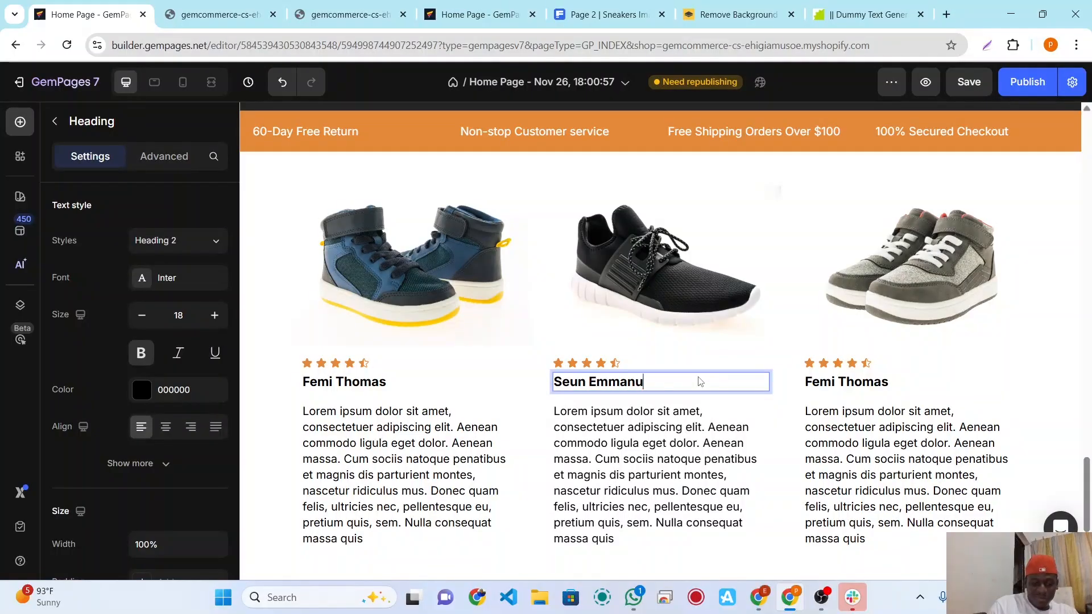
type("el")
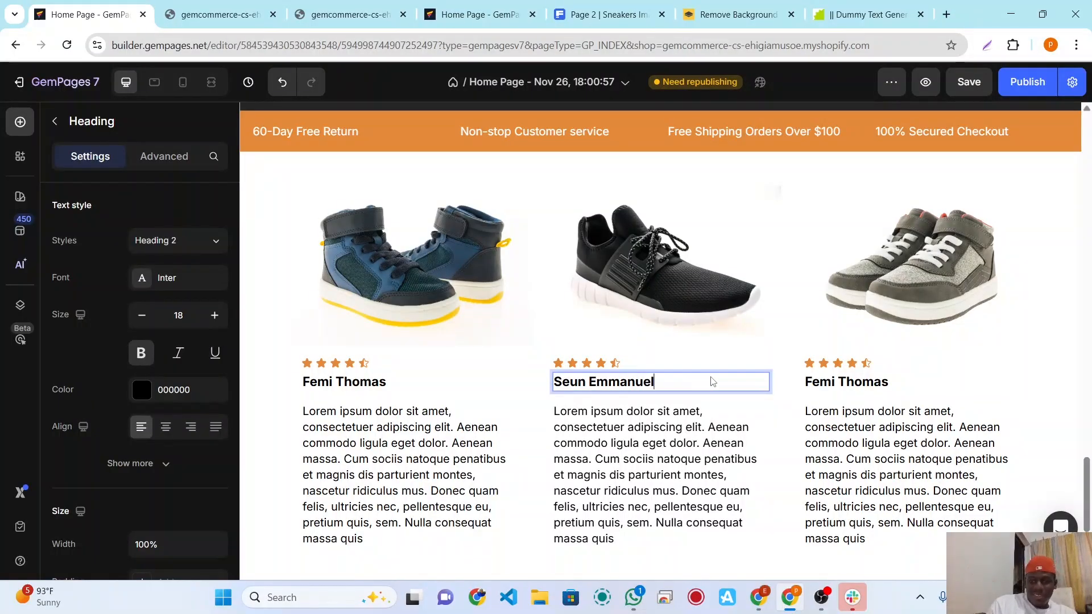
- Replace the reviewer name beneath the third column's sneaker image with another full name
left_click(824, 386)
triple_click(825, 386)
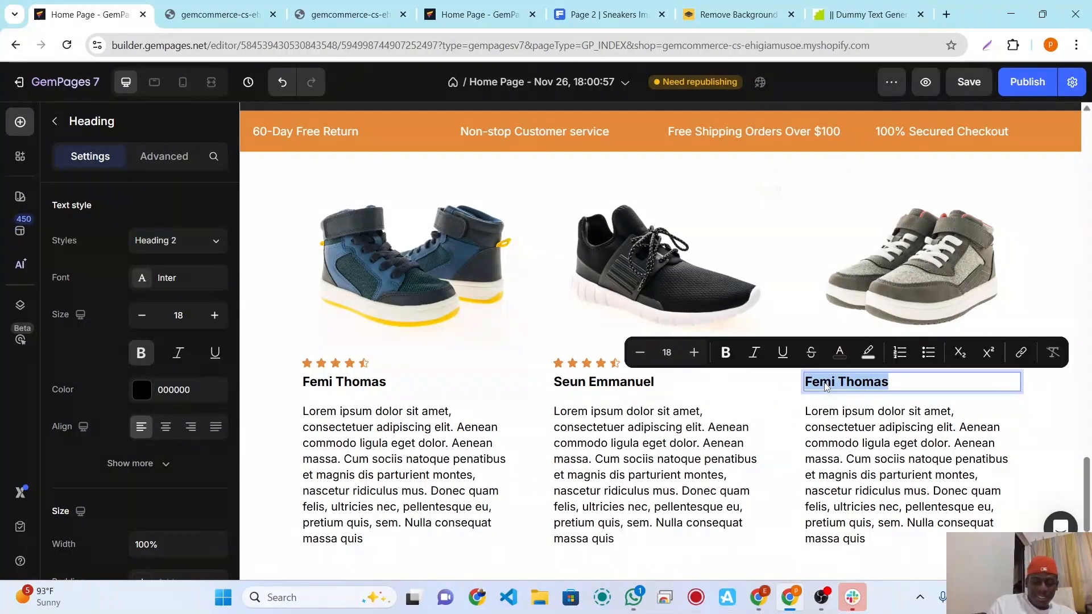
type("Gbemi")
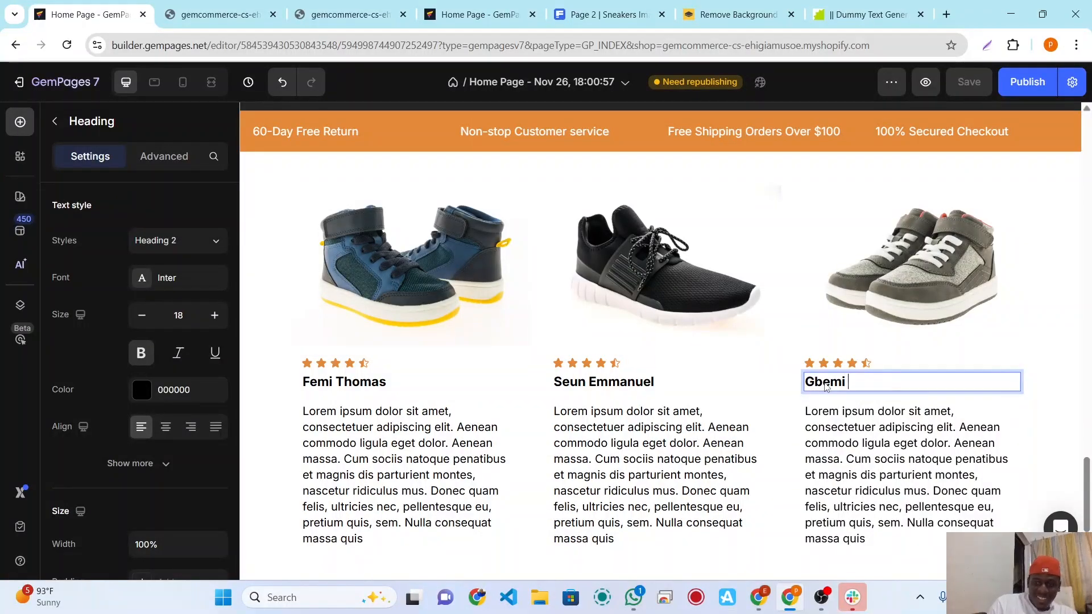
type(" Bakare")
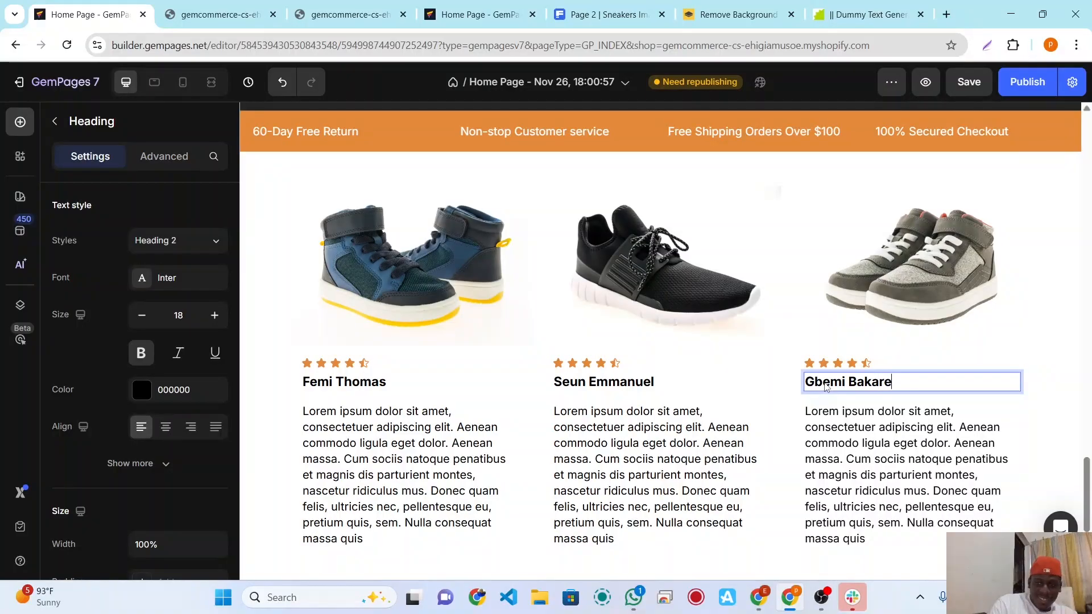
left_click(1069, 404)
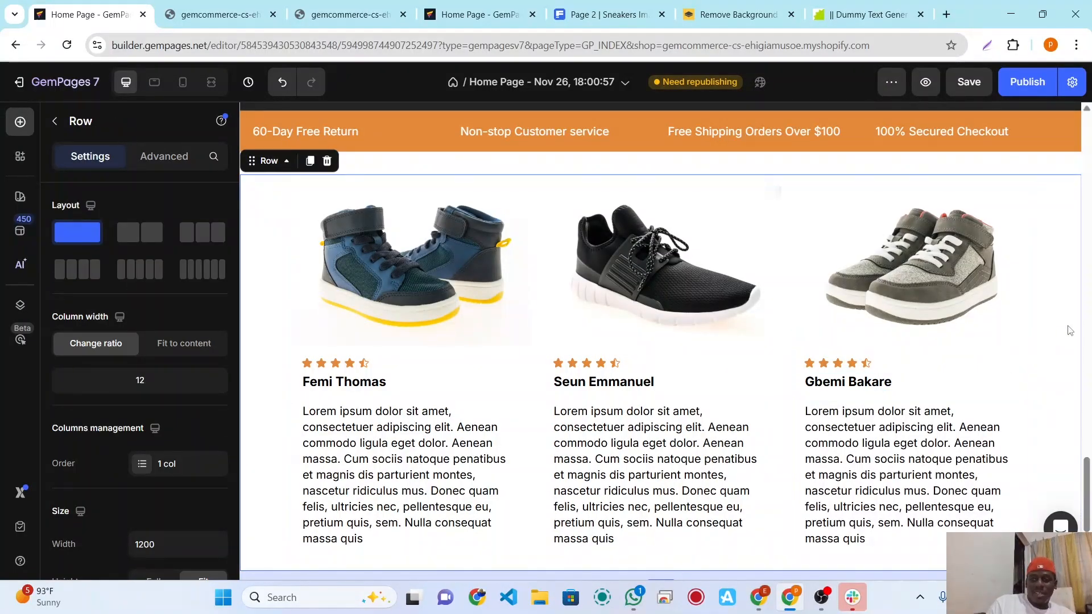
- Insert a heading above the three sneaker review columns and make it centred and bold
scroll(1072, 331, "down", 4)
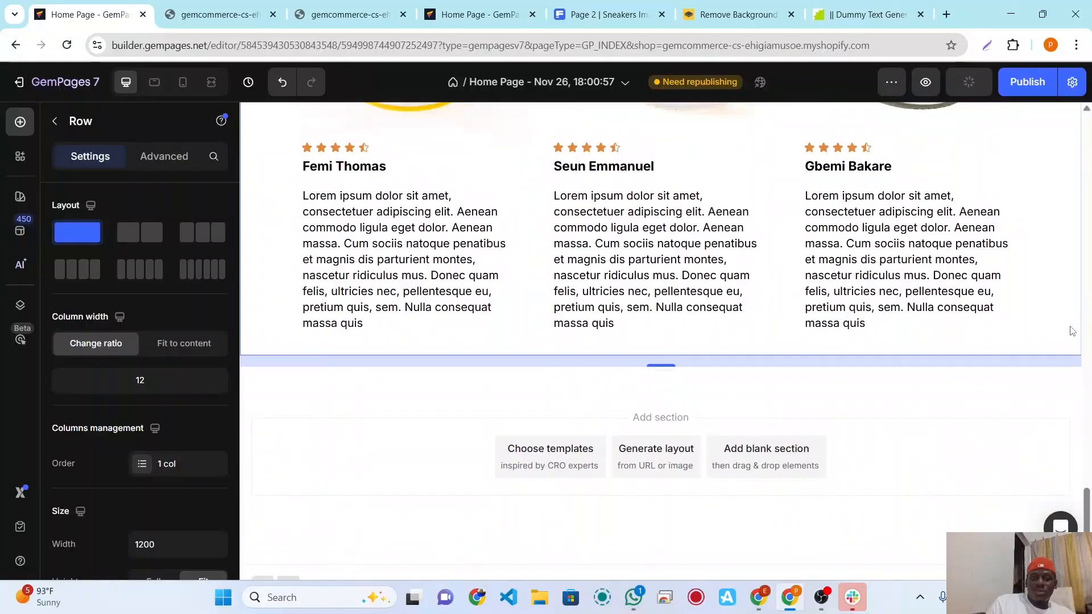
scroll(1073, 331, "up", 3)
scroll(1073, 331, "down", 1)
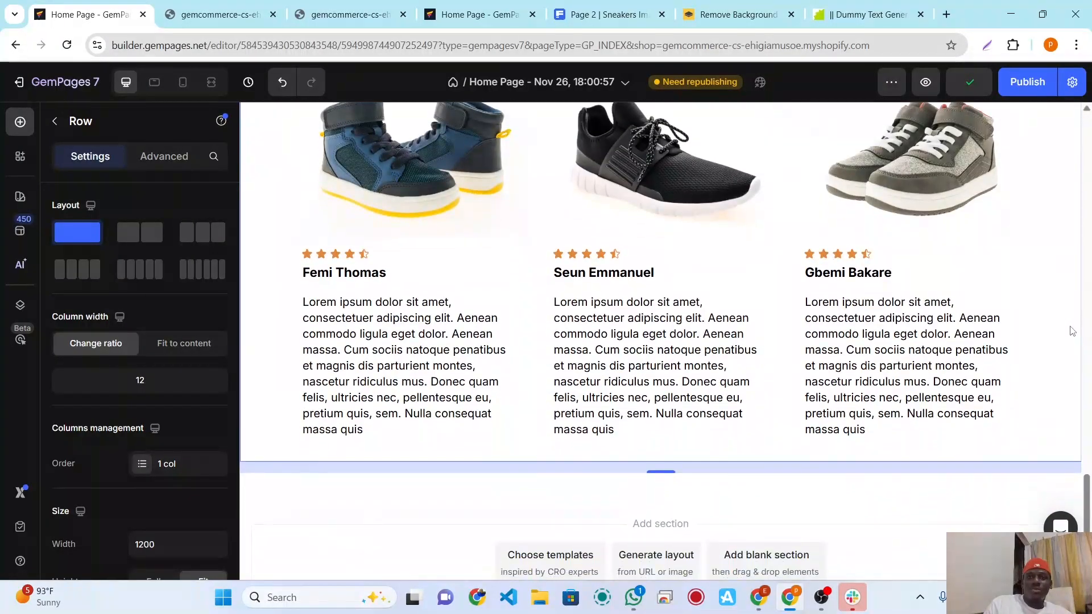
scroll(1073, 331, "up", 2)
scroll(1073, 331, "up", 2)
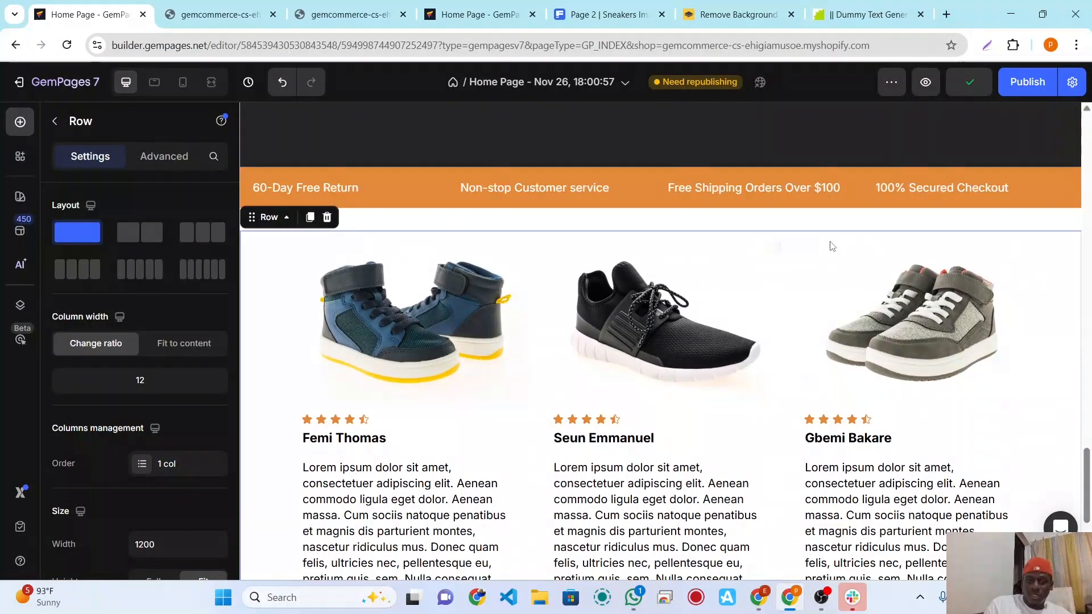
left_click(755, 248)
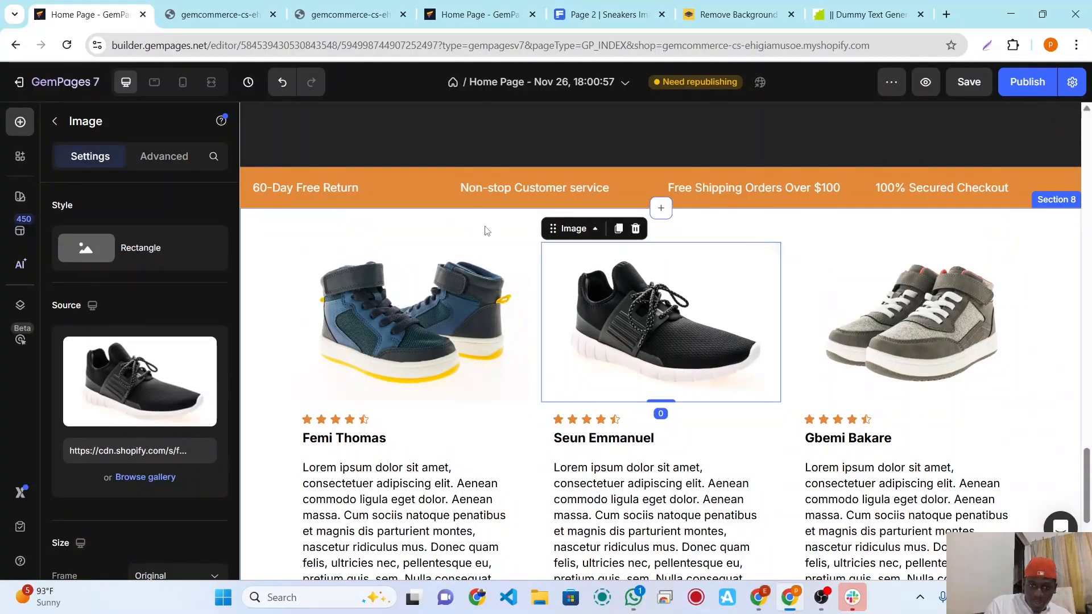
left_click(490, 243)
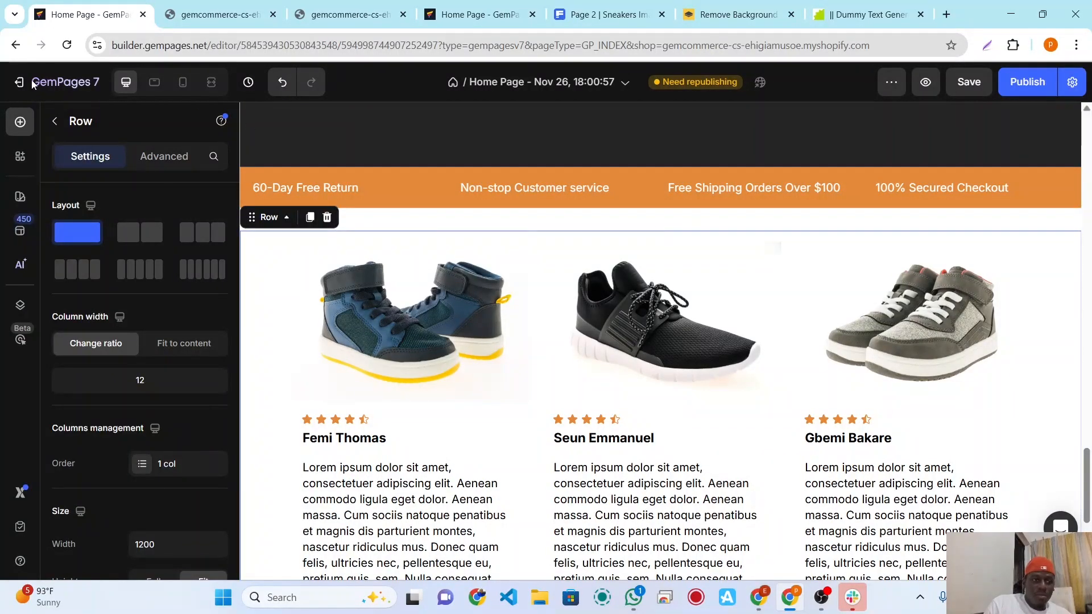
left_click(20, 123)
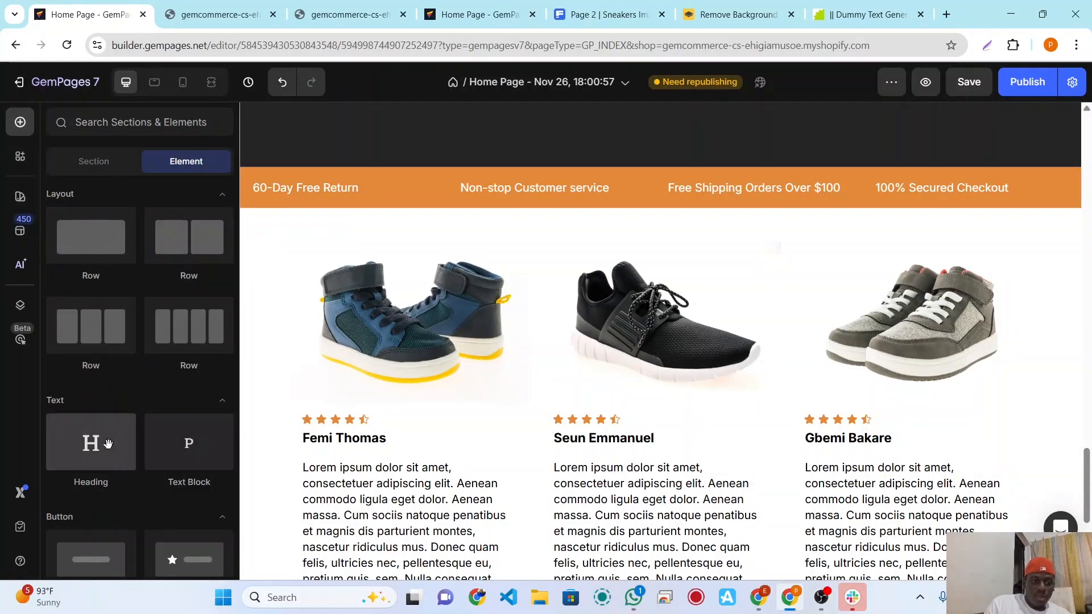
left_click_drag(108, 444, 468, 245)
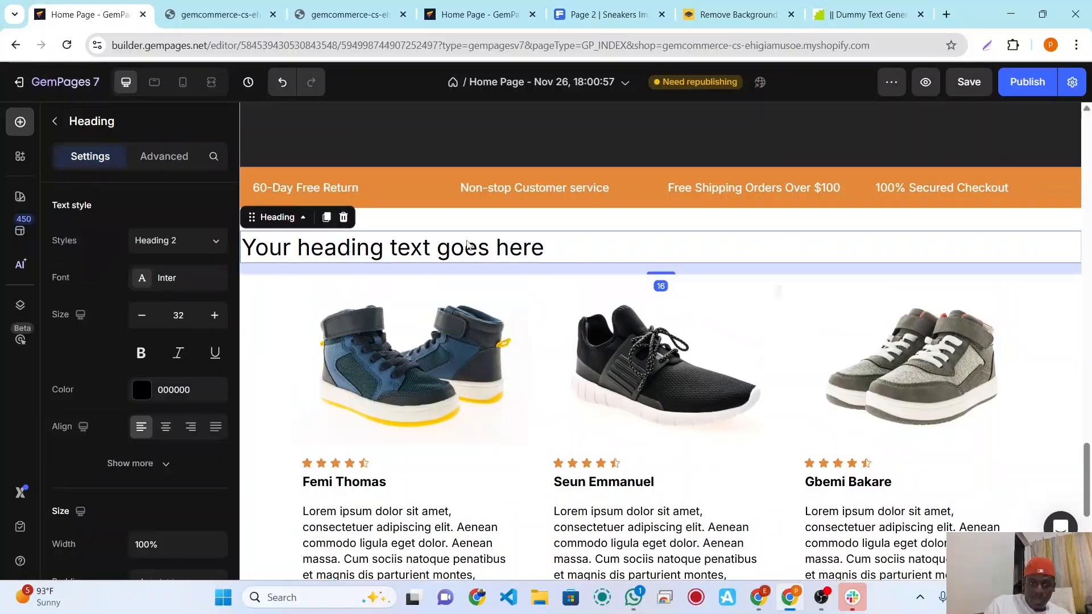
left_click(170, 427)
left_click(142, 353)
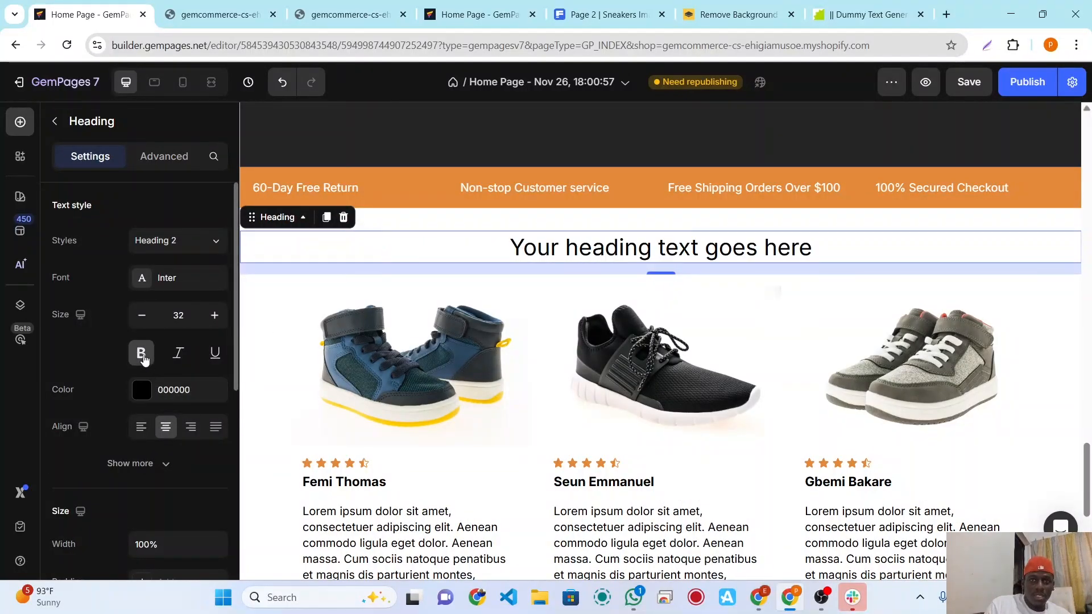
- Replace the new heading's placeholder text with "Customer Review"
double_click(621, 253)
key("ctrl+a")
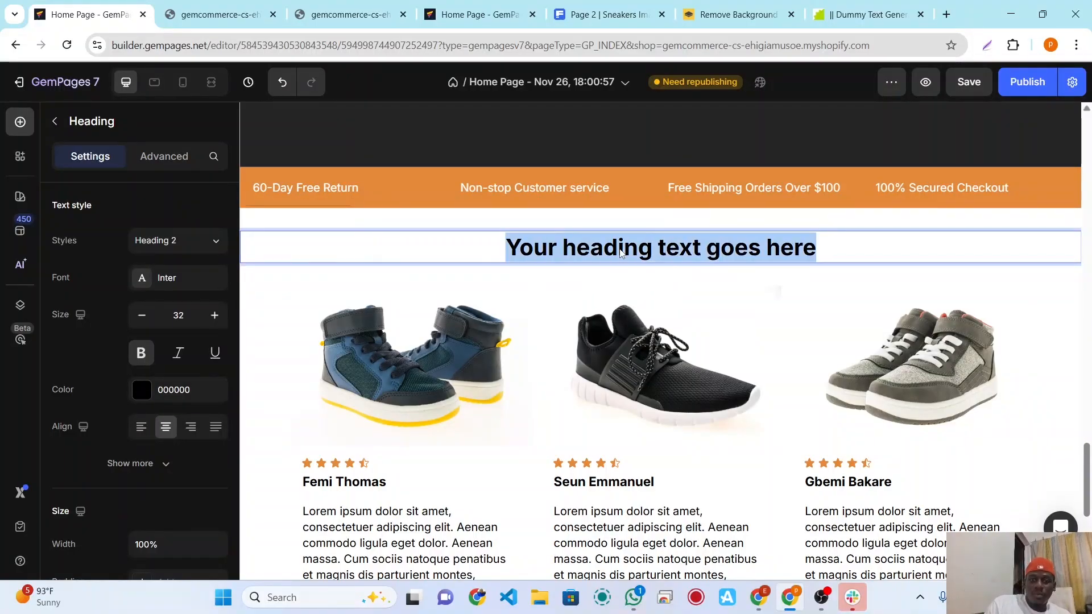
key("ctrl+s")
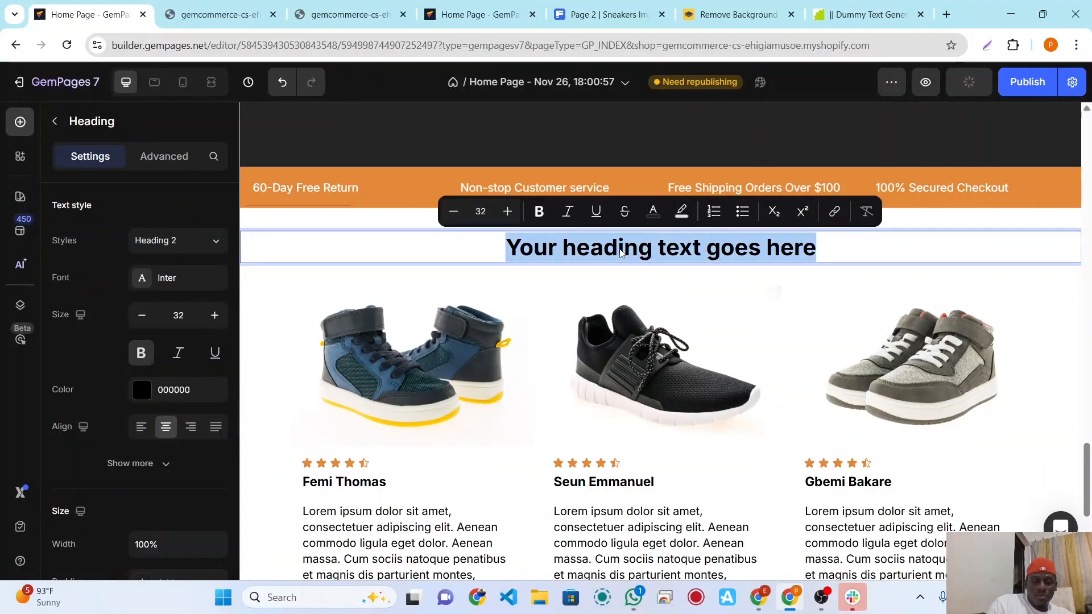
type("Cust")
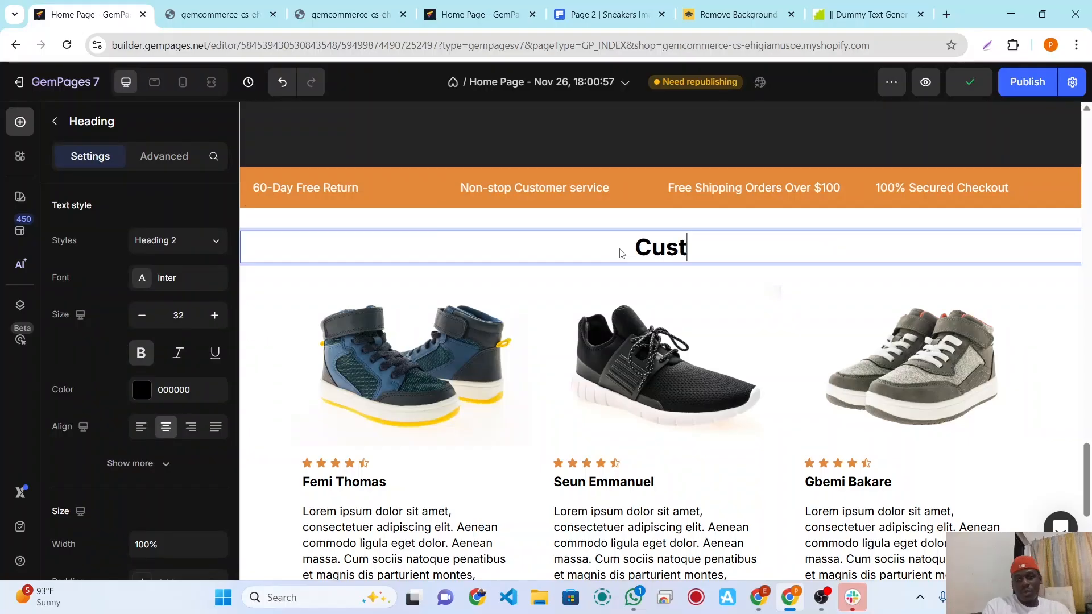
type("omer ")
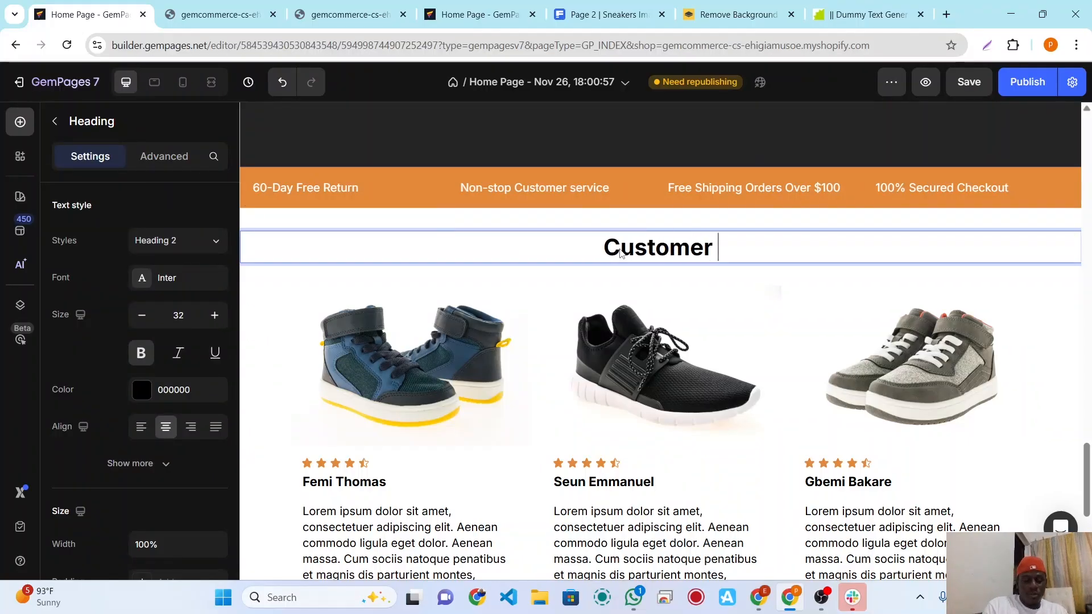
type("Rev")
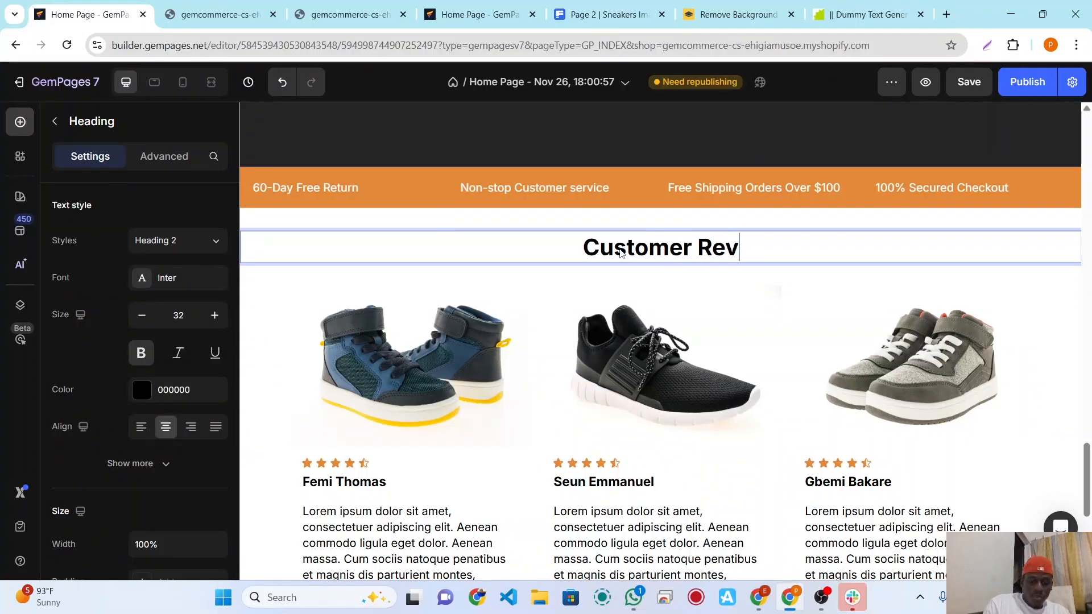
type("iew")
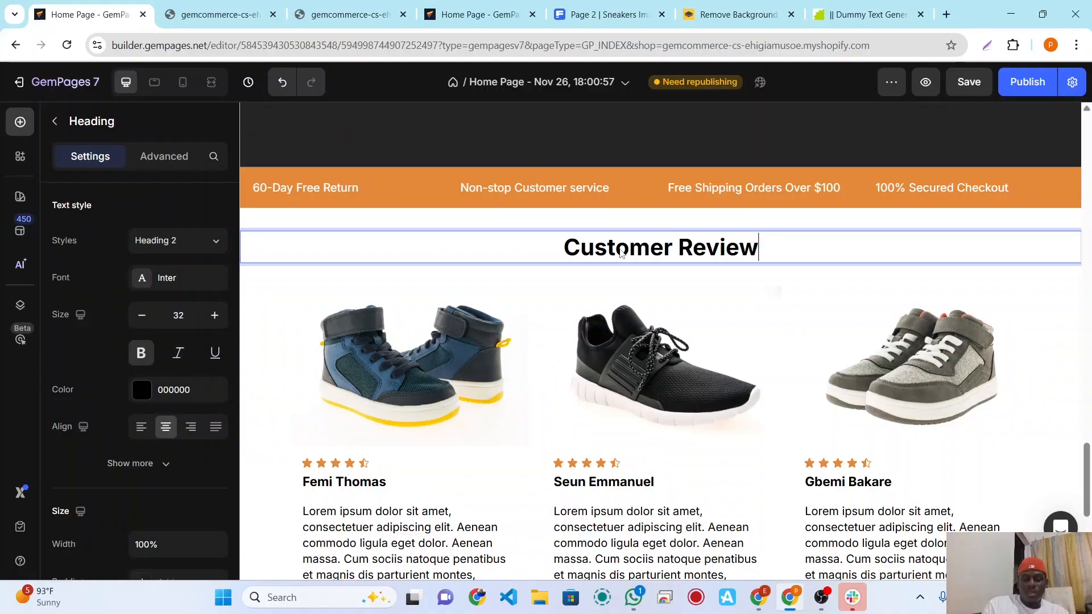
- Set the "Customer Review" heading's font size to 30
double_click(186, 314)
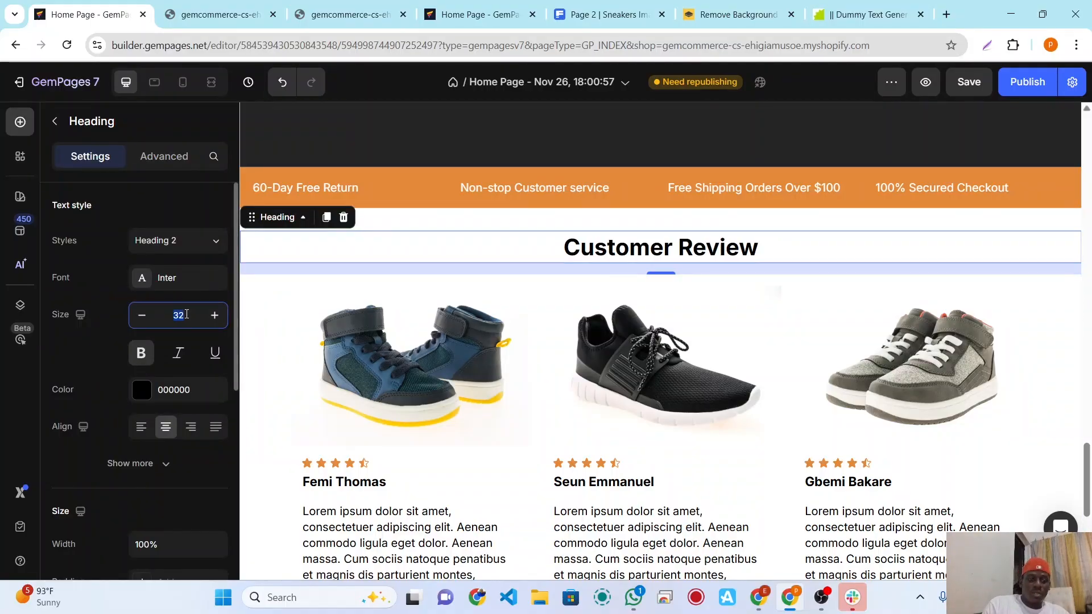
type("30")
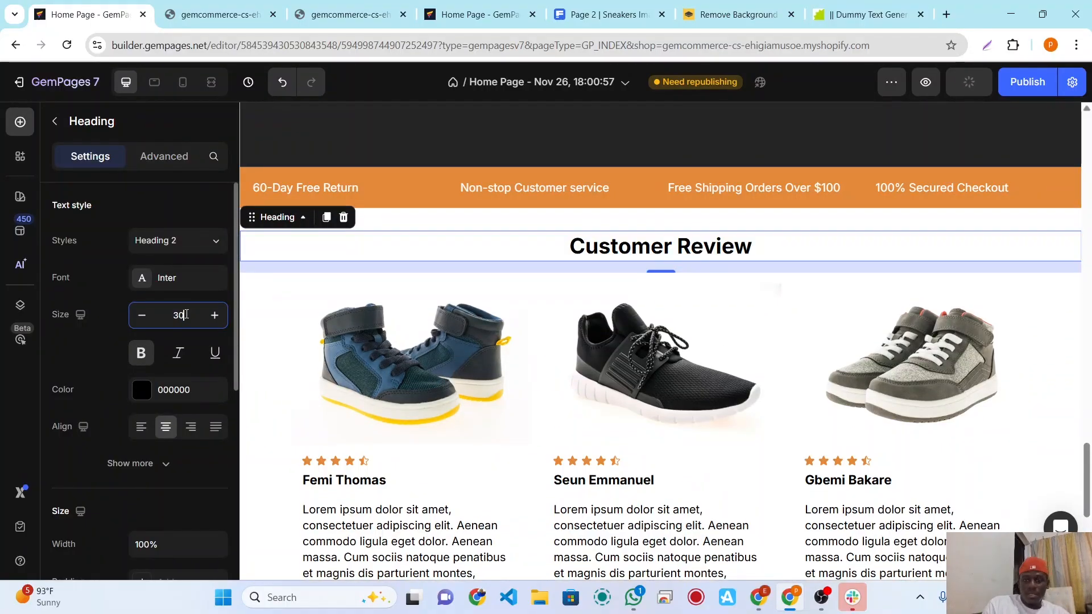
left_click(663, 306)
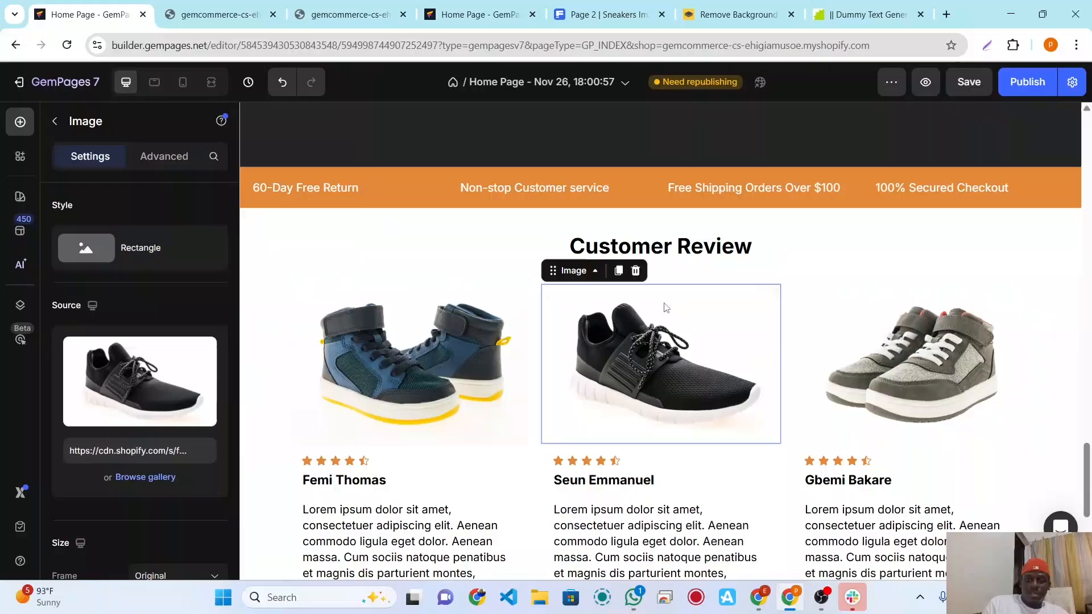
- Set the customer review section's top margin to 20 px and save the page
left_click(704, 231)
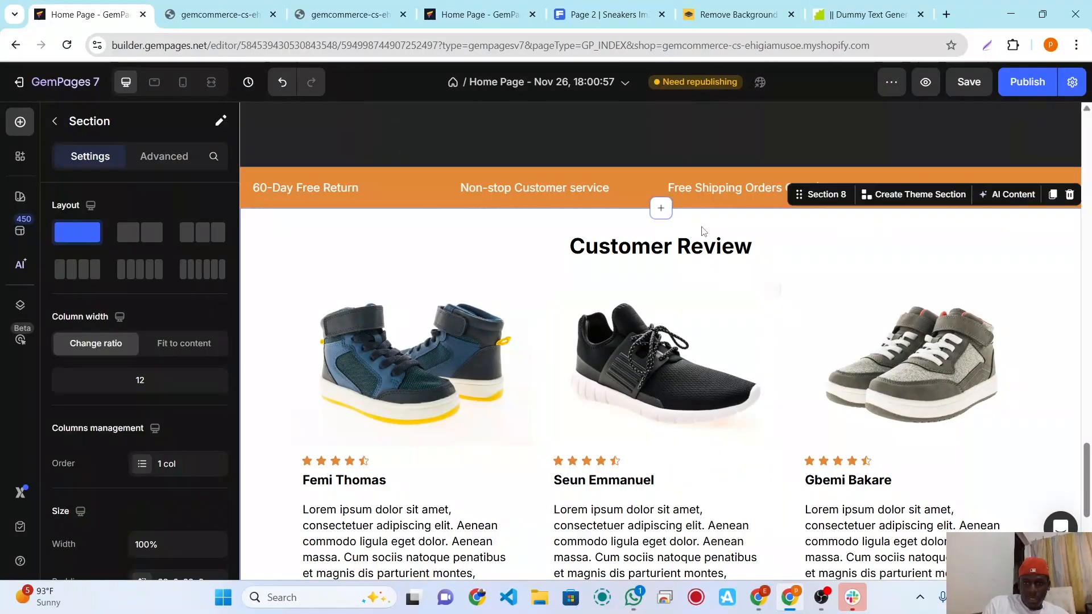
left_click(163, 156)
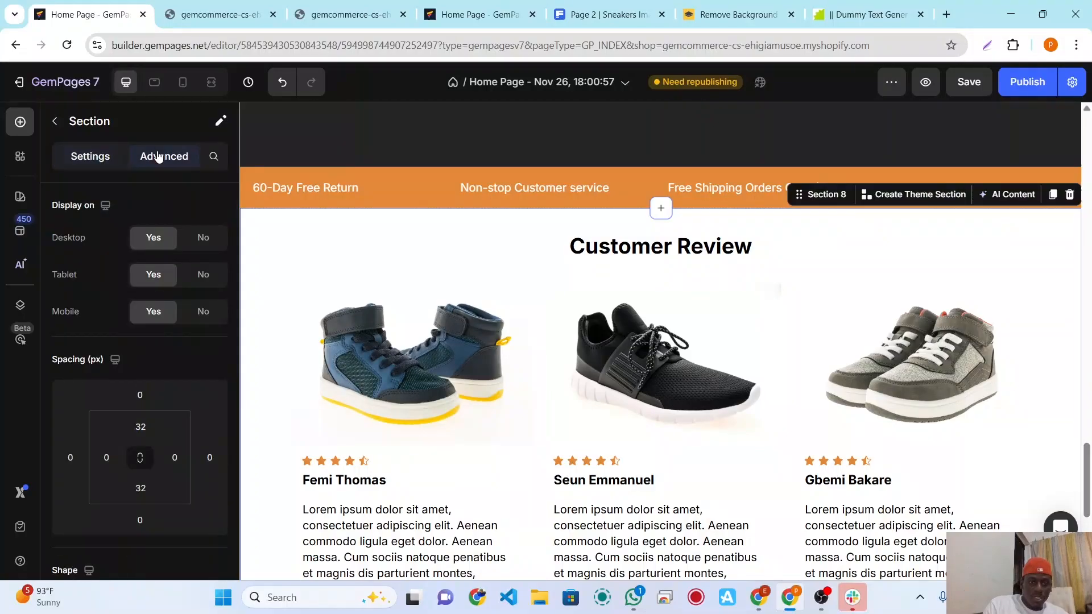
left_click(140, 395)
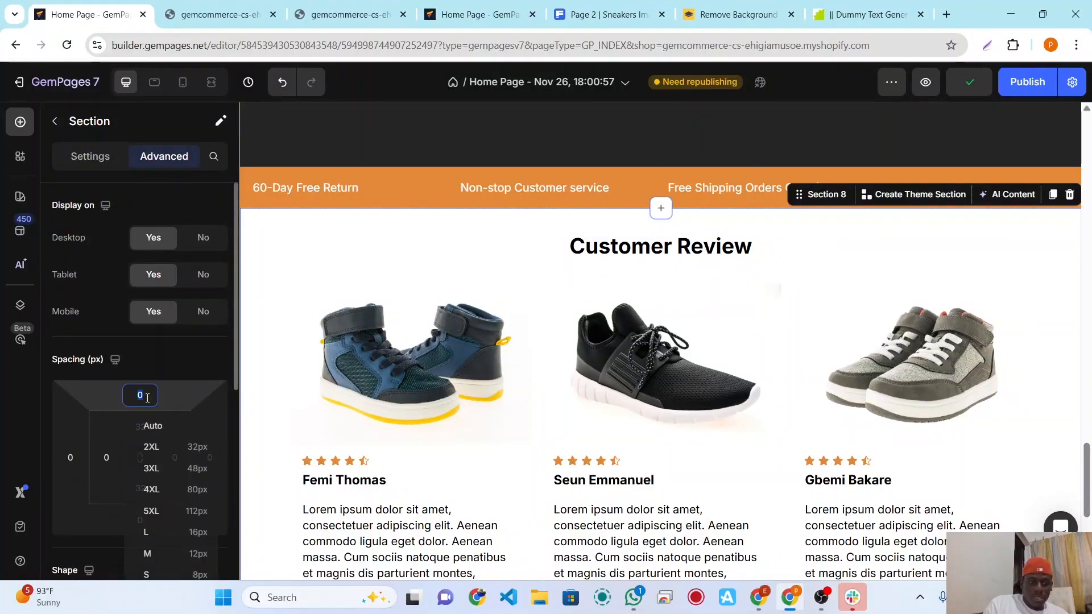
type("20")
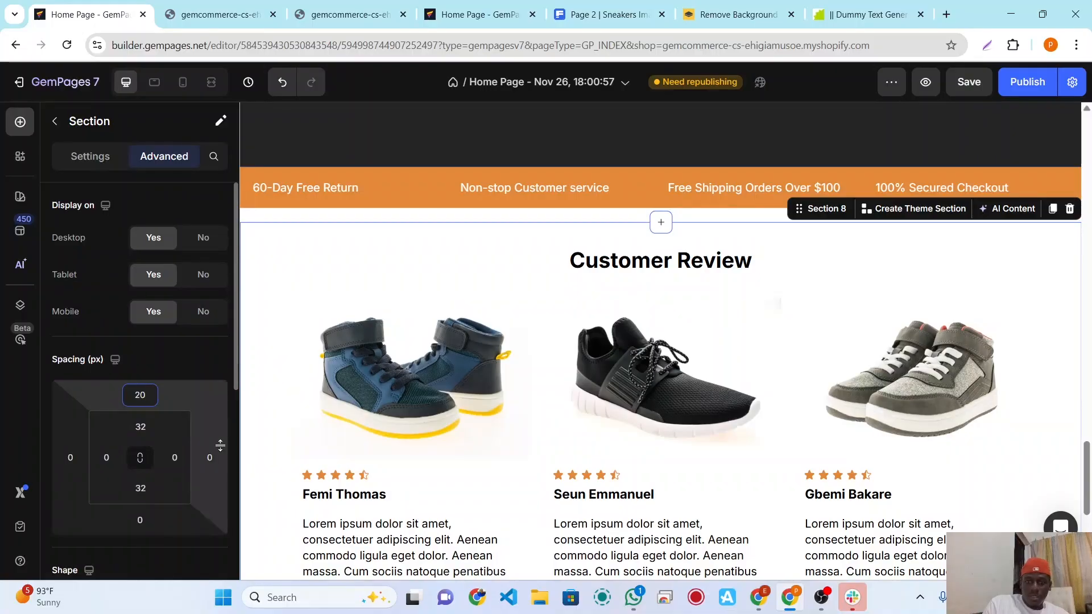
left_click(1062, 291)
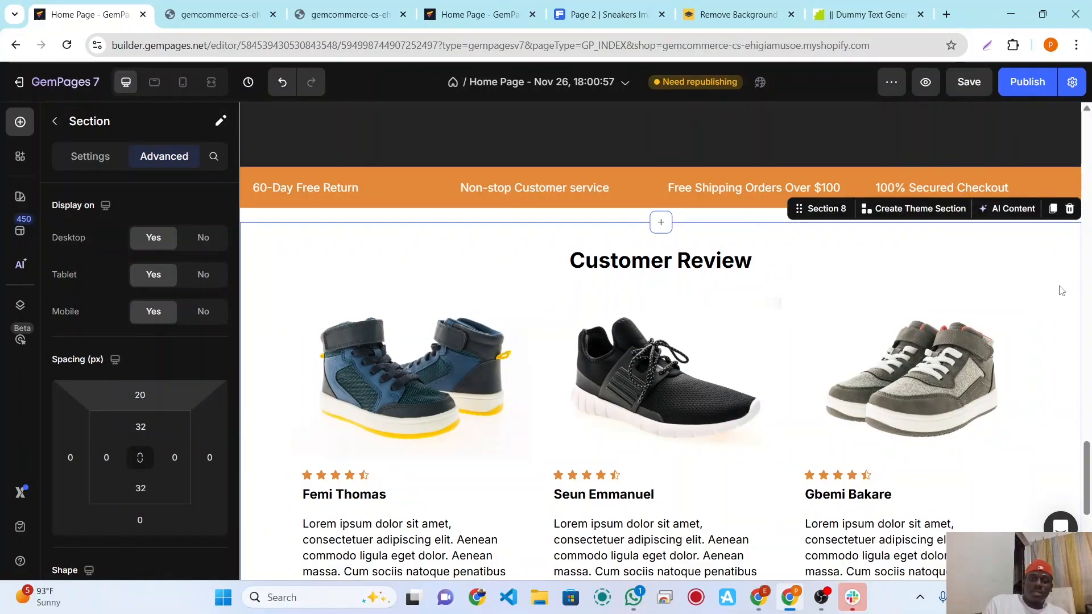
scroll(785, 451, "down", 6)
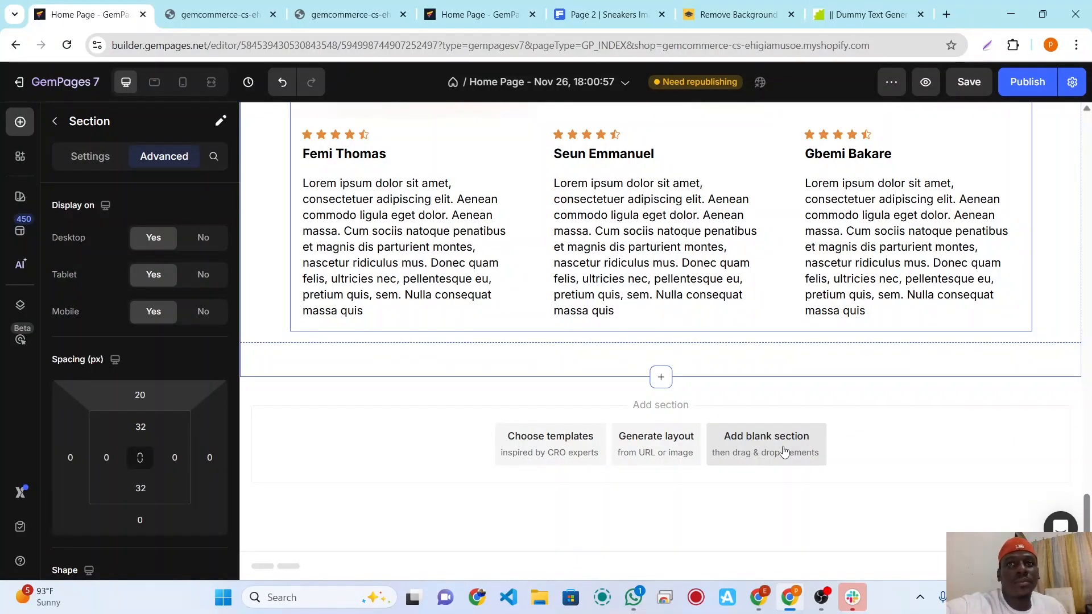
key("ctrl+s")
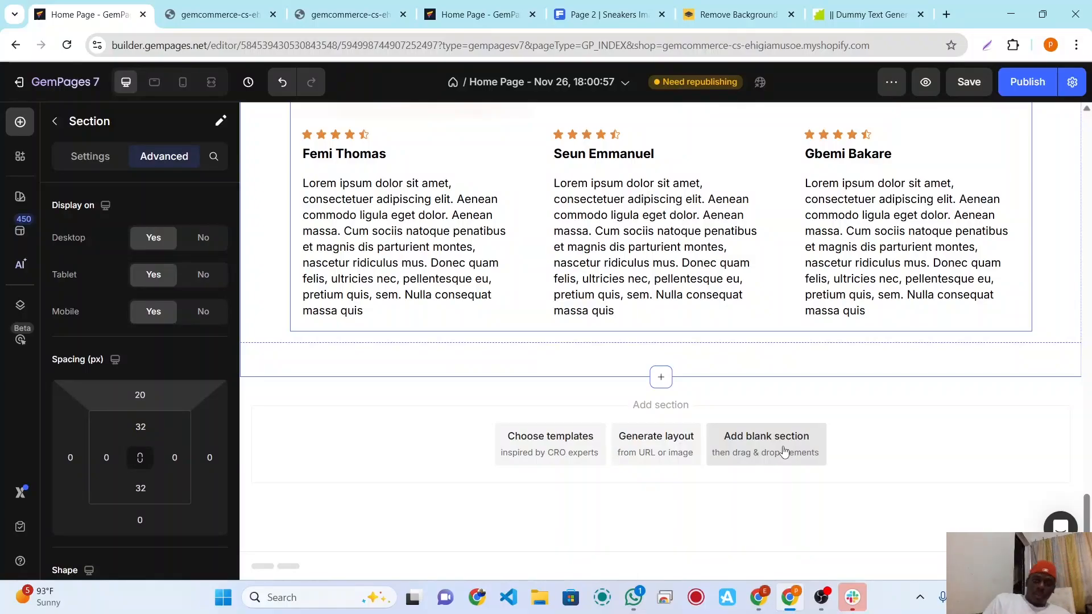
- Insert a one-column row as a new section below the customer reviews and nest a two-column row inside it
scroll(867, 319, "up", 7)
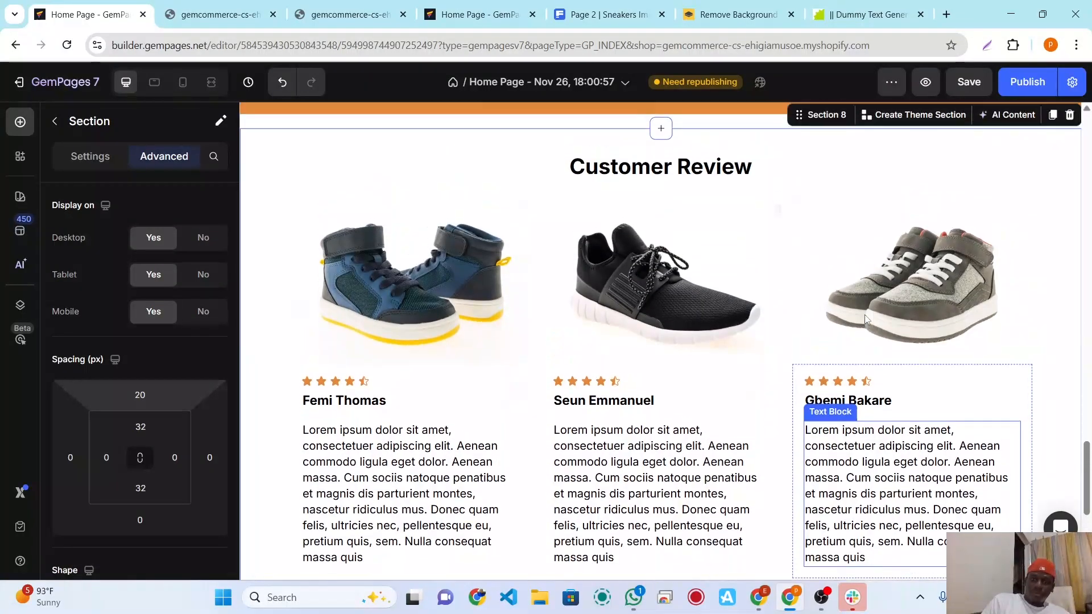
scroll(867, 320, "up", 3)
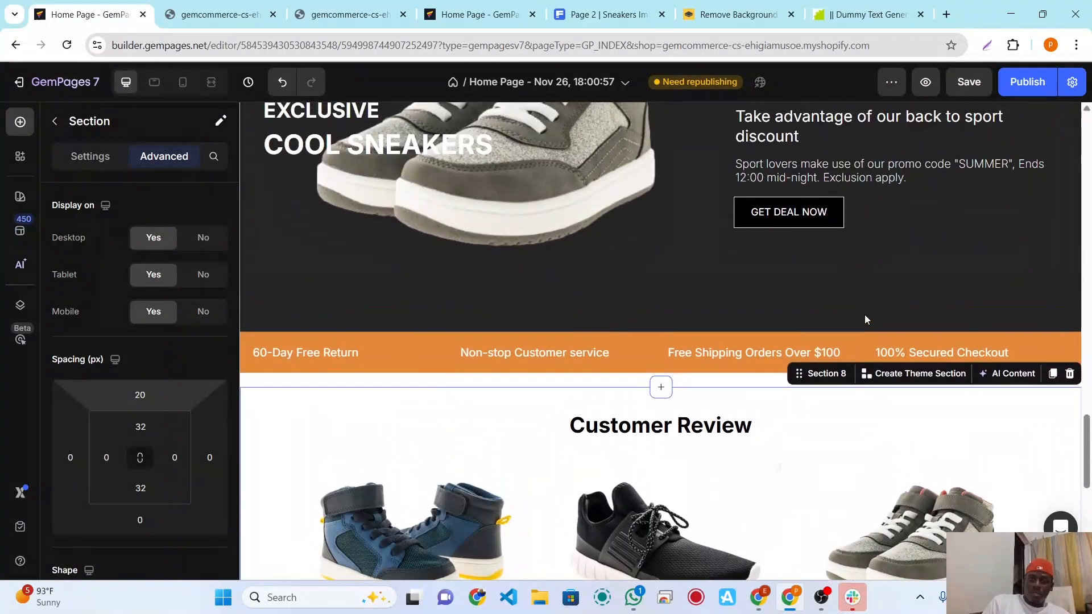
scroll(865, 319, "down", 10)
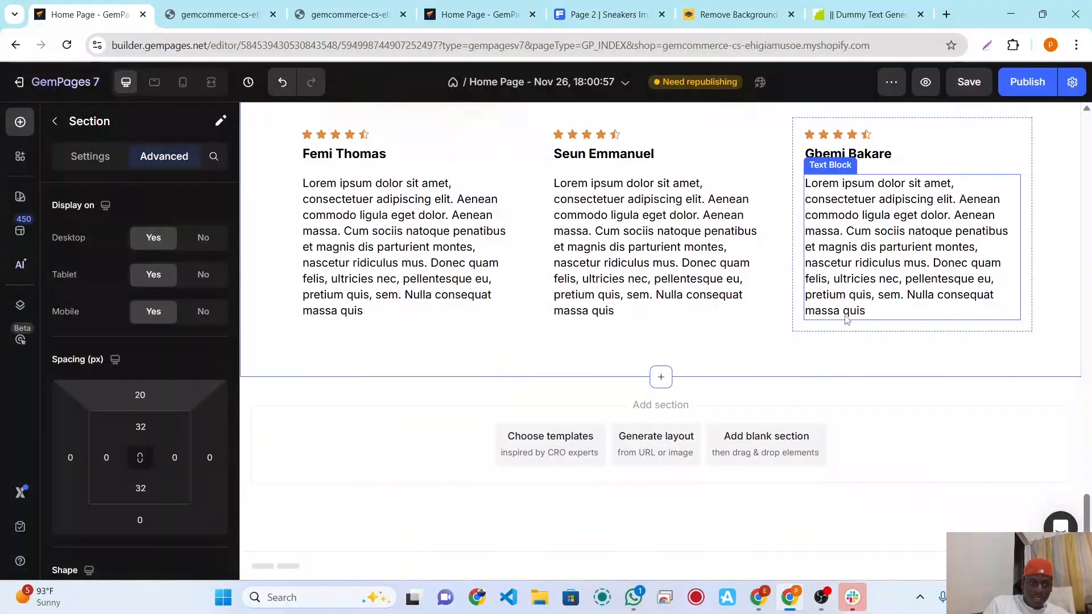
left_click(23, 124)
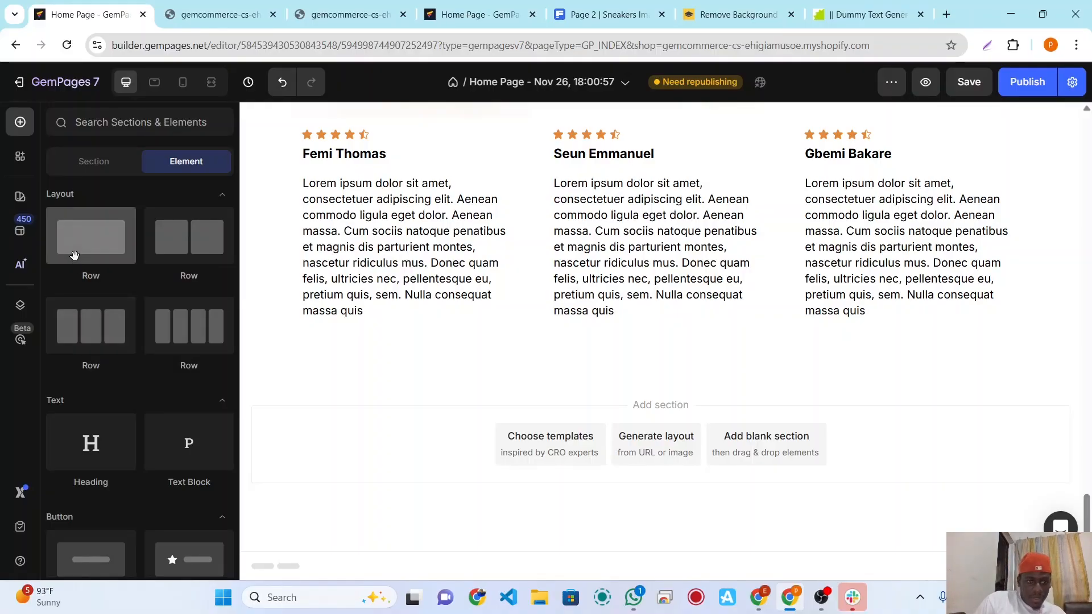
left_click_drag(150, 249, 461, 447)
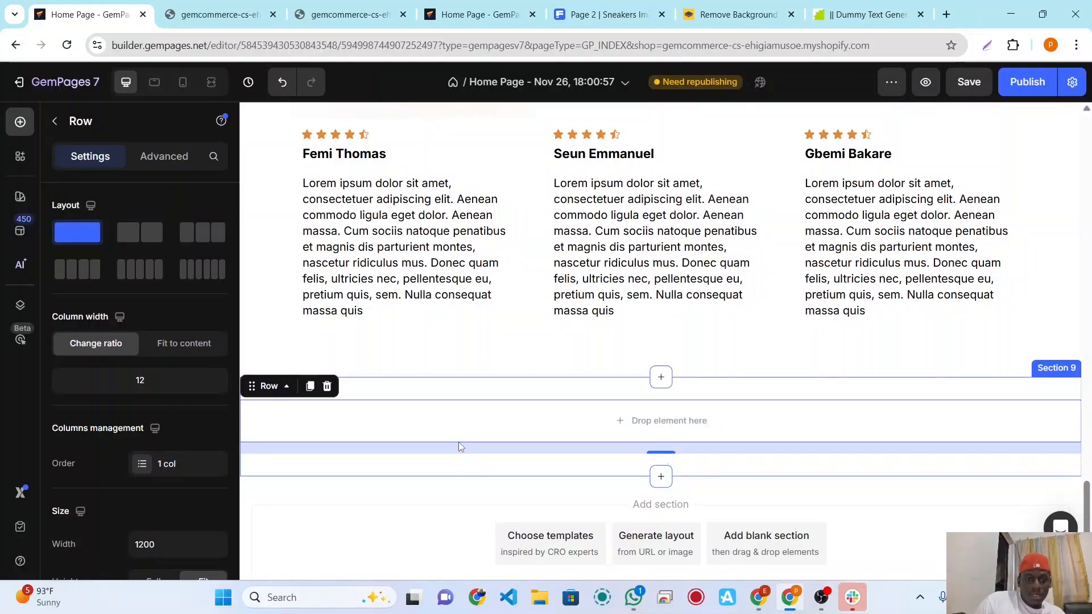
left_click(17, 131)
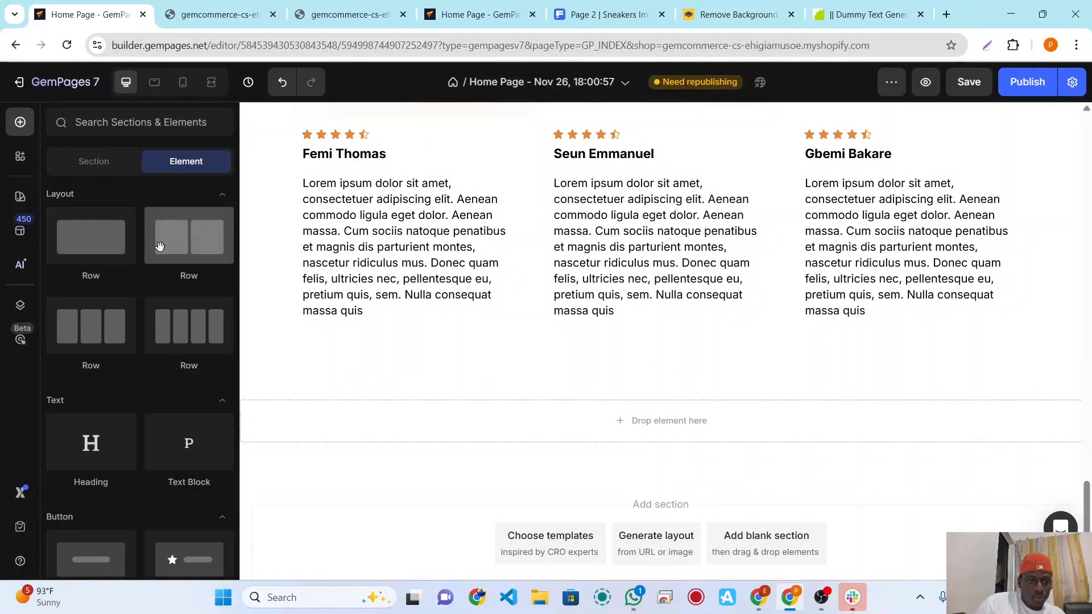
left_click_drag(181, 247, 476, 431)
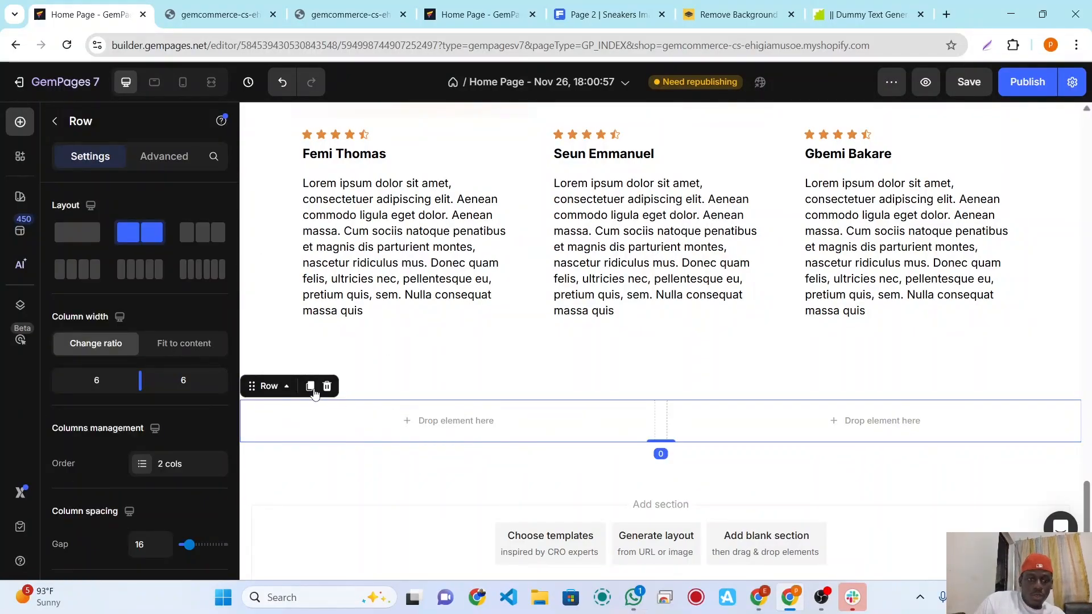
- Select the outer one-column row through the layer tree and set its left and right padding to 70 px
left_click(265, 388)
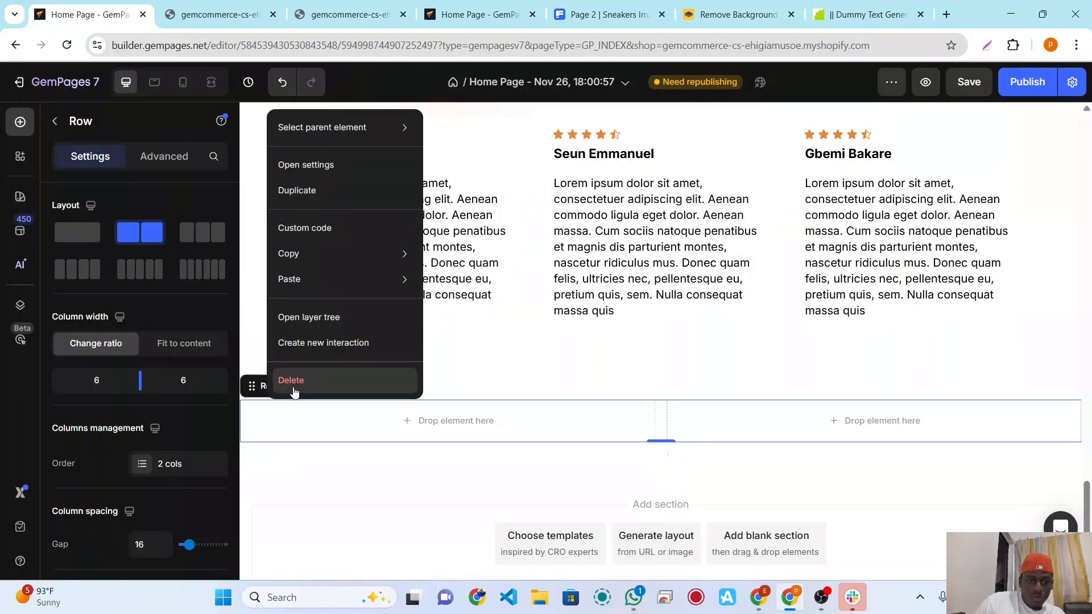
left_click(345, 314)
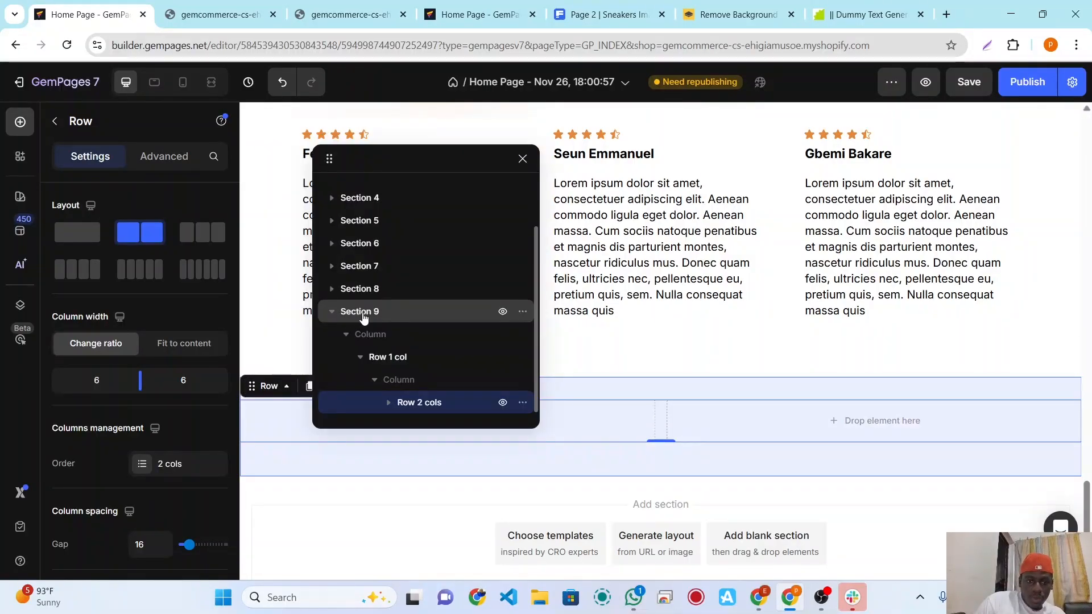
left_click(397, 358)
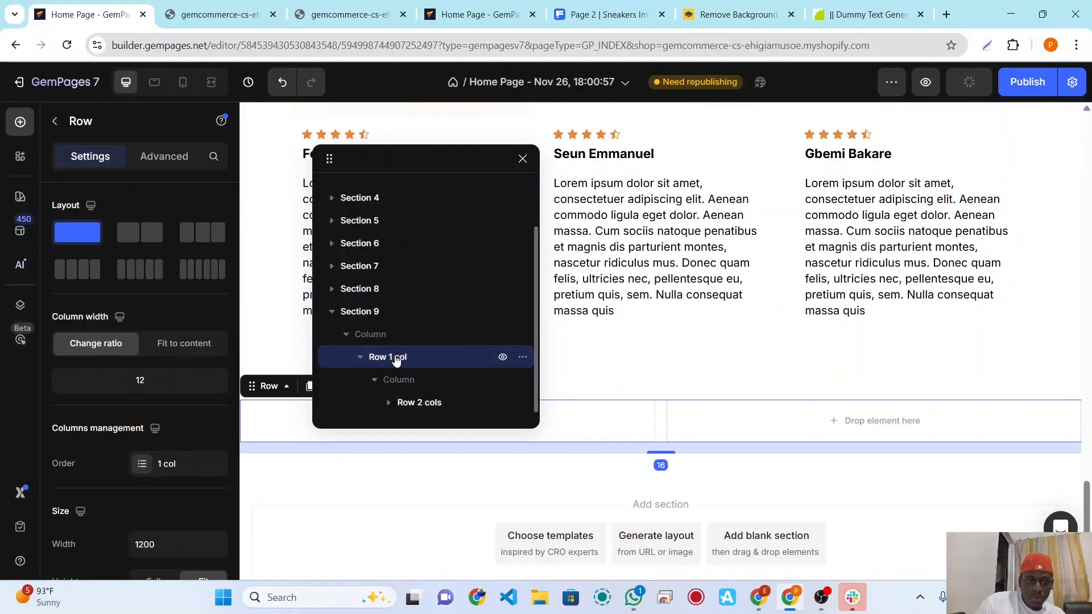
left_click(164, 163)
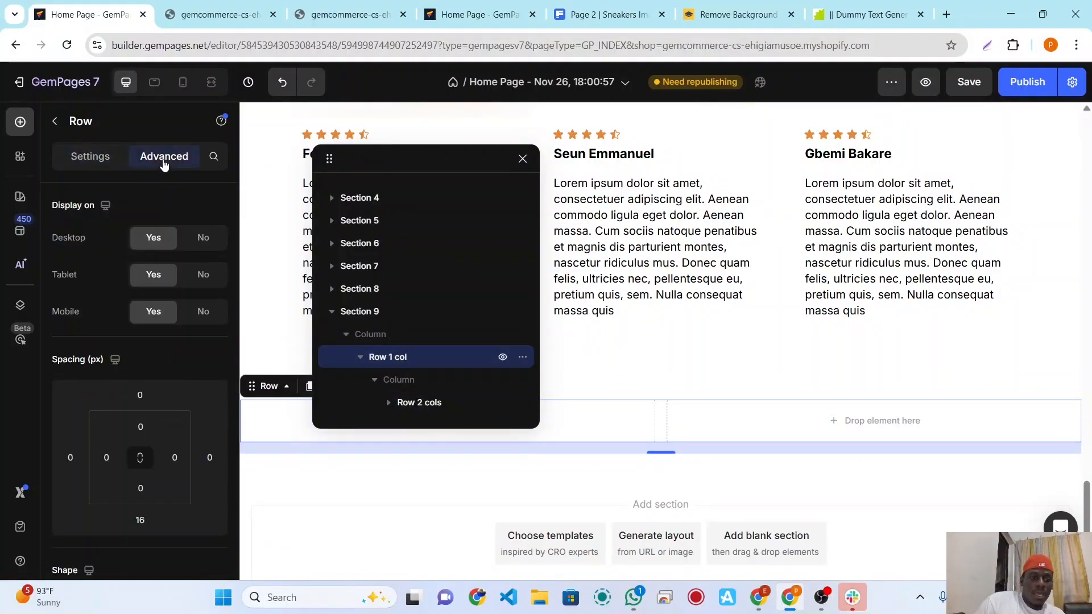
left_click(106, 464)
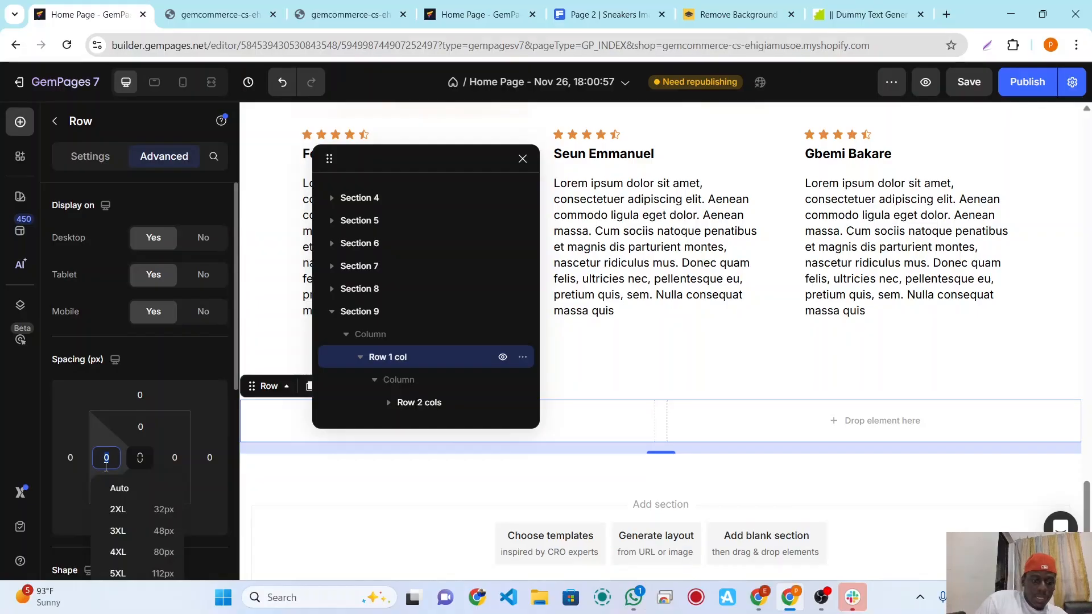
type("7")
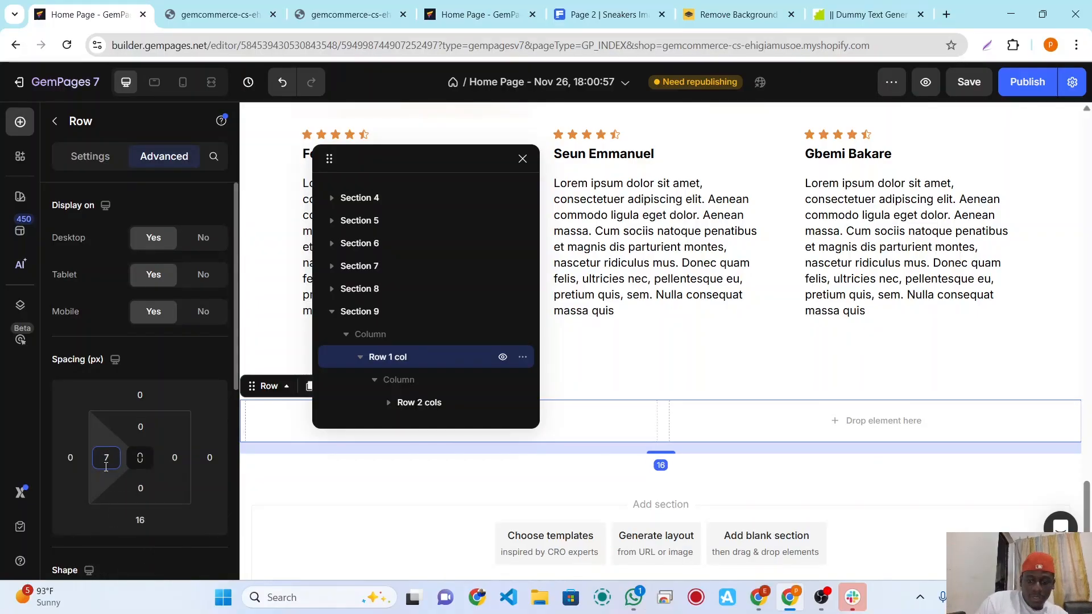
type("0")
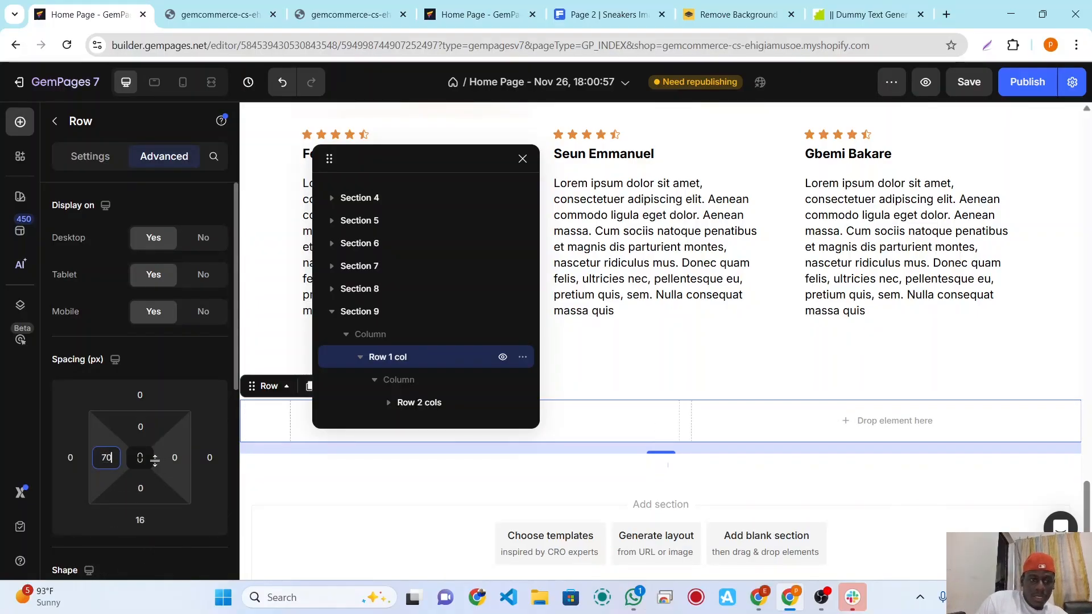
left_click(175, 458)
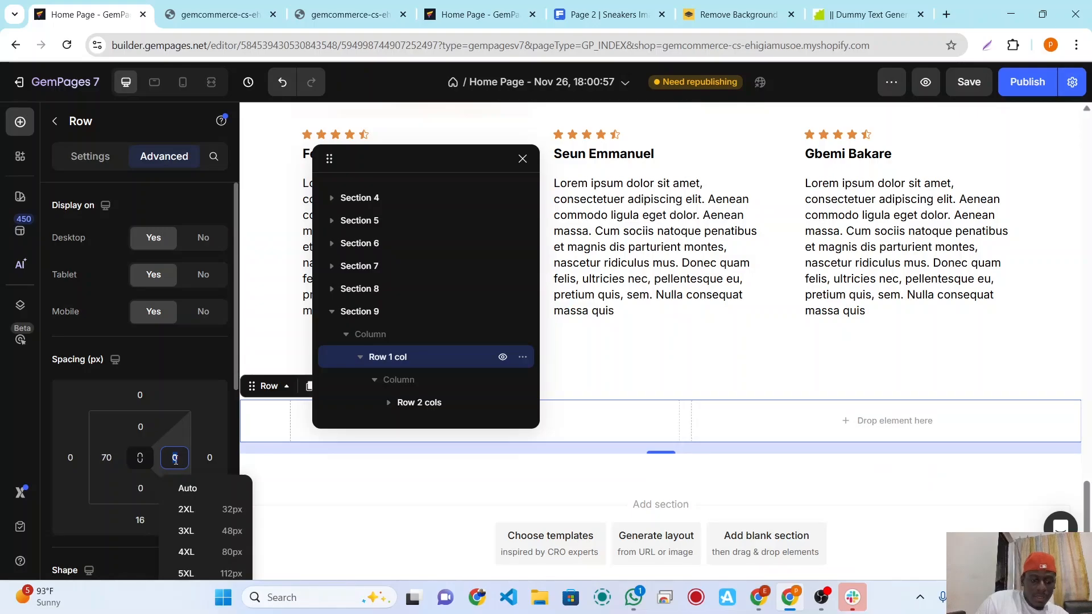
type("7")
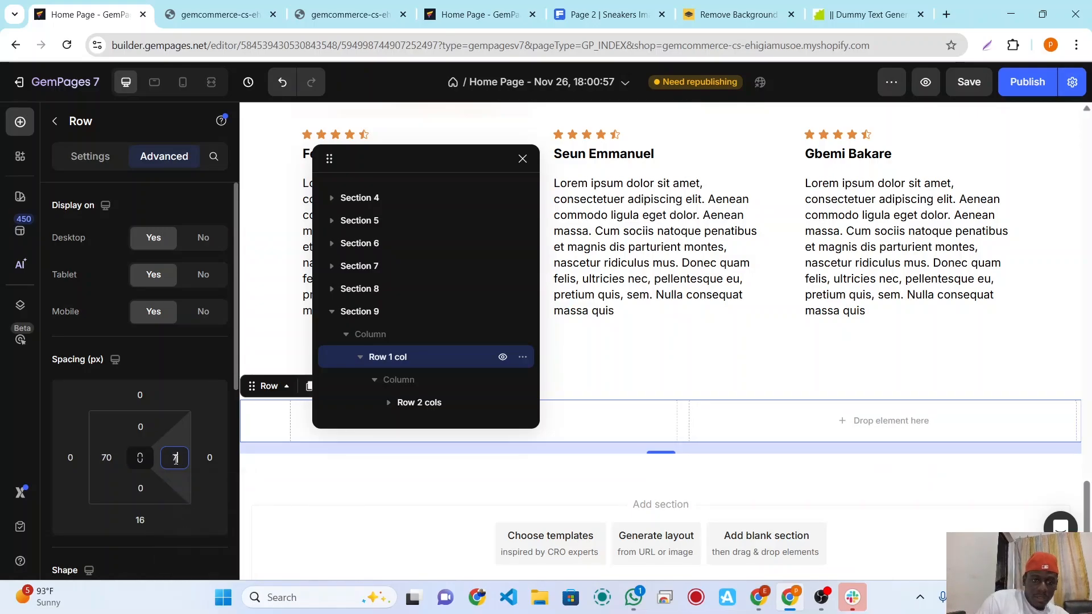
type("0")
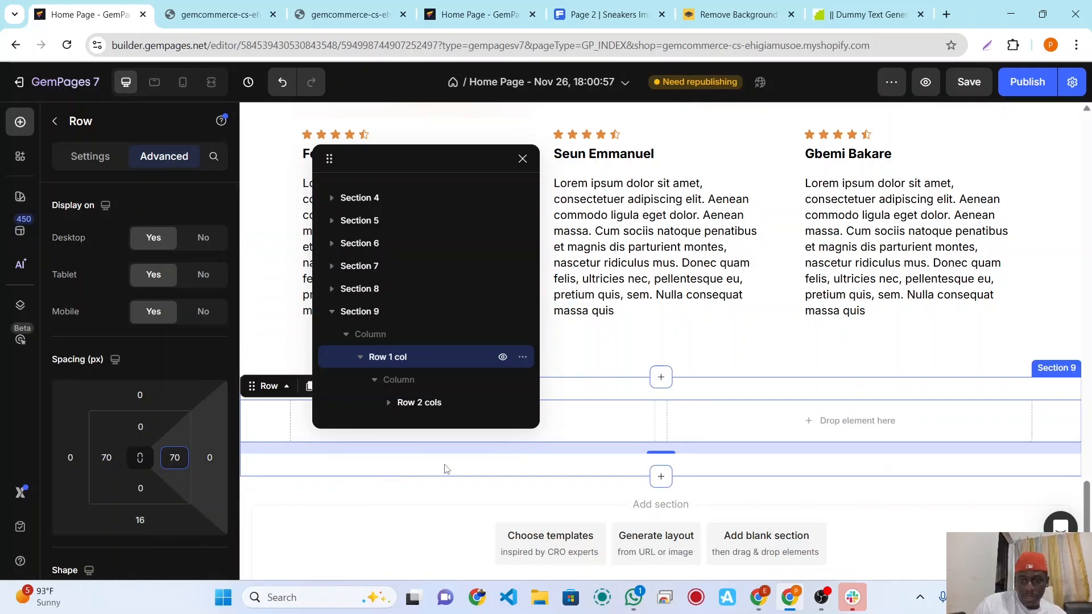
left_click(585, 483)
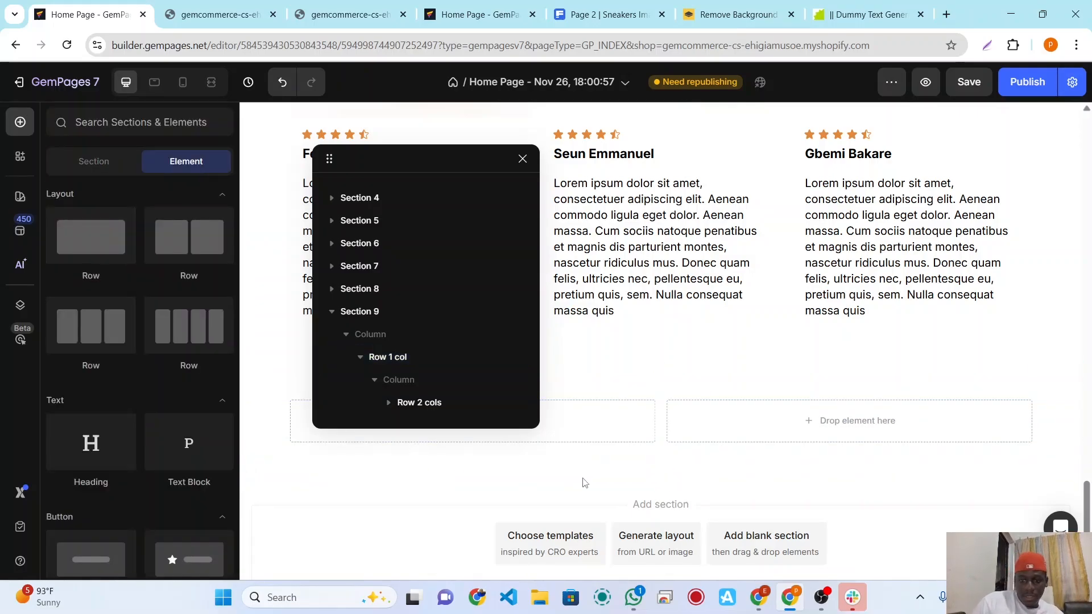
left_click(750, 355)
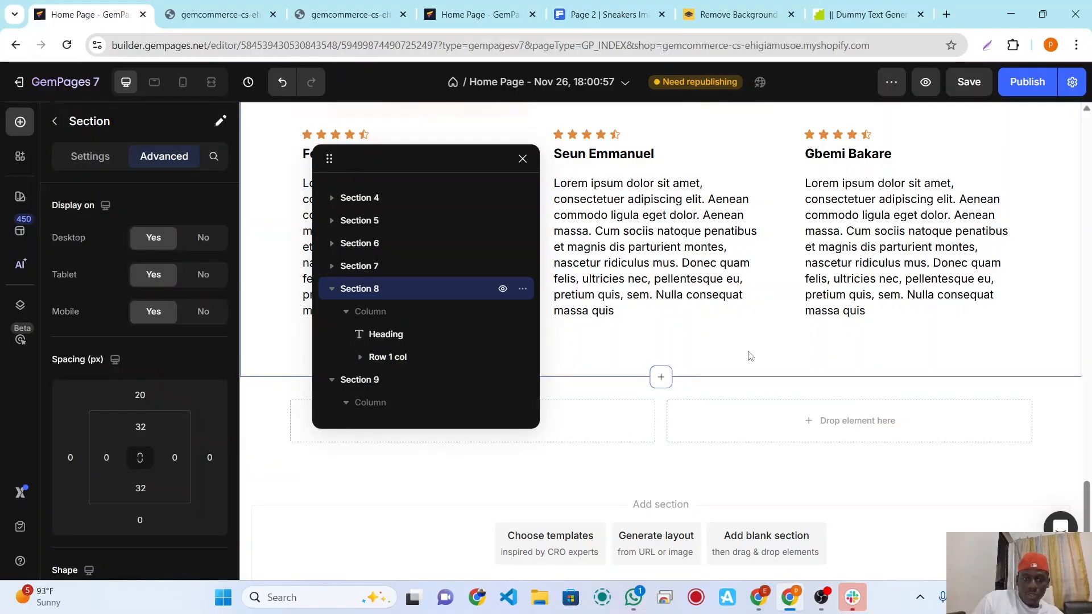
left_click(523, 159)
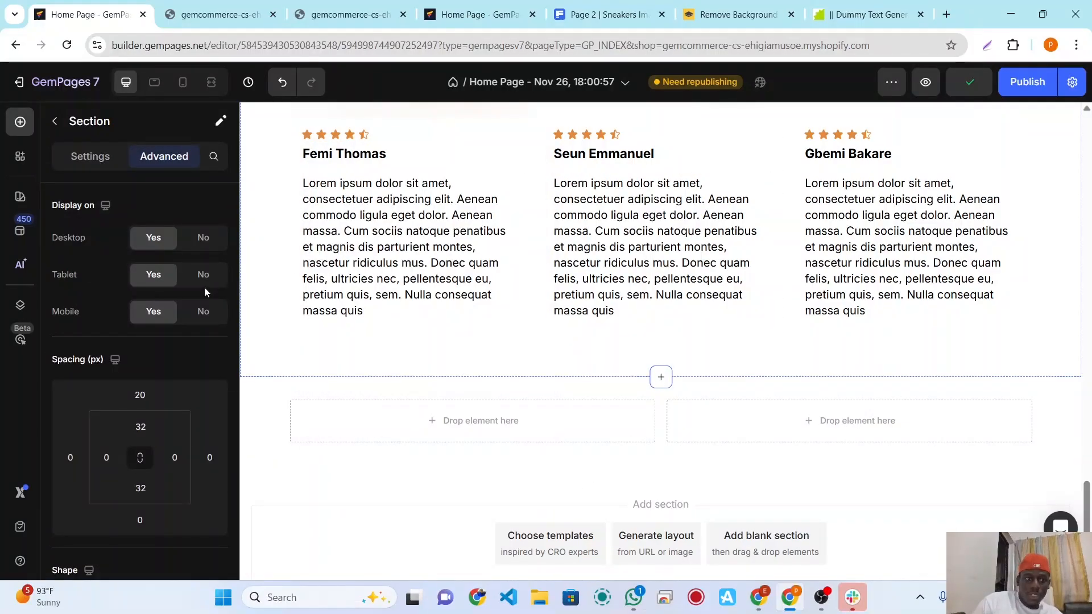
- Insert a heading in the first column of the new two-column row and save the page
left_click(22, 125)
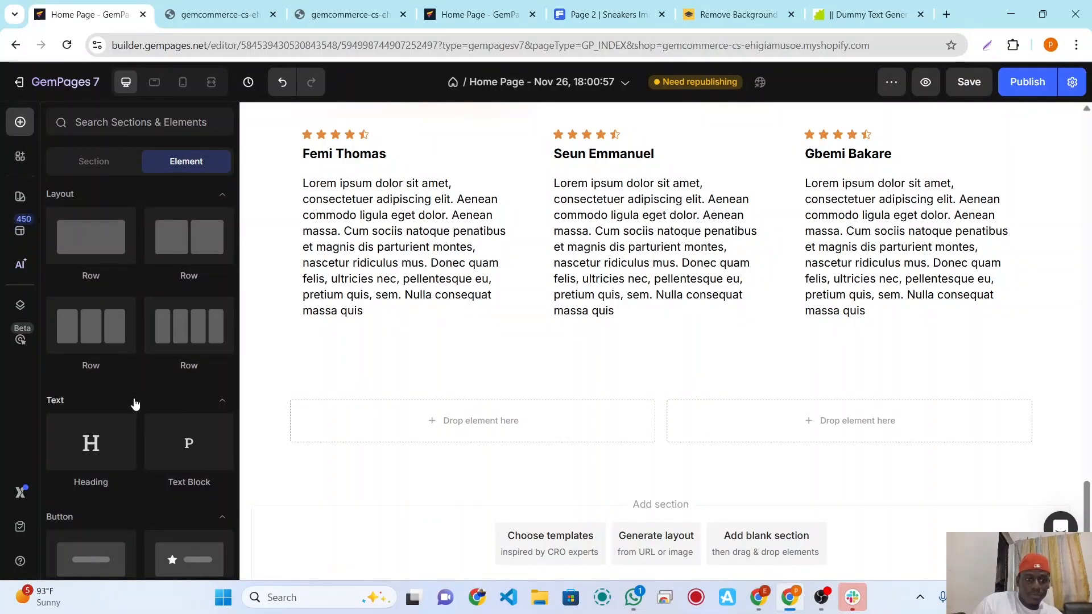
left_click_drag(91, 444, 372, 413)
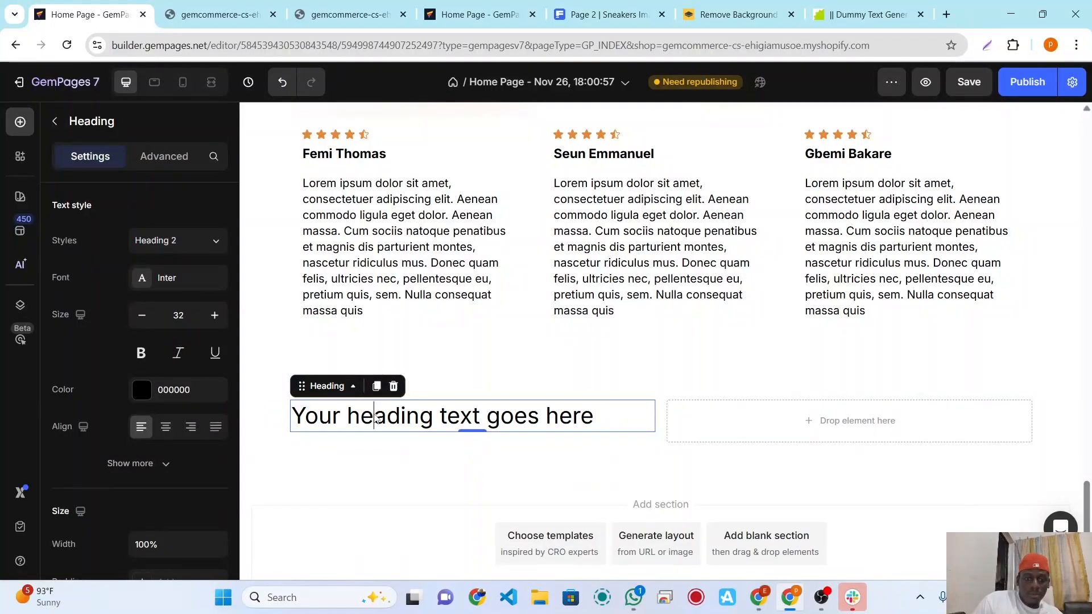
triple_click(376, 418)
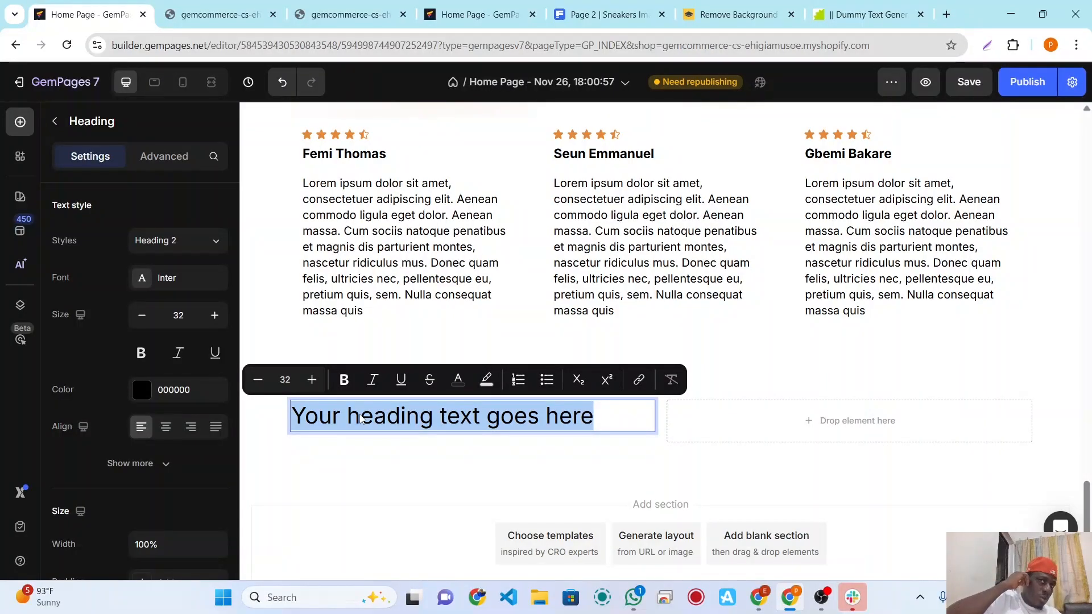
key("ctrl+s")
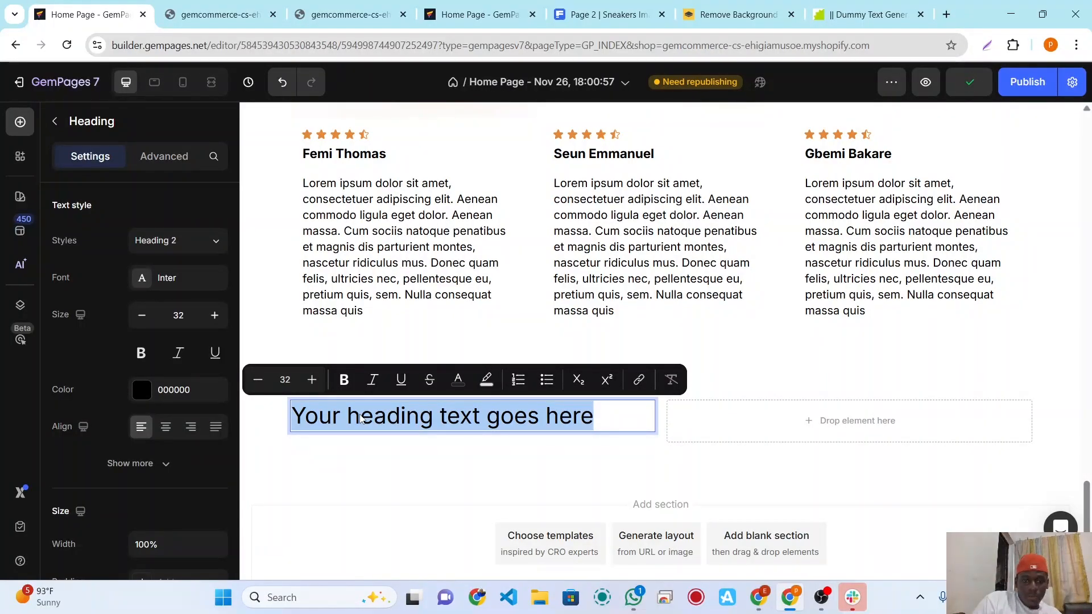
- Replace the new heading's placeholder text with "Join us and score a 100% Gift card!"
type("J")
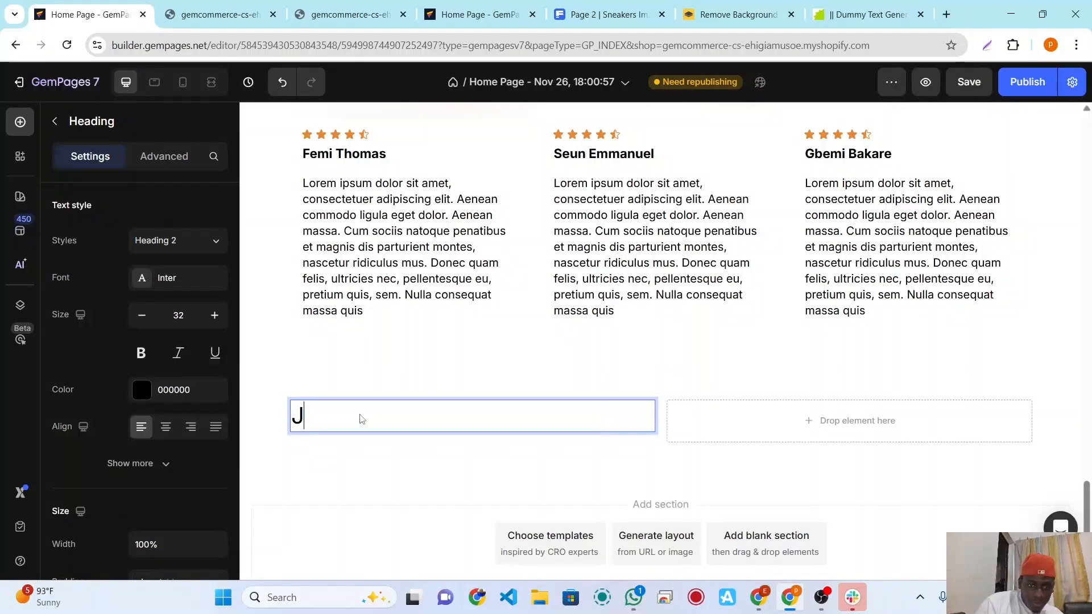
type("oin")
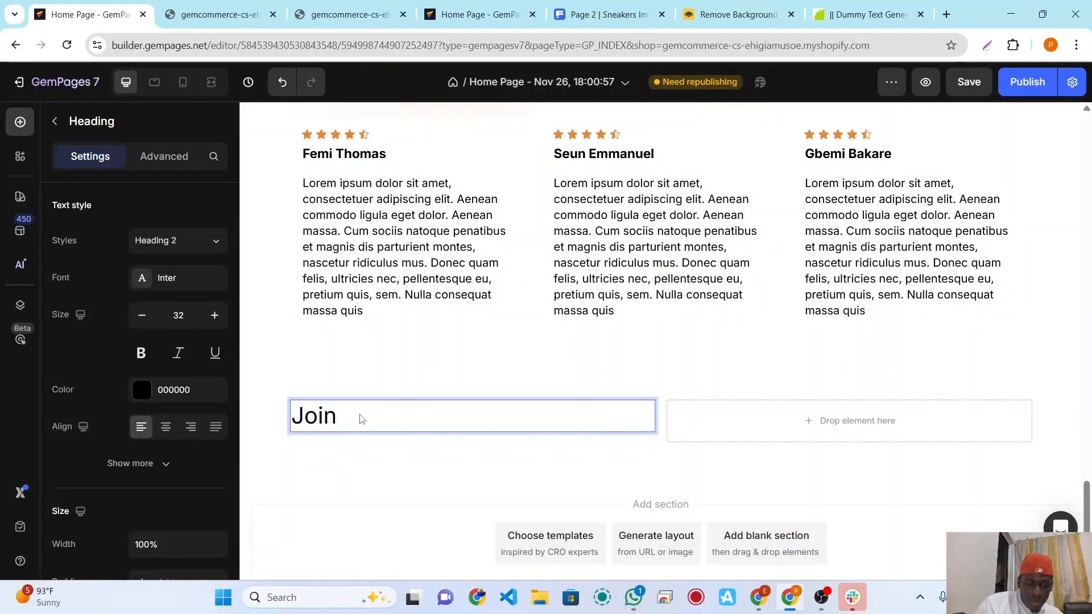
type(" us ")
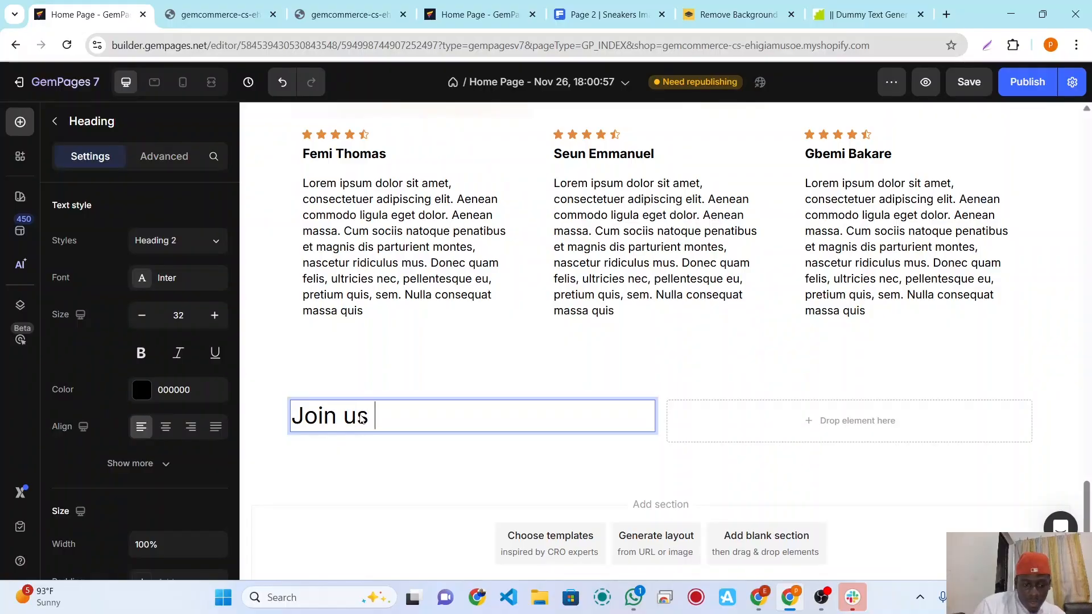
type("and sc")
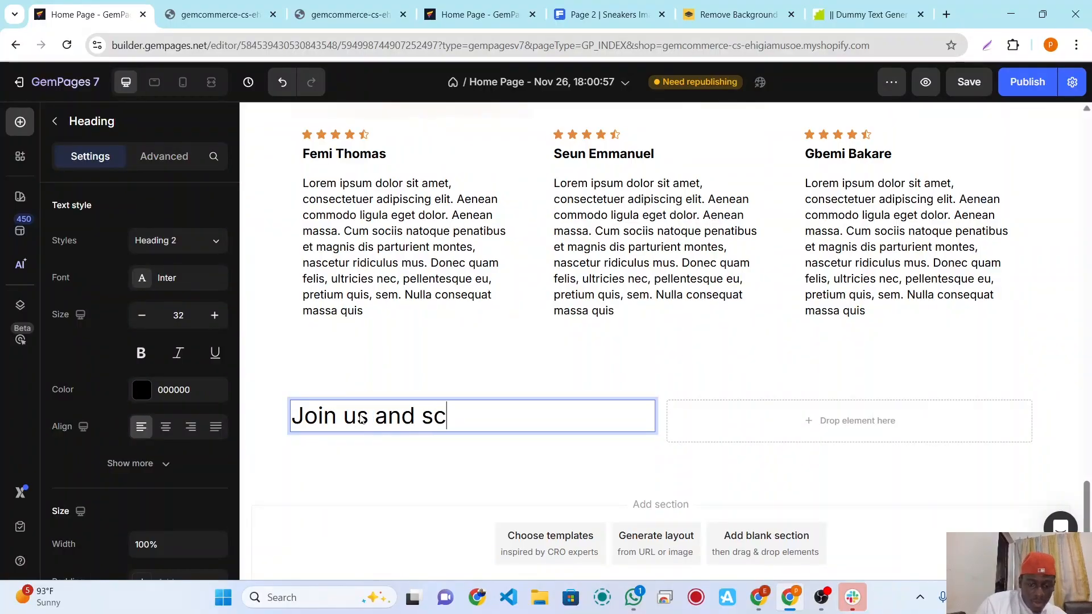
type("ore a ")
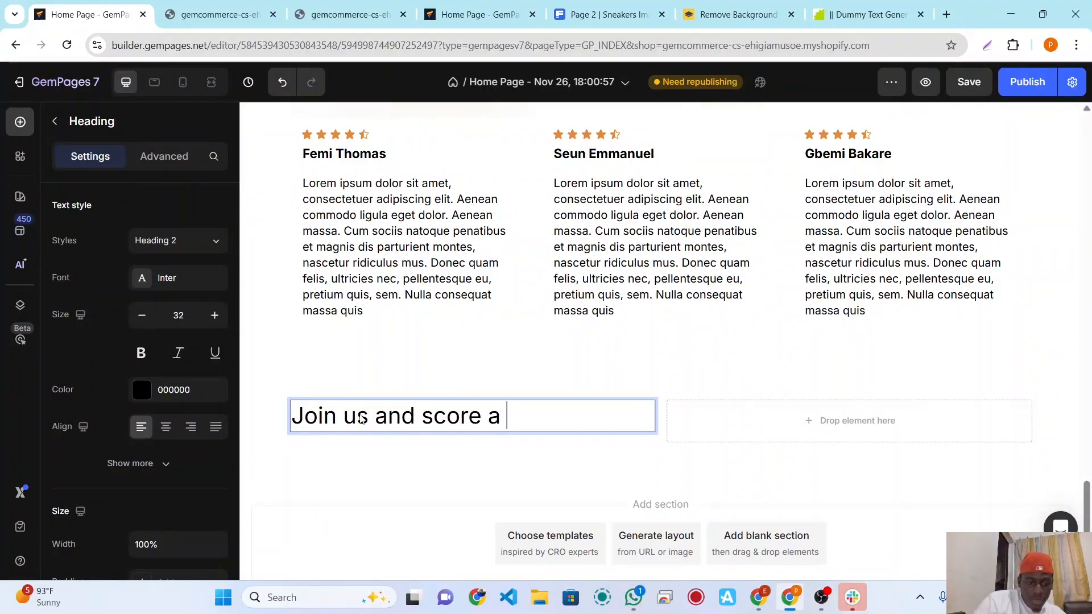
type("!")
key("BackSpace")
type("10")
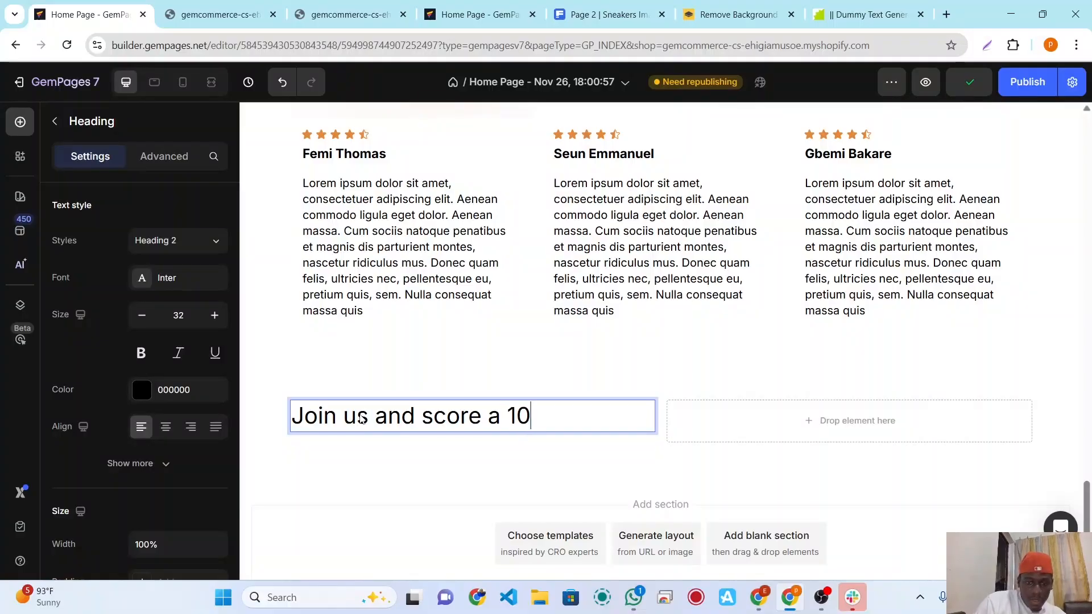
type("05")
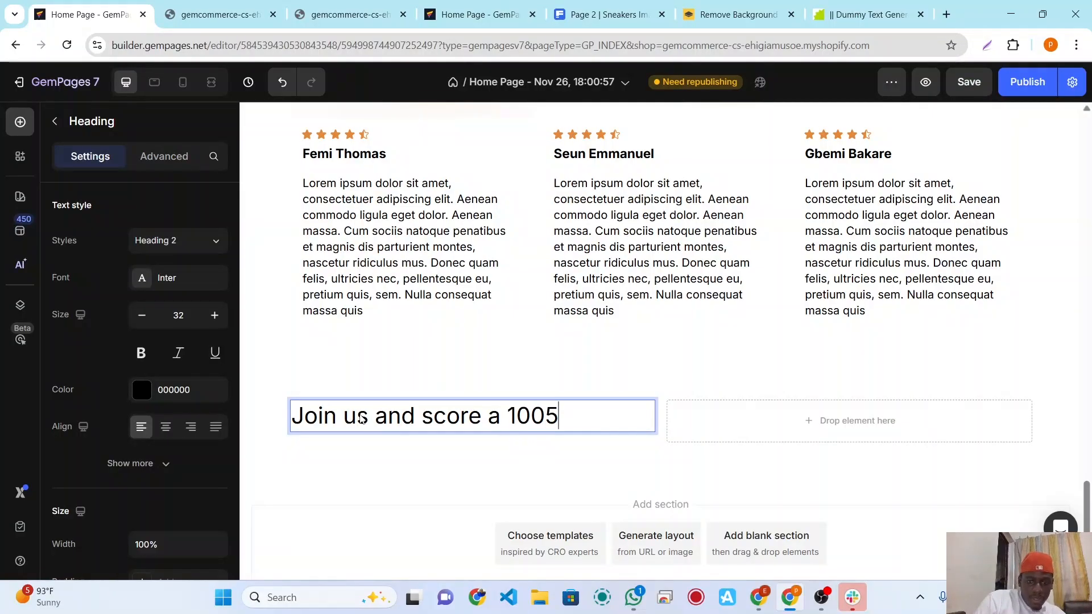
key("BackSpace")
type("% ")
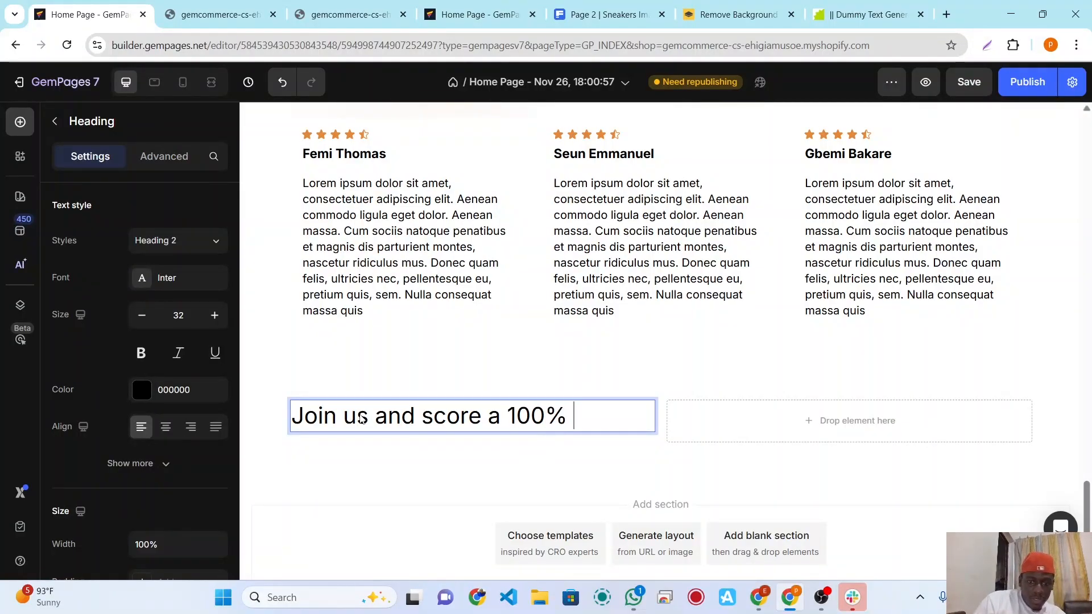
type("Gift ca")
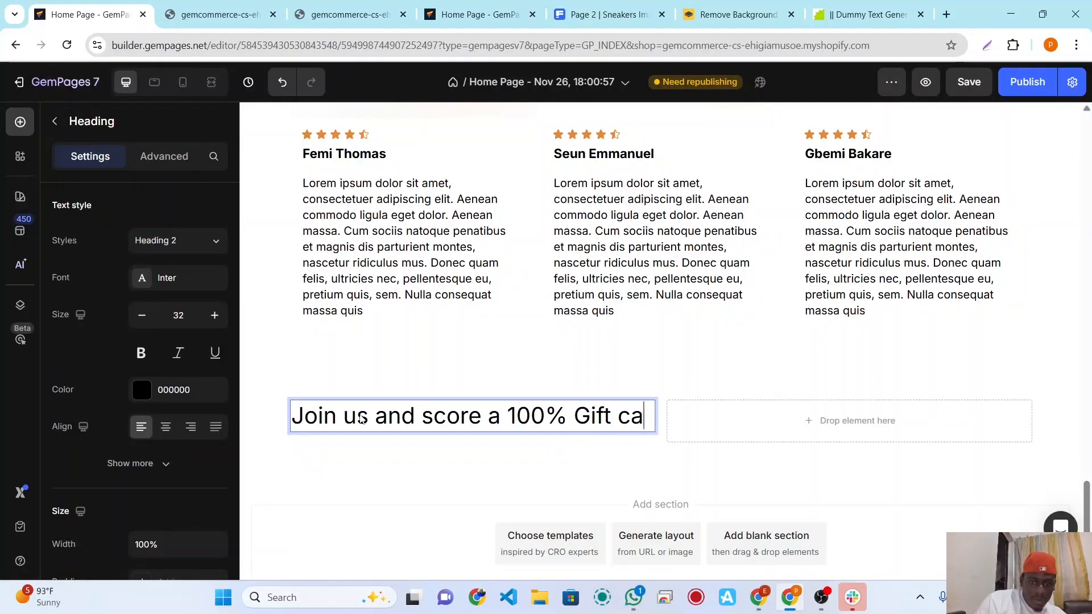
type("rd")
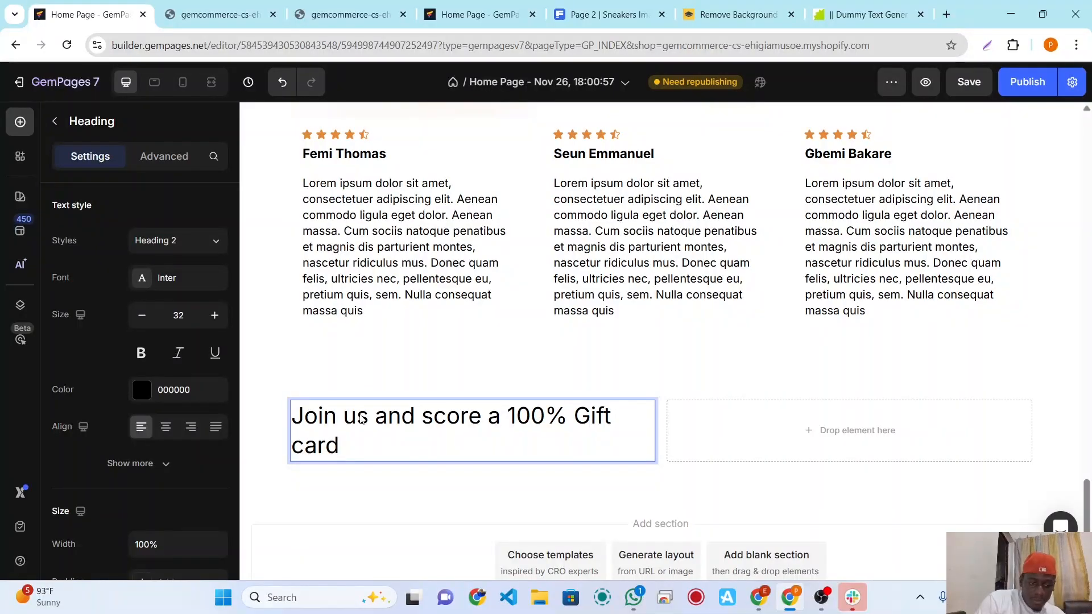
type("!")
- Set the gift card heading's font size to 27 and make it bold
double_click(179, 314)
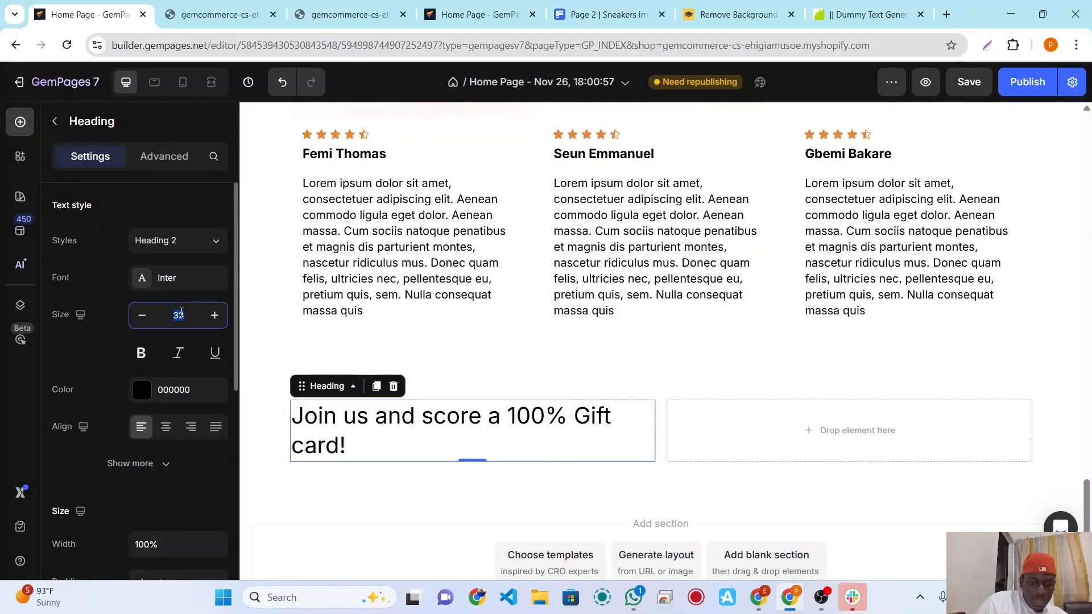
type("29")
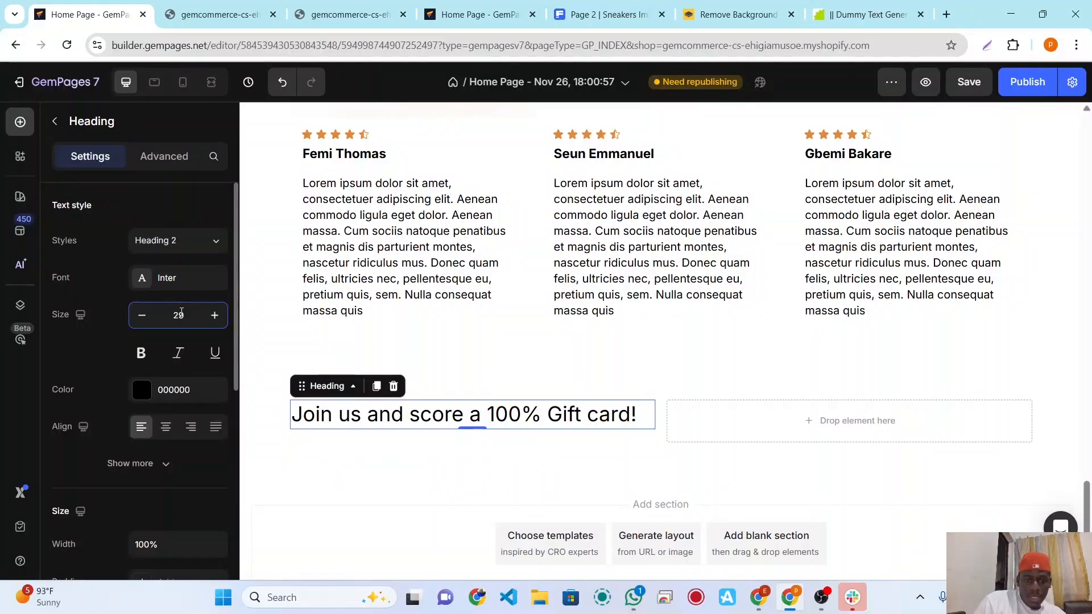
key("ctrl+s")
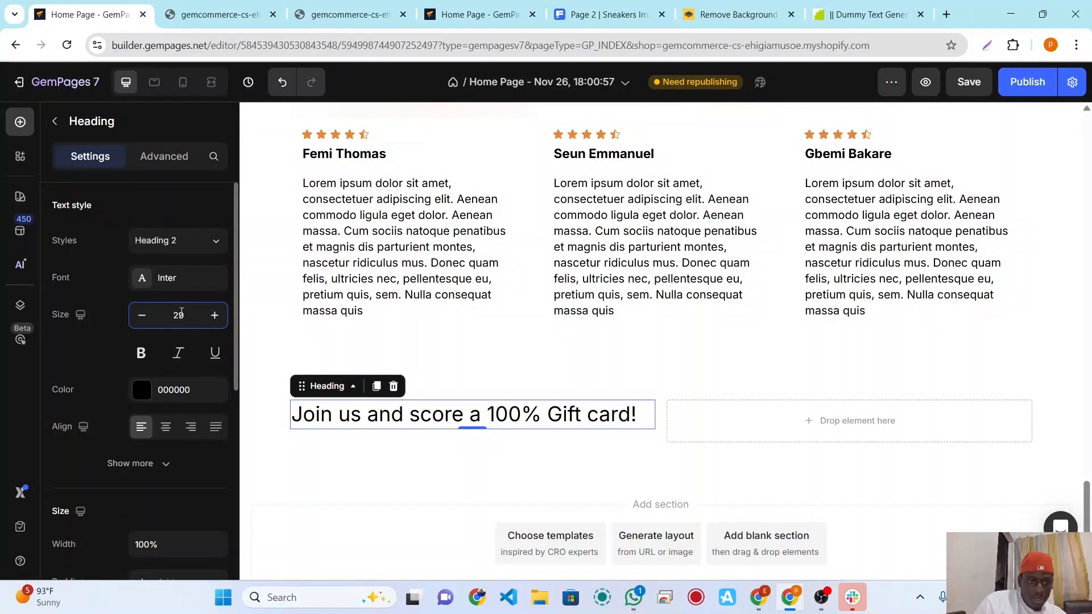
double_click(182, 313)
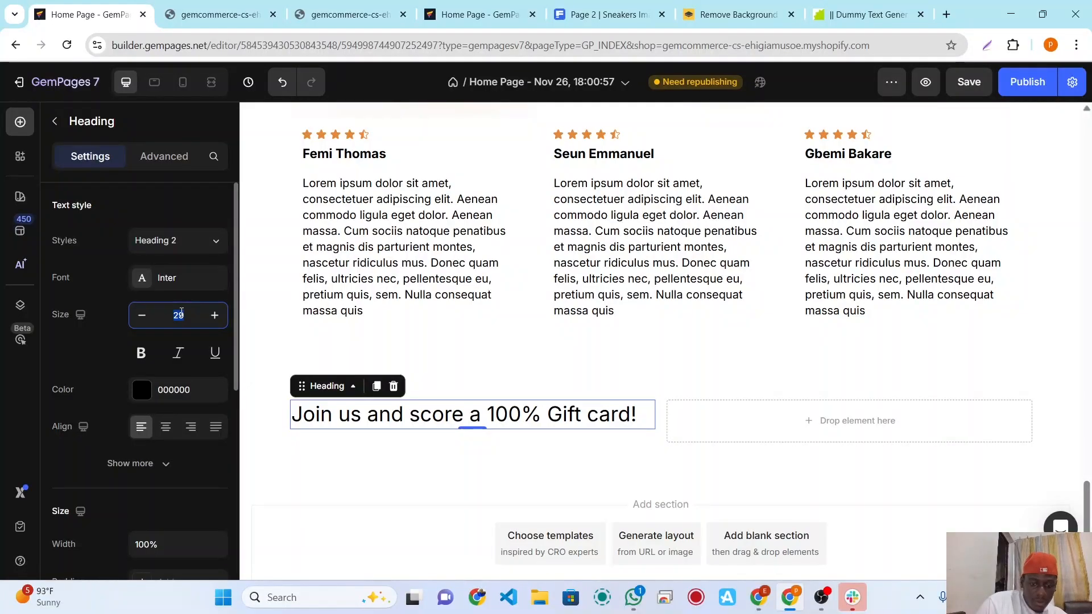
type("27")
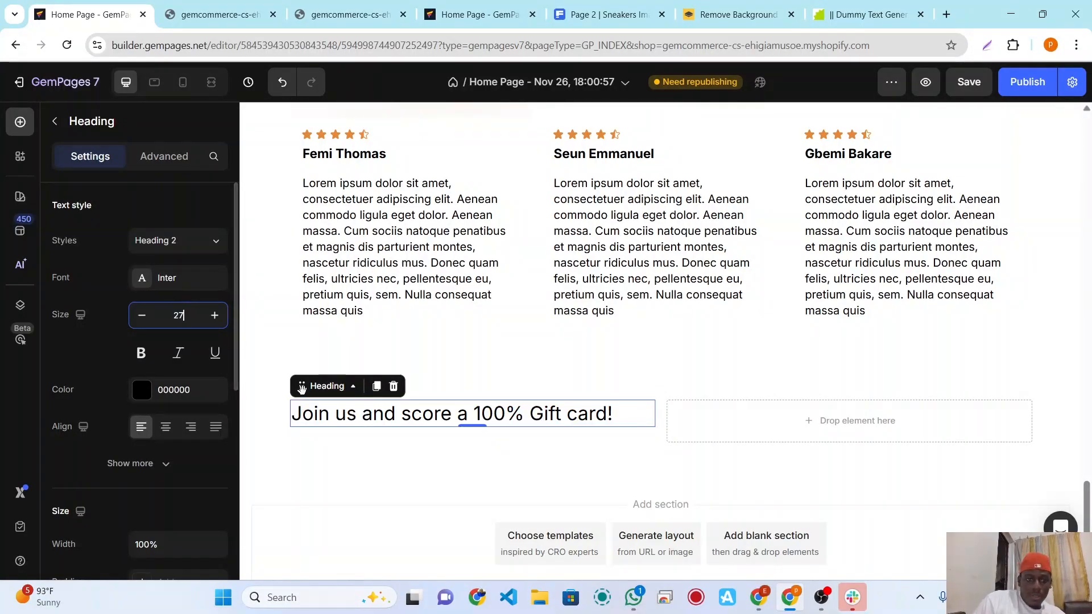
left_click(141, 354)
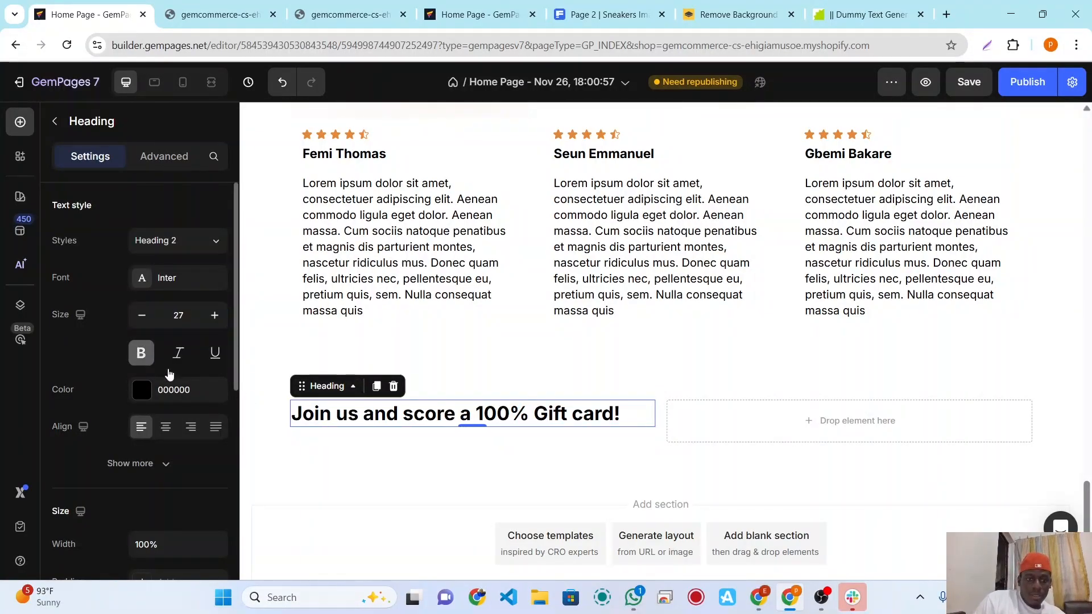
- Give the gift card section a dark solid background using the near-black recent color
left_click(364, 465)
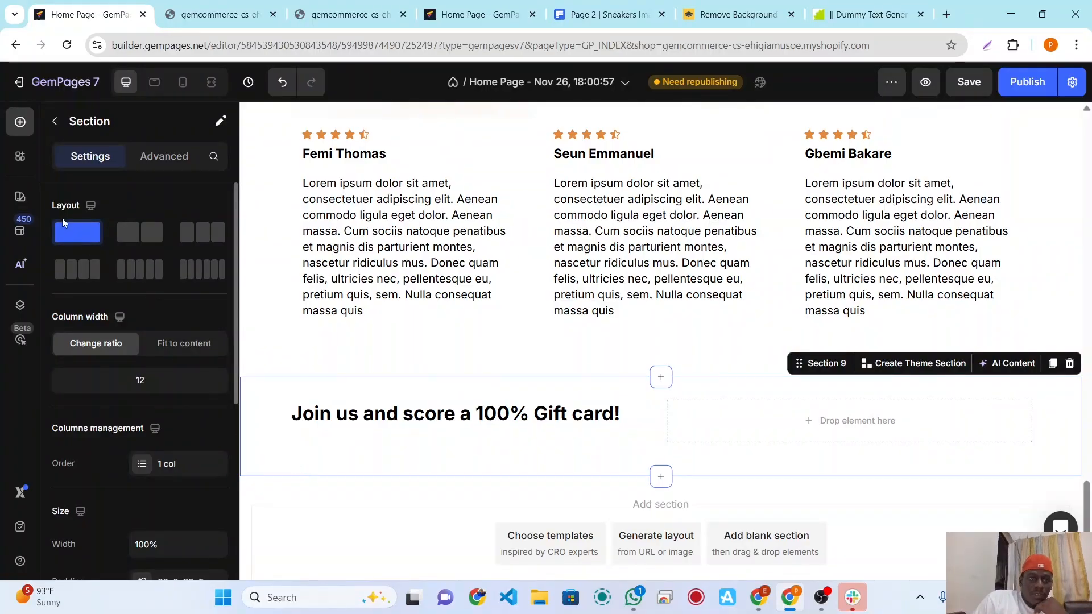
left_click(15, 131)
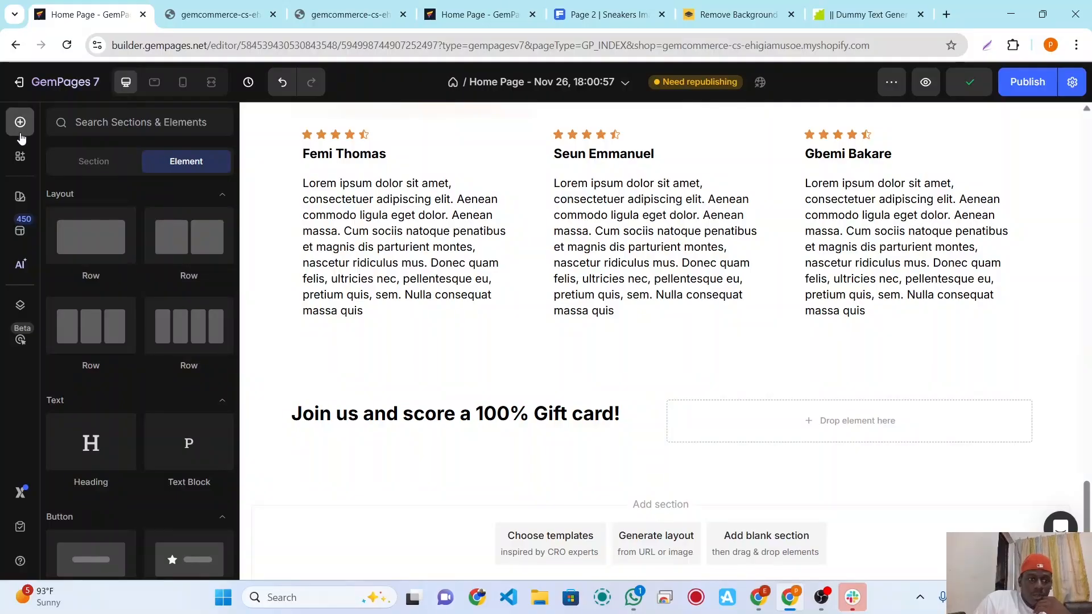
left_click(370, 469)
scroll(123, 439, "down", 4)
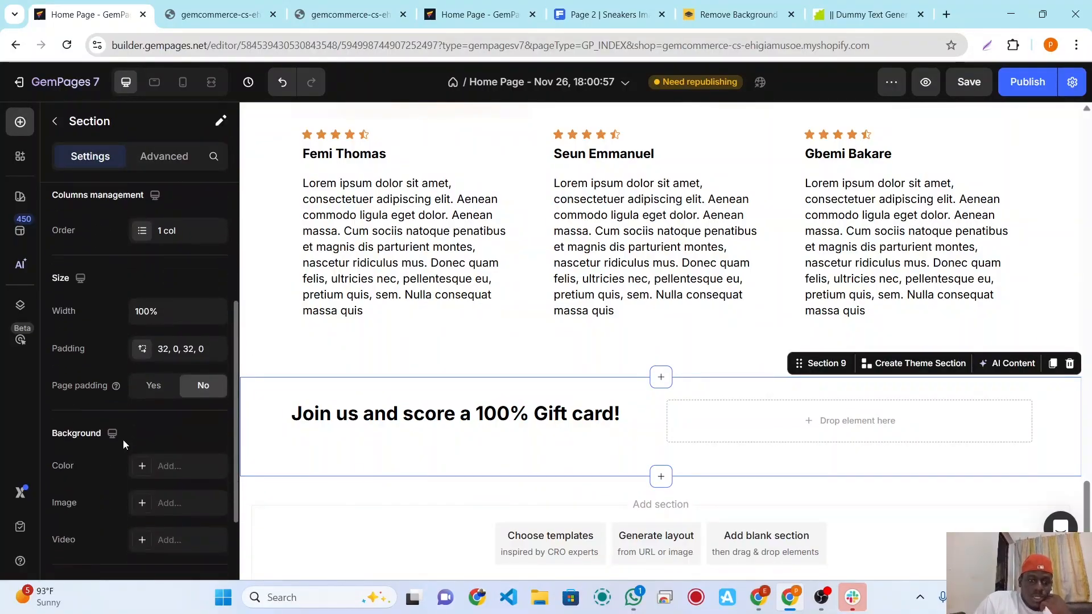
left_click(162, 481)
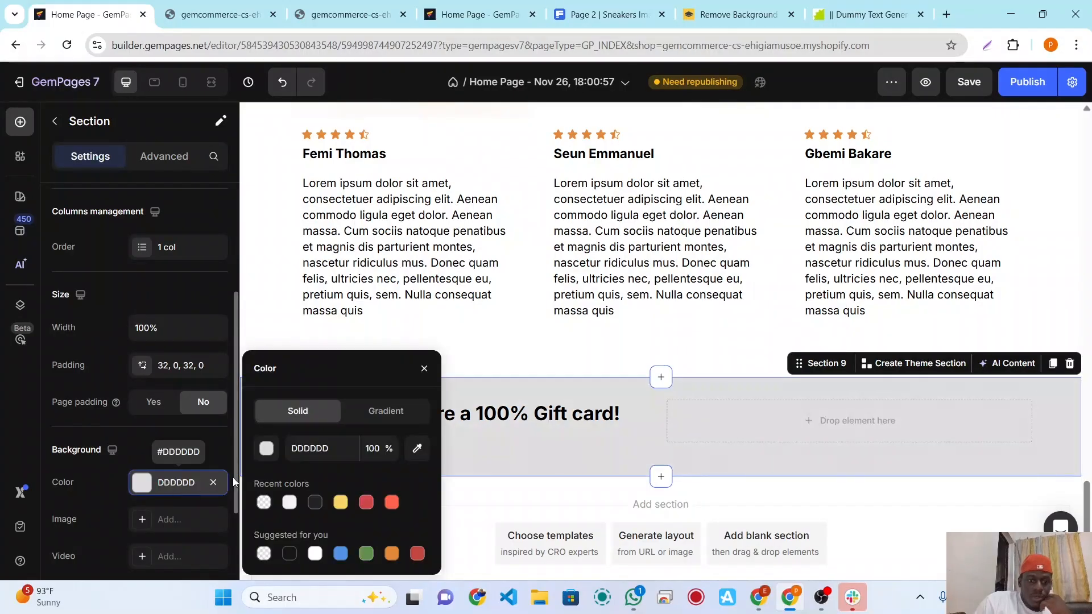
left_click(314, 503)
- Change the gift card heading's text color to white (FFFFFF) and save the page
left_click(498, 434)
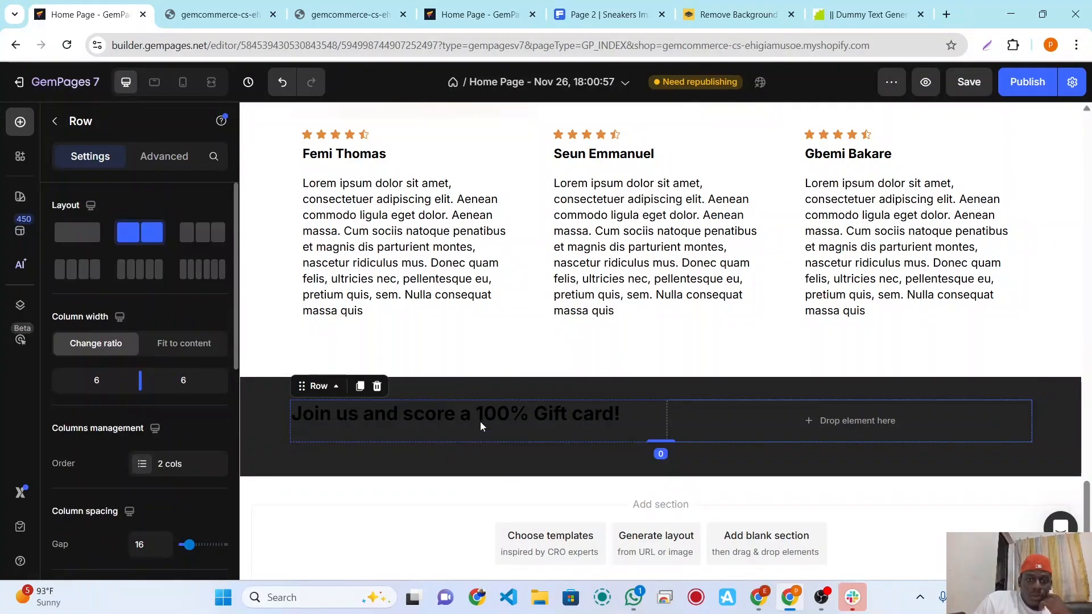
left_click(476, 419)
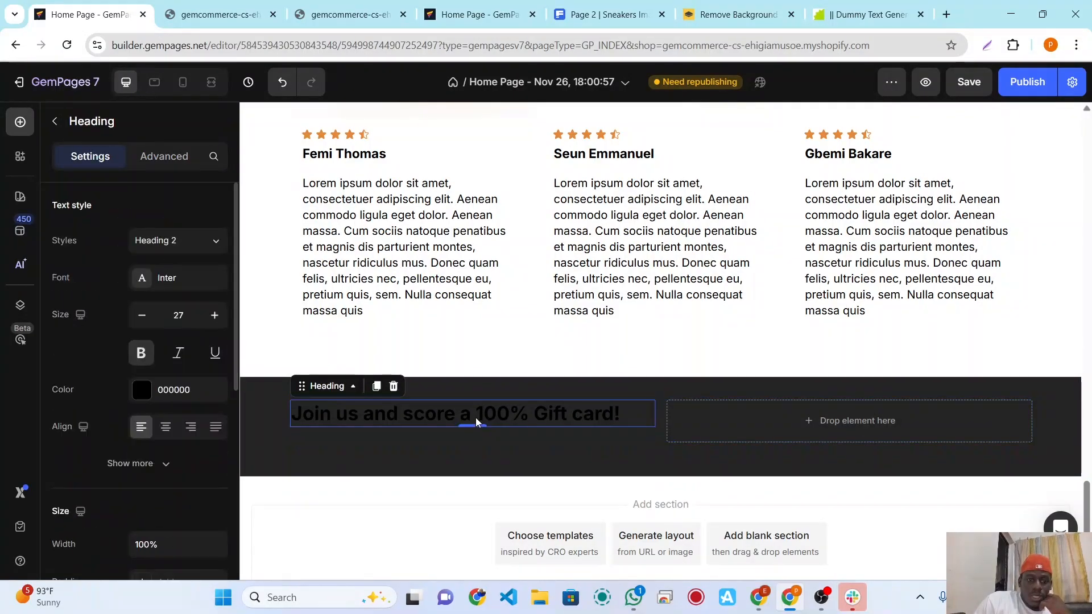
left_click(144, 391)
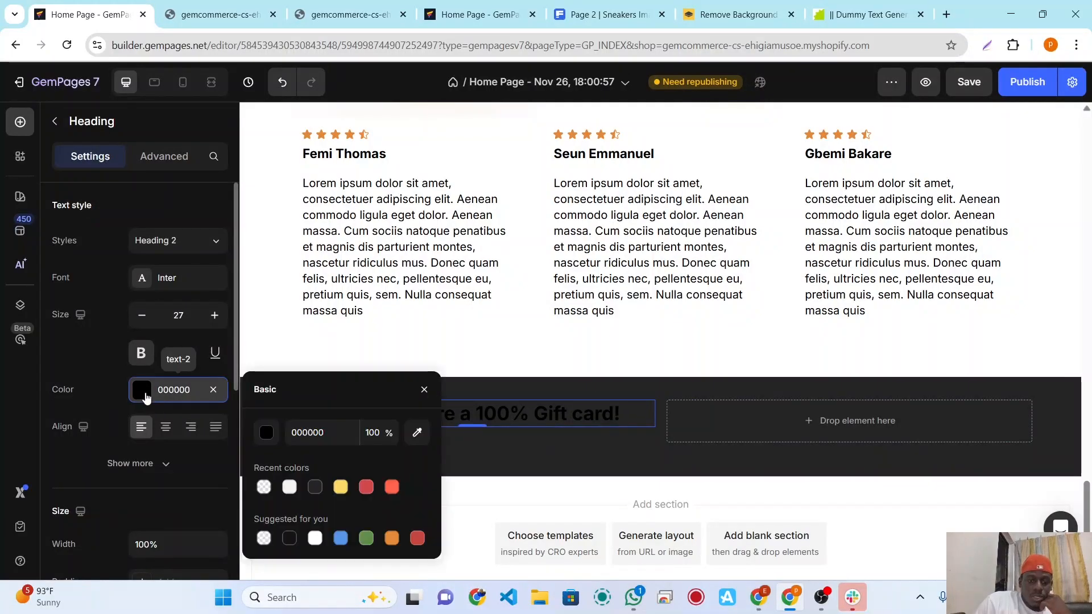
left_click(316, 539)
left_click(546, 472)
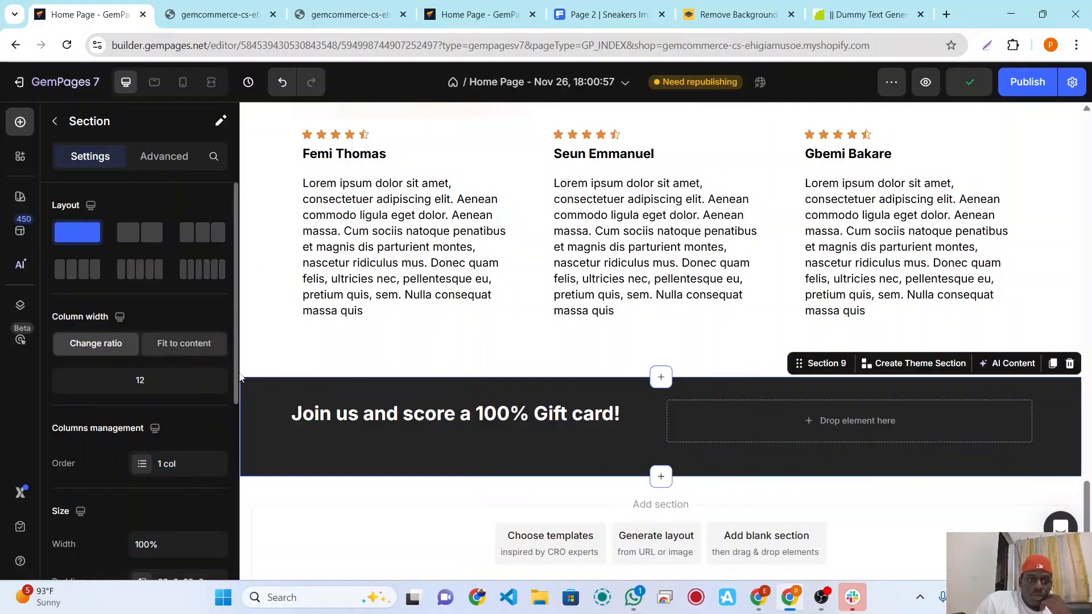
- Reduce the gift card heading's font size to 22
left_click(358, 417)
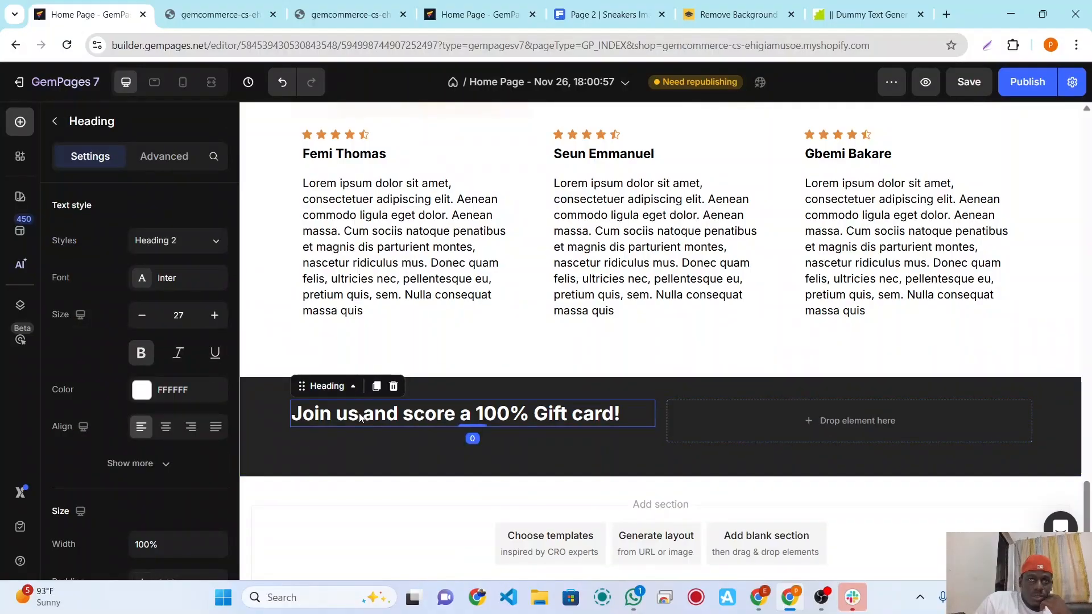
left_click(143, 316)
left_click(142, 316)
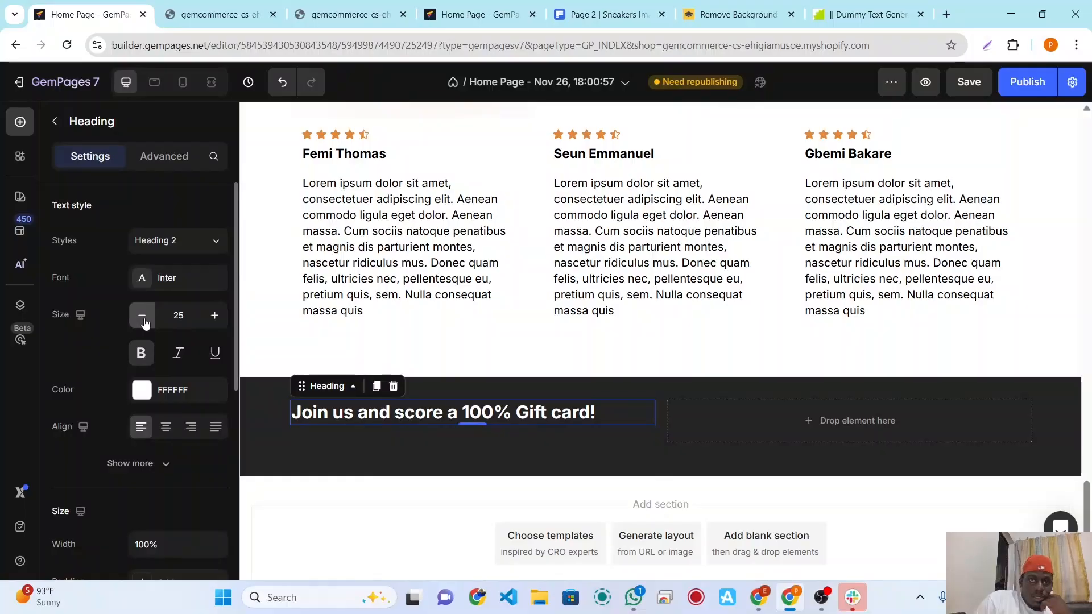
left_click(142, 316)
left_click(142, 316)
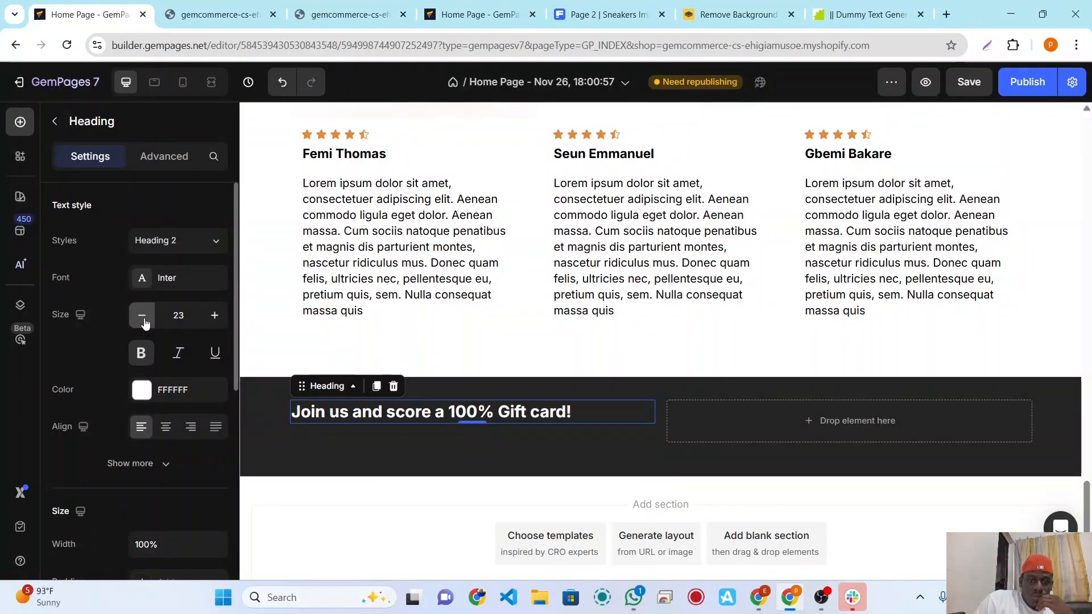
left_click(142, 316)
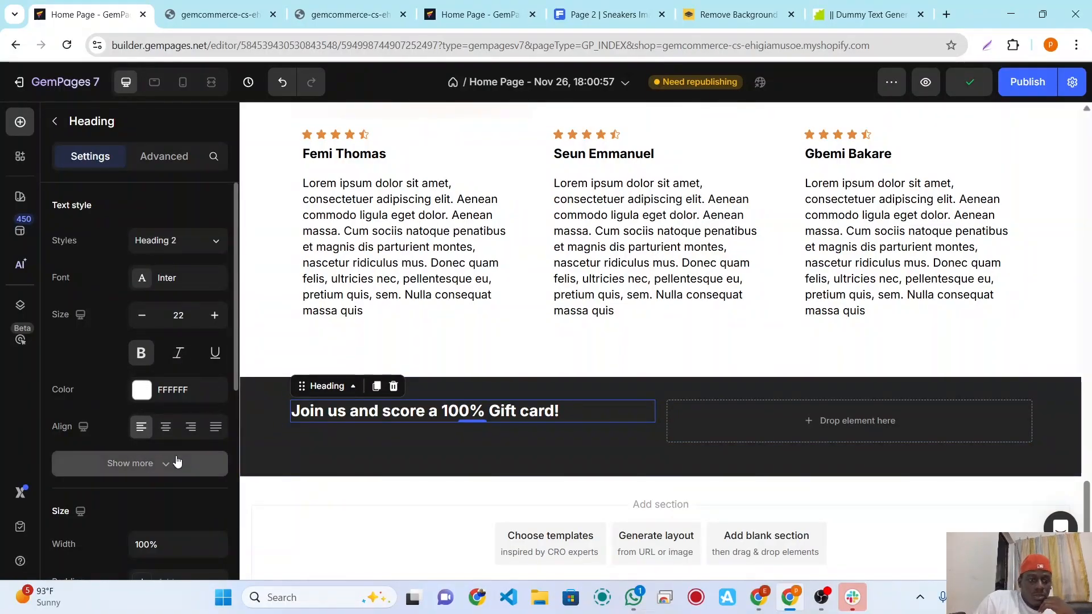
- Turn off bold on the gift card heading, set its font weight to Medium and save the page
left_click(142, 359)
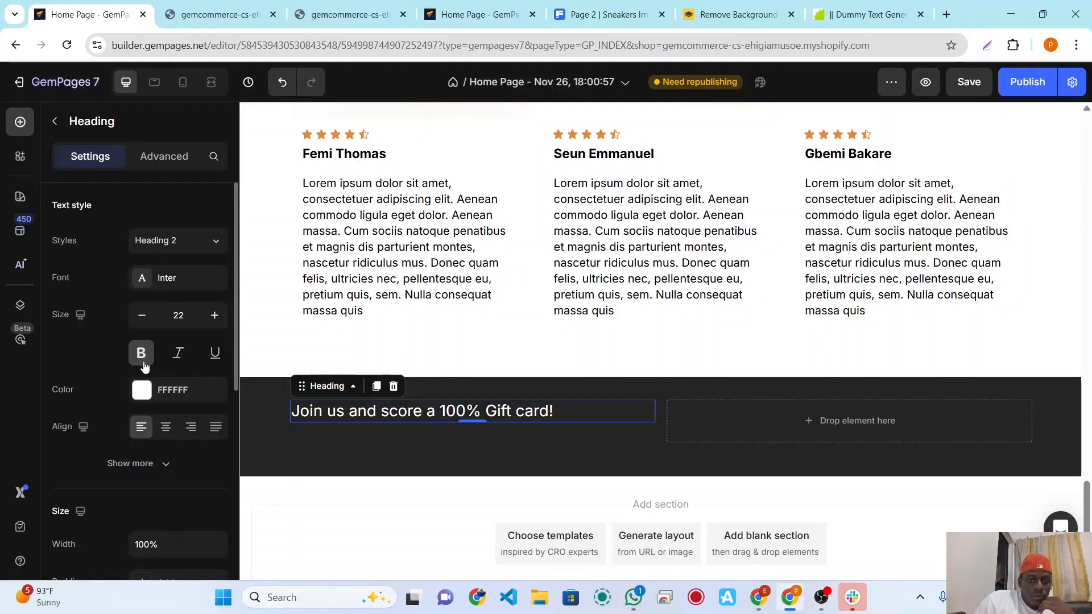
left_click(175, 463)
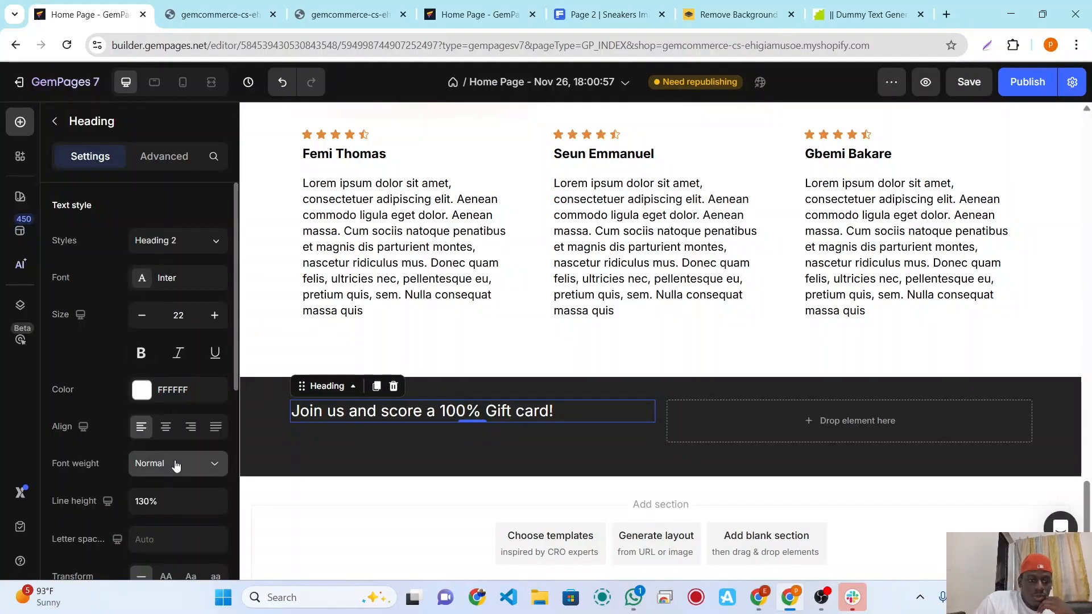
scroll(177, 465, "down", 2)
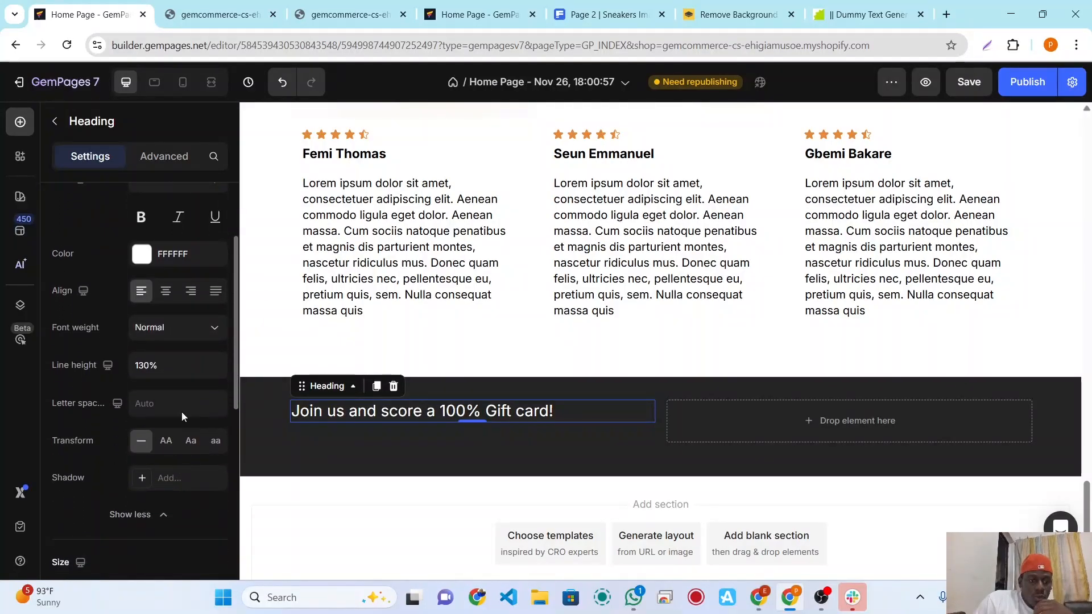
left_click(204, 338)
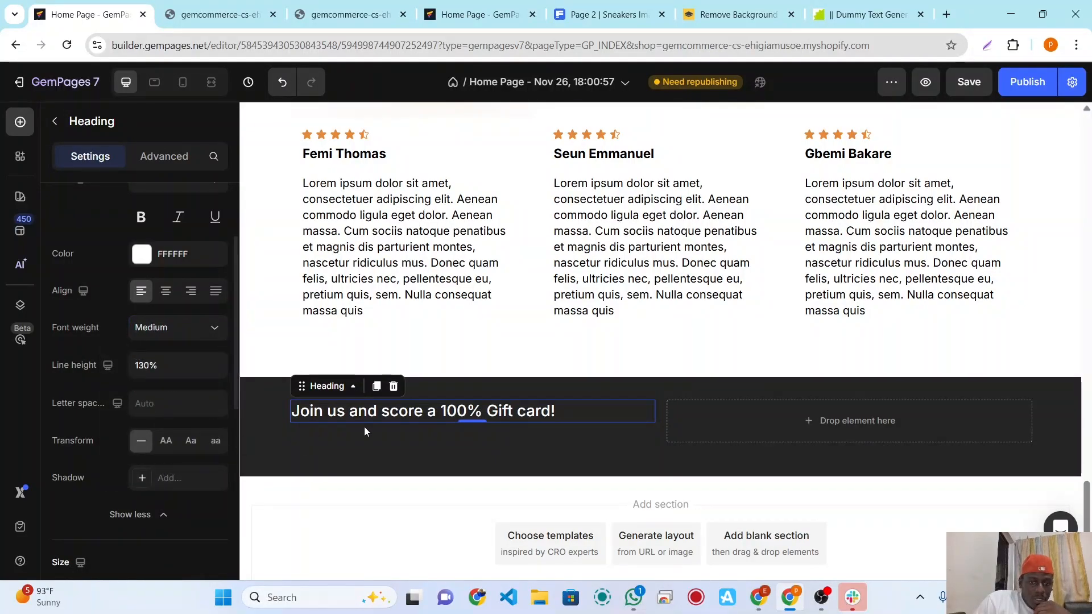
left_click(390, 435)
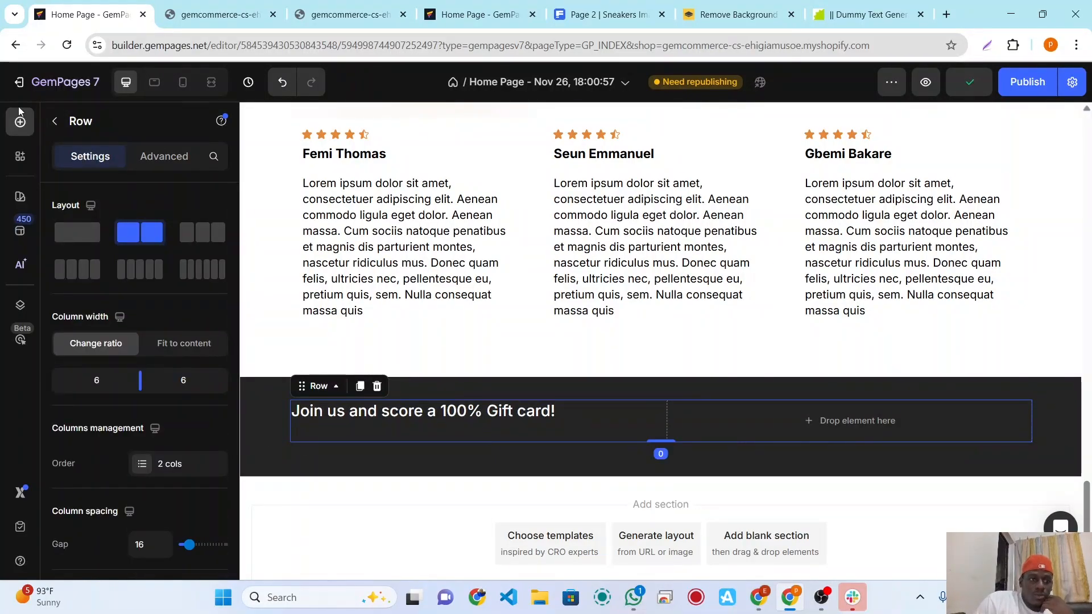
- Insert a text block under the gift card heading, color its text white (FFFFFF) and save the page
left_click(20, 122)
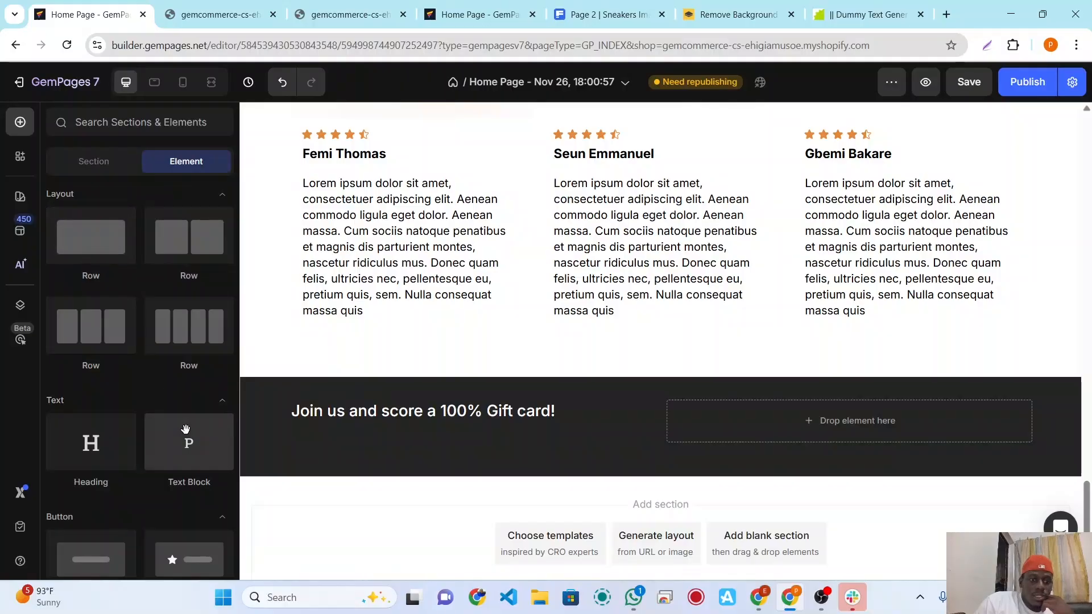
left_click_drag(187, 439, 345, 428)
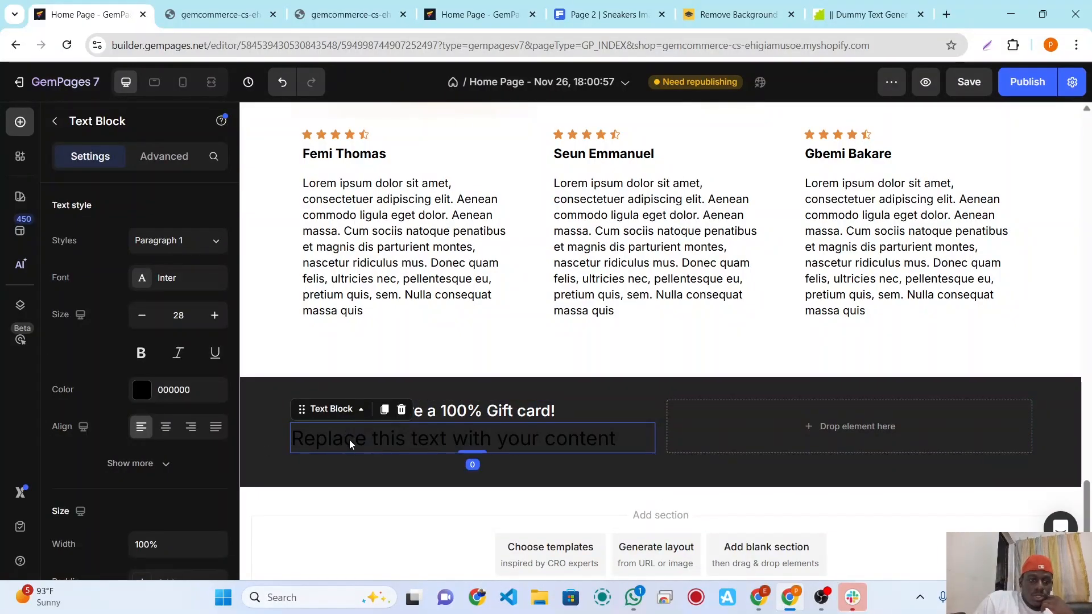
left_click(143, 394)
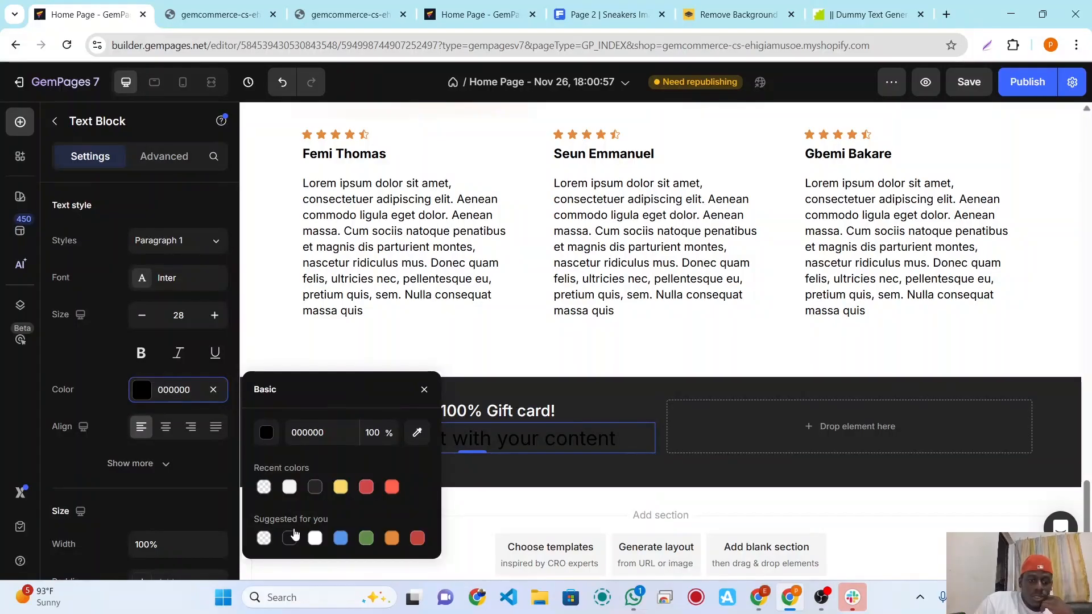
left_click(316, 539)
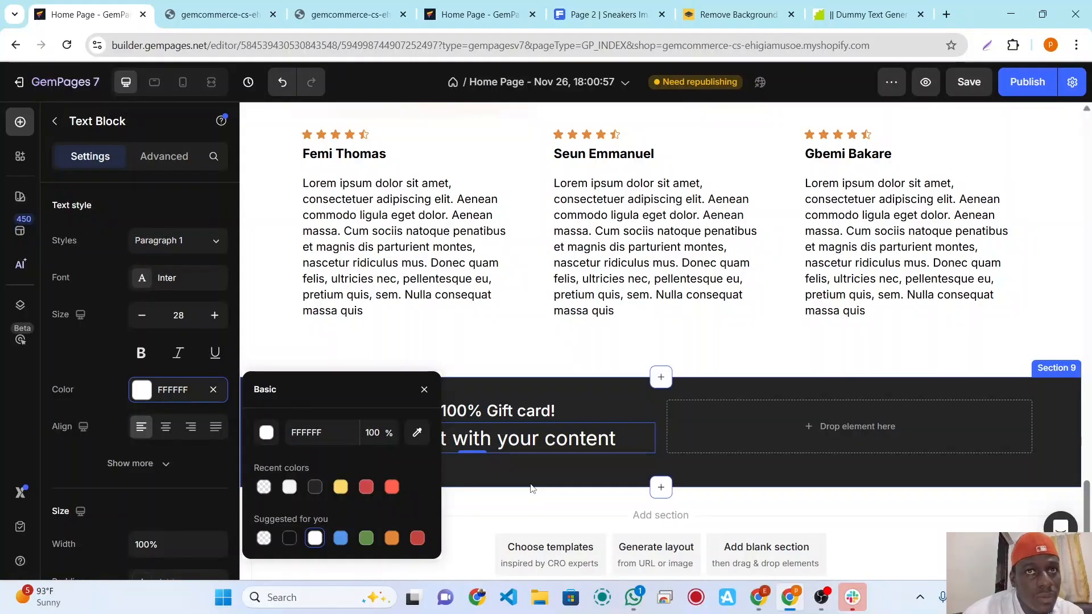
key("ctrl+s")
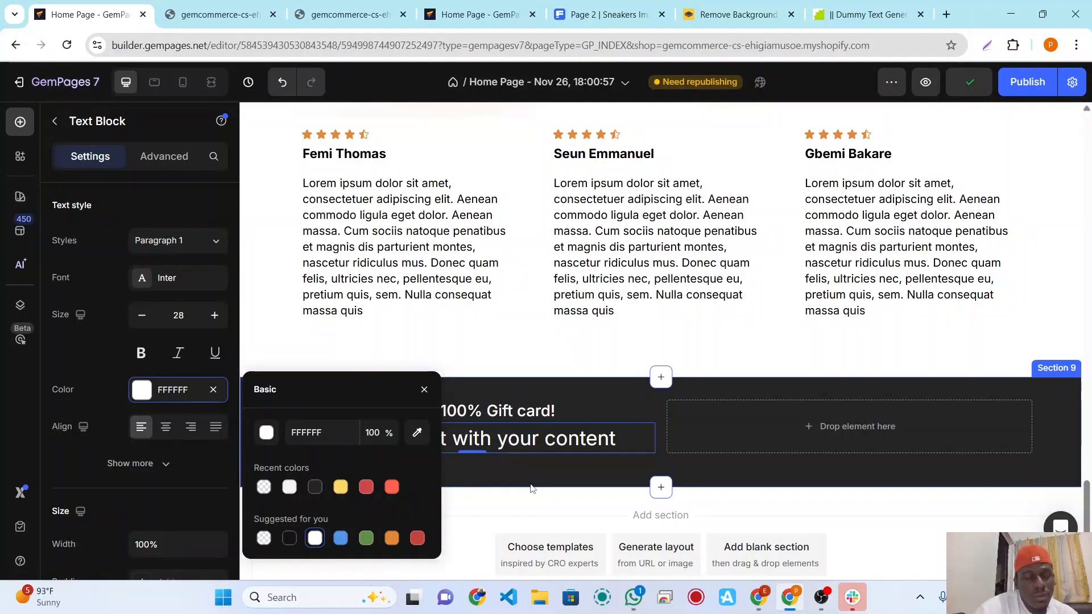
- Replace the placeholder text under the gift card heading with "Subscribe to our Newsletter and stay up to date with our collection and discount offers"
triple_click(545, 438)
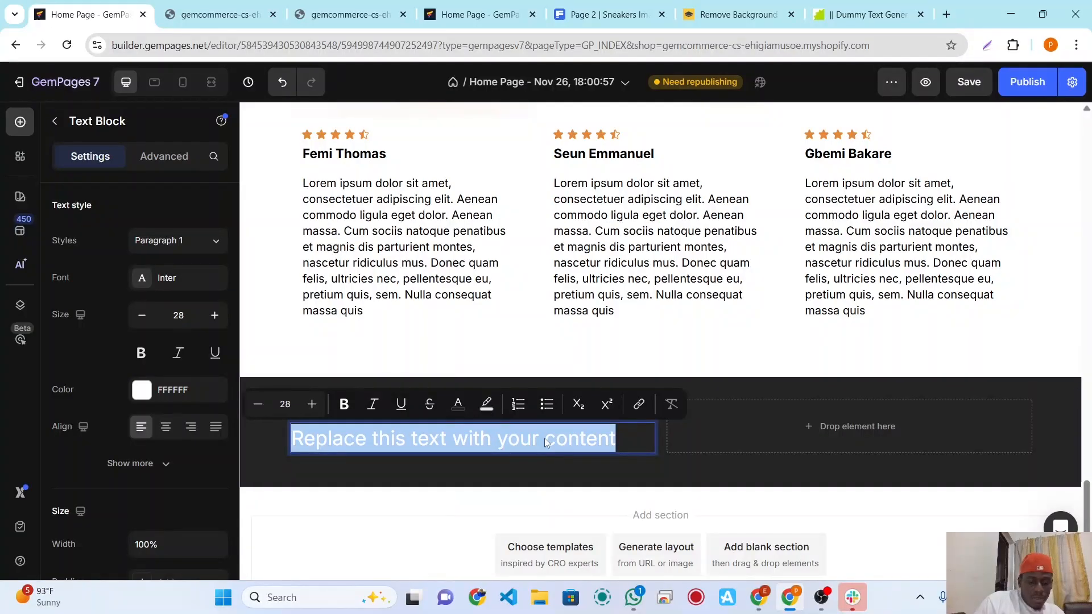
type("Su")
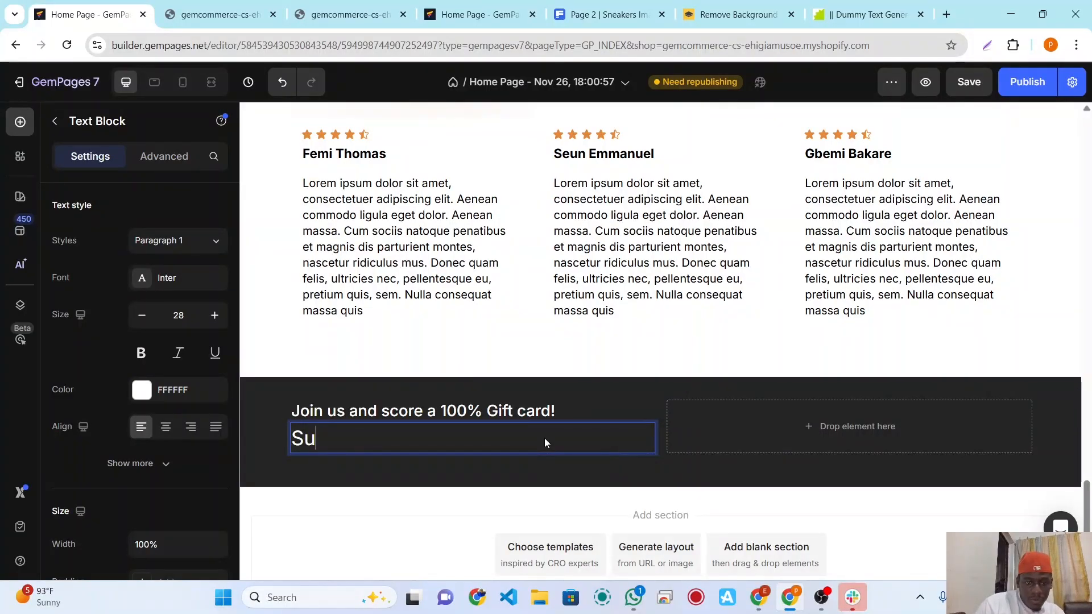
type("bscr")
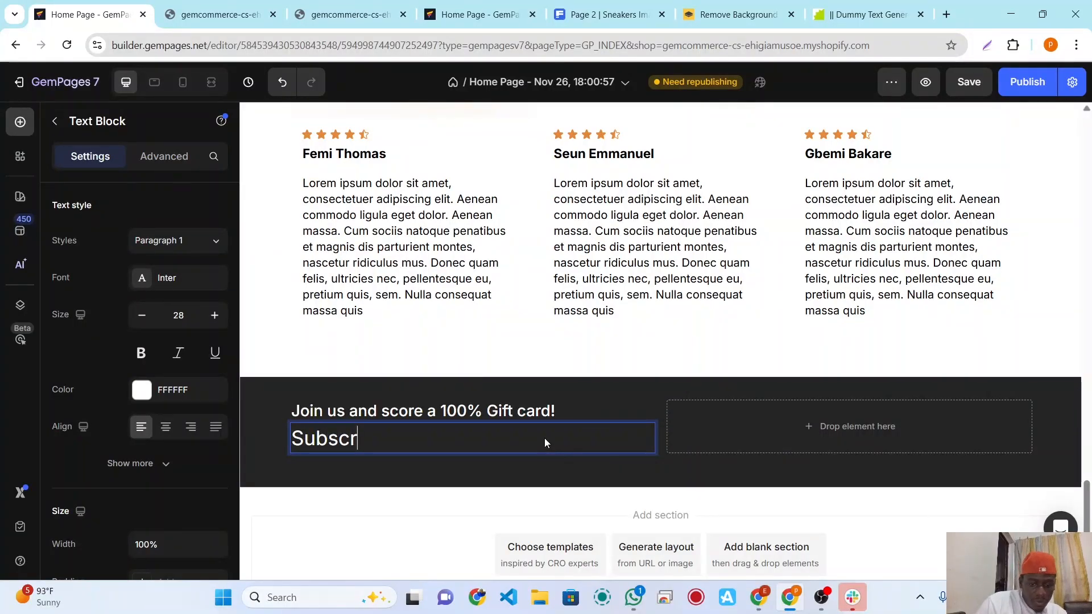
type("ibe to")
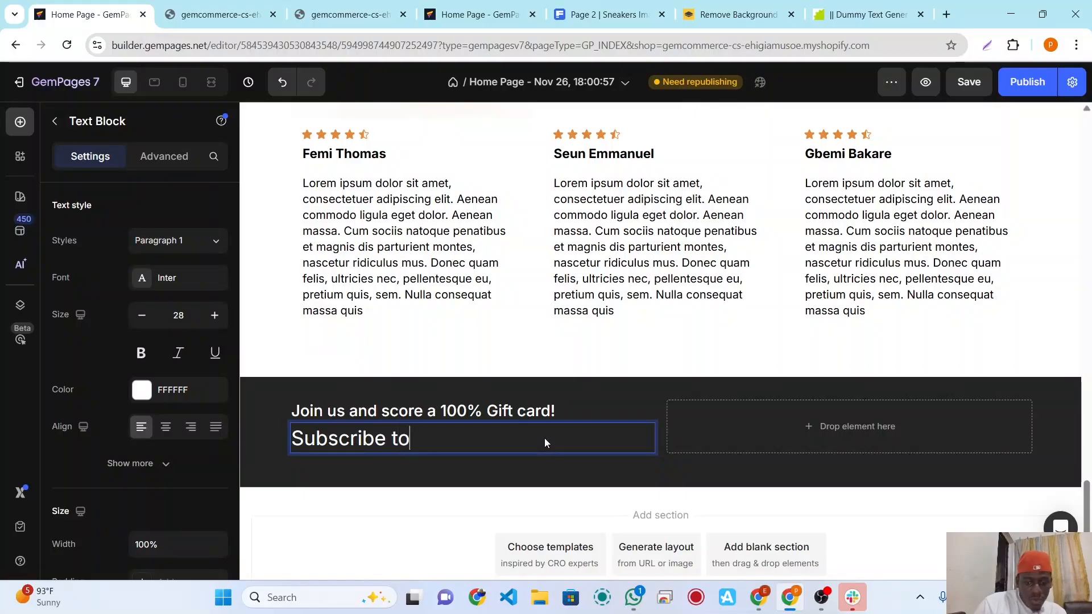
type(" our New")
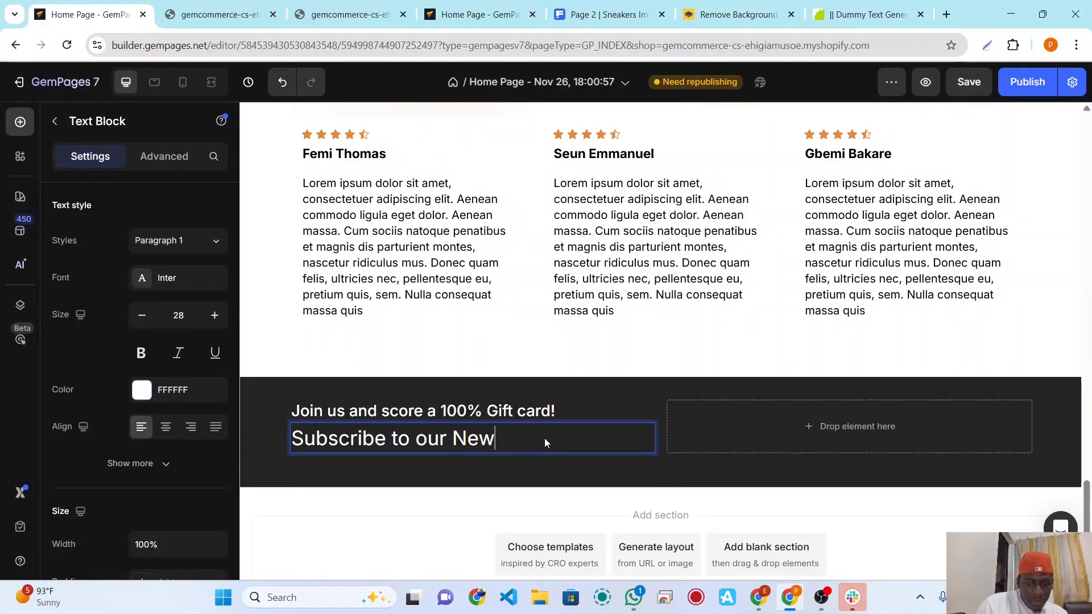
type("sl")
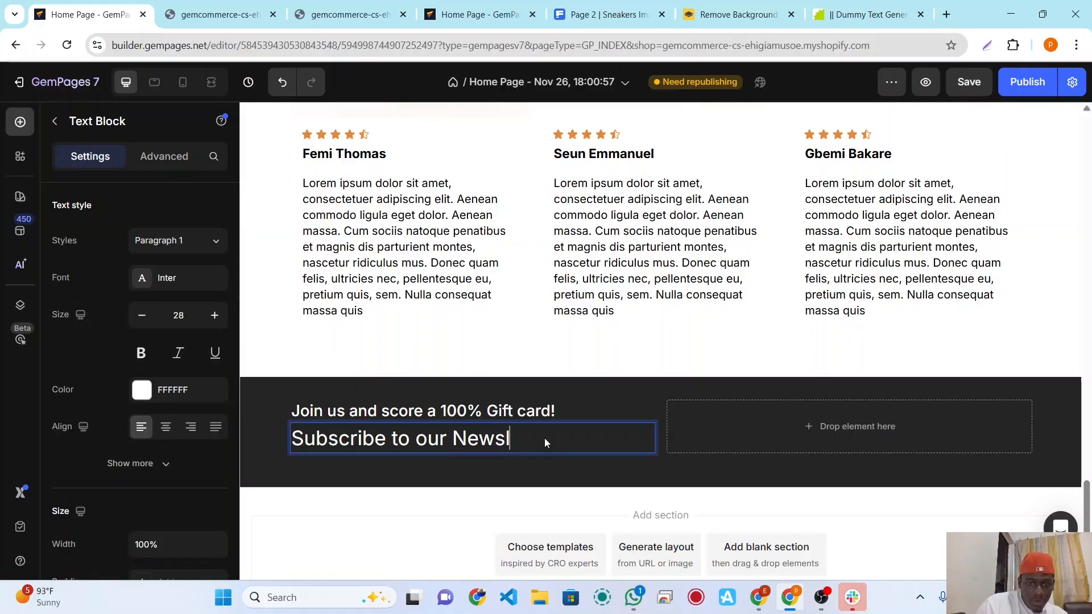
type("et")
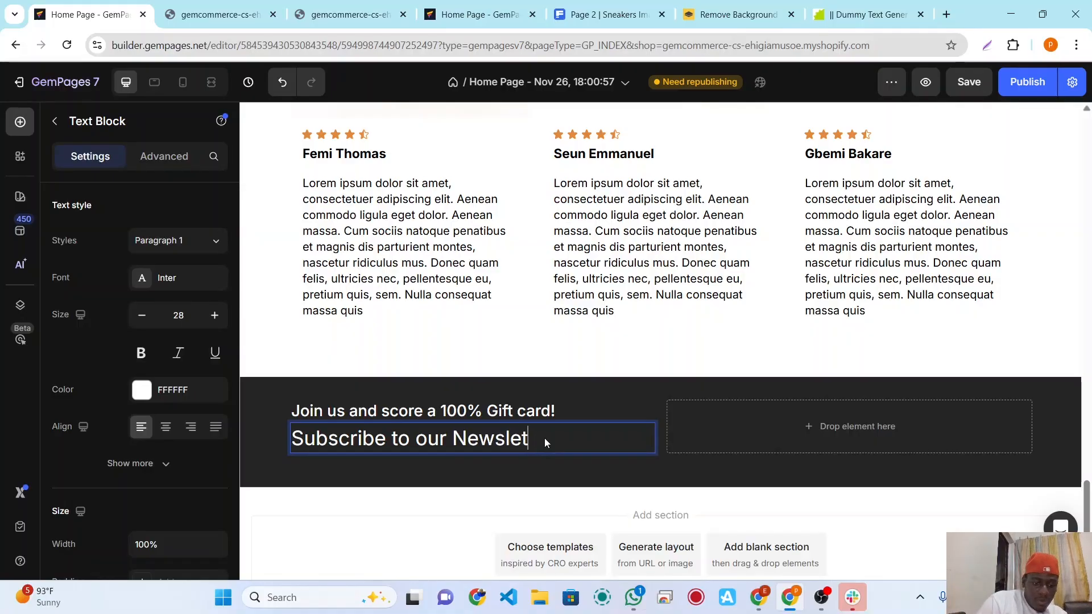
type("ter and ")
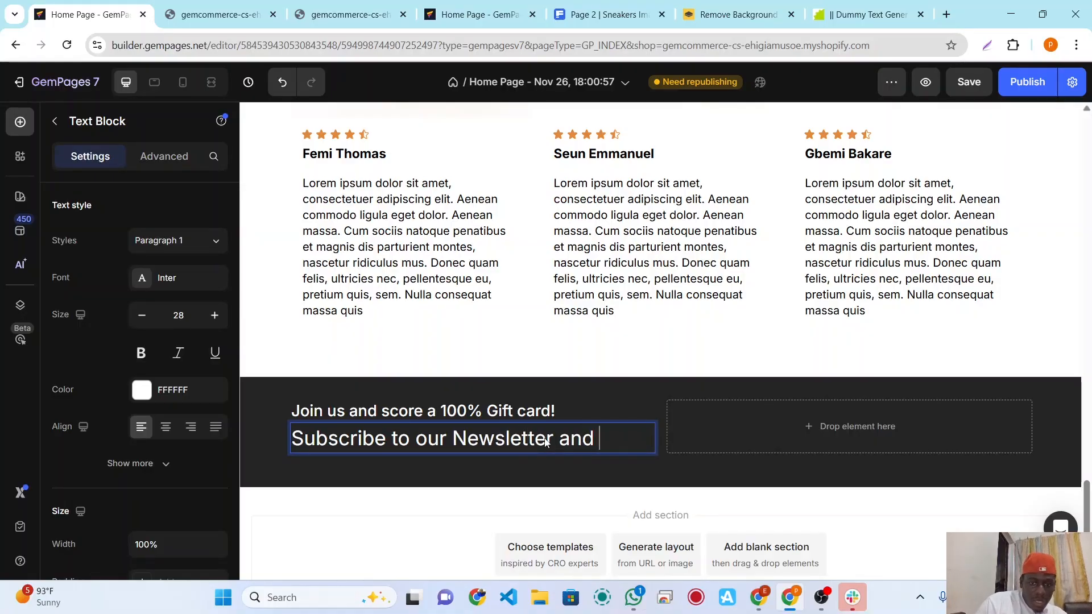
type("sta")
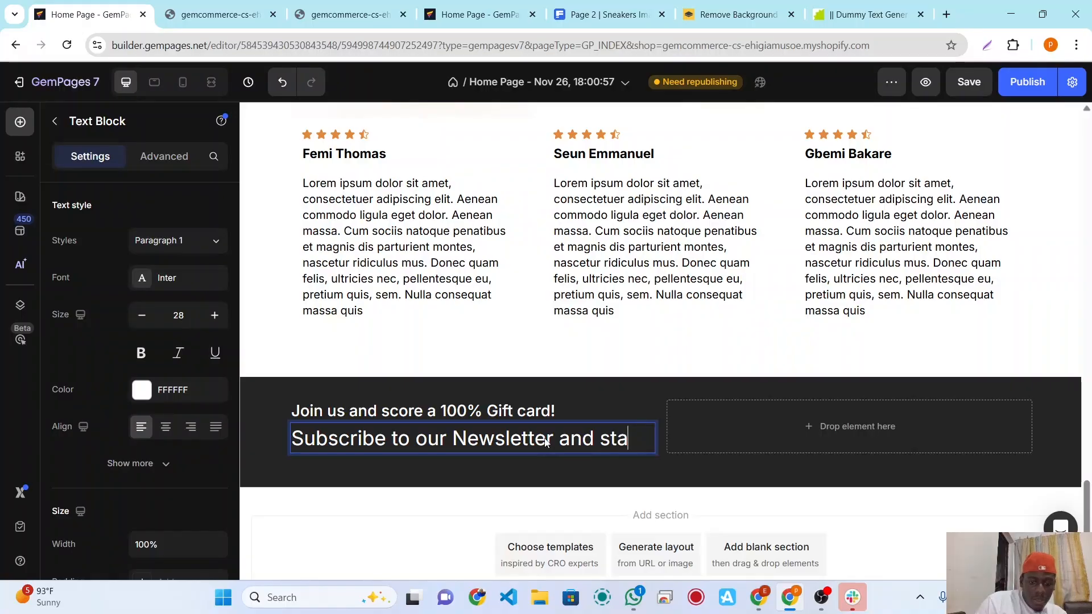
type("y u")
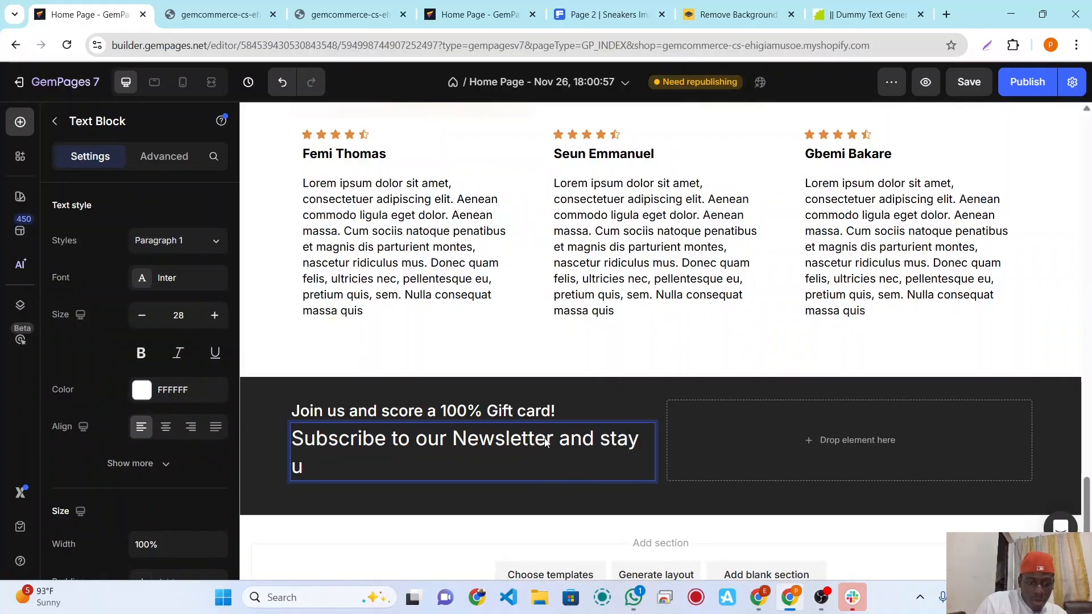
type("d")
key("BackSpace")
type("p to date ")
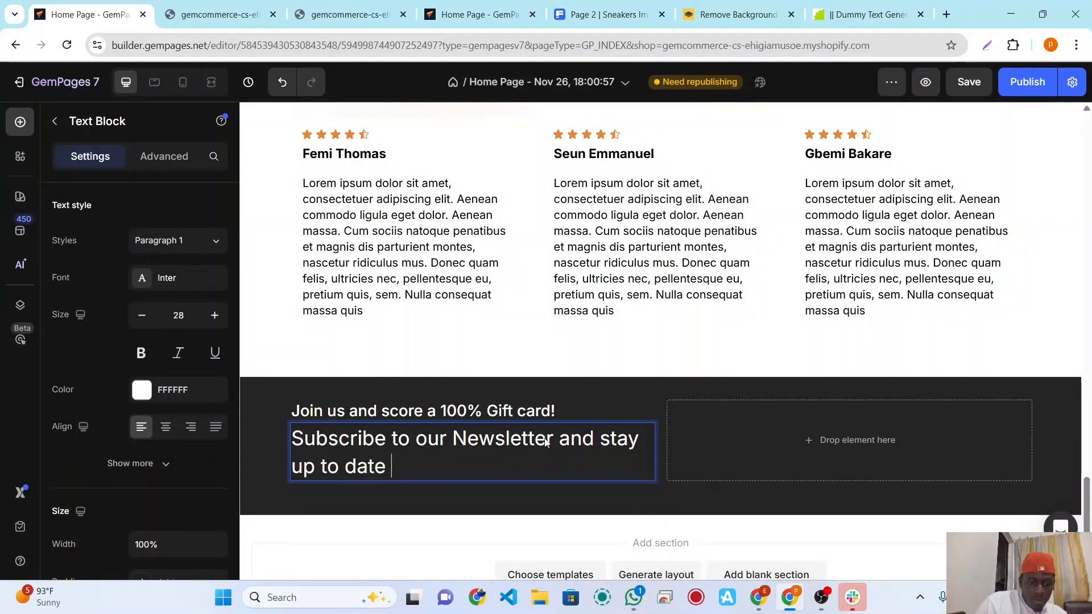
type("with our col")
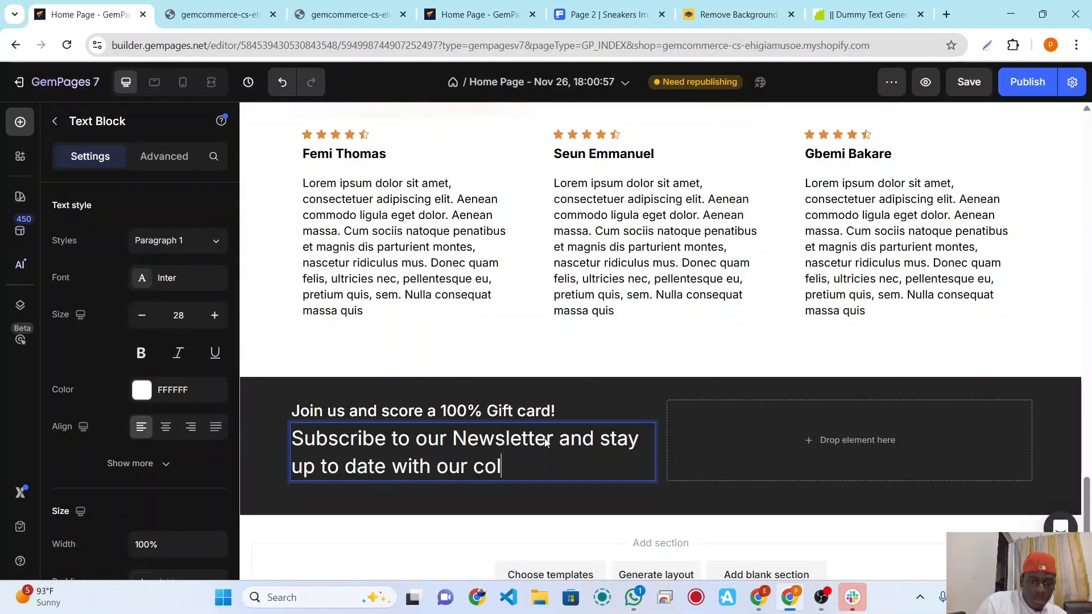
type("lect")
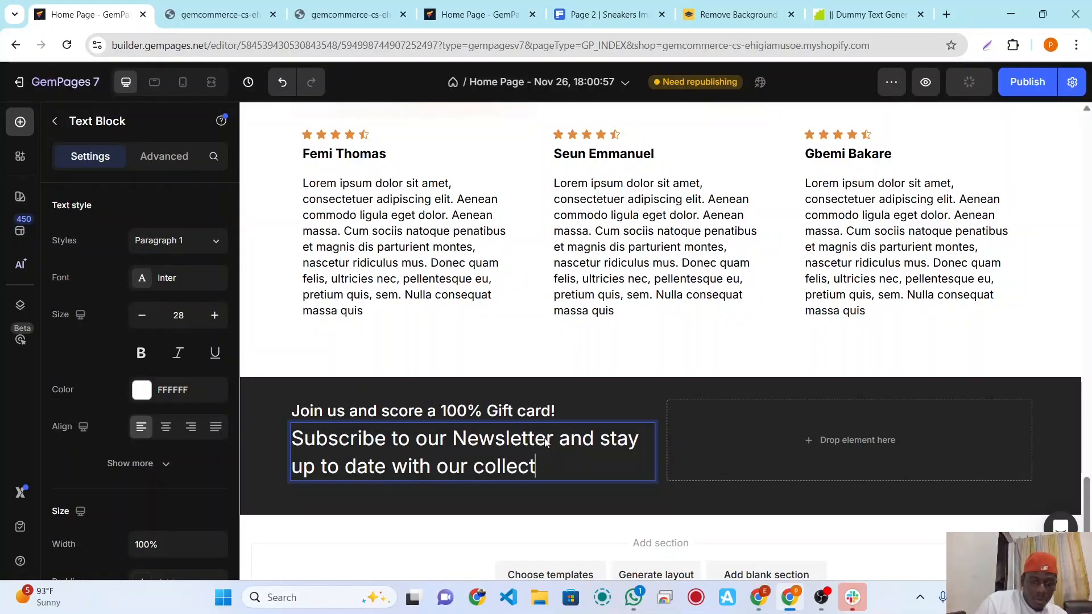
type("ion and")
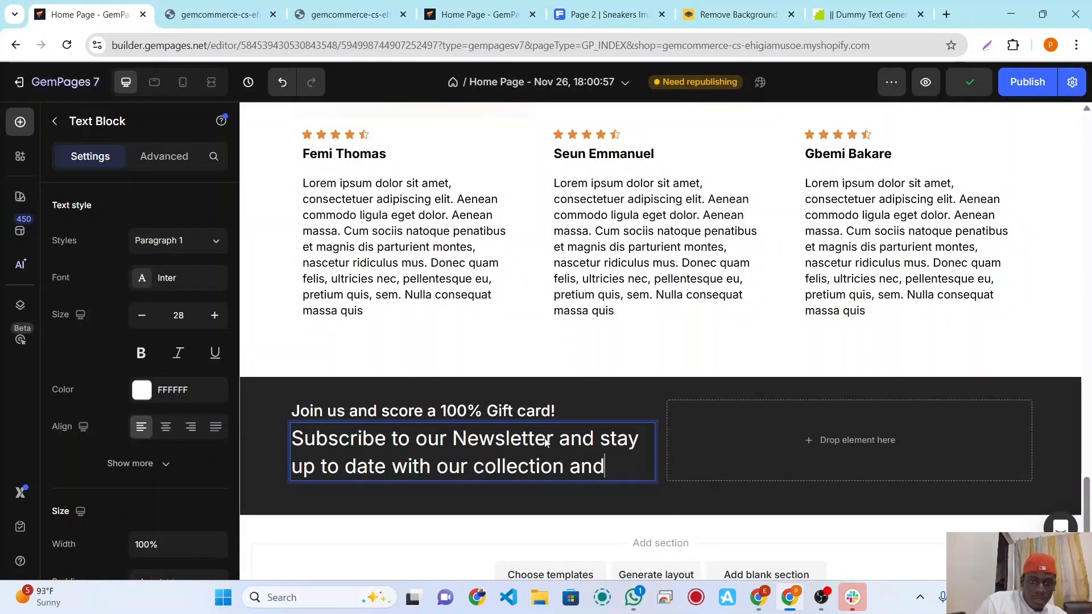
type(" dis")
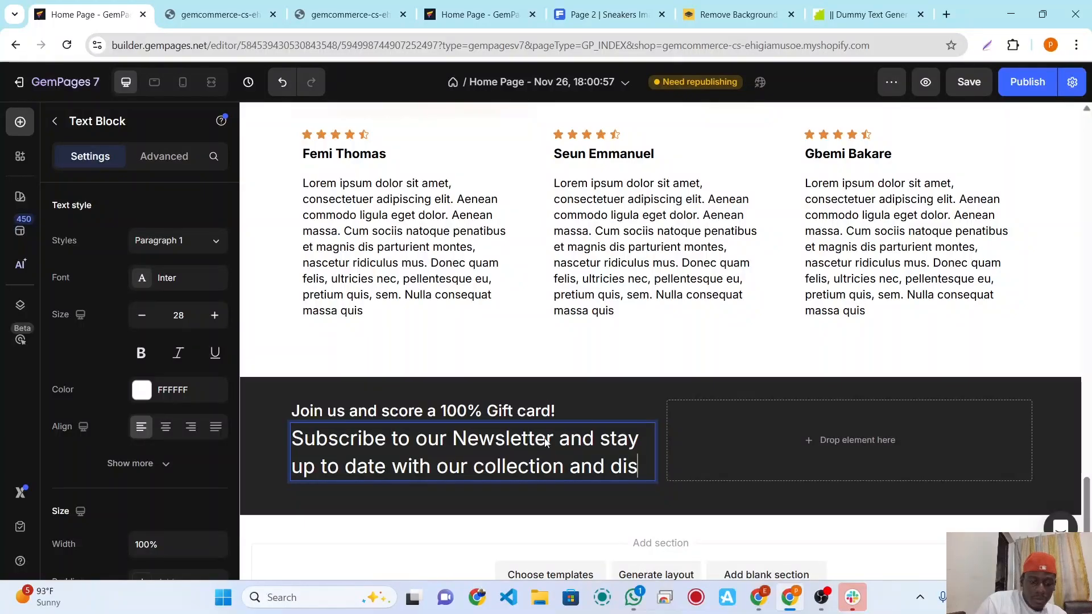
type("count ")
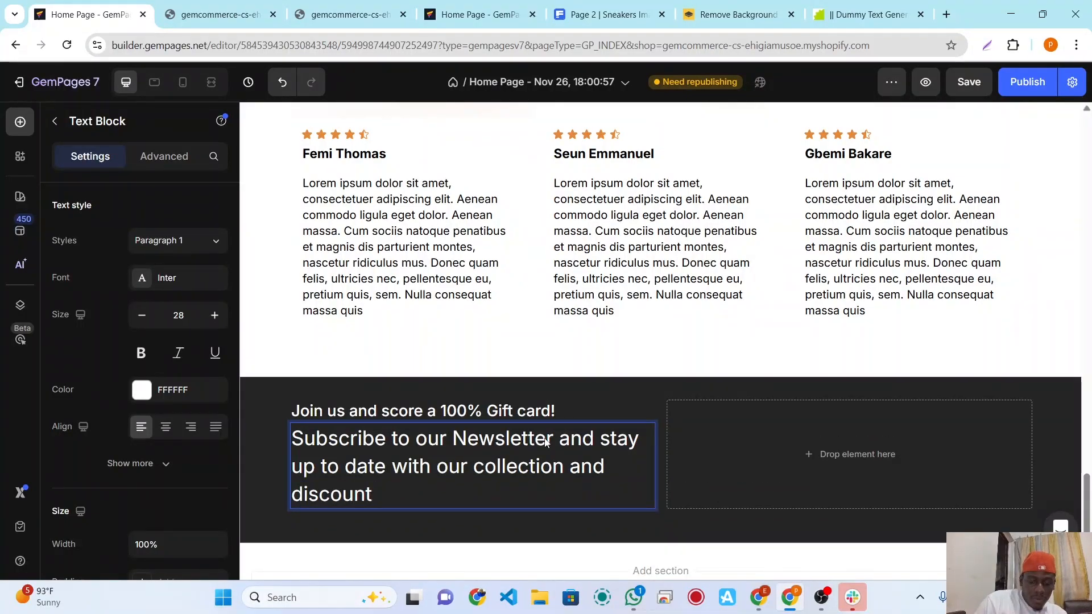
type("offers")
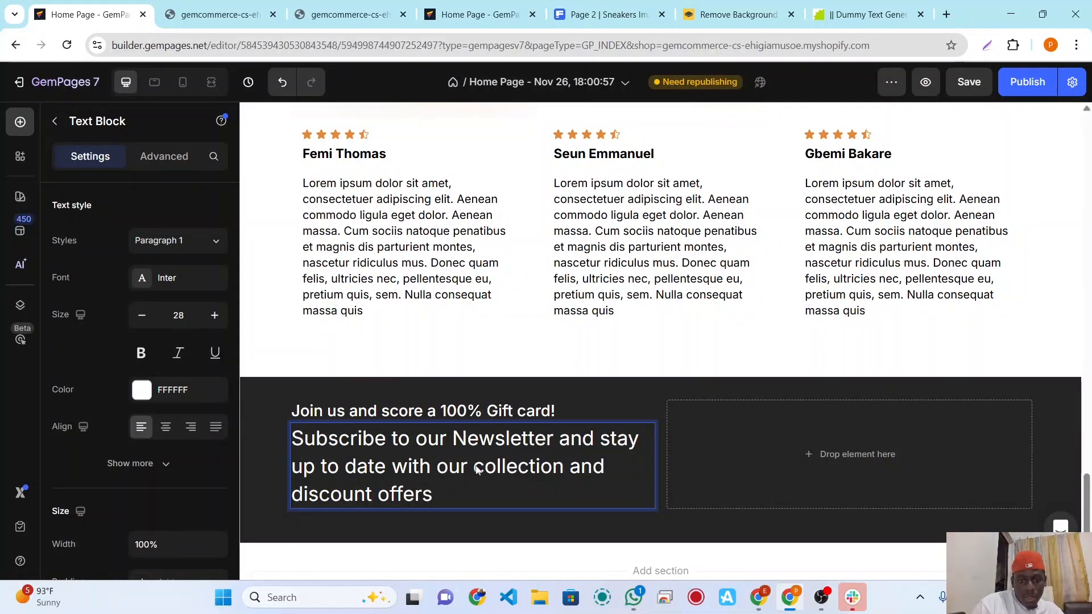
- Insert the word "latest" before "collection" in the newsletter text and set the text block's font size to 16
type("lats")
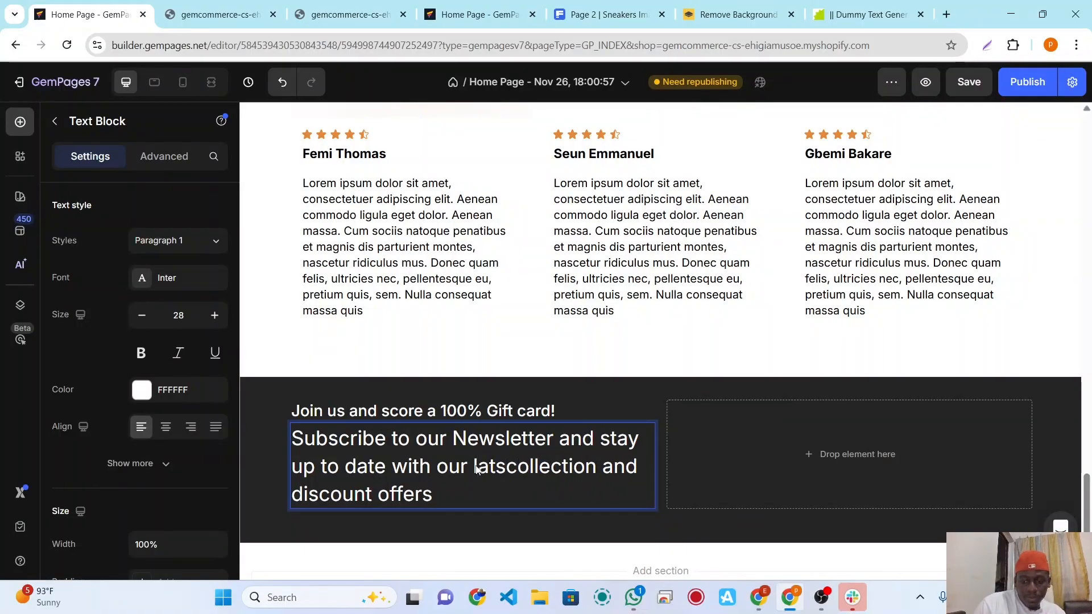
key("BackSpace")
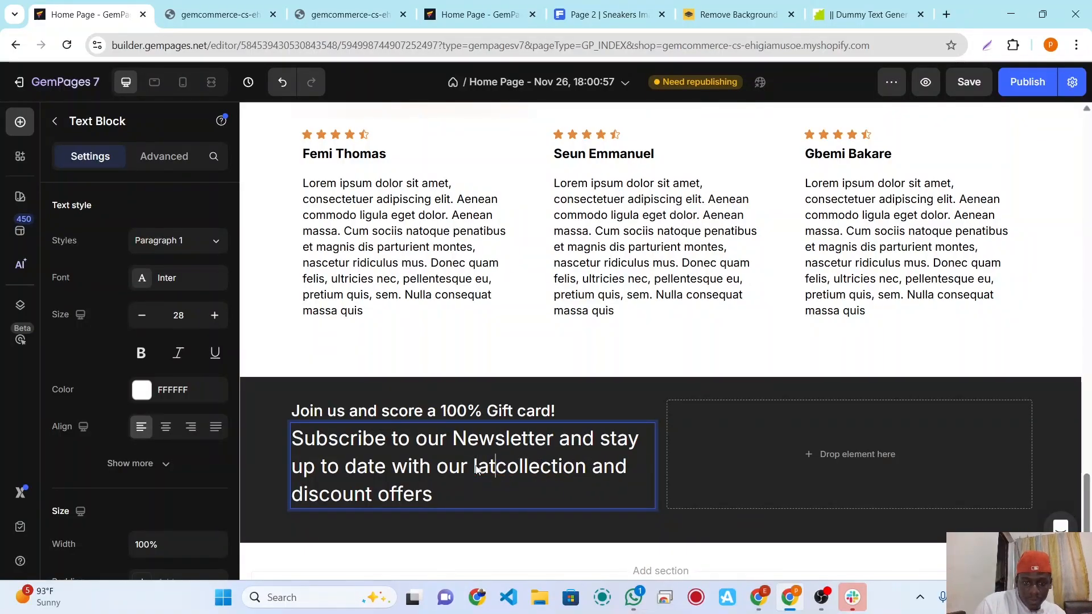
type("est")
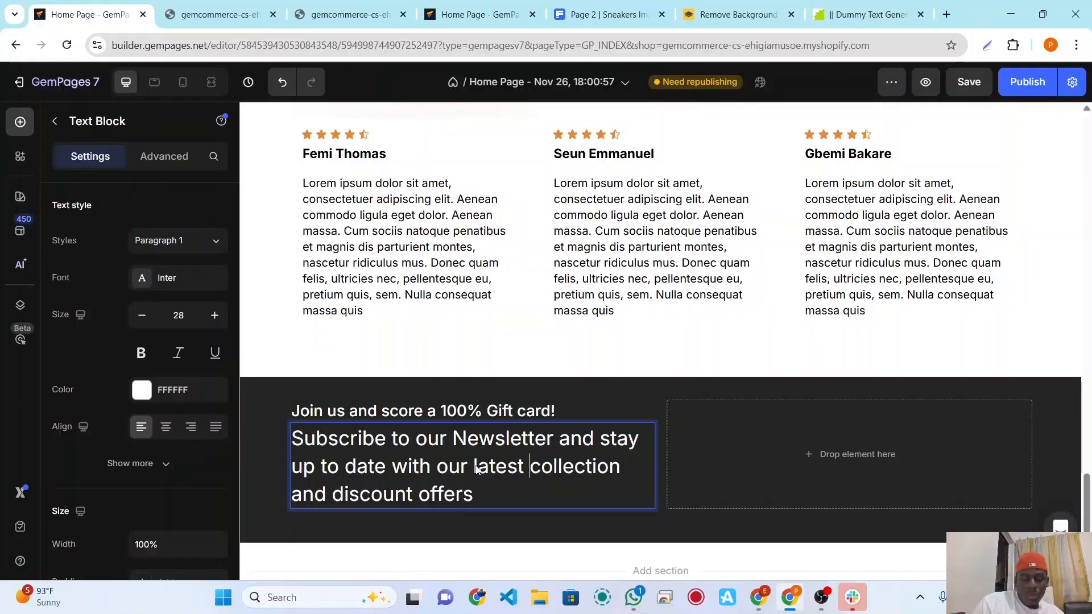
left_click(176, 319)
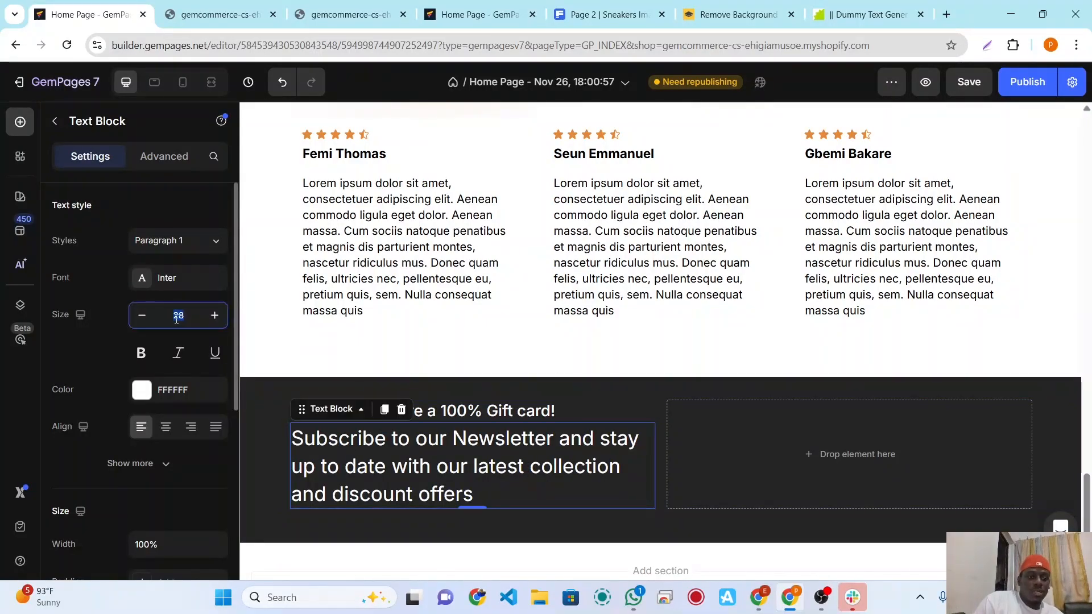
type("16")
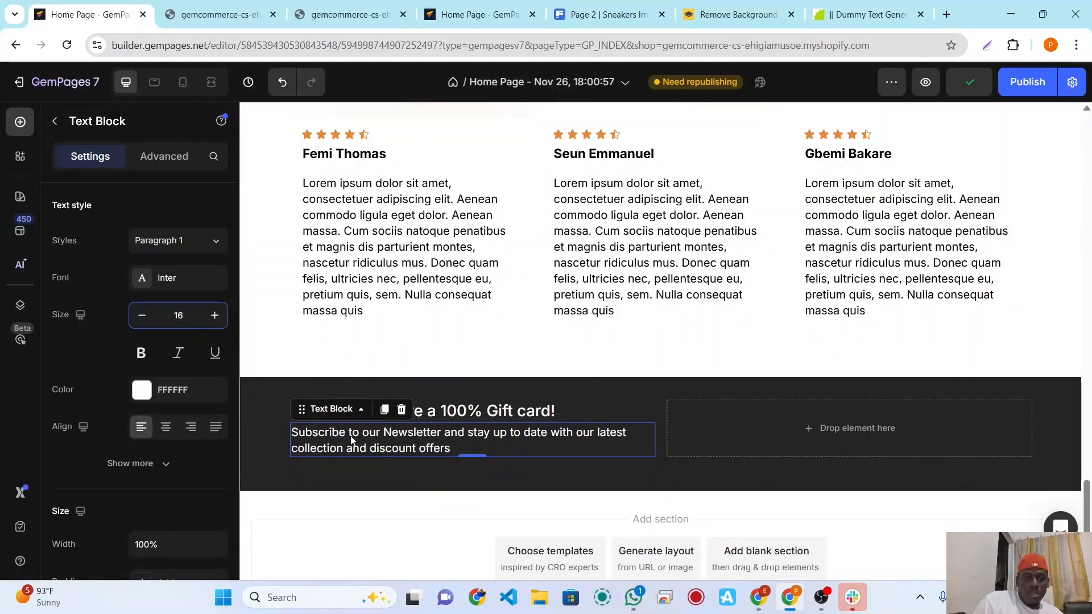
- Try the Thin font weight on the newsletter text, and switch it to Light
left_click(167, 464)
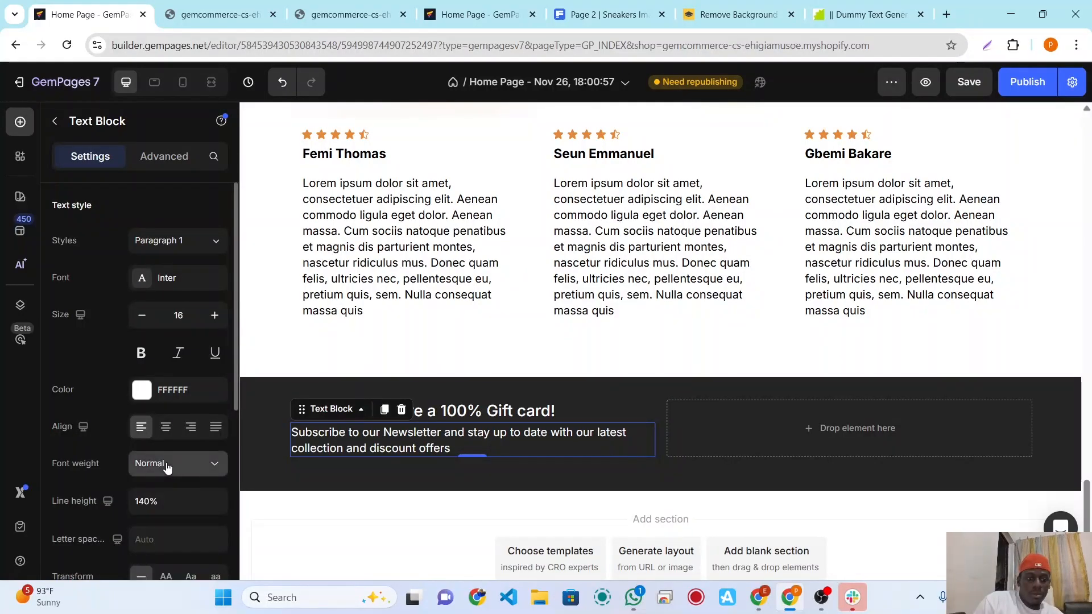
scroll(162, 497, "down", 3)
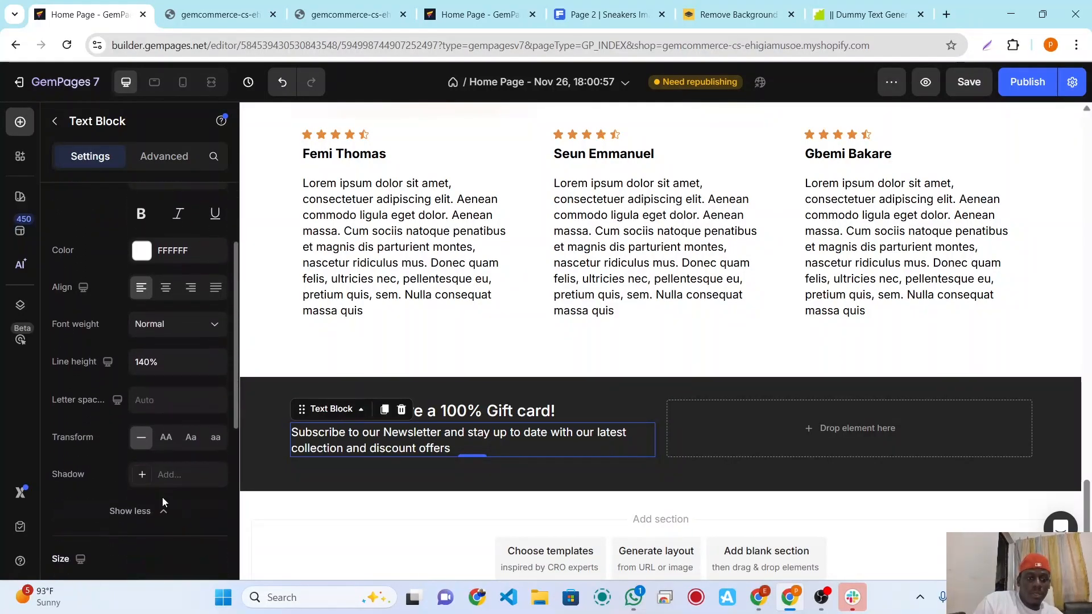
left_click(206, 323)
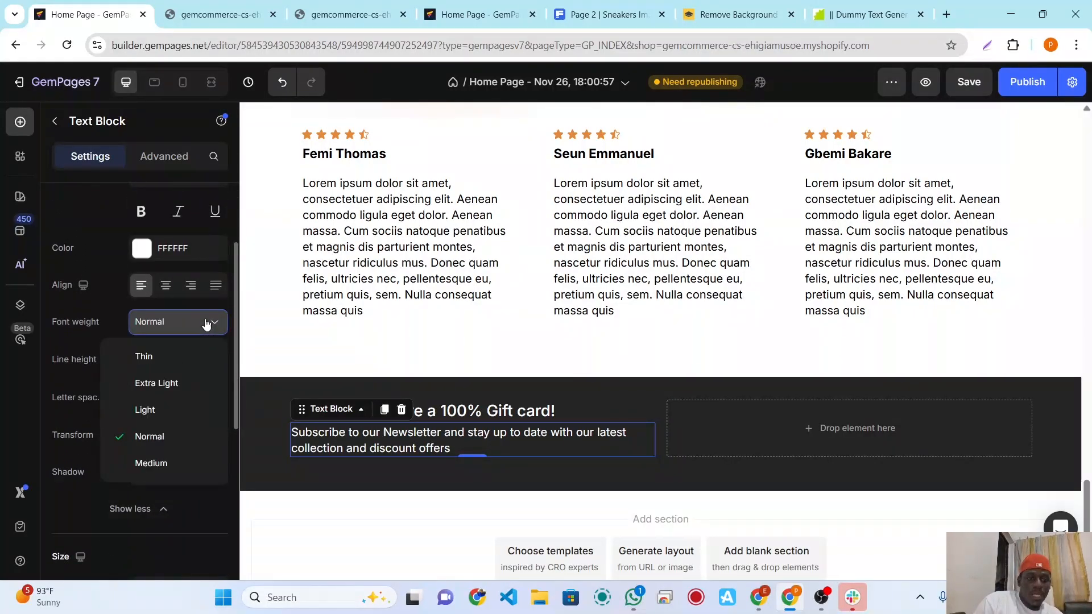
left_click(159, 361)
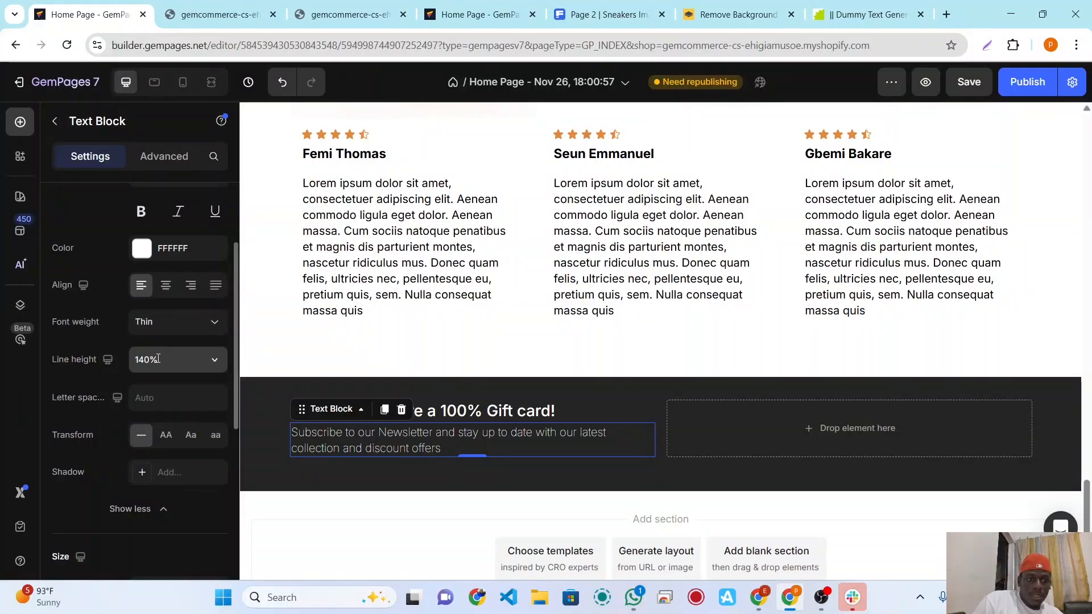
left_click(190, 330)
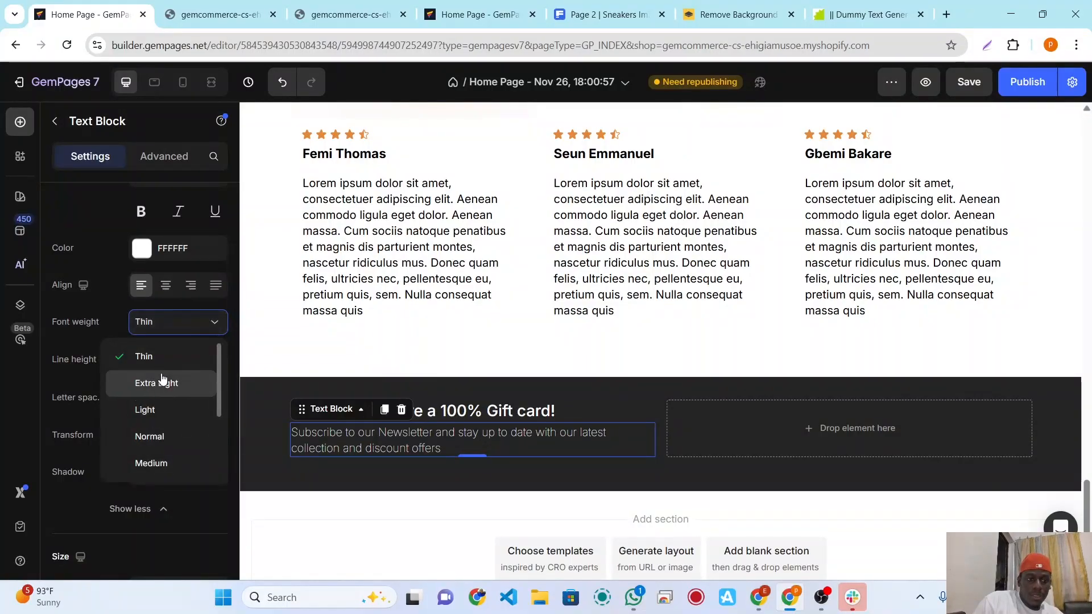
left_click(159, 408)
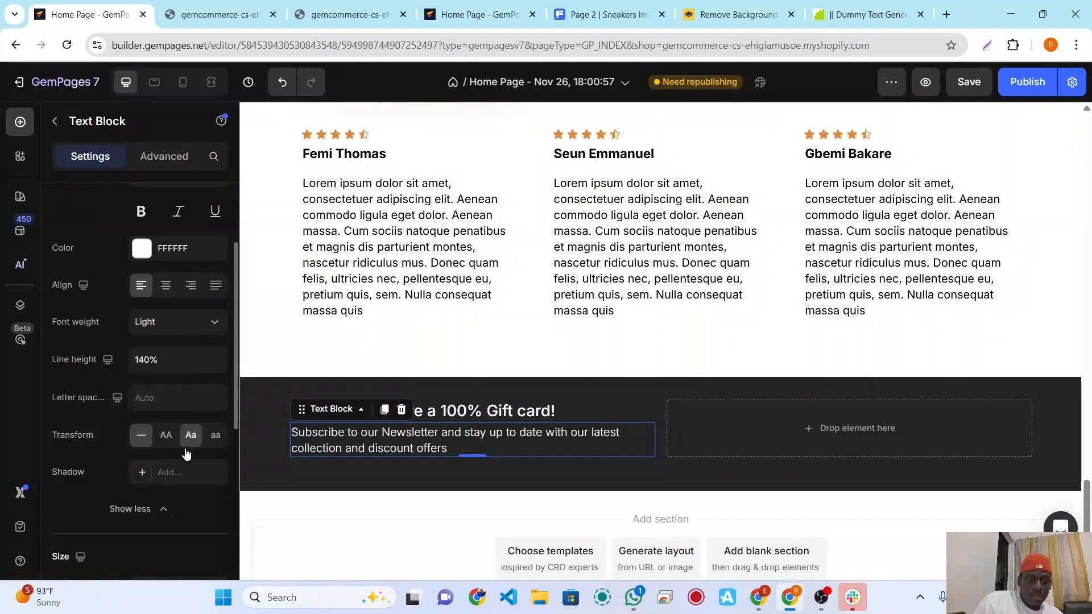
- Set the newsletter text block's line height to 120%
left_click(142, 363)
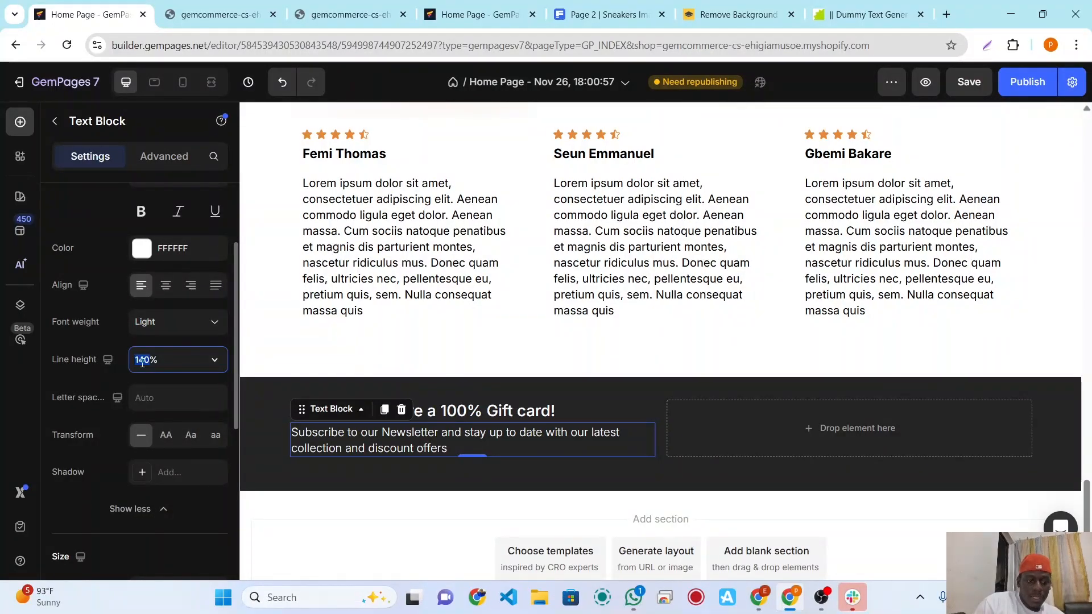
type("12")
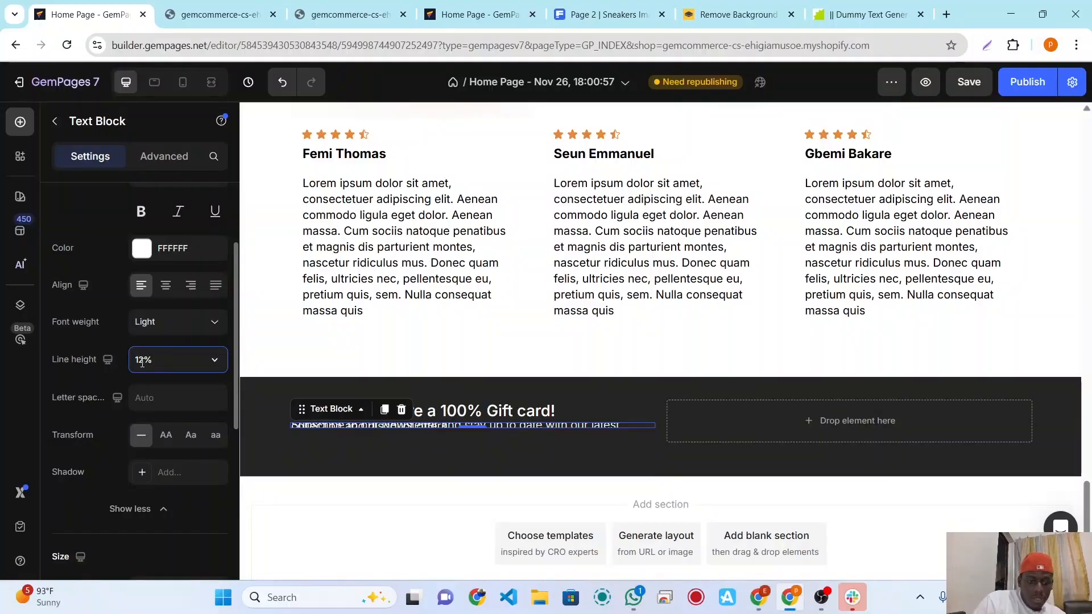
type("0")
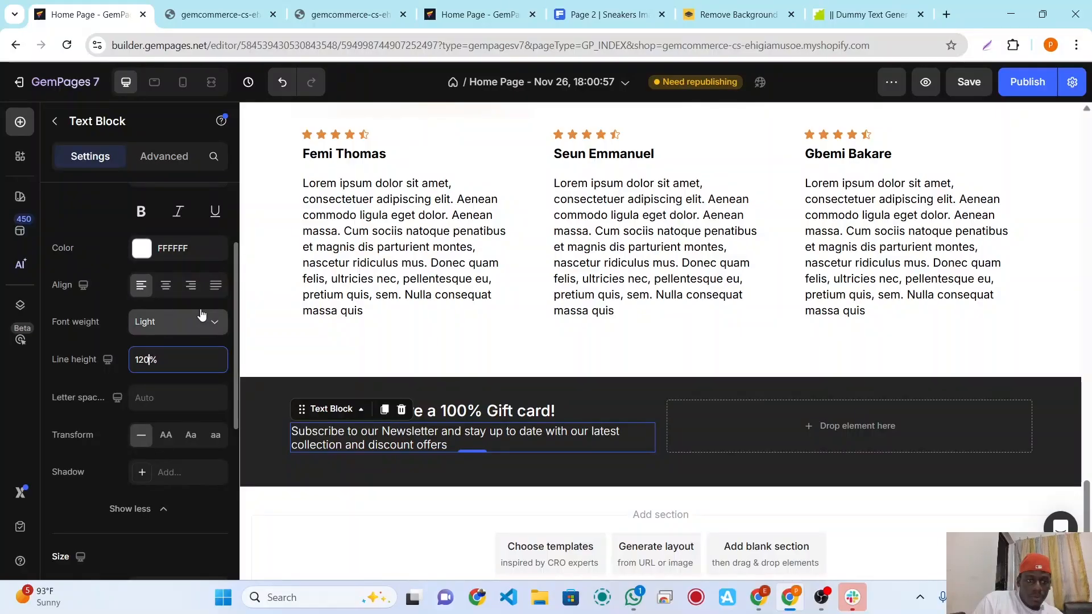
- Try the Normal font weight on the newsletter text, and set it to Extra Light
left_click(210, 328)
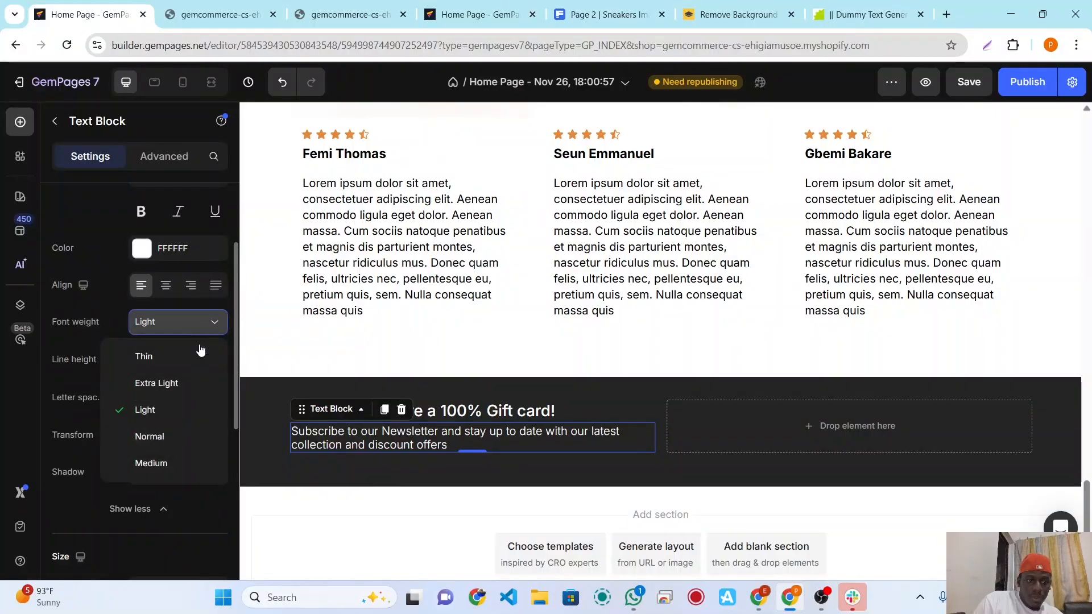
left_click(168, 436)
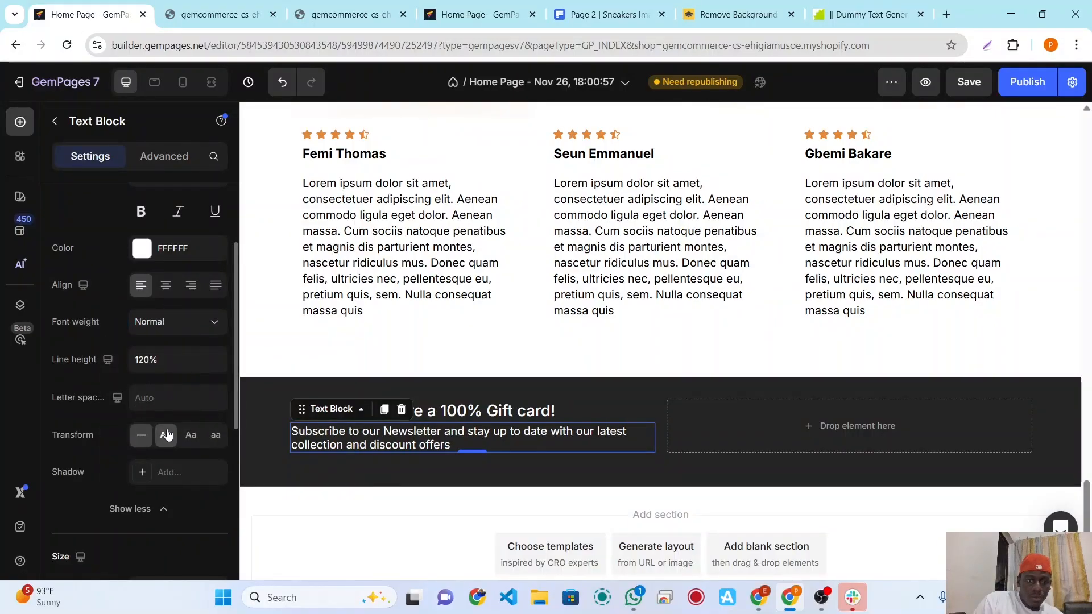
left_click(203, 331)
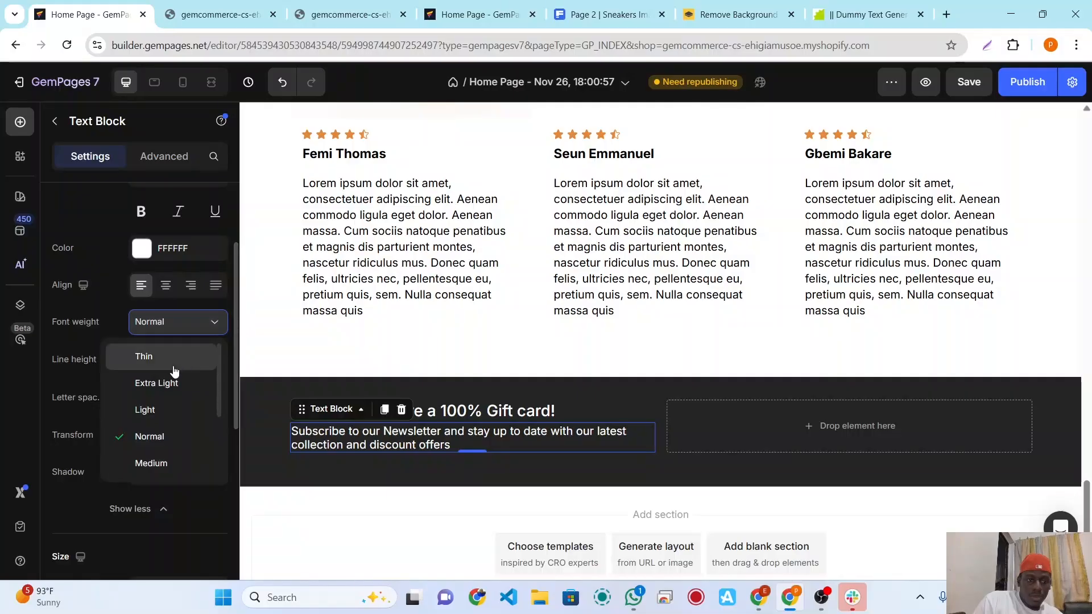
left_click(172, 384)
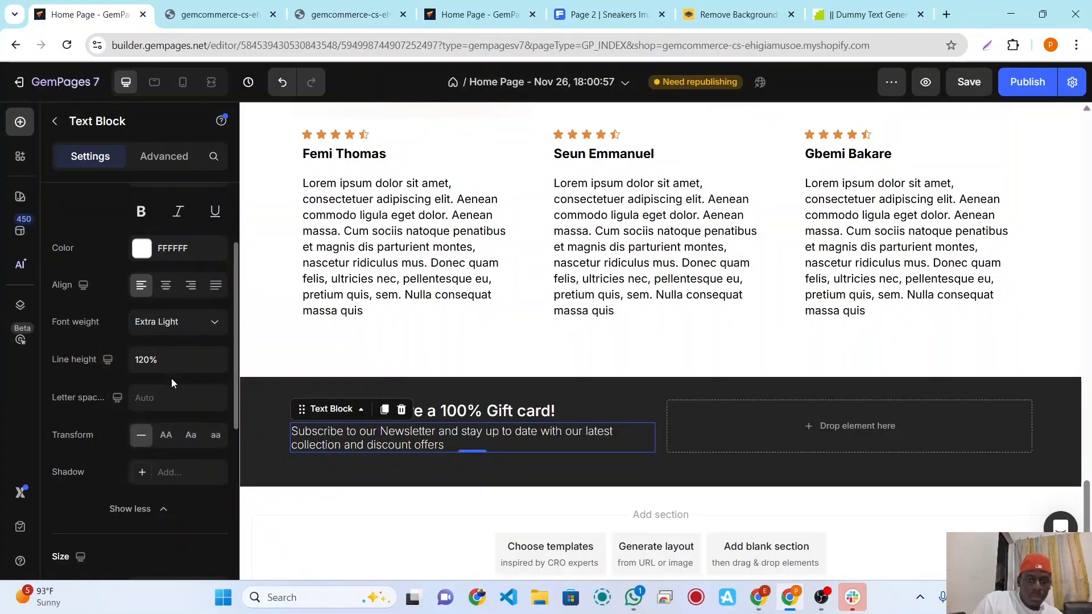
- Reduce the newsletter text block's font size to 15
left_click(504, 489)
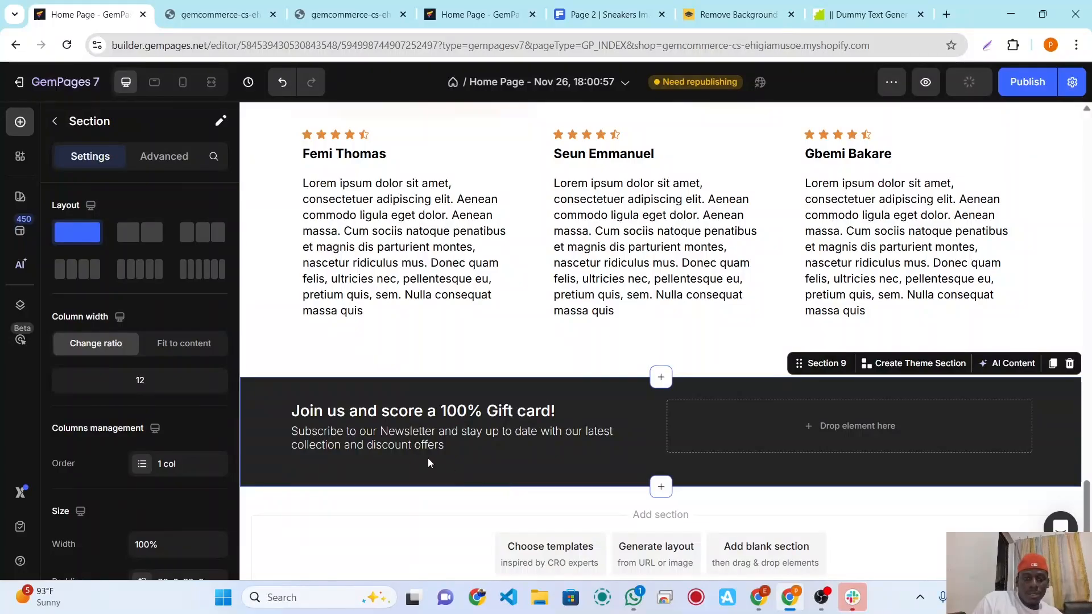
left_click(410, 449)
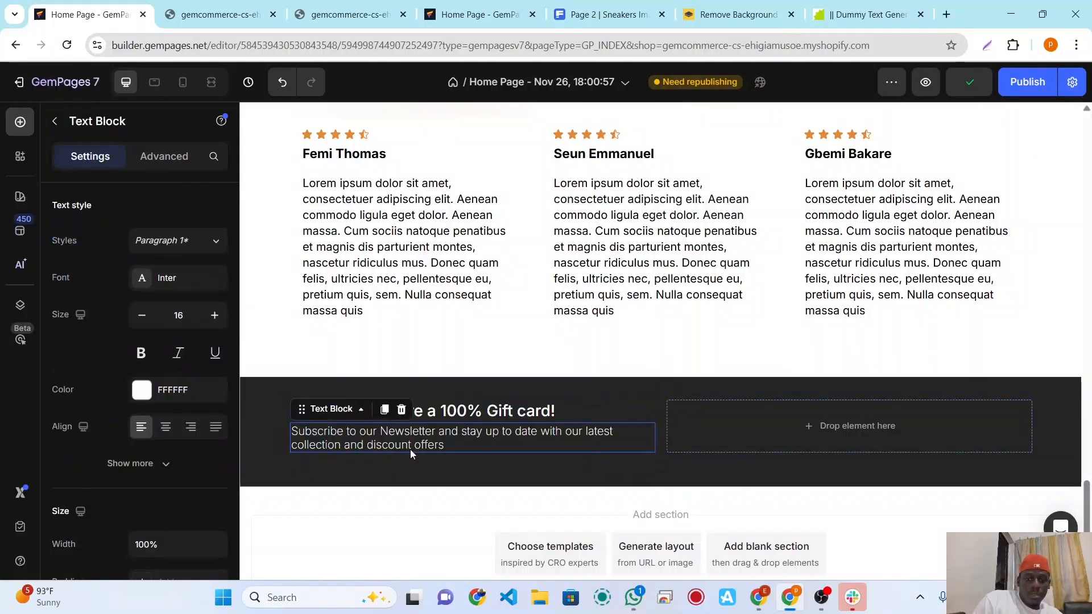
left_click(141, 316)
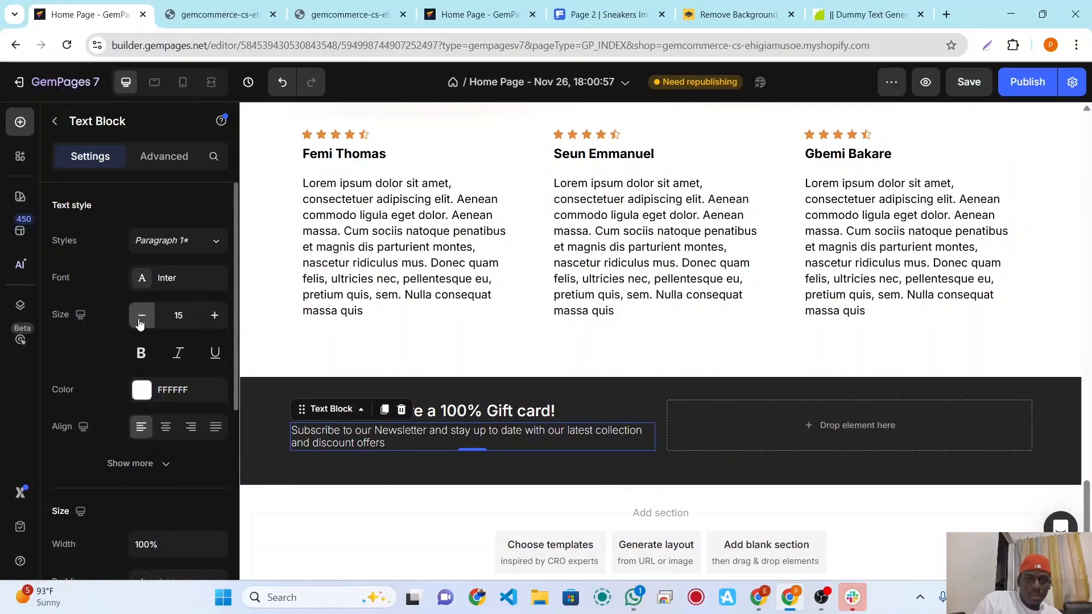
- Try a 70% width on the newsletter text block, and set it to 80%
scroll(195, 482, "down", 1)
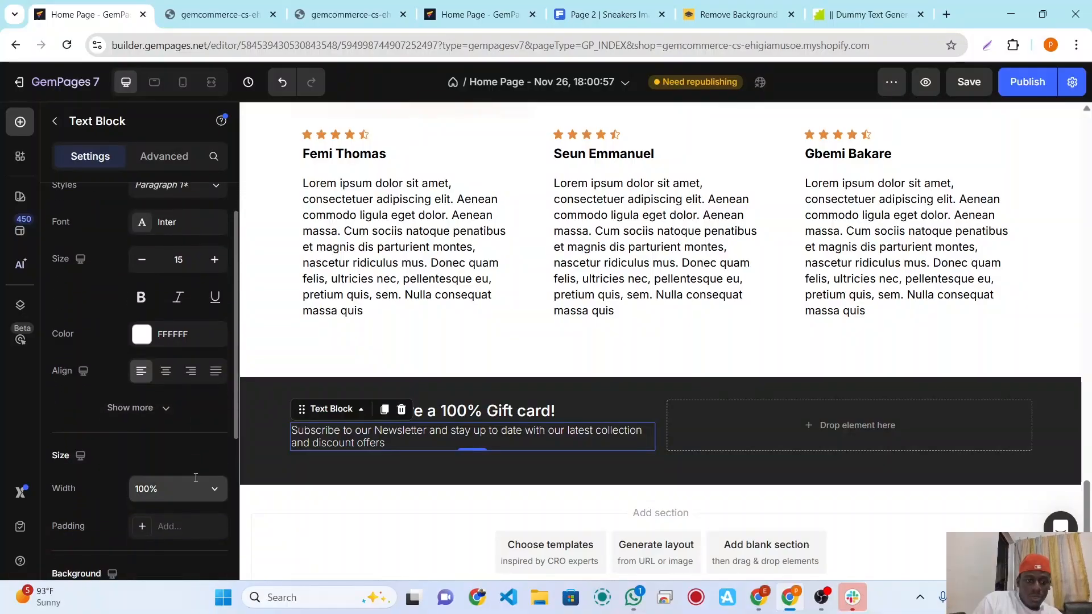
double_click(147, 490)
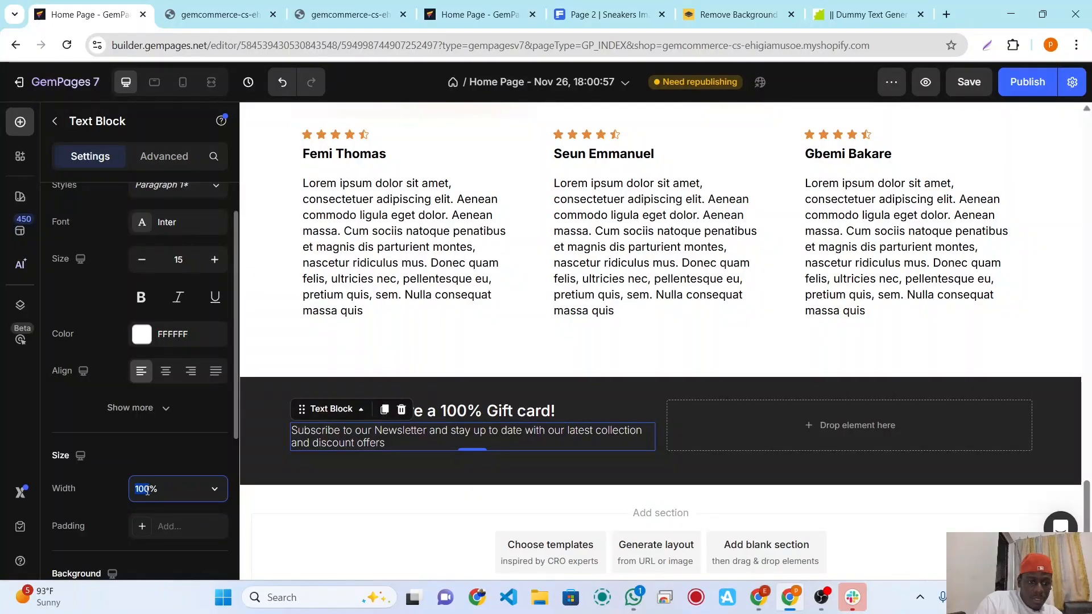
type("70")
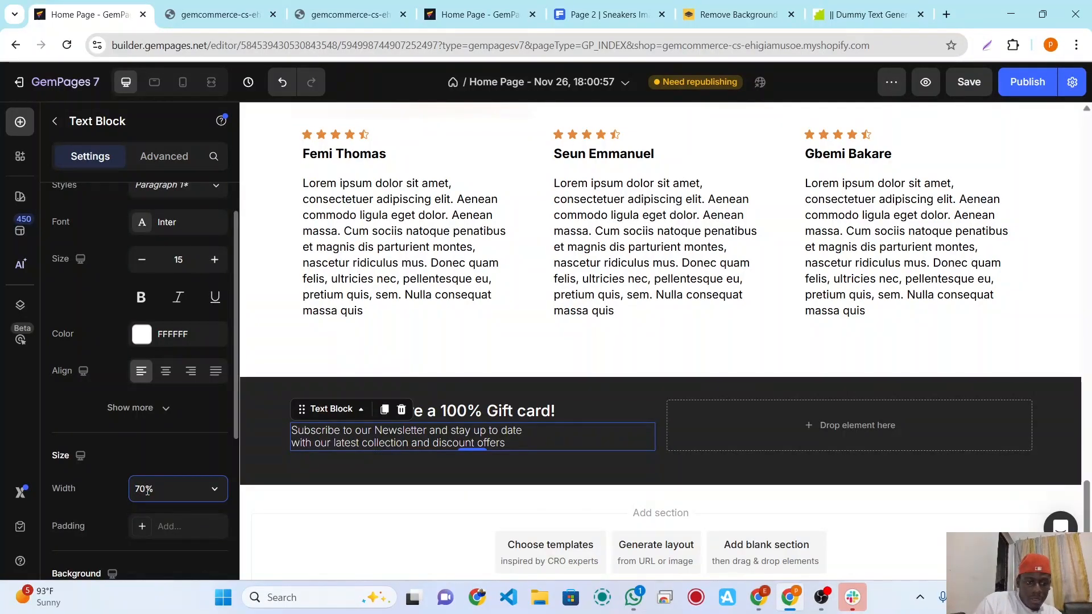
double_click(142, 489)
type("80")
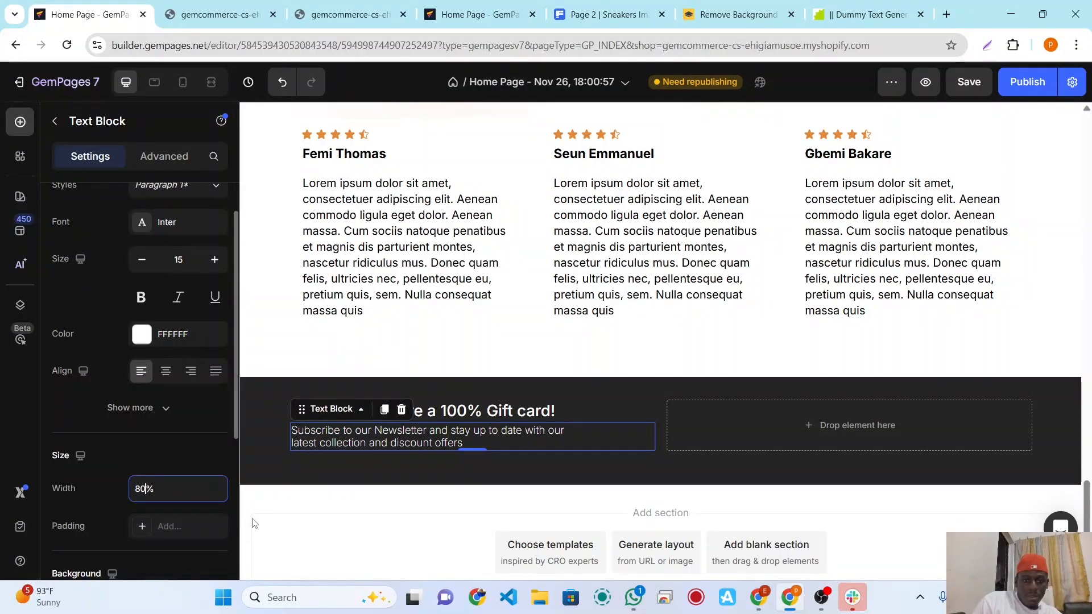
left_click(581, 471)
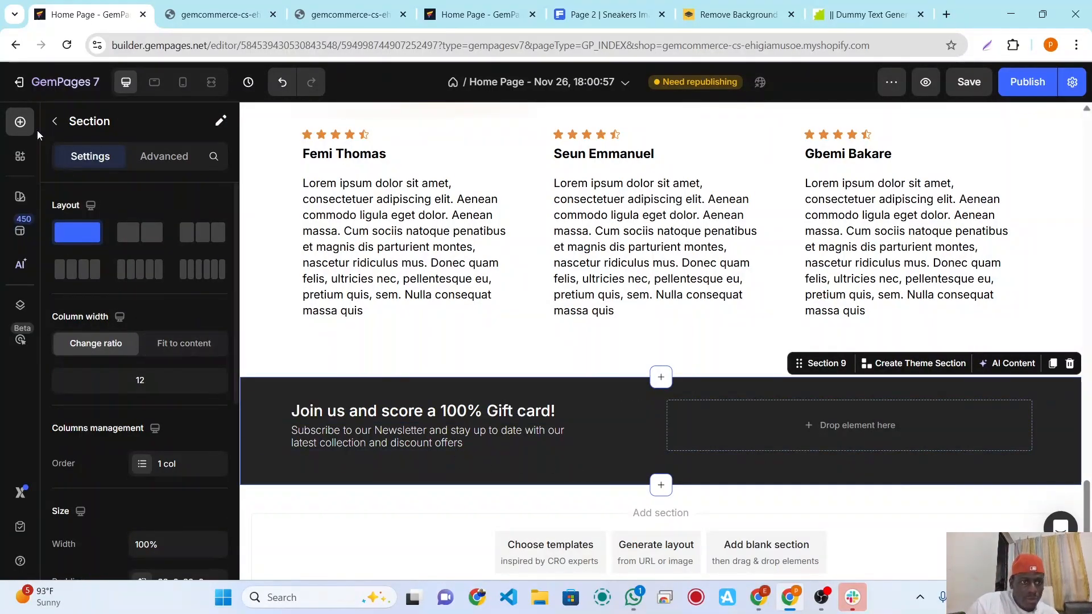
- Search the elements for "News" and place a Newsletter form below the subscription text in the dark section
left_click(21, 123)
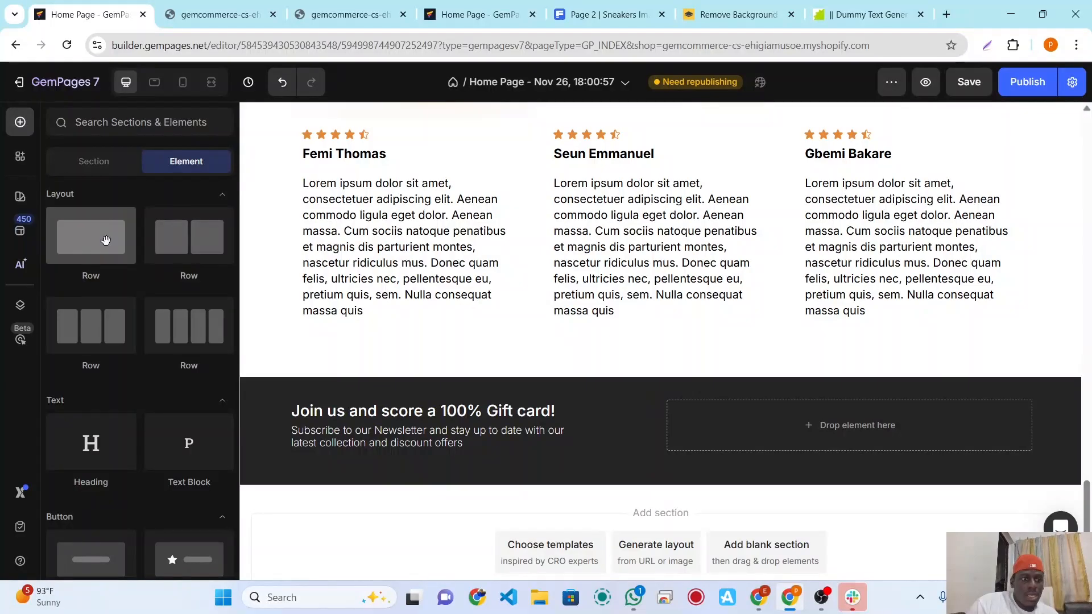
left_click(110, 125)
type("N")
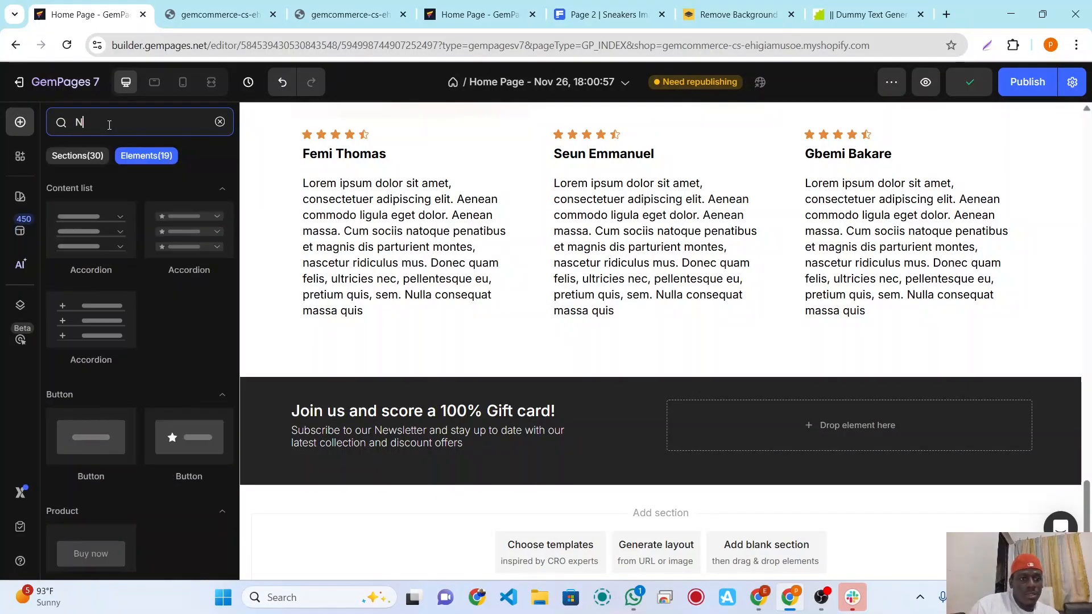
type("ewsl")
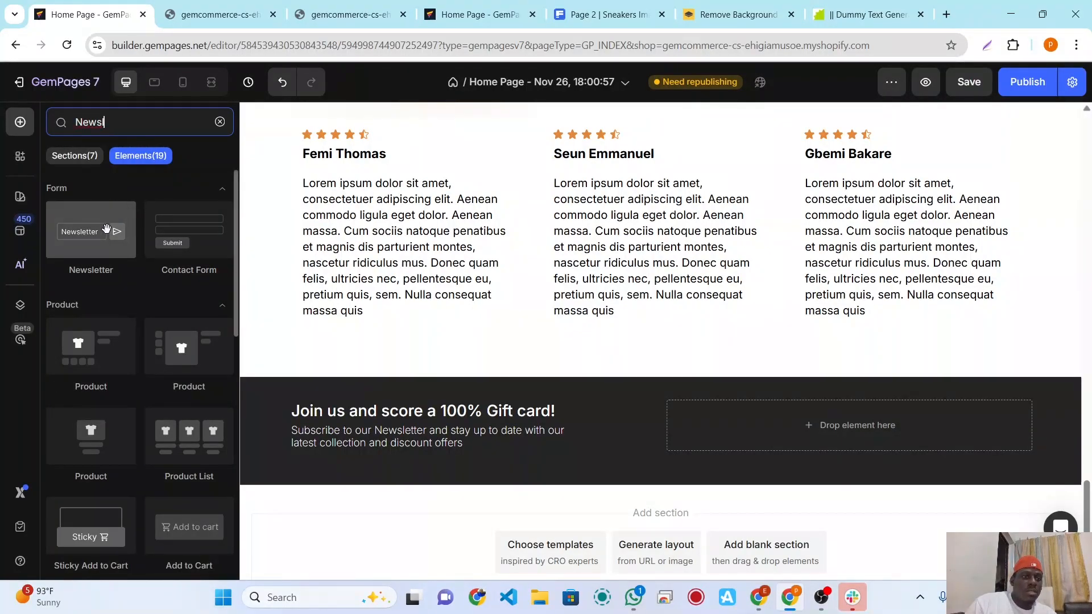
left_click_drag(107, 229, 376, 451)
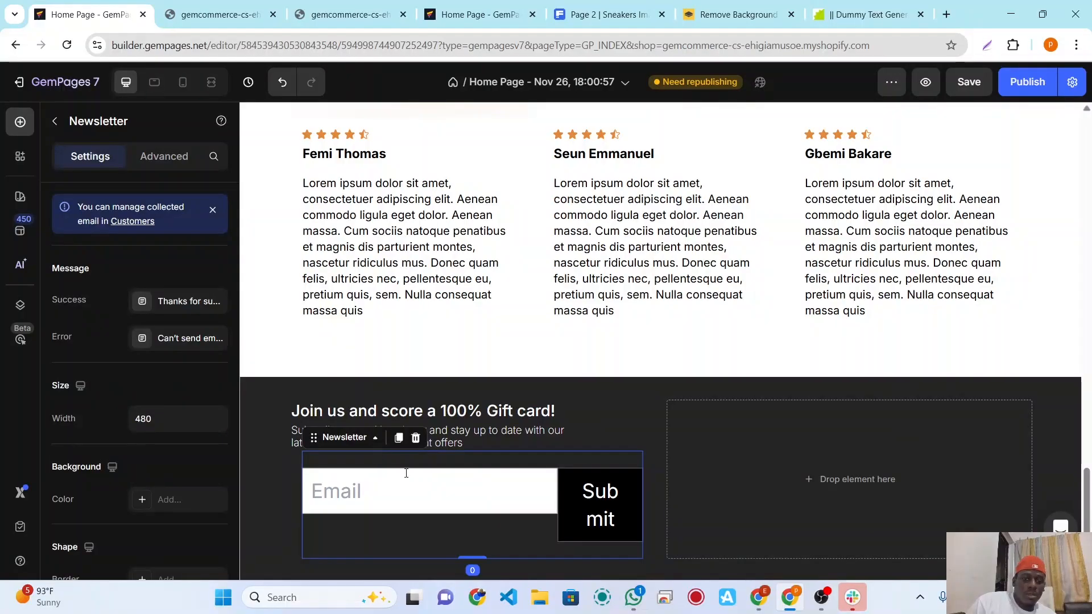
- Set the column ratio of the newsletter form's row to 8:4
left_click(489, 520)
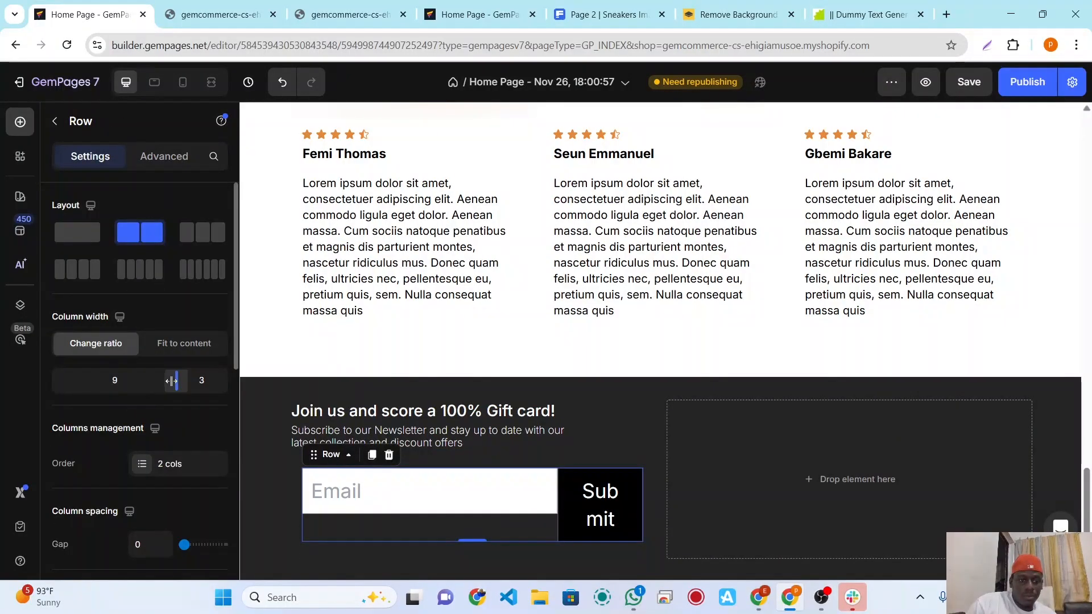
left_click_drag(177, 380, 168, 380)
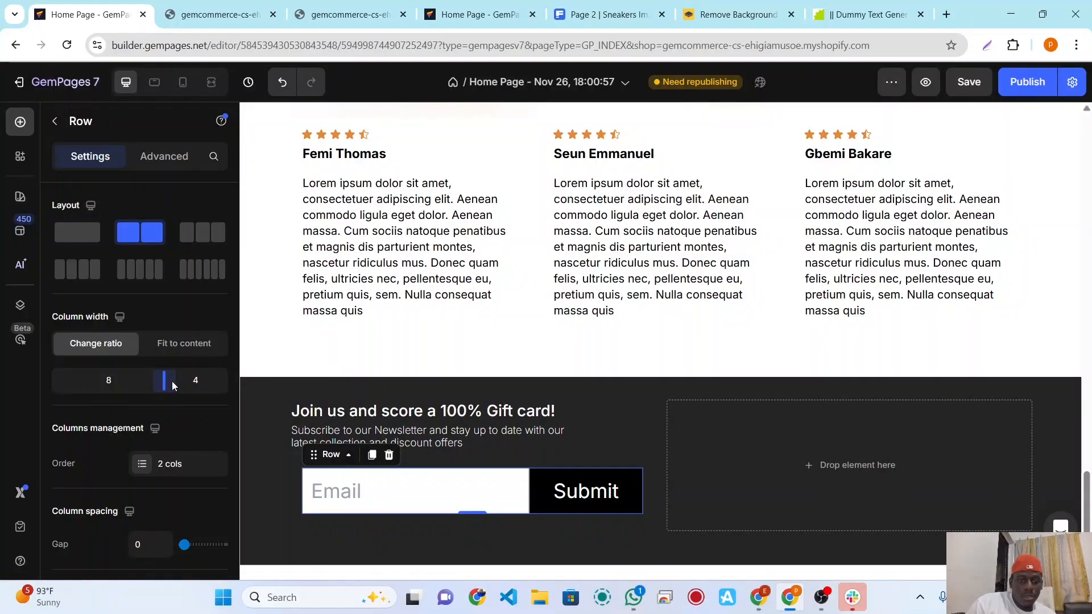
- Reduce the newsletter submit button's font size to 19
left_click(557, 516)
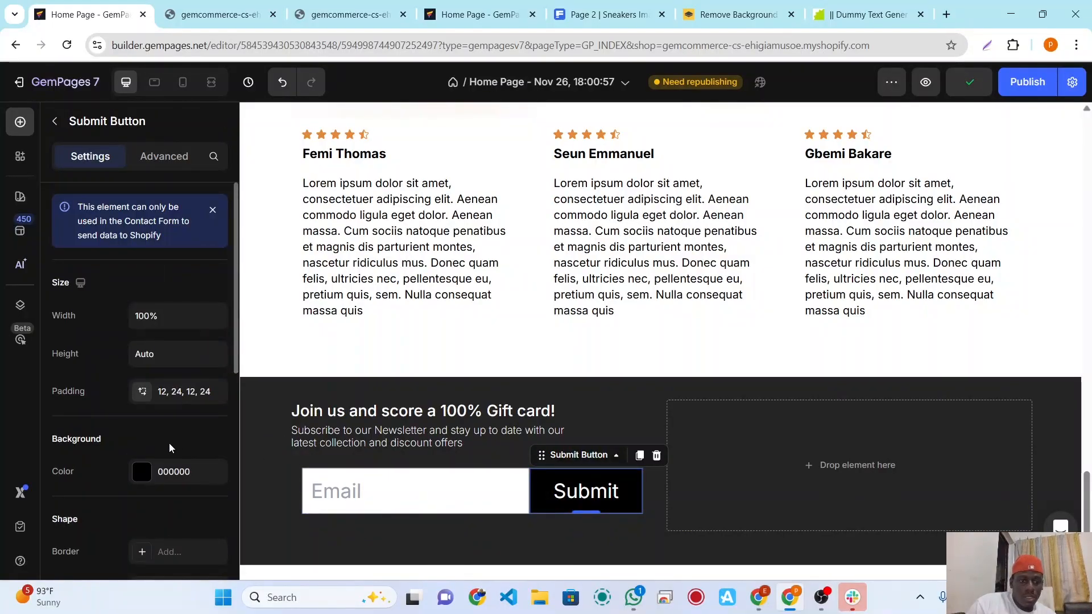
scroll(169, 442, "down", 1)
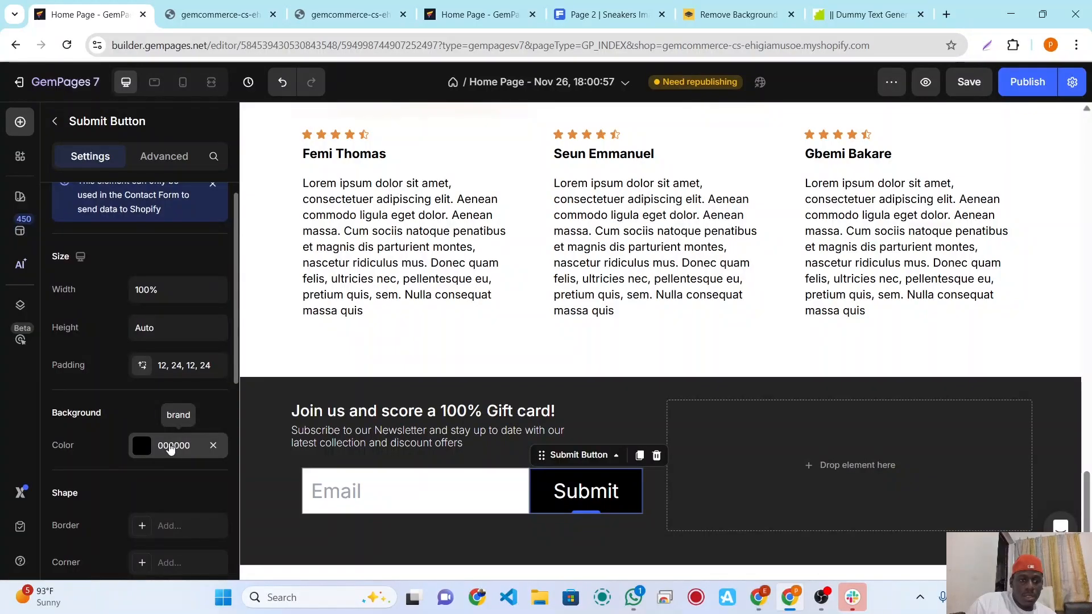
scroll(172, 408, "down", 3)
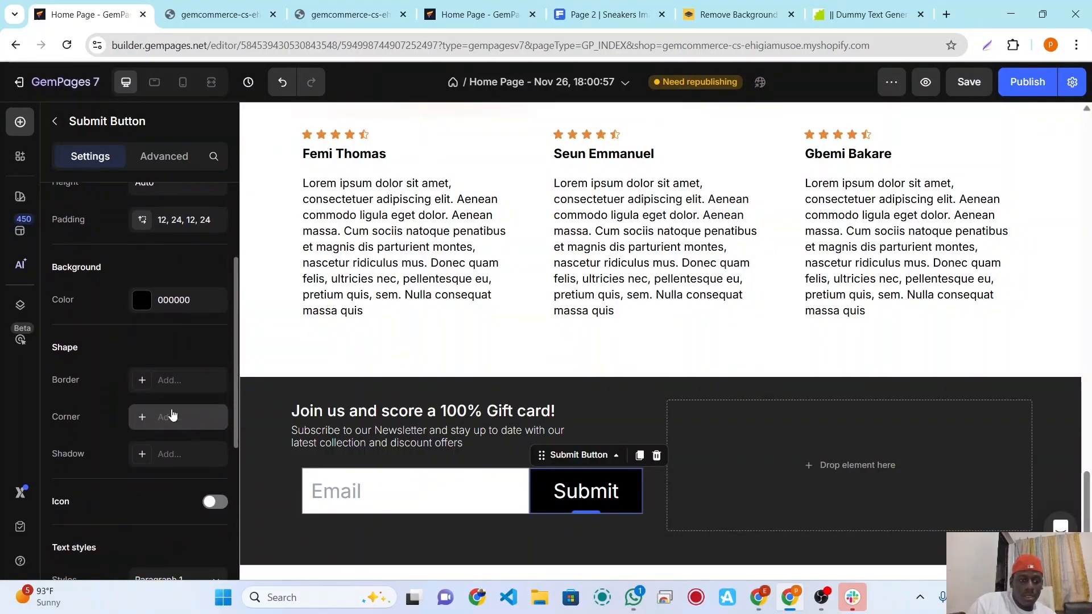
scroll(172, 415, "down", 4)
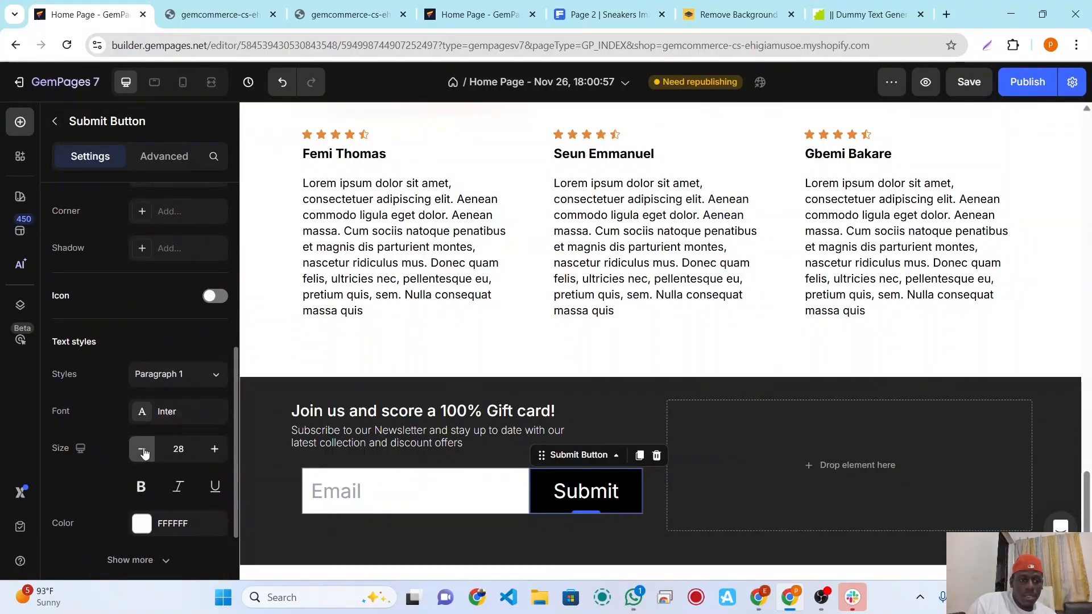
left_click(142, 449)
left_click(142, 449)
left_click(141, 449)
left_click(141, 449)
left_click(141, 449)
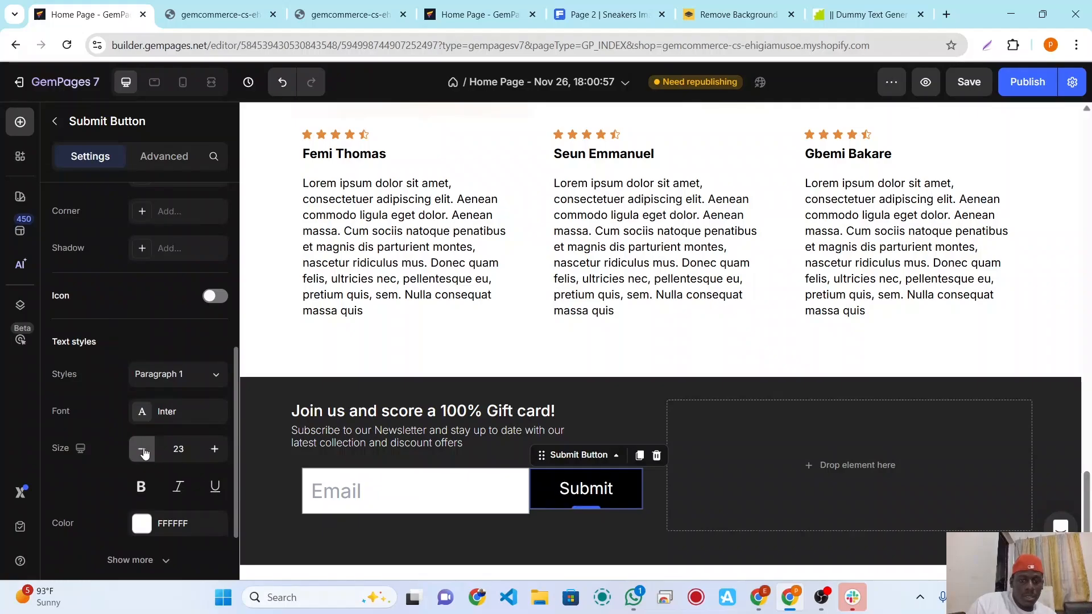
left_click(141, 449)
left_click(142, 450)
left_click(142, 449)
left_click(142, 449)
left_click(142, 450)
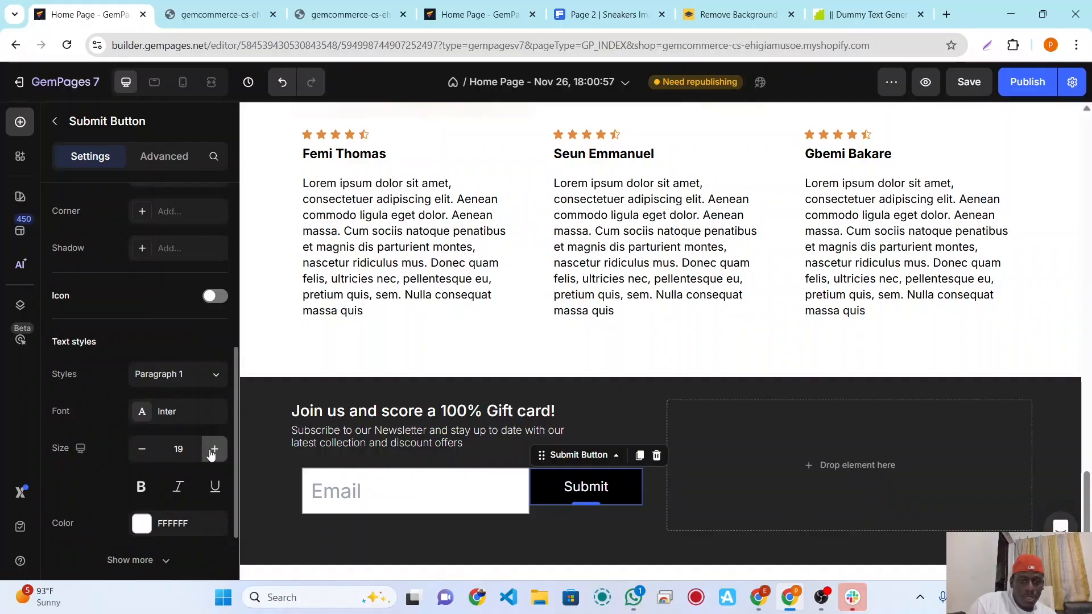
- Reduce the newsletter email field's font size to 20 and save the page
left_click(408, 492)
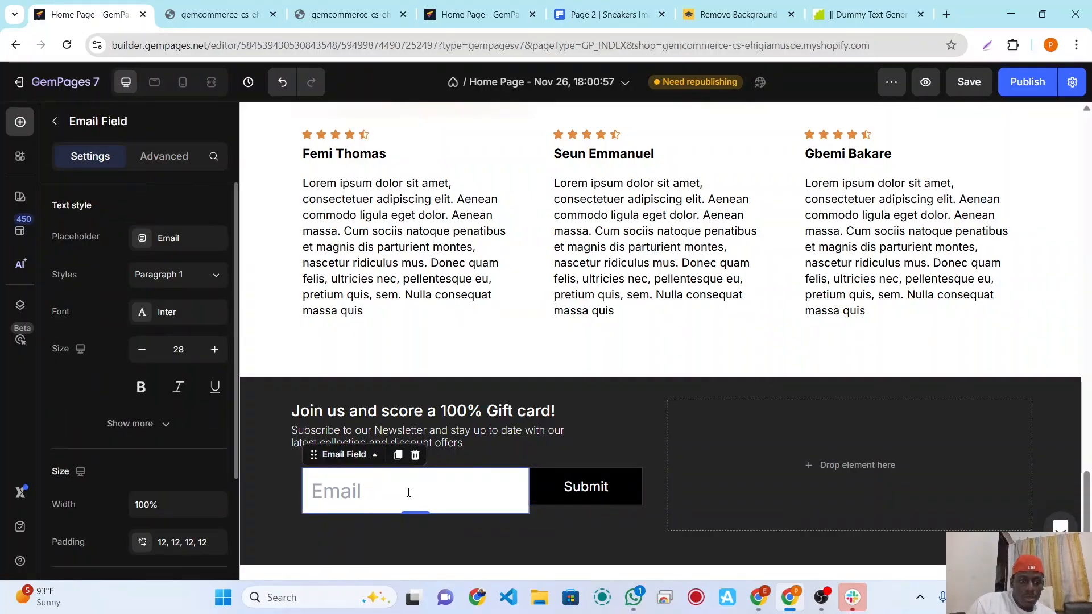
scroll(175, 504, "down", 2)
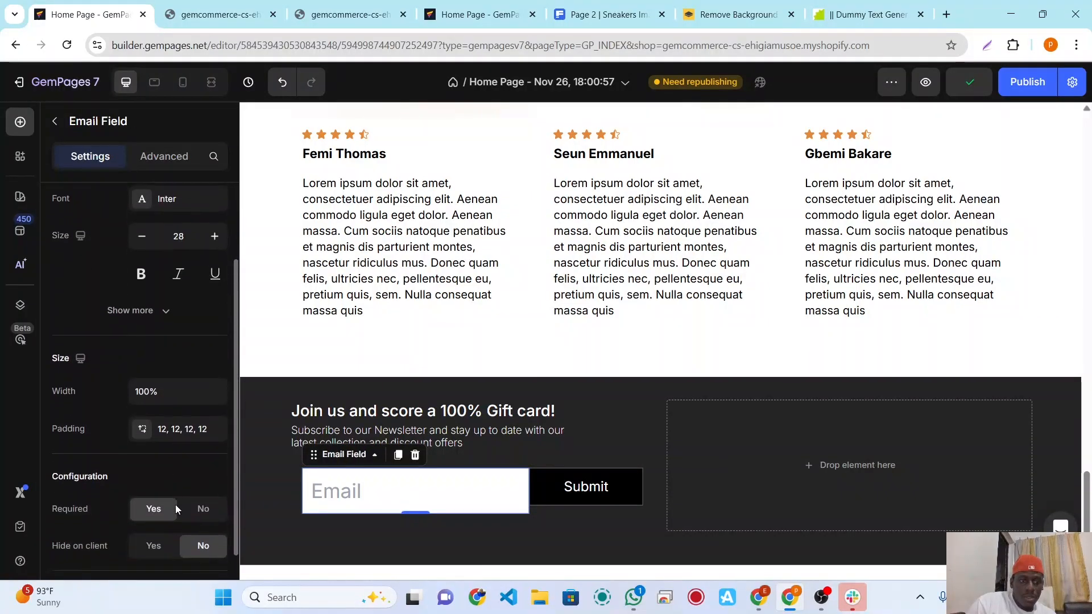
scroll(175, 504, "up", 2)
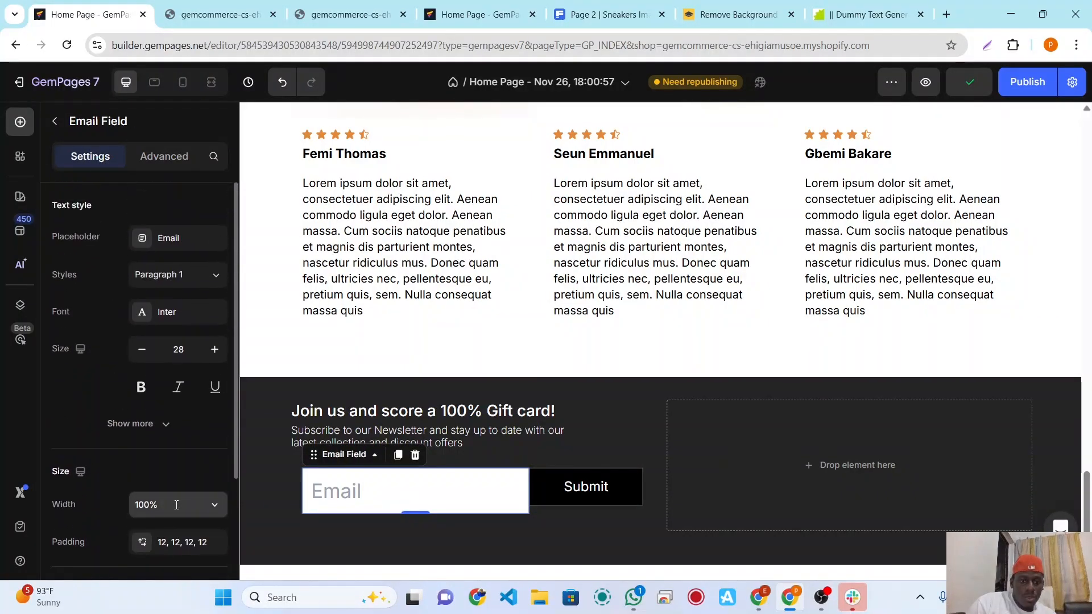
left_click(139, 356)
left_click(139, 357)
left_click(140, 357)
left_click(140, 357)
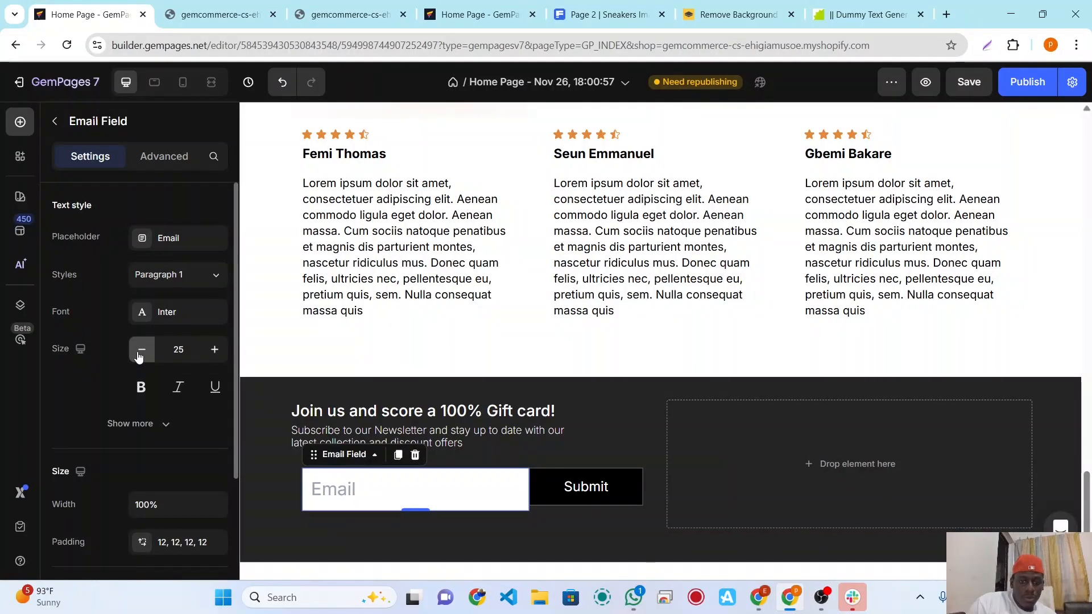
left_click(139, 357)
left_click(139, 357)
left_click(140, 357)
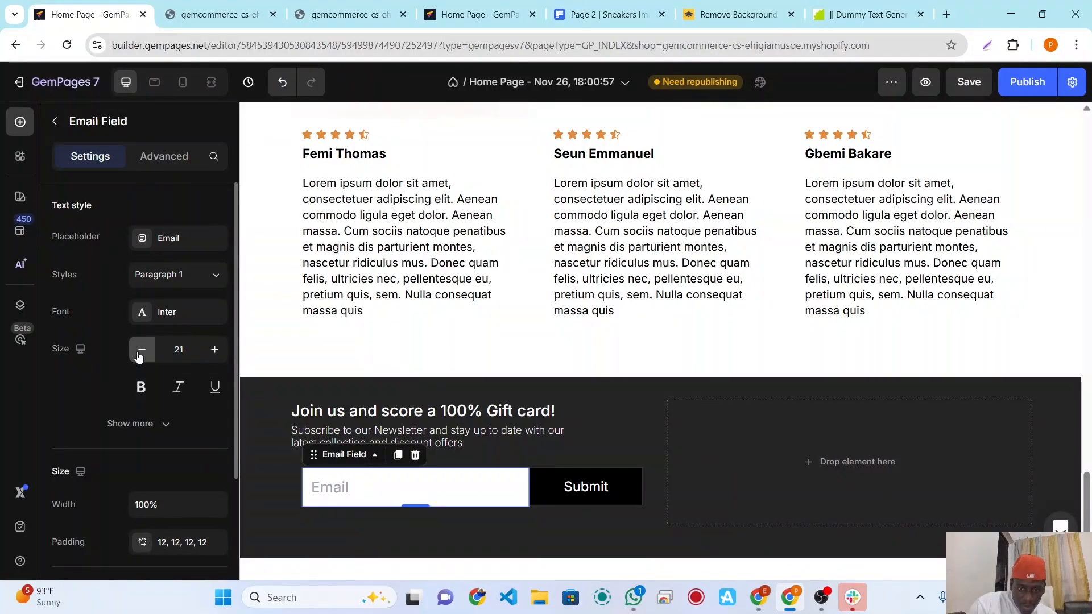
left_click(139, 357)
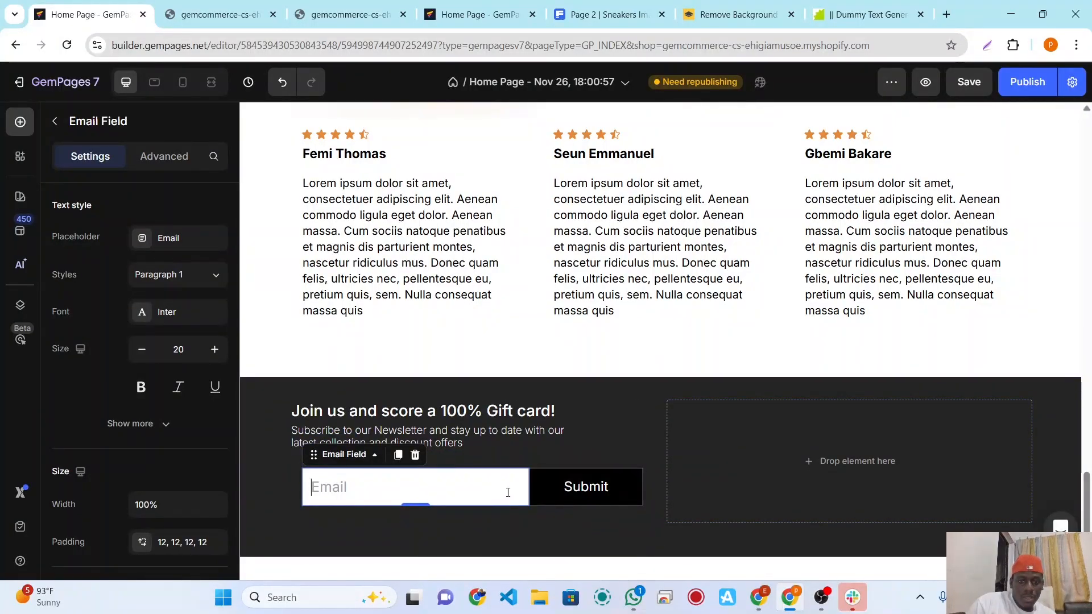
key("ctrl+s")
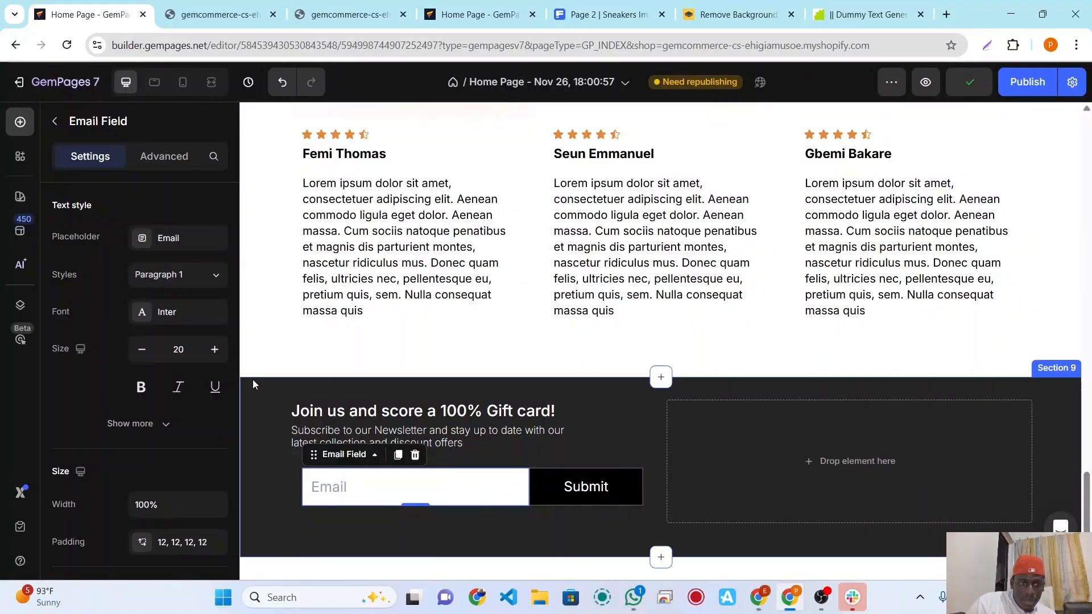
- Change the column ratio of the newsletter form's row to 9:3, giving the email field more width
left_click(555, 515)
scroll(159, 401, "down", 3)
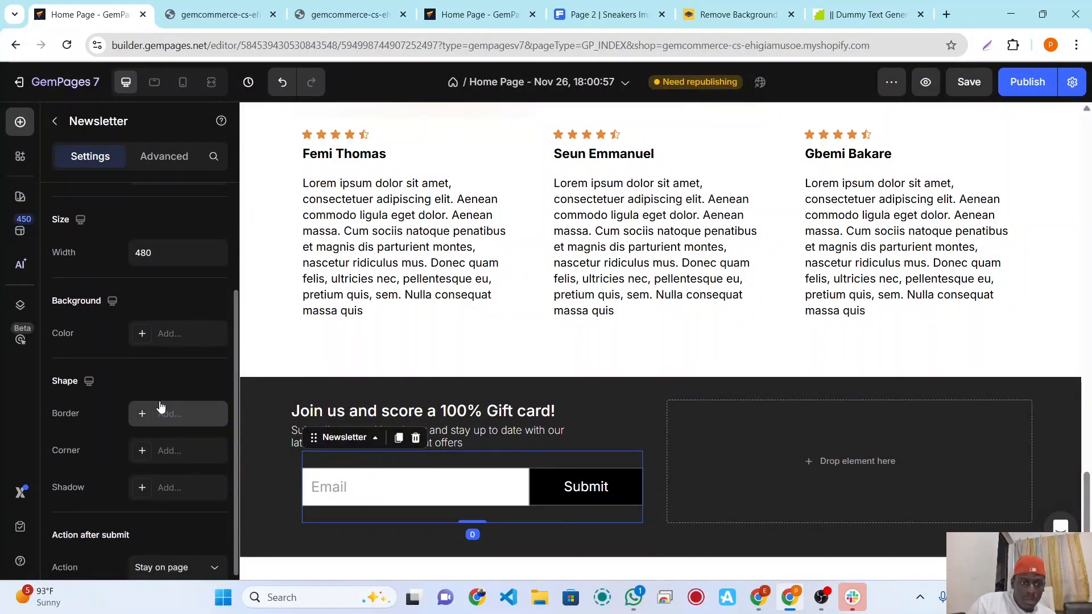
scroll(161, 407, "up", 3)
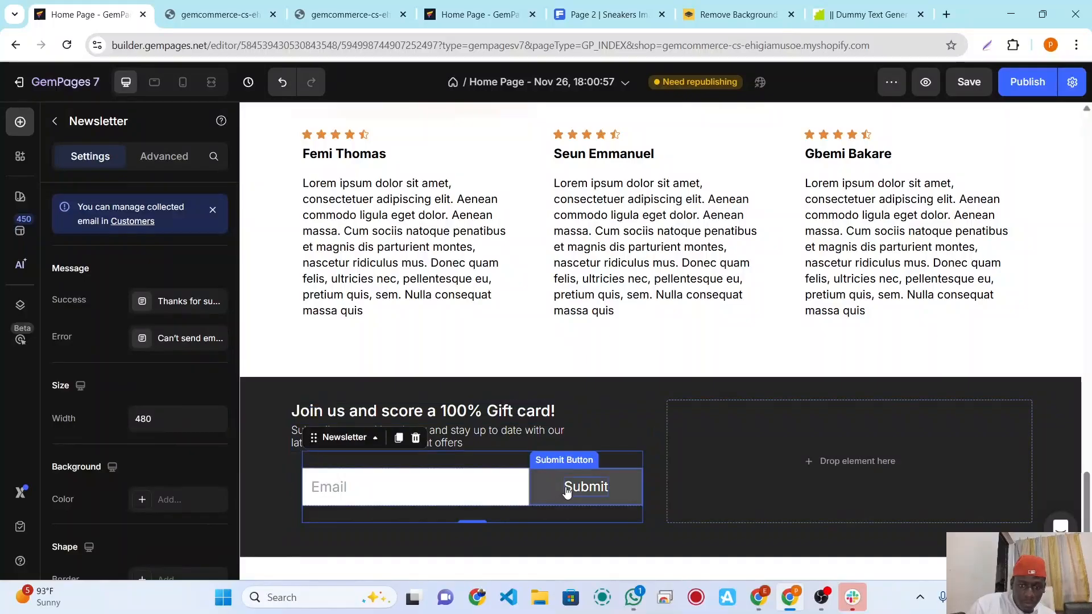
left_click(532, 505)
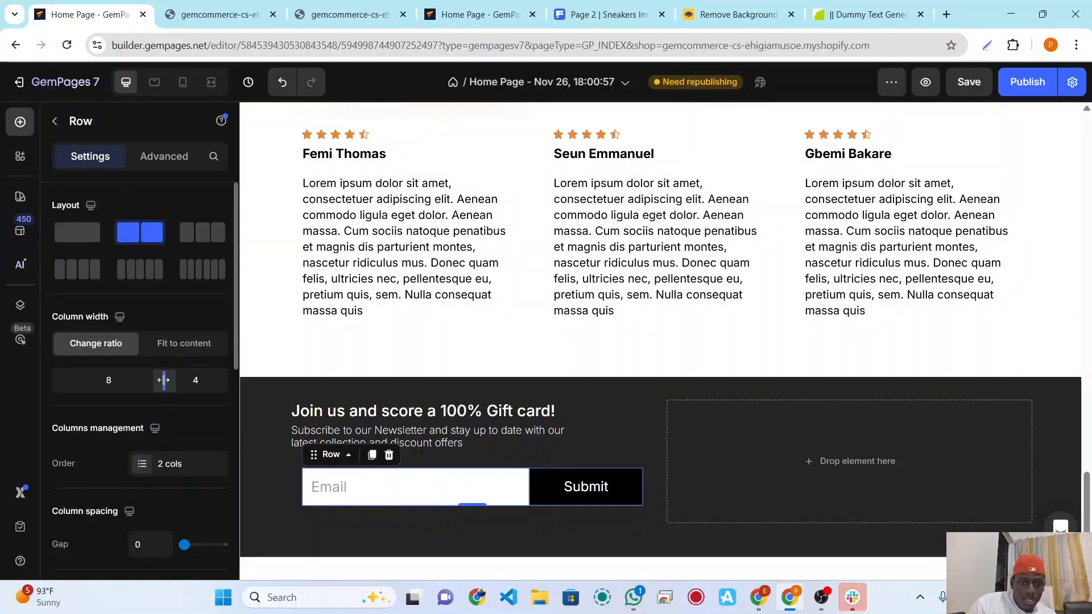
left_click_drag(164, 380, 193, 382)
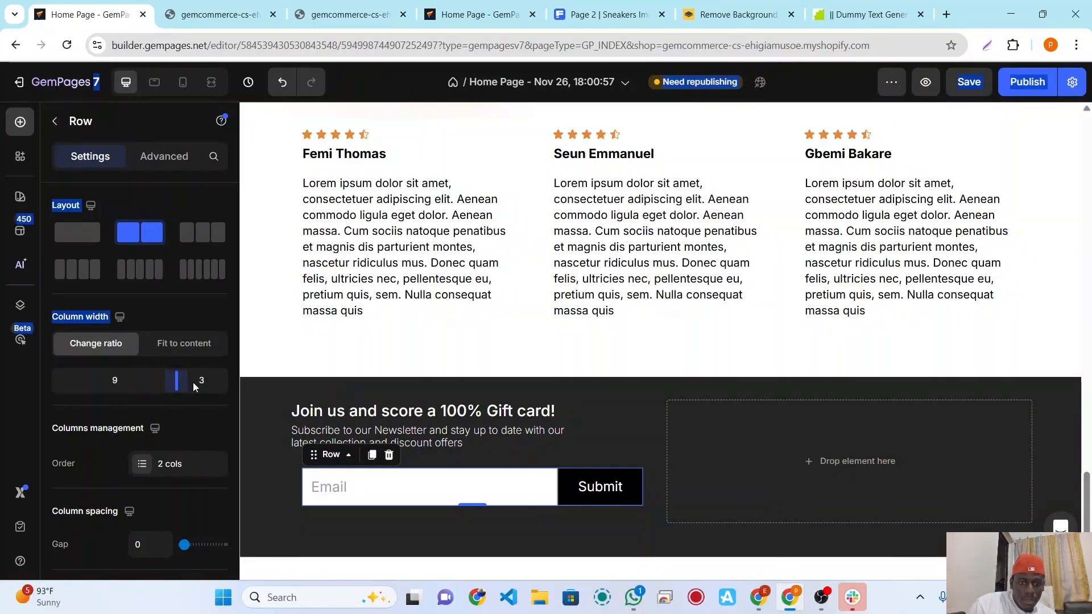
left_click(531, 532)
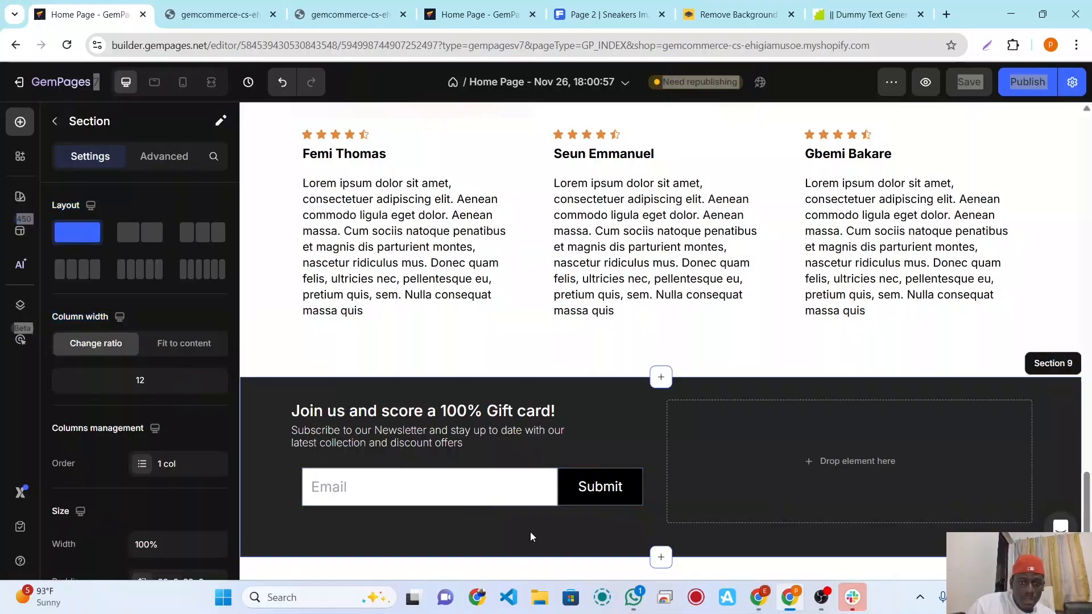
- Reduce the newsletter submit button's font size to 16
left_click(582, 504)
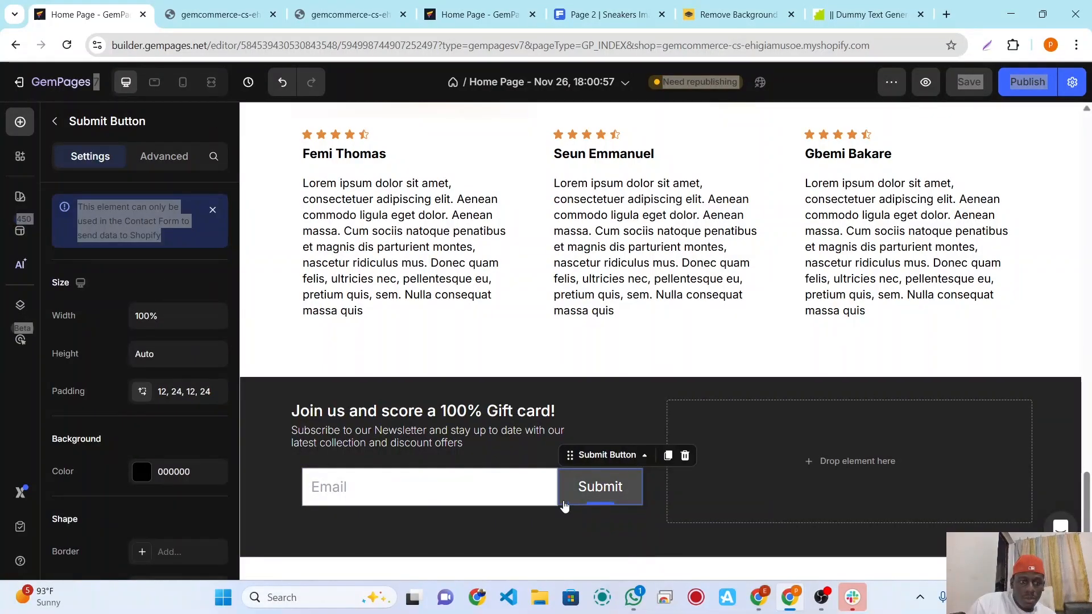
scroll(129, 425, "down", 5)
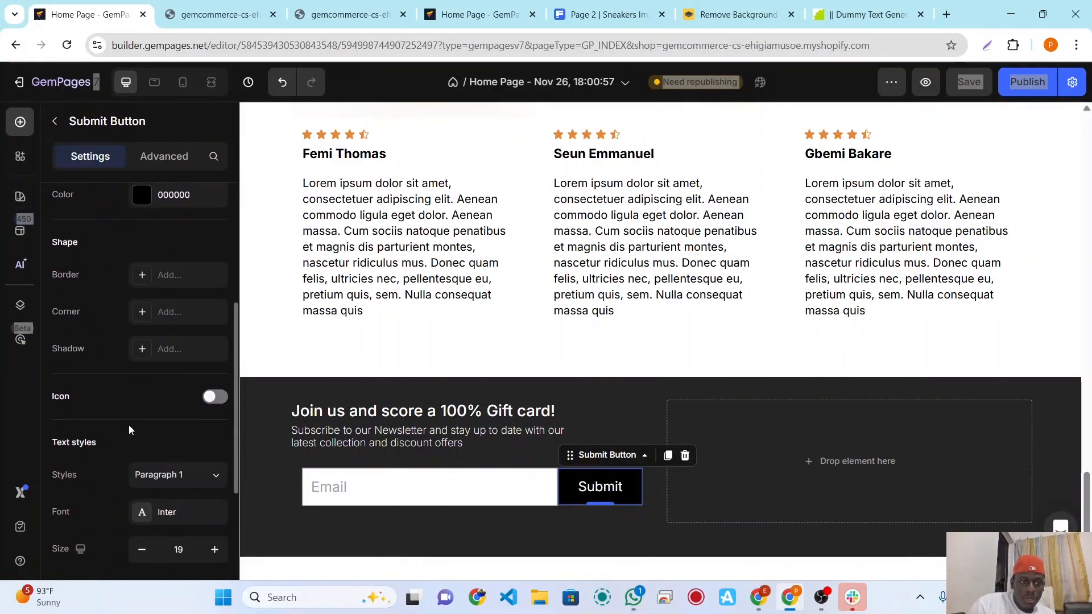
scroll(128, 425, "down", 1)
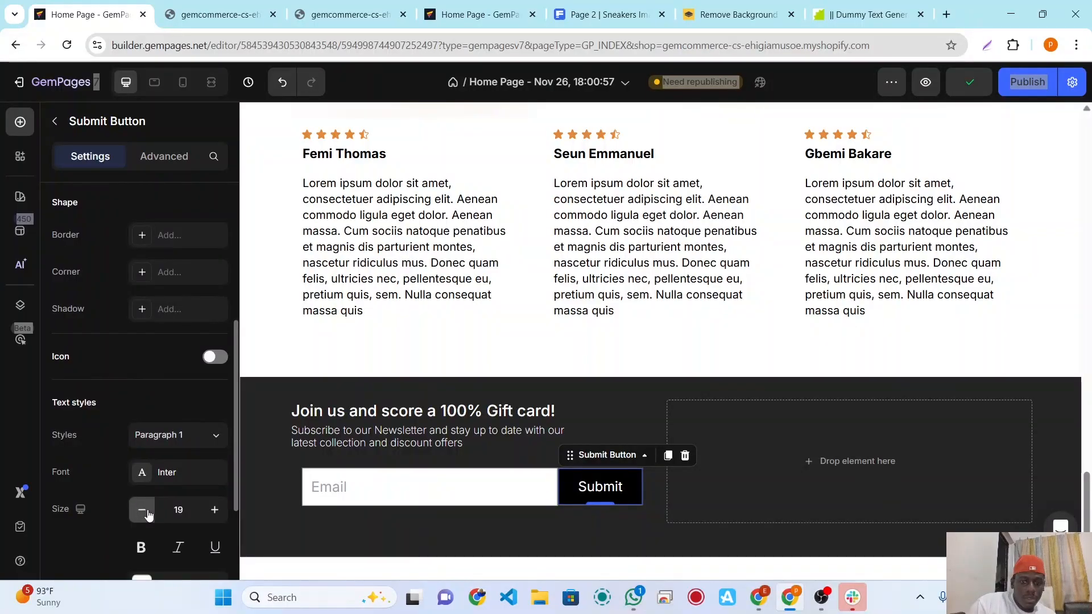
left_click(143, 509)
left_click(142, 510)
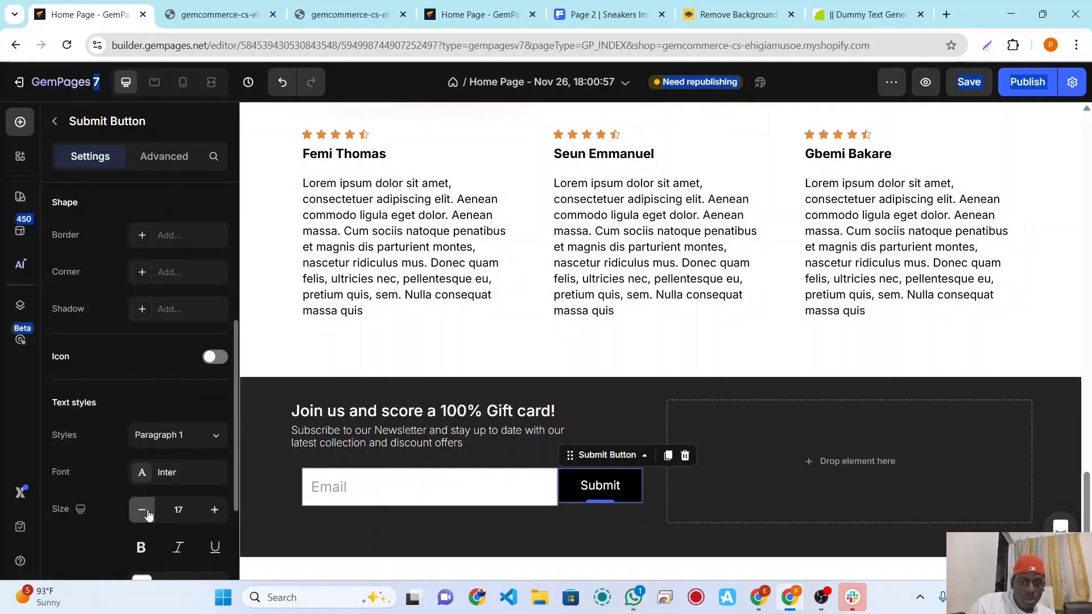
left_click(142, 510)
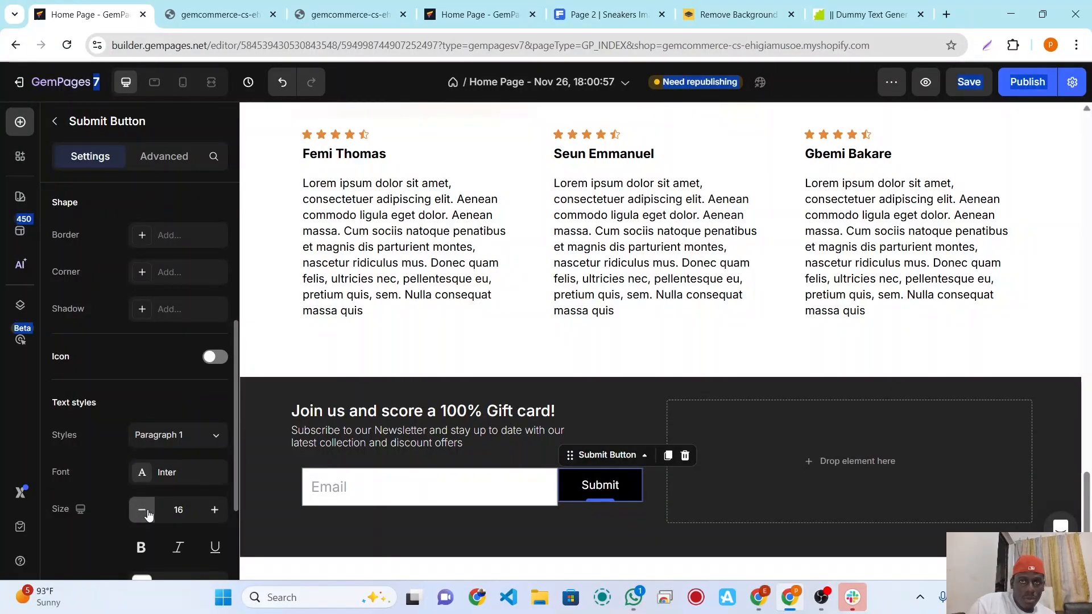
- Reduce the newsletter email field's font size to 16 to match the submit button
left_click(498, 496)
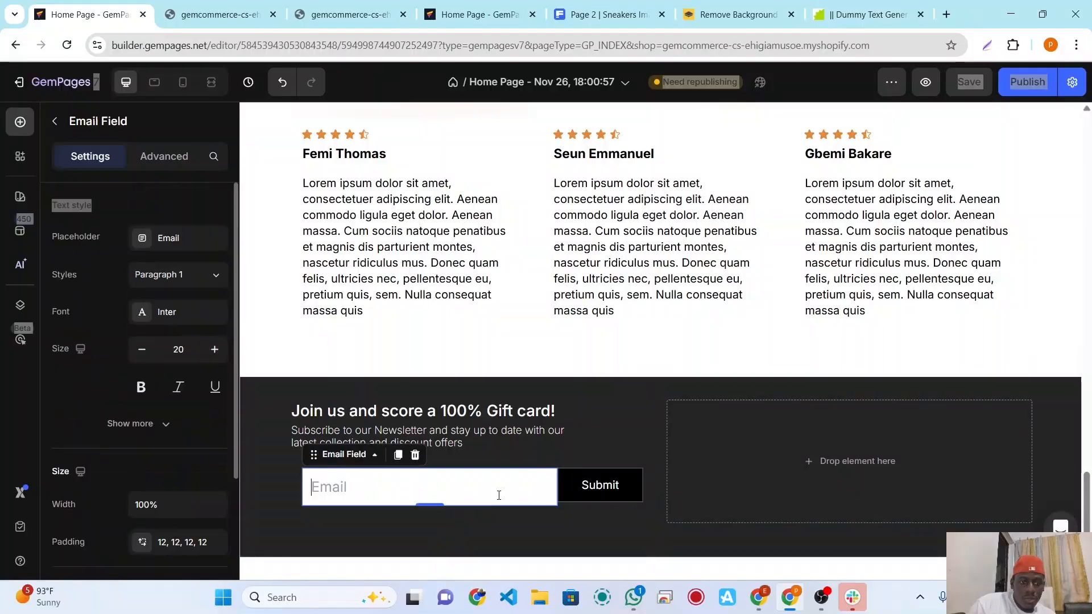
scroll(207, 462, "down", 2)
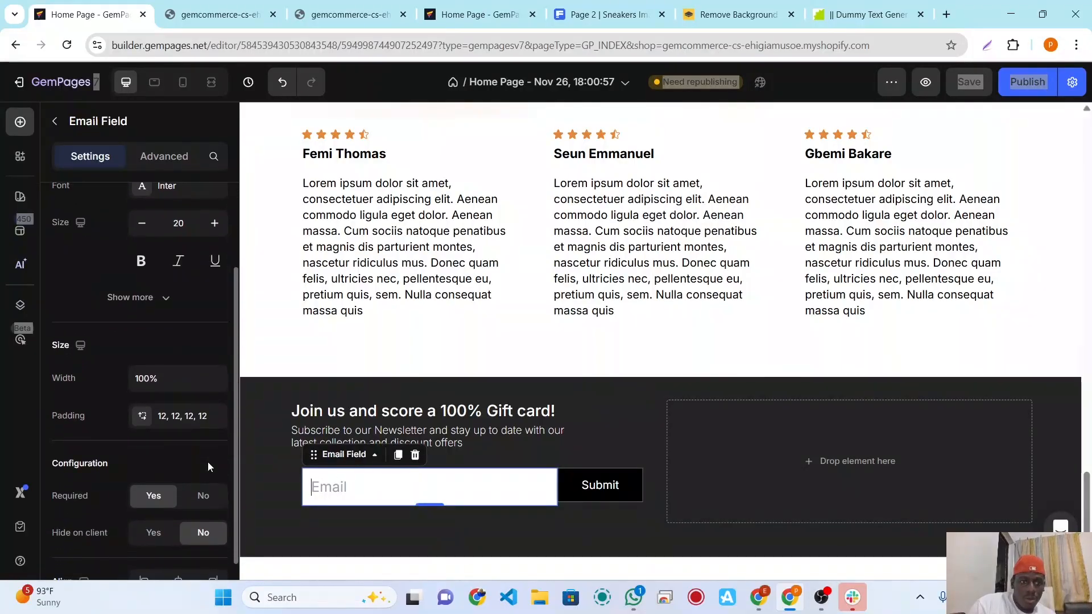
scroll(206, 452, "up", 2)
left_click(142, 341)
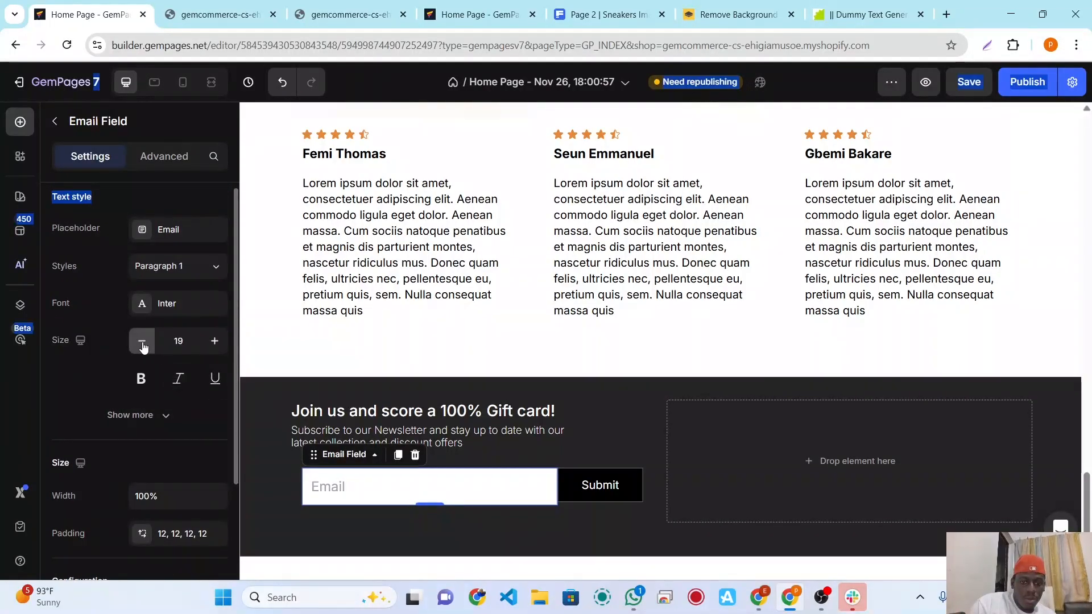
left_click(142, 341)
left_click(142, 341)
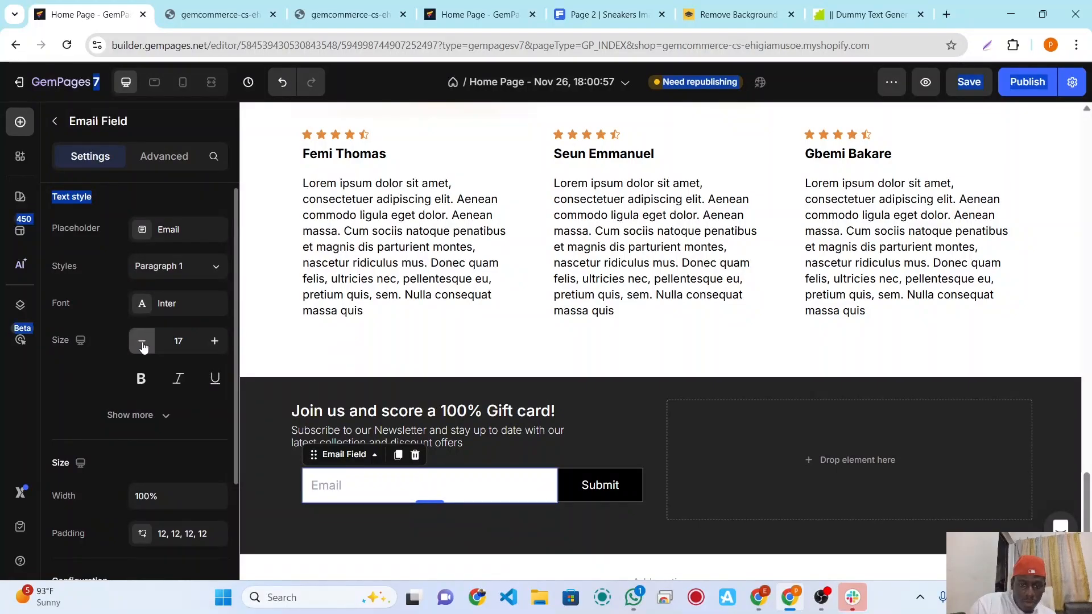
left_click(143, 345)
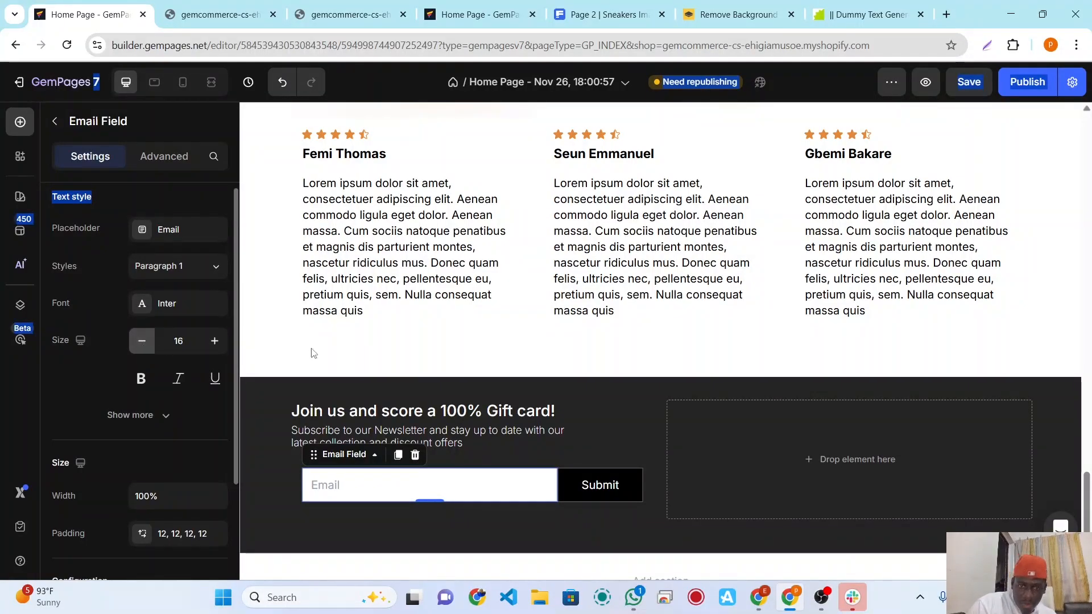
- Set the newsletter form's width to Full (100%) so it spans its column
left_click(612, 414)
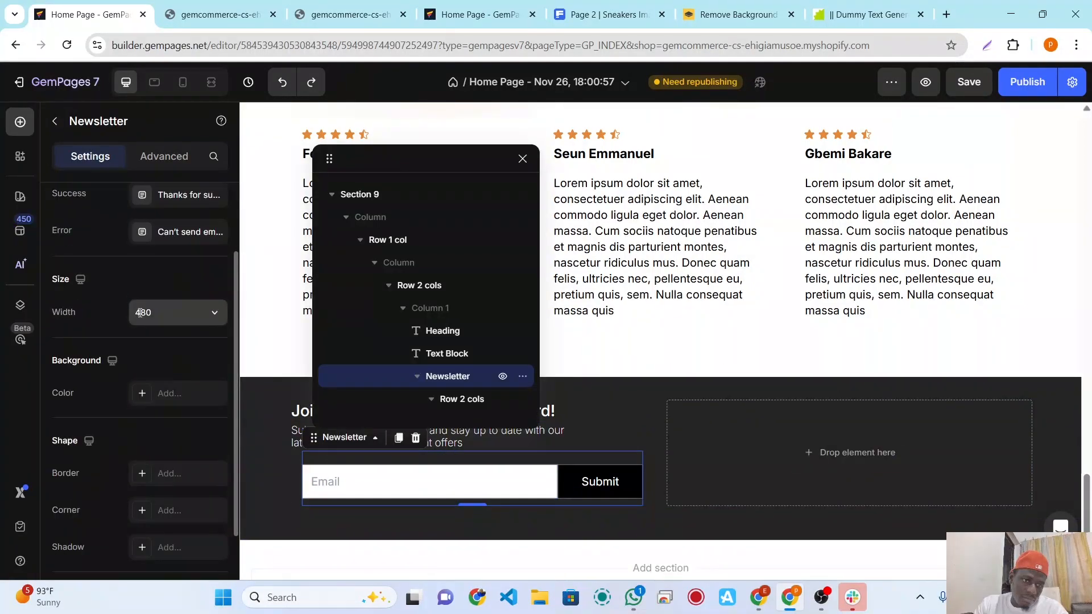
left_click(140, 313)
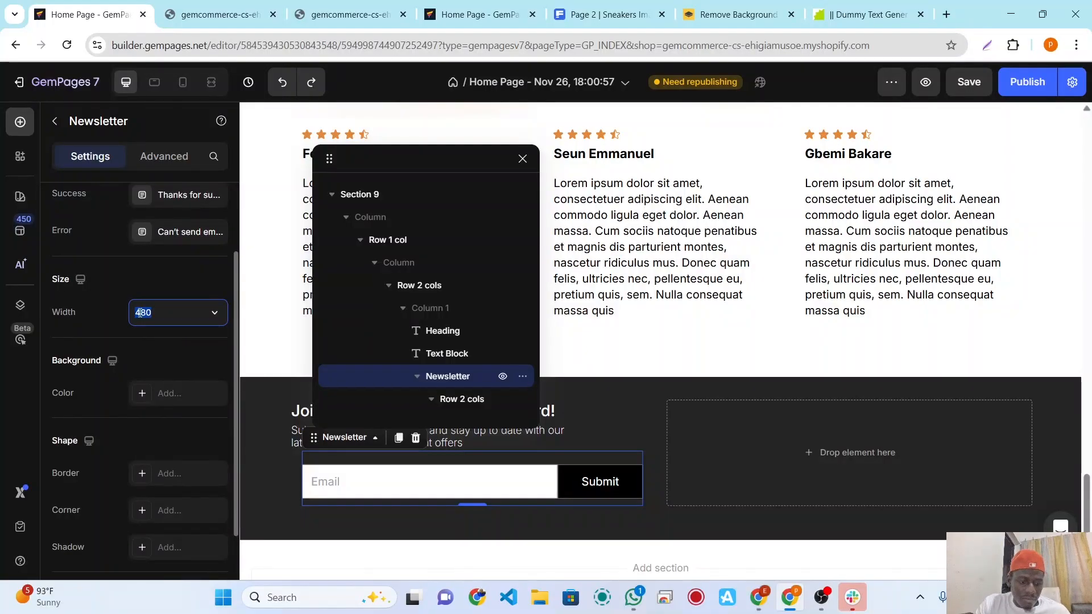
type("100")
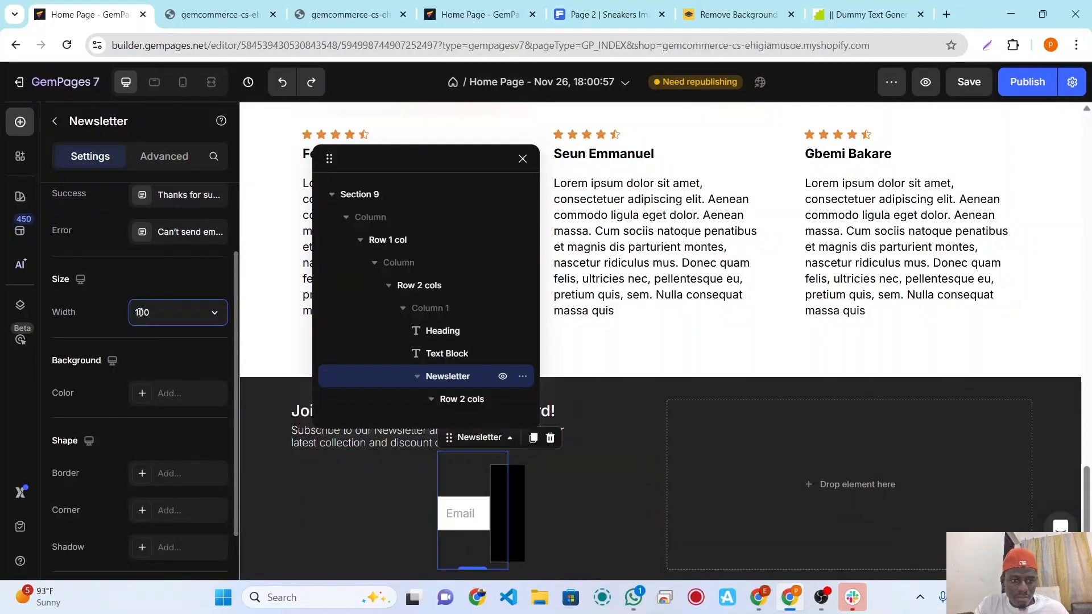
left_click(215, 312)
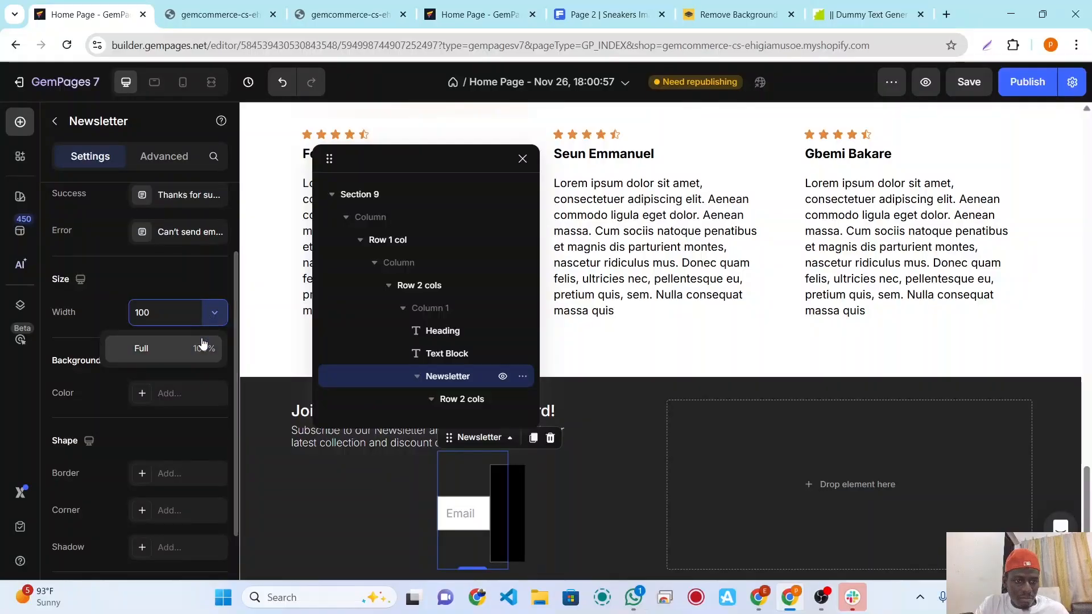
left_click(202, 344)
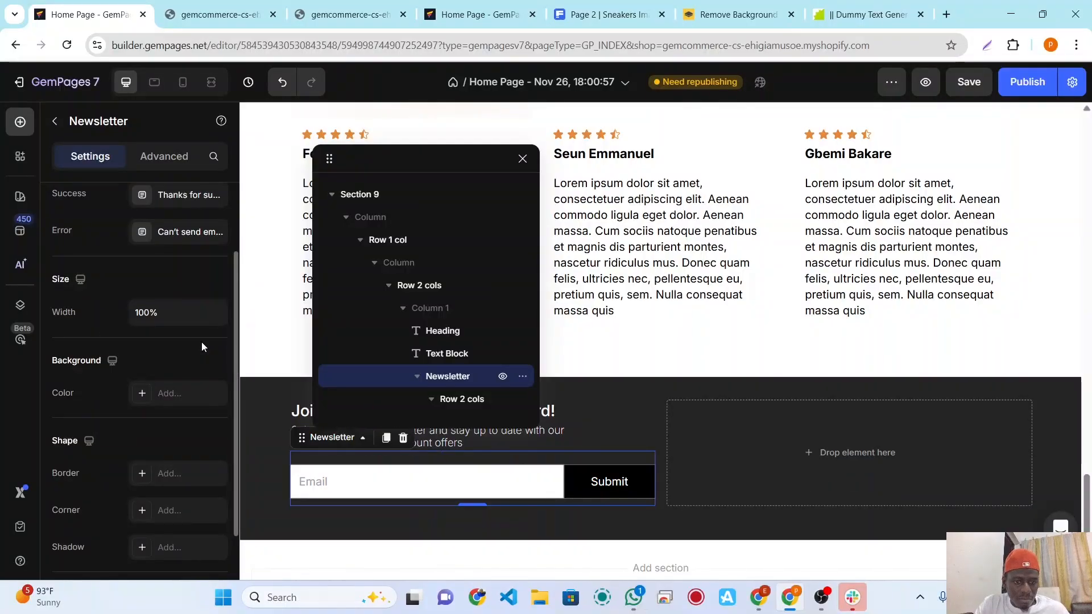
- Close the floating element tree and select the gift card heading above the newsletter form
left_click(598, 408)
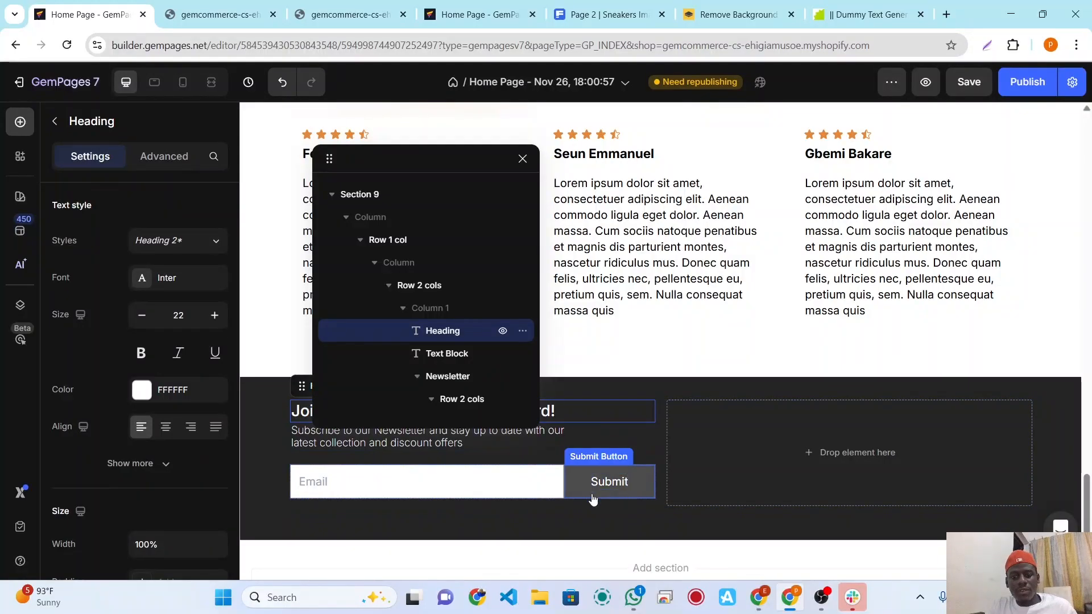
left_click(497, 502)
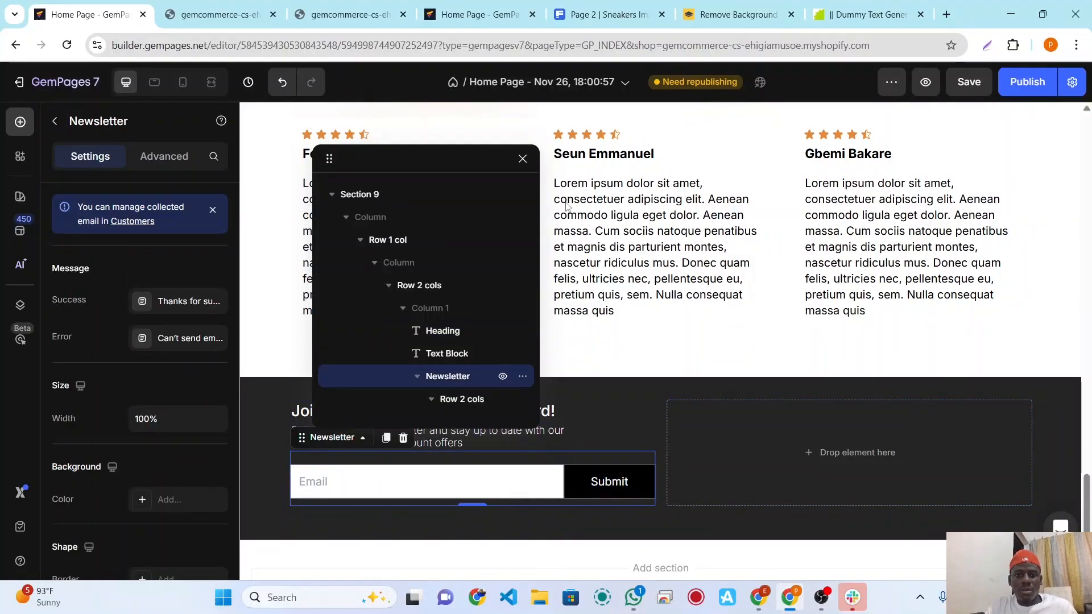
left_click(523, 160)
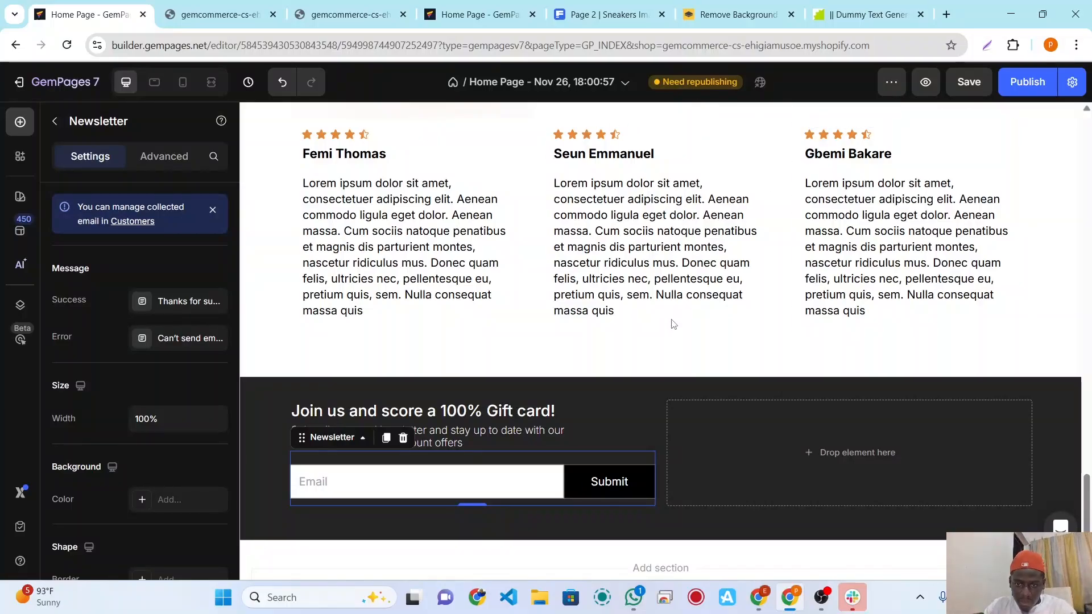
left_click(615, 419)
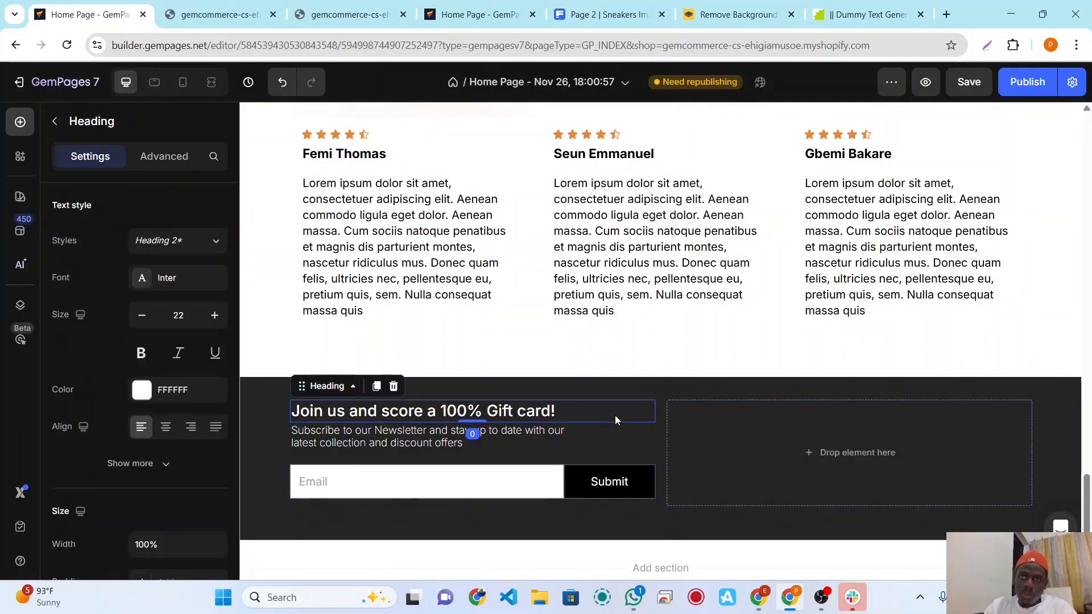
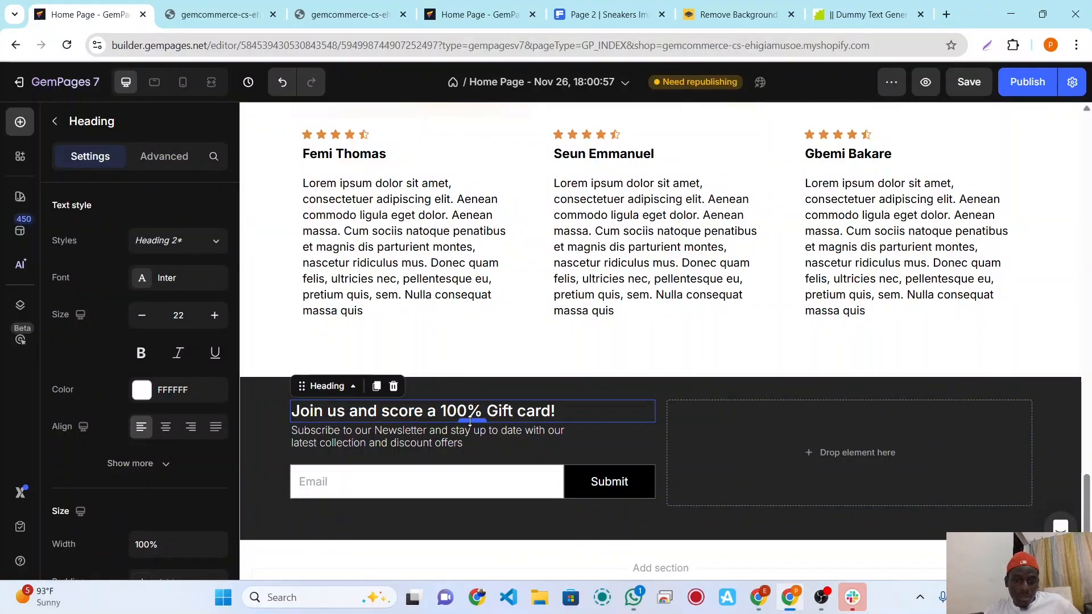
- Widen the gap below the gift card heading and place a two-column row in the newsletter section's empty column
left_click_drag(469, 421, 470, 431)
left_click(576, 460)
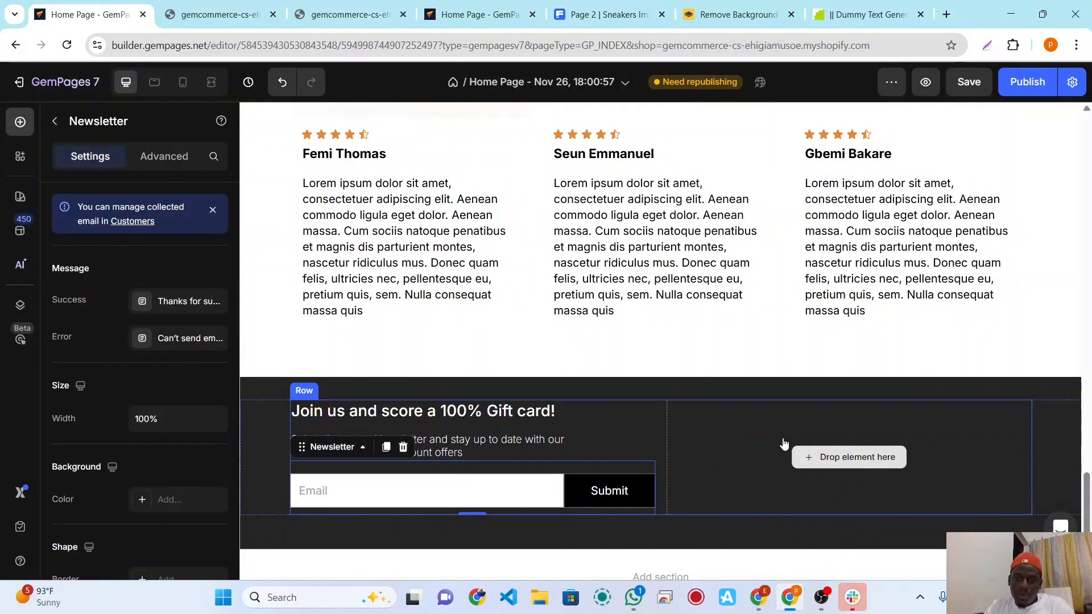
left_click(19, 123)
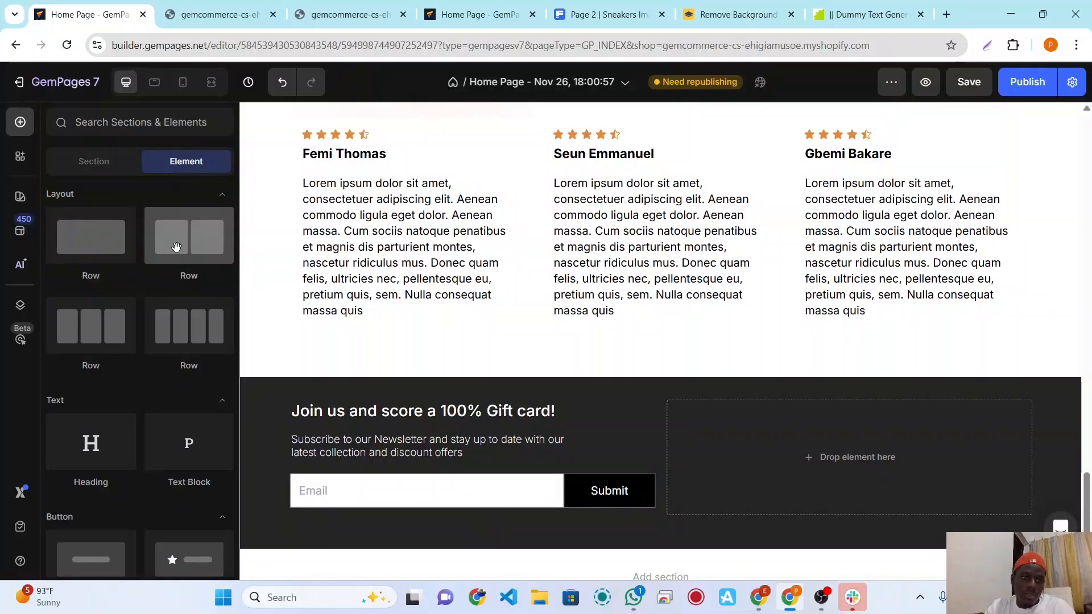
left_click_drag(180, 246, 707, 455)
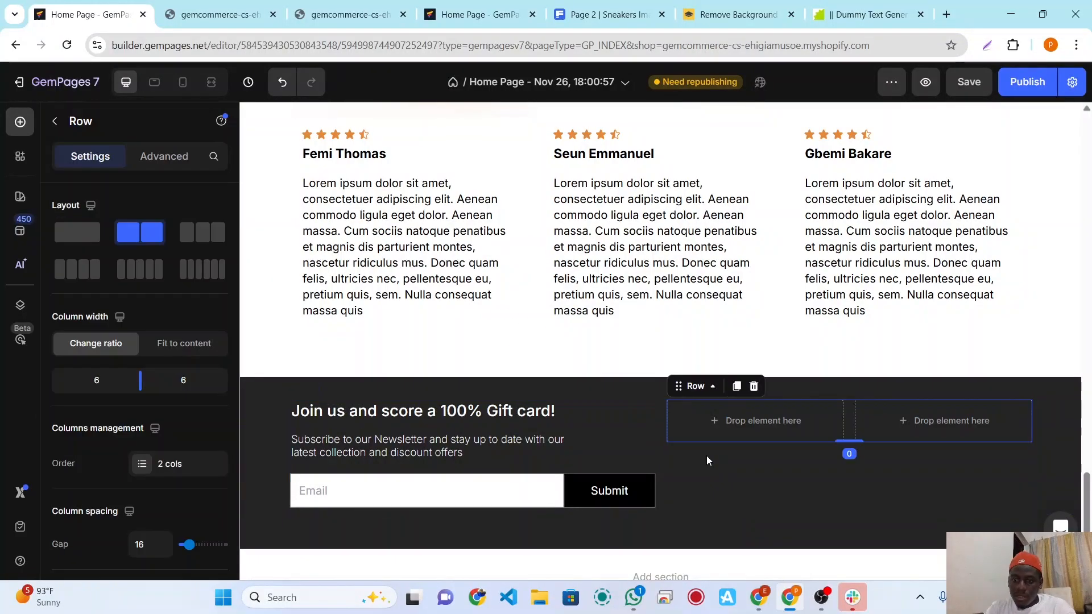
- Add a heading to the new row's first column, color it white (FFFFFF) and set its text to "Links"
left_click(17, 129)
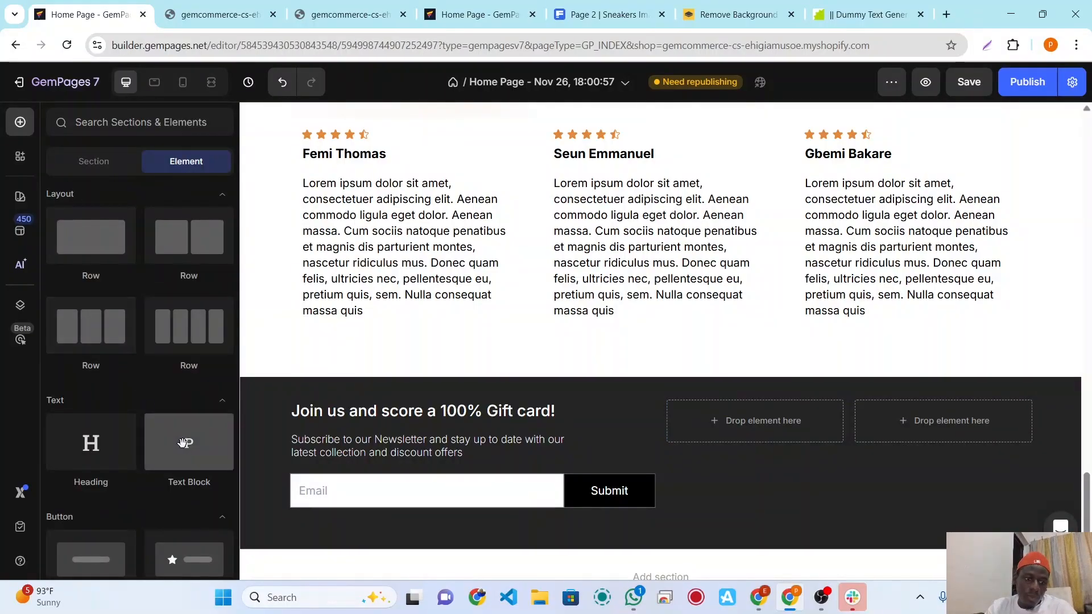
left_click_drag(89, 449, 724, 414)
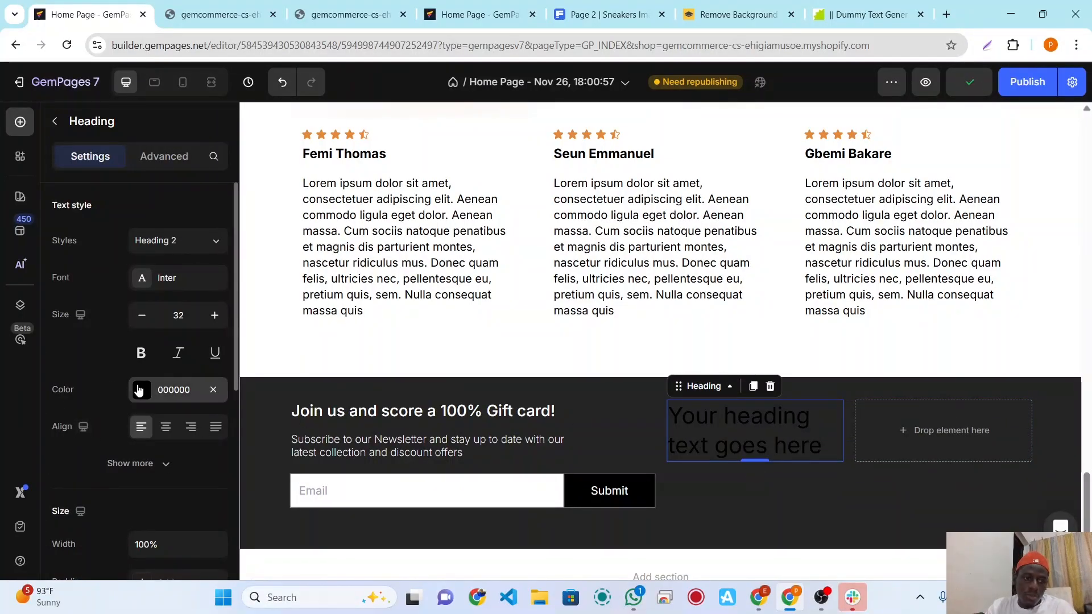
left_click(142, 391)
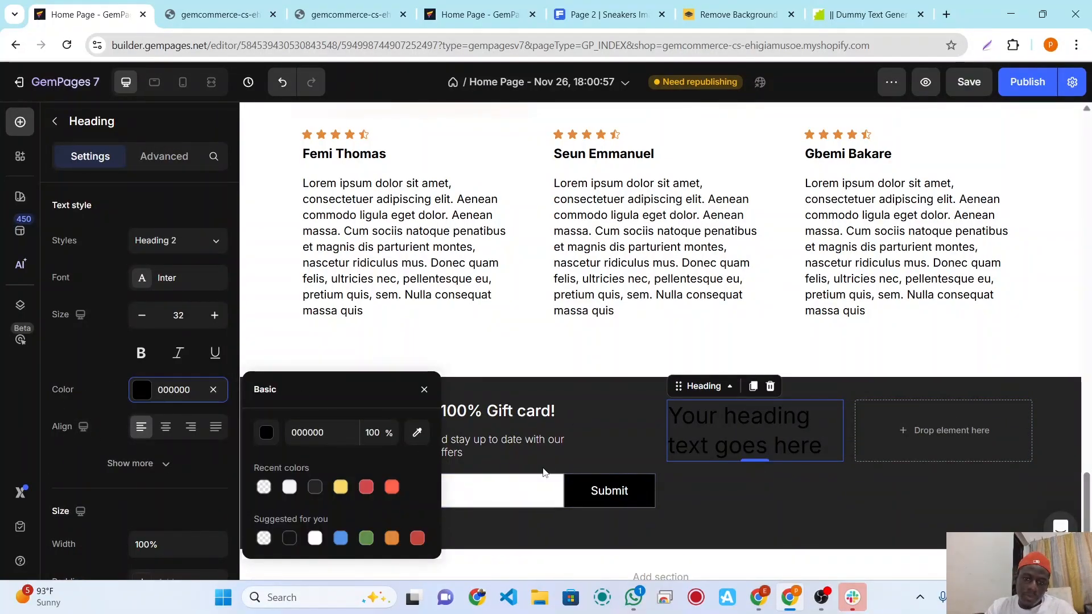
left_click(316, 538)
double_click(733, 448)
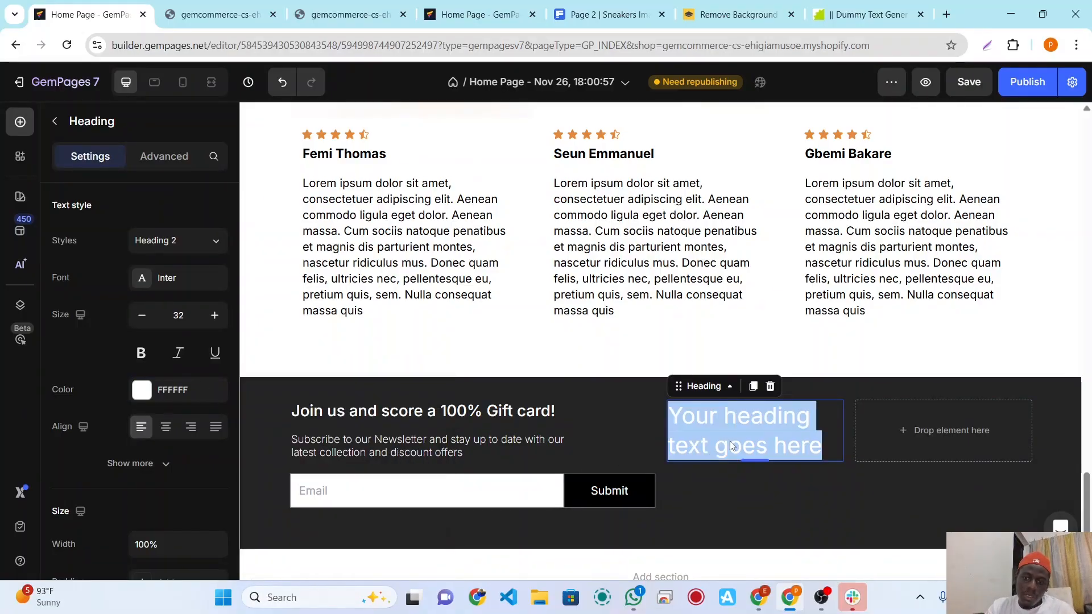
type("Links")
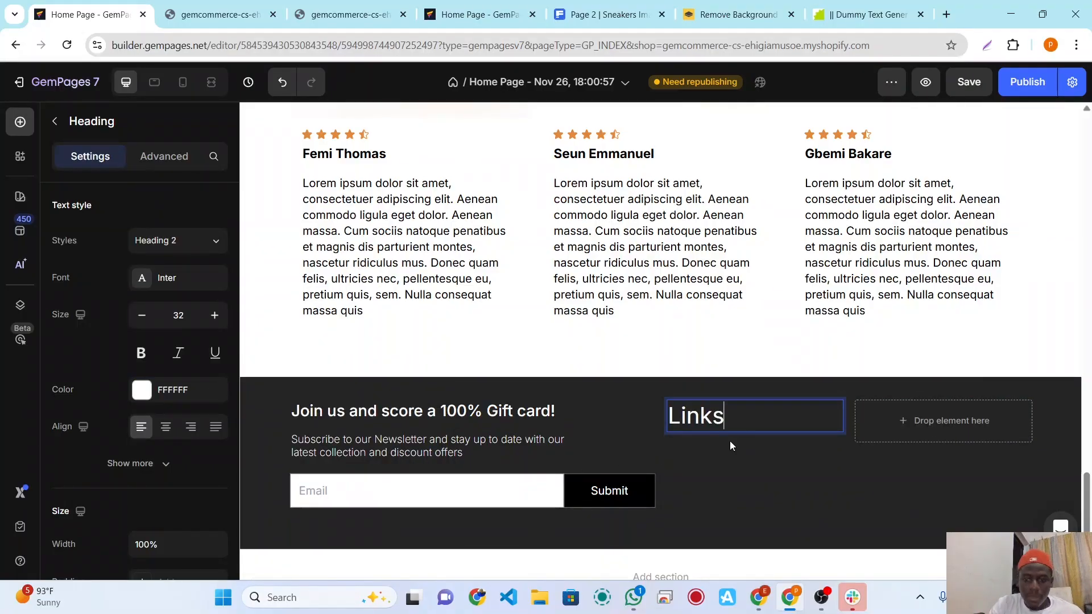
- Transform the Links heading to all uppercase and set its font size to 20
left_click(162, 466)
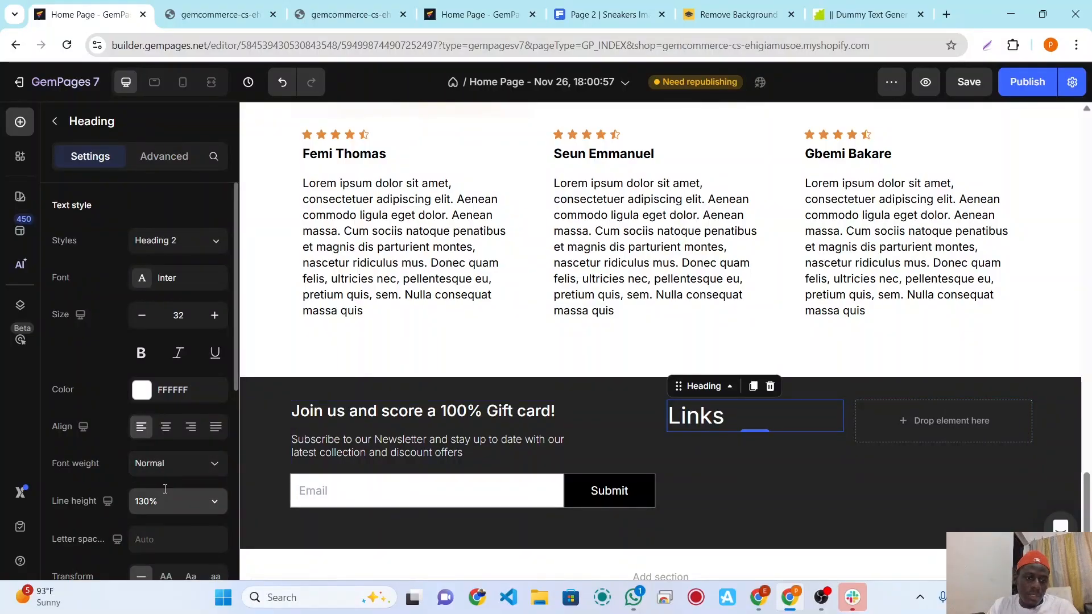
left_click(166, 576)
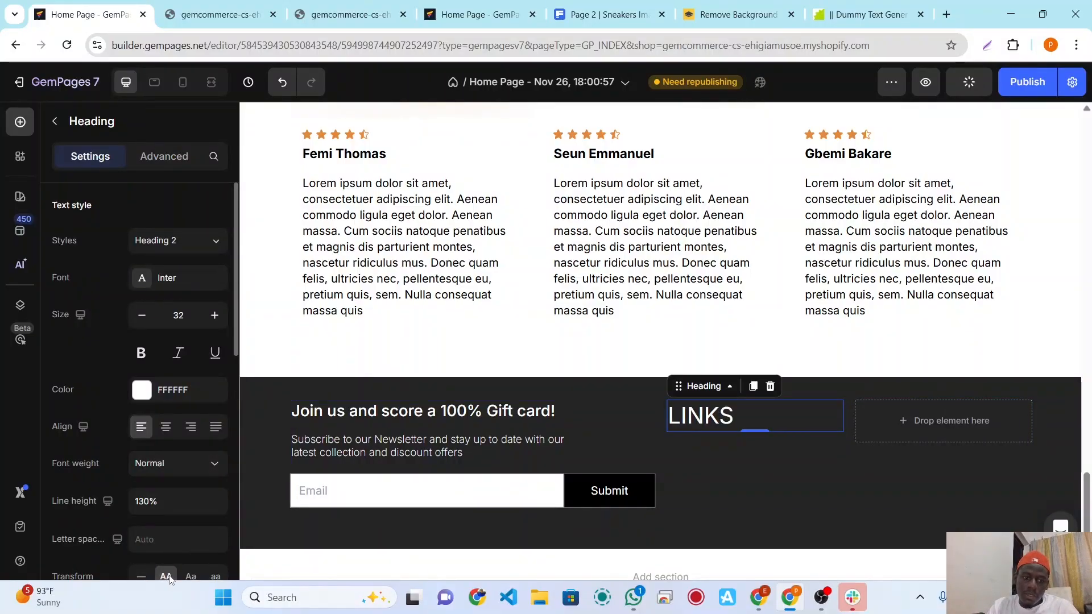
double_click(178, 316)
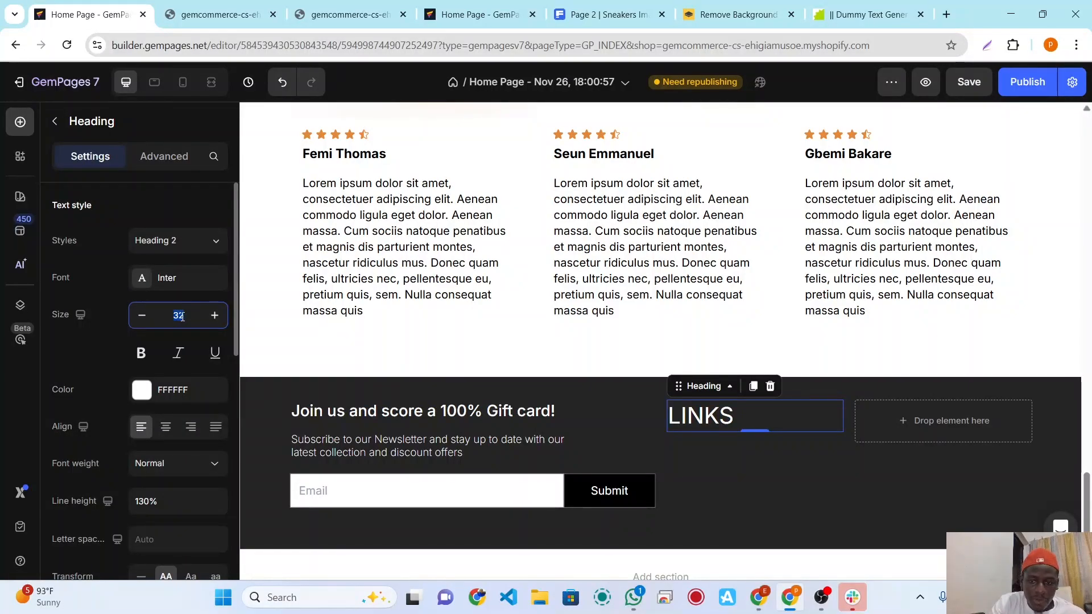
type("17")
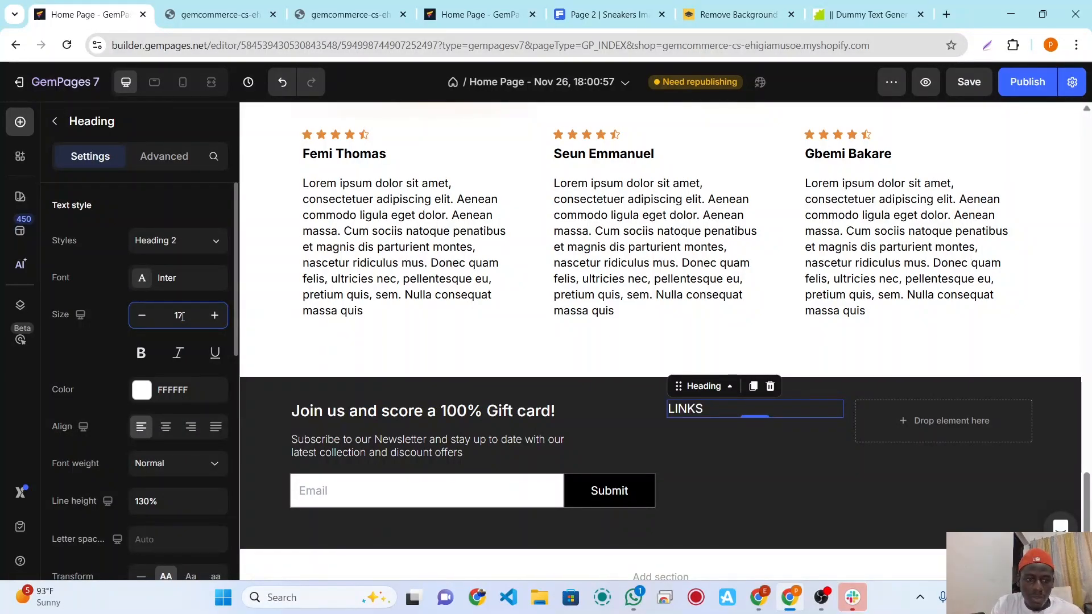
key("BackSpace")
key("BackSpace")
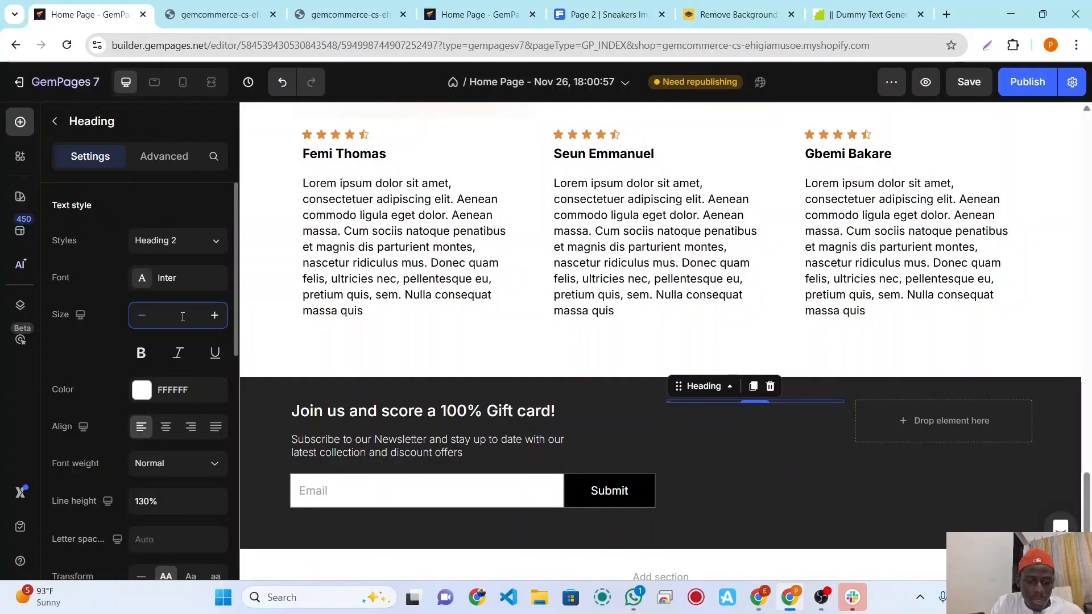
type("20")
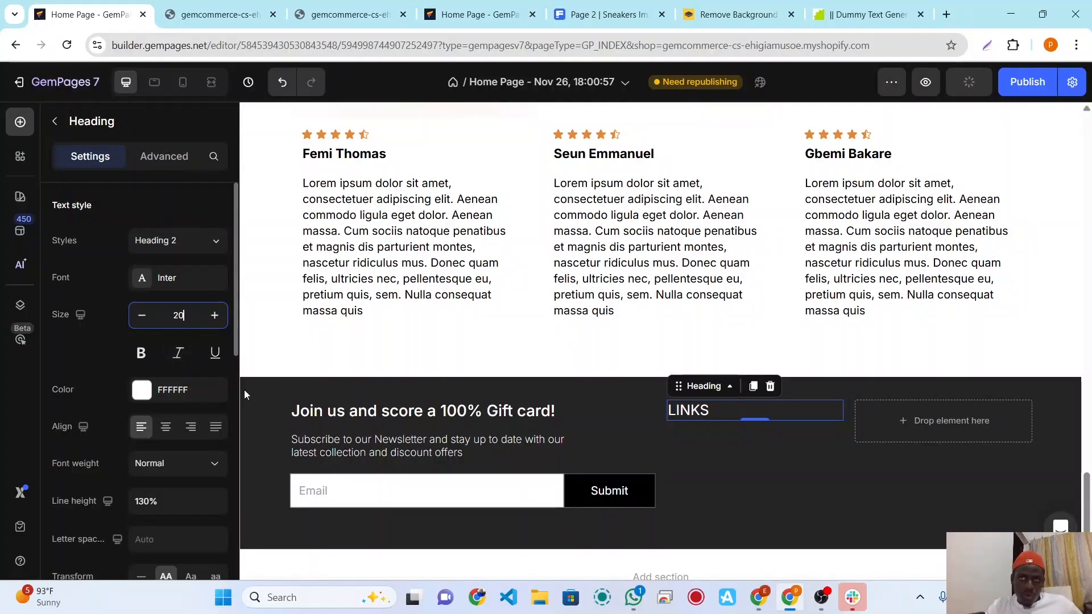
- Add a text block below the LINKS heading with font size 17 and white (FFFFFF) text
left_click(20, 122)
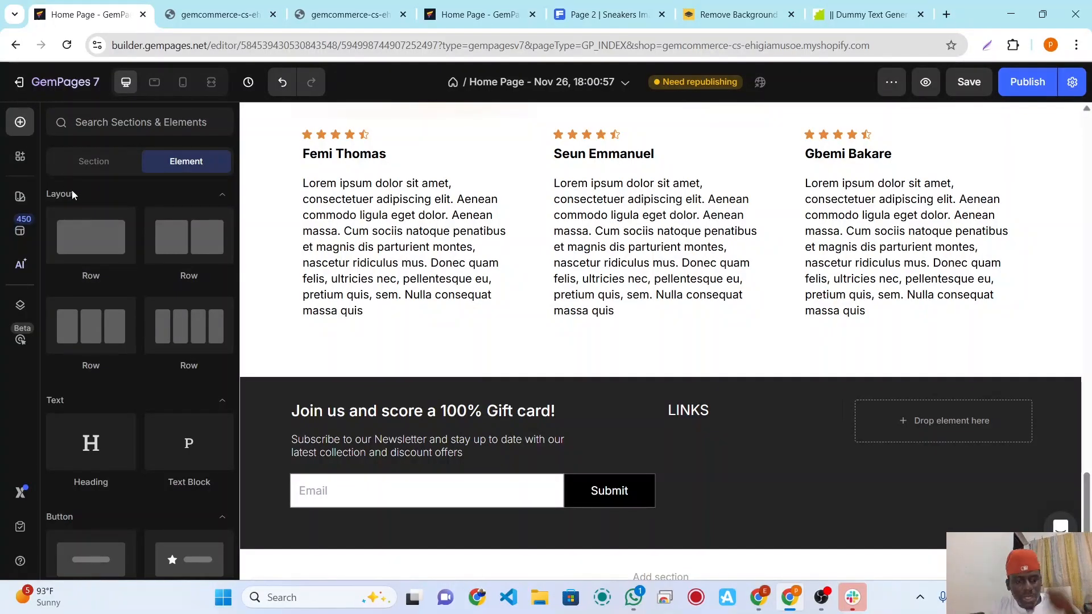
left_click_drag(192, 450, 723, 431)
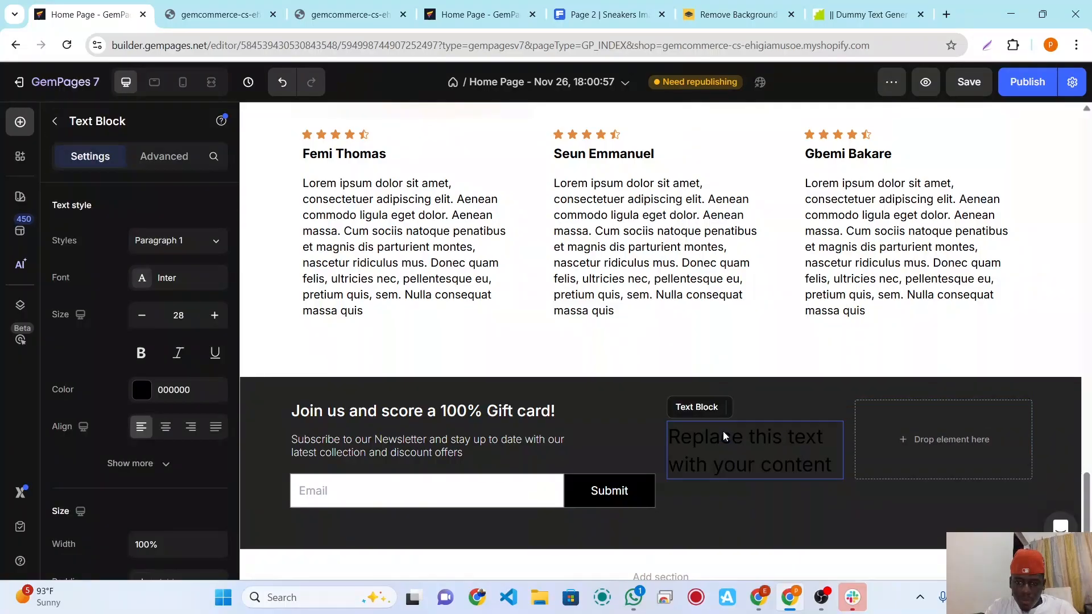
double_click(756, 439)
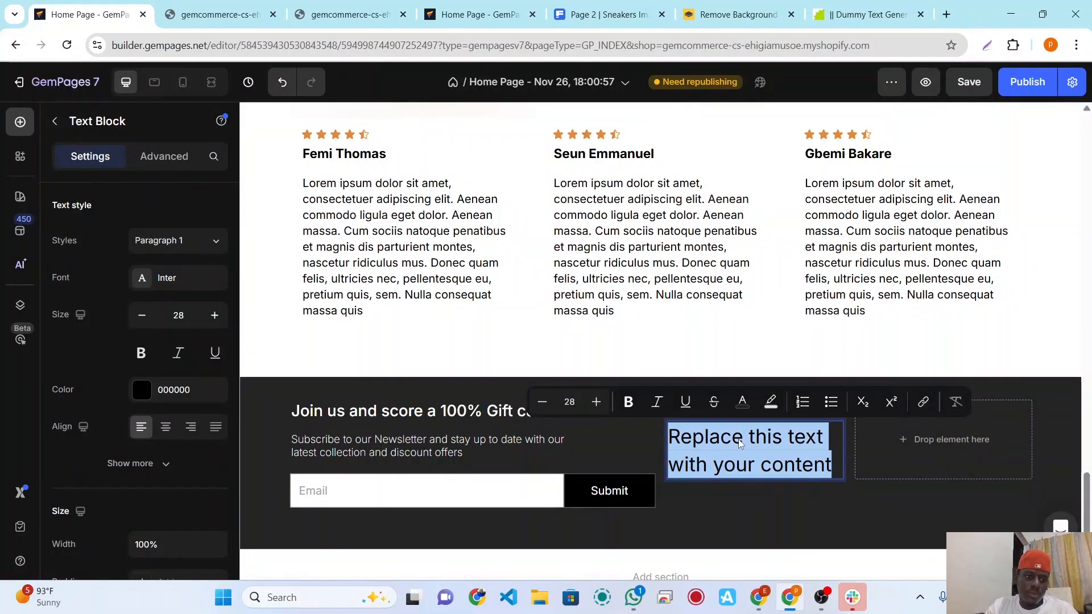
left_click(179, 322)
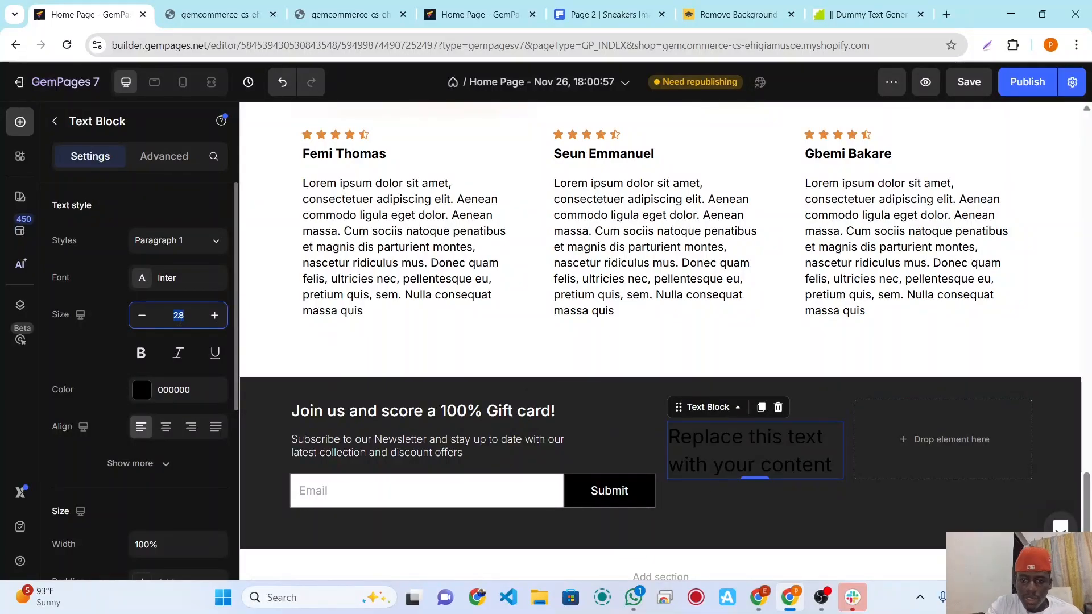
type("12")
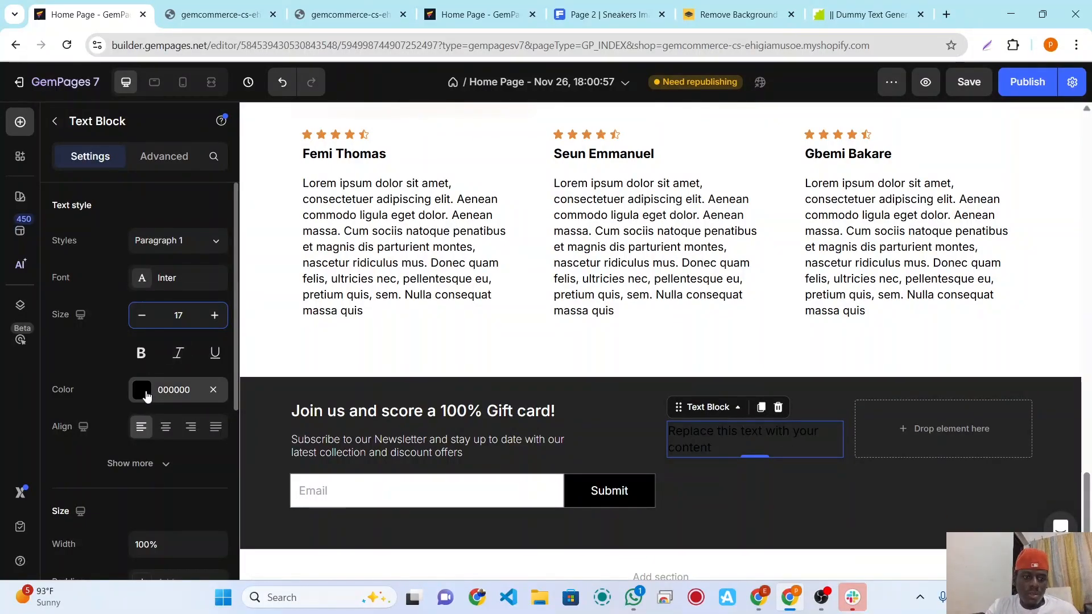
left_click(141, 390)
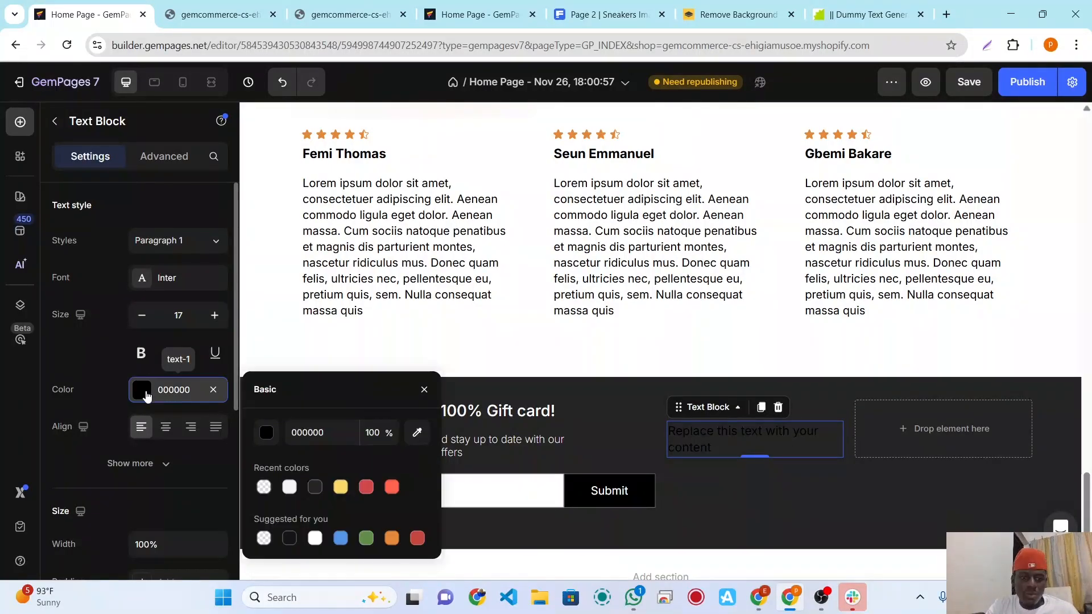
left_click(315, 538)
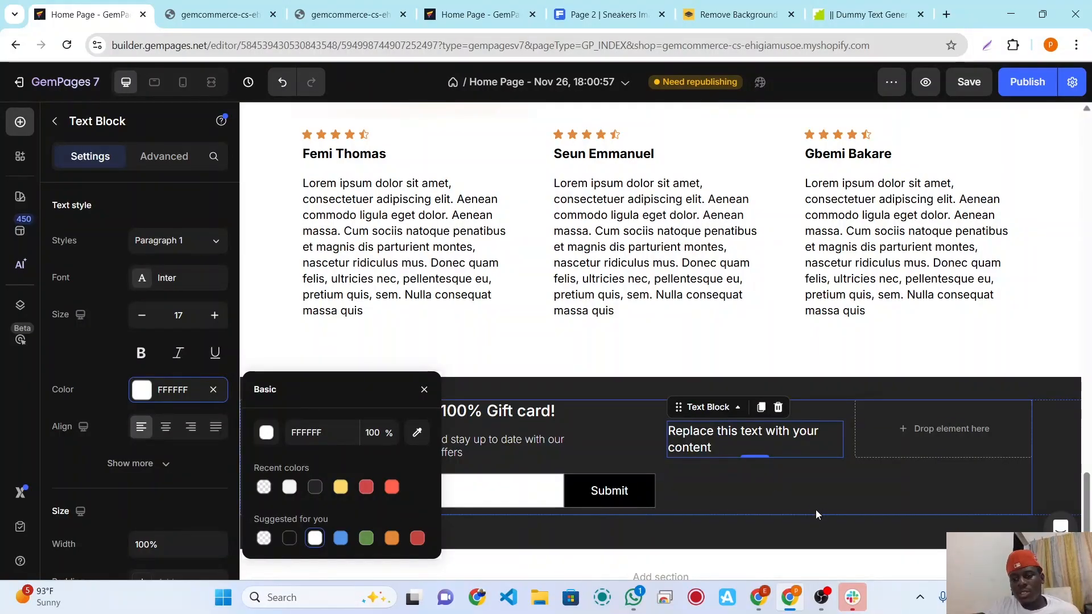
- Replace the placeholder text of the block under LINKS with "Shop"
double_click(752, 438)
triple_click(751, 441)
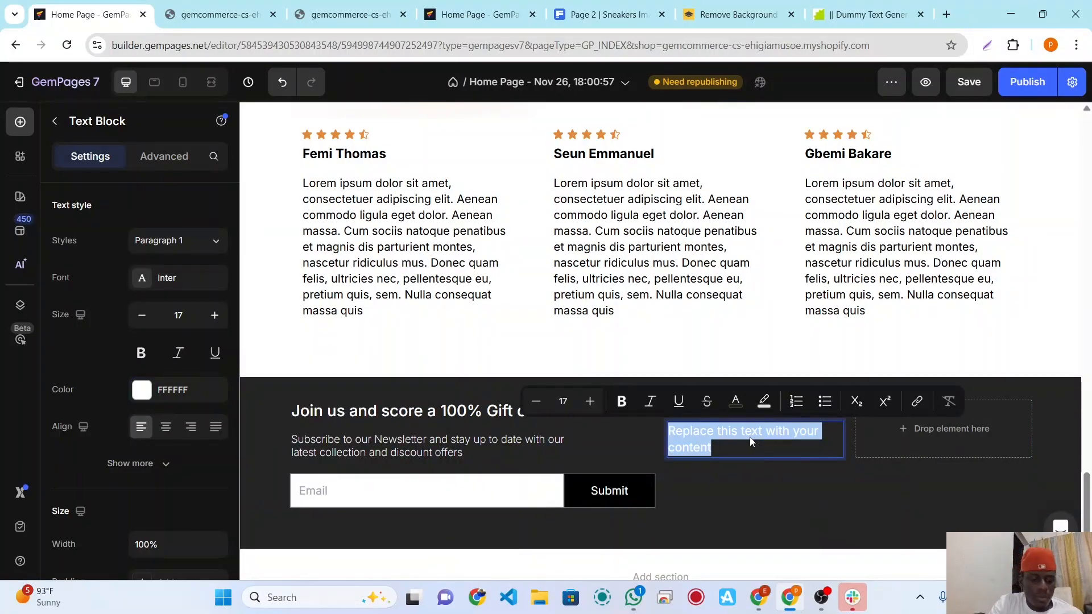
type("Sh")
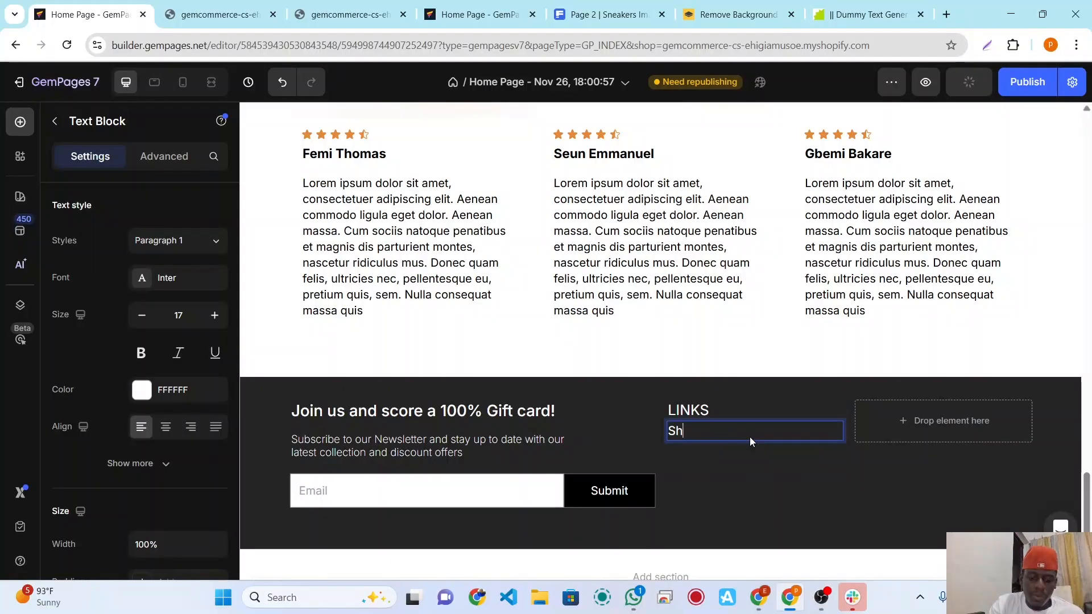
type("op")
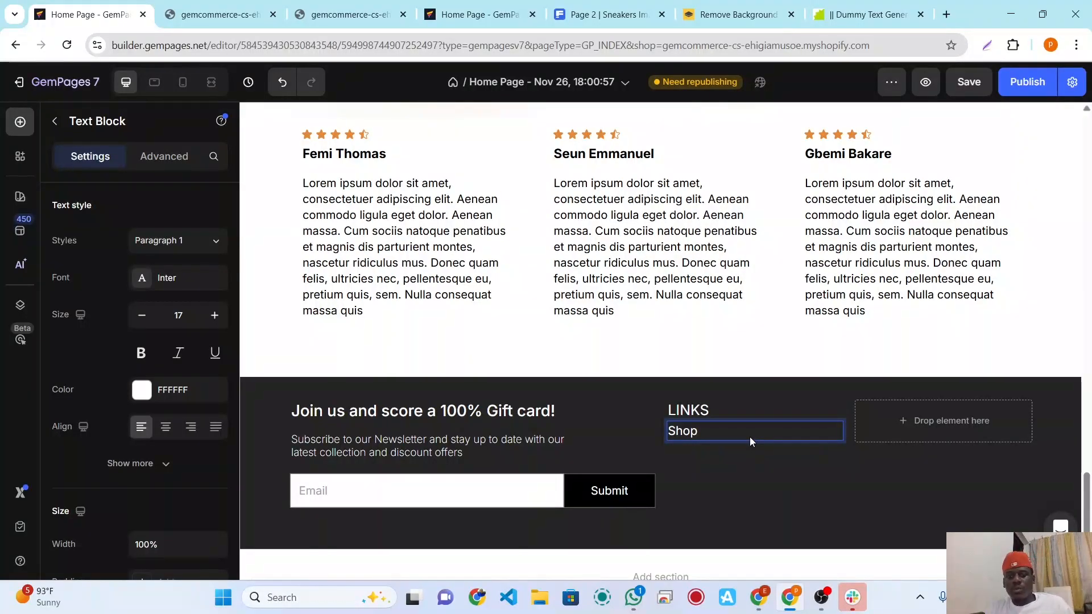
- Set the font weight of the Shop text block to Extra Light
left_click(175, 465)
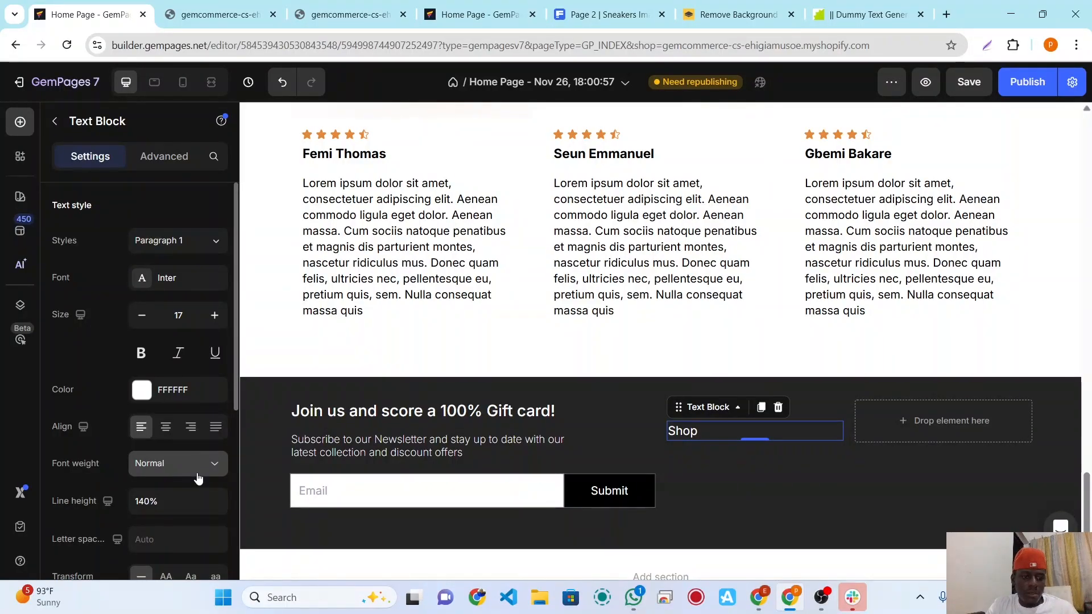
scroll(198, 478, "down", 3)
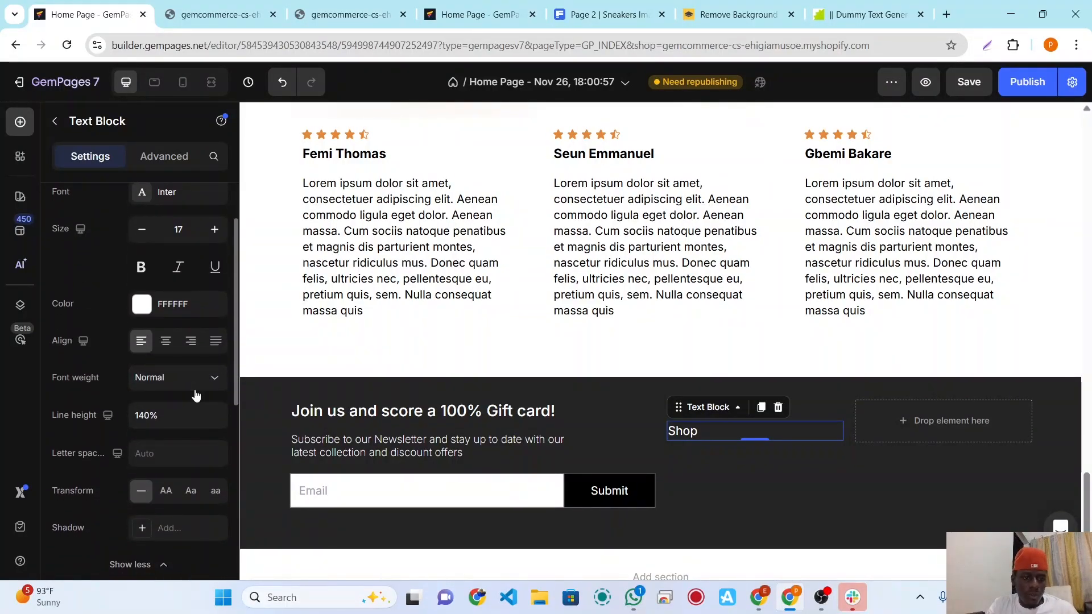
left_click(198, 392)
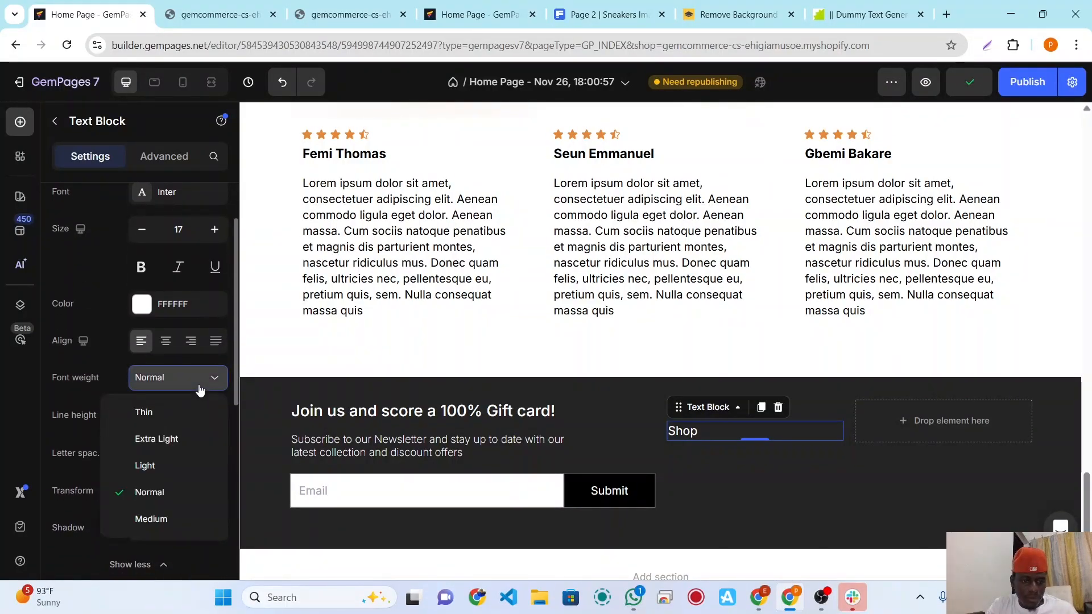
left_click(157, 448)
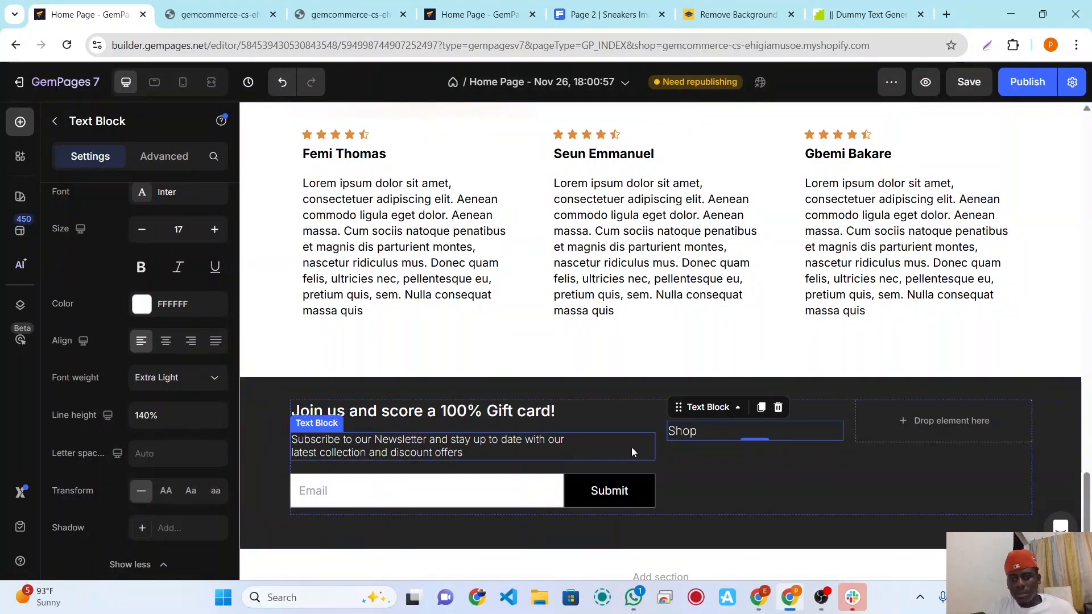
left_click(782, 463)
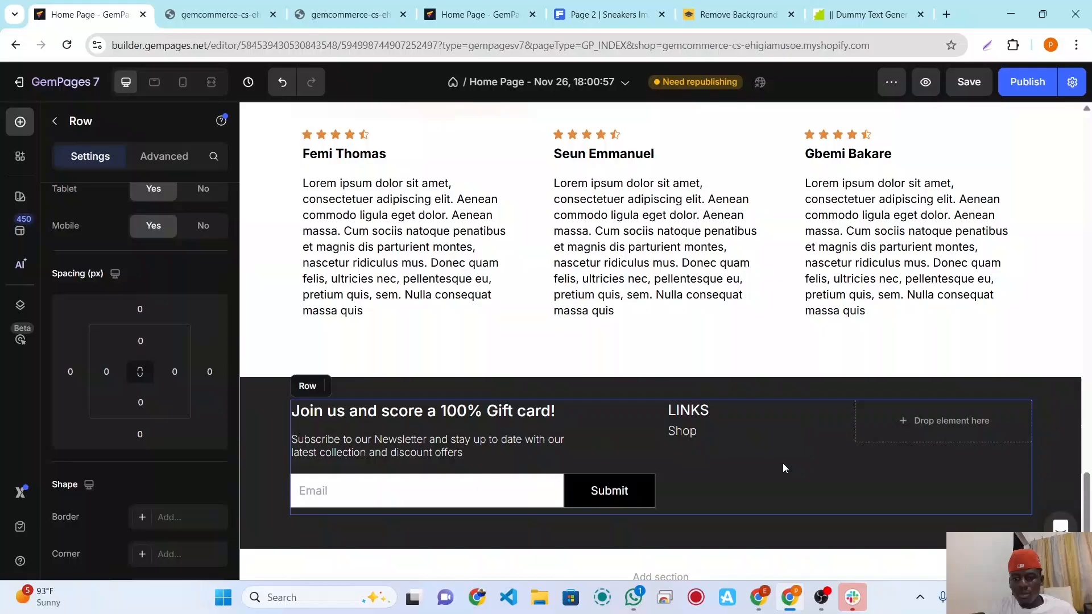
- Duplicate the Shop text block three times to make four entries under LINKS
left_click(702, 435)
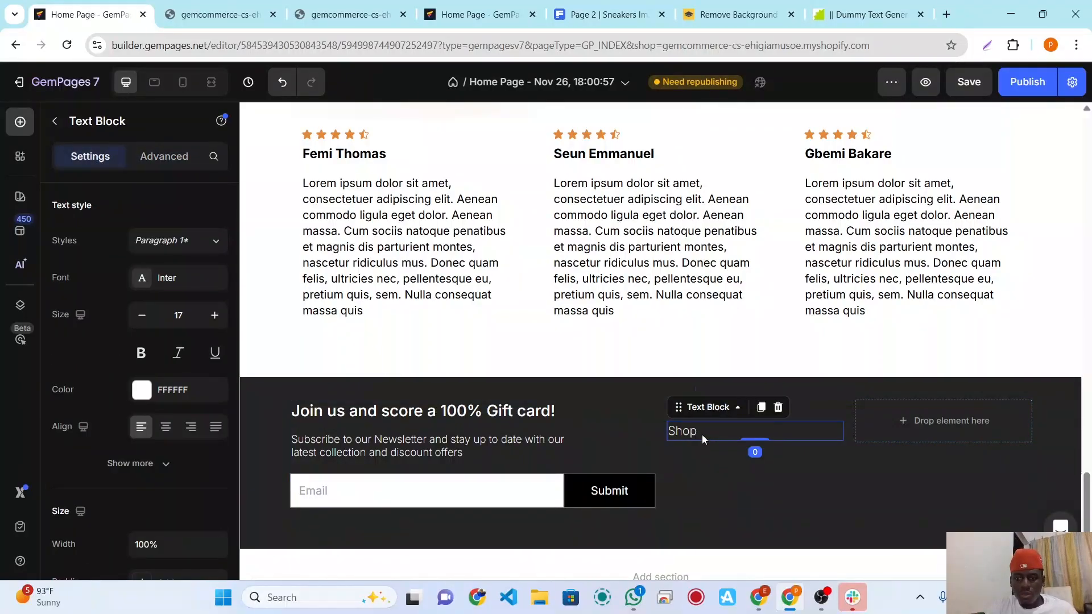
left_click(765, 410)
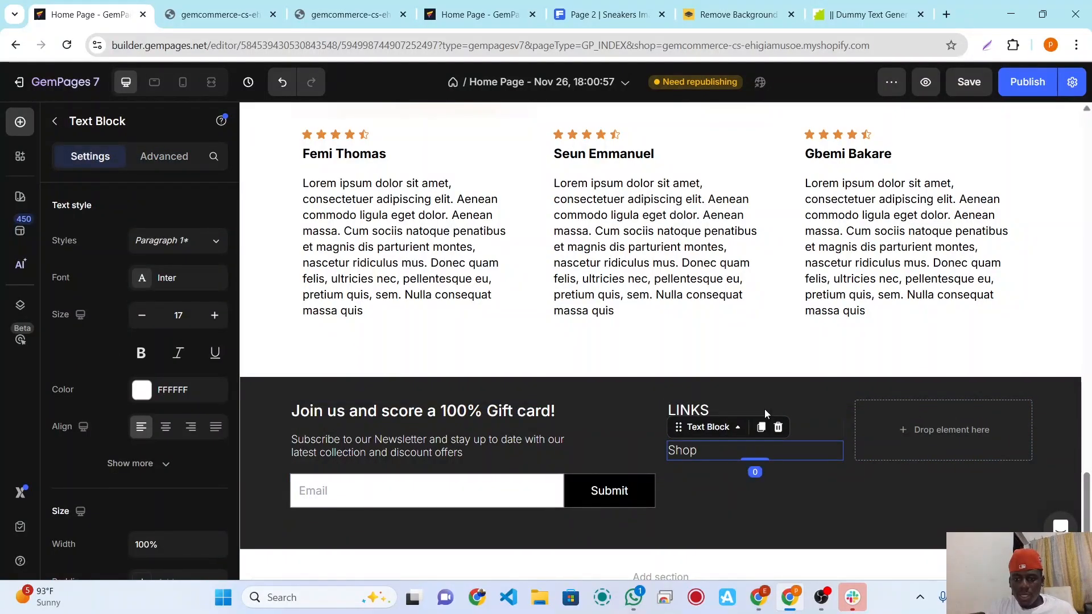
left_click(762, 427)
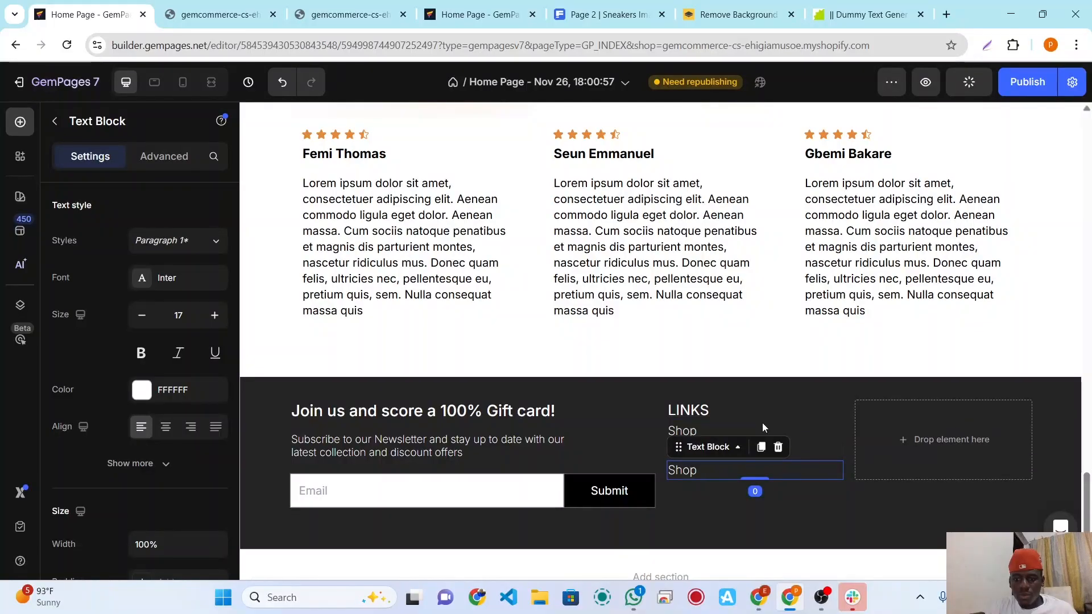
left_click(762, 447)
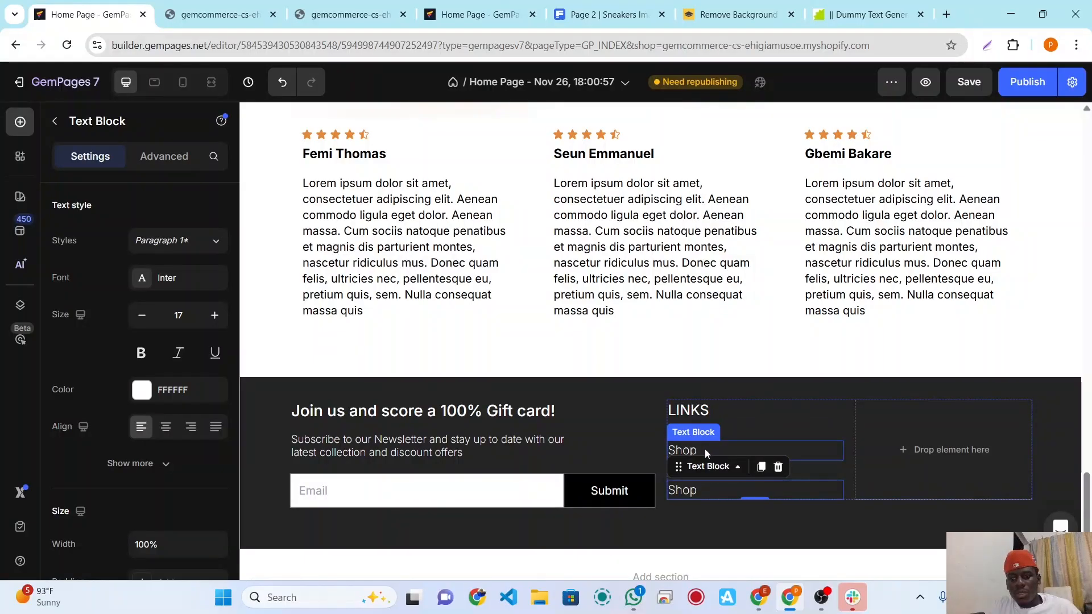
- Replace the text of the second entry under LINKS with "Shopping & Return"
left_click(704, 452)
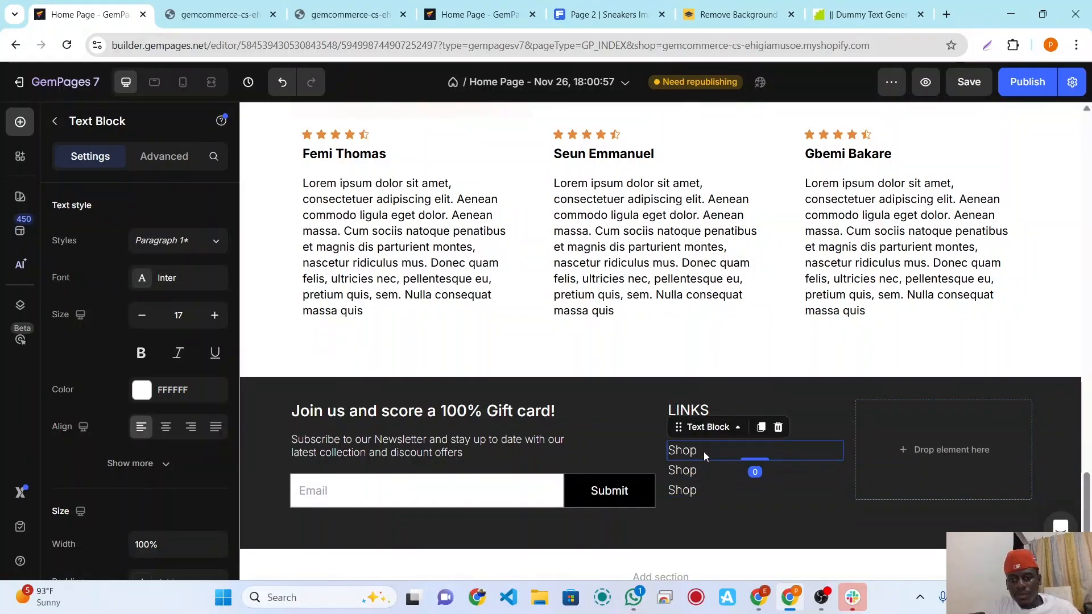
double_click(704, 452)
type("S")
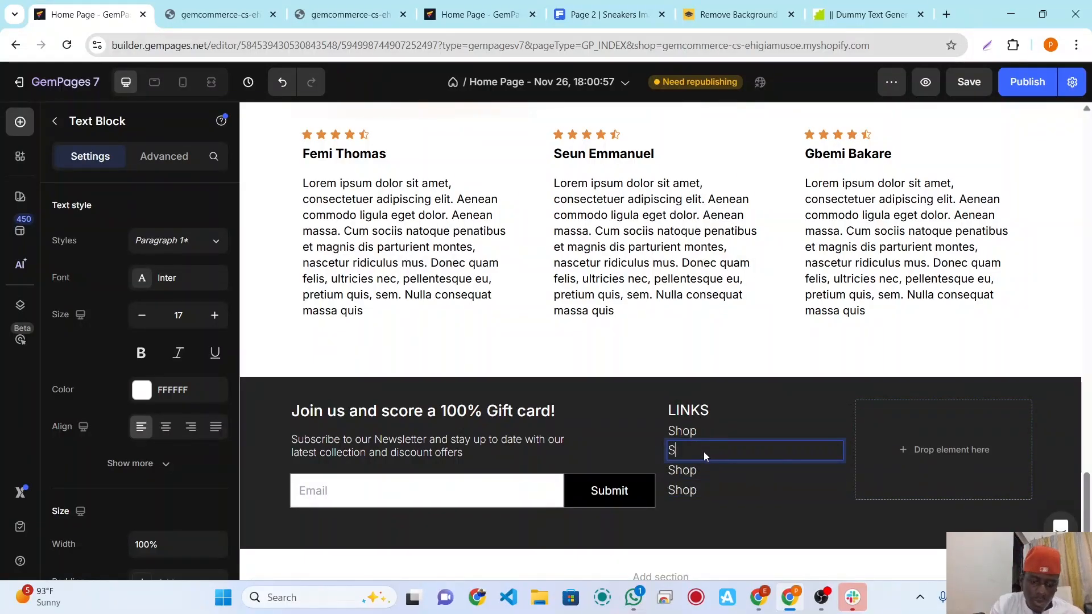
type("hoppinf")
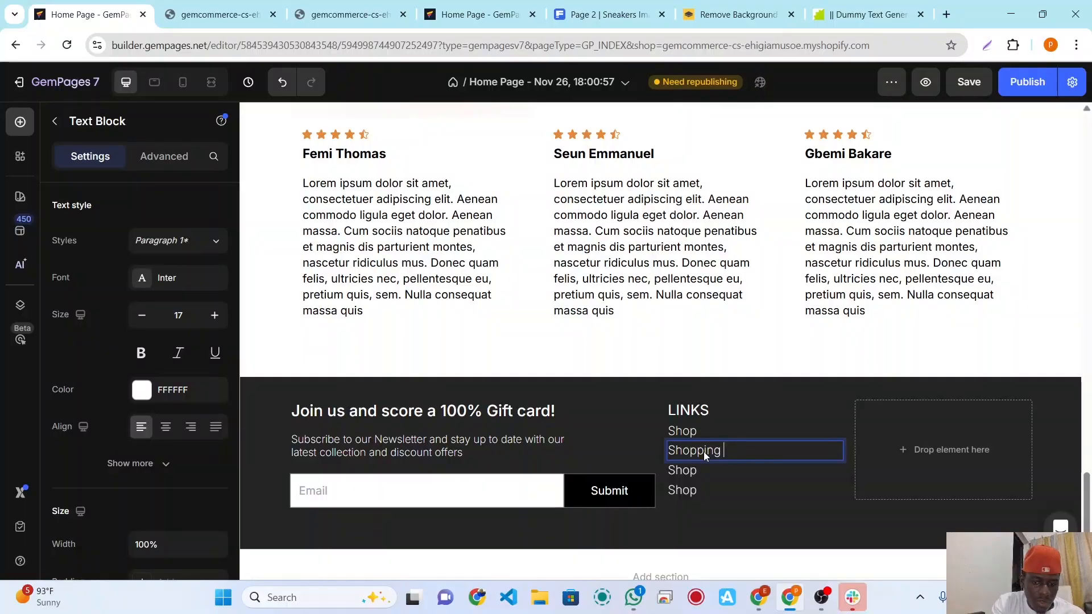
type("$ ")
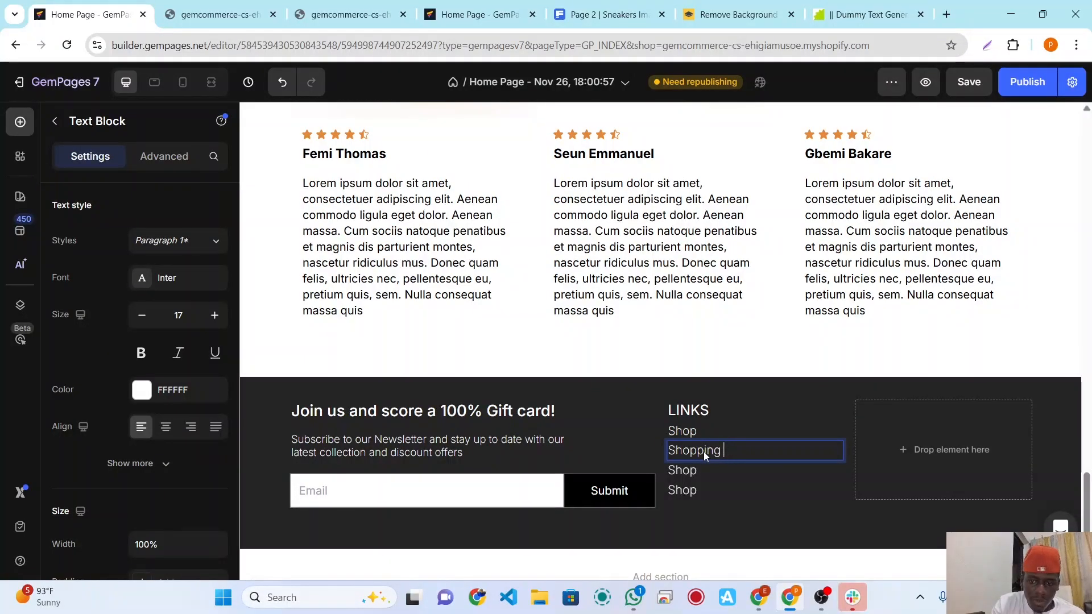
type("&")
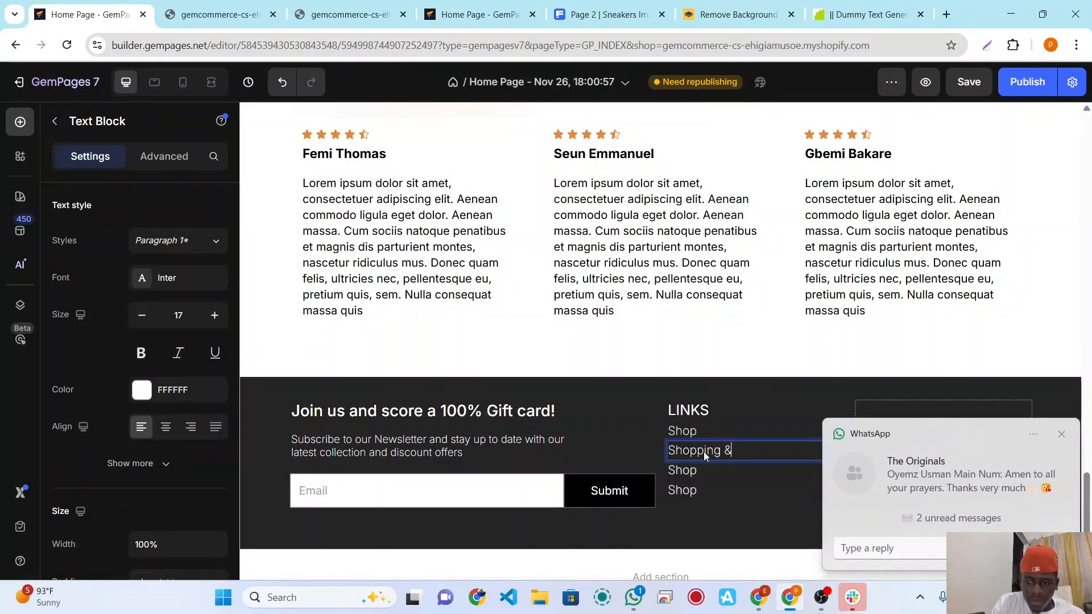
left_click(1062, 435)
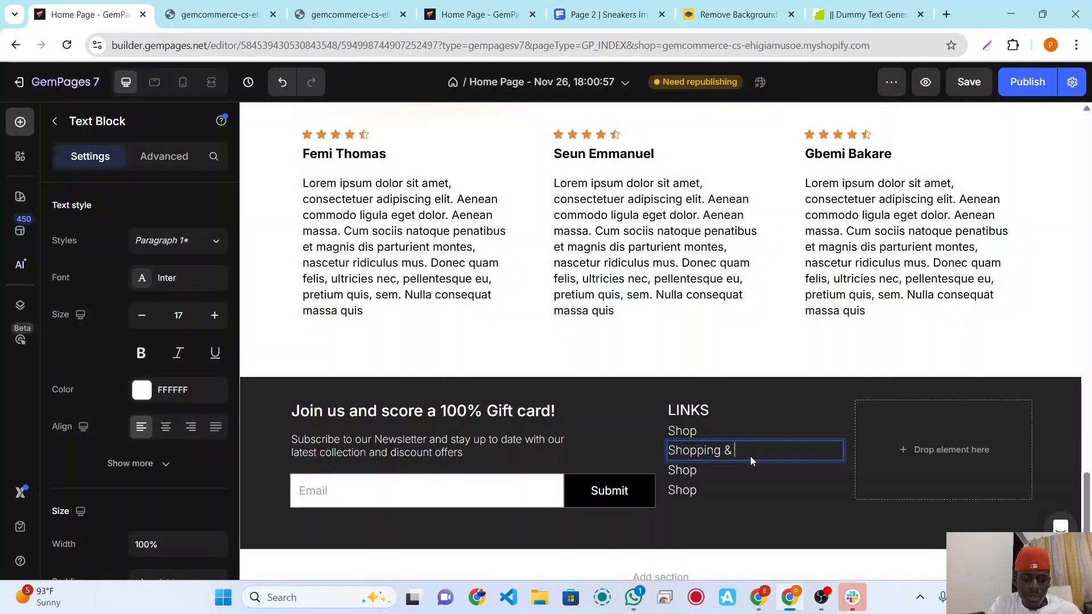
type("Return")
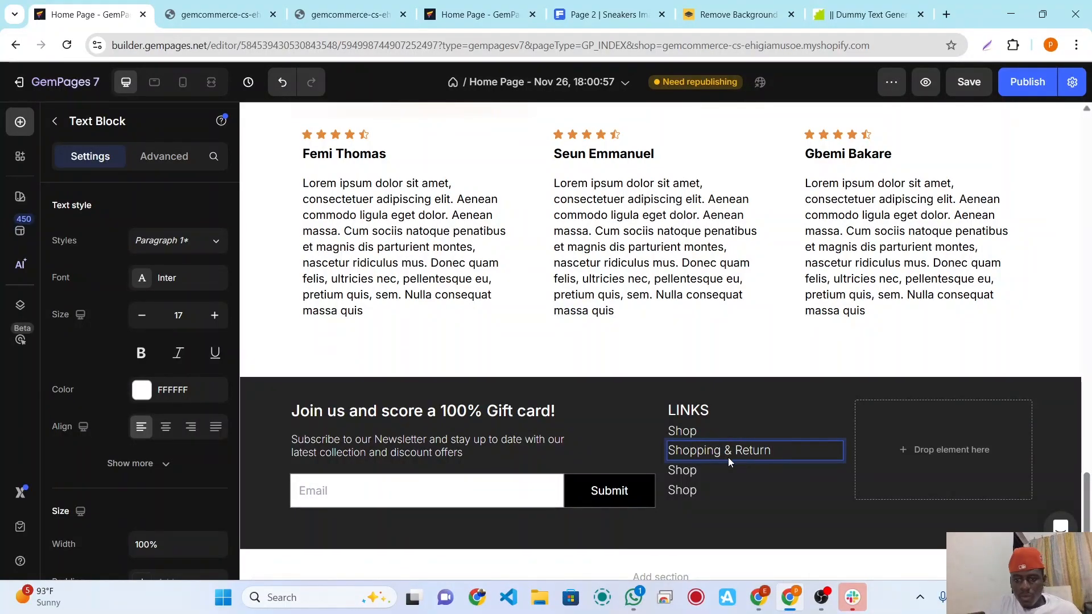
- Reduce the font size of the first Shop entry under LINKS to 14
left_click(695, 432)
left_click(142, 316)
left_click(142, 316)
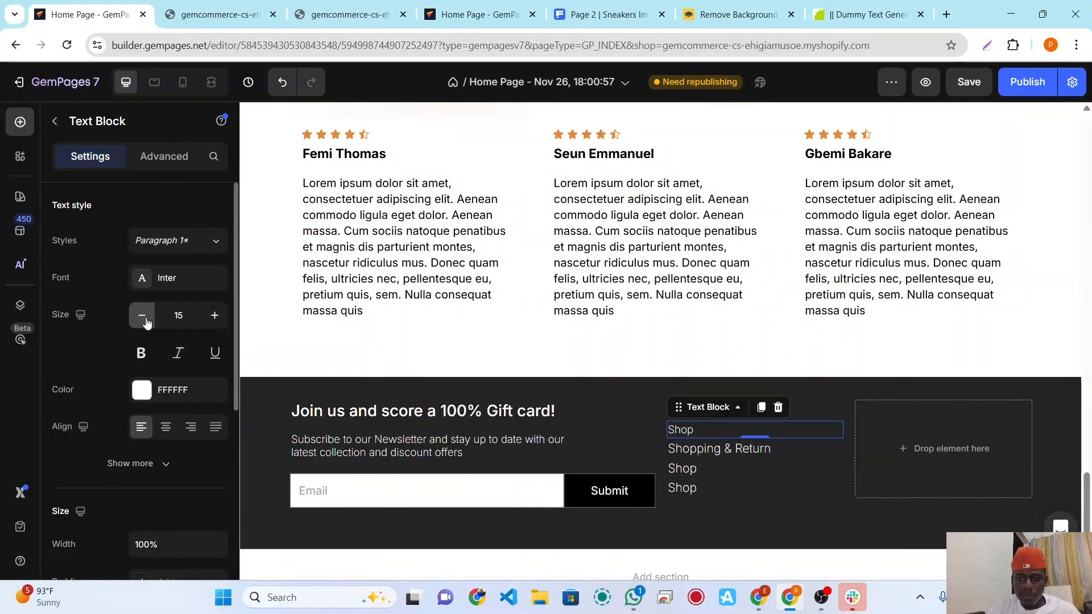
left_click(142, 316)
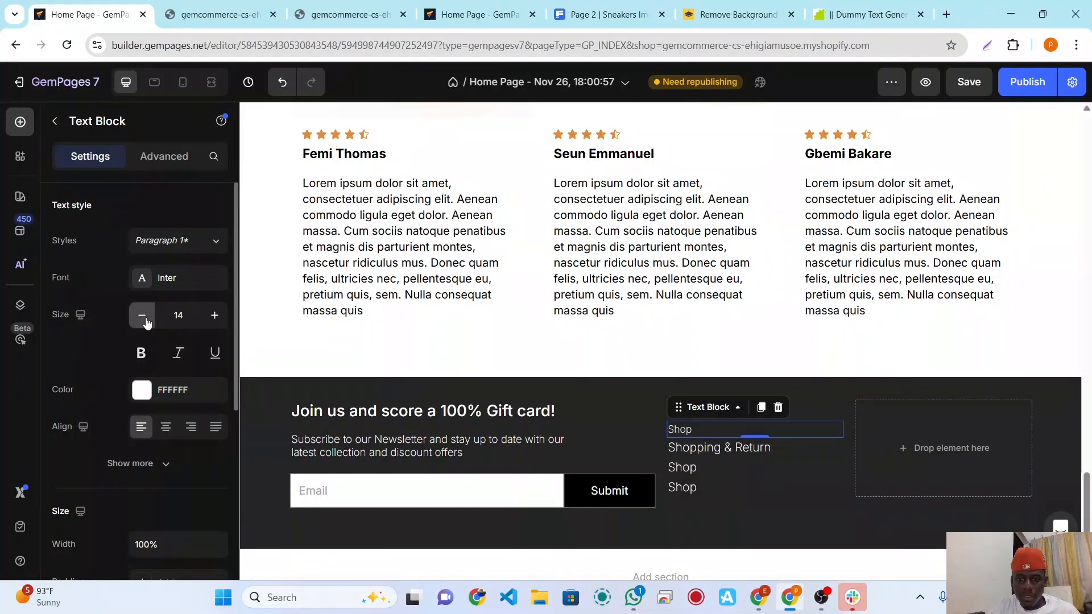
- Set the font size of the Shopping & Return entry to 15
left_click(686, 449)
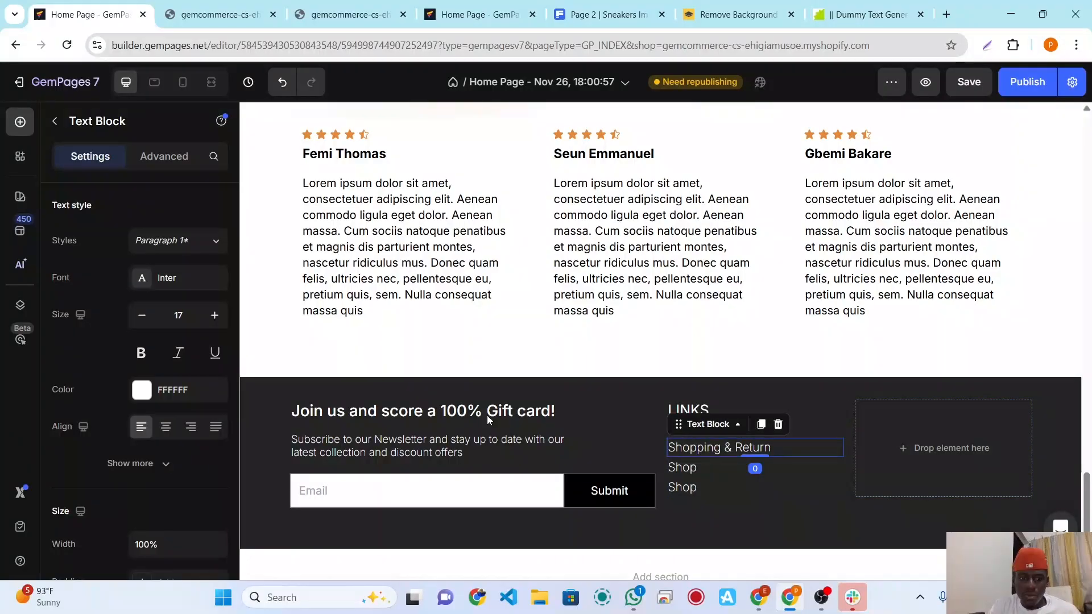
left_click(142, 316)
left_click(142, 317)
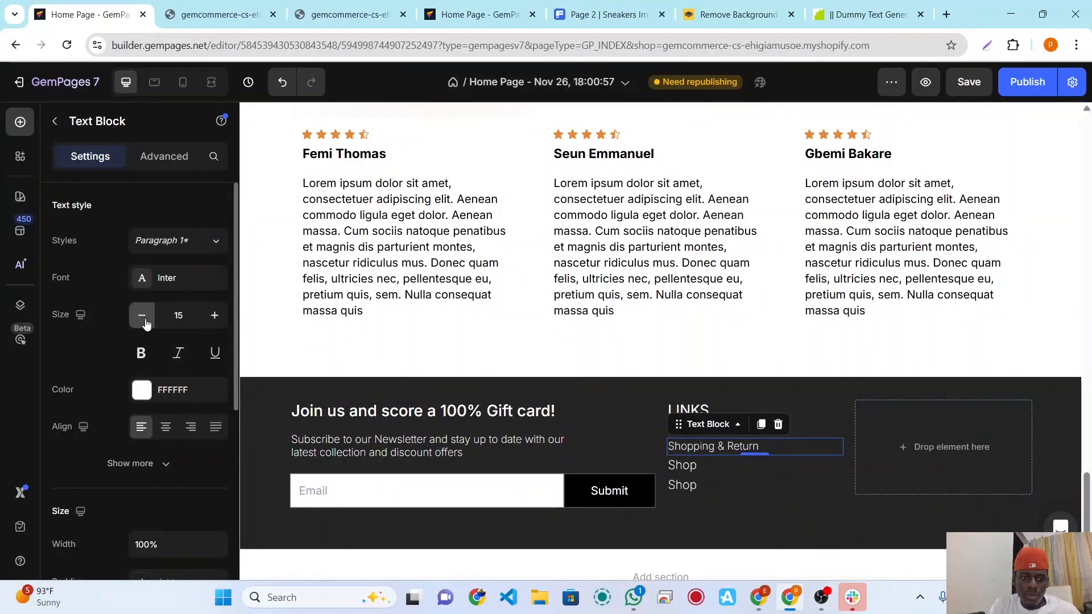
left_click(142, 316)
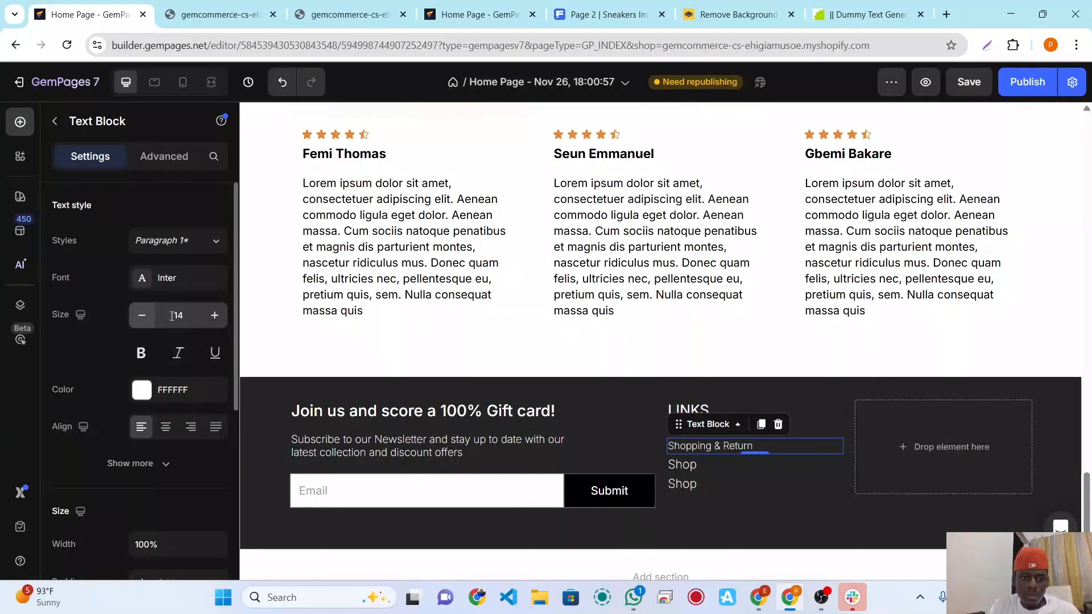
left_click(216, 317)
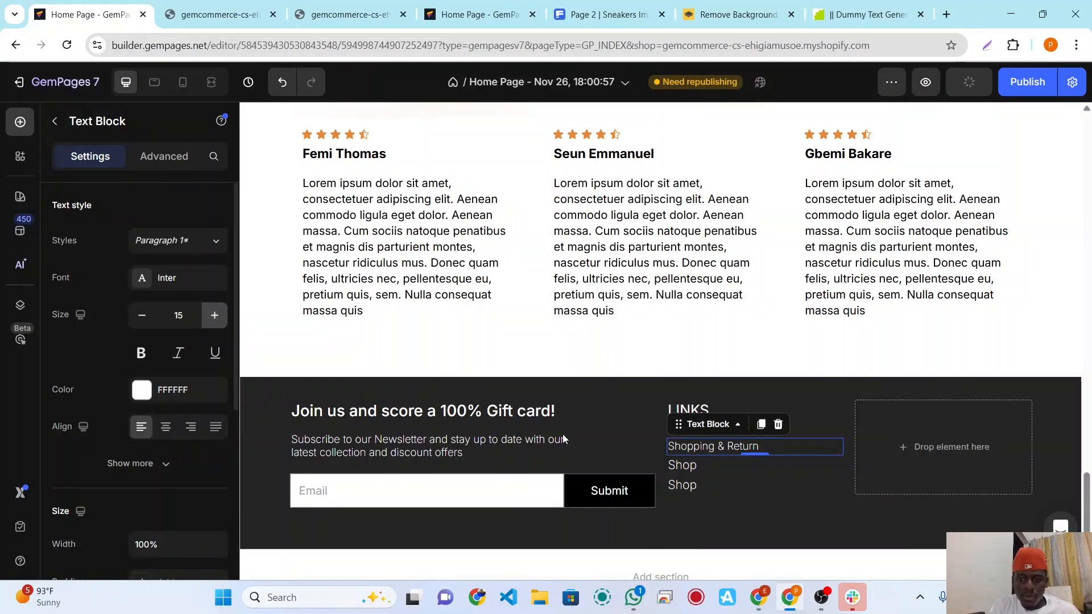
- Set the font size of the third and fourth entries under LINKS to 15
left_click(688, 481)
left_click(689, 485)
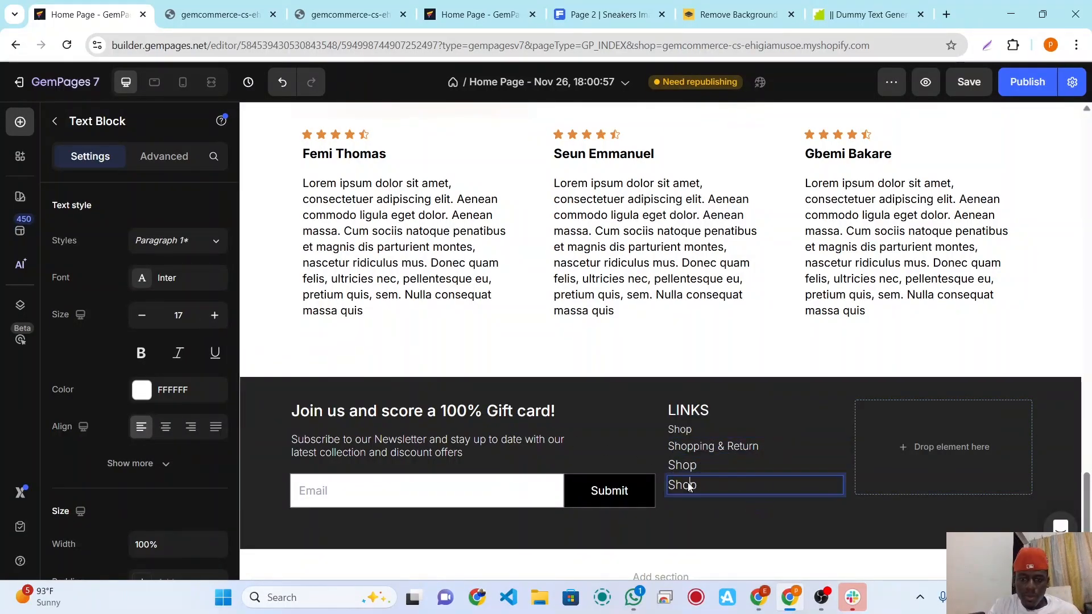
left_click(175, 317)
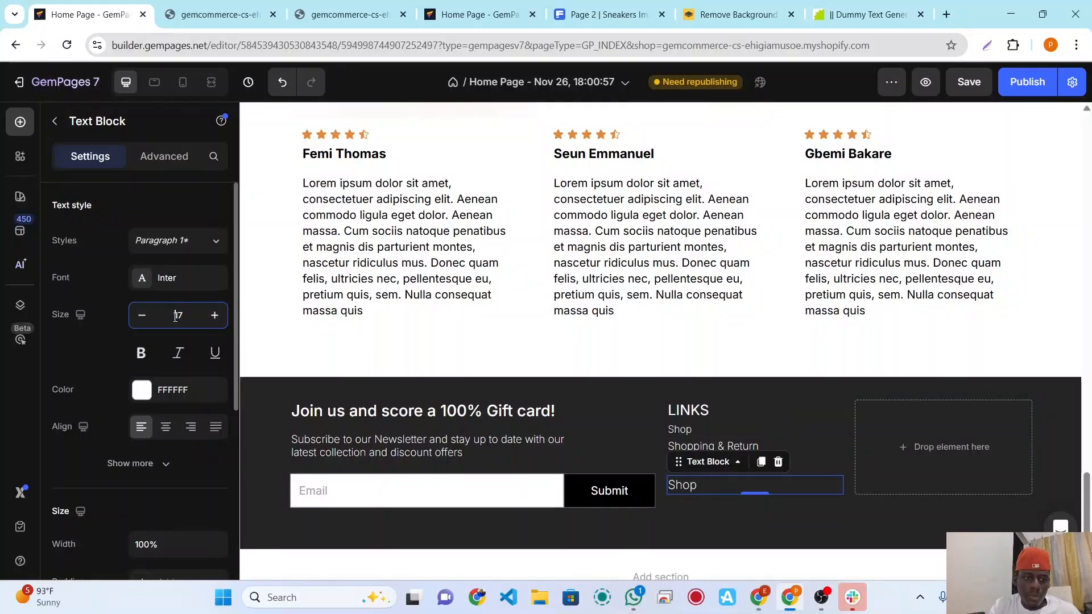
left_click(142, 316)
left_click(142, 316)
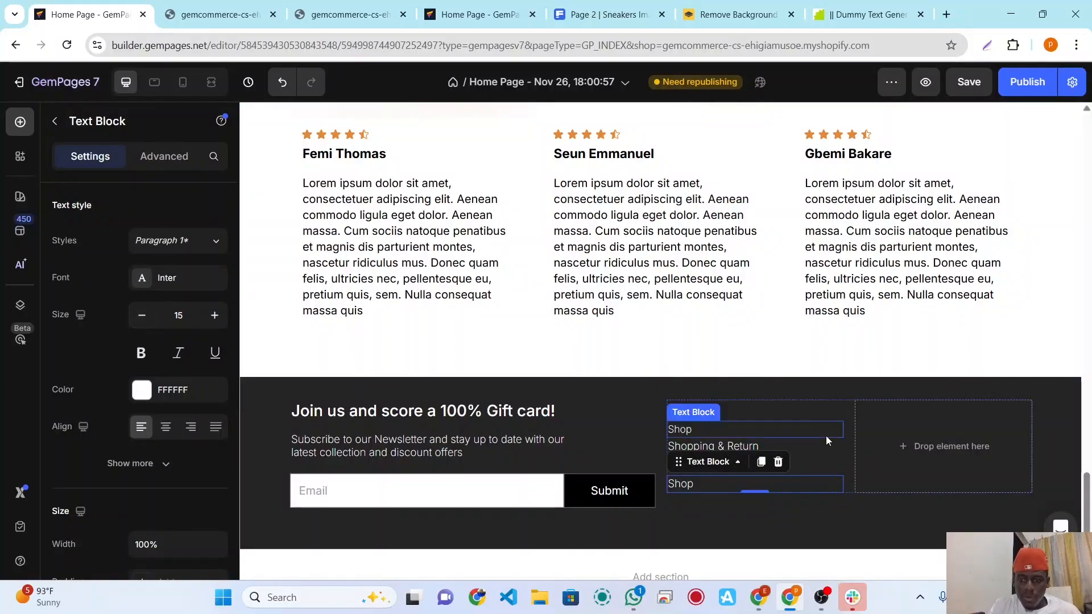
left_click(826, 436)
left_click(698, 464)
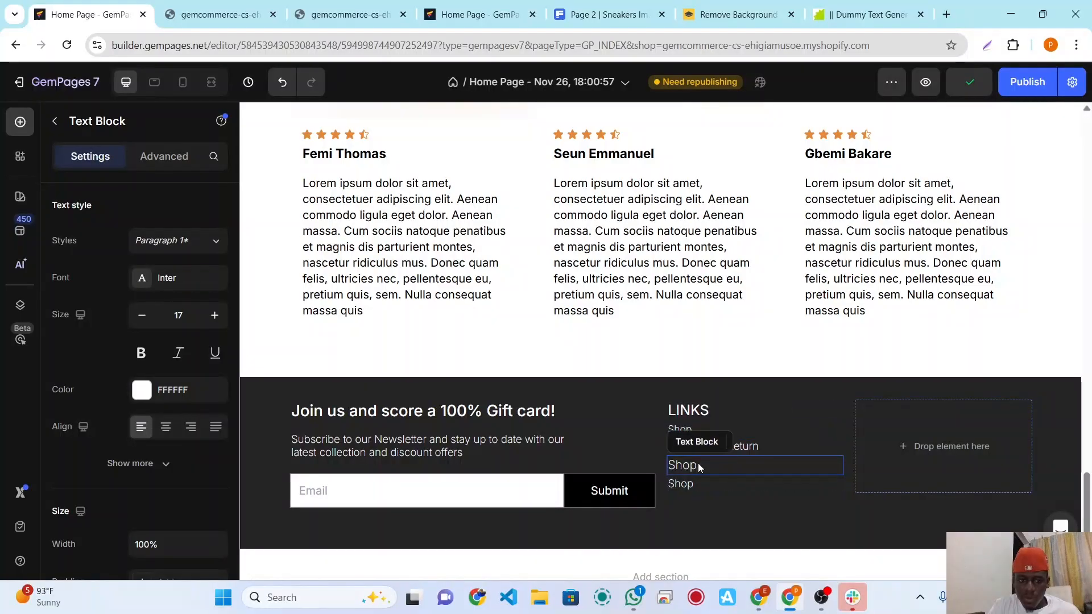
left_click(142, 316)
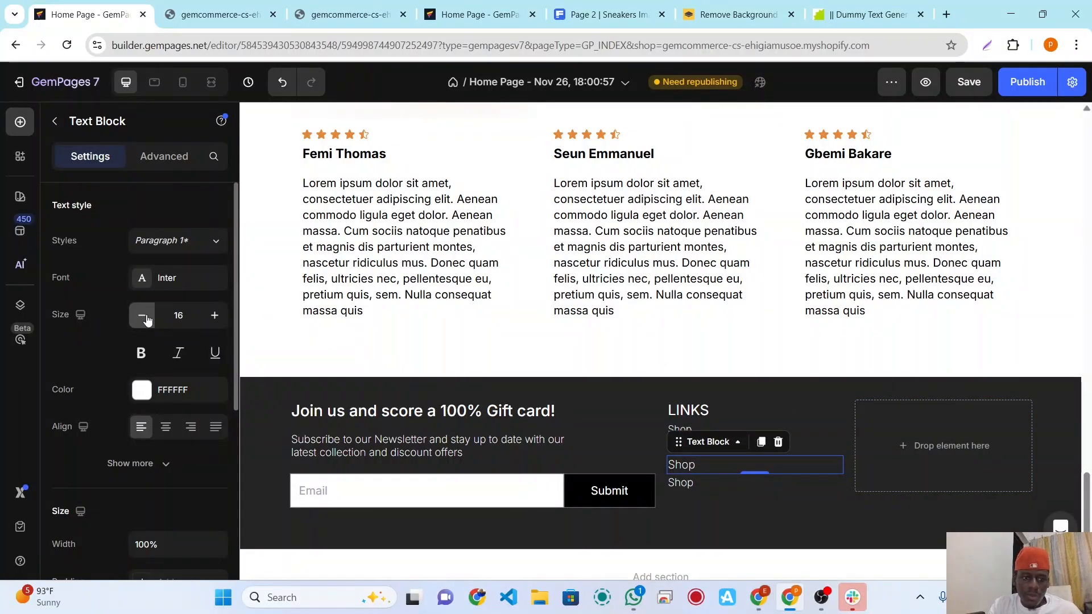
left_click(142, 316)
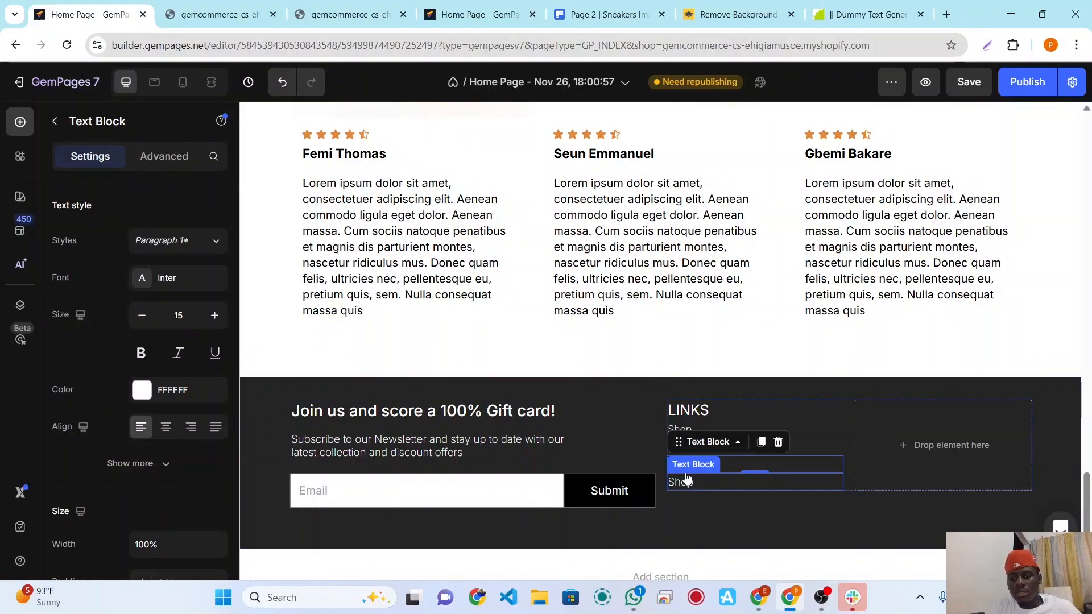
- Replace the text of the third entry under LINKS with "About Us"
left_click(724, 463)
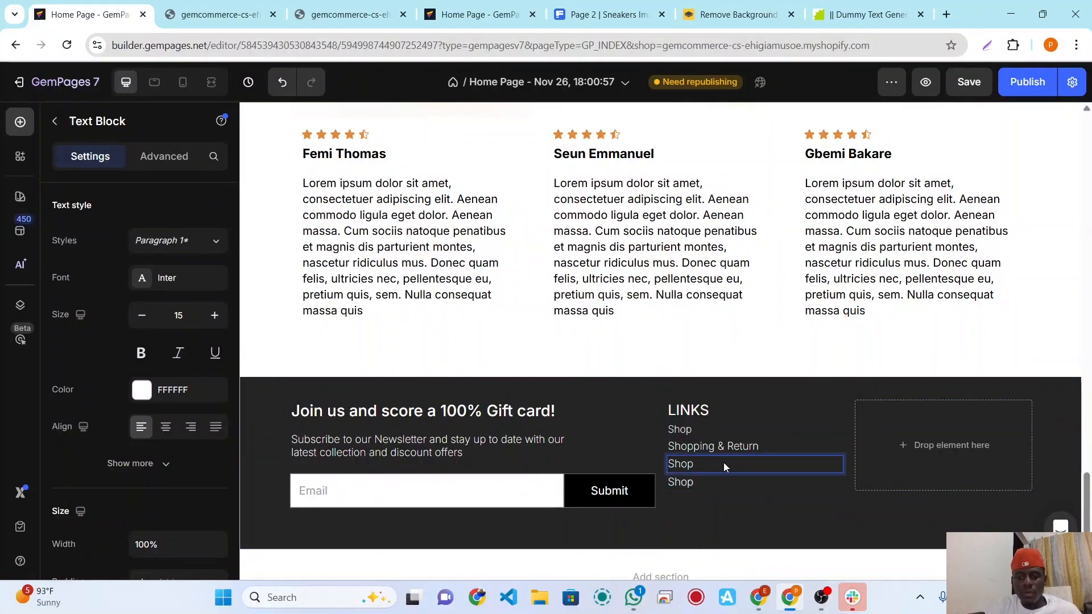
double_click(723, 464)
type("A")
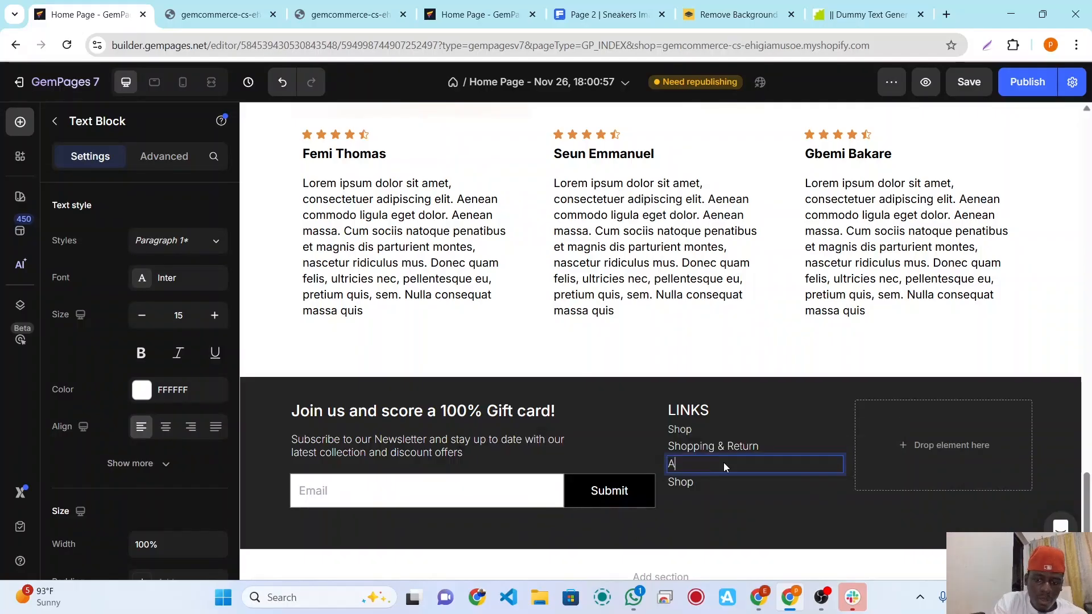
type("boiut")
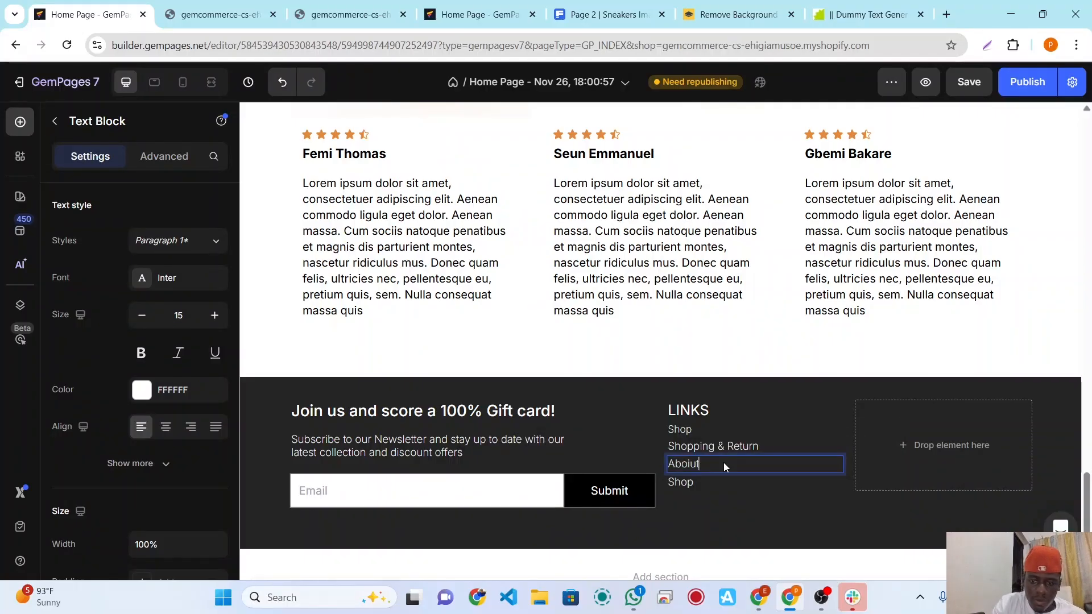
key("BackSpace")
key("BackSpace")
type("ut")
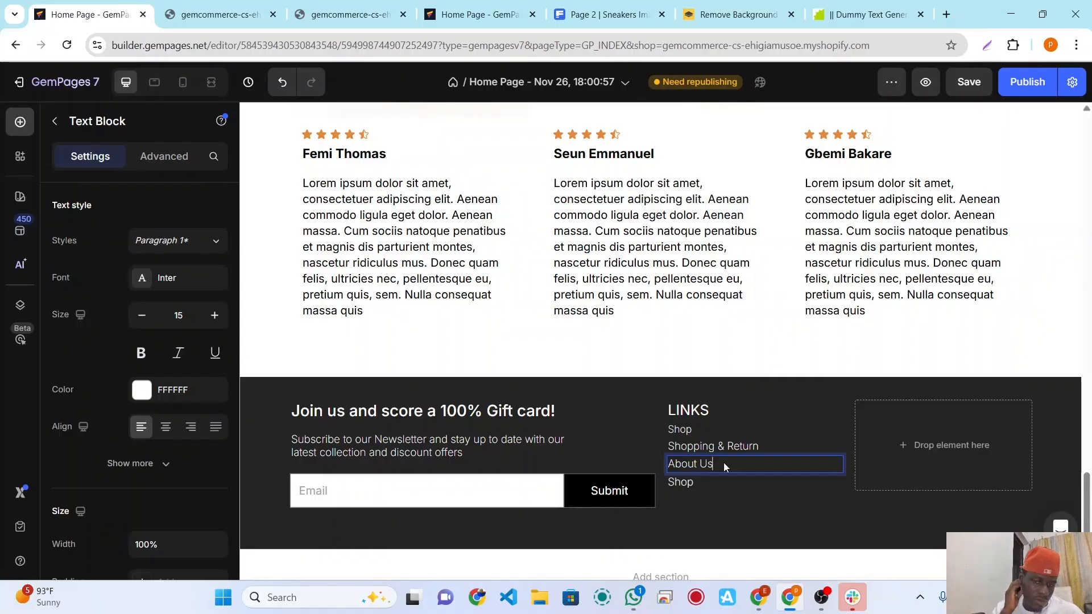
- Replace the text of the fourth entry under LINKS with "Contact Us"
left_click(698, 478)
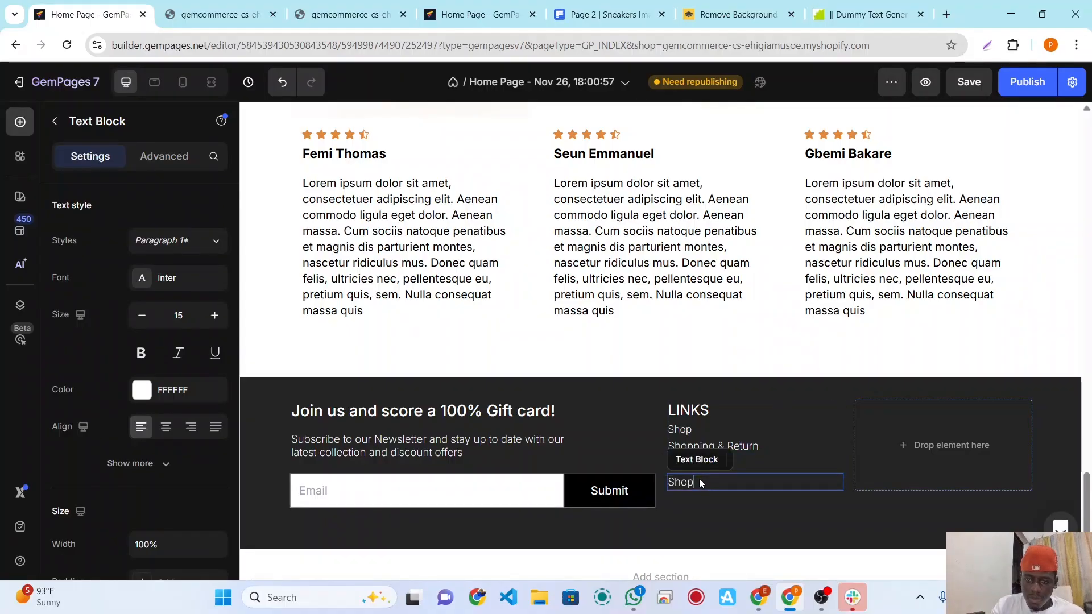
key("ctrl+a")
type("C")
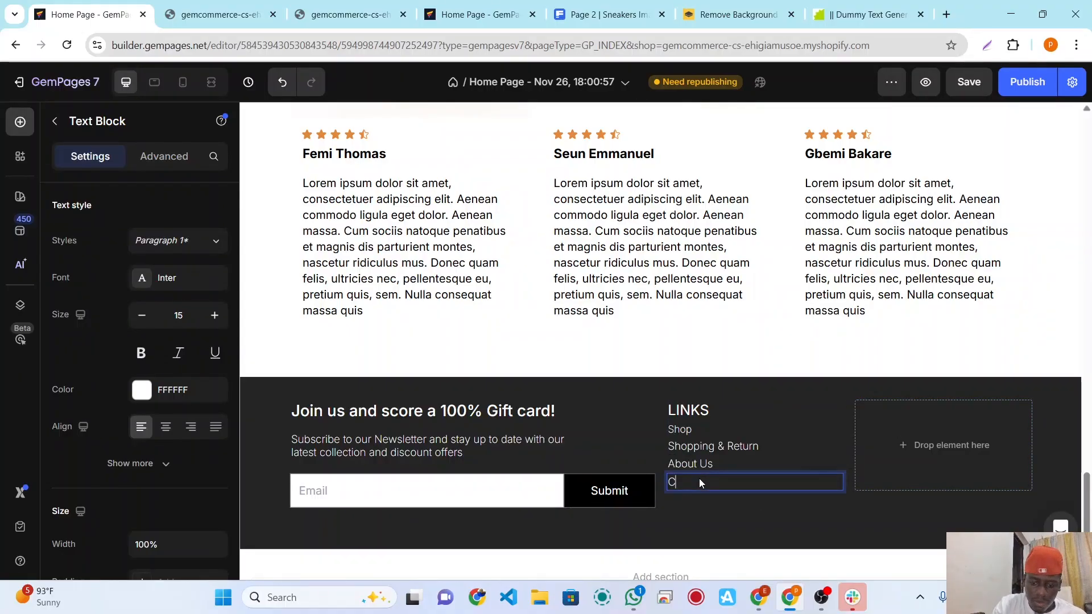
type("ontac")
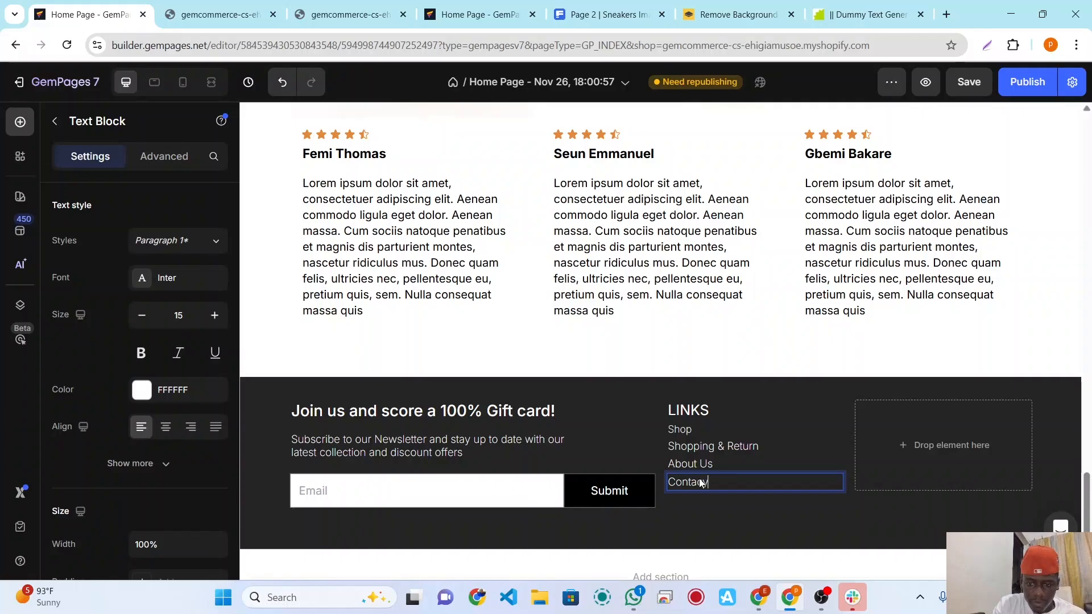
key("BackSpace")
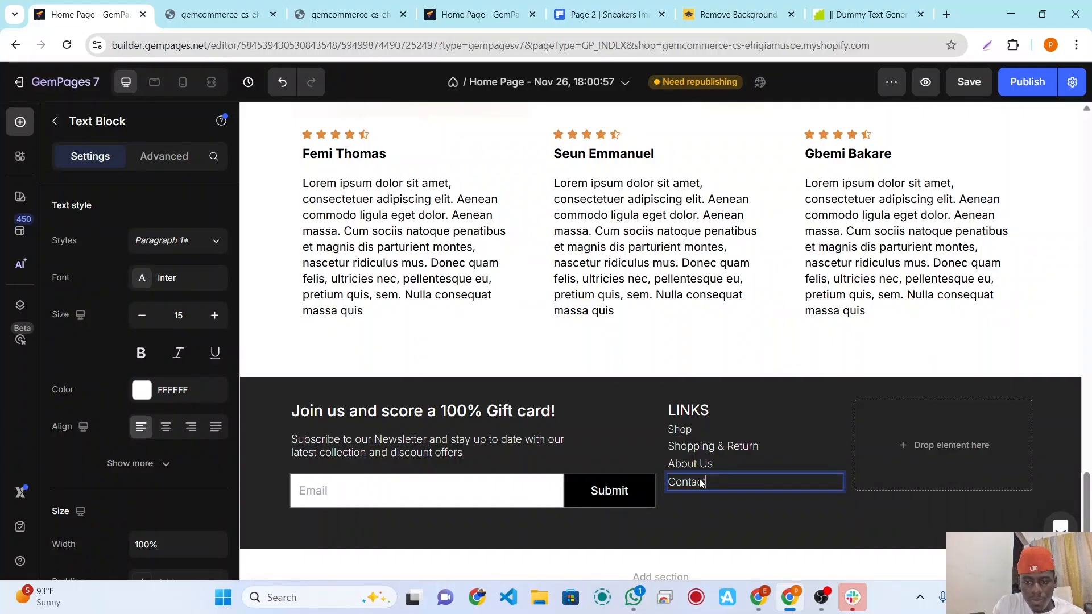
type("t Us")
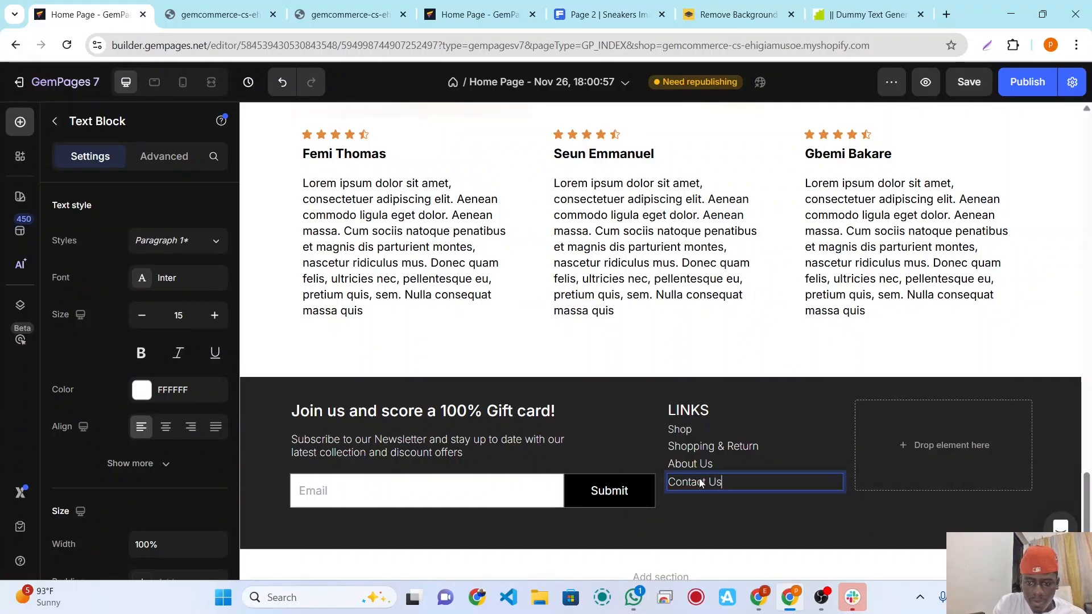
- Add a small bottom margin below the LINKS heading and below the Shop entry
left_click(736, 417)
left_click_drag(760, 418, 760, 423)
left_click(712, 441)
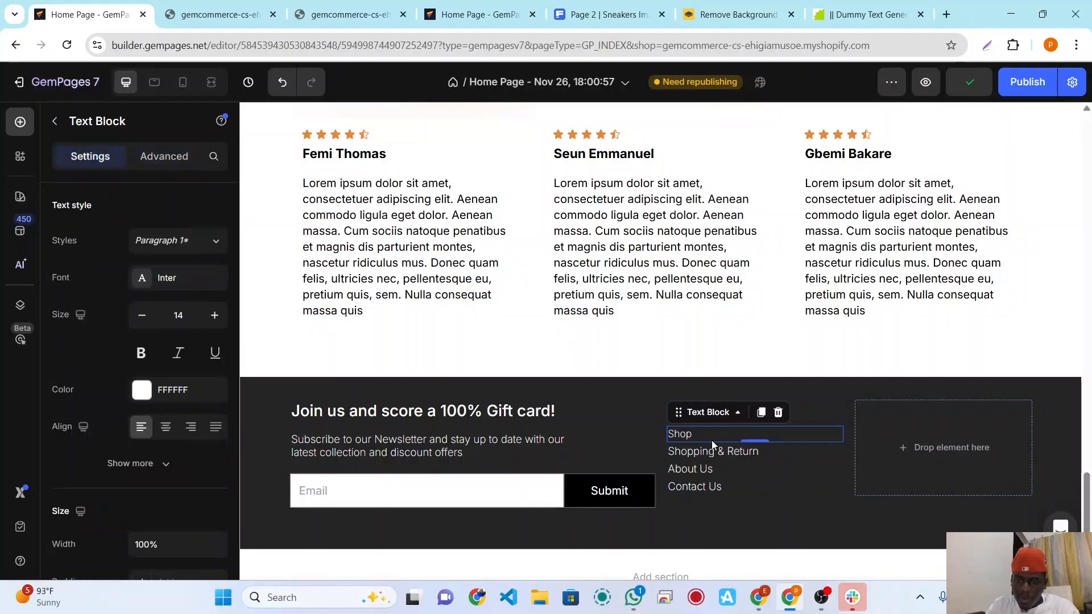
left_click_drag(759, 441, 757, 443)
- Set the bottom margin of the Shopping & Return and About Us entries to 6 px
left_click(746, 459)
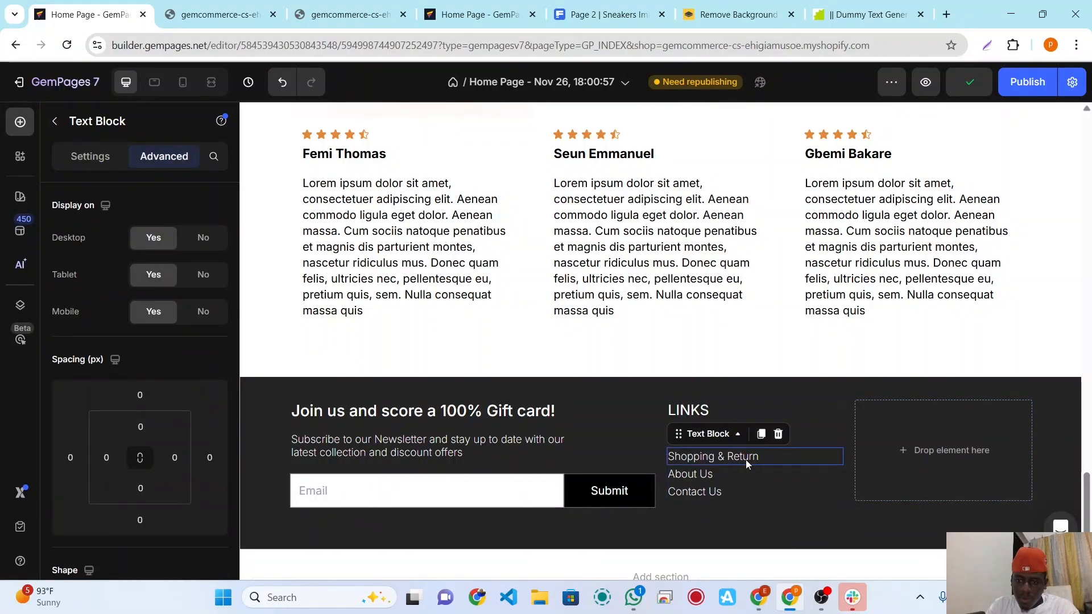
left_click_drag(757, 462, 757, 467)
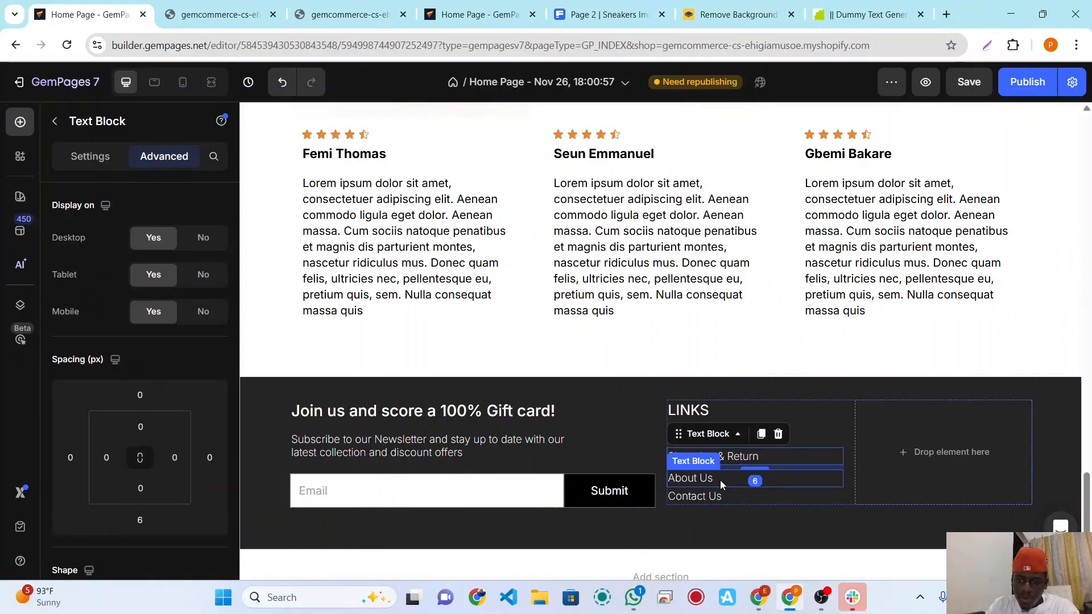
left_click(720, 480)
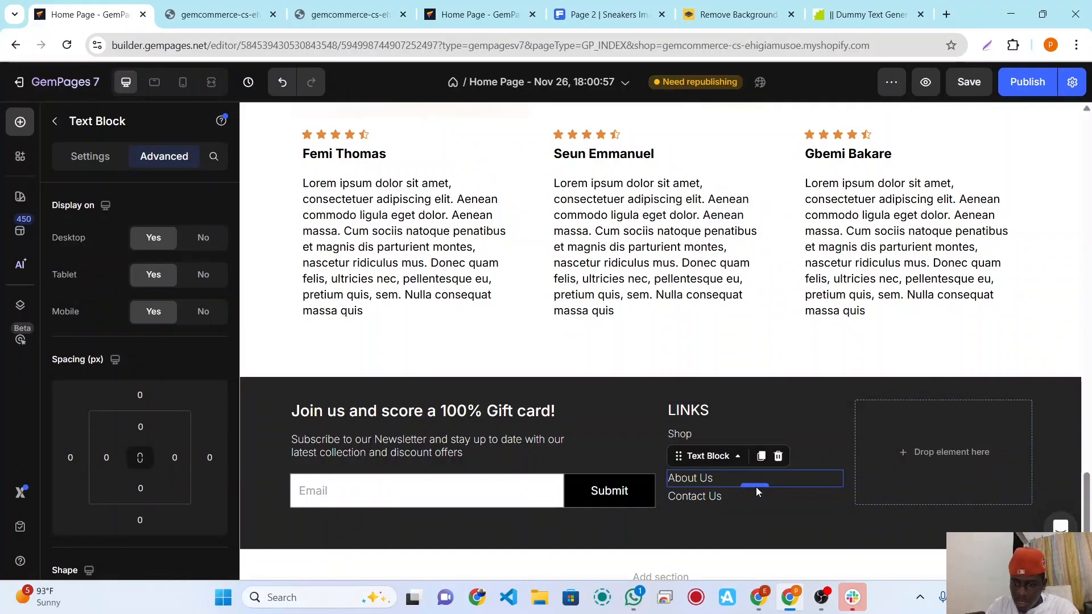
left_click_drag(756, 487, 764, 488)
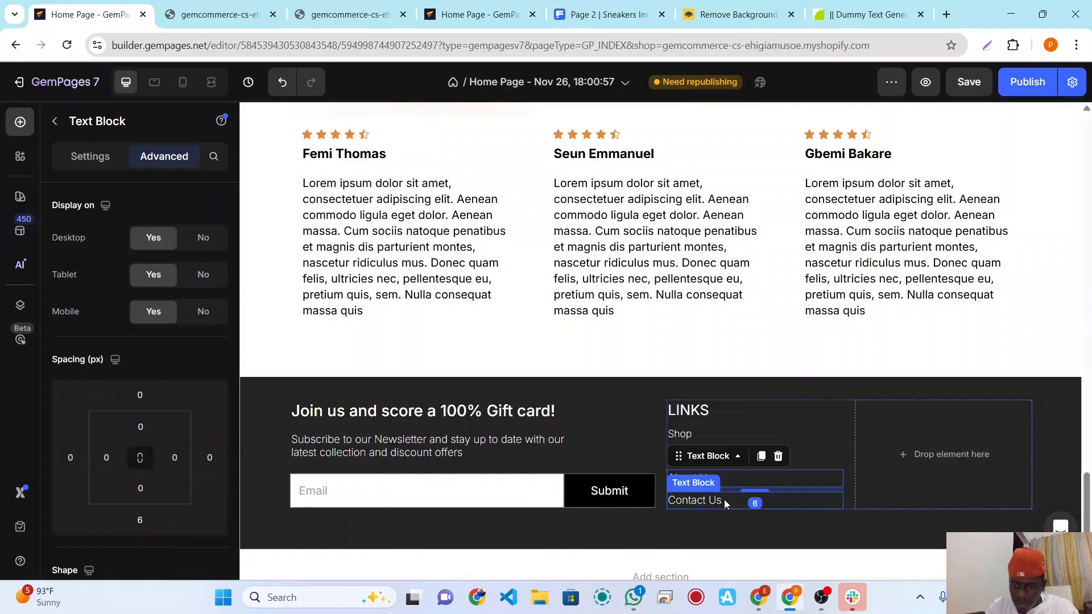
left_click(797, 518)
left_click(743, 458)
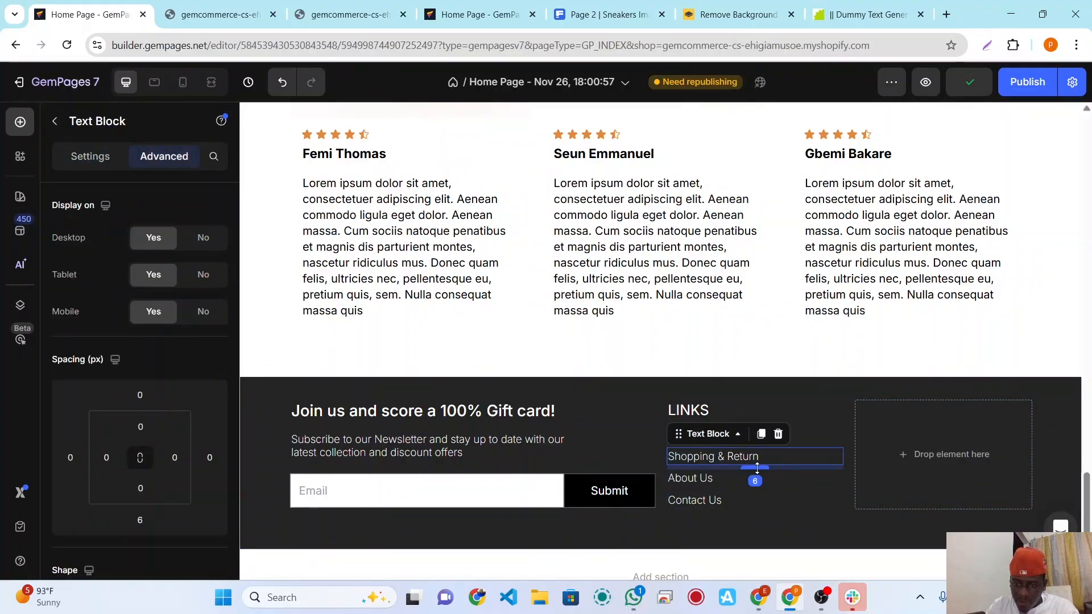
left_click_drag(757, 467, 757, 467)
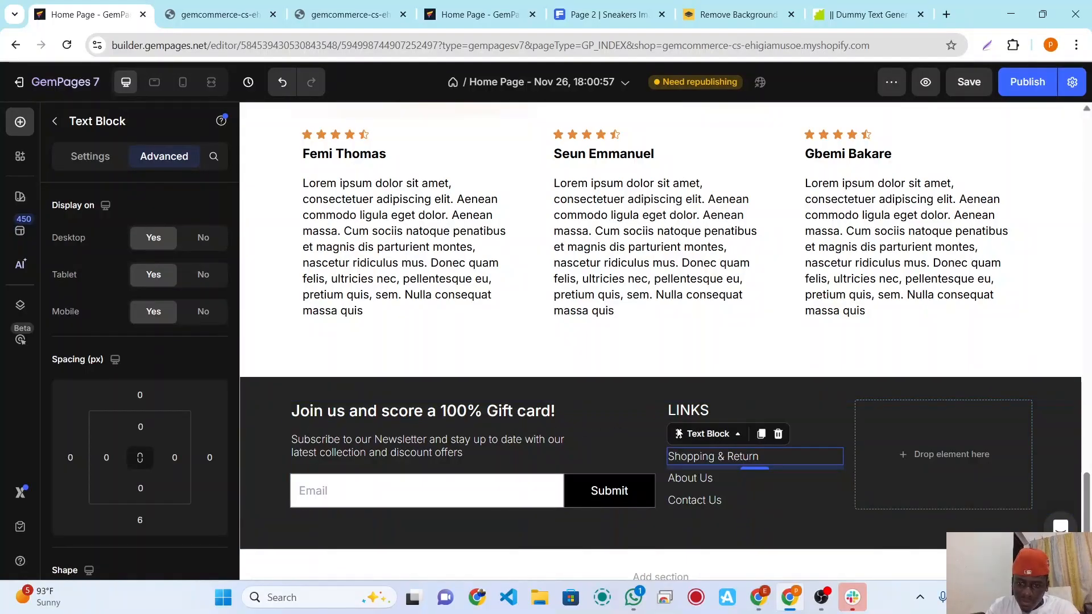
- Set the bottom margin of the Shopping & Return entry to 7 px
left_click(695, 458)
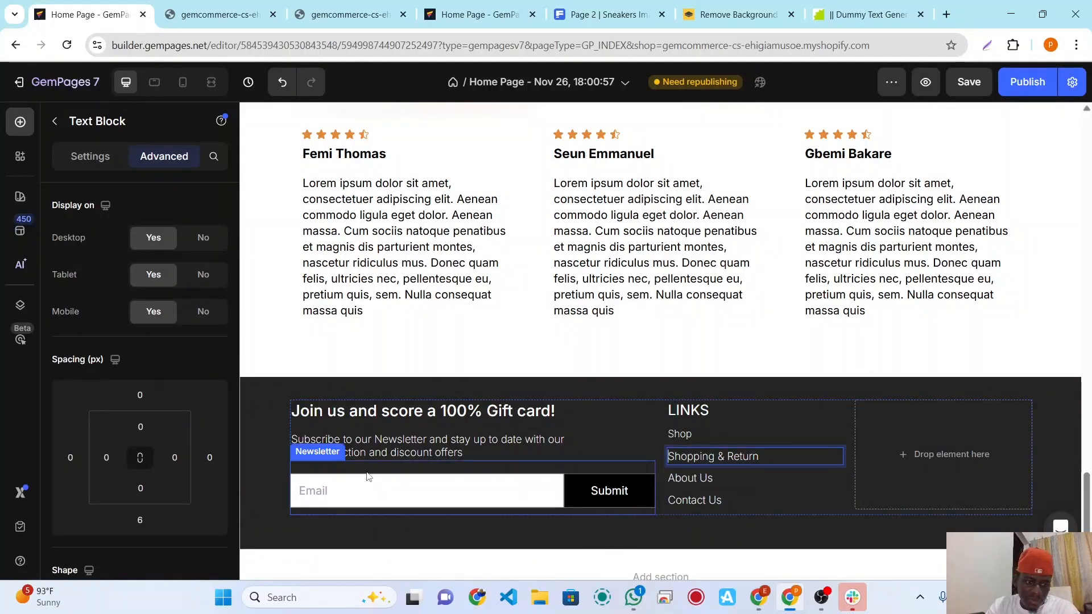
left_click(143, 520)
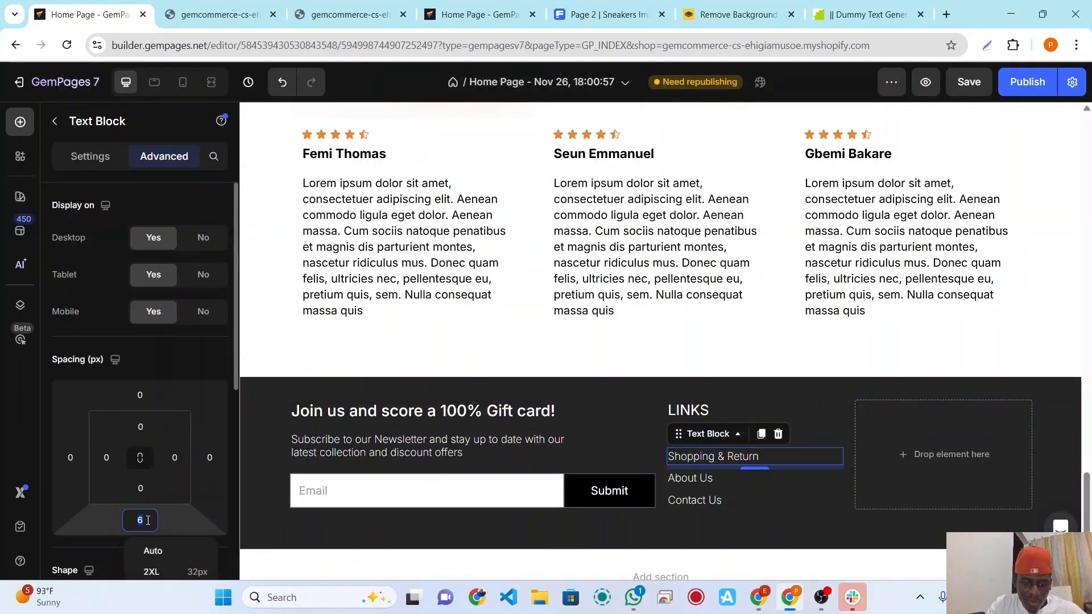
type("7")
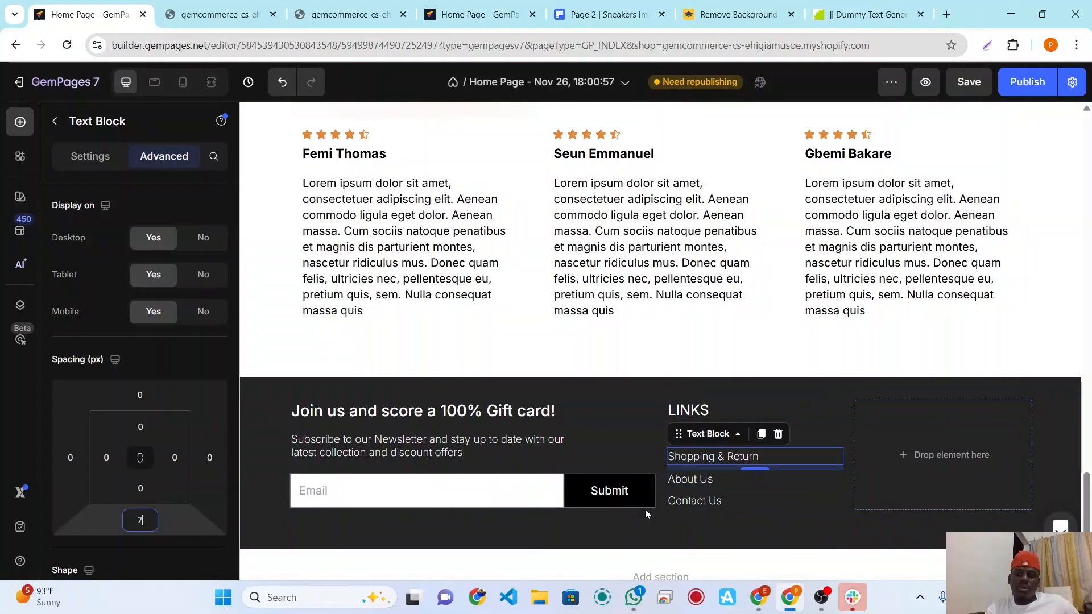
- Duplicate the LINKS heading, move the copy into the empty third footer column and change its text to "CONNECT"
left_click(707, 414)
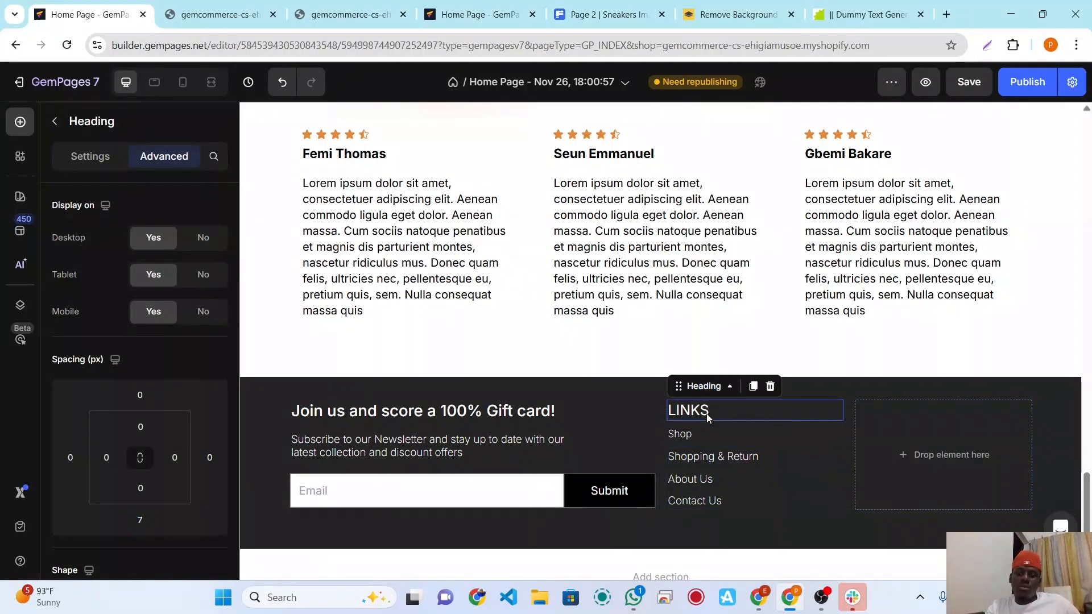
left_click(753, 387)
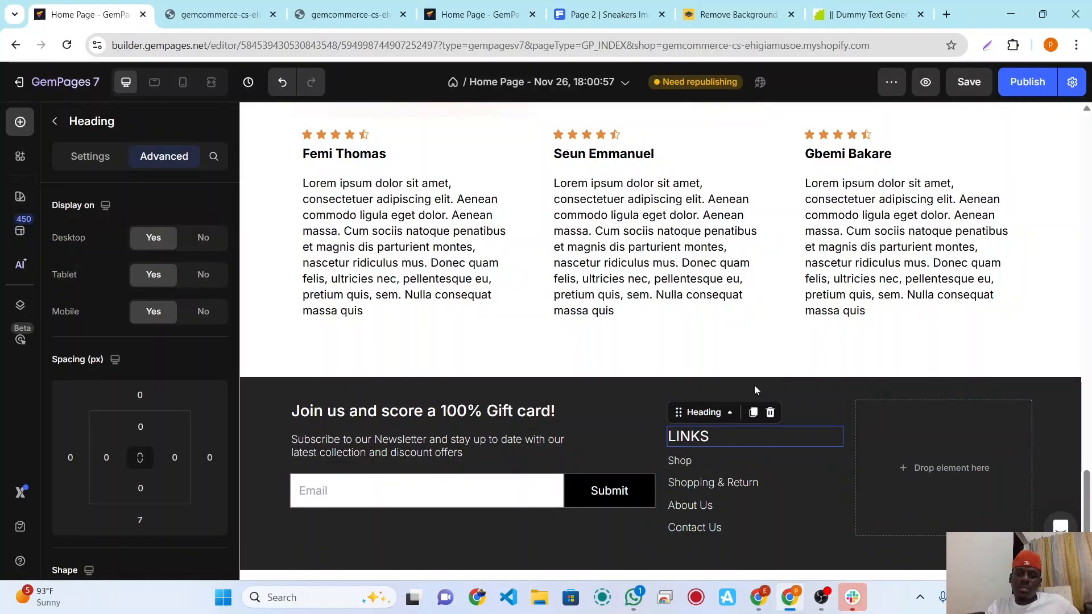
left_click_drag(680, 416, 892, 413)
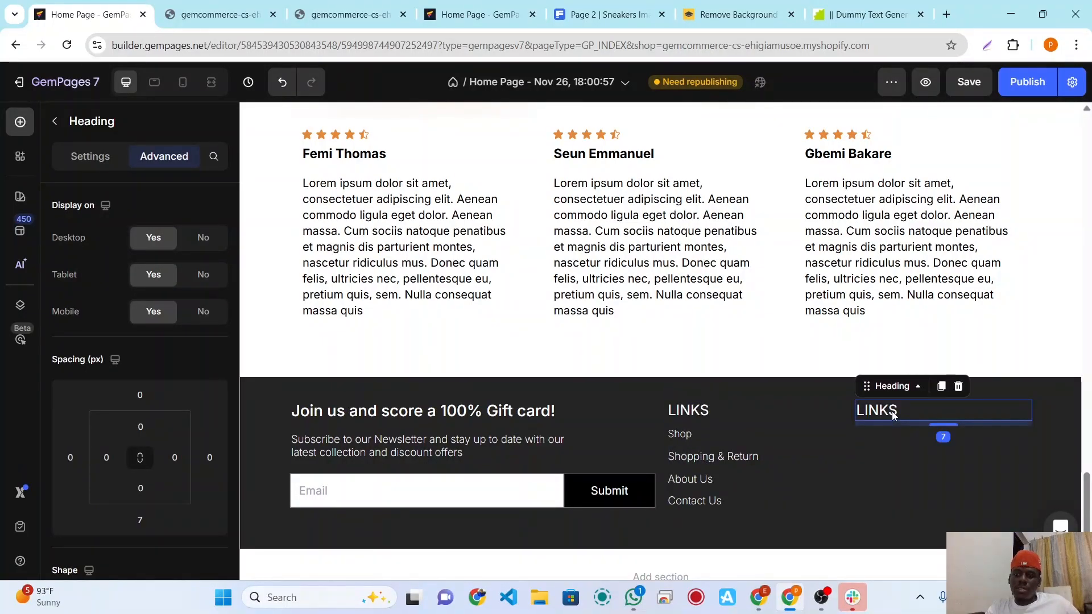
double_click(893, 415)
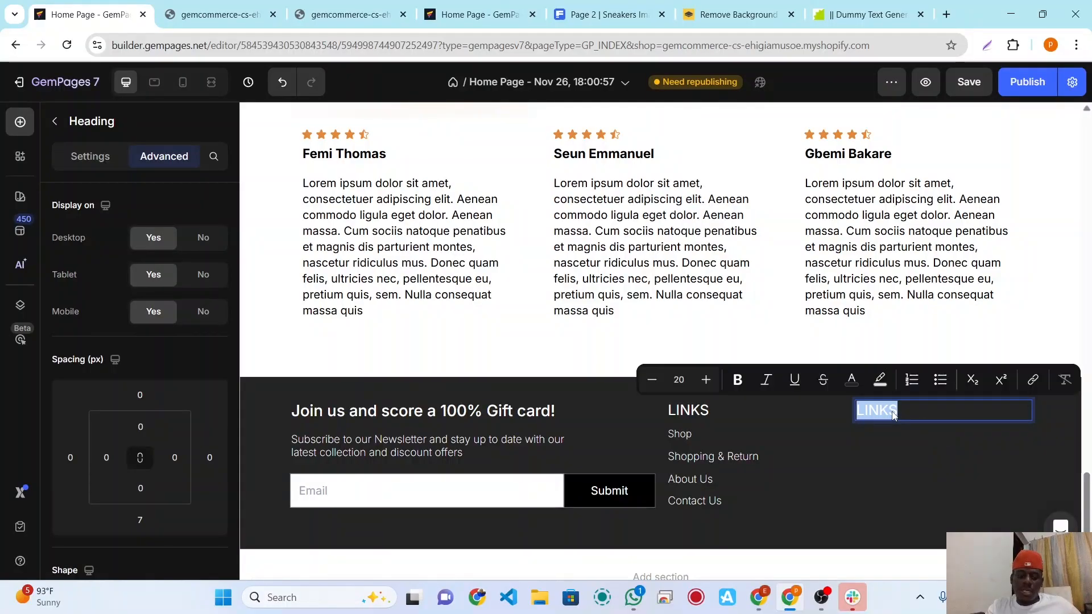
type("CONNECT")
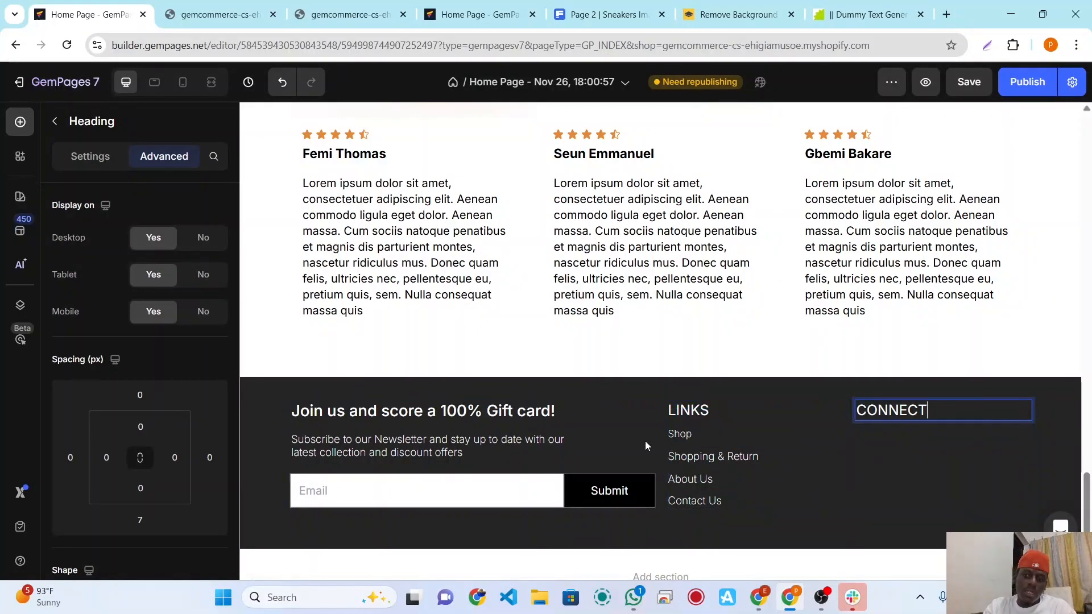
- Nest a two-column row with a 2:10 column ratio inside a new one-column row below the CONNECT heading
left_click(20, 122)
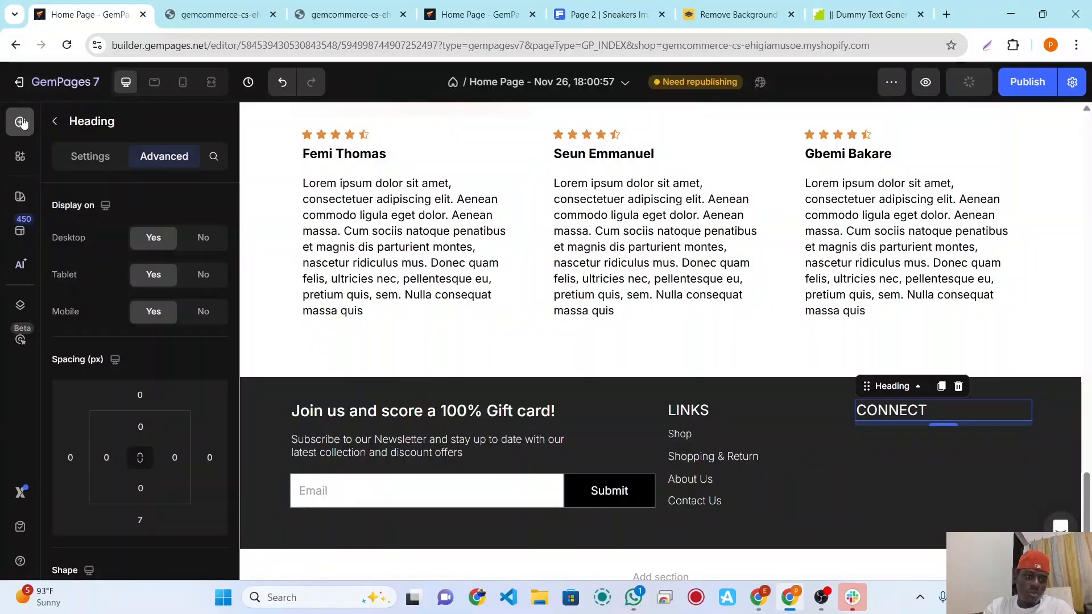
left_click_drag(87, 213, 898, 442)
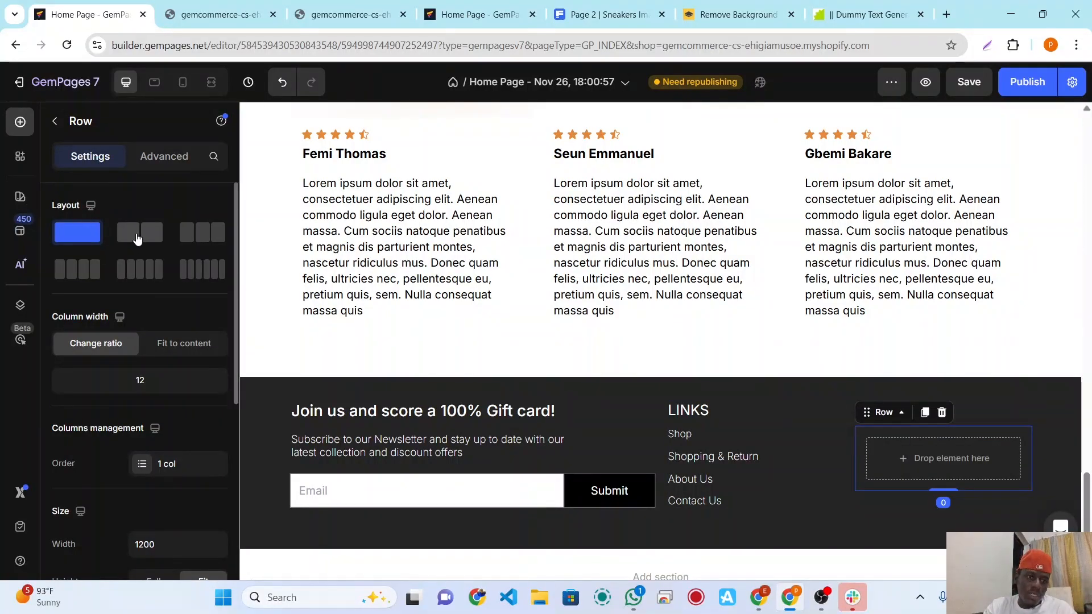
left_click(23, 122)
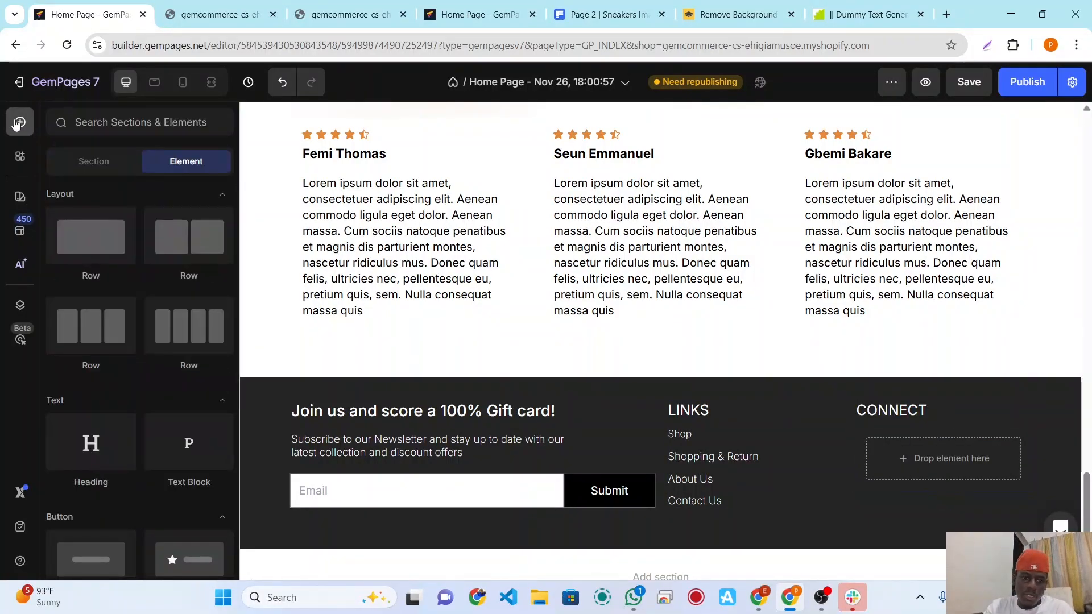
left_click_drag(182, 241, 926, 452)
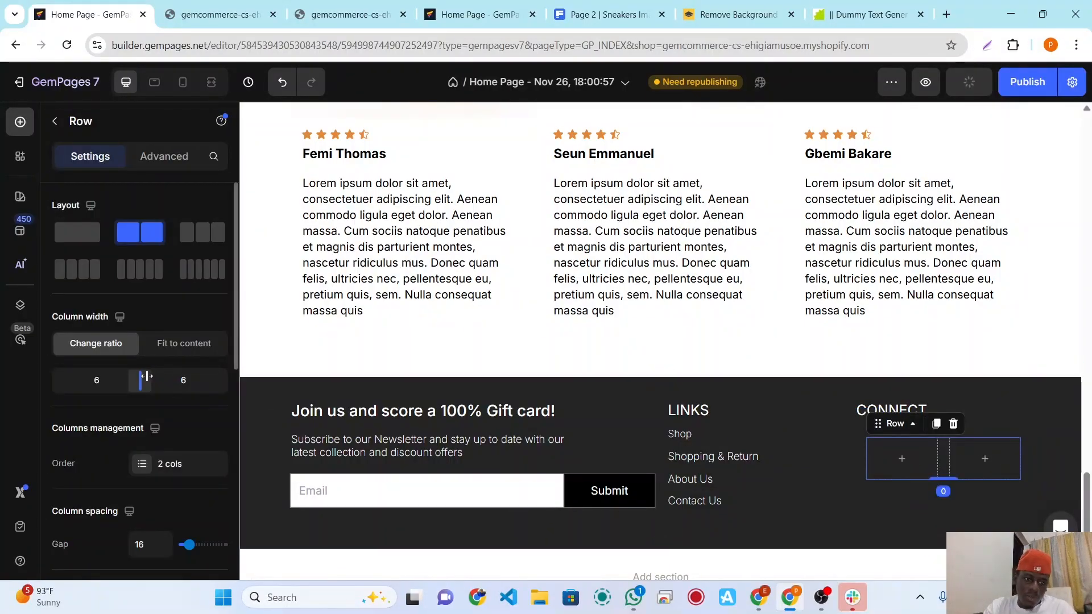
left_click_drag(140, 380, 90, 374)
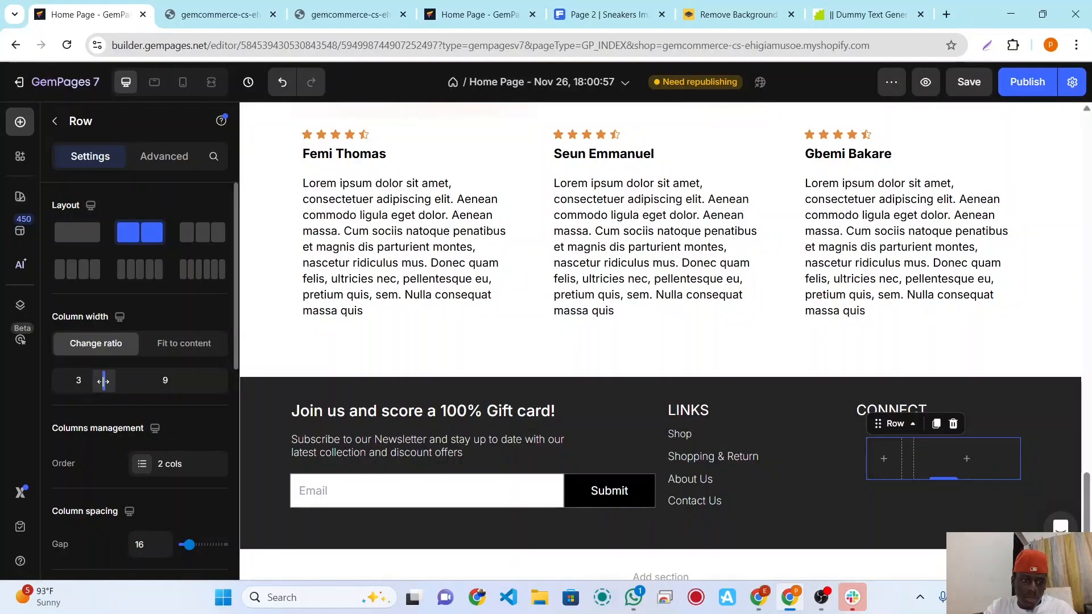
left_click_drag(92, 380, 83, 380)
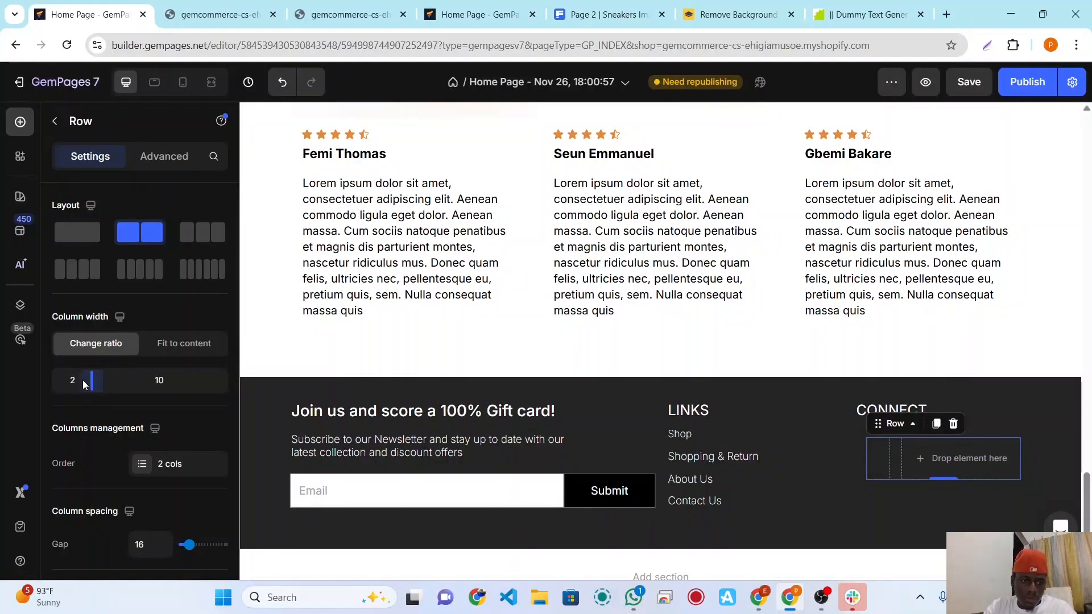
- Search the elements for "icon" and place an Icon element in the narrow column under CONNECT
left_click(25, 128)
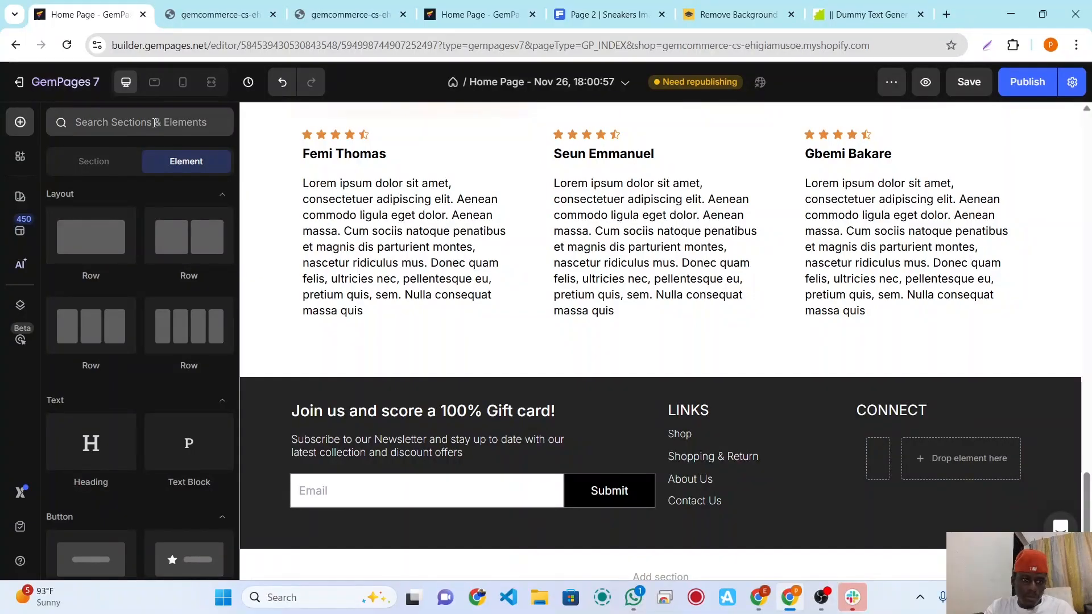
left_click(118, 126)
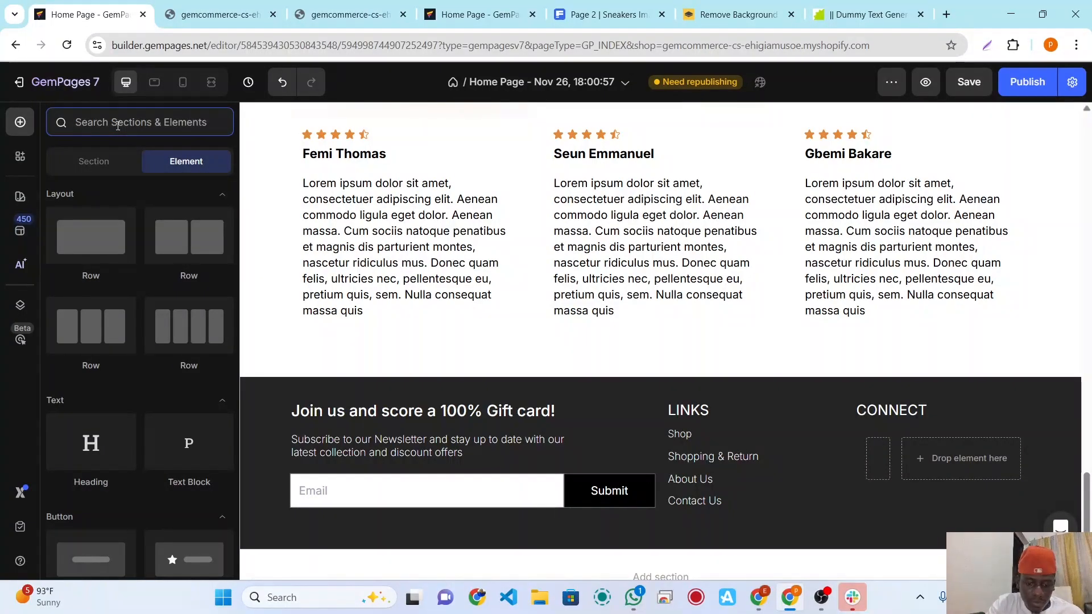
type("icon")
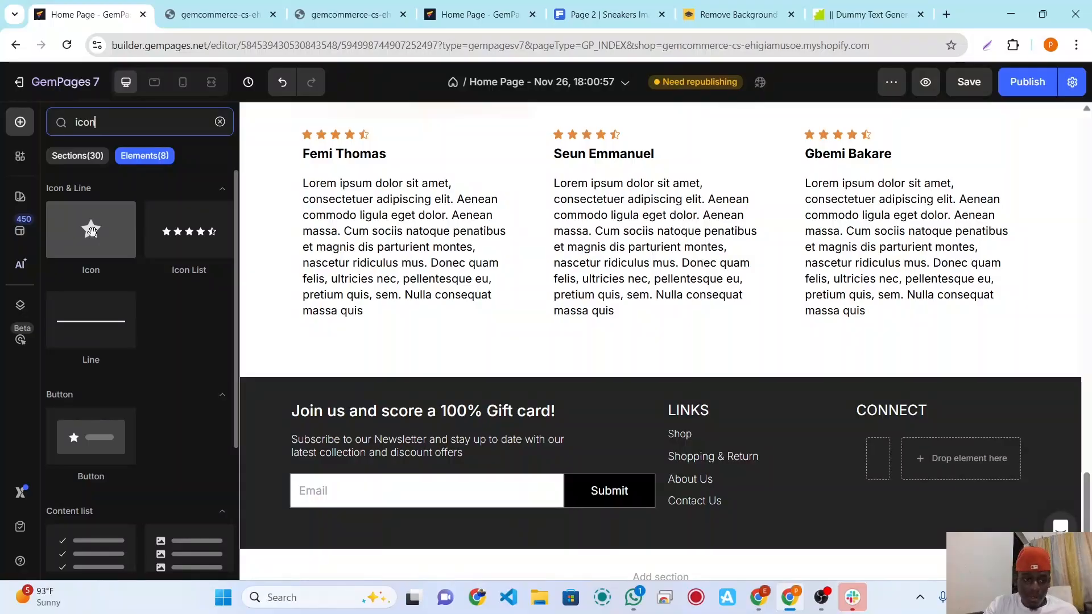
left_click_drag(90, 229, 874, 460)
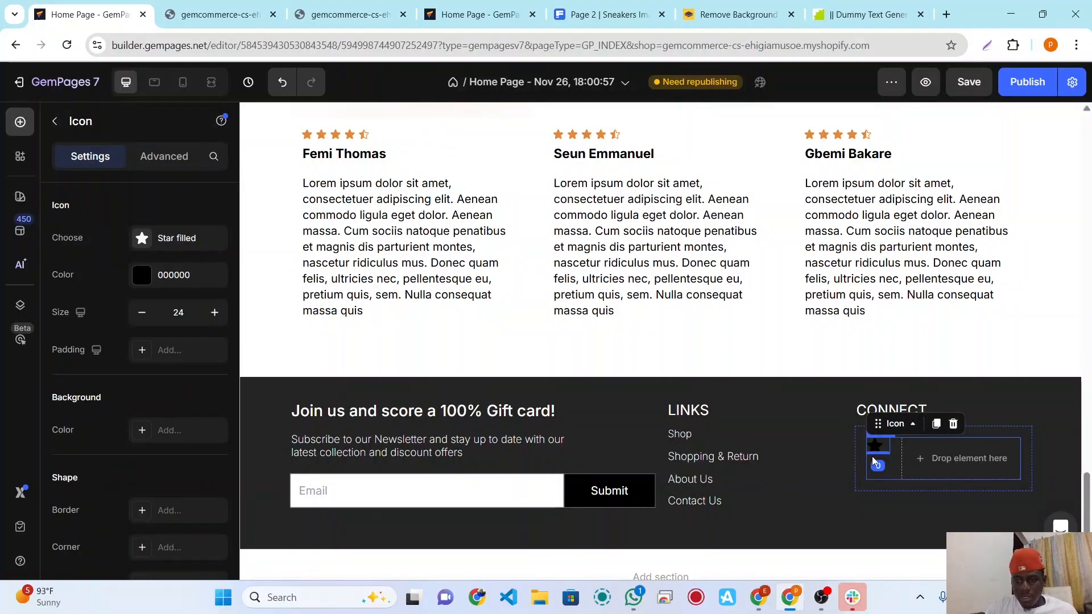
- Add a text block reading "Facebook" to the wider column beside the star icon and save the page
left_click(20, 127)
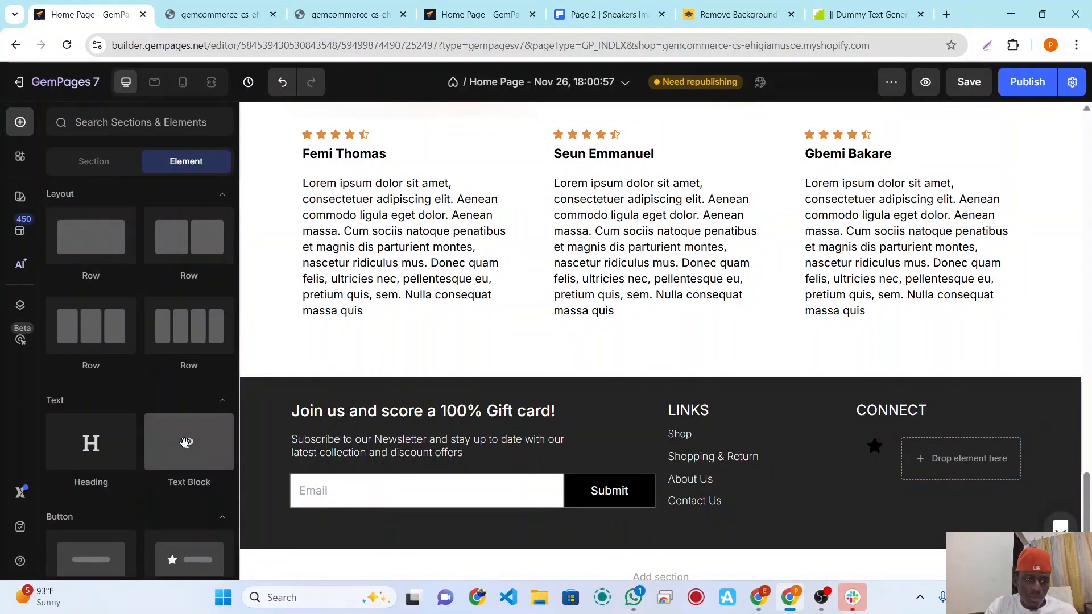
left_click_drag(186, 443, 951, 450)
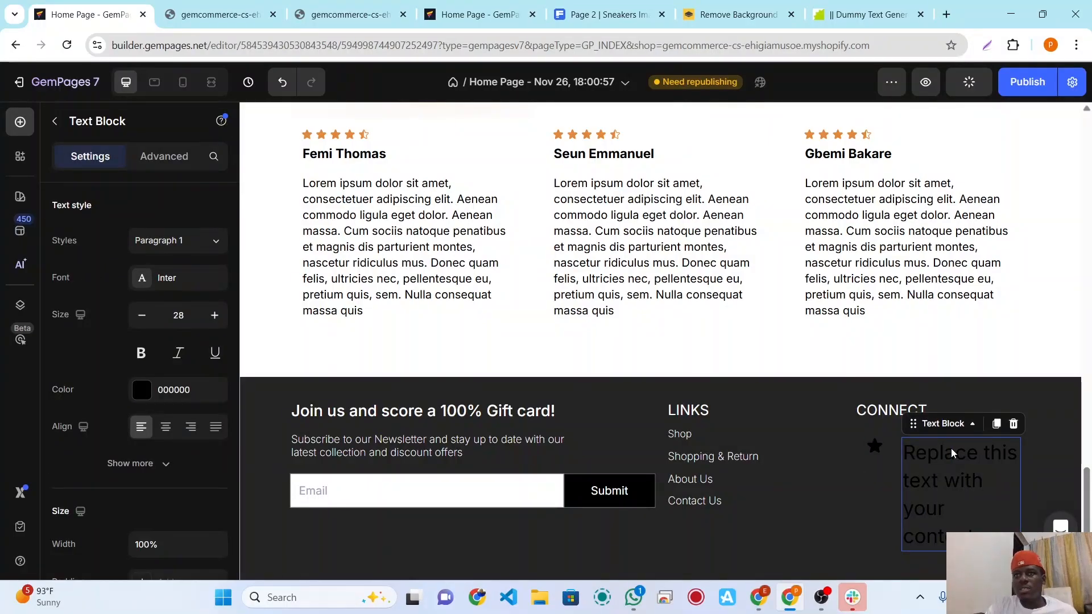
triple_click(953, 452)
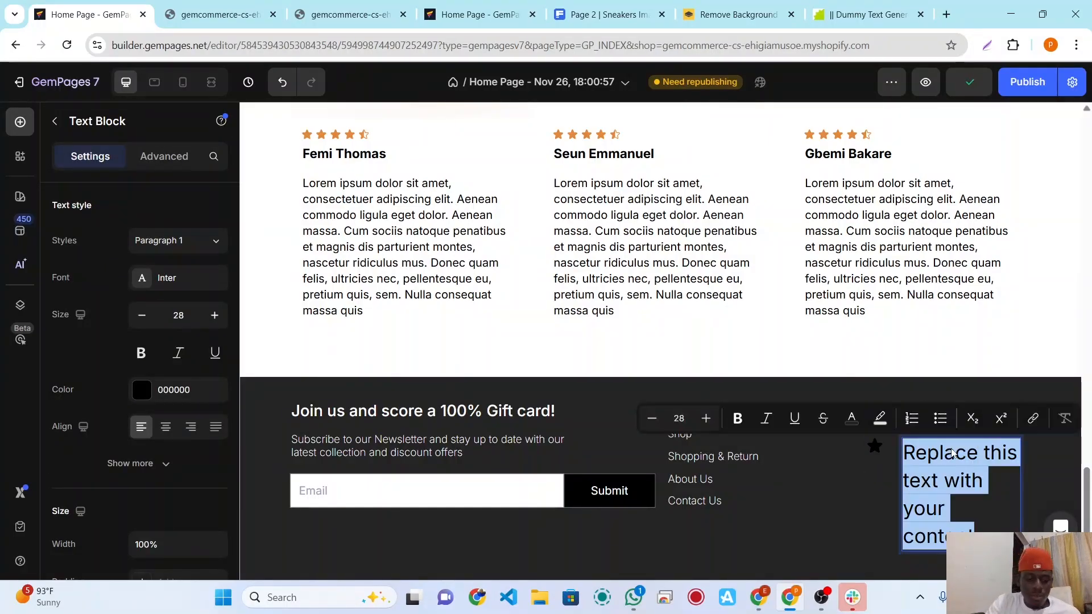
type("Fac")
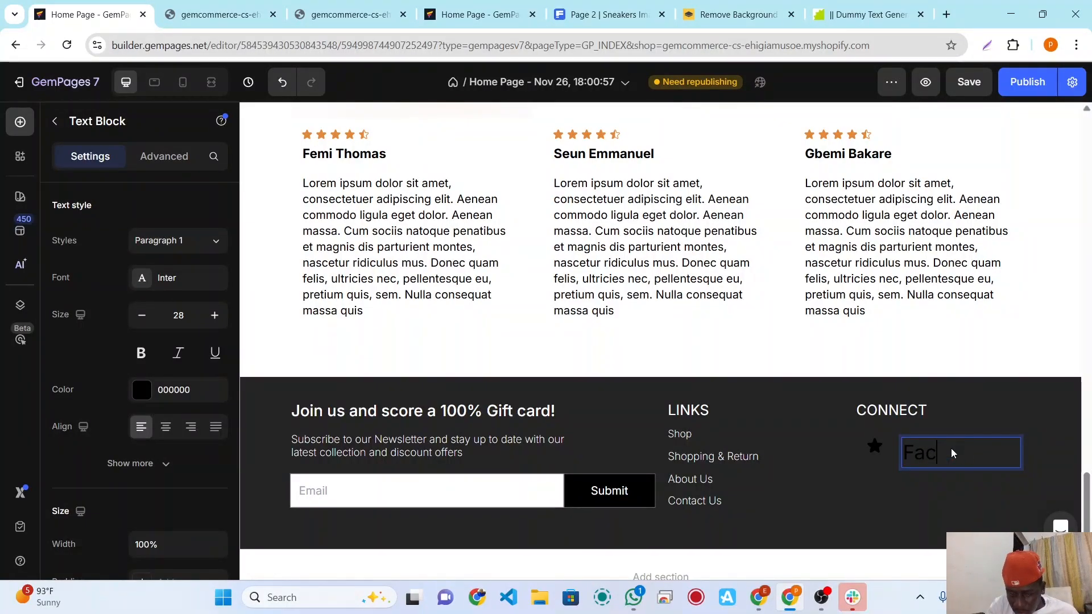
type("eboo")
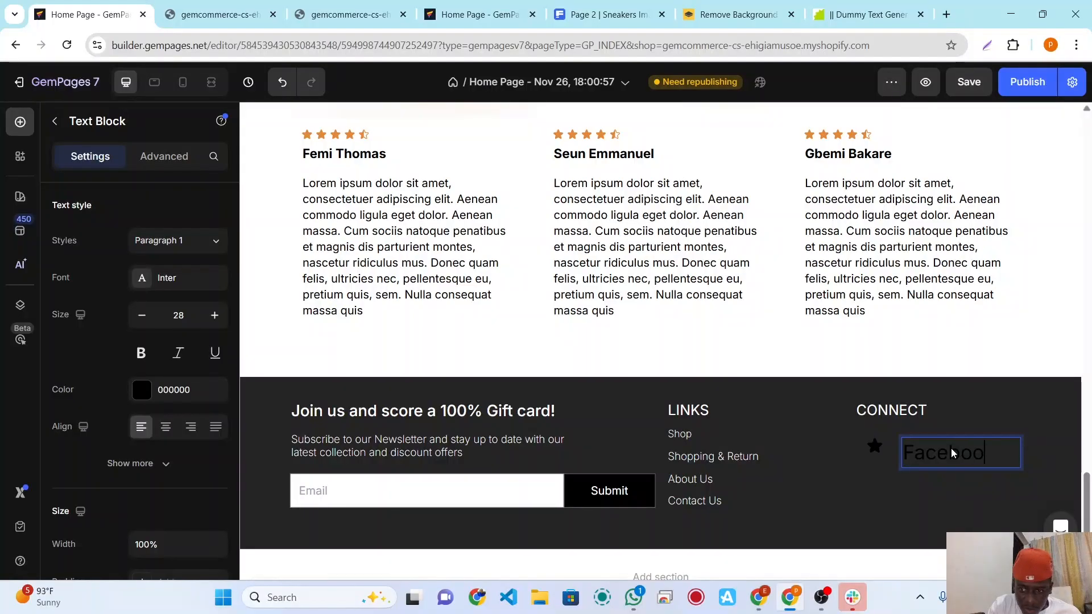
type("k")
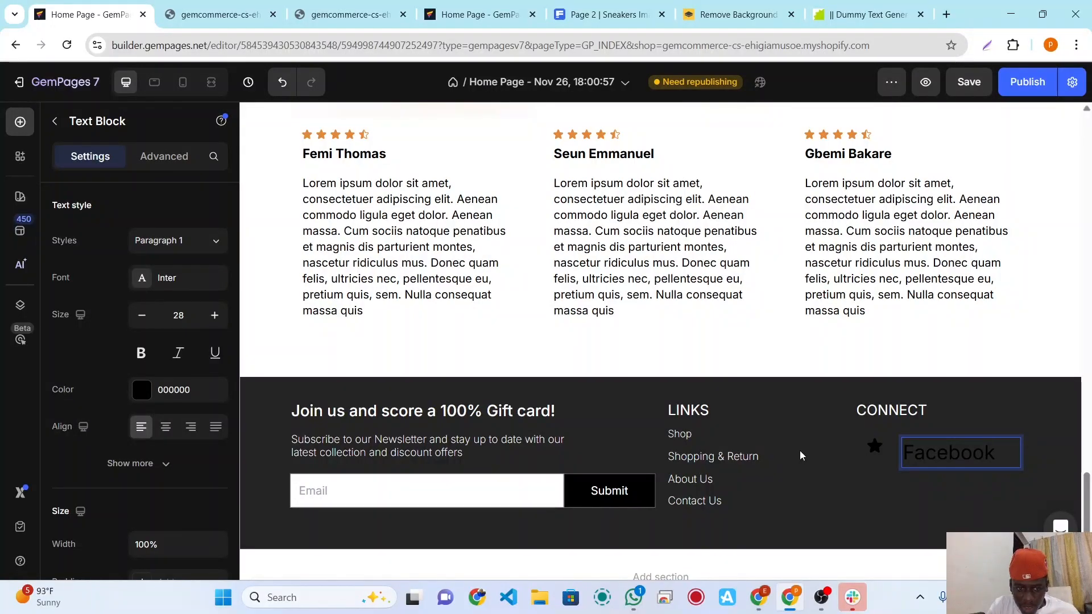
key("ctrl+s")
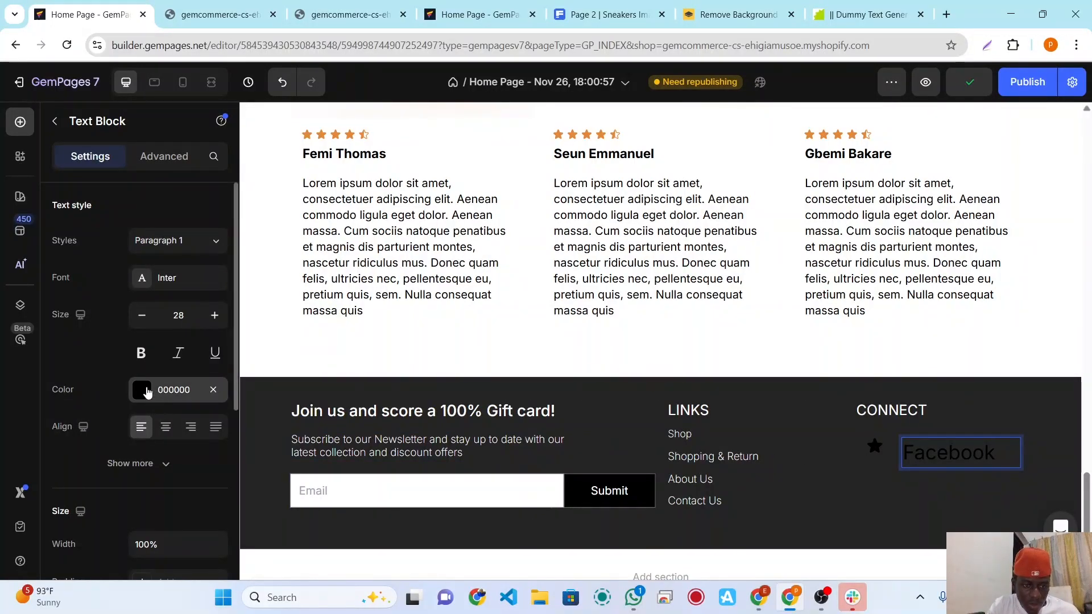
- Set the Facebook text's color to white (FFFFFF) and its size to 15
left_click(147, 393)
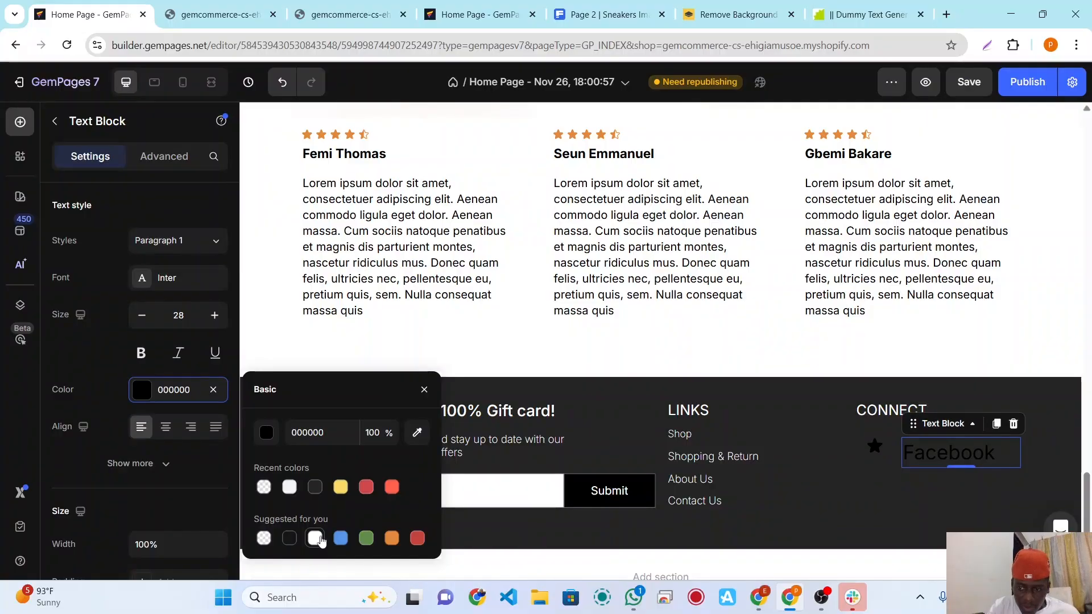
left_click(319, 539)
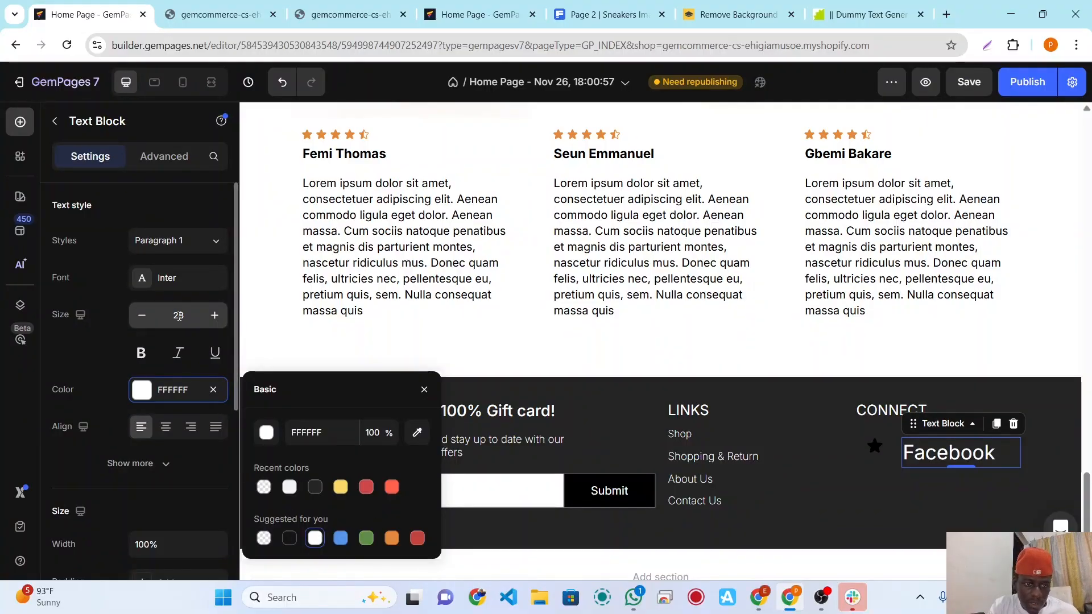
double_click(179, 316)
type("15")
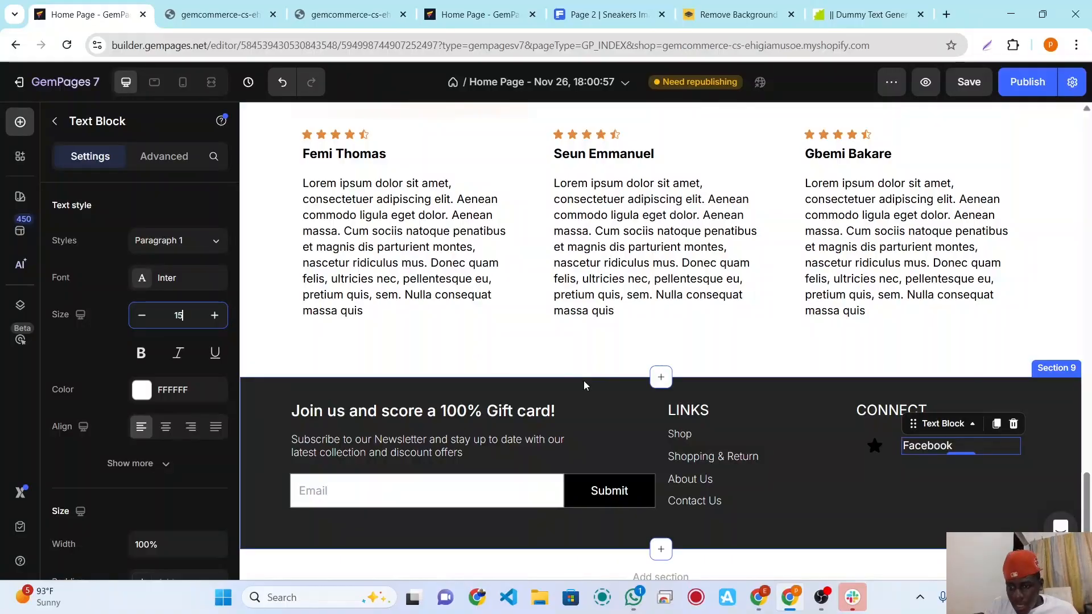
- Change the color of the star icon beside Facebook to white (FFFFFF)
left_click(875, 449)
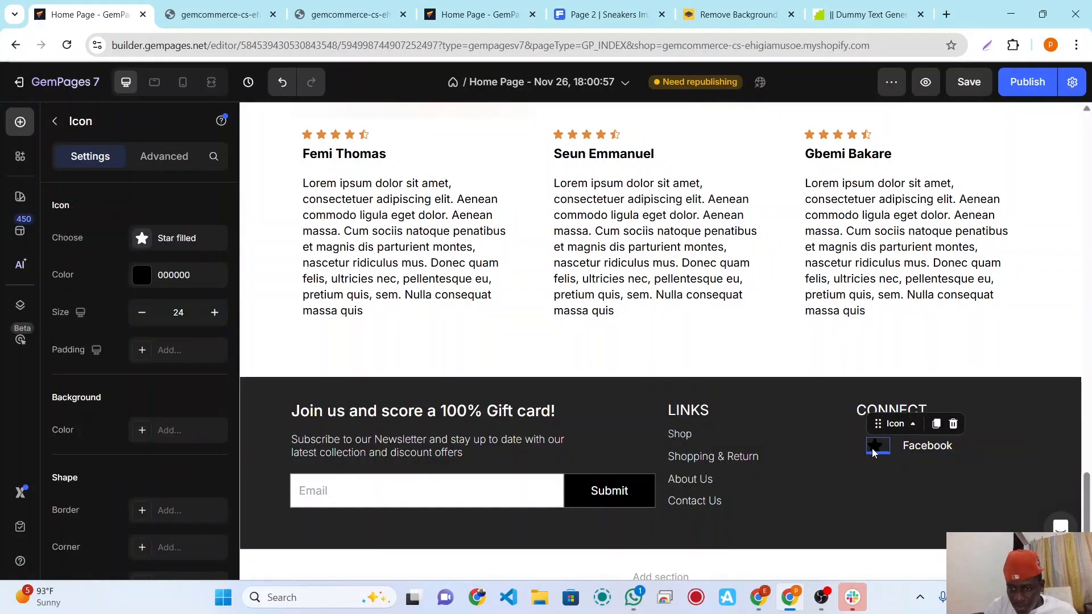
left_click(143, 276)
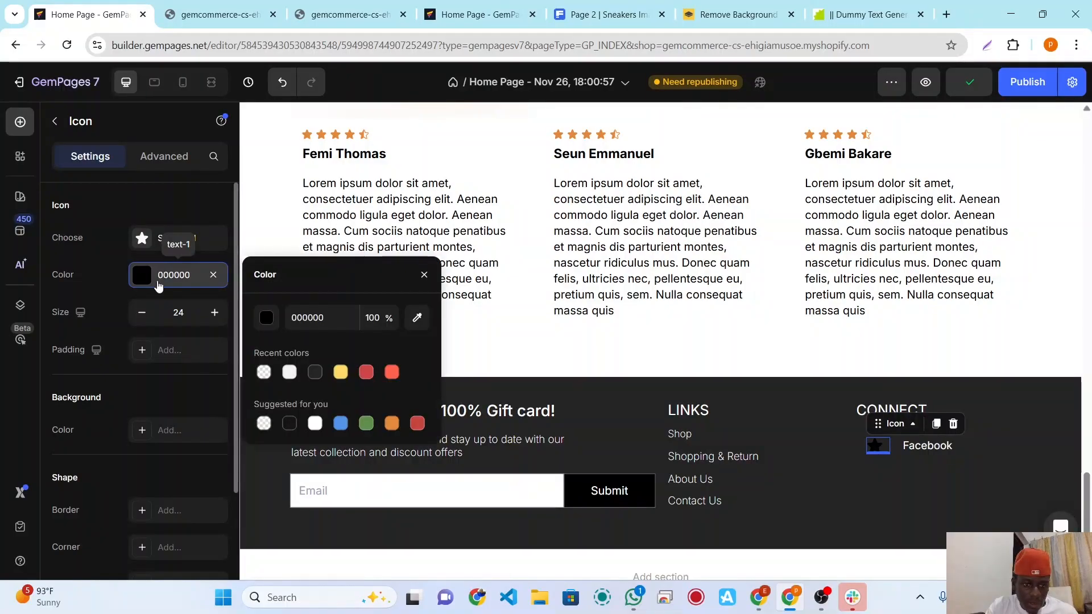
left_click(314, 424)
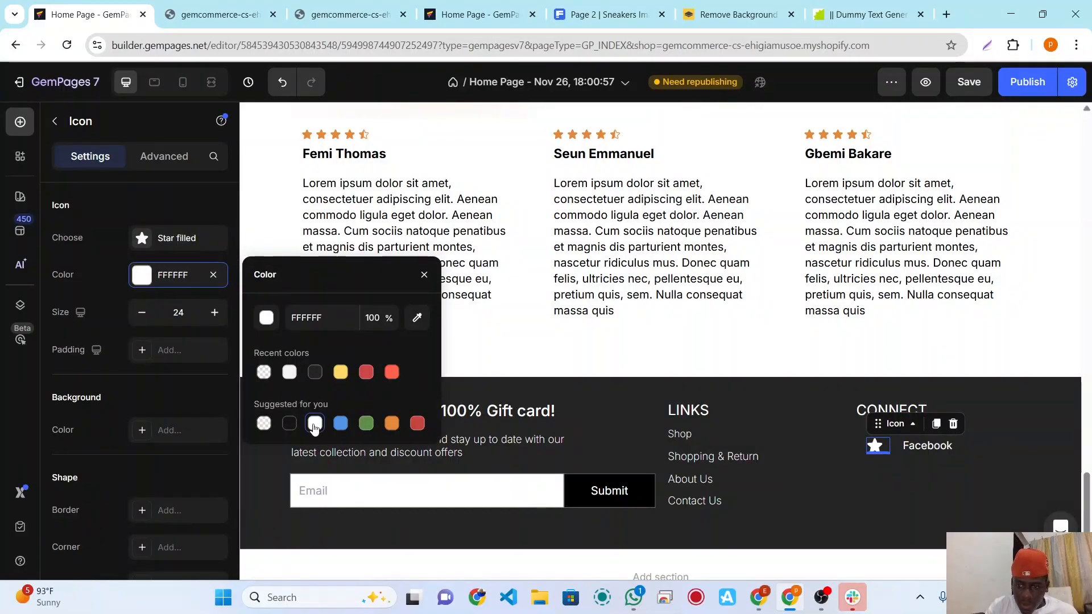
- Replace the star icon beside the Facebook text with the filled Facebook logo, searching the icon library for "Facebook"
left_click(189, 252)
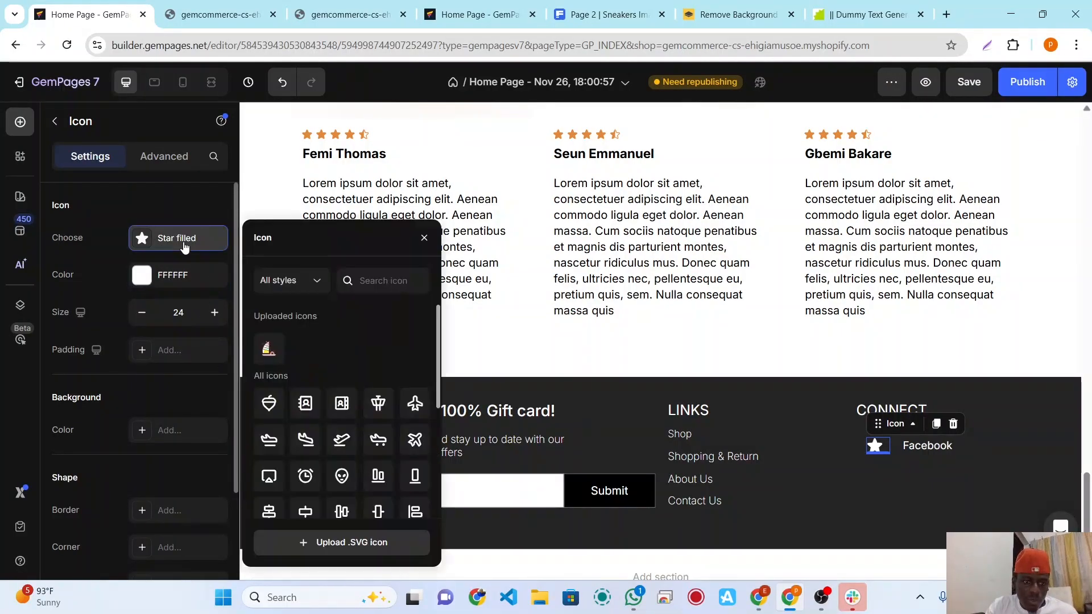
left_click(374, 287)
type("F")
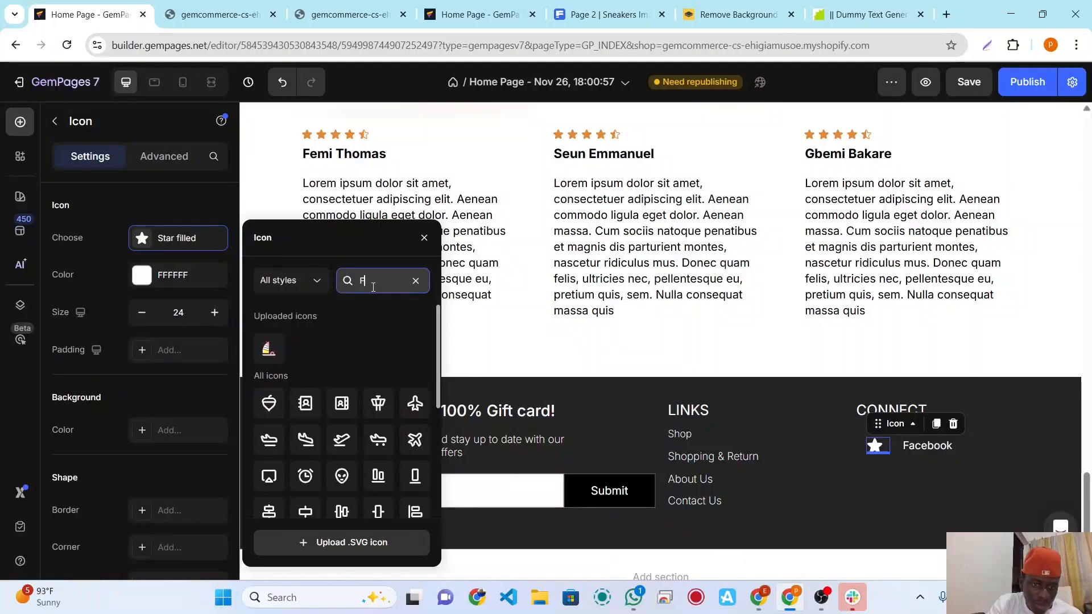
type("ac")
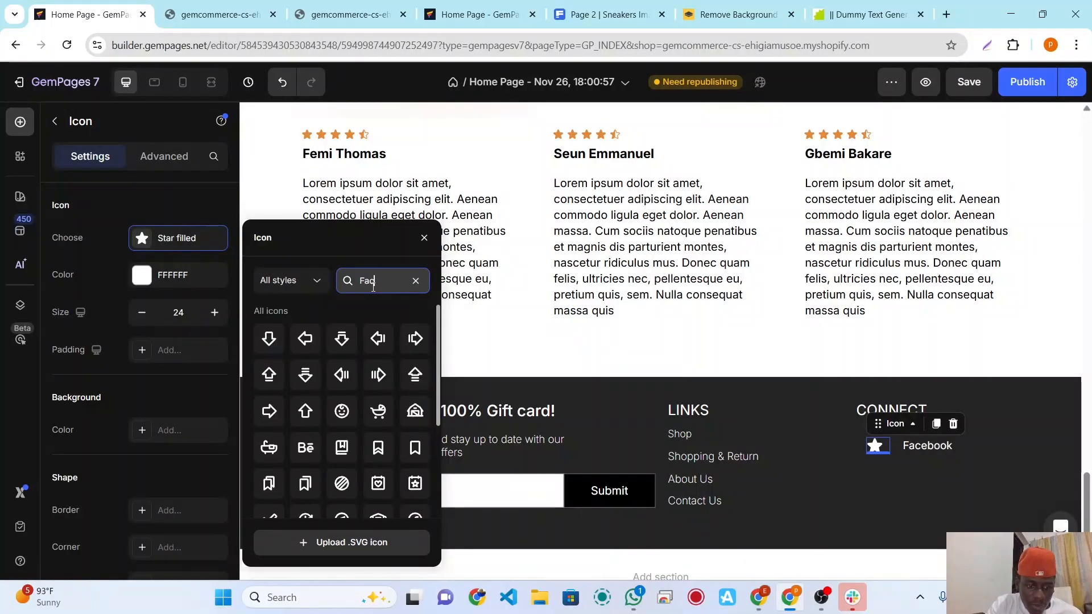
type("ebook")
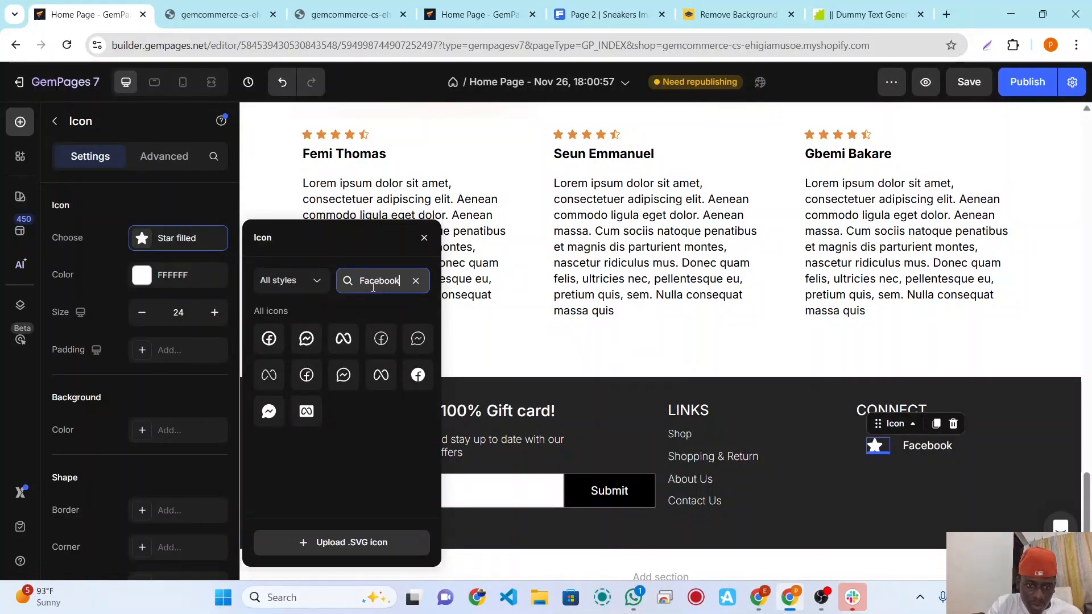
left_click(418, 376)
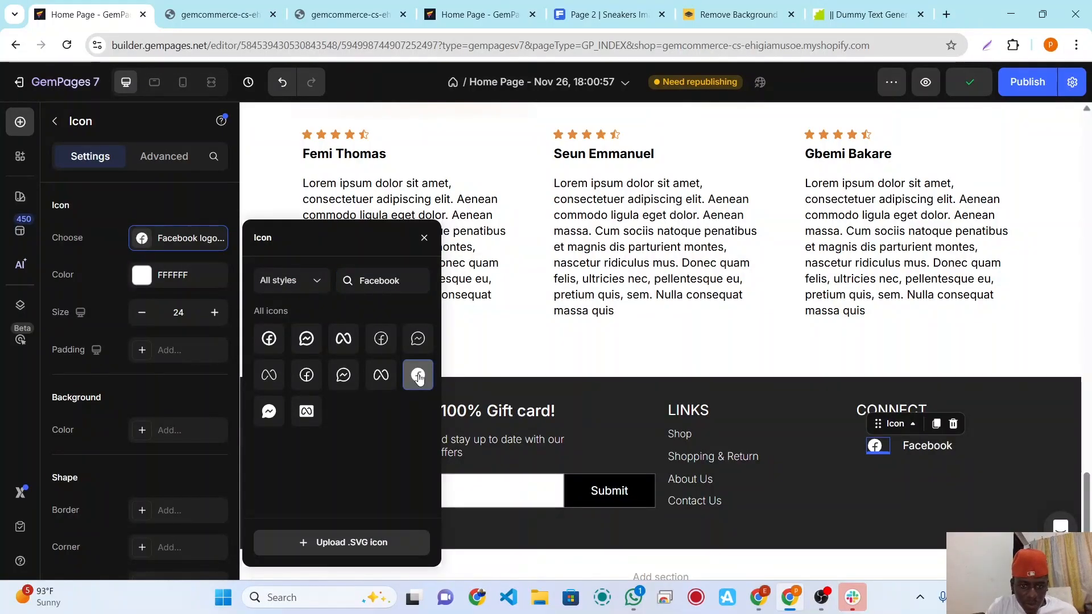
- Compare the Bold and Filled style variants of the Facebook icon in the icon library
left_click(291, 281)
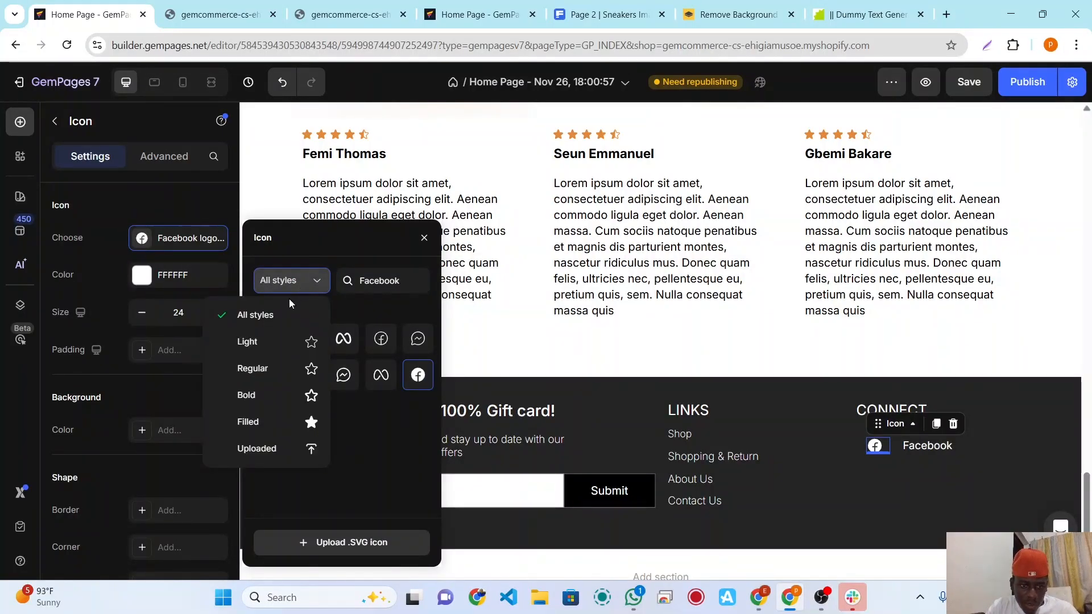
left_click(250, 395)
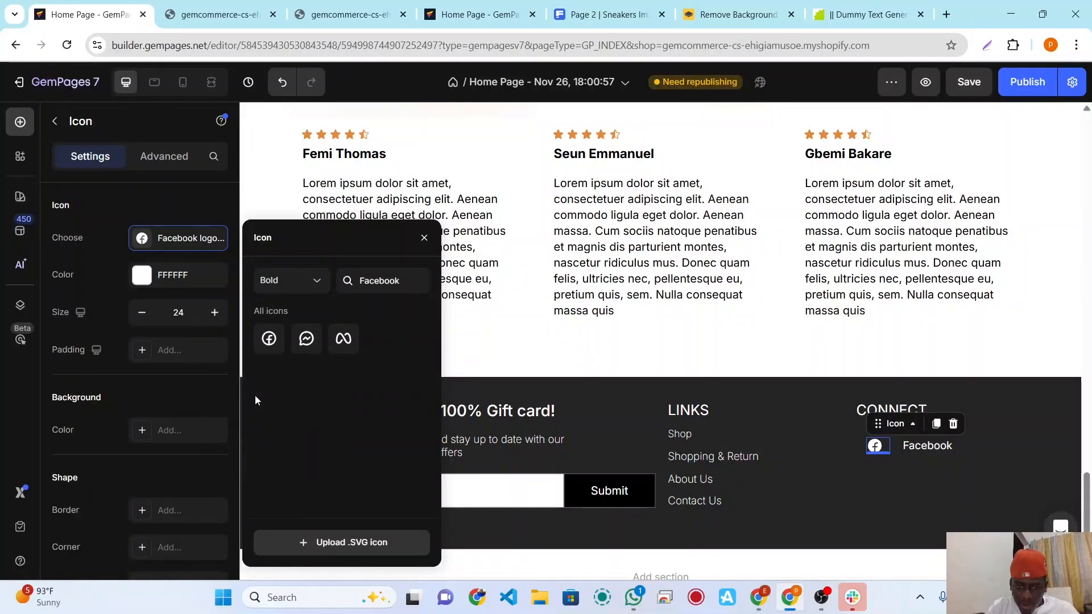
left_click(306, 281)
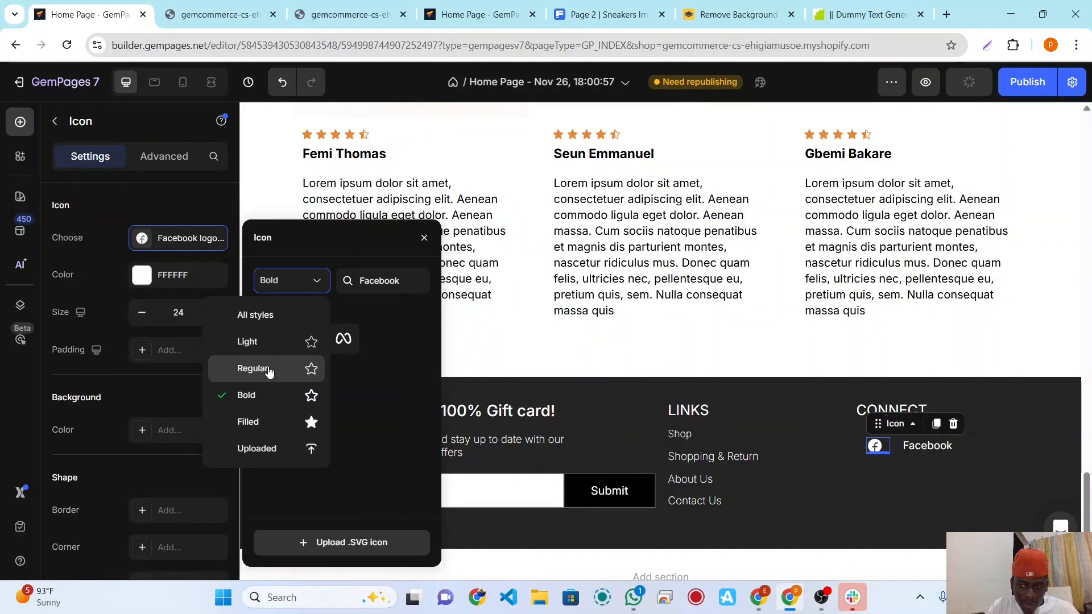
left_click(277, 424)
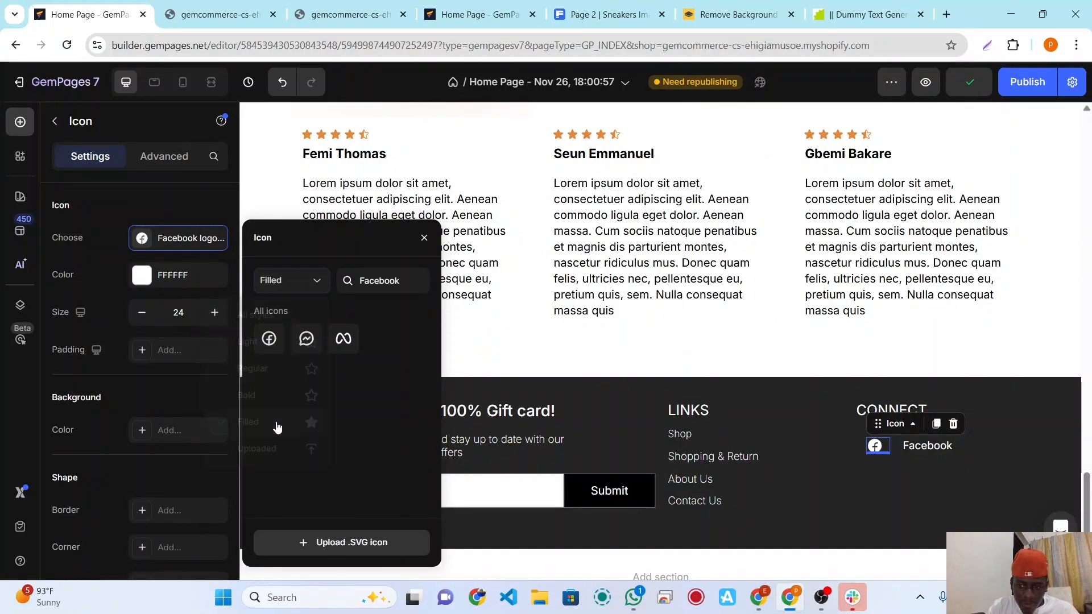
left_click(280, 353)
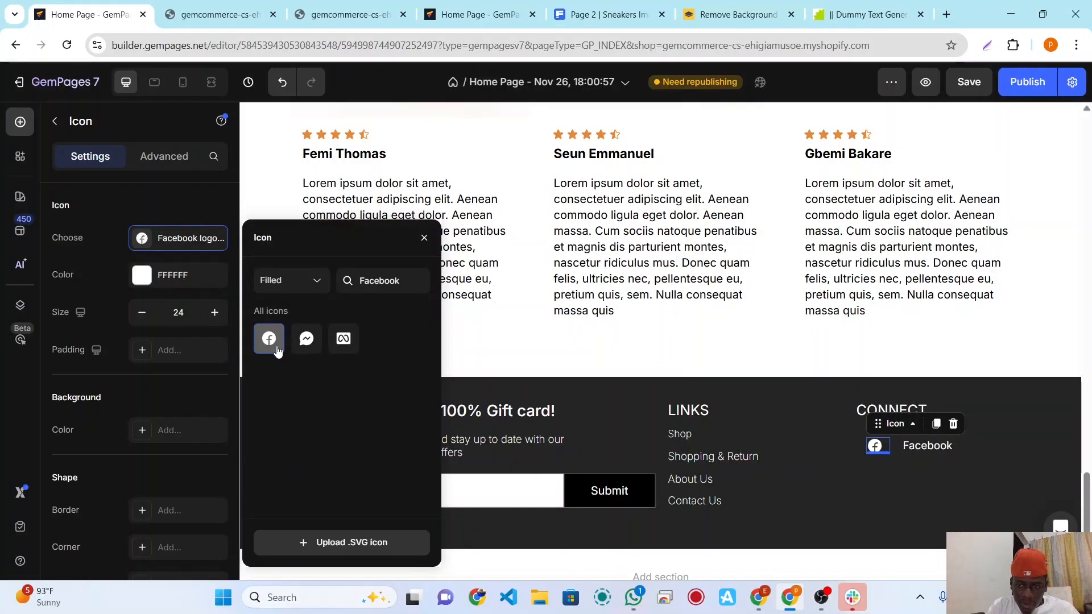
left_click(313, 286)
left_click(274, 397)
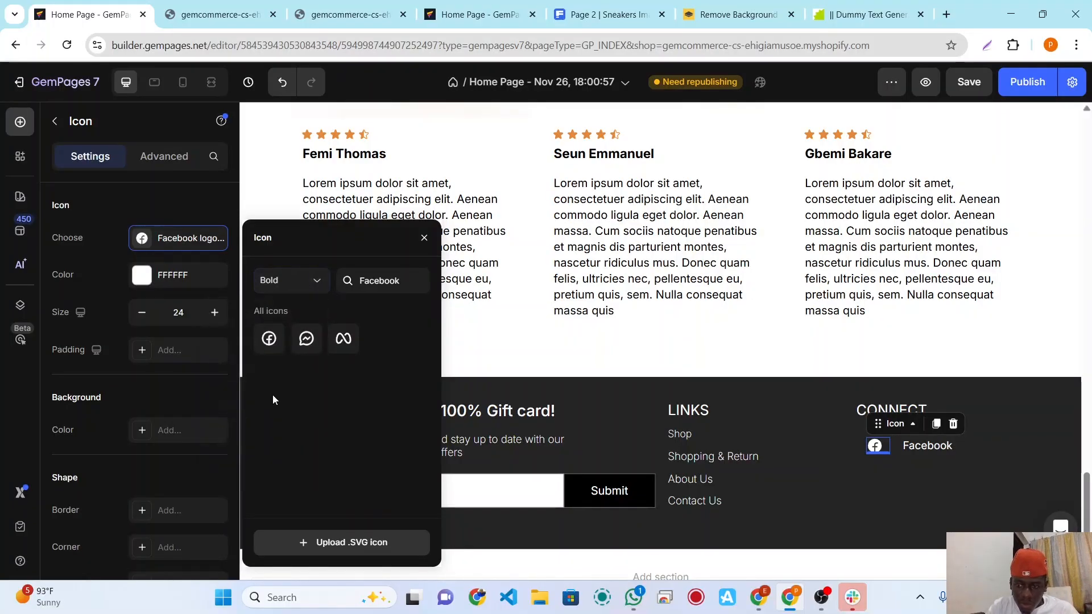
- Reduce the column gap of the row holding the Facebook icon and label to 0 and align its columns vertically to the center
left_click(899, 450)
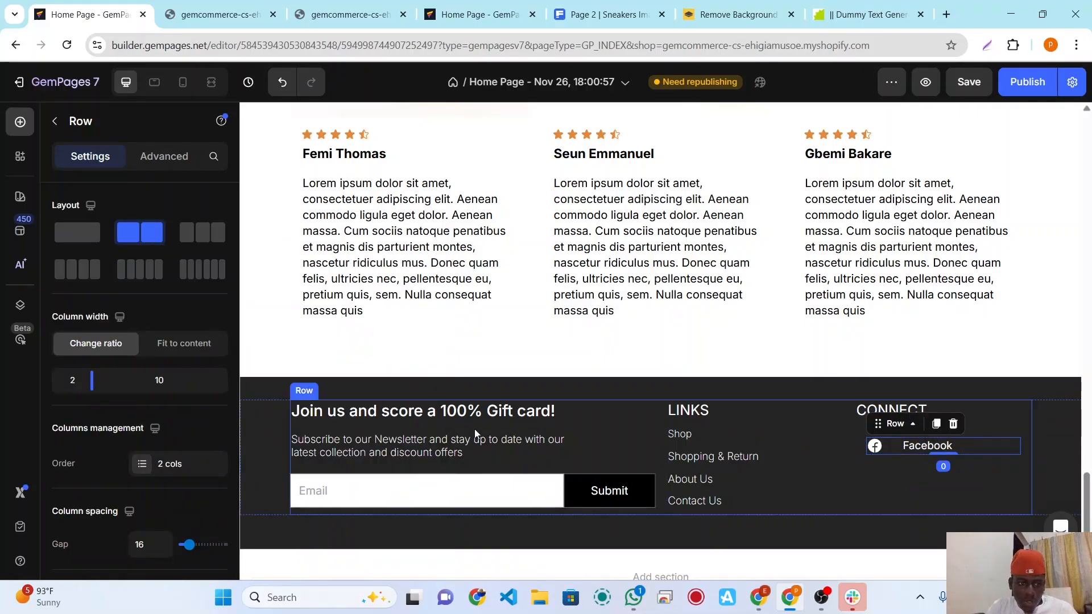
scroll(121, 429, "down", 2)
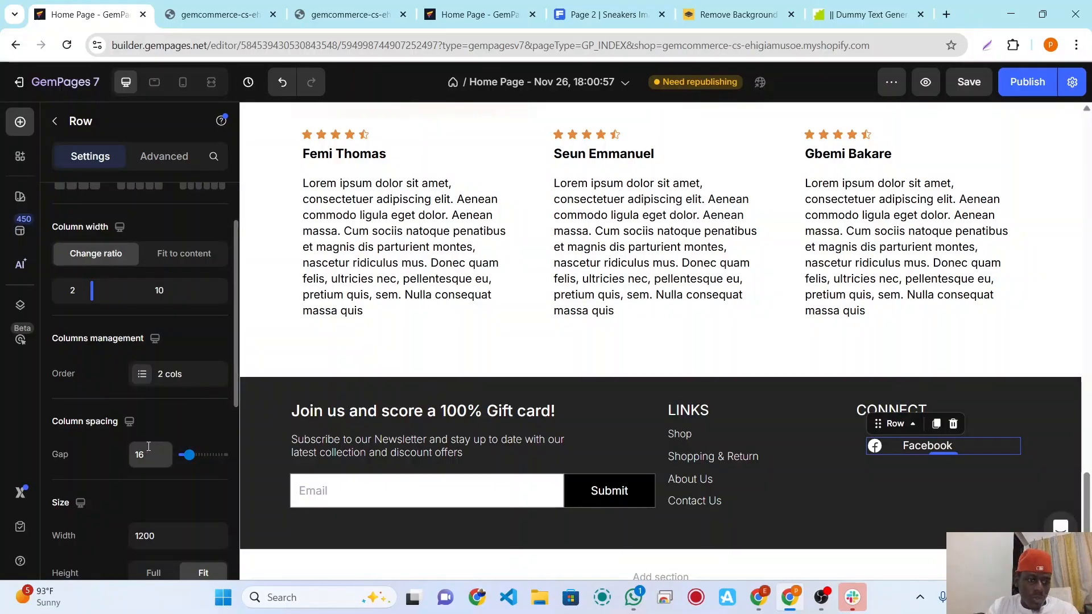
left_click_drag(188, 464, 180, 464)
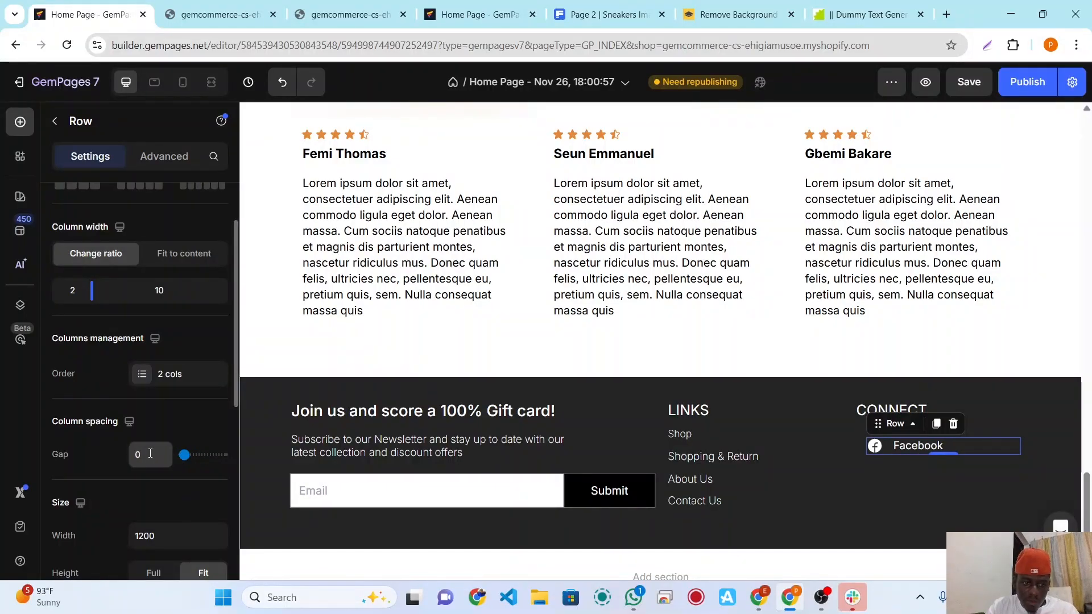
double_click(147, 453)
type("4")
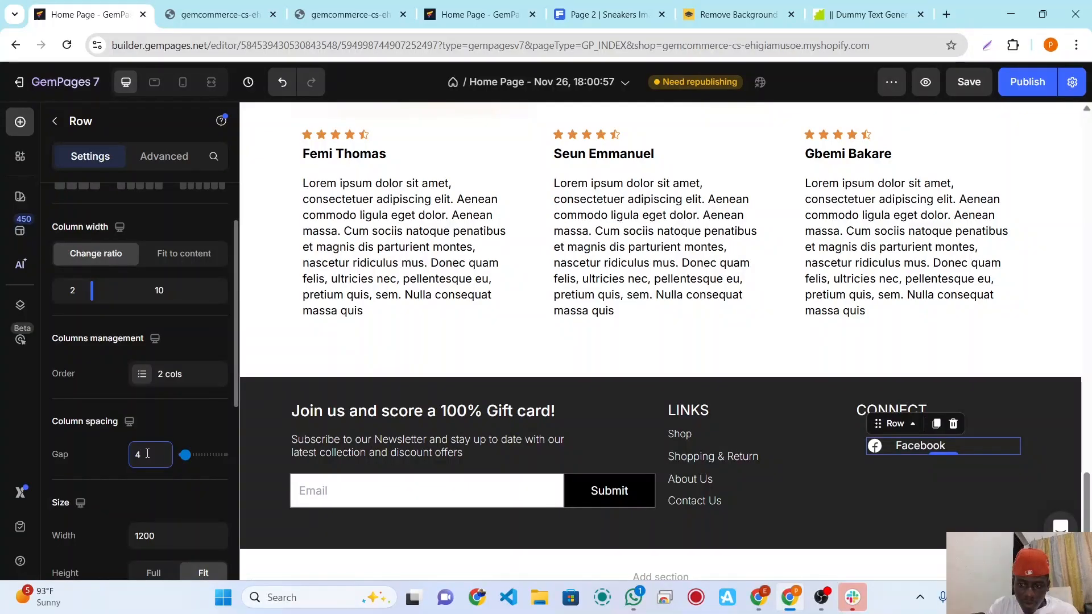
key("BackSpace")
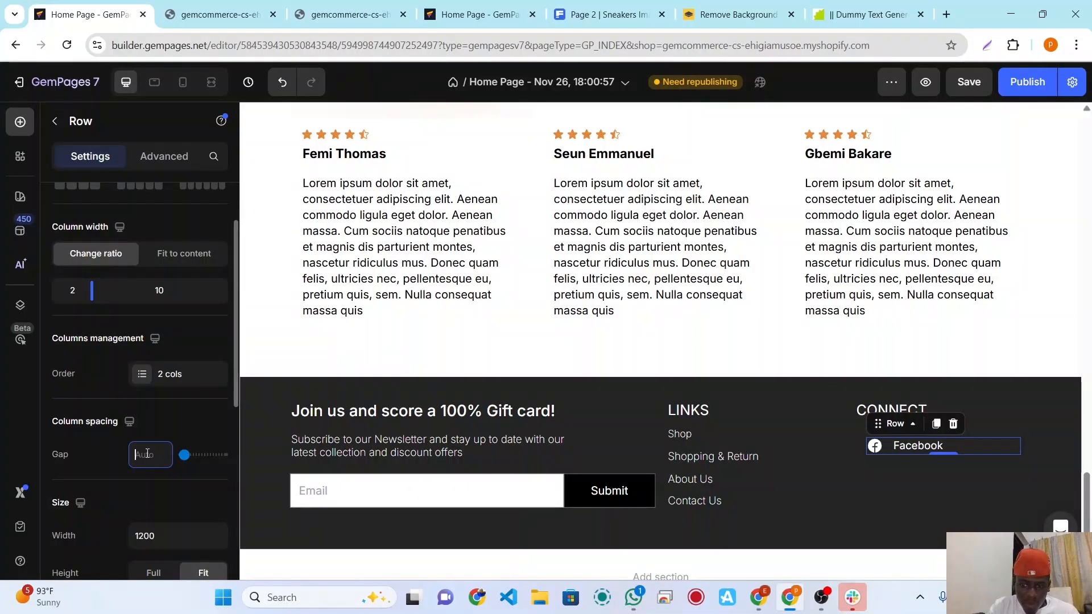
left_click(215, 429)
scroll(124, 523, "down", 5)
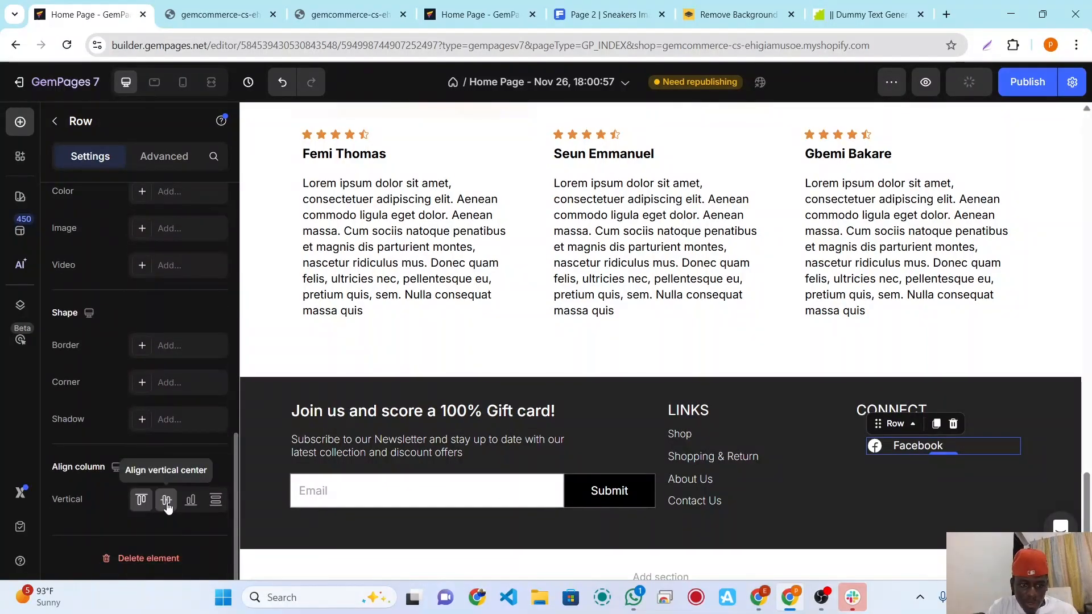
left_click(167, 505)
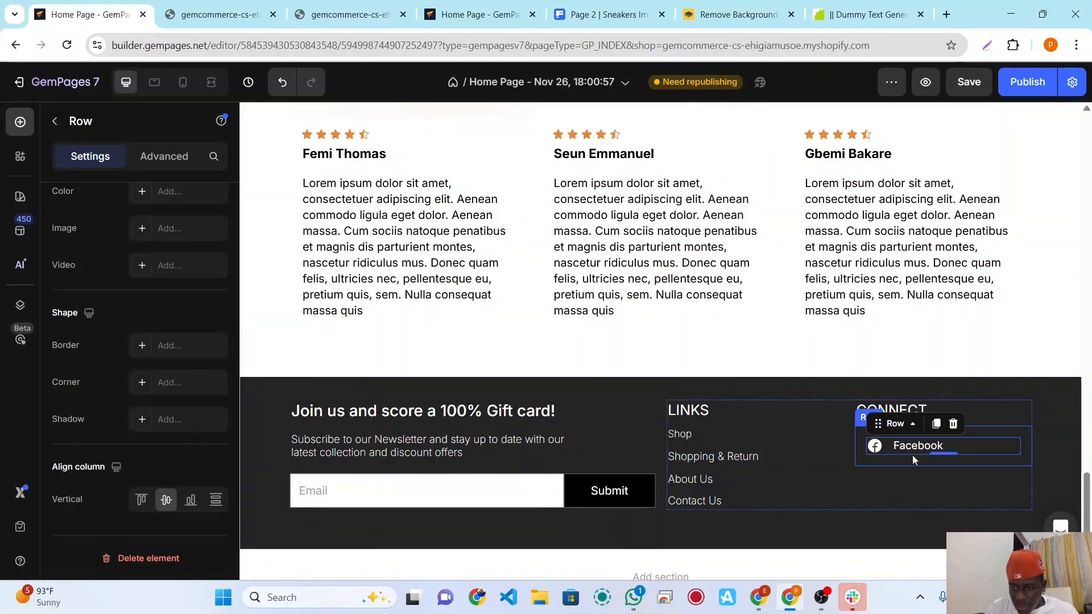
left_click(967, 460)
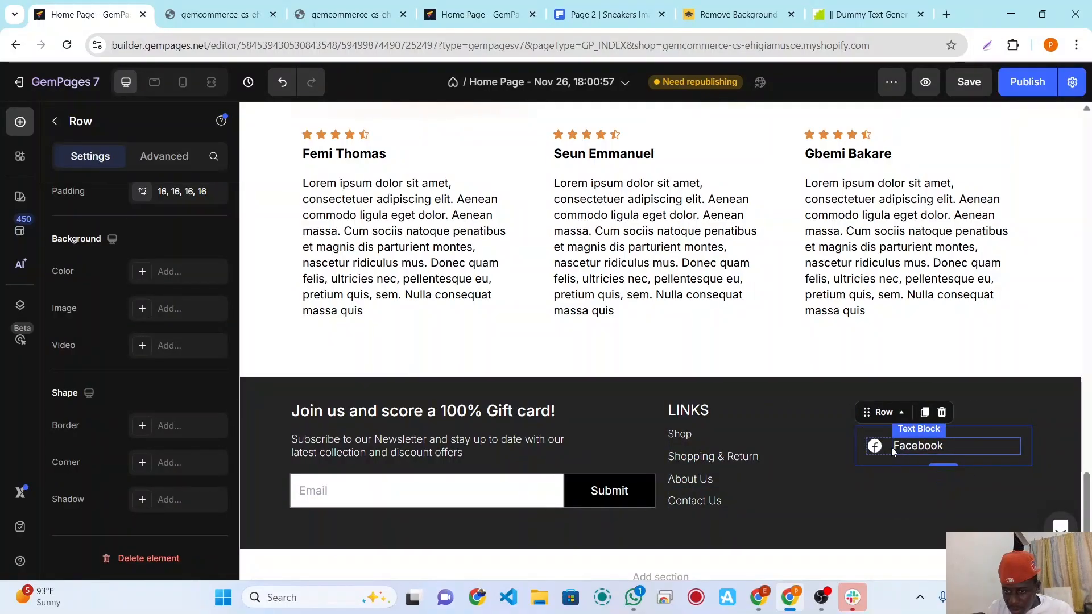
left_click(915, 449)
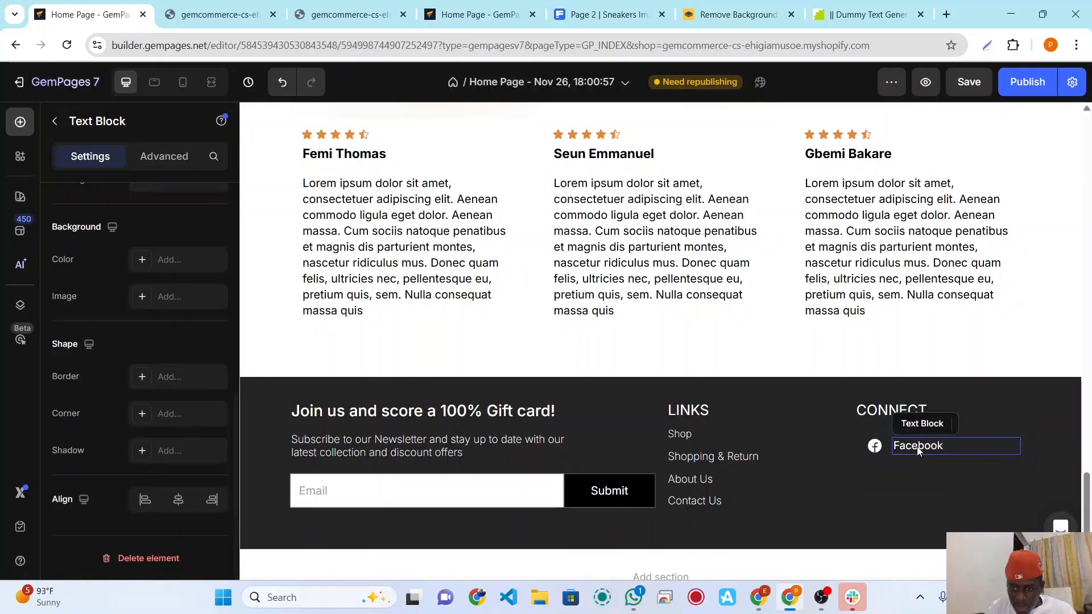
left_click(888, 453)
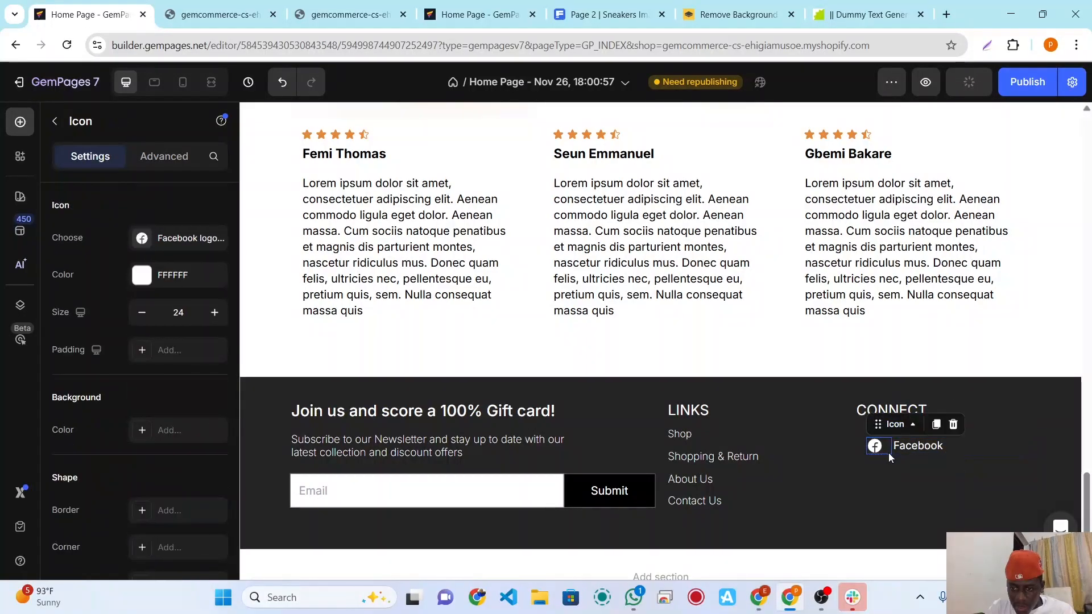
left_click(980, 445)
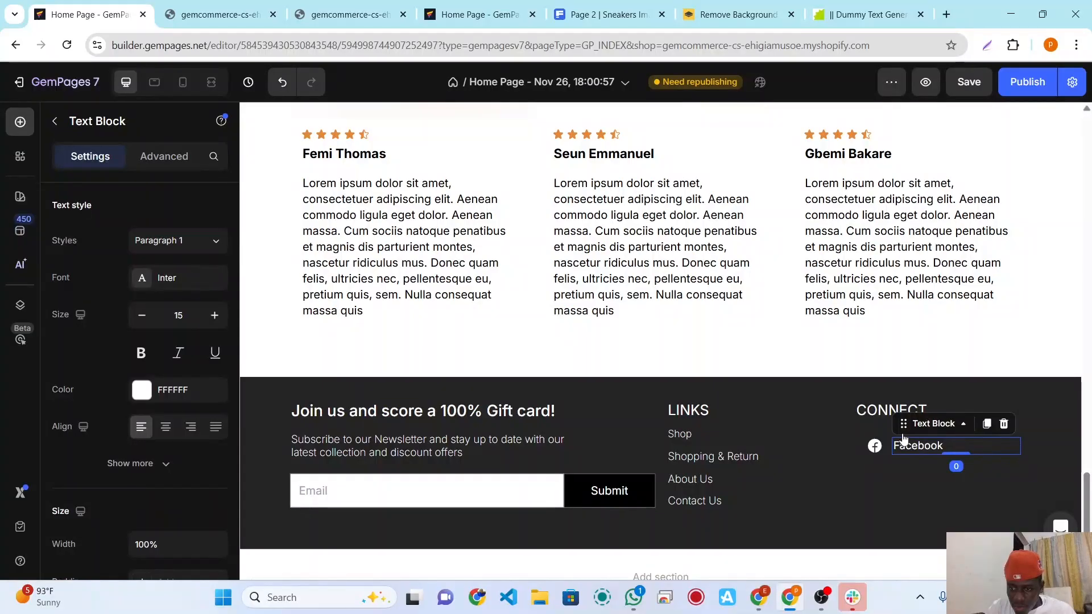
- Using the layer tree to select the Facebook icon-and-label row, set its column width to fit content and its column gap to 4
left_click(880, 428)
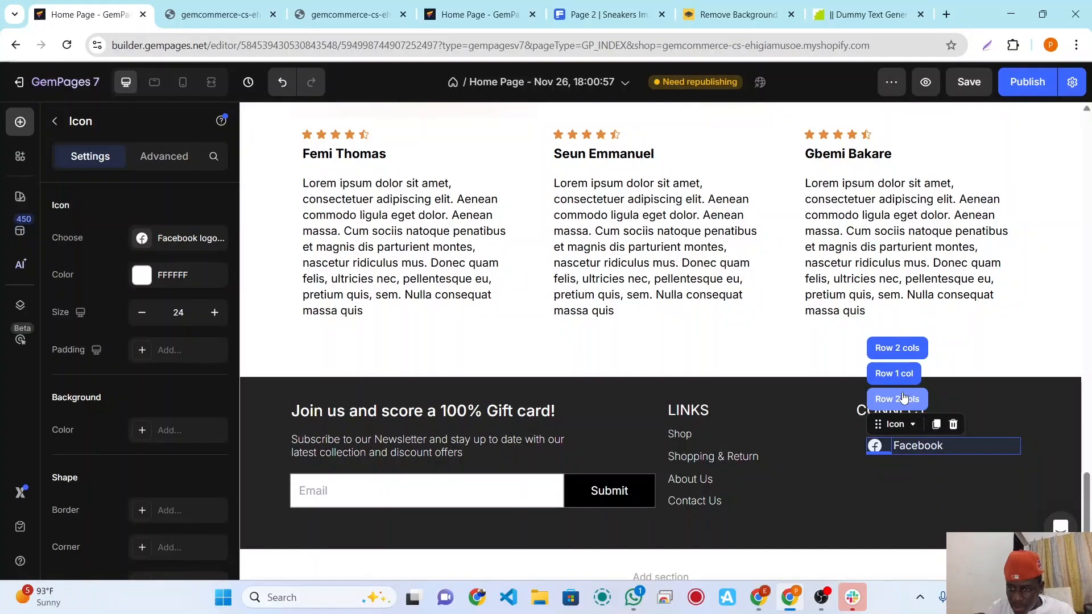
right_click(888, 424)
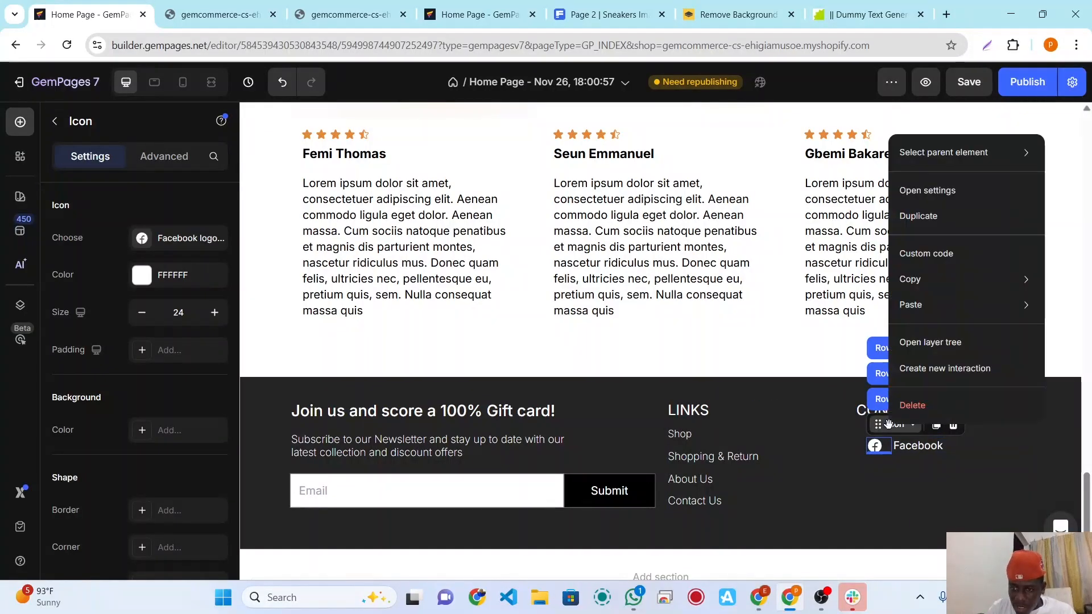
left_click(943, 346)
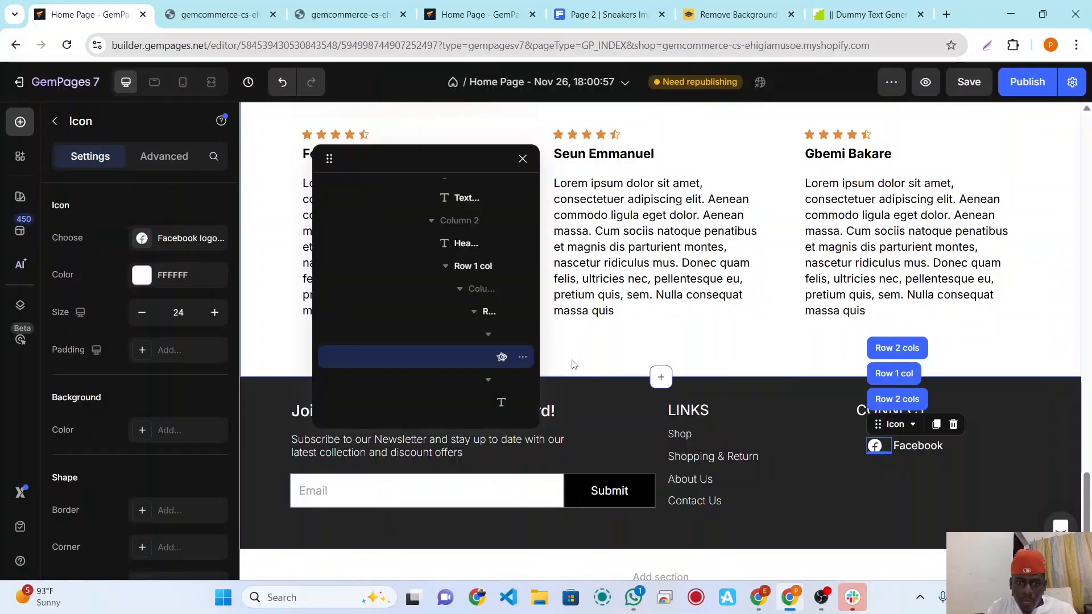
left_click(479, 312)
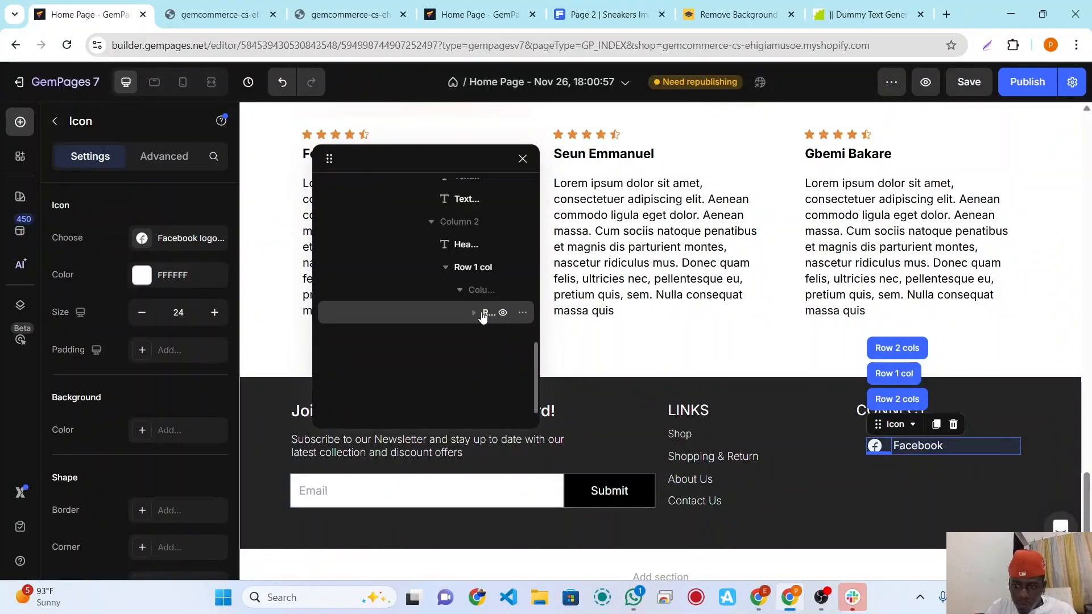
left_click(479, 275)
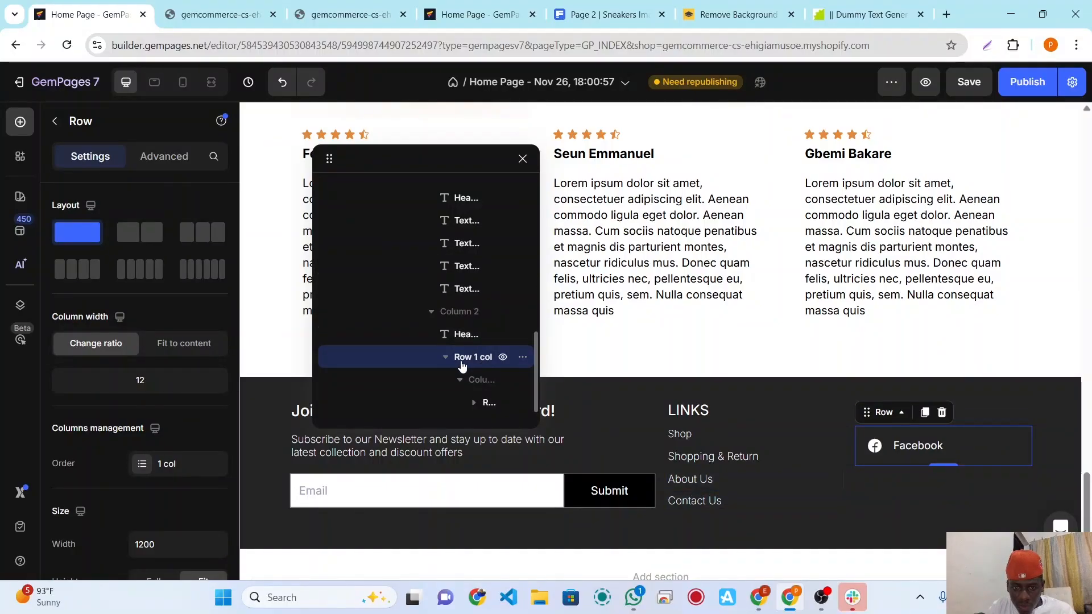
left_click(487, 403)
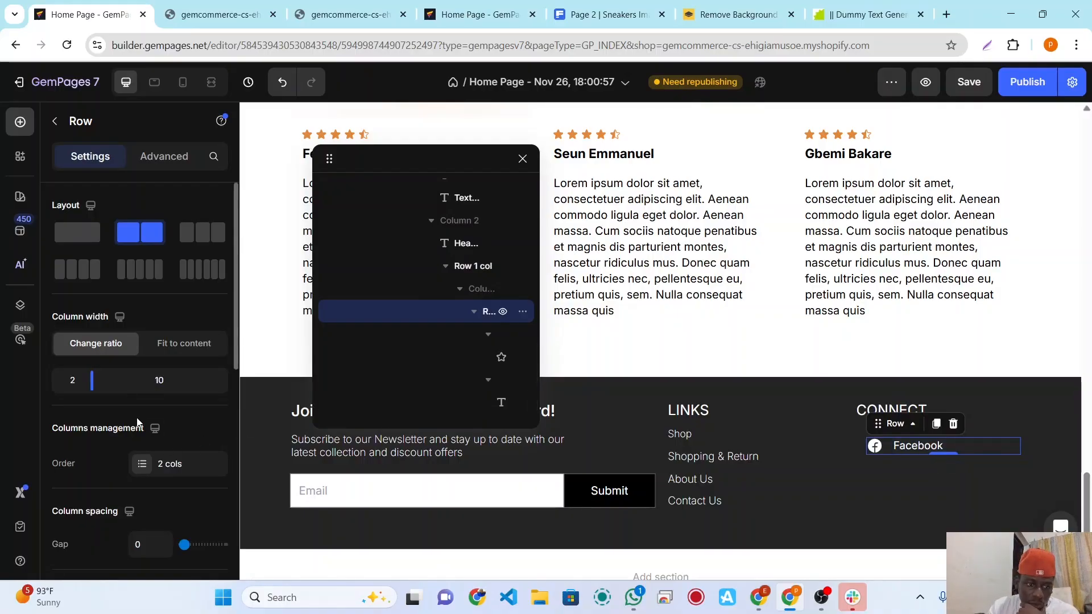
scroll(137, 422, "down", 1)
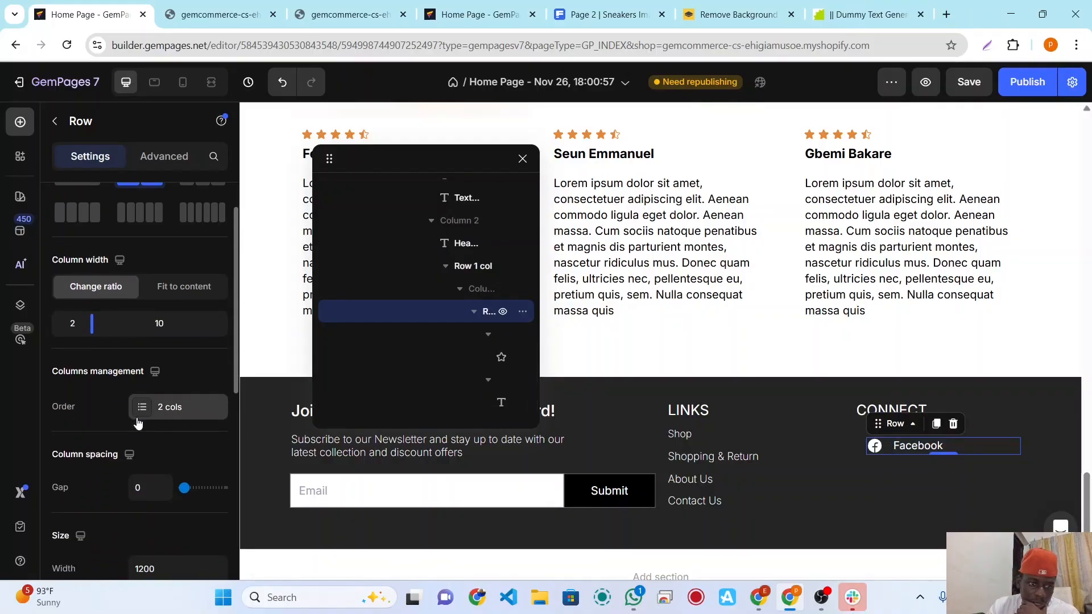
left_click(186, 291)
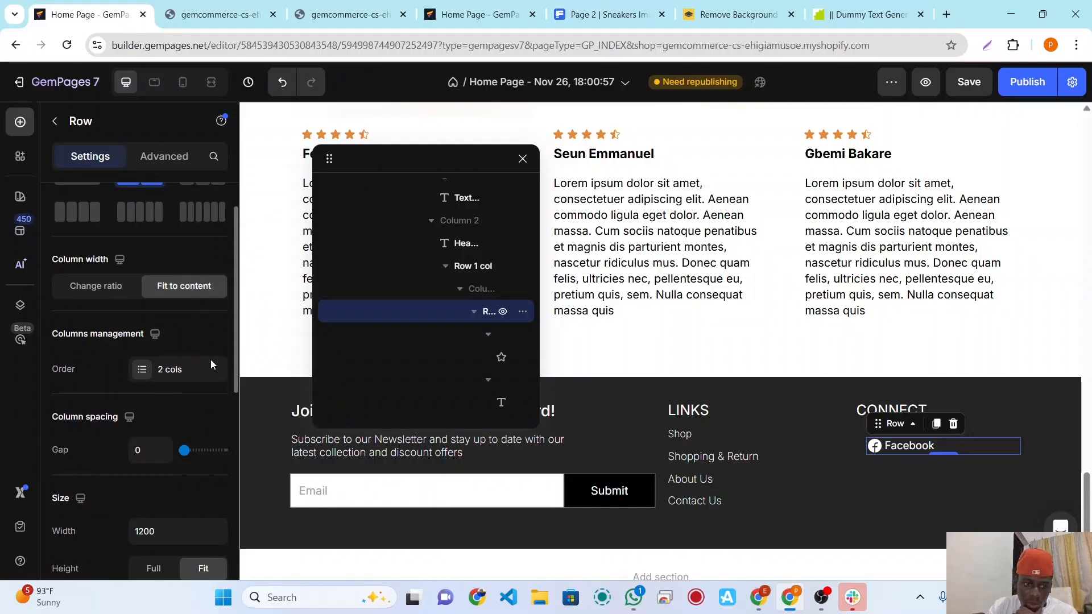
left_click(142, 446)
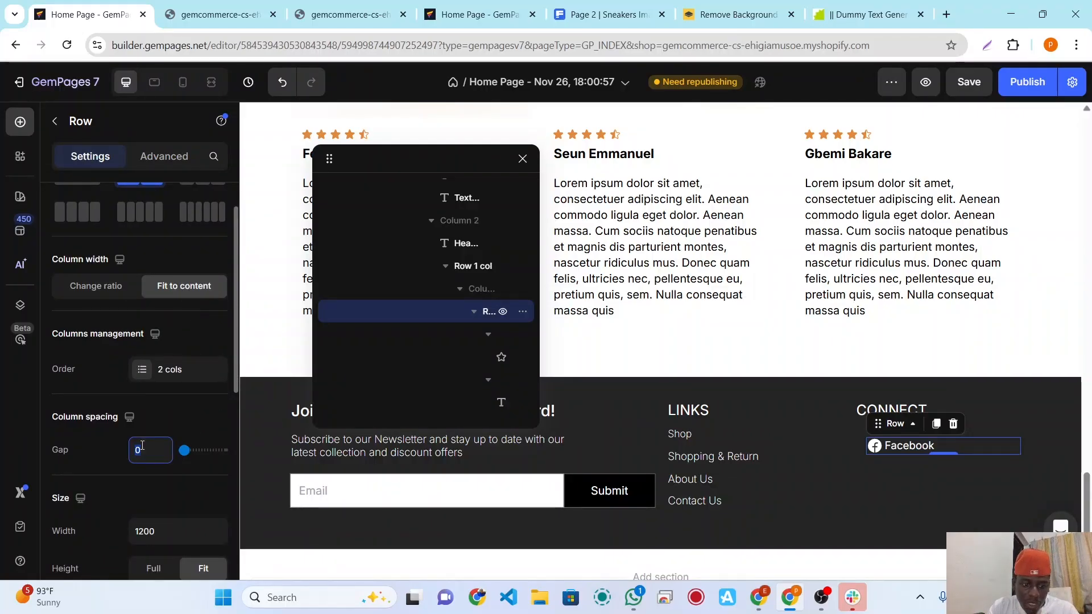
type("4")
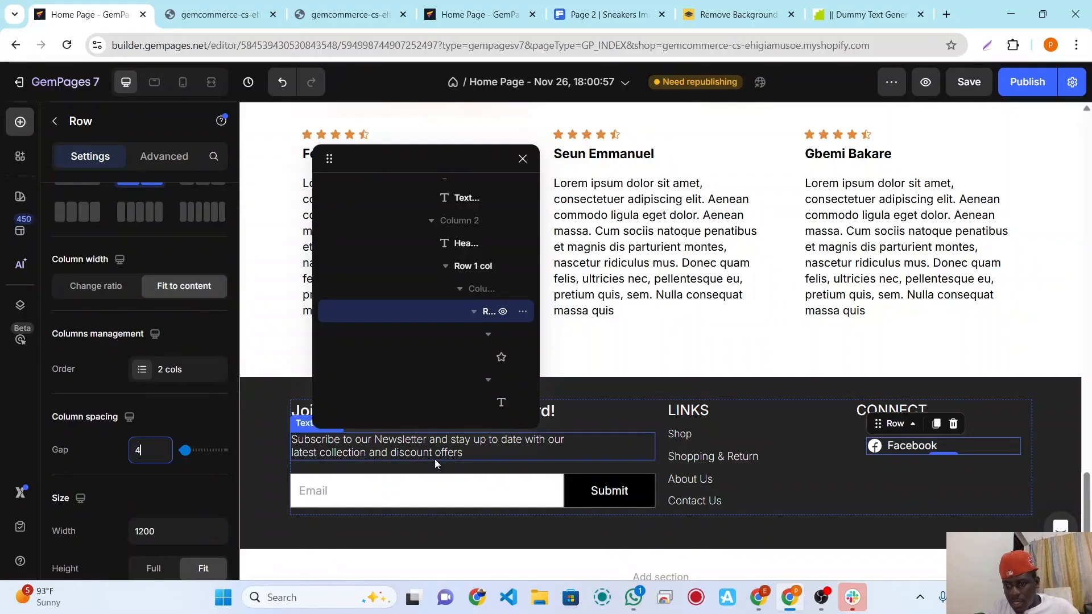
- Duplicate the row with the Facebook icon and label under CONNECT
scroll(154, 491, "down", 5)
scroll(154, 490, "down", 1)
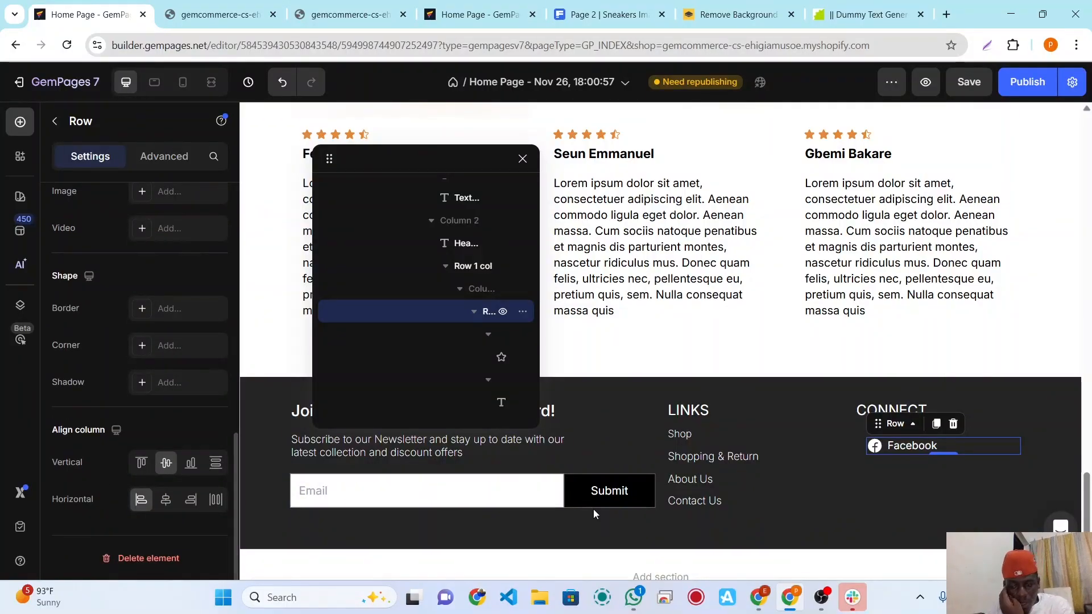
left_click(937, 428)
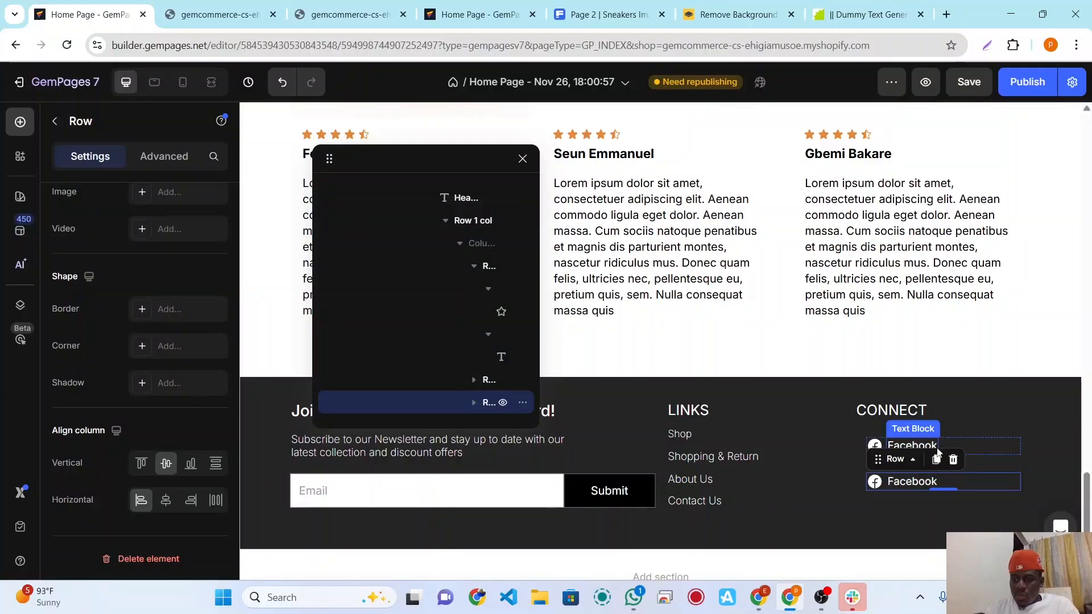
- Duplicate the Facebook row once more and replace the second row's icon with the Filled style of the Twitter bird logo
left_click(936, 460)
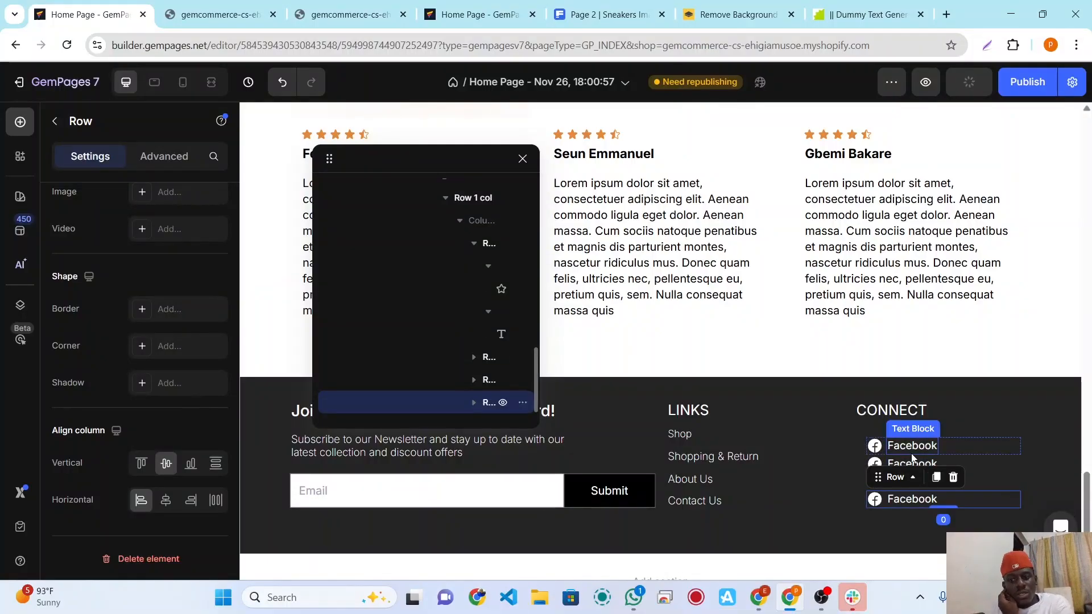
left_click(884, 463)
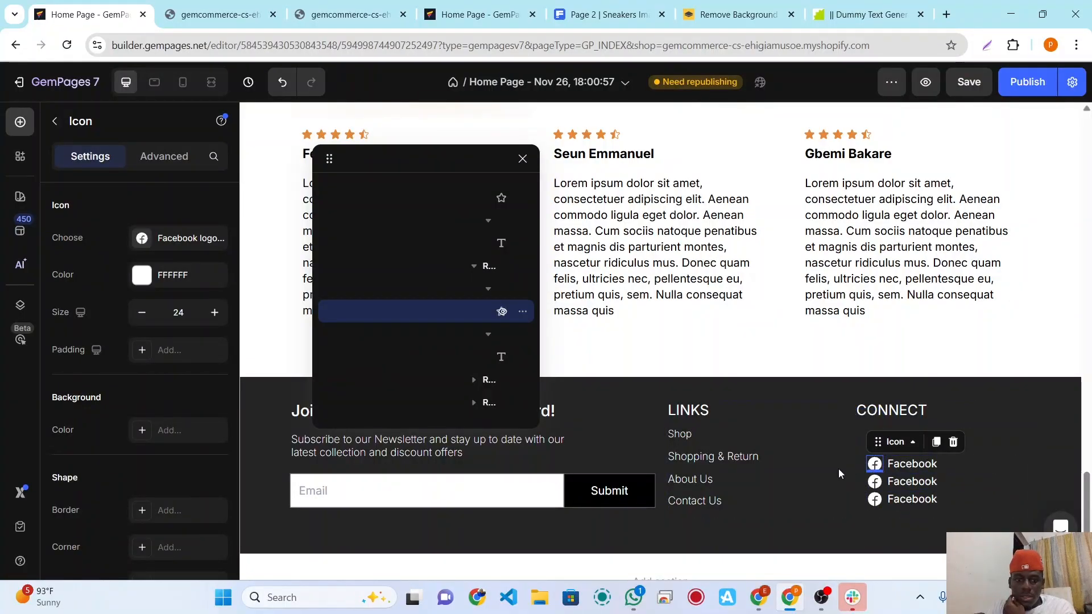
left_click(168, 238)
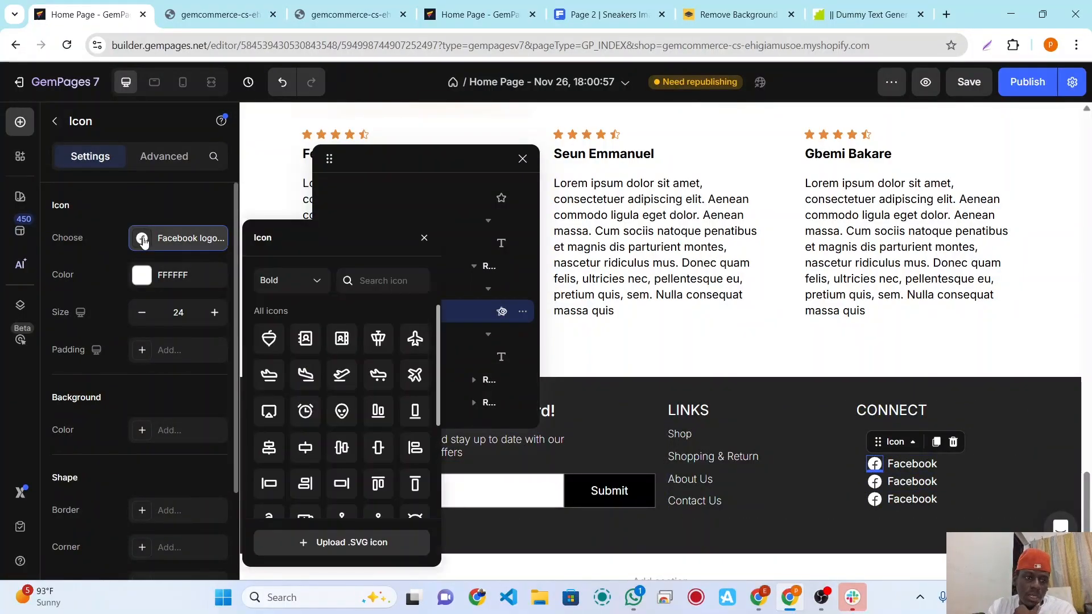
left_click(385, 280)
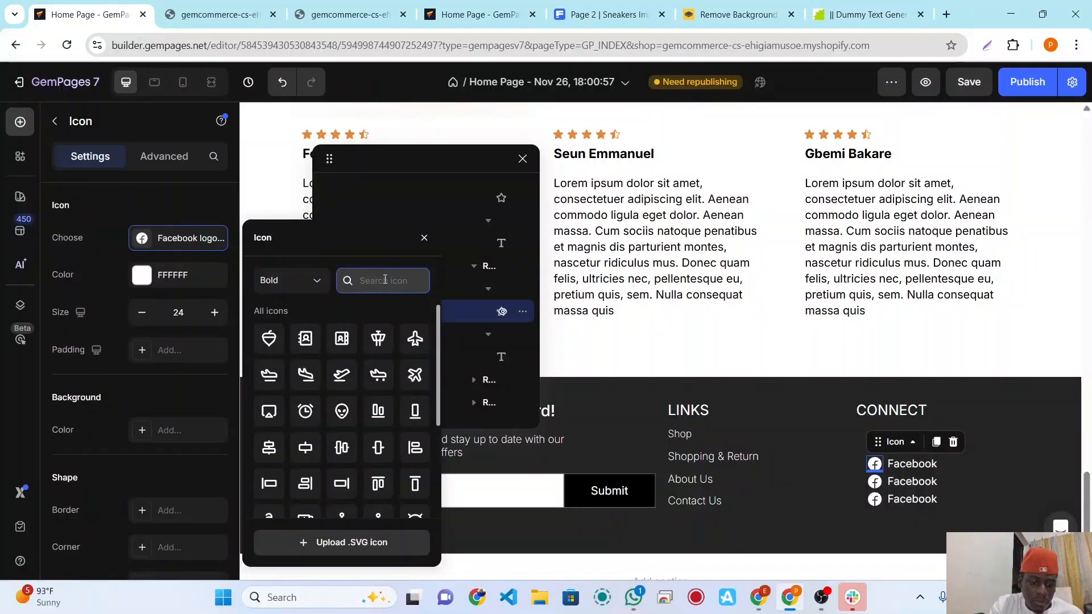
type("Twitt")
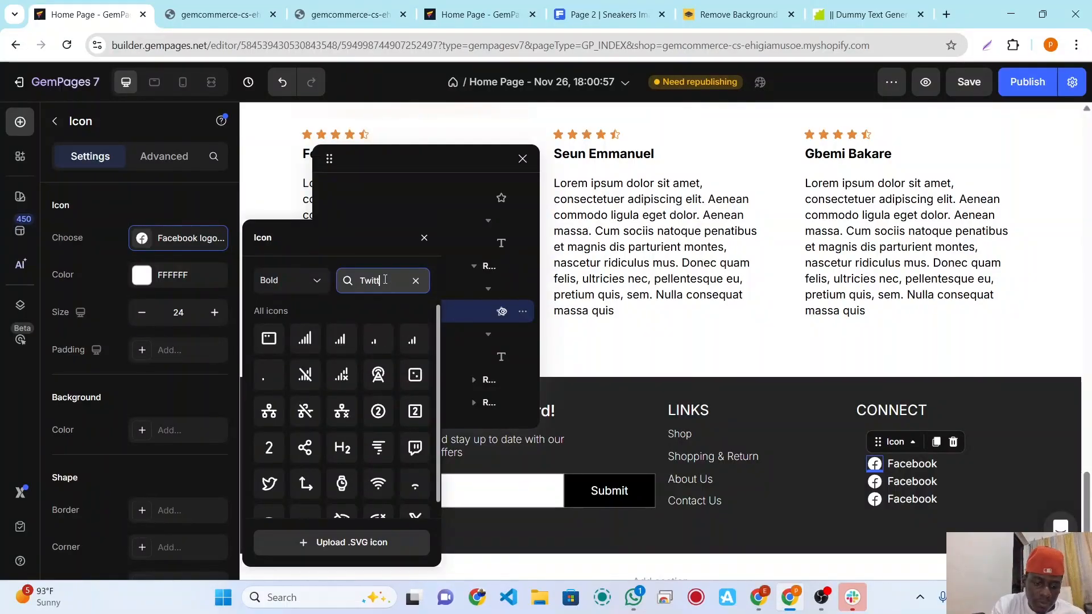
type("er")
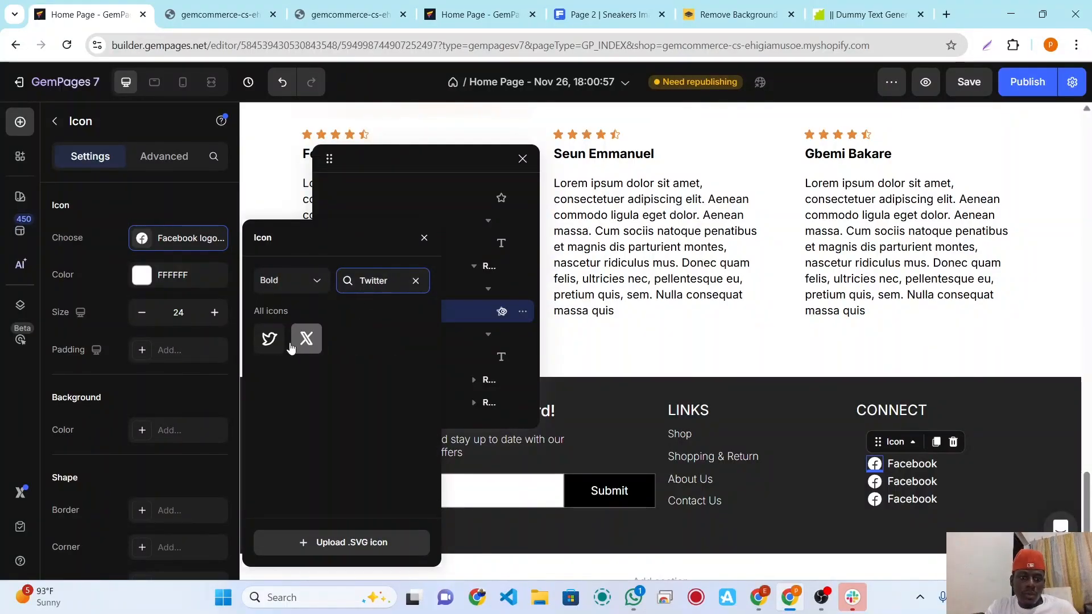
left_click(279, 346)
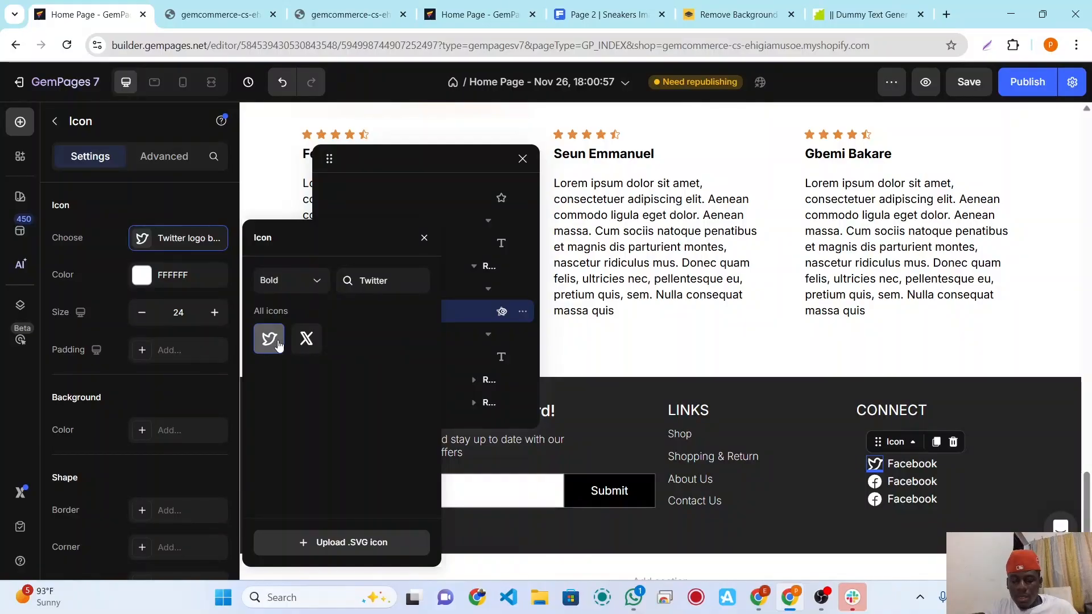
left_click(310, 288)
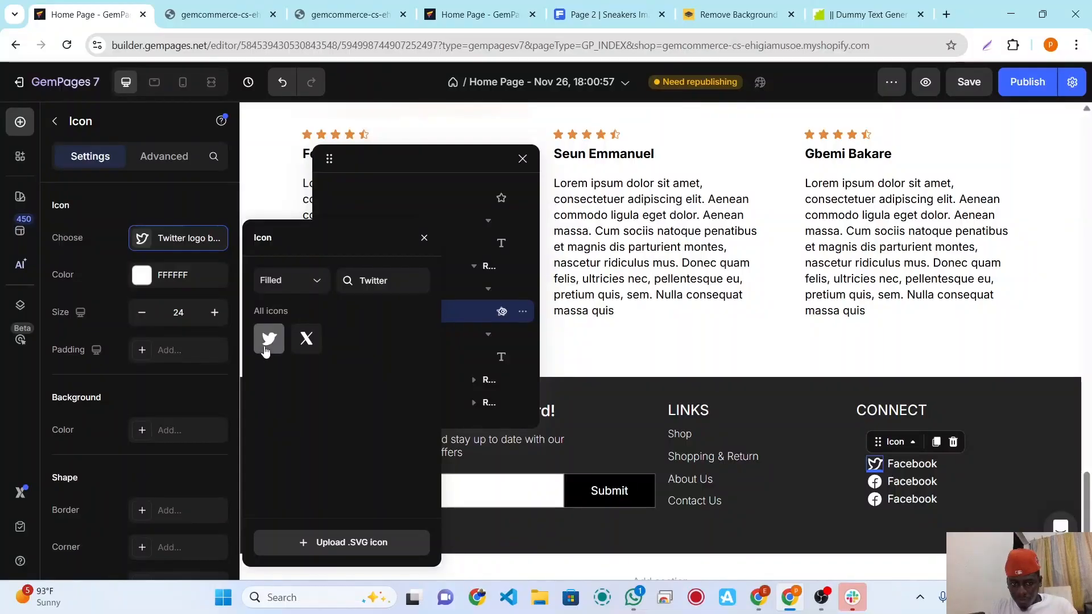
left_click(267, 344)
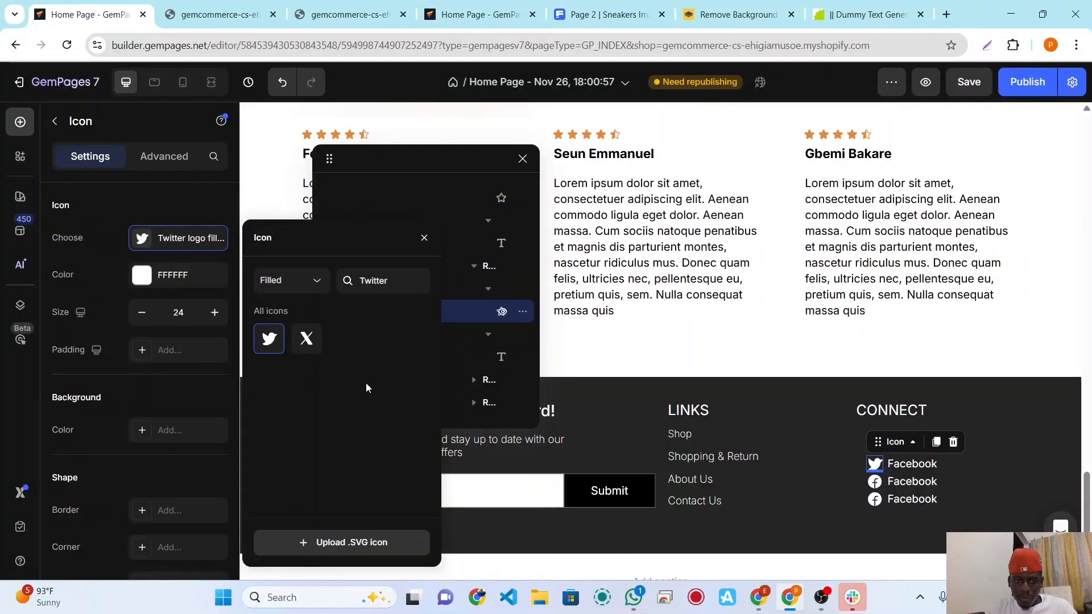
- Change the label beside the Twitter icon under CONNECT to "Twitter"
double_click(919, 470)
type("T")
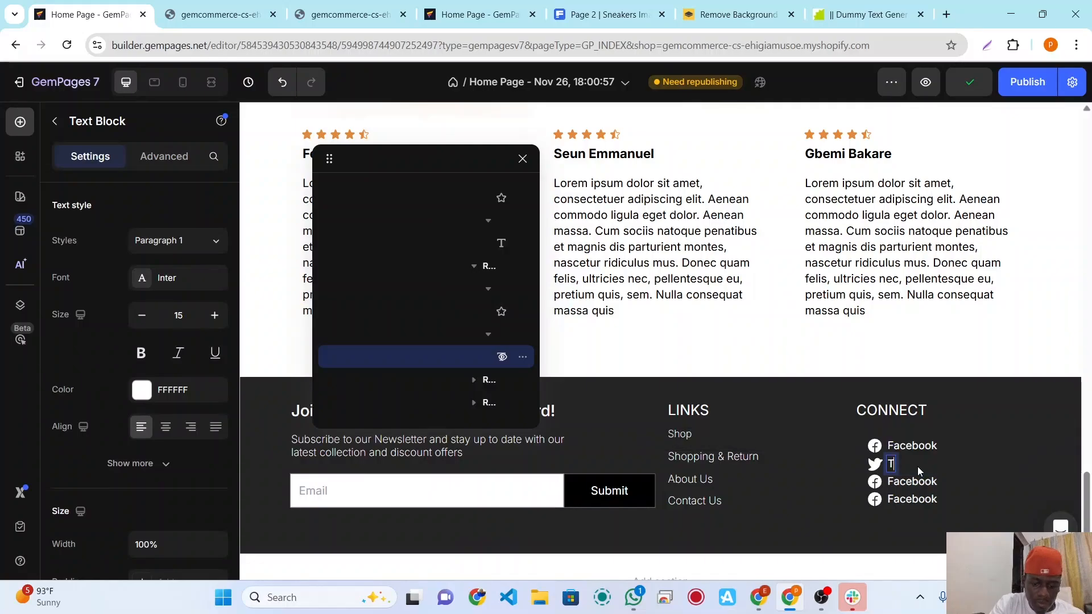
type("wit")
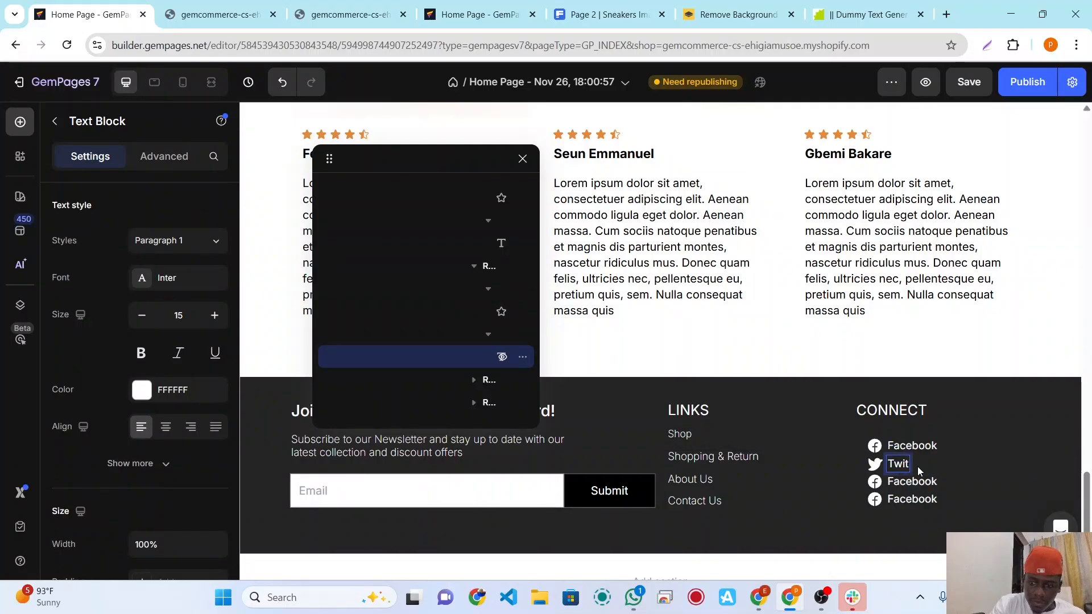
type("ter")
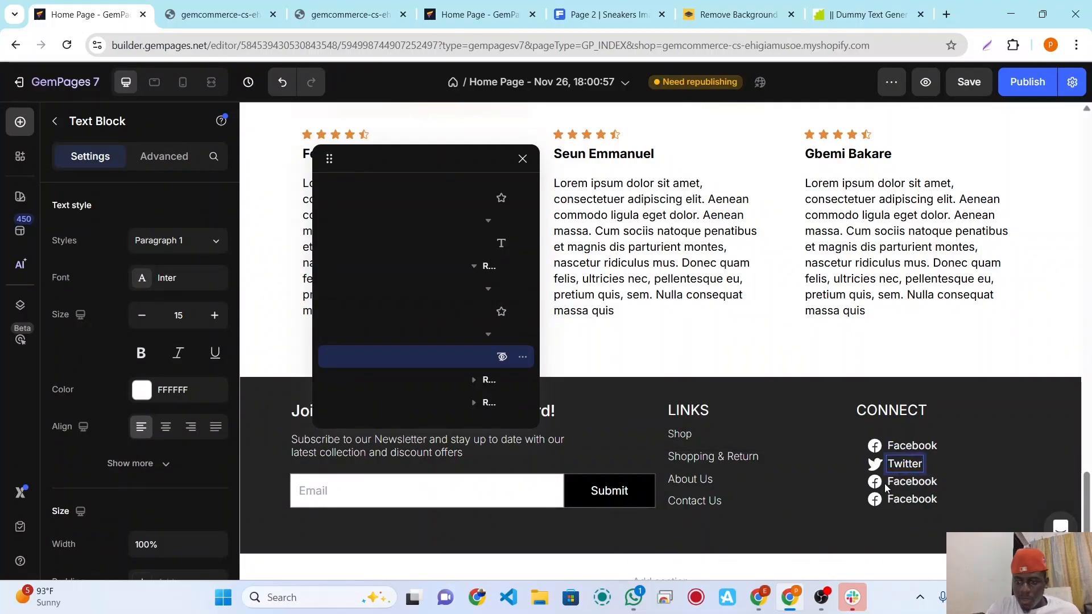
- Search the icon library for "instagram" and replace the third CONNECT row's icon with the Filled Instagram logo
left_click(878, 488)
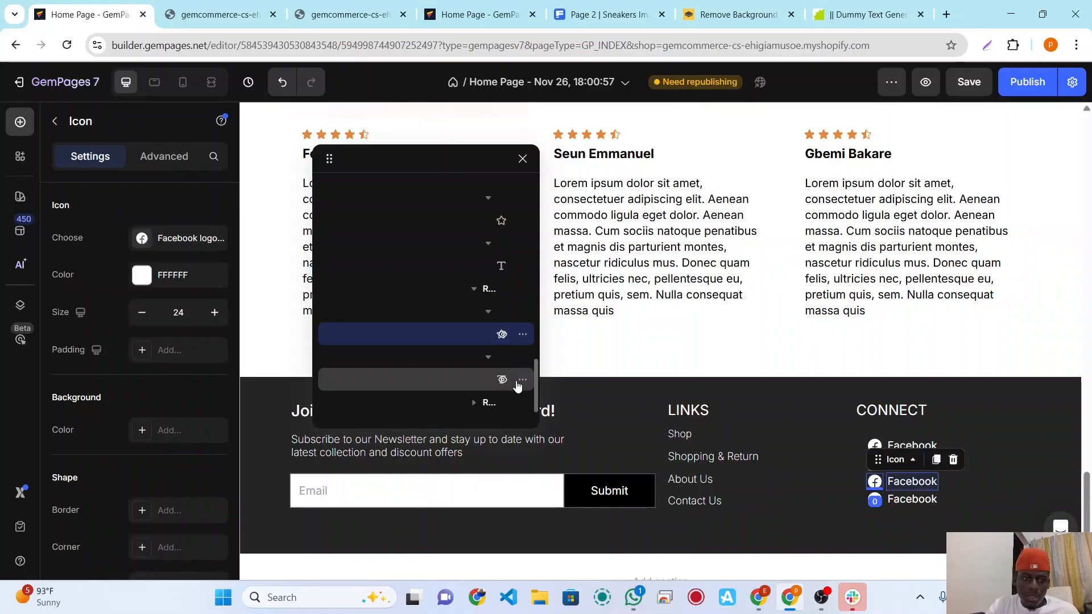
left_click(146, 243)
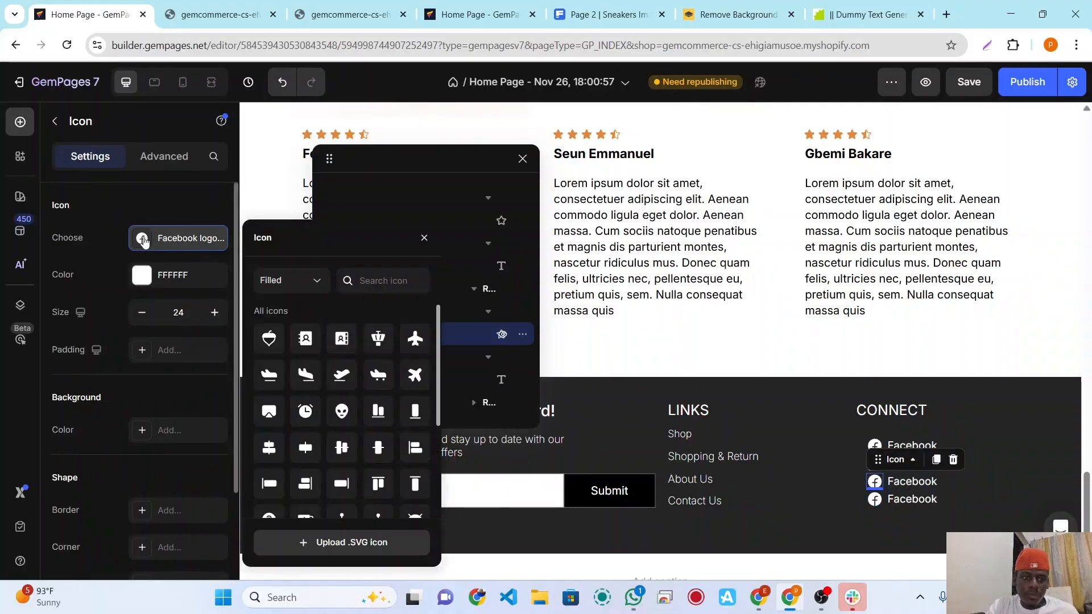
left_click(367, 279)
type("in")
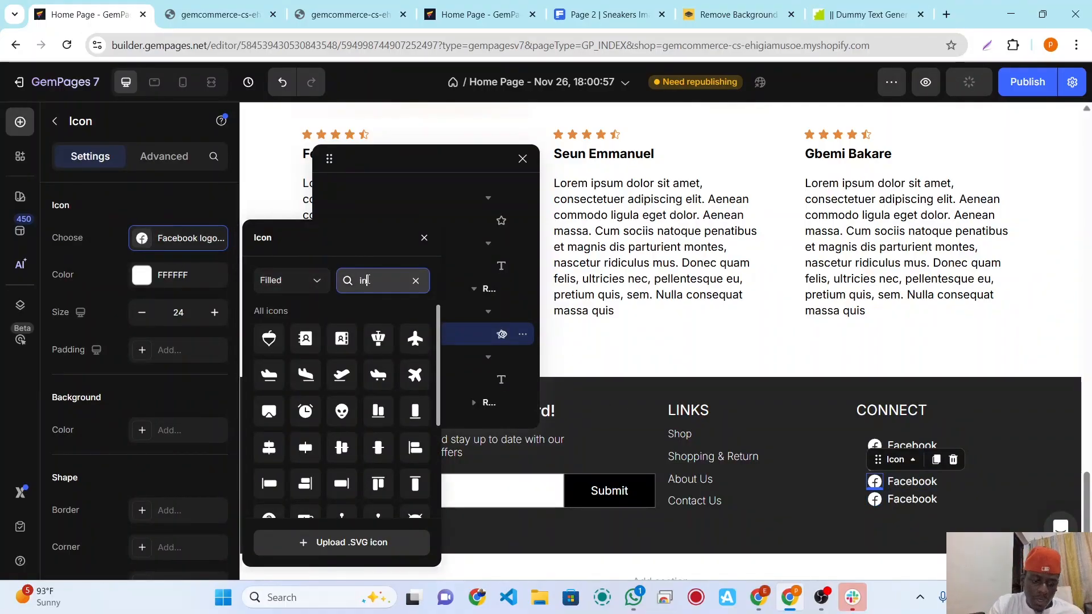
type("stagra")
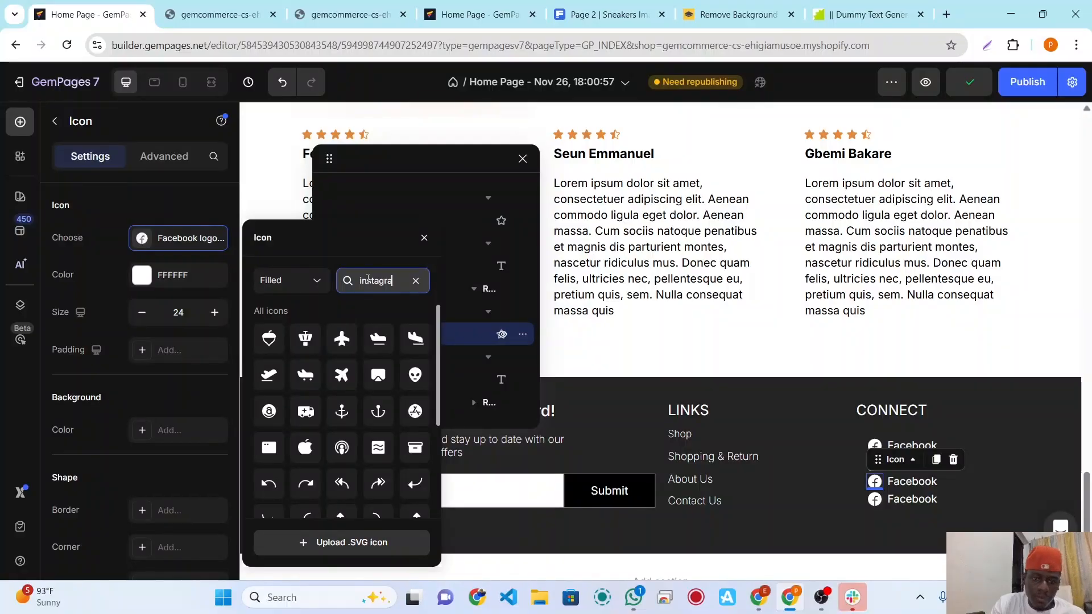
type("m")
left_click(271, 339)
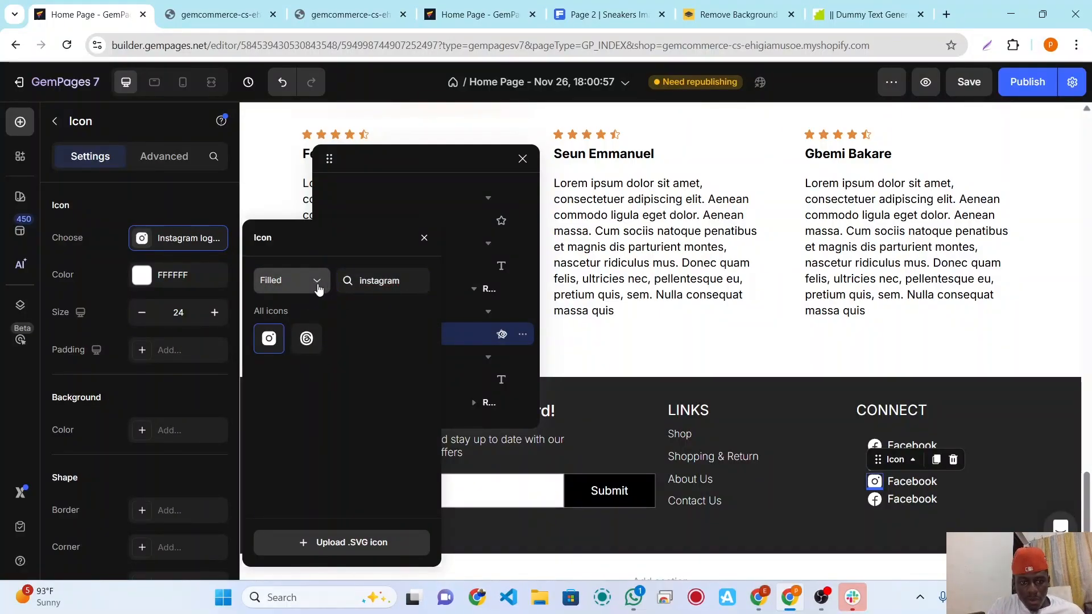
- Search the icons for "Inst", apply the Light Instagram logo to the third row, and show the Bold style variants
left_click(317, 282)
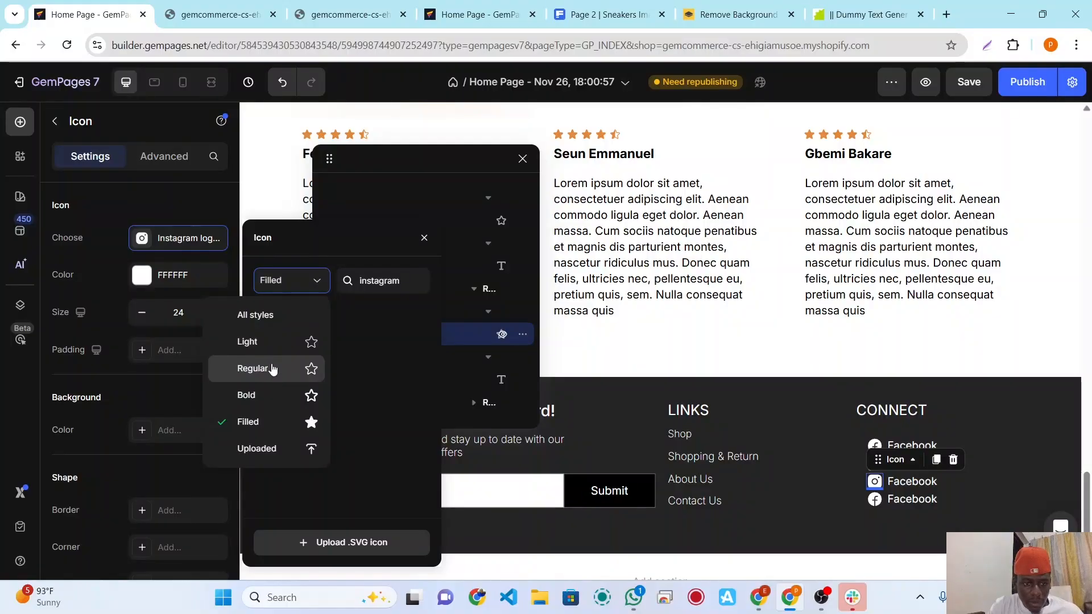
left_click(273, 420)
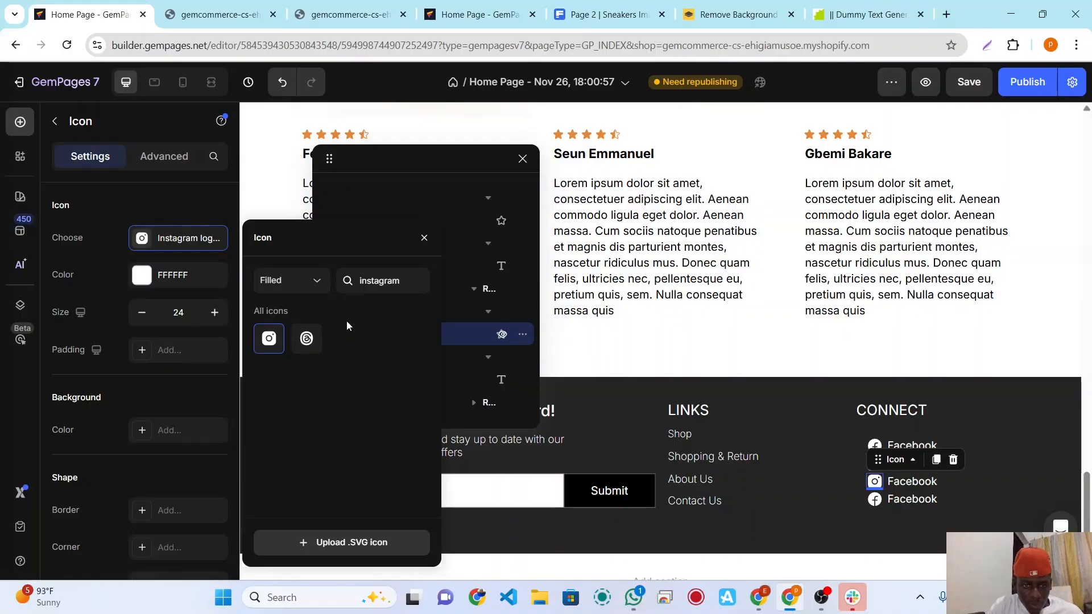
double_click(380, 282)
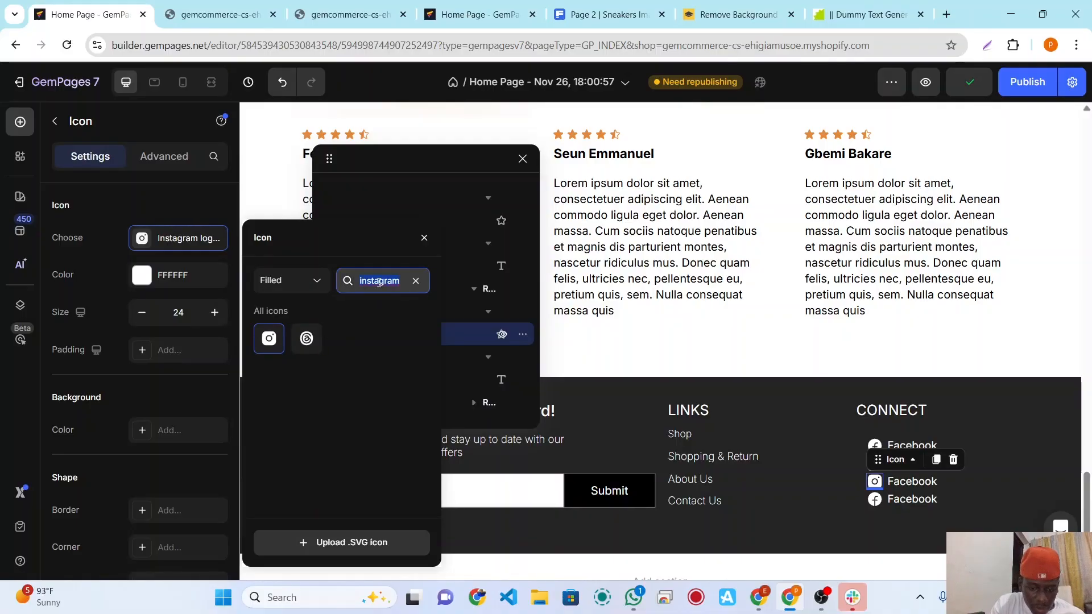
type("Insta")
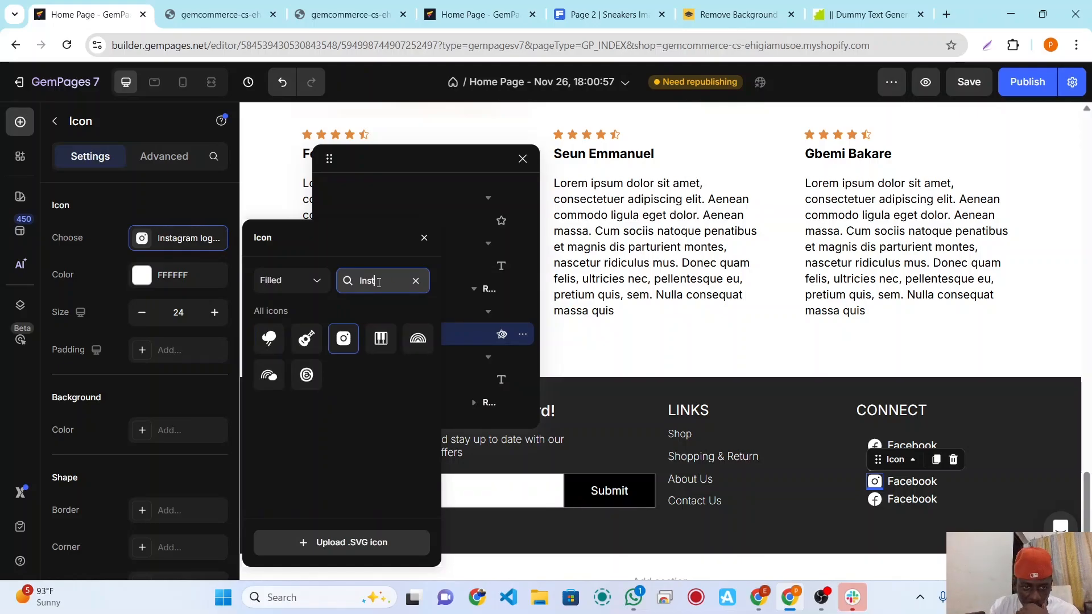
left_click(301, 284)
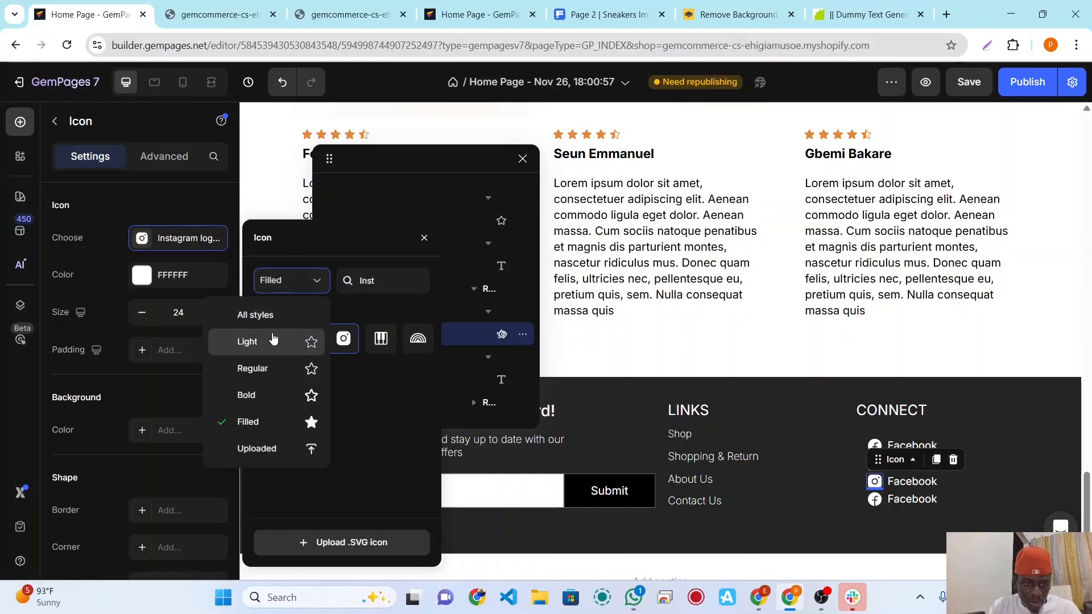
left_click(281, 341)
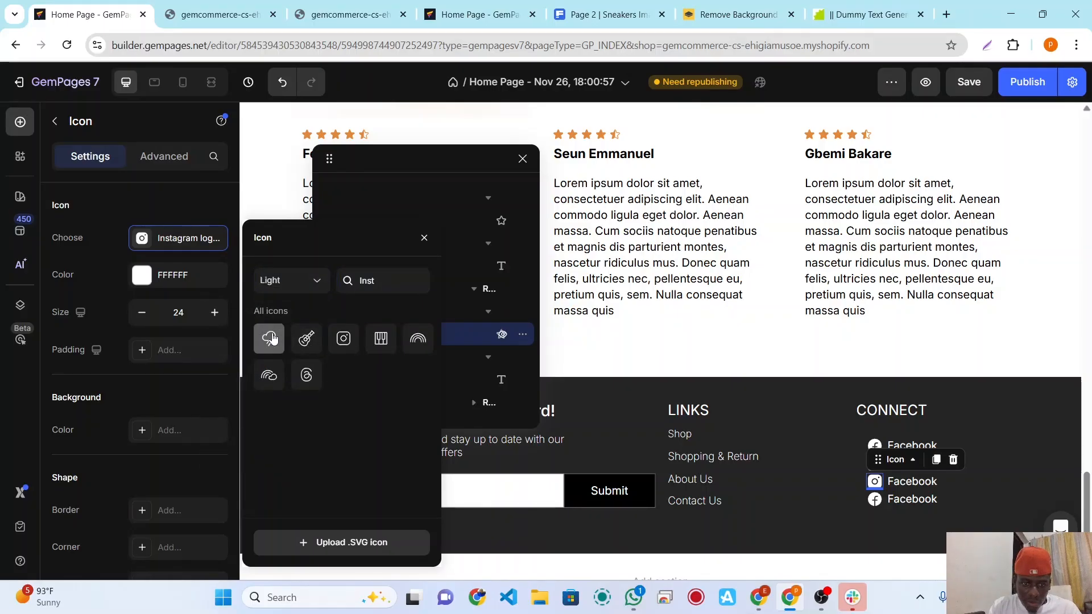
left_click(346, 340)
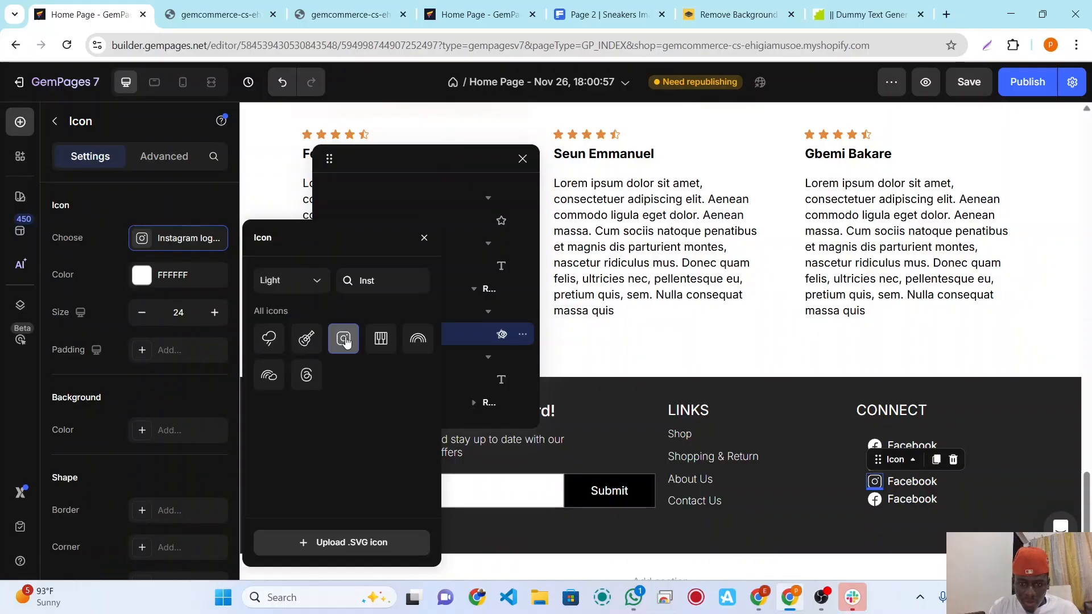
left_click(270, 281)
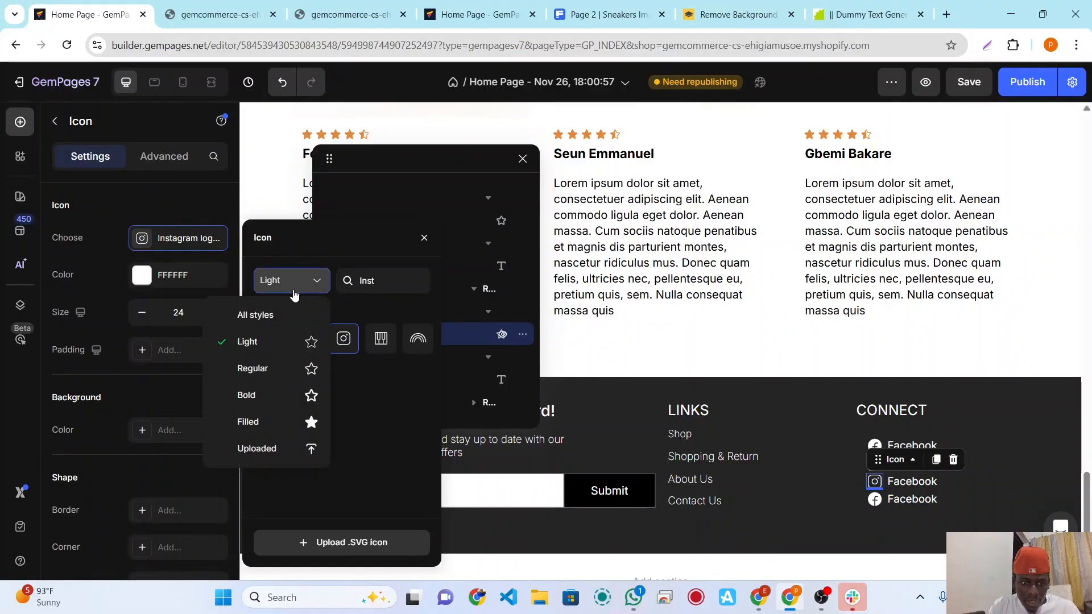
left_click(253, 407)
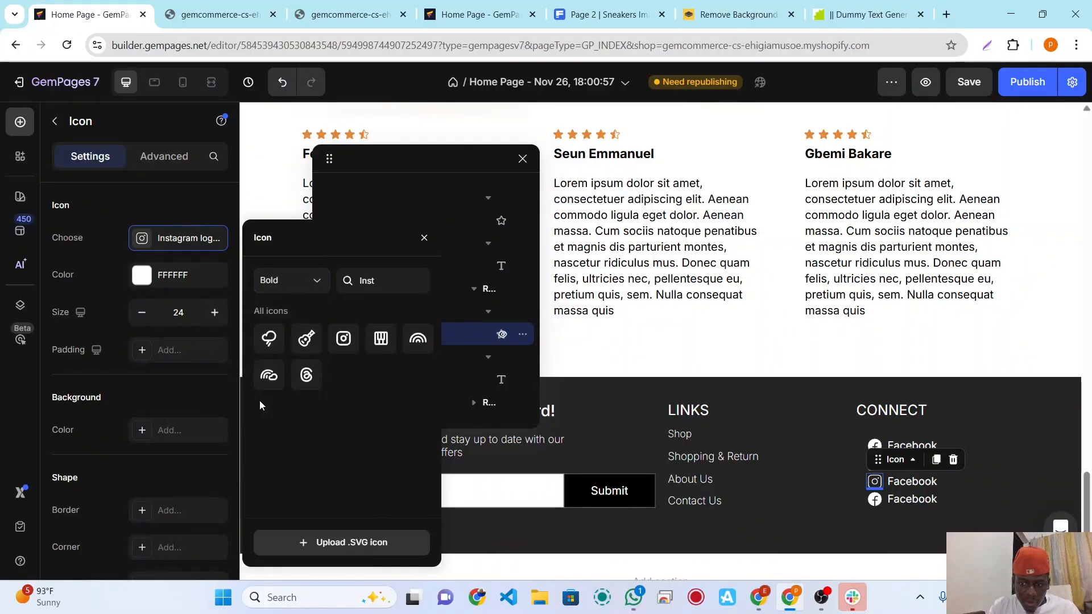
left_click(914, 481)
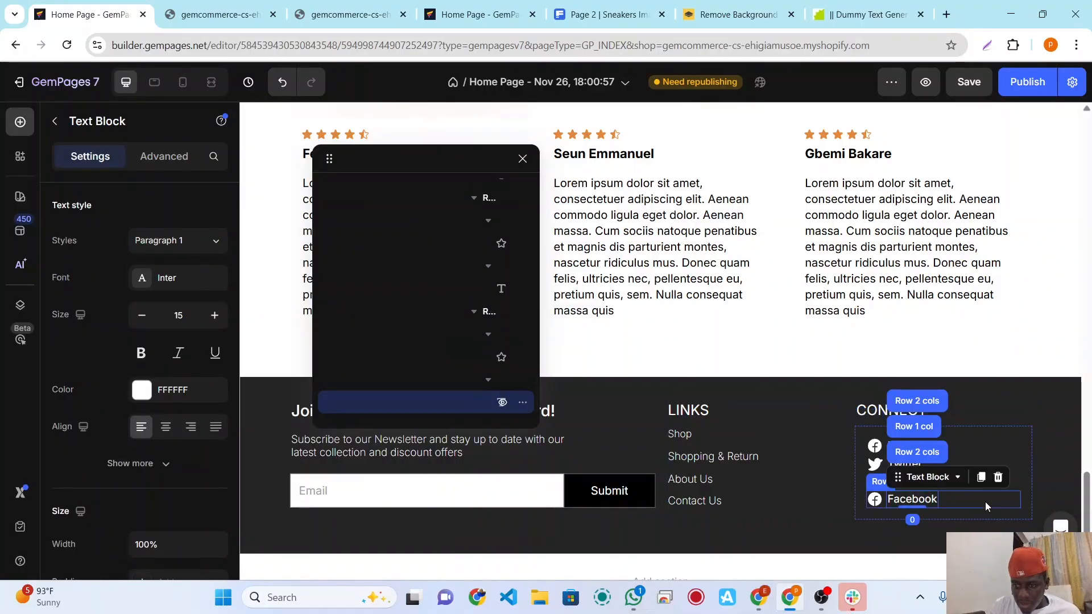
left_click(979, 504)
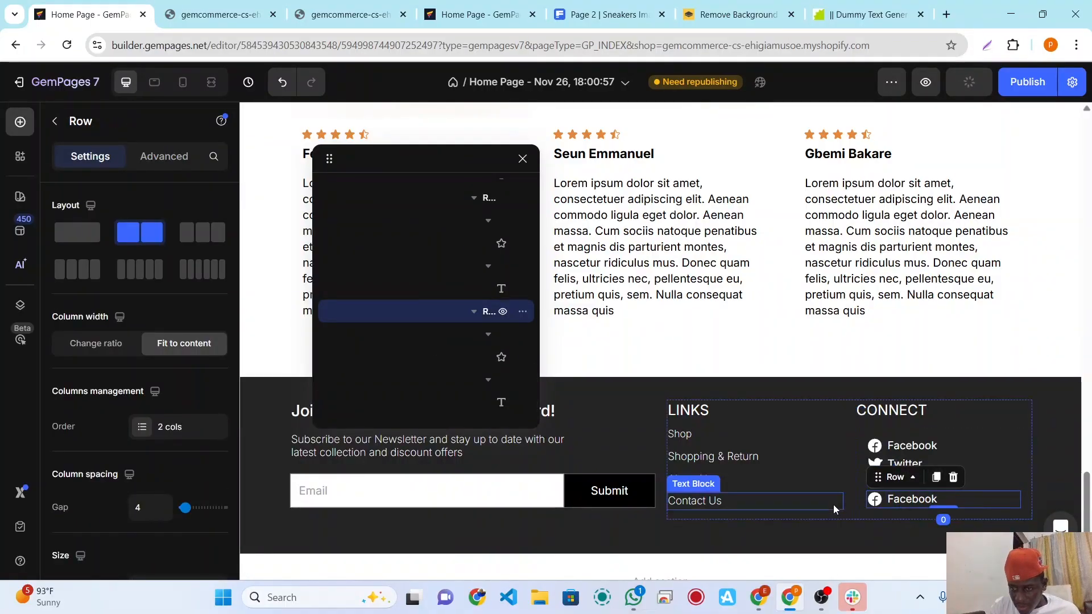
left_click(842, 549)
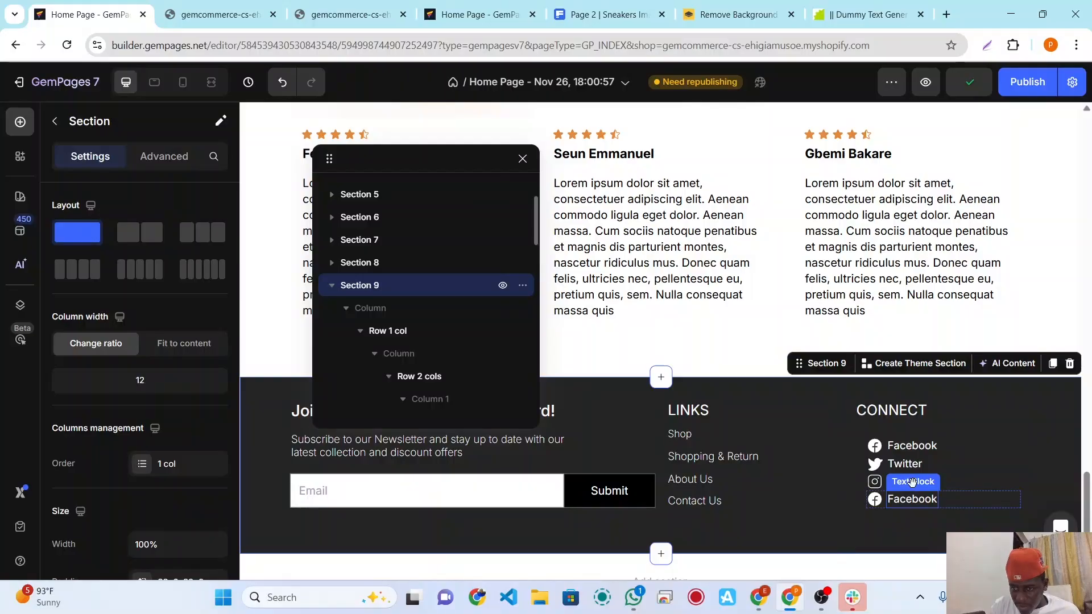
left_click(912, 482)
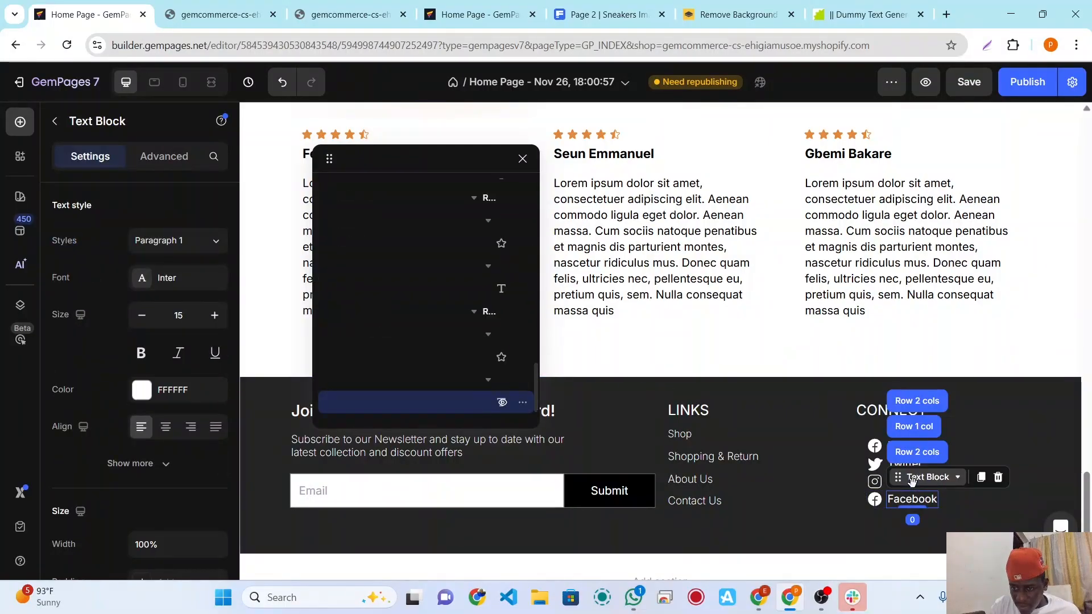
left_click(964, 520)
- Change the label beside the Instagram icon in the third CONNECT row to "Instagram"
left_click(944, 482)
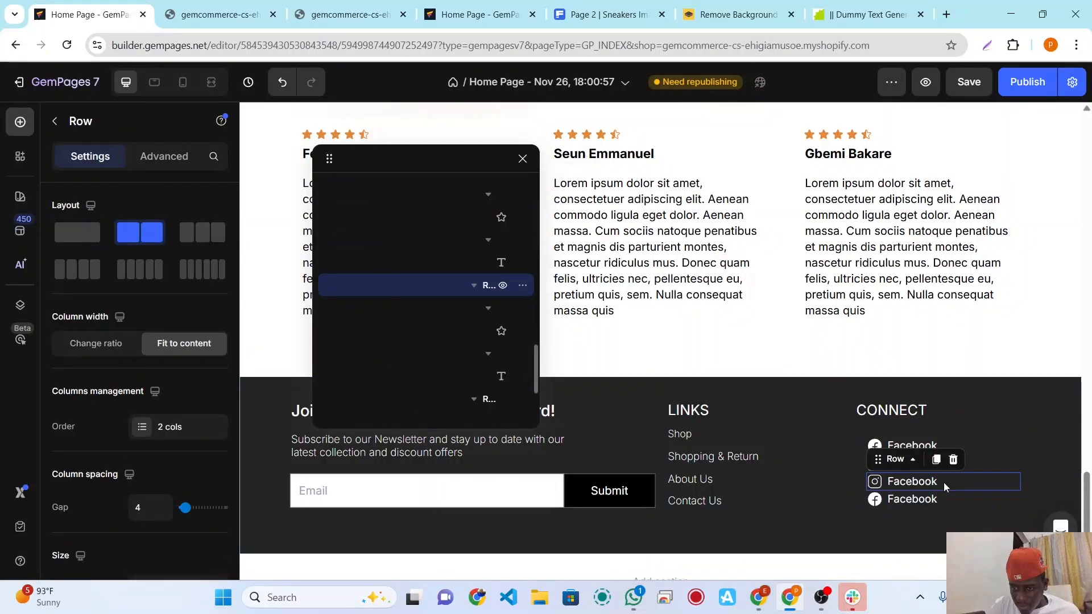
double_click(934, 483)
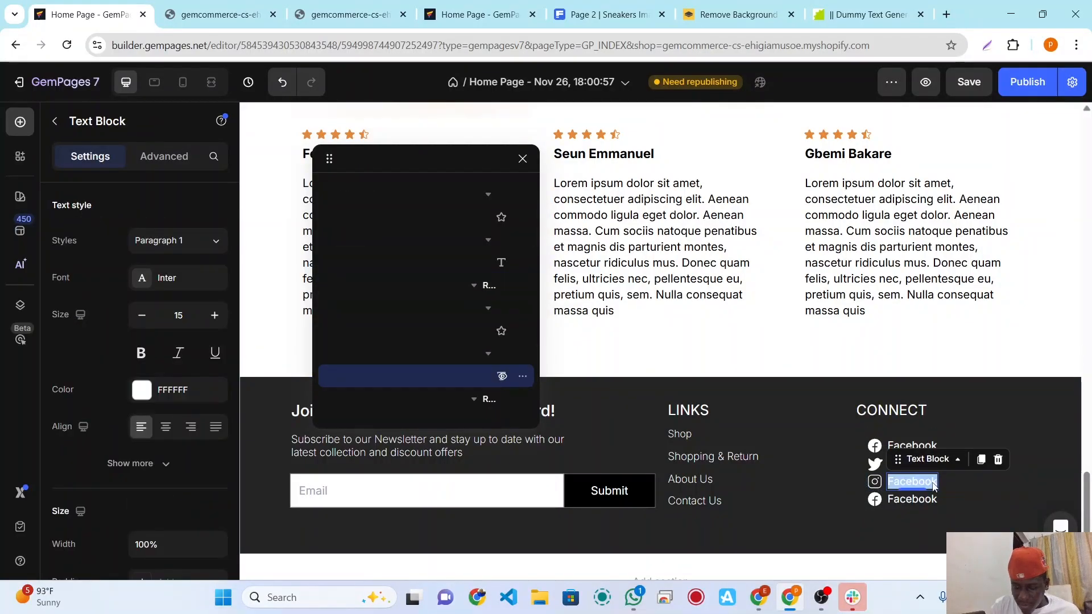
type("Ins")
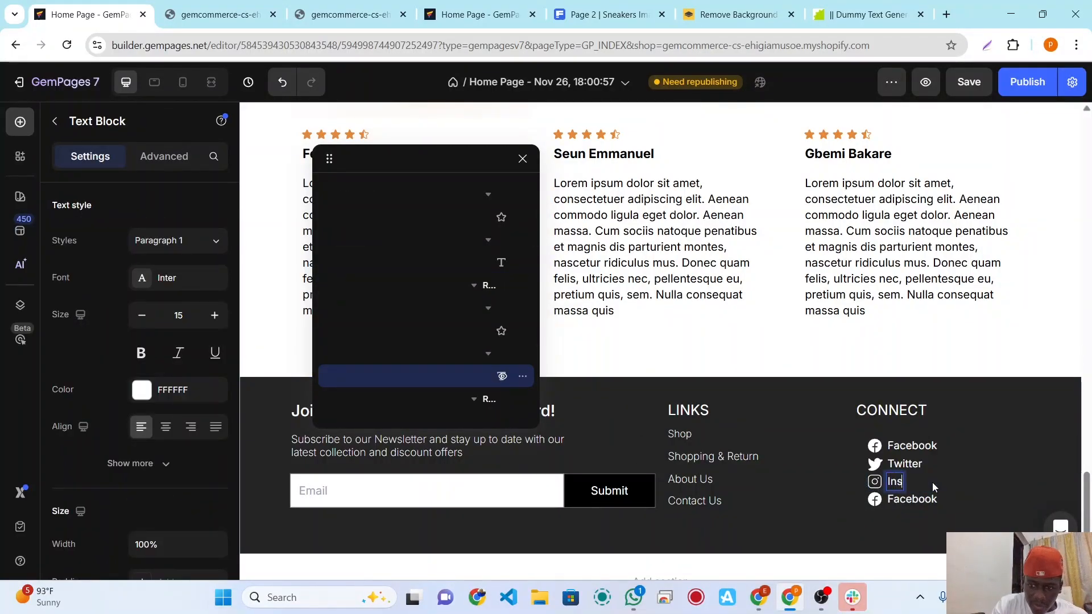
type("tag")
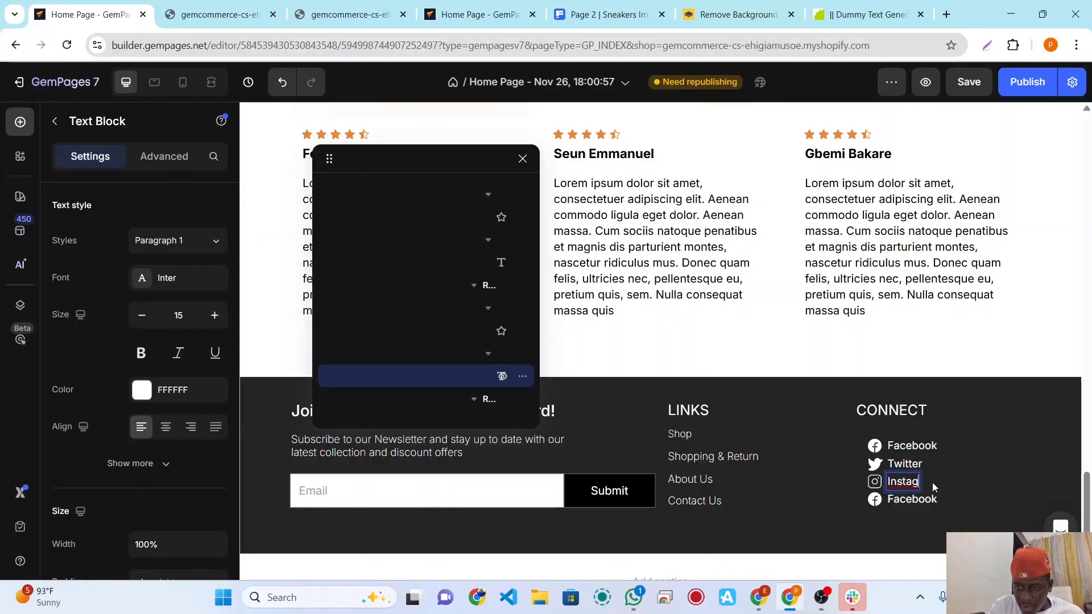
type("ram")
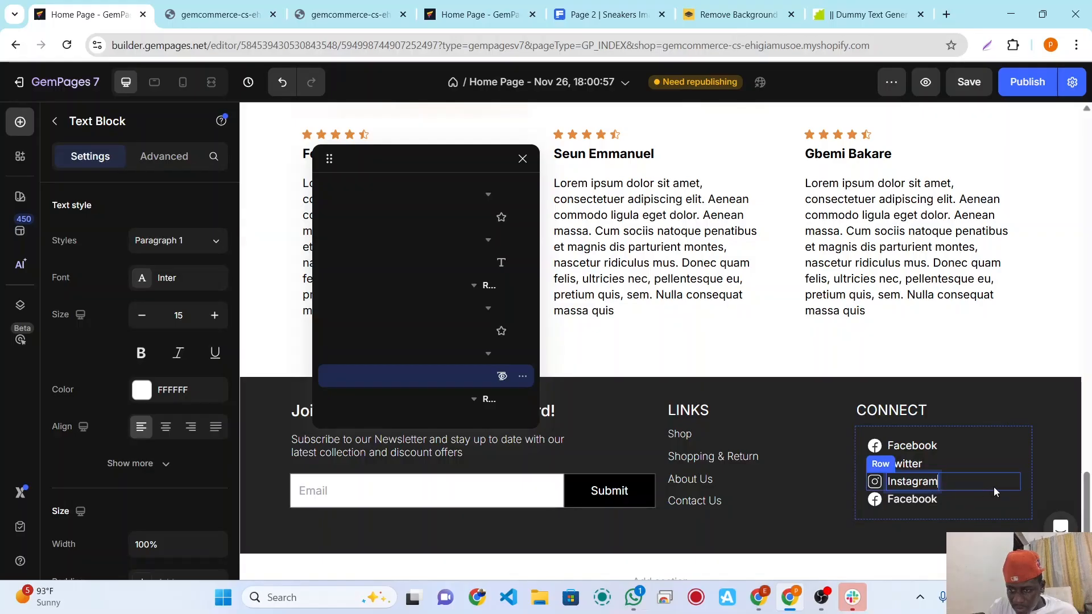
- Save the page, search the icons for "Youtu", and replace the fourth CONNECT row's icon with the Filled Youtube logo
key("ctrl+s")
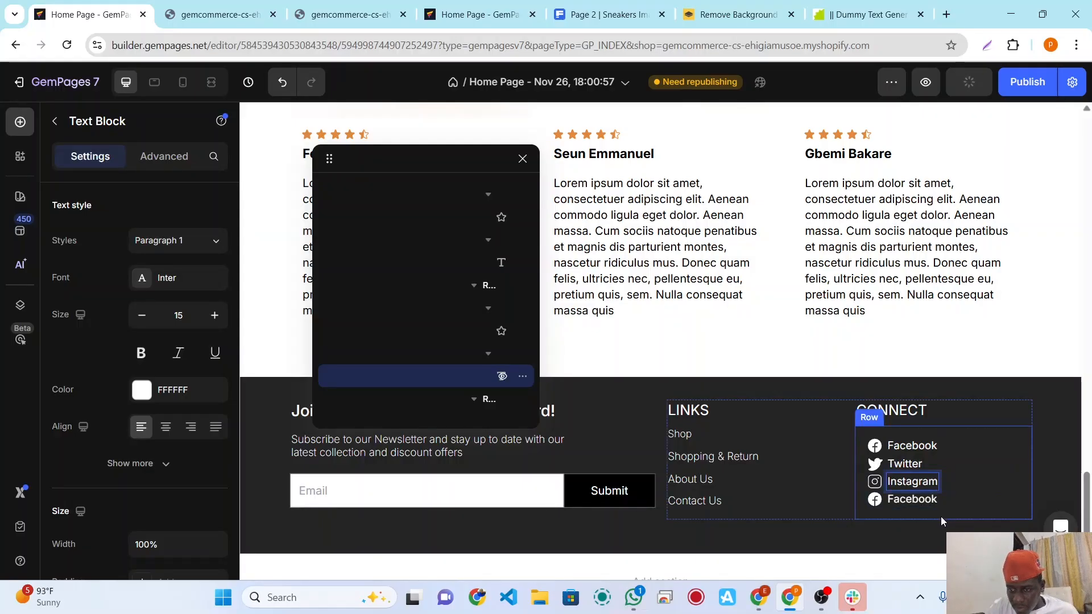
left_click(927, 502)
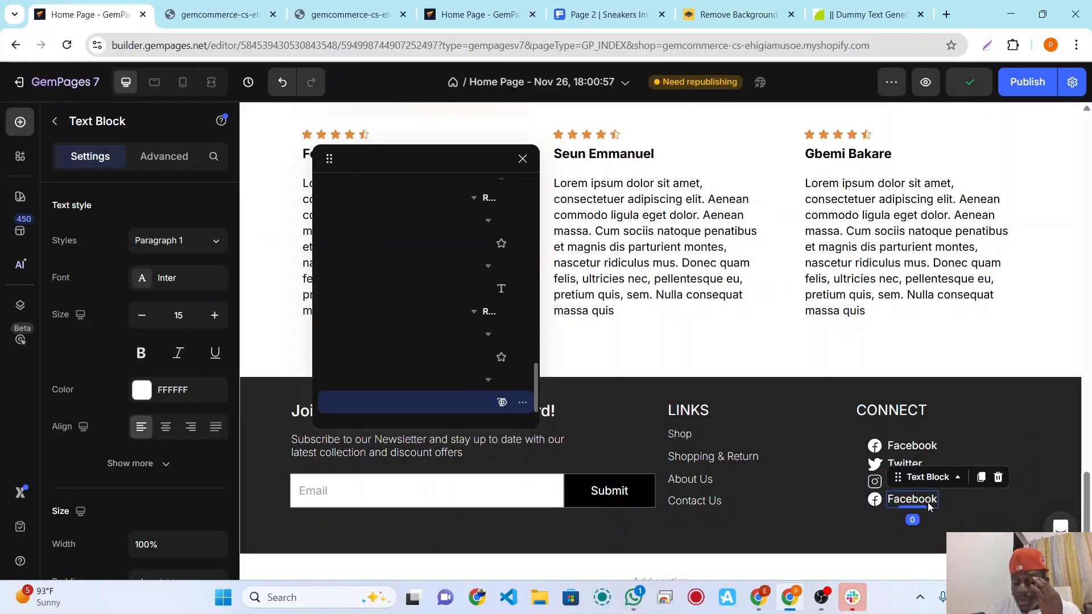
left_click(874, 500)
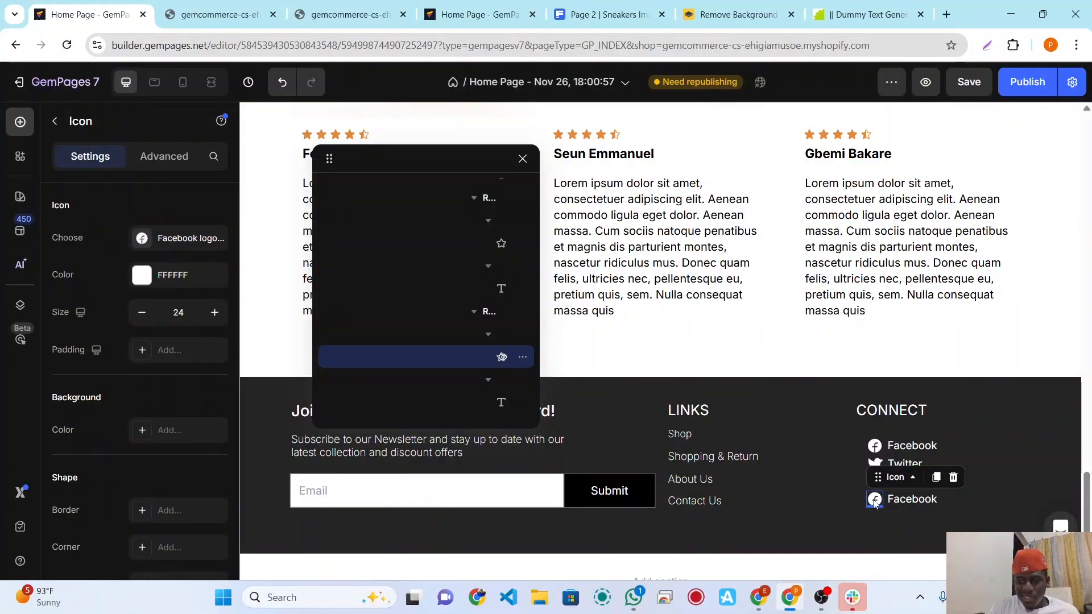
left_click(142, 239)
left_click(344, 279)
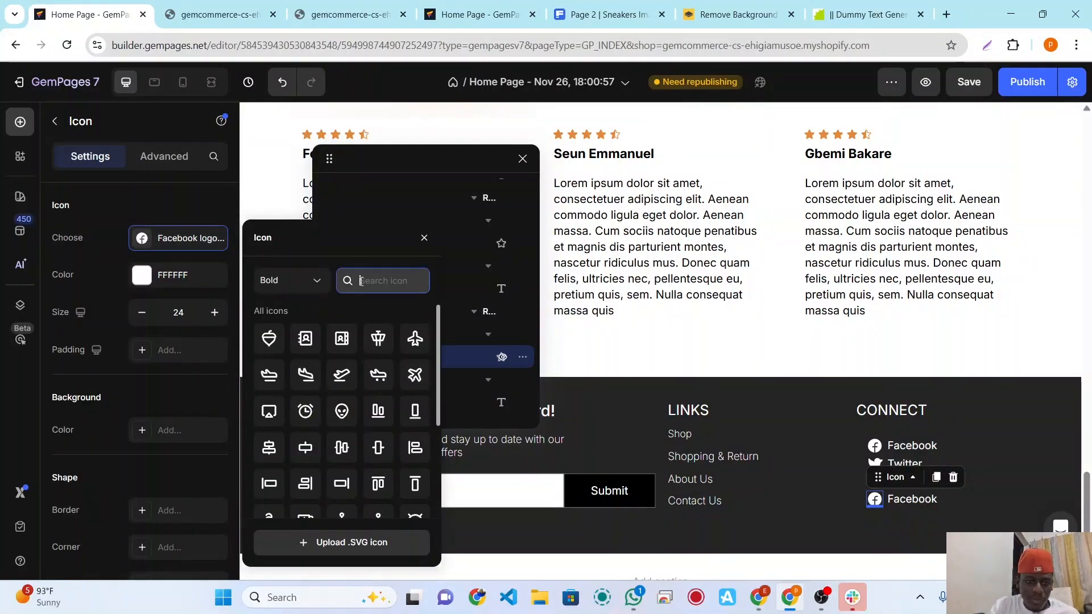
type("Youtu")
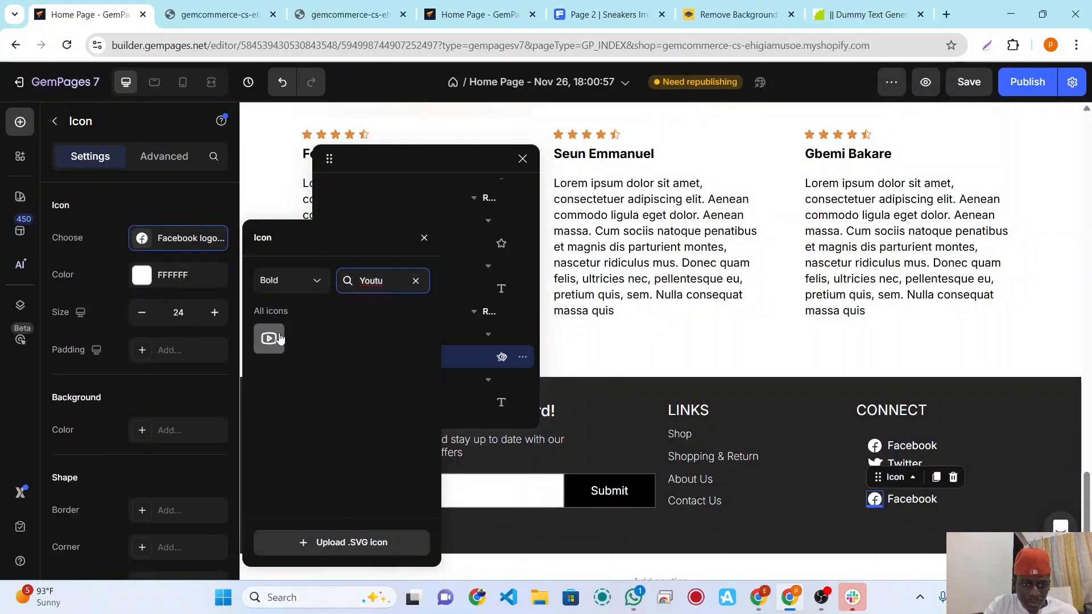
left_click(277, 341)
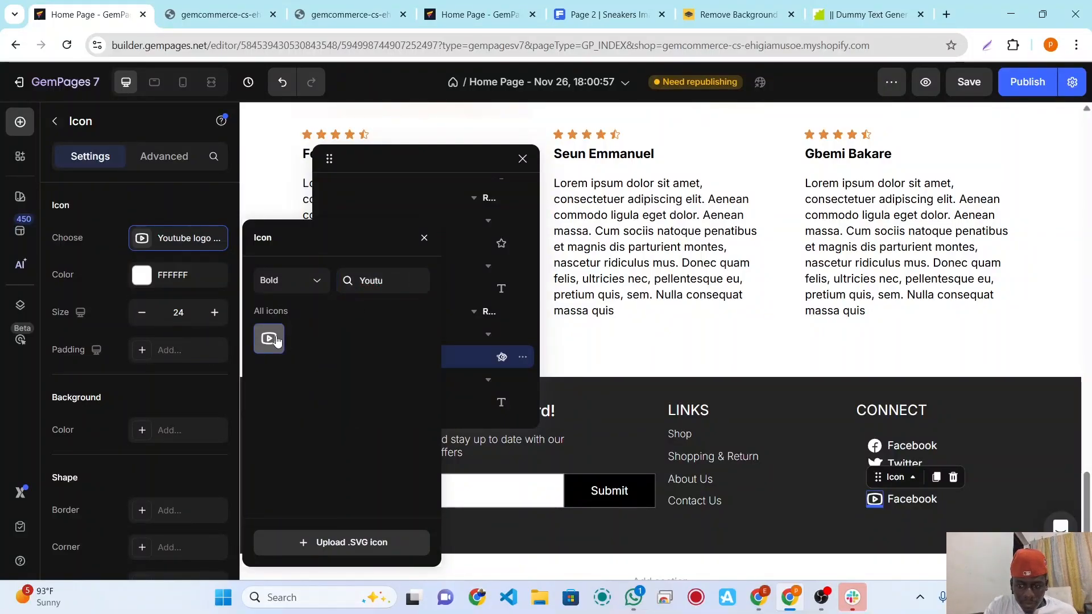
left_click(278, 290)
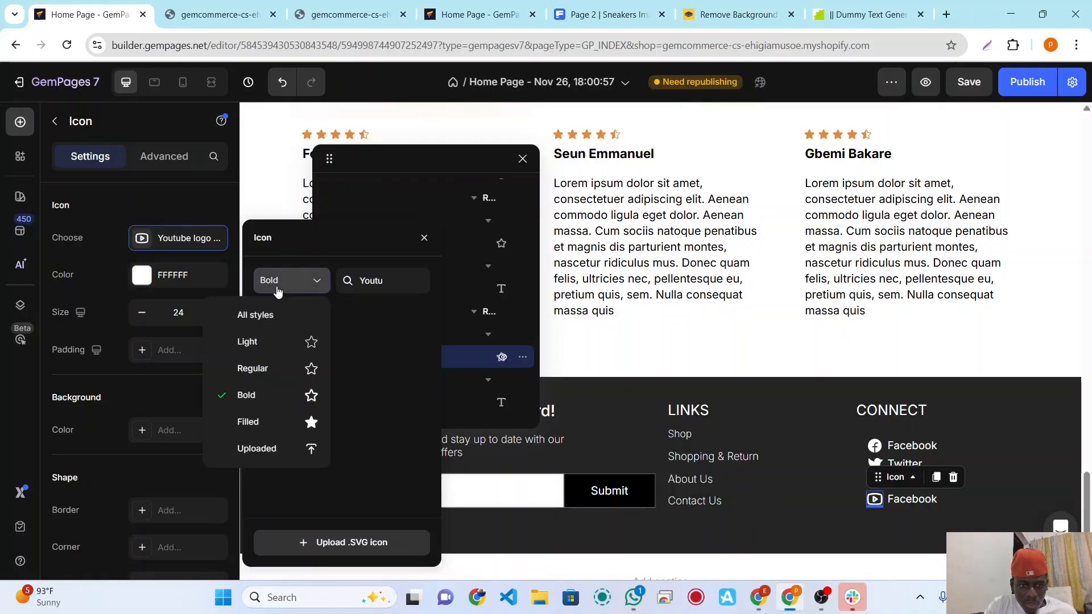
left_click(264, 422)
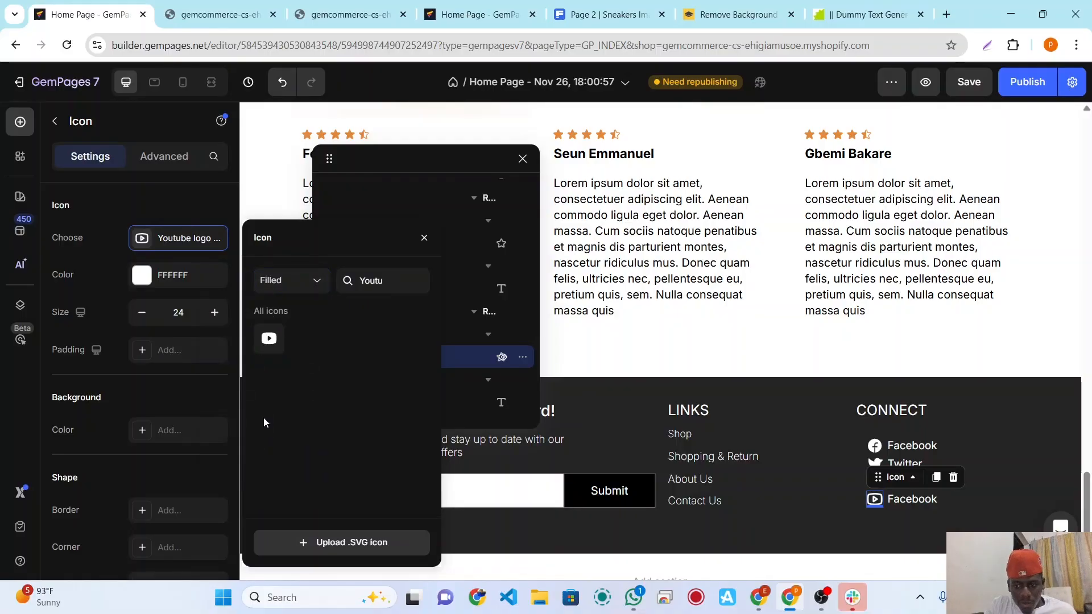
left_click(266, 346)
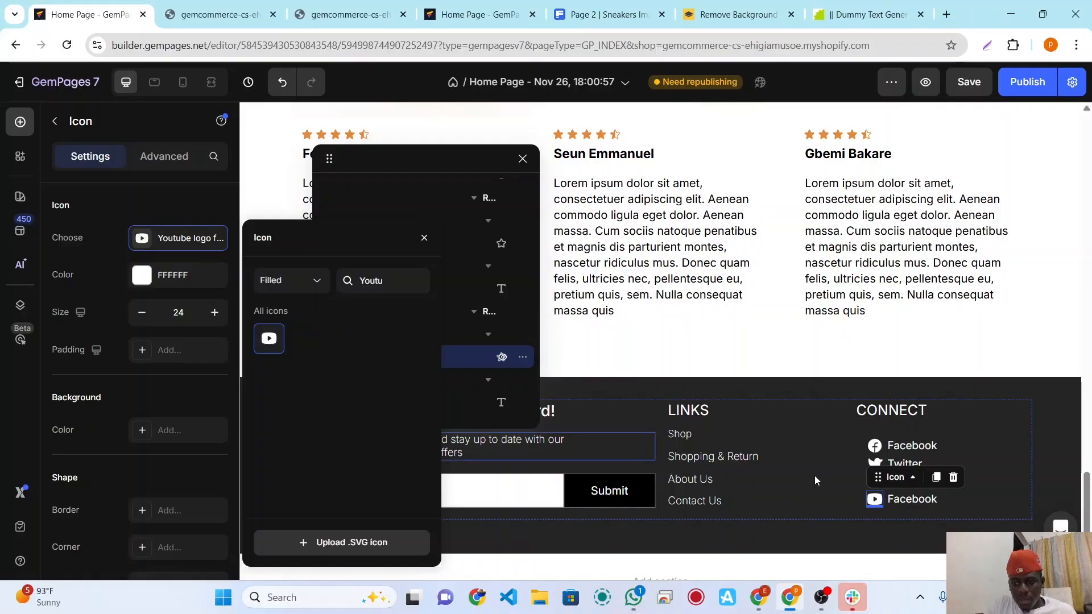
- Change the label beside the Youtube icon in the fourth CONNECT row to "Youtube"
double_click(921, 499)
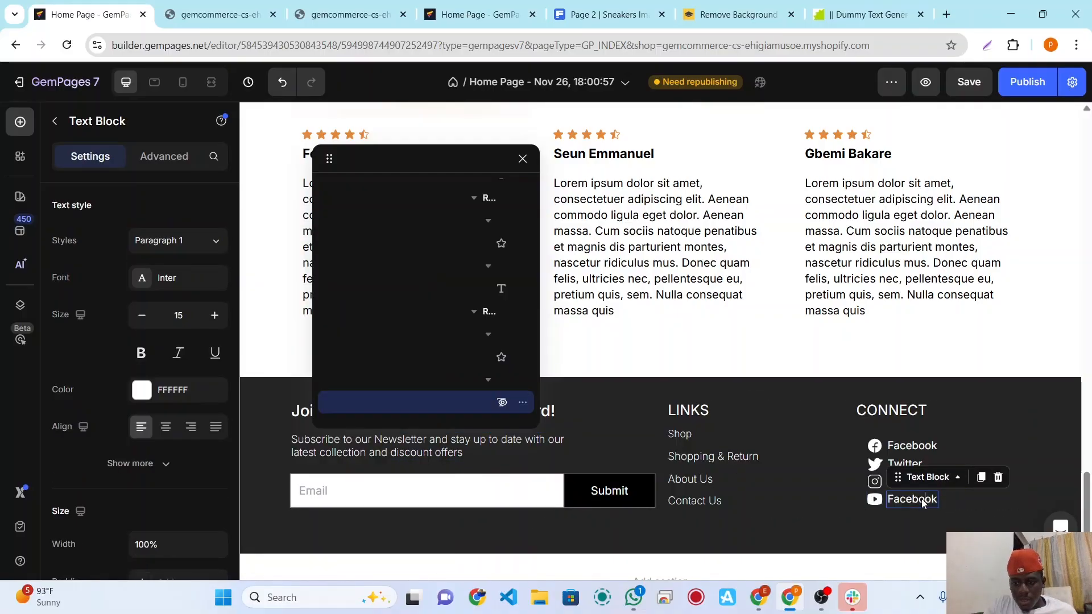
double_click(922, 503)
double_click(922, 504)
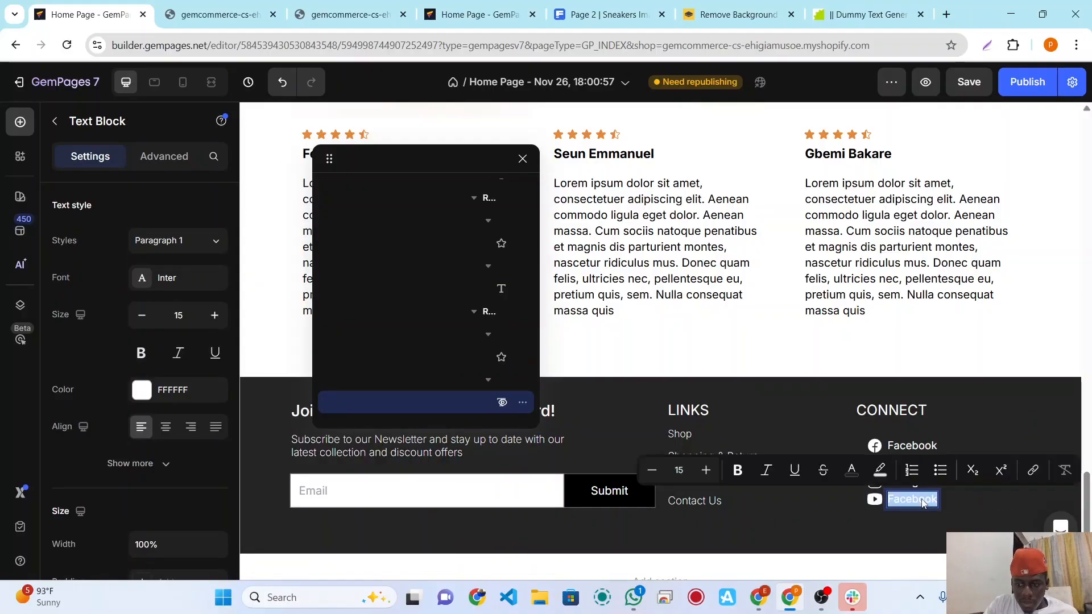
type("Y")
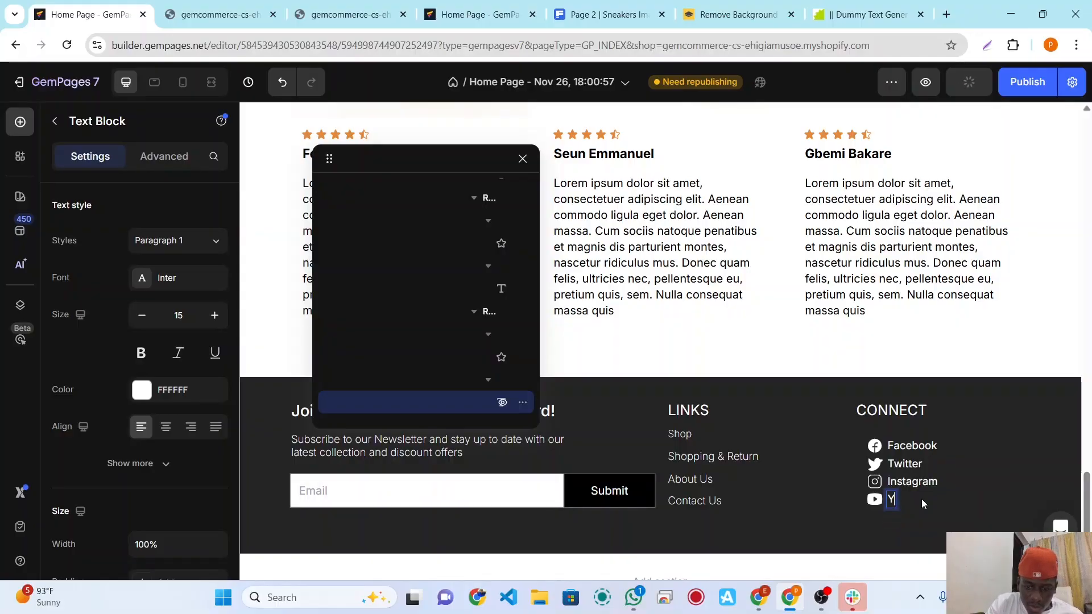
type("ou")
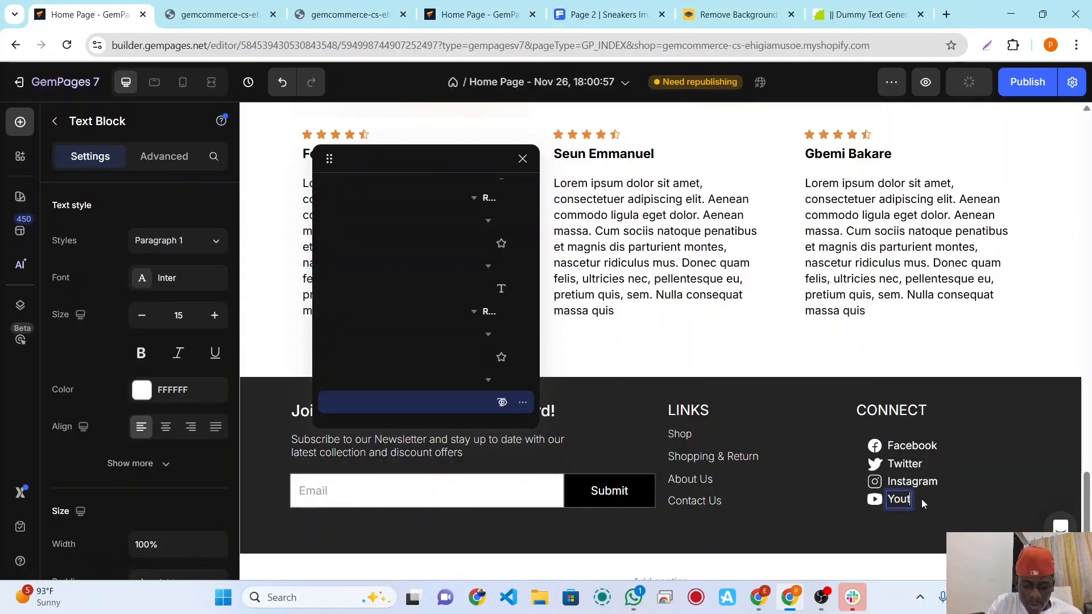
type("tube")
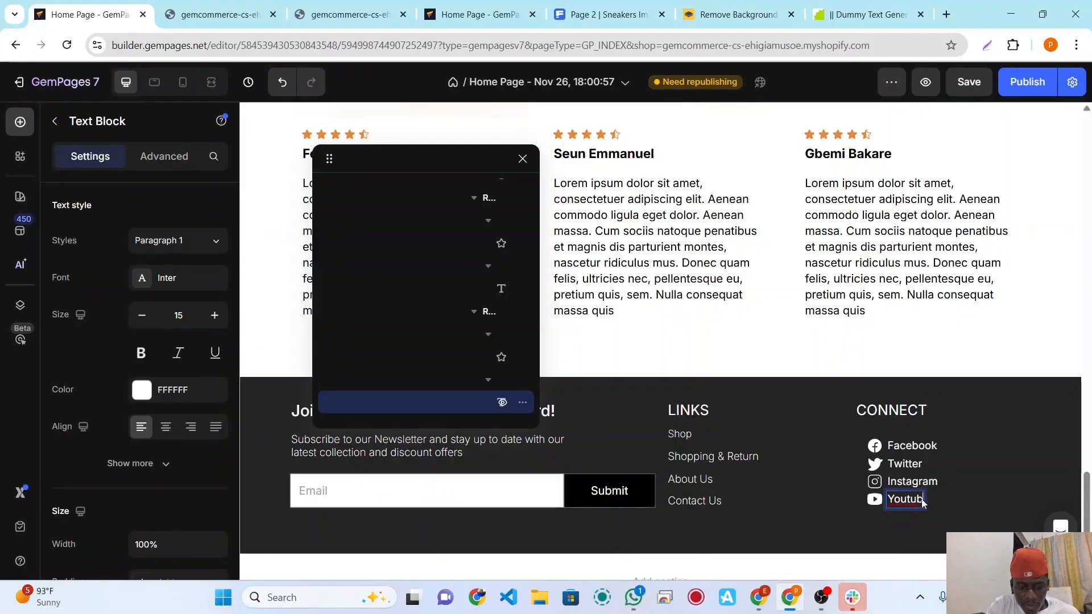
left_click(1042, 447)
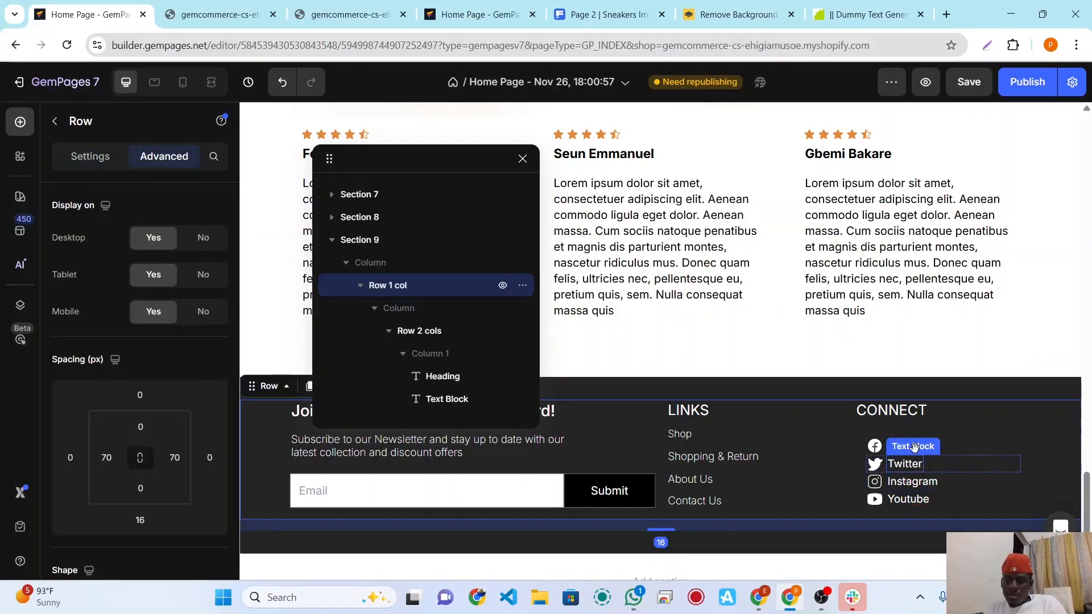
- Add a bottom margin of about 5 px to the Twitter row under CONNECT
left_click(909, 463)
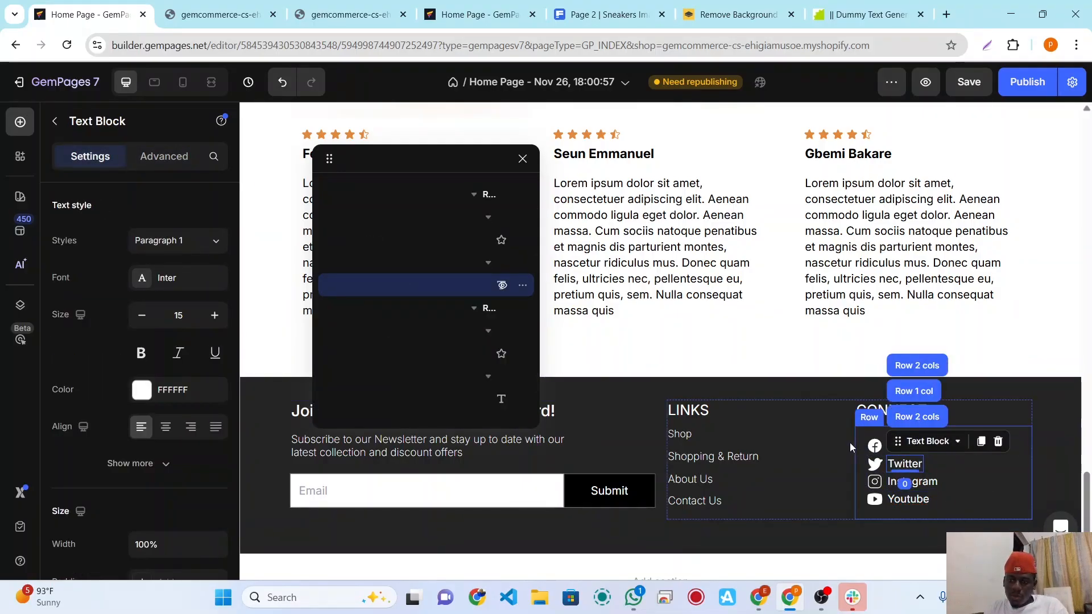
left_click(880, 550)
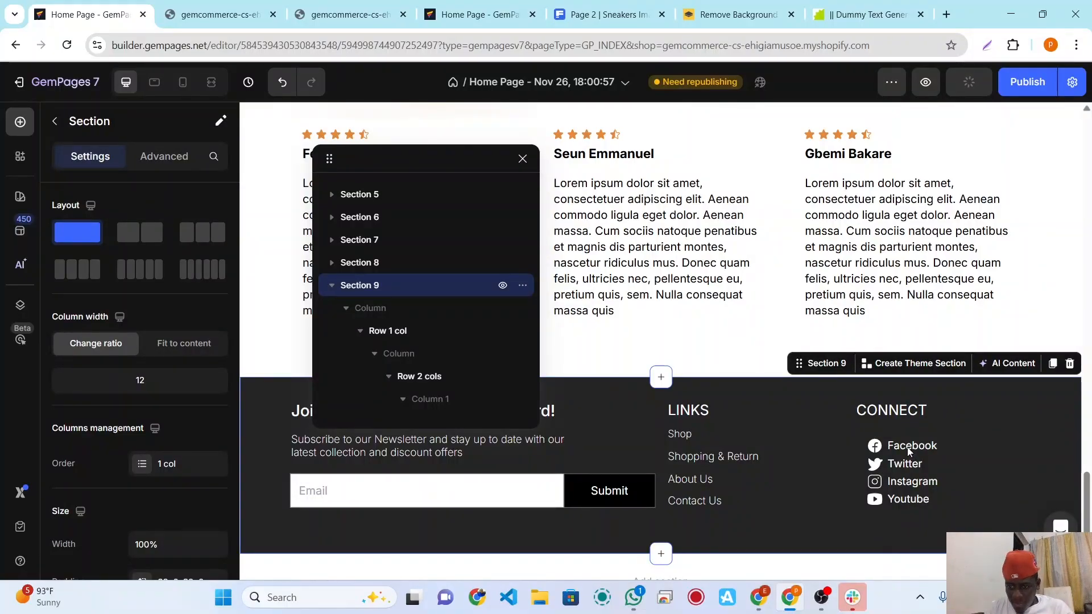
left_click(883, 450)
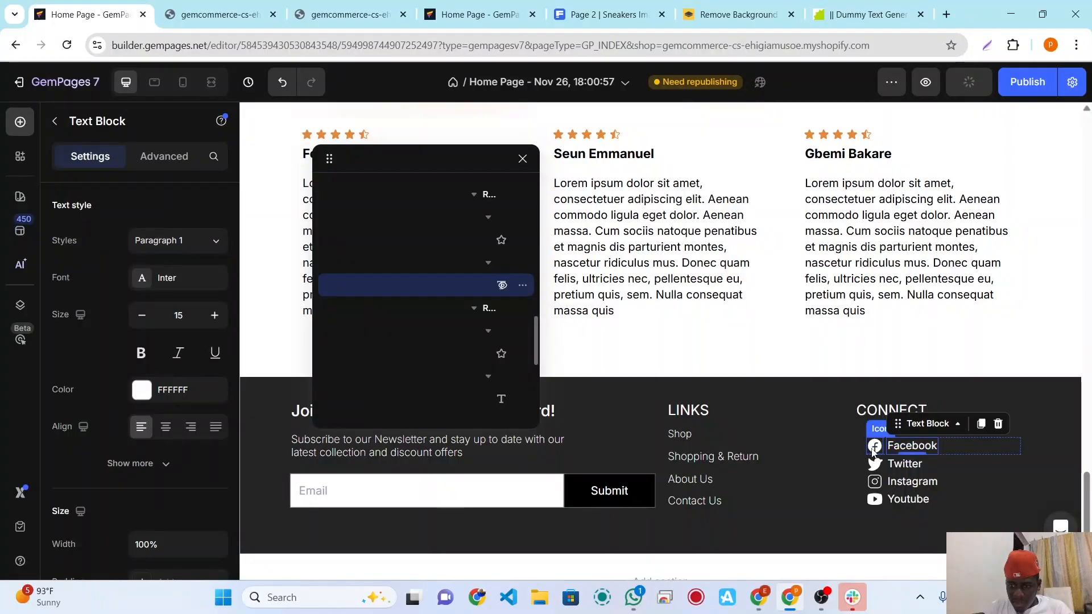
left_click(954, 446)
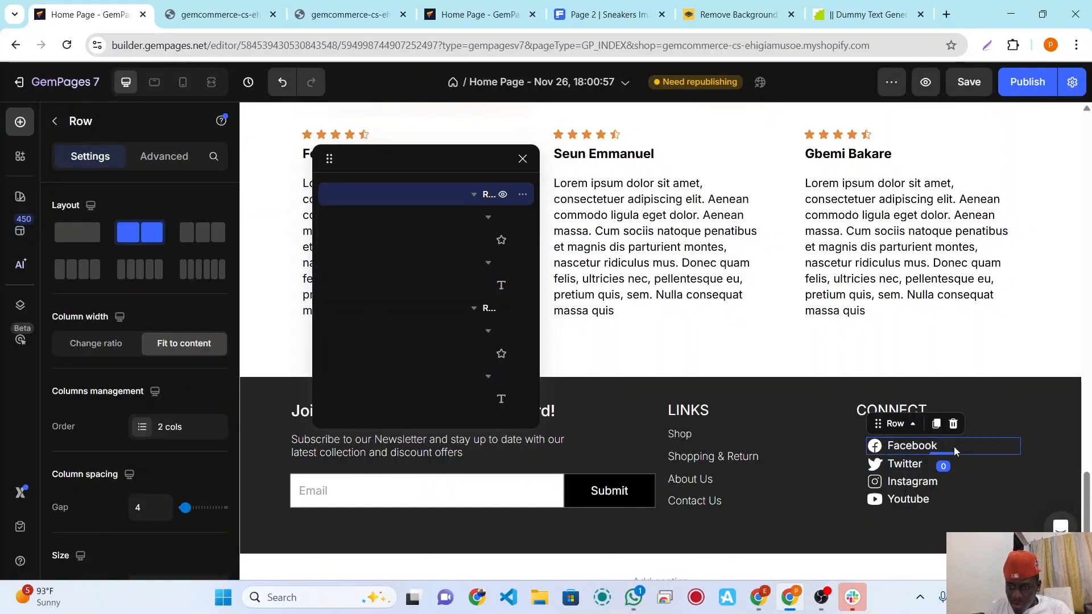
left_click_drag(954, 445, 947, 472)
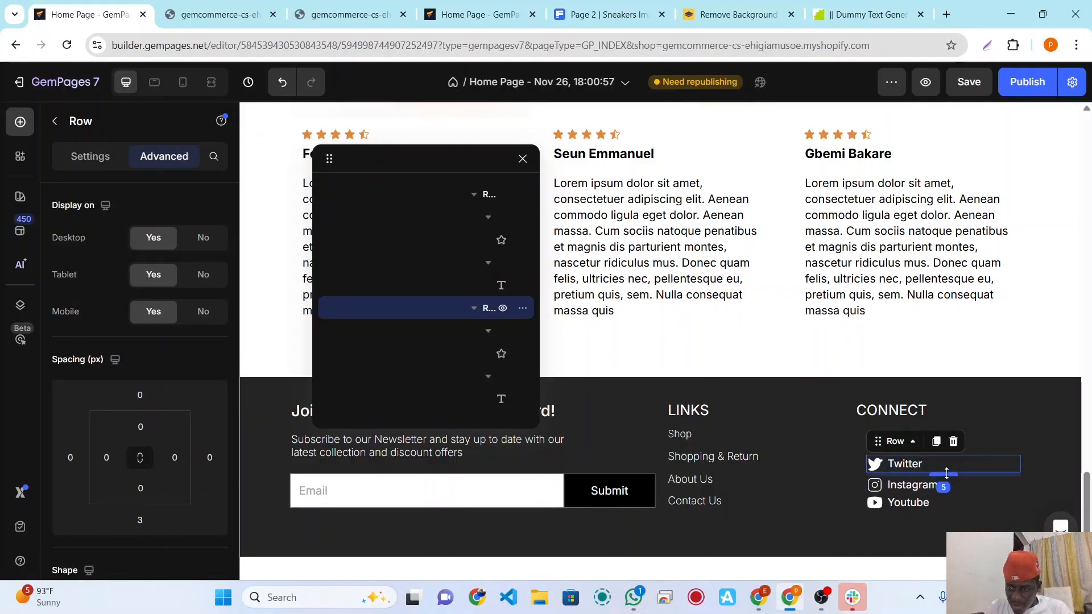
- Add a bottom margin of about 6 px to the Instagram row under CONNECT
left_click(990, 486)
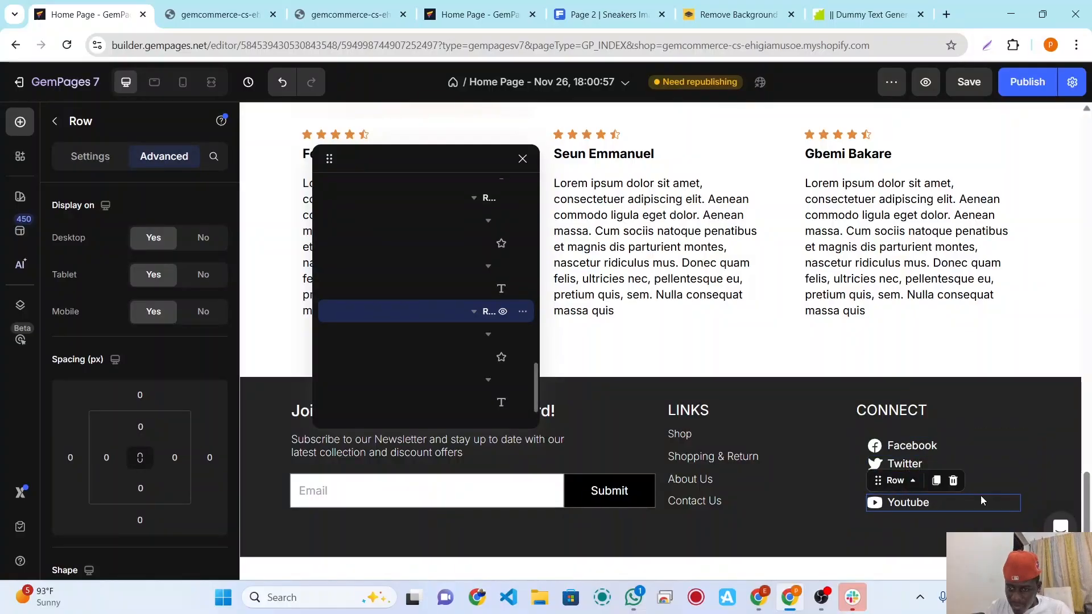
left_click(993, 485)
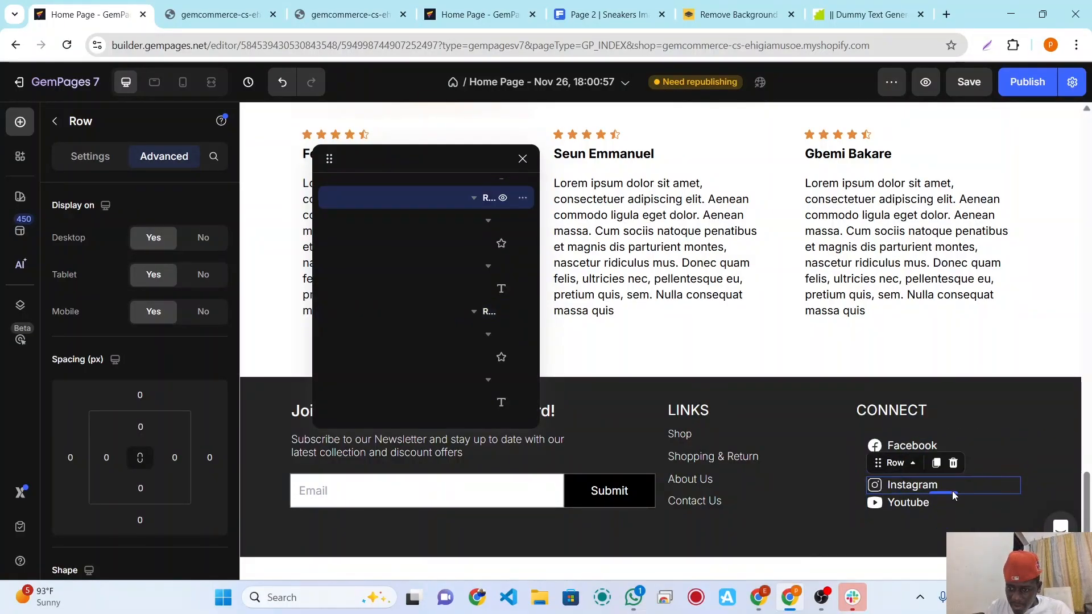
left_click_drag(951, 493, 951, 497)
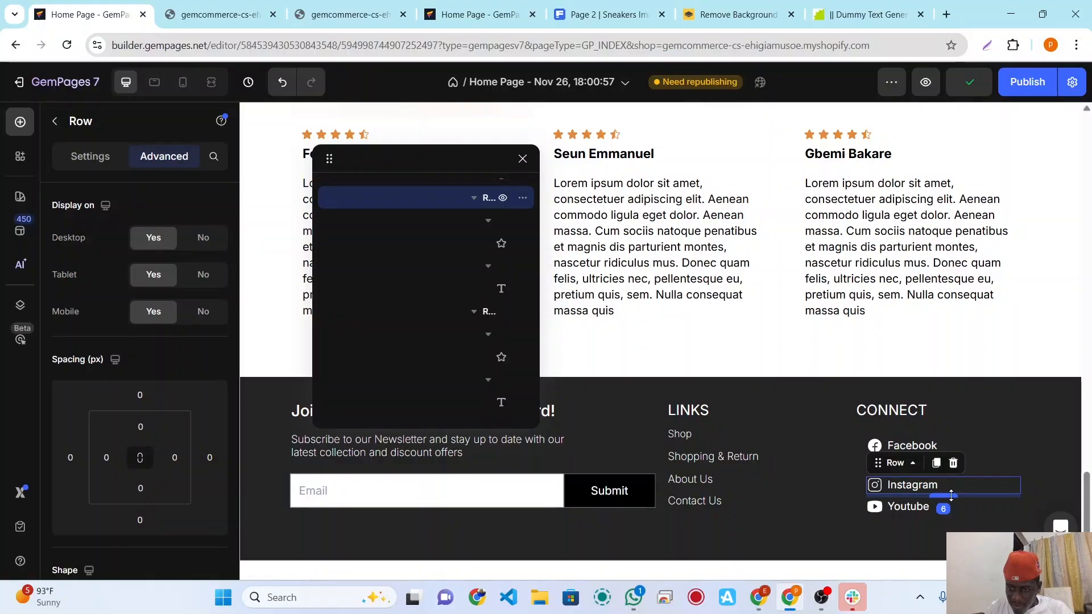
left_click(1001, 509)
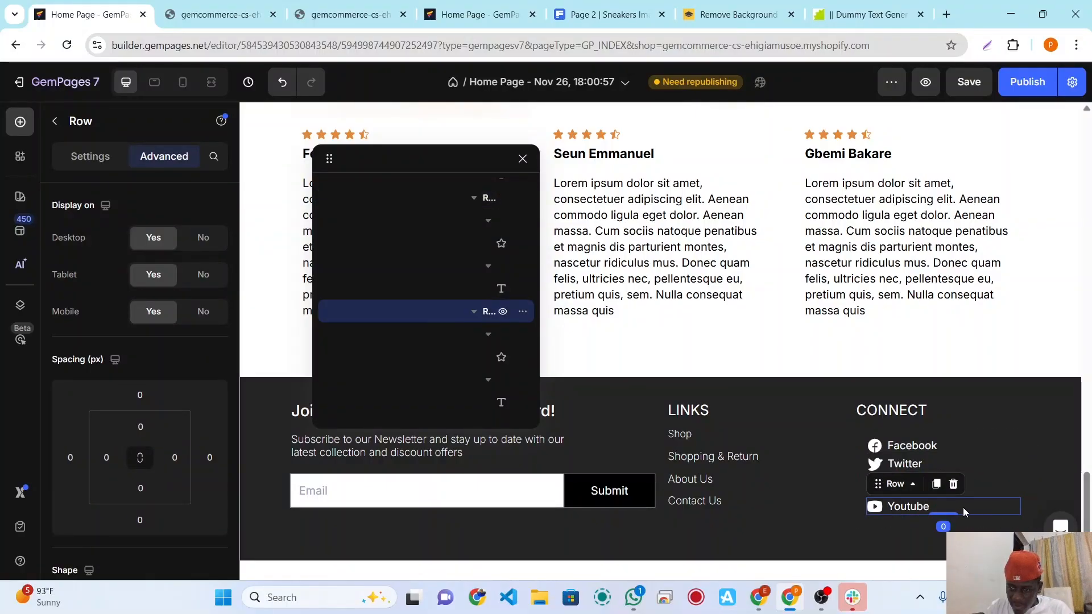
left_click_drag(954, 515, 953, 514)
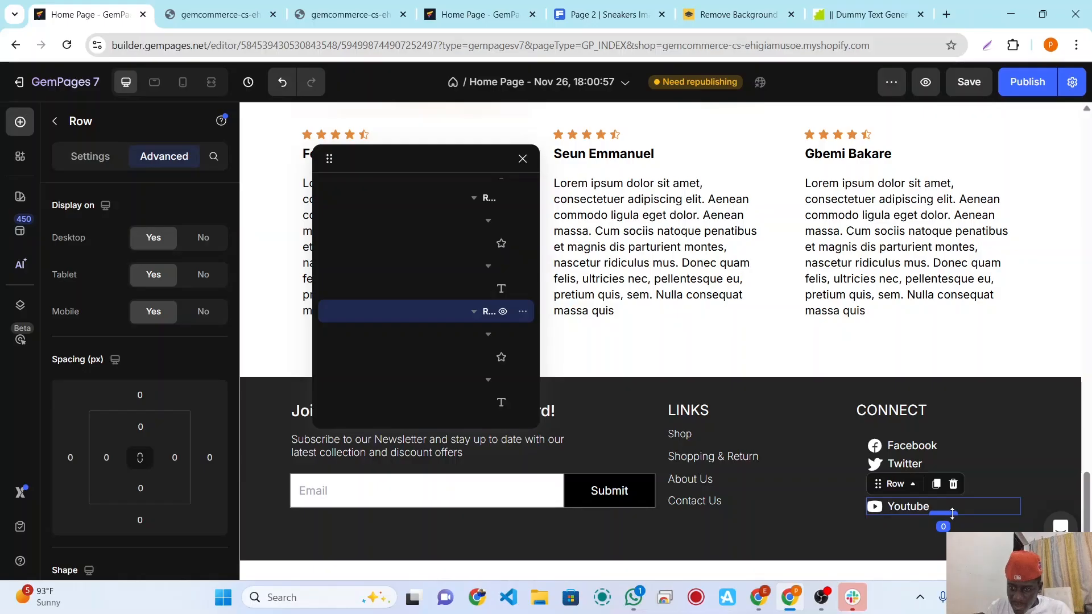
- Add a bottom margin of 5 px to the Facebook row under CONNECT and close the floating layer tree
left_click(939, 445)
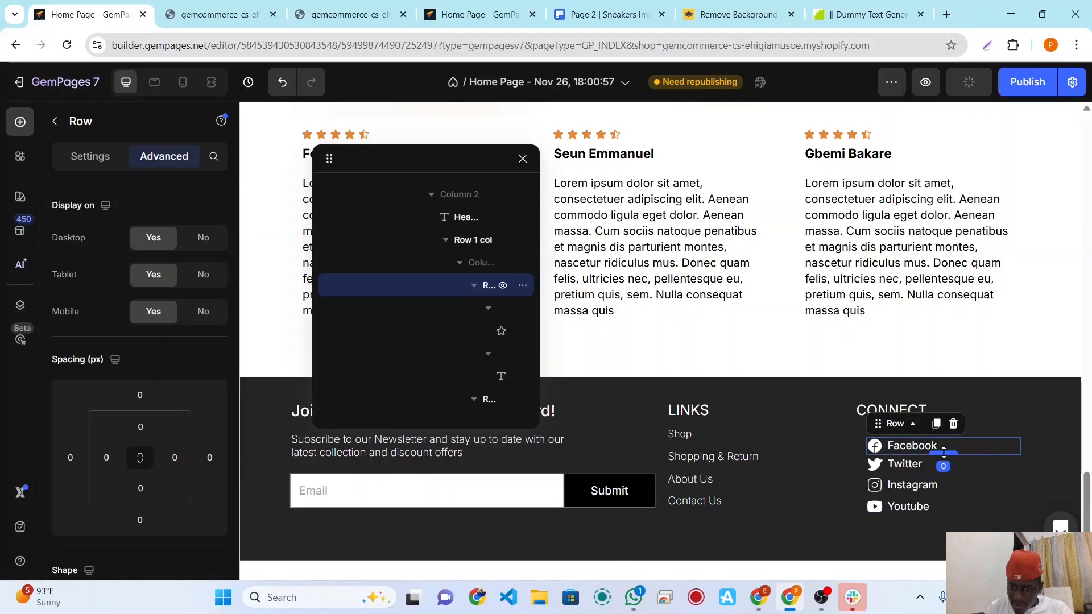
left_click_drag(944, 452, 945, 456)
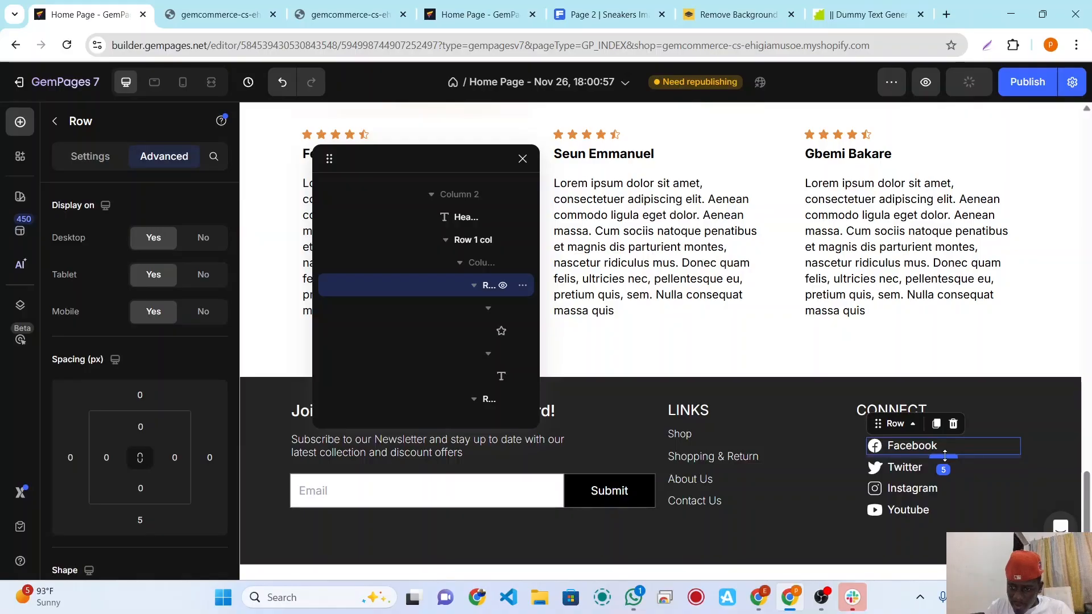
left_click(1016, 506)
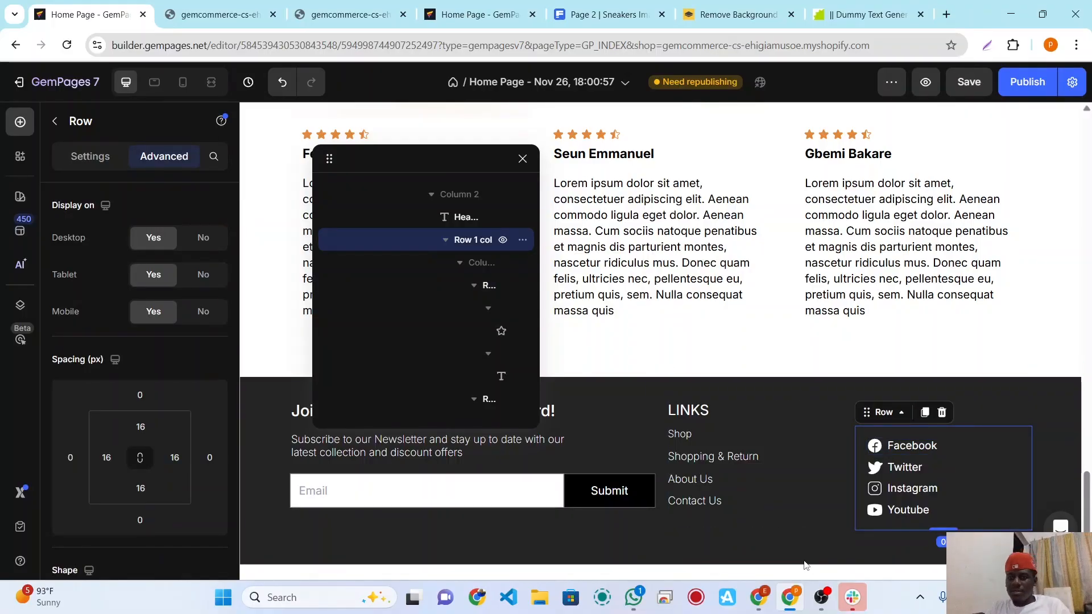
left_click(528, 164)
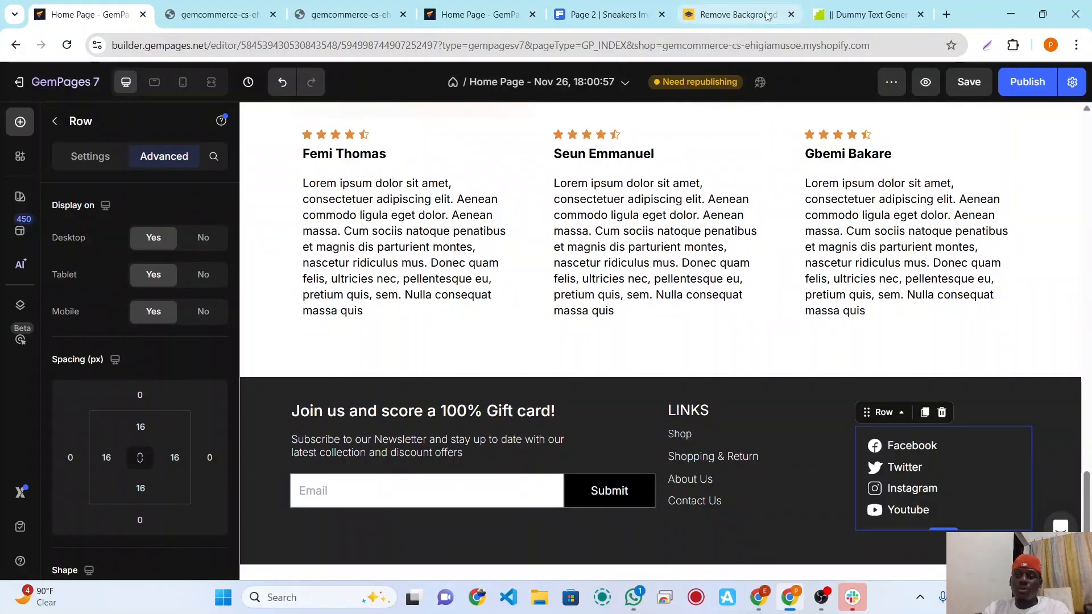
- Review the page's sections from Customer Review up to the hero banner, and back down to the Hoddie, Sneakers and Hear Phone category images
scroll(973, 165, "up", 5)
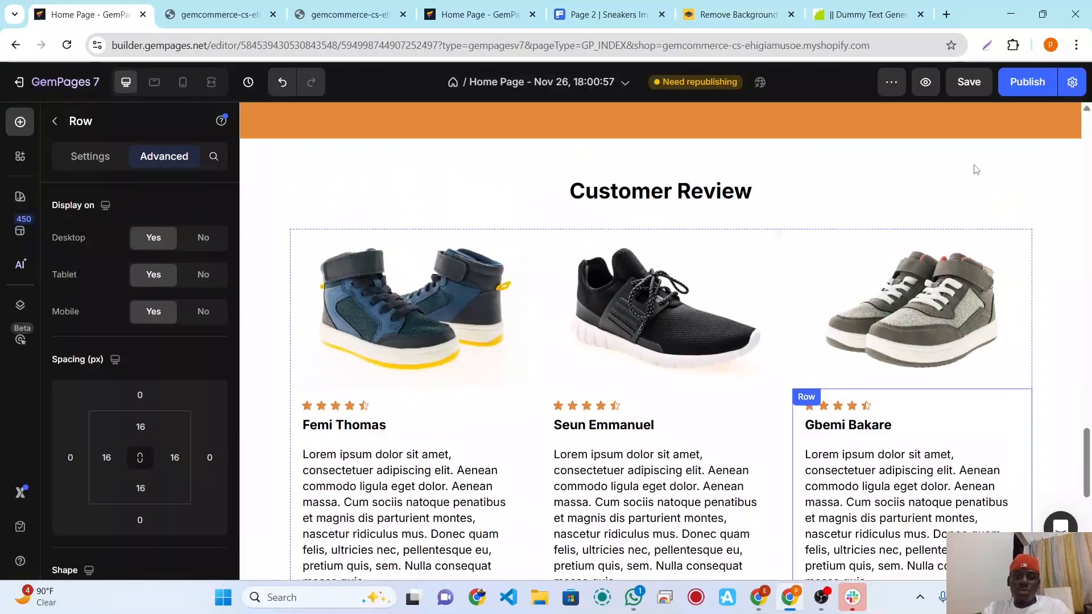
scroll(974, 165, "up", 6)
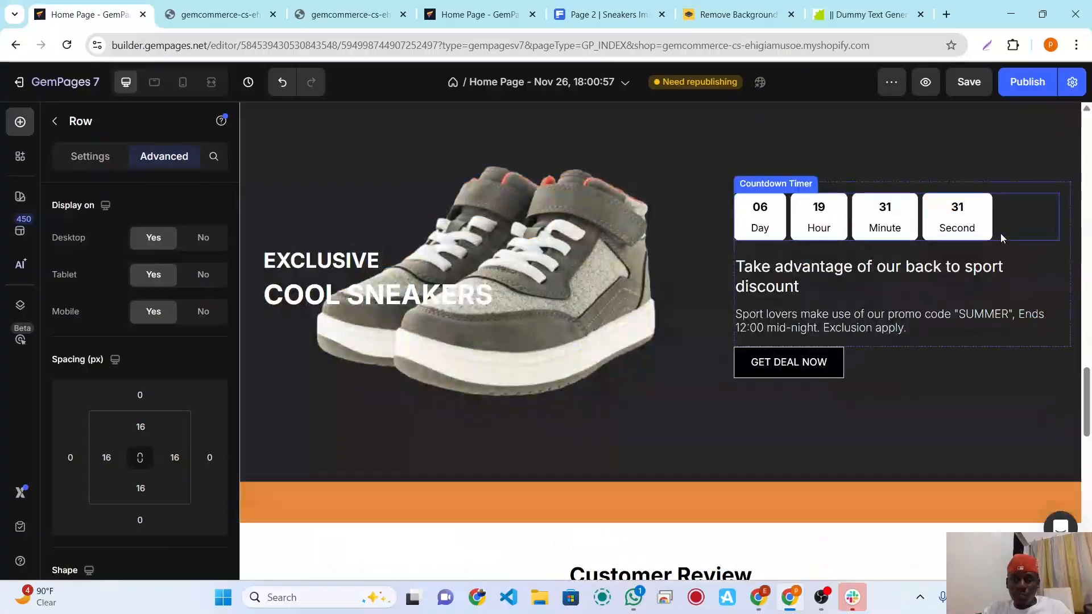
scroll(947, 202, "up", 4)
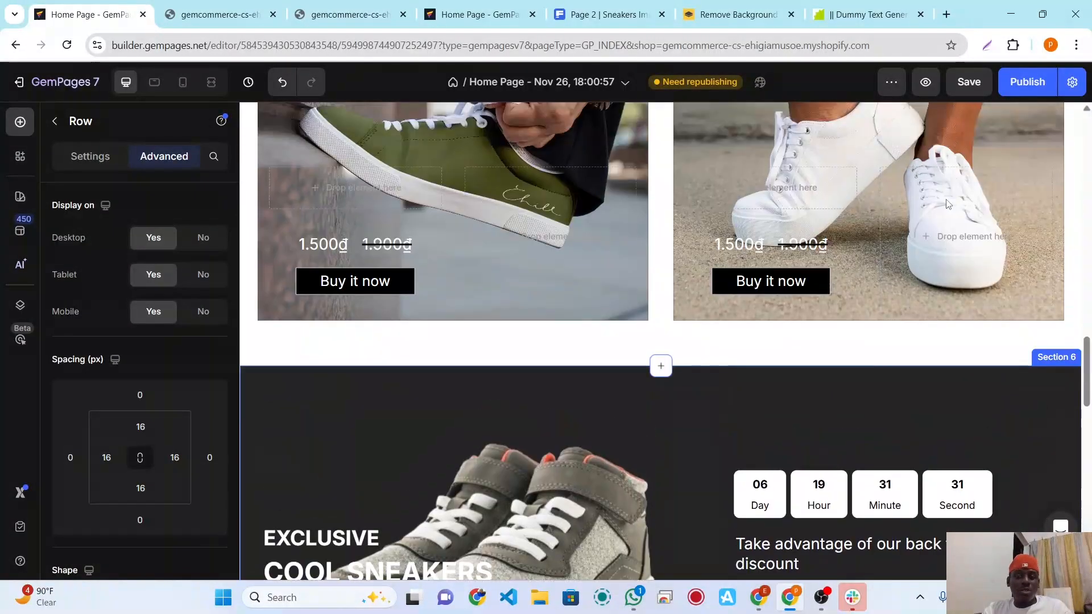
scroll(946, 203, "up", 6)
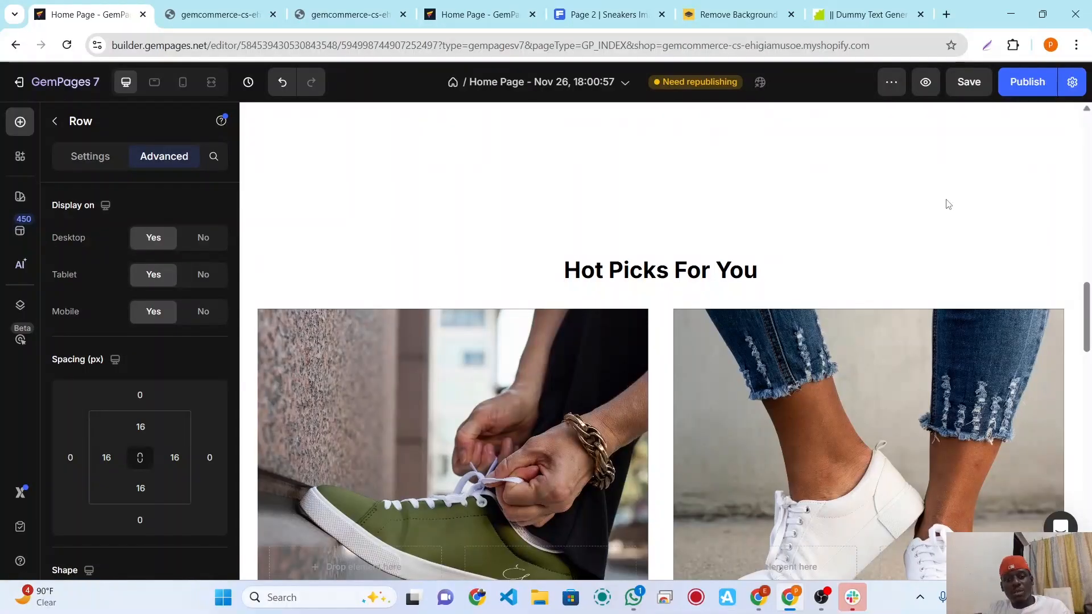
scroll(948, 203, "down", 4)
scroll(948, 204, "up", 2)
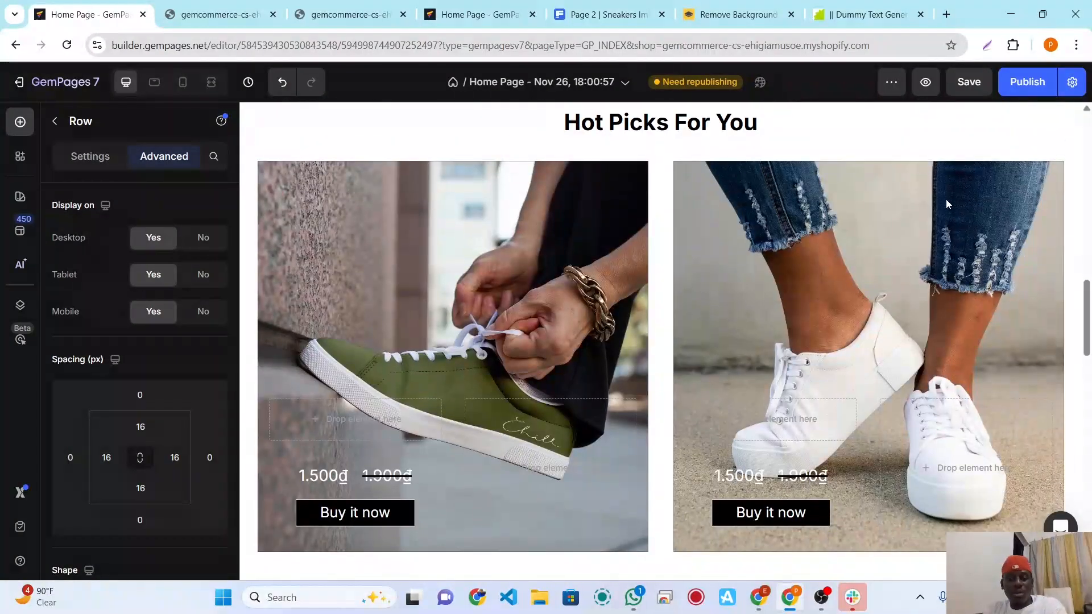
scroll(947, 203, "down", 3)
scroll(946, 203, "up", 4)
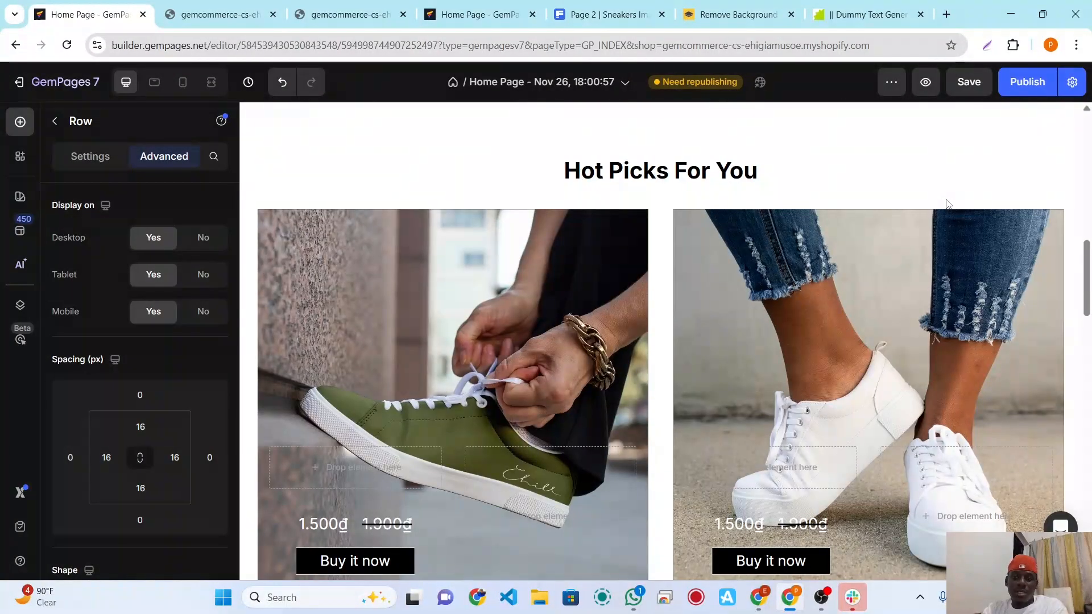
scroll(948, 203, "up", 10)
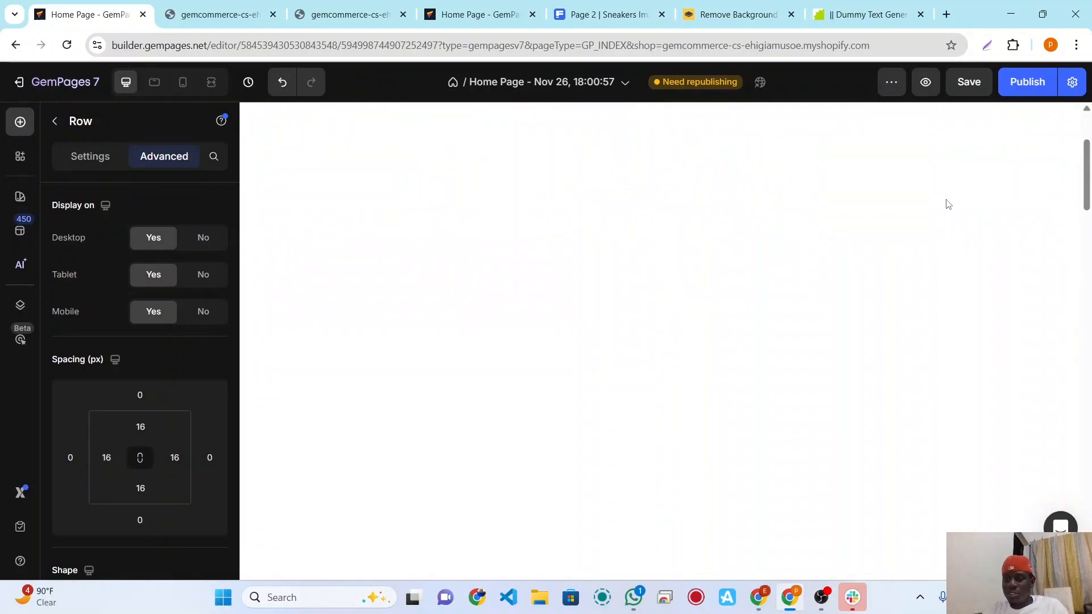
scroll(949, 204, "up", 3)
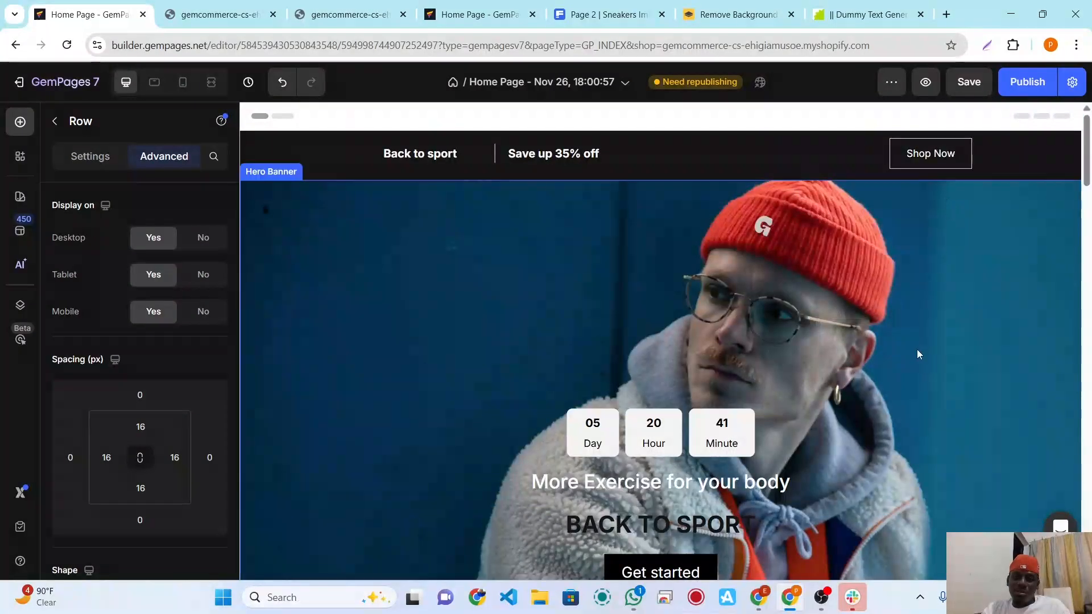
scroll(917, 354, "down", 5)
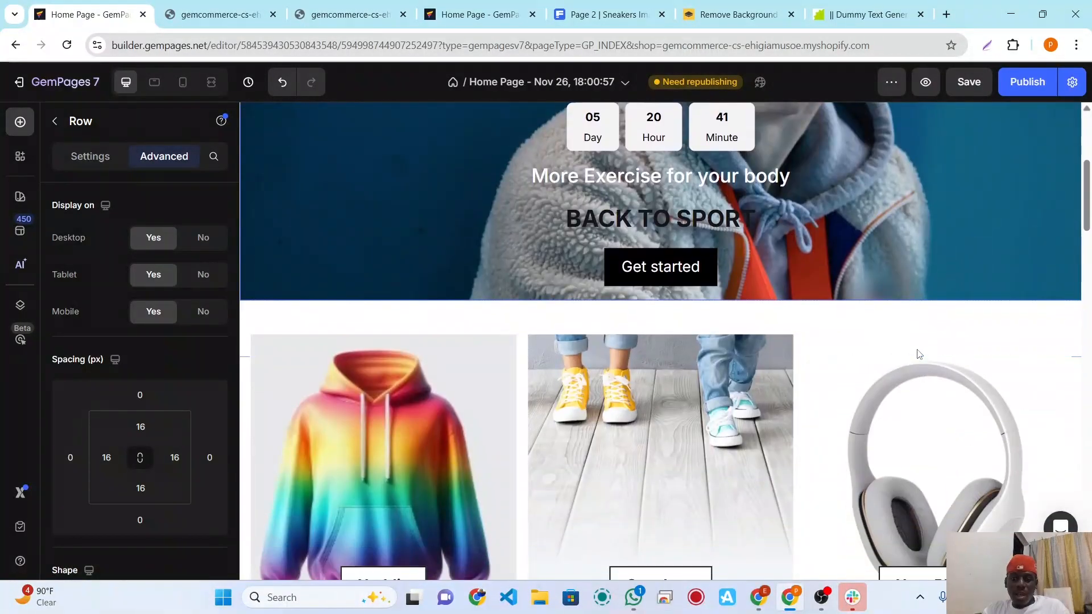
scroll(920, 354, "down", 2)
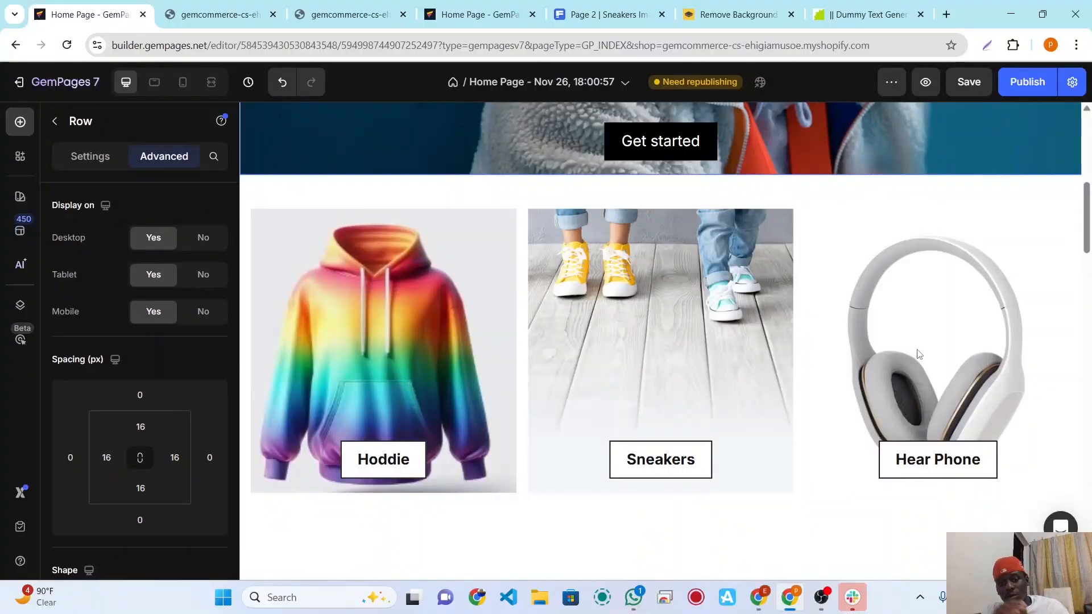
scroll(917, 353, "down", 1)
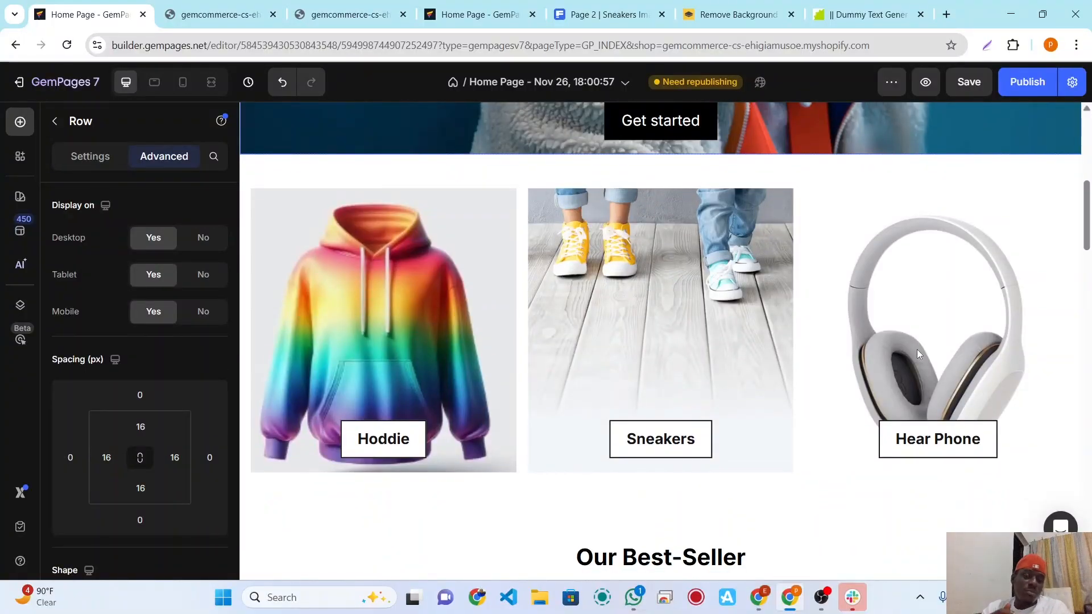